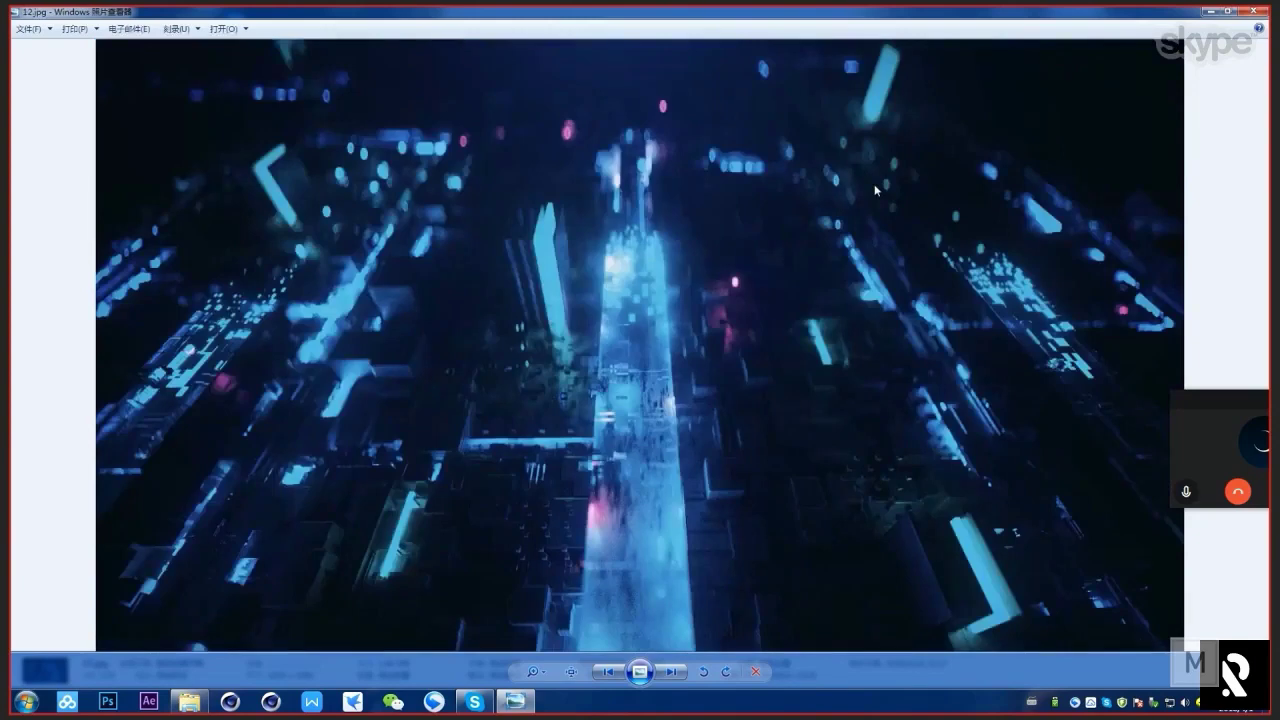
Step: Look through the reference images in the pitch\2 folder one after another in the photo viewer and close it
{"action": "key", "text": "Right"}
{"action": "key", "text": "Right"}
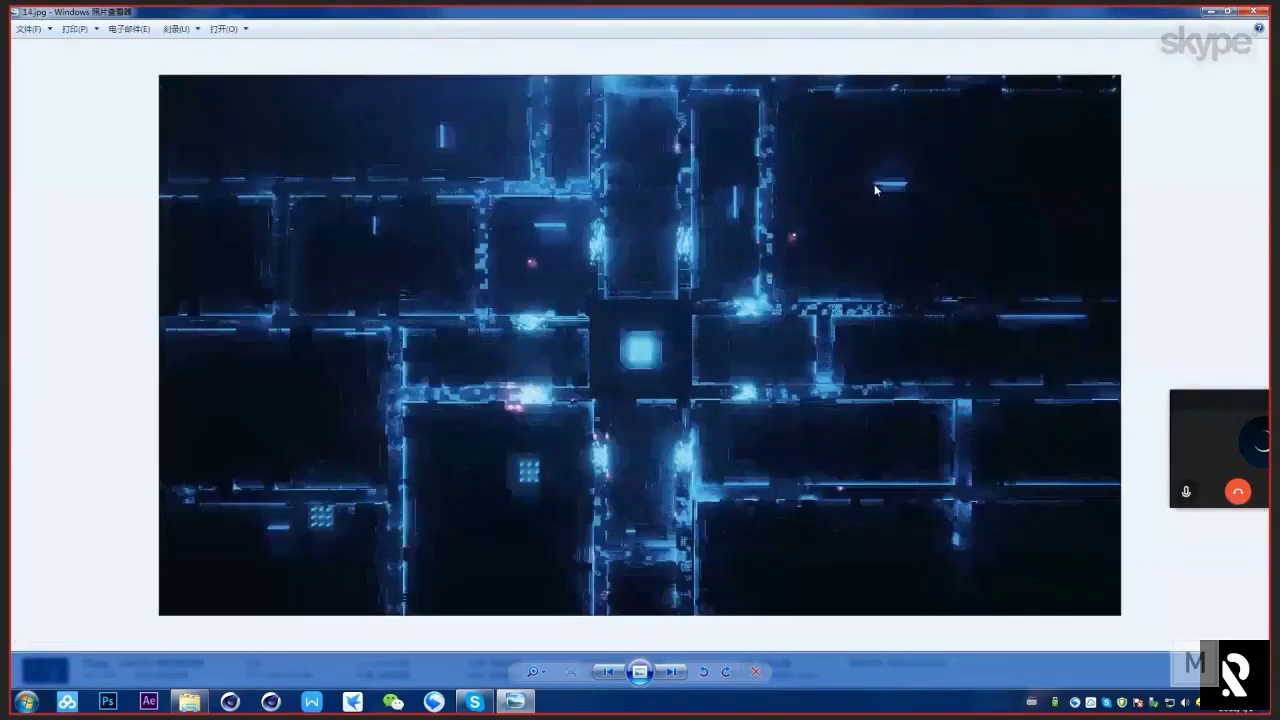
{"action": "key", "text": "Right"}
{"action": "key", "text": "Right"}
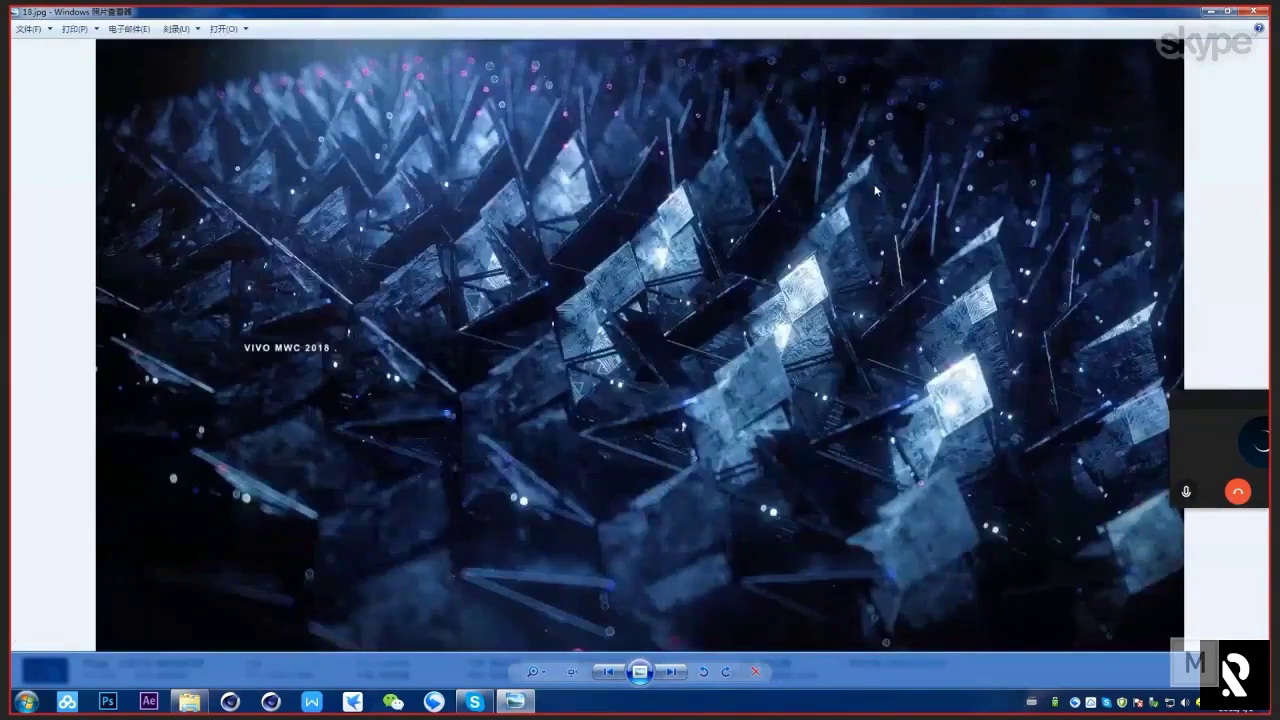
{"action": "key", "text": "Right"}
{"action": "key", "text": "Right"}
{"action": "key", "text": "Right"}
{"action": "key", "text": "Right"}
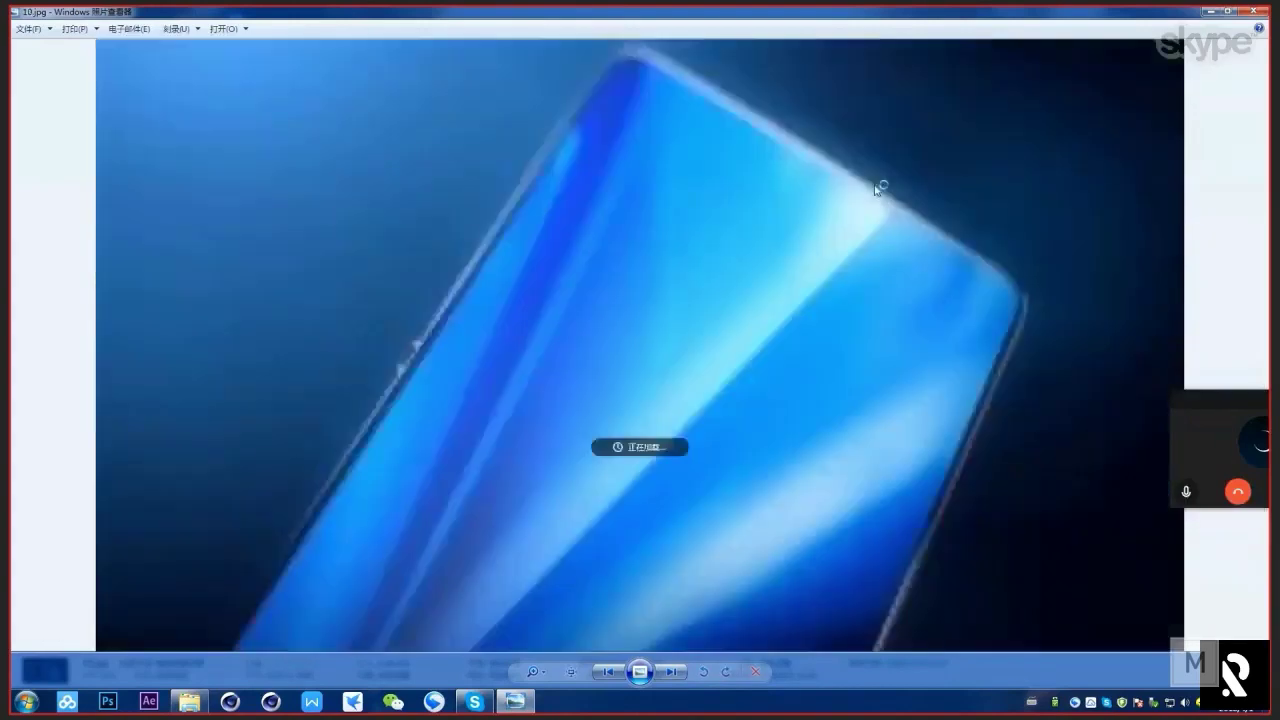
{"action": "key", "text": "Right"}
{"action": "key", "text": "Right"}
{"action": "key", "text": "Right"}
{"action": "key", "text": "Right"}
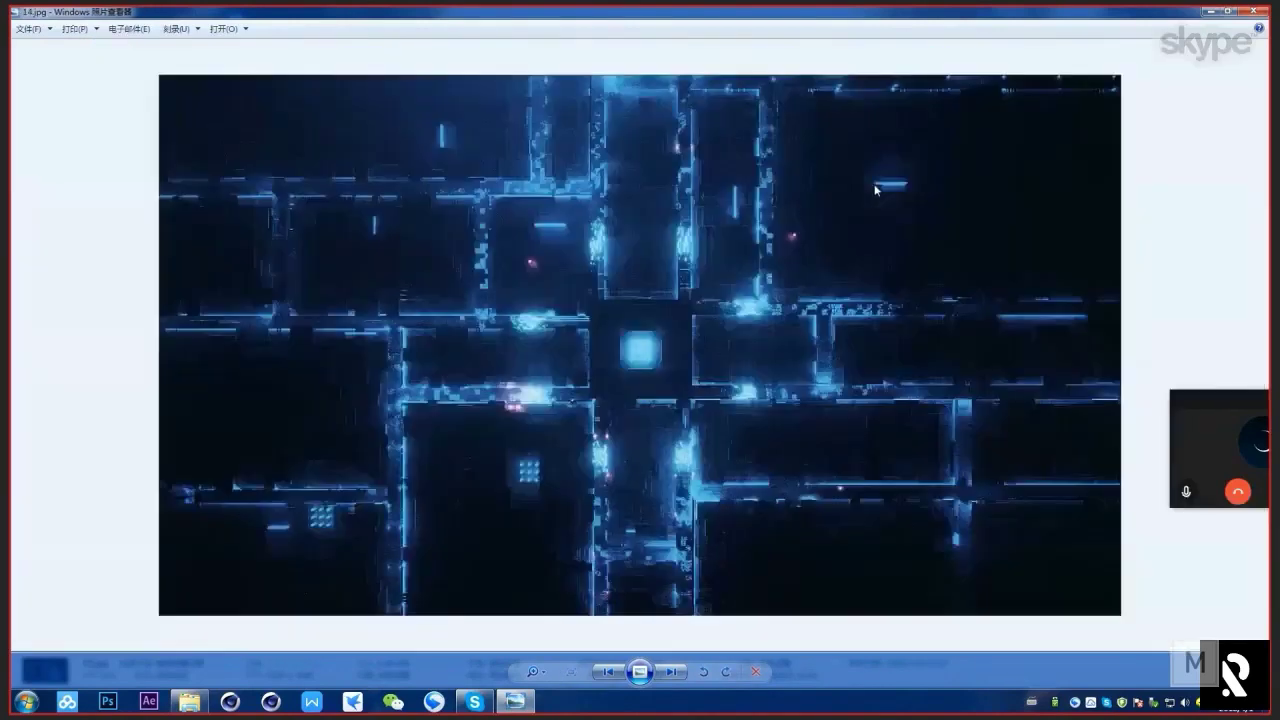
{"action": "key", "text": "Escape"}
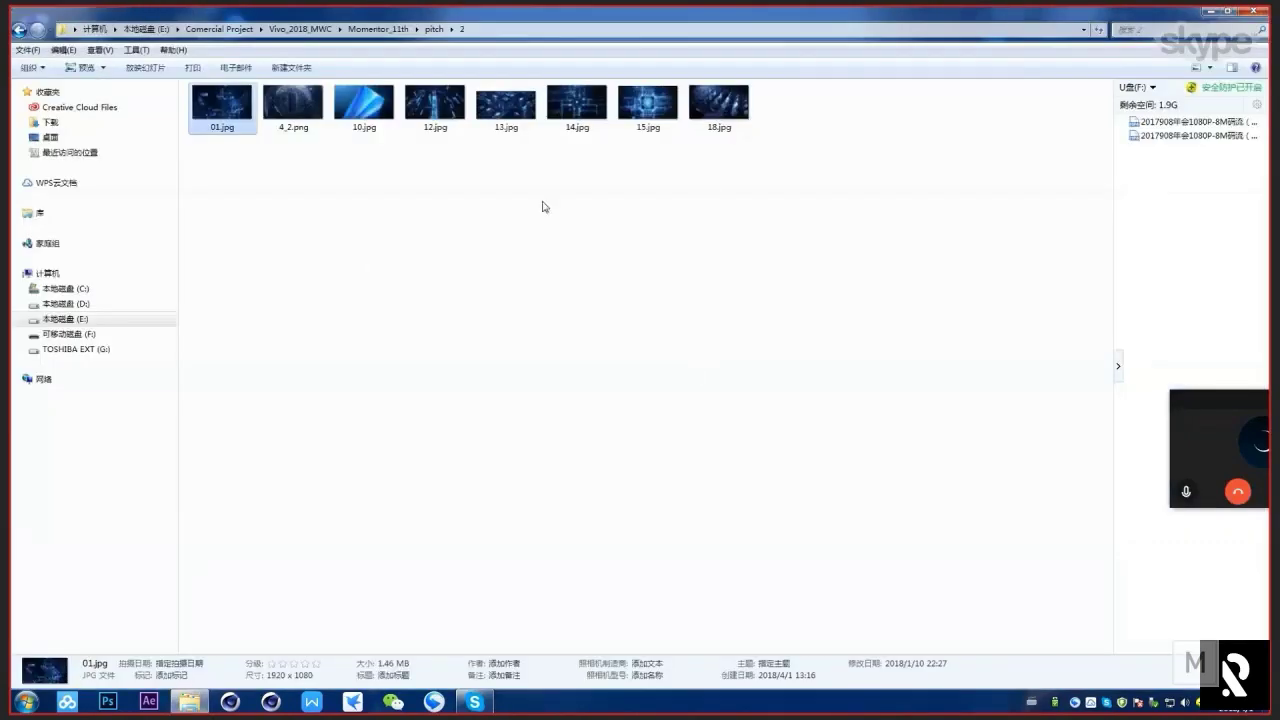
Step: Go up through the pitch folder to its parent folder Momentor_11th and look over the boards, PDFs and videos
{"action": "left_click", "coordinate": [434, 30]}
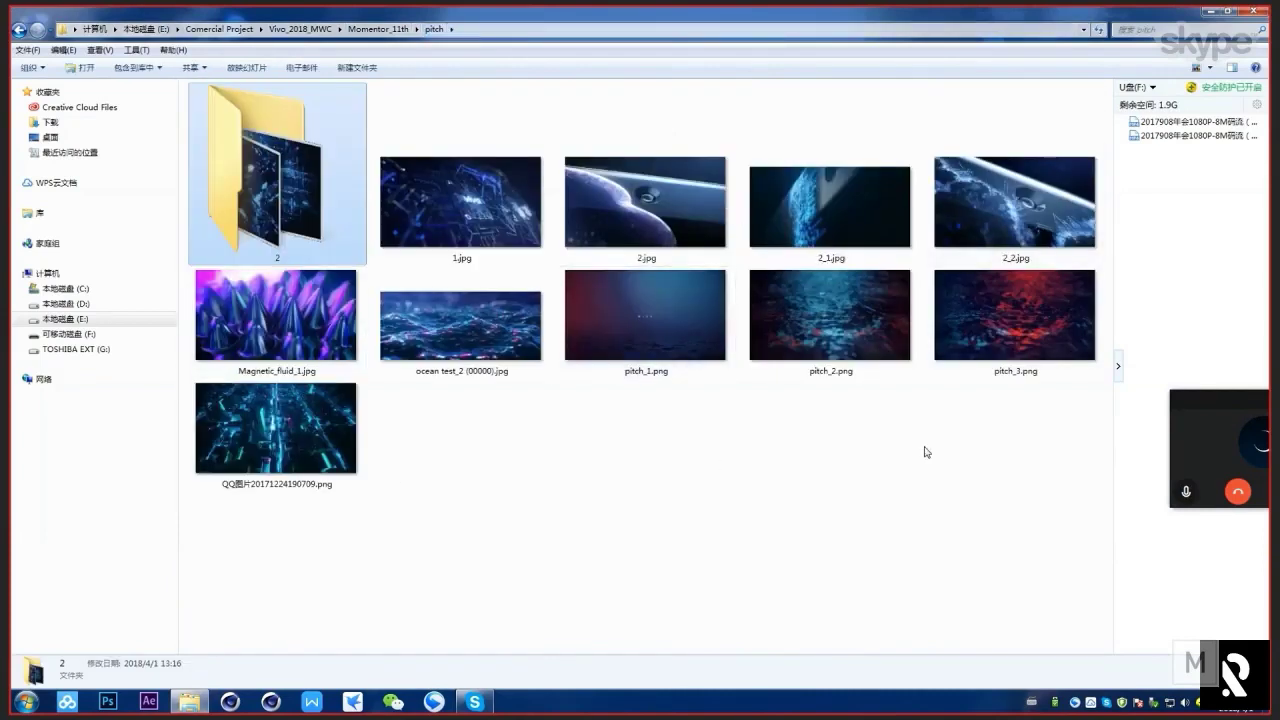
{"action": "left_click_drag", "start_coordinate": [1083, 501], "coordinate": [600, 651]}
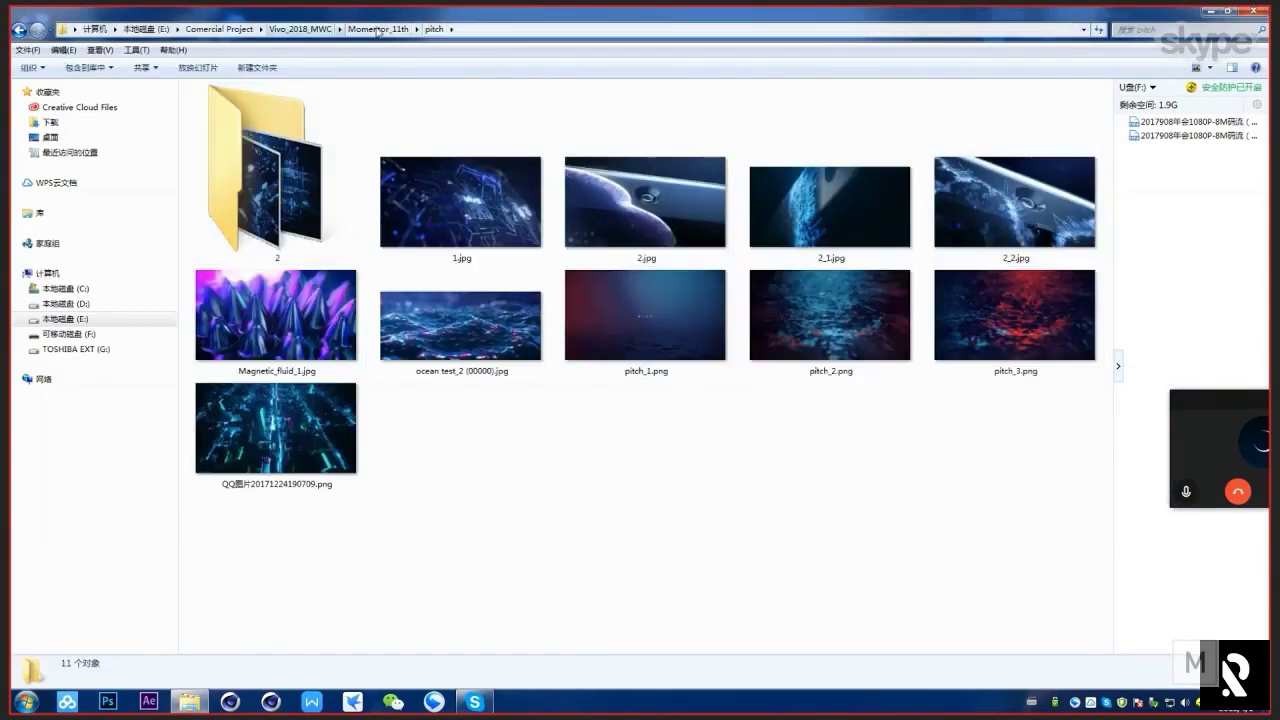
{"action": "left_click", "coordinate": [393, 30]}
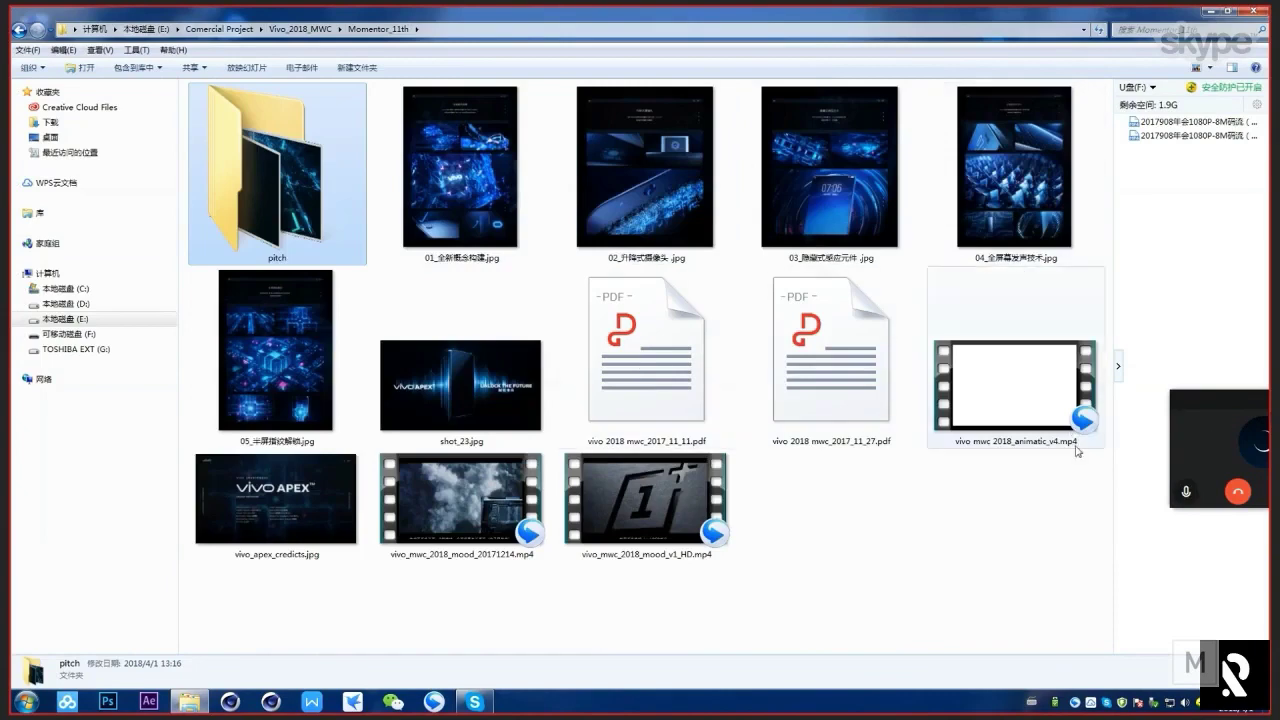
{"action": "left_click_drag", "start_coordinate": [1077, 451], "coordinate": [200, 85]}
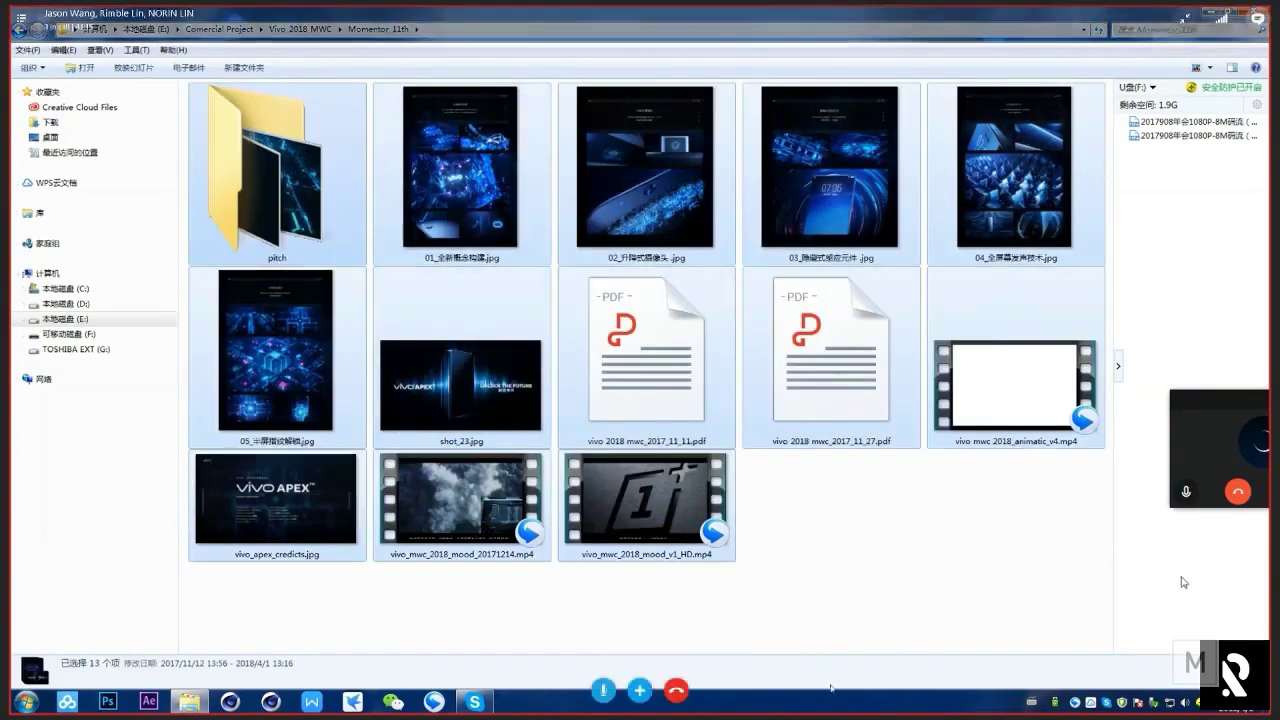
{"action": "left_click_drag", "start_coordinate": [1080, 562], "coordinate": [178, 80]}
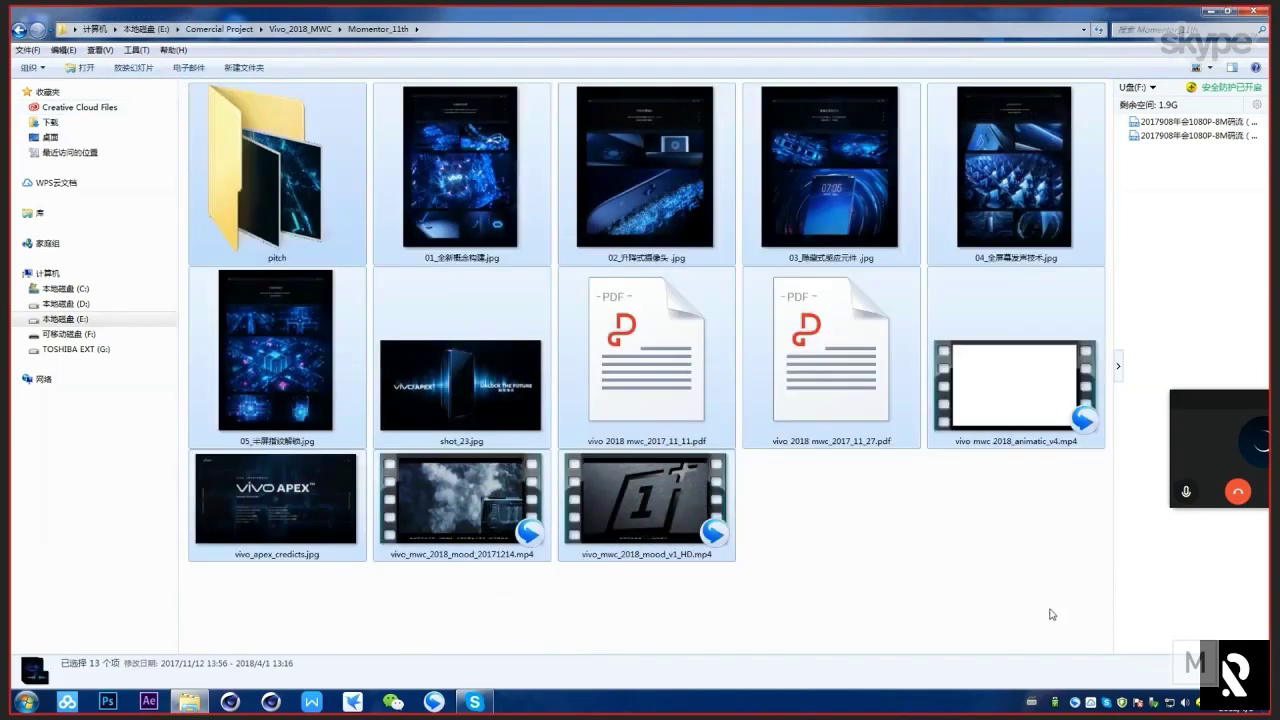
{"action": "left_click", "coordinate": [279, 622]}
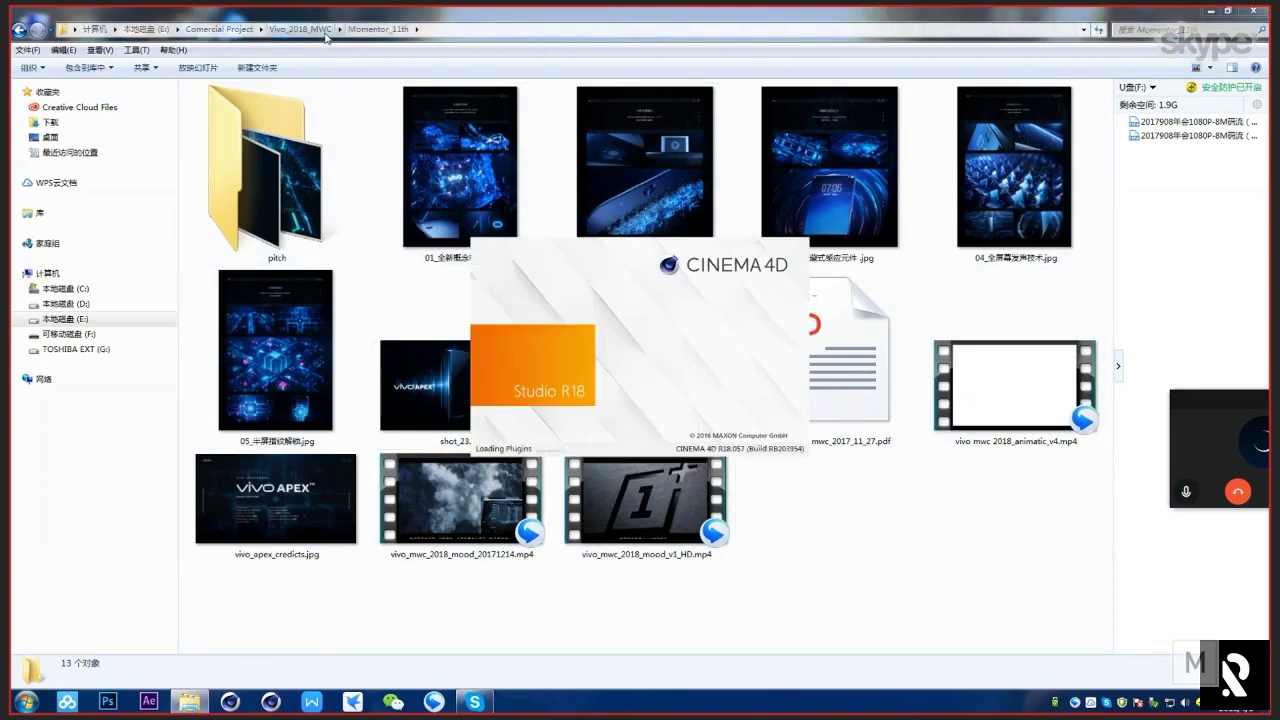
Step: Watch vivo_apex_Final_v1.mp4 from Vivo_2018_MWC\Output\20180302 in full screen and close the player
{"action": "key", "text": "BackSpace"}
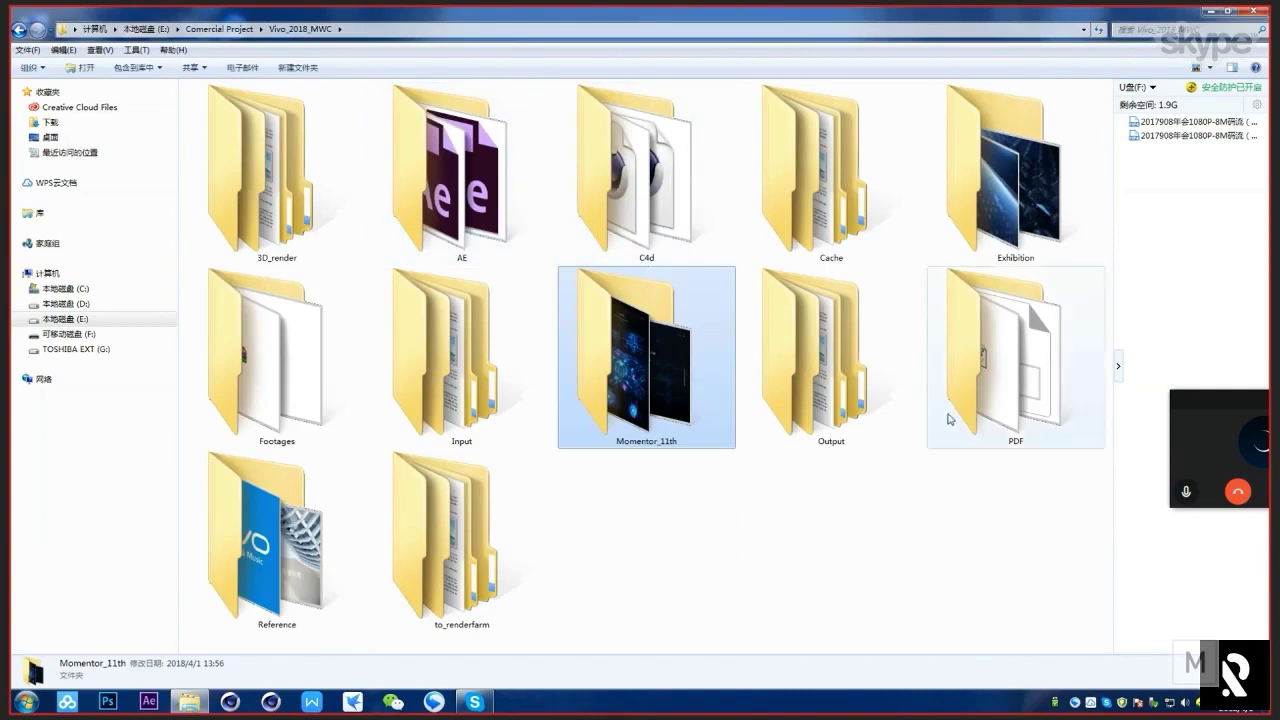
{"action": "double_click", "coordinate": [831, 355]}
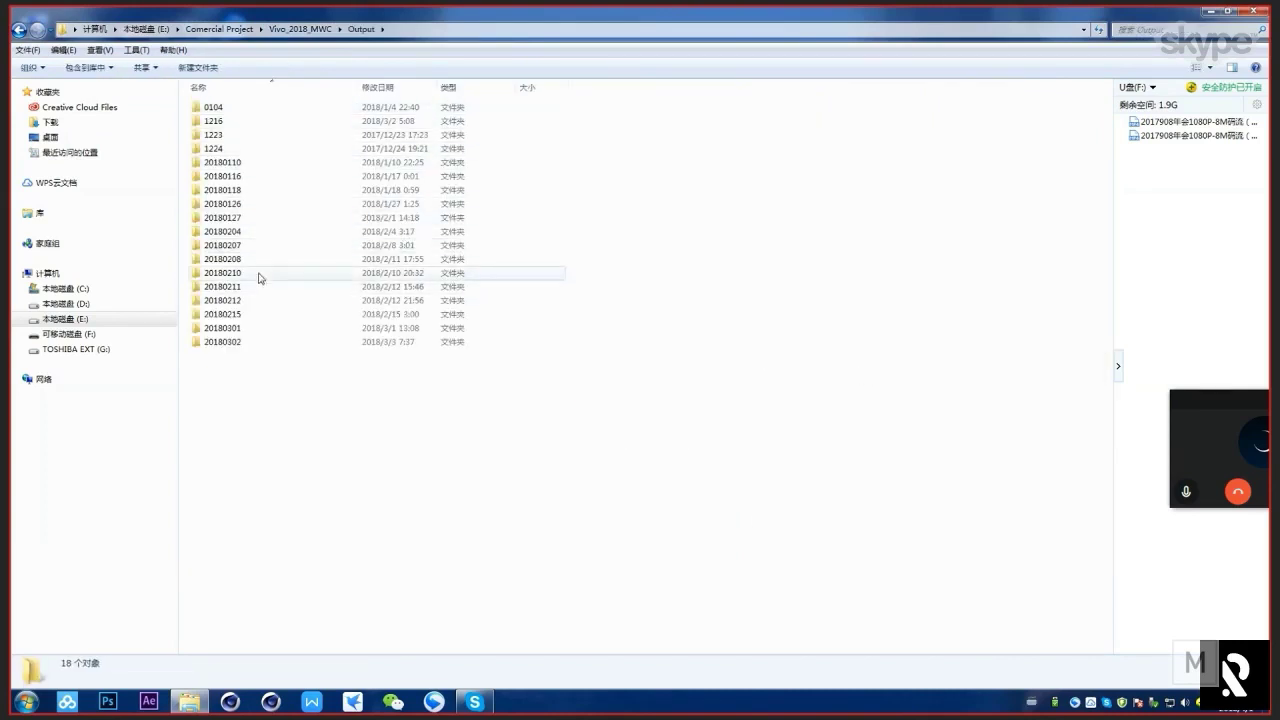
{"action": "double_click", "coordinate": [240, 342]}
{"action": "left_click", "coordinate": [240, 120]}
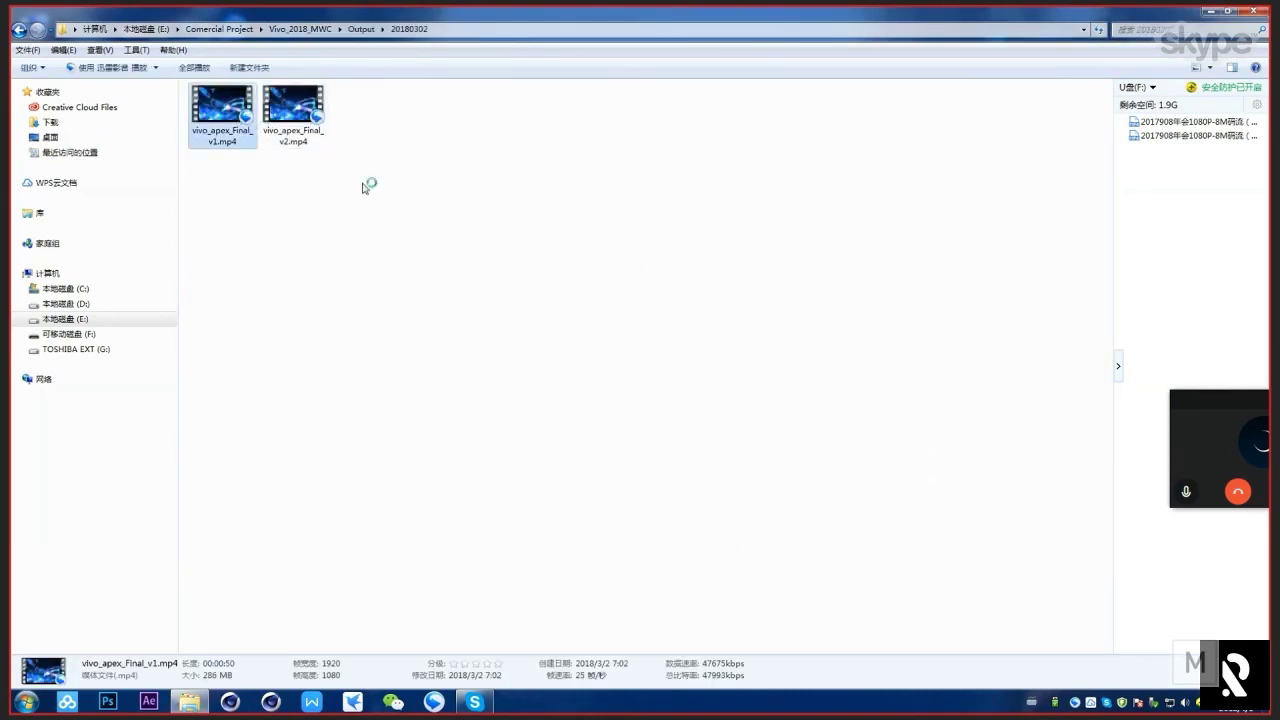
{"action": "double_click", "coordinate": [731, 358]}
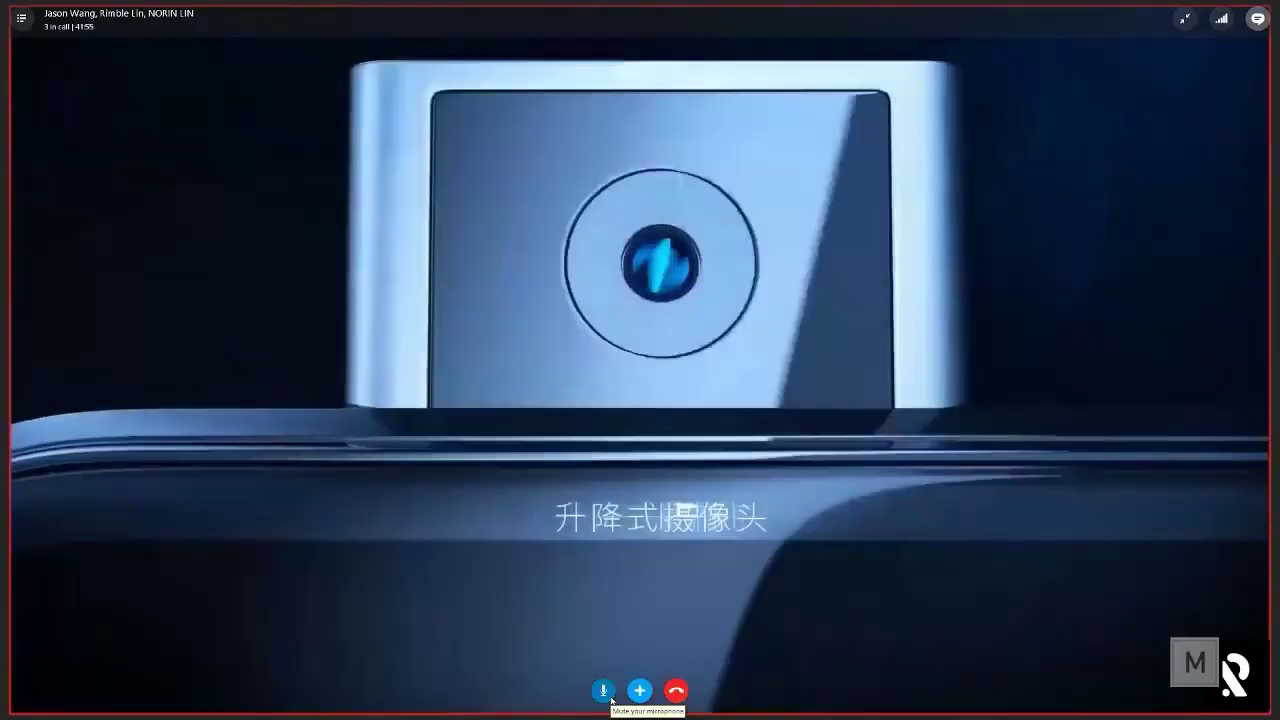
{"action": "left_click", "coordinate": [604, 692]}
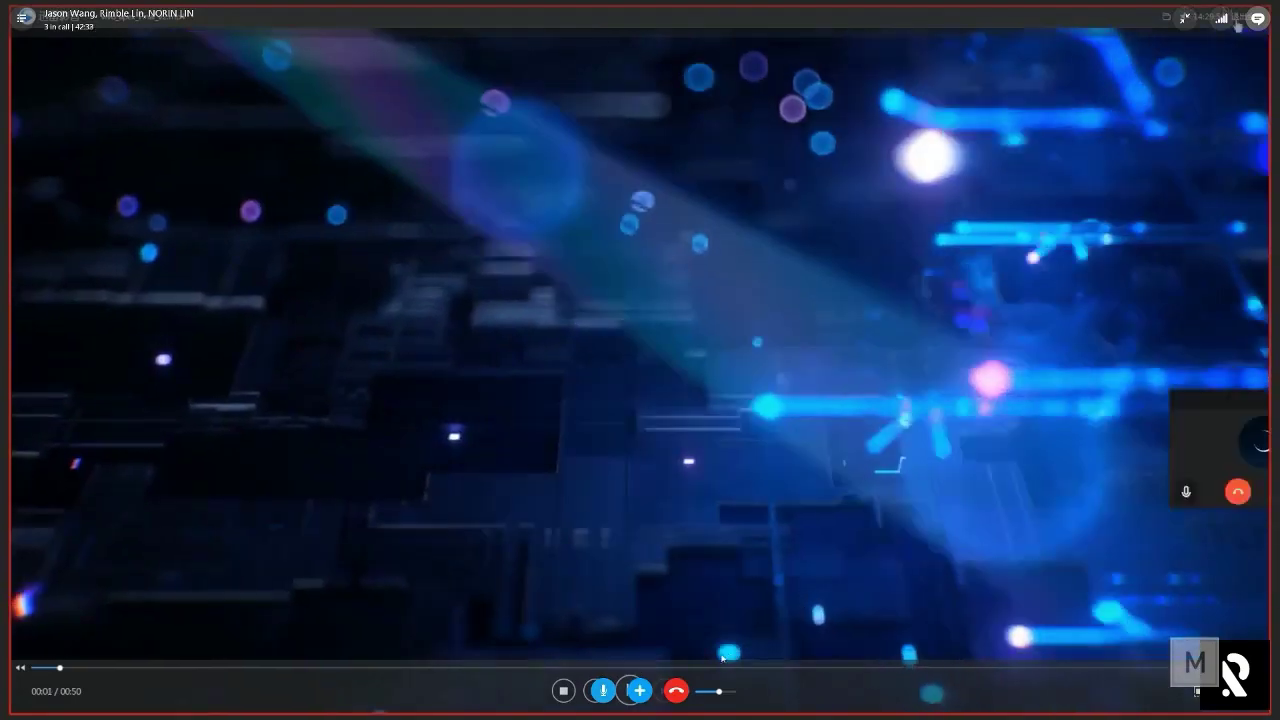
{"action": "left_click", "coordinate": [1238, 26]}
{"action": "left_click", "coordinate": [1006, 188]}
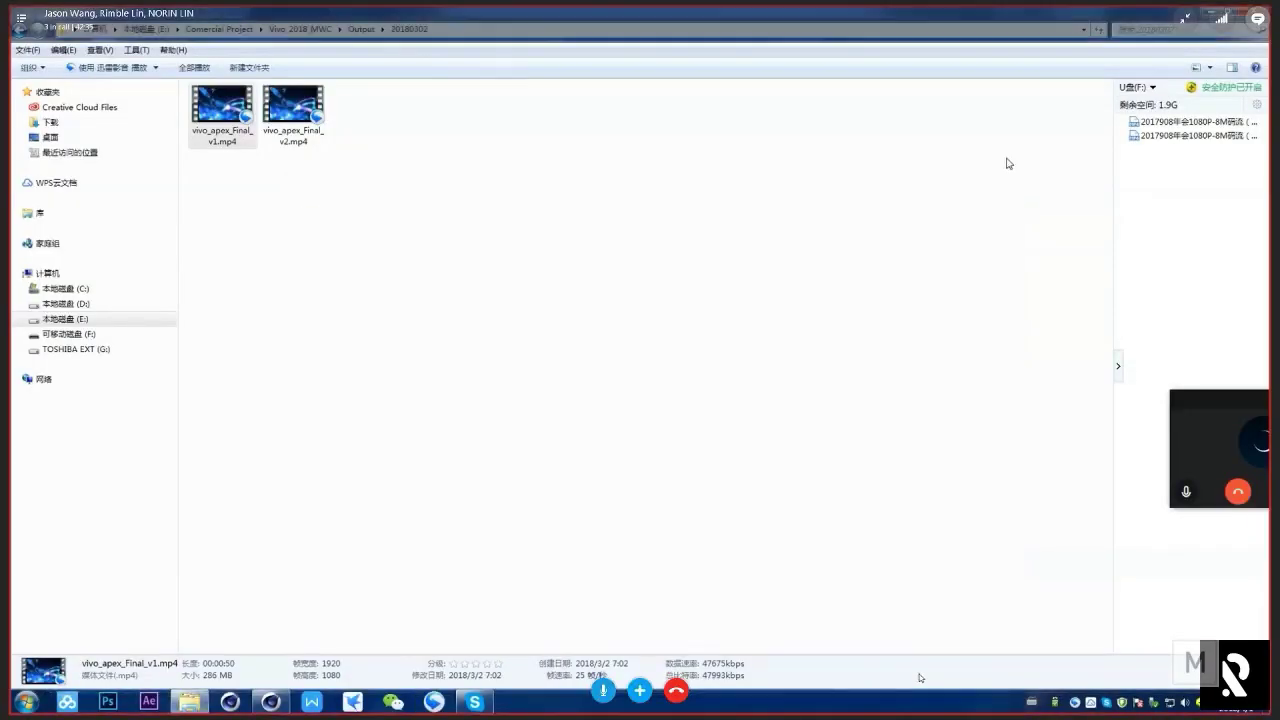
Step: Reopen vivo_apex_Final_v1.mp4 from the 20180302 folder in a windowed player and pause it at the vivo chip shot at 00:06
{"action": "left_click", "coordinate": [362, 30]}
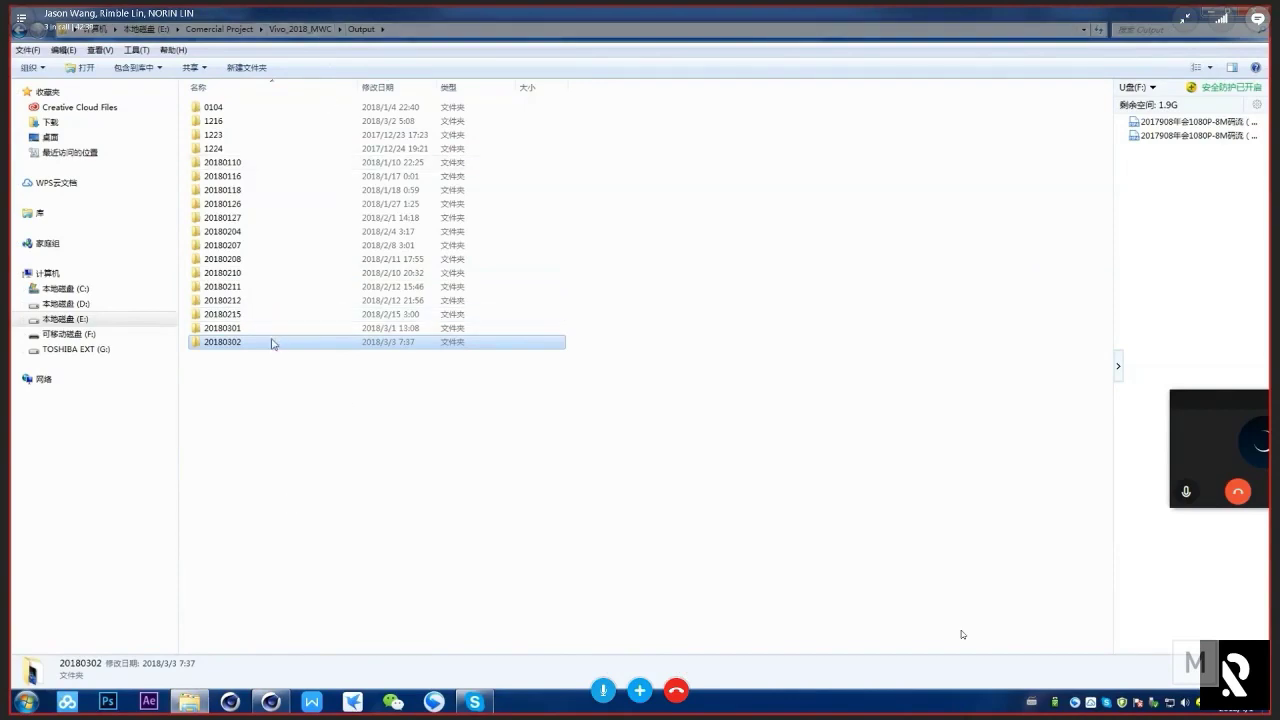
{"action": "double_click", "coordinate": [272, 343]}
{"action": "double_click", "coordinate": [222, 108]}
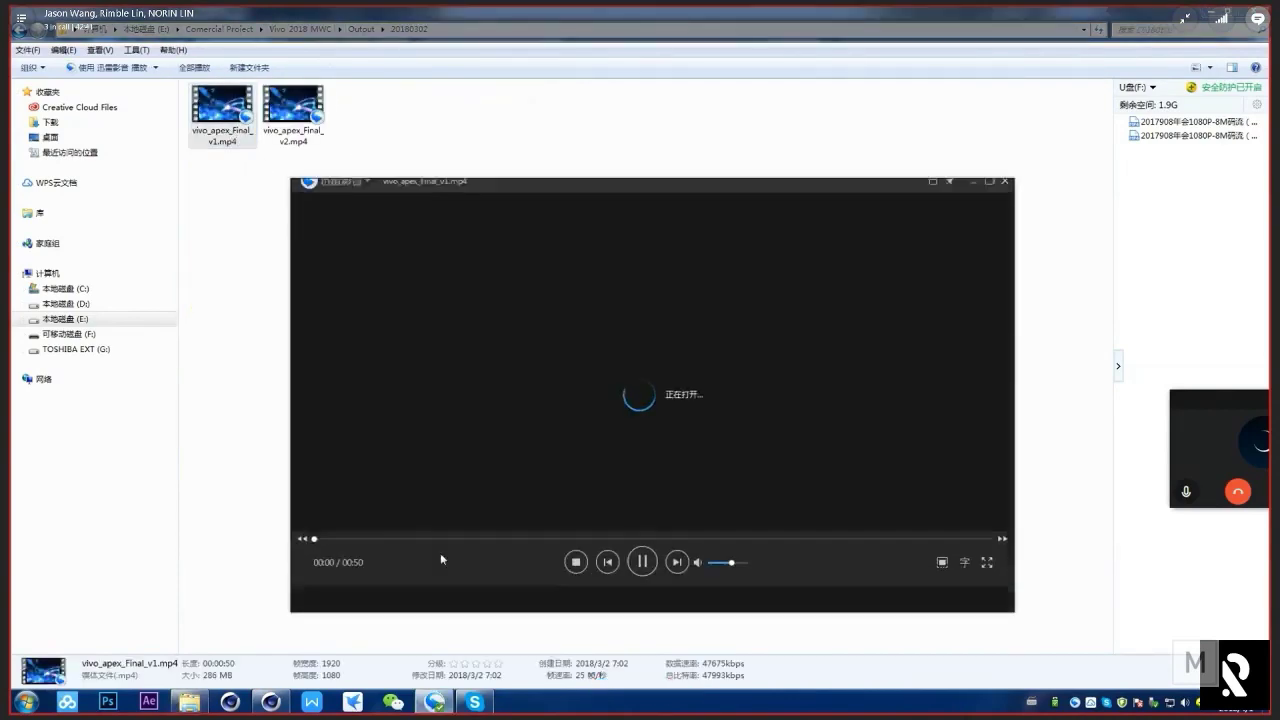
{"action": "left_click", "coordinate": [357, 567]}
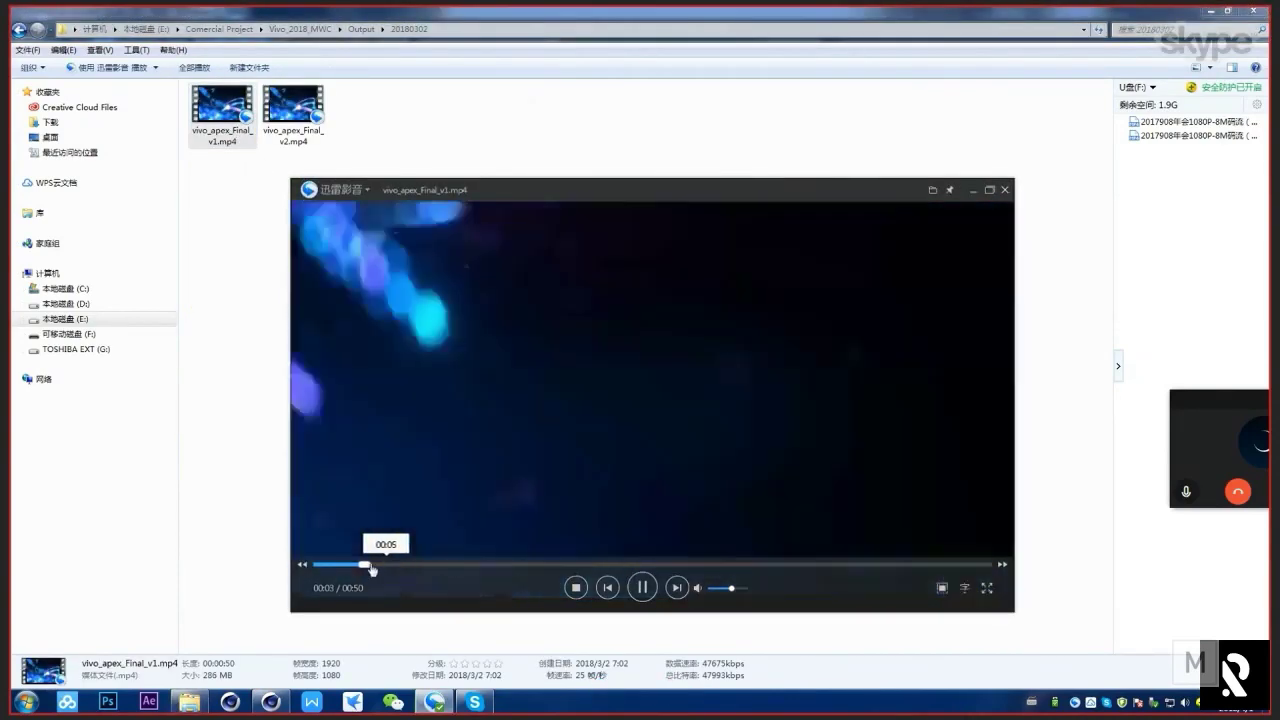
{"action": "left_click", "coordinate": [642, 587]}
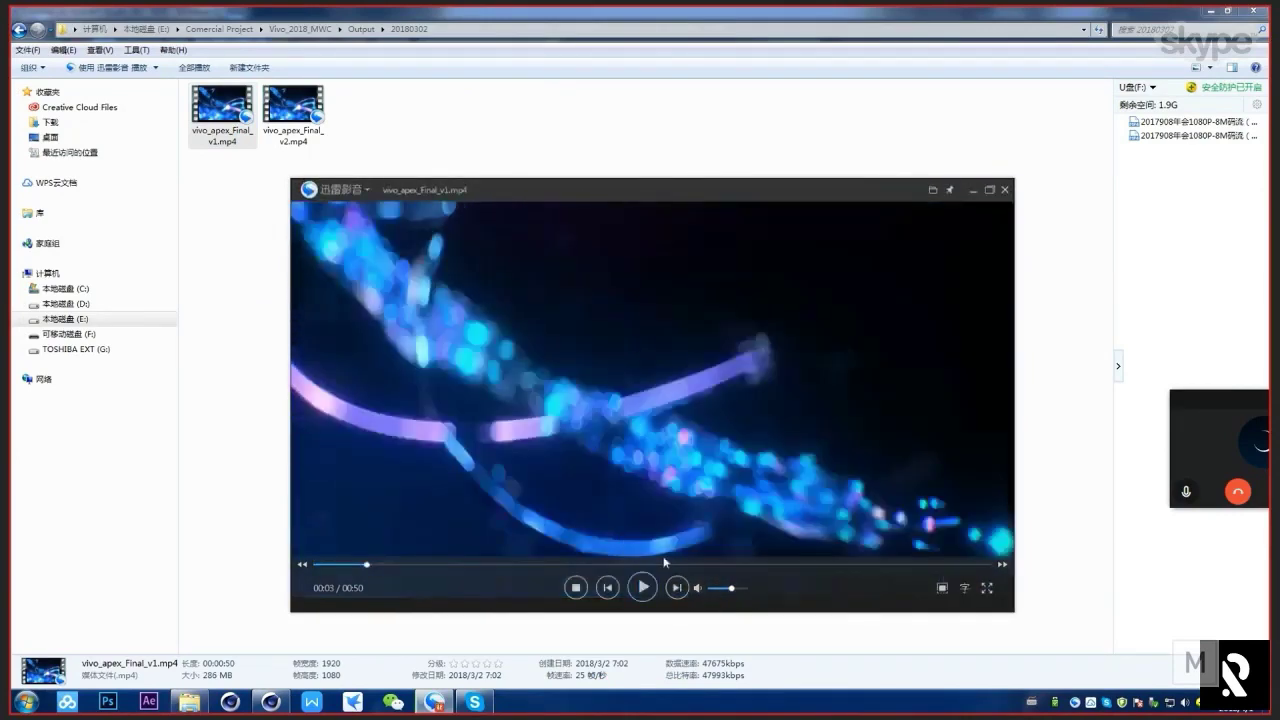
{"action": "left_click", "coordinate": [378, 566]}
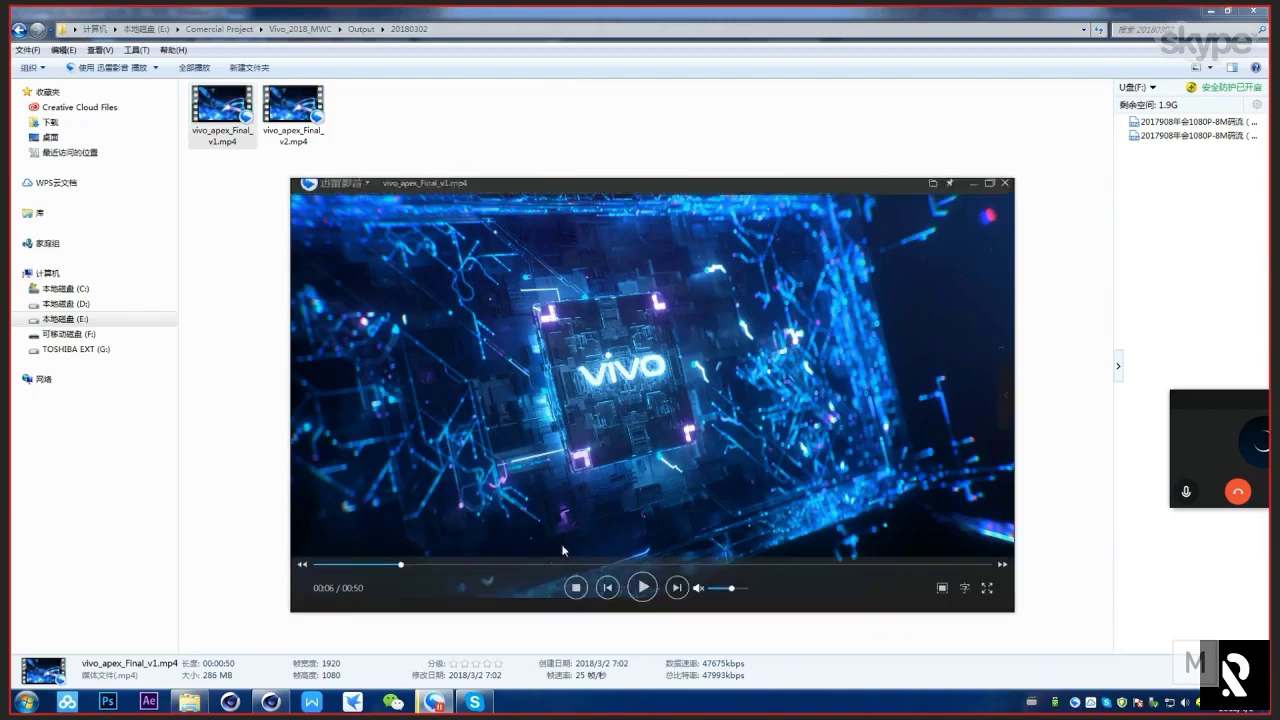
Step: Switch to Cinema 4D, close the Arnold shader network window and widen the perspective viewport slightly
{"action": "left_click", "coordinate": [271, 701]}
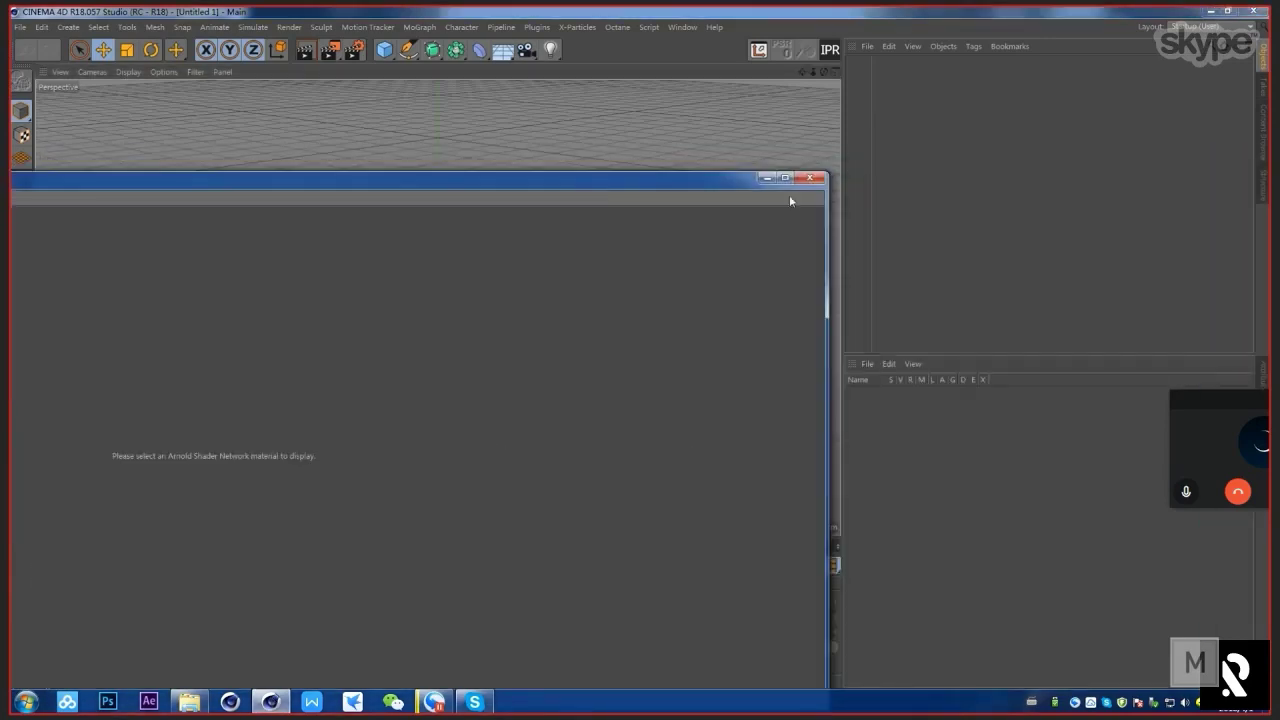
{"action": "left_click", "coordinate": [812, 179]}
{"action": "left_click", "coordinate": [1266, 89]}
{"action": "left_click", "coordinate": [1268, 58]}
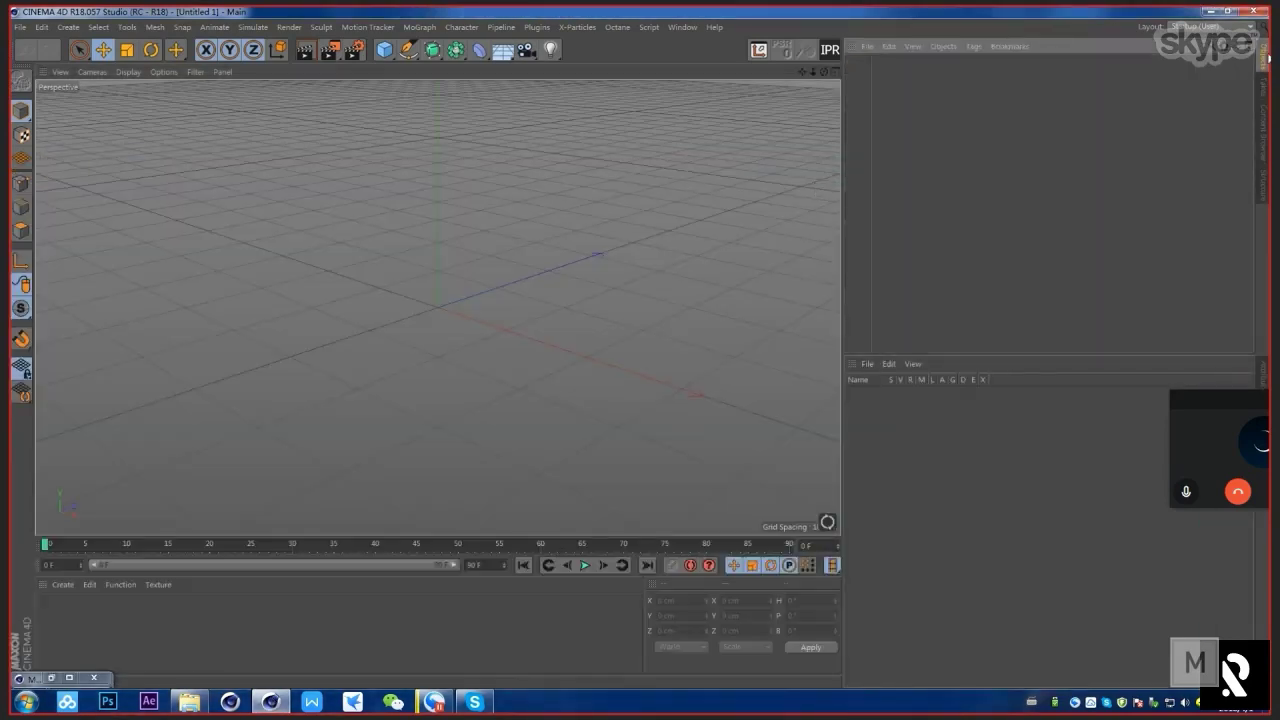
{"action": "left_click_drag", "start_coordinate": [843, 120], "coordinate": [858, 165]}
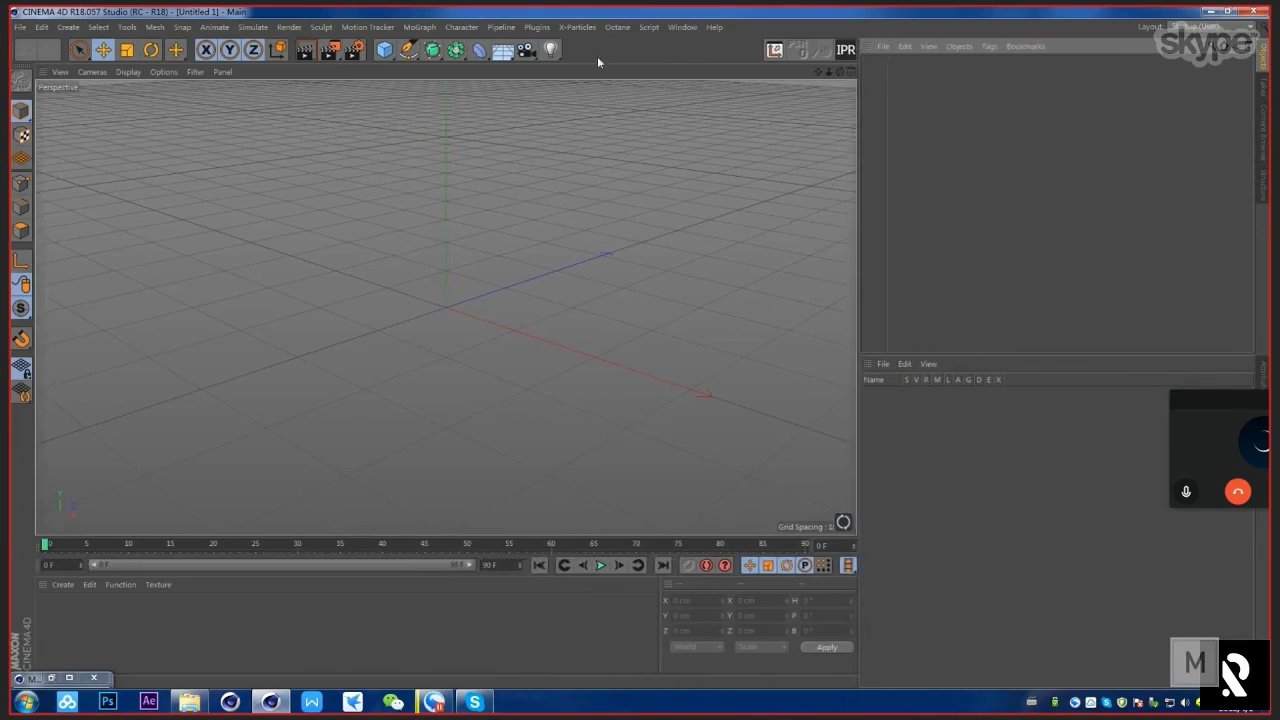
Step: Add an X-Particles xpSystem to the scene and show the attributes of its xpEmitter
{"action": "left_click", "coordinate": [577, 27]}
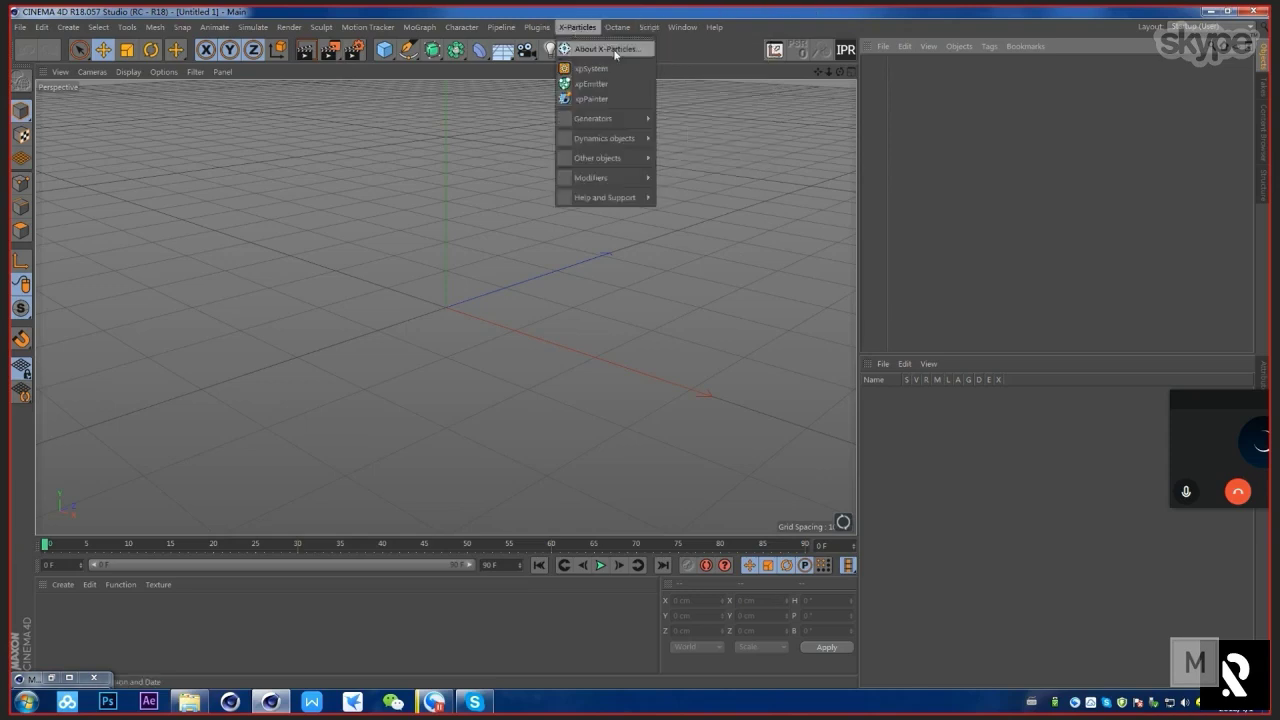
{"action": "left_click", "coordinate": [614, 69]}
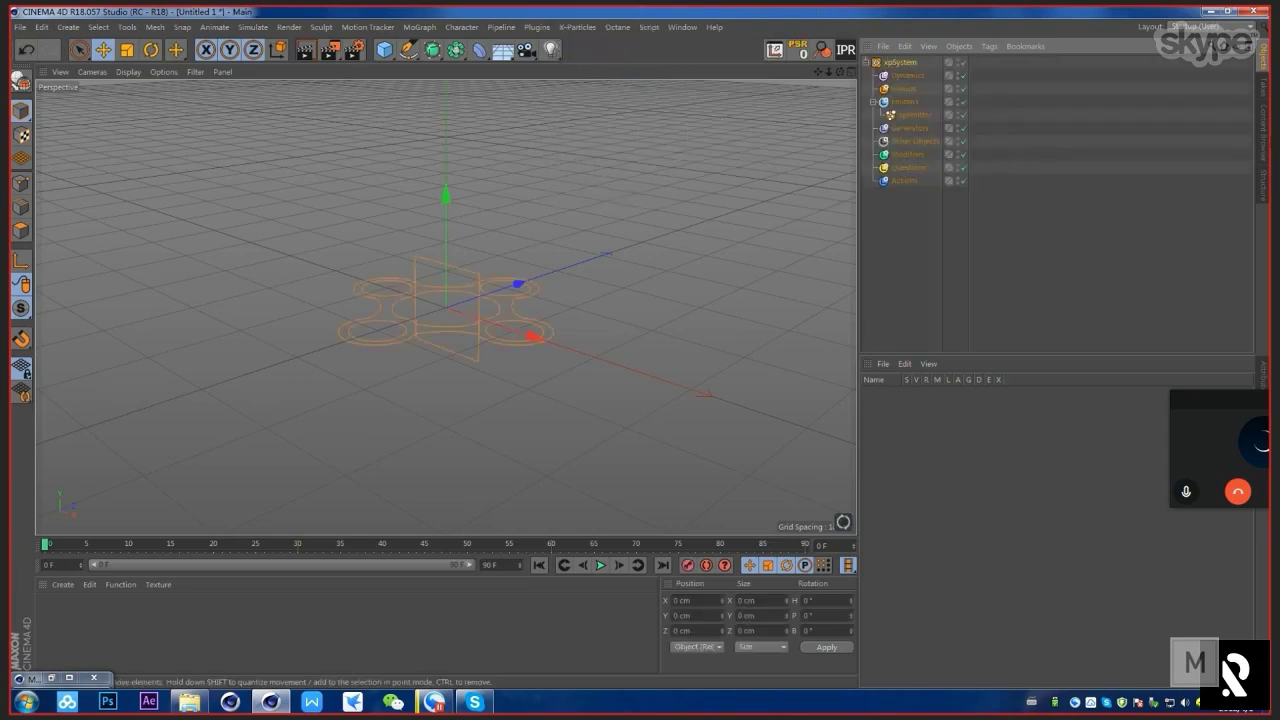
{"action": "left_click", "coordinate": [1267, 160]}
{"action": "left_click", "coordinate": [1263, 72]}
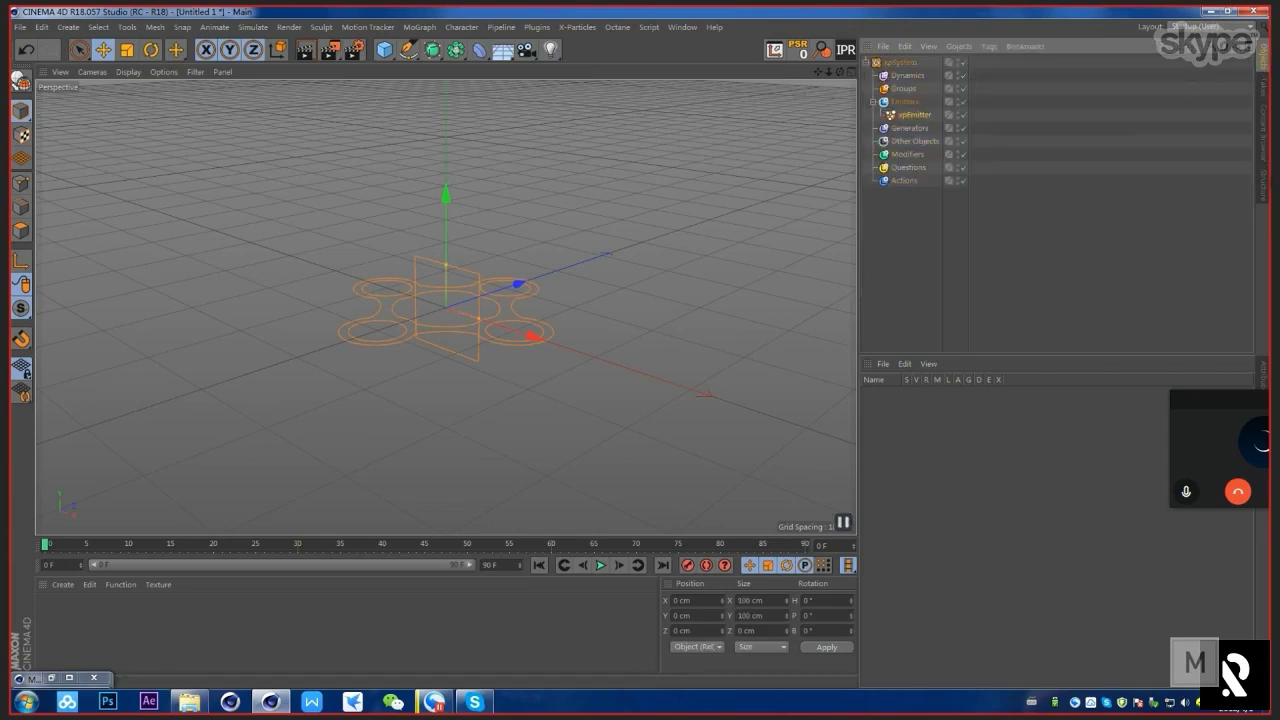
{"action": "left_click_drag", "start_coordinate": [1230, 396], "coordinate": [1209, 579]}
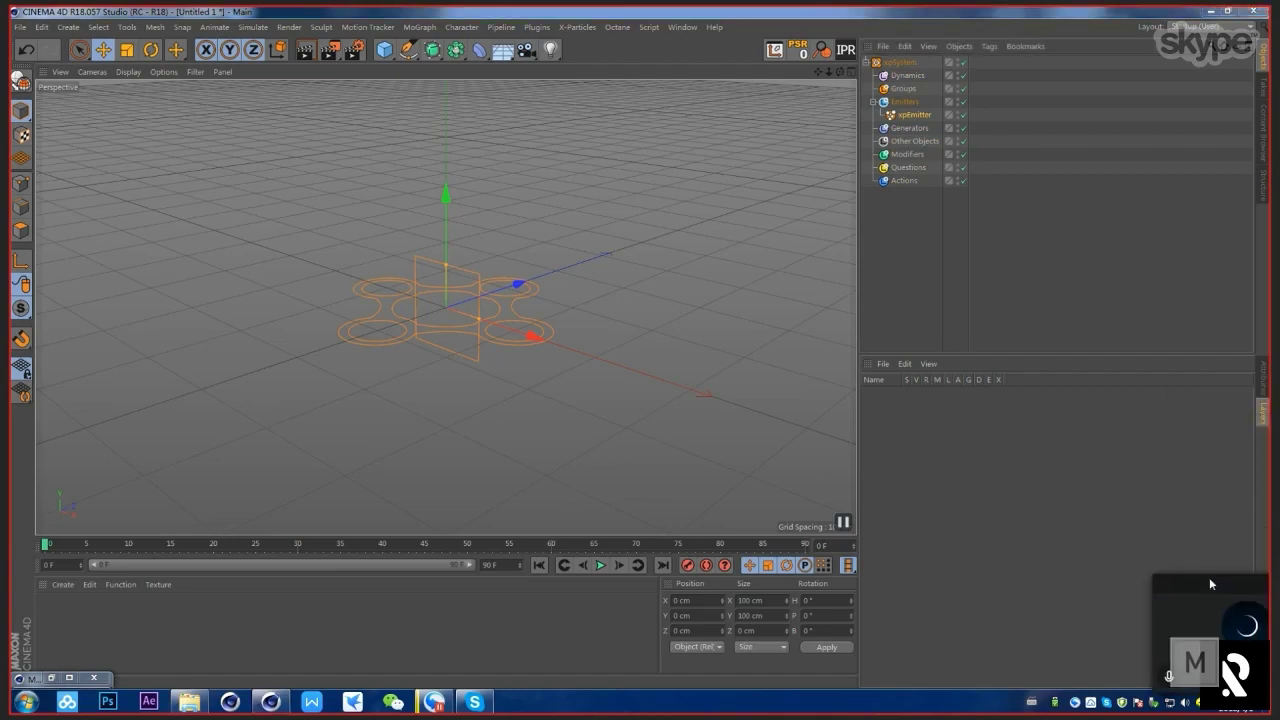
{"action": "left_click", "coordinate": [1264, 384]}
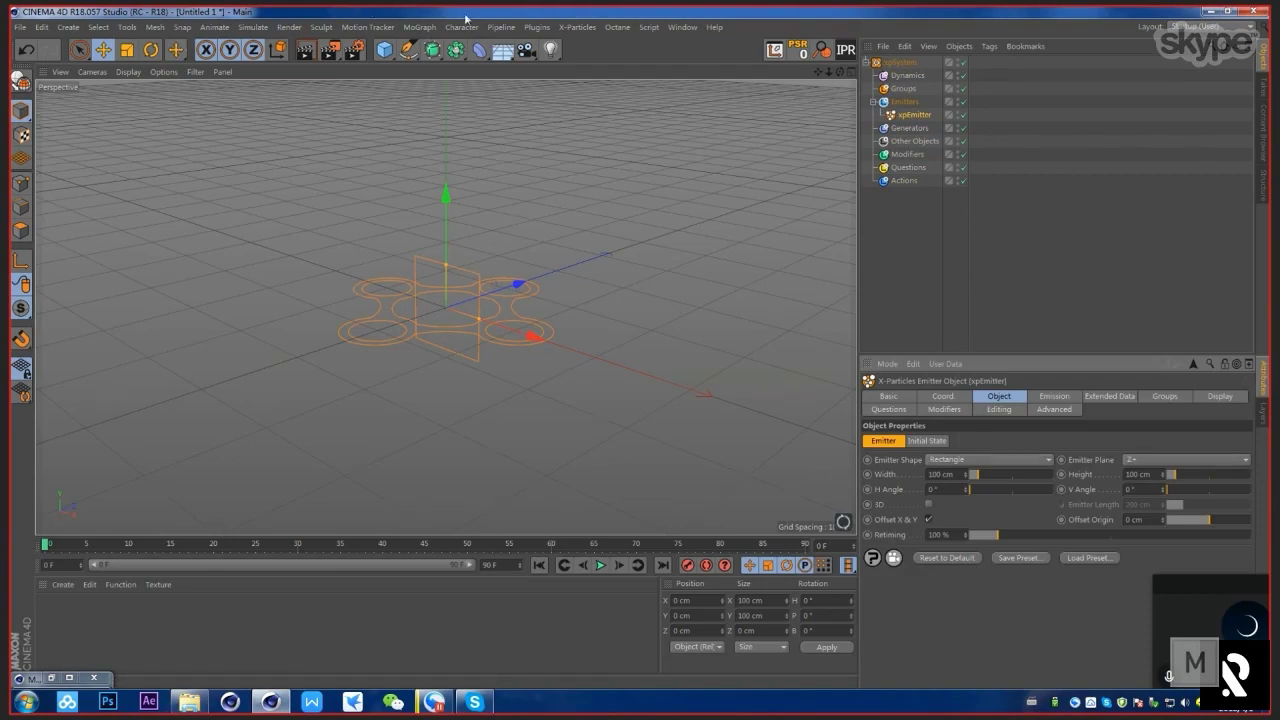
Step: Add a cube primitive and reshape it into a flat slab about 9 cm high and 390 cm long
{"action": "left_click_drag", "start_coordinate": [472, 289], "coordinate": [452, 397], "text": "alt"}
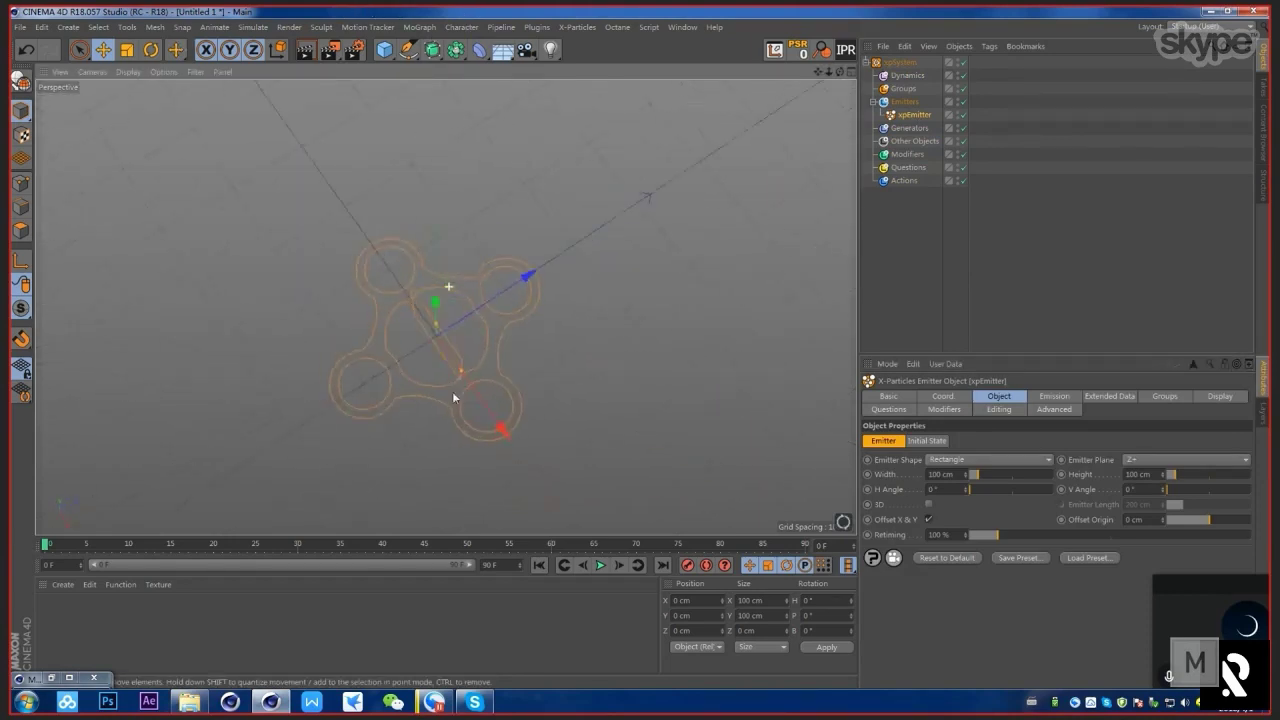
{"action": "left_click_drag", "start_coordinate": [384, 50], "coordinate": [405, 93]}
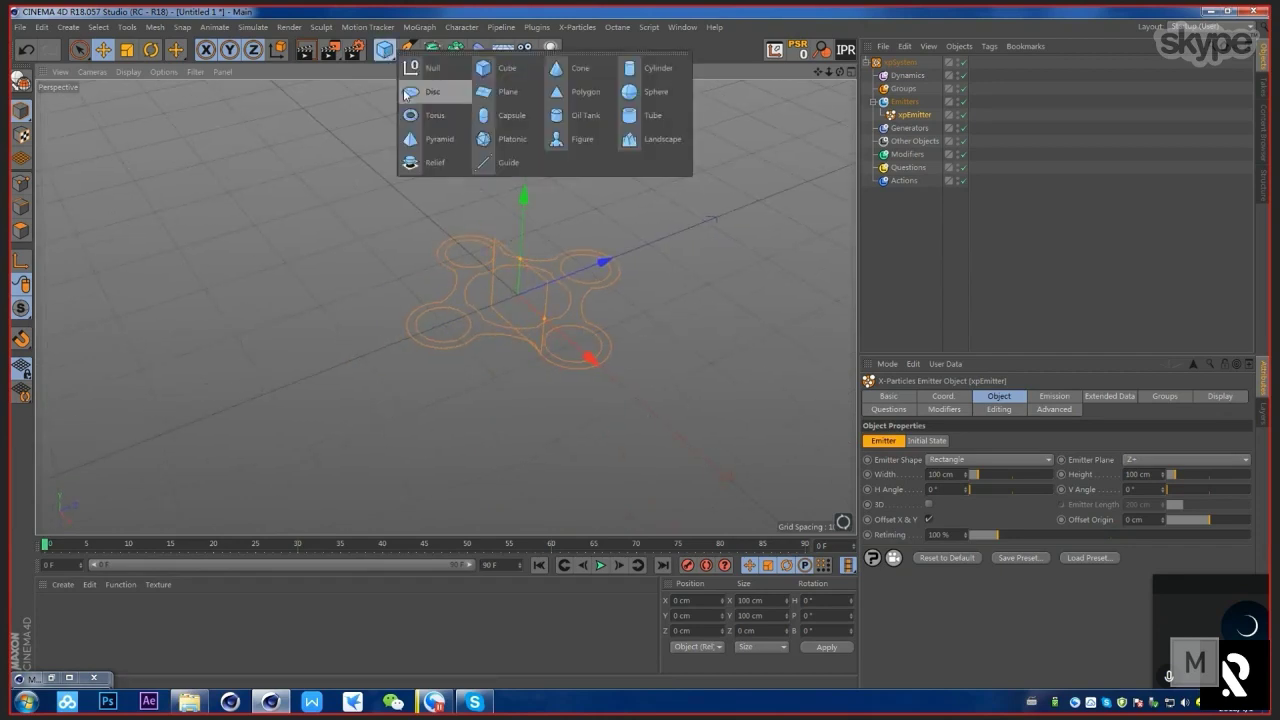
{"action": "left_click", "coordinate": [520, 68]}
{"action": "left_click_drag", "start_coordinate": [523, 222], "coordinate": [650, 258]}
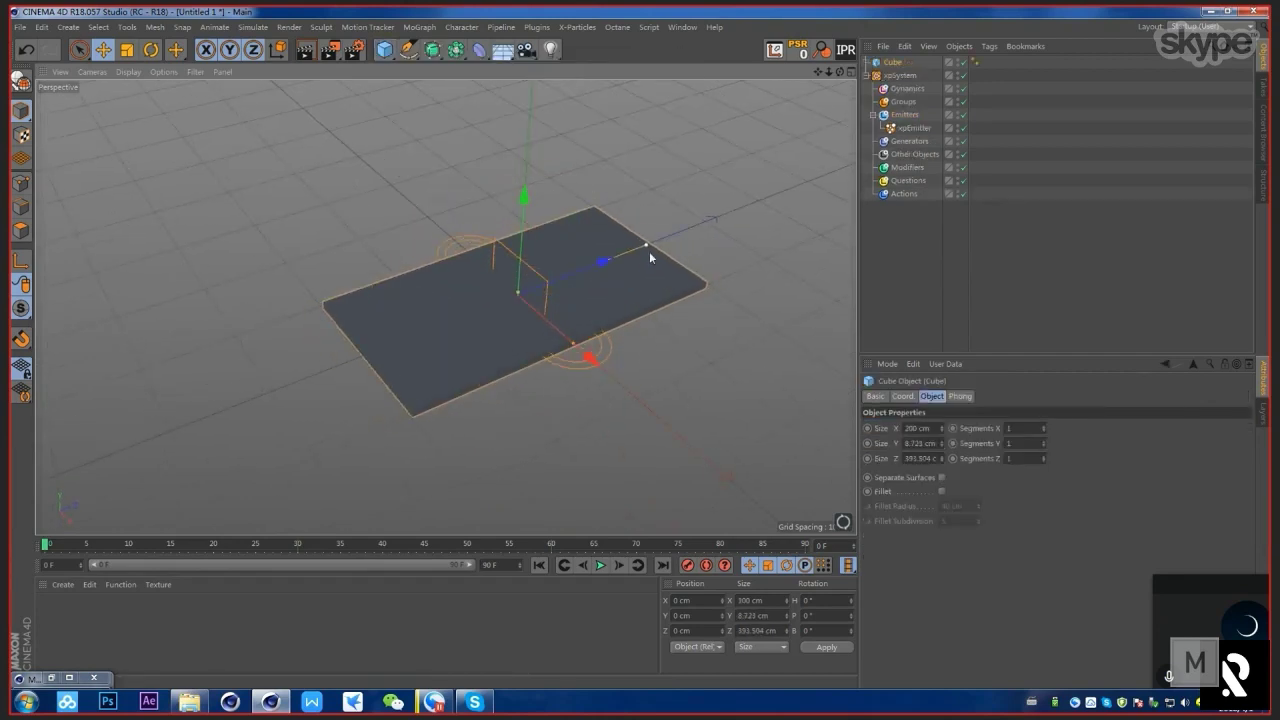
Step: Set the cube's size to 10 cm in Y and 100 cm in Z
{"action": "left_click", "coordinate": [930, 433]}
{"action": "key", "text": "BackSpace"}
{"action": "key", "text": "BackSpace"}
{"action": "key", "text": "BackSpace"}
{"action": "key", "text": "BackSpace"}
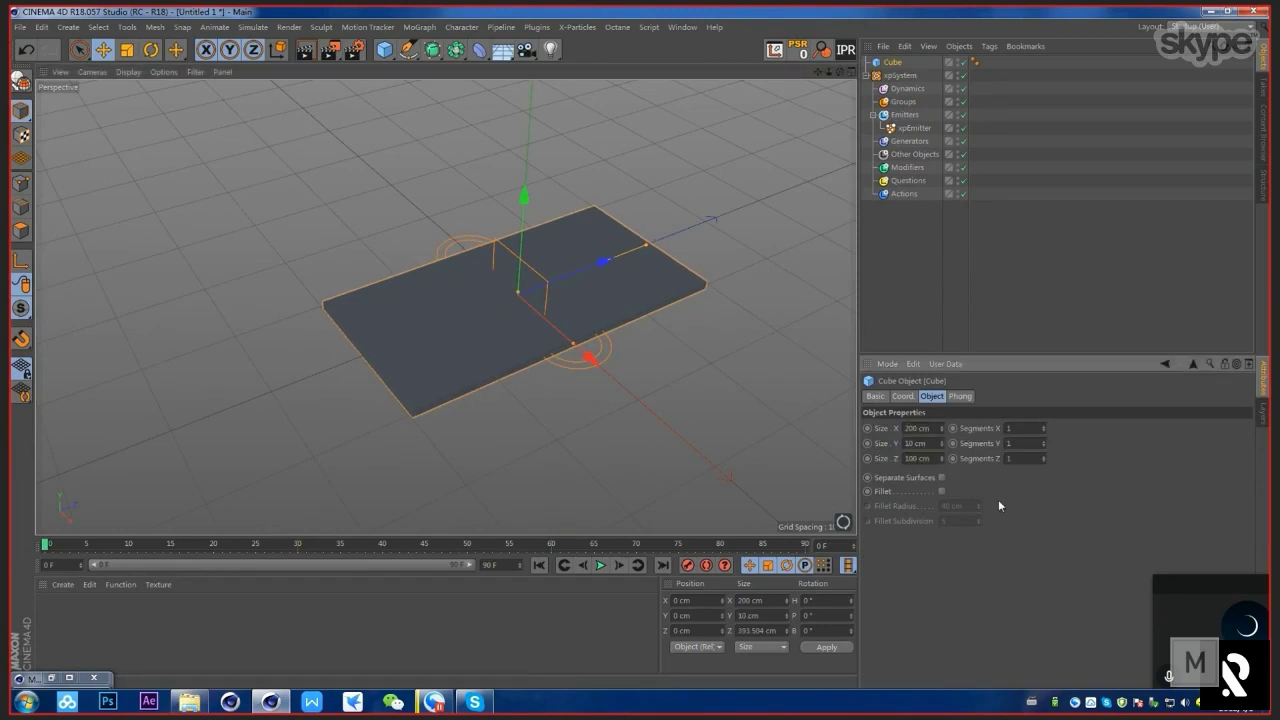
{"action": "left_click_drag", "start_coordinate": [557, 304], "coordinate": [400, 352], "text": "alt"}
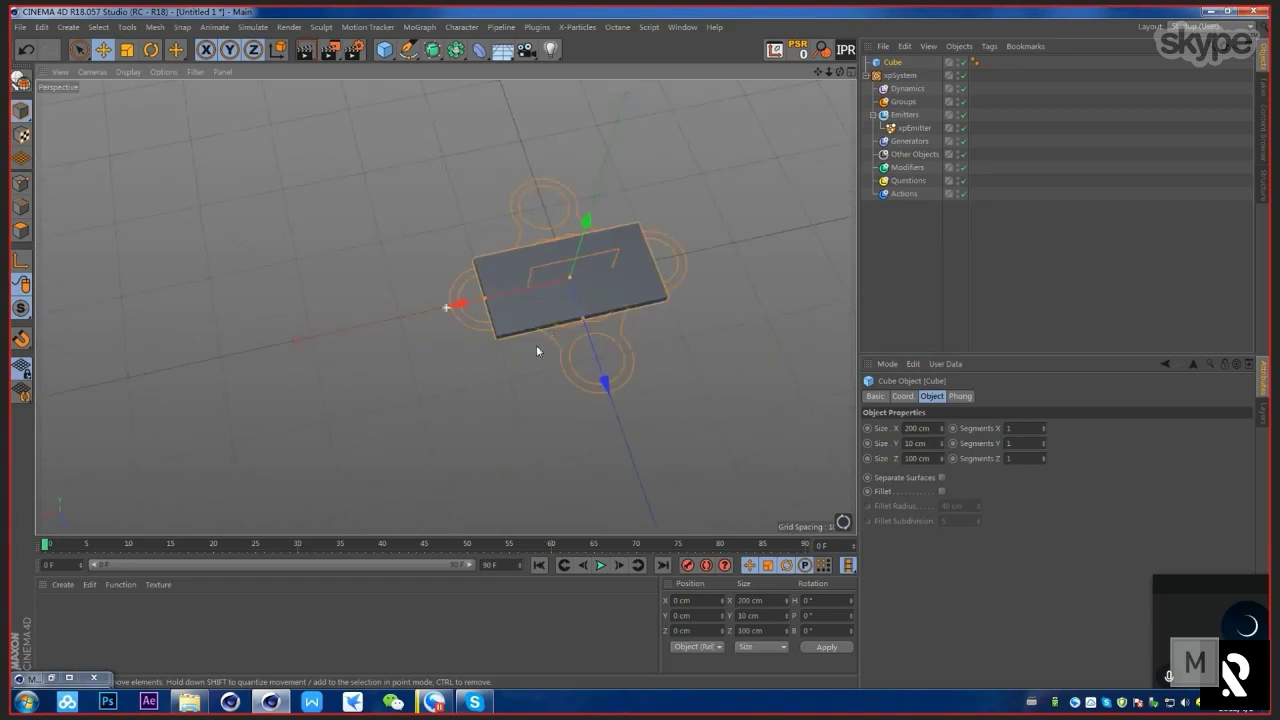
Step: View the flat slab from closer up and switch to the video player to compare it with the paused Vivo chip frame
{"action": "right_click_drag", "start_coordinate": [537, 346], "coordinate": [640, 310], "text": "alt"}
{"action": "left_click_drag", "start_coordinate": [682, 265], "coordinate": [677, 363], "text": "alt"}
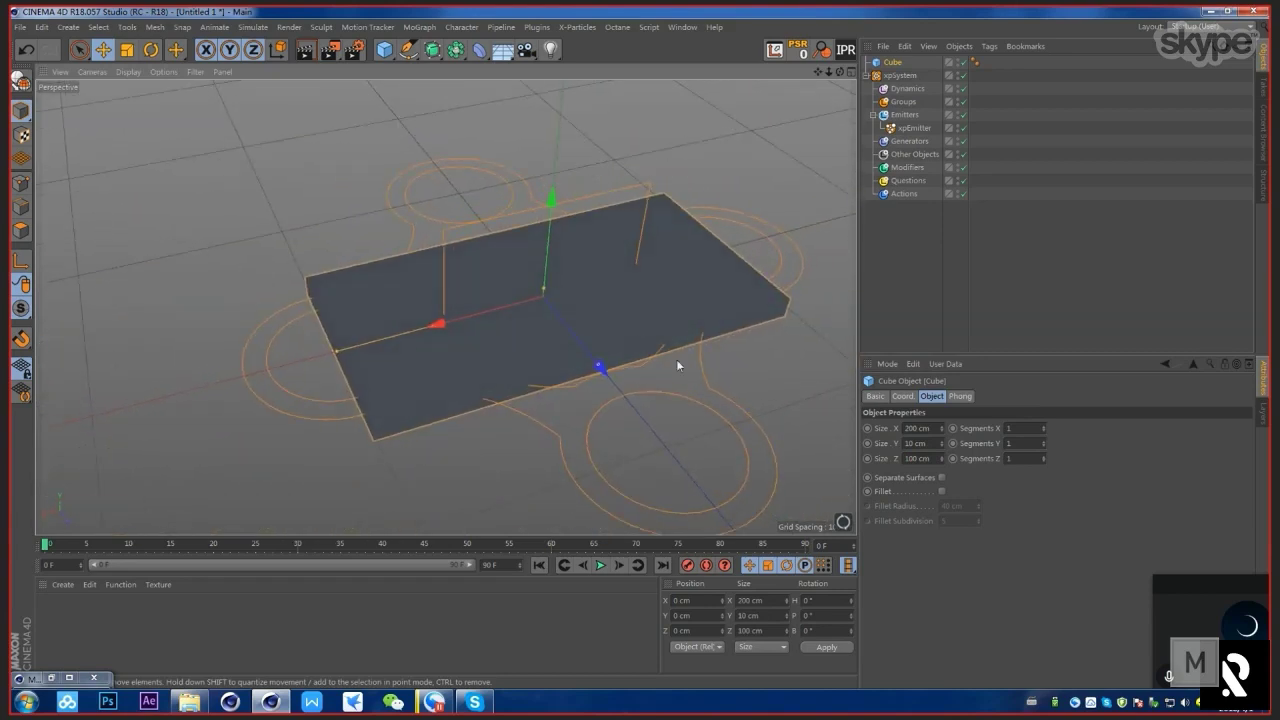
{"action": "key", "text": "alt+Tab"}
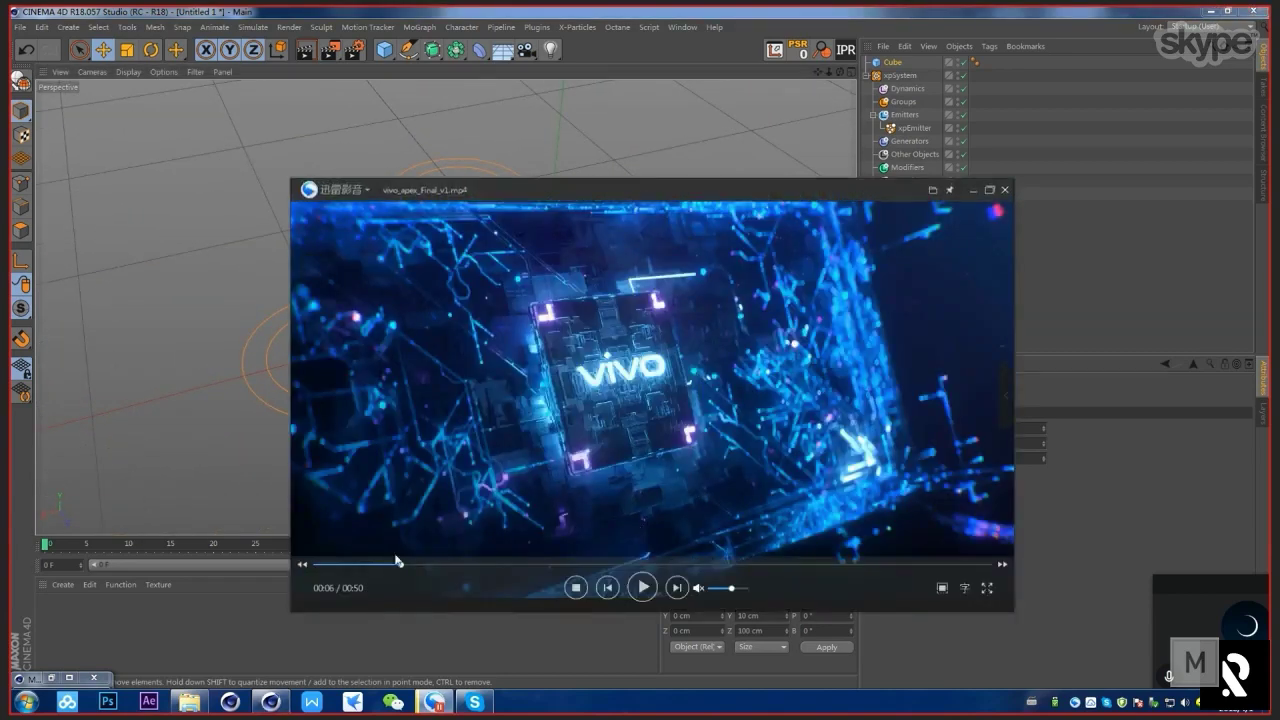
{"action": "mouse_move", "coordinate": [881, 384]}
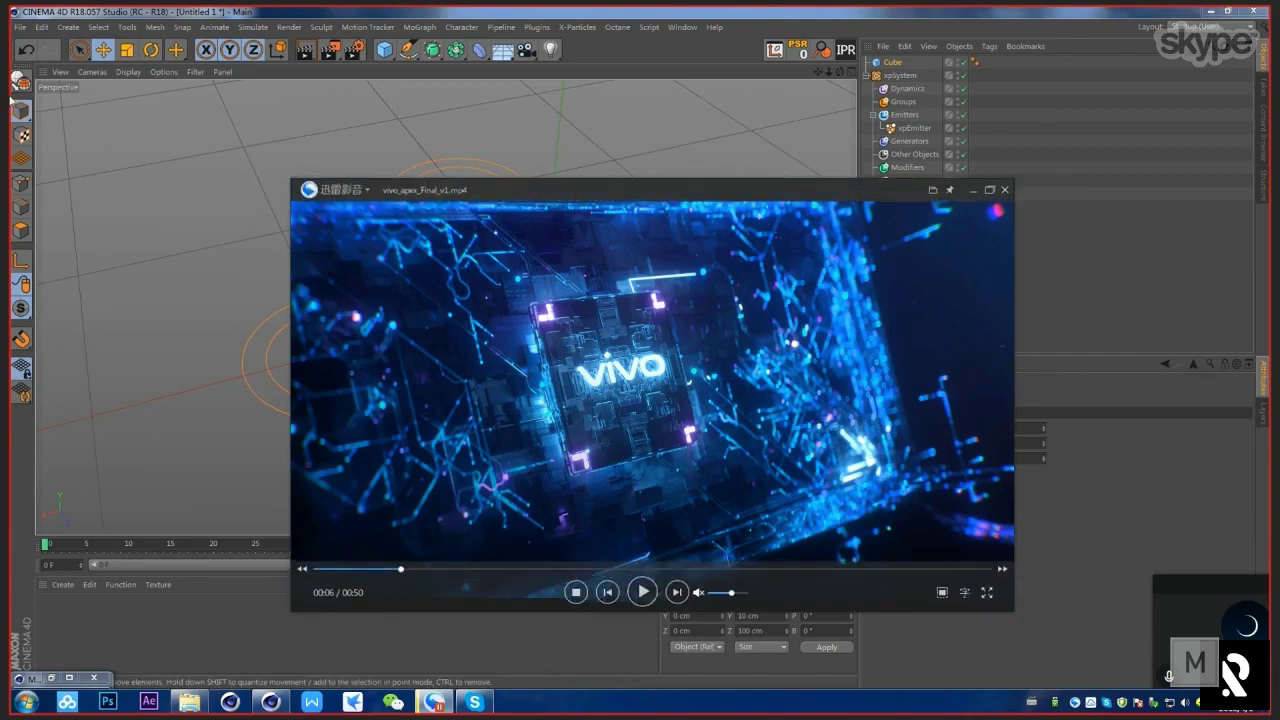
Step: Switch back to Cinema 4D and open the recent project shot_05.c4d
{"action": "left_click", "coordinate": [20, 27]}
{"action": "mouse_move", "coordinate": [85, 314]}
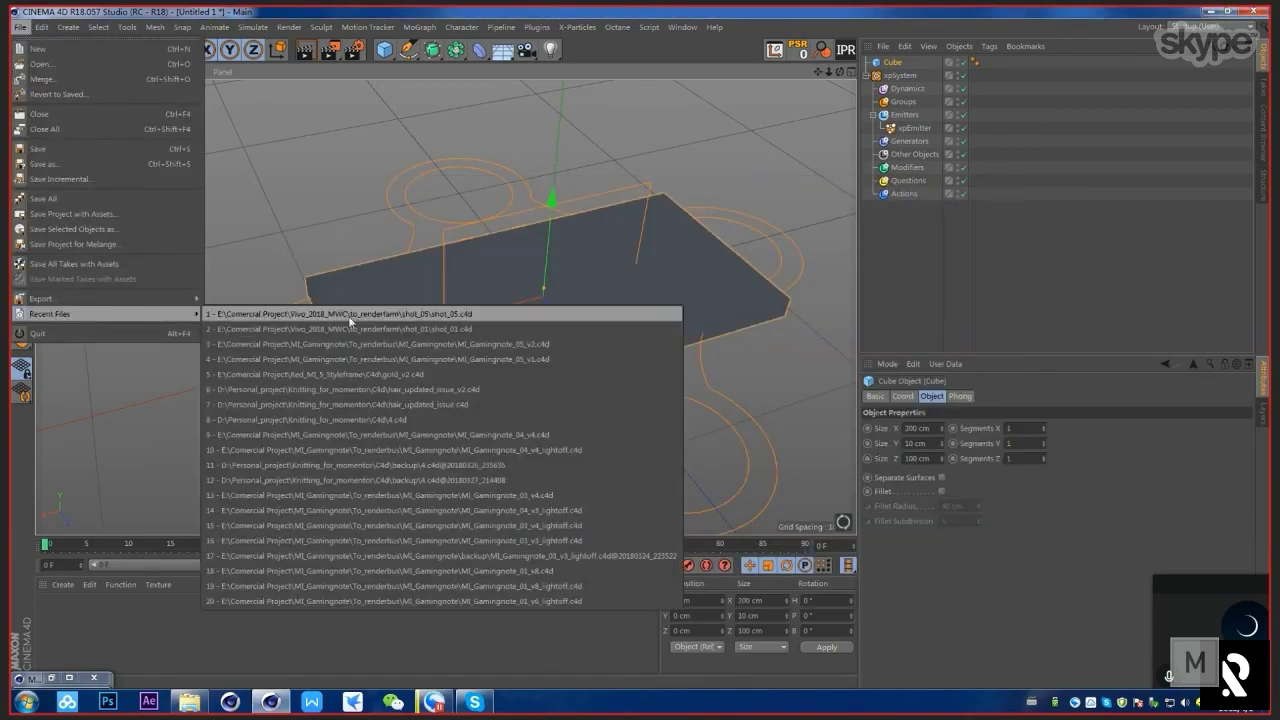
{"action": "left_click", "coordinate": [501, 316]}
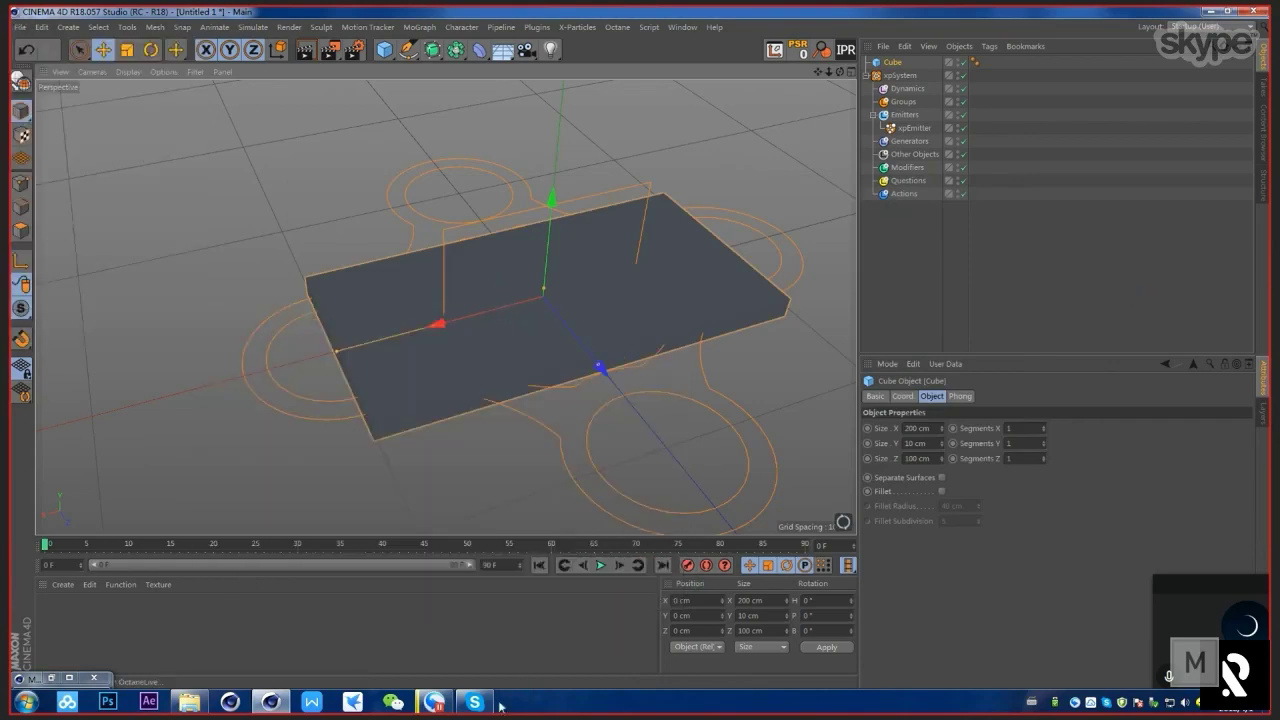
Step: Switch to the video player and compare the vivo_apex_Final_v1.mp4 chip frame with the shot_05 scene, moving the player window aside
{"action": "left_click", "coordinate": [434, 702]}
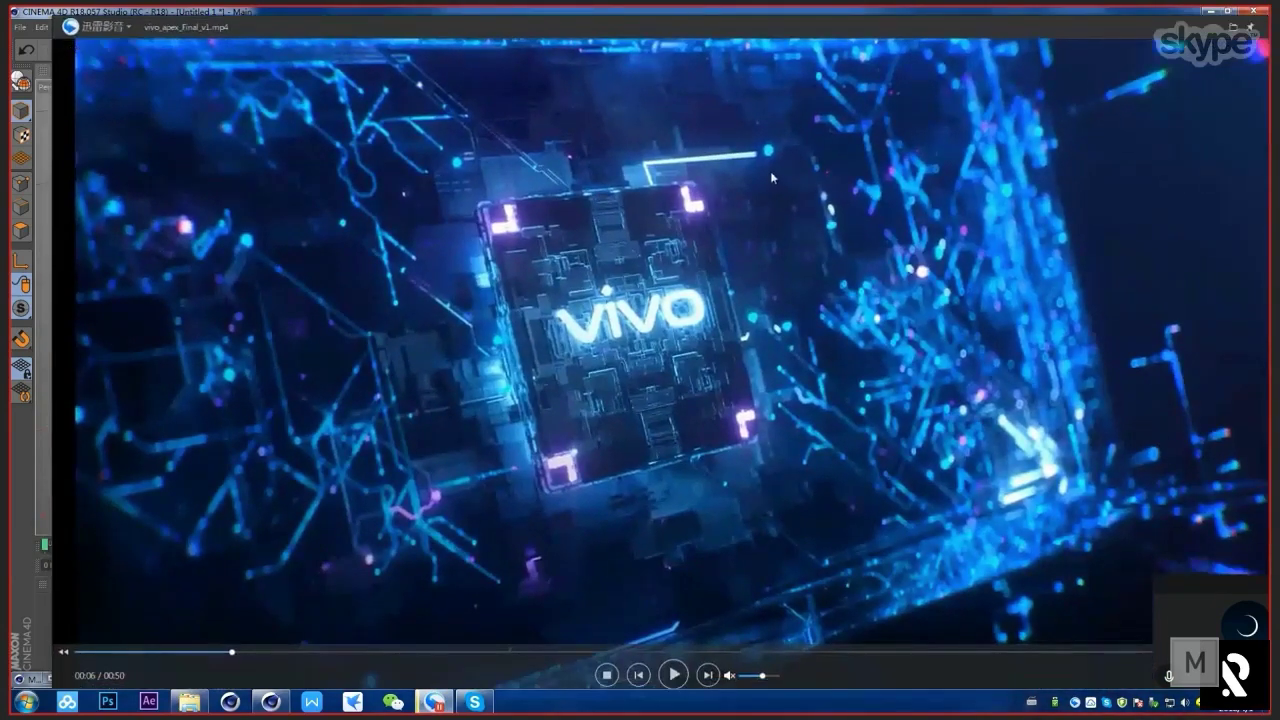
{"action": "left_click_drag", "start_coordinate": [879, 172], "coordinate": [865, 30]}
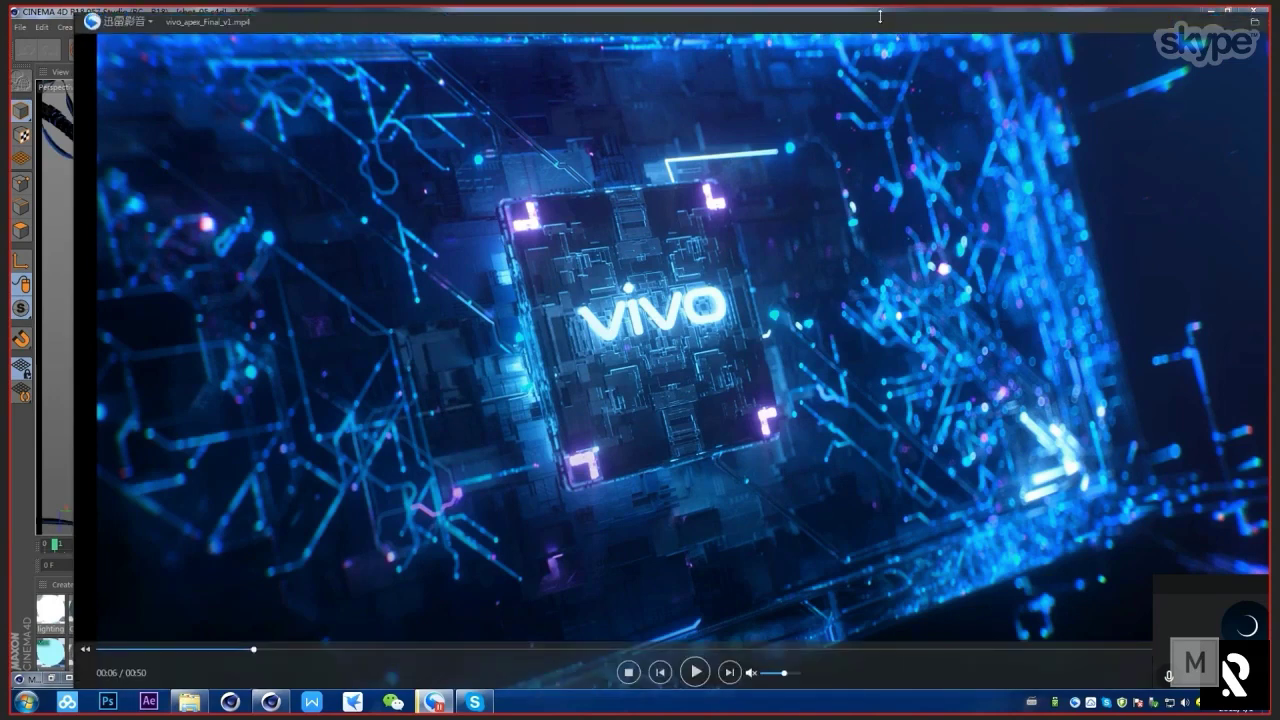
{"action": "left_click_drag", "start_coordinate": [878, 24], "coordinate": [989, 578]}
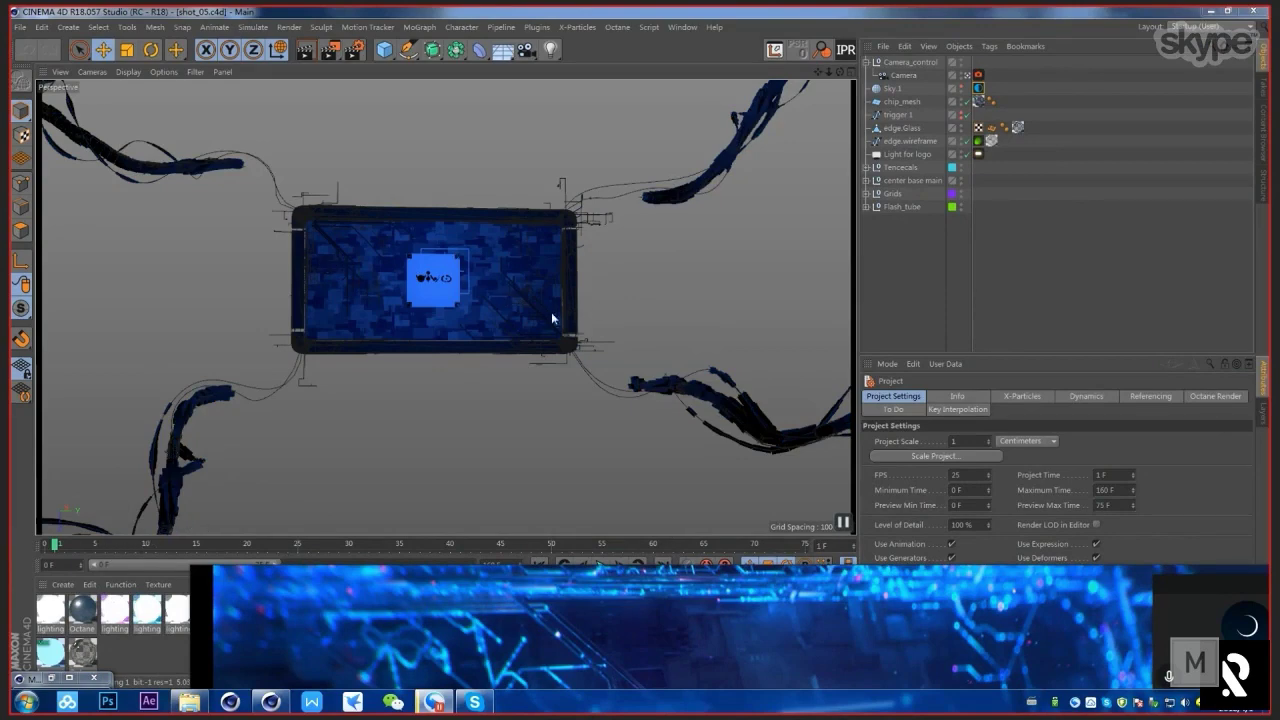
{"action": "left_click_drag", "start_coordinate": [815, 575], "coordinate": [803, 181]}
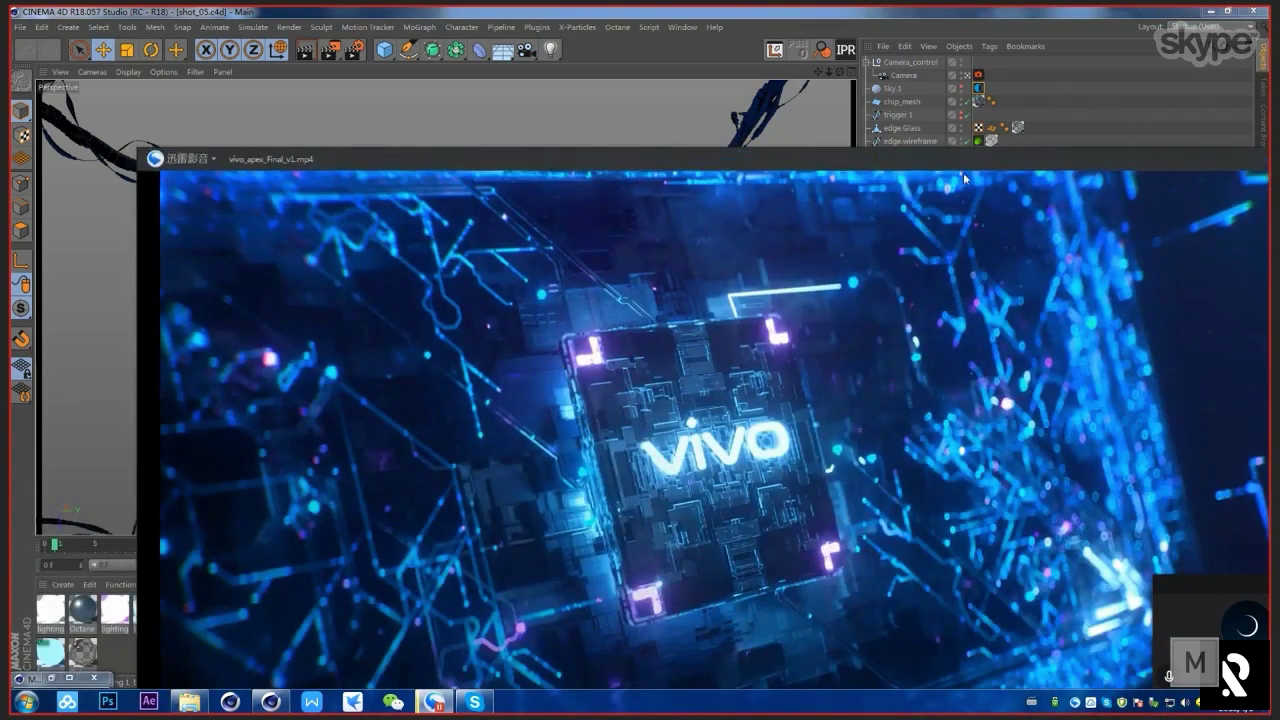
{"action": "left_click_drag", "start_coordinate": [965, 178], "coordinate": [1003, 630]}
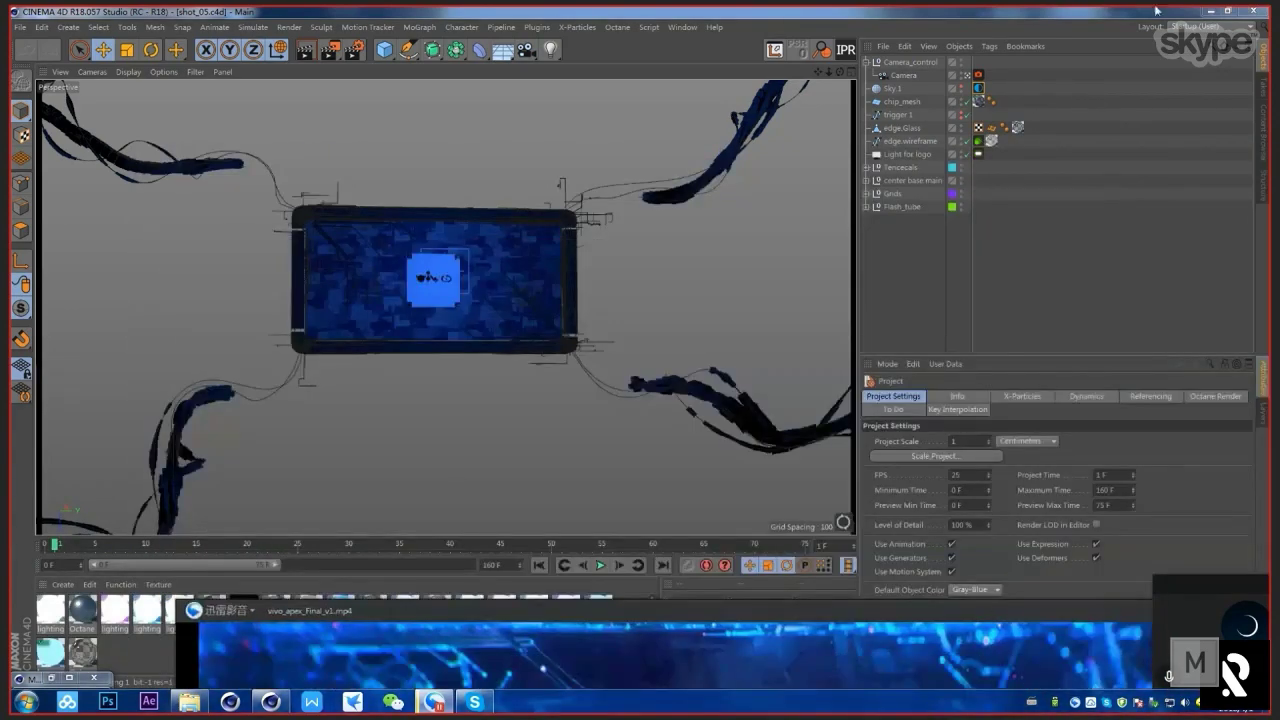
Step: Expand the center base main and Grids groups and examine the trail and mesher objects under inside grid
{"action": "left_click", "coordinate": [867, 181]}
{"action": "scroll", "coordinate": [1086, 204], "scroll_direction": "down", "scroll_amount": 3}
{"action": "left_click", "coordinate": [867, 331]}
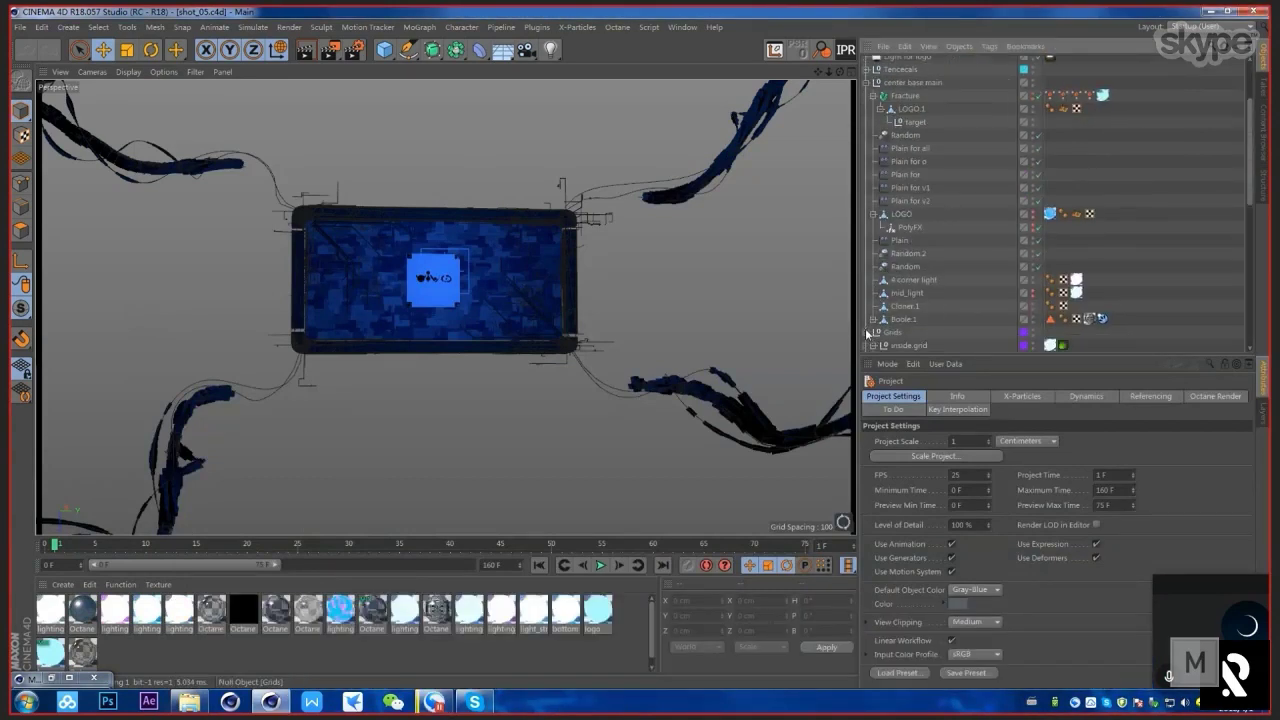
{"action": "scroll", "coordinate": [1118, 197], "scroll_direction": "down", "scroll_amount": 5}
{"action": "scroll", "coordinate": [1116, 195], "scroll_direction": "up", "scroll_amount": 5}
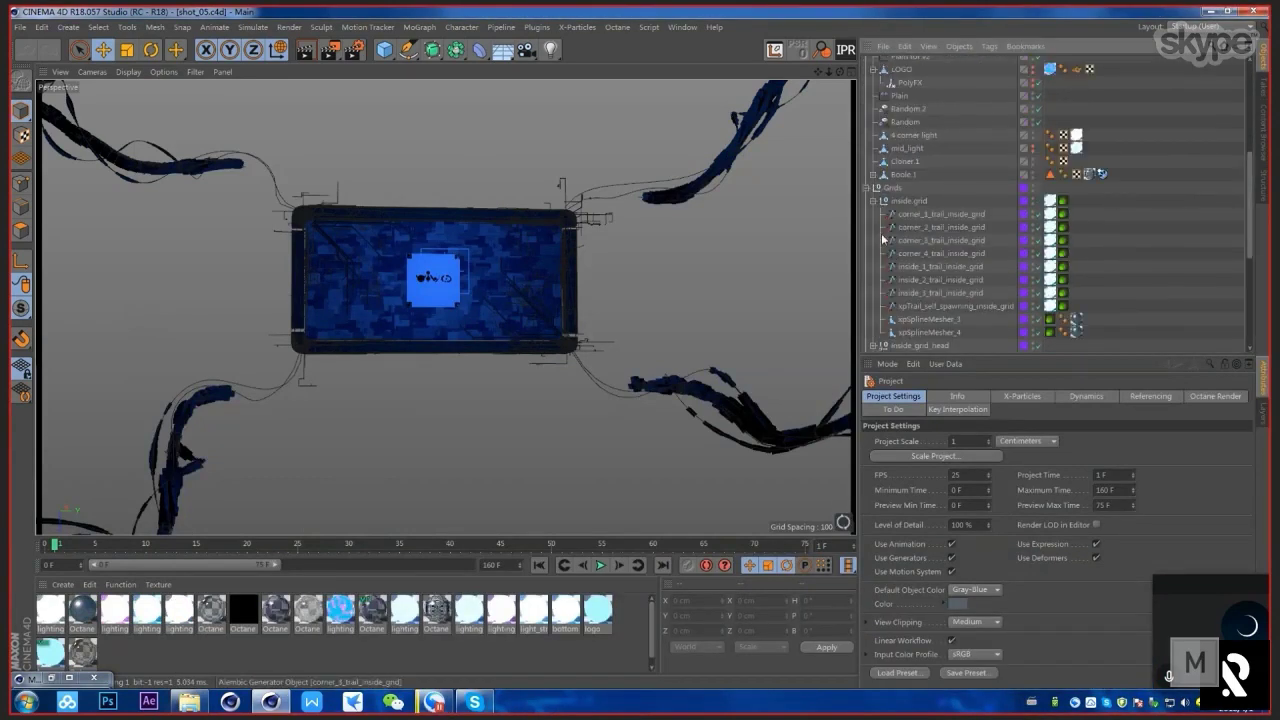
{"action": "left_click", "coordinate": [873, 201]}
{"action": "left_click", "coordinate": [873, 201]}
{"action": "scroll", "coordinate": [960, 262], "scroll_direction": "down", "scroll_amount": 3}
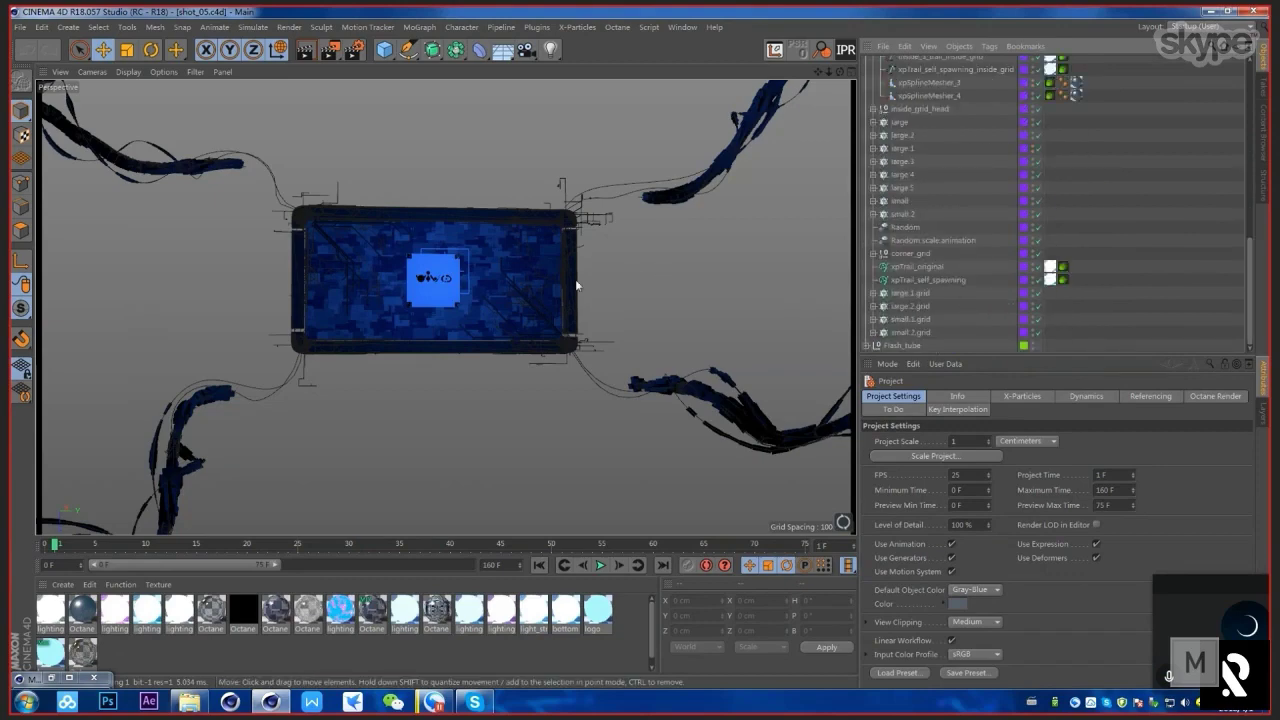
Step: Inspect the edge Glass frame and the Alembic settings of corner_1_trail_inside_grid, and return to the untitled slab scene
{"action": "left_click", "coordinate": [200, 192]}
{"action": "scroll", "coordinate": [975, 232], "scroll_direction": "up", "scroll_amount": 10}
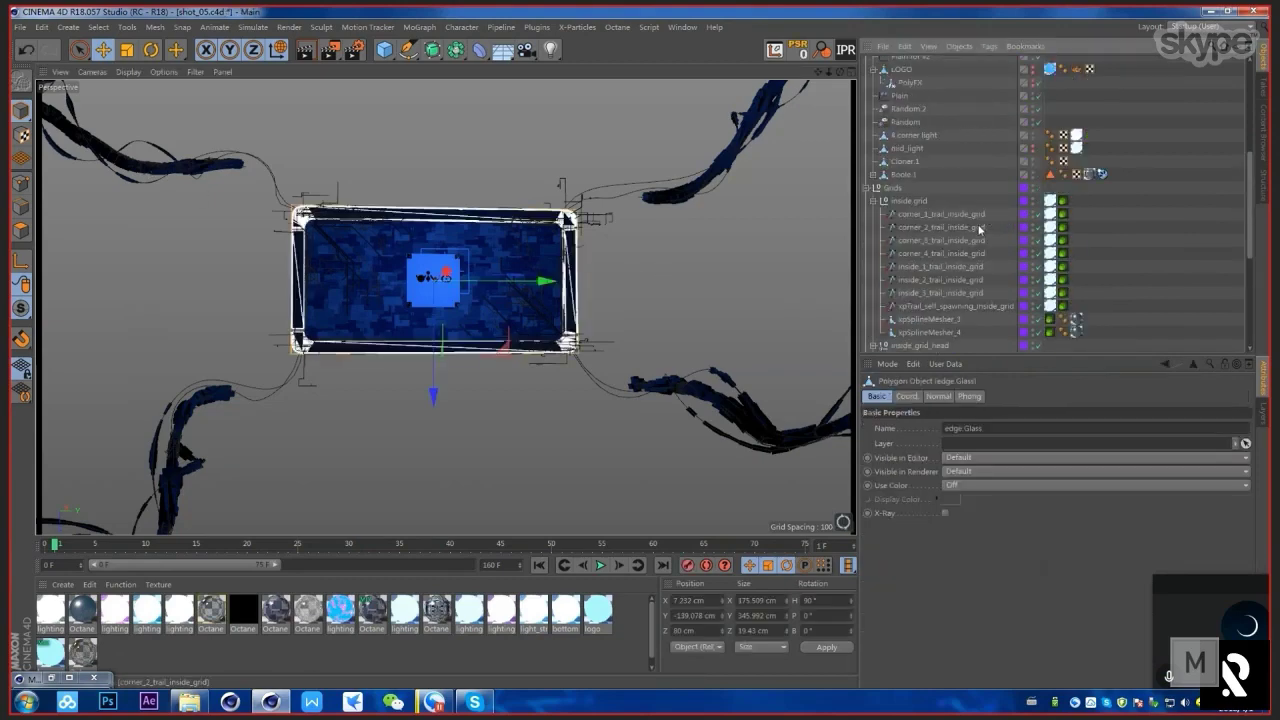
{"action": "scroll", "coordinate": [973, 214], "scroll_direction": "down", "scroll_amount": 10}
{"action": "scroll", "coordinate": [973, 206], "scroll_direction": "up", "scroll_amount": 5}
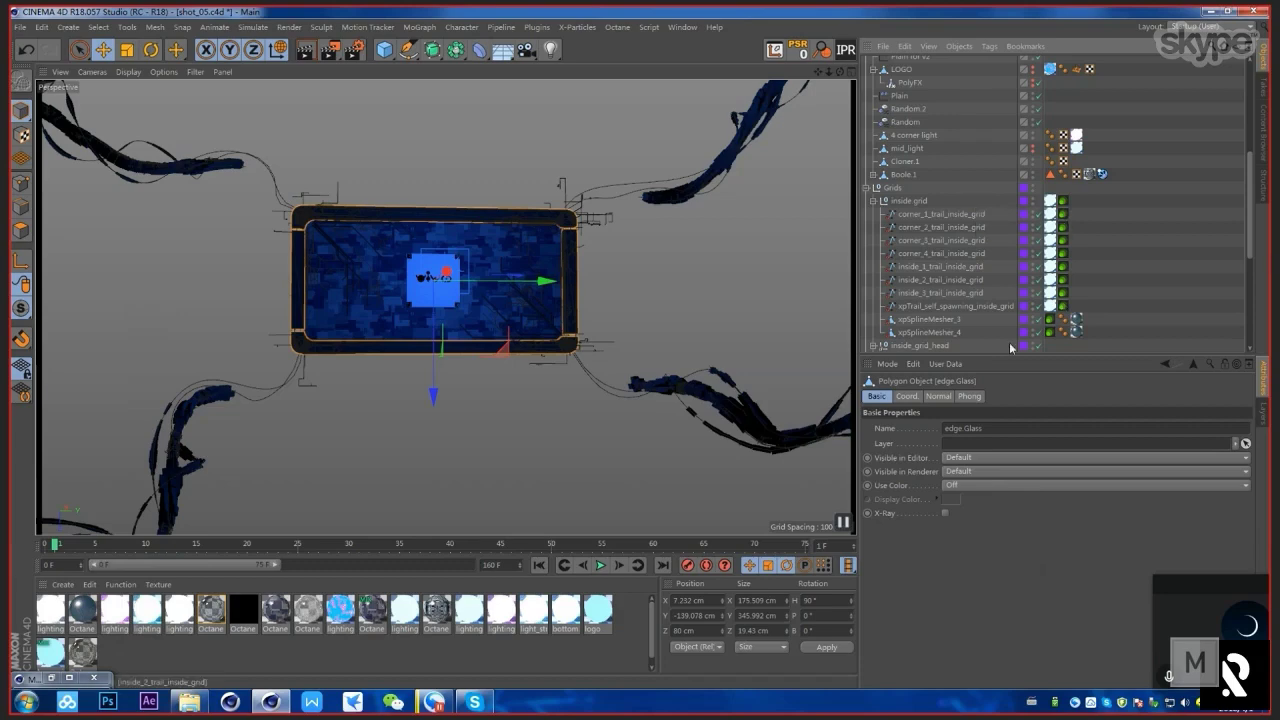
{"action": "left_click", "coordinate": [911, 217]}
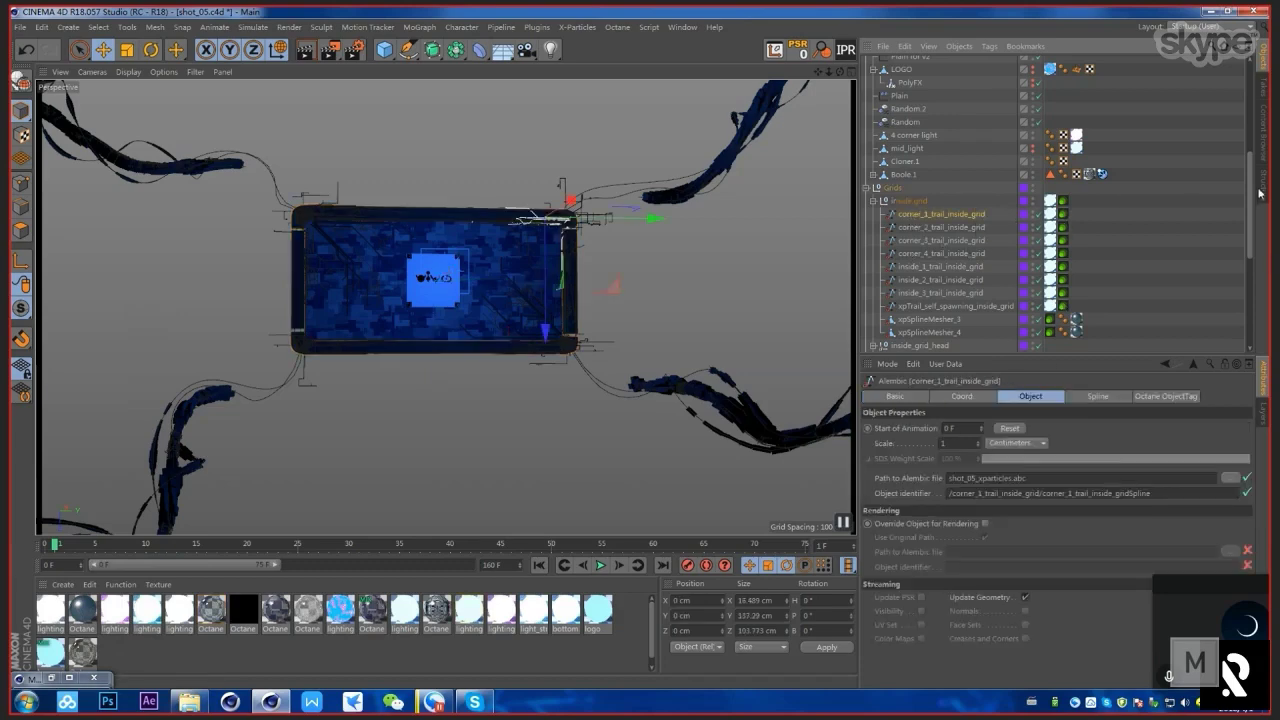
{"action": "mouse_move", "coordinate": [1251, 190]}
{"action": "left_mouse_down"}
{"action": "mouse_move", "coordinate": [1261, 270]}
{"action": "mouse_move", "coordinate": [1270, 205]}
{"action": "left_mouse_up"}
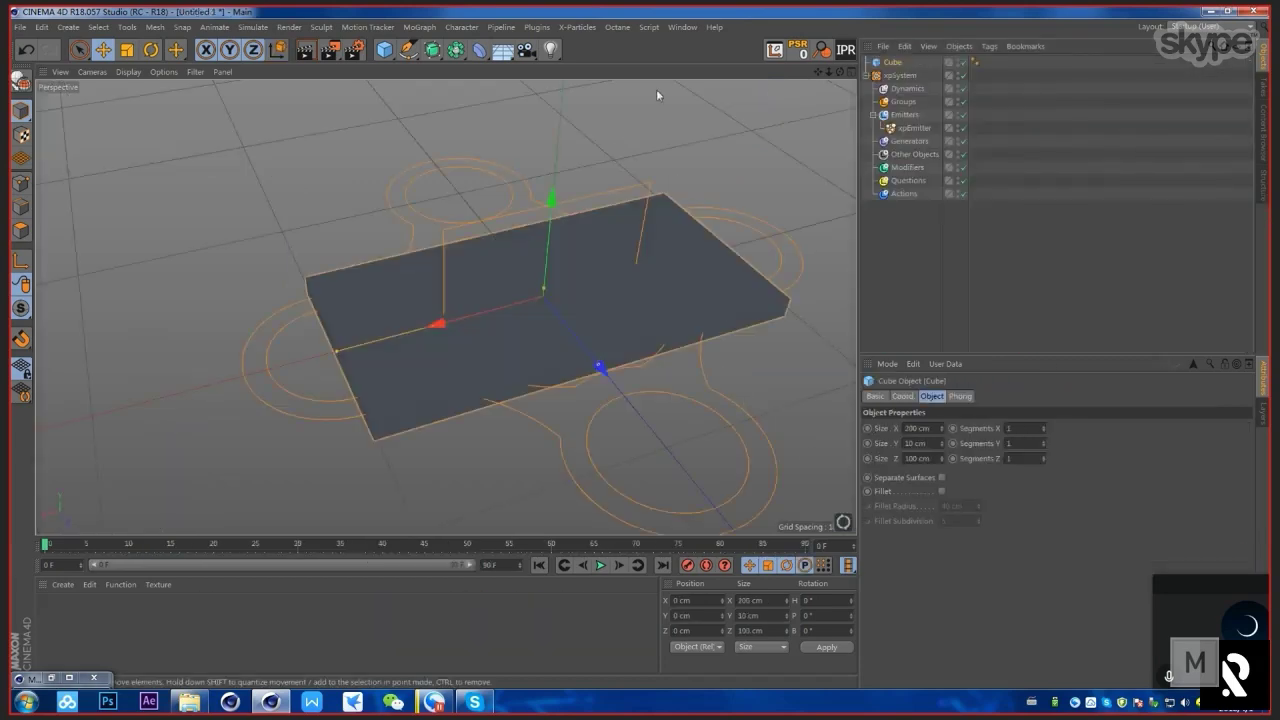
Step: Round the slab's edges with a 5 cm fillet
{"action": "right_click", "coordinate": [729, 300]}
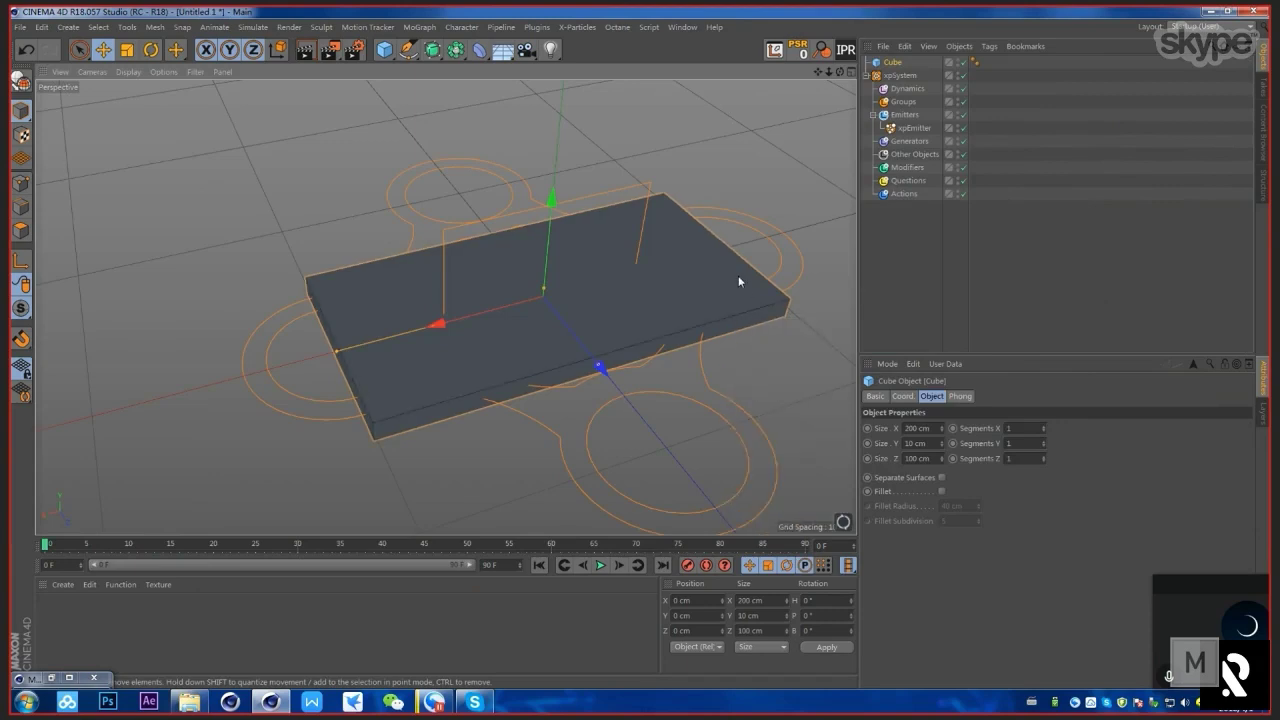
{"action": "left_click_drag", "start_coordinate": [738, 275], "coordinate": [642, 318], "text": "alt"}
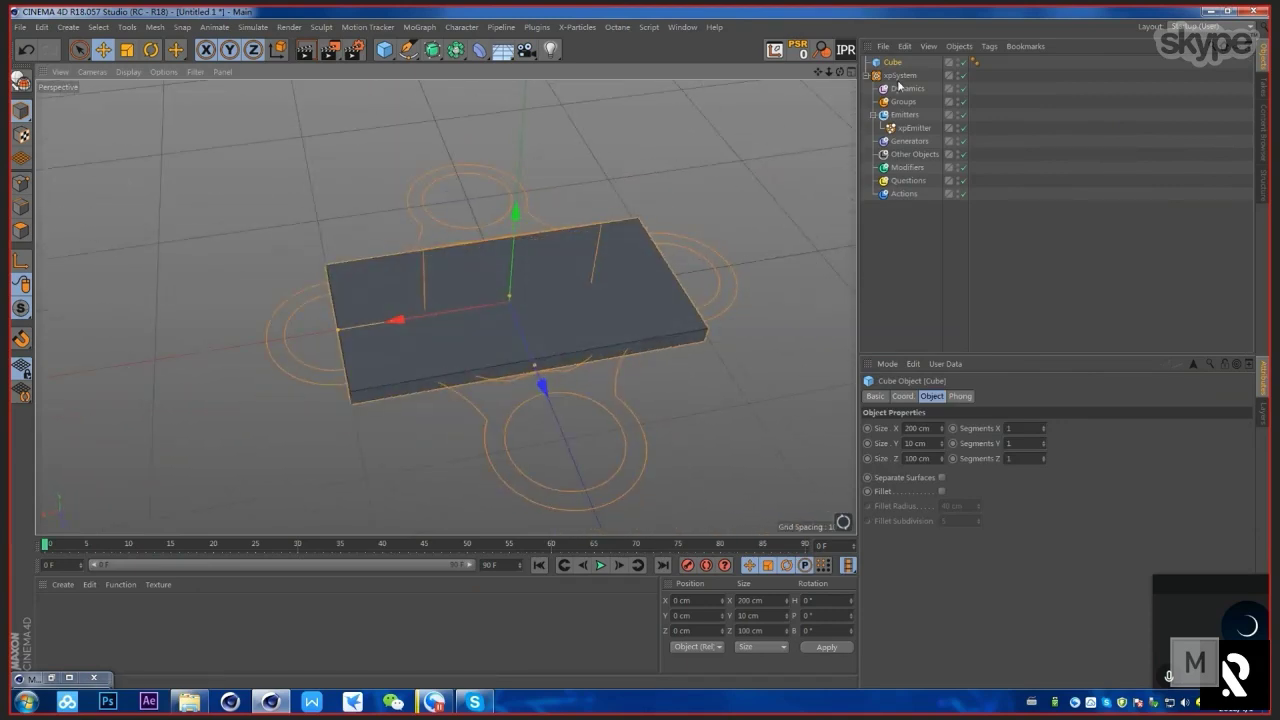
{"action": "left_click", "coordinate": [941, 491]}
{"action": "left_click_drag", "start_coordinate": [837, 408], "coordinate": [548, 319], "text": "alt"}
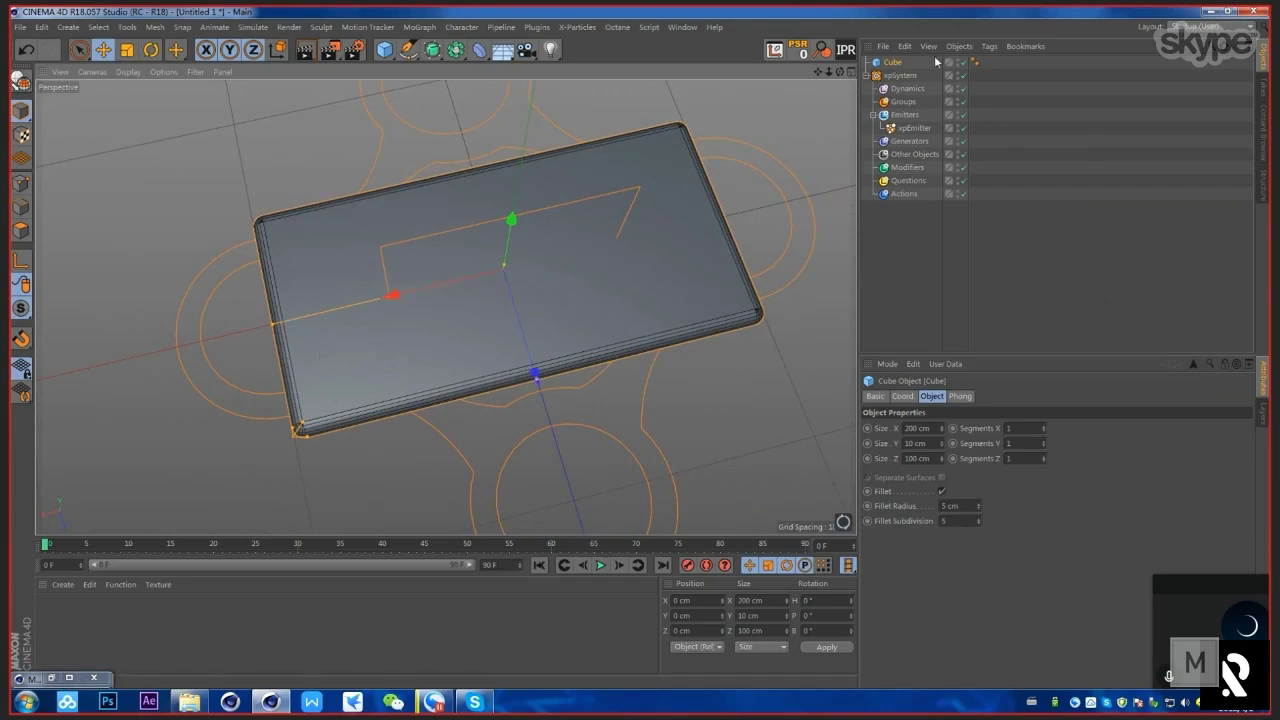
Step: Duplicate the slab, turn off the copy's fillet and scale the copy uniformly to about 79 %
{"action": "left_click", "coordinate": [915, 72]}
{"action": "double_click", "coordinate": [898, 64]}
{"action": "left_click", "coordinate": [925, 67]}
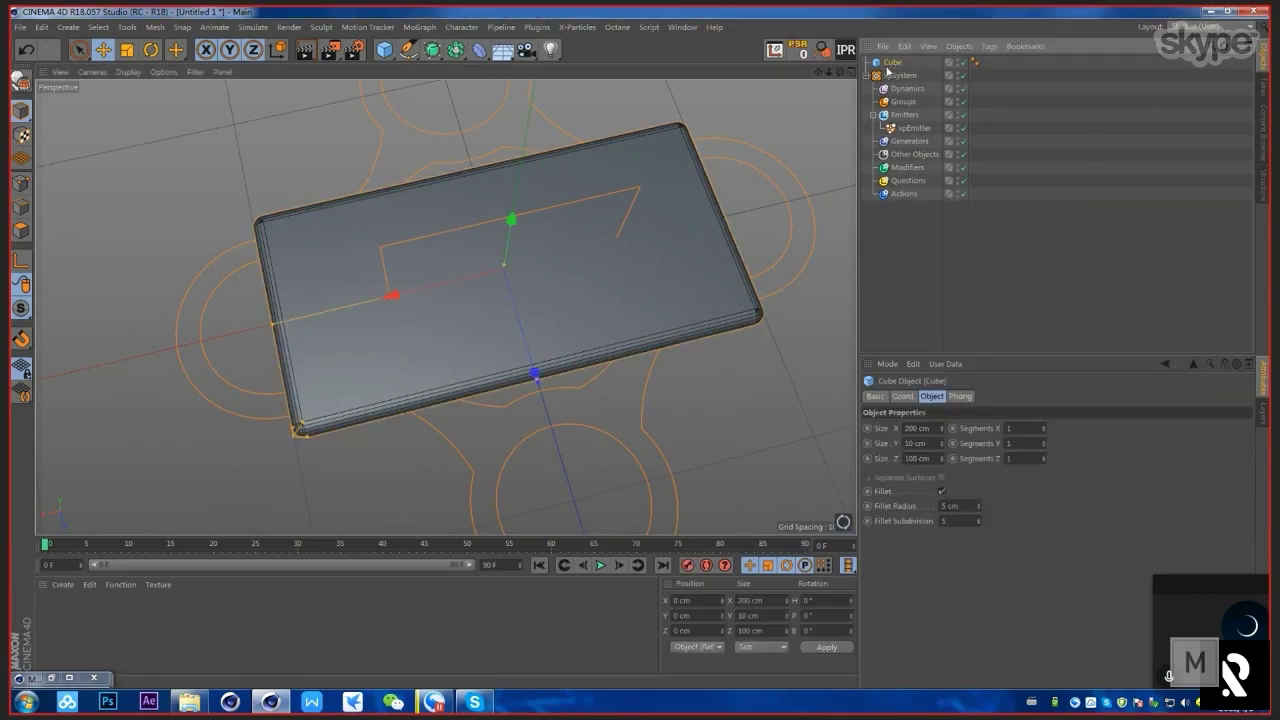
{"action": "left_click_drag", "start_coordinate": [889, 64], "coordinate": [892, 70], "text": "ctrl"}
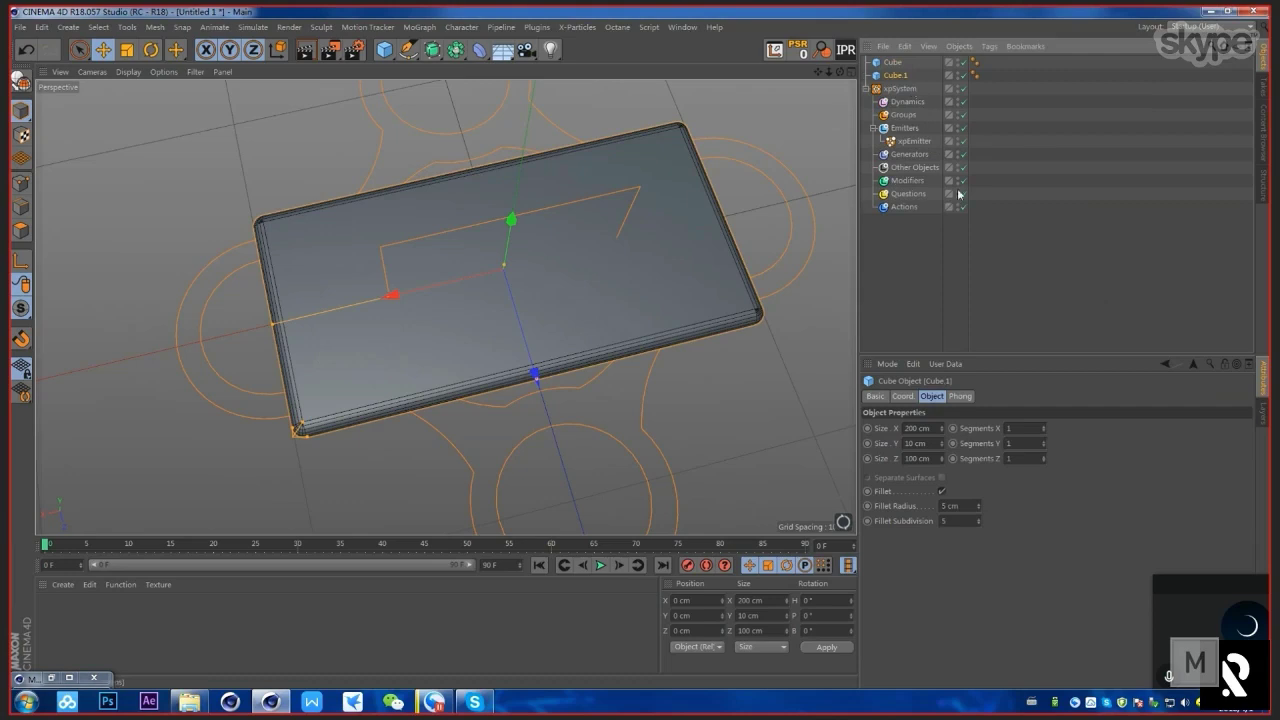
{"action": "left_click", "coordinate": [941, 492]}
{"action": "key", "text": "t"}
{"action": "left_click_drag", "start_coordinate": [797, 161], "coordinate": [727, 213]}
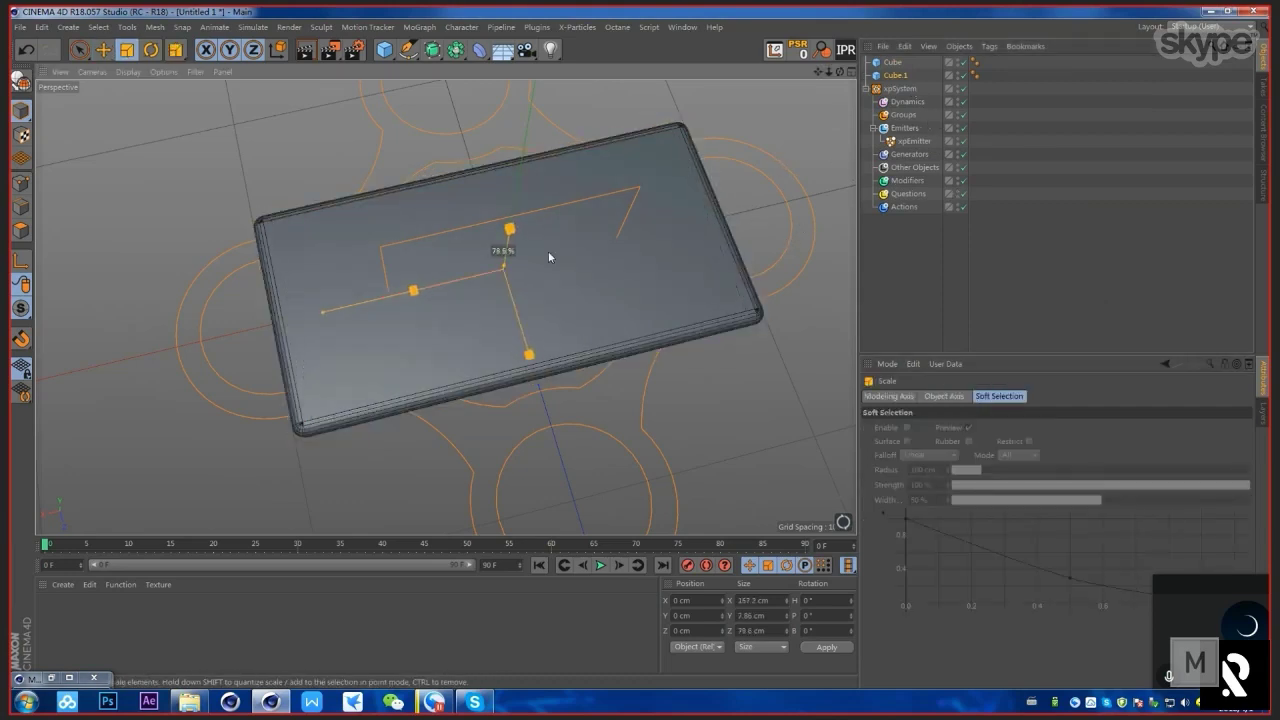
Step: Stretch the inner copy to about 21.5 cm in height and widen it along X to near the outer slab's ends
{"action": "mouse_move", "coordinate": [515, 260]}
{"action": "left_mouse_down", "text": "alt"}
{"action": "mouse_move", "coordinate": [537, 165]}
{"action": "mouse_move", "coordinate": [507, 252]}
{"action": "left_mouse_up", "text": "alt"}
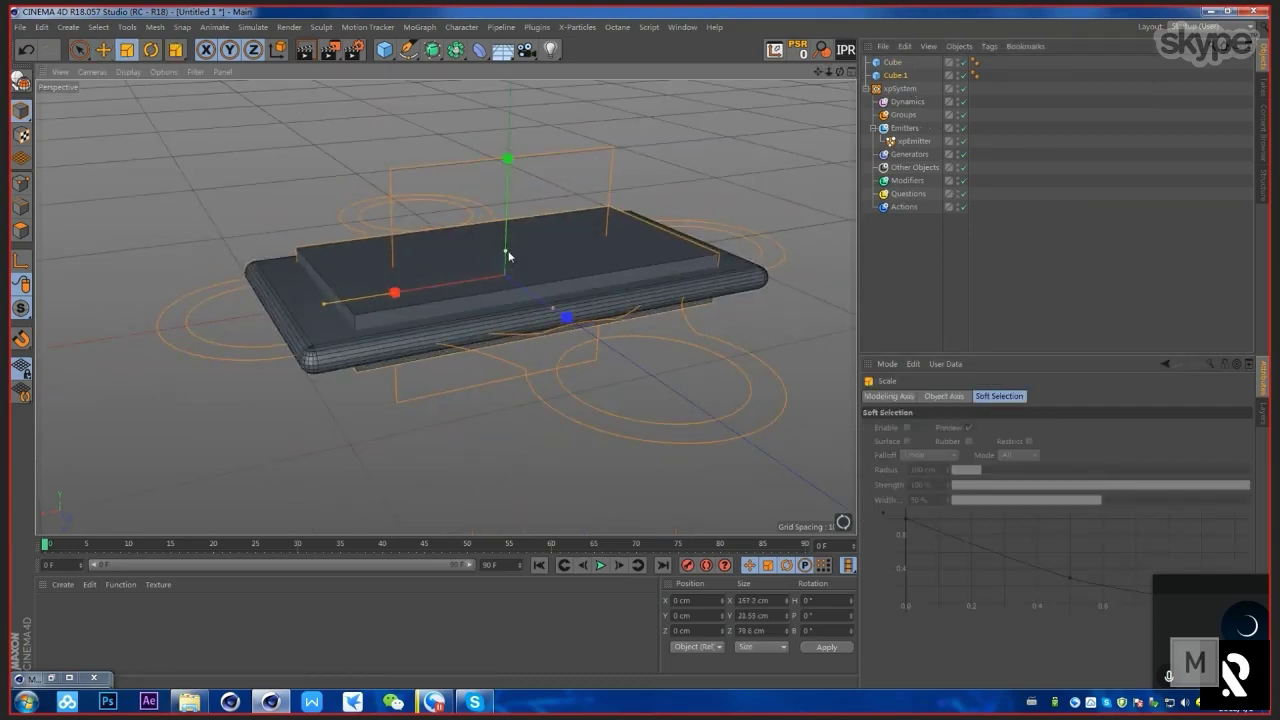
{"action": "left_click_drag", "start_coordinate": [546, 211], "coordinate": [534, 352], "text": "alt"}
{"action": "key", "text": "e"}
{"action": "left_click_drag", "start_coordinate": [356, 374], "coordinate": [312, 388]}
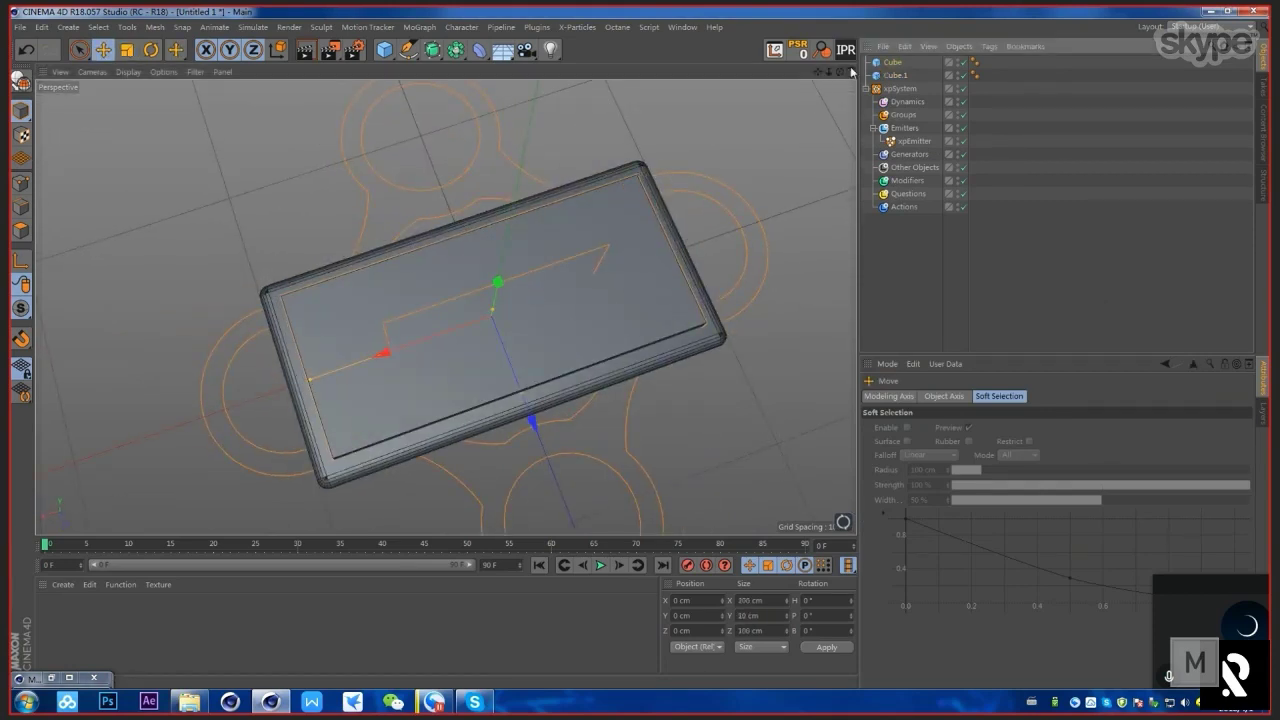
Step: Subtract the inner cube from the rounded slab with a Boole object to form an open rectangular frame
{"action": "left_click", "coordinate": [892, 62]}
{"action": "left_click_drag", "start_coordinate": [456, 53], "coordinate": [668, 67], "text": "alt"}
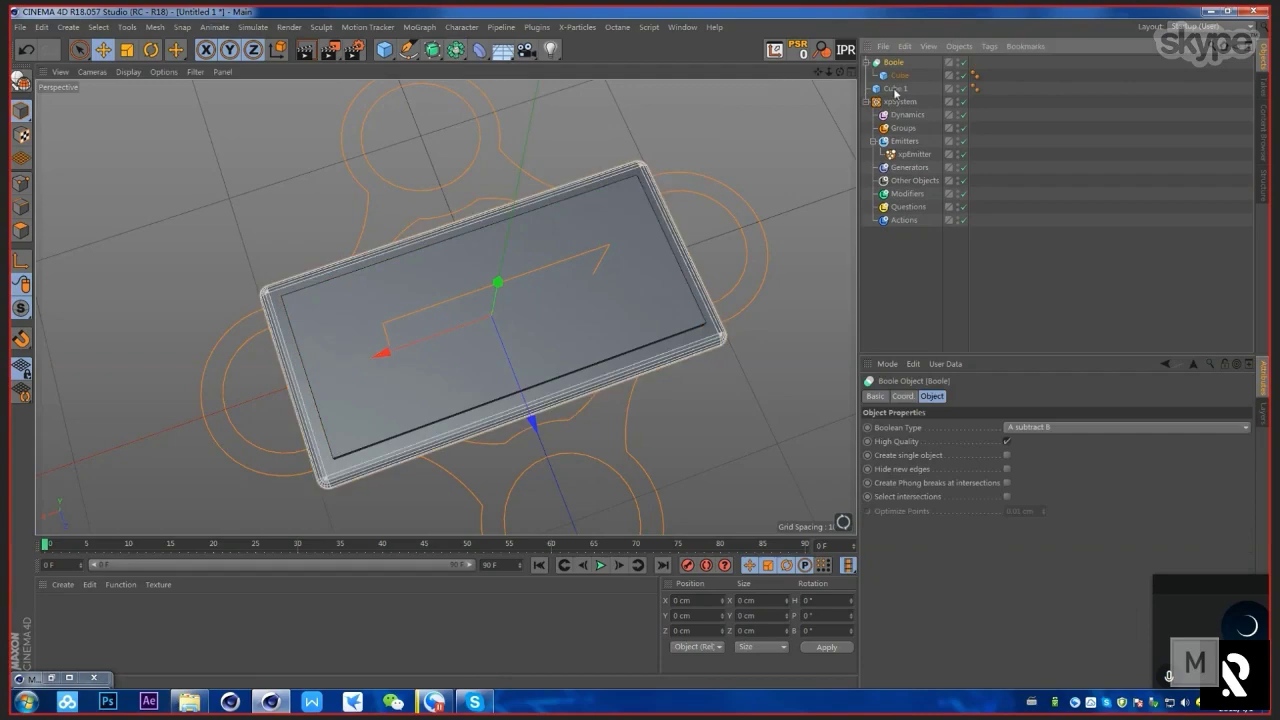
{"action": "left_click_drag", "start_coordinate": [894, 90], "coordinate": [905, 82]}
{"action": "left_click", "coordinate": [686, 207]}
{"action": "left_click_drag", "start_coordinate": [668, 275], "coordinate": [710, 225], "text": "alt"}
{"action": "left_click", "coordinate": [749, 350]}
{"action": "mouse_move", "coordinate": [724, 270]}
{"action": "left_mouse_down", "text": "alt"}
{"action": "mouse_move", "coordinate": [662, 231]}
{"action": "mouse_move", "coordinate": [735, 280]}
{"action": "mouse_move", "coordinate": [715, 295]}
{"action": "mouse_move", "coordinate": [741, 265]}
{"action": "left_mouse_up", "text": "alt"}
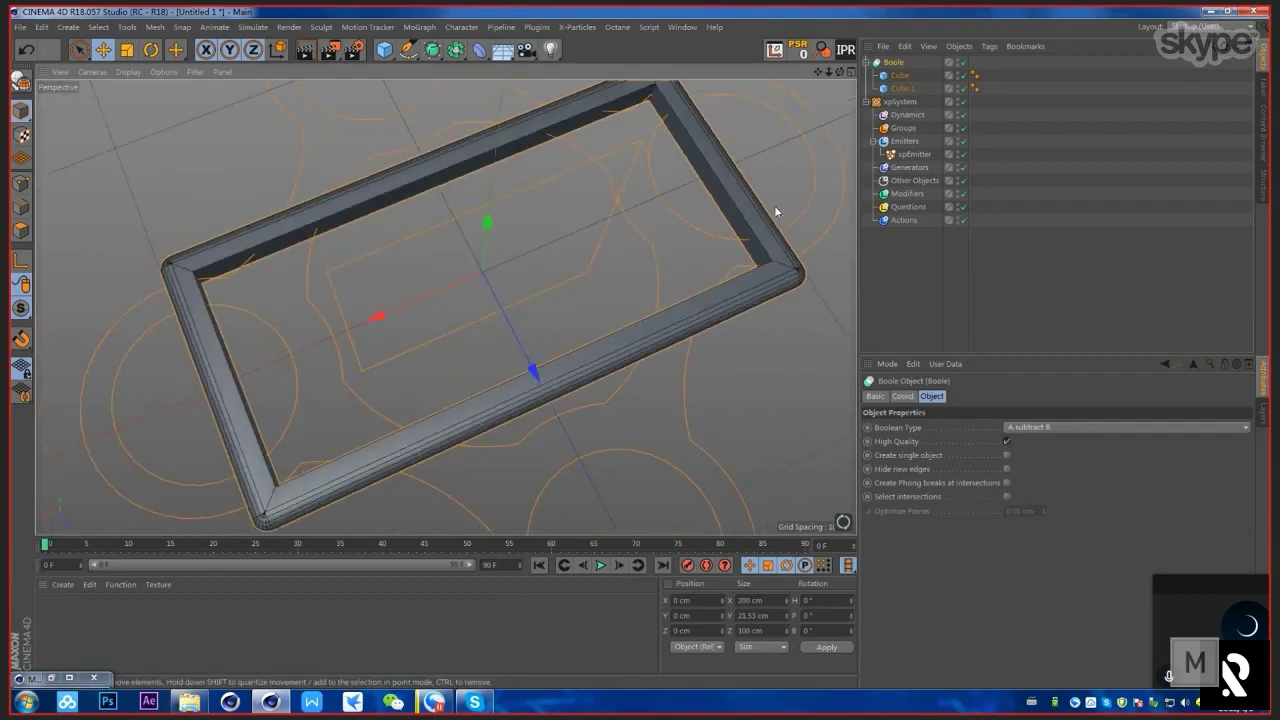
Step: Compare the hollow frame with the chip shot in the vivo_apex_Final_v1.mp4 video and minimize the video player
{"action": "left_click_drag", "start_coordinate": [776, 211], "coordinate": [834, 289], "text": "alt"}
{"action": "left_click", "coordinate": [433, 702]}
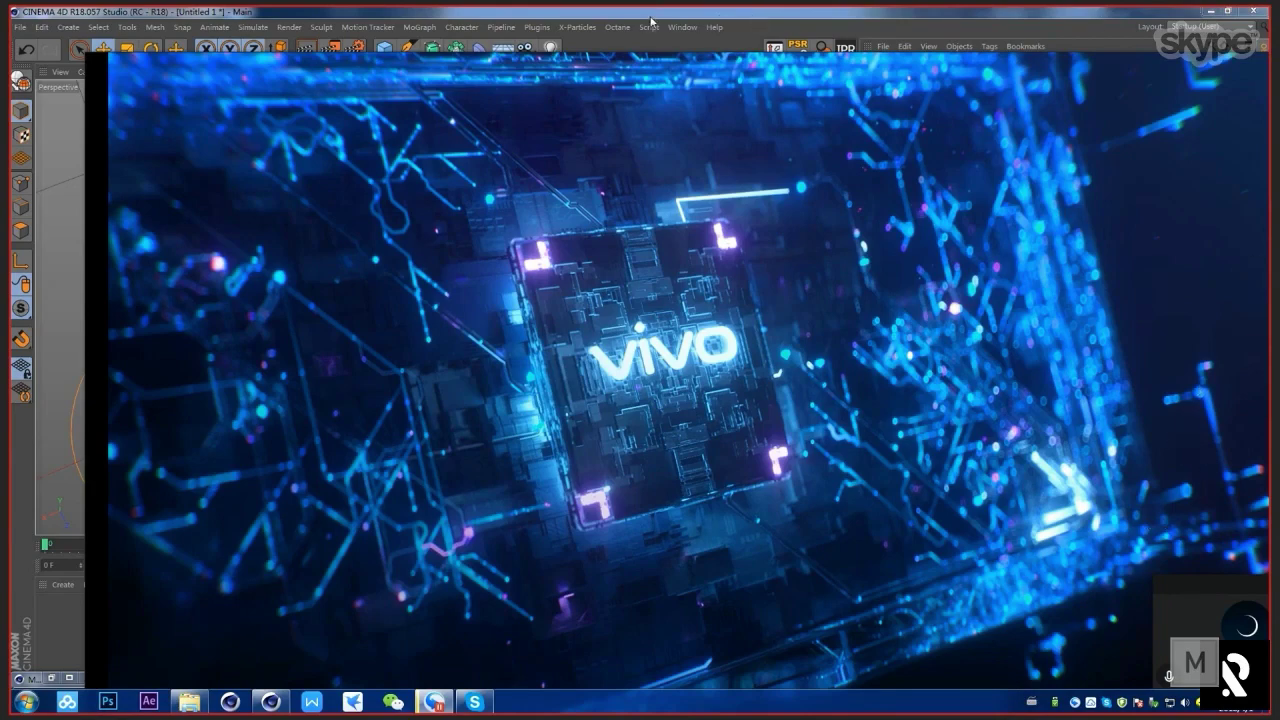
{"action": "left_click_drag", "start_coordinate": [658, 86], "coordinate": [667, 112]}
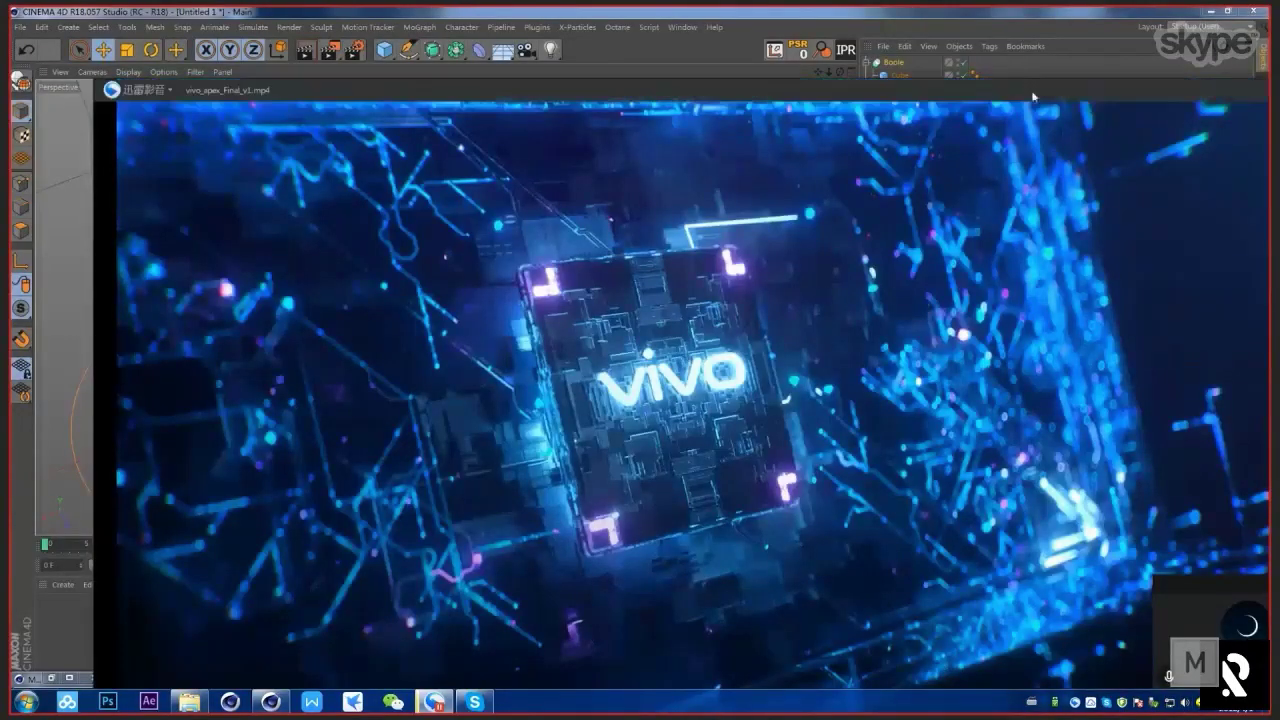
{"action": "left_click_drag", "start_coordinate": [1028, 88], "coordinate": [987, 192]}
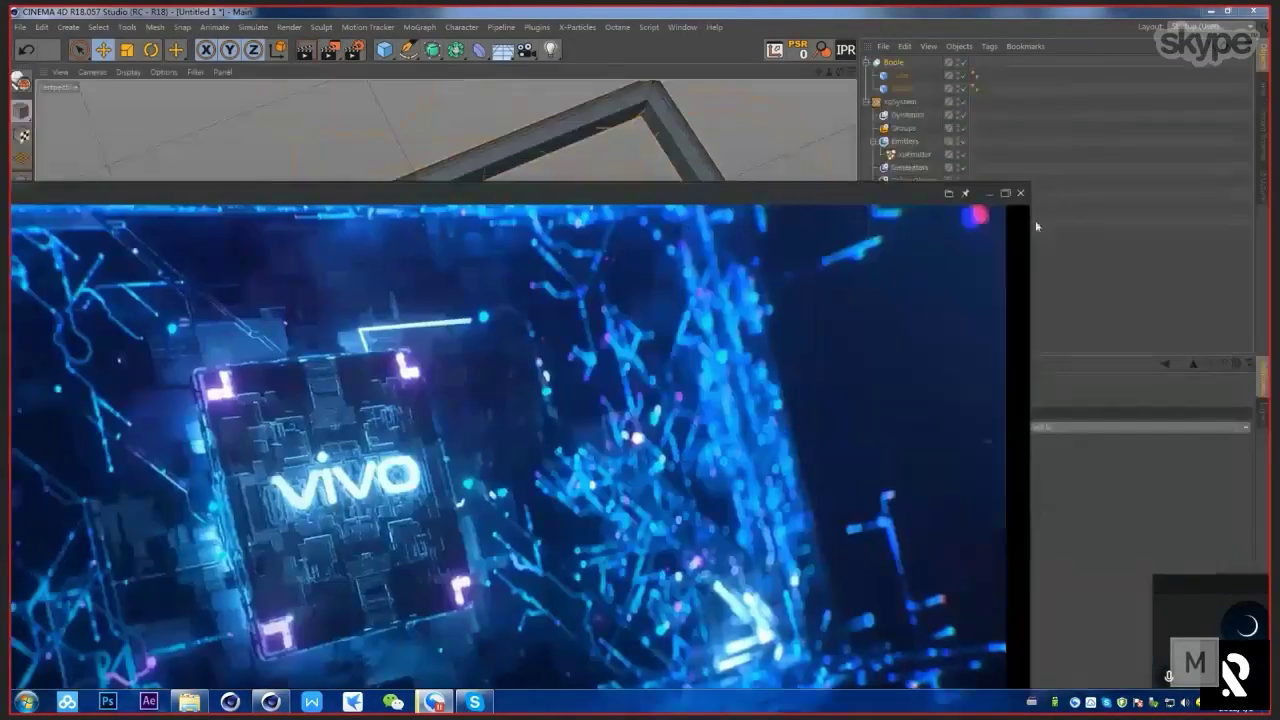
{"action": "left_click", "coordinate": [990, 194]}
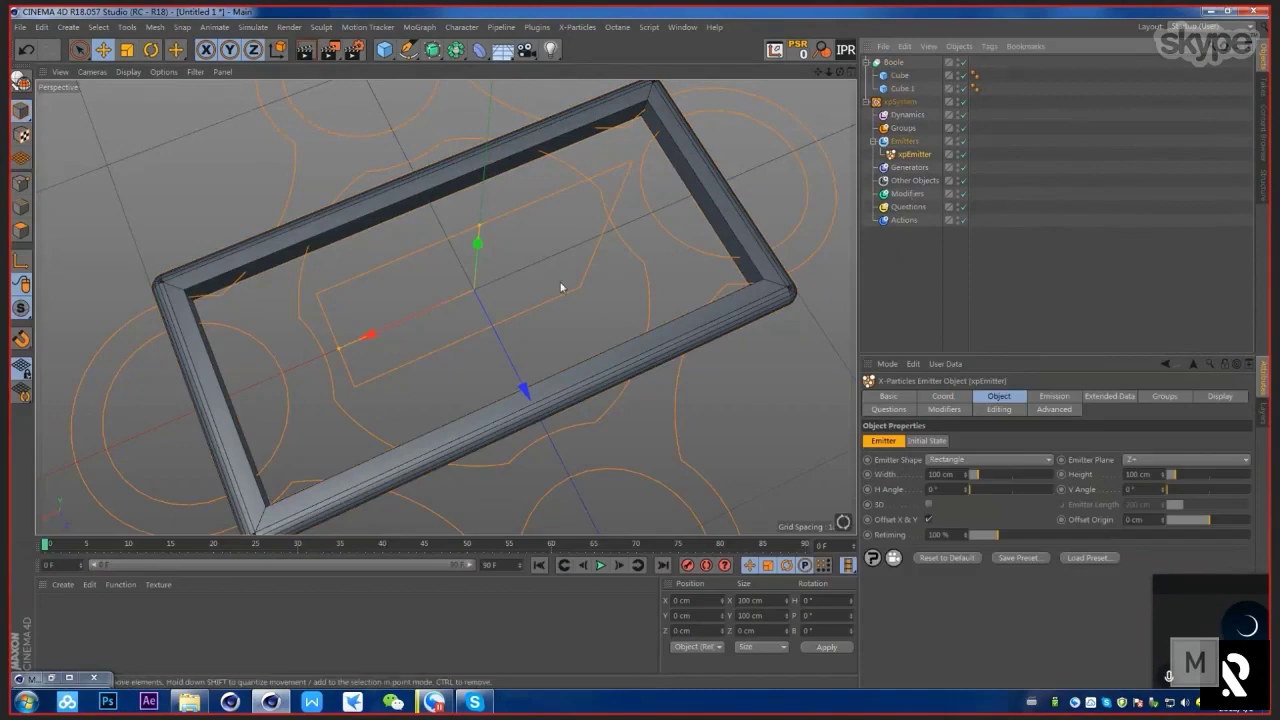
Step: Delete the xpSystem with its emitter and groups, keeping only the Boole frame in the scene
{"action": "left_click_drag", "start_coordinate": [622, 288], "coordinate": [297, 436], "text": "alt"}
{"action": "key", "text": "t"}
{"action": "left_click_drag", "start_coordinate": [570, 284], "coordinate": [518, 284], "text": "alt"}
{"action": "left_click", "coordinate": [904, 102]}
{"action": "key", "text": "Delete"}
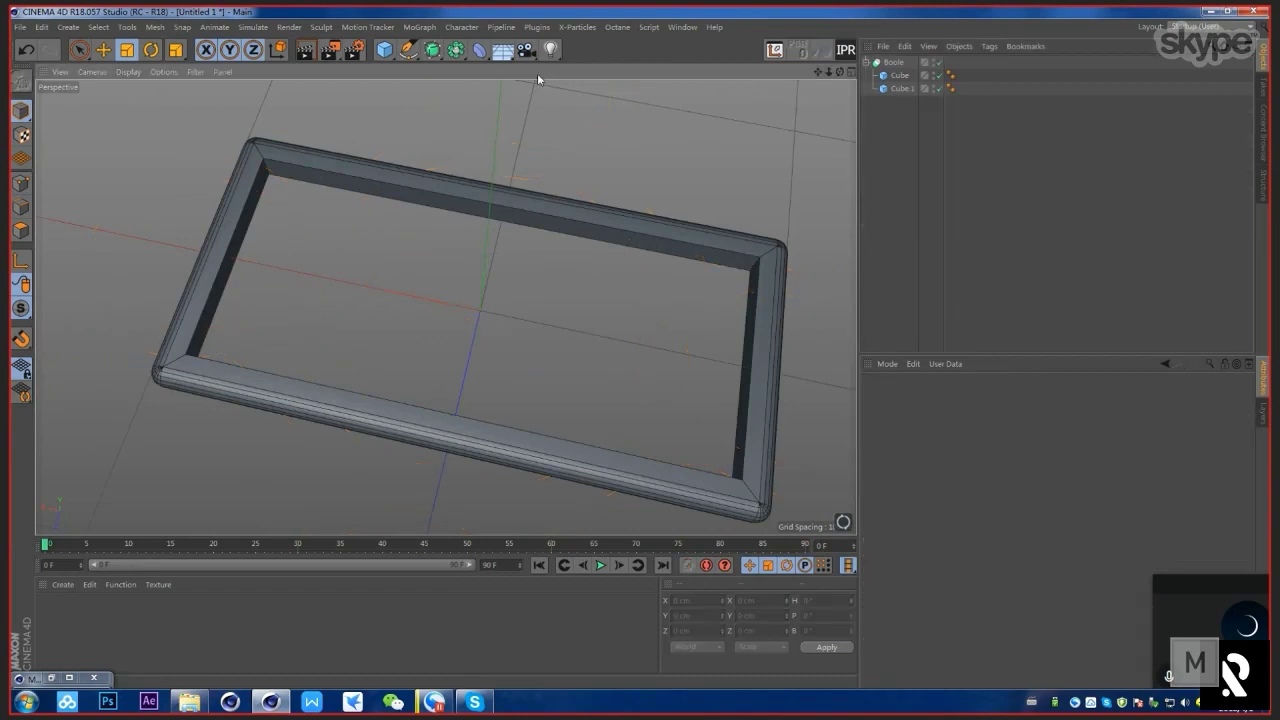
{"action": "left_click", "coordinate": [583, 30]}
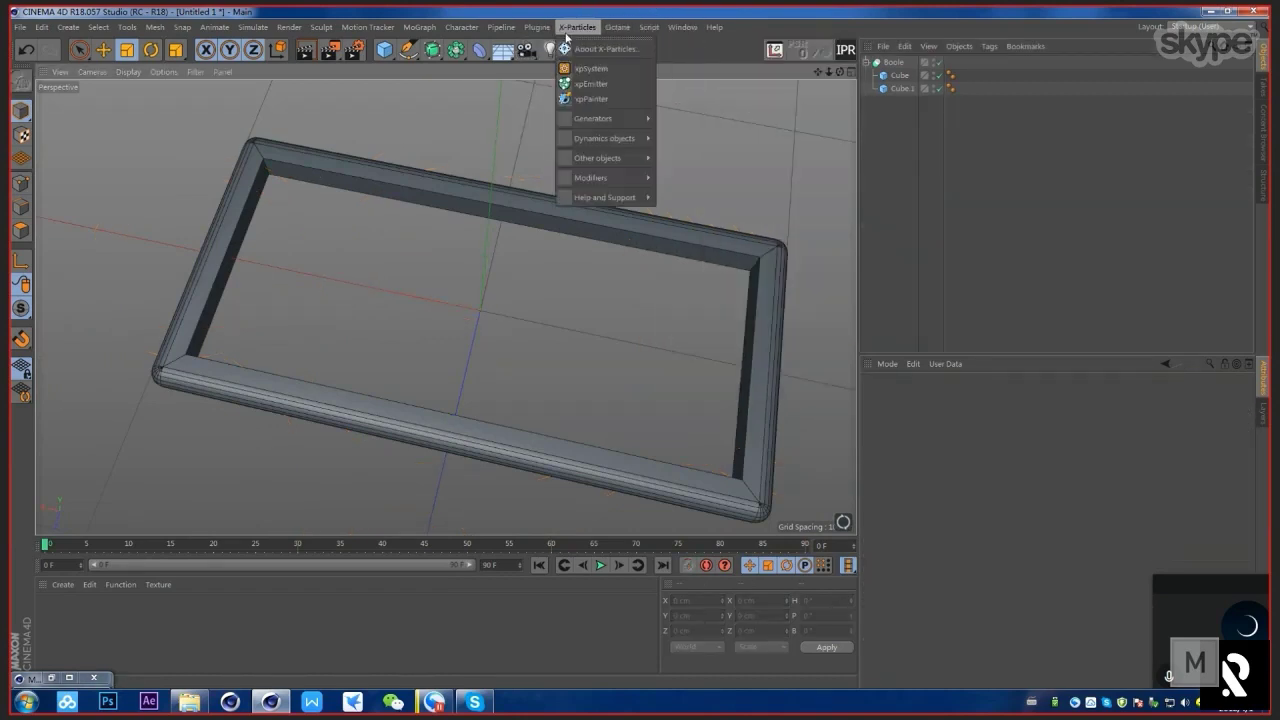
{"action": "left_click", "coordinate": [591, 84]}
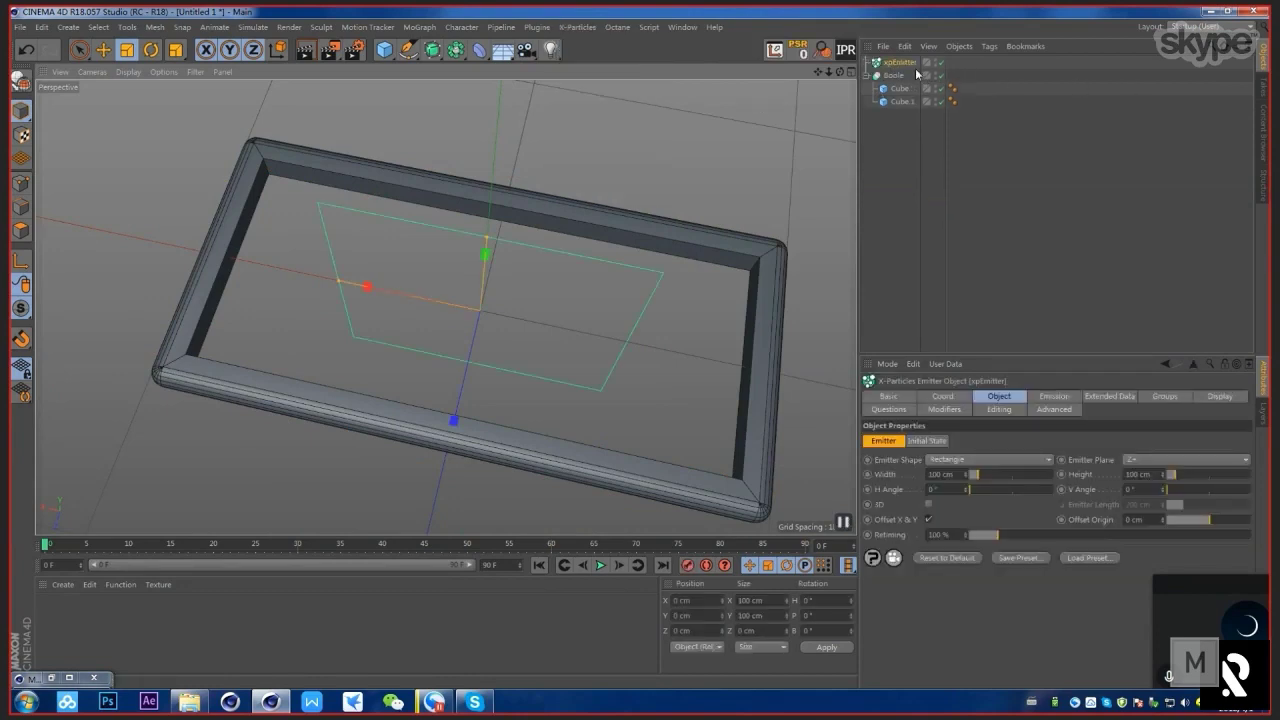
{"action": "key", "text": "Delete"}
Step: Add a new X-Particles system to the scene and collapse its Emitters folder and the Boole hierarchy
{"action": "left_click", "coordinate": [649, 27]}
{"action": "mouse_move", "coordinate": [576, 27]}
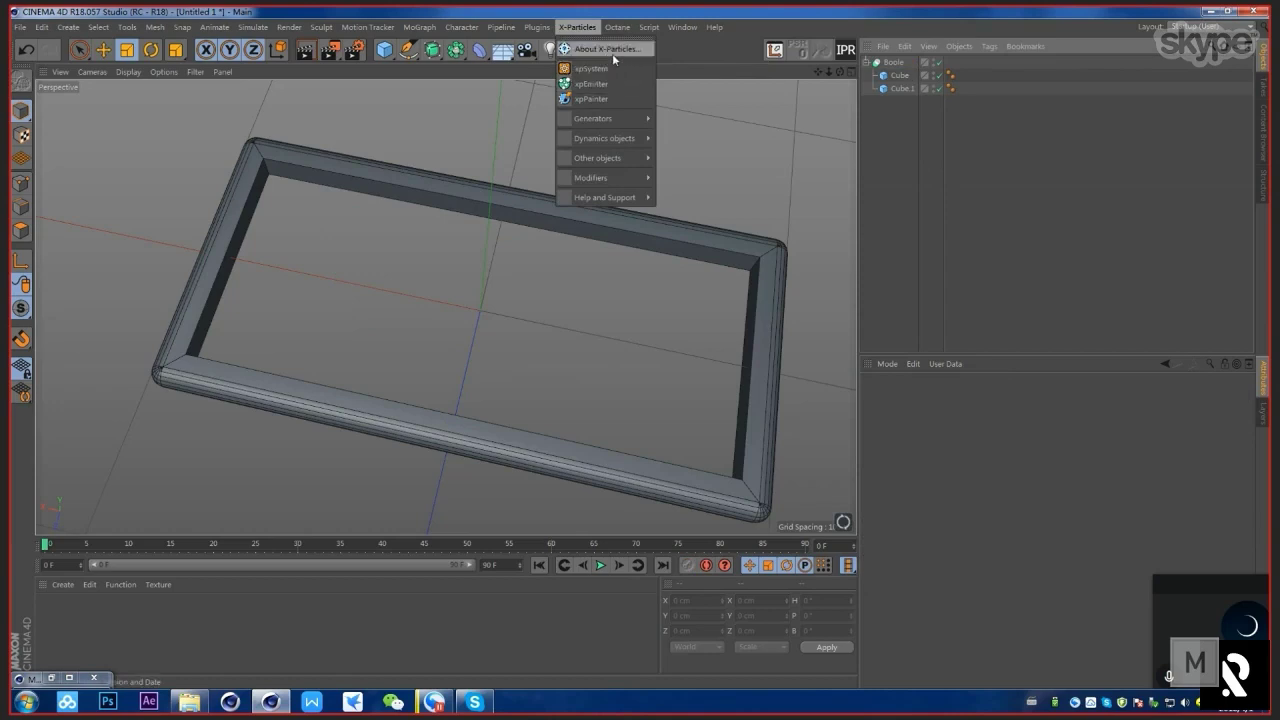
{"action": "left_click", "coordinate": [590, 69]}
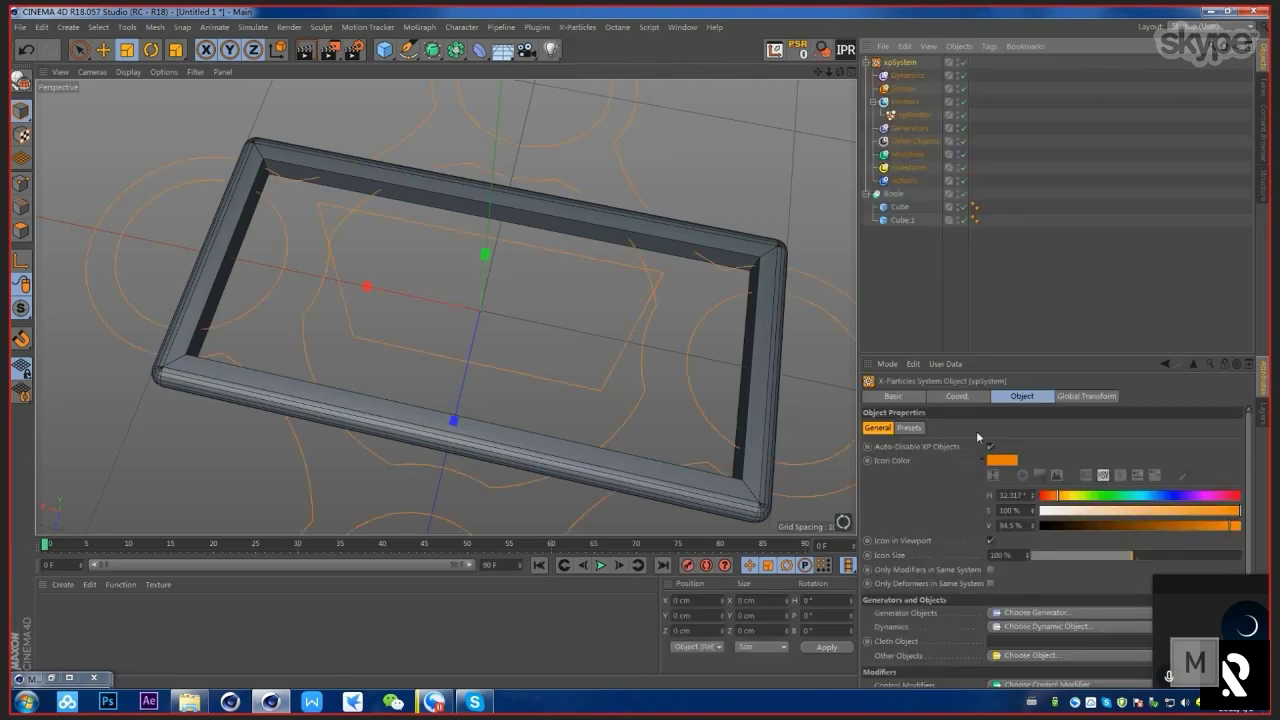
{"action": "left_click", "coordinate": [873, 101]}
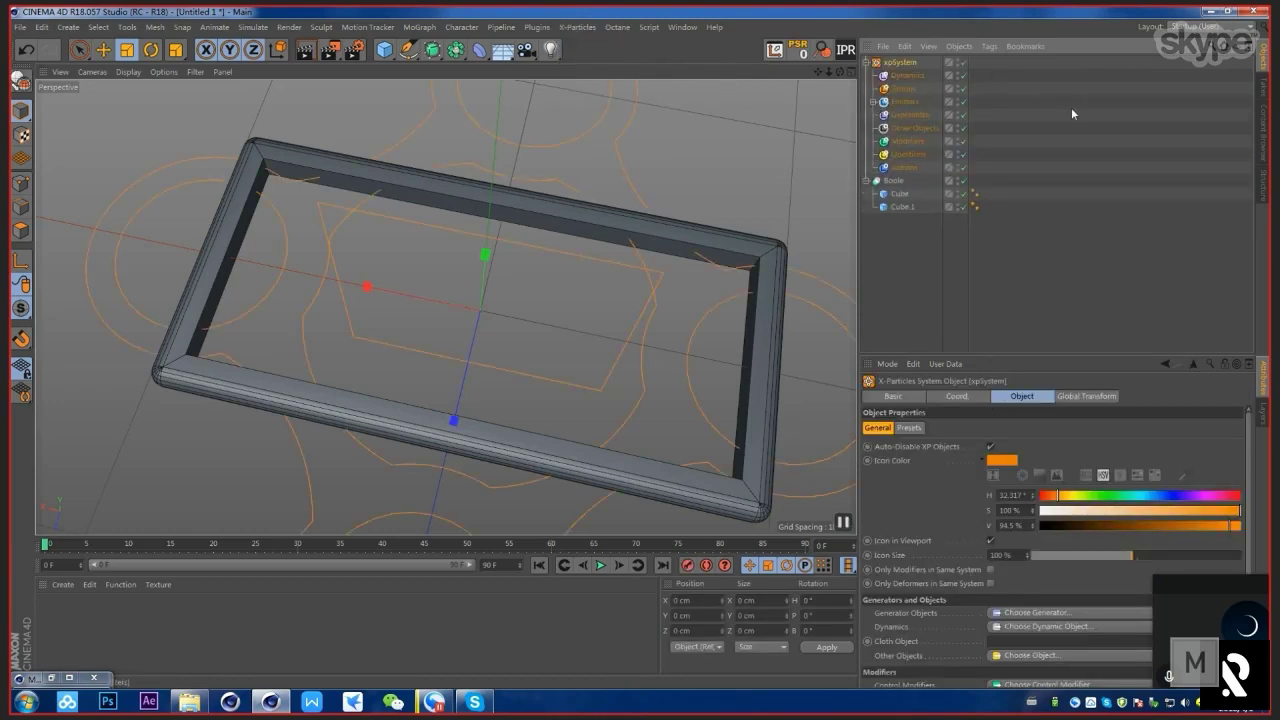
{"action": "left_click", "coordinate": [867, 181]}
{"action": "left_click", "coordinate": [900, 62]}
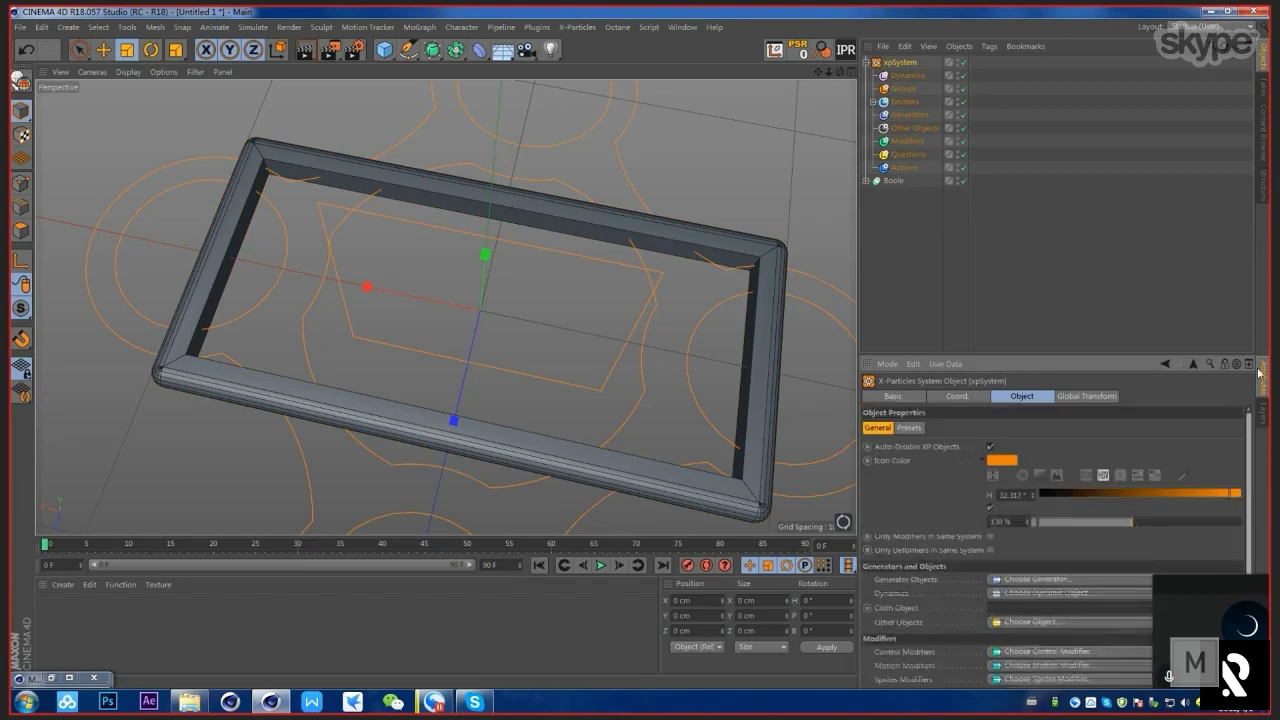
{"action": "left_click_drag", "start_coordinate": [1160, 593], "coordinate": [38, 578]}
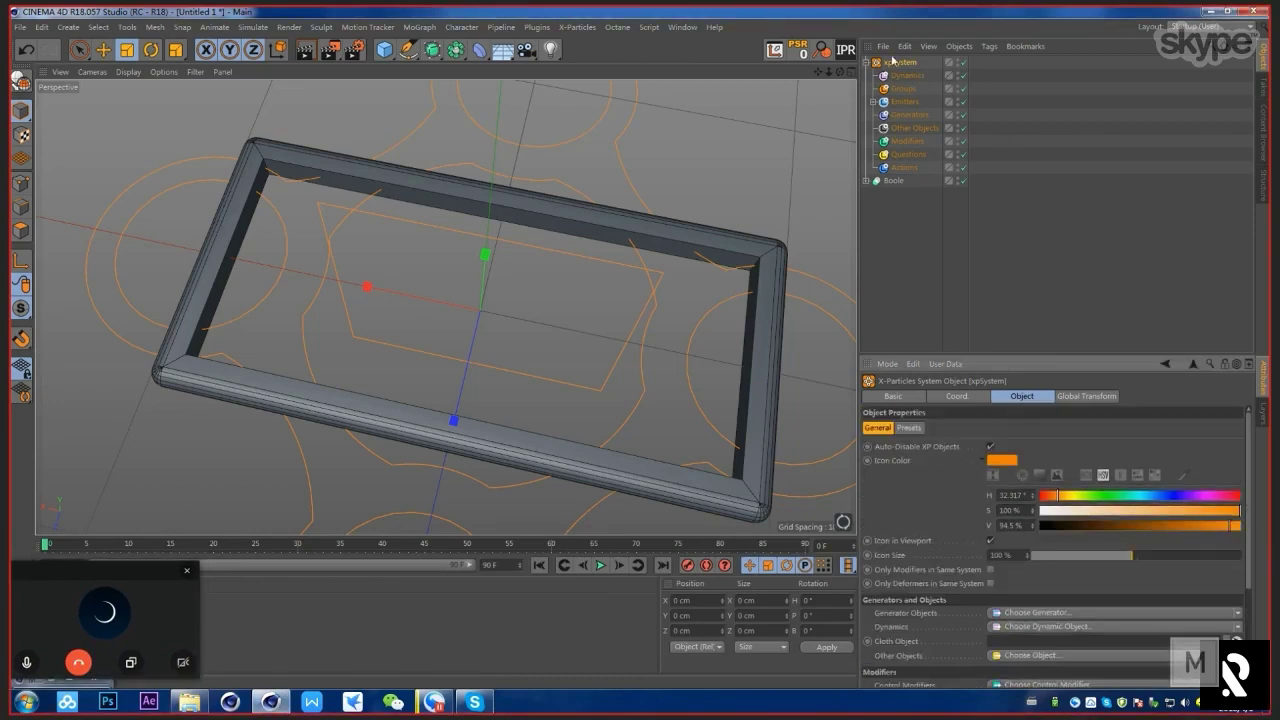
{"action": "middle_click_drag", "start_coordinate": [909, 473], "coordinate": [1091, 648]}
{"action": "left_click_drag", "start_coordinate": [627, 297], "coordinate": [905, 138], "text": "alt"}
Step: Scale the xpEmitter down to about 28.4 cm in width and height and preview its particle emission
{"action": "left_click", "coordinate": [873, 102]}
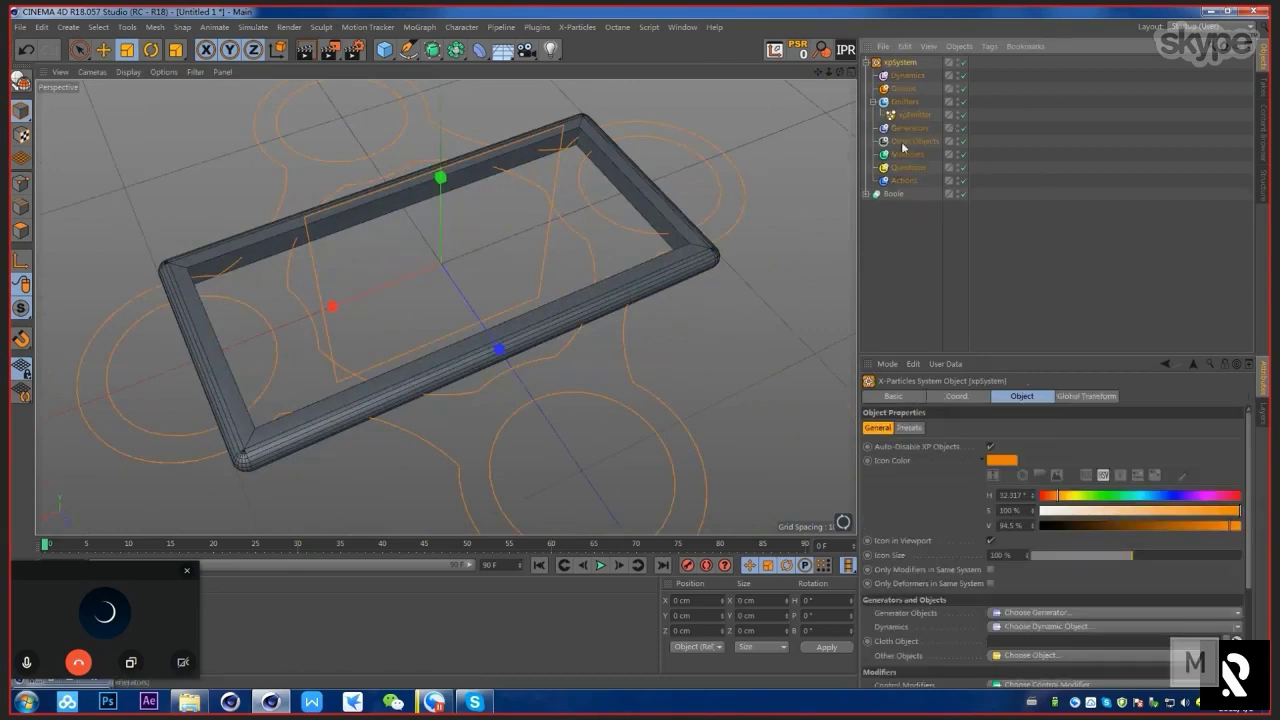
{"action": "left_click", "coordinate": [925, 118]}
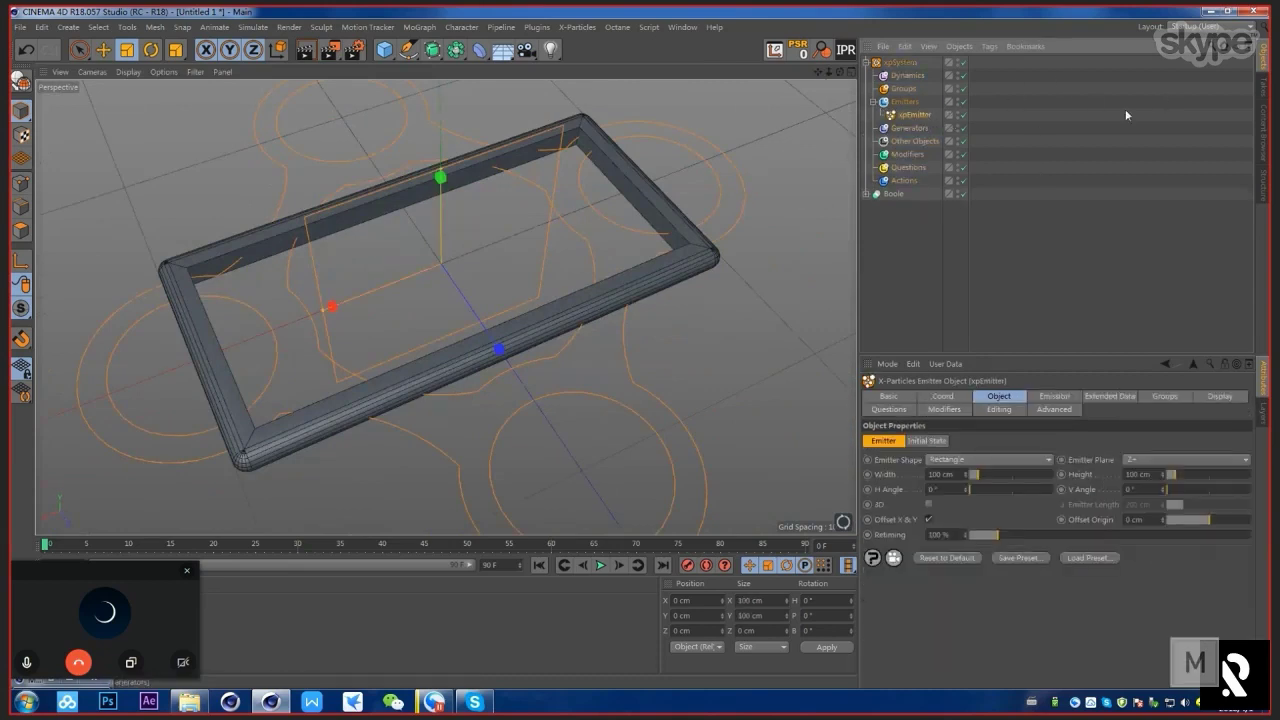
{"action": "left_click_drag", "start_coordinate": [560, 218], "coordinate": [661, 590], "text": "alt"}
{"action": "key", "text": "t"}
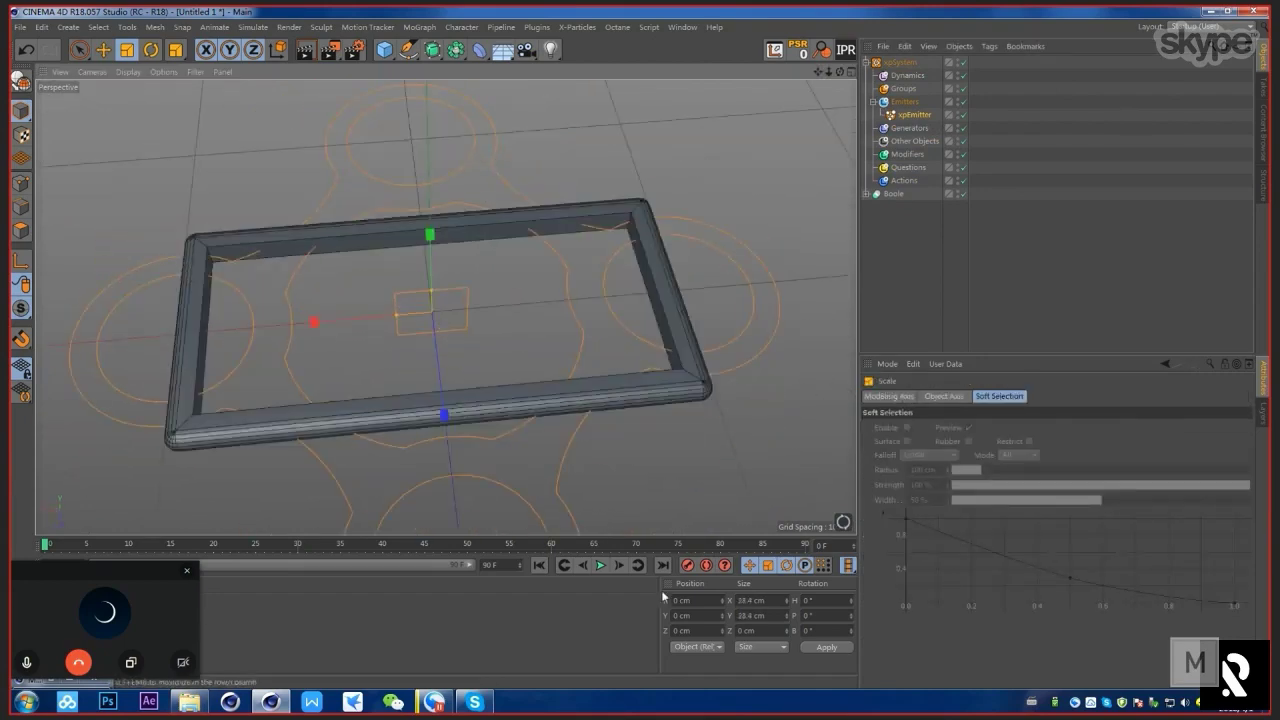
{"action": "left_click", "coordinate": [603, 567]}
{"action": "left_click", "coordinate": [603, 567]}
{"action": "left_click_drag", "start_coordinate": [590, 450], "coordinate": [542, 346], "text": "alt"}
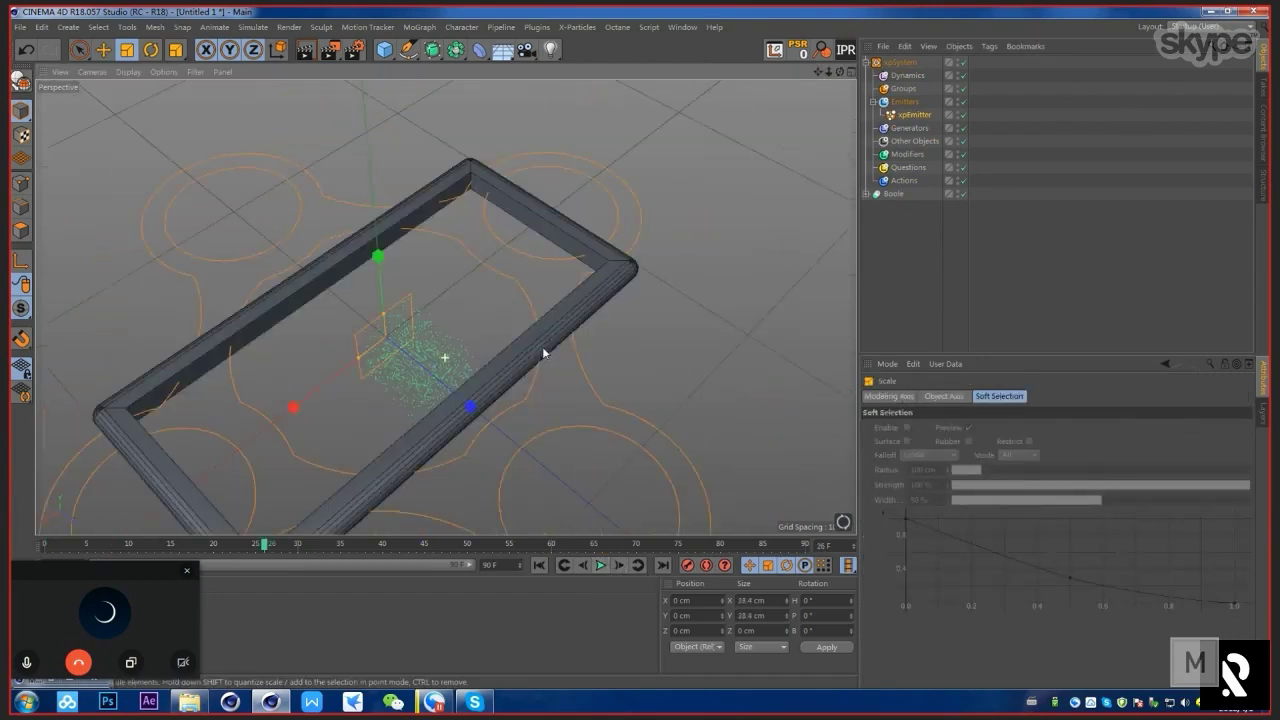
{"action": "left_click_drag", "start_coordinate": [438, 381], "coordinate": [556, 428], "text": "alt"}
Step: Compare the emitter inside the frame with the vivo chip shot in the reference video and minimize the player
{"action": "left_click", "coordinate": [434, 703]}
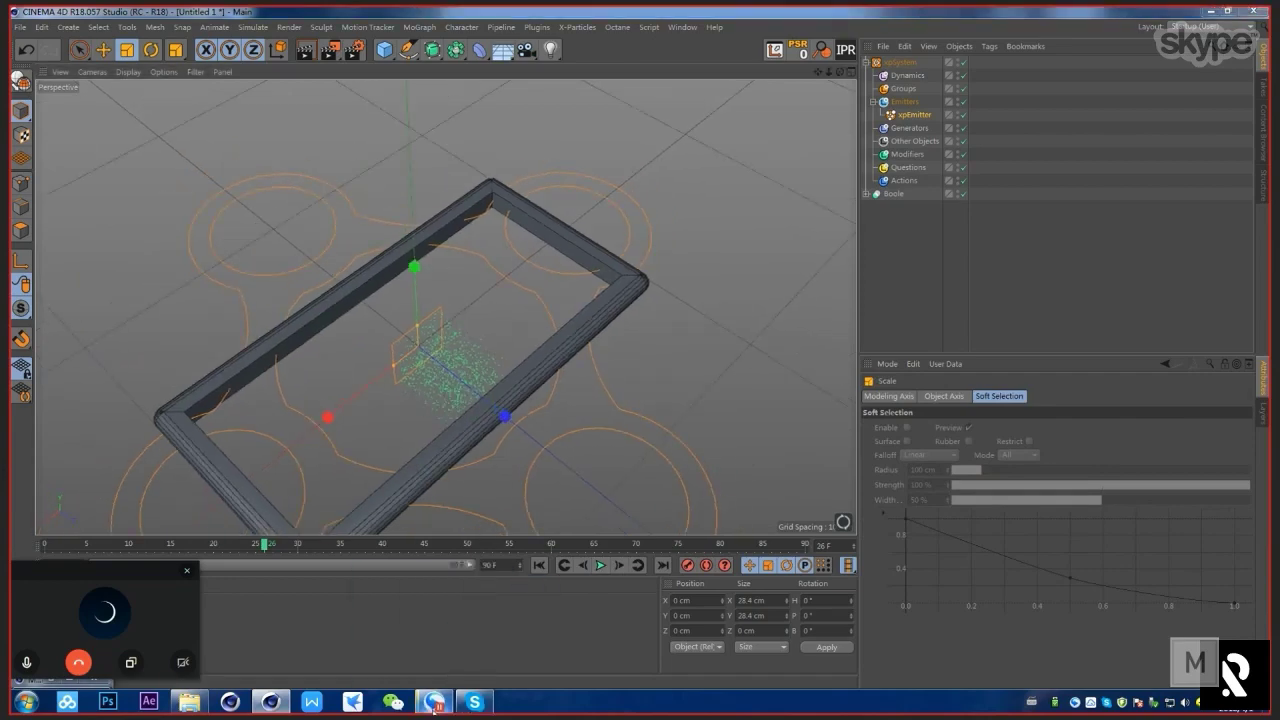
{"action": "left_click_drag", "start_coordinate": [718, 188], "coordinate": [811, 105]}
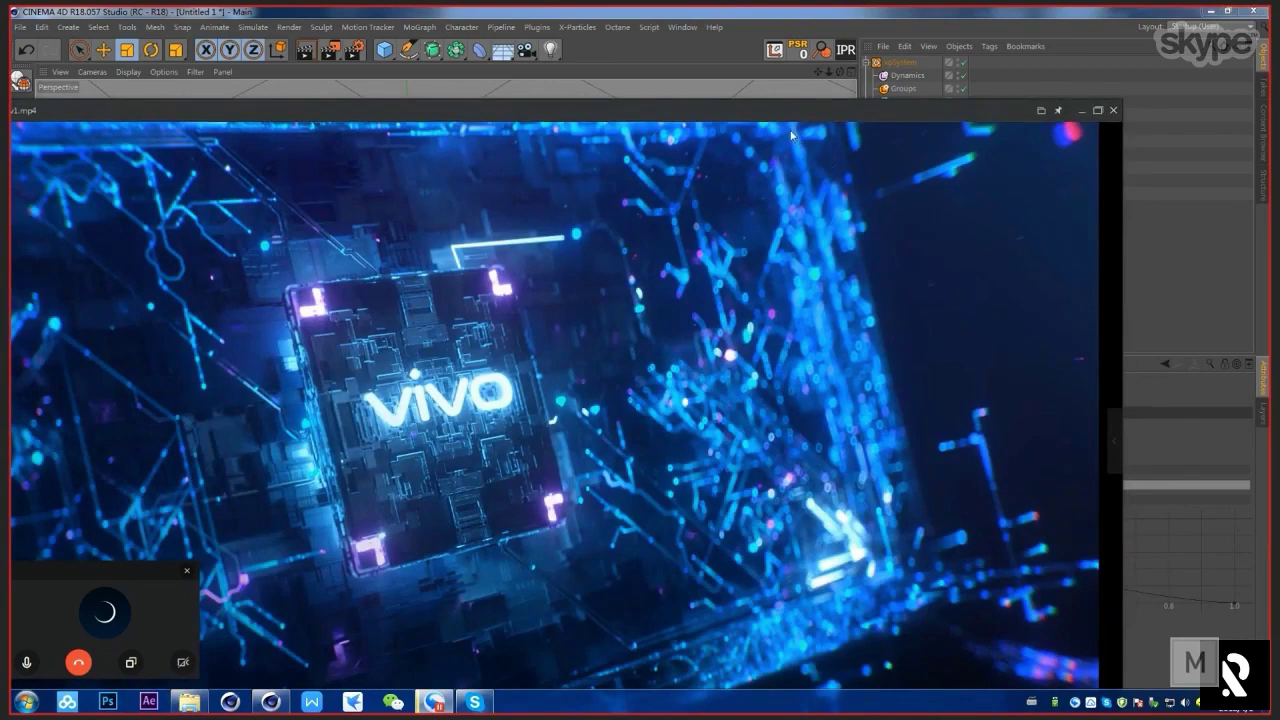
{"action": "left_click", "coordinate": [1083, 112]}
{"action": "left_click_drag", "start_coordinate": [446, 306], "coordinate": [578, 319], "text": "alt"}
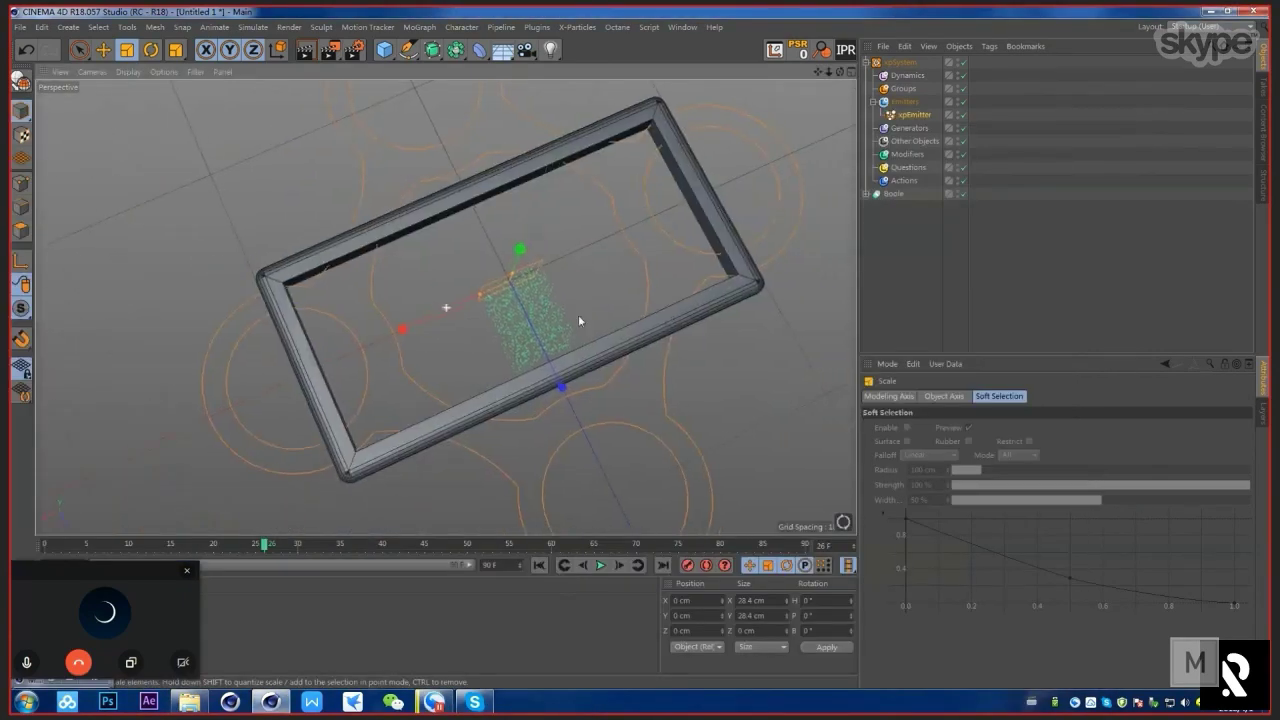
{"action": "scroll", "coordinate": [537, 299], "scroll_direction": "up", "scroll_amount": 4}
{"action": "scroll", "coordinate": [536, 292], "scroll_direction": "down", "scroll_amount": 4}
{"action": "key", "text": "e"}
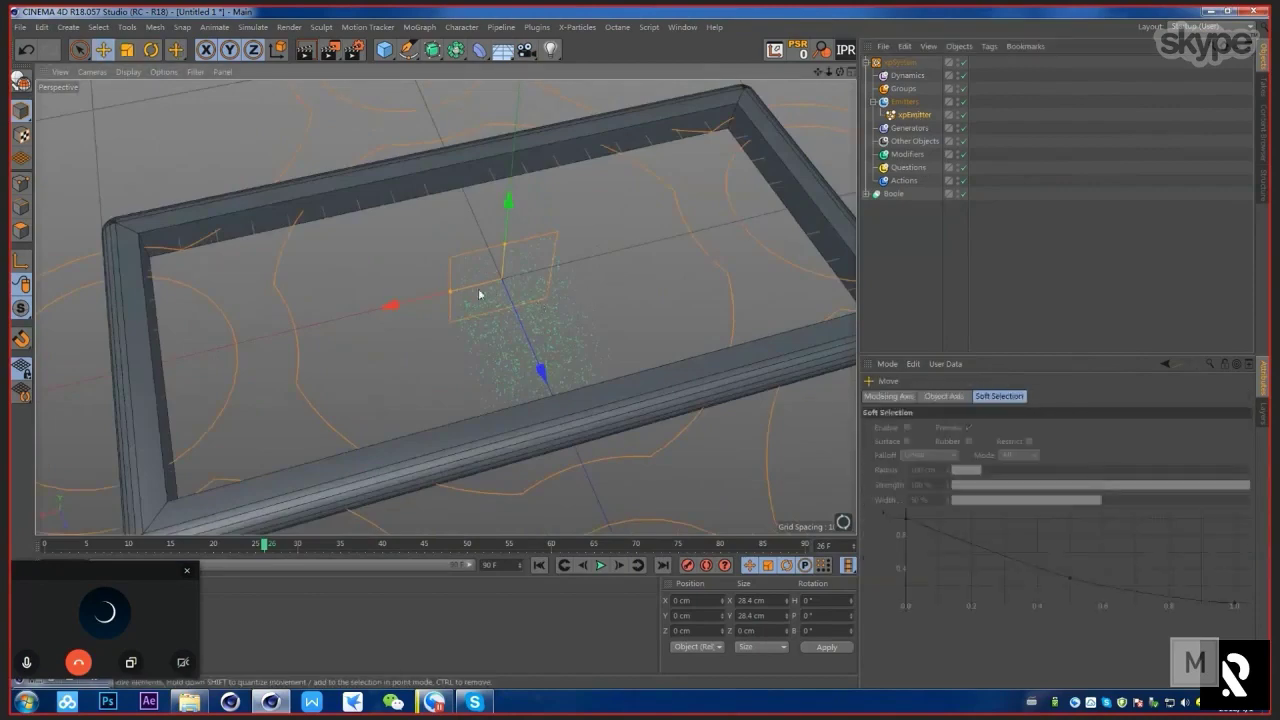
{"action": "left_click_drag", "start_coordinate": [537, 296], "coordinate": [461, 328], "text": "alt"}
{"action": "scroll", "coordinate": [451, 314], "scroll_direction": "down", "scroll_amount": 3}
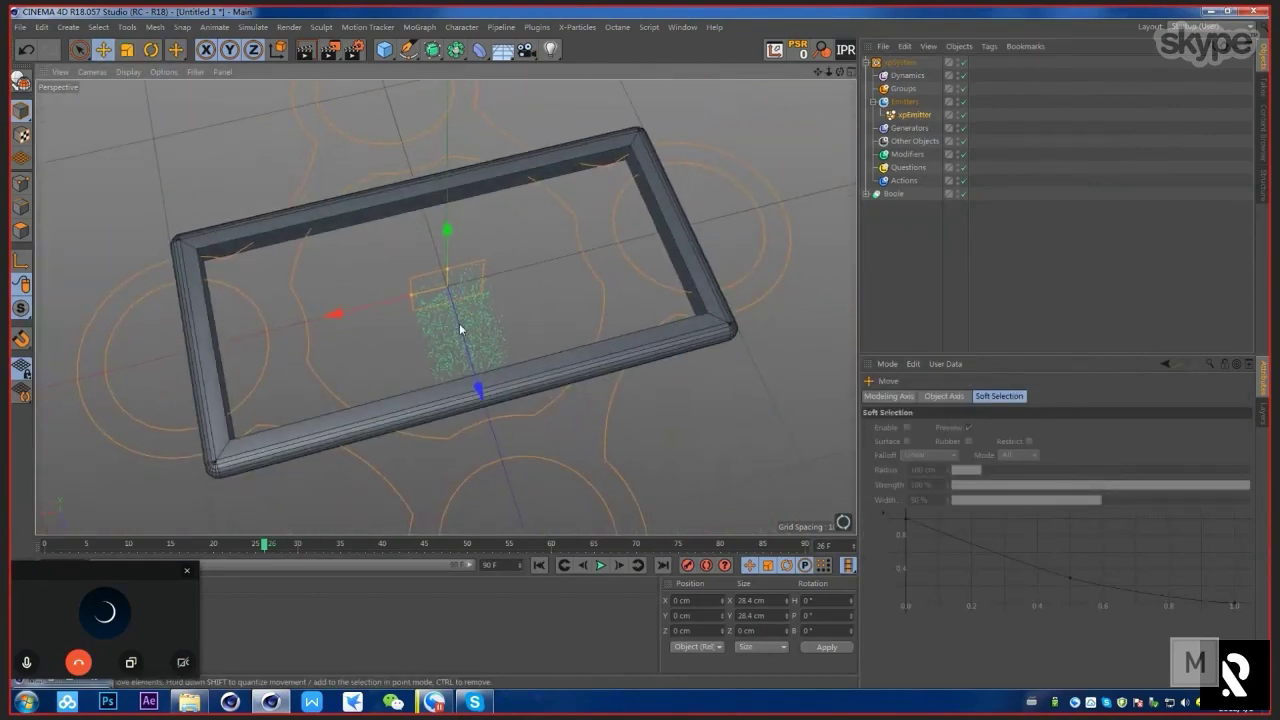
Step: Add a Plane at the frame's centre and scale it down to about 31.2 cm square
{"action": "left_click", "coordinate": [384, 49]}
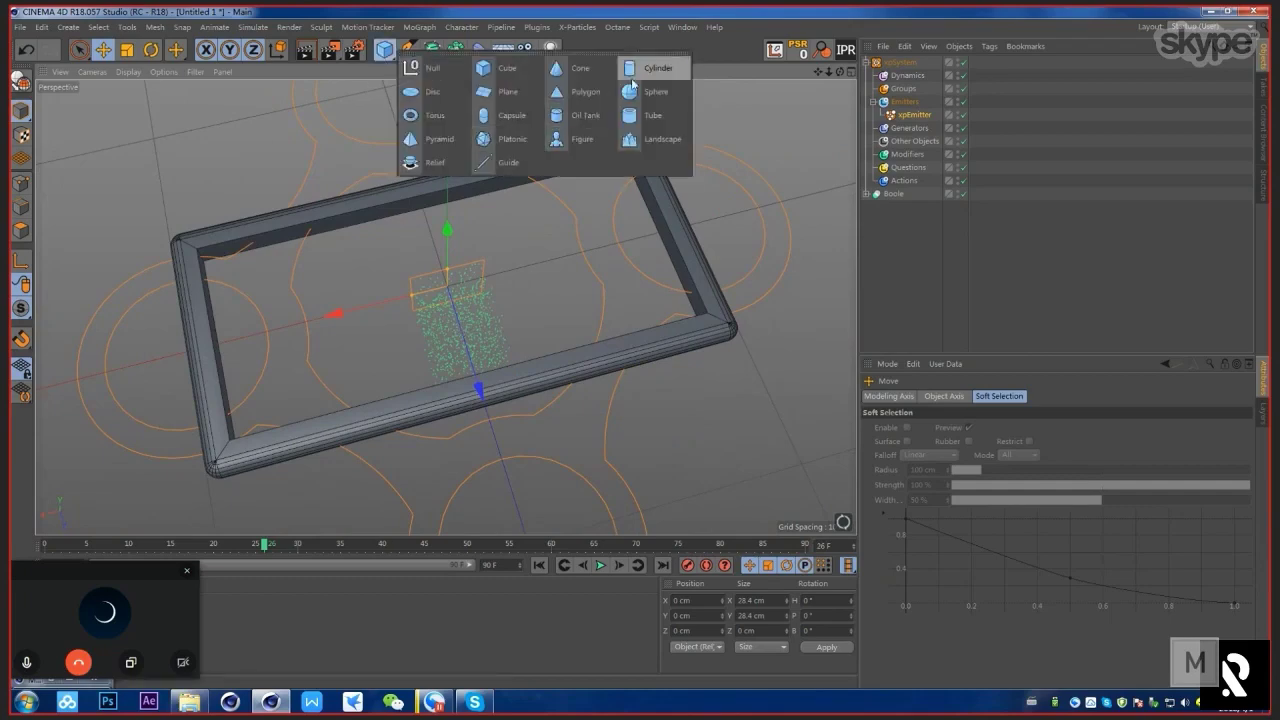
{"action": "left_click", "coordinate": [504, 92]}
{"action": "key", "text": "t"}
{"action": "left_click_drag", "start_coordinate": [720, 160], "coordinate": [349, 392]}
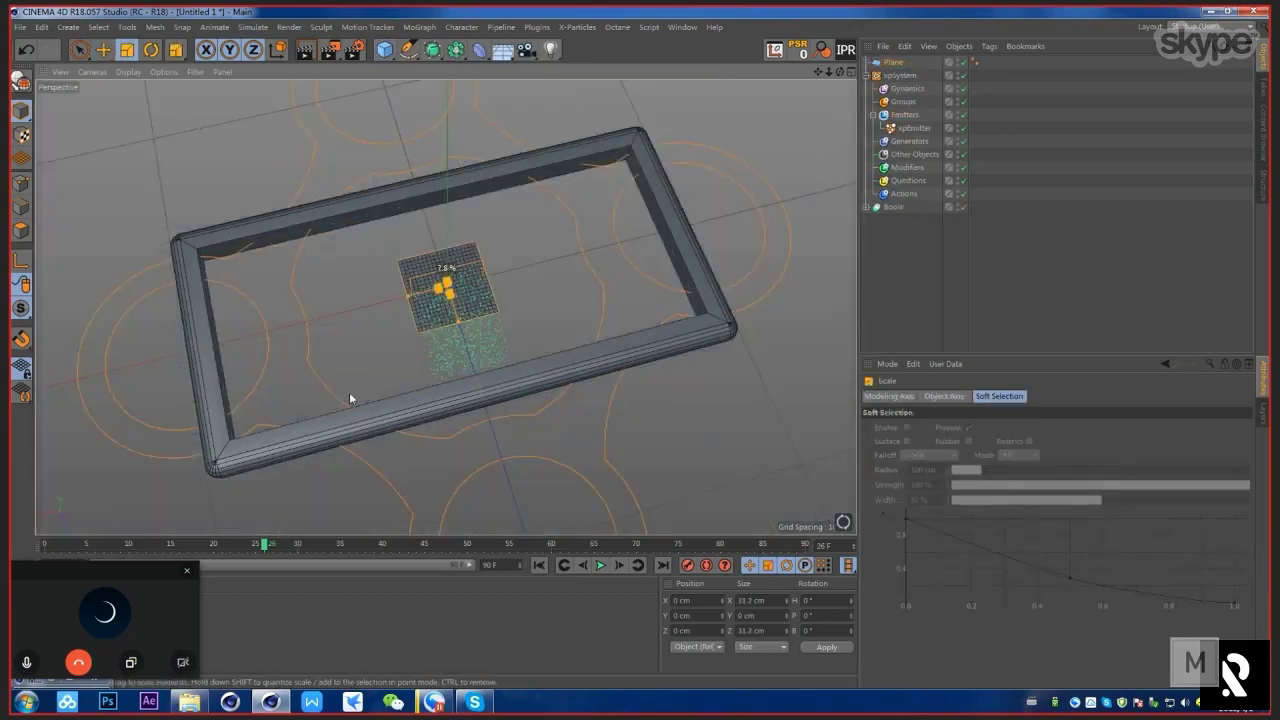
{"action": "scroll", "coordinate": [404, 327], "scroll_direction": "up", "scroll_amount": 4}
{"action": "left_click_drag", "start_coordinate": [404, 327], "coordinate": [474, 420], "text": "alt"}
Step: Rotate the plane to a pitch of -90° so it stands upright at the emitter, and disable the plane
{"action": "key", "text": "r"}
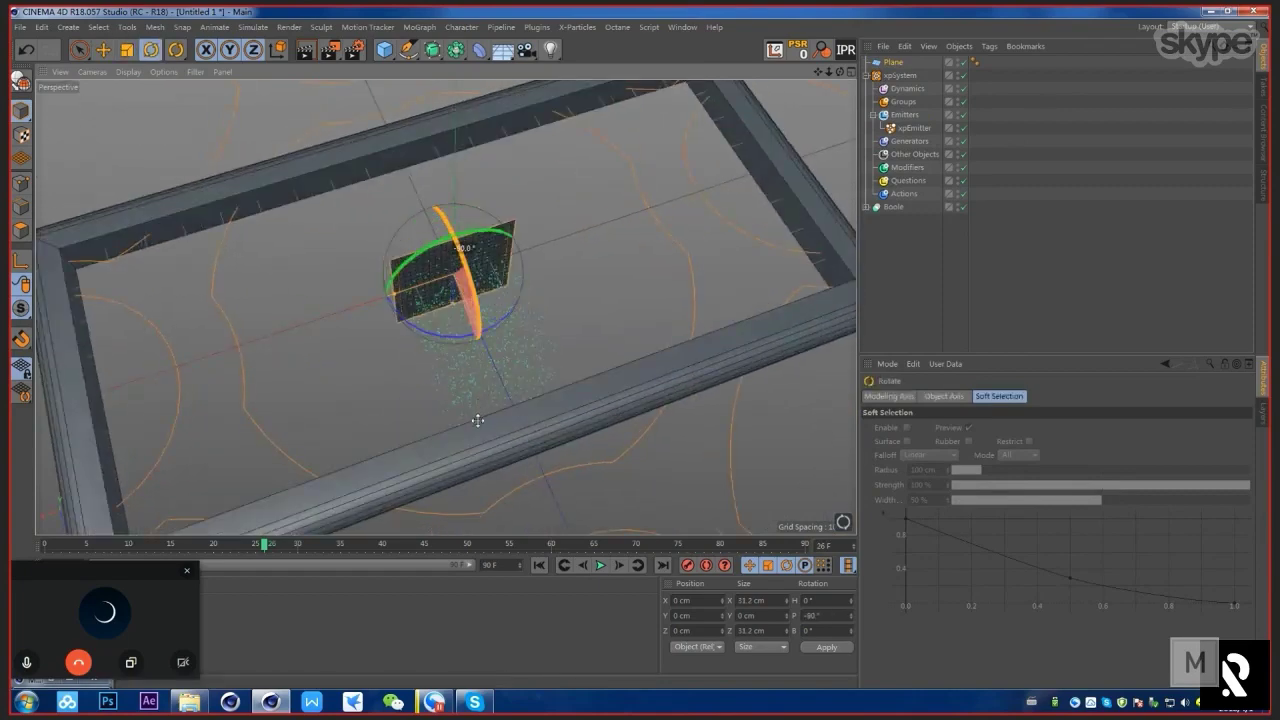
{"action": "left_click_drag", "start_coordinate": [437, 346], "coordinate": [357, 240], "text": "alt"}
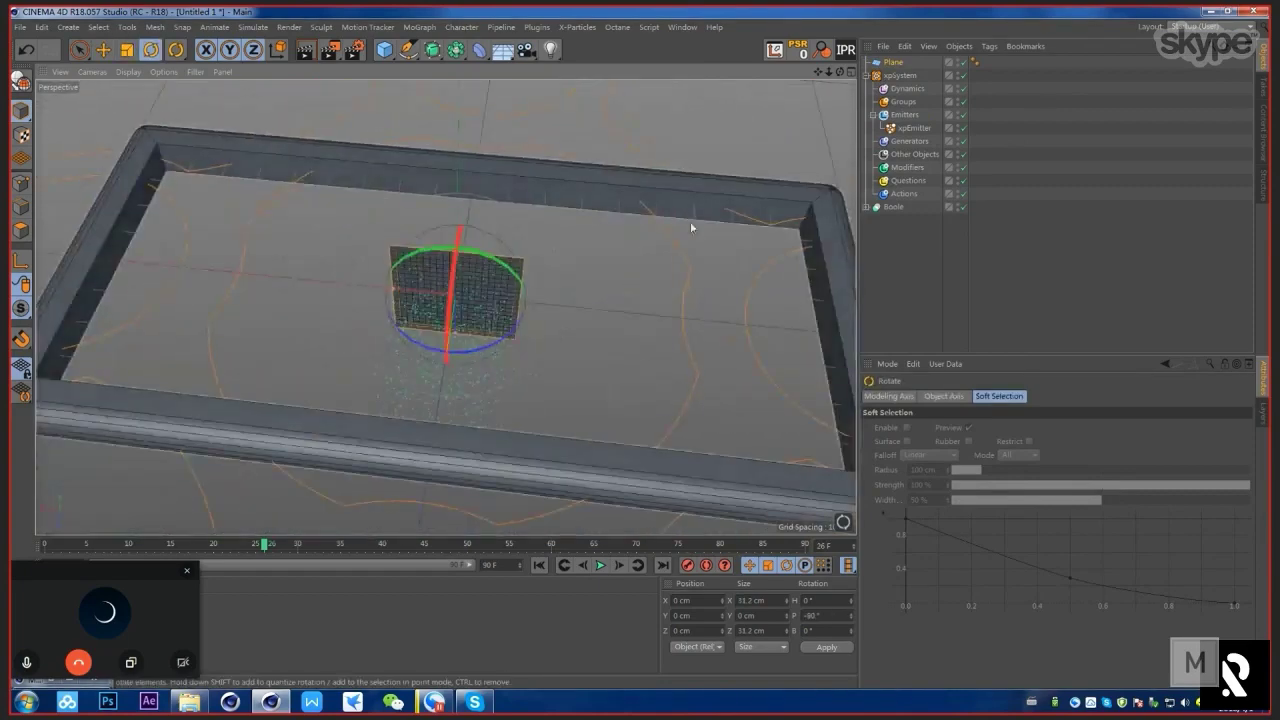
{"action": "key", "text": "e"}
{"action": "left_click_drag", "start_coordinate": [575, 294], "coordinate": [442, 302], "text": "alt"}
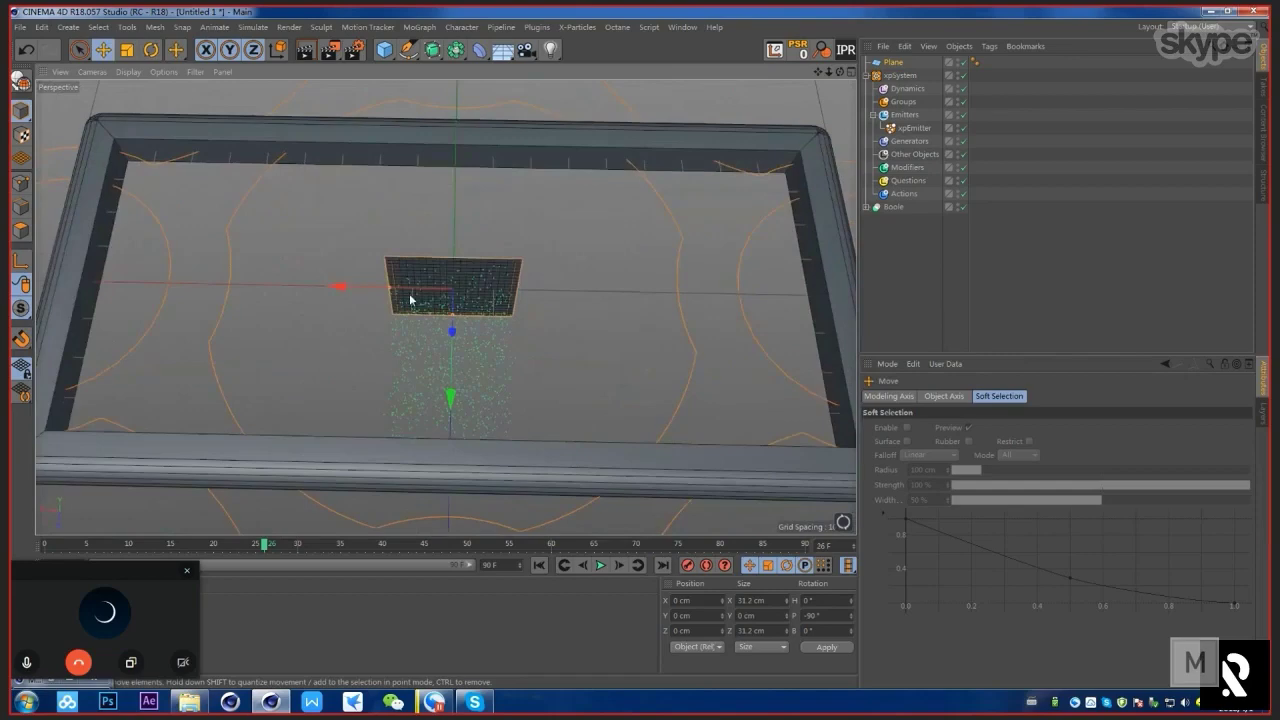
{"action": "left_click", "coordinate": [913, 129]}
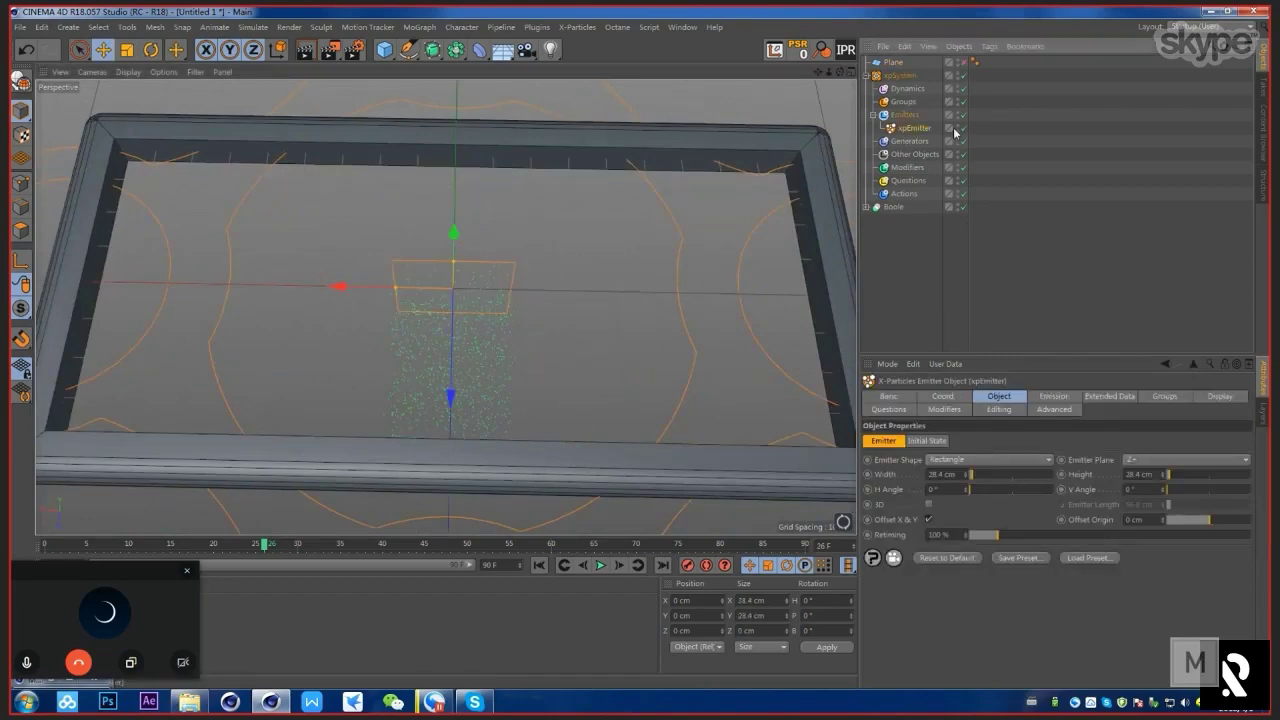
{"action": "left_click_drag", "start_coordinate": [477, 283], "coordinate": [667, 289], "text": "alt"}
Step: Add a Sprites generator to the xpSystem and assign xpEmitter as its emitter
{"action": "left_click", "coordinate": [909, 141]}
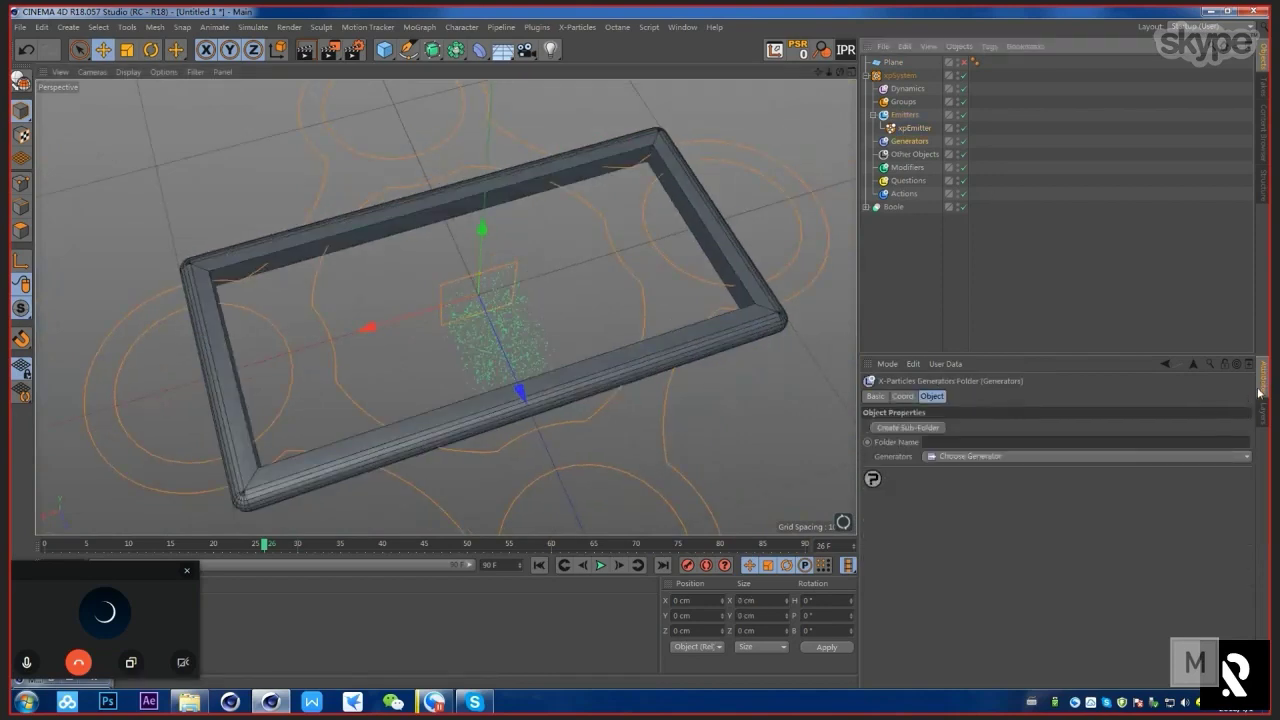
{"action": "left_click", "coordinate": [1252, 462]}
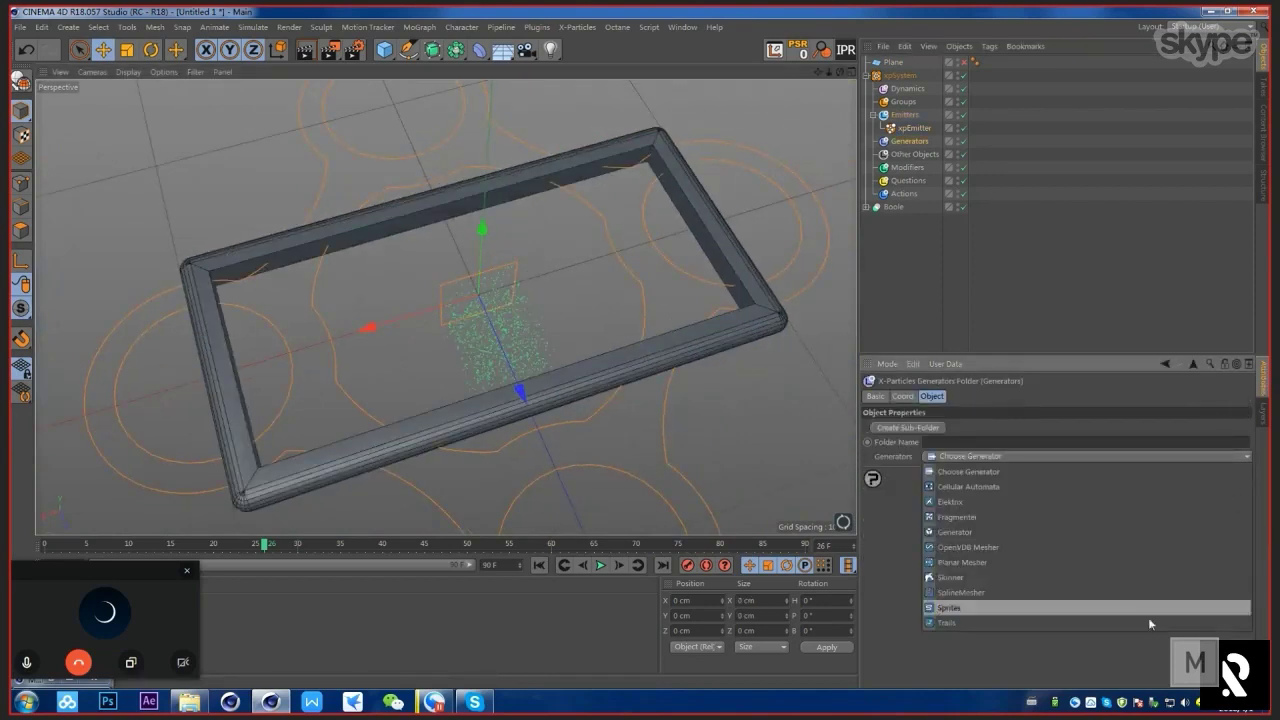
{"action": "left_click", "coordinate": [1050, 607]}
{"action": "left_click", "coordinate": [912, 155]}
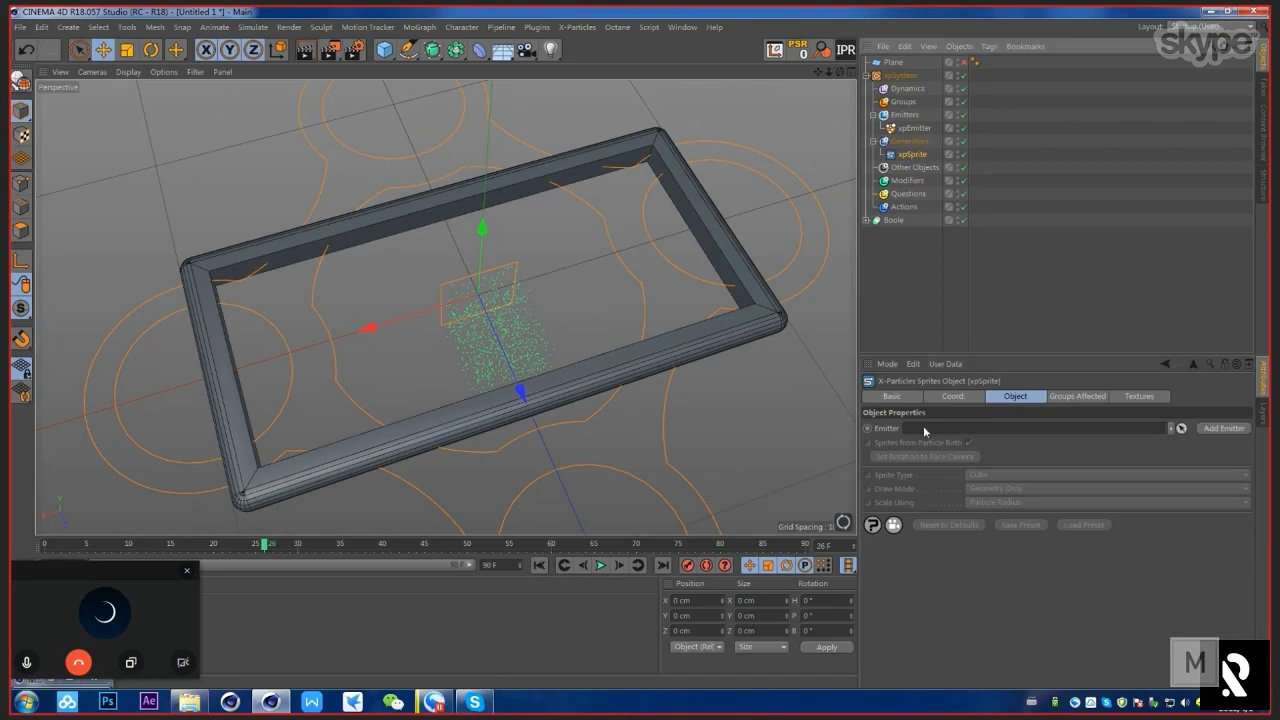
{"action": "left_click_drag", "start_coordinate": [927, 413], "coordinate": [925, 428]}
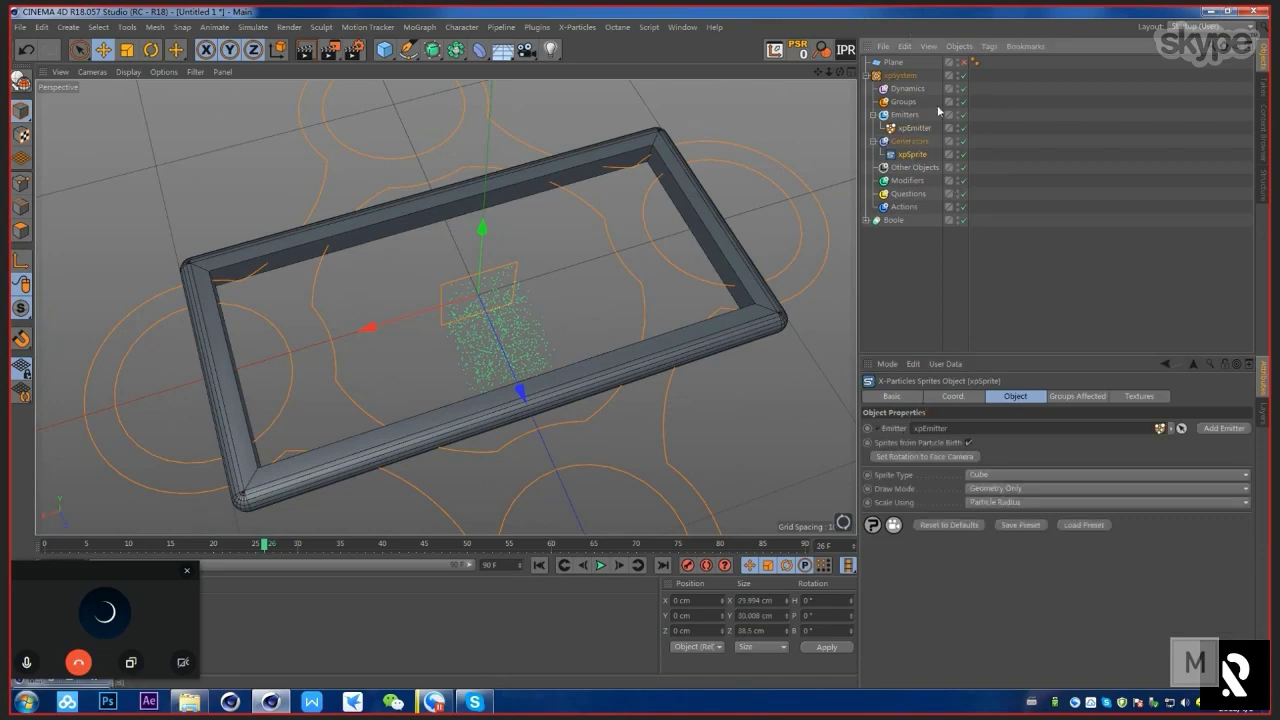
Step: Try out a duplicate of the xpEmitter with a different position and scale, and delete the copy
{"action": "left_click", "coordinate": [914, 128]}
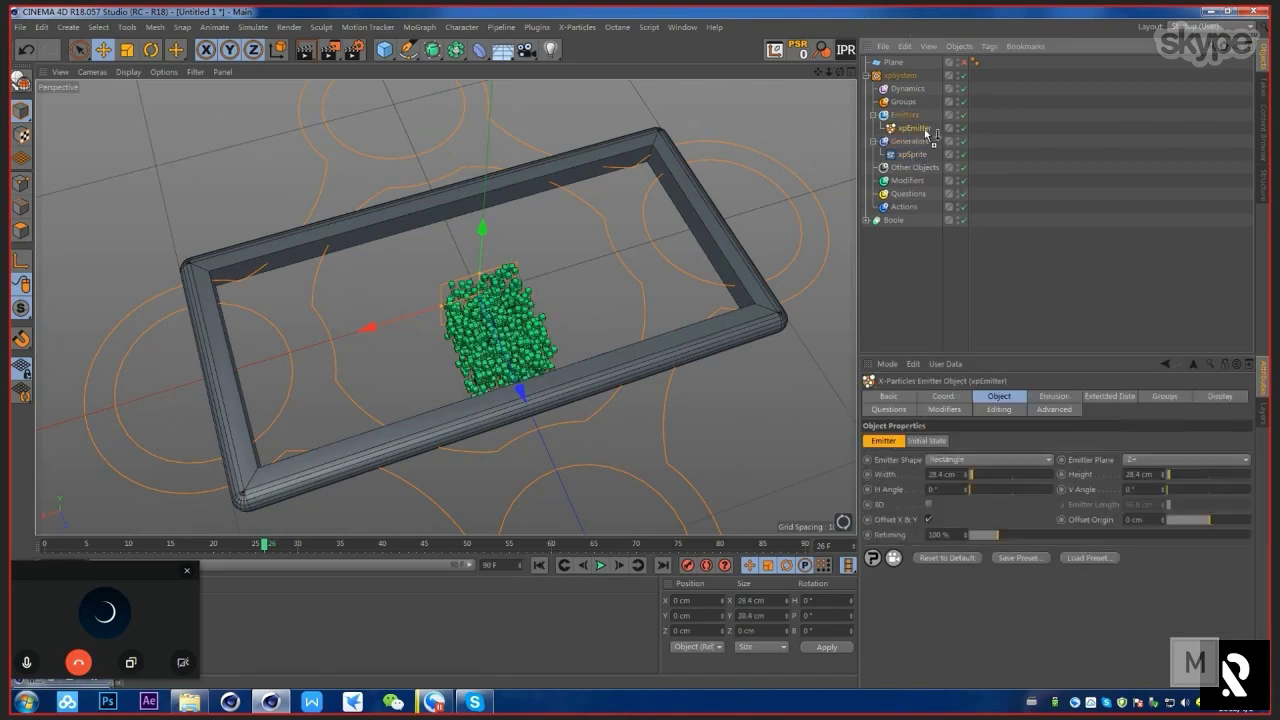
{"action": "left_click_drag", "start_coordinate": [925, 133], "coordinate": [923, 133], "text": "ctrl"}
{"action": "key", "text": "e"}
{"action": "left_click_drag", "start_coordinate": [468, 306], "coordinate": [690, 234]}
{"action": "key", "text": "t"}
{"action": "left_click_drag", "start_coordinate": [771, 190], "coordinate": [546, 268]}
{"action": "left_click_drag", "start_coordinate": [737, 210], "coordinate": [700, 250], "text": "alt"}
{"action": "left_click", "coordinate": [915, 141]}
{"action": "key", "text": "Delete"}
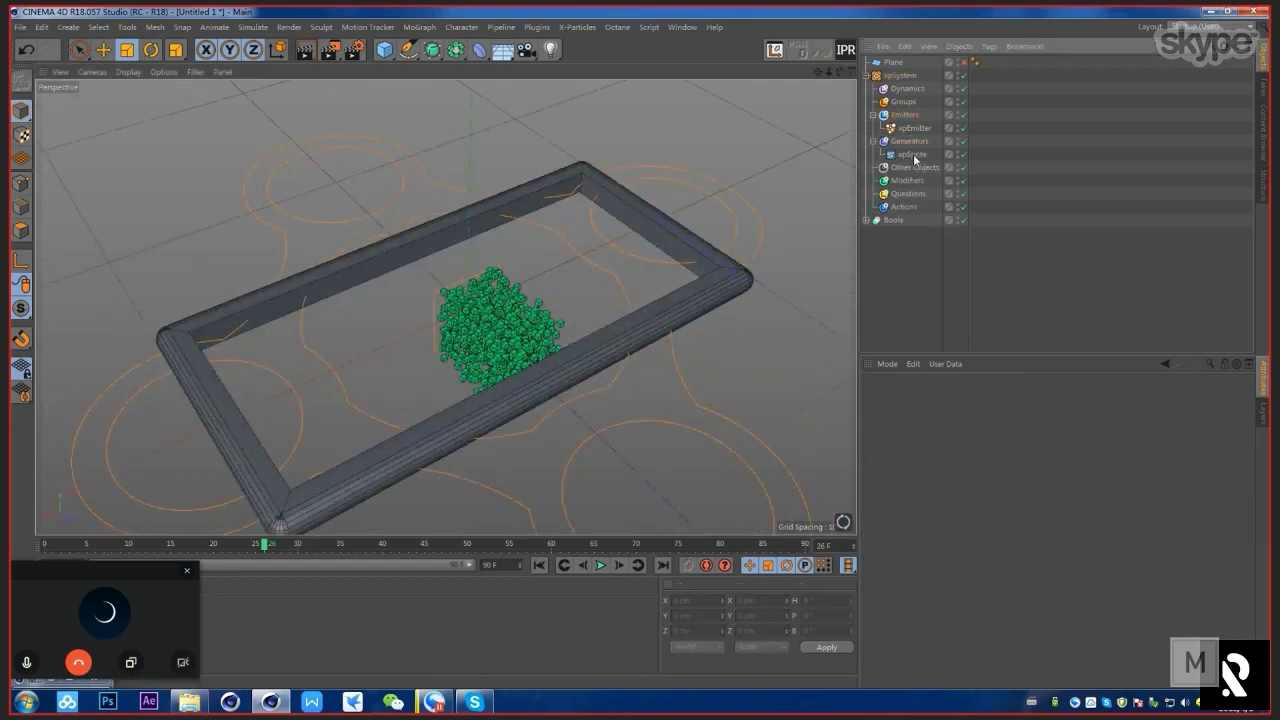
Step: Replace the xpSprite with a Trails generator and assign xpEmitter as its emitter
{"action": "left_click", "coordinate": [913, 155]}
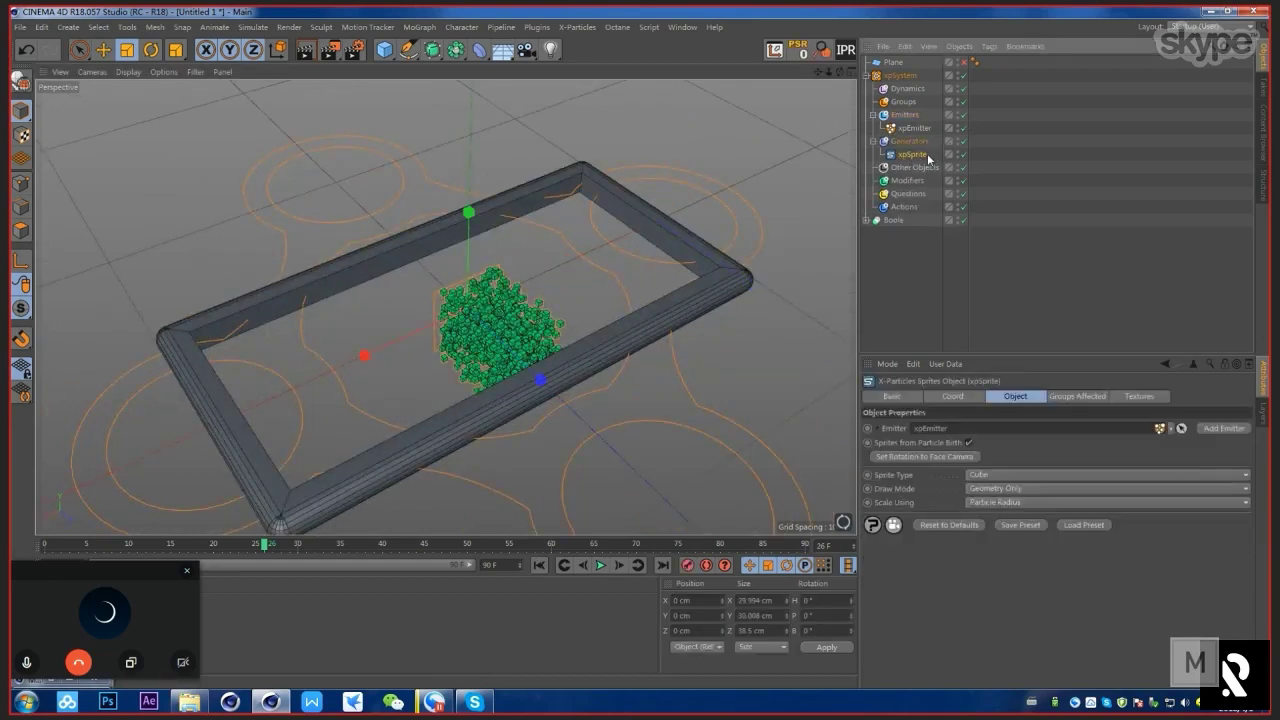
{"action": "key", "text": "Delete"}
{"action": "left_click", "coordinate": [911, 141]}
{"action": "left_click", "coordinate": [1247, 462]}
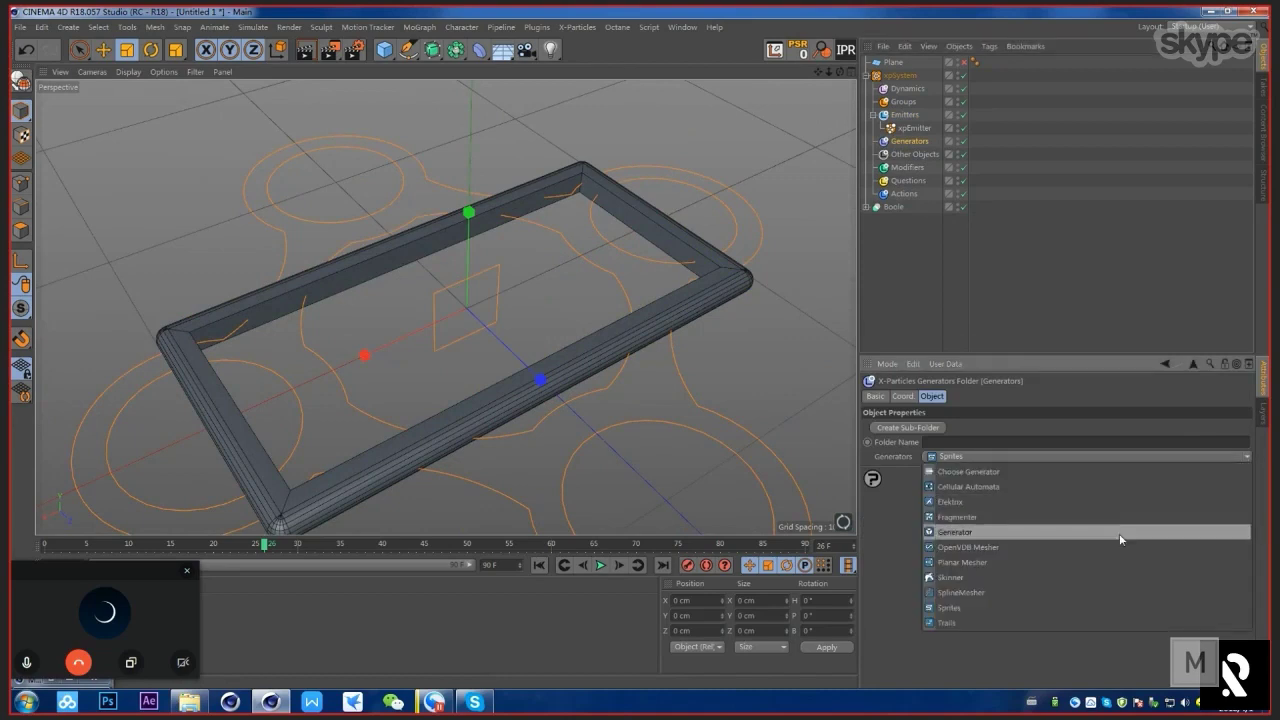
{"action": "left_click", "coordinate": [1075, 624]}
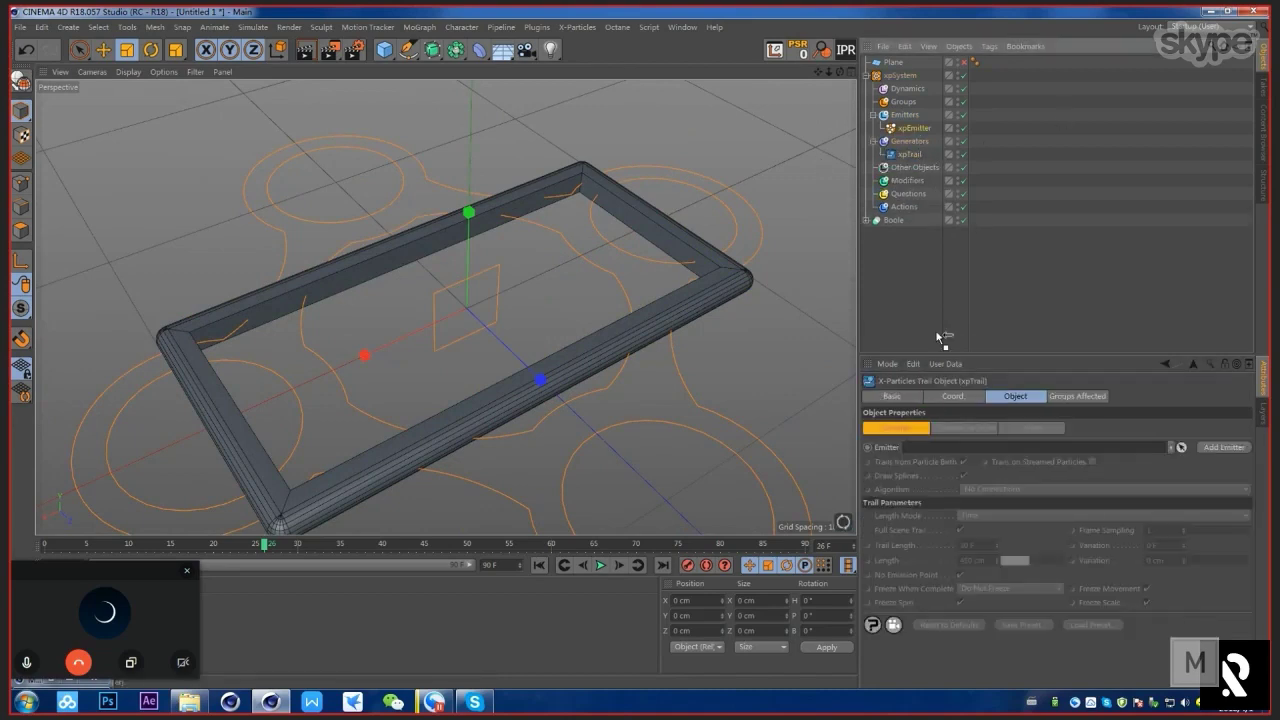
{"action": "left_click_drag", "start_coordinate": [612, 322], "coordinate": [508, 370], "text": "alt"}
{"action": "left_click", "coordinate": [915, 129]}
Step: Play the simulation and examine the emitter's particle trails against the frame from several angles
{"action": "key", "text": "e"}
{"action": "left_click_drag", "start_coordinate": [508, 291], "coordinate": [614, 277], "text": "alt"}
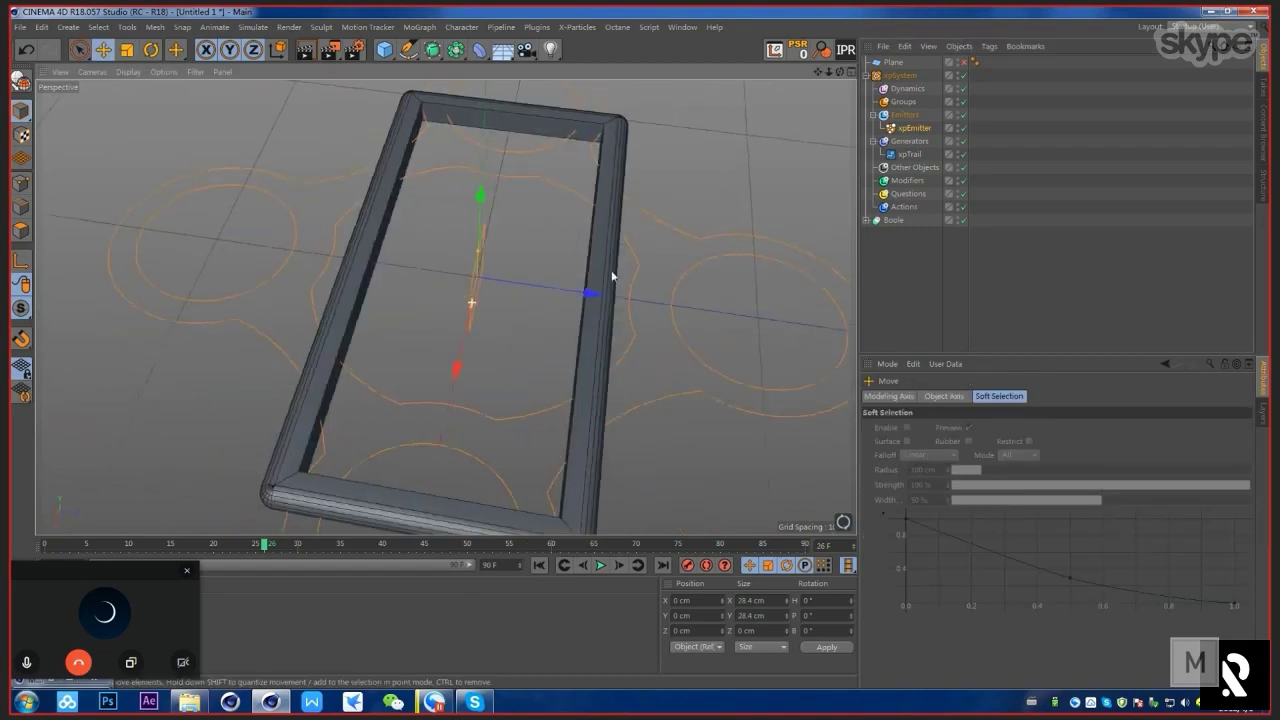
{"action": "left_click", "coordinate": [601, 565]}
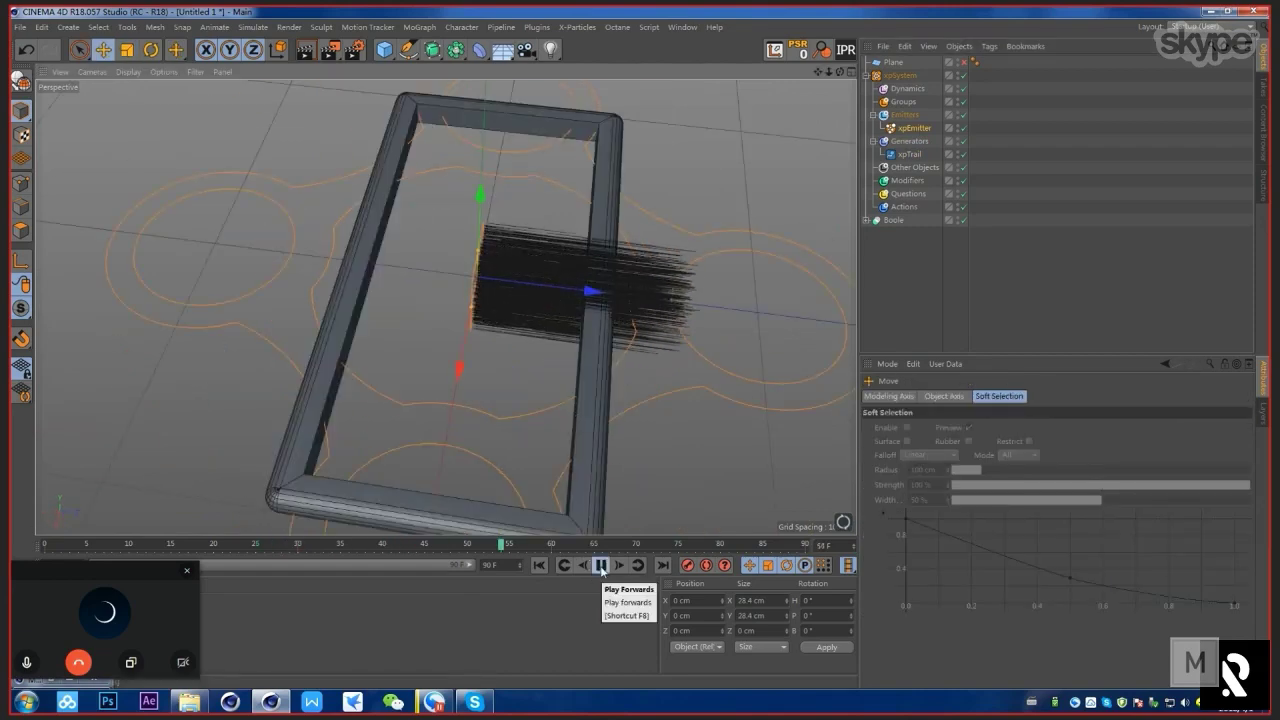
{"action": "left_click", "coordinate": [601, 565]}
{"action": "left_click_drag", "start_coordinate": [657, 256], "coordinate": [549, 340], "text": "alt"}
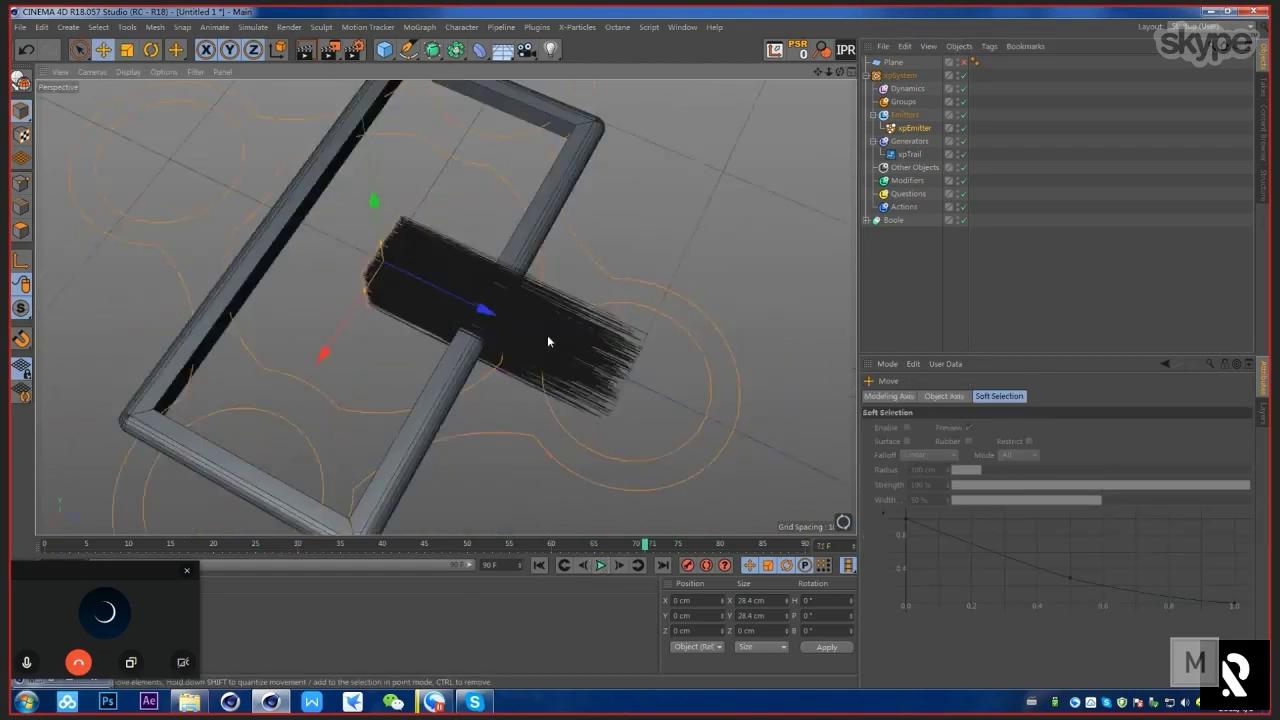
{"action": "right_click_drag", "start_coordinate": [549, 340], "coordinate": [614, 354], "text": "alt"}
Step: Select the xpTrail object and compare its trails with the glowing lines in the vivo reference video
{"action": "left_click", "coordinate": [614, 354]}
{"action": "left_click_drag", "start_coordinate": [614, 354], "coordinate": [957, 180], "text": "alt"}
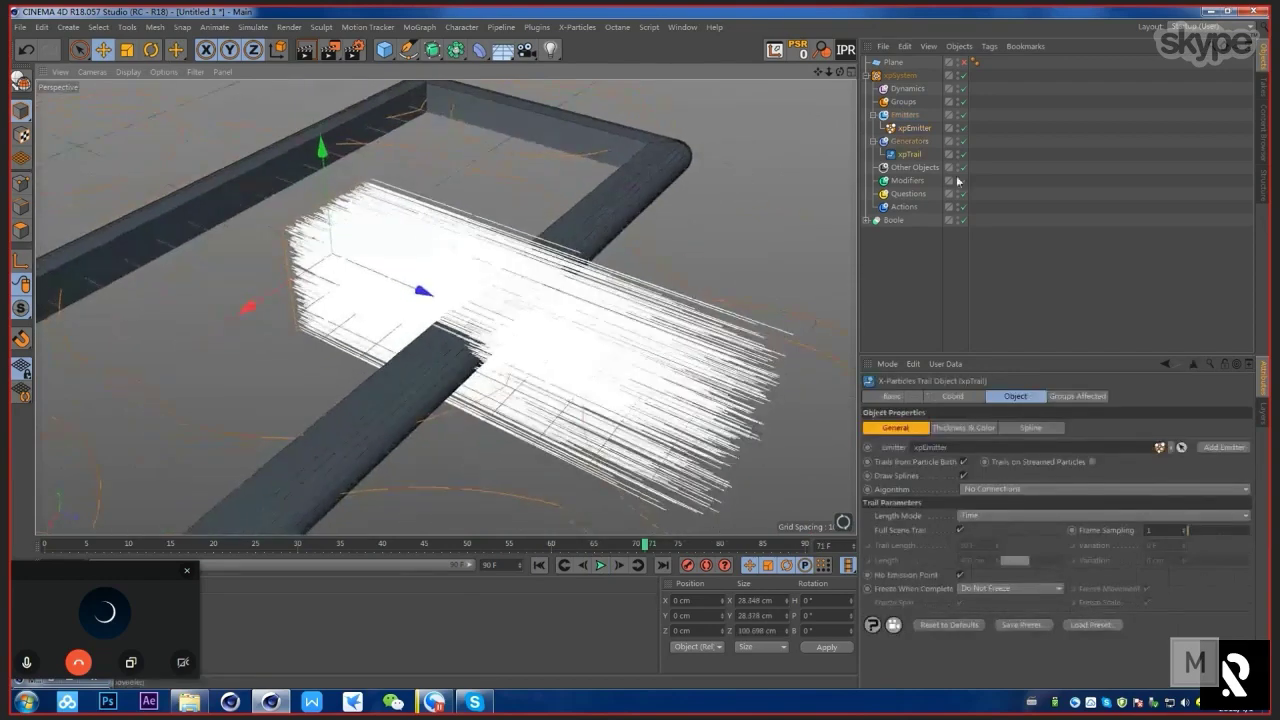
{"action": "left_click_drag", "start_coordinate": [580, 306], "coordinate": [597, 329], "text": "alt"}
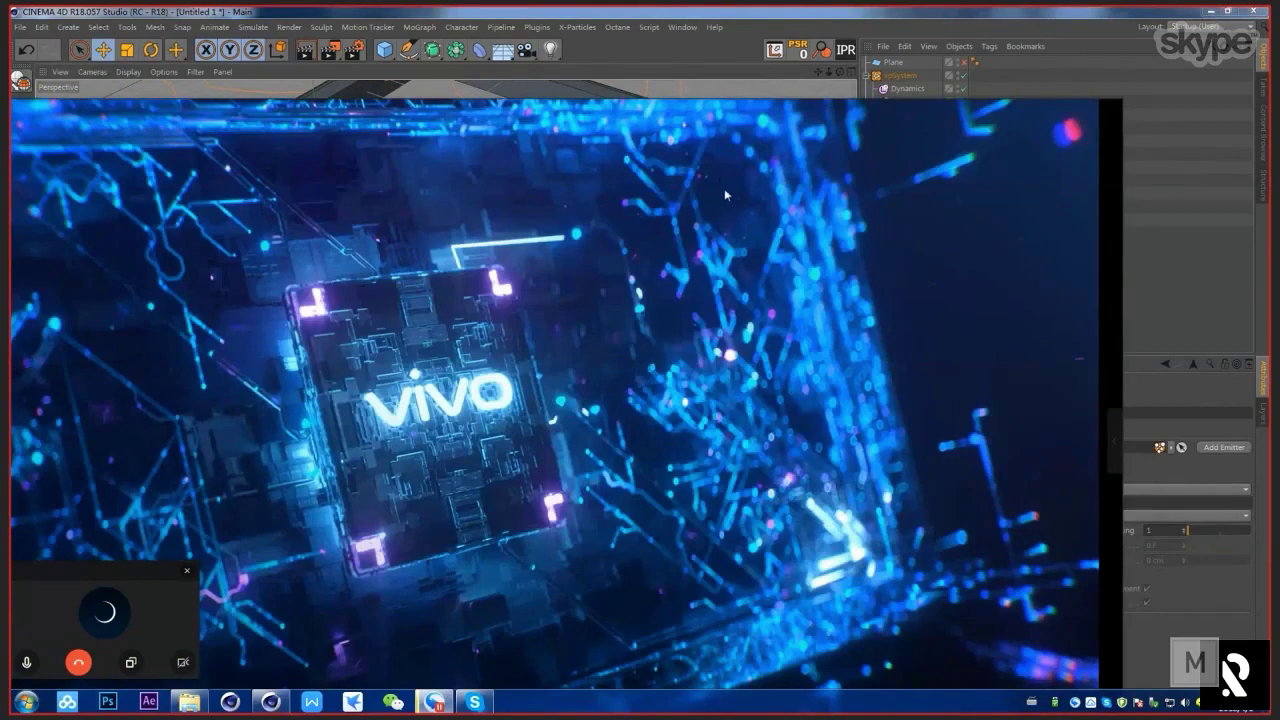
{"action": "key", "text": "alt+Tab"}
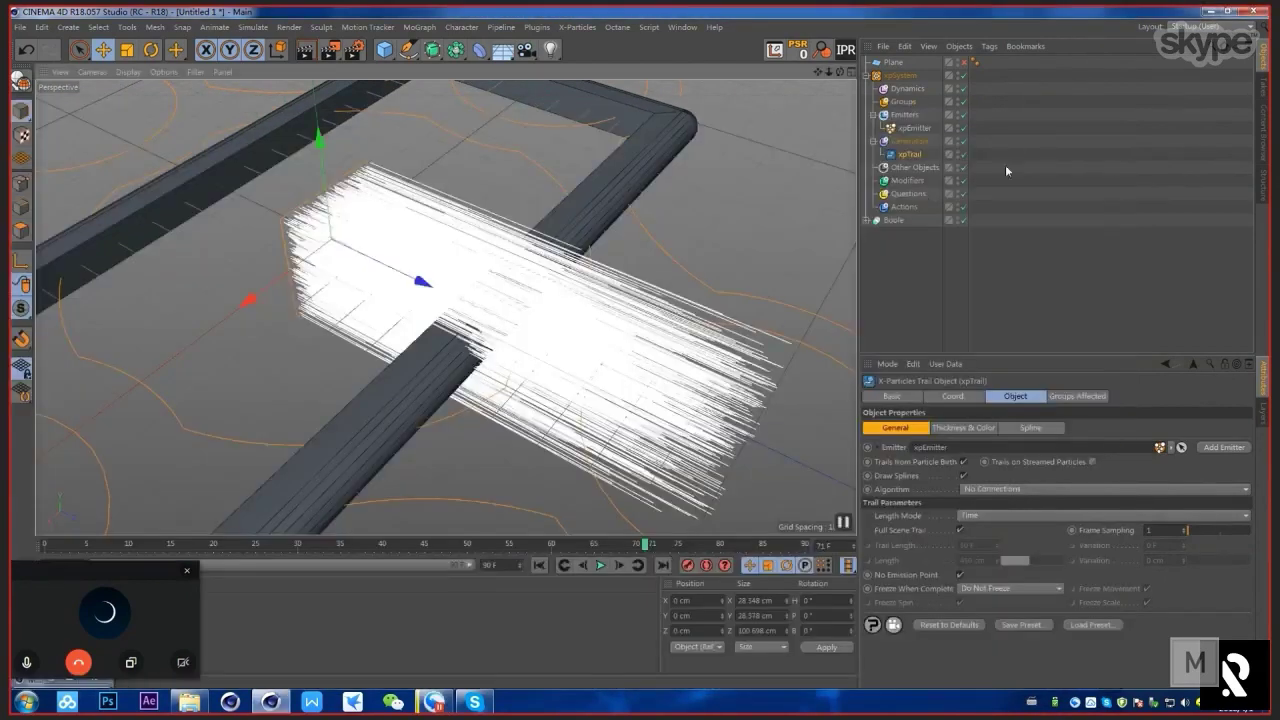
Step: Add a Network motion modifier to the X-Particles system
{"action": "left_click", "coordinate": [1006, 170]}
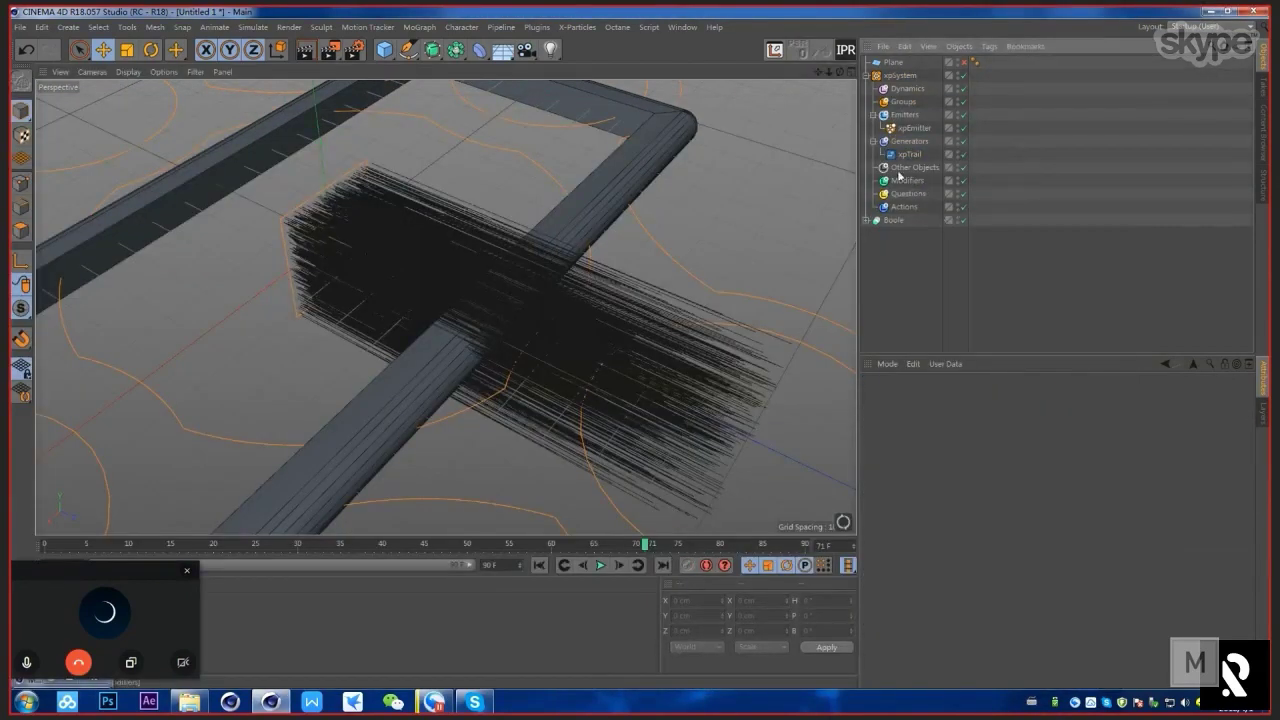
{"action": "left_click", "coordinate": [909, 154]}
{"action": "left_click", "coordinate": [927, 179]}
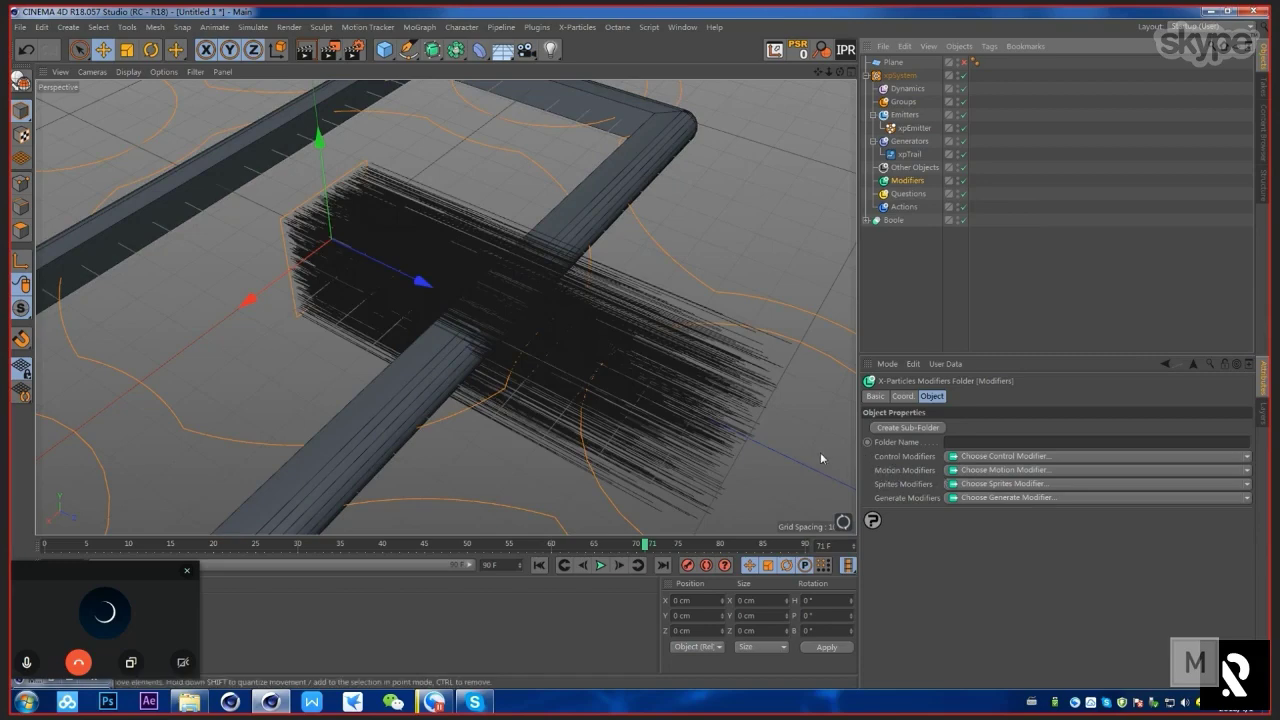
{"action": "left_click", "coordinate": [1247, 470]}
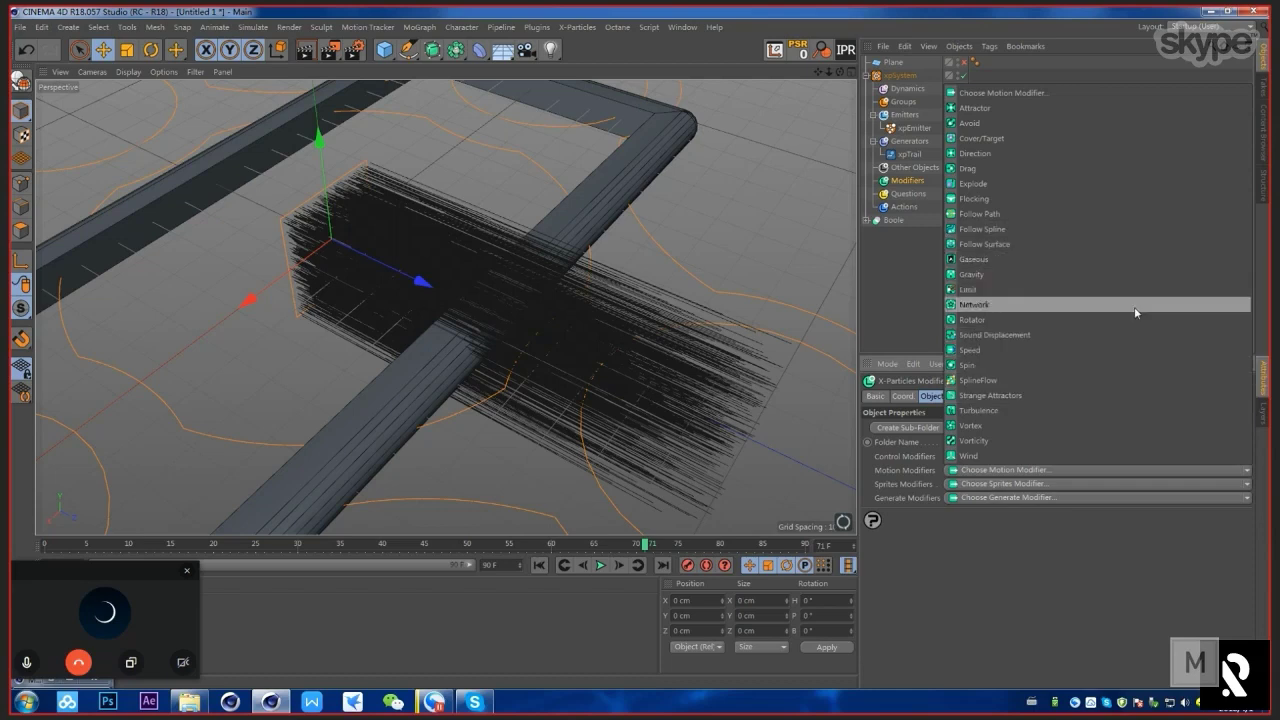
{"action": "left_click", "coordinate": [979, 306]}
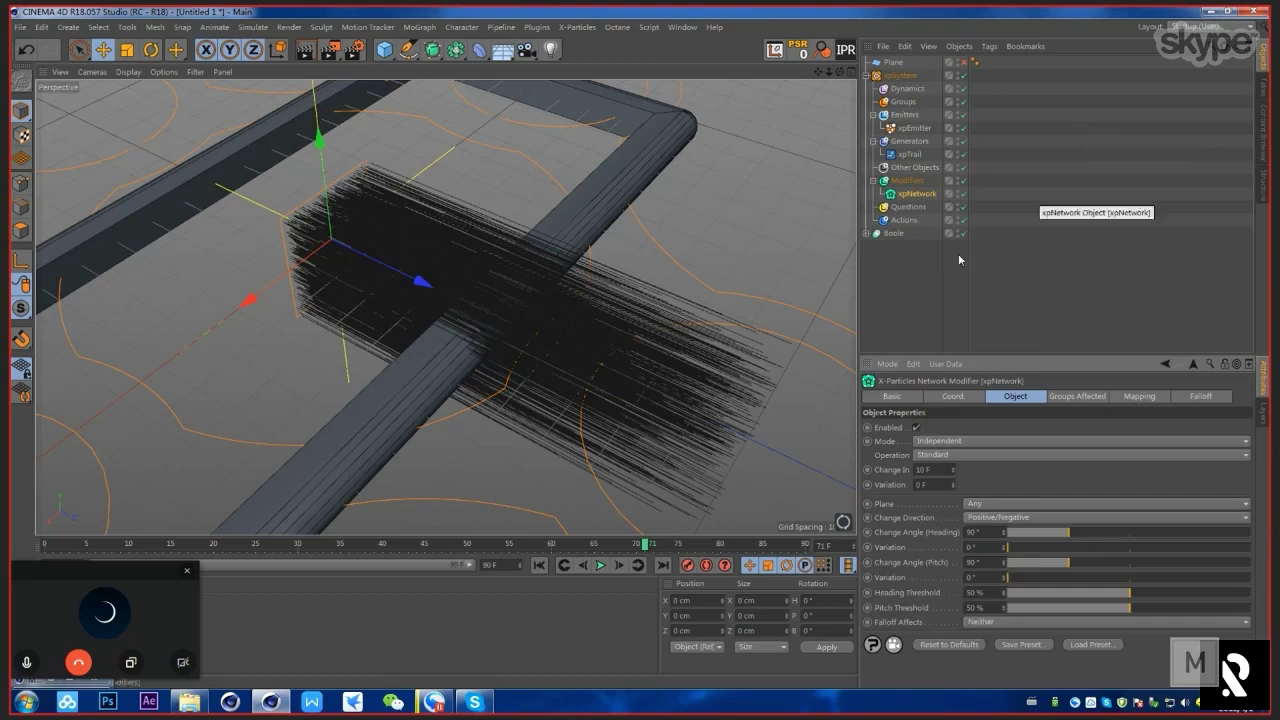
Step: Replay the simulation, examine the networked trails from several angles, and compare them with the vivo reference video
{"action": "left_click_drag", "start_coordinate": [490, 268], "coordinate": [513, 300], "text": "alt"}
{"action": "left_click", "coordinate": [540, 567]}
{"action": "scroll", "coordinate": [513, 300], "scroll_direction": "down", "scroll_amount": 3}
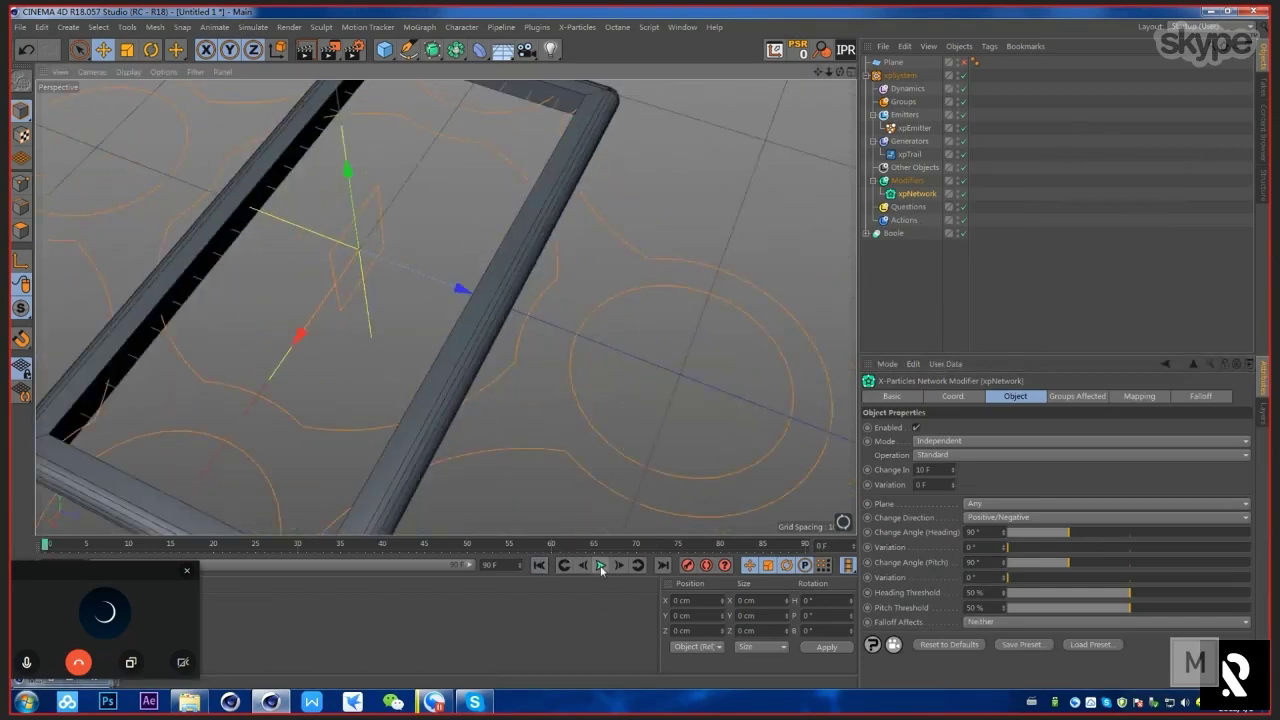
{"action": "left_click", "coordinate": [601, 566]}
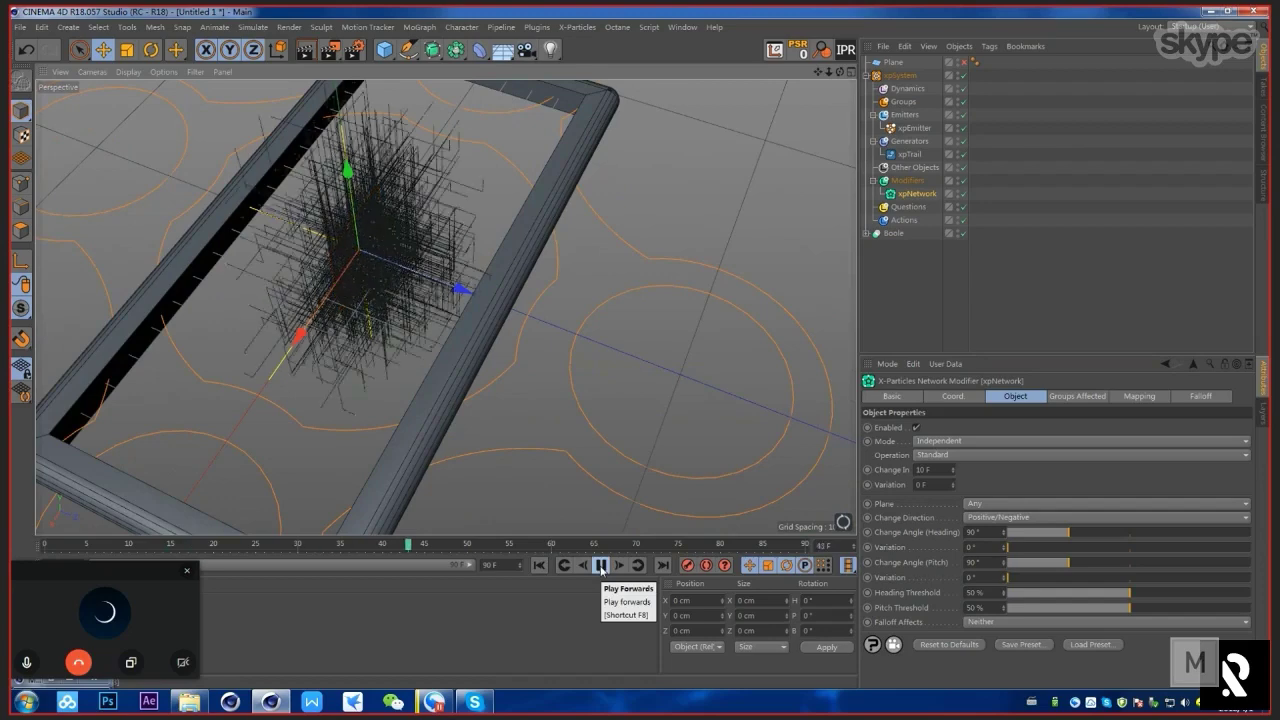
{"action": "left_click", "coordinate": [601, 566]}
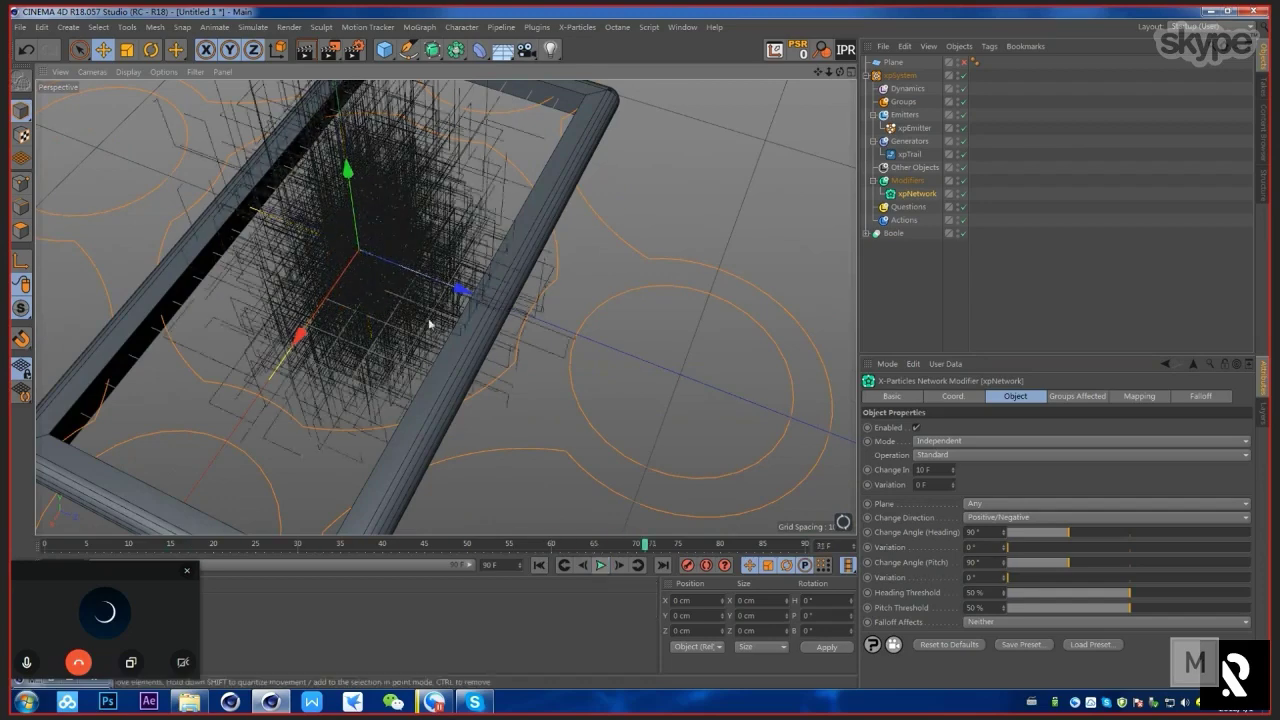
{"action": "left_click_drag", "start_coordinate": [429, 324], "coordinate": [585, 274], "text": "alt"}
{"action": "scroll", "coordinate": [474, 254], "scroll_direction": "up", "scroll_amount": 3}
{"action": "right_click_drag", "start_coordinate": [543, 427], "coordinate": [599, 411], "text": "alt"}
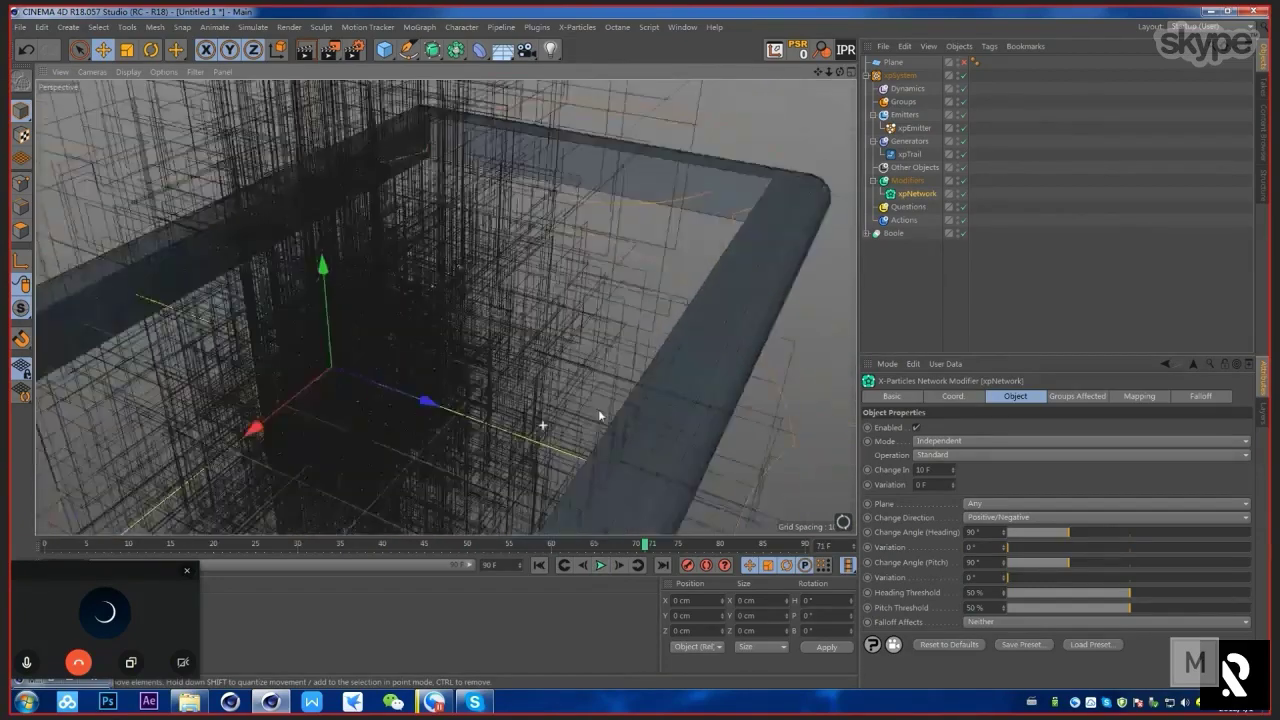
{"action": "left_click_drag", "start_coordinate": [598, 414], "coordinate": [506, 368], "text": "alt"}
{"action": "key", "text": "alt+Tab"}
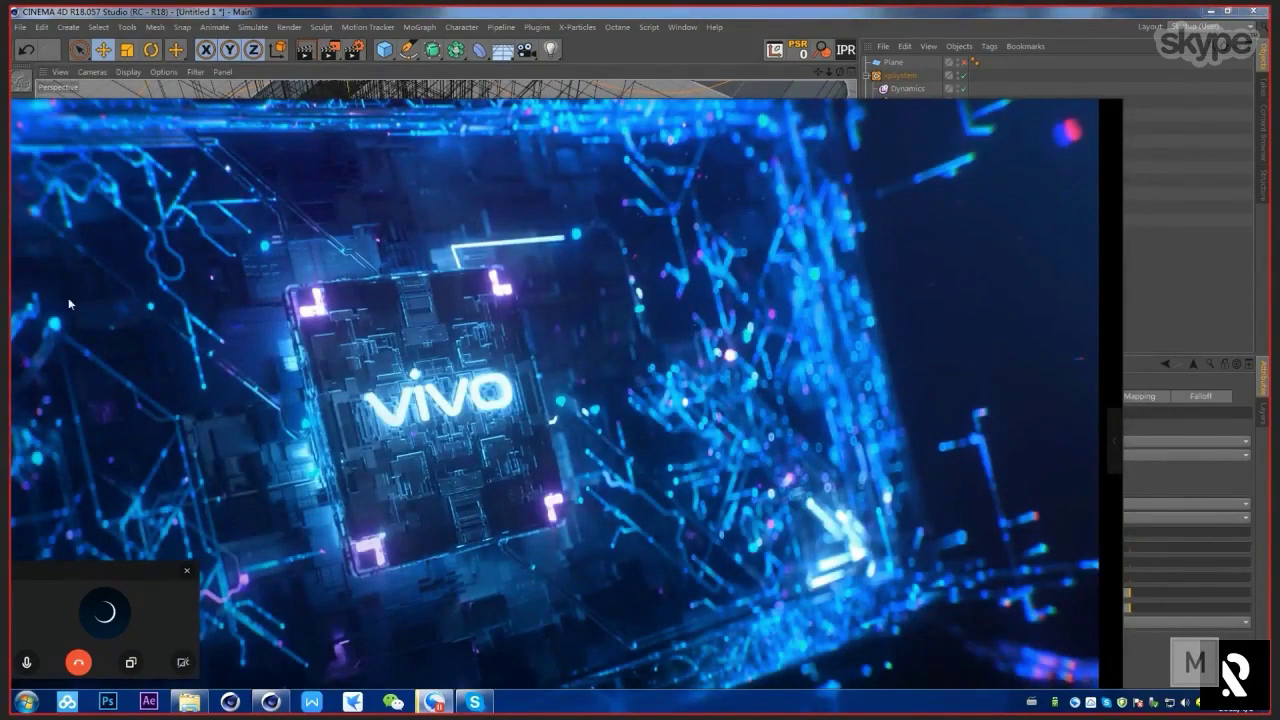
{"action": "key", "text": "alt+Tab"}
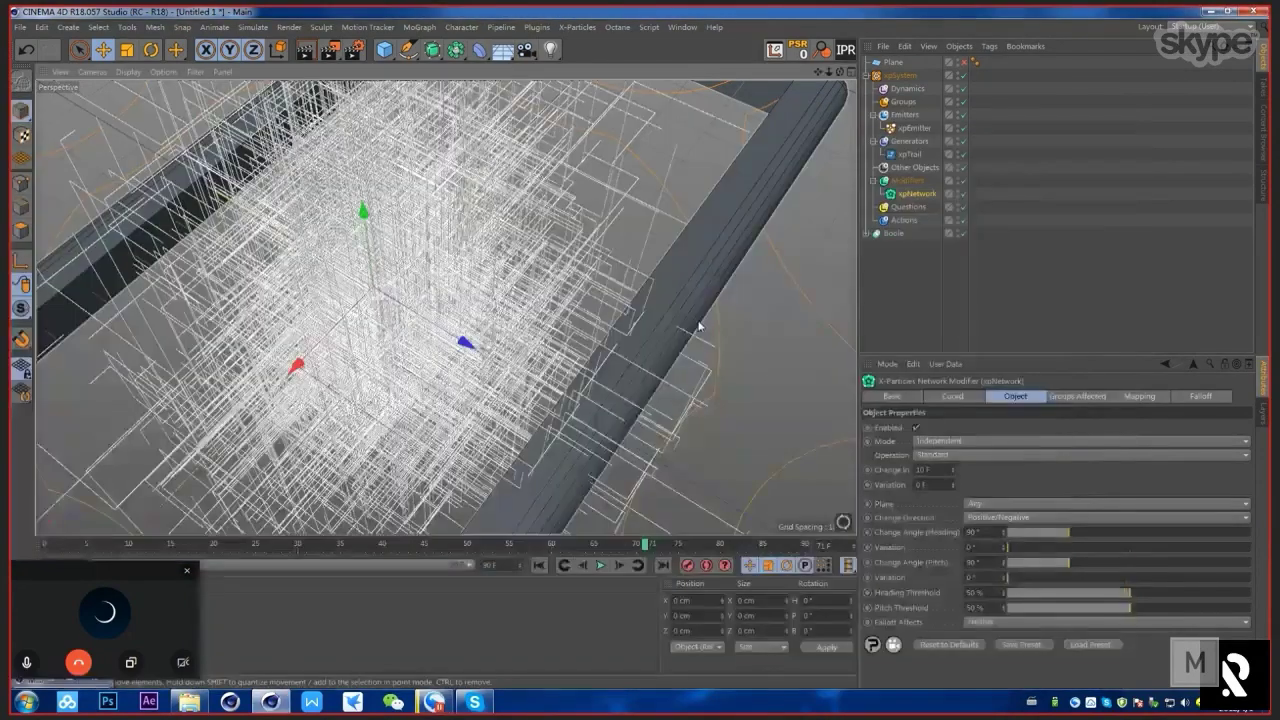
Step: Set the xpNetwork modifier's heading and pitch change angles to 45° and replay the simulation
{"action": "left_click", "coordinate": [977, 531]}
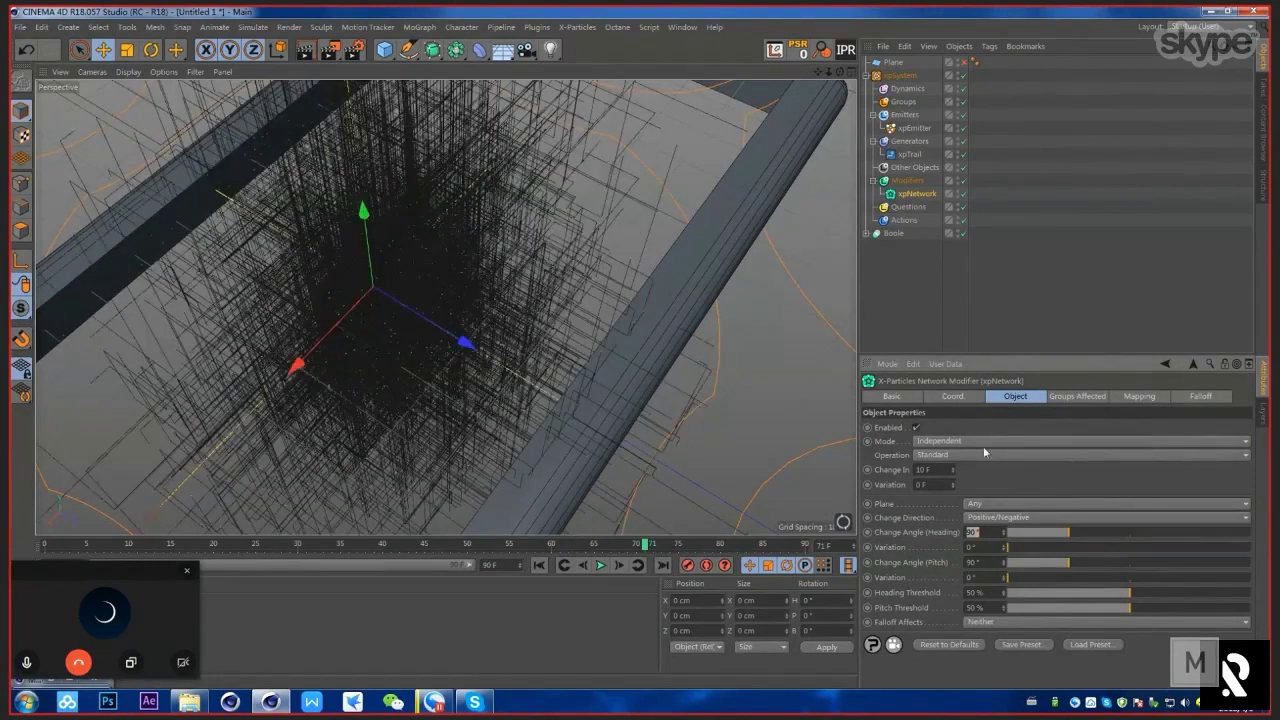
{"action": "type", "text": "45"}
{"action": "left_click", "coordinate": [972, 562]}
{"action": "left_click", "coordinate": [542, 567]}
{"action": "left_click", "coordinate": [602, 568]}
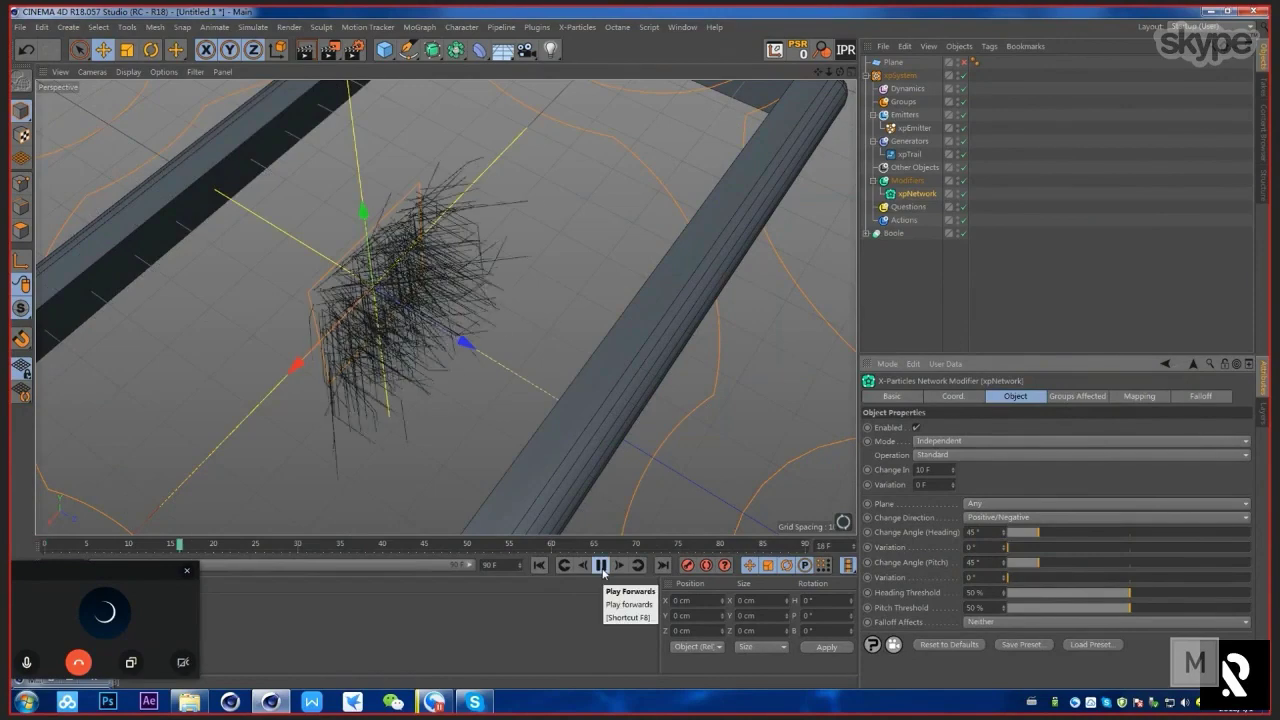
{"action": "left_click", "coordinate": [602, 568]}
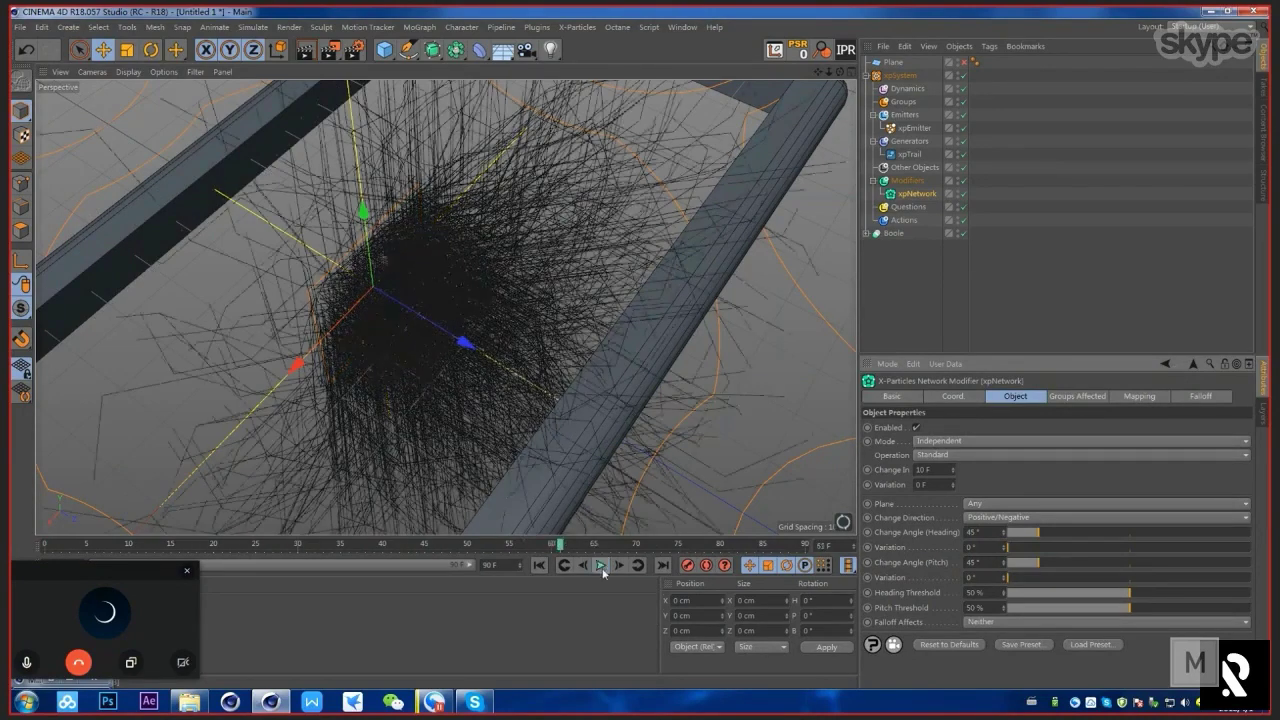
Step: Restrict the xpNetwork modifier's plane to XZ and replay the simulation from the first frame
{"action": "left_click_drag", "start_coordinate": [515, 297], "coordinate": [460, 333], "text": "alt"}
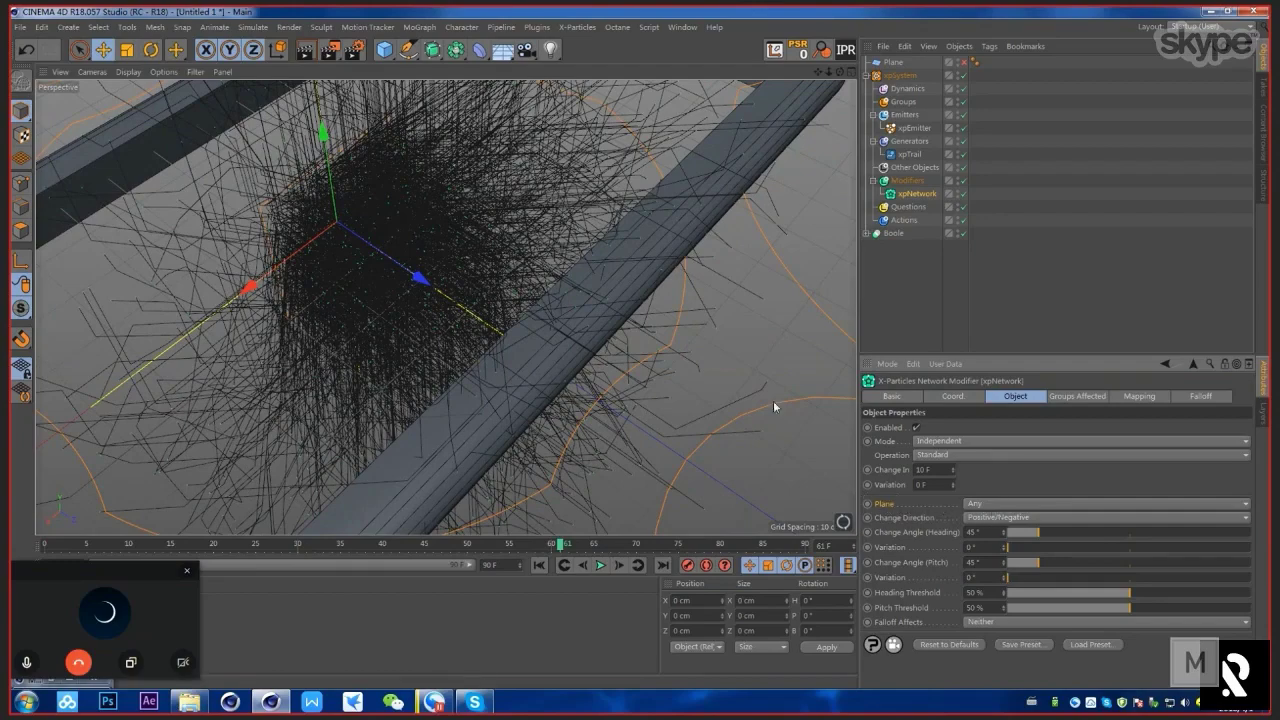
{"action": "mouse_move", "coordinate": [516, 272]}
{"action": "left_mouse_down", "text": "alt"}
{"action": "mouse_move", "coordinate": [600, 370]}
{"action": "mouse_move", "coordinate": [510, 264]}
{"action": "left_mouse_up", "text": "alt"}
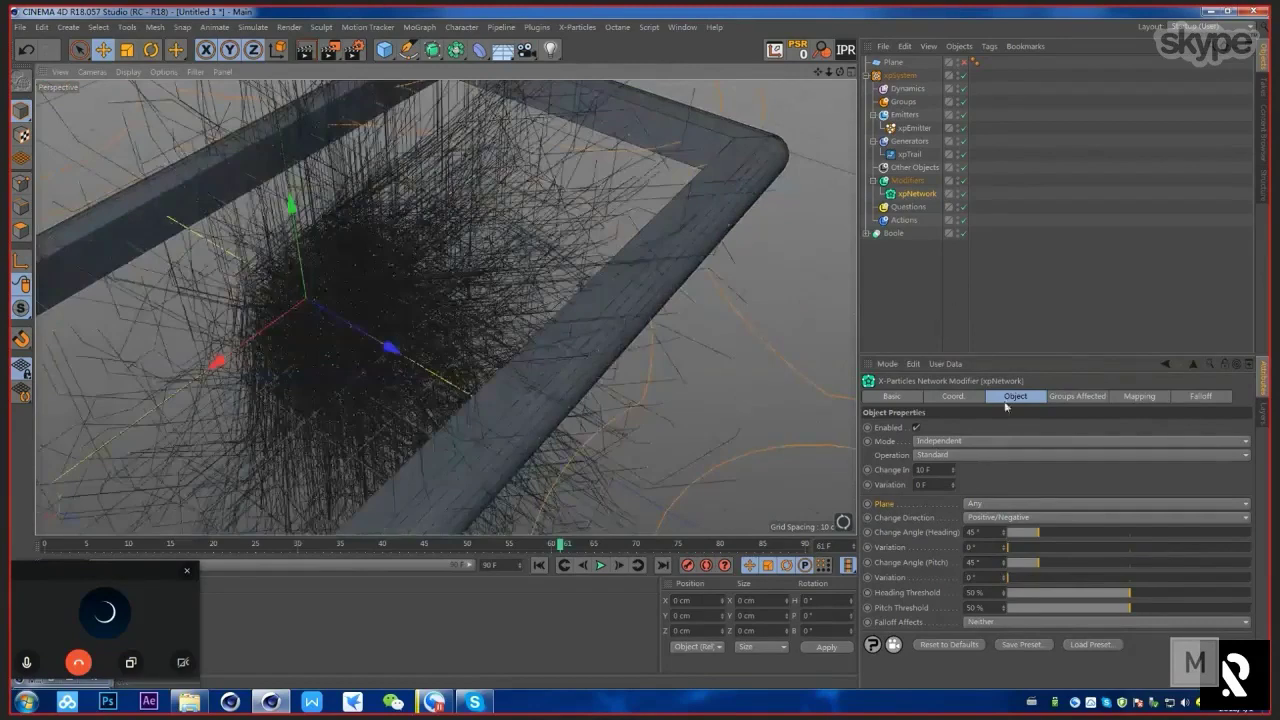
{"action": "left_click_drag", "start_coordinate": [614, 420], "coordinate": [614, 334], "text": "alt"}
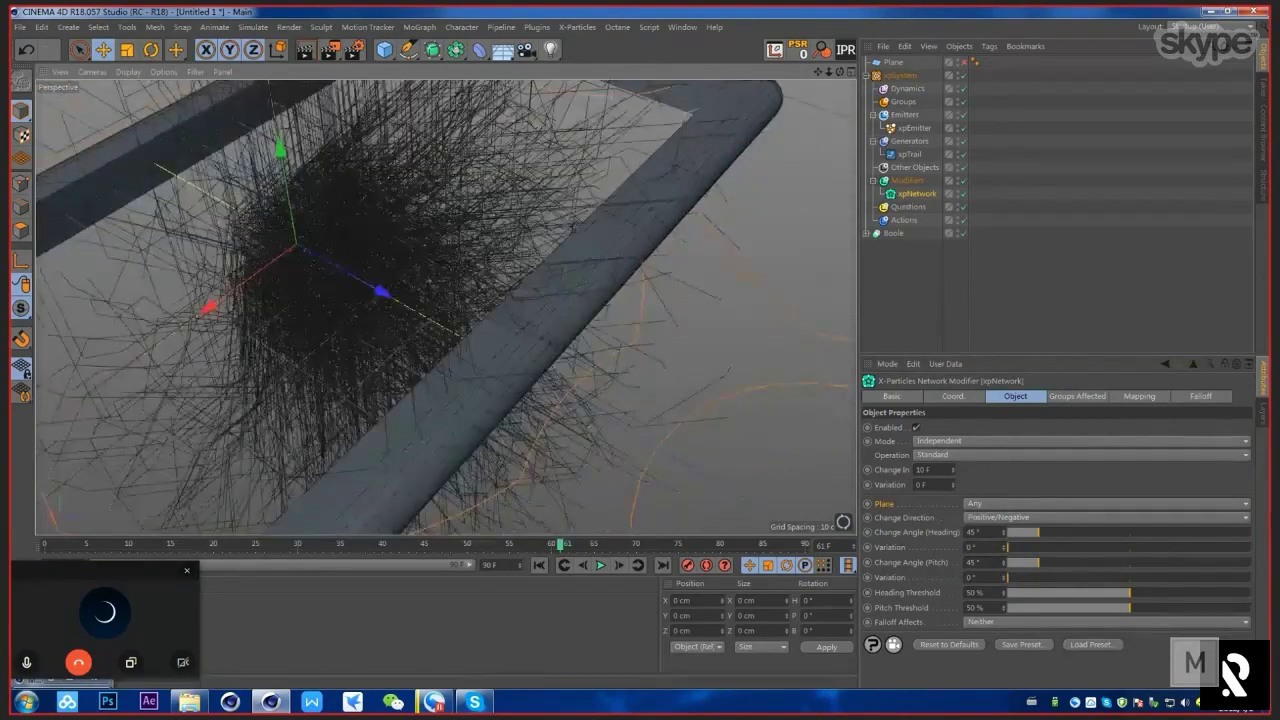
{"action": "left_click", "coordinate": [1240, 503]}
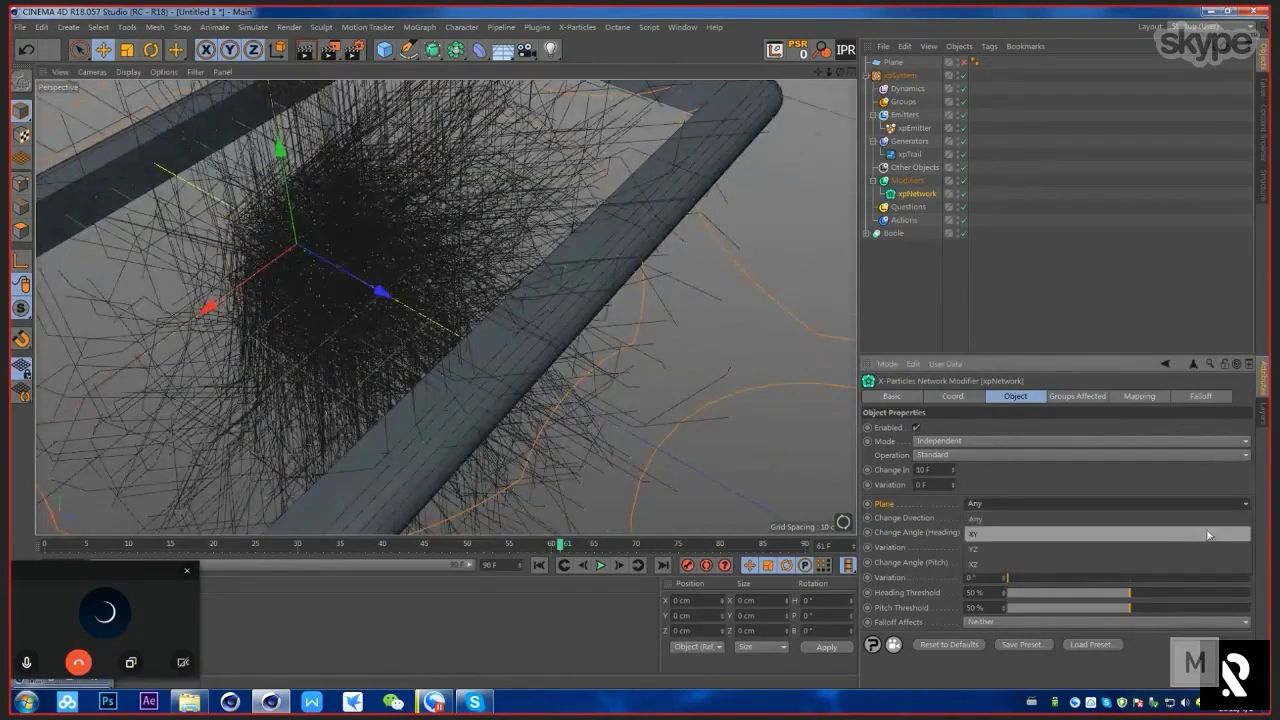
{"action": "left_click", "coordinate": [1046, 566]}
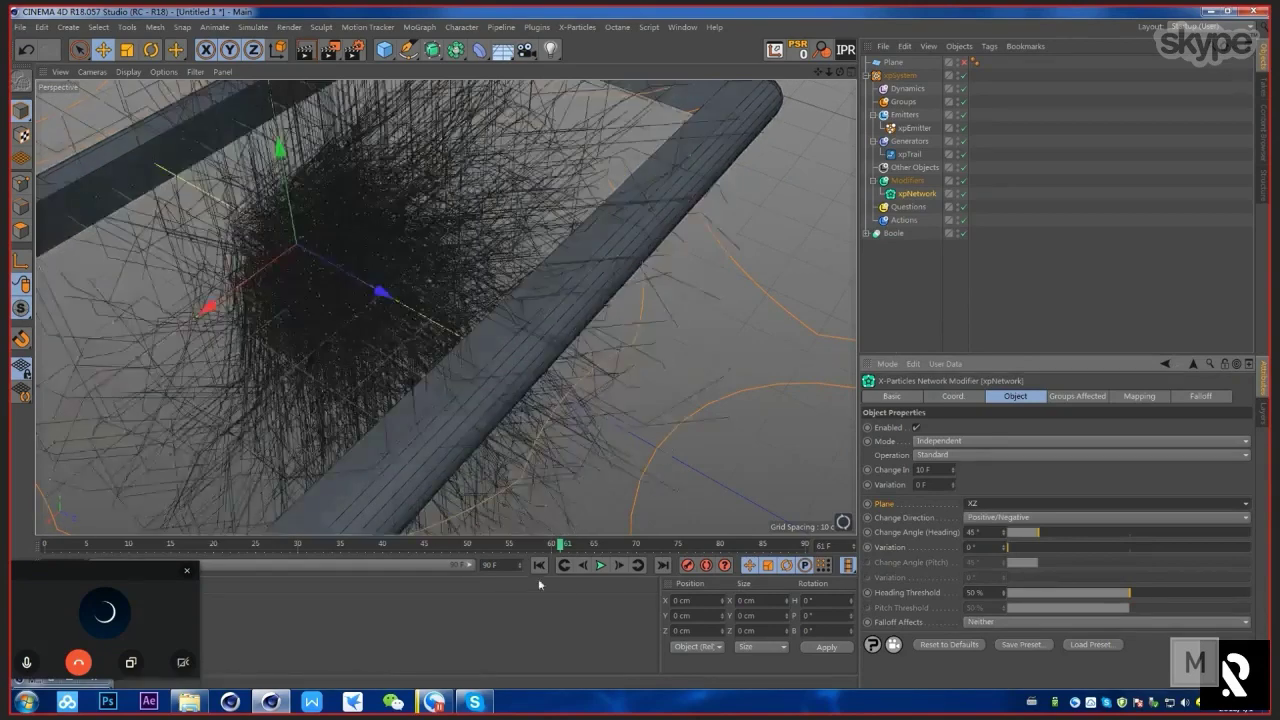
{"action": "left_click", "coordinate": [539, 565]}
{"action": "left_click", "coordinate": [600, 565]}
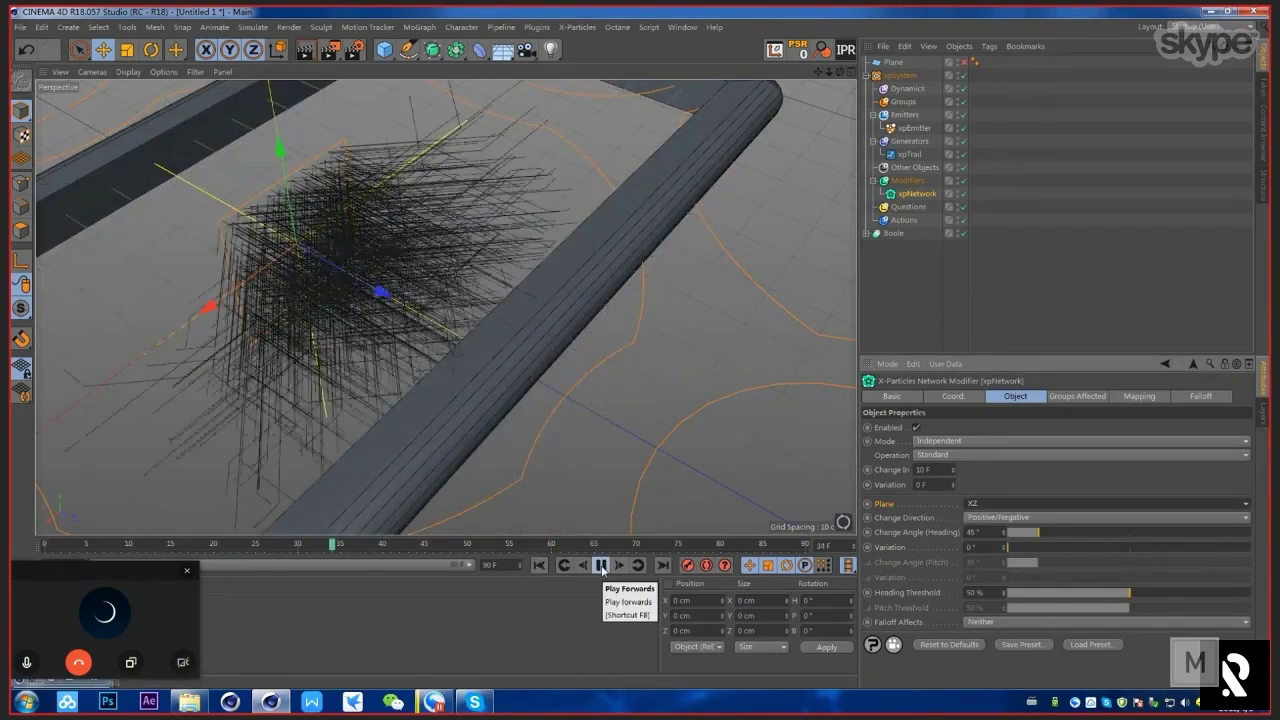
{"action": "left_click", "coordinate": [602, 568]}
Step: Set the xpEmitter's birthrate to 50
{"action": "left_click_drag", "start_coordinate": [419, 361], "coordinate": [328, 318], "text": "alt"}
{"action": "left_click", "coordinate": [916, 128]}
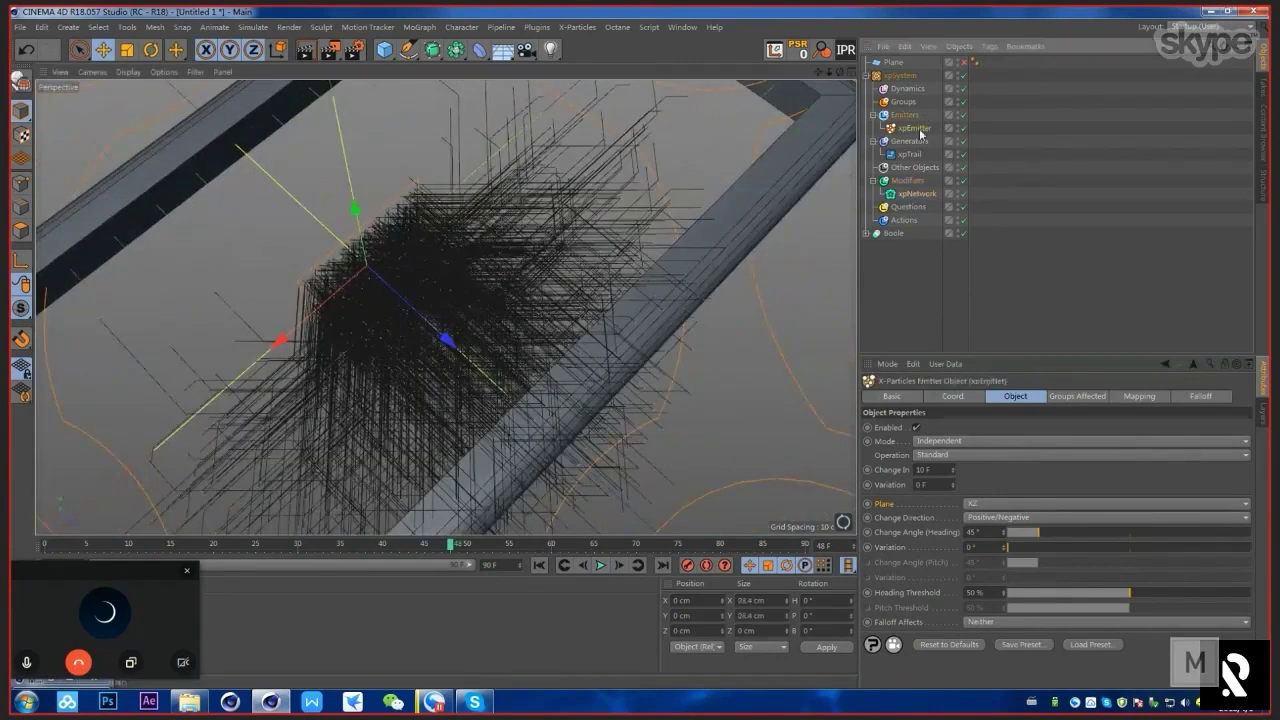
{"action": "left_click", "coordinate": [1054, 396]}
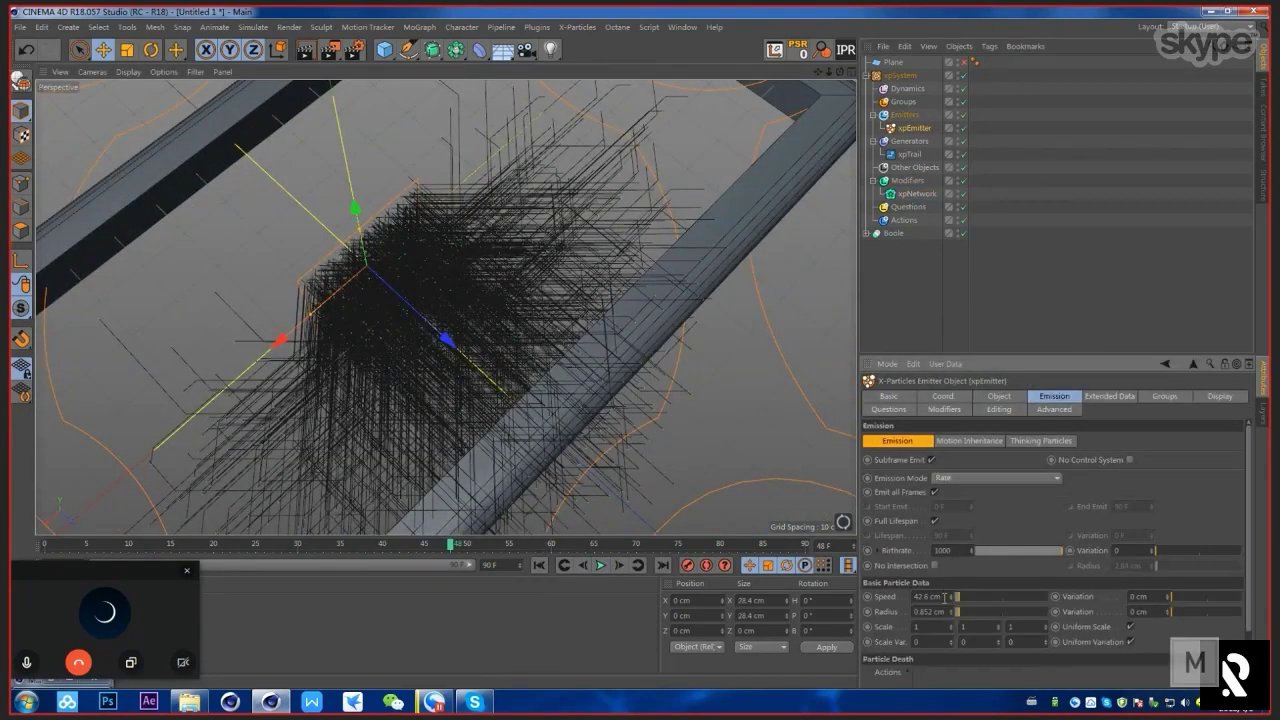
{"action": "left_click", "coordinate": [950, 550]}
{"action": "type", "text": "50"}
{"action": "key", "text": "Return"}
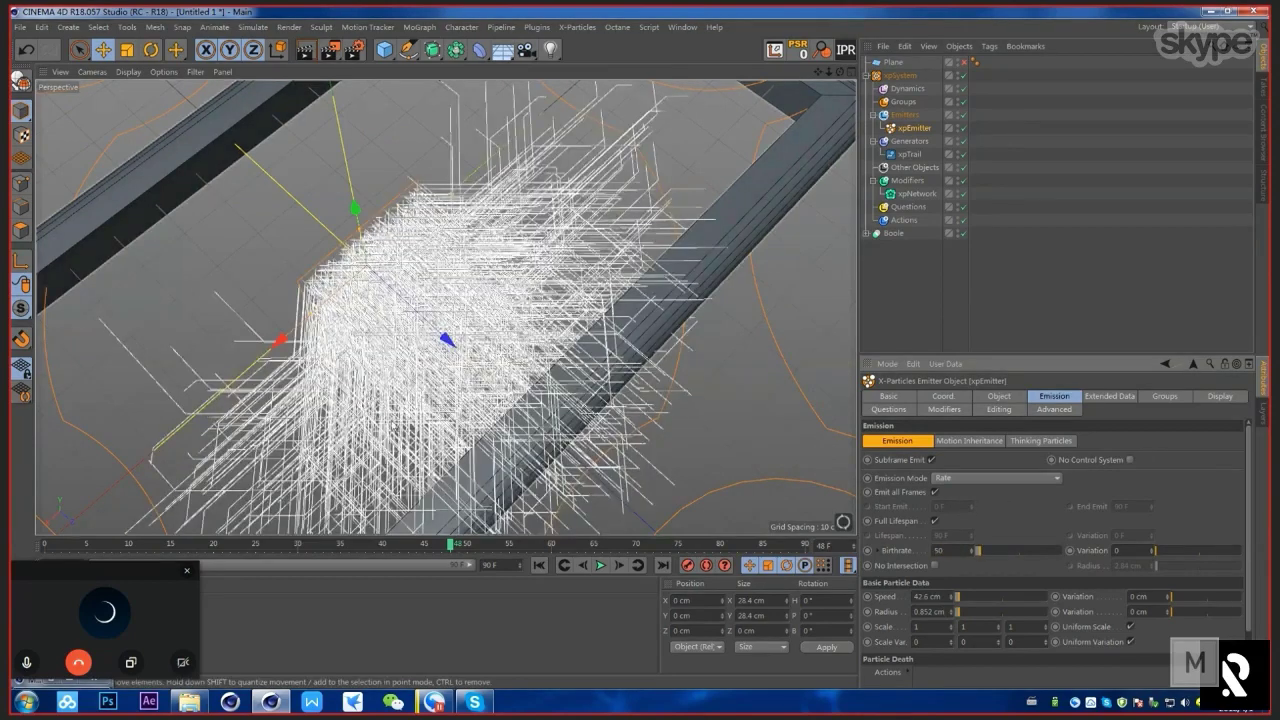
Step: Turn off Emit all Frames with emission ending at 30 F, and replay the trails for comparison with the vivo reference video
{"action": "left_click", "coordinate": [934, 492]}
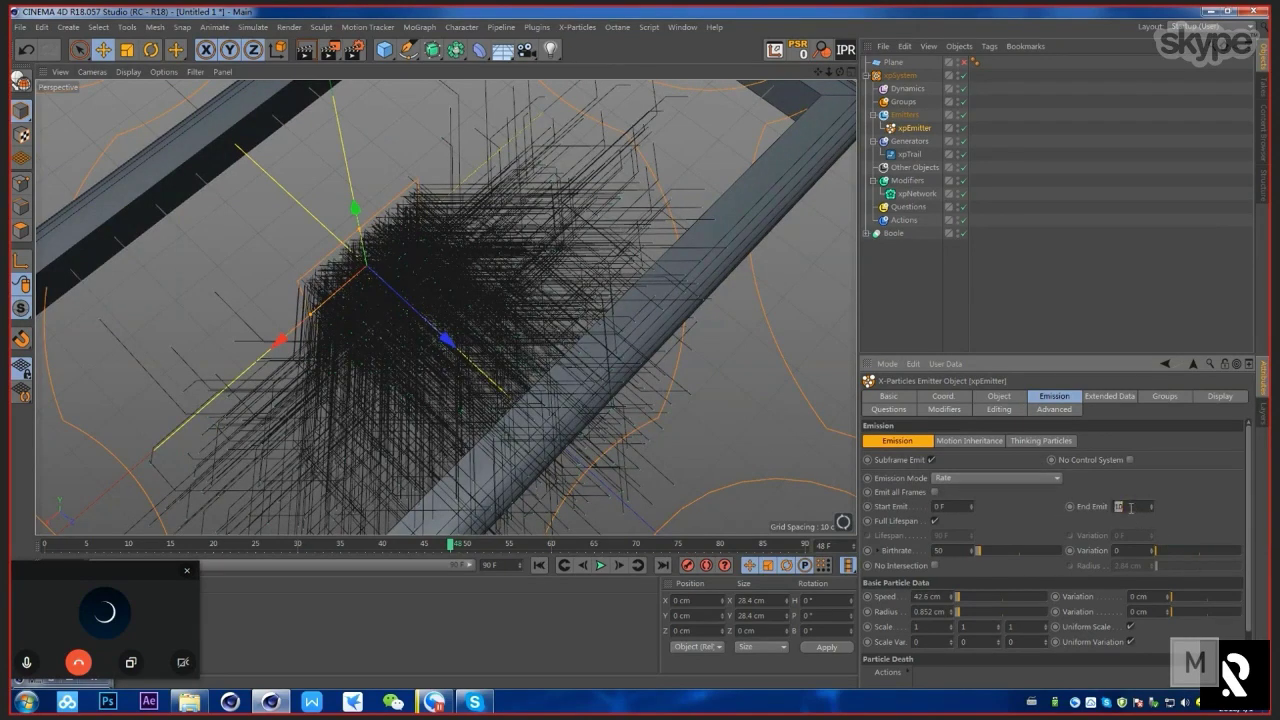
{"action": "left_click", "coordinate": [539, 565]}
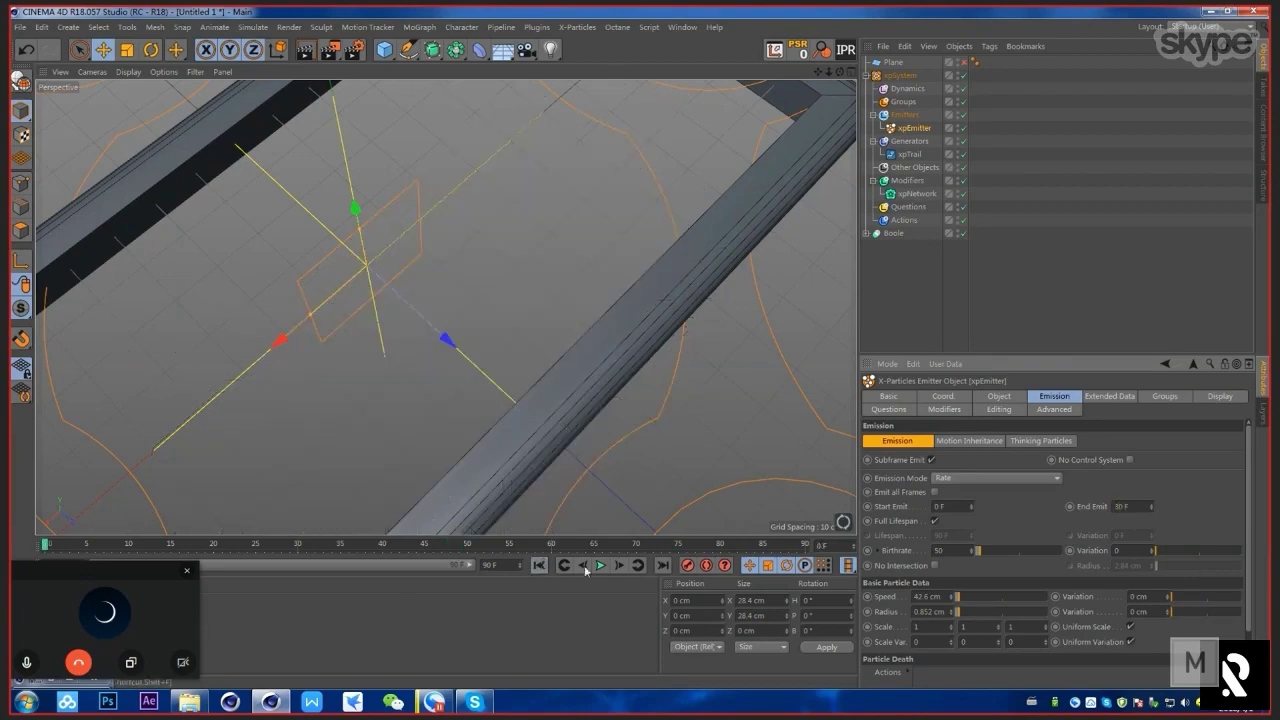
{"action": "left_click", "coordinate": [601, 565]}
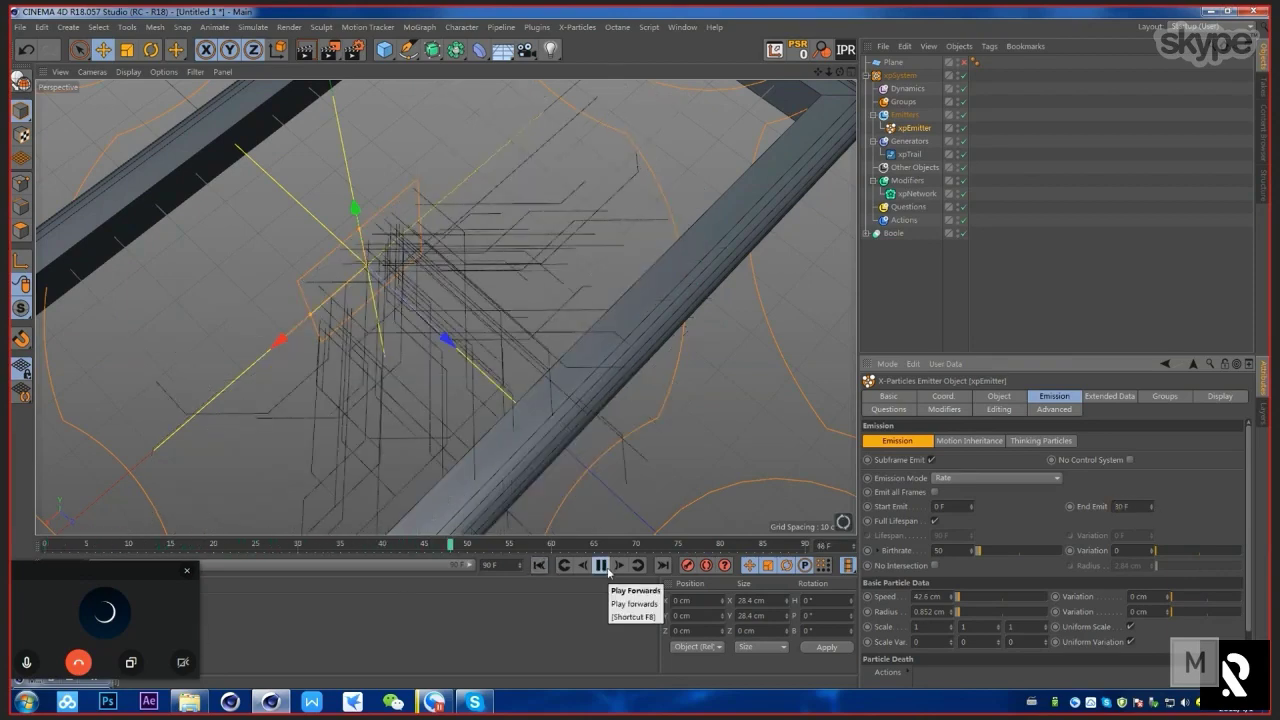
{"action": "left_click", "coordinate": [601, 565]}
{"action": "left_click_drag", "start_coordinate": [454, 302], "coordinate": [651, 351], "text": "alt"}
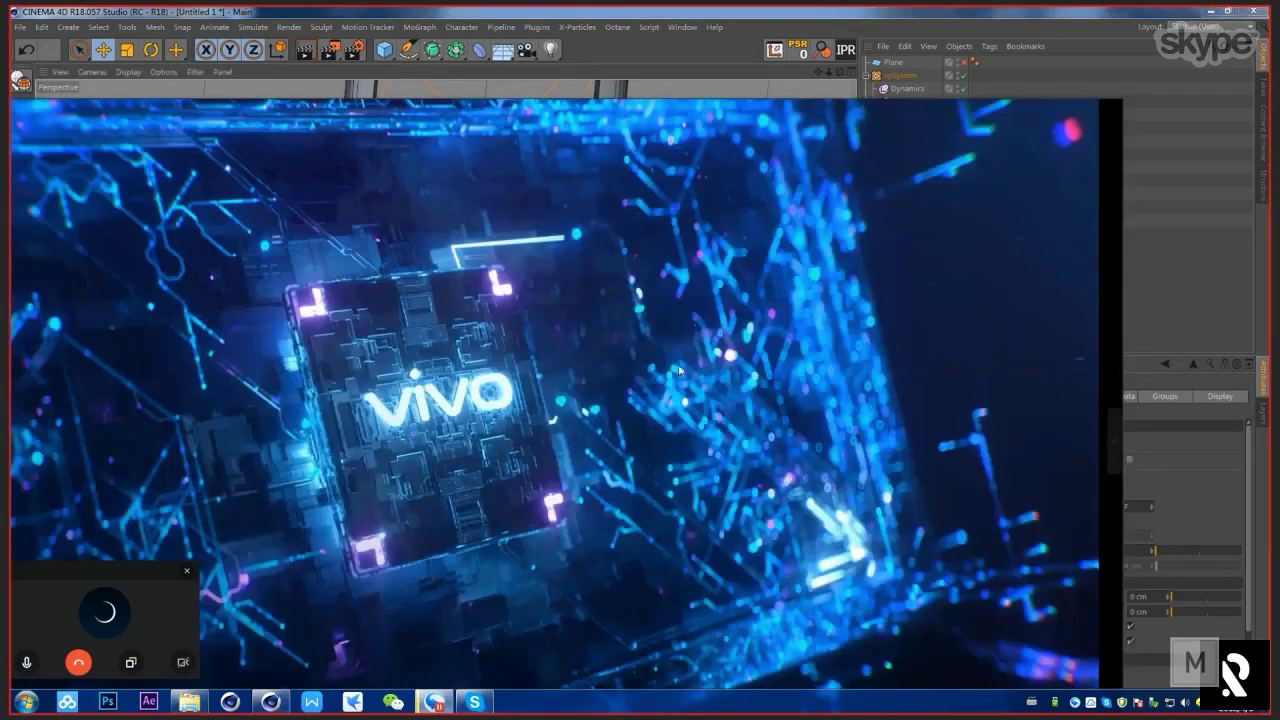
{"action": "key", "text": "alt+Tab"}
Step: Add an X-Particles xpCollider tag to the Boole frame
{"action": "left_click_drag", "start_coordinate": [597, 430], "coordinate": [527, 264], "text": "alt"}
{"action": "left_click_drag", "start_coordinate": [567, 333], "coordinate": [578, 297], "text": "alt"}
{"action": "left_click_drag", "start_coordinate": [739, 301], "coordinate": [576, 186], "text": "alt"}
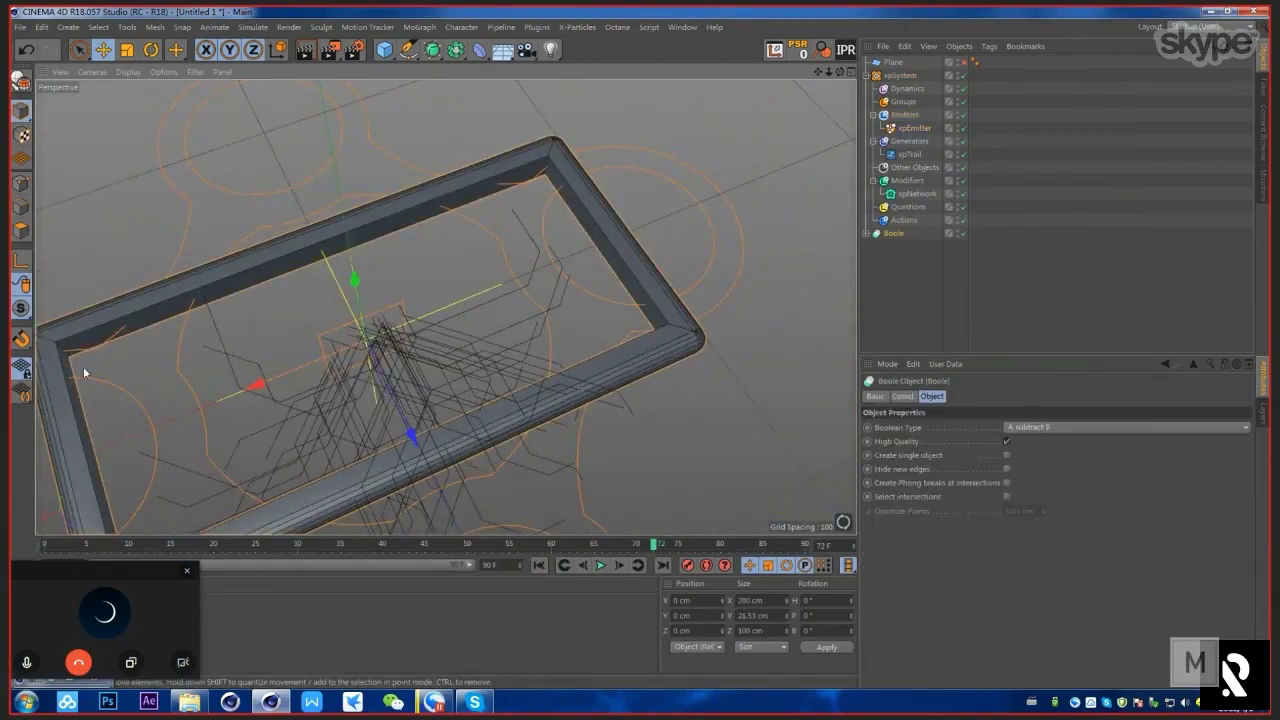
{"action": "left_click_drag", "start_coordinate": [83, 366], "coordinate": [733, 315], "text": "alt"}
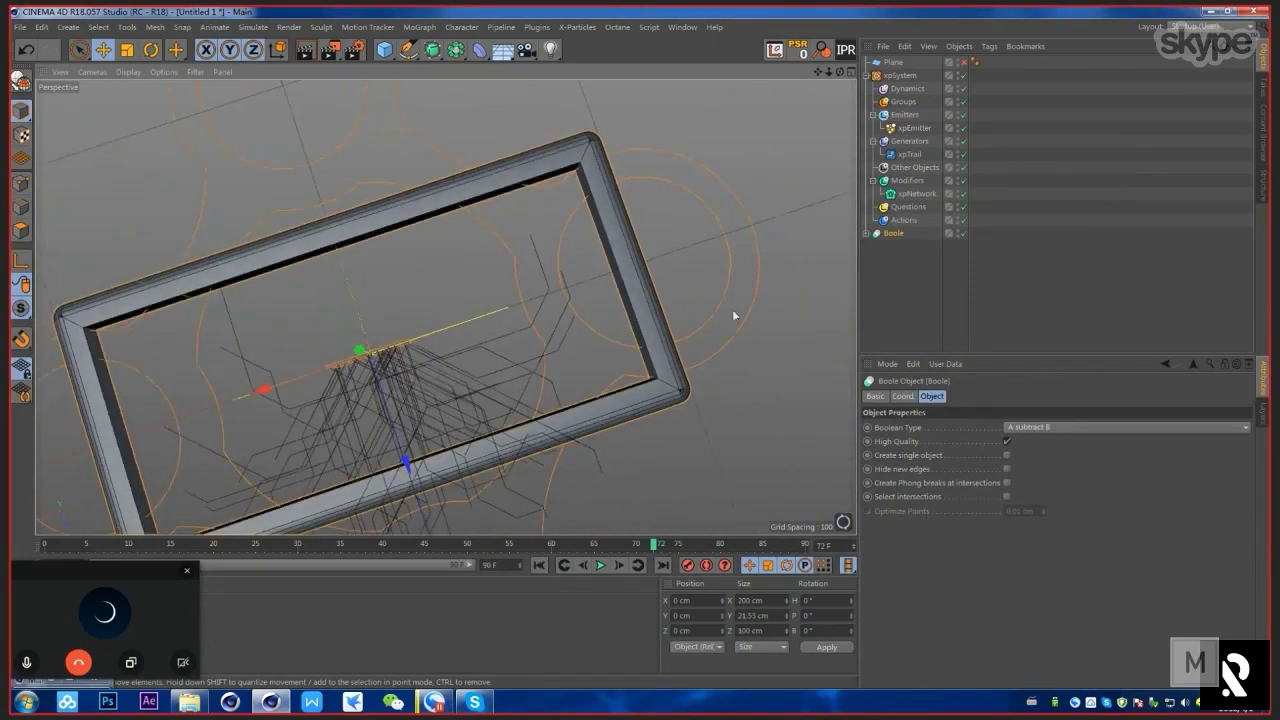
{"action": "left_click", "coordinate": [867, 234]}
{"action": "right_click", "coordinate": [901, 237]}
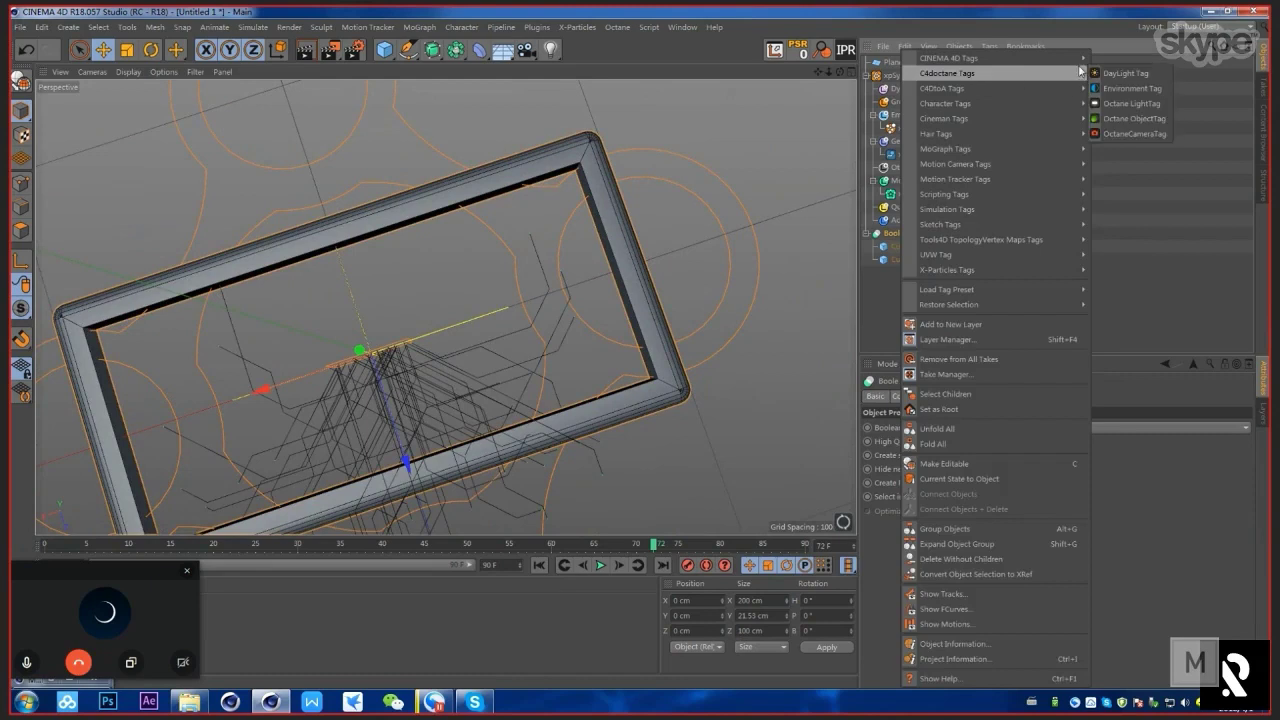
{"action": "mouse_move", "coordinate": [960, 274]}
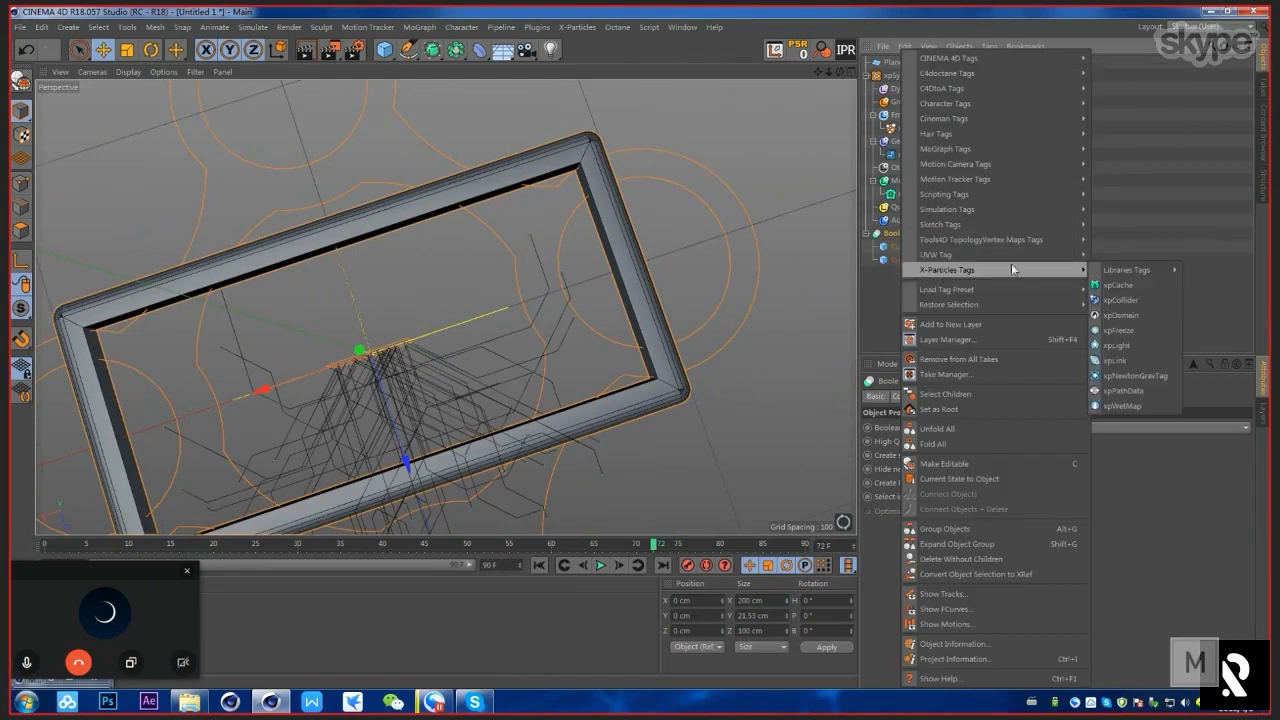
{"action": "left_click", "coordinate": [1118, 301]}
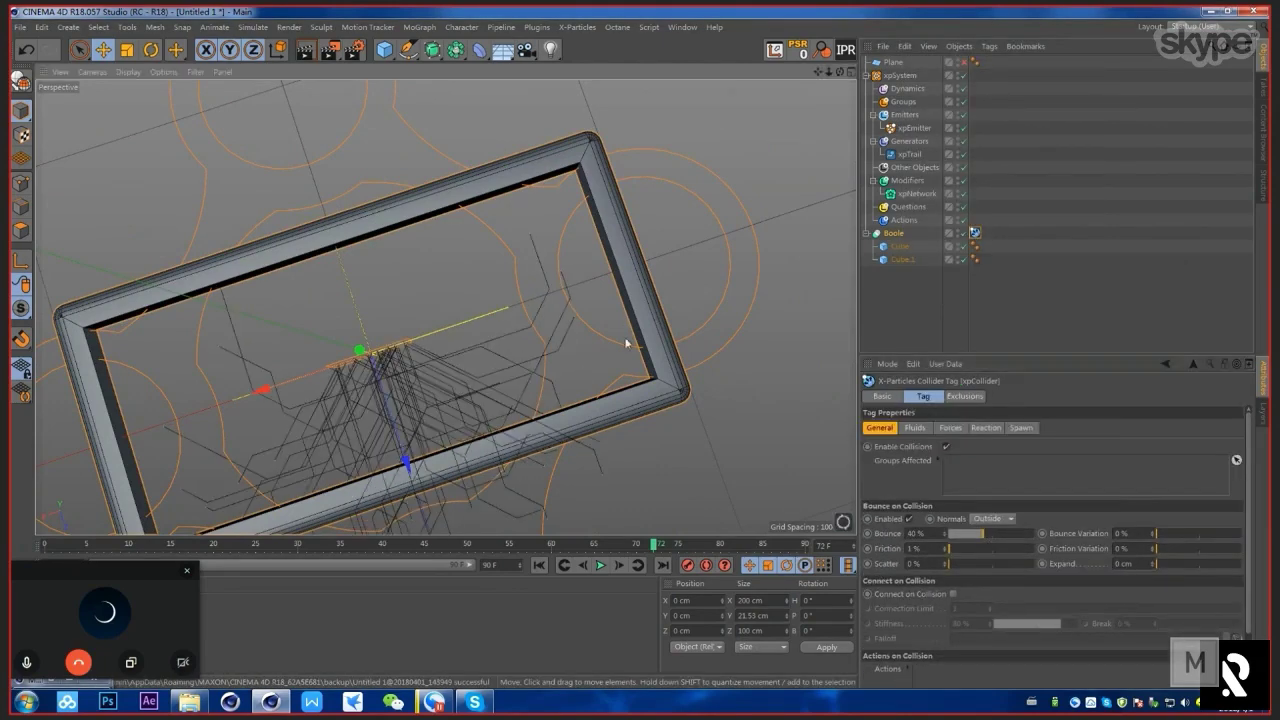
Step: Set the frame collider's Bounce to 0% and Friction to 100%
{"action": "left_click_drag", "start_coordinate": [626, 343], "coordinate": [705, 290], "text": "alt"}
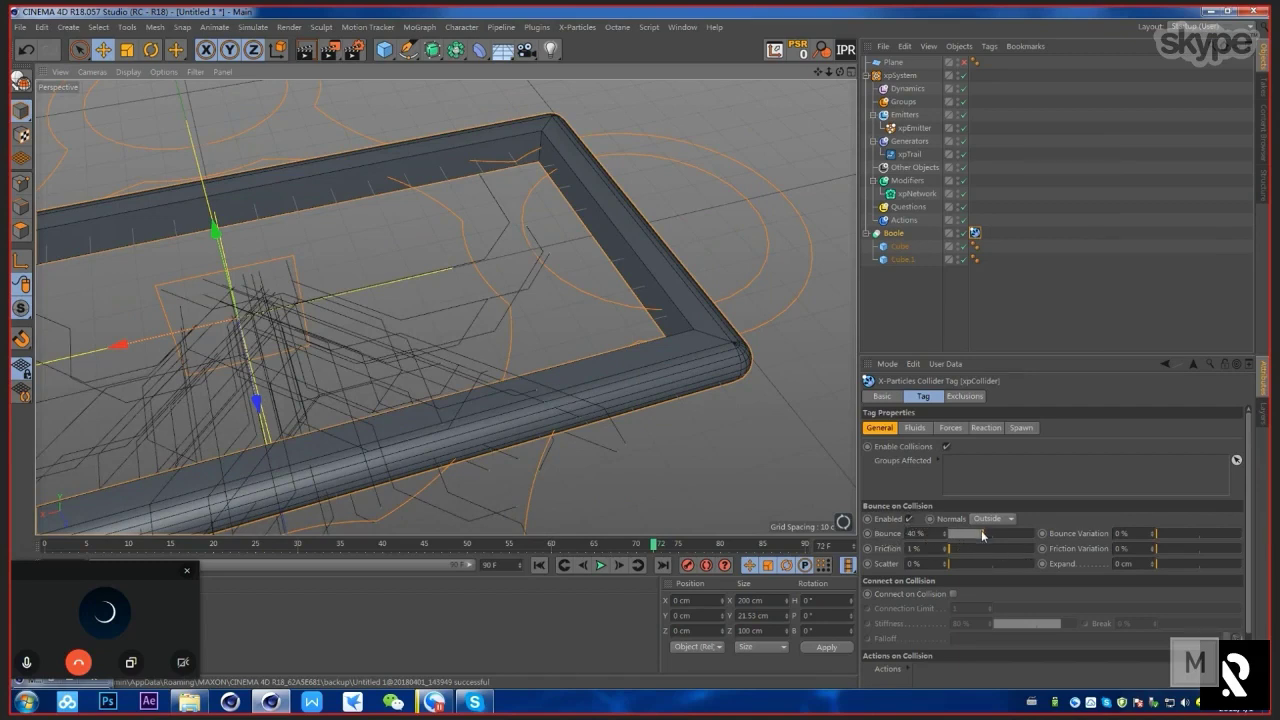
{"action": "left_click_drag", "start_coordinate": [981, 530], "coordinate": [908, 534]}
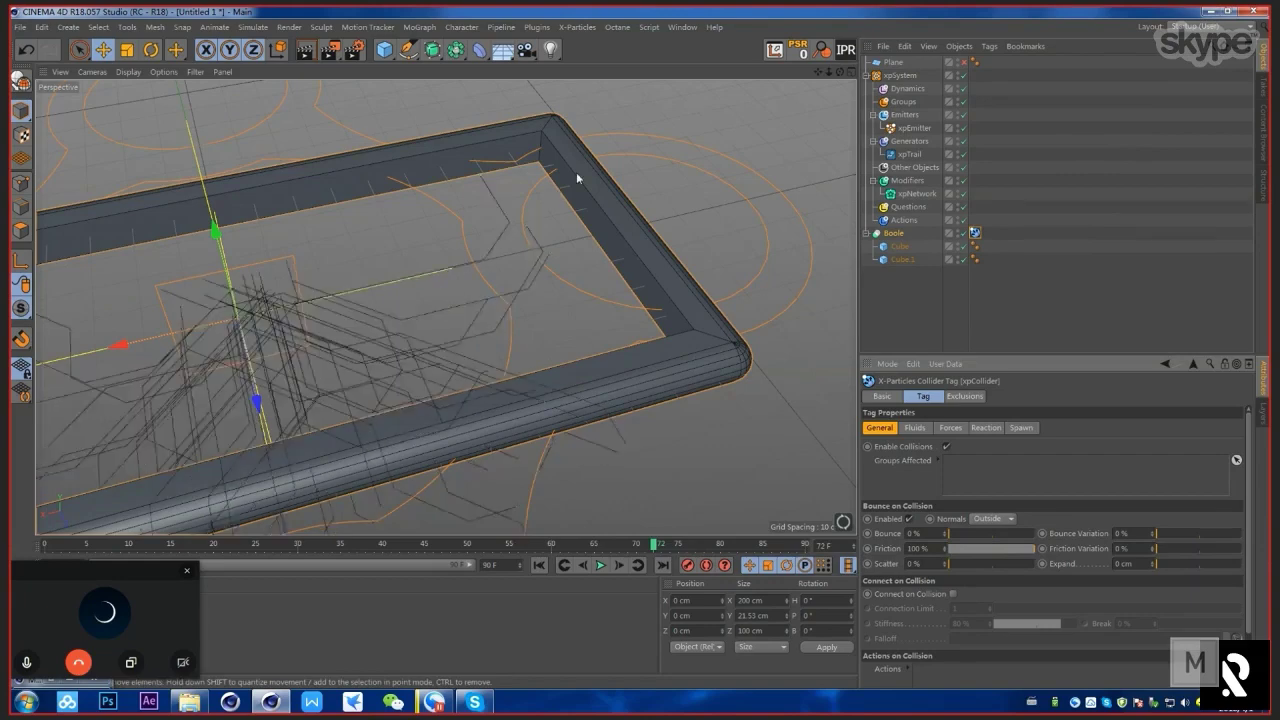
{"action": "left_click_drag", "start_coordinate": [577, 177], "coordinate": [839, 183], "text": "alt"}
Step: Move the xpEmitter from the frame's centre along its X axis to the frame's short side
{"action": "left_click", "coordinate": [909, 154]}
{"action": "left_click_drag", "start_coordinate": [620, 170], "coordinate": [500, 265], "text": "alt"}
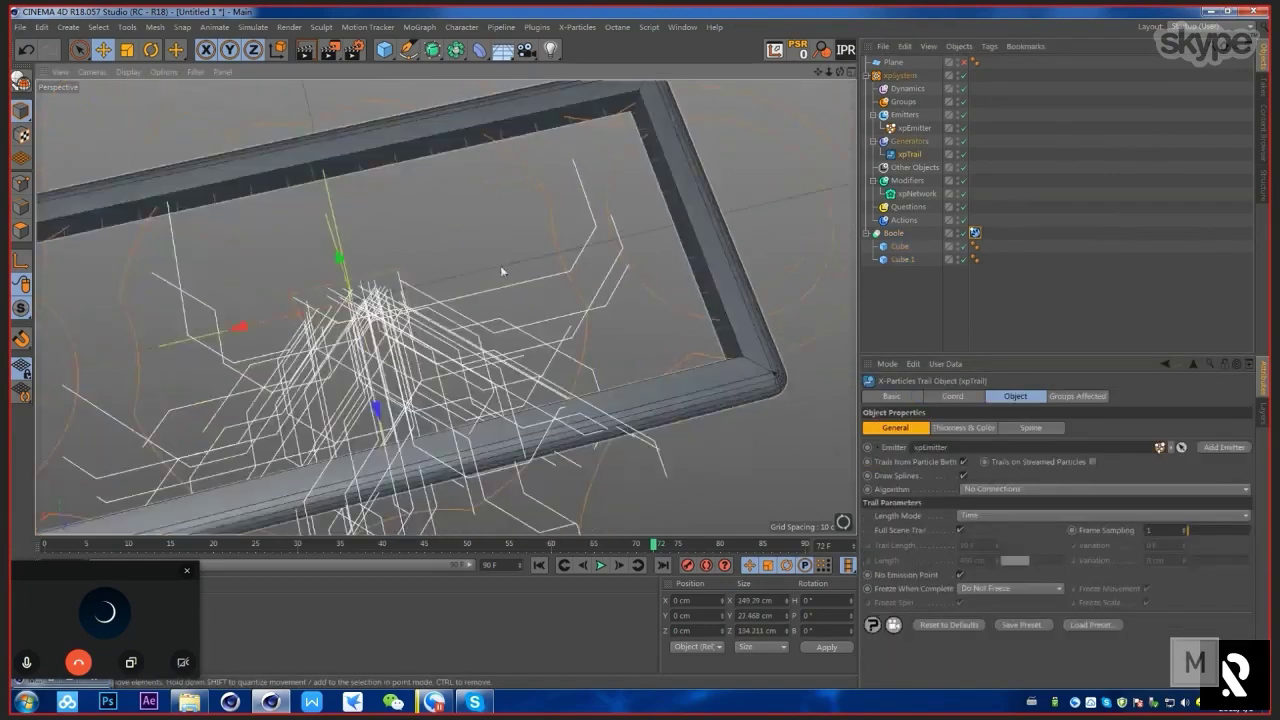
{"action": "left_click", "coordinate": [912, 128]}
{"action": "key", "text": "e"}
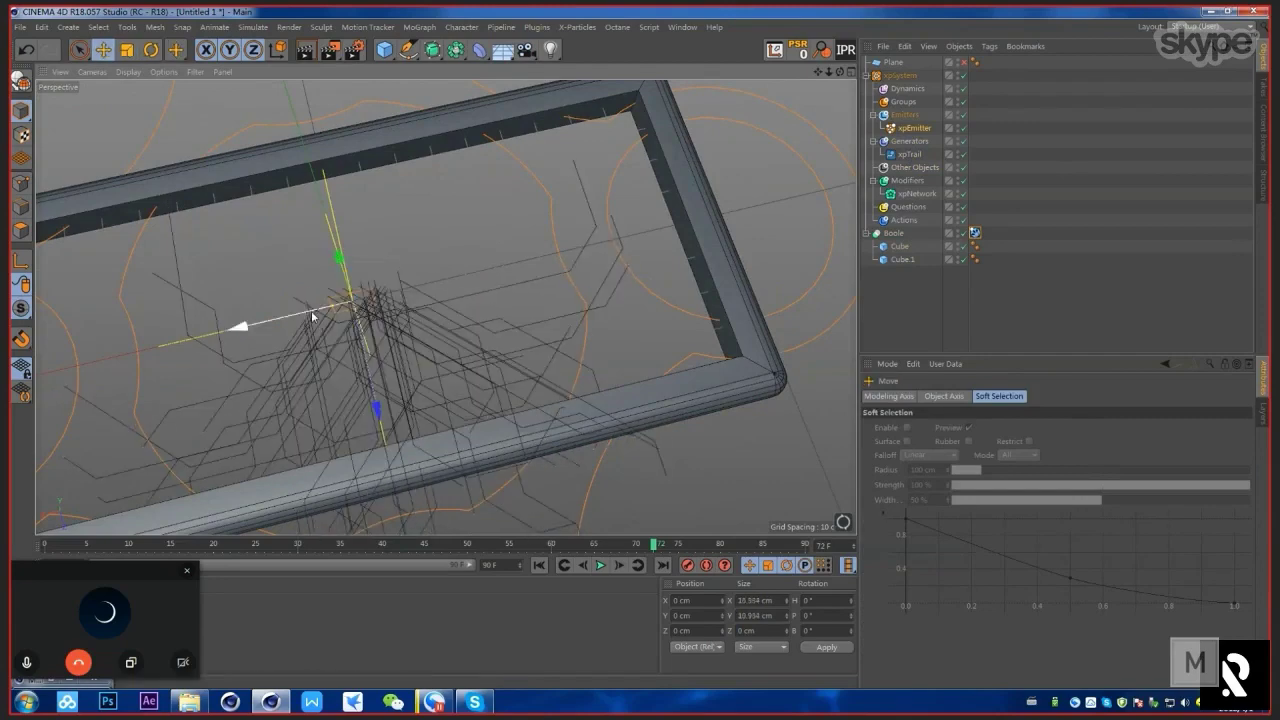
{"action": "left_click_drag", "start_coordinate": [240, 326], "coordinate": [642, 300]}
{"action": "left_click", "coordinate": [686, 276]}
Step: Add a Display tag to the Boole frame and set its Shading Mode to Lines
{"action": "right_click", "coordinate": [897, 234]}
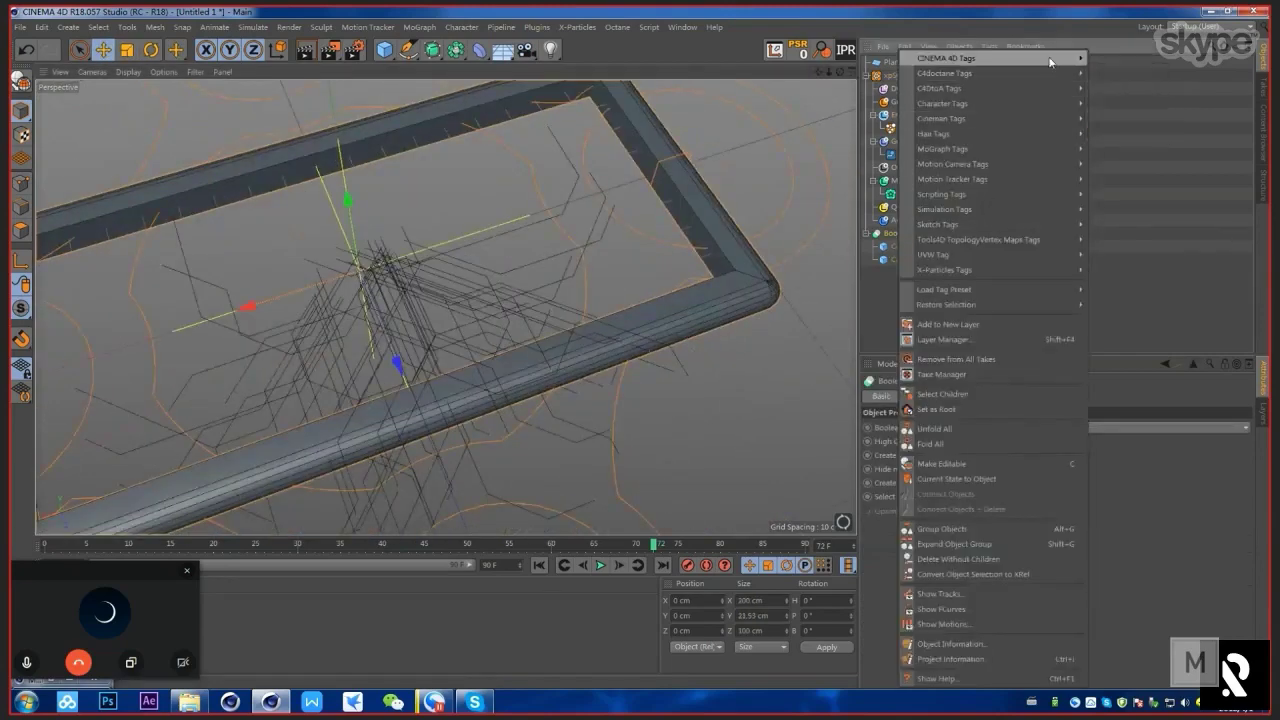
{"action": "mouse_move", "coordinate": [1050, 60]}
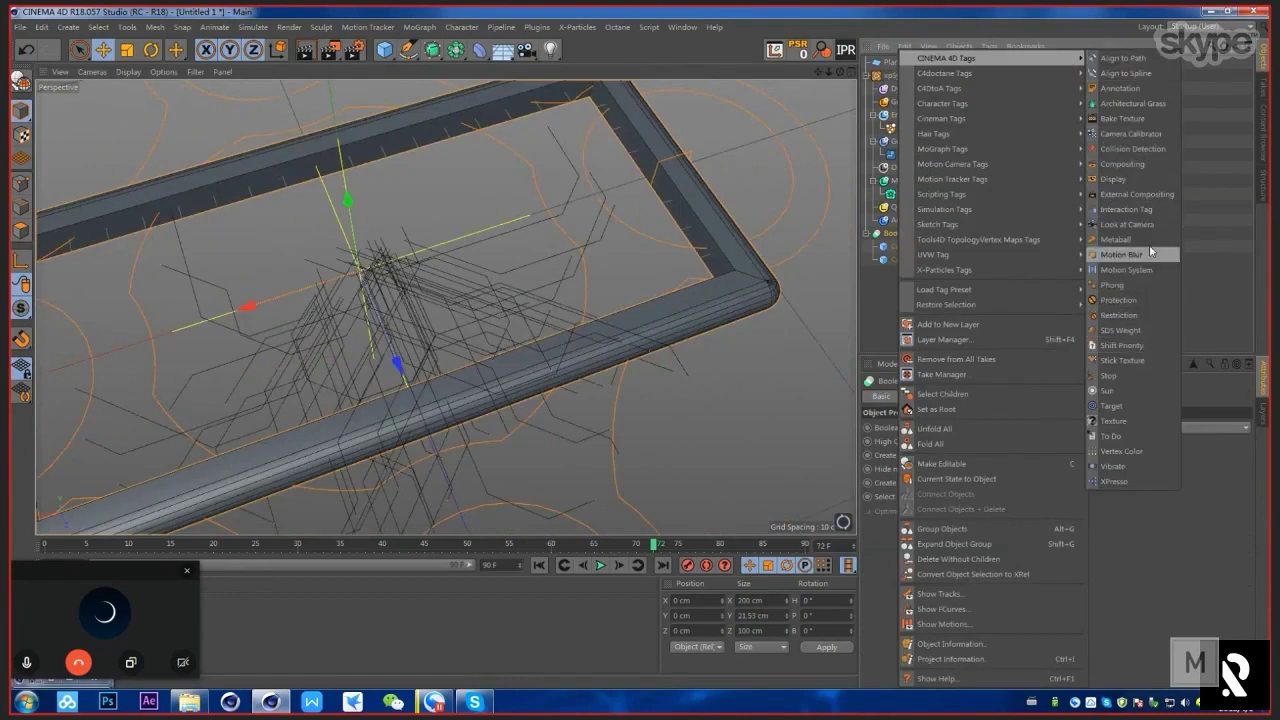
{"action": "left_click", "coordinate": [1113, 179]}
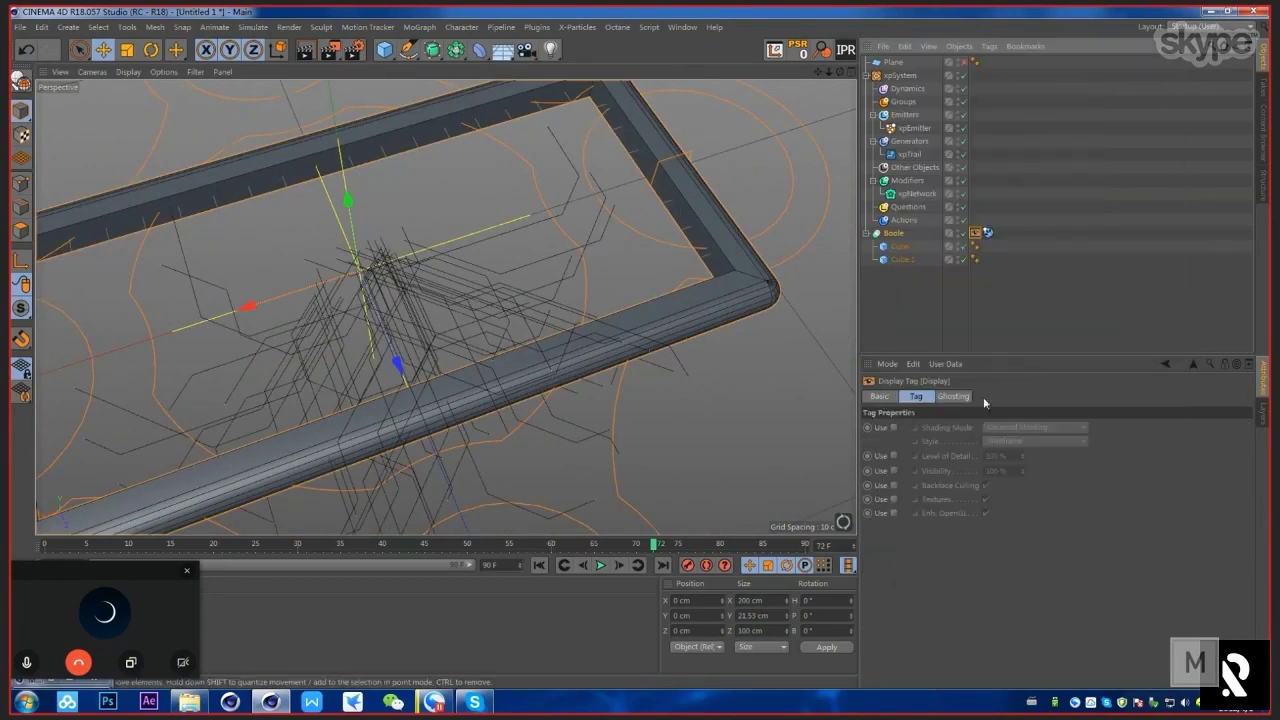
{"action": "left_click", "coordinate": [894, 427]}
{"action": "left_click", "coordinate": [1035, 427]}
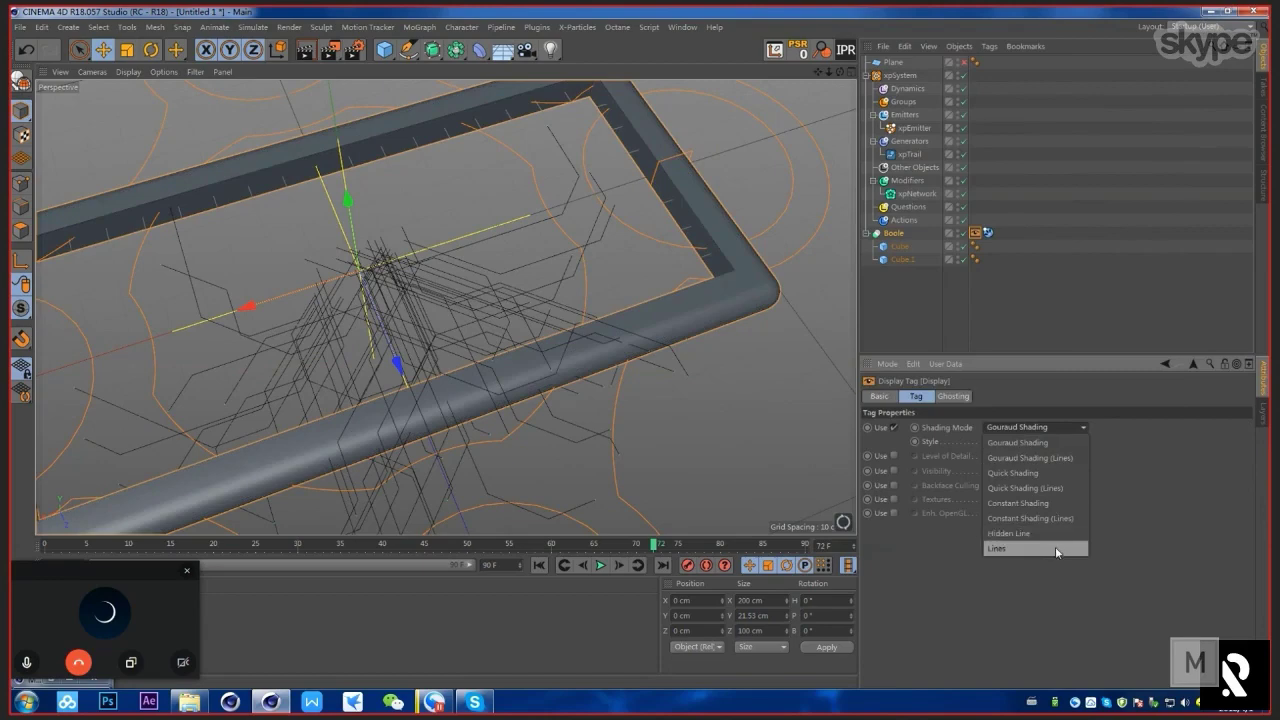
{"action": "left_click", "coordinate": [1017, 547]}
{"action": "mouse_move", "coordinate": [740, 290]}
{"action": "left_mouse_down", "text": "alt"}
{"action": "mouse_move", "coordinate": [692, 240]}
{"action": "mouse_move", "coordinate": [691, 271]}
{"action": "left_mouse_up", "text": "alt"}
Step: Move the xpEmitter into the frame's corner, at about X -94.65 cm and Z -44.64 cm, with its Y position set to 0
{"action": "left_click", "coordinate": [971, 304]}
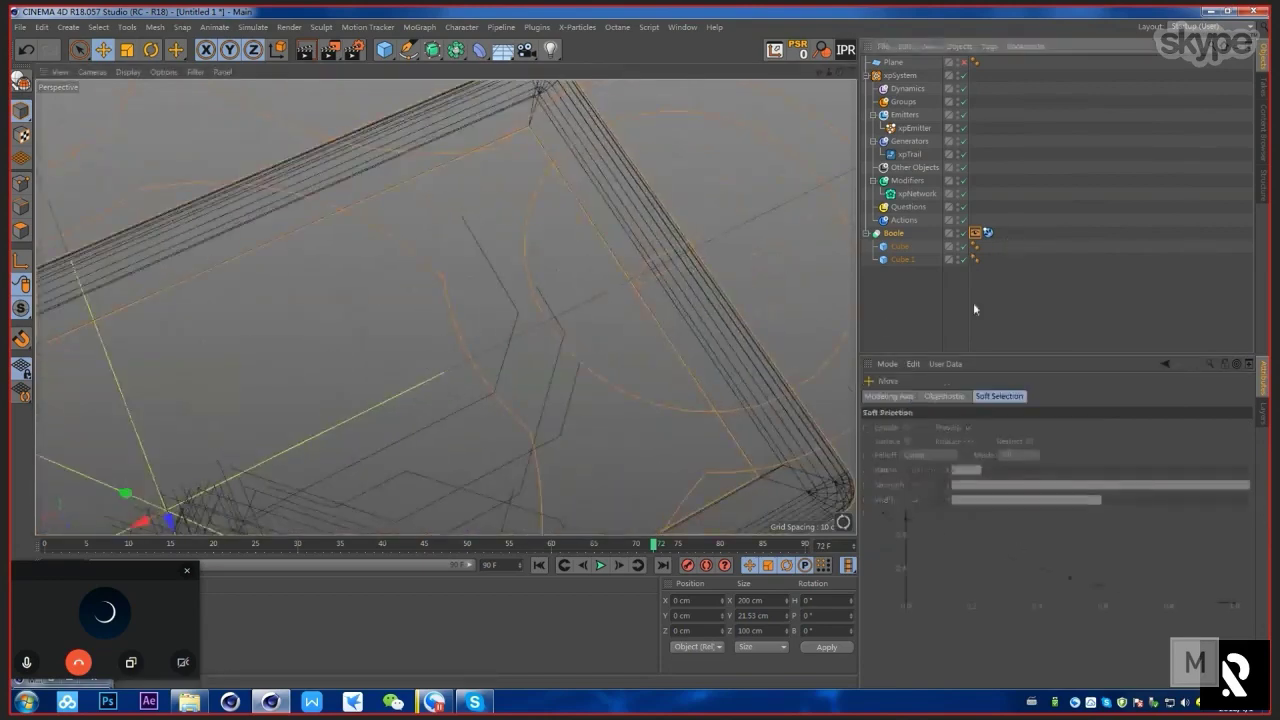
{"action": "left_click", "coordinate": [888, 62]}
{"action": "left_click", "coordinate": [913, 155]}
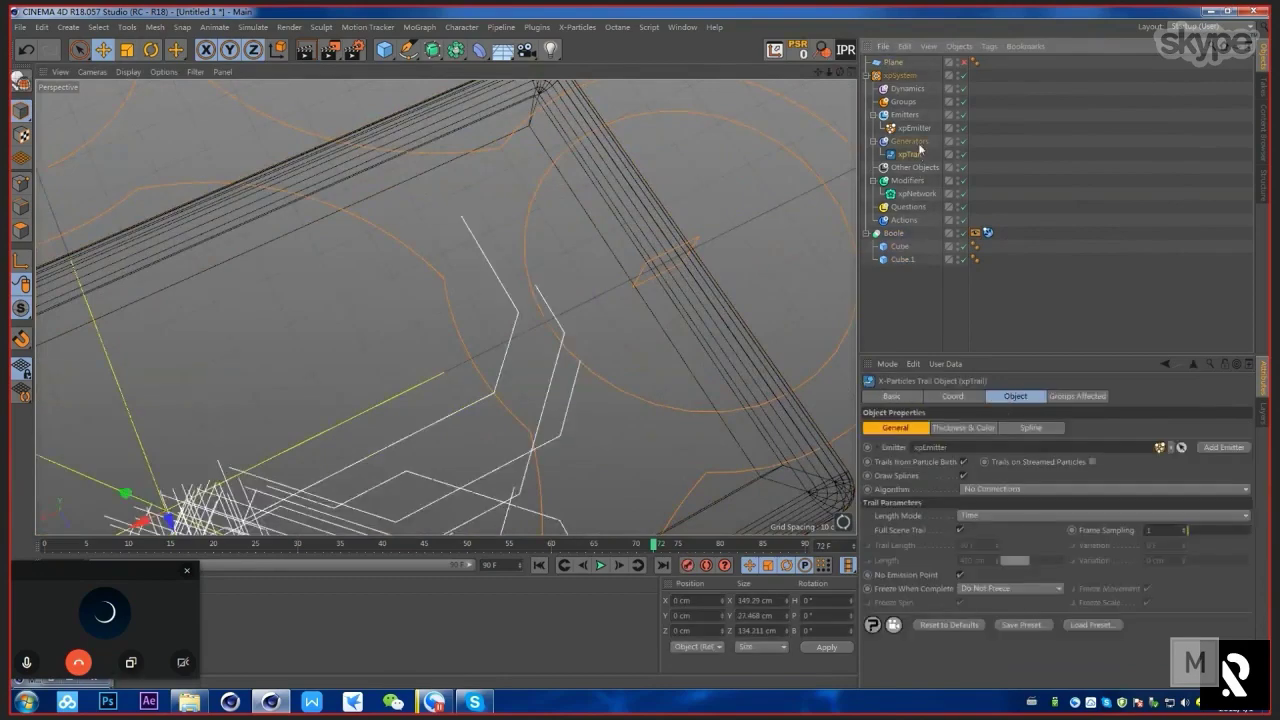
{"action": "left_click", "coordinate": [914, 129]}
{"action": "left_click_drag", "start_coordinate": [693, 300], "coordinate": [560, 126]}
{"action": "middle_click_drag", "start_coordinate": [565, 200], "coordinate": [591, 286], "text": "alt"}
{"action": "left_click_drag", "start_coordinate": [591, 286], "coordinate": [588, 228], "text": "alt"}
{"action": "key", "text": "t"}
{"action": "key", "text": "e"}
{"action": "double_click", "coordinate": [687, 616]}
{"action": "type", "text": "0"}
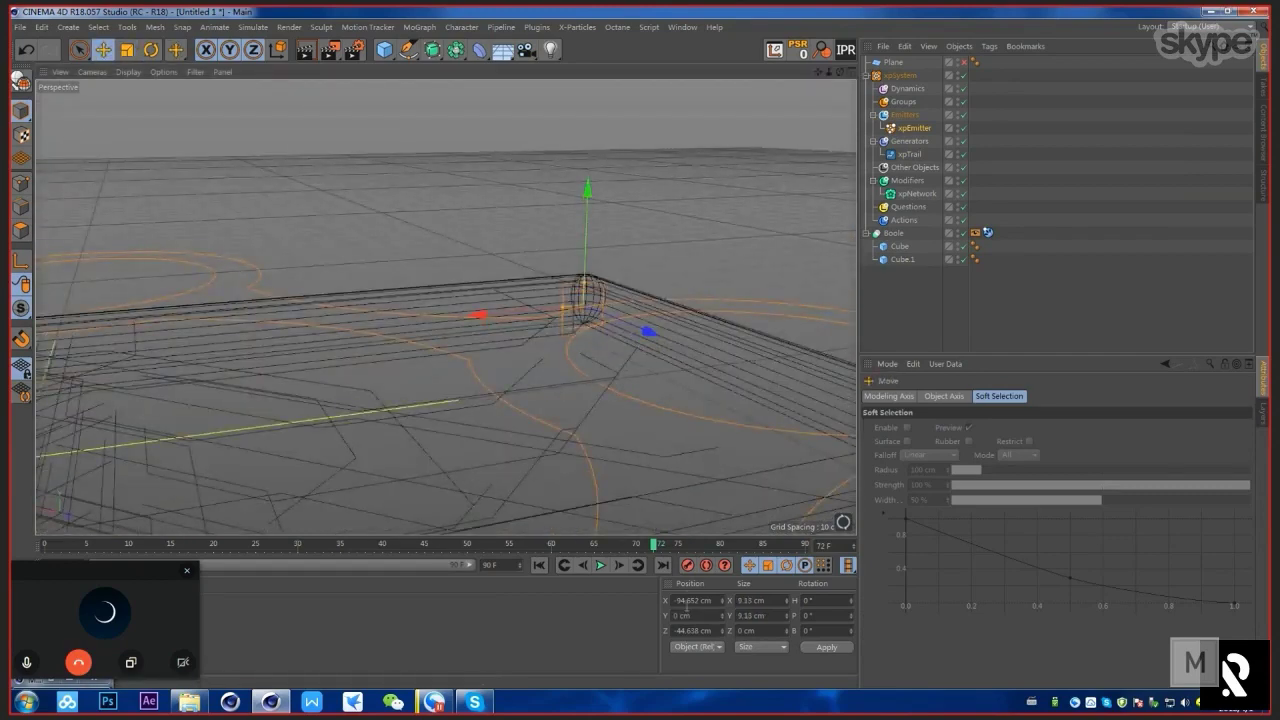
{"action": "key", "text": "Return"}
Step: Scale the xpEmitter down to about 6.46 cm so it fits inside the frame's corner, and return to frame 0
{"action": "key", "text": "t"}
{"action": "left_click_drag", "start_coordinate": [732, 204], "coordinate": [636, 267]}
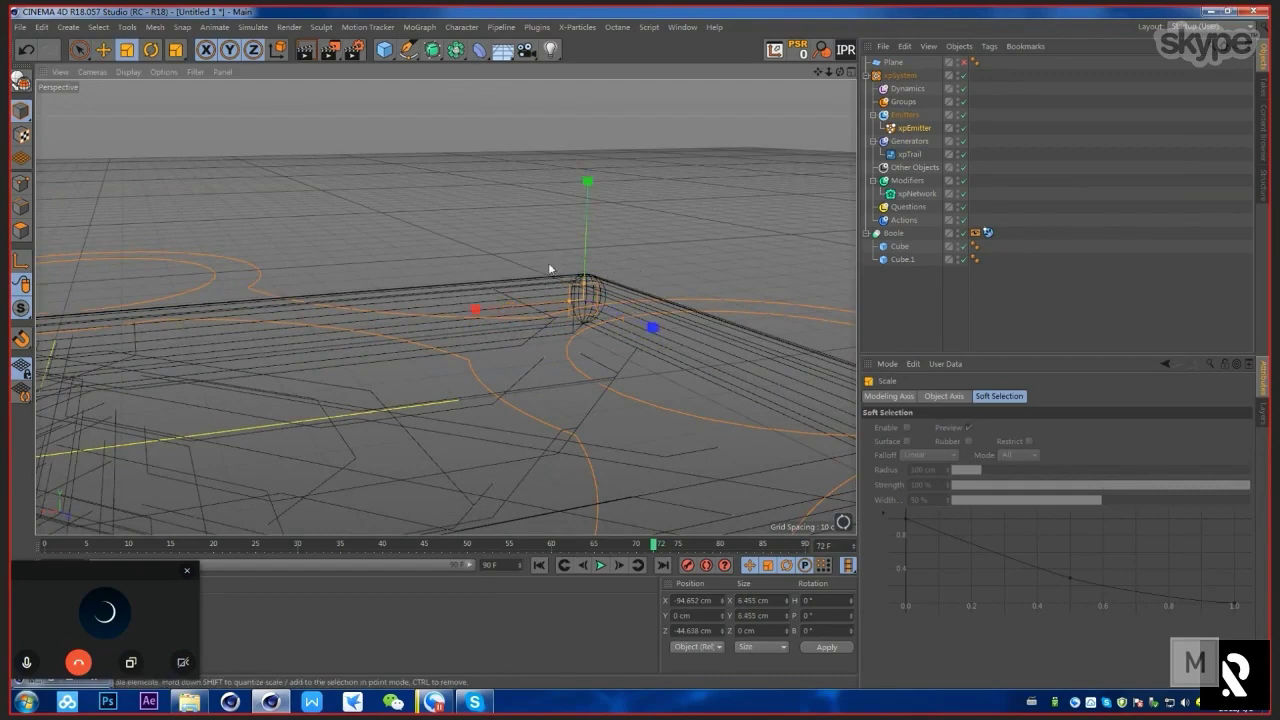
{"action": "left_click_drag", "start_coordinate": [549, 266], "coordinate": [593, 541], "text": "alt"}
{"action": "left_click", "coordinate": [540, 566]}
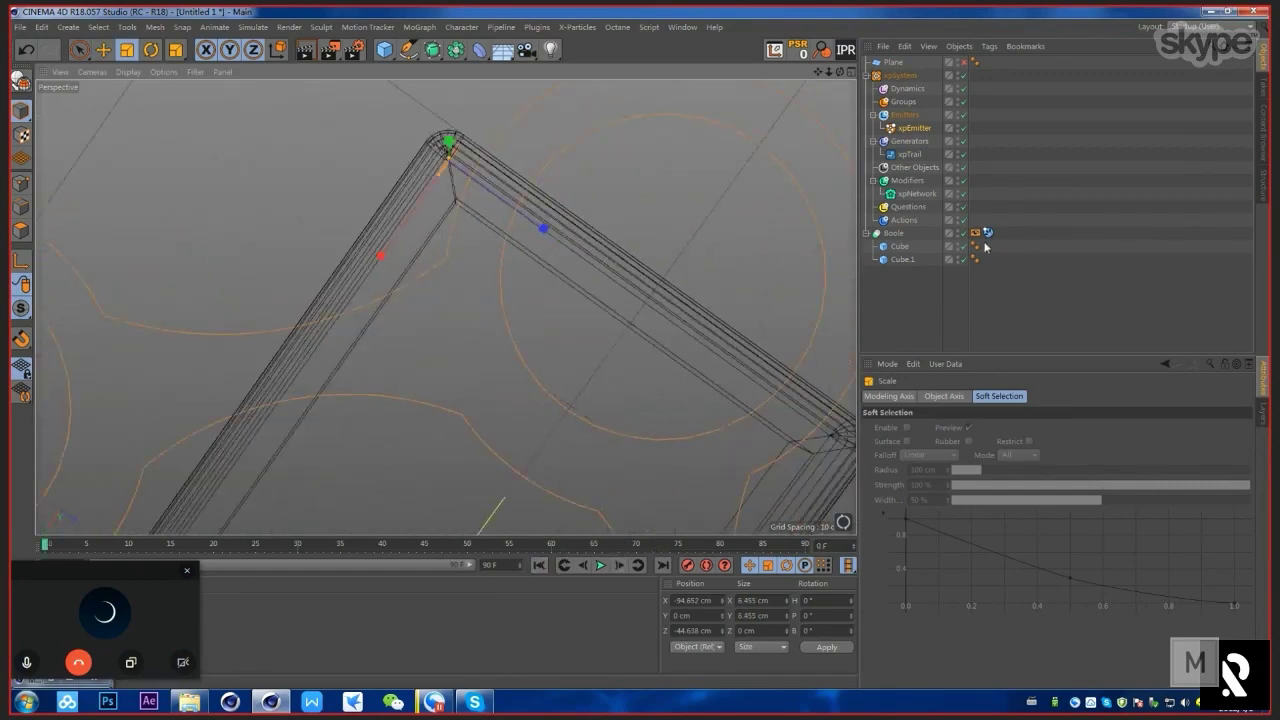
Step: Set the frame collider tag's Normals option to Inside
{"action": "left_click", "coordinate": [987, 232]}
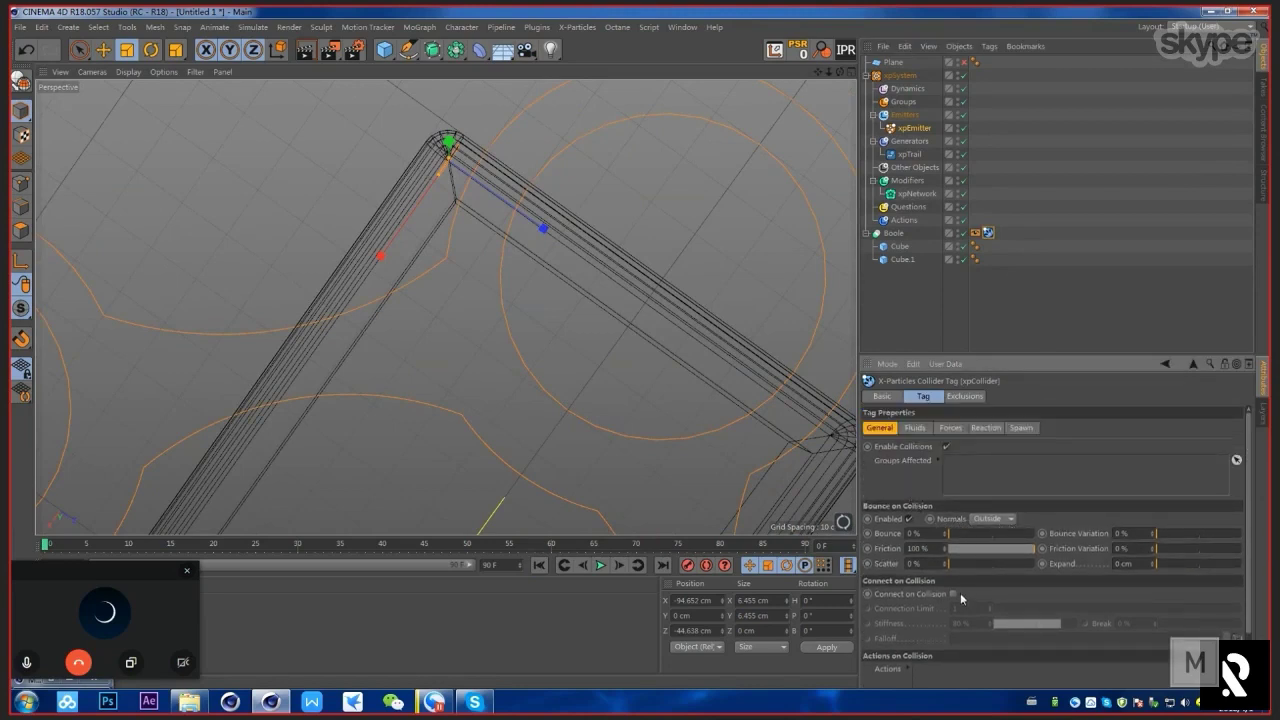
{"action": "left_click_drag", "start_coordinate": [418, 194], "coordinate": [518, 185], "text": "alt"}
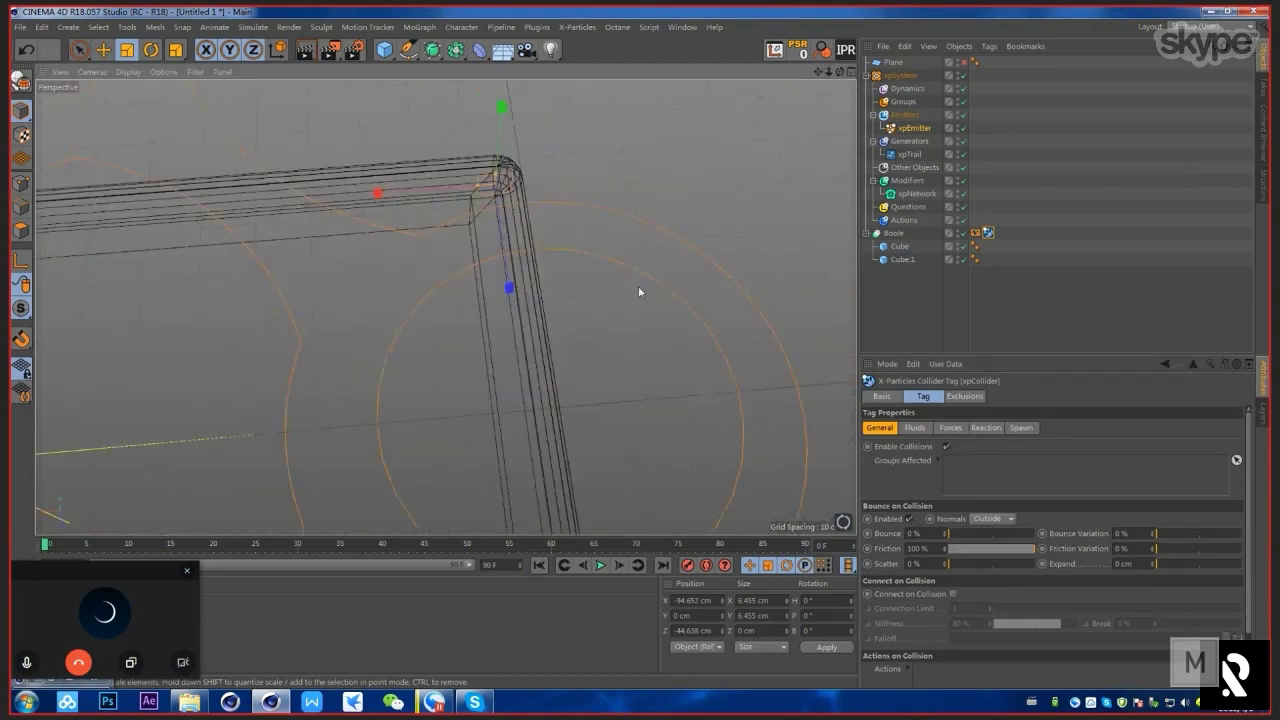
{"action": "left_click_drag", "start_coordinate": [638, 291], "coordinate": [608, 252], "text": "alt"}
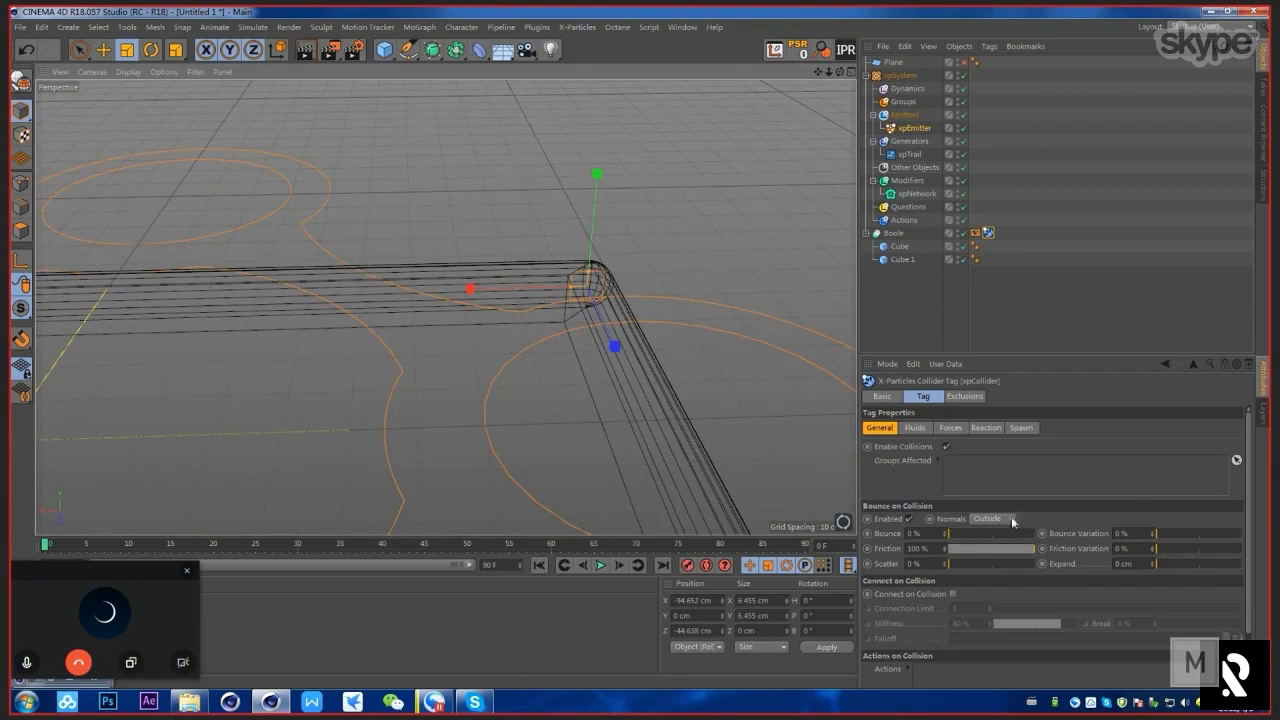
{"action": "left_click", "coordinate": [955, 521]}
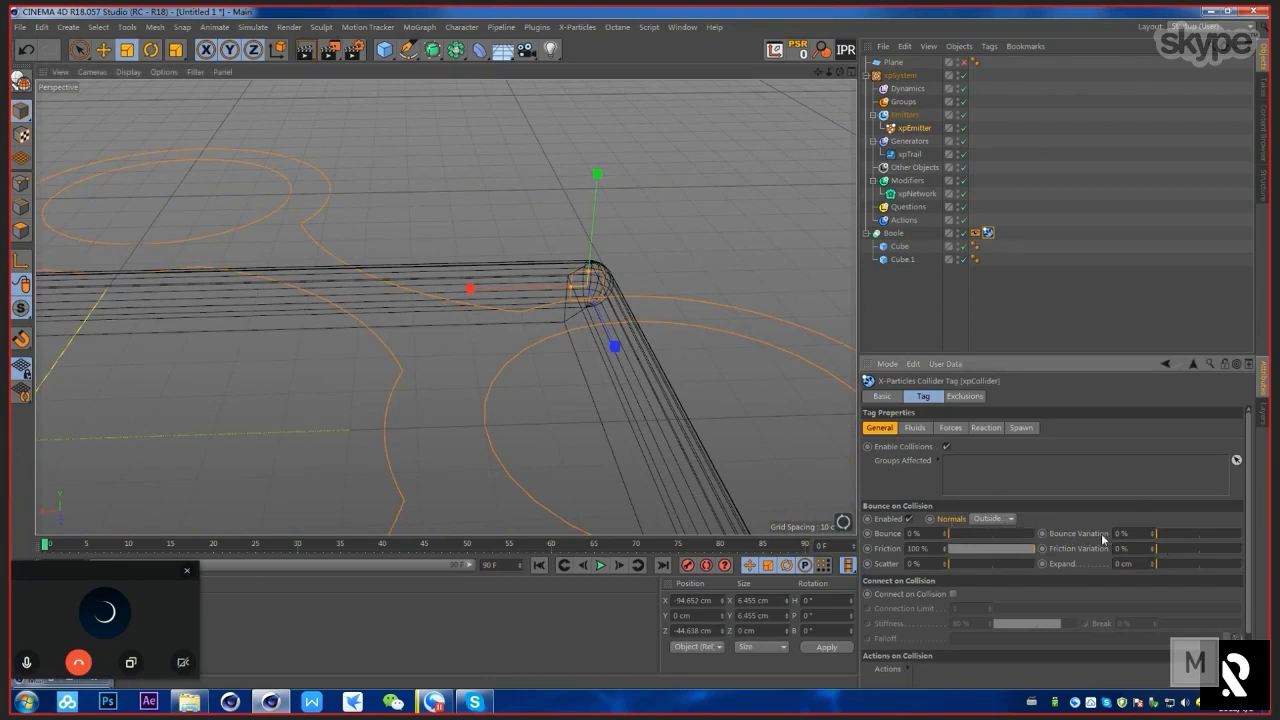
{"action": "left_click", "coordinate": [1002, 519]}
{"action": "left_click", "coordinate": [994, 549]}
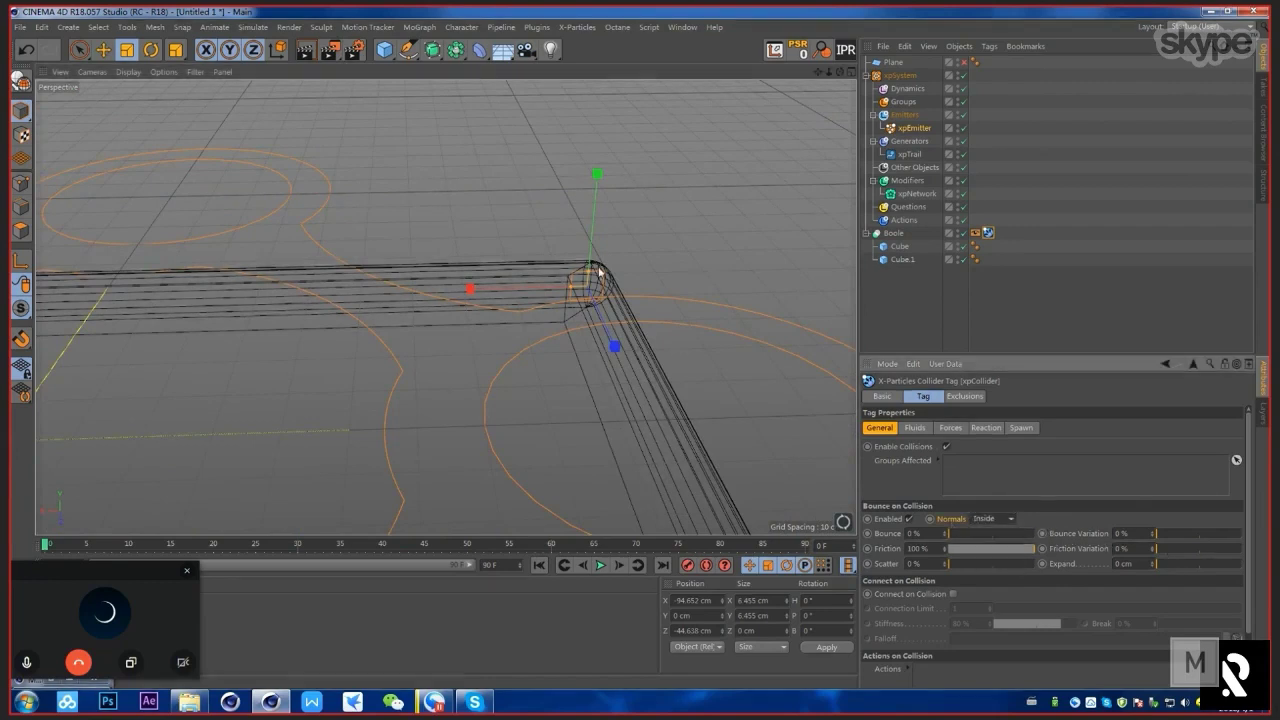
{"action": "left_click_drag", "start_coordinate": [574, 342], "coordinate": [780, 198], "text": "alt"}
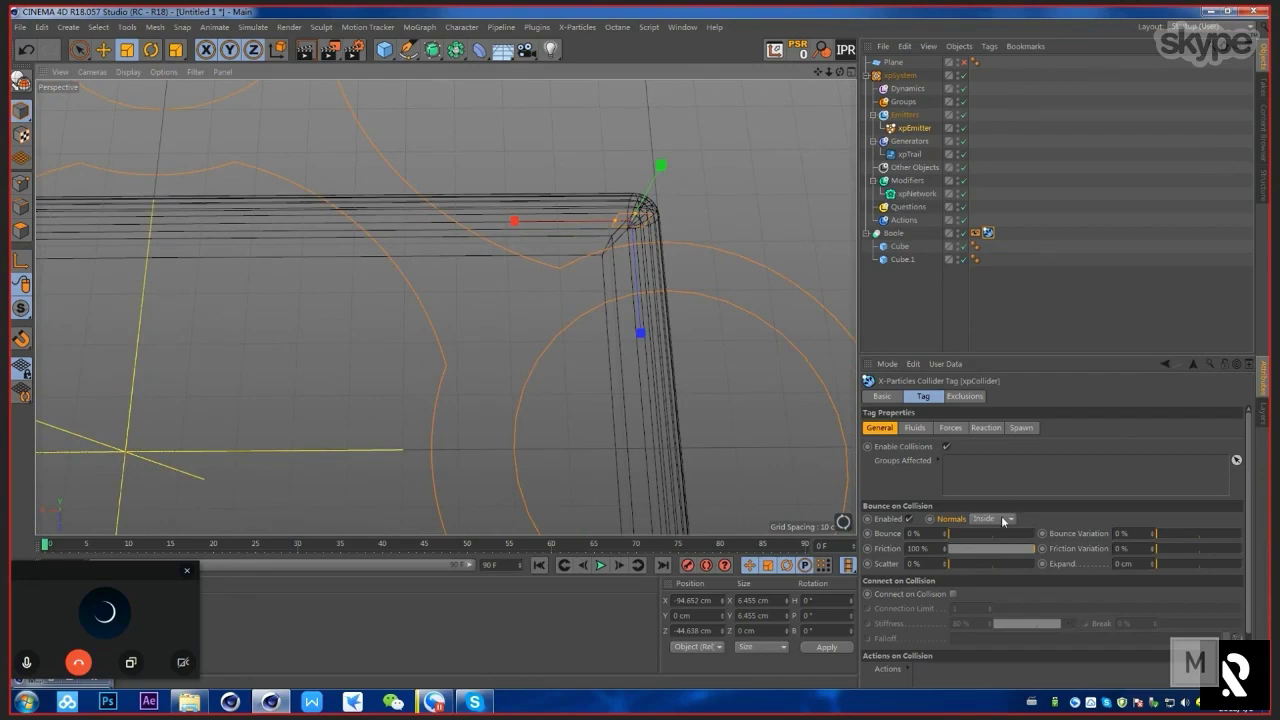
Step: Play the simulation to check how the trails collide with the frame's corner, and return to frame 0
{"action": "left_click", "coordinate": [601, 565]}
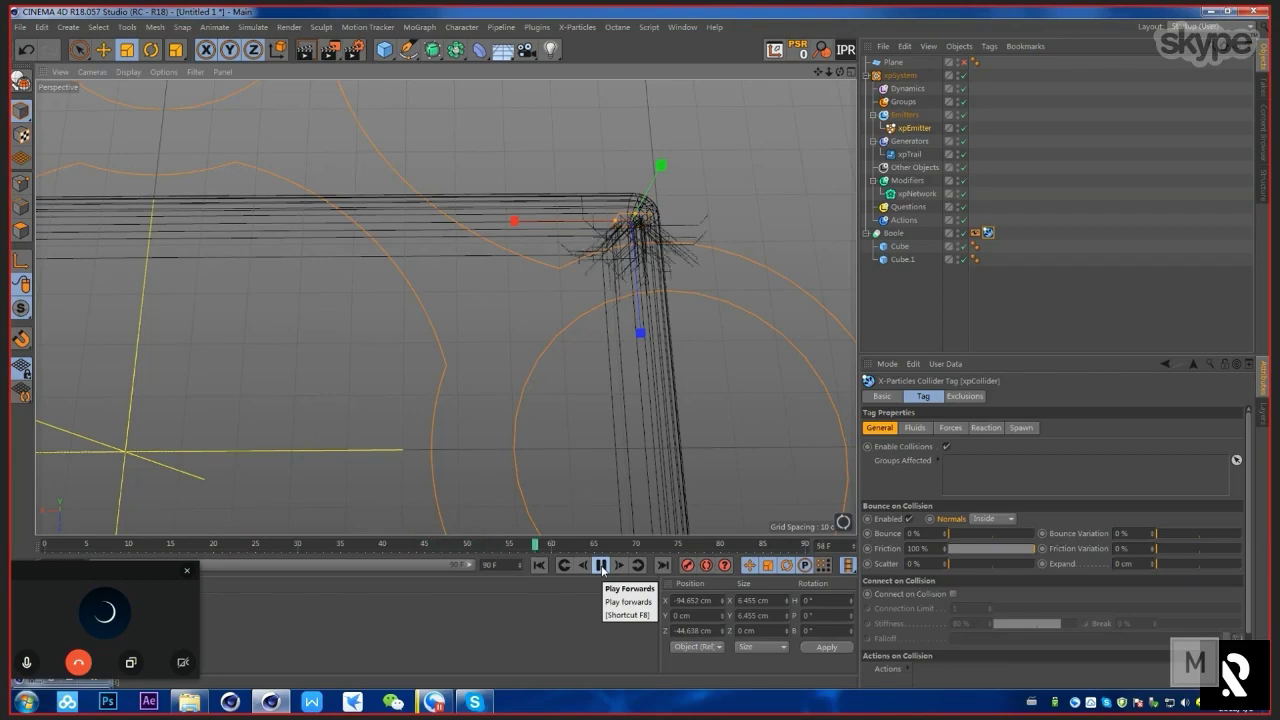
{"action": "left_click", "coordinate": [601, 565]}
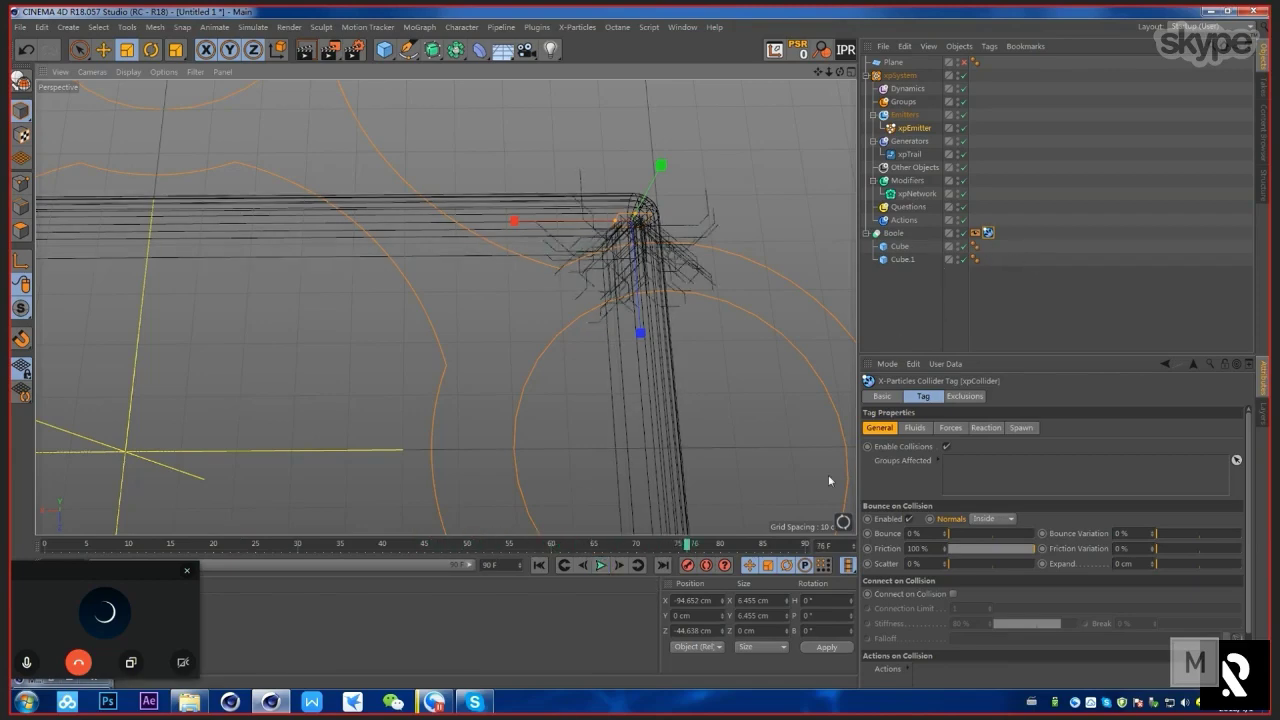
{"action": "left_click_drag", "start_coordinate": [828, 474], "coordinate": [636, 565], "text": "alt"}
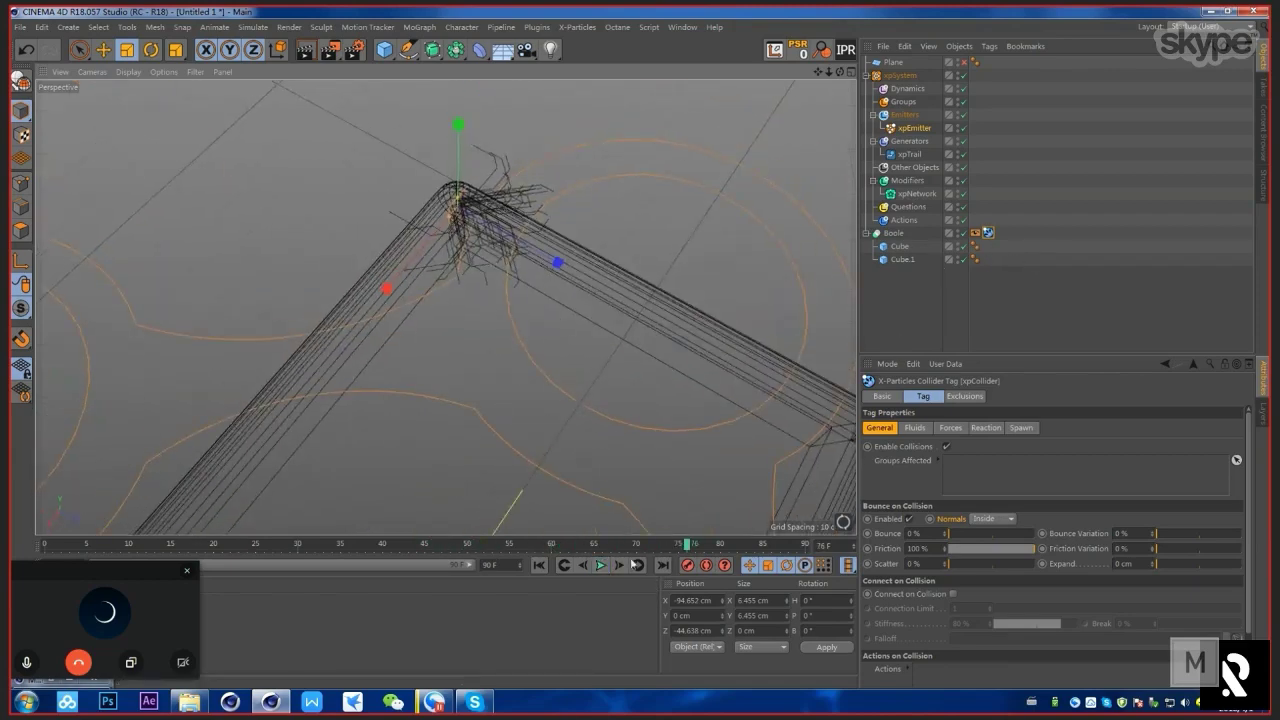
{"action": "left_click", "coordinate": [539, 565]}
Step: Move the collider tag from the Boole to the Actions folder and bake the Boole with Current State to Object
{"action": "left_click", "coordinate": [893, 233]}
{"action": "left_click_drag", "start_coordinate": [990, 235], "coordinate": [976, 220]}
{"action": "left_click", "coordinate": [902, 236]}
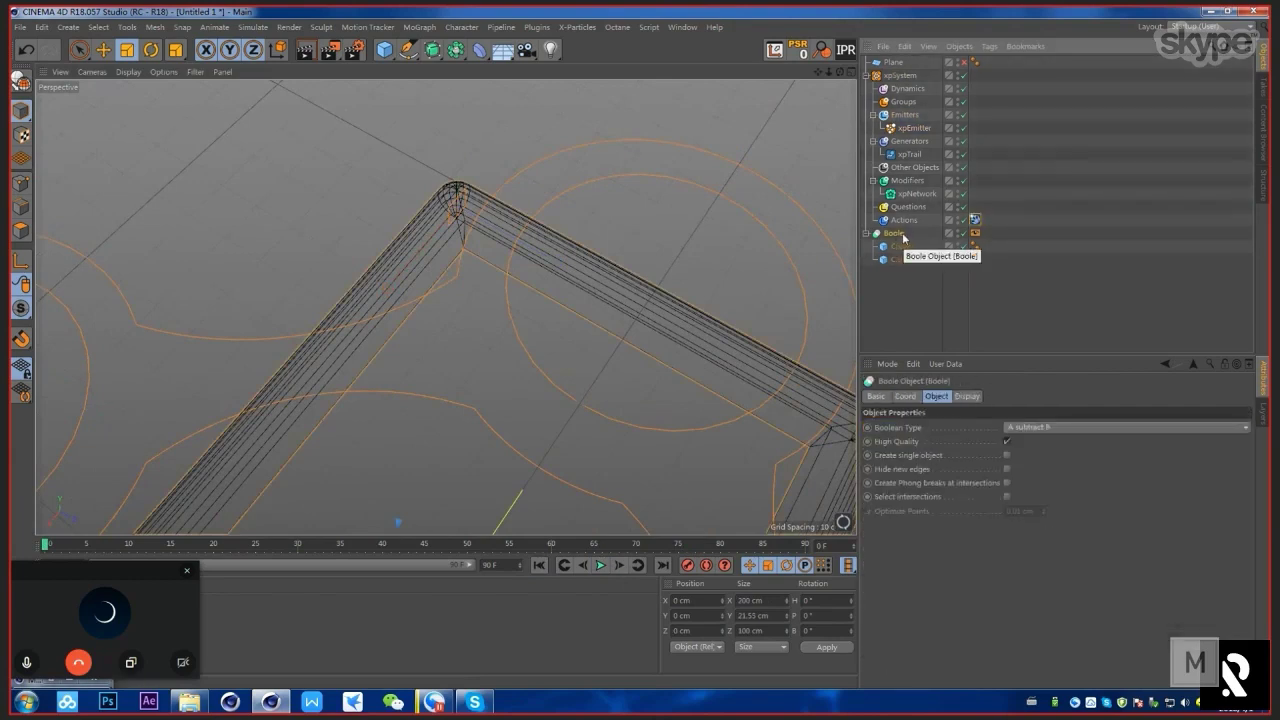
{"action": "right_click", "coordinate": [903, 236]}
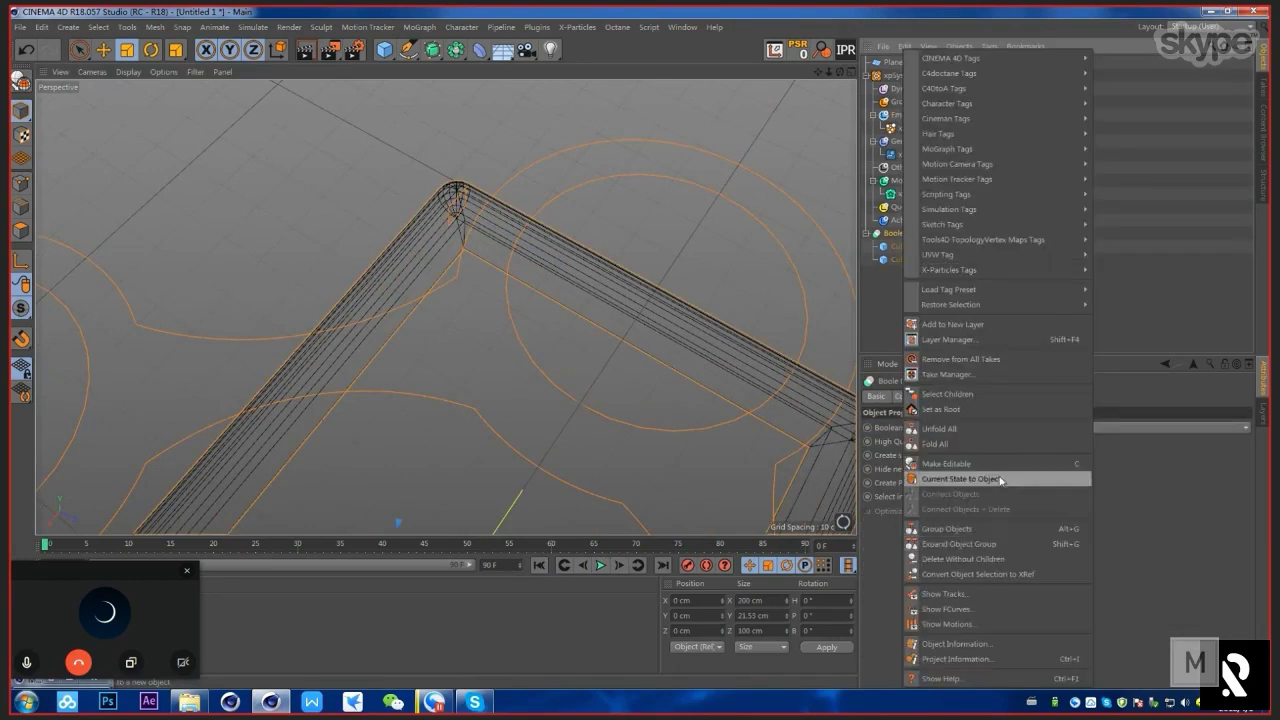
{"action": "left_click", "coordinate": [1000, 479]}
Step: Merge the baked frame into one mesh with Connect Objects + Delete and move the collider tag onto it
{"action": "right_click", "coordinate": [893, 272]}
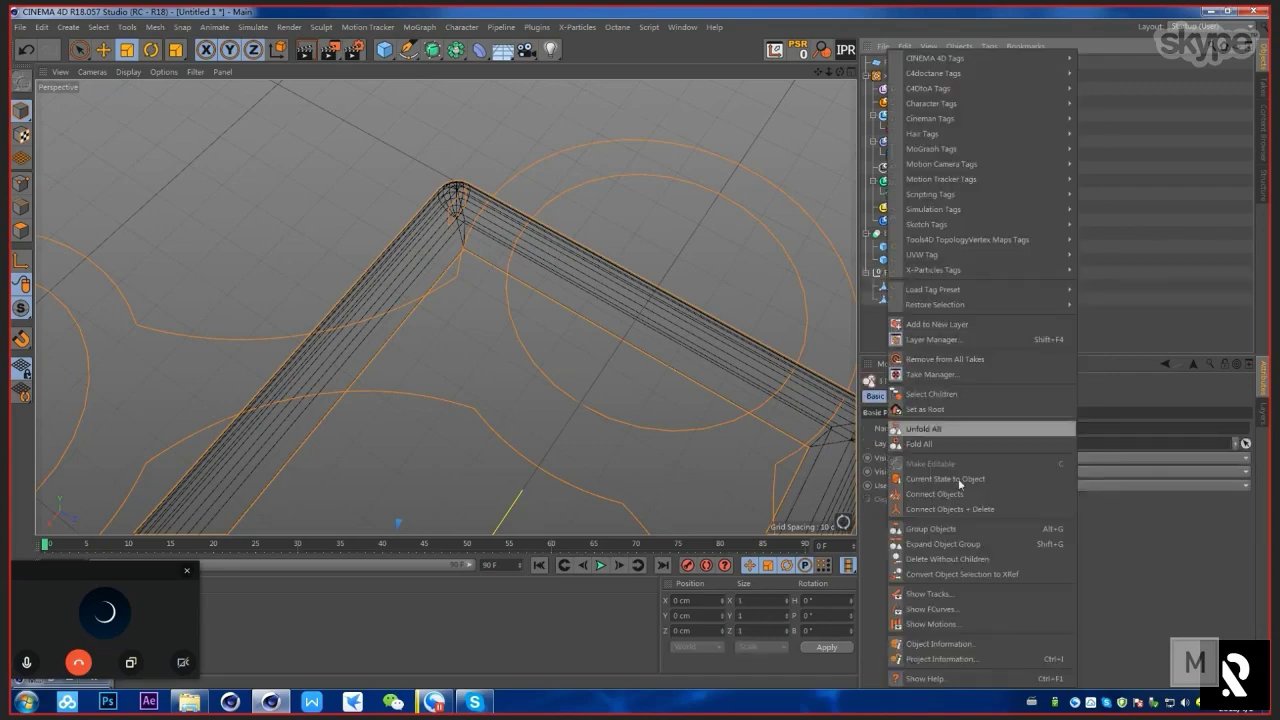
{"action": "left_click", "coordinate": [963, 513]}
{"action": "left_click_drag", "start_coordinate": [975, 220], "coordinate": [1016, 272]}
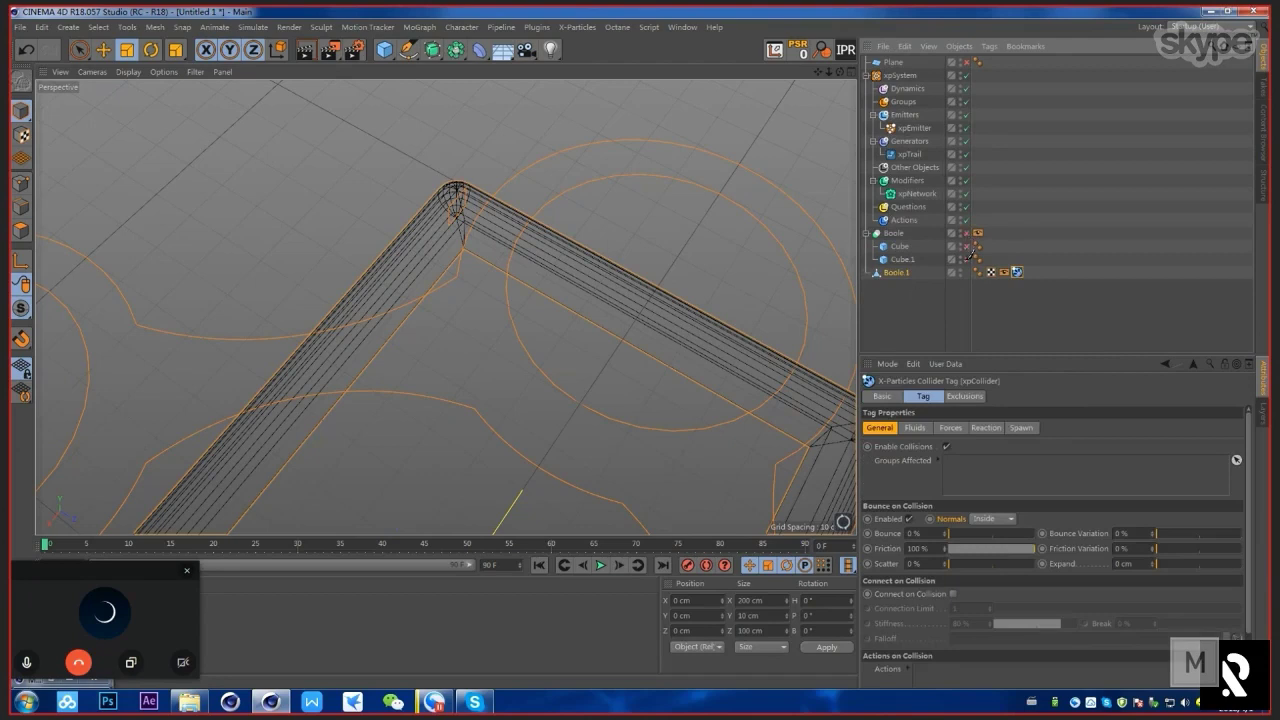
Step: Replay the simulation with the merged frame as collider and examine the trails inside its corner
{"action": "left_click", "coordinate": [601, 566]}
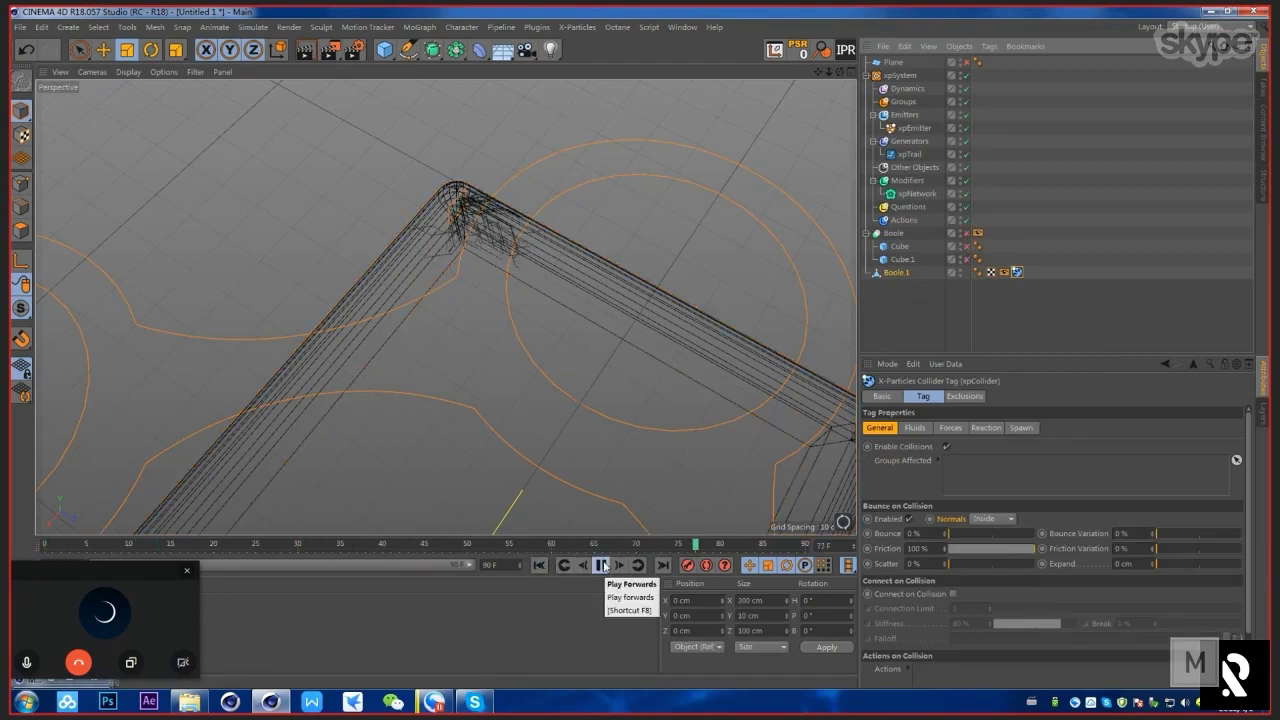
{"action": "left_click_drag", "start_coordinate": [490, 265], "coordinate": [558, 272], "text": "alt"}
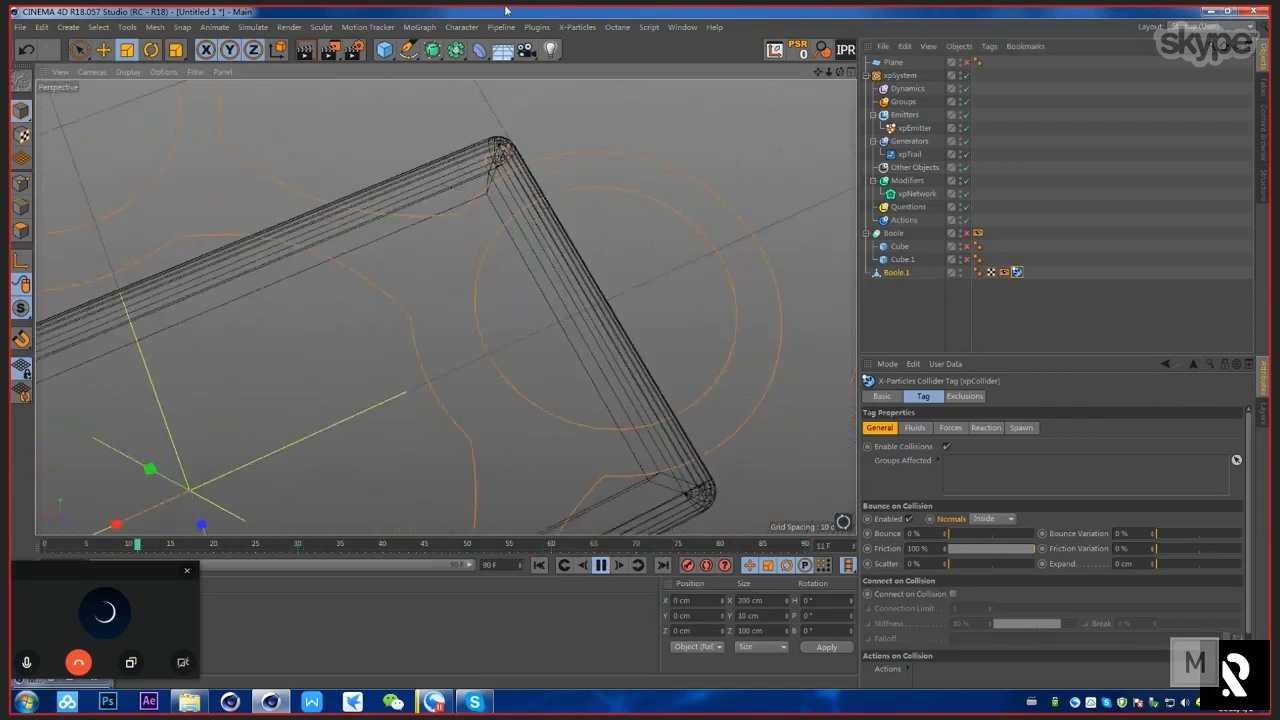
{"action": "left_click", "coordinate": [602, 566]}
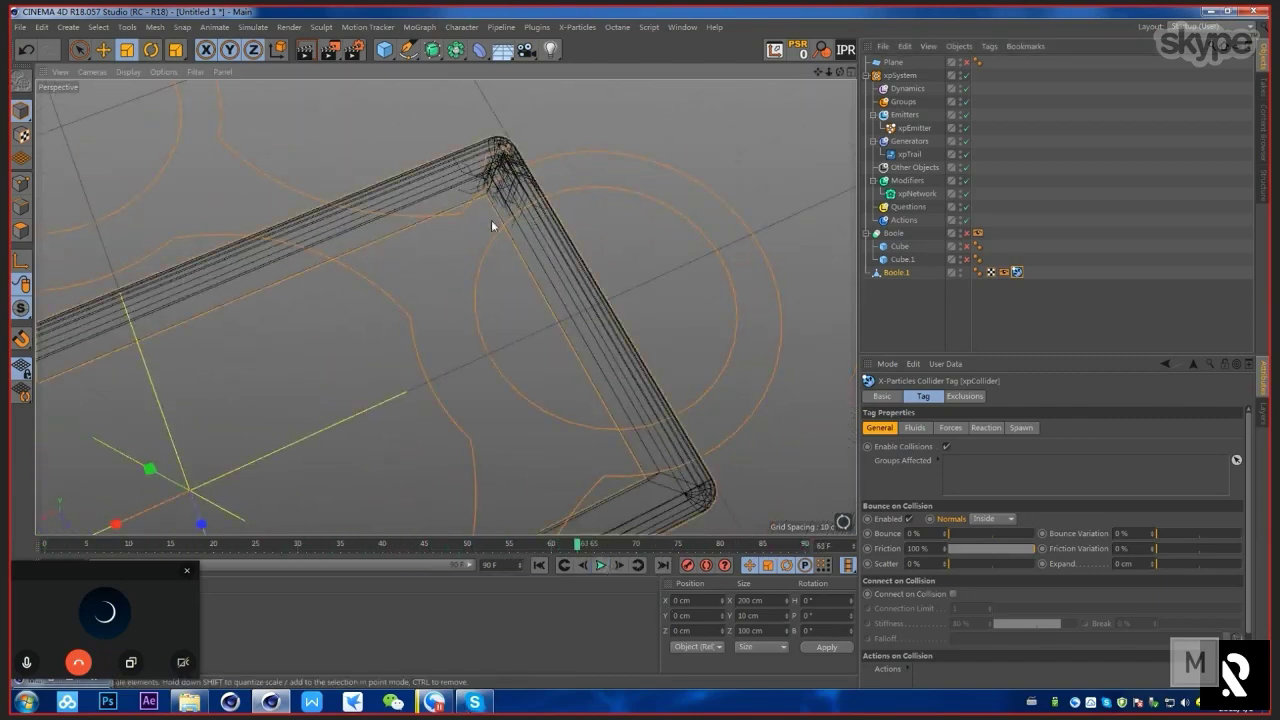
{"action": "right_click_drag", "start_coordinate": [493, 223], "coordinate": [562, 213], "text": "alt"}
{"action": "key", "text": "alt+Tab"}
{"action": "key", "text": "alt+Tab"}
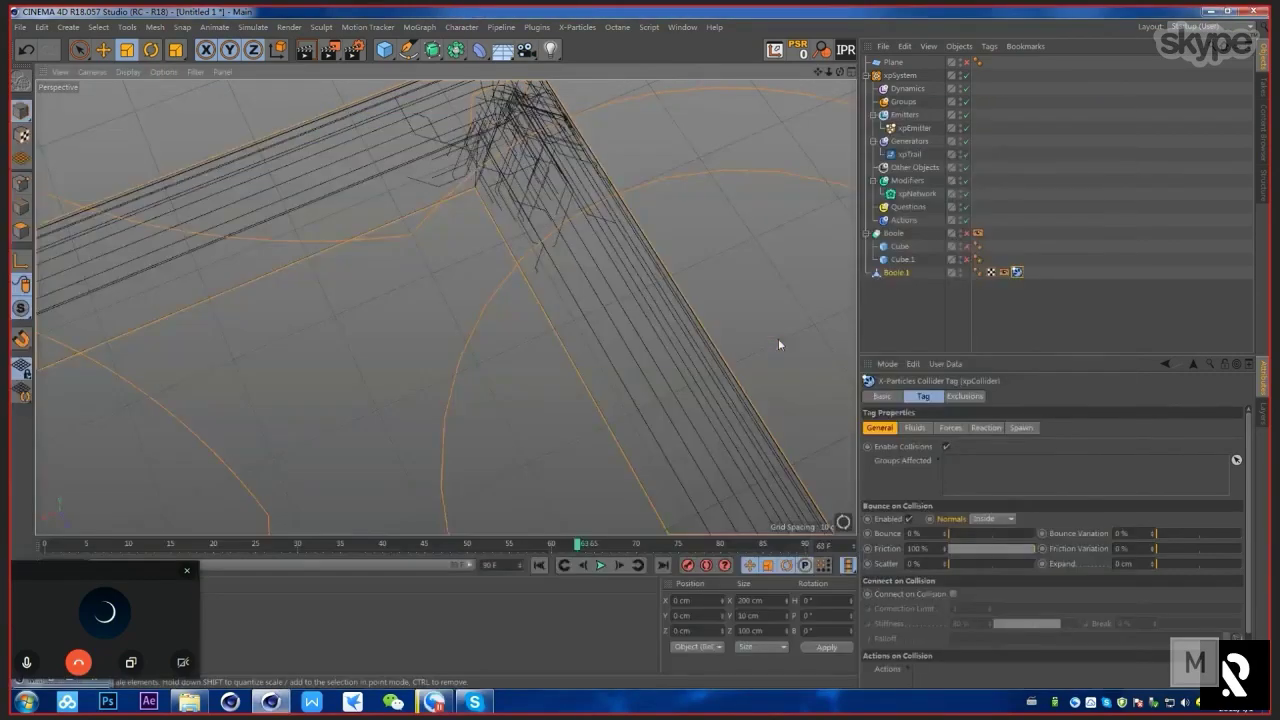
{"action": "left_click_drag", "start_coordinate": [446, 306], "coordinate": [446, 207], "text": "alt"}
{"action": "left_click_drag", "start_coordinate": [529, 274], "coordinate": [527, 280], "text": "alt"}
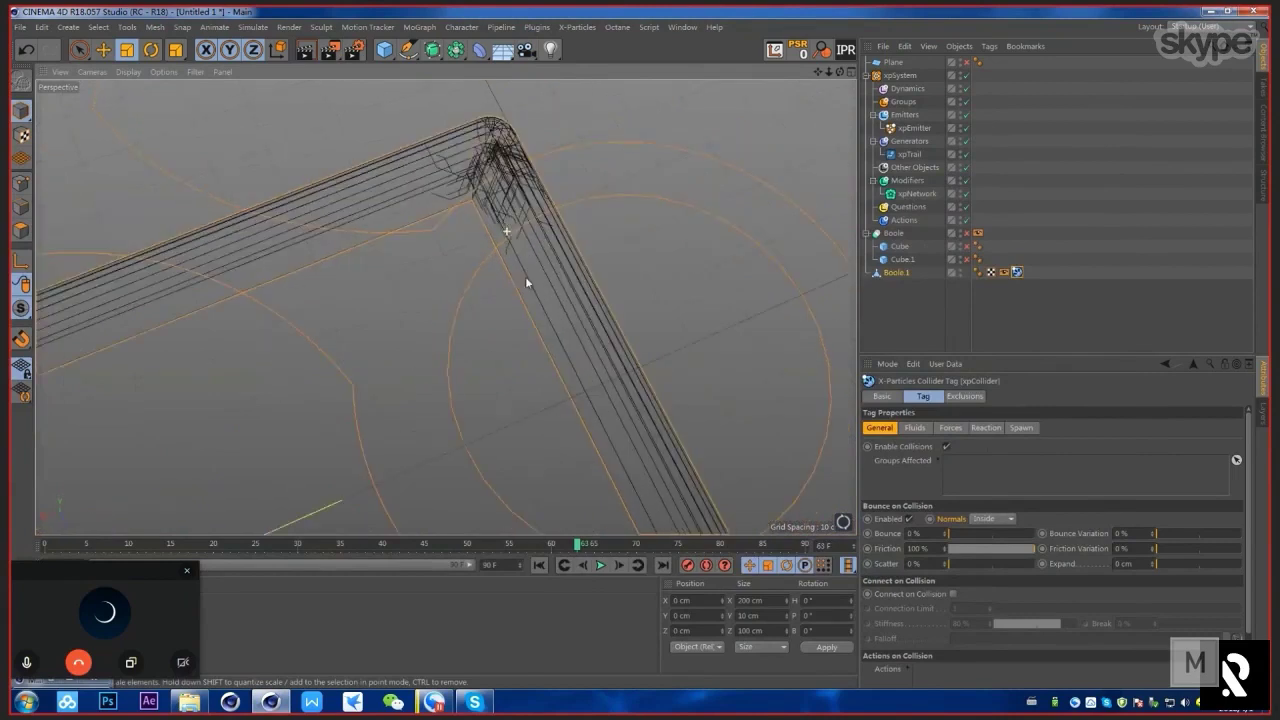
Step: Open the xpEmitter's emission Speed setting and replay the trails from the first frame
{"action": "left_click", "coordinate": [916, 193]}
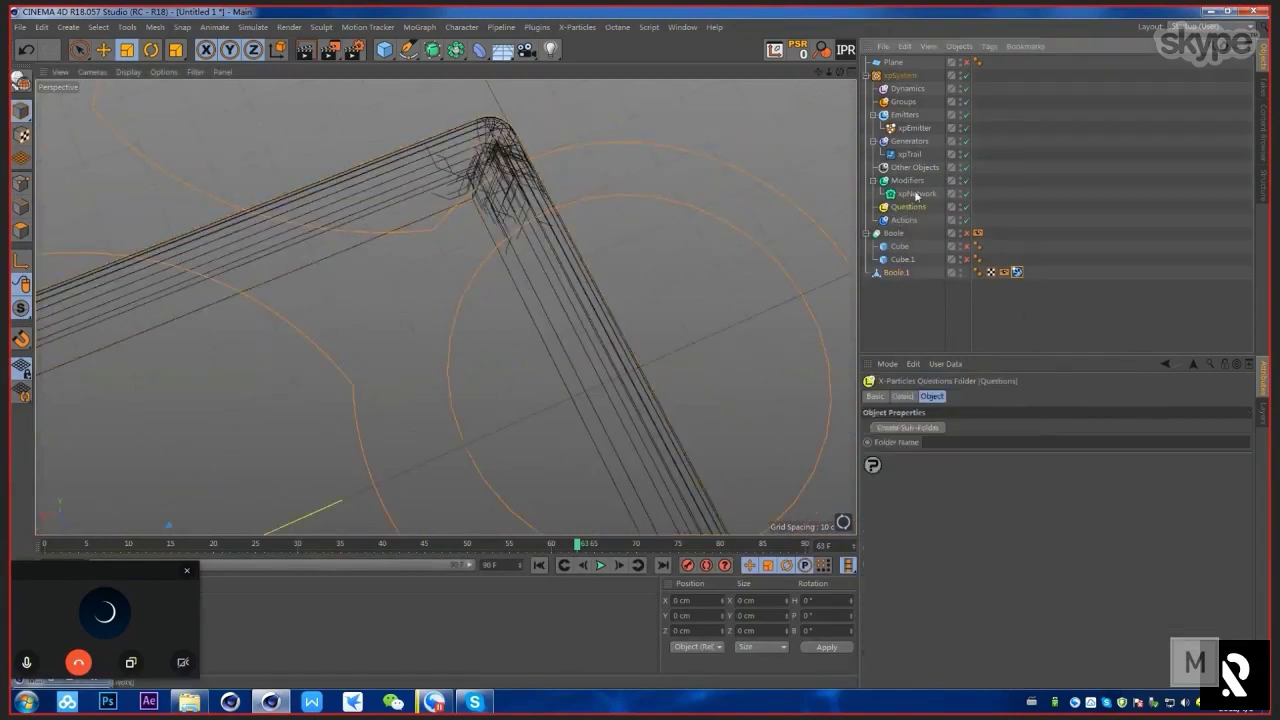
{"action": "left_click", "coordinate": [914, 128]}
{"action": "left_click", "coordinate": [935, 597]}
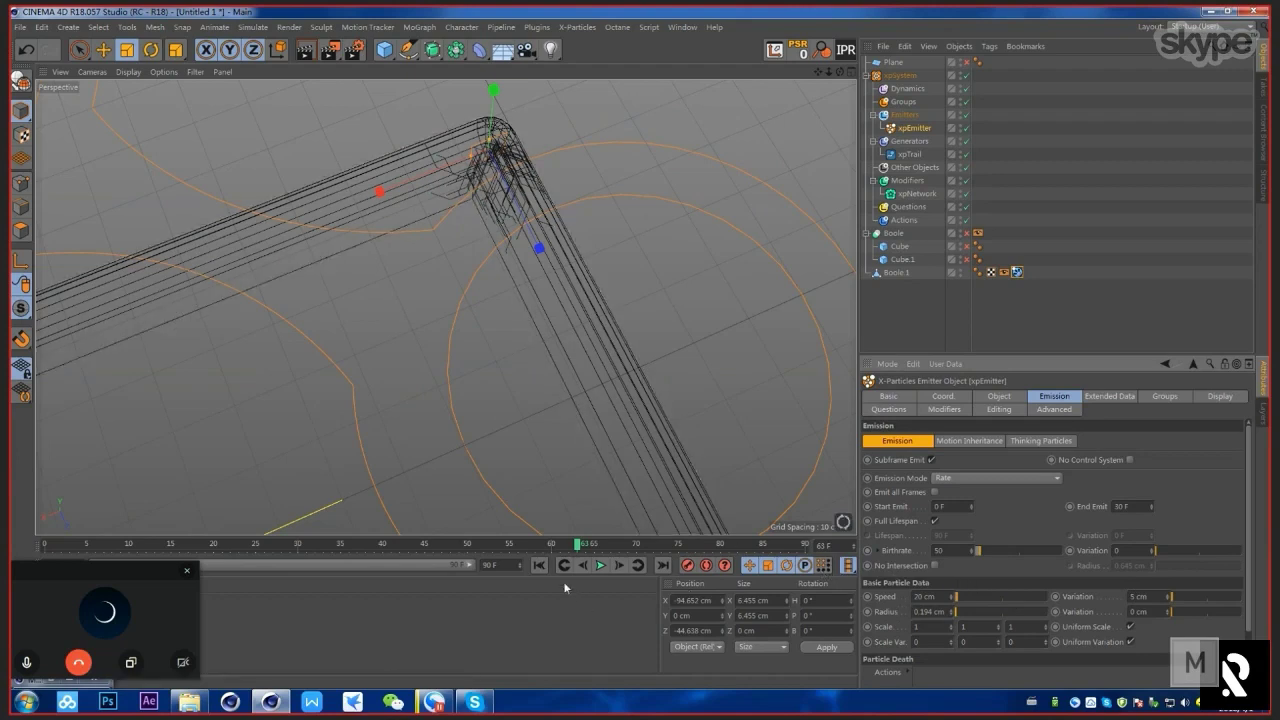
{"action": "left_click", "coordinate": [540, 566]}
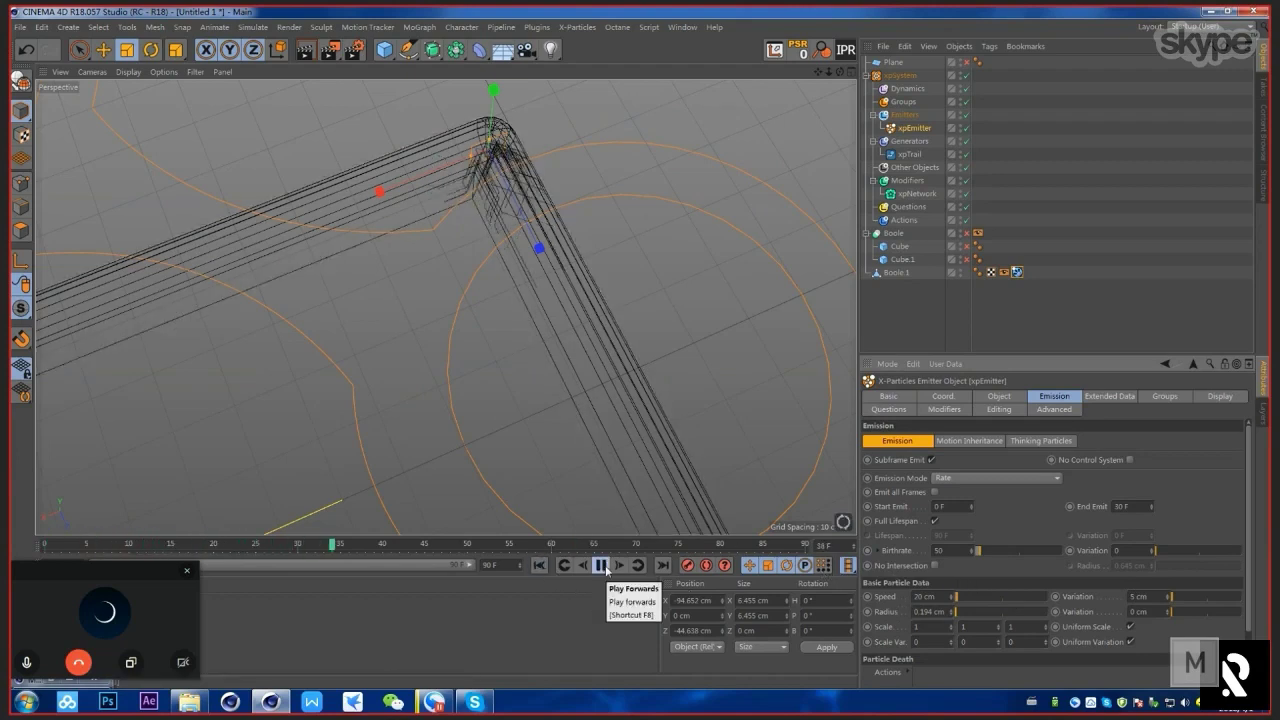
{"action": "left_click", "coordinate": [603, 566]}
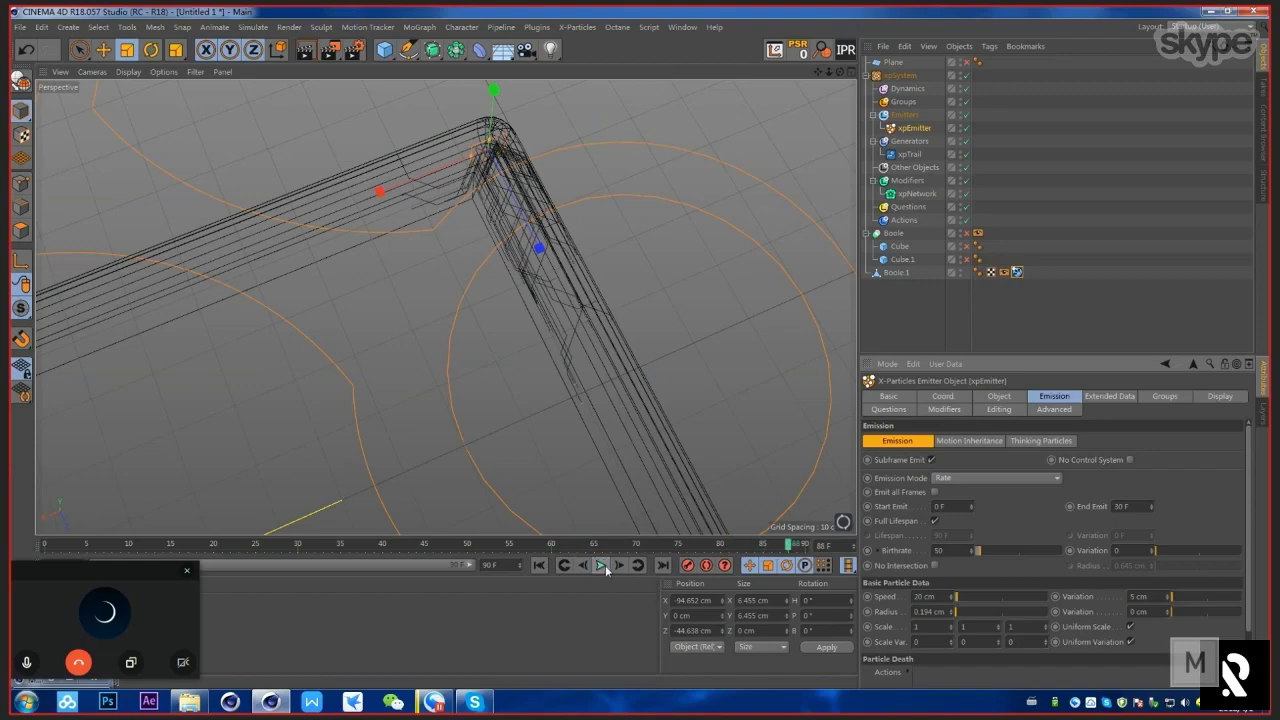
Step: Compare the trails along the frame's corner with the vivo reference video
{"action": "key", "text": "alt+Tab"}
{"action": "key", "text": "alt+Tab"}
{"action": "left_click_drag", "start_coordinate": [540, 281], "coordinate": [657, 371], "text": "alt"}
{"action": "key", "text": "alt+Tab"}
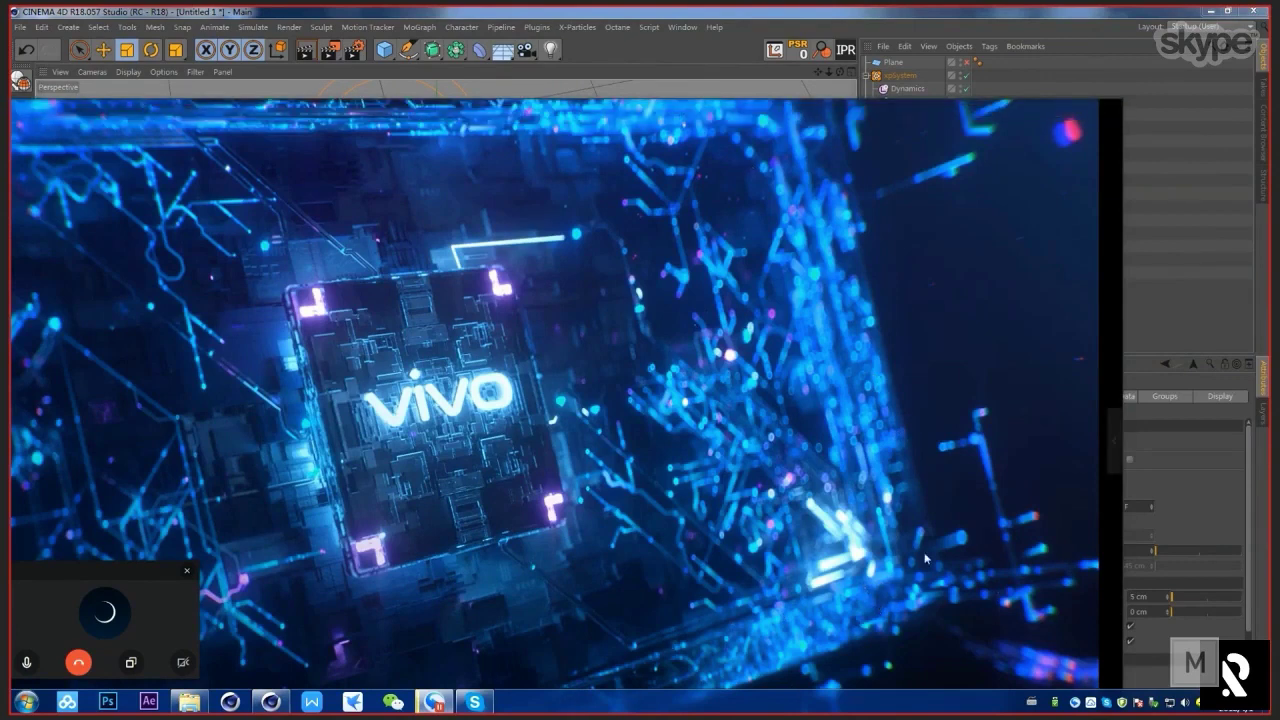
{"action": "key", "text": "alt+Tab"}
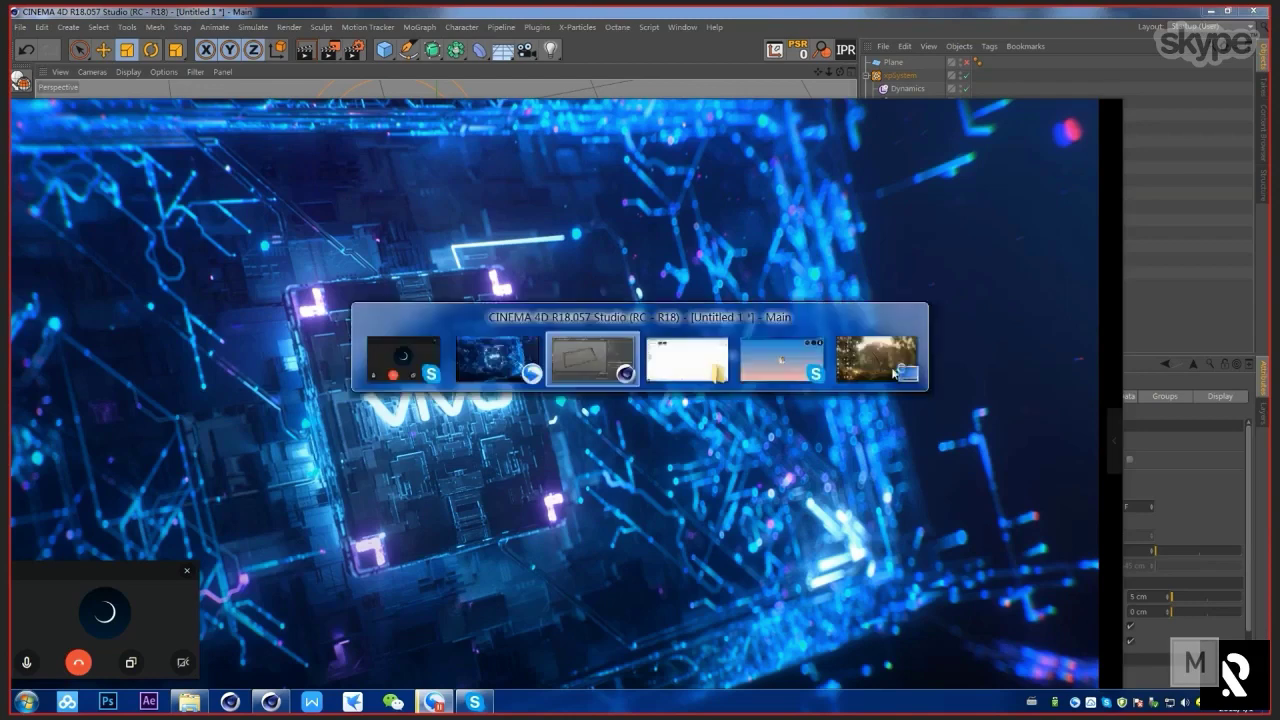
Step: Duplicate the xpEmitter twice and place the copies at two other corners of the frame, turning the emitters toward the frame's sides
{"action": "left_click_drag", "start_coordinate": [631, 292], "coordinate": [634, 345], "text": "alt"}
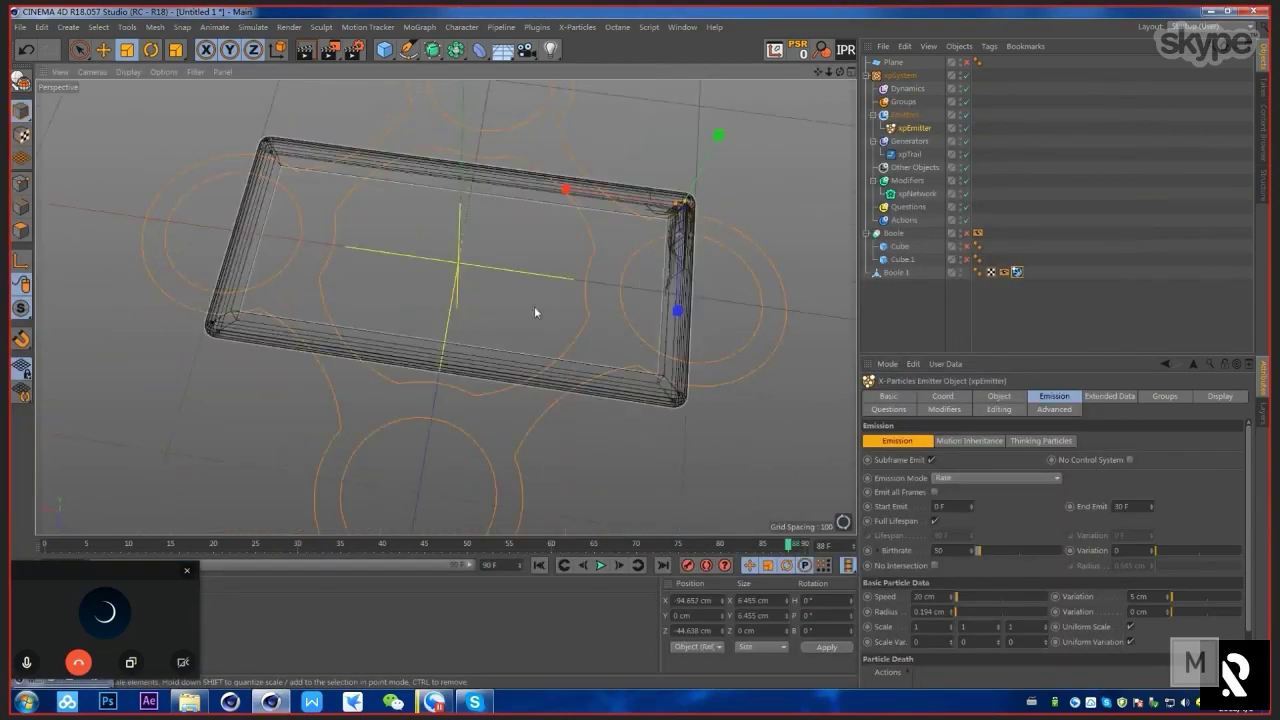
{"action": "left_click_drag", "start_coordinate": [534, 312], "coordinate": [574, 318], "text": "alt"}
{"action": "left_click_drag", "start_coordinate": [911, 129], "coordinate": [918, 129], "text": "ctrl"}
{"action": "key", "text": "e"}
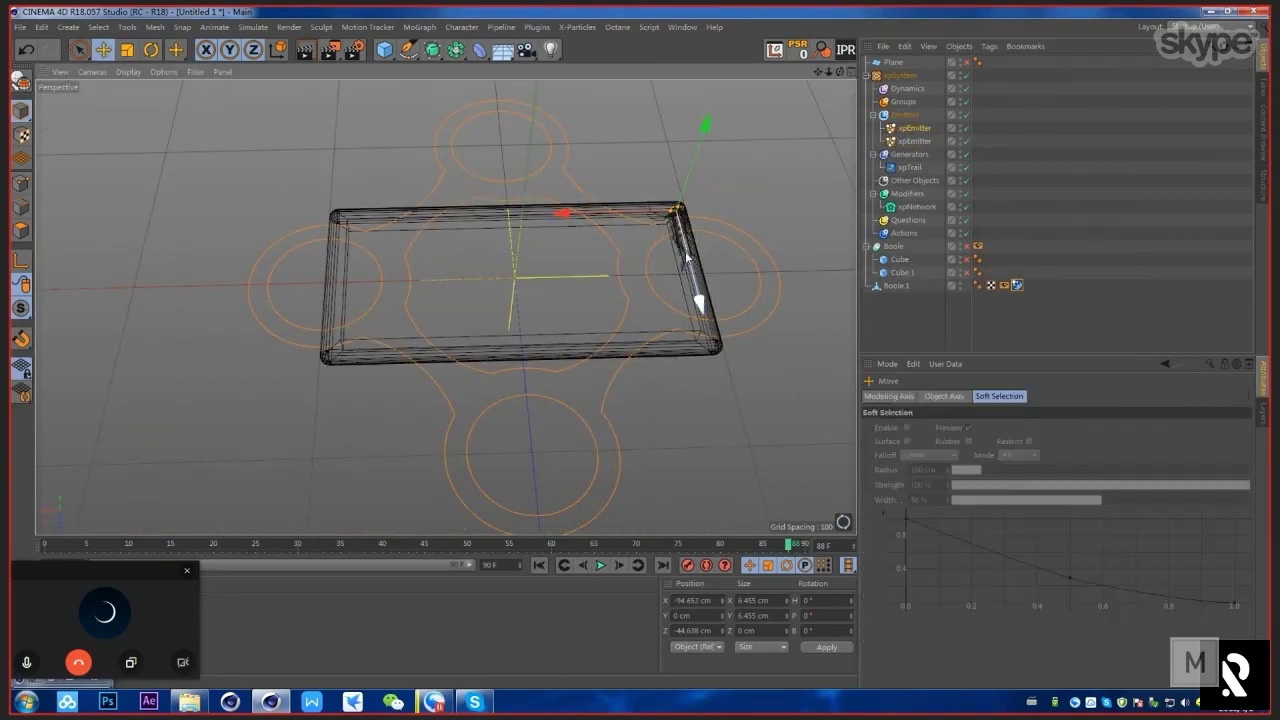
{"action": "left_click_drag", "start_coordinate": [700, 302], "coordinate": [673, 398]}
{"action": "key", "text": "r"}
{"action": "key", "text": "e"}
{"action": "left_click_drag", "start_coordinate": [700, 283], "coordinate": [389, 473]}
Step: Replay the simulation with the three emitters and examine the trails at each frame corner and the emitters' shared object settings
{"action": "left_click", "coordinate": [542, 566]}
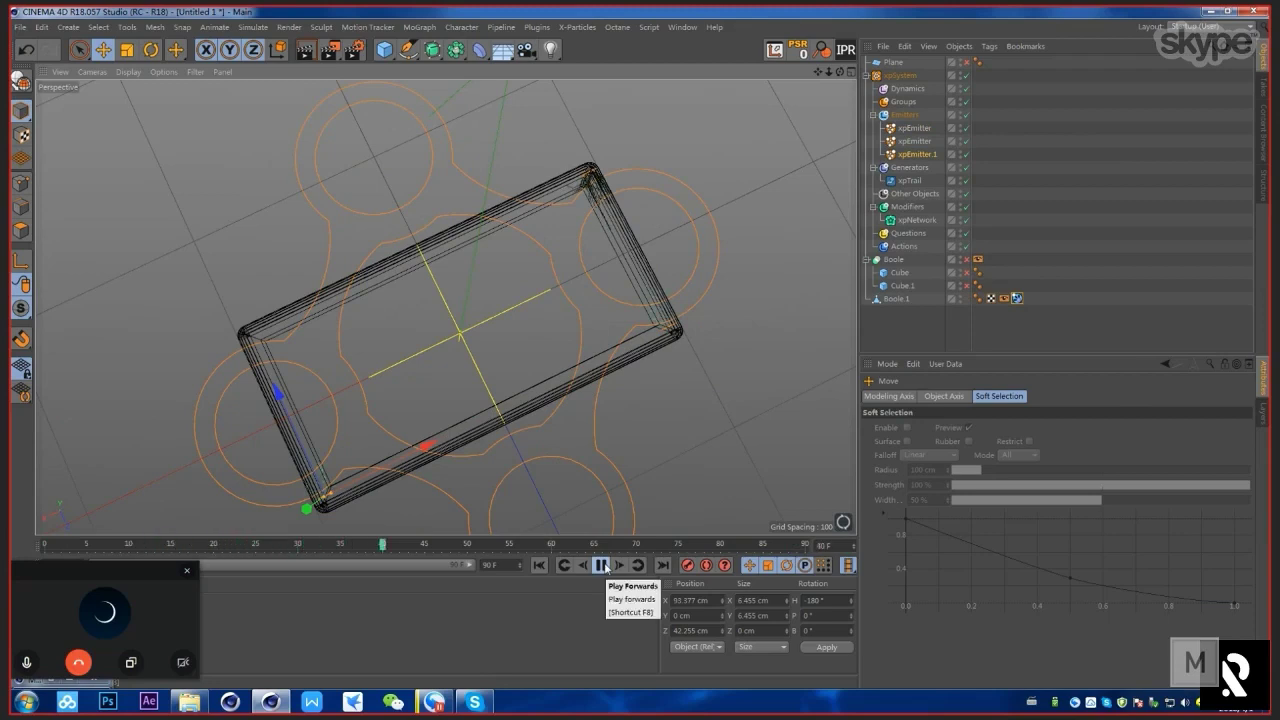
{"action": "left_click", "coordinate": [604, 567]}
{"action": "left_click_drag", "start_coordinate": [631, 371], "coordinate": [636, 322], "text": "alt"}
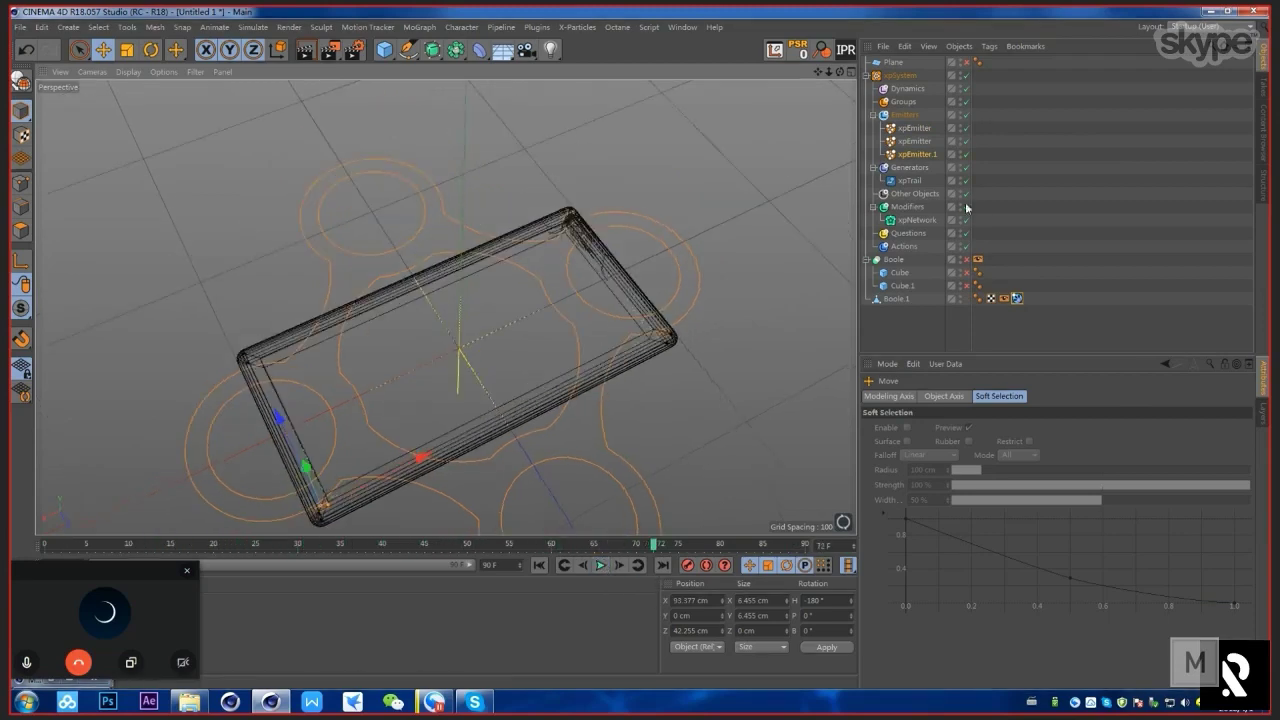
{"action": "left_click", "coordinate": [916, 157]}
{"action": "left_click", "coordinate": [914, 129], "text": "shift"}
{"action": "left_click", "coordinate": [1000, 398]}
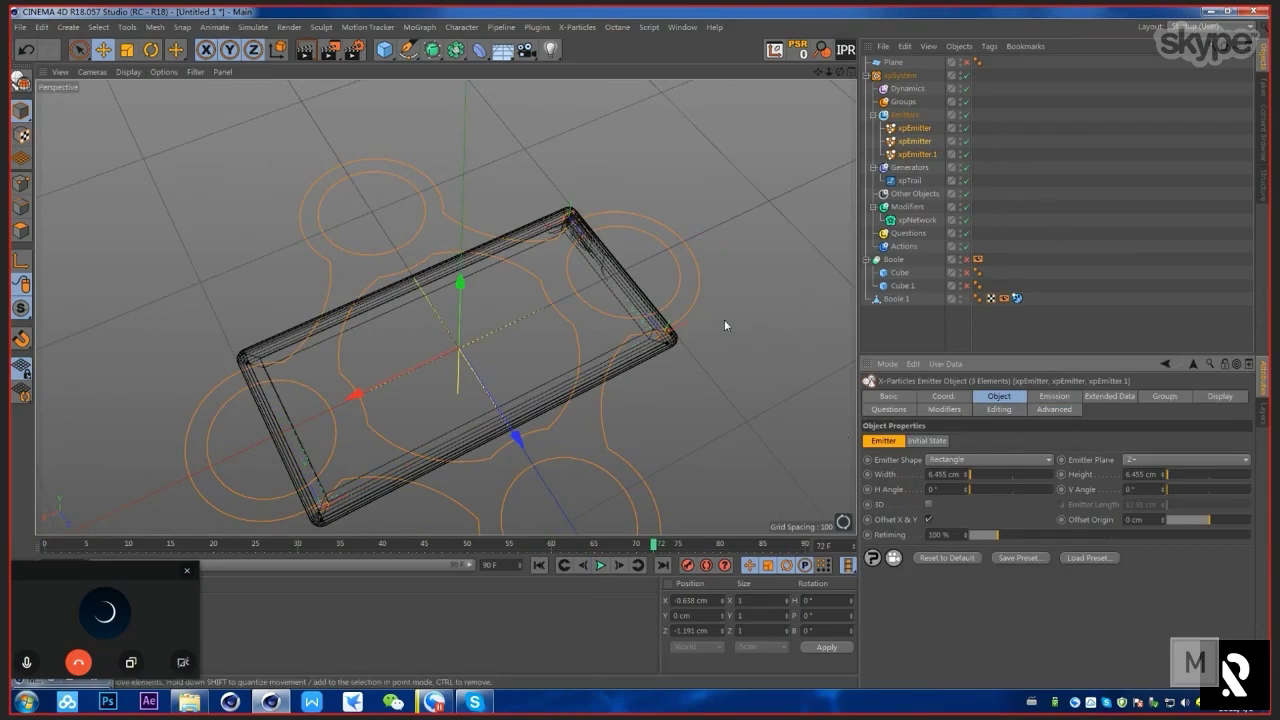
{"action": "mouse_move", "coordinate": [658, 293]}
{"action": "left_mouse_down", "text": "alt"}
{"action": "mouse_move", "coordinate": [615, 357]}
{"action": "mouse_move", "coordinate": [587, 331]}
{"action": "mouse_move", "coordinate": [660, 308]}
{"action": "left_mouse_up", "text": "alt"}
{"action": "right_click_drag", "start_coordinate": [614, 337], "coordinate": [684, 388], "text": "alt"}
{"action": "left_click_drag", "start_coordinate": [666, 327], "coordinate": [613, 197], "text": "alt"}
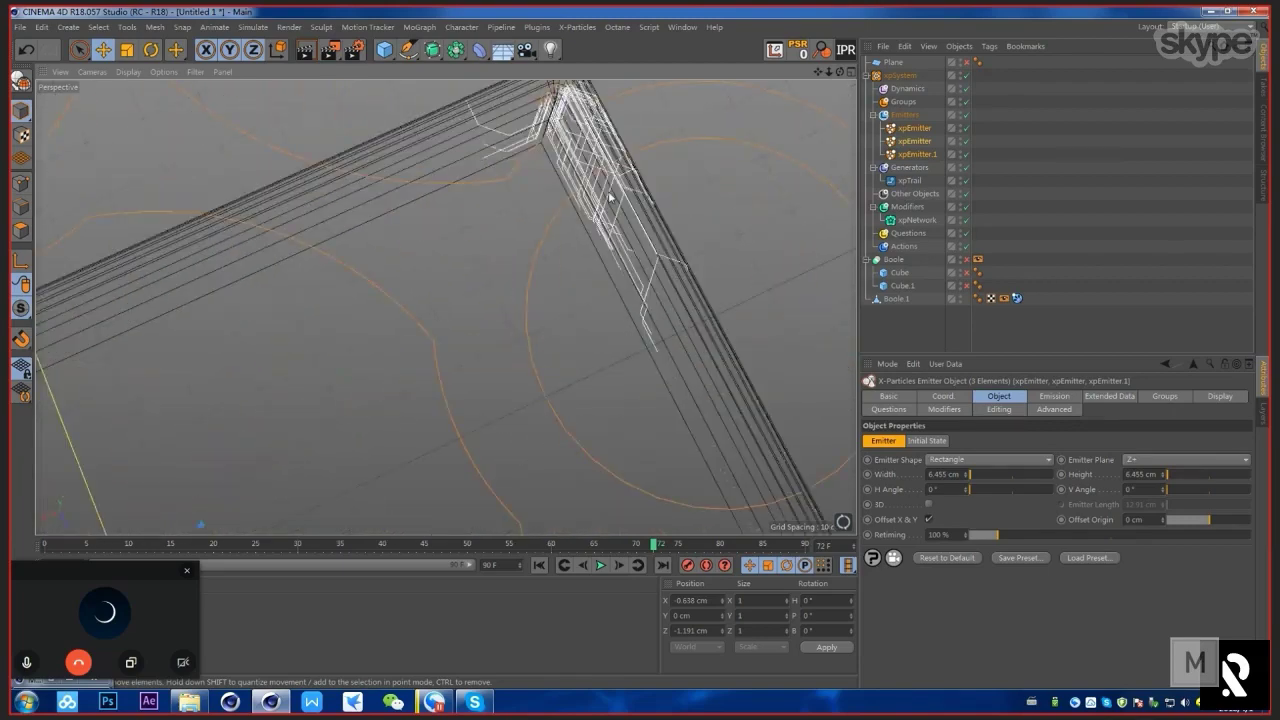
{"action": "left_click", "coordinate": [610, 198]}
{"action": "middle_click_drag", "start_coordinate": [692, 490], "coordinate": [637, 337], "text": "alt"}
{"action": "scroll", "coordinate": [637, 328], "scroll_direction": "down", "scroll_amount": 2}
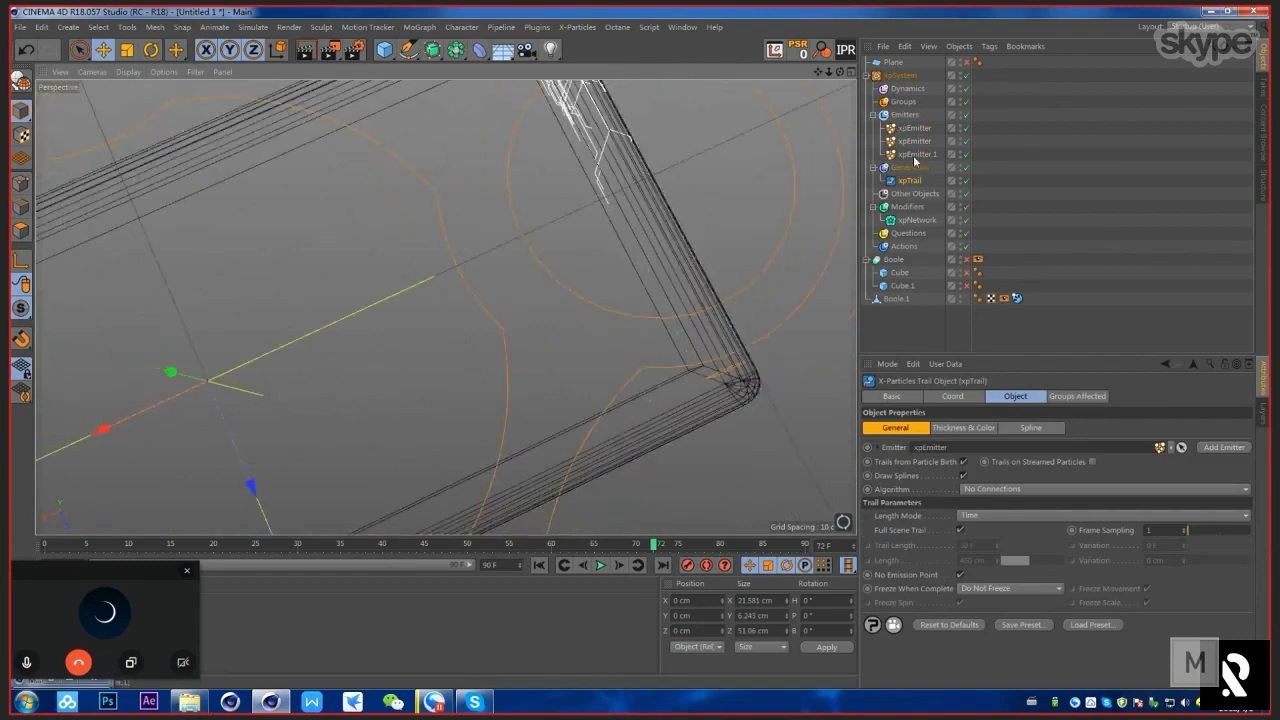
Step: Duplicate the xpTrail generator within the Generators group
{"action": "left_click", "coordinate": [911, 184]}
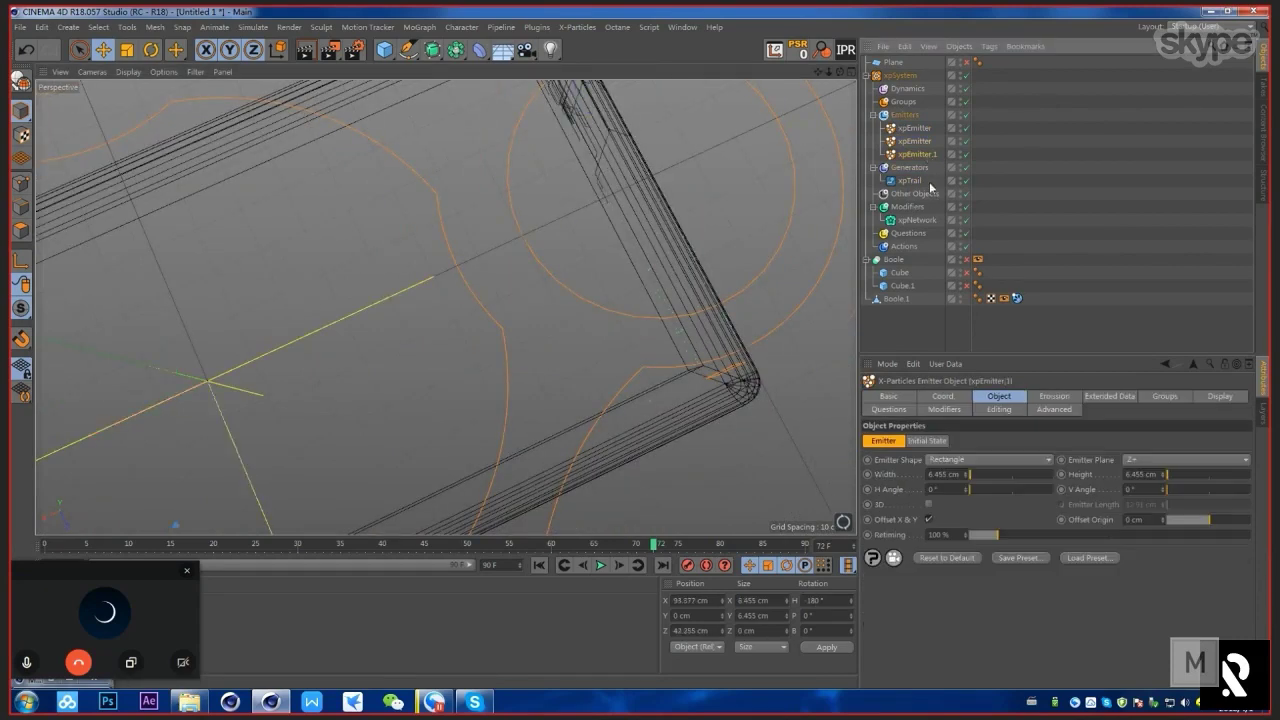
{"action": "left_click", "coordinate": [916, 171]}
{"action": "left_click_drag", "start_coordinate": [911, 182], "coordinate": [911, 190], "text": "ctrl"}
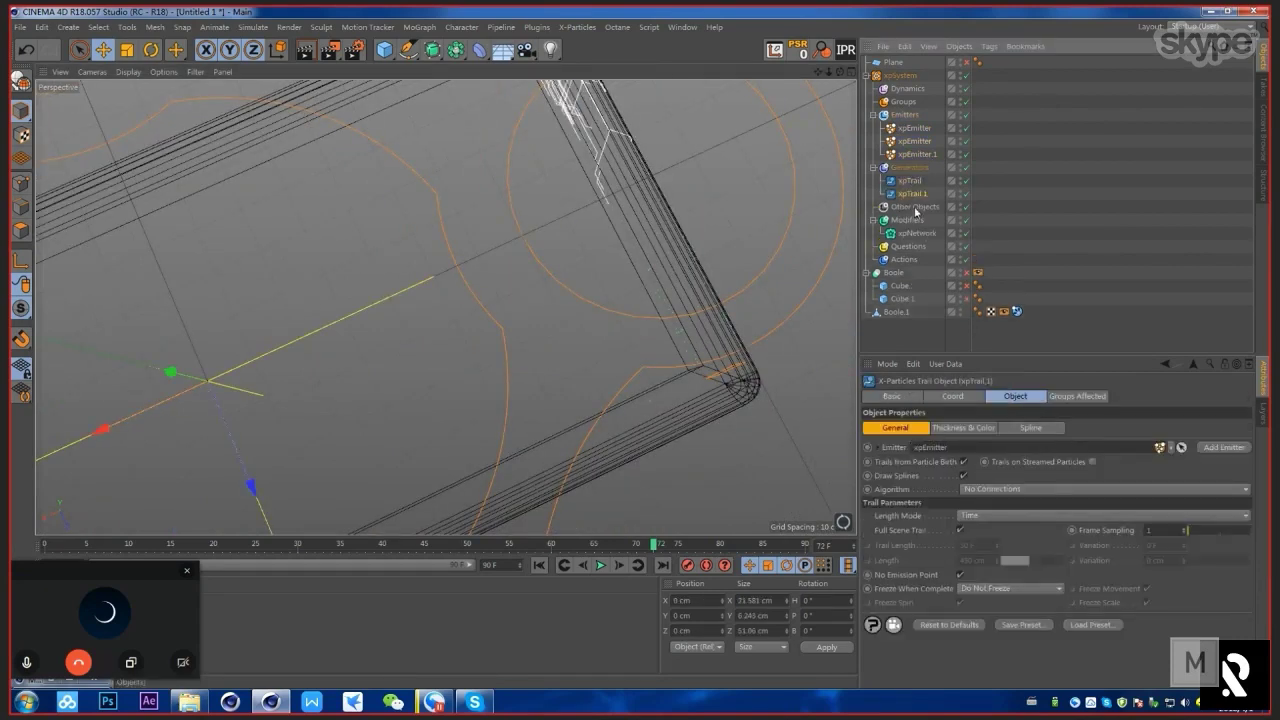
{"action": "left_click", "coordinate": [917, 198], "text": "ctrl"}
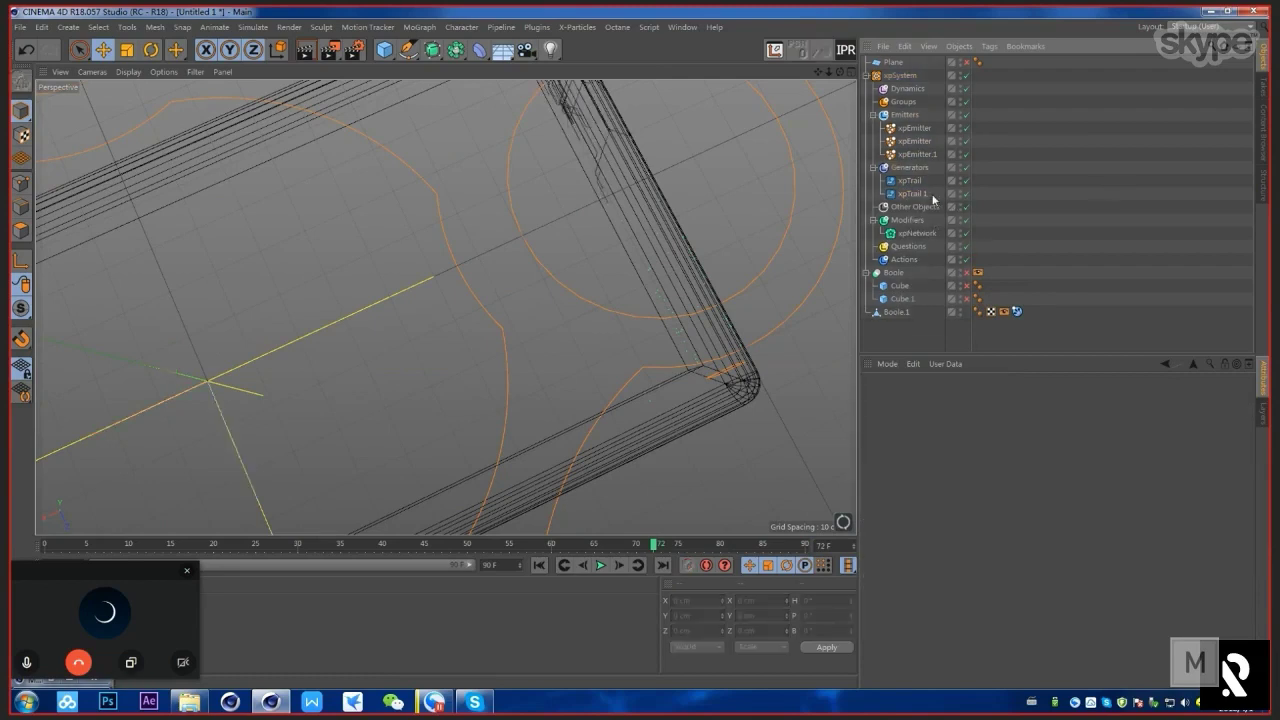
Step: Delete the xpTrail copy and two of the three emitters, keeping a single xpEmitter
{"action": "left_click", "coordinate": [929, 198]}
{"action": "key", "text": "Delete"}
{"action": "left_click", "coordinate": [922, 144]}
{"action": "key", "text": "Delete"}
{"action": "left_click", "coordinate": [922, 144]}
{"action": "key", "text": "Delete"}
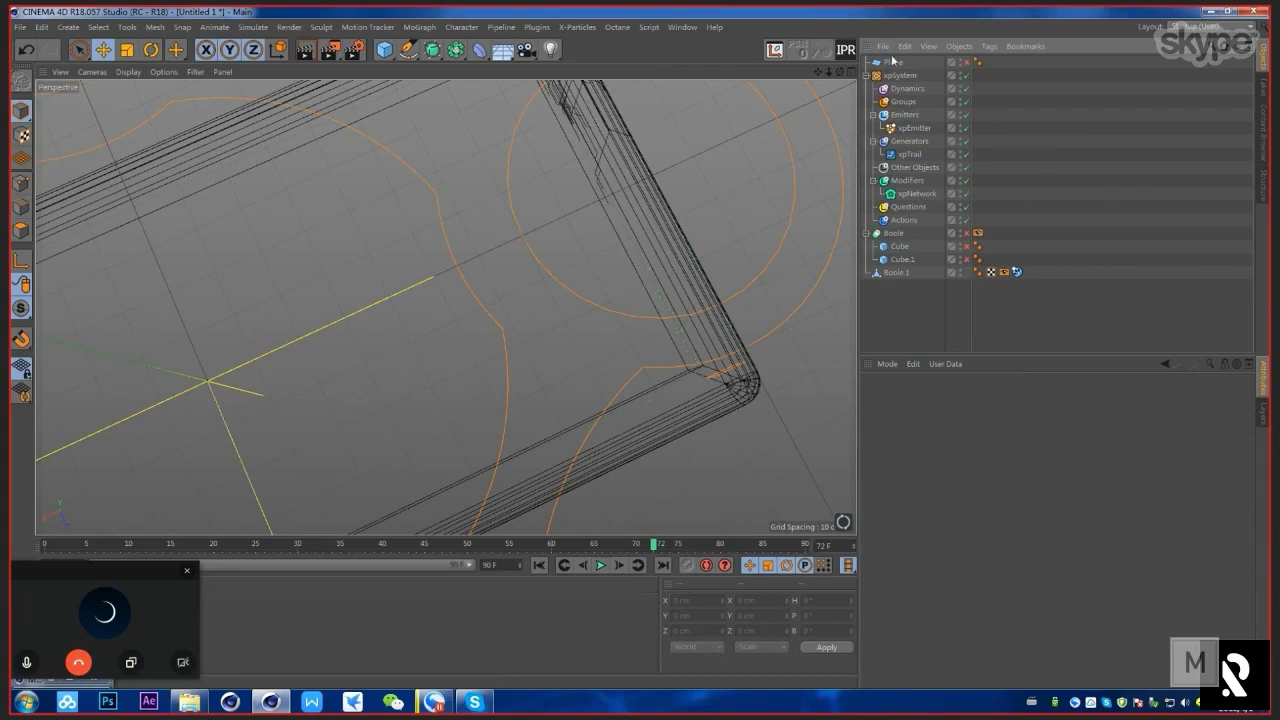
Step: Enable the plane again and set the xpEmitter's Emitter Shape to Object
{"action": "left_click", "coordinate": [896, 64]}
{"action": "left_click_drag", "start_coordinate": [389, 191], "coordinate": [600, 240], "text": "alt"}
{"action": "left_click", "coordinate": [914, 128]}
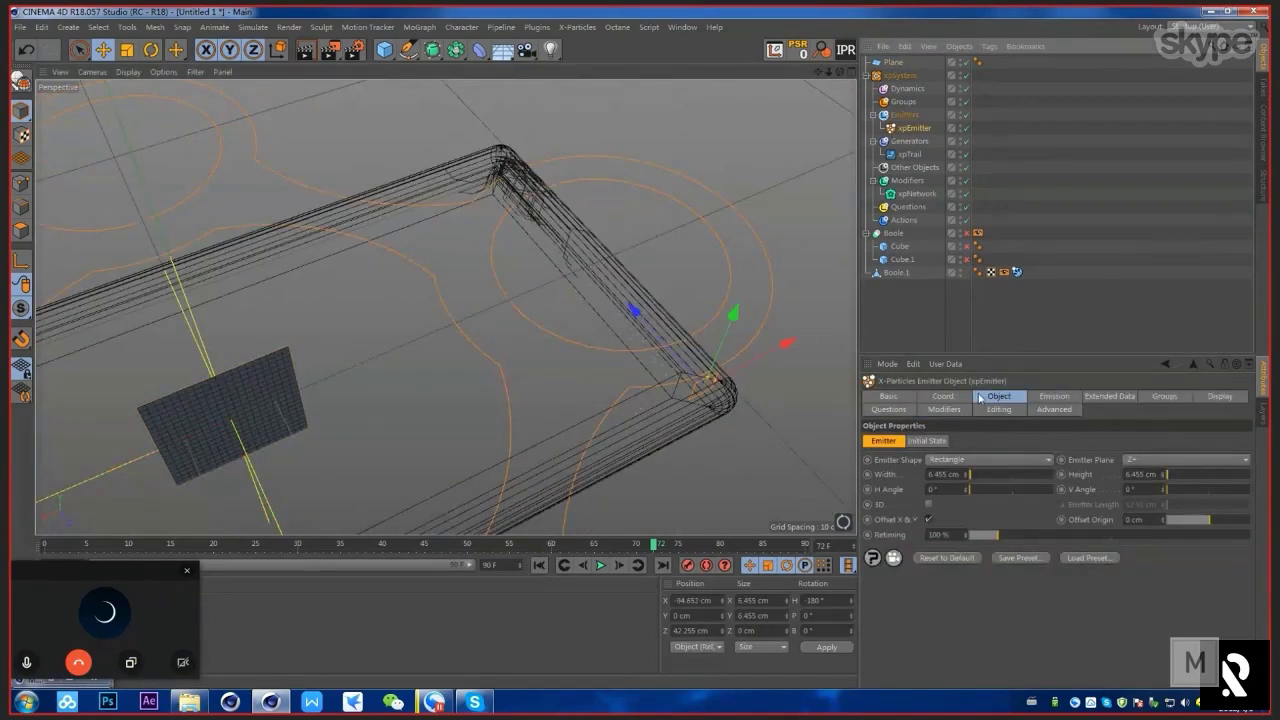
{"action": "left_click", "coordinate": [981, 461]}
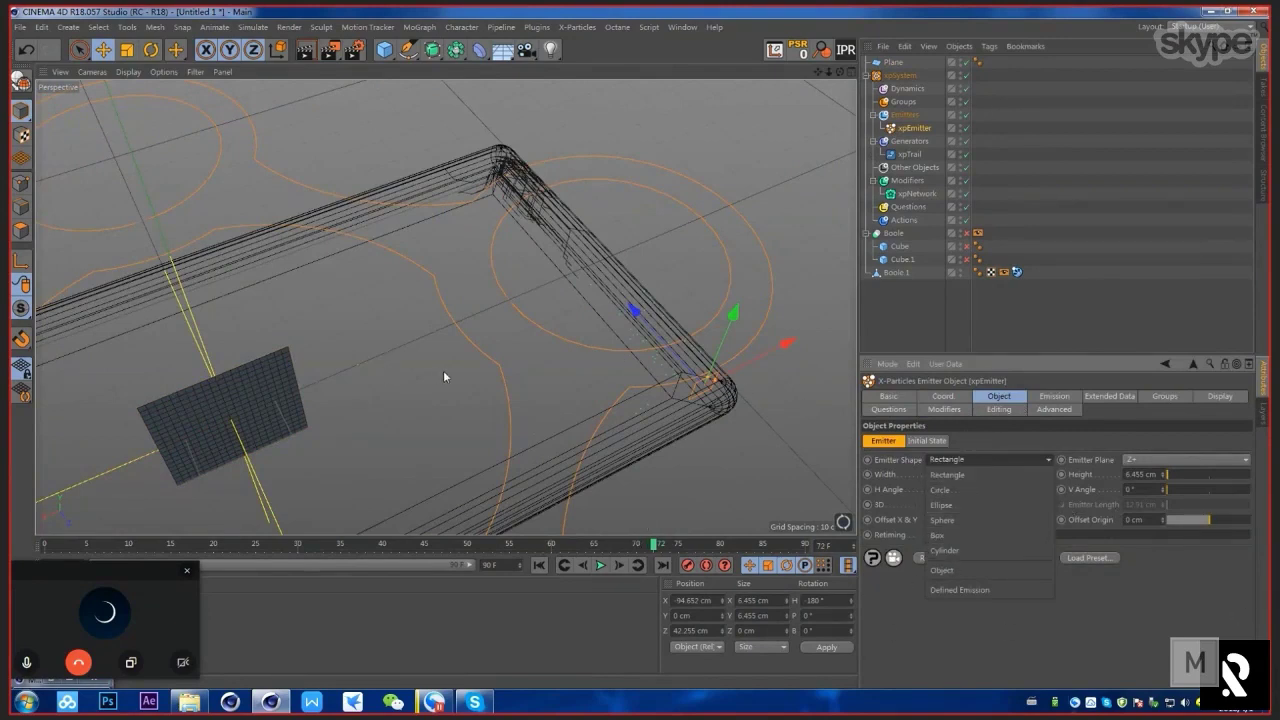
{"action": "left_click", "coordinate": [984, 464]}
{"action": "left_click", "coordinate": [1011, 462]}
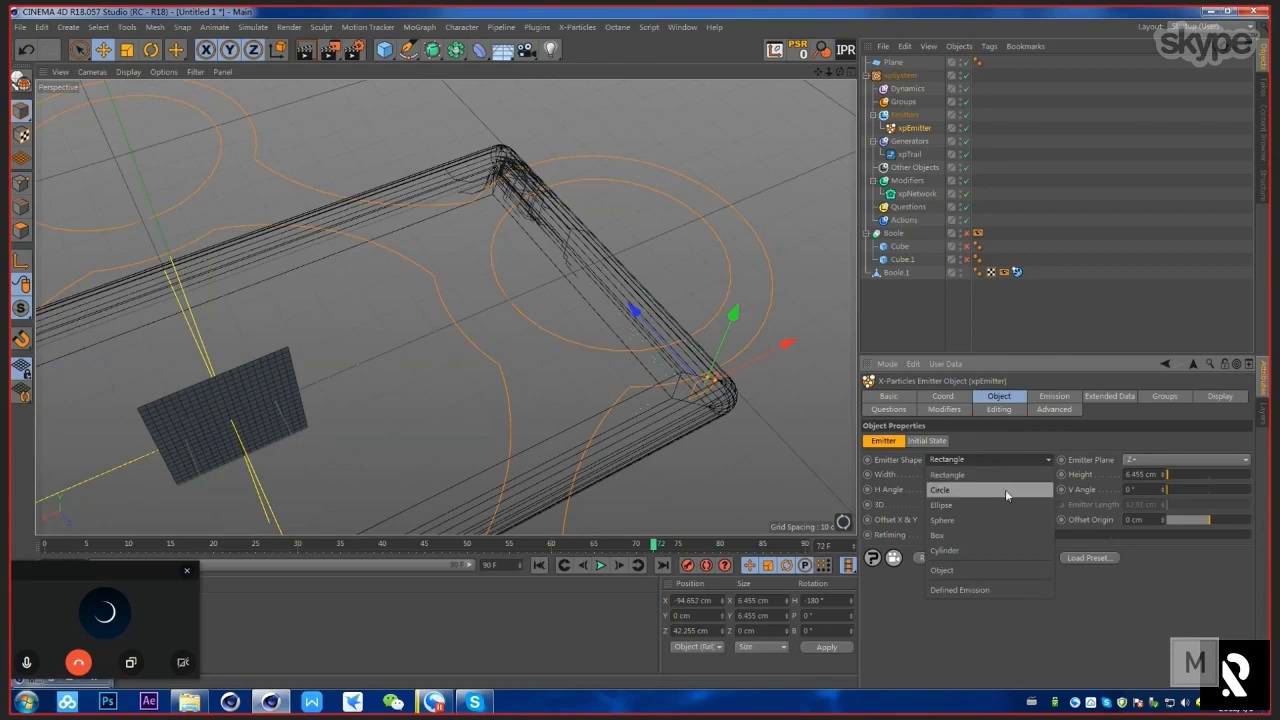
{"action": "left_click", "coordinate": [1005, 491]}
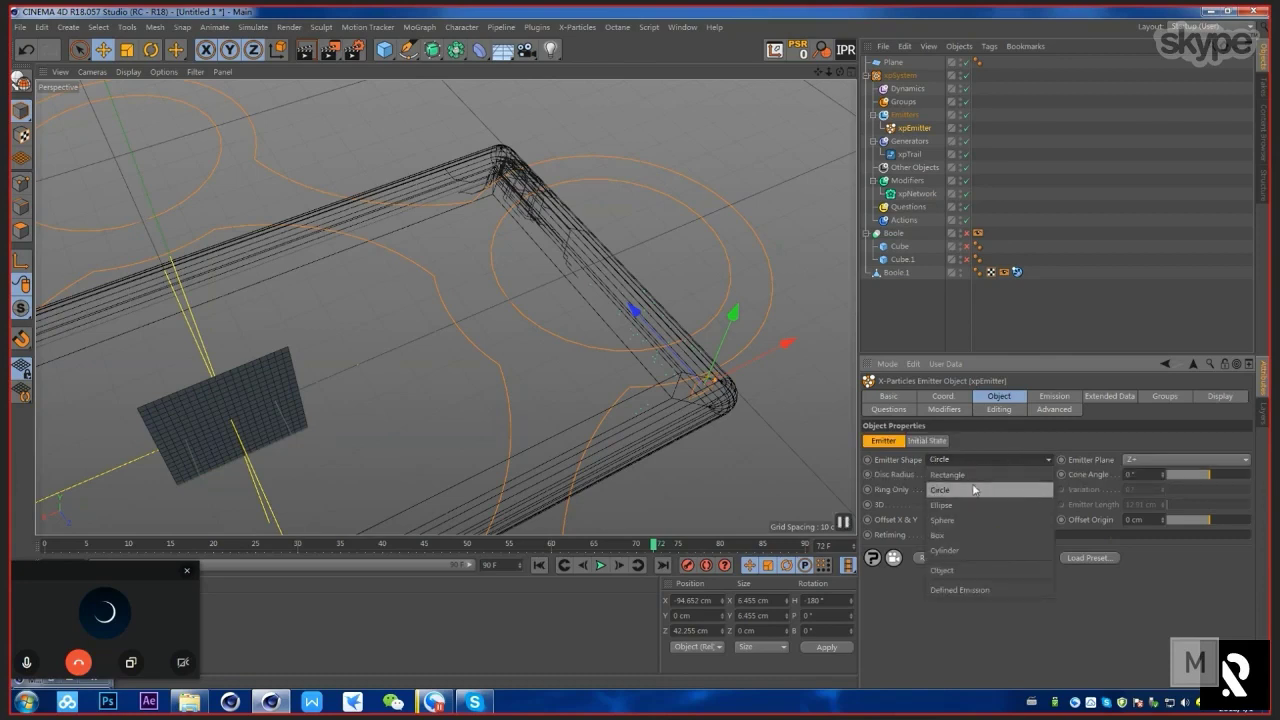
{"action": "left_click", "coordinate": [995, 463]}
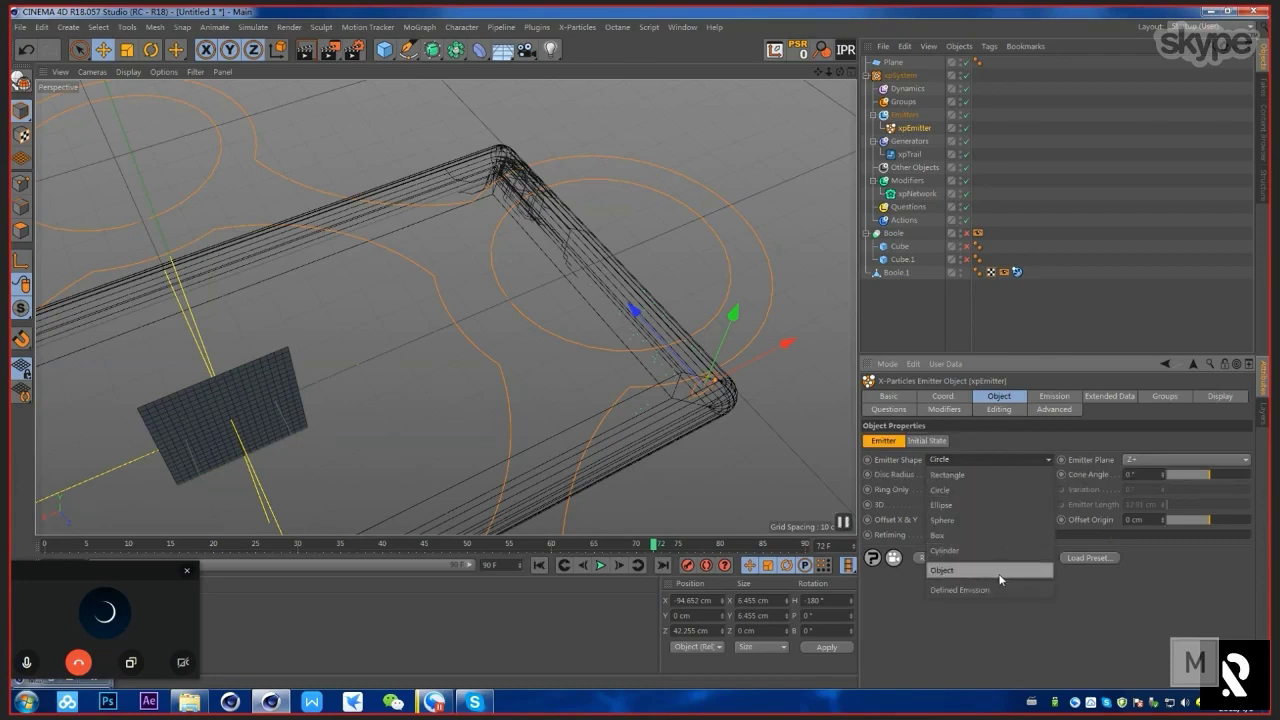
{"action": "left_click", "coordinate": [946, 571]}
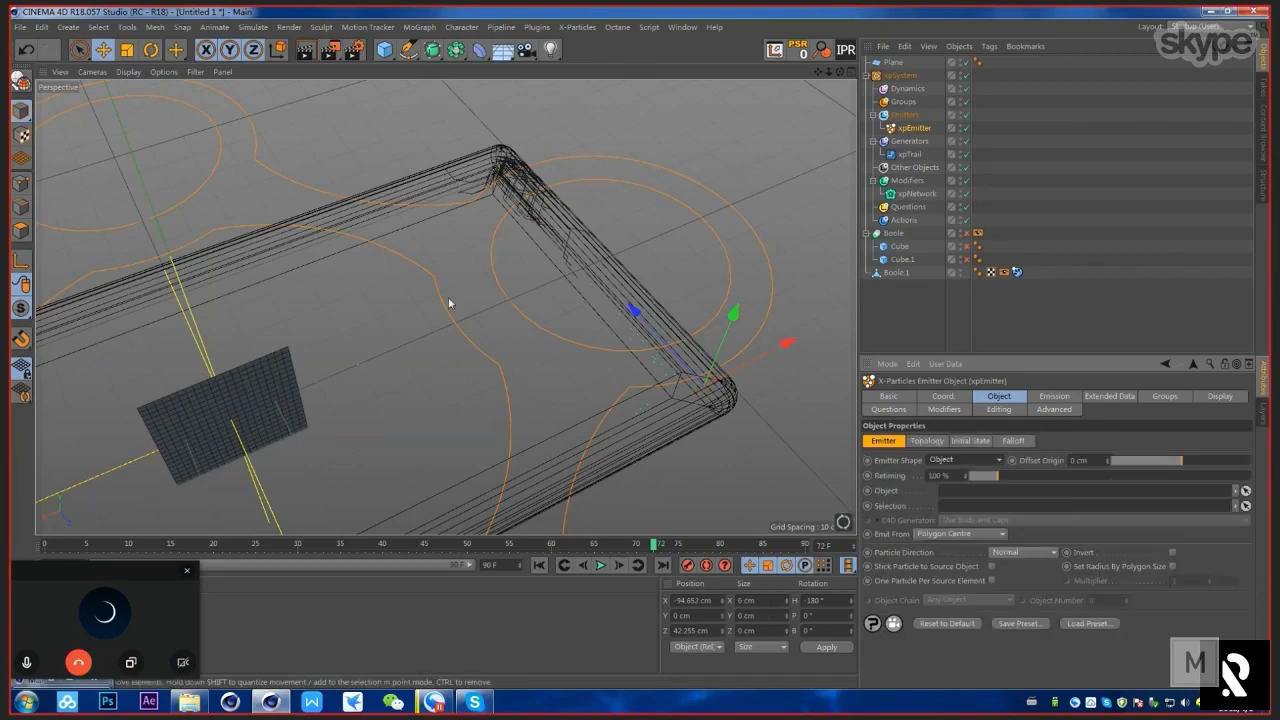
Step: Set the plane's width and height segments to 1 and its width and height to 10 cm
{"action": "left_click_drag", "start_coordinate": [449, 300], "coordinate": [438, 352], "text": "alt"}
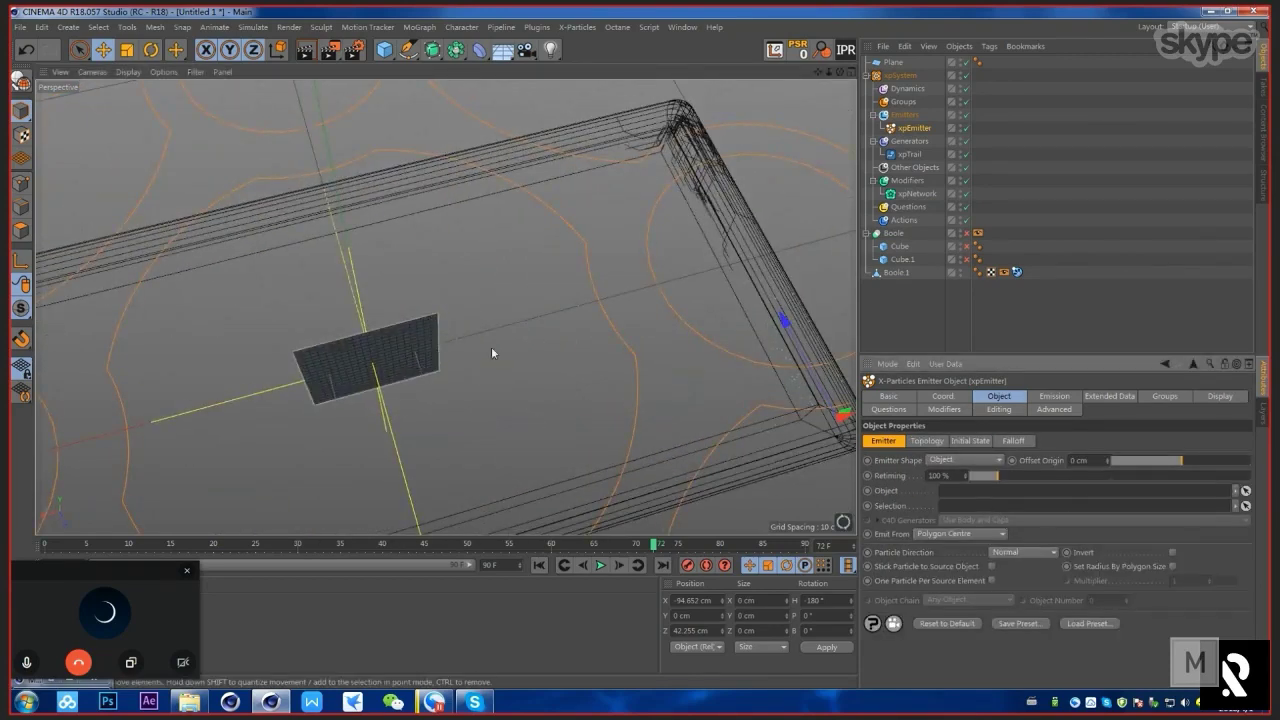
{"action": "left_click_drag", "start_coordinate": [491, 346], "coordinate": [556, 310], "text": "alt"}
{"action": "left_click", "coordinate": [408, 315]}
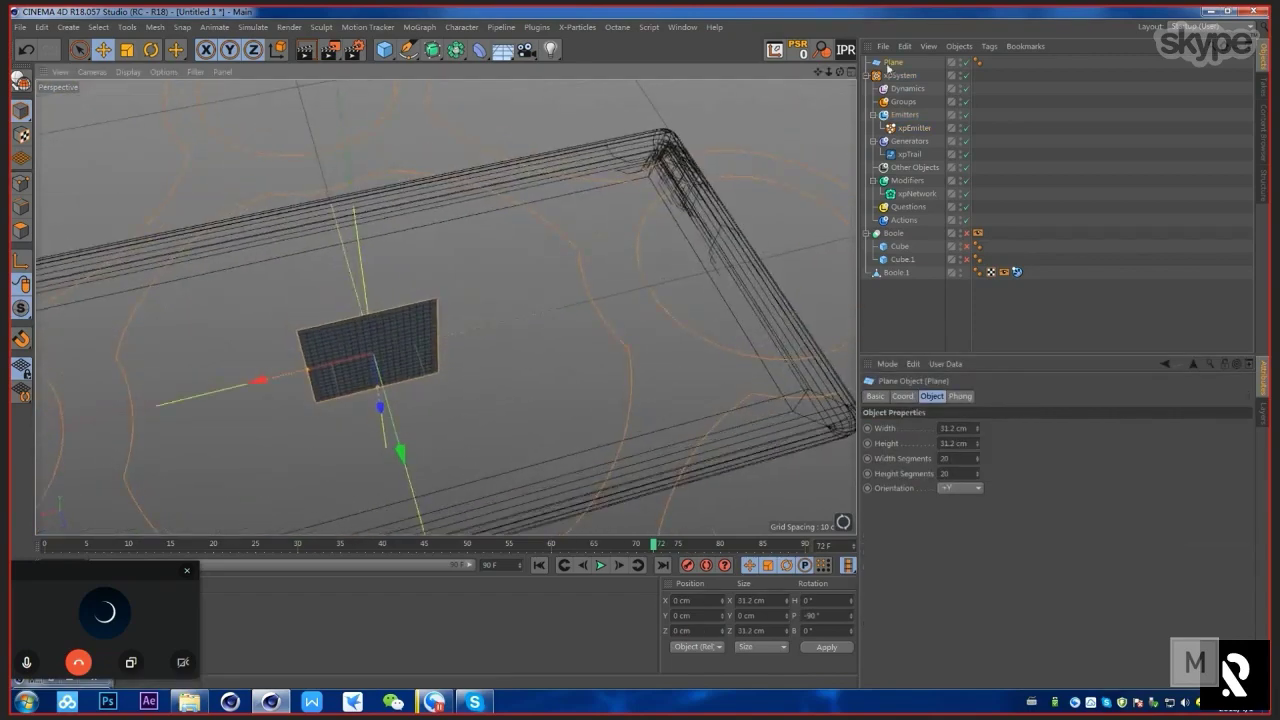
{"action": "double_click", "coordinate": [964, 460]}
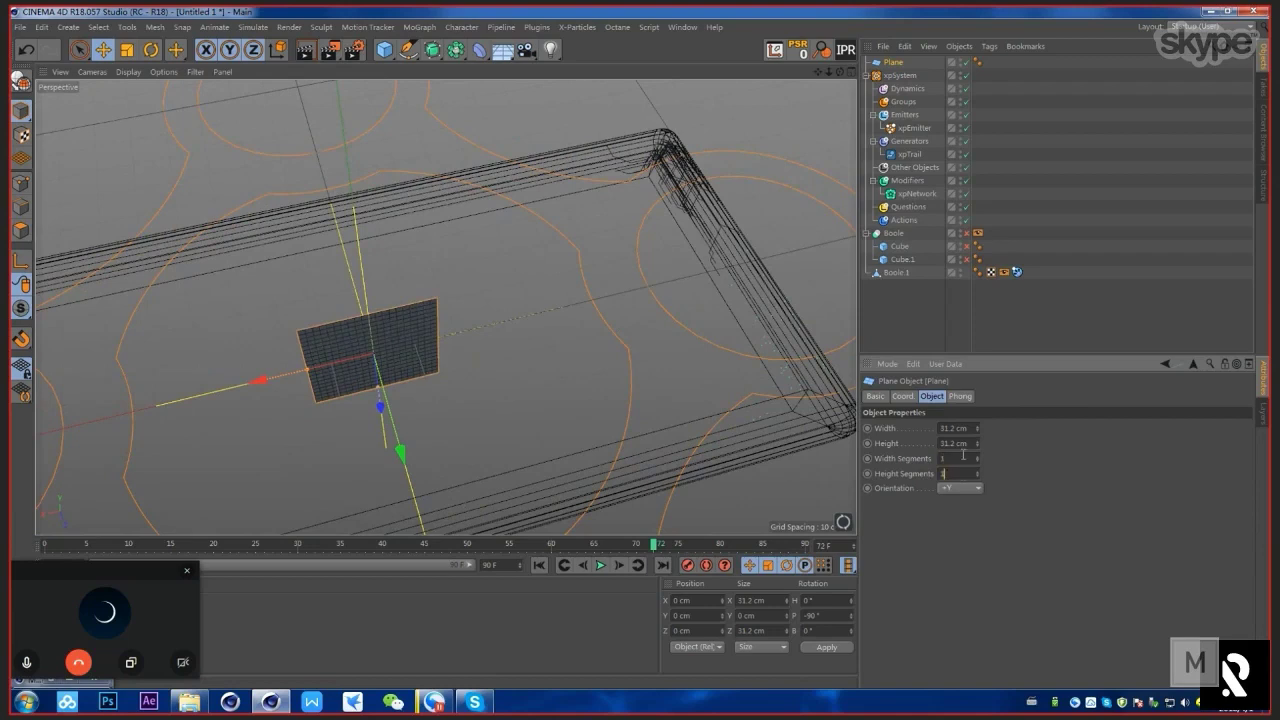
{"action": "left_click", "coordinate": [964, 456]}
{"action": "double_click", "coordinate": [961, 429]}
{"action": "type", "text": "10"}
{"action": "key", "text": "Return"}
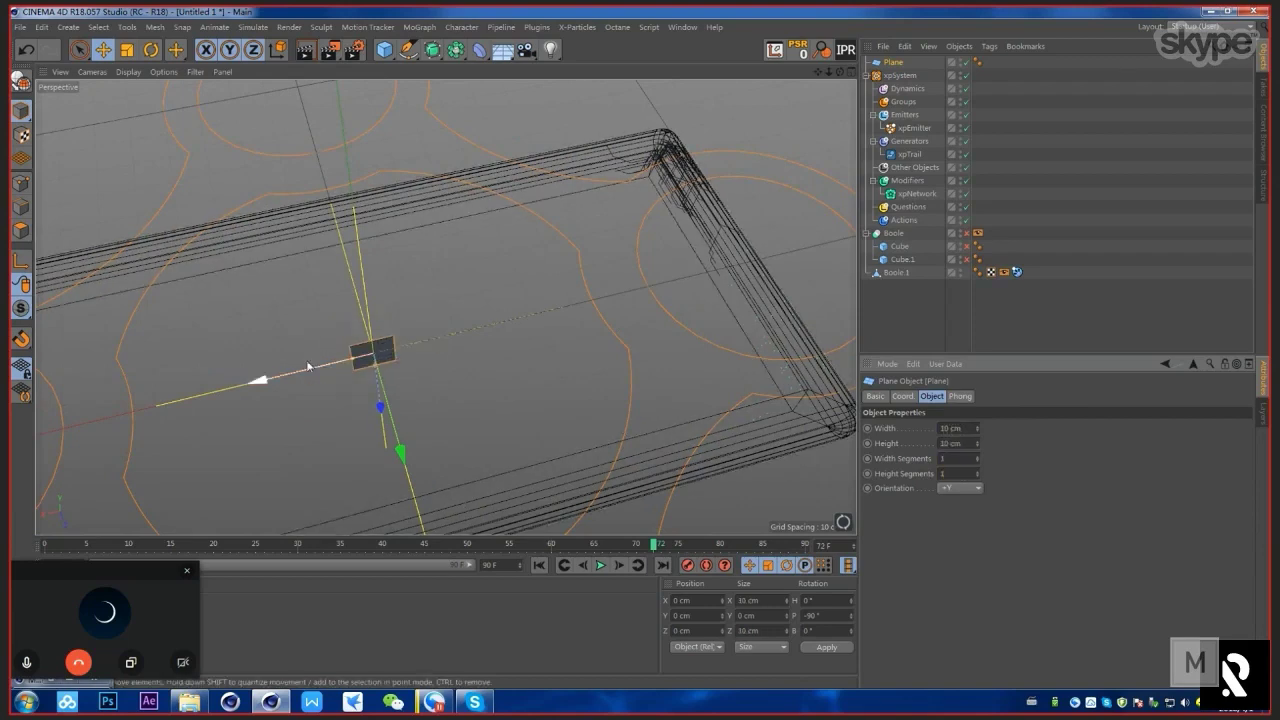
Step: Move the plane into the frame's corner at about X -94.64, Y -1.159, Z -44.82 cm and scale it to about 6.97 cm
{"action": "left_click_drag", "start_coordinate": [307, 368], "coordinate": [697, 370]}
{"action": "left_click_drag", "start_coordinate": [798, 356], "coordinate": [709, 207]}
{"action": "left_click_drag", "start_coordinate": [674, 185], "coordinate": [682, 142], "text": "alt"}
{"action": "key", "text": "t"}
{"action": "key", "text": "e"}
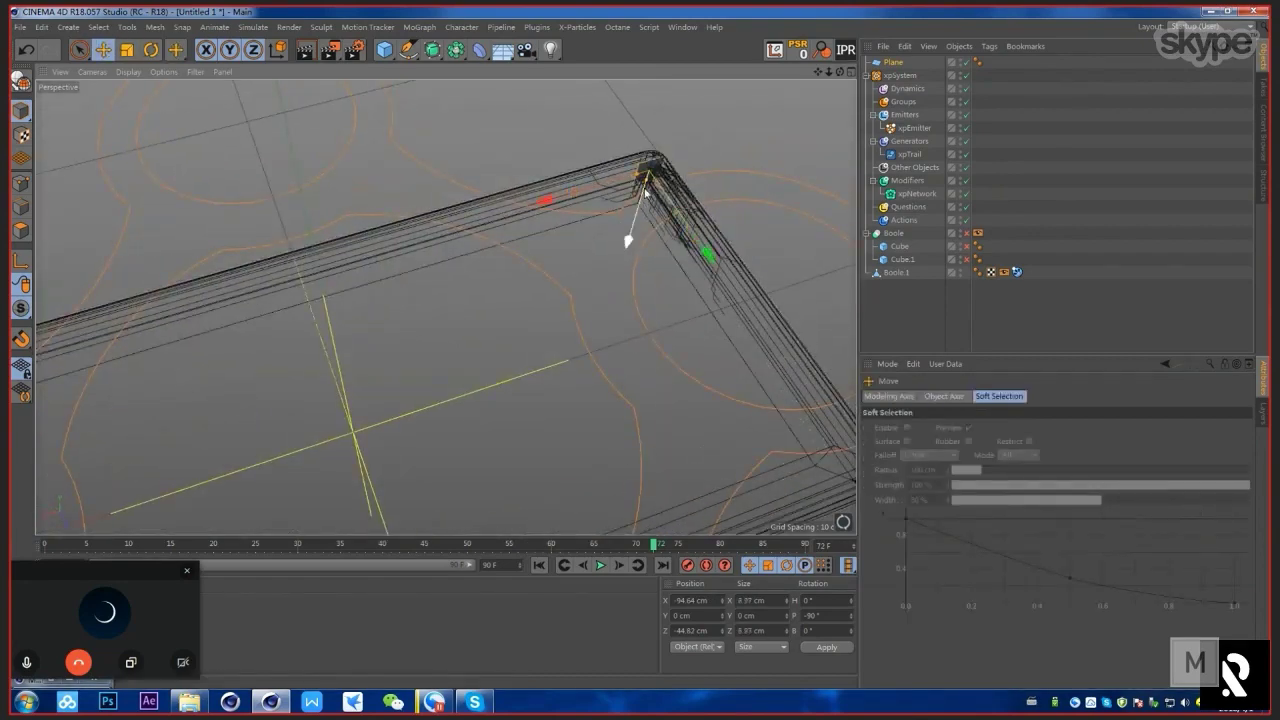
{"action": "left_click_drag", "start_coordinate": [627, 240], "coordinate": [626, 244]}
{"action": "left_click_drag", "start_coordinate": [646, 196], "coordinate": [610, 213], "text": "alt"}
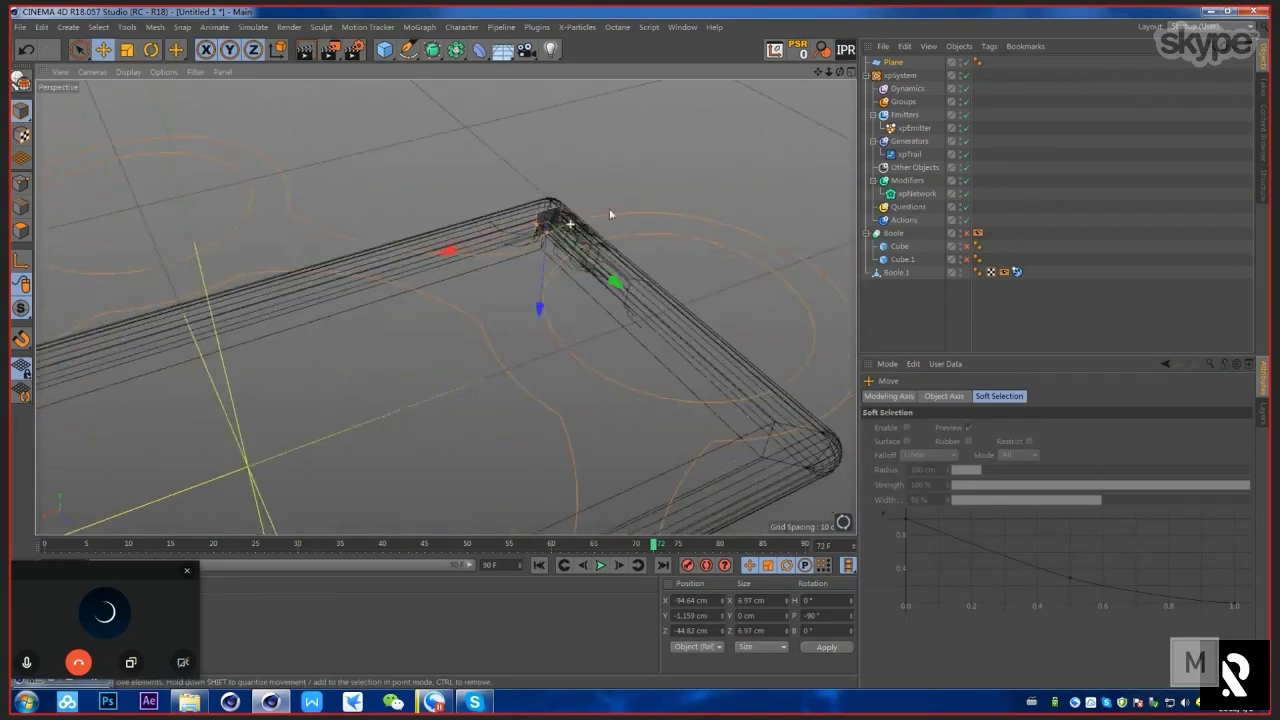
{"action": "left_click_drag", "start_coordinate": [537, 148], "coordinate": [568, 349], "text": "alt"}
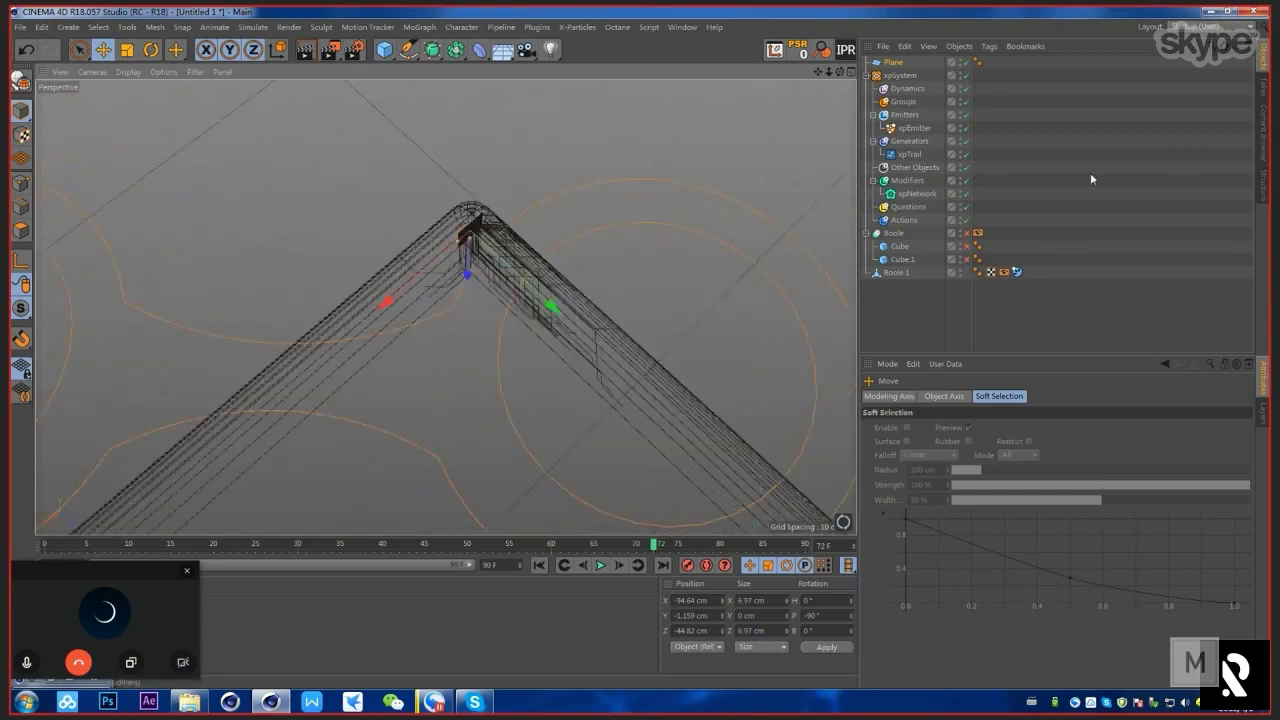
Step: Assign the plane as the xpEmitter's source object and set Emit From to Polygon Area
{"action": "left_click", "coordinate": [914, 128]}
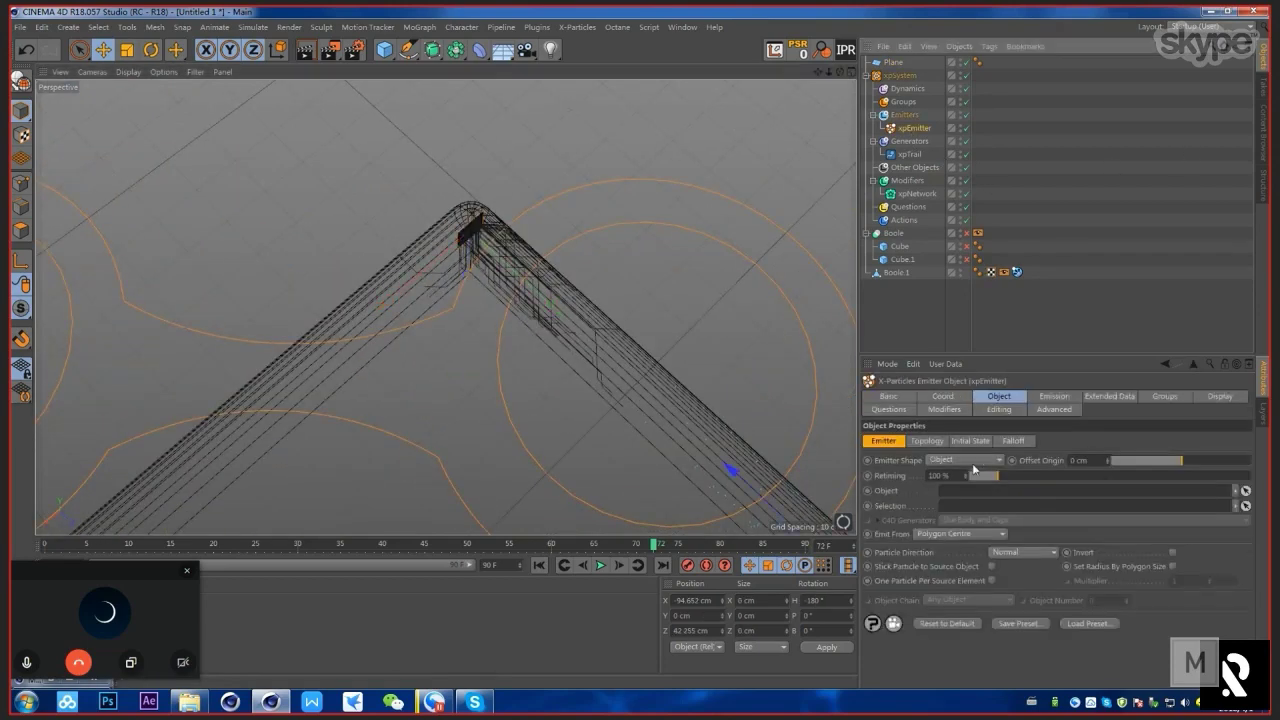
{"action": "left_click_drag", "start_coordinate": [895, 64], "coordinate": [981, 470]}
{"action": "left_click", "coordinate": [962, 534]}
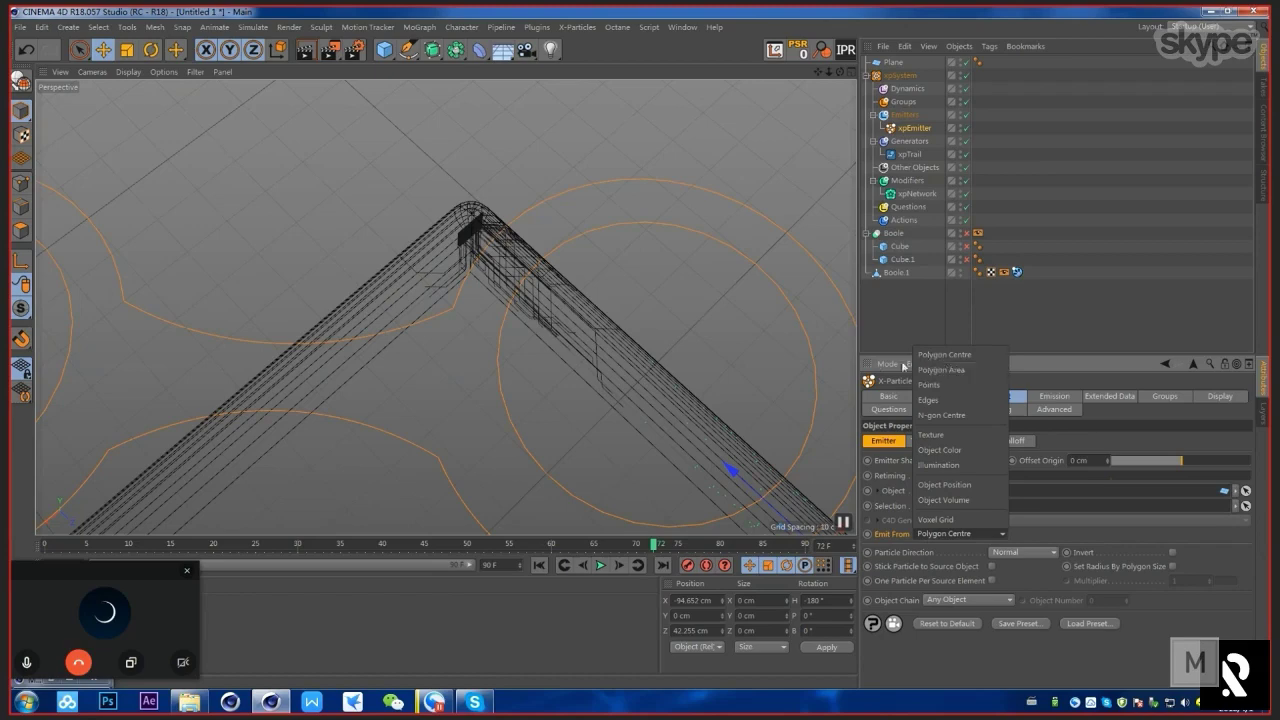
{"action": "left_click", "coordinate": [969, 372]}
Step: Replay the simulation and examine the emission from the plane in the frame's corner
{"action": "middle_click_drag", "start_coordinate": [595, 409], "coordinate": [471, 327], "text": "alt"}
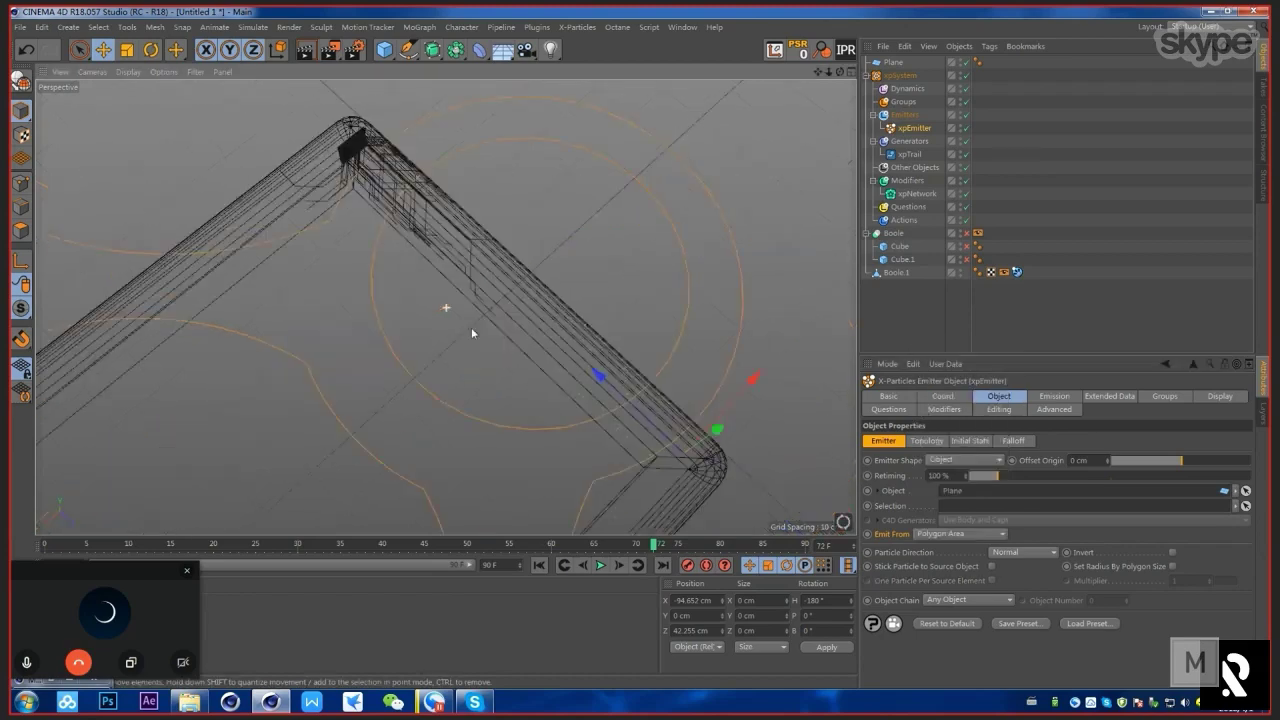
{"action": "left_click_drag", "start_coordinate": [471, 327], "coordinate": [370, 275], "text": "alt"}
{"action": "left_click", "coordinate": [547, 568]}
{"action": "left_click", "coordinate": [600, 565]}
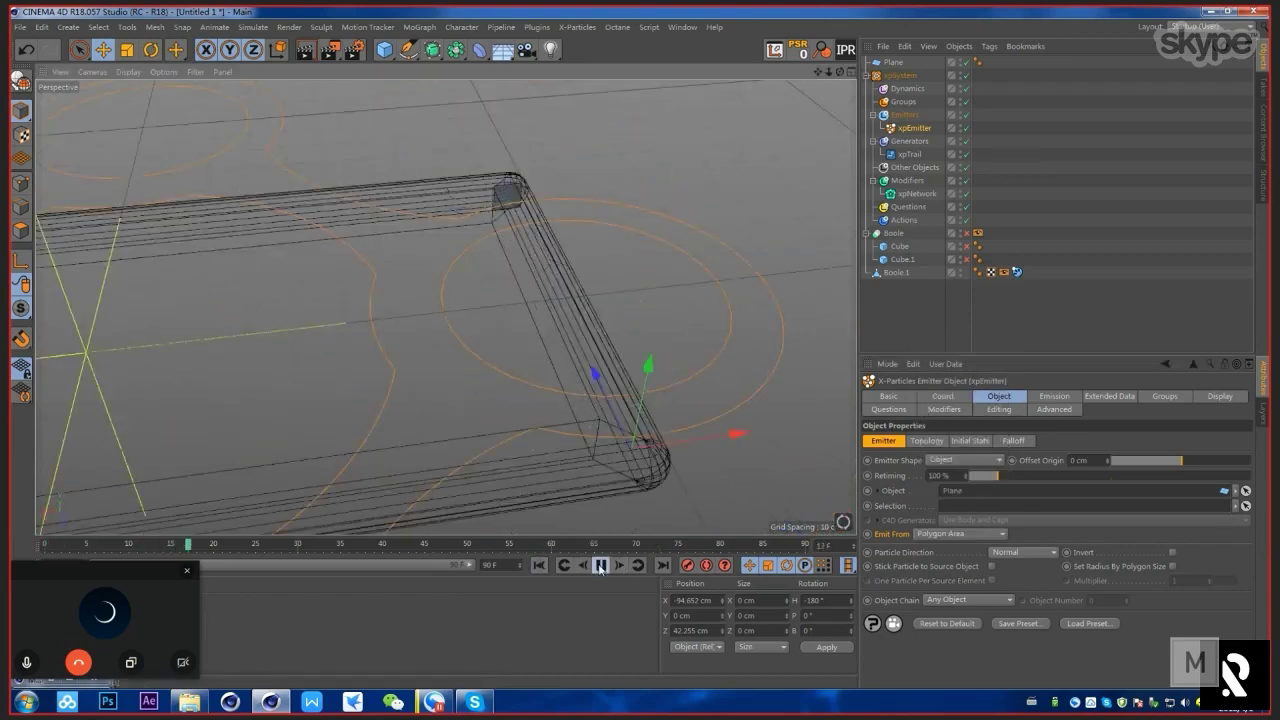
{"action": "left_click_drag", "start_coordinate": [534, 271], "coordinate": [575, 362], "text": "alt"}
{"action": "left_click", "coordinate": [601, 566]}
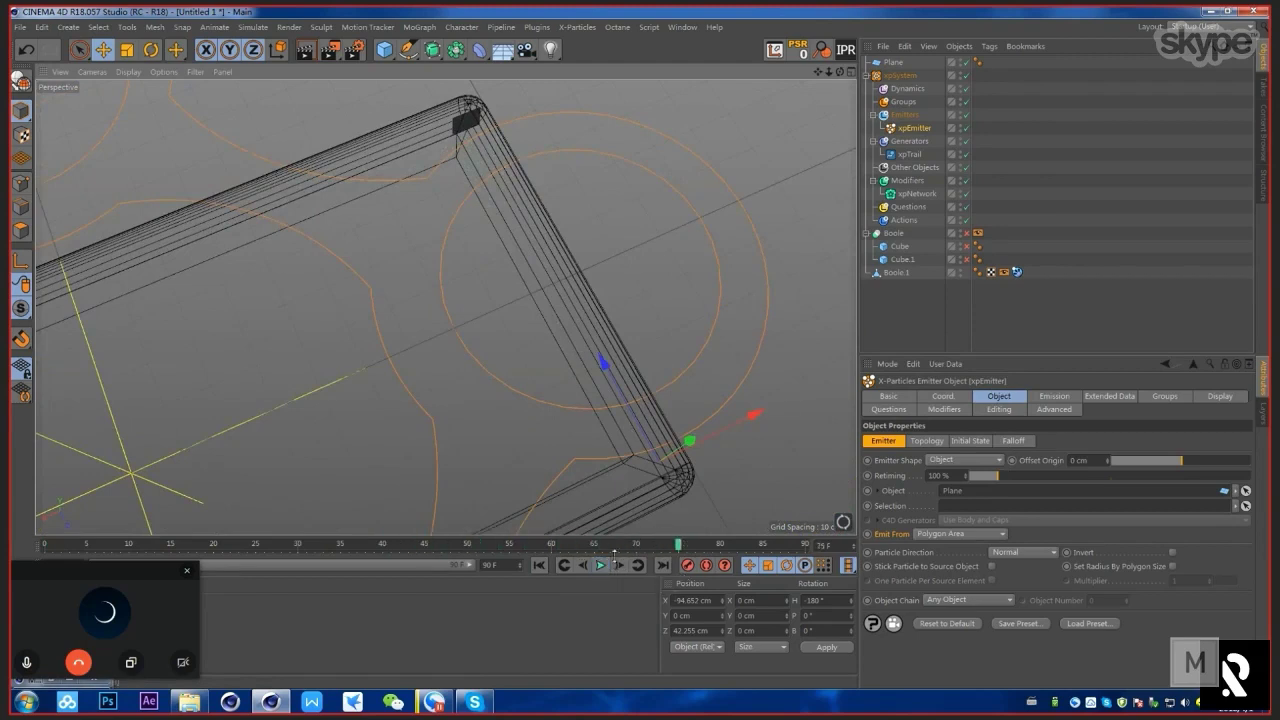
Step: Select the xpTrail and replay the simulation to examine the trails growing along the frame's short side
{"action": "left_click", "coordinate": [905, 155]}
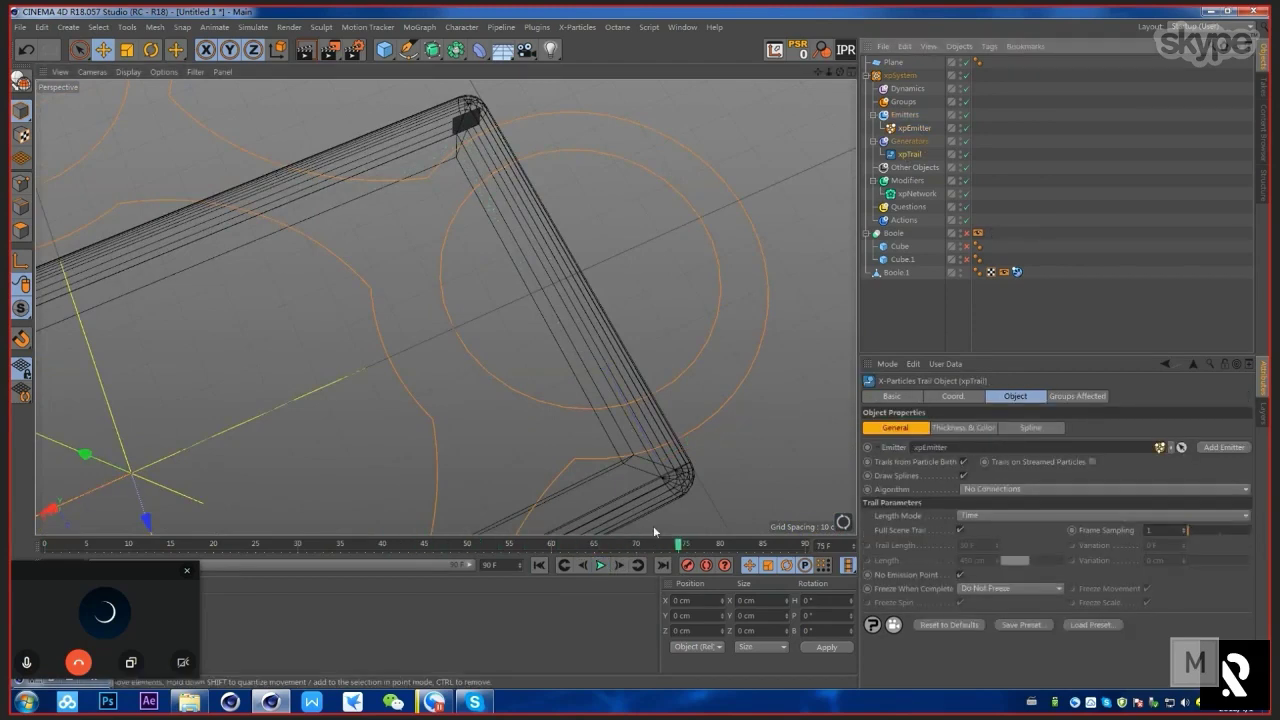
{"action": "left_click", "coordinate": [600, 565]}
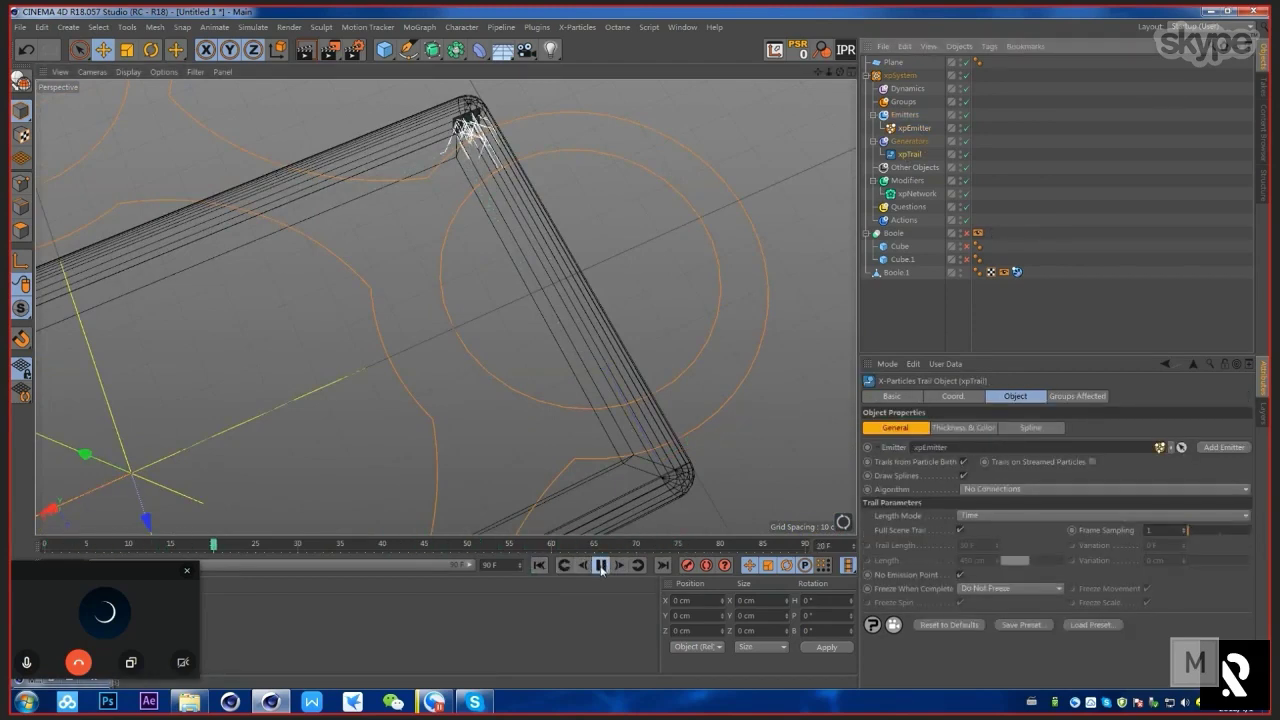
{"action": "left_click_drag", "start_coordinate": [495, 157], "coordinate": [546, 217], "text": "alt"}
{"action": "scroll", "coordinate": [546, 217], "scroll_direction": "down", "scroll_amount": 3}
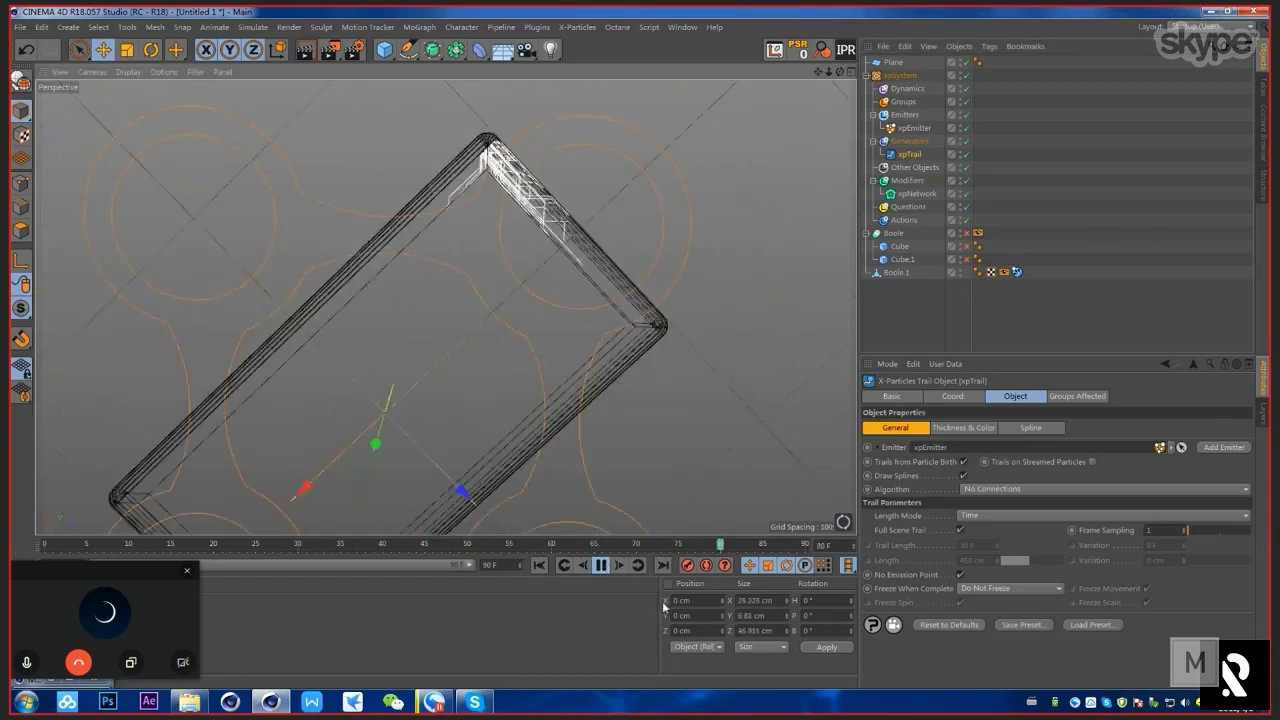
{"action": "middle_click_drag", "start_coordinate": [561, 230], "coordinate": [540, 246], "text": "alt"}
{"action": "left_click_drag", "start_coordinate": [540, 246], "coordinate": [557, 262], "text": "alt"}
Step: Duplicate the corner plane to the other corner of the same short side at Z 41.838 cm and rotate its bank to 180°
{"action": "left_click", "coordinate": [904, 77]}
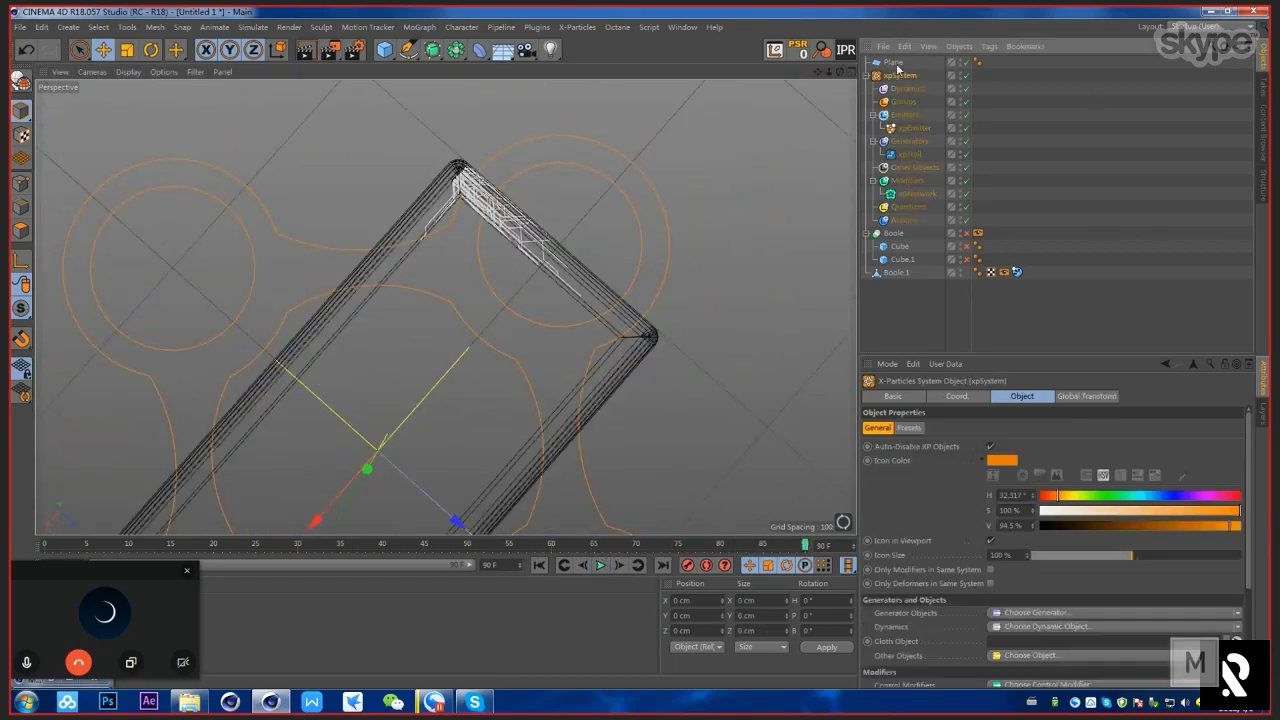
{"action": "left_click", "coordinate": [899, 64]}
{"action": "left_click_drag", "start_coordinate": [899, 64], "coordinate": [902, 71], "text": "ctrl"}
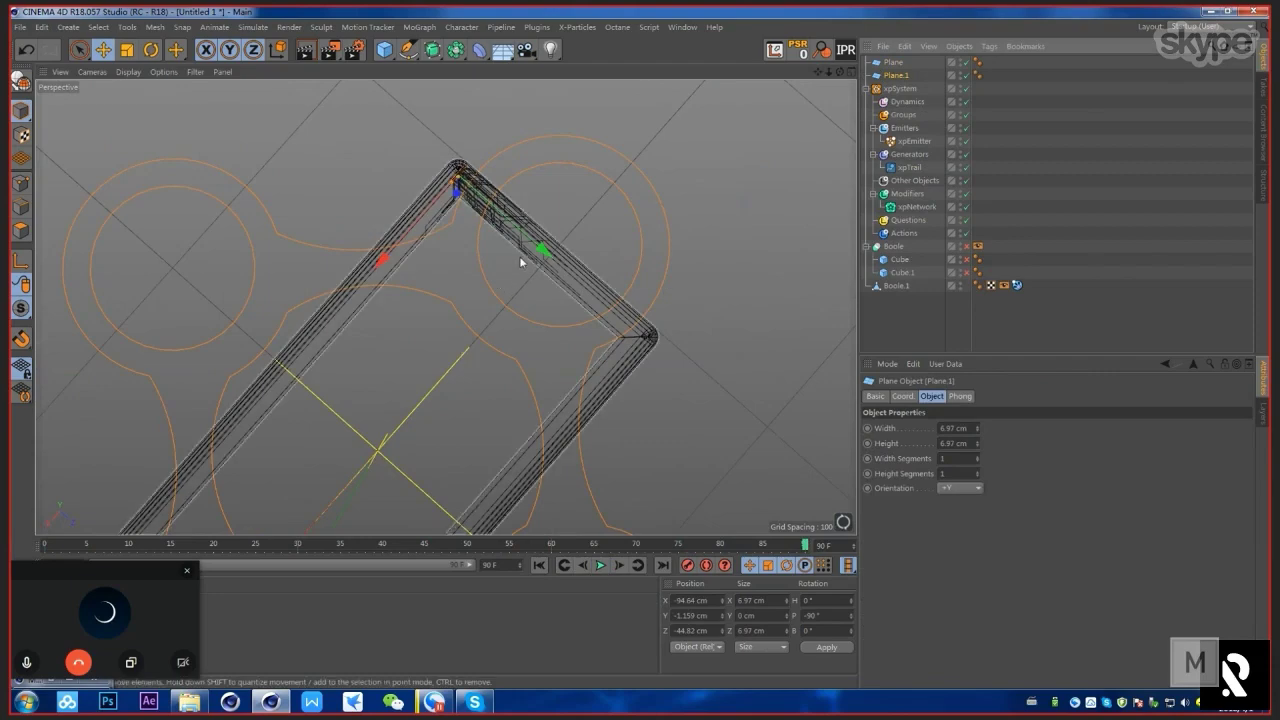
{"action": "left_click_drag", "start_coordinate": [537, 251], "coordinate": [709, 412]}
{"action": "key", "text": "r"}
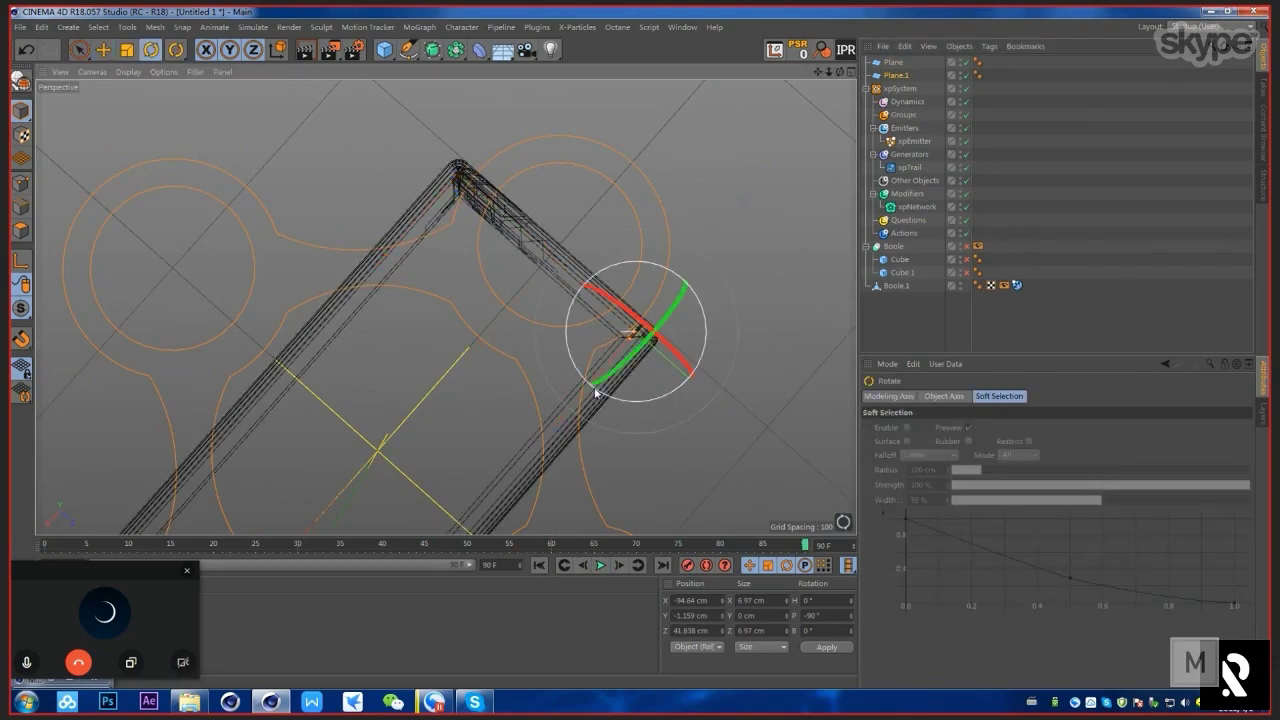
{"action": "left_click_drag", "start_coordinate": [635, 396], "coordinate": [718, 216]}
{"action": "middle_click_drag", "start_coordinate": [628, 327], "coordinate": [617, 266], "text": "alt"}
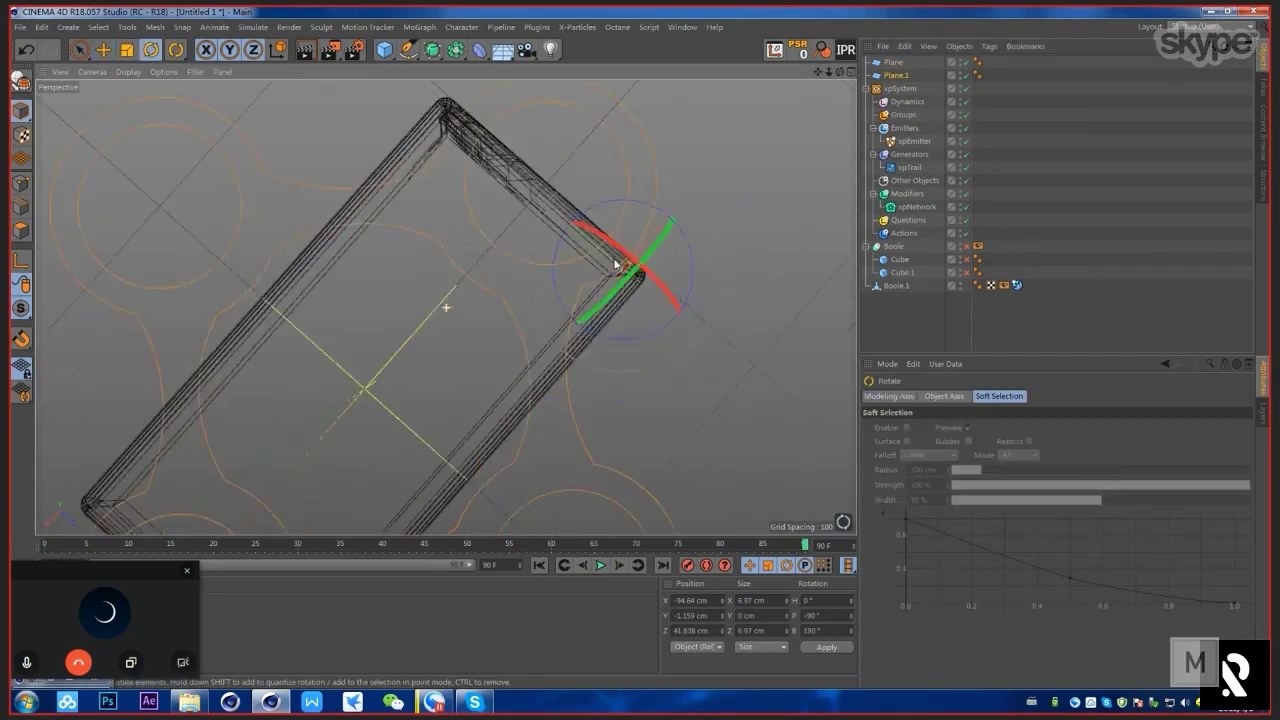
Step: Duplicate both corner planes to the frame's opposite short side at about X 93.759 cm and replay the simulation
{"action": "scroll", "coordinate": [622, 266], "scroll_direction": "down", "scroll_amount": 4}
{"action": "left_click", "coordinate": [893, 65]}
{"action": "left_click", "coordinate": [897, 76], "text": "ctrl"}
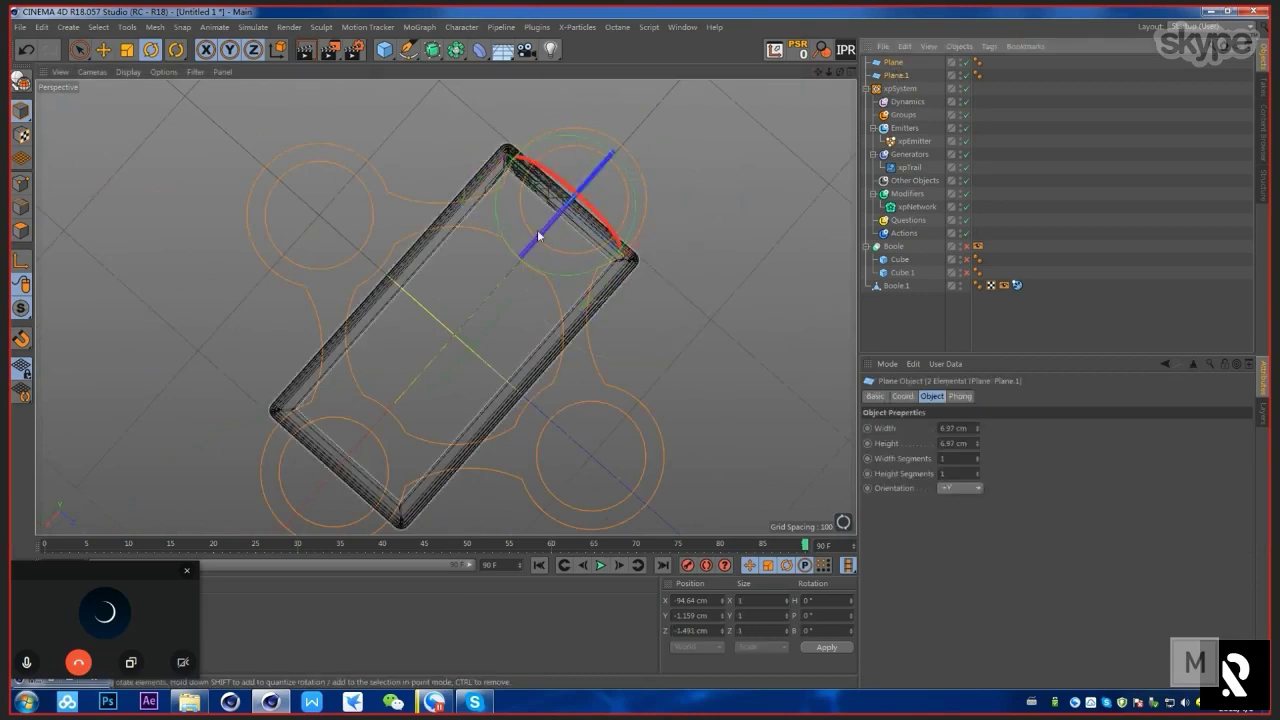
{"action": "key", "text": "e"}
{"action": "left_click_drag", "start_coordinate": [549, 229], "coordinate": [312, 475]}
{"action": "left_click", "coordinate": [540, 565]}
{"action": "left_click", "coordinate": [602, 565]}
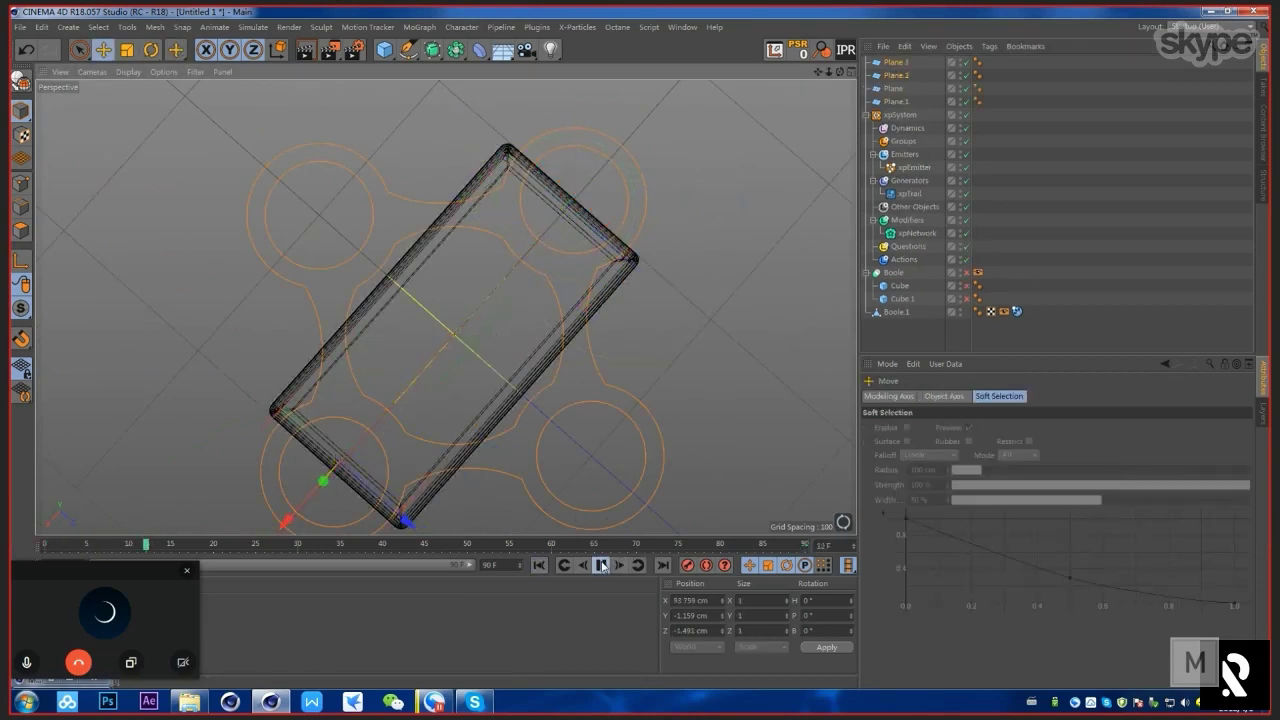
Step: Create a Connect object and place all four planes inside it
{"action": "left_click", "coordinate": [1044, 56]}
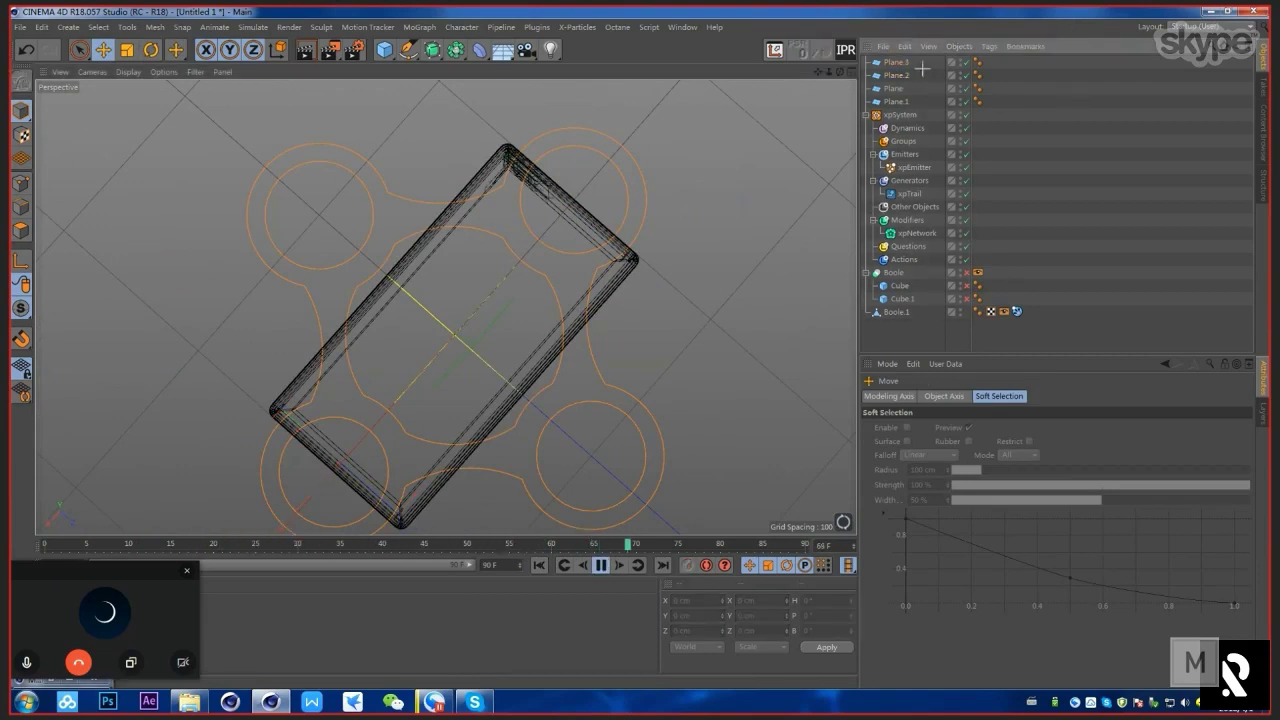
{"action": "left_click_drag", "start_coordinate": [921, 68], "coordinate": [876, 102]}
{"action": "left_click", "coordinate": [601, 565]}
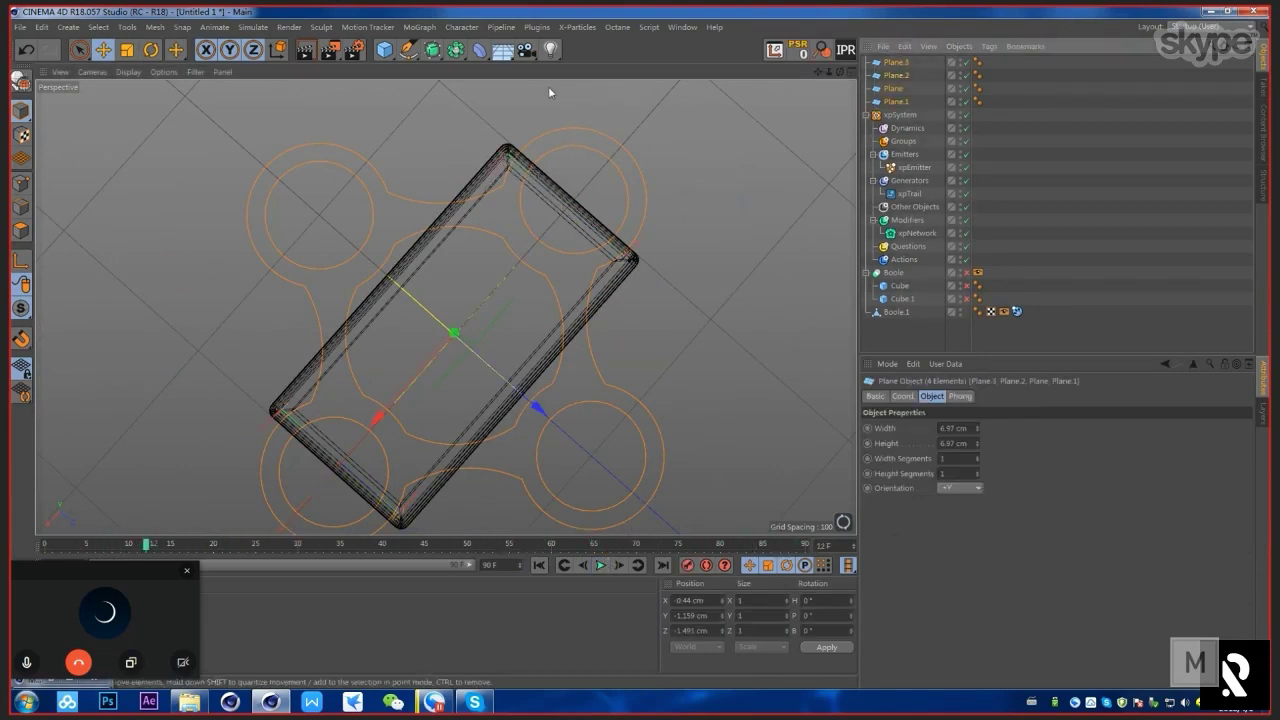
{"action": "left_click", "coordinate": [455, 49]}
{"action": "left_click", "coordinate": [645, 93]}
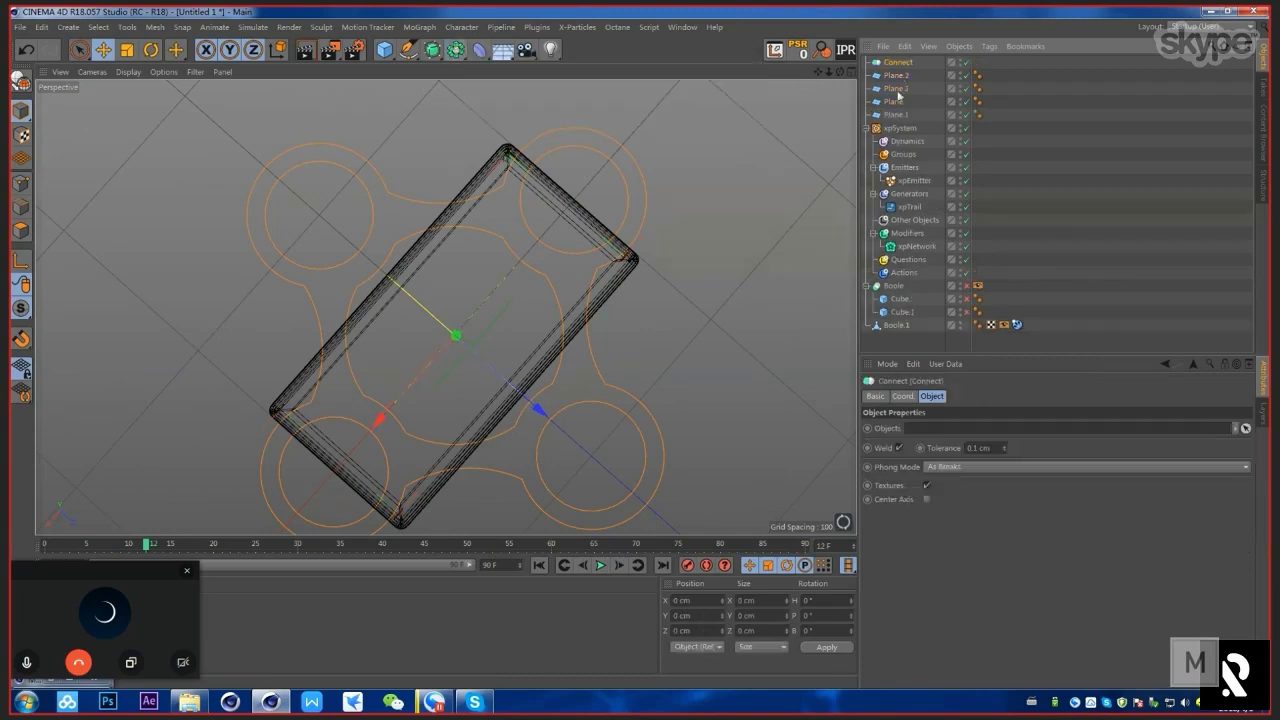
{"action": "mouse_move", "coordinate": [918, 74]}
{"action": "left_mouse_down"}
{"action": "mouse_move", "coordinate": [880, 113]}
{"action": "mouse_move", "coordinate": [901, 63]}
{"action": "left_mouse_up"}
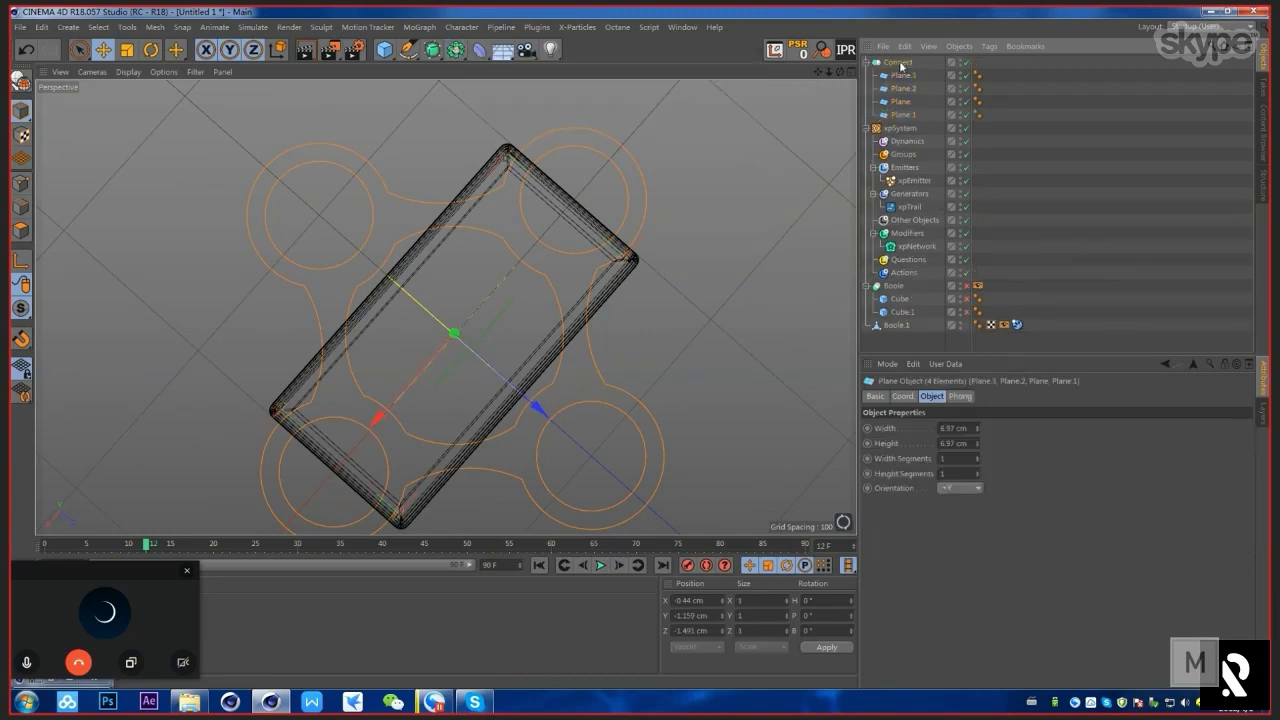
Step: Assign the Connect object as the xpEmitter's source object and play the simulation
{"action": "left_click", "coordinate": [901, 63]}
{"action": "left_click", "coordinate": [914, 181]}
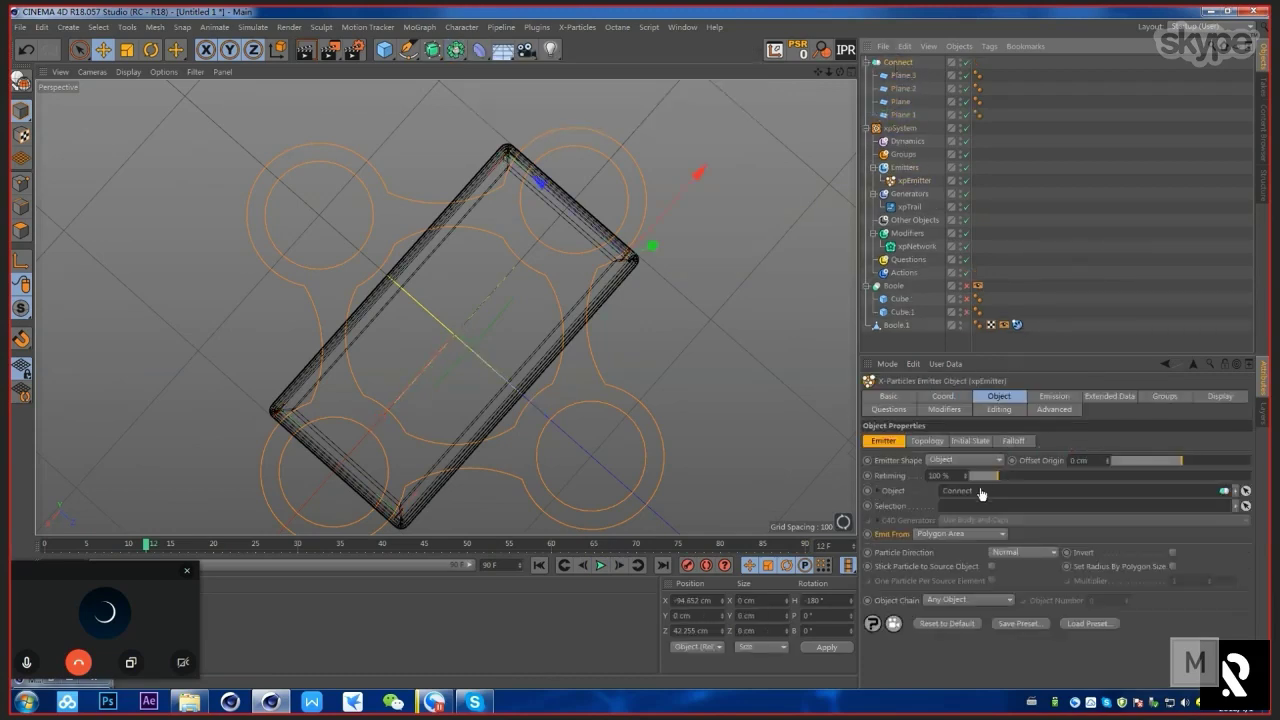
{"action": "left_click", "coordinate": [601, 565]}
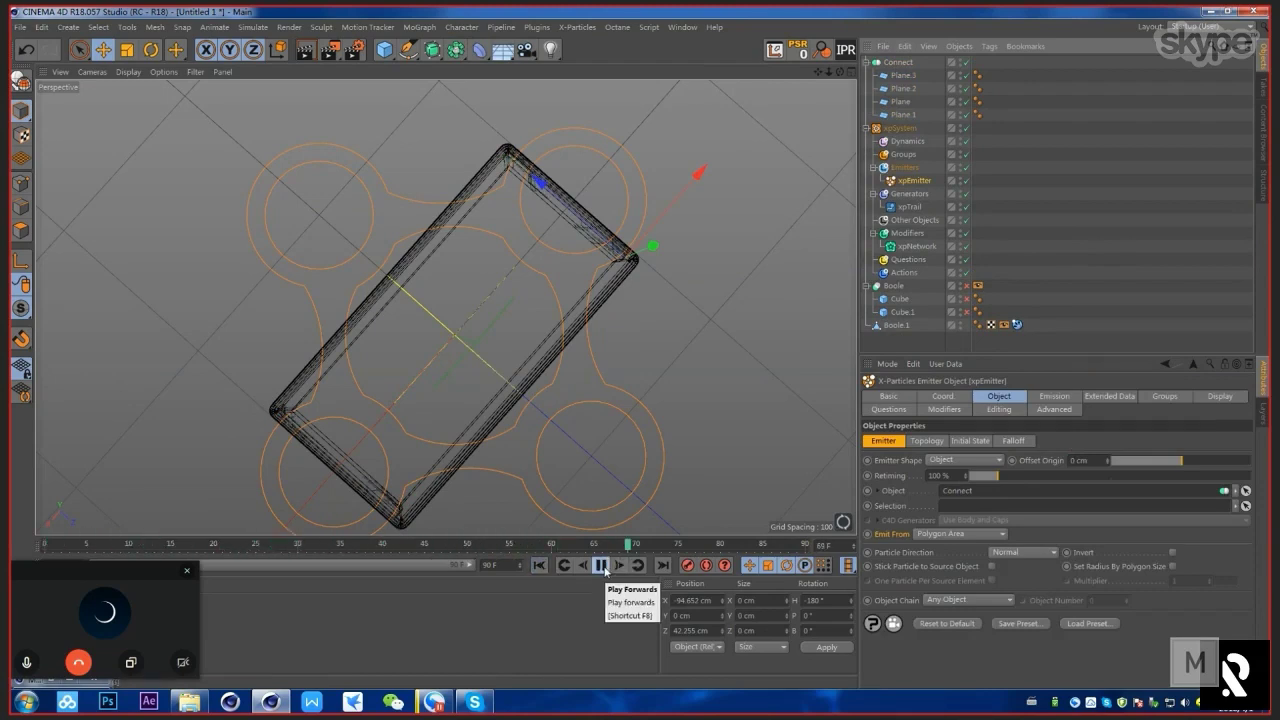
{"action": "left_click", "coordinate": [601, 565]}
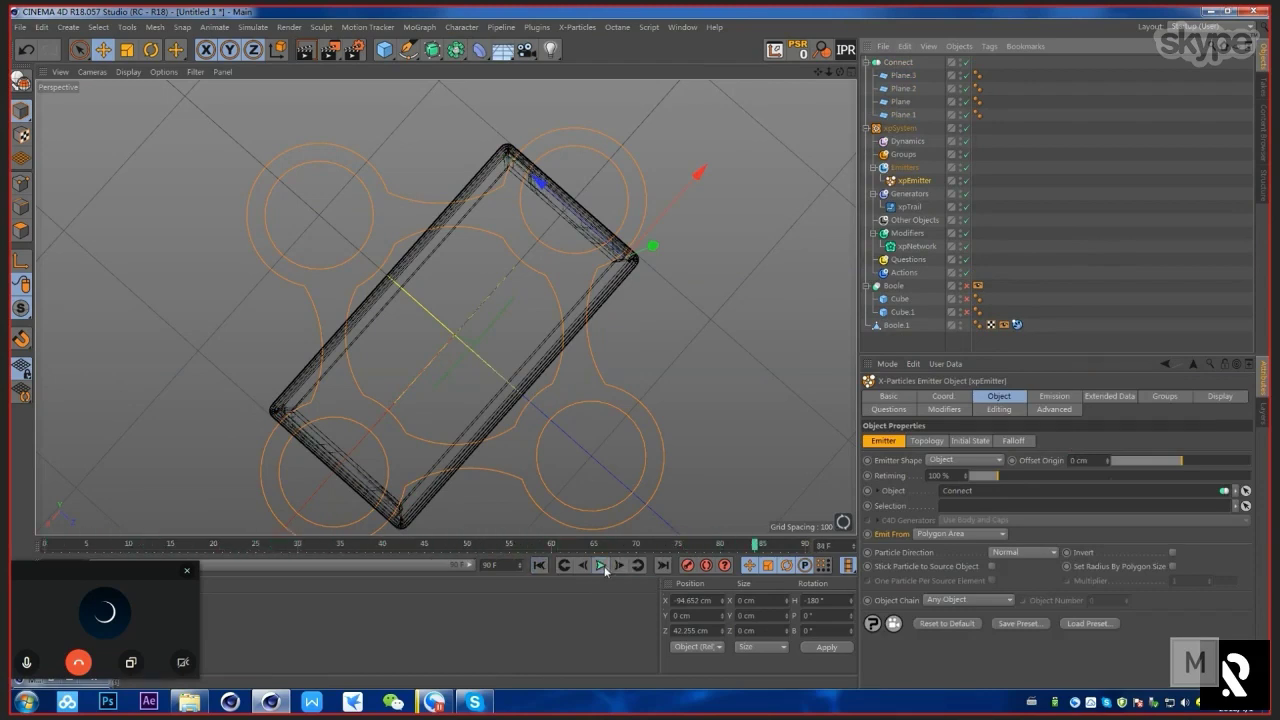
Step: Set the xpEmitter's birthrate to 300 and replay the simulation from the start
{"action": "left_click", "coordinate": [1055, 397]}
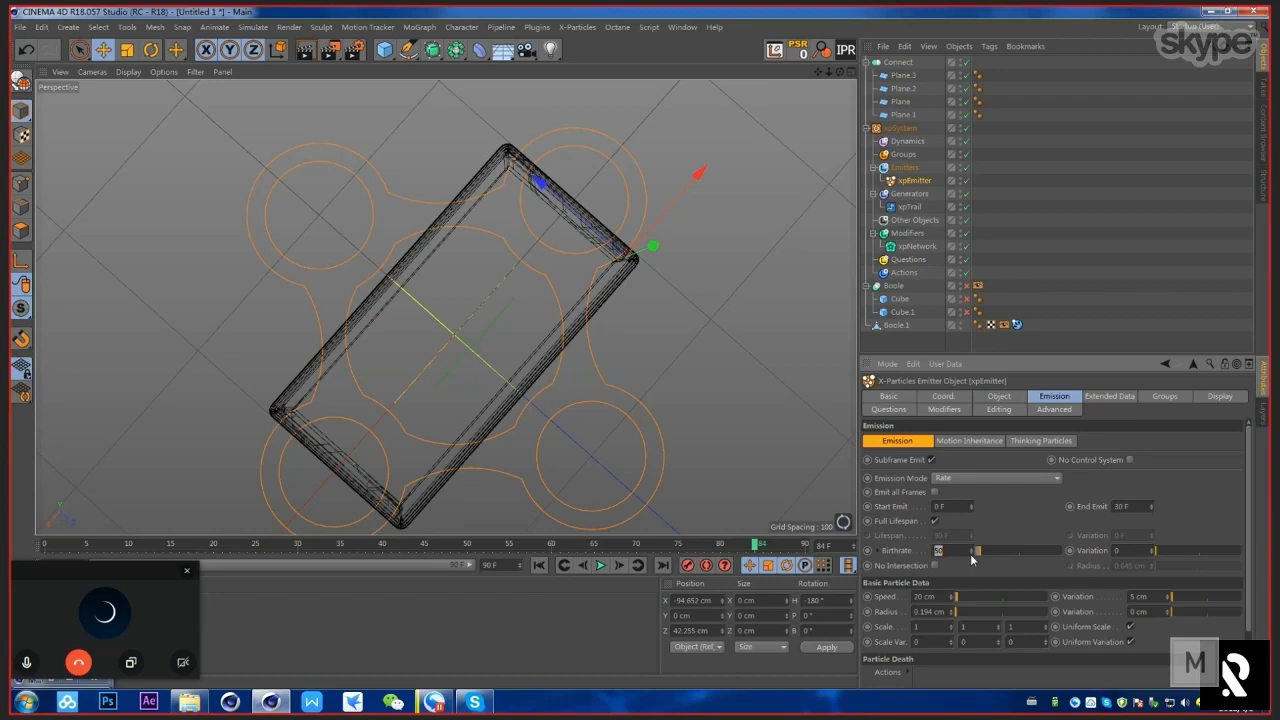
{"action": "type", "text": "300"}
{"action": "key", "text": "Return"}
{"action": "left_click", "coordinate": [600, 565]}
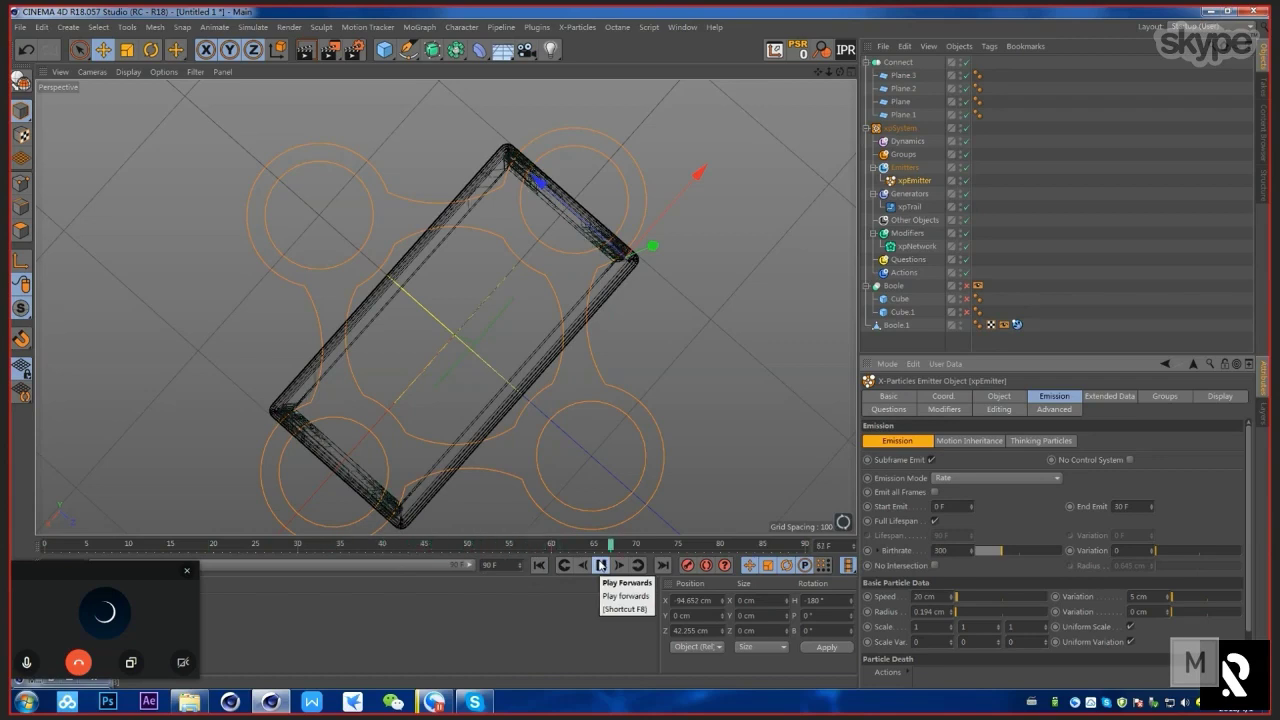
{"action": "left_click", "coordinate": [540, 565]}
{"action": "left_click", "coordinate": [602, 566]}
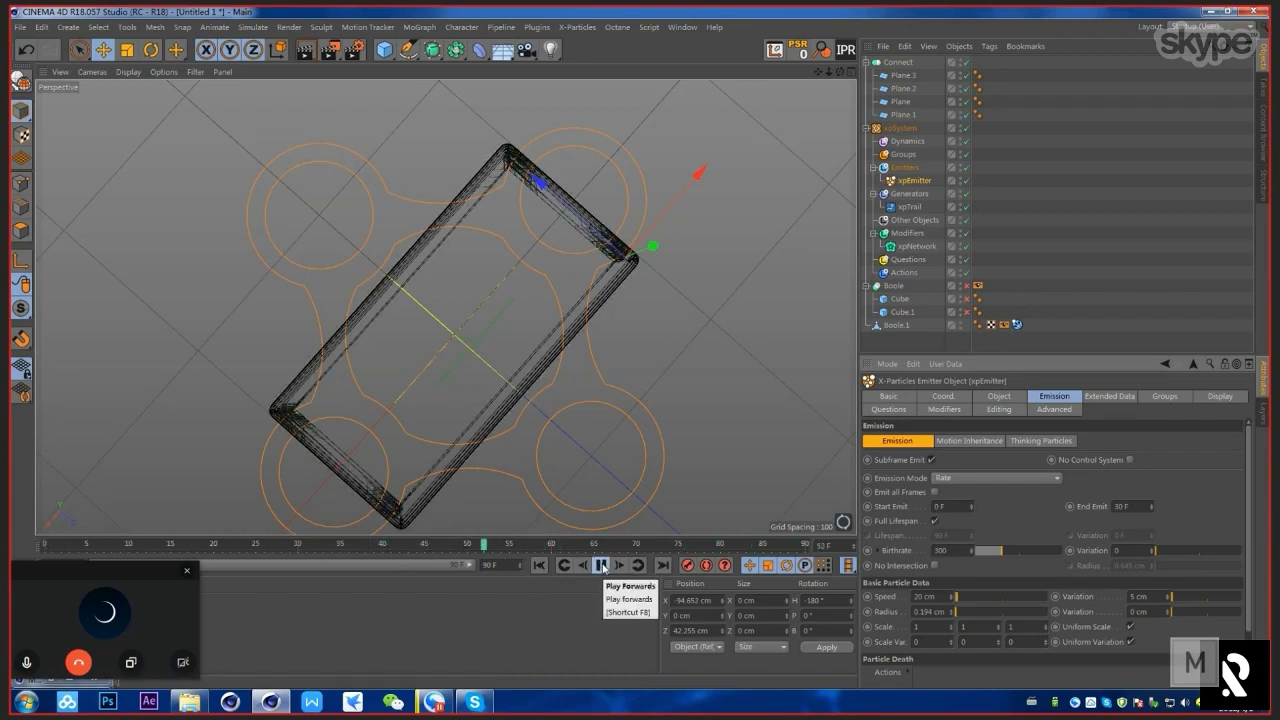
{"action": "left_click", "coordinate": [602, 566]}
Step: Examine the trail paths along the frame's short side together with the xpNetwork modifier's settings
{"action": "left_click_drag", "start_coordinate": [548, 289], "coordinate": [616, 319], "text": "alt"}
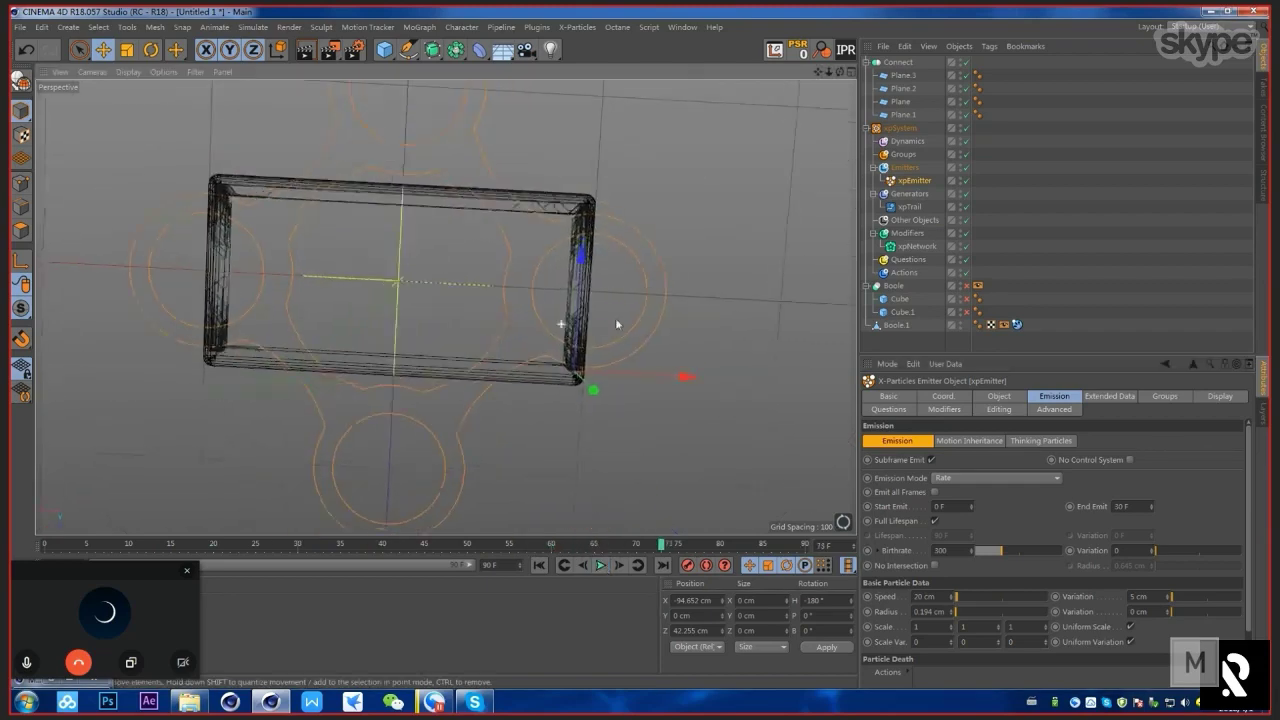
{"action": "right_click_drag", "start_coordinate": [616, 319], "coordinate": [676, 292], "text": "alt"}
{"action": "left_click_drag", "start_coordinate": [675, 295], "coordinate": [612, 345], "text": "alt"}
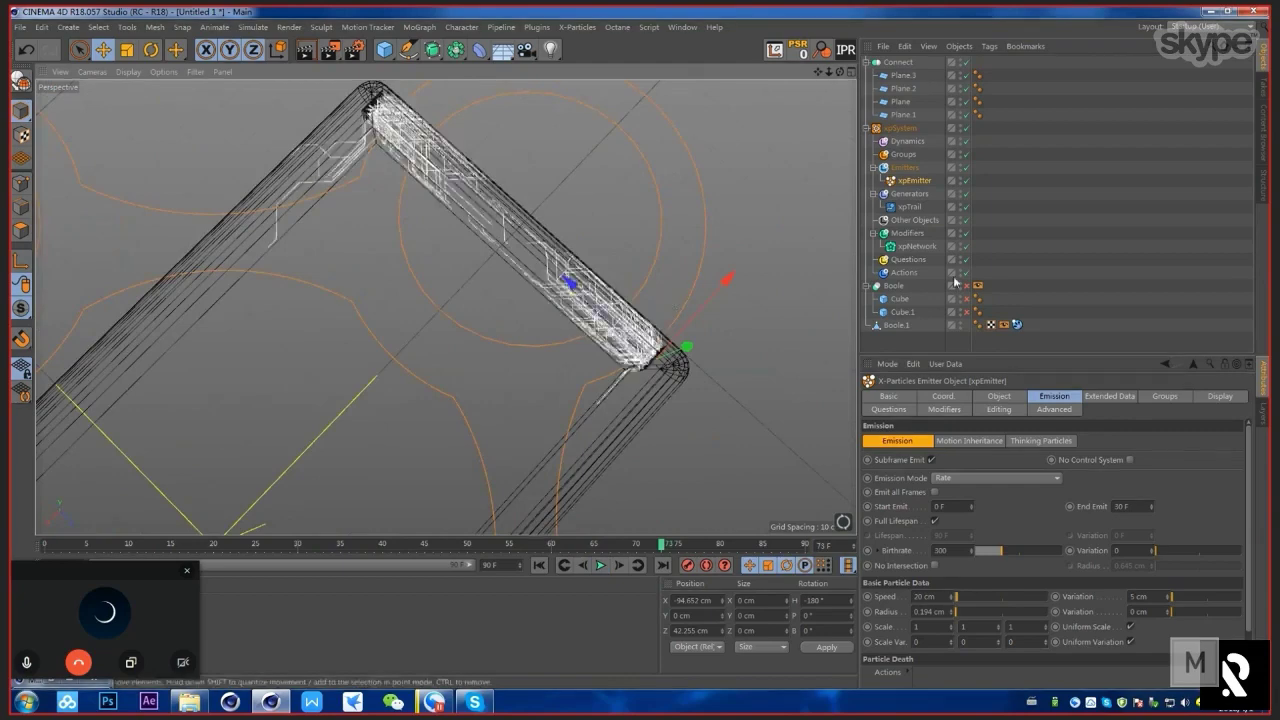
{"action": "left_click", "coordinate": [903, 250]}
{"action": "left_click_drag", "start_coordinate": [606, 377], "coordinate": [657, 391], "text": "alt"}
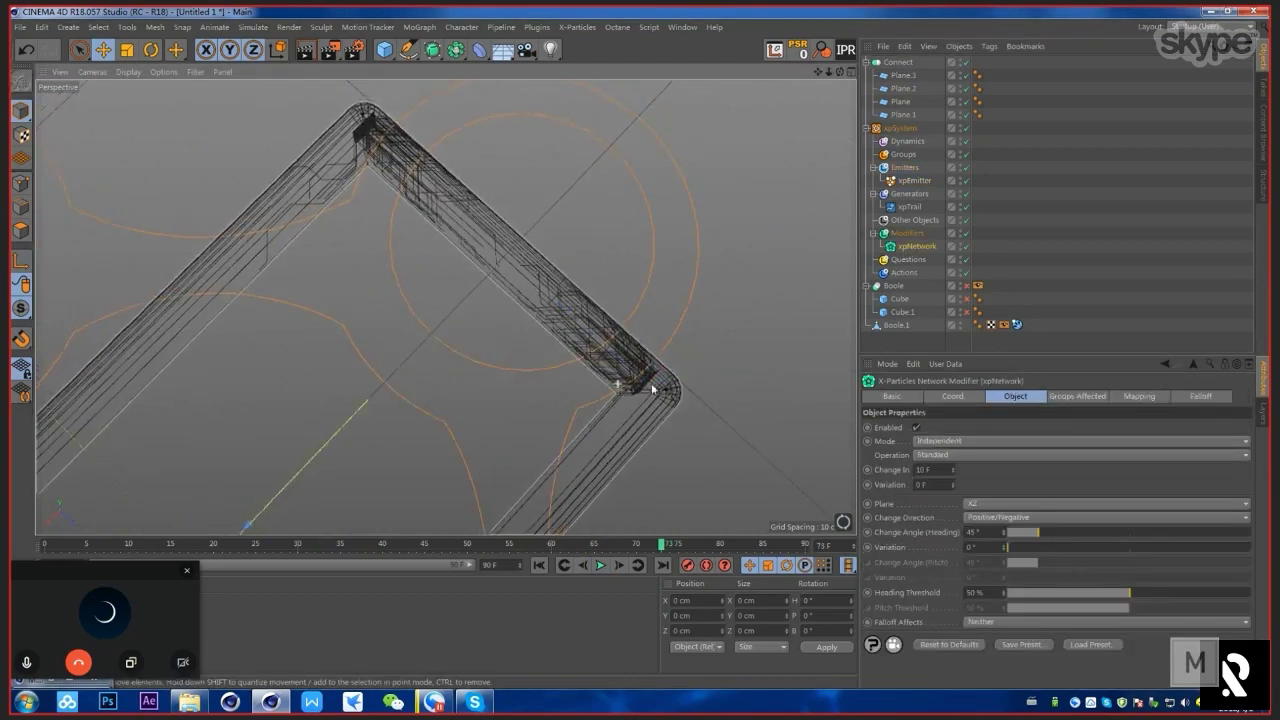
{"action": "right_click_drag", "start_coordinate": [657, 391], "coordinate": [655, 358], "text": "alt"}
{"action": "left_click_drag", "start_coordinate": [655, 358], "coordinate": [760, 390], "text": "alt"}
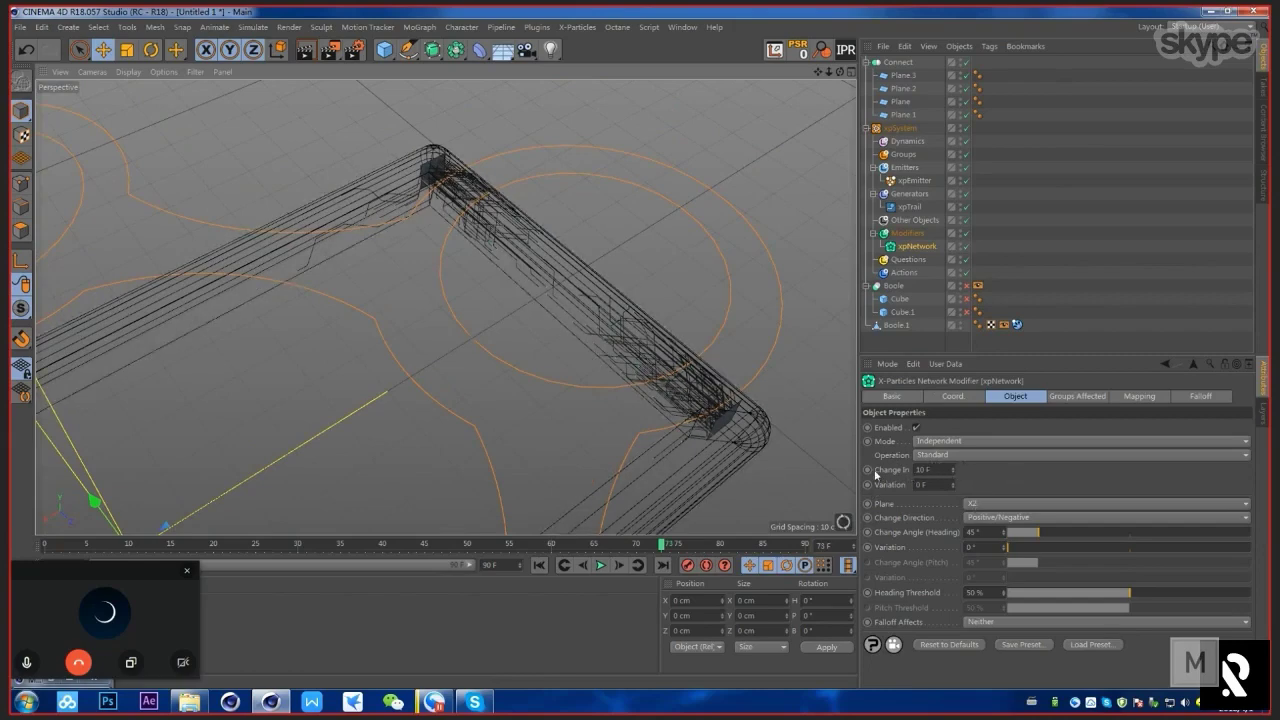
{"action": "left_click_drag", "start_coordinate": [812, 436], "coordinate": [727, 398], "text": "alt"}
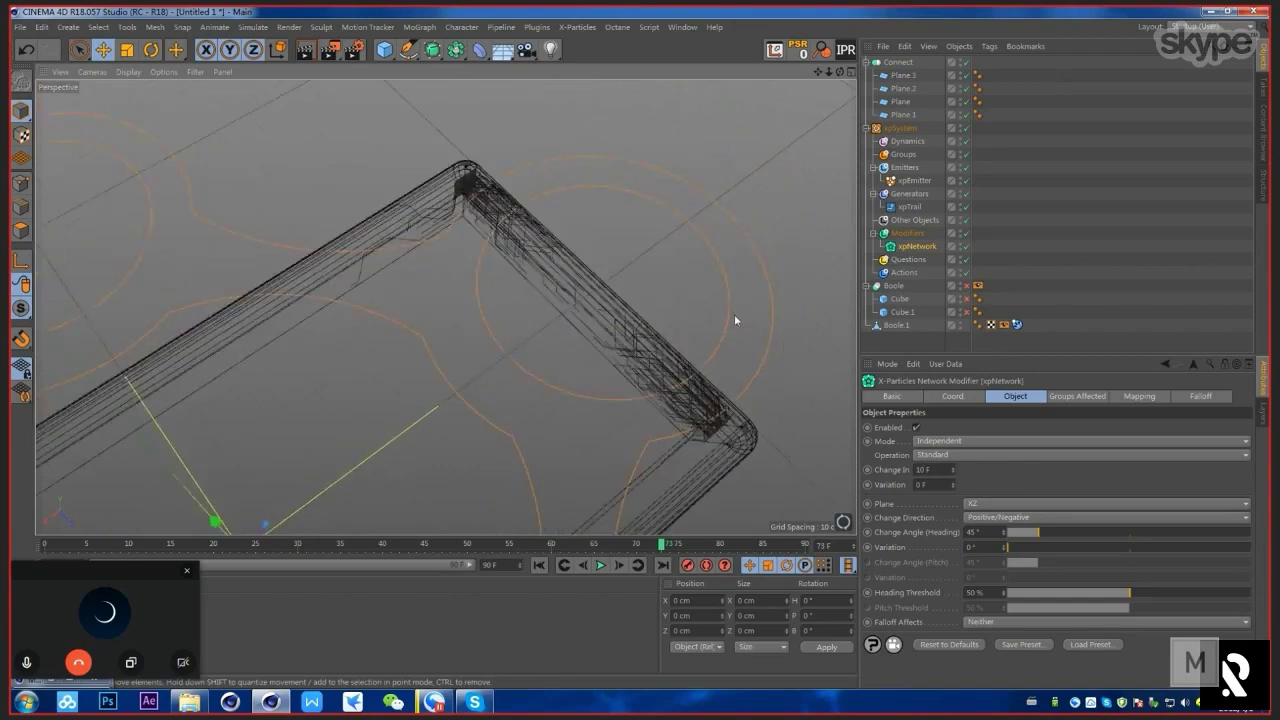
Step: Set the xpNetwork's Change In to 20 F, replay the simulation and inspect the trails along the short side
{"action": "left_click", "coordinate": [940, 470]}
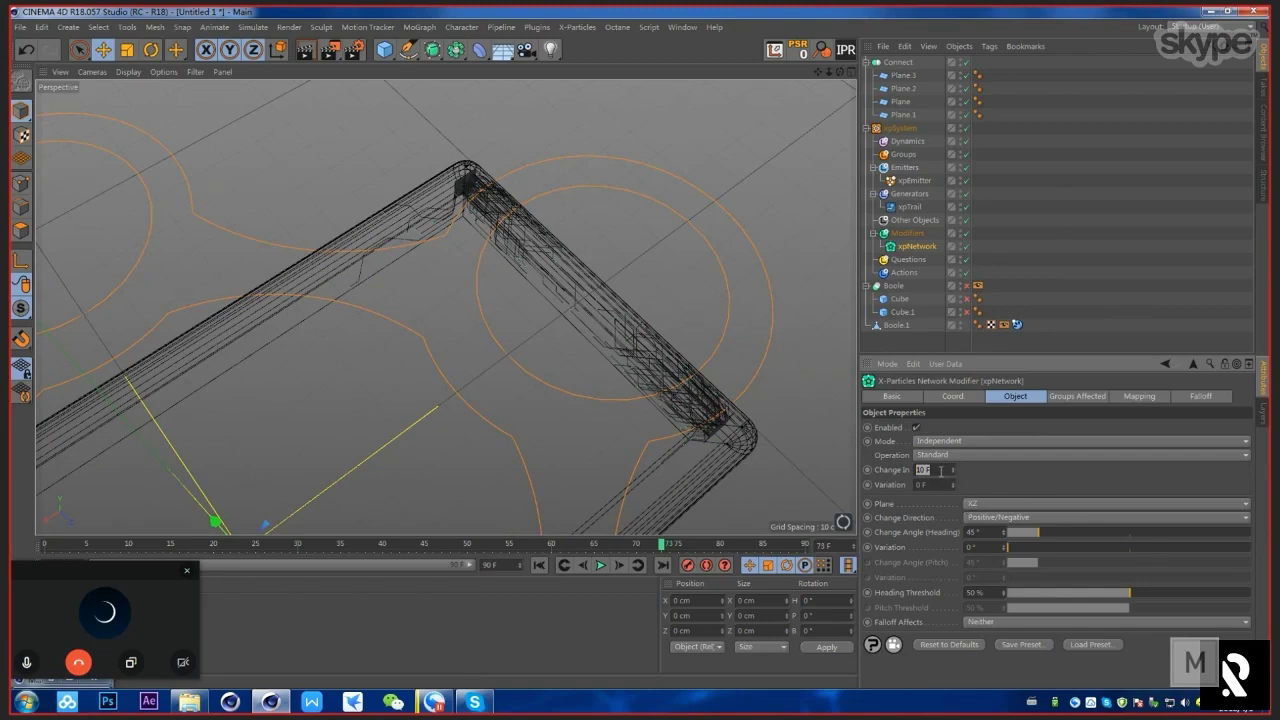
{"action": "left_click", "coordinate": [968, 533]}
{"action": "key", "text": "Return"}
{"action": "left_click", "coordinate": [922, 469]}
{"action": "left_click", "coordinate": [539, 565]}
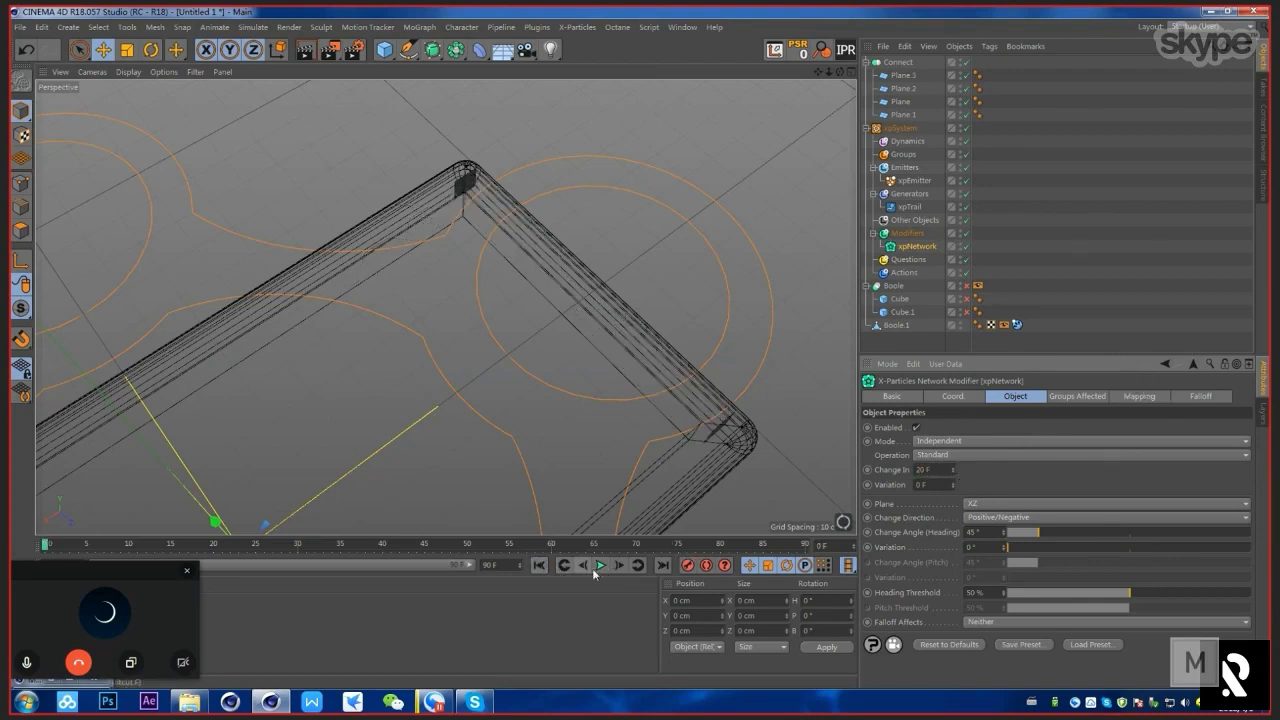
{"action": "left_click", "coordinate": [600, 565]}
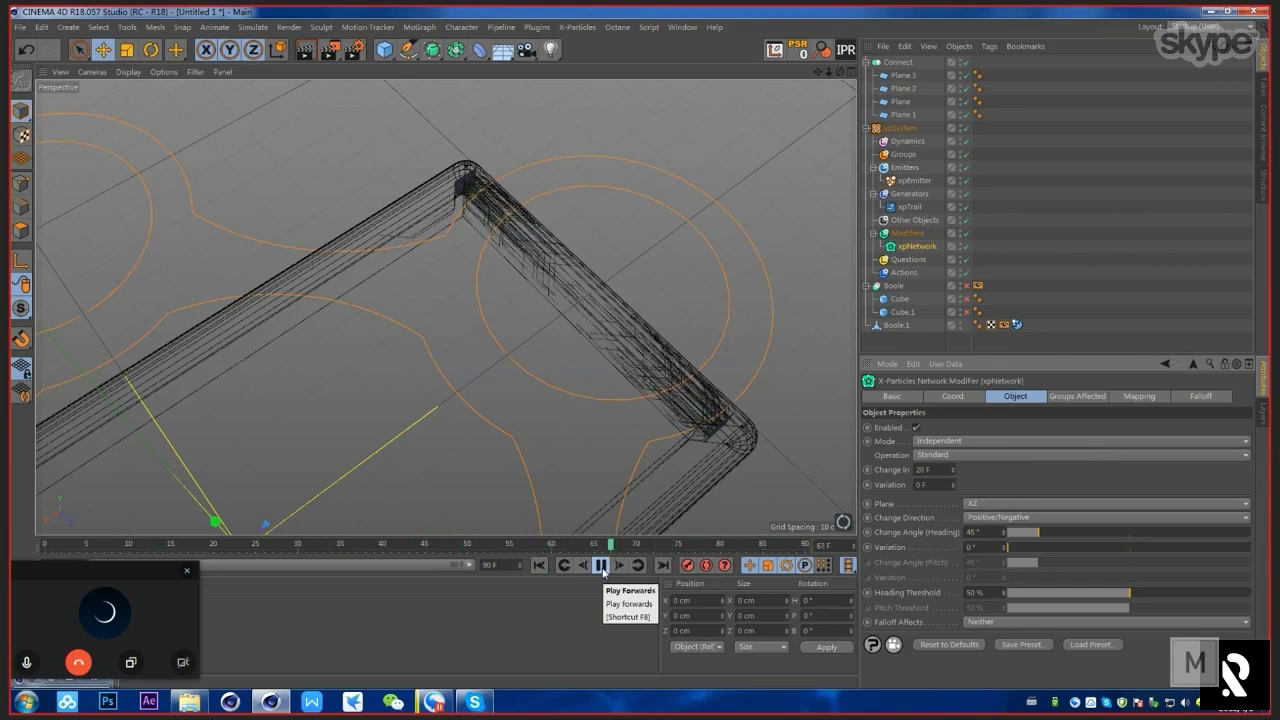
{"action": "left_click", "coordinate": [601, 566]}
{"action": "left_click_drag", "start_coordinate": [645, 342], "coordinate": [587, 380], "text": "alt"}
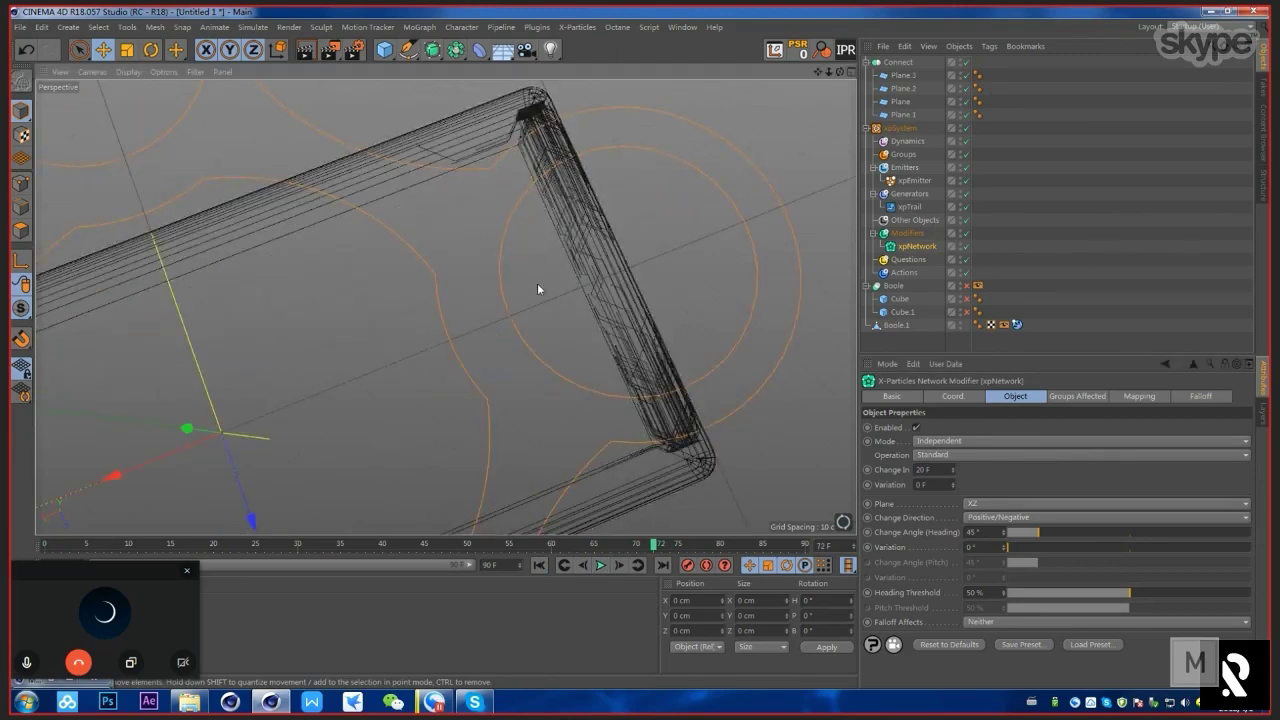
{"action": "left_click_drag", "start_coordinate": [628, 416], "coordinate": [1018, 493], "text": "alt"}
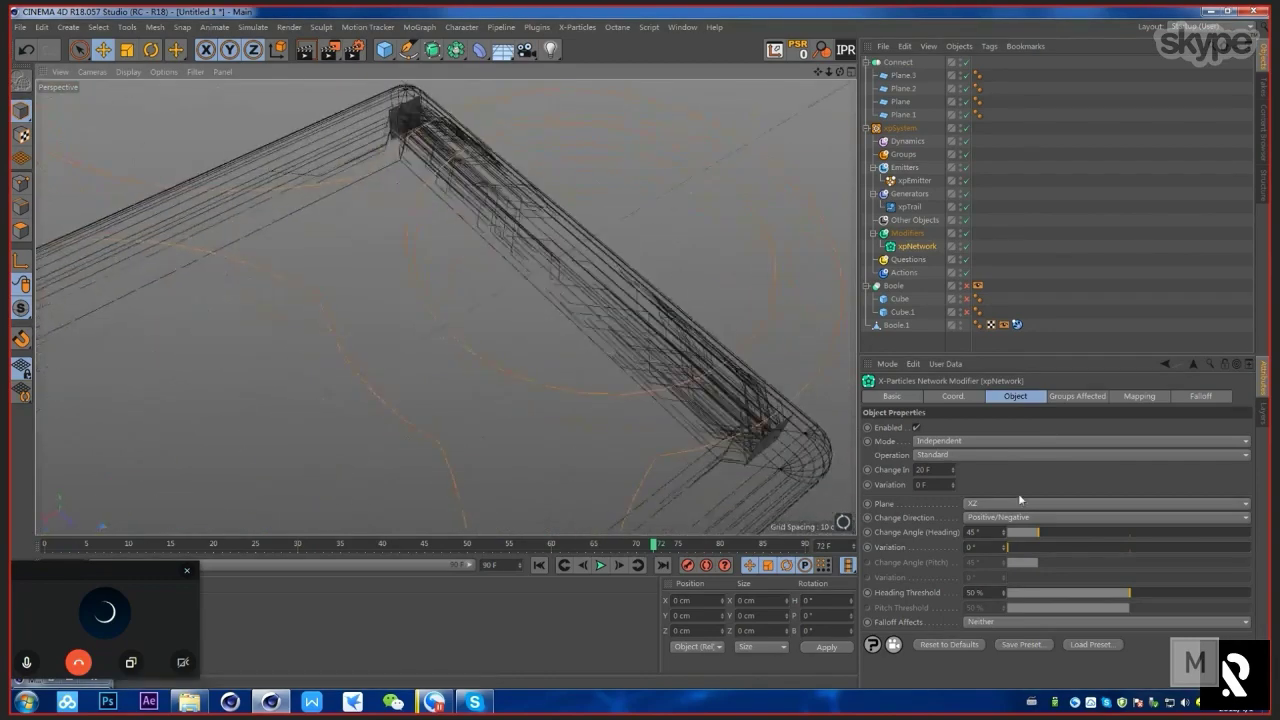
Step: Set the xpNetwork's Change In variation to 5 F, replay the simulation and inspect the trails
{"action": "left_click", "coordinate": [932, 484]}
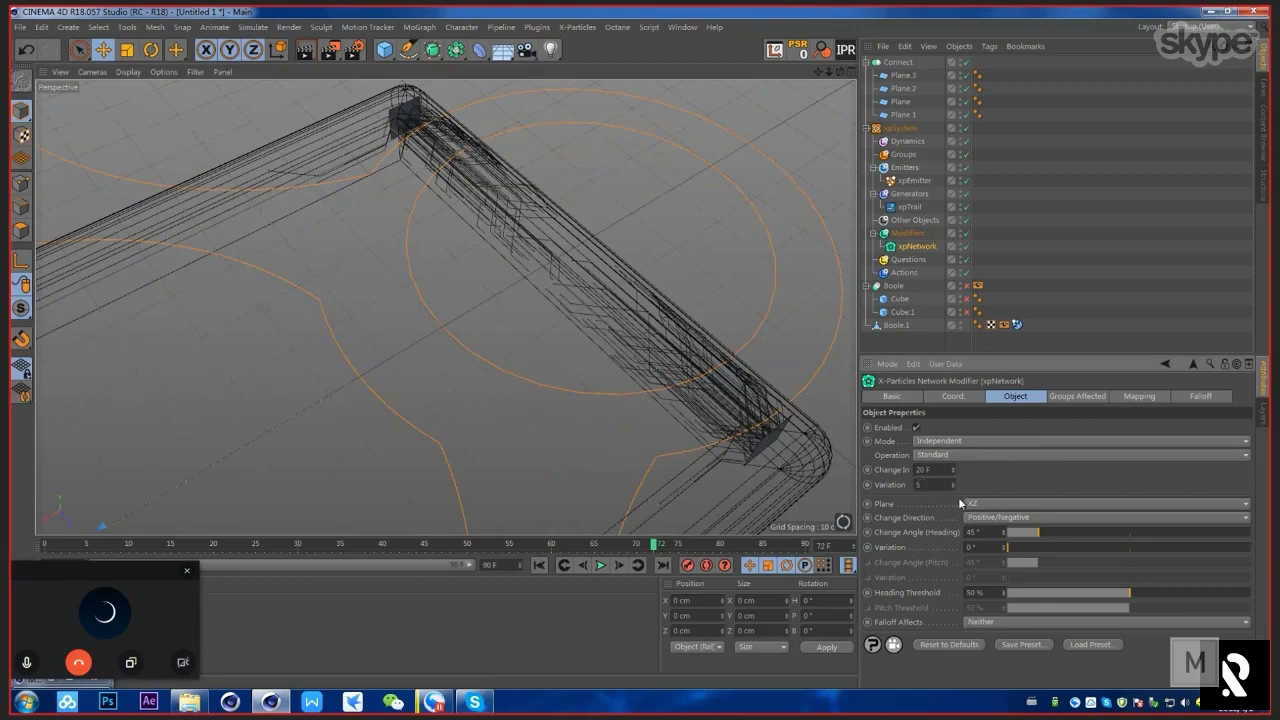
{"action": "type", "text": "5"}
{"action": "key", "text": "Return"}
{"action": "left_click", "coordinate": [539, 565]}
{"action": "left_click", "coordinate": [600, 565]}
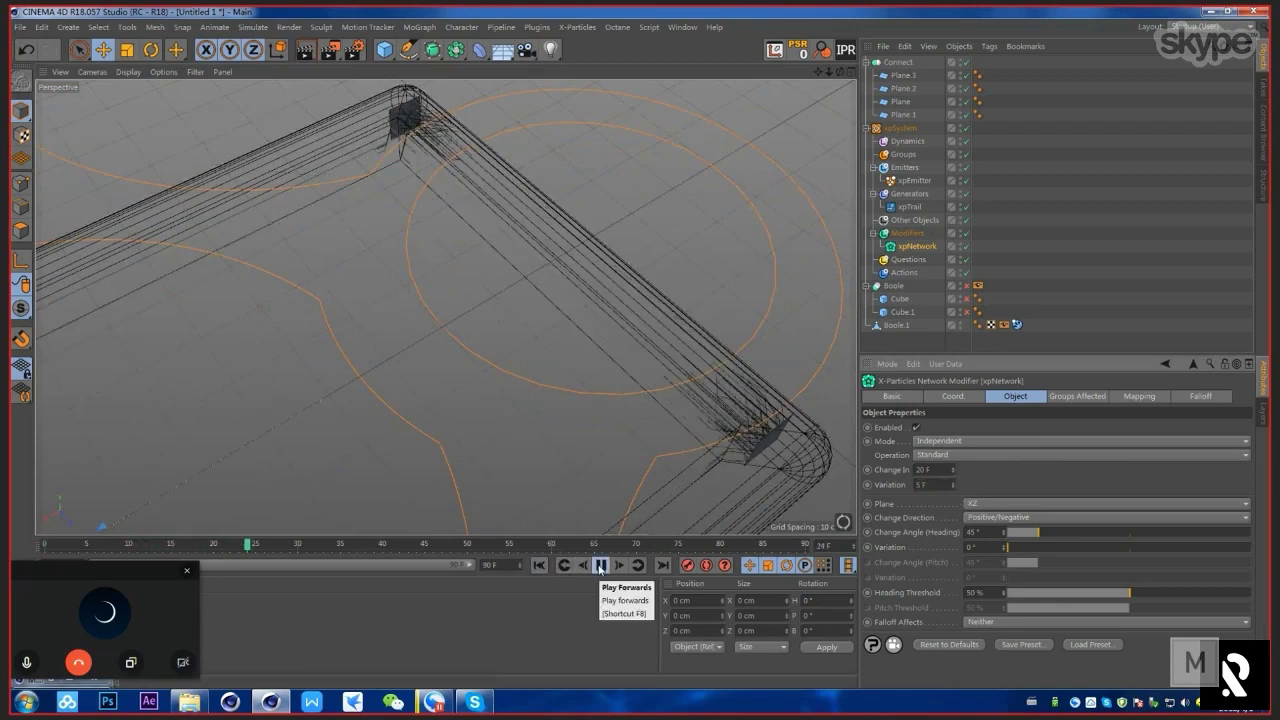
{"action": "left_click", "coordinate": [600, 565]}
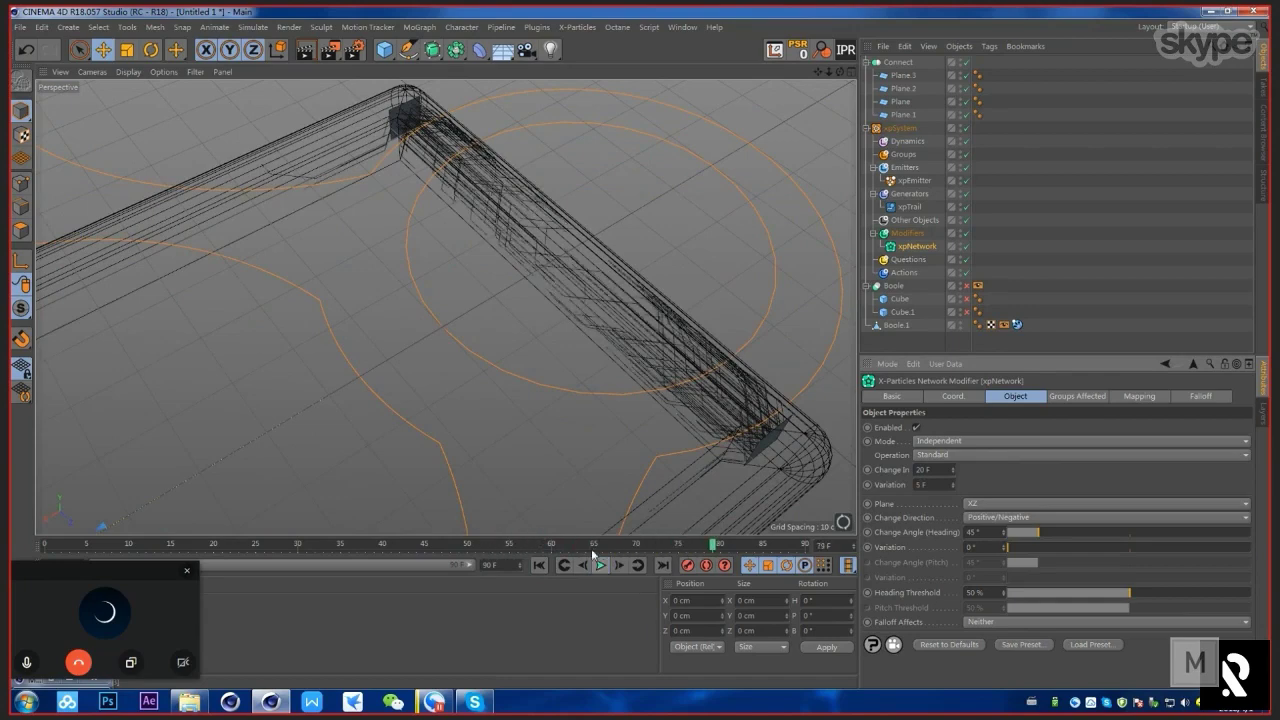
{"action": "left_click_drag", "start_coordinate": [580, 380], "coordinate": [695, 324], "text": "alt"}
{"action": "key", "text": "alt+Tab"}
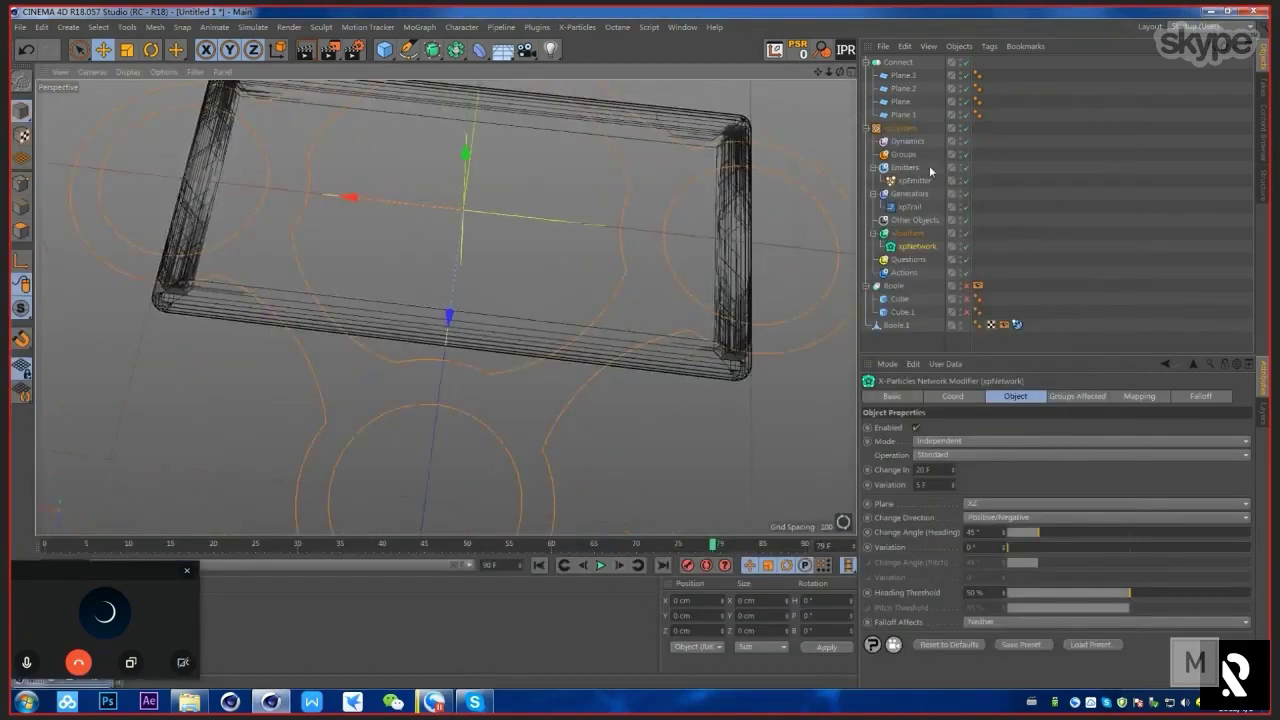
Step: Duplicate Plane.3 inside the Connect, rotate the copy's bank to 270° and move it to about X 92.466, Z 45.566 cm, facing the long side
{"action": "left_click", "coordinate": [902, 76]}
{"action": "middle_click_drag", "start_coordinate": [757, 164], "coordinate": [706, 280], "text": "alt"}
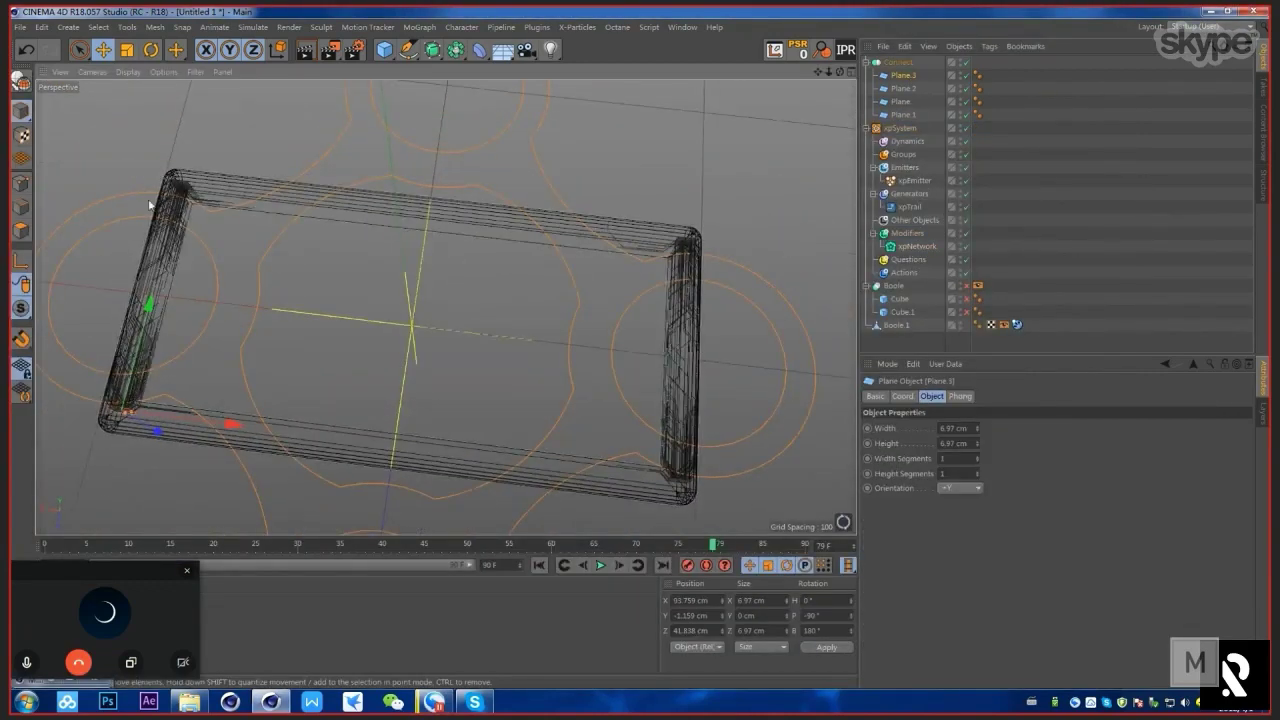
{"action": "middle_click_drag", "start_coordinate": [537, 391], "coordinate": [634, 334], "text": "alt"}
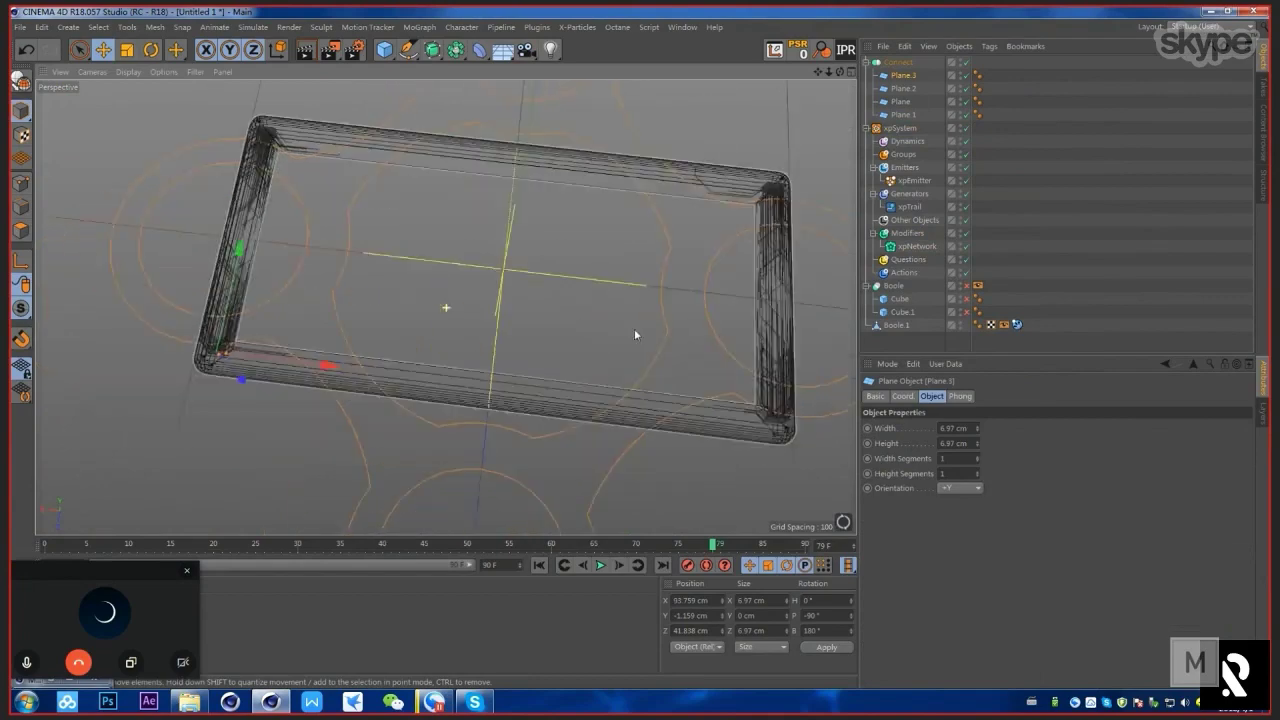
{"action": "left_click_drag", "start_coordinate": [634, 334], "coordinate": [652, 342], "text": "alt"}
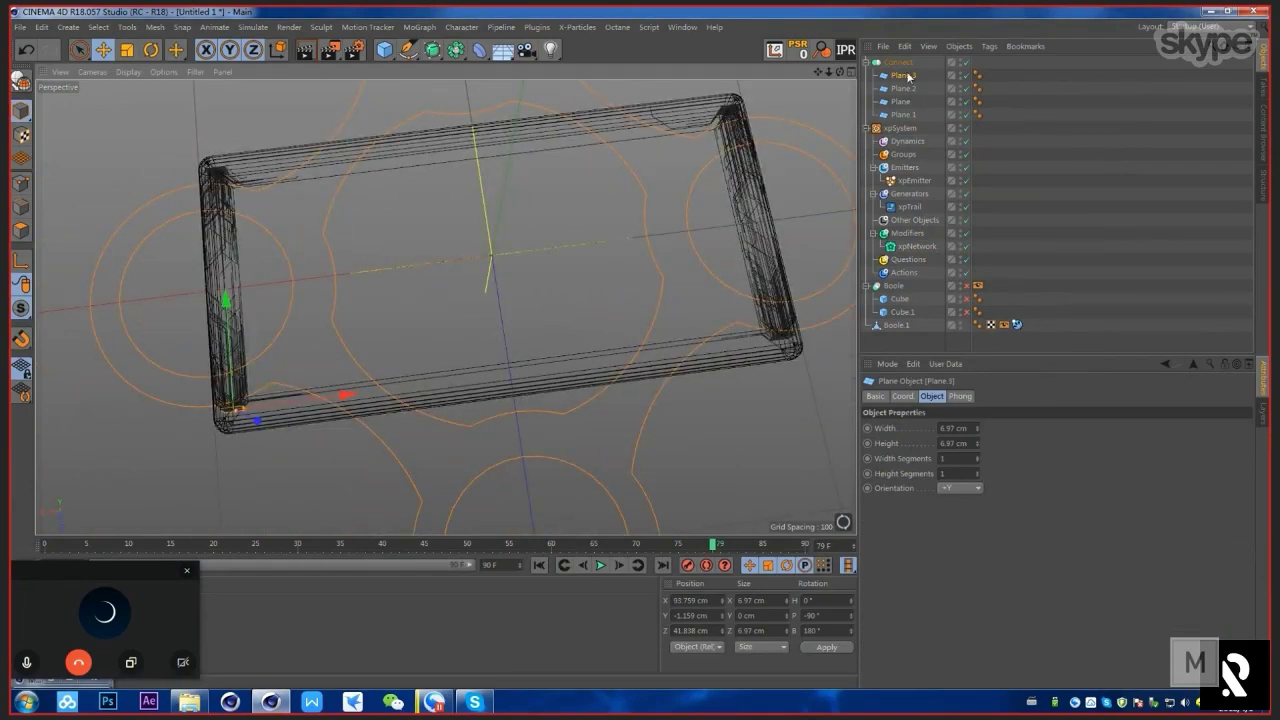
{"action": "left_click_drag", "start_coordinate": [912, 85], "coordinate": [912, 86], "text": "ctrl"}
{"action": "key", "text": "r"}
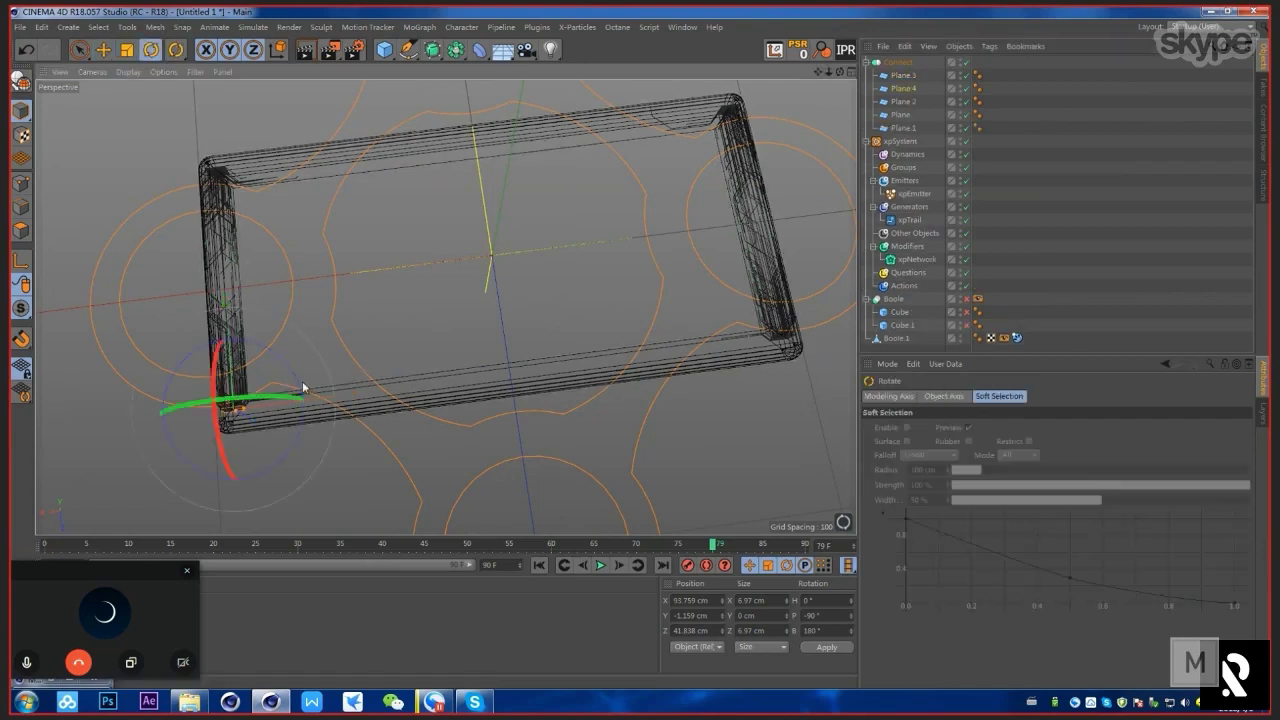
{"action": "left_click_drag", "start_coordinate": [300, 378], "coordinate": [240, 475]}
{"action": "key", "text": "e"}
{"action": "left_click_drag", "start_coordinate": [271, 419], "coordinate": [272, 421]}
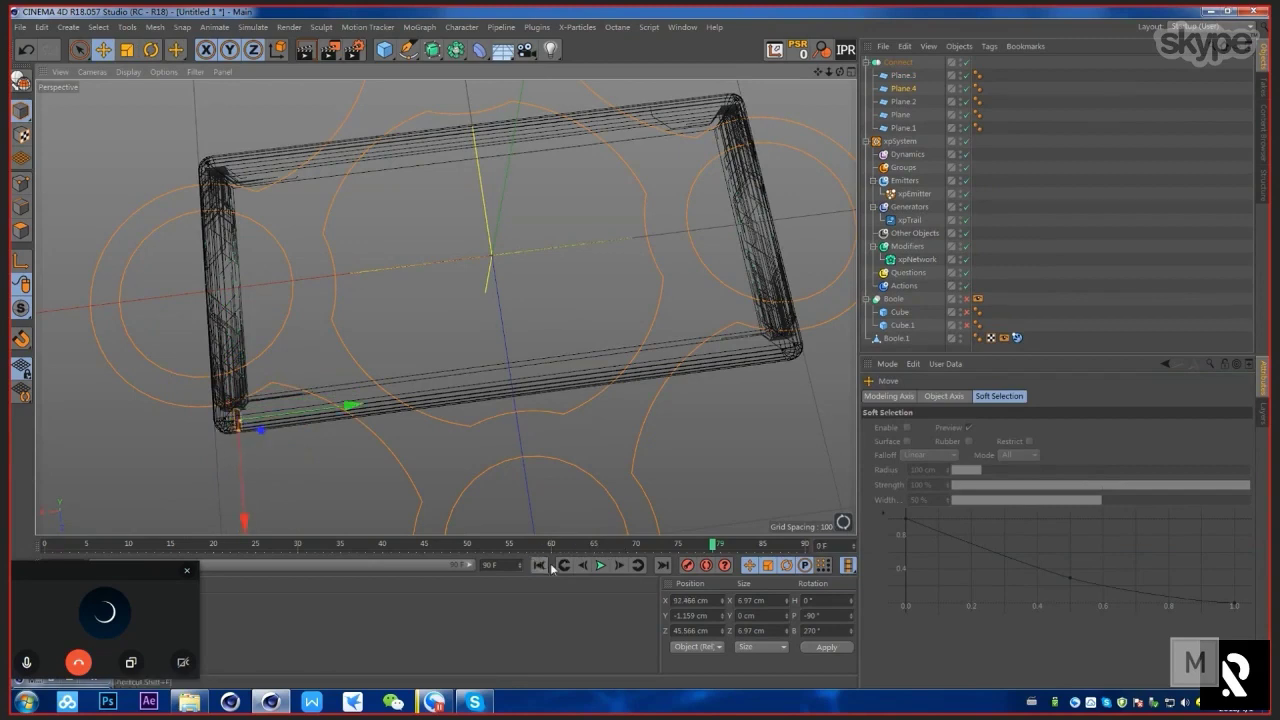
Step: Replay the particle simulation from the start and inspect the trails along all sides of the frame
{"action": "left_click", "coordinate": [539, 565]}
{"action": "left_click", "coordinate": [601, 565]}
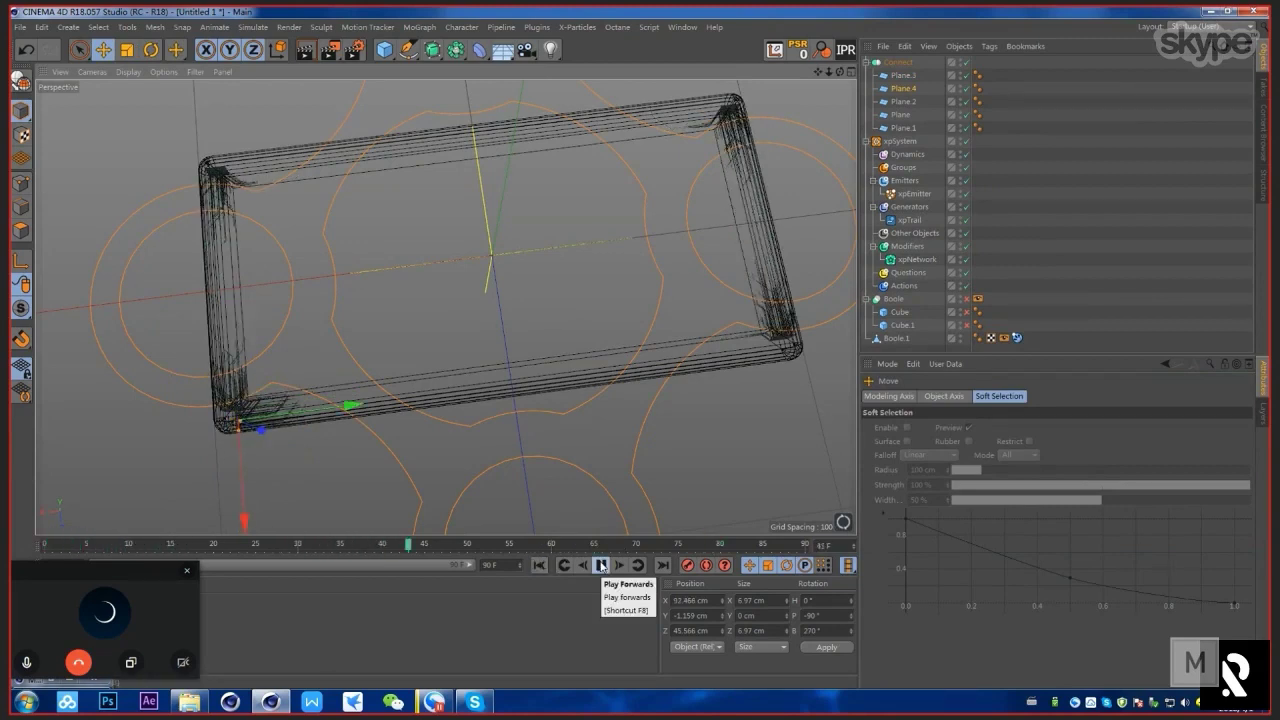
{"action": "left_click", "coordinate": [601, 565]}
{"action": "left_click_drag", "start_coordinate": [740, 350], "coordinate": [751, 260], "text": "alt"}
Step: Examine the xpEmitter's emission settings and compare the trail layout with the Vivo reference image
{"action": "left_click", "coordinate": [816, 316]}
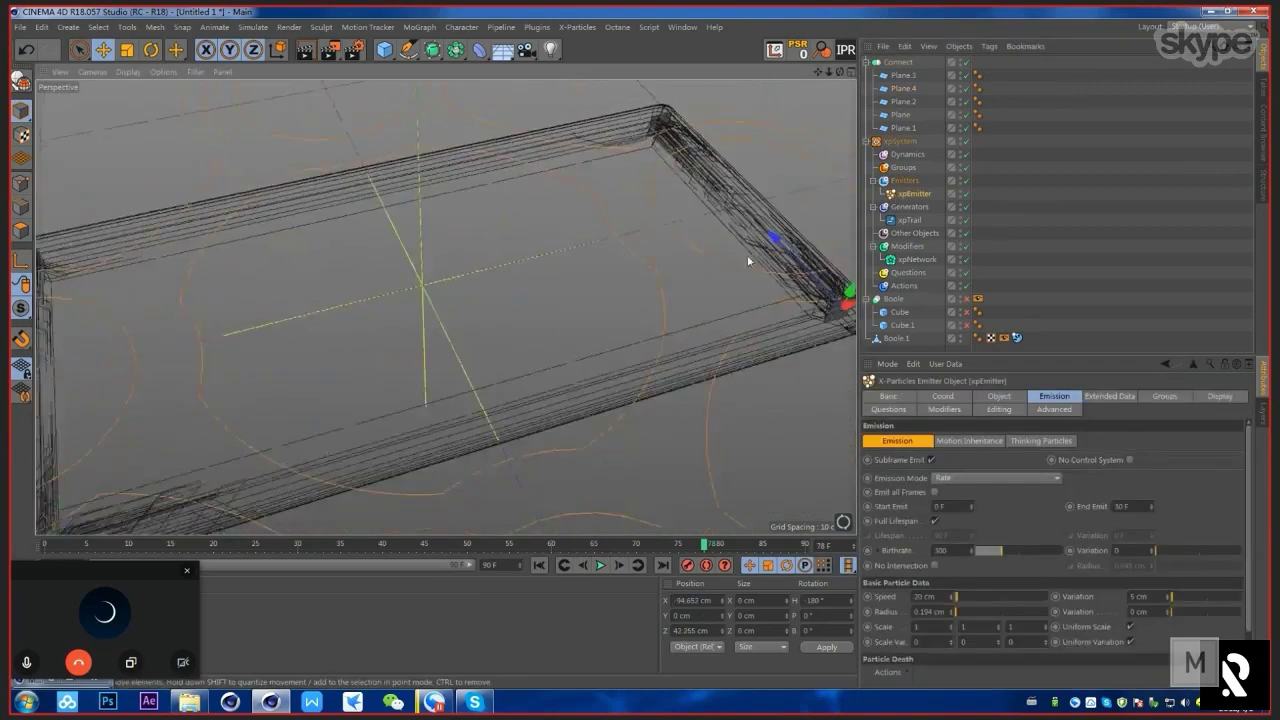
{"action": "scroll", "coordinate": [1068, 465], "scroll_direction": "down", "scroll_amount": 3}
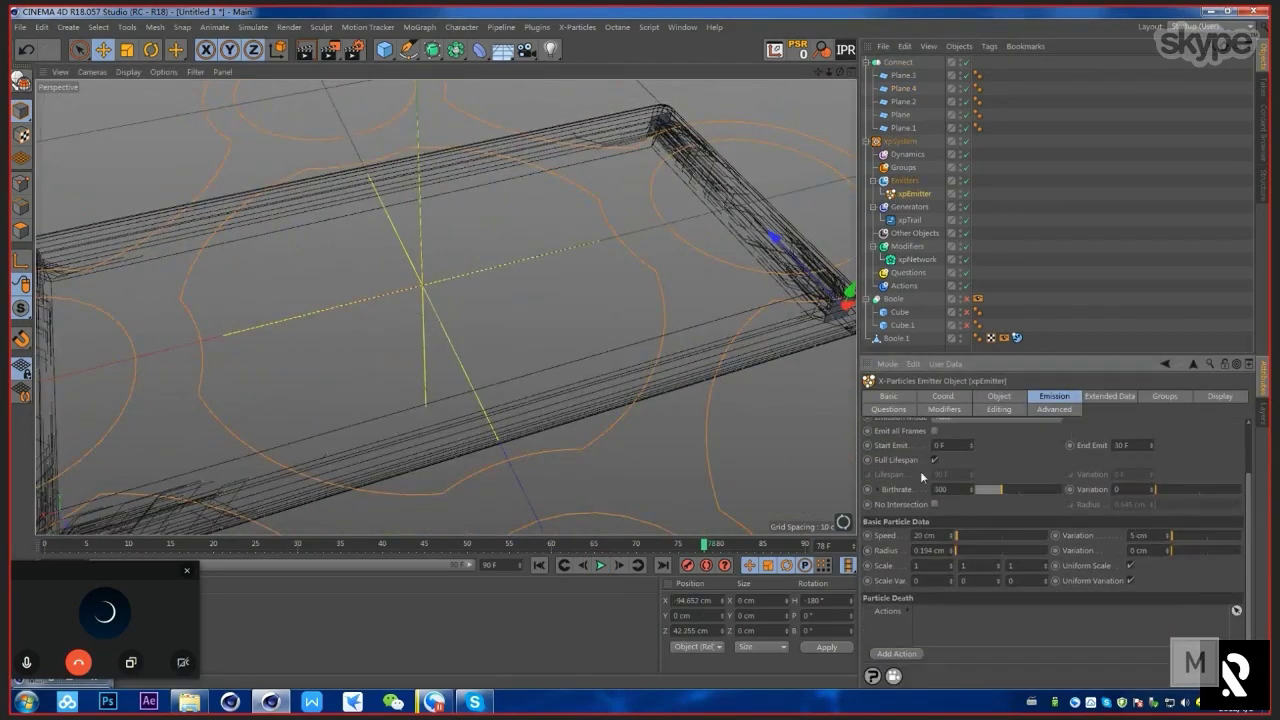
{"action": "scroll", "coordinate": [920, 471], "scroll_direction": "up", "scroll_amount": 3}
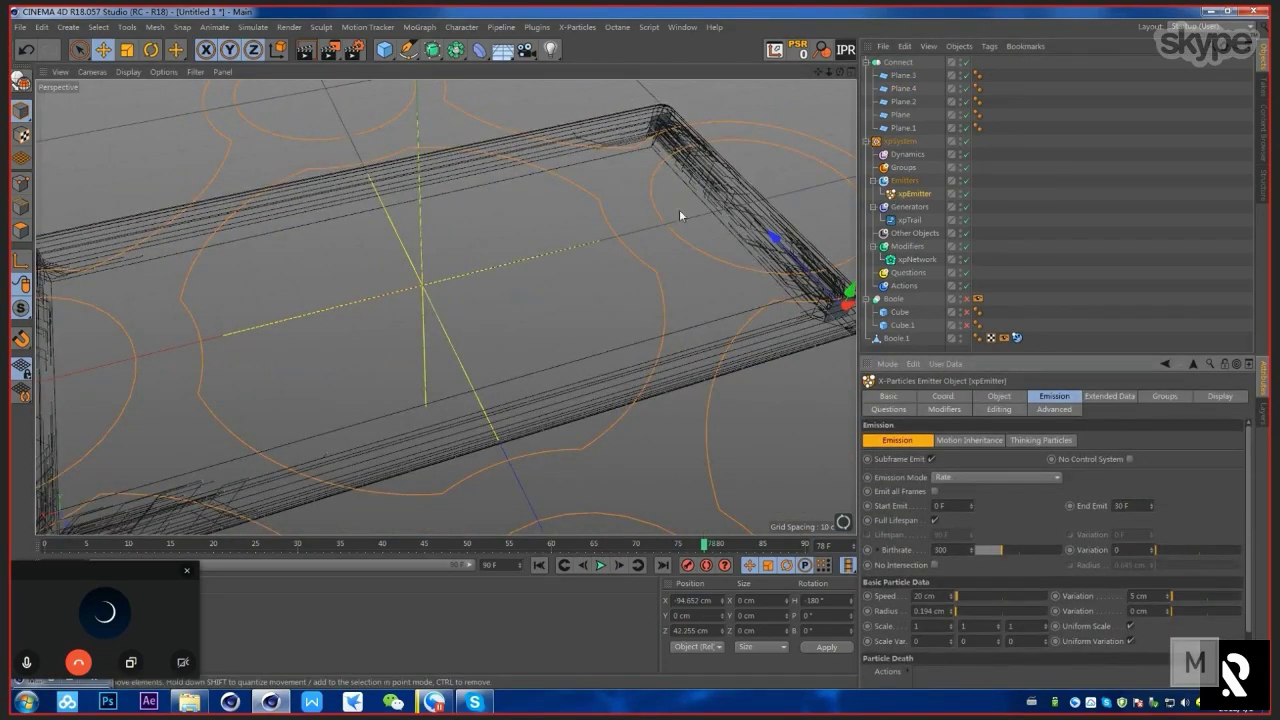
{"action": "left_click_drag", "start_coordinate": [679, 209], "coordinate": [682, 249], "text": "alt"}
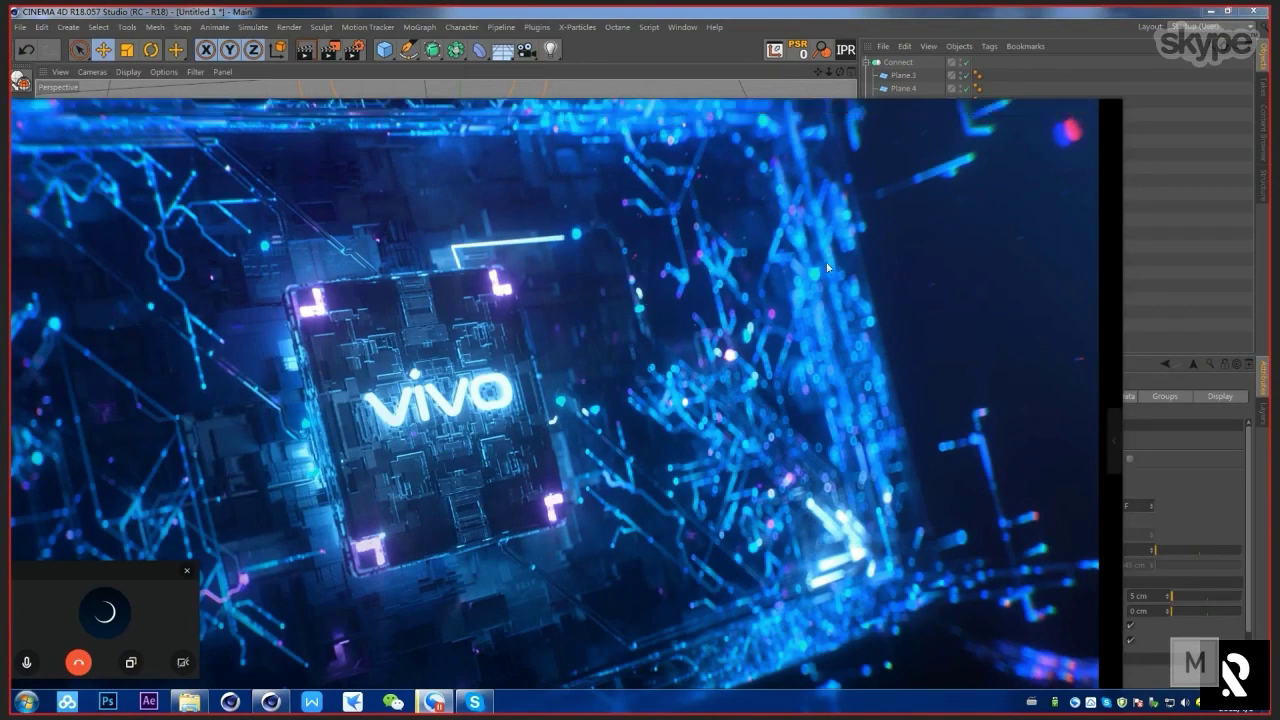
{"action": "key", "text": "alt+Tab"}
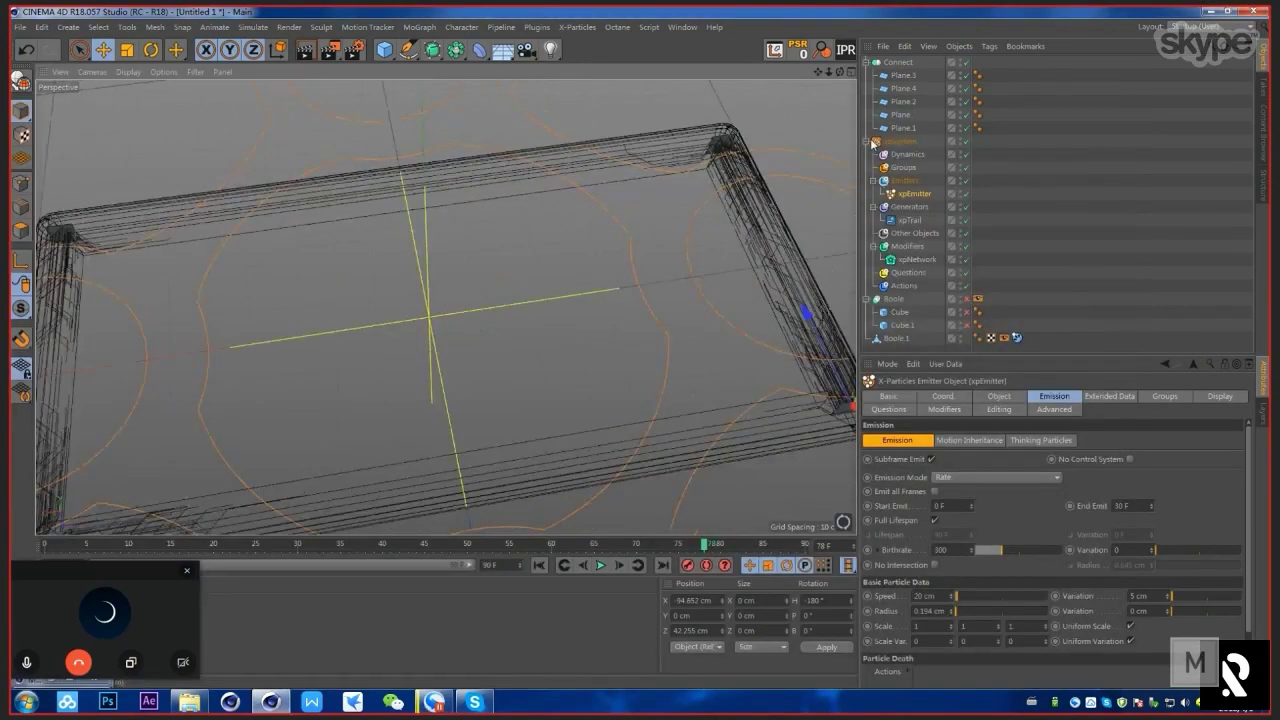
Step: Collapse the xpSystem and Connect hierarchies and rename the Connect object Emitter
{"action": "left_click", "coordinate": [873, 141]}
{"action": "left_click", "coordinate": [867, 62]}
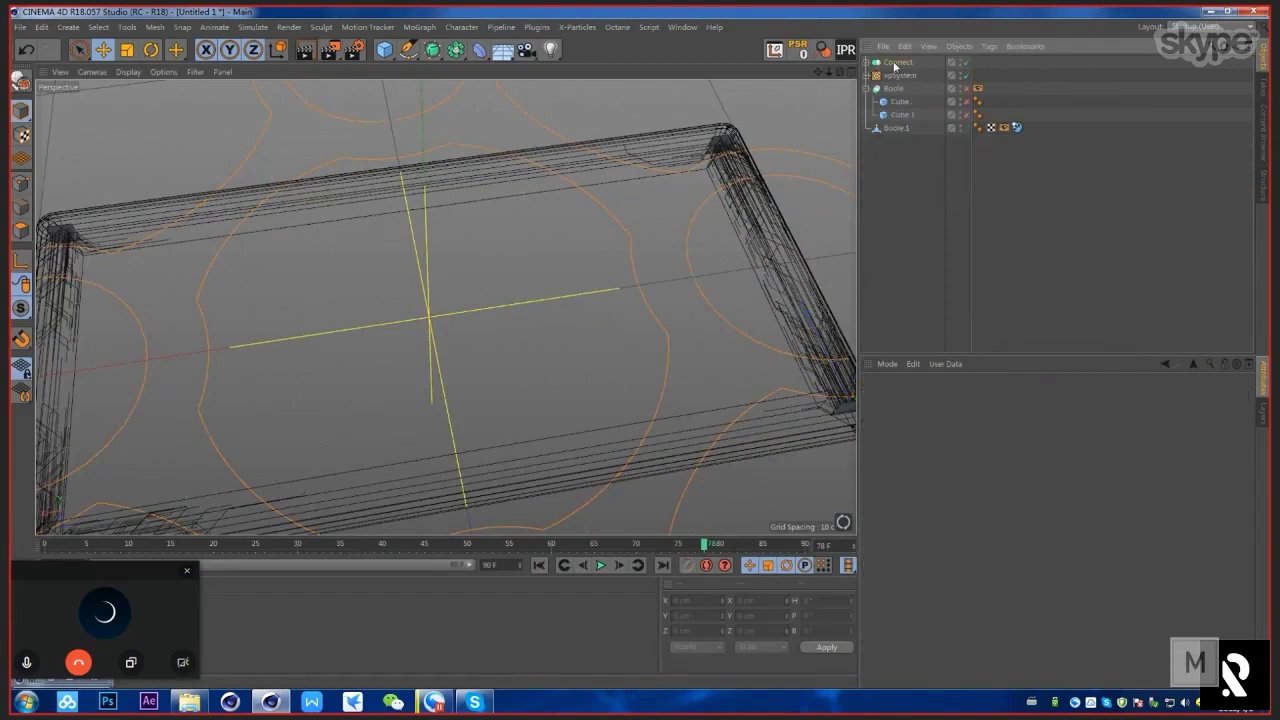
{"action": "double_click", "coordinate": [897, 63]}
{"action": "type", "text": "Emit"}
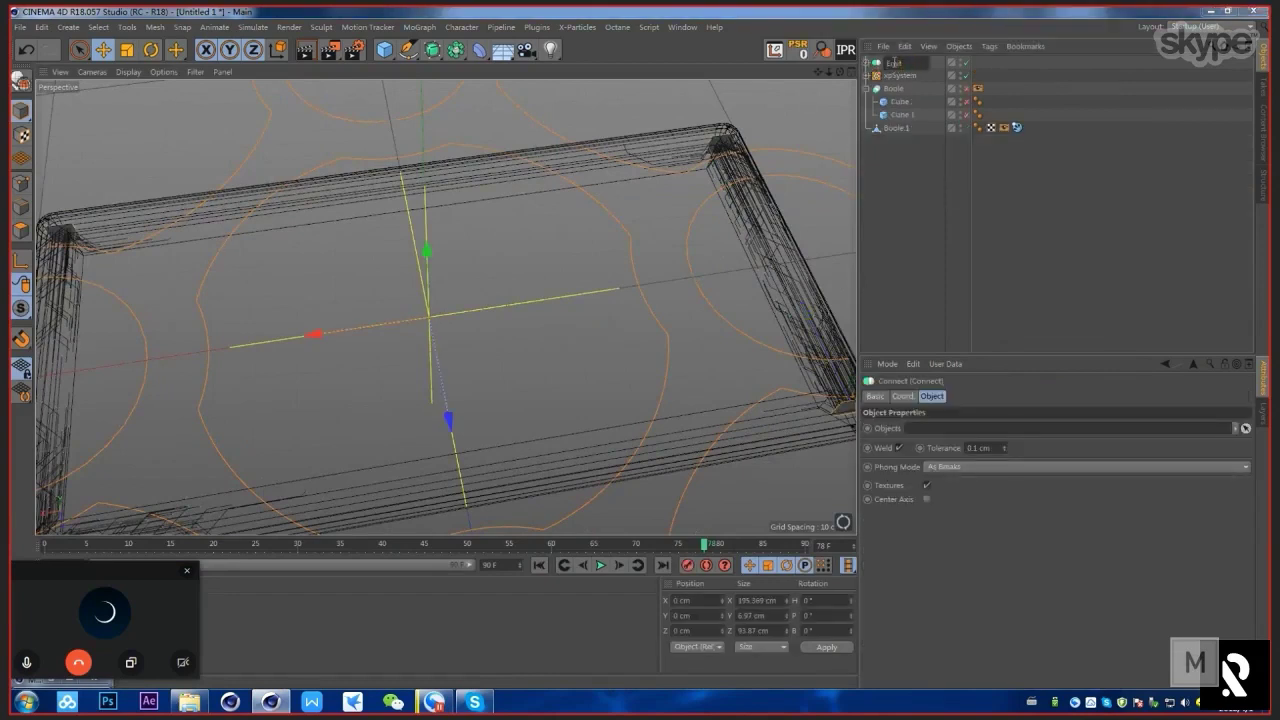
{"action": "type", "text": "ter"}
{"action": "key", "text": "Return"}
Step: Move the Emitter connect object into the xpSystem's Emitters group and collapse the xpSystem hierarchy
{"action": "left_click", "coordinate": [868, 74]}
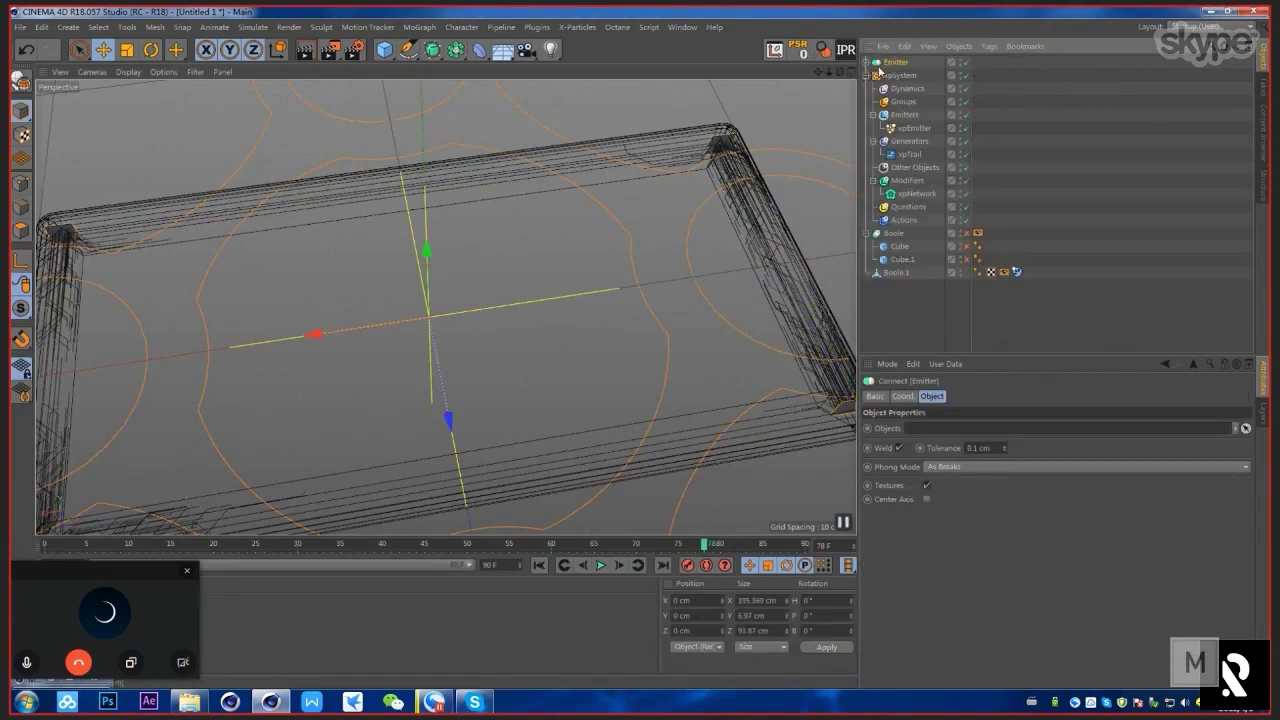
{"action": "left_click_drag", "start_coordinate": [909, 119], "coordinate": [909, 118]}
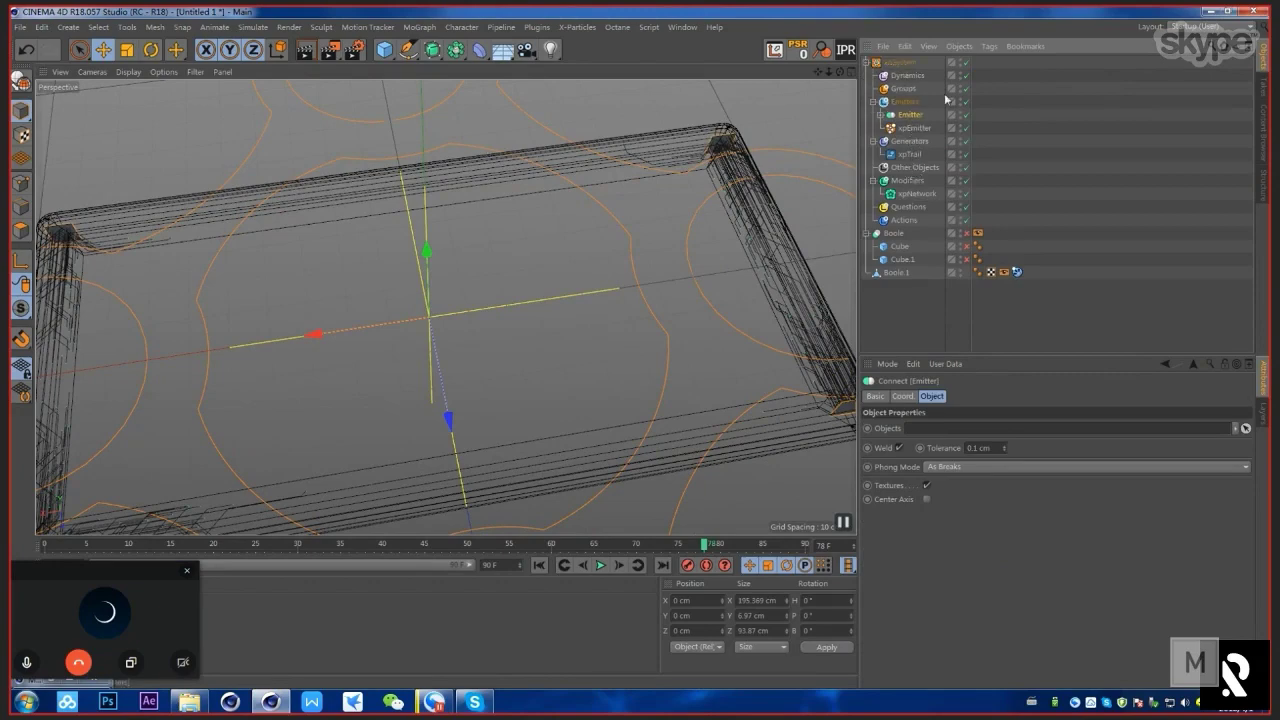
{"action": "left_click", "coordinate": [899, 64]}
{"action": "left_click", "coordinate": [867, 62]}
Step: Delete the disabled Boole object together with its two cubes, keeping the Boole.1 mesh
{"action": "right_click_drag", "start_coordinate": [604, 208], "coordinate": [620, 164], "text": "alt"}
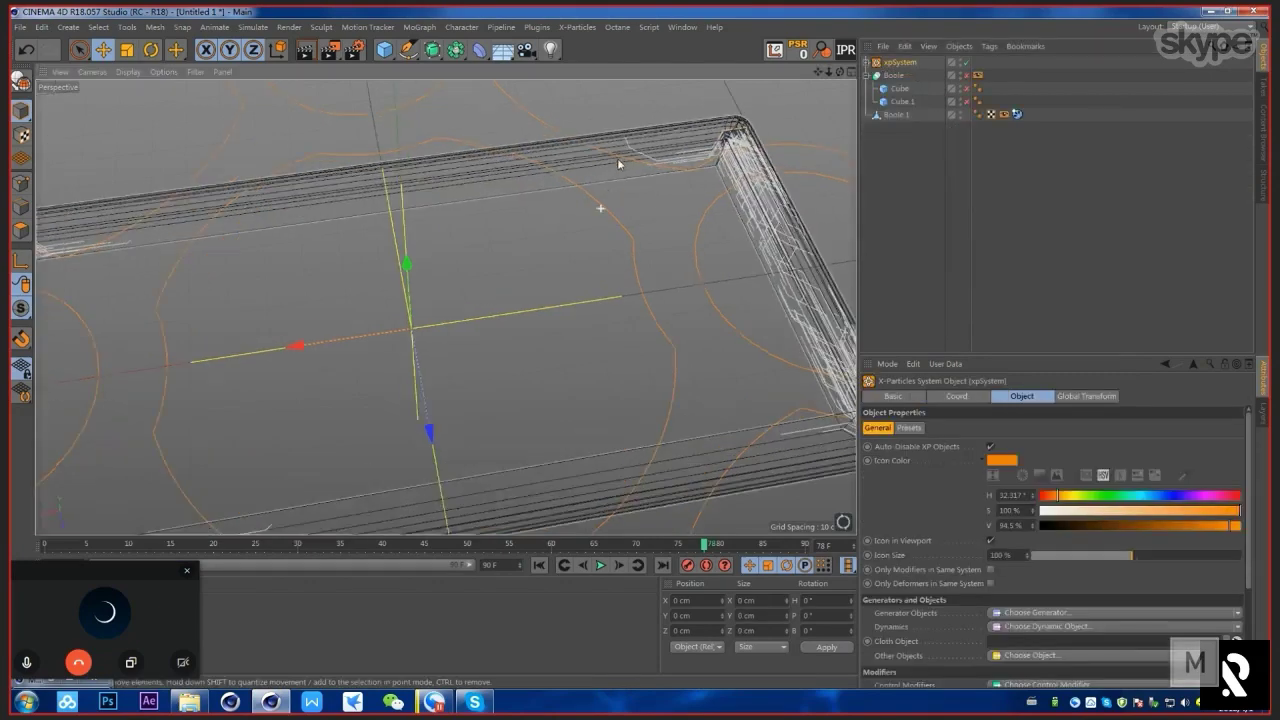
{"action": "left_click_drag", "start_coordinate": [645, 150], "coordinate": [675, 178], "text": "alt"}
{"action": "right_click_drag", "start_coordinate": [675, 178], "coordinate": [602, 240], "text": "alt"}
{"action": "left_click_drag", "start_coordinate": [602, 240], "coordinate": [652, 264], "text": "alt"}
{"action": "middle_click_drag", "start_coordinate": [651, 264], "coordinate": [620, 298], "text": "alt"}
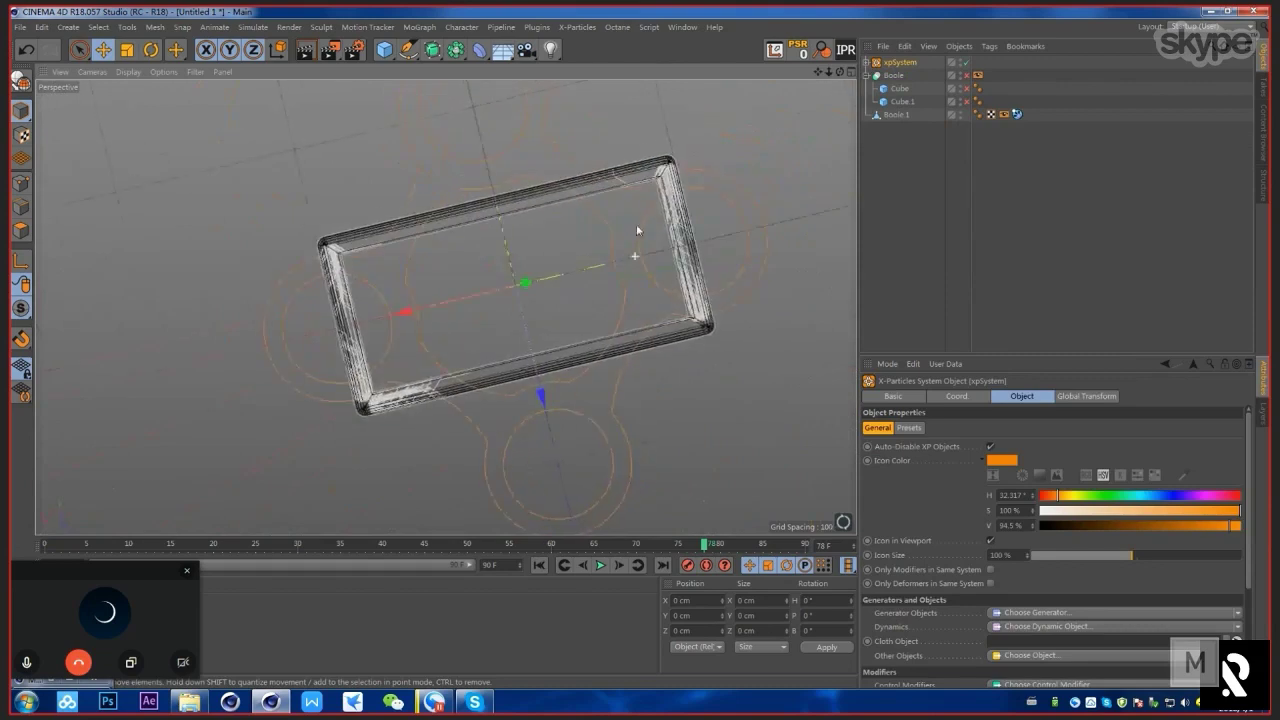
{"action": "left_click_drag", "start_coordinate": [636, 225], "coordinate": [650, 188], "text": "alt"}
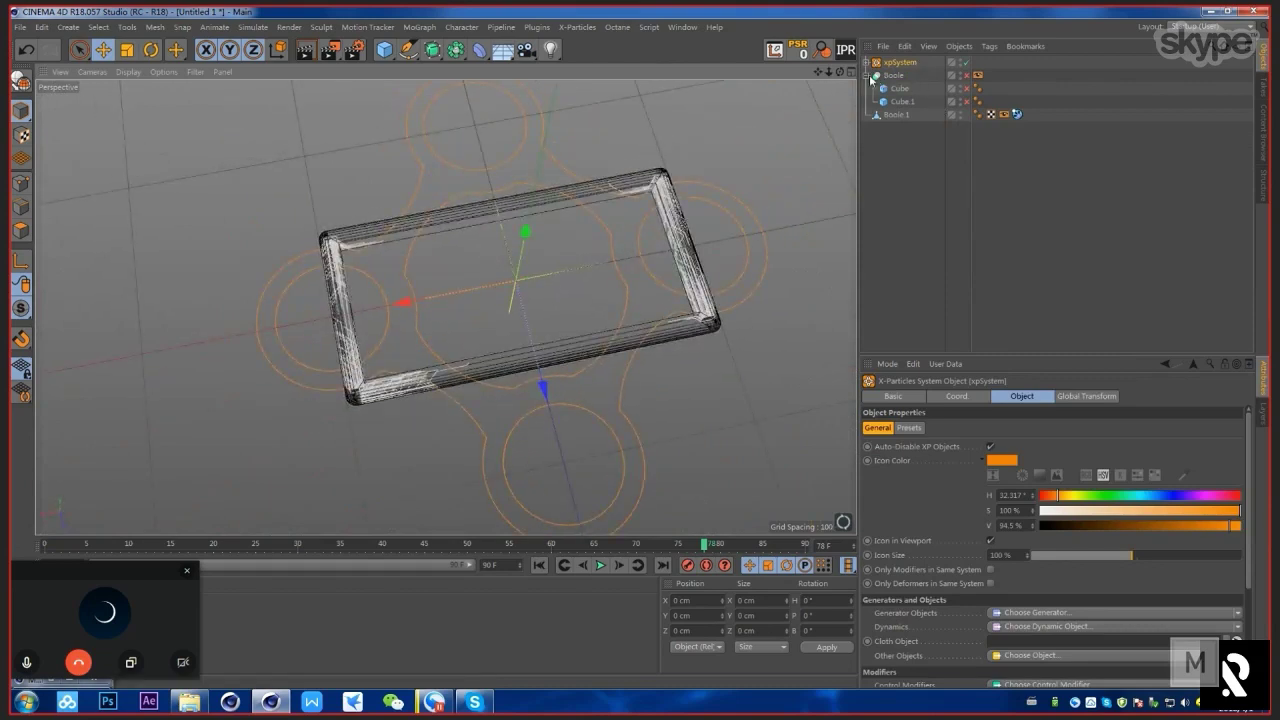
{"action": "left_click", "coordinate": [889, 75]}
{"action": "key", "text": "Delete"}
Step: Duplicate the xpSystem as xpSystem.1 and disable the original xpSystem
{"action": "left_click", "coordinate": [905, 63]}
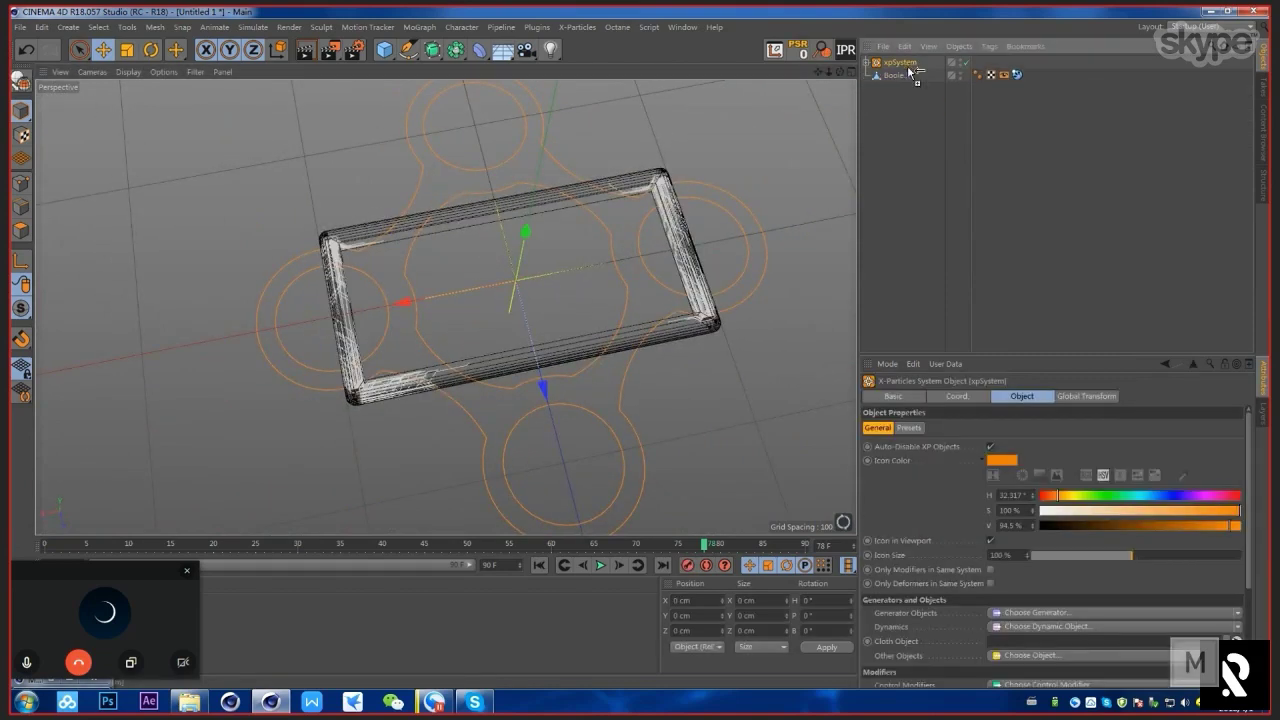
{"action": "left_click_drag", "start_coordinate": [909, 70], "coordinate": [911, 72], "text": "ctrl"}
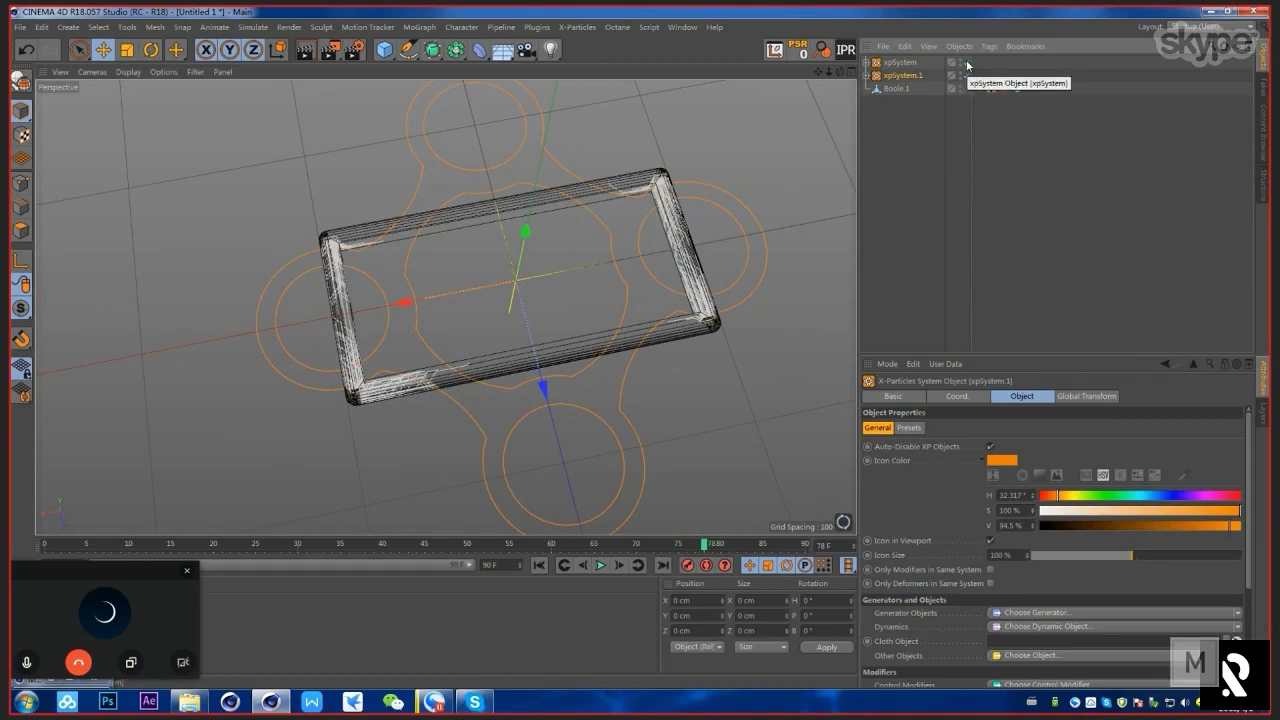
{"action": "left_click", "coordinate": [866, 62]}
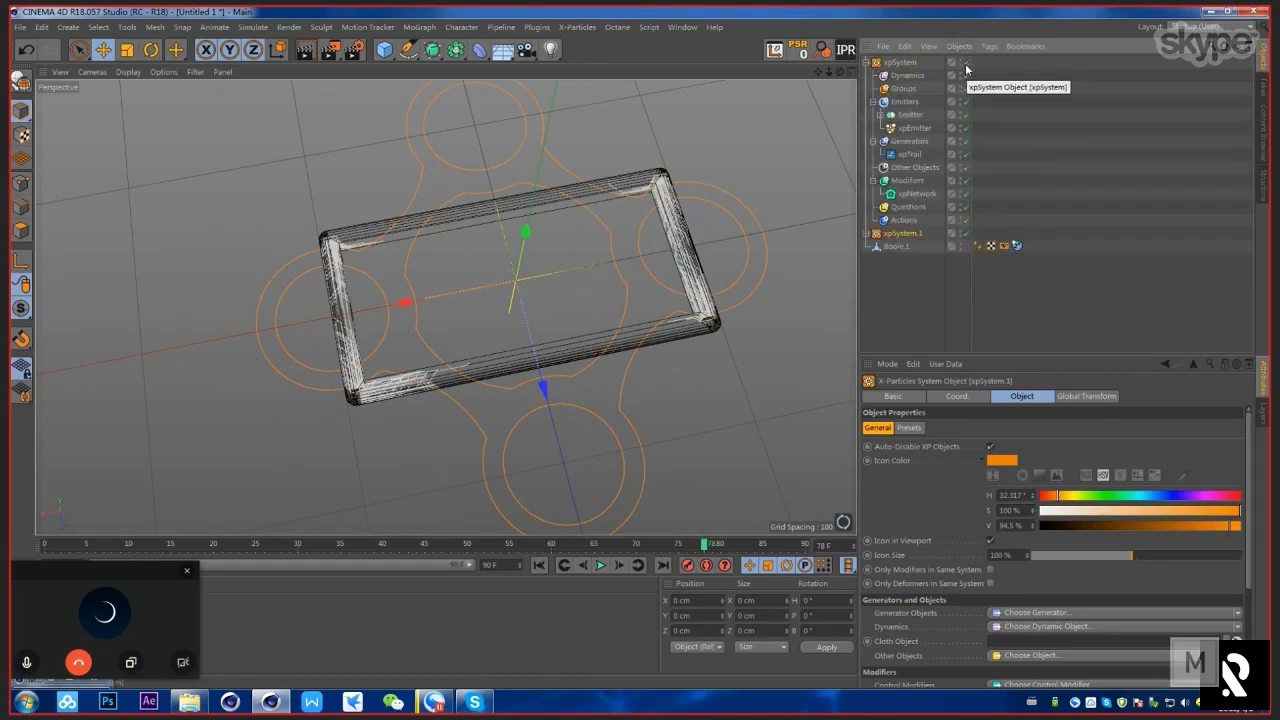
{"action": "left_click", "coordinate": [966, 64]}
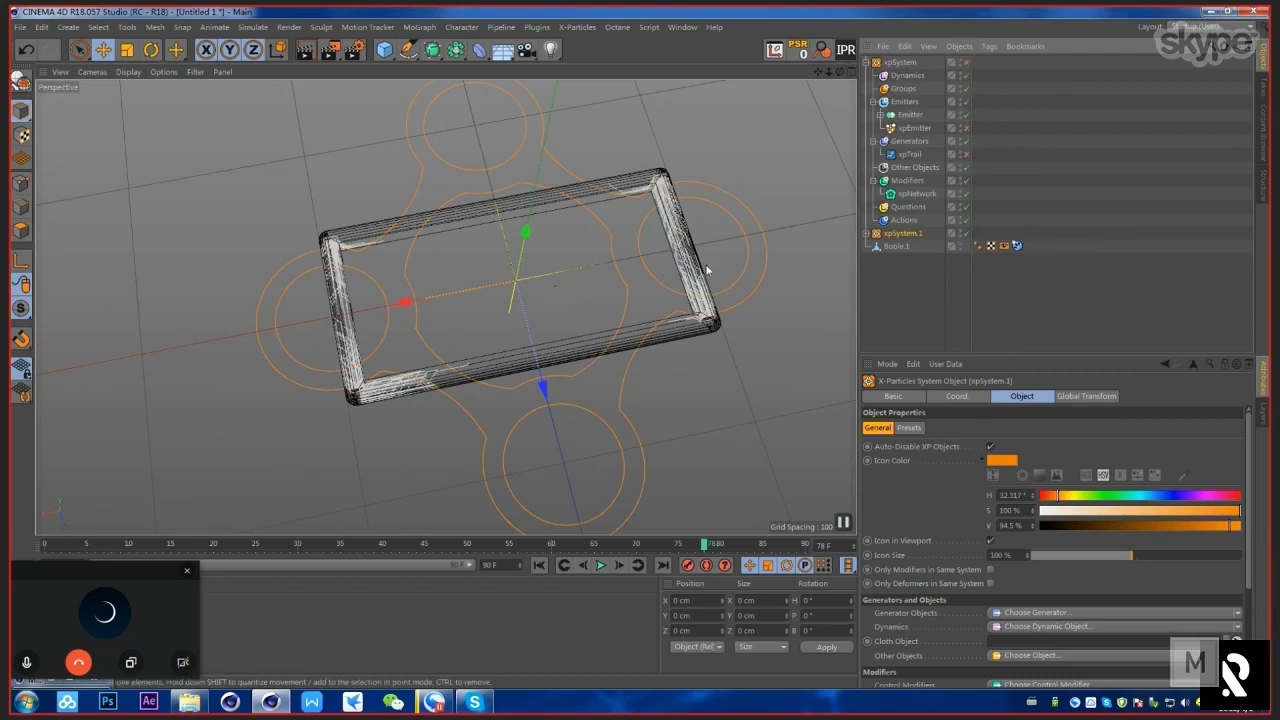
{"action": "left_click_drag", "start_coordinate": [443, 335], "coordinate": [462, 250], "text": "alt"}
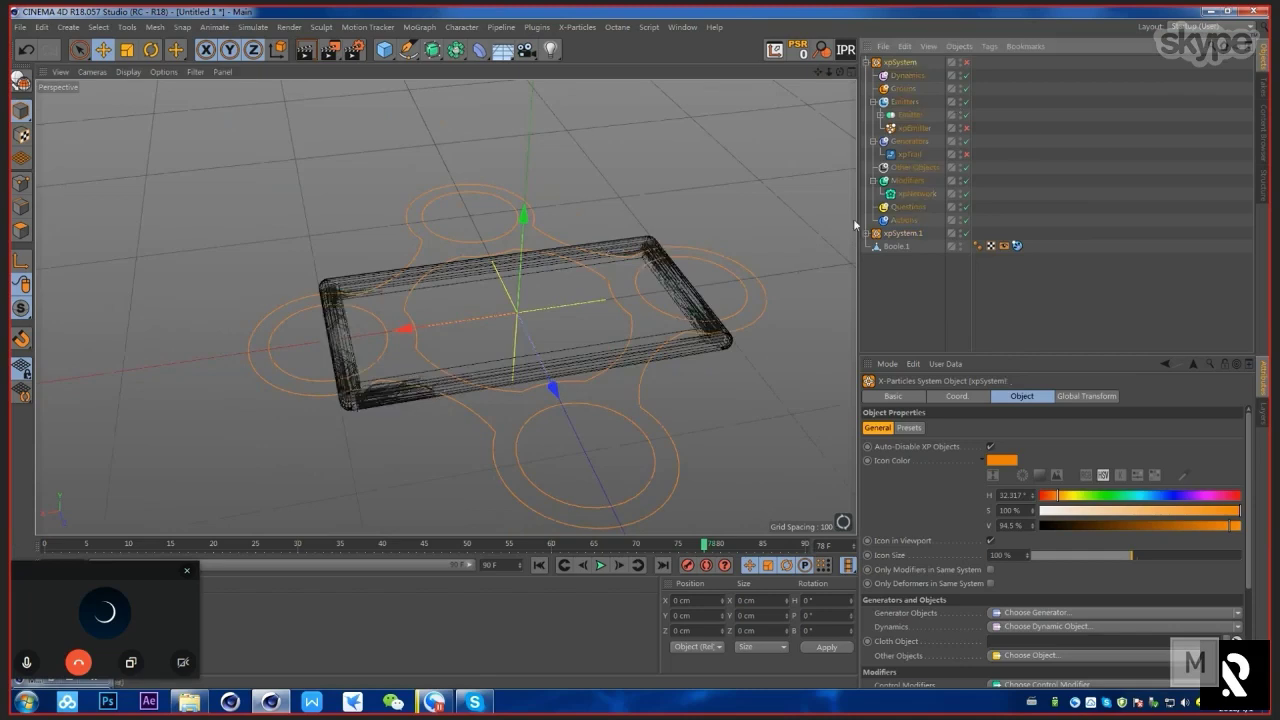
{"action": "left_click", "coordinate": [876, 63]}
{"action": "left_click", "coordinate": [869, 63]}
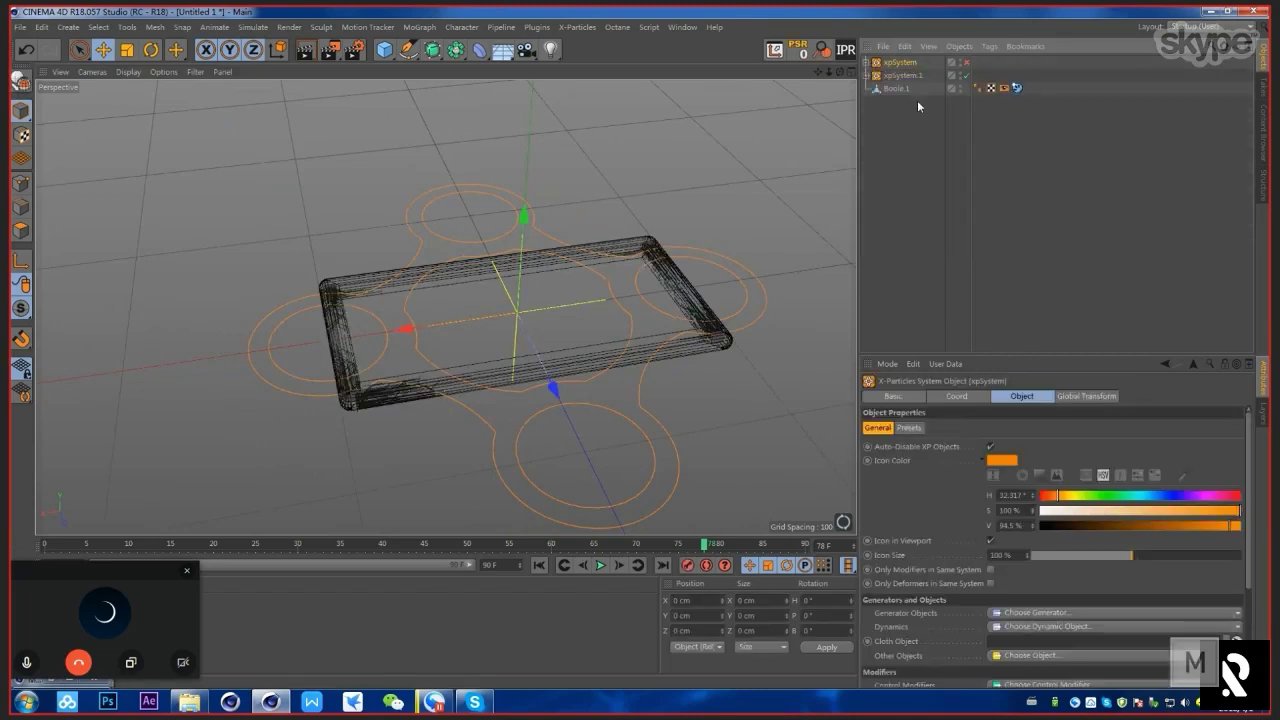
Step: Turn off Icon in Viewport for xpSystem.1
{"action": "left_click", "coordinate": [900, 76]}
{"action": "left_click", "coordinate": [866, 76]}
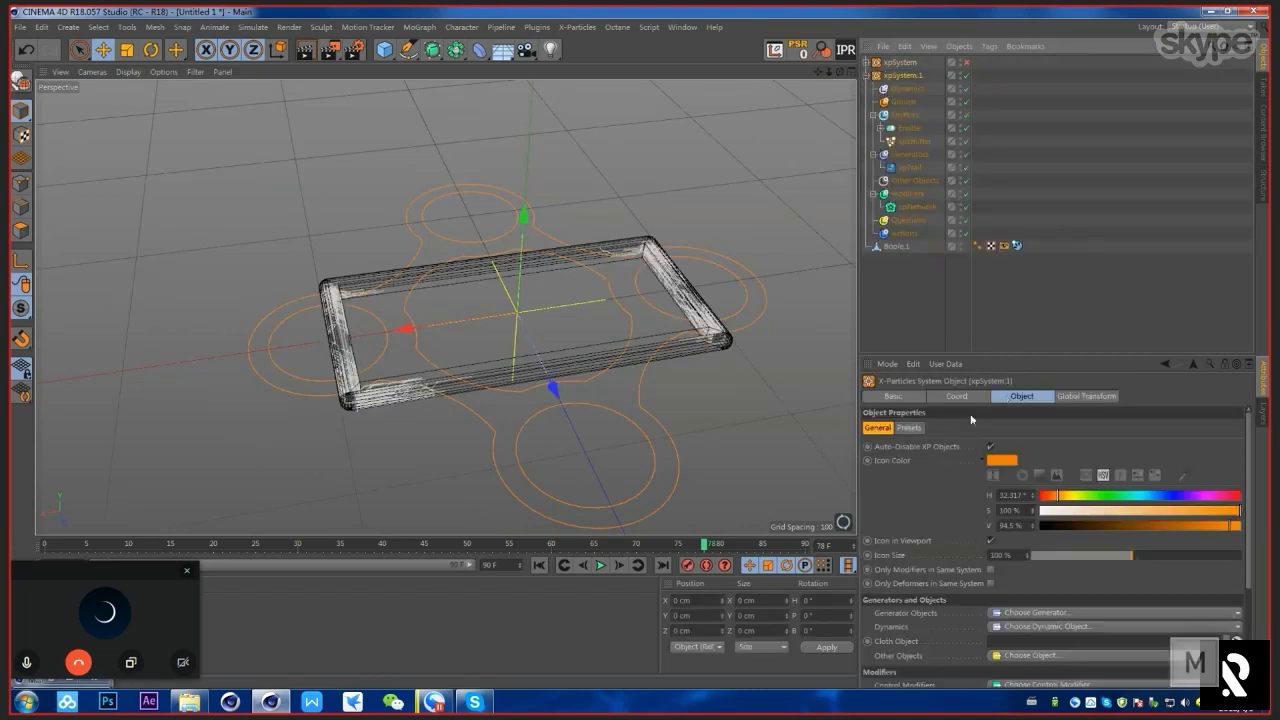
{"action": "left_click_drag", "start_coordinate": [686, 254], "coordinate": [709, 366], "text": "alt"}
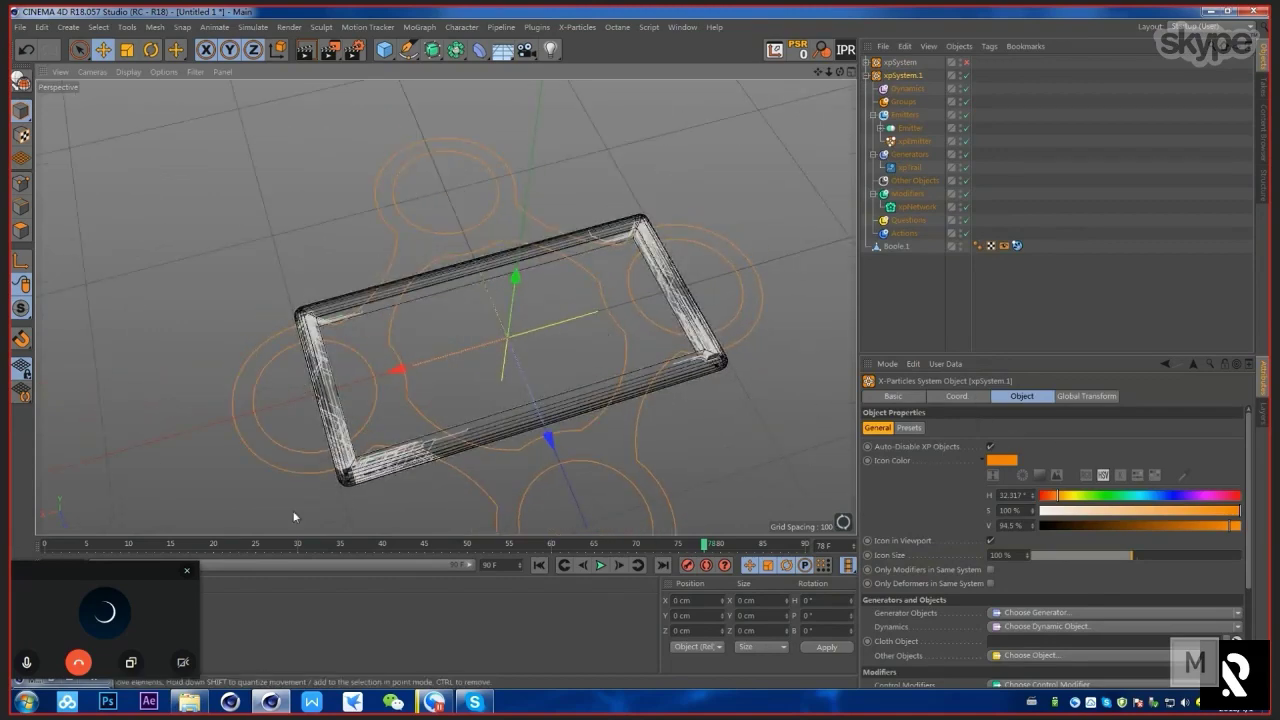
{"action": "left_click", "coordinate": [992, 541]}
{"action": "left_click_drag", "start_coordinate": [716, 380], "coordinate": [614, 372], "text": "alt"}
{"action": "scroll", "coordinate": [643, 427], "scroll_direction": "up", "scroll_amount": 4}
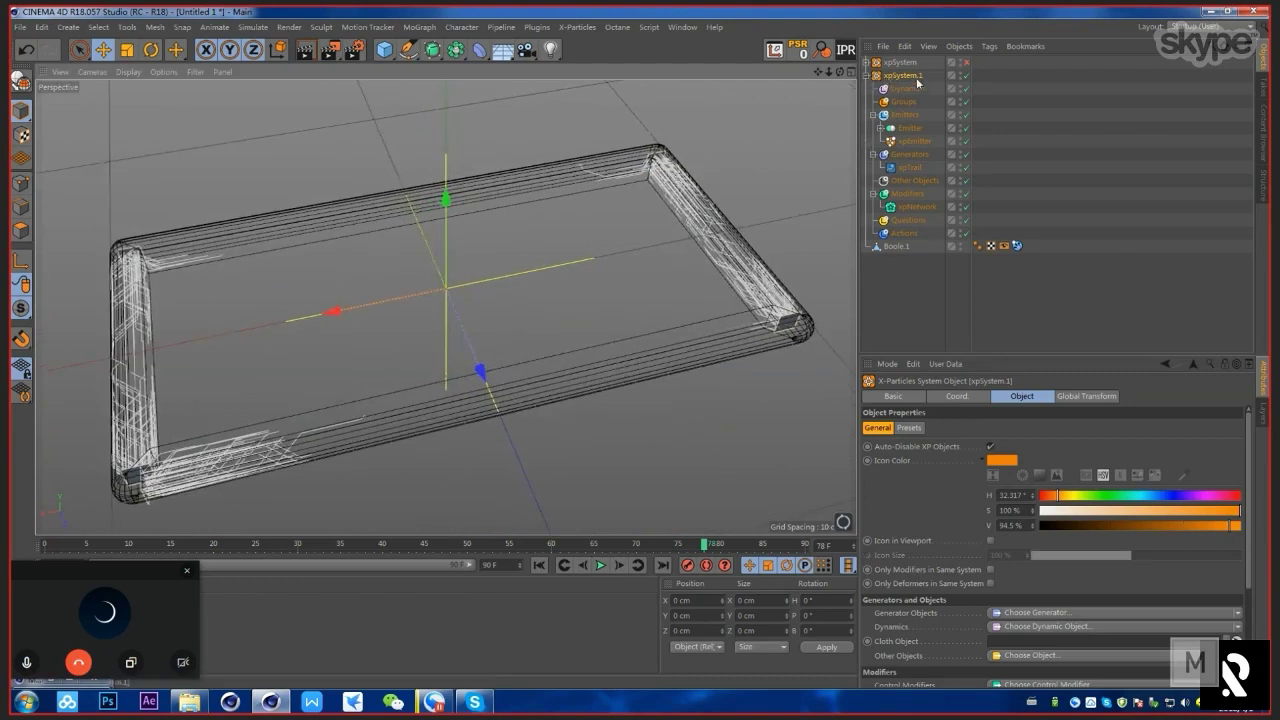
Step: Replay the simulation with only xpSystem.1 active and inspect the trails growing from the frame's corners
{"action": "left_click", "coordinate": [538, 565]}
{"action": "left_click", "coordinate": [601, 565]}
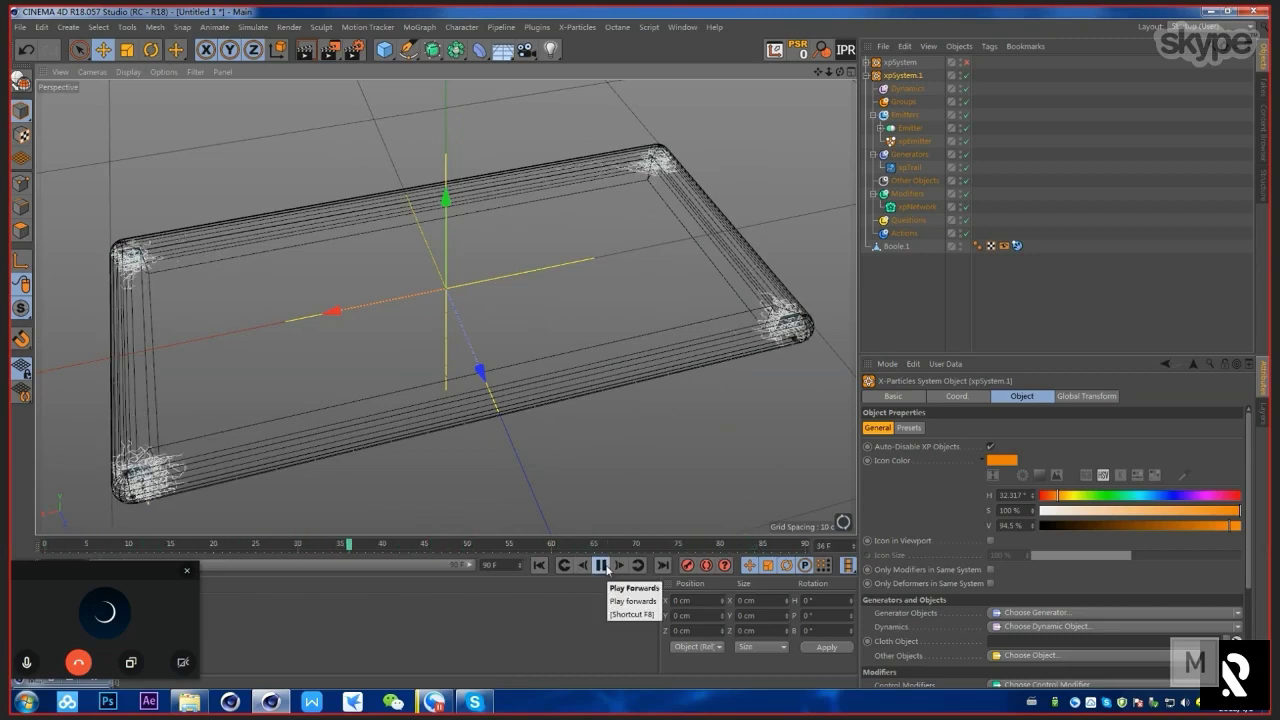
{"action": "left_click", "coordinate": [603, 566]}
{"action": "left_click_drag", "start_coordinate": [640, 480], "coordinate": [770, 375], "text": "alt"}
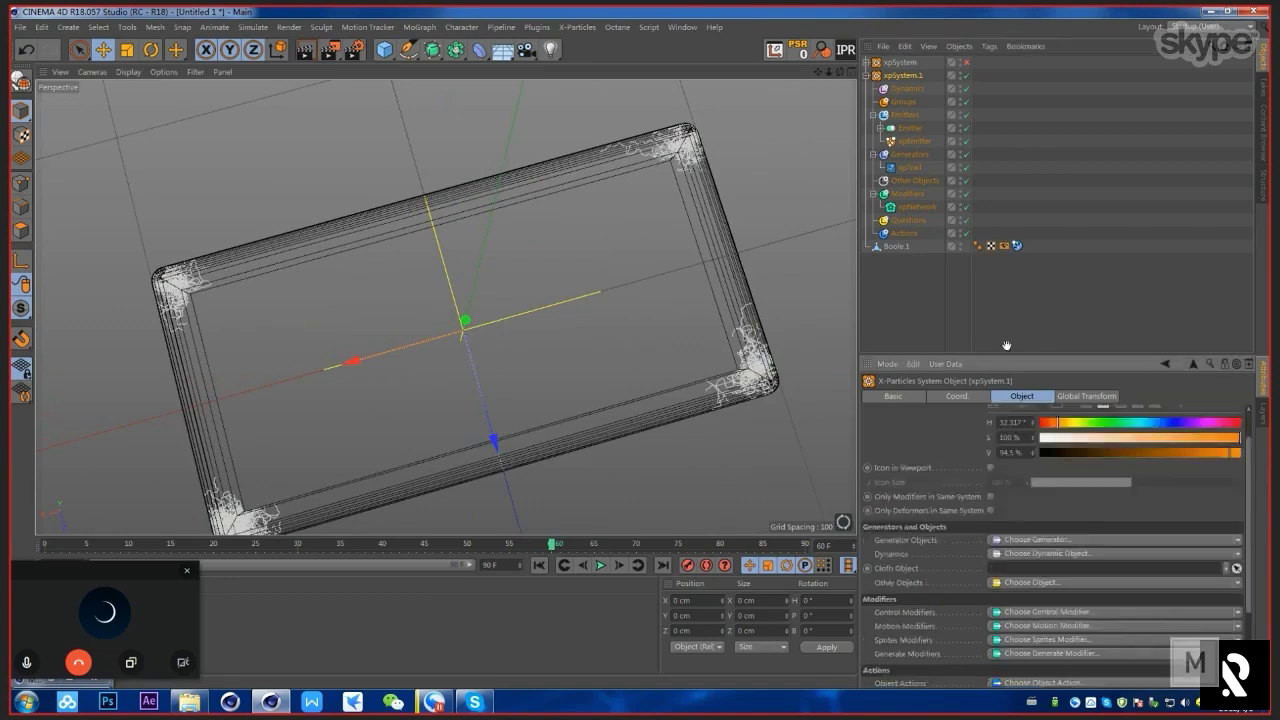
Step: Compare the xpEmitter's emission and random seed settings in both systems and review xpSystem.1's xpNetwork settings
{"action": "left_click", "coordinate": [866, 62]}
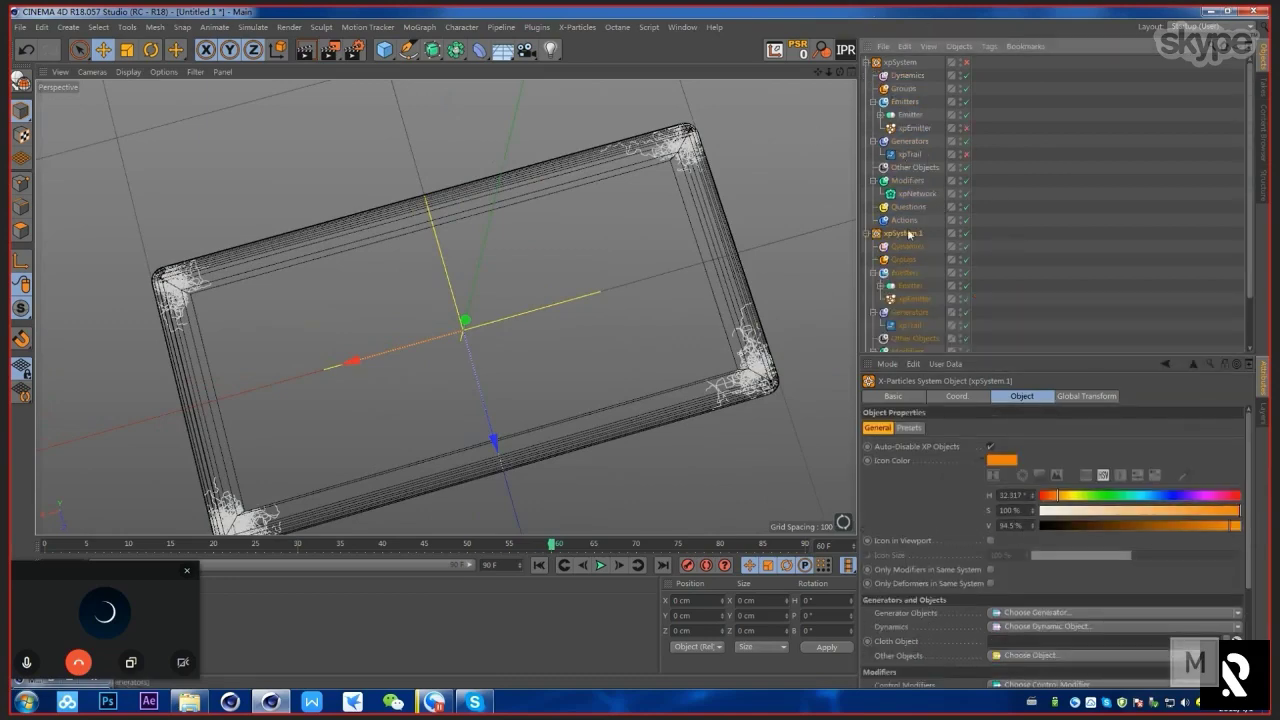
{"action": "left_click", "coordinate": [912, 117]}
{"action": "left_click", "coordinate": [914, 131]}
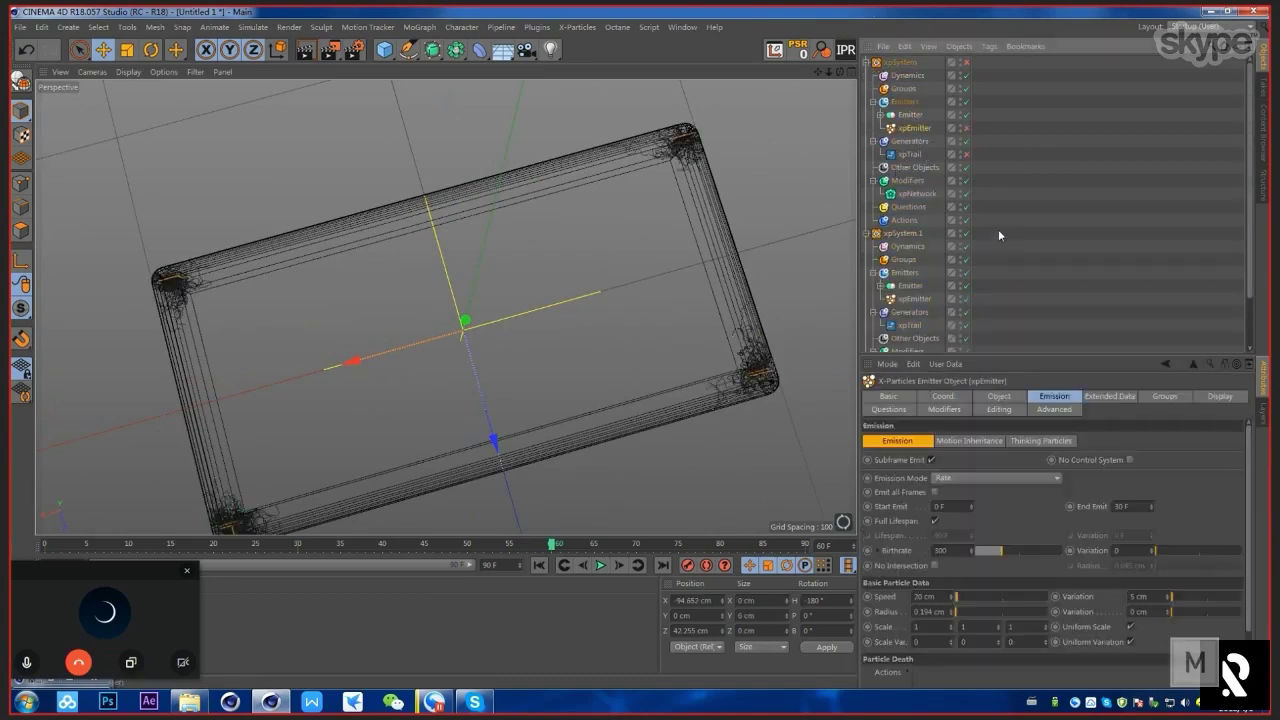
{"action": "left_click", "coordinate": [1073, 411]}
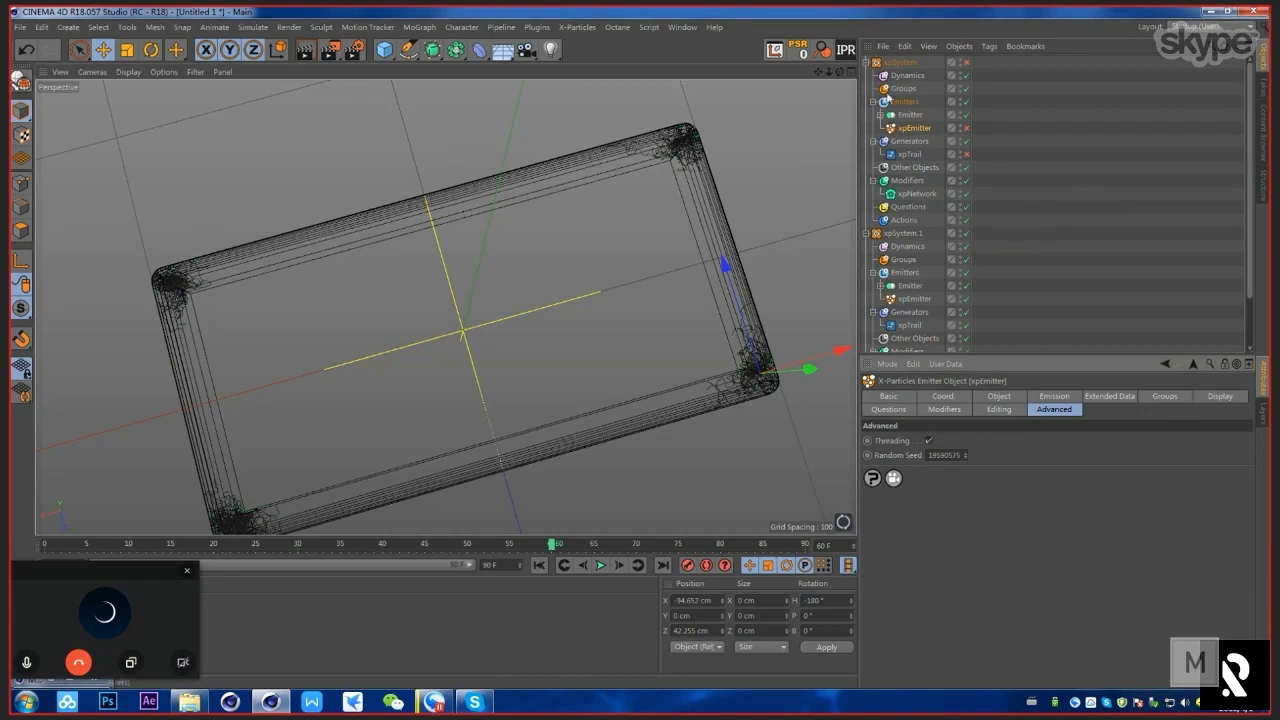
{"action": "left_click", "coordinate": [866, 62]}
{"action": "left_click", "coordinate": [899, 76]}
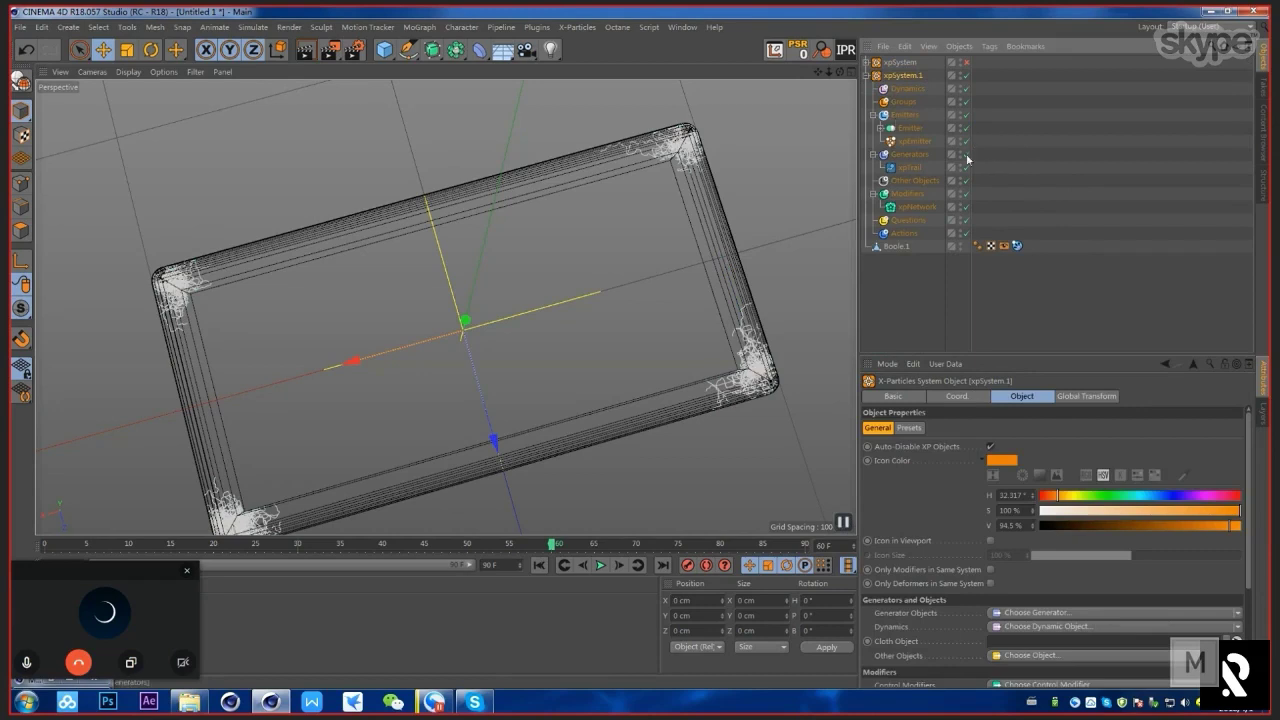
{"action": "left_click", "coordinate": [915, 142]}
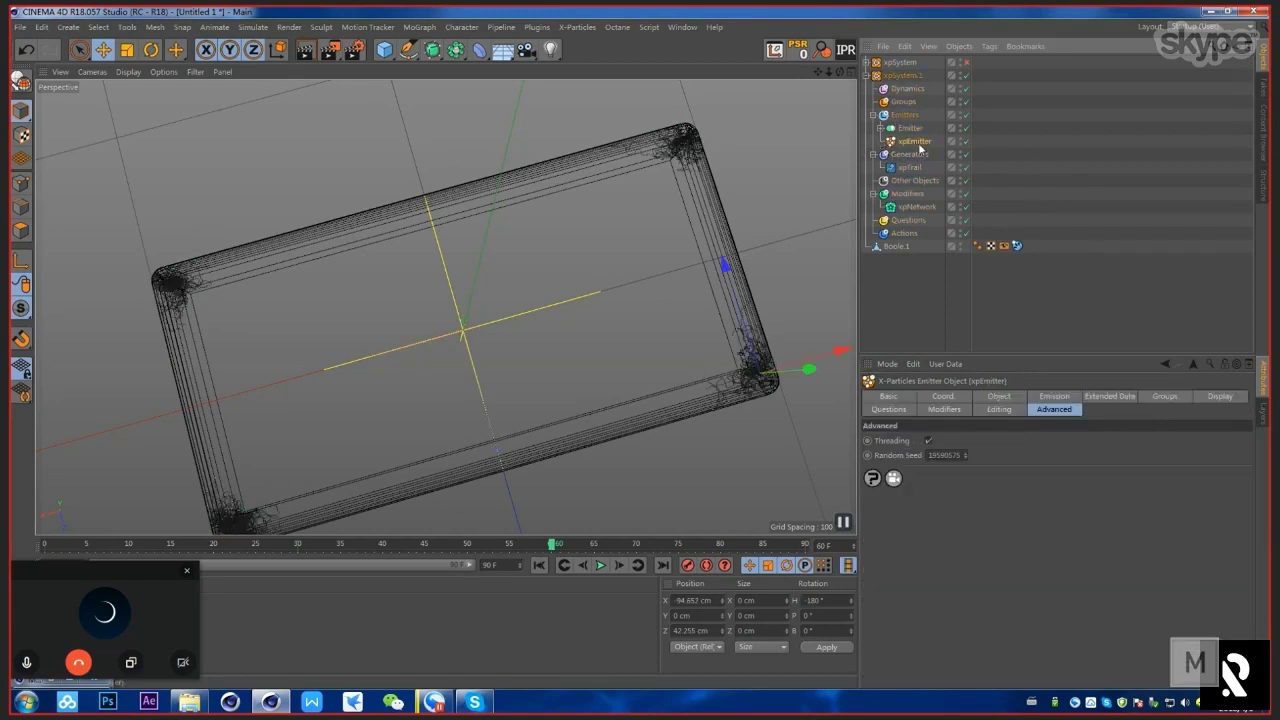
{"action": "left_click", "coordinate": [916, 206]}
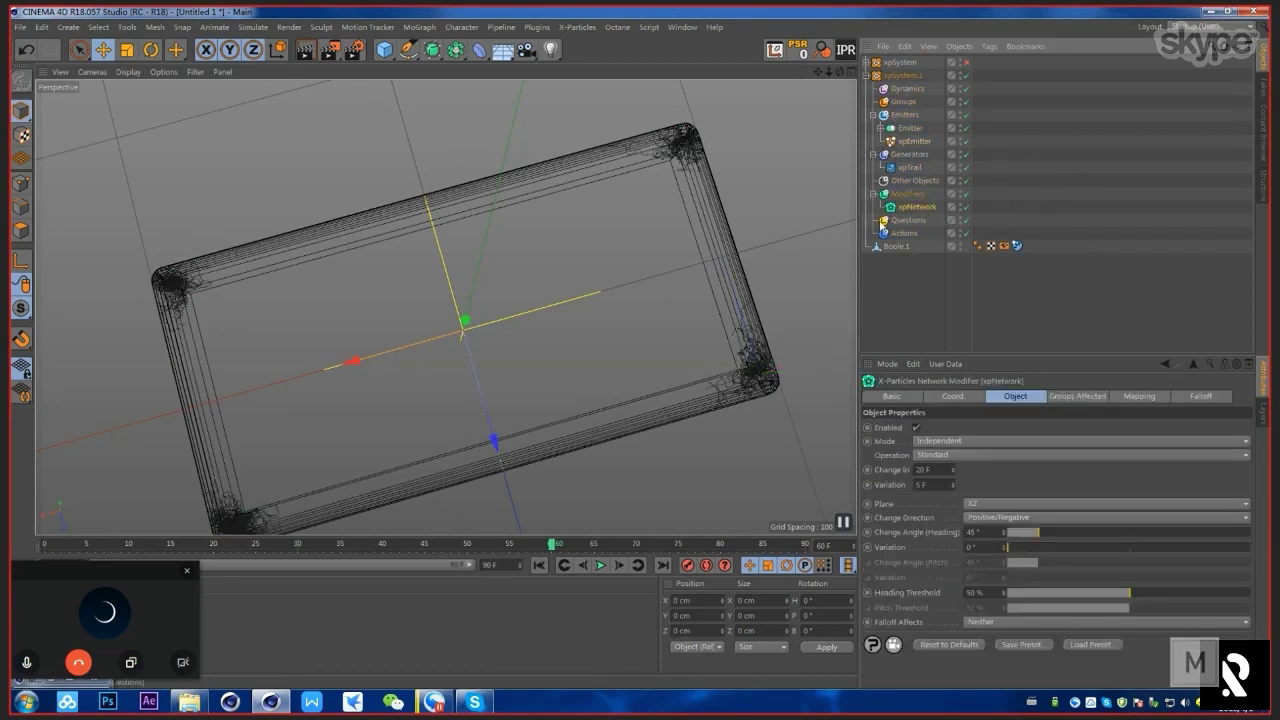
{"action": "left_click", "coordinate": [914, 141]}
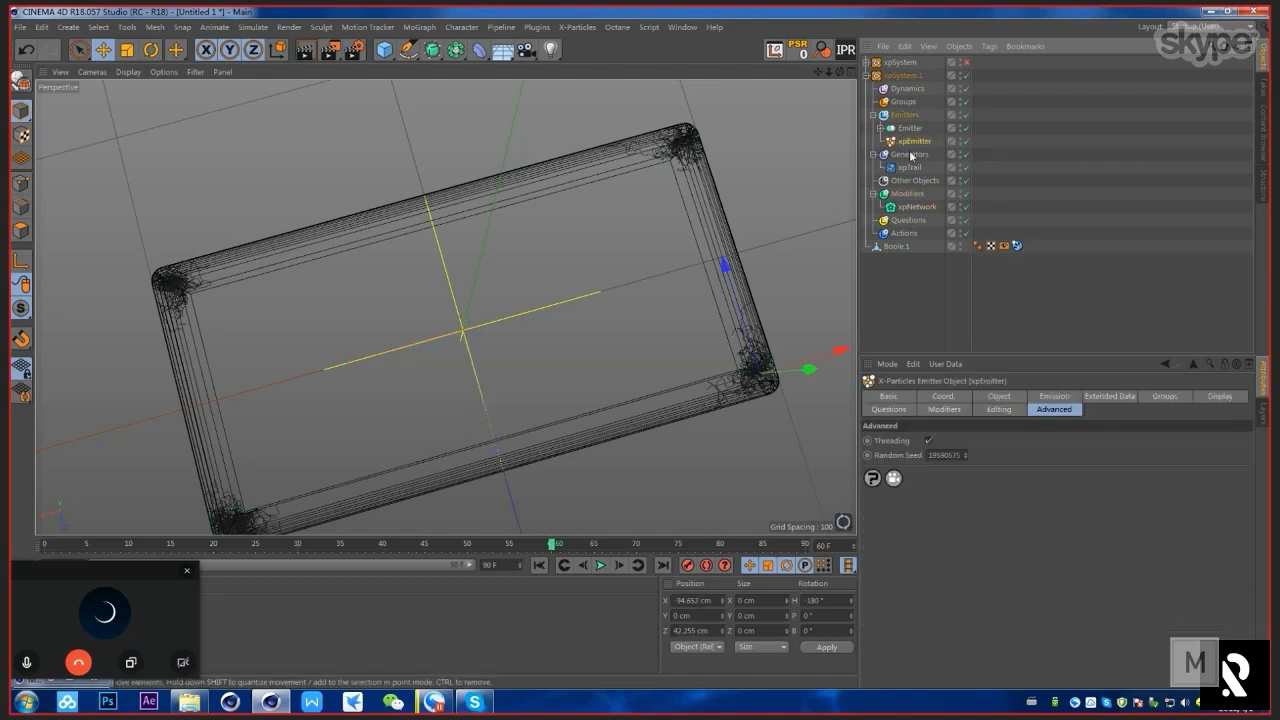
{"action": "left_click", "coordinate": [915, 206]}
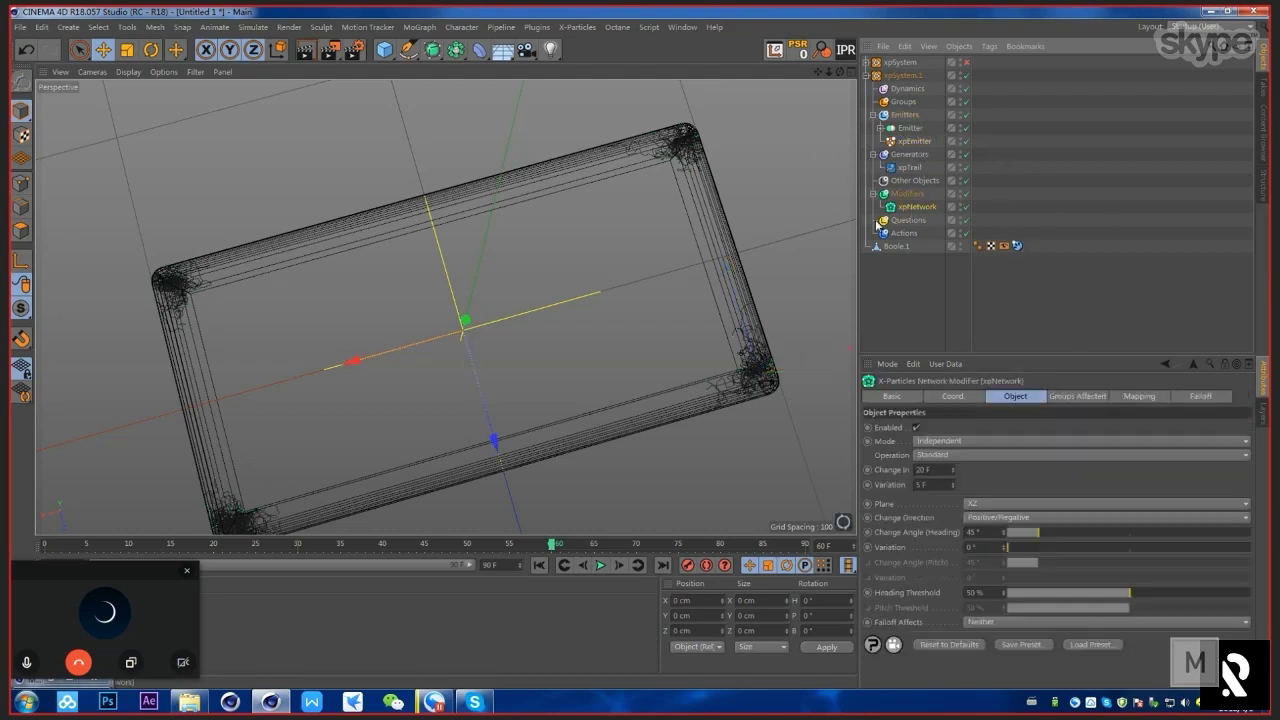
Step: Examine the original xpSystem's xpNetwork settings alongside a close view of the trails at the frame's corner
{"action": "left_click", "coordinate": [866, 63]}
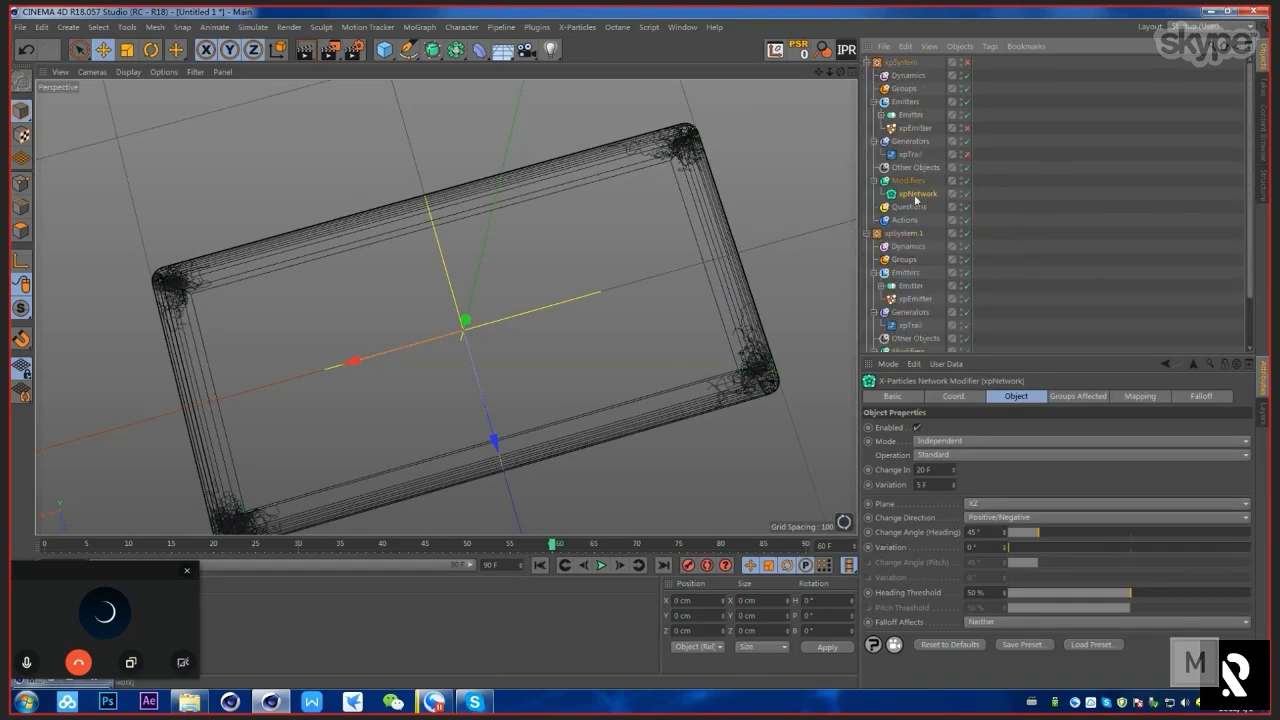
{"action": "scroll", "coordinate": [760, 397], "scroll_direction": "up", "scroll_amount": 10}
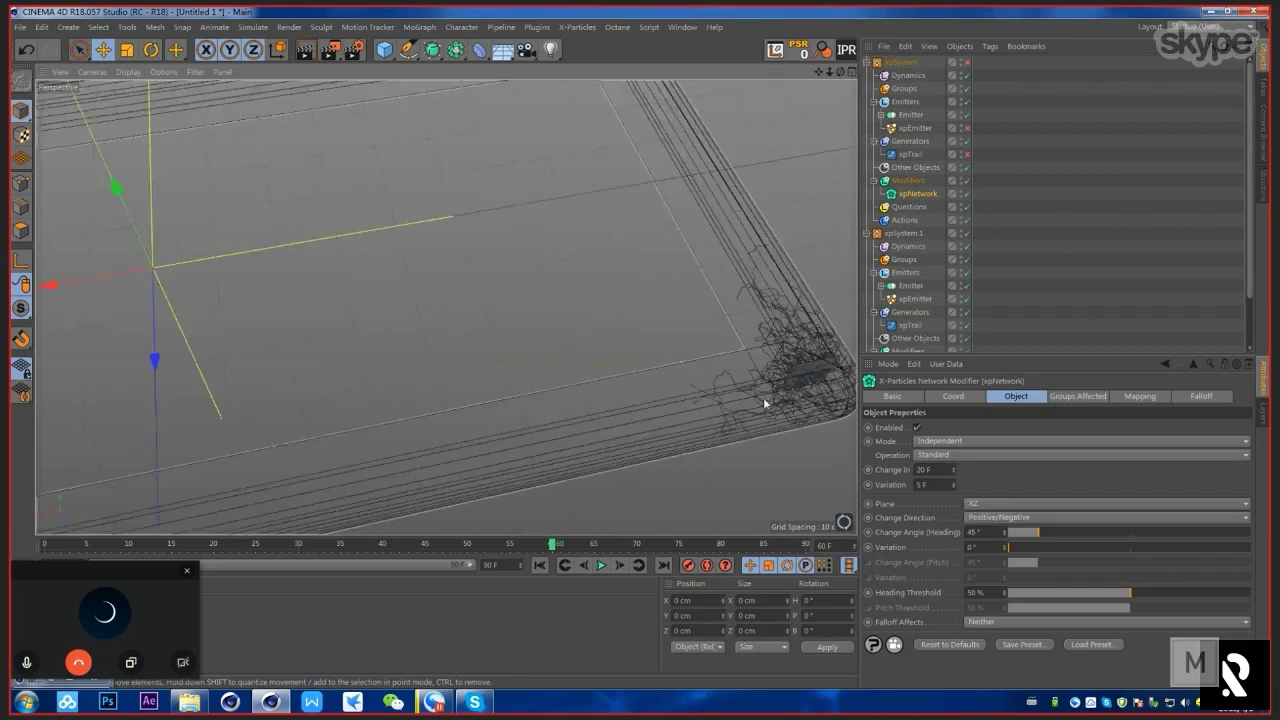
{"action": "left_click_drag", "start_coordinate": [796, 409], "coordinate": [677, 364], "text": "alt"}
{"action": "scroll", "coordinate": [665, 345], "scroll_direction": "down", "scroll_amount": 5}
{"action": "middle_click_drag", "start_coordinate": [677, 364], "coordinate": [694, 380], "text": "alt"}
{"action": "scroll", "coordinate": [700, 368], "scroll_direction": "up", "scroll_amount": 2}
{"action": "left_click_drag", "start_coordinate": [720, 364], "coordinate": [763, 434], "text": "alt"}
{"action": "middle_click_drag", "start_coordinate": [675, 368], "coordinate": [719, 321], "text": "alt"}
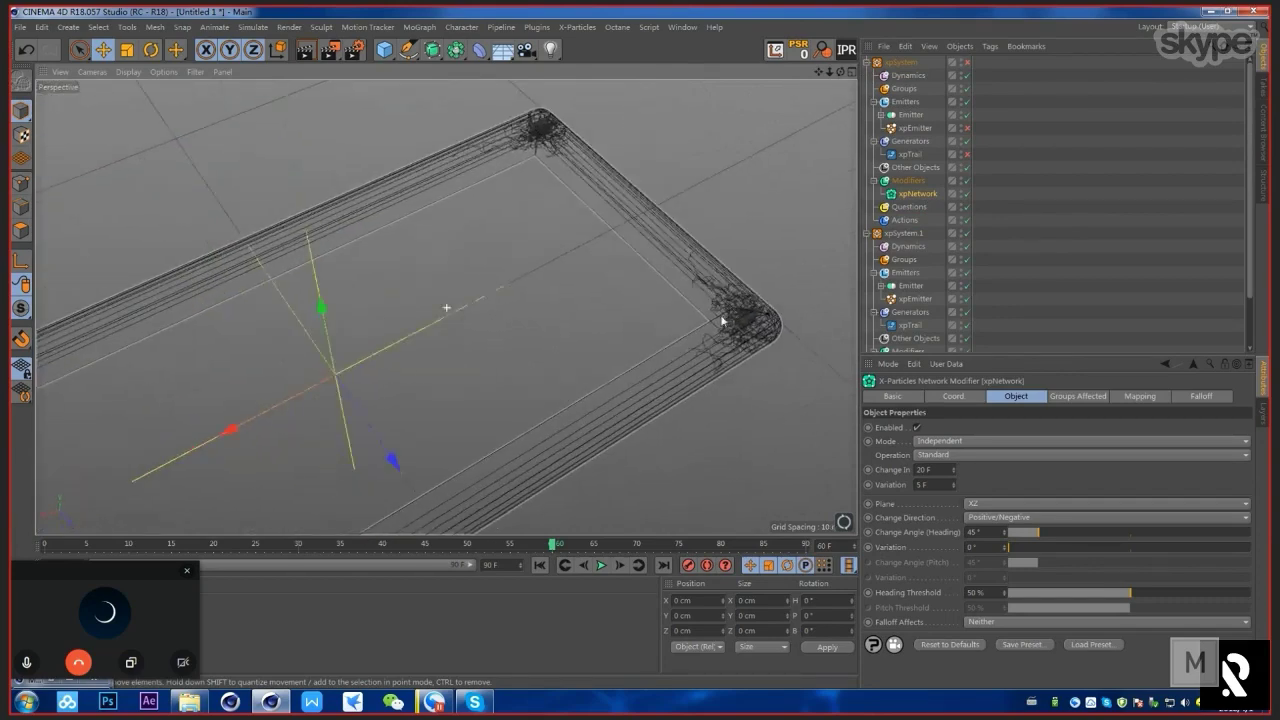
Step: Restrict xpSystem.1 to only the modifiers and only the deformers in the same system
{"action": "left_click_drag", "start_coordinate": [719, 321], "coordinate": [720, 366], "text": "alt"}
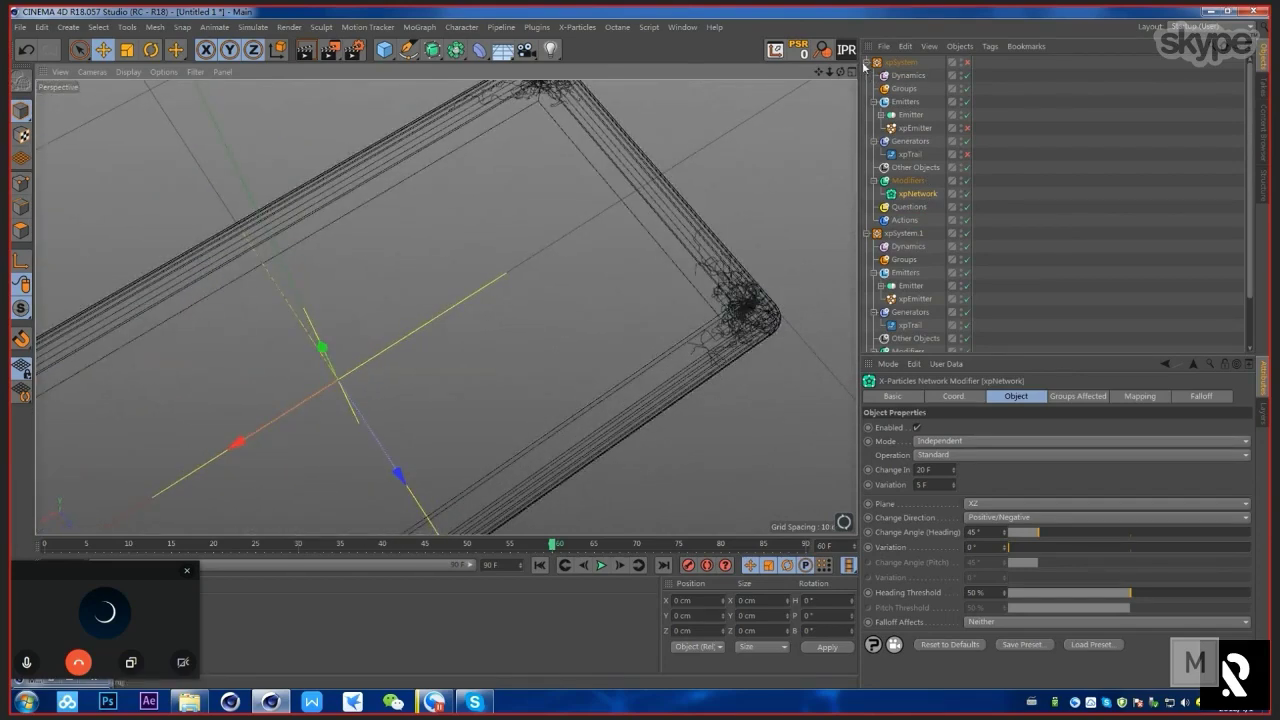
{"action": "left_click", "coordinate": [866, 62]}
{"action": "left_click", "coordinate": [880, 76]}
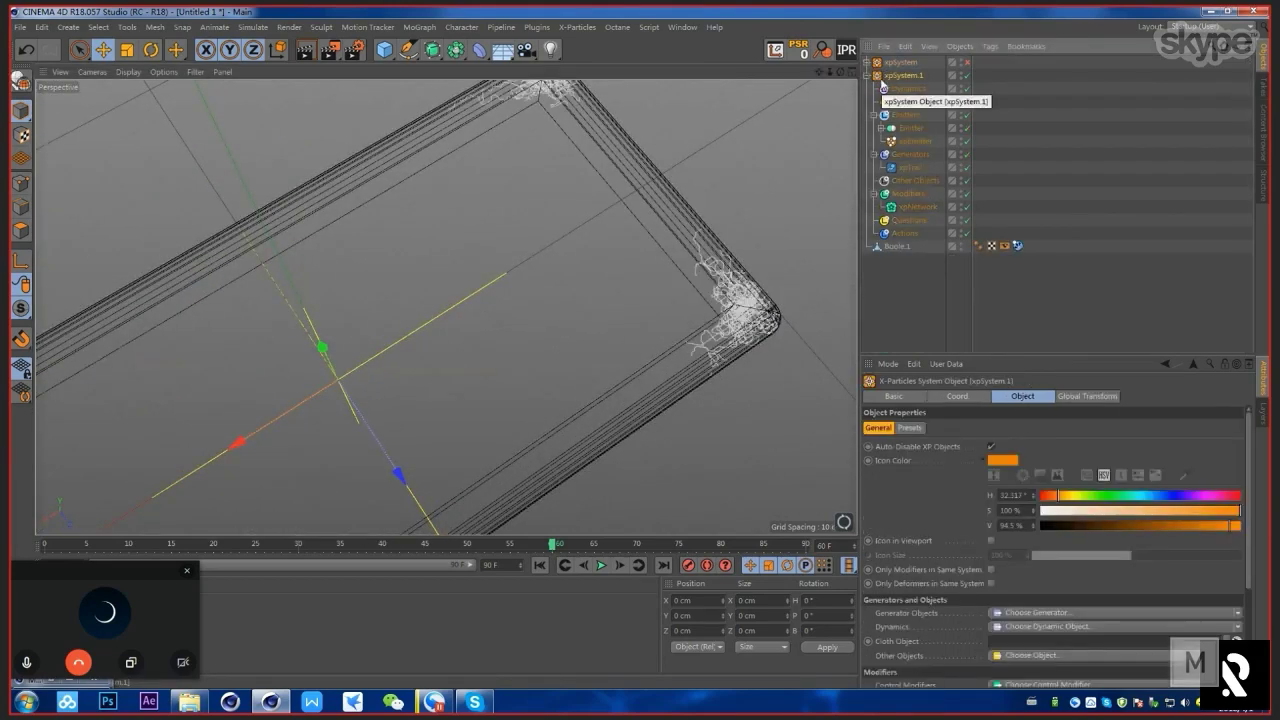
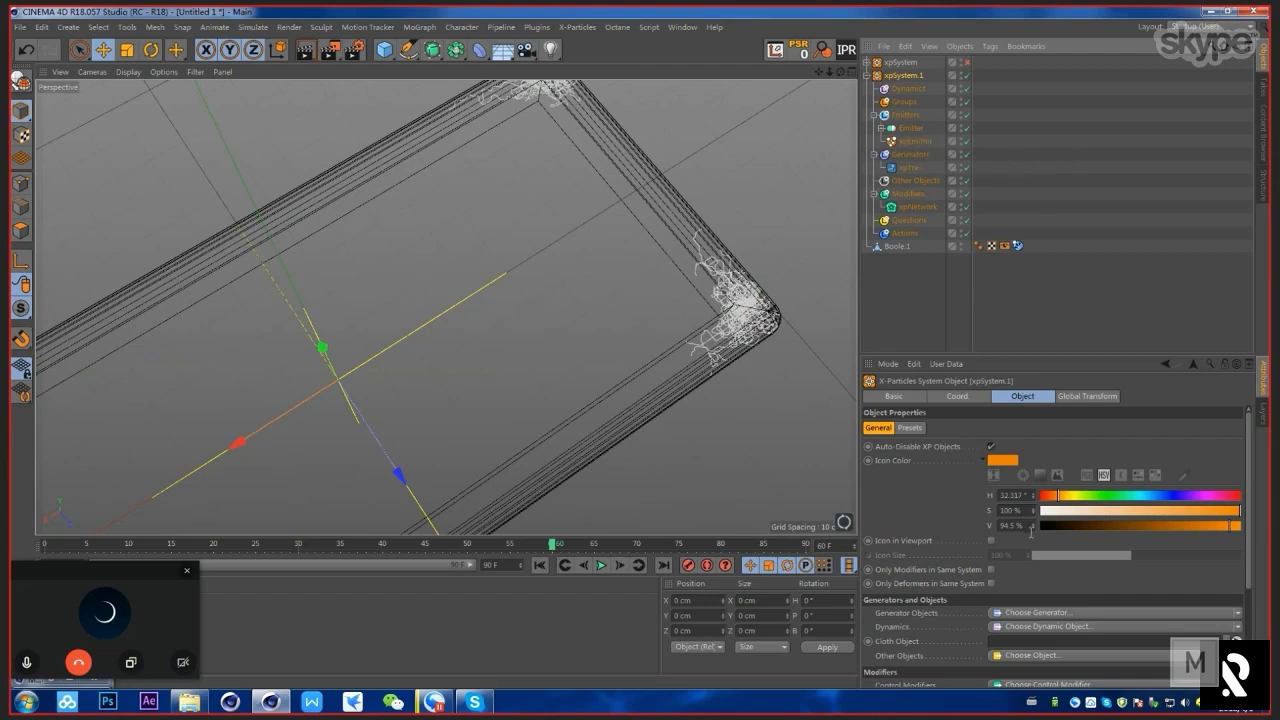
{"action": "left_click", "coordinate": [991, 571]}
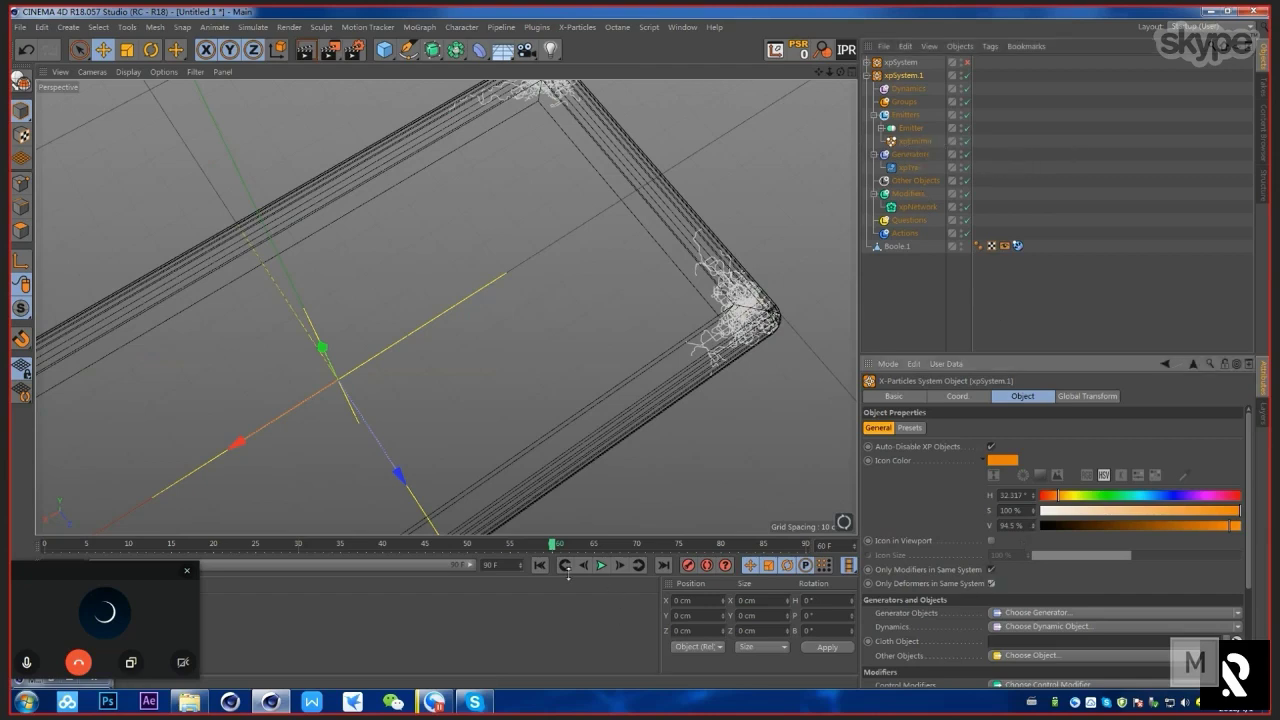
Step: Replay the simulation from the start and compare the trails at the frame's corners with the reference video
{"action": "left_click", "coordinate": [539, 565]}
{"action": "left_click", "coordinate": [601, 565]}
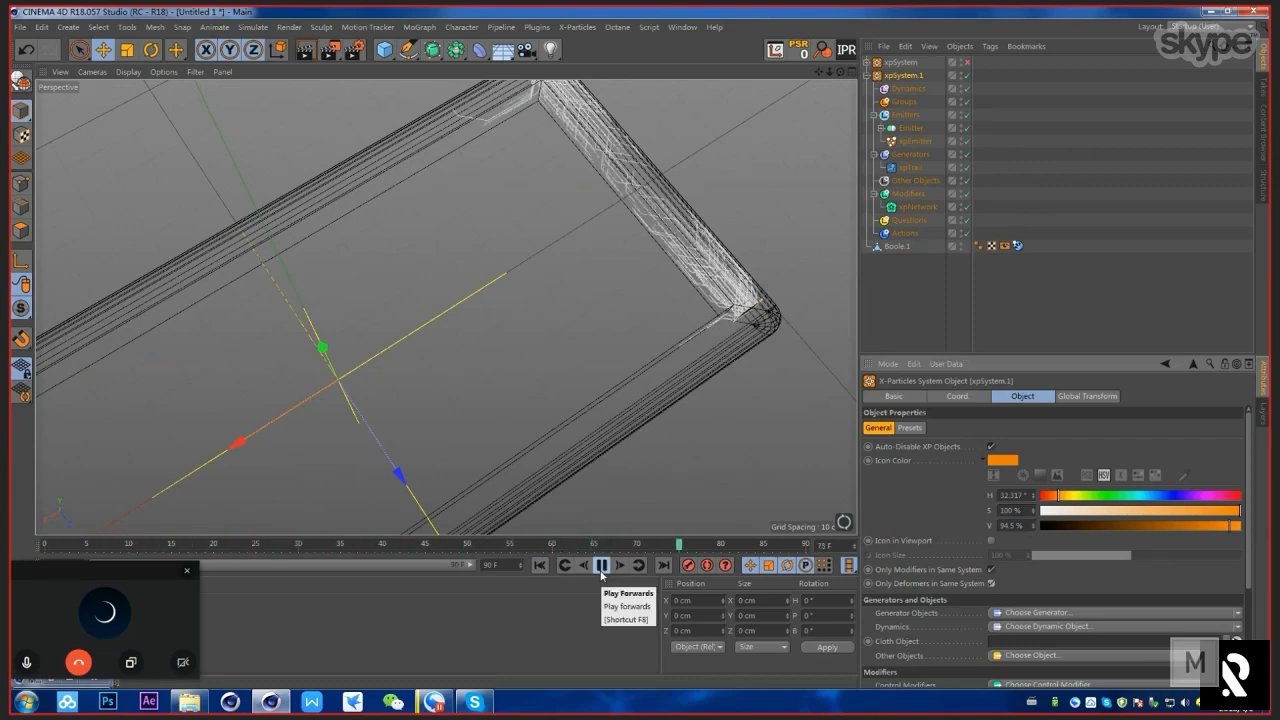
{"action": "left_click", "coordinate": [601, 565]}
{"action": "left_click_drag", "start_coordinate": [687, 414], "coordinate": [706, 320], "text": "alt"}
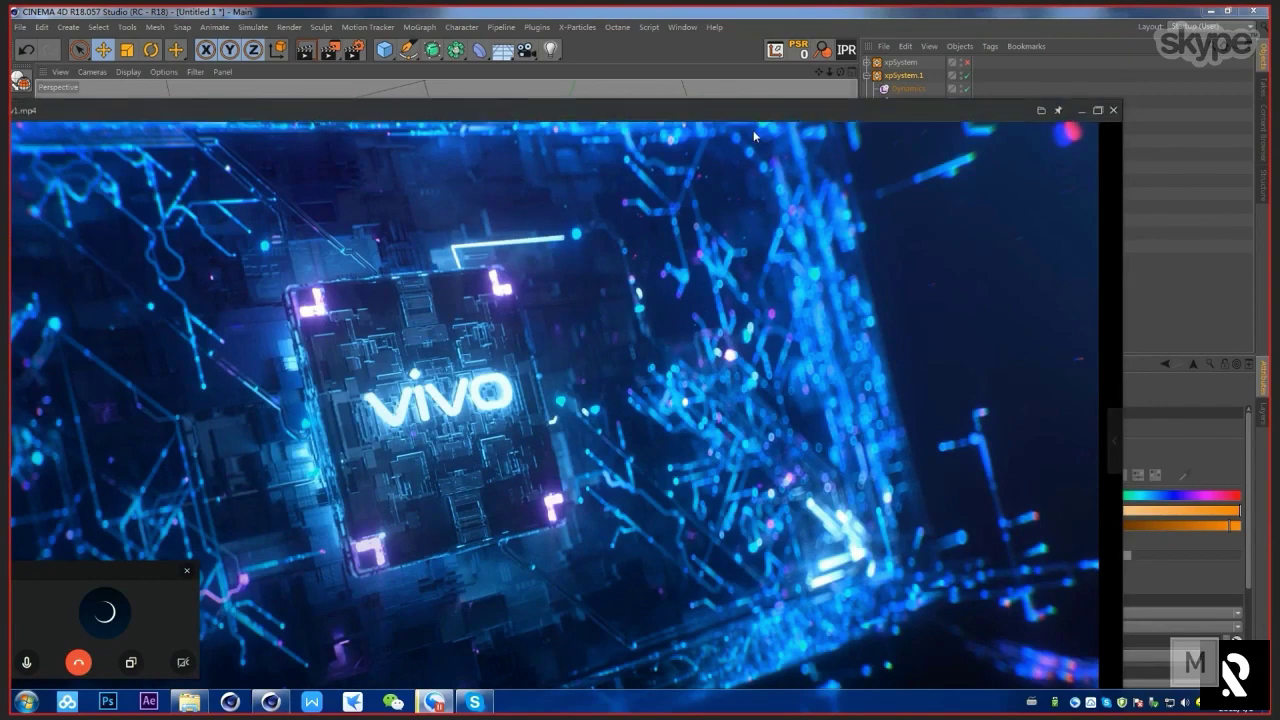
{"action": "key", "text": "alt+Tab"}
{"action": "right_click_drag", "start_coordinate": [719, 235], "coordinate": [750, 234], "text": "alt"}
{"action": "left_click_drag", "start_coordinate": [750, 238], "coordinate": [817, 290], "text": "alt"}
Step: Delete the Emitter group with its planes from xpSystem.1's Emitters
{"action": "left_click", "coordinate": [904, 143]}
{"action": "middle_click_drag", "start_coordinate": [817, 290], "coordinate": [757, 283], "text": "alt"}
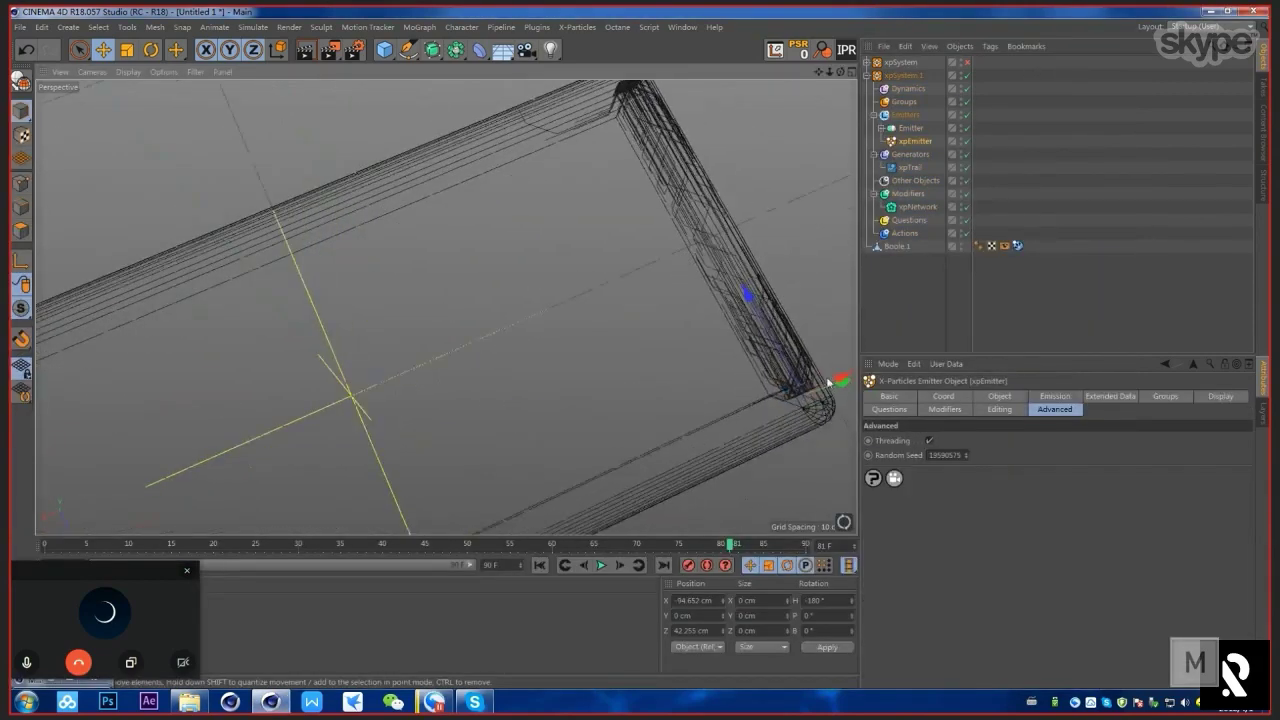
{"action": "left_click", "coordinate": [916, 129]}
{"action": "left_click", "coordinate": [880, 132]}
{"action": "left_click", "coordinate": [880, 129]}
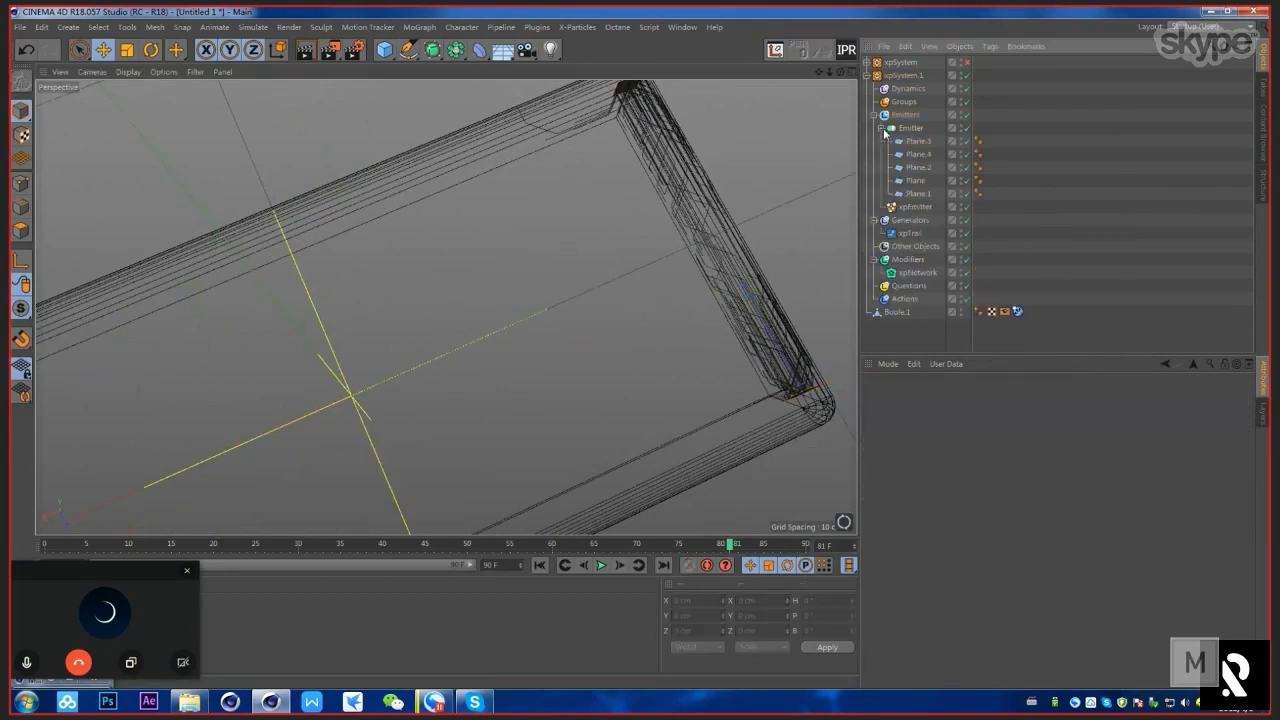
{"action": "left_click", "coordinate": [910, 128]}
{"action": "key", "text": "Delete"}
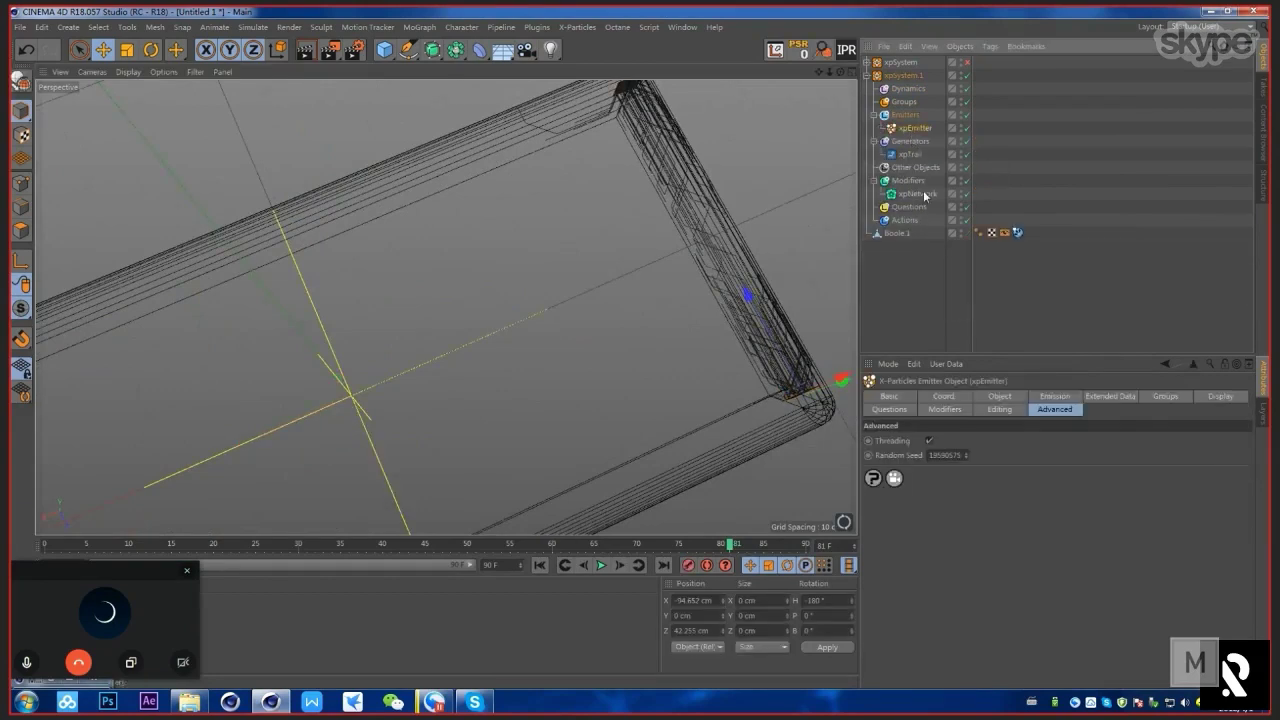
Step: Set the emitter shape of xpSystem.1's xpEmitter to Rectangle
{"action": "left_click", "coordinate": [999, 396]}
{"action": "left_click", "coordinate": [965, 460]}
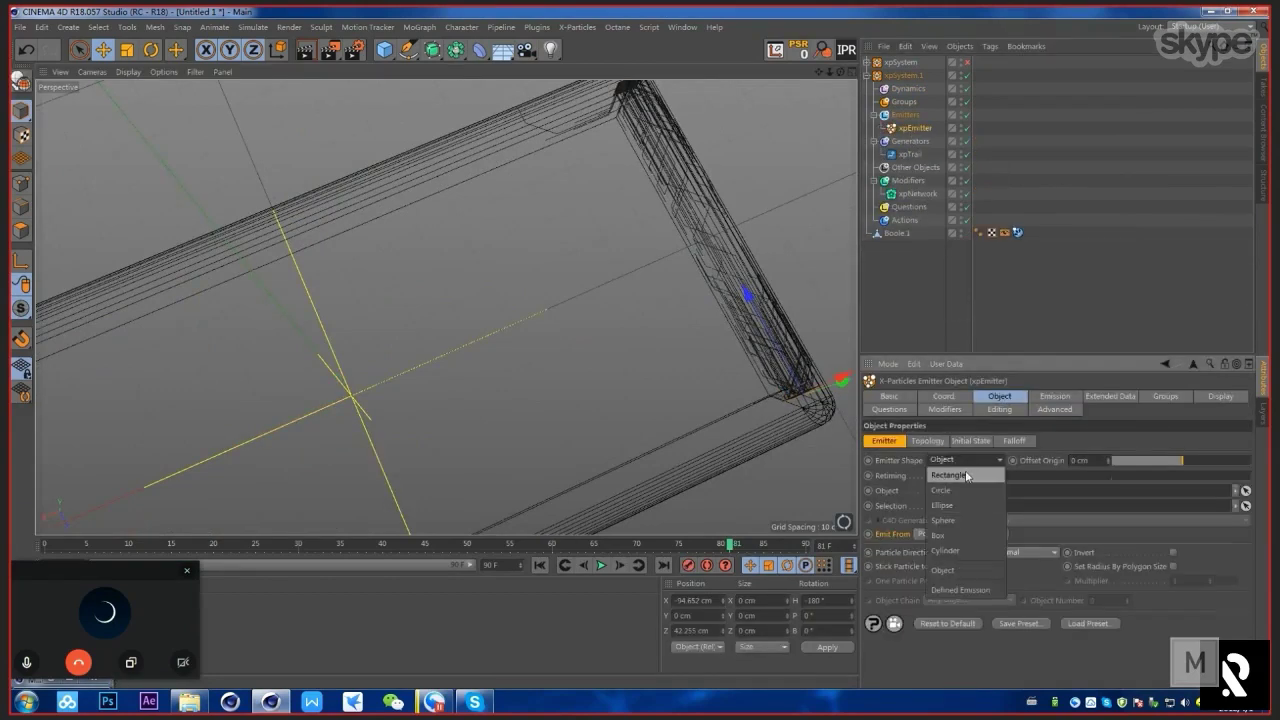
{"action": "left_click", "coordinate": [967, 476]}
Step: Move the emitter just inside the frame's corner at about X -86 cm, Z -32 cm, and rotate its heading to -90°
{"action": "key", "text": "e"}
{"action": "left_click_drag", "start_coordinate": [748, 295], "coordinate": [715, 239]}
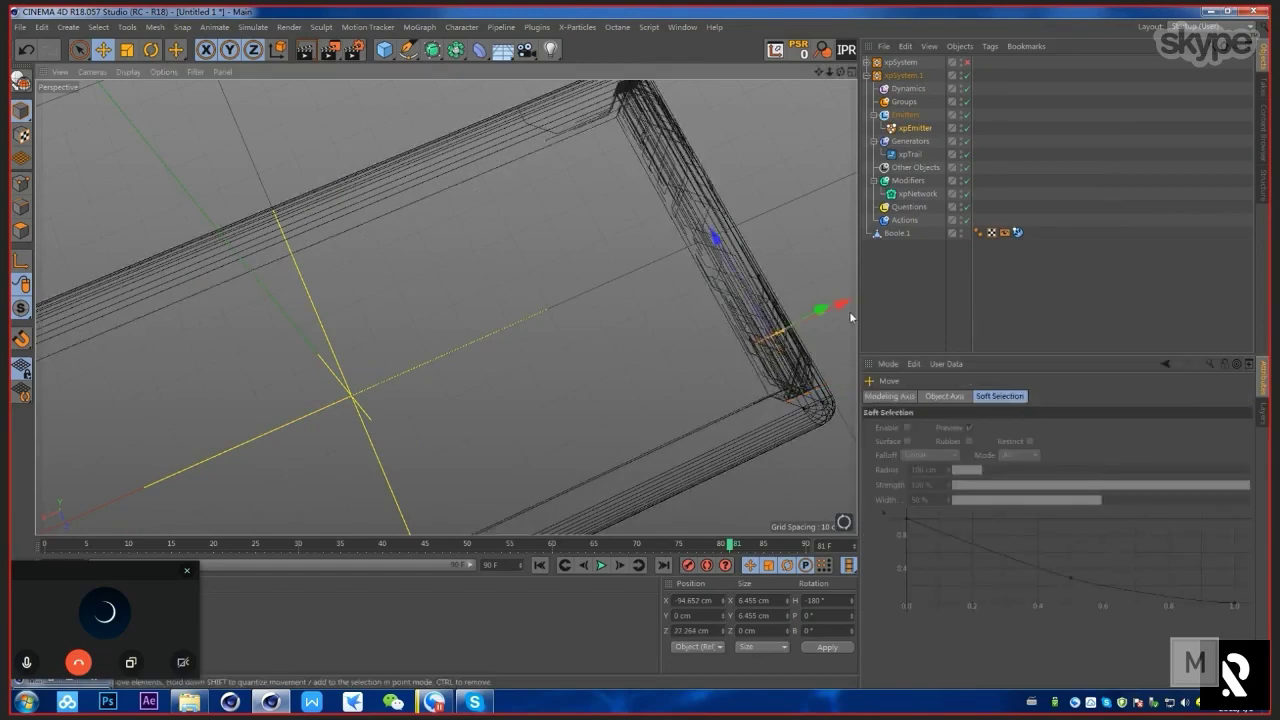
{"action": "left_click_drag", "start_coordinate": [845, 307], "coordinate": [803, 330]}
{"action": "mouse_move", "coordinate": [708, 377]}
{"action": "left_mouse_down", "text": "alt"}
{"action": "mouse_move", "coordinate": [725, 328]}
{"action": "mouse_move", "coordinate": [702, 382]}
{"action": "left_mouse_up", "text": "alt"}
{"action": "key", "text": "r"}
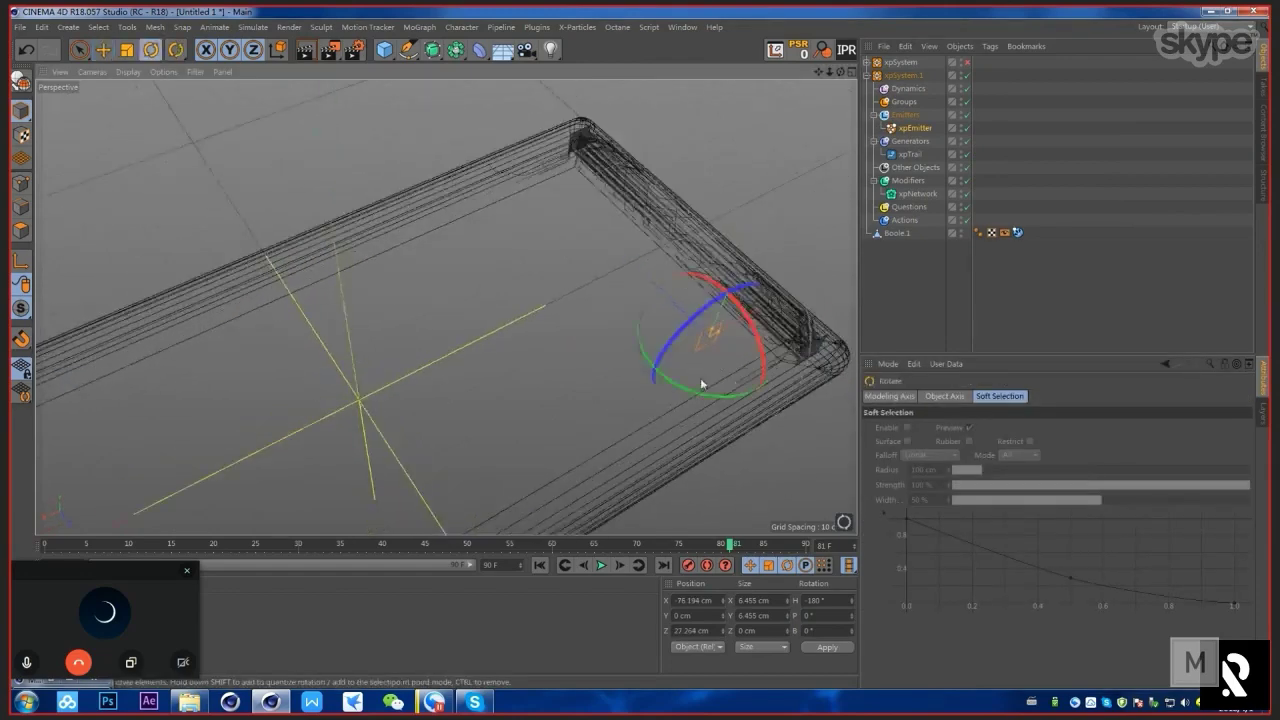
{"action": "left_click_drag", "start_coordinate": [645, 345], "coordinate": [813, 384]}
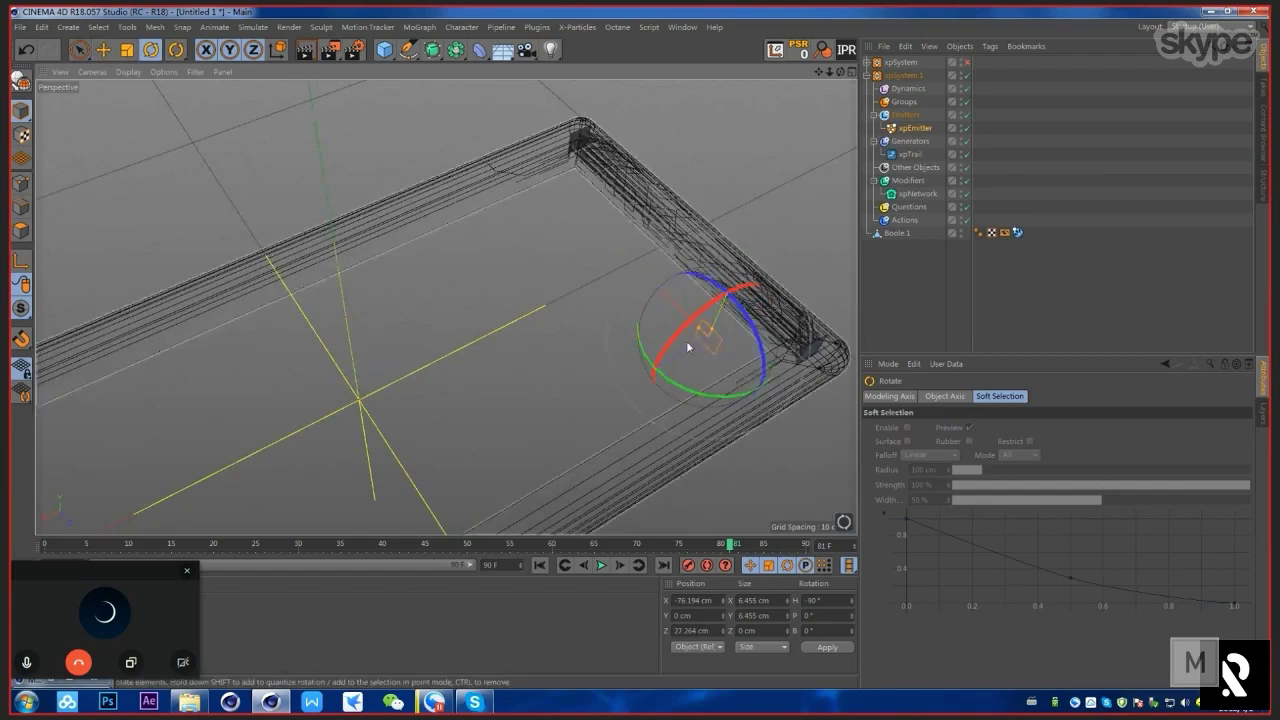
{"action": "key", "text": "e"}
{"action": "left_click_drag", "start_coordinate": [687, 347], "coordinate": [691, 445], "text": "alt"}
{"action": "left_click_drag", "start_coordinate": [706, 398], "coordinate": [685, 104]}
Step: Play the simulation and inspect the rectangular emitter's trails within the whole frame
{"action": "left_click", "coordinate": [601, 565]}
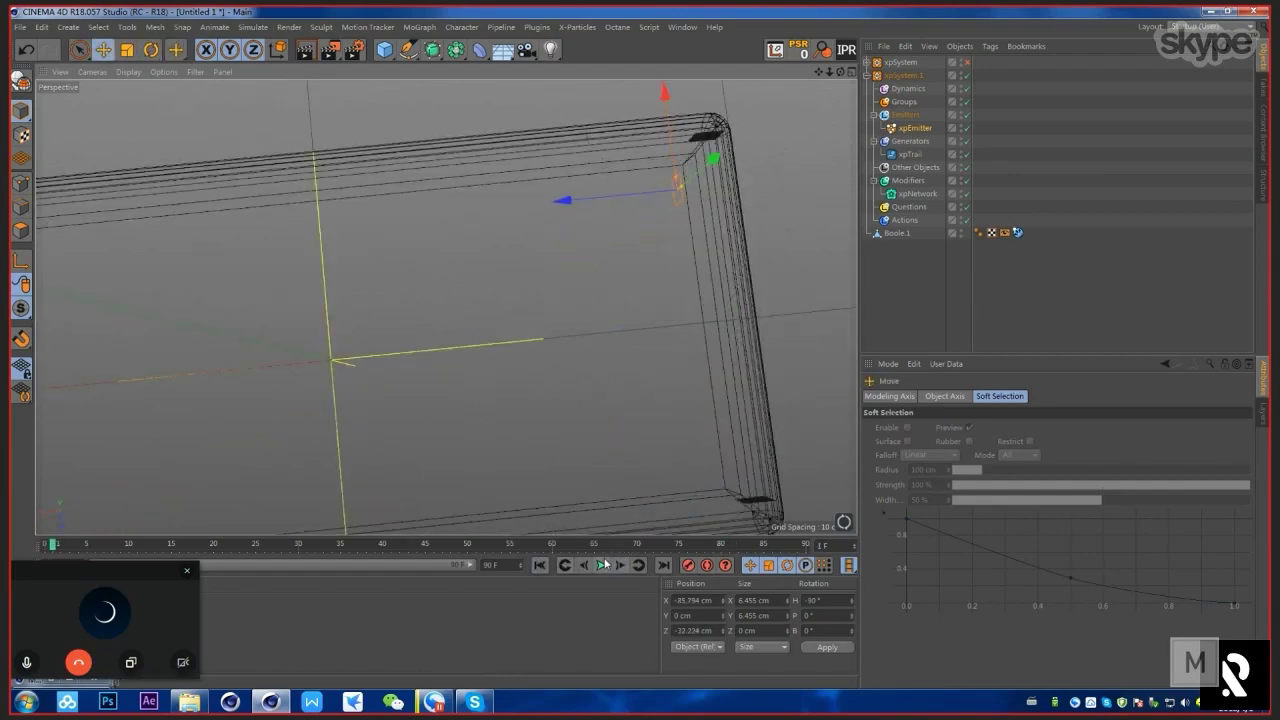
{"action": "left_click", "coordinate": [605, 565]}
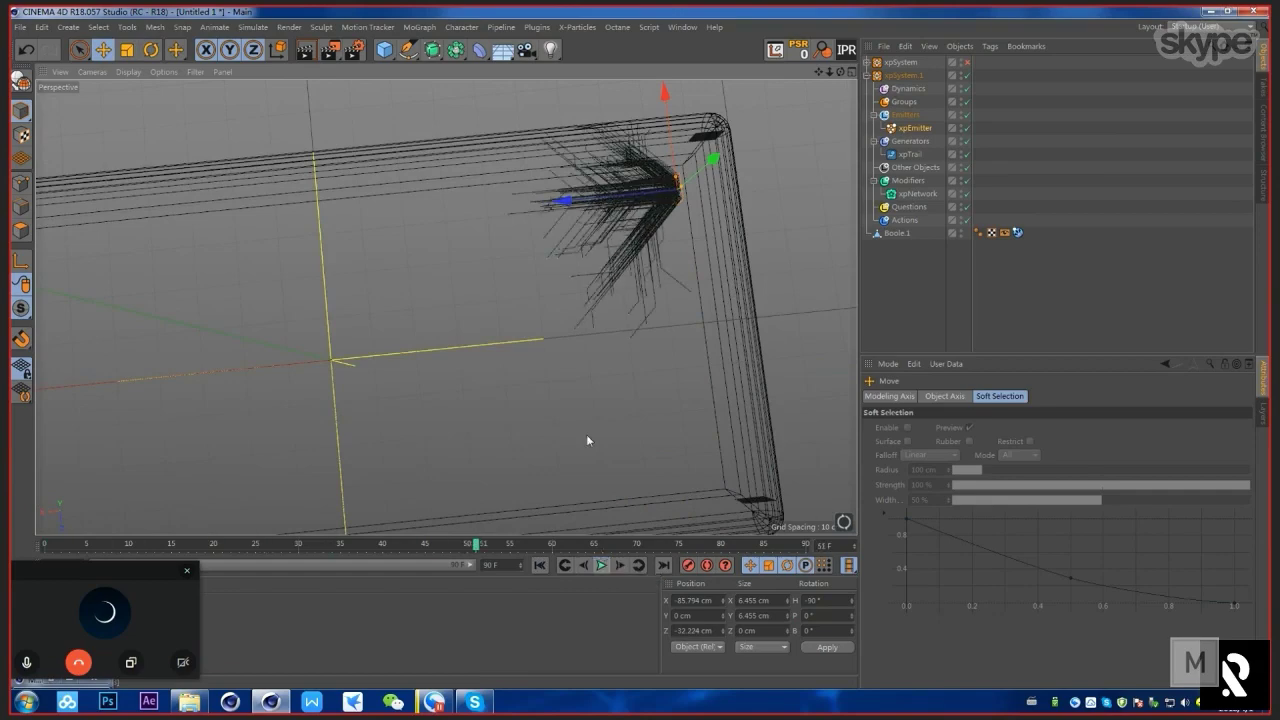
{"action": "left_click_drag", "start_coordinate": [597, 262], "coordinate": [640, 184], "text": "alt"}
{"action": "scroll", "coordinate": [640, 184], "scroll_direction": "down", "scroll_amount": 3}
{"action": "left_click", "coordinate": [893, 234]}
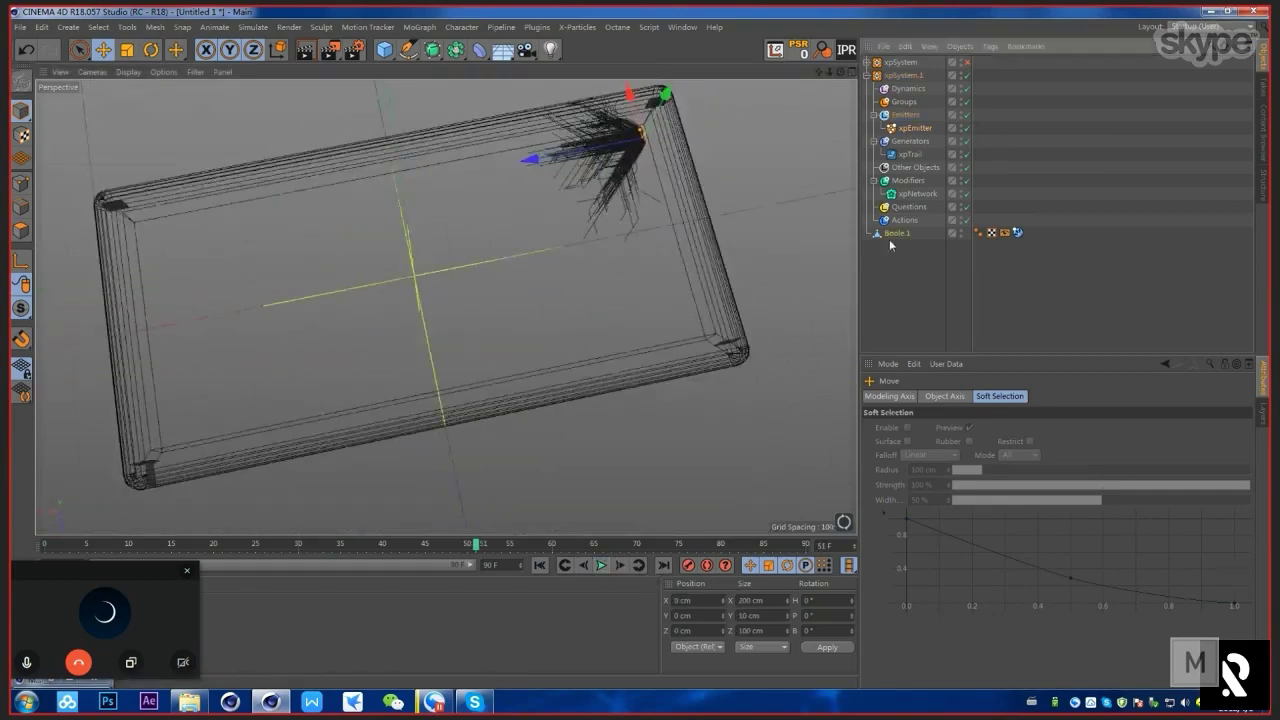
{"action": "left_click_drag", "start_coordinate": [729, 210], "coordinate": [446, 307], "text": "alt"}
{"action": "left_click_drag", "start_coordinate": [189, 363], "coordinate": [237, 237], "text": "alt"}
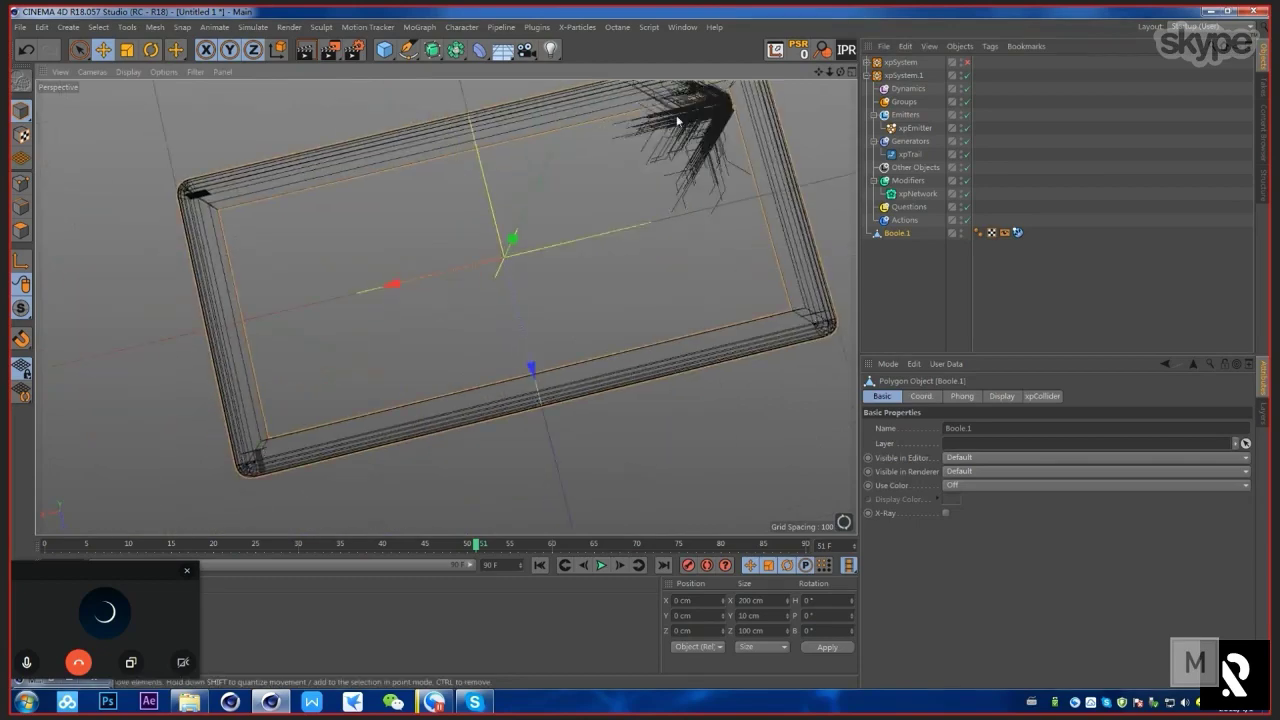
{"action": "left_click_drag", "start_coordinate": [487, 179], "coordinate": [322, 312], "text": "alt"}
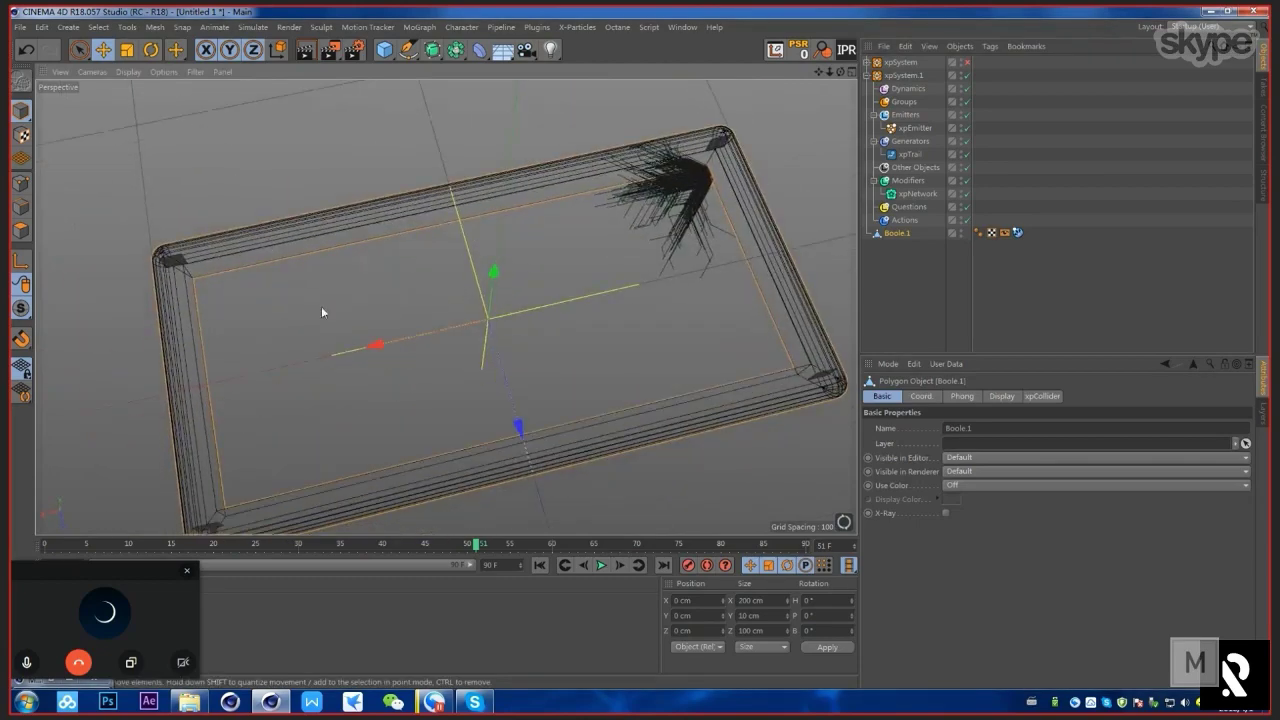
Step: Add a cube and scale it to fill the frame's opening, about 174 by 5.5 by 78 cm
{"action": "left_click", "coordinate": [386, 53]}
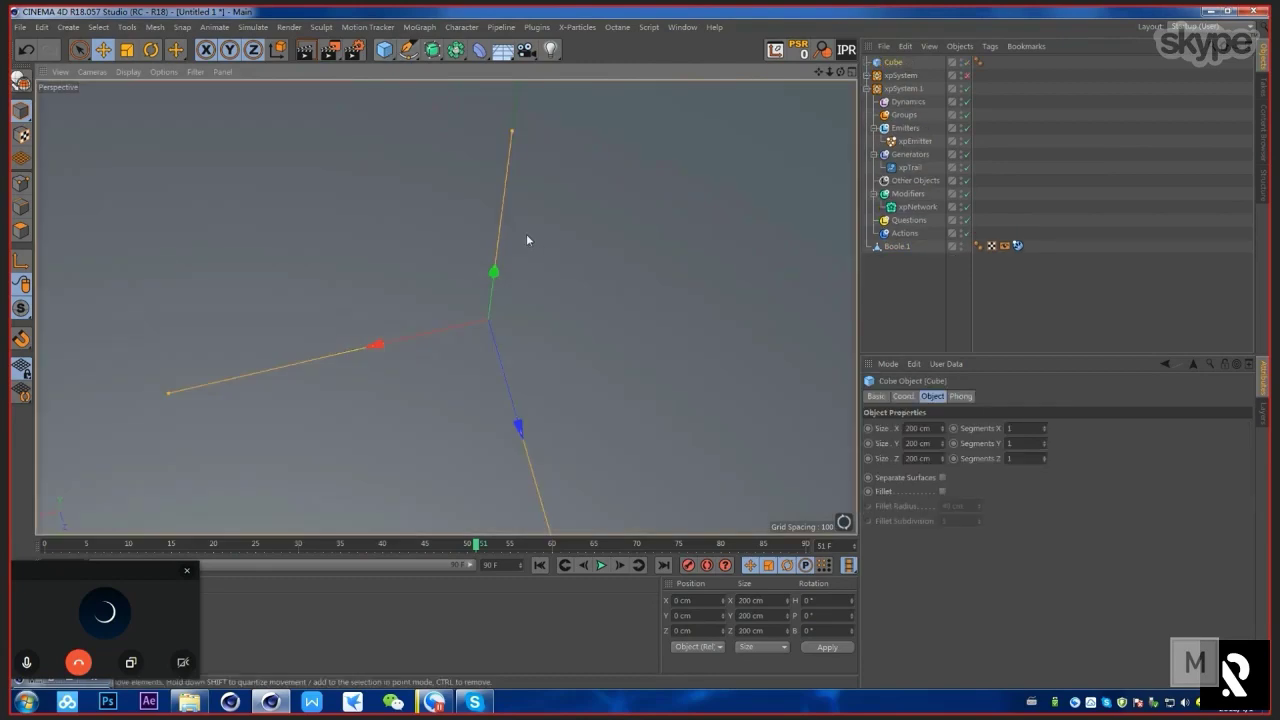
{"action": "key", "text": "t"}
{"action": "left_click_drag", "start_coordinate": [526, 233], "coordinate": [414, 454]}
{"action": "key", "text": "e"}
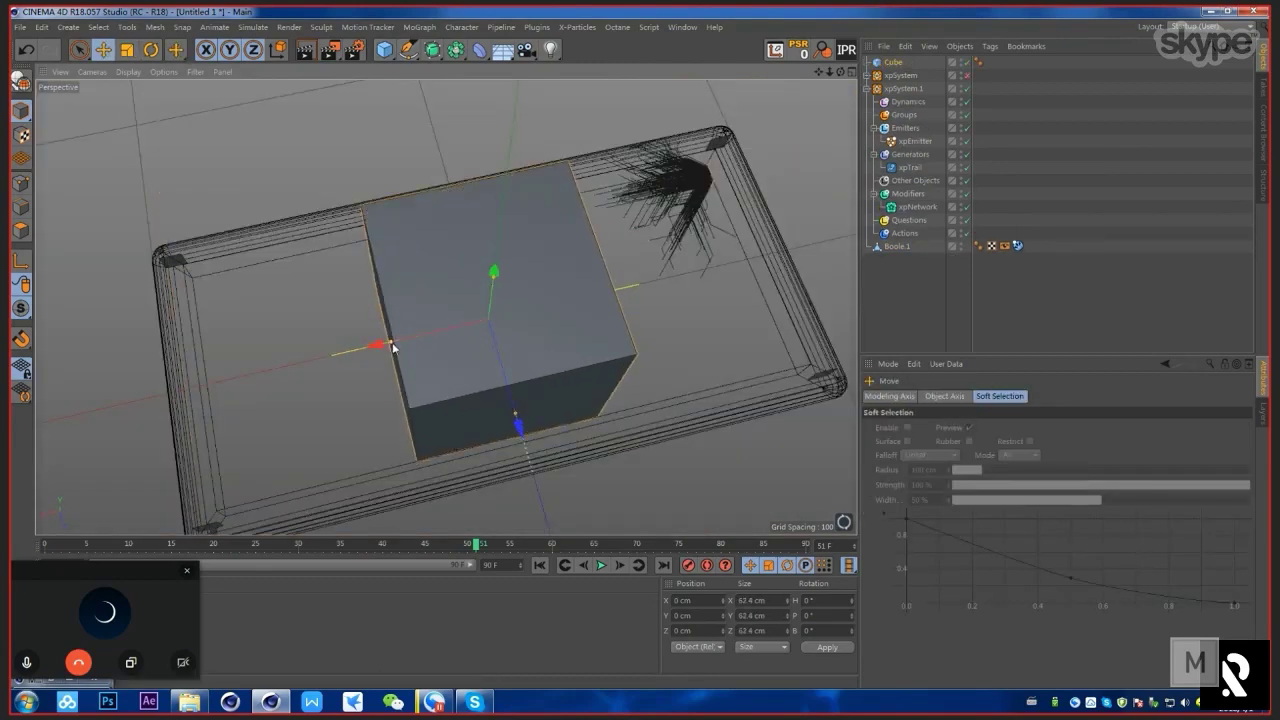
{"action": "left_click_drag", "start_coordinate": [396, 349], "coordinate": [557, 238]}
{"action": "key", "text": "t"}
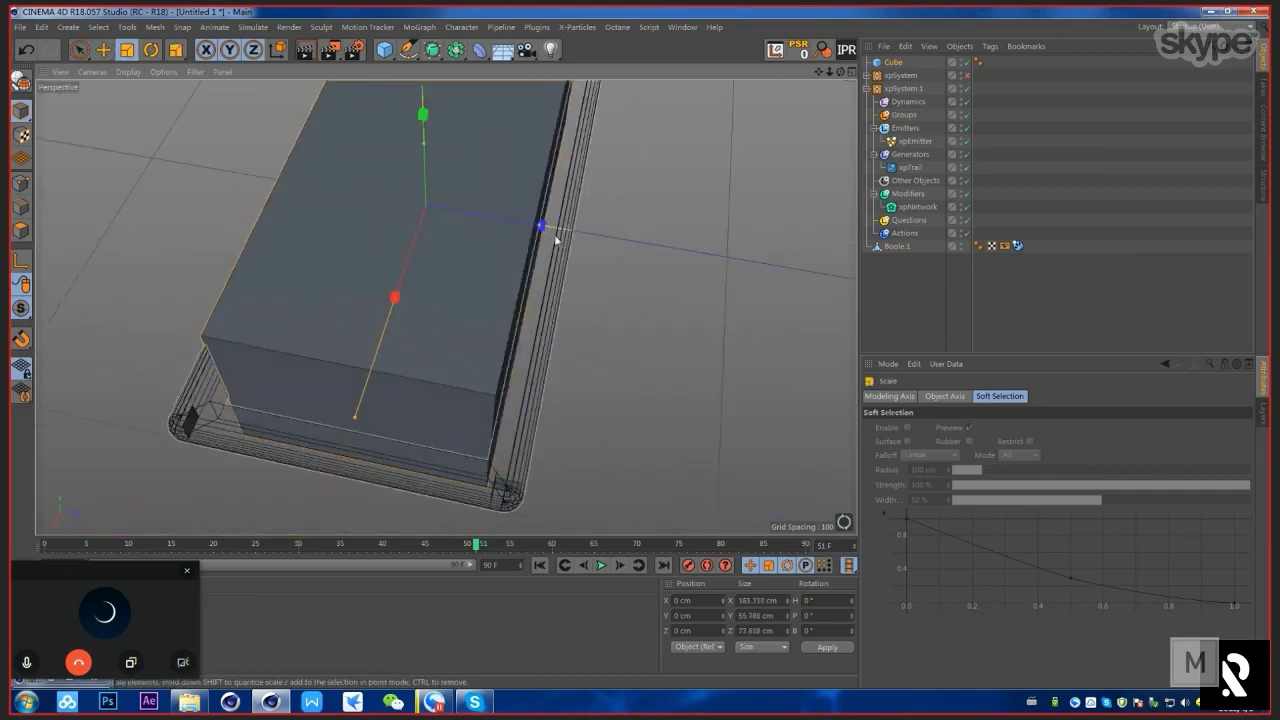
{"action": "left_click_drag", "start_coordinate": [349, 418], "coordinate": [347, 422]}
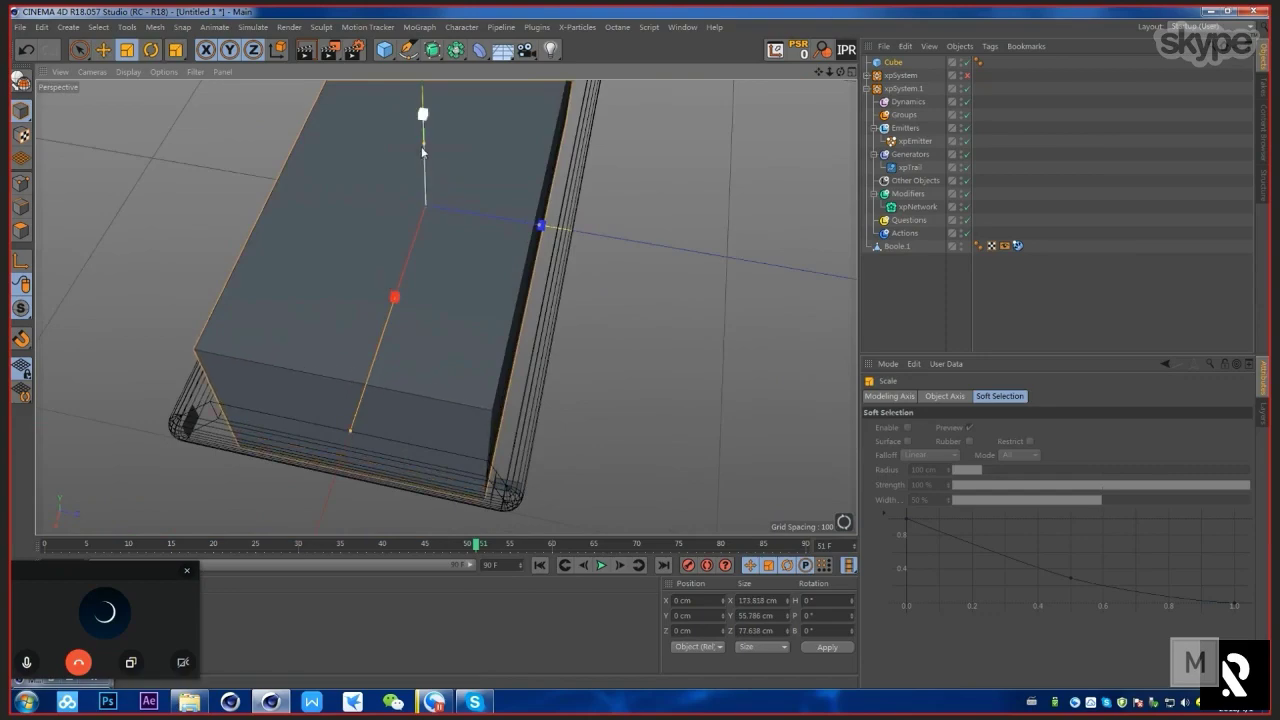
{"action": "left_click_drag", "start_coordinate": [424, 144], "coordinate": [429, 200]}
{"action": "left_click_drag", "start_coordinate": [502, 227], "coordinate": [540, 530], "text": "alt"}
Step: Add an xpCollider tag to the cube with Normals set to Inside, Bounce 0% and Friction 100%
{"action": "right_click", "coordinate": [894, 63]}
{"action": "mouse_move", "coordinate": [1040, 270]}
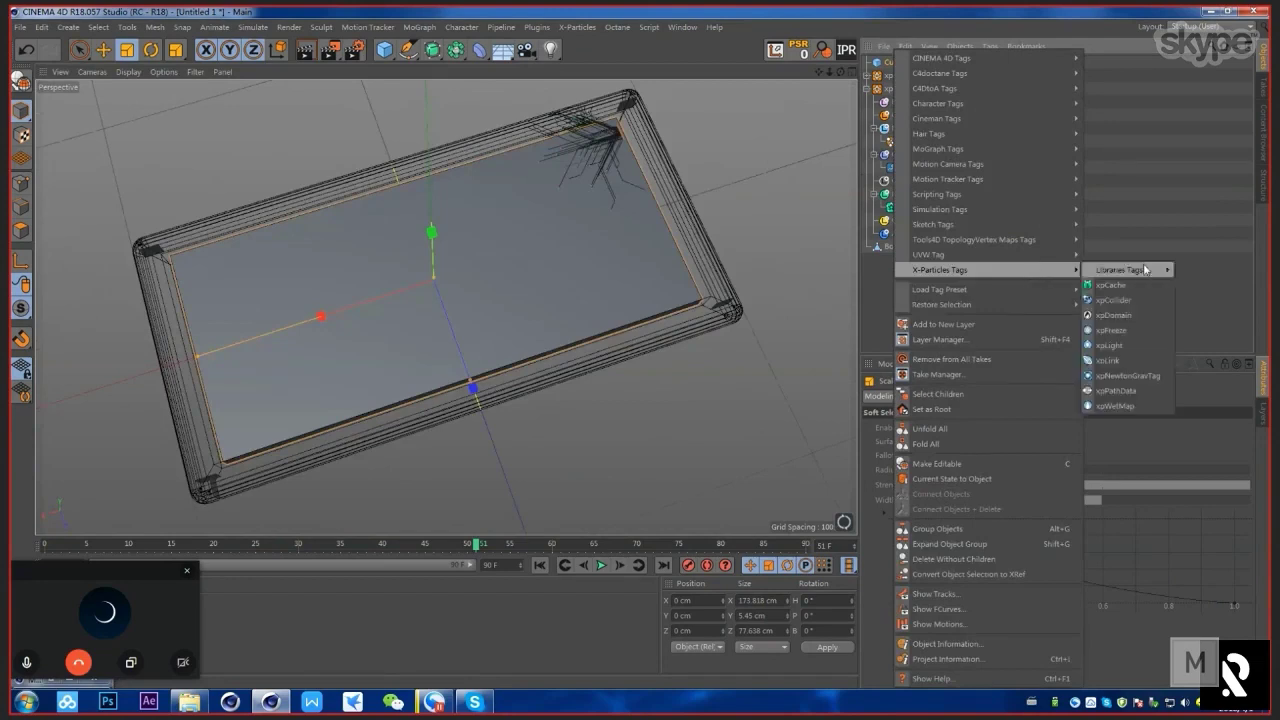
{"action": "left_click", "coordinate": [1147, 299]}
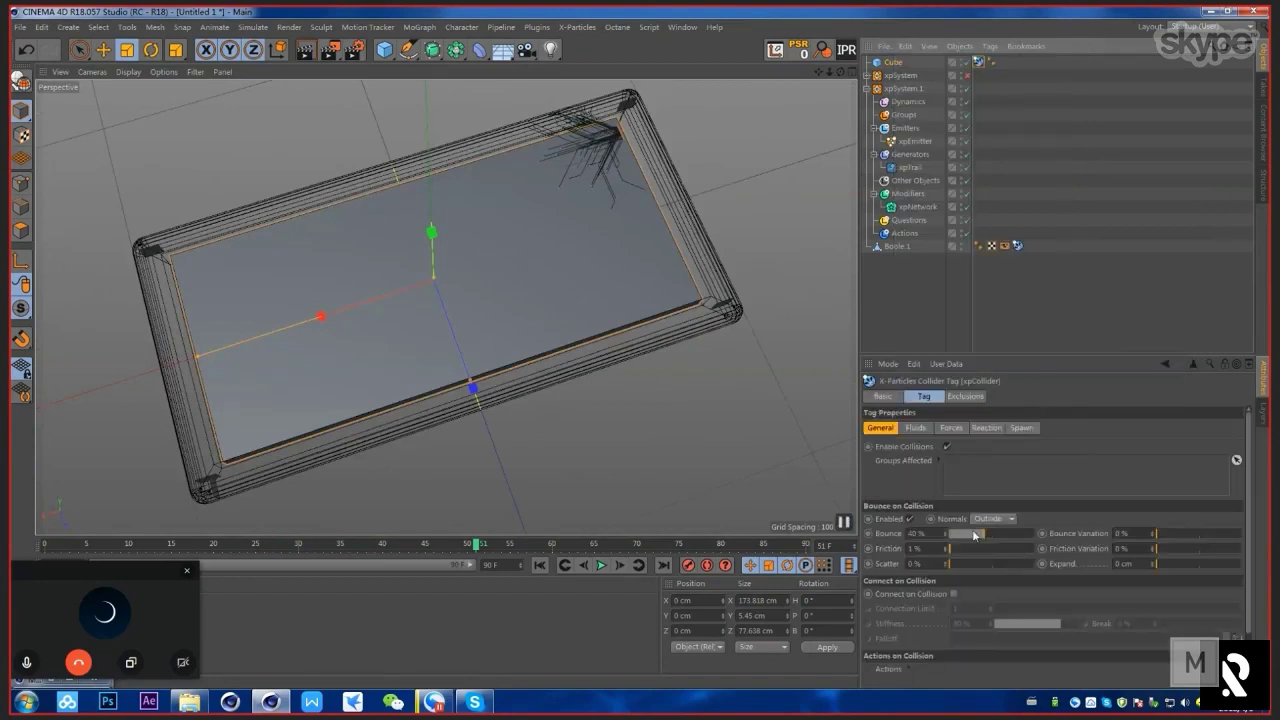
{"action": "left_click_drag", "start_coordinate": [980, 537], "coordinate": [957, 546]}
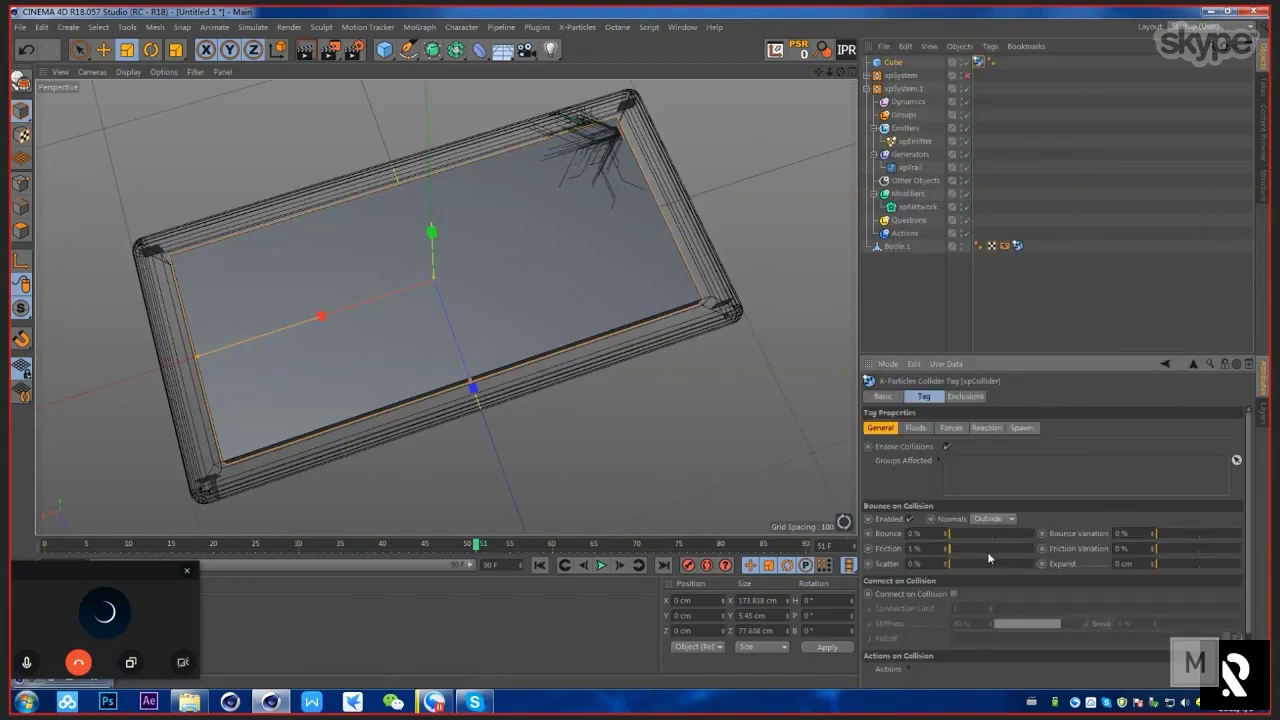
{"action": "left_click", "coordinate": [1008, 518]}
{"action": "left_click", "coordinate": [992, 548]}
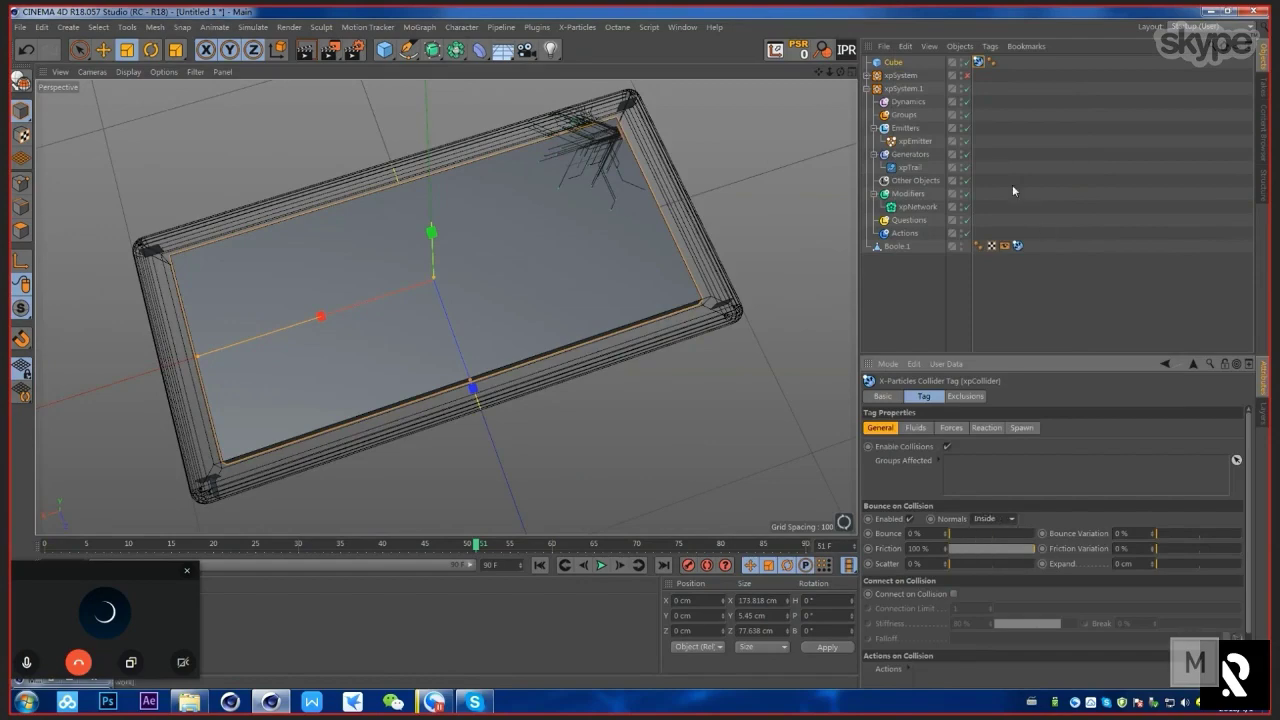
Step: Hide the cube in the viewport and replay the simulation to check the trails with the new collider
{"action": "double_click", "coordinate": [961, 61]}
{"action": "left_click_drag", "start_coordinate": [641, 238], "coordinate": [622, 298], "text": "alt"}
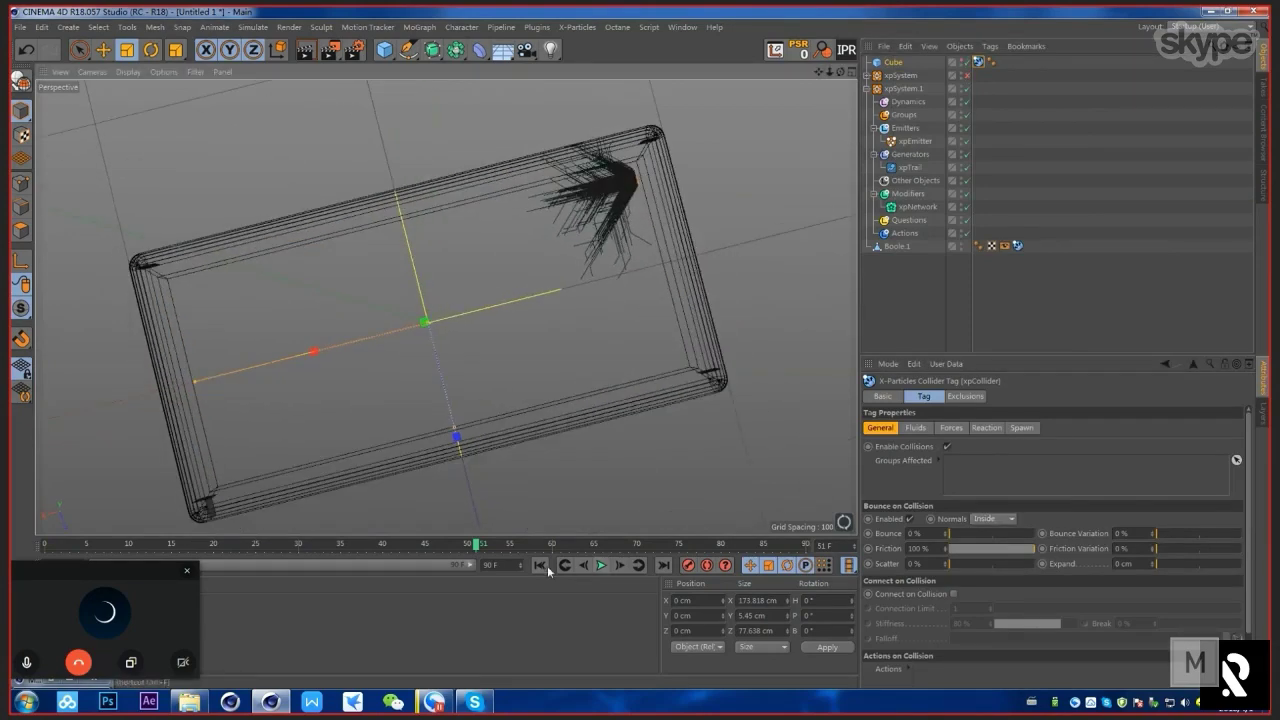
{"action": "left_click", "coordinate": [543, 565]}
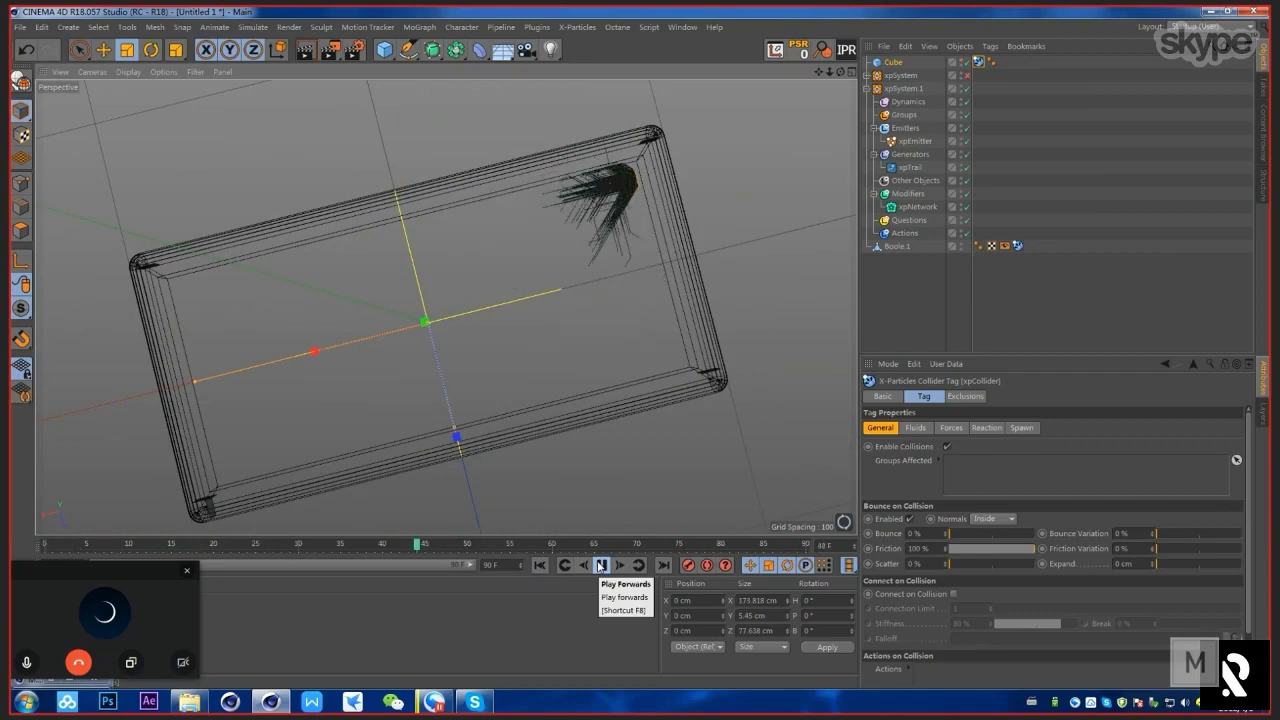
{"action": "left_click", "coordinate": [600, 566]}
{"action": "right_click_drag", "start_coordinate": [636, 237], "coordinate": [661, 228], "text": "alt"}
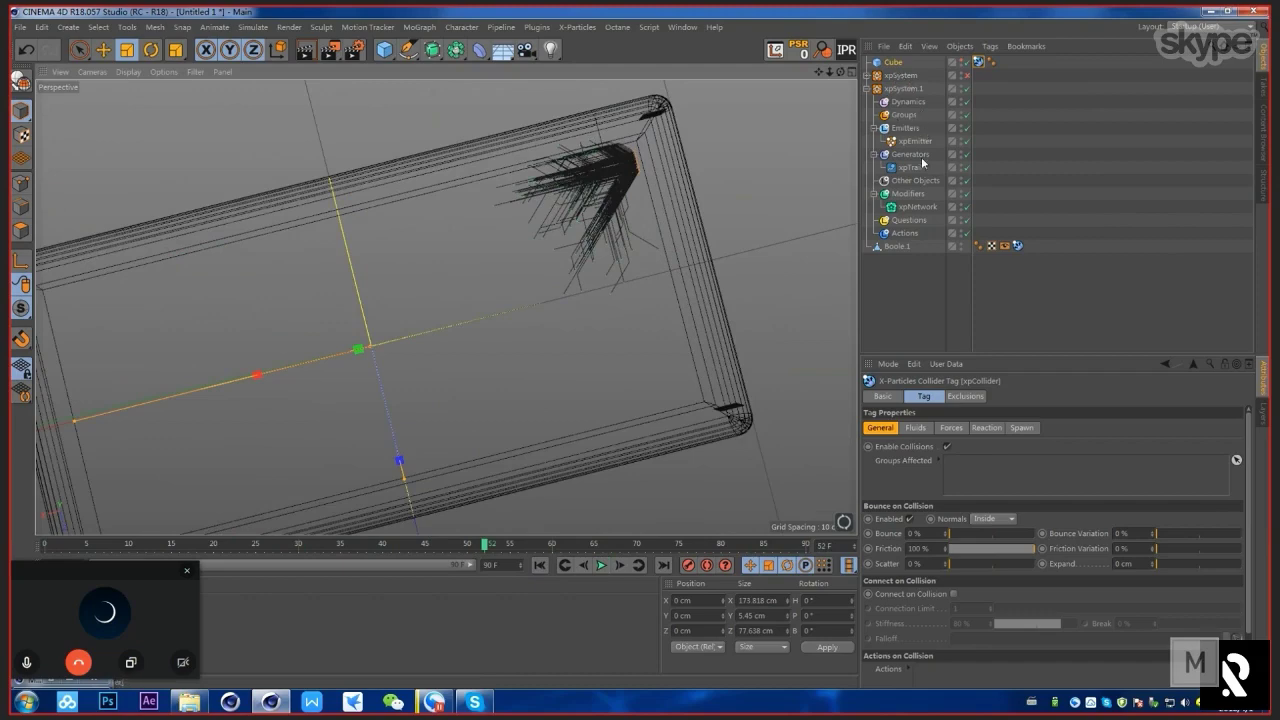
Step: Move xpSystem.1's xpEmitter closer to the frame's corner, to about X -88 cm, Z -34 cm
{"action": "left_click", "coordinate": [915, 141]}
{"action": "key", "text": "e"}
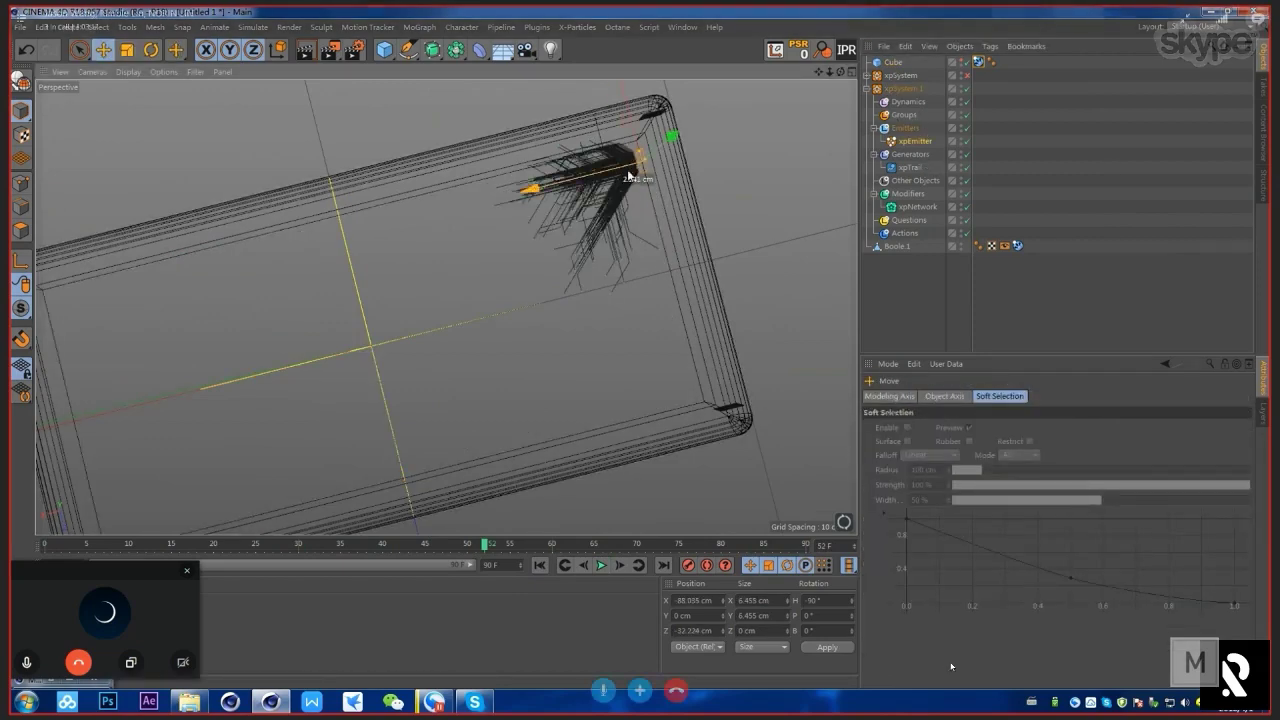
{"action": "left_click_drag", "start_coordinate": [650, 226], "coordinate": [663, 270], "text": "alt"}
Step: Compare the branching trails in the reference video with the trails at the frame's corner
{"action": "key", "text": "alt+Tab"}
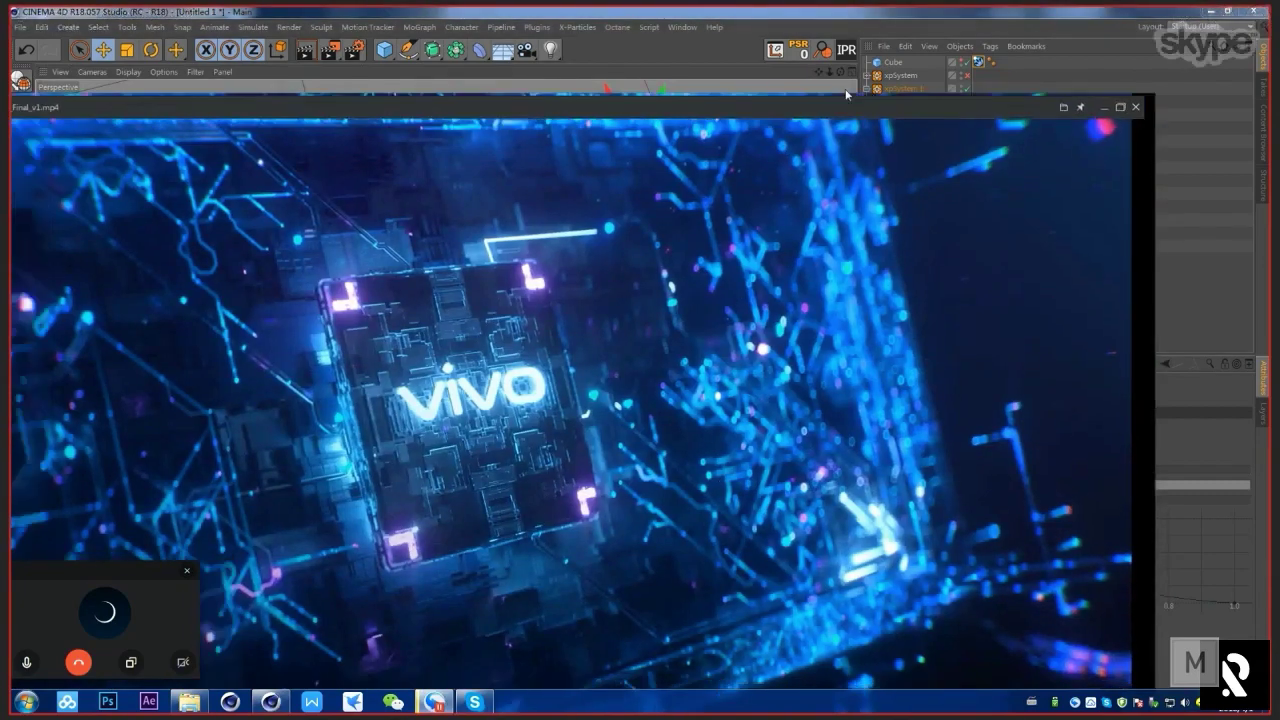
{"action": "left_click_drag", "start_coordinate": [846, 98], "coordinate": [1019, 31]}
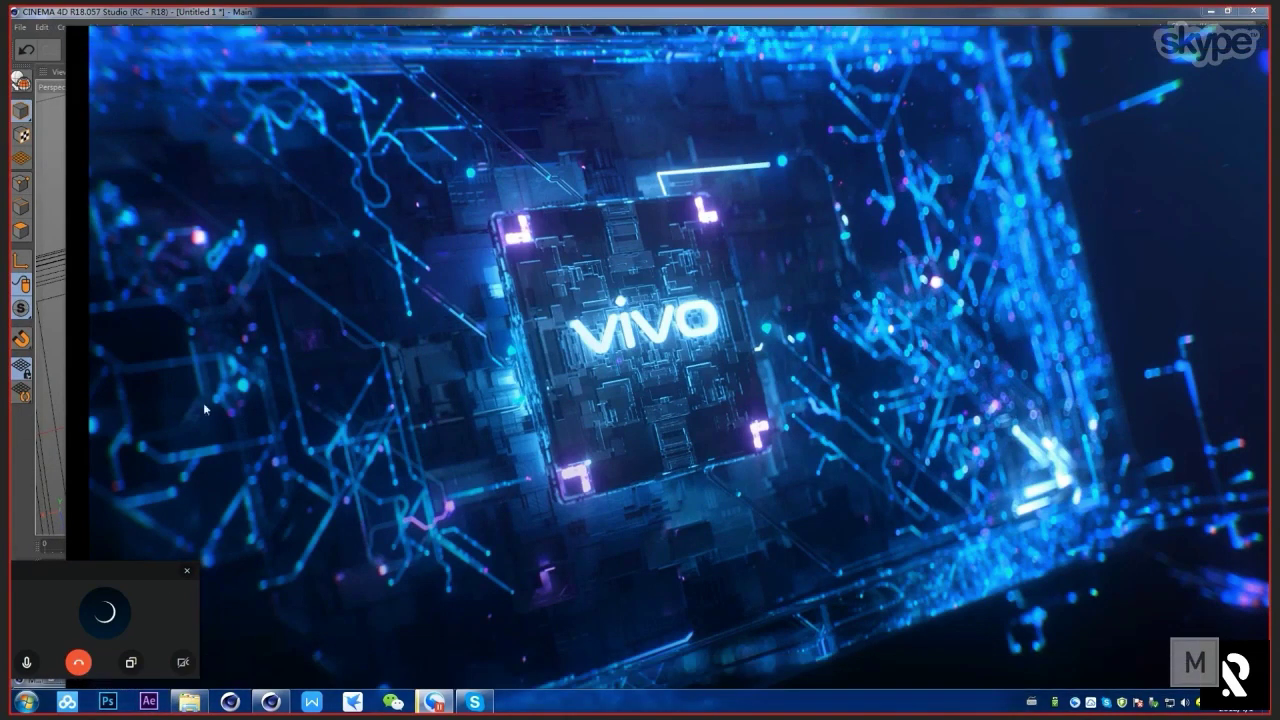
{"action": "key", "text": "alt+Tab"}
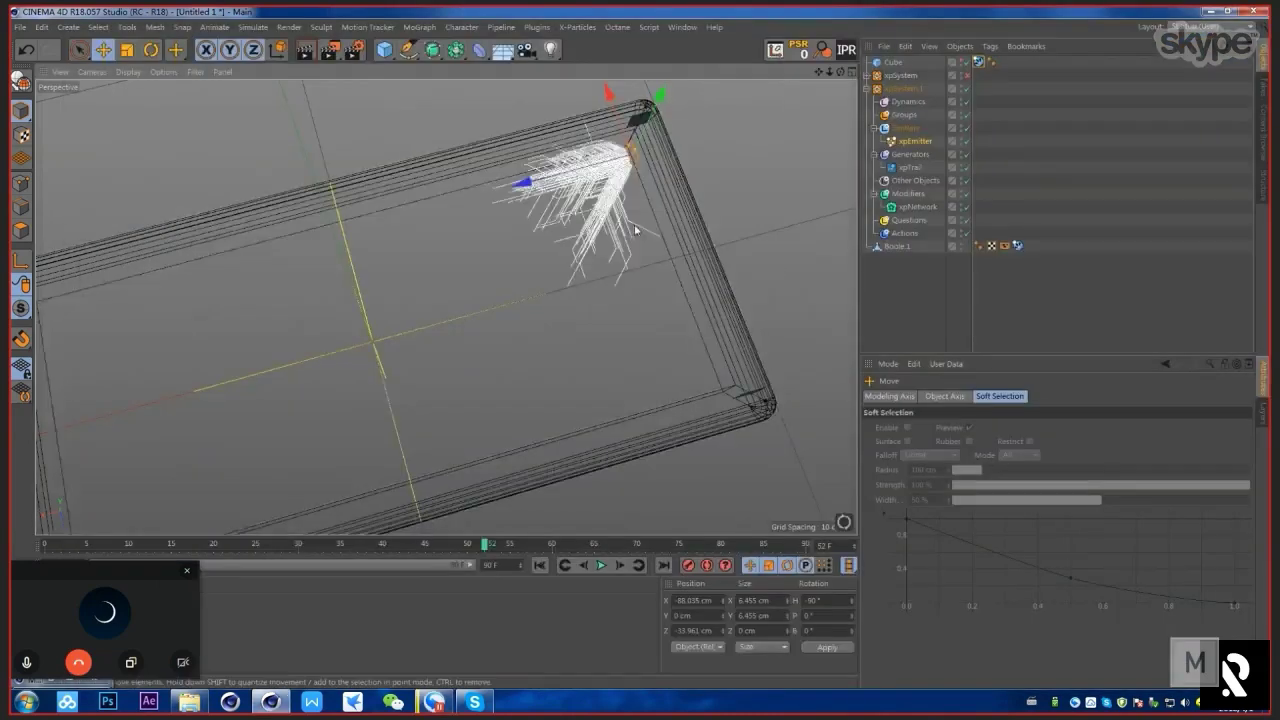
{"action": "left_click_drag", "start_coordinate": [635, 230], "coordinate": [761, 340], "text": "alt"}
{"action": "key", "text": "alt+Tab"}
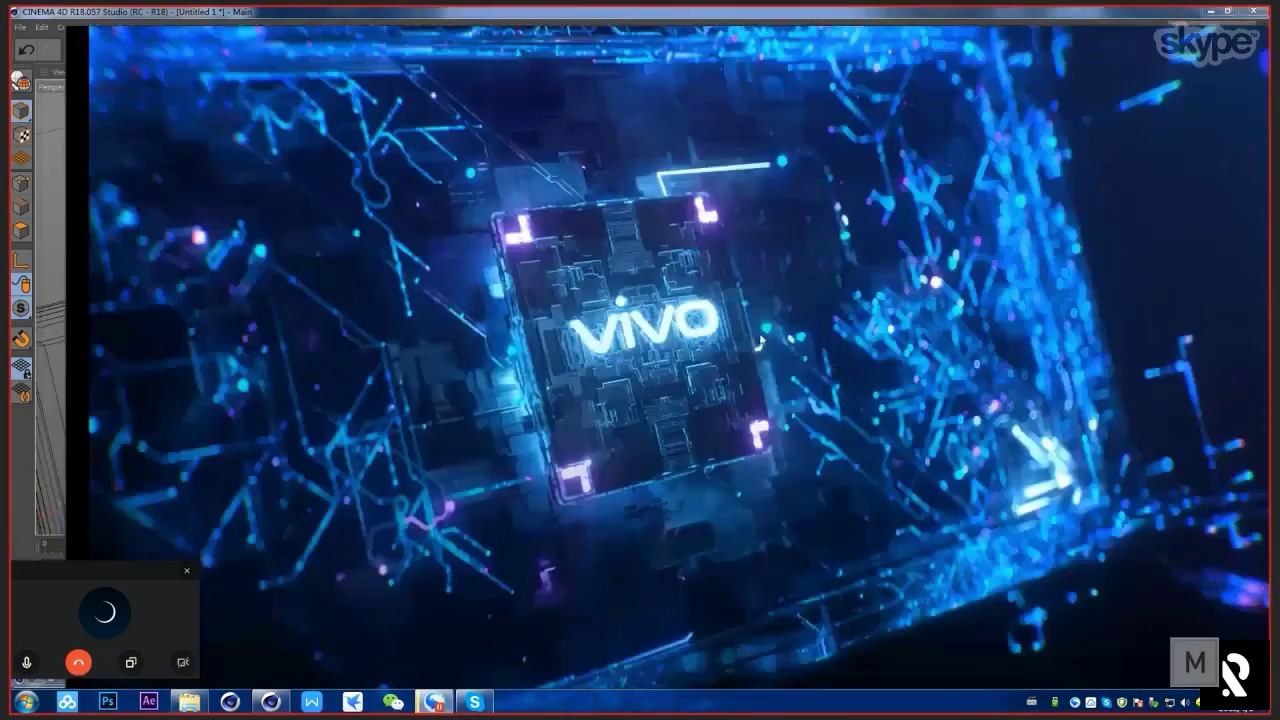
{"action": "key", "text": "alt+Tab"}
Step: Set the Birthrate of xpSystem.1's xpEmitter to 10 and replay the simulation to check the trails at the frame's corner
{"action": "left_click", "coordinate": [916, 141]}
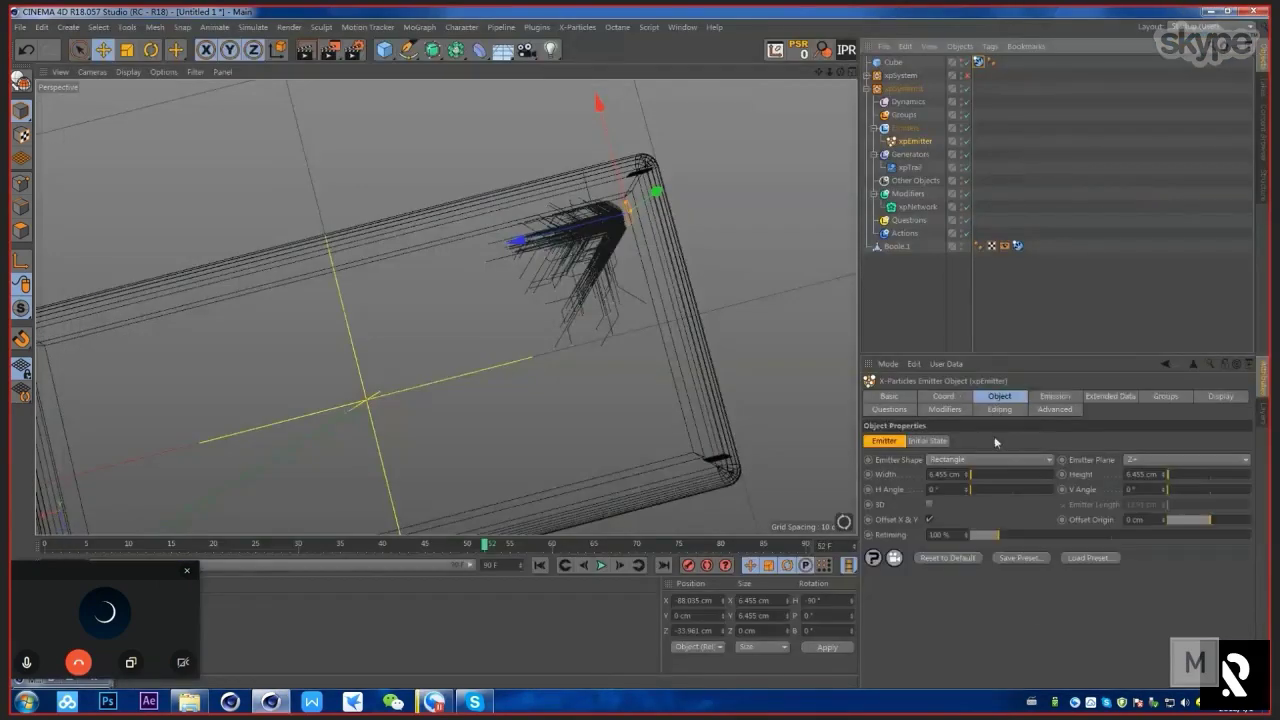
{"action": "left_click", "coordinate": [1050, 399]}
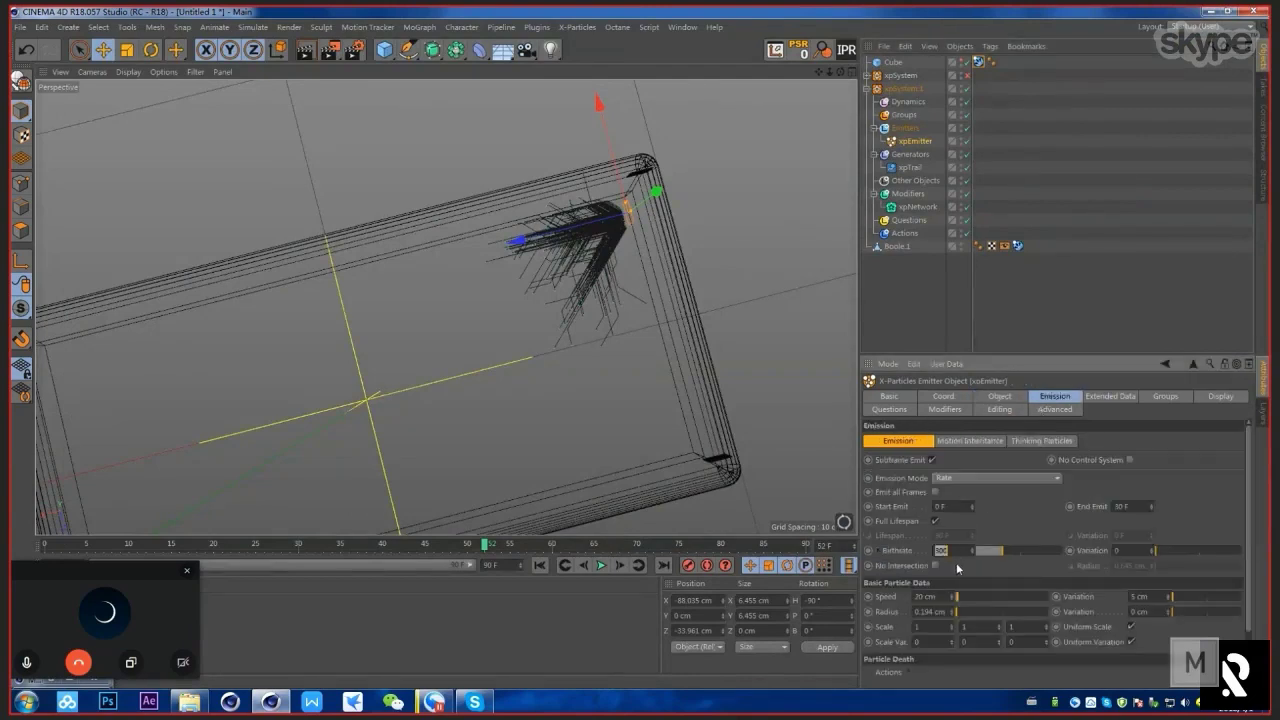
{"action": "left_click", "coordinate": [545, 568]}
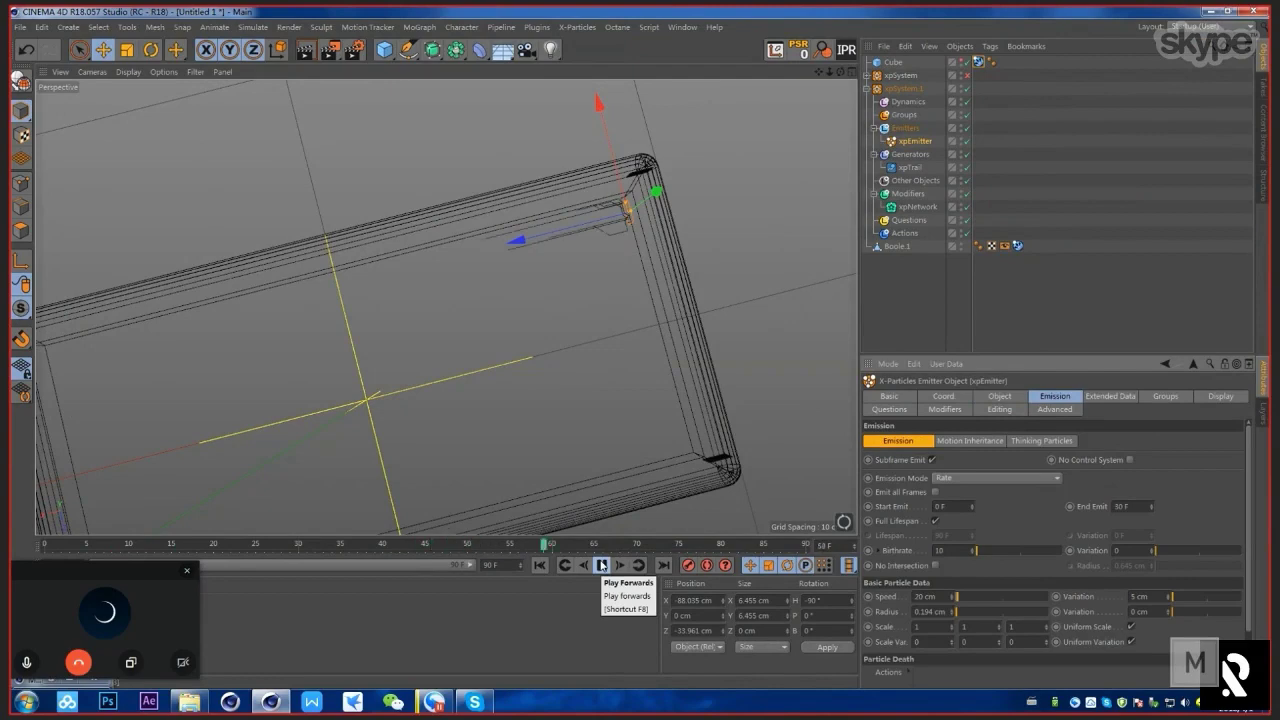
{"action": "left_click", "coordinate": [603, 567]}
{"action": "left_click_drag", "start_coordinate": [592, 233], "coordinate": [629, 247], "text": "alt"}
Step: Compare the branching trails in the reference video with the sparser trails at the frame's corner
{"action": "key", "text": "alt+Tab"}
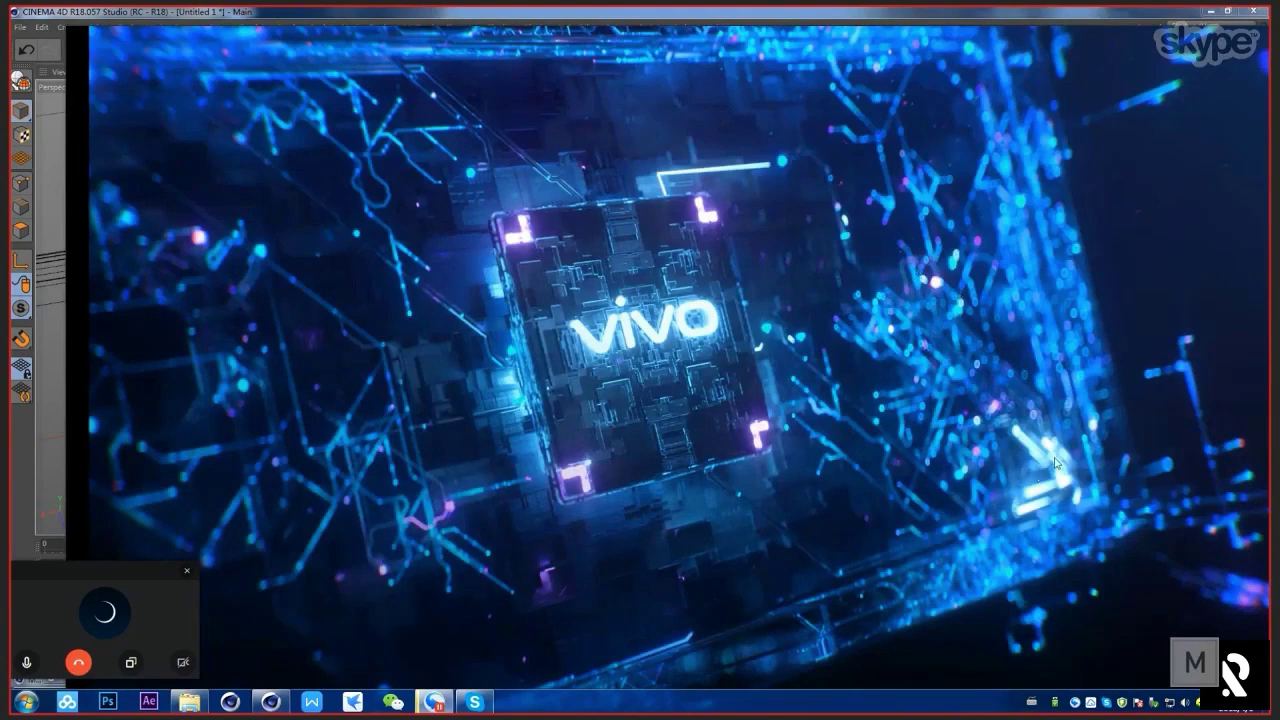
{"action": "key", "text": "alt+Tab"}
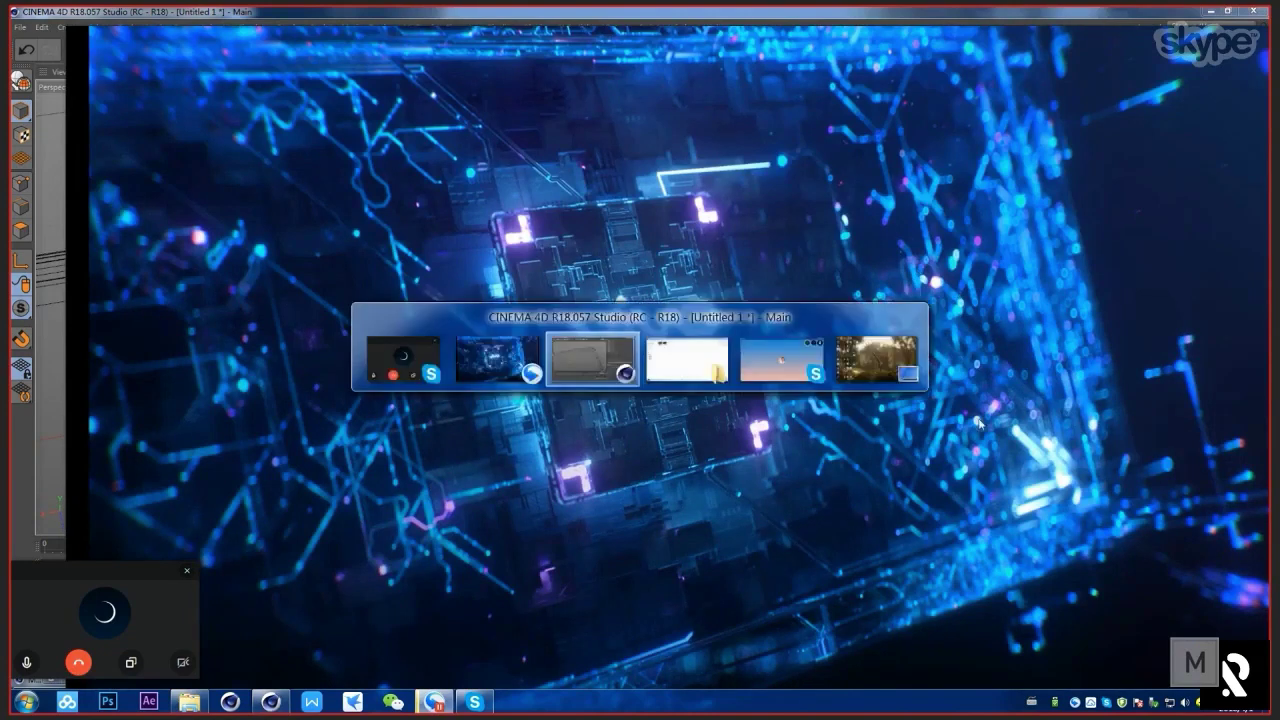
{"action": "left_click_drag", "start_coordinate": [711, 343], "coordinate": [493, 222], "text": "alt"}
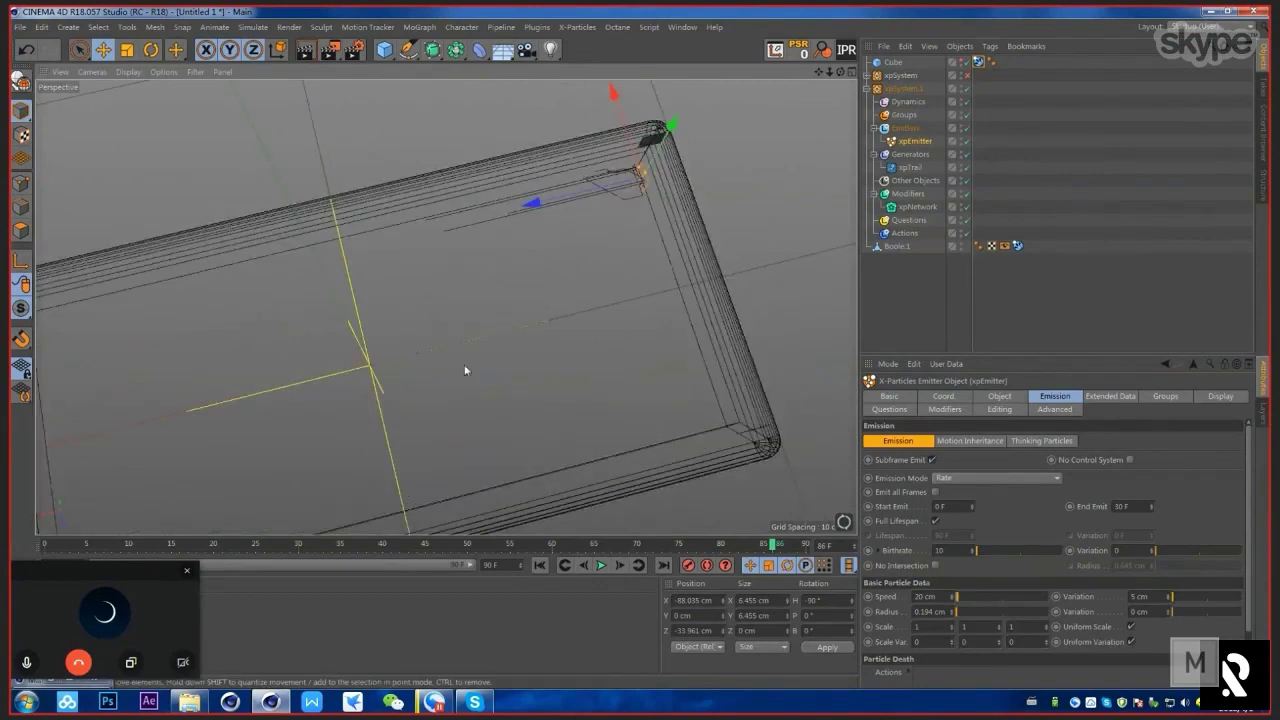
{"action": "left_click_drag", "start_coordinate": [466, 369], "coordinate": [521, 196], "text": "alt"}
{"action": "key", "text": "alt+Tab"}
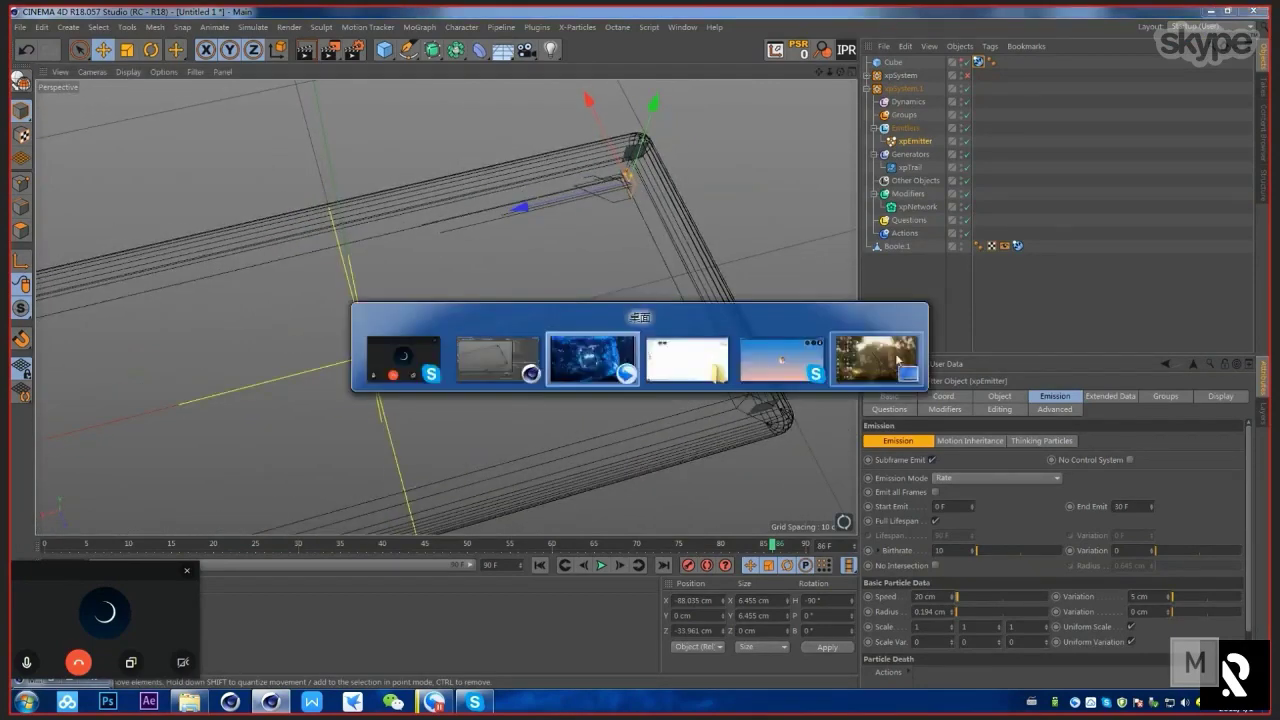
{"action": "key", "text": "alt+Tab"}
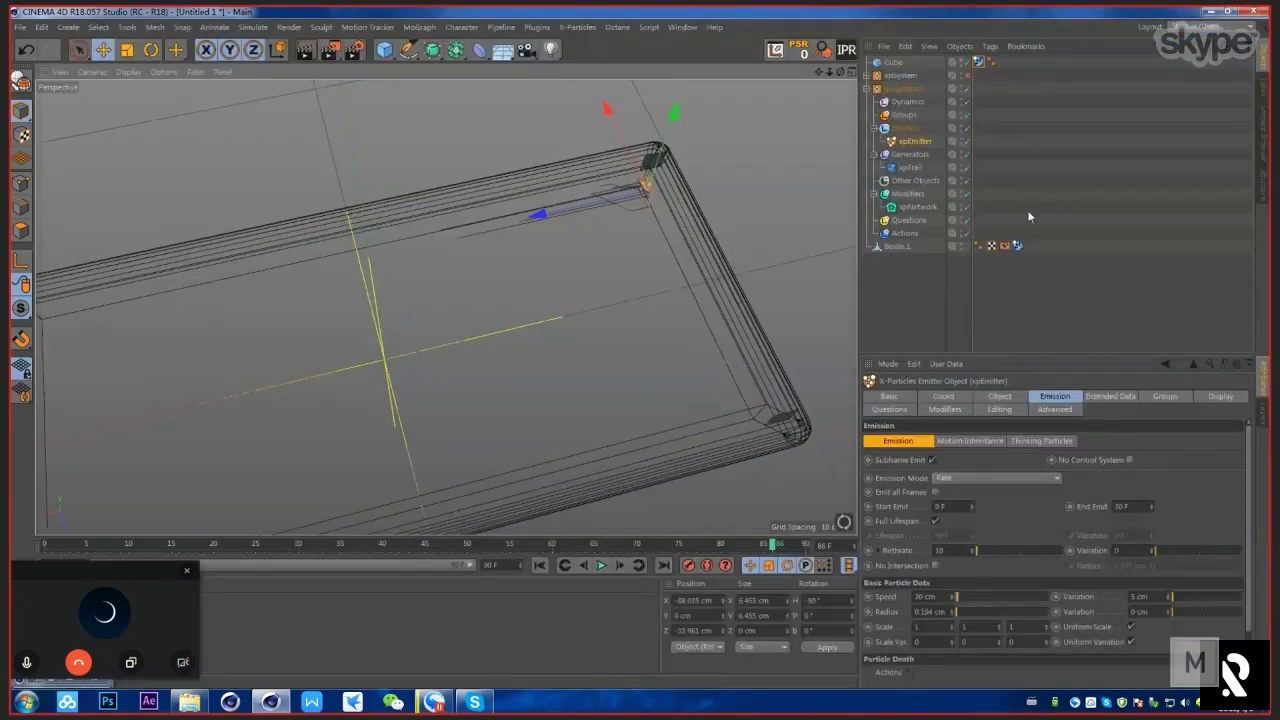
Step: Add a Spawn generate modifier to xpSystem.1's Modifiers folder
{"action": "left_click", "coordinate": [916, 198]}
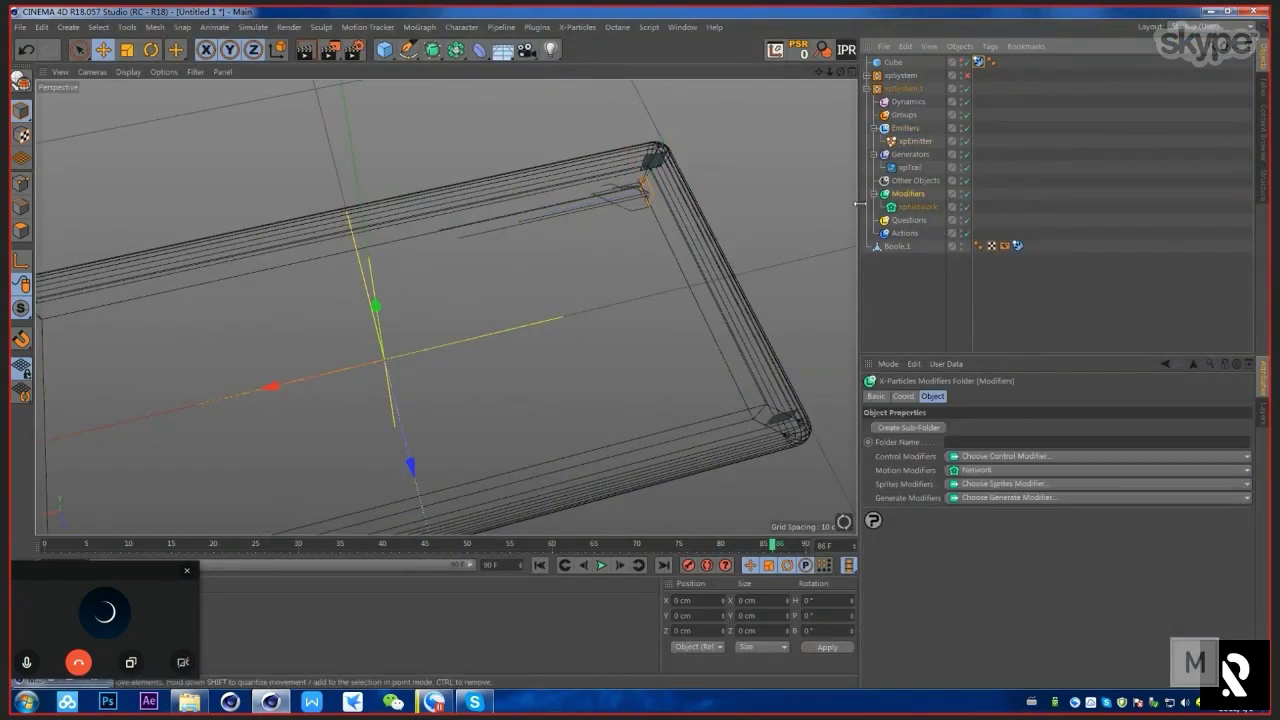
{"action": "left_click_drag", "start_coordinate": [636, 174], "coordinate": [779, 265], "text": "alt"}
{"action": "key", "text": "alt+Tab"}
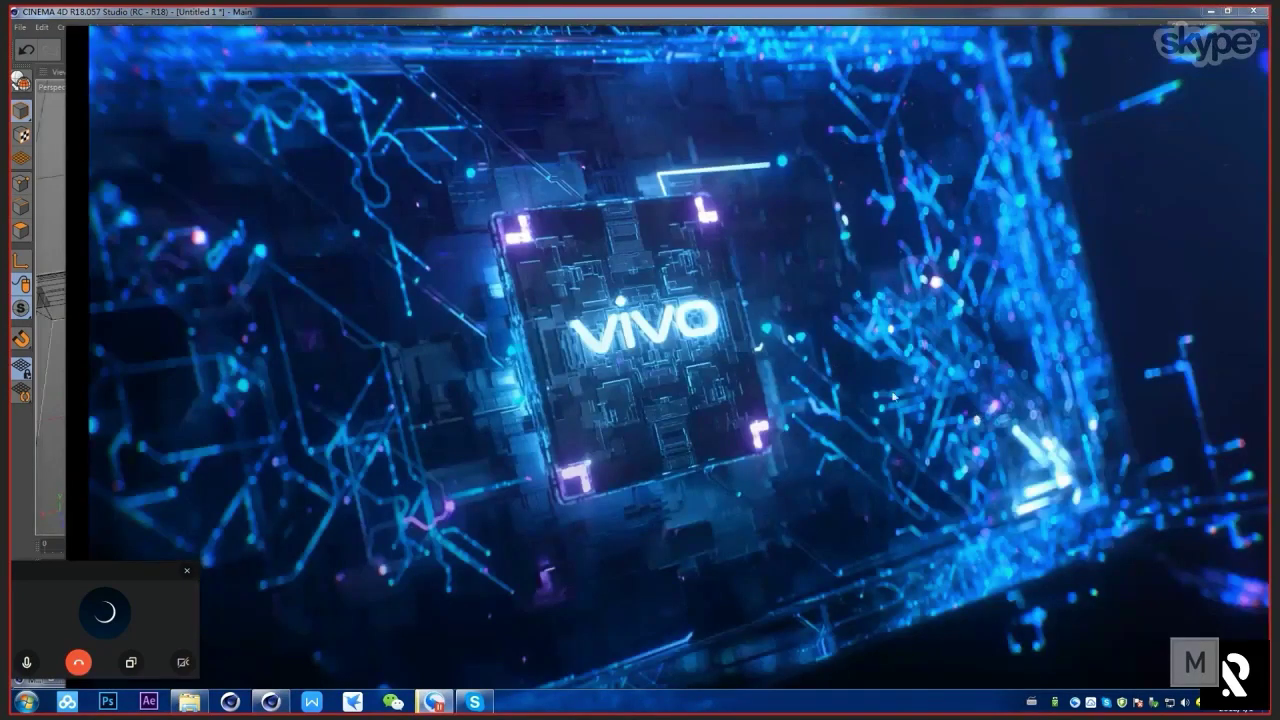
{"action": "key", "text": "alt+Tab"}
{"action": "left_click_drag", "start_coordinate": [662, 200], "coordinate": [735, 245], "text": "alt"}
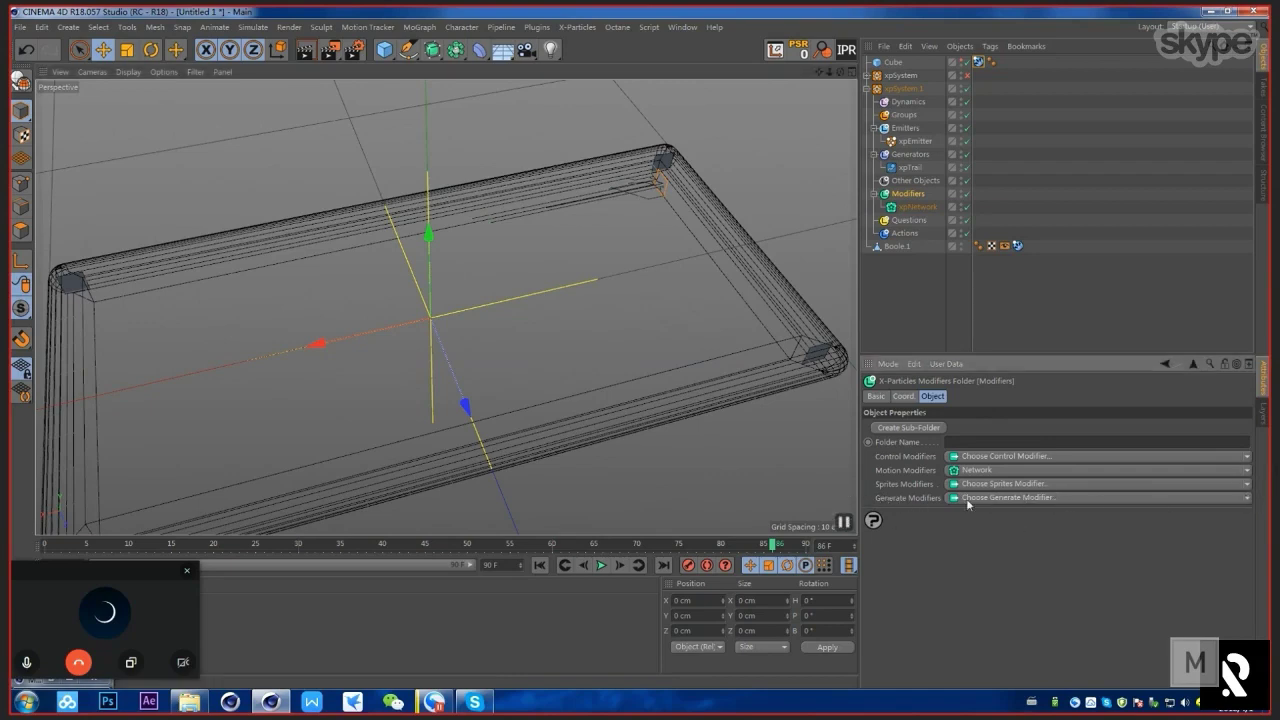
{"action": "left_click", "coordinate": [1249, 499]}
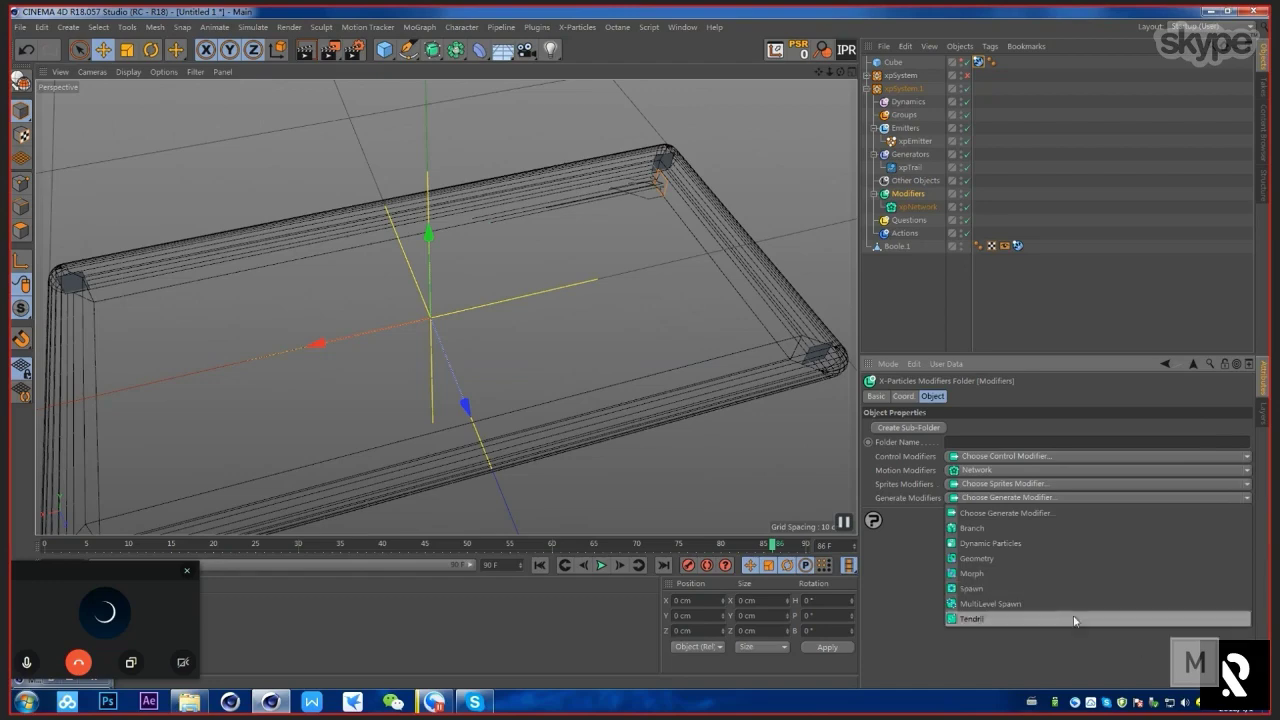
{"action": "left_click", "coordinate": [1046, 588]}
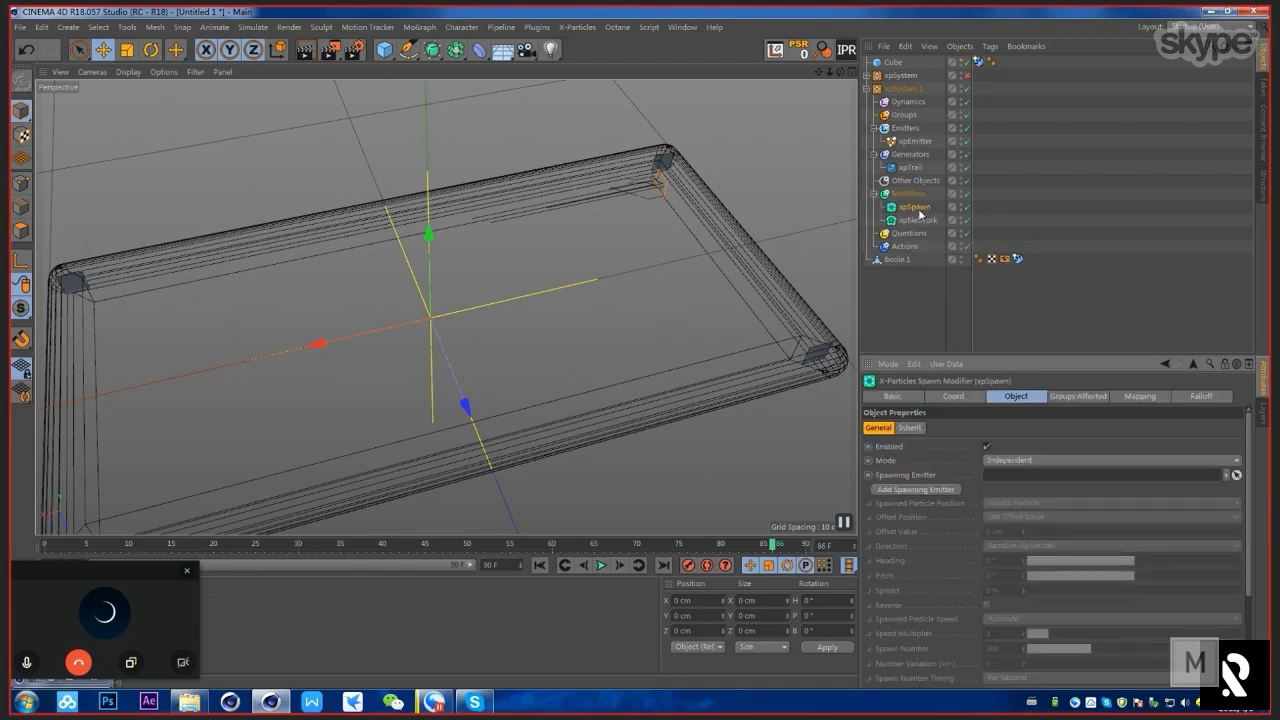
Step: Add a spawning emitter to the xpSpawn modifier and place it below xpEmitter in the Emitters folder
{"action": "left_click_drag", "start_coordinate": [845, 245], "coordinate": [840, 300], "text": "alt"}
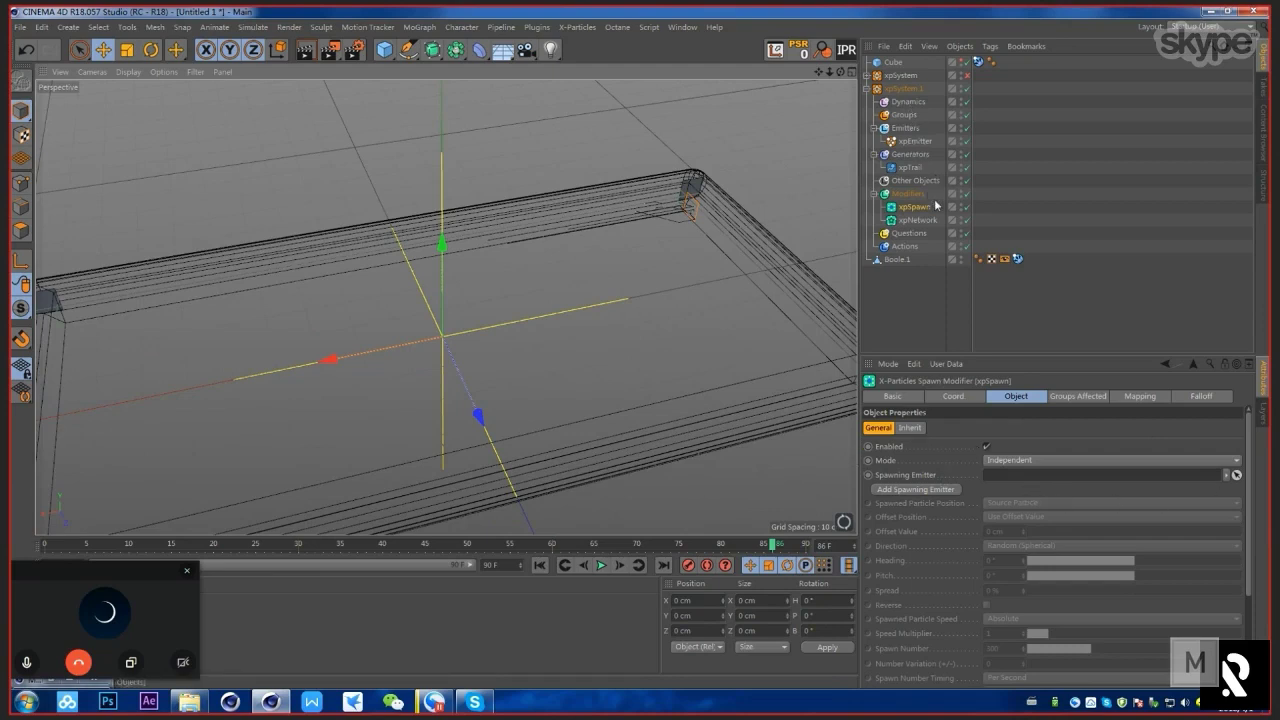
{"action": "left_click", "coordinate": [898, 489]}
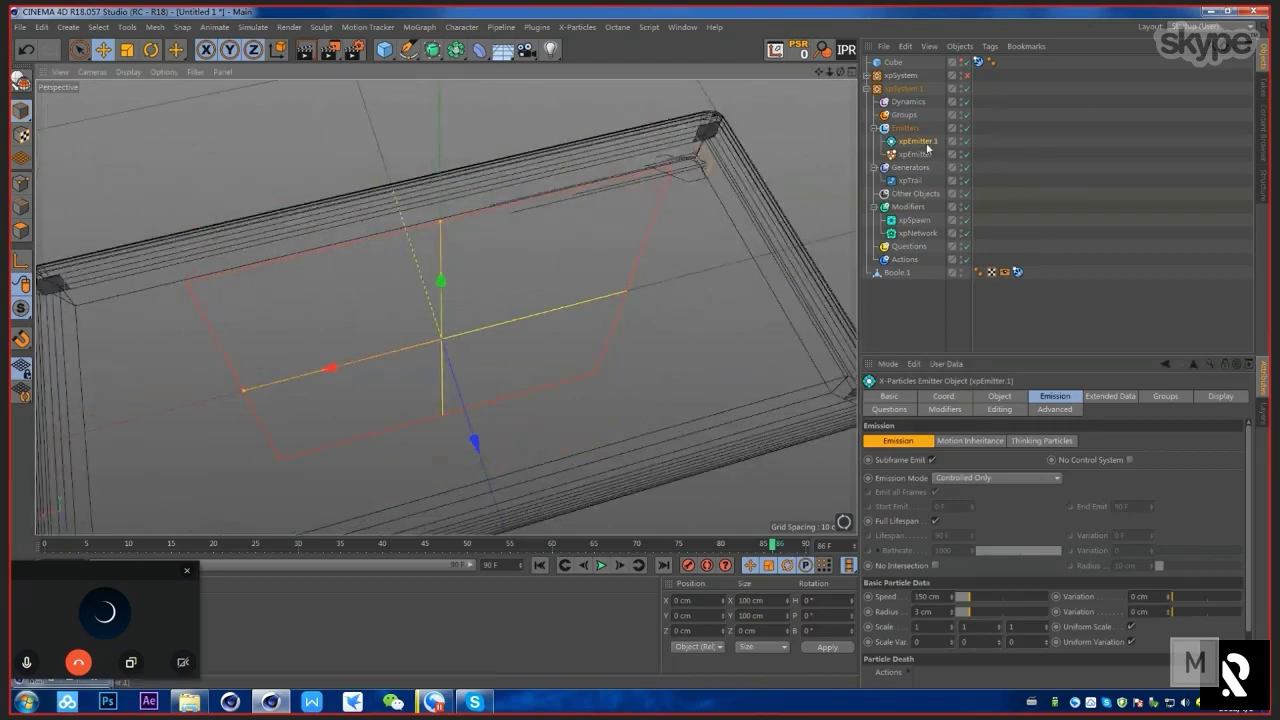
{"action": "left_click", "coordinate": [913, 219]}
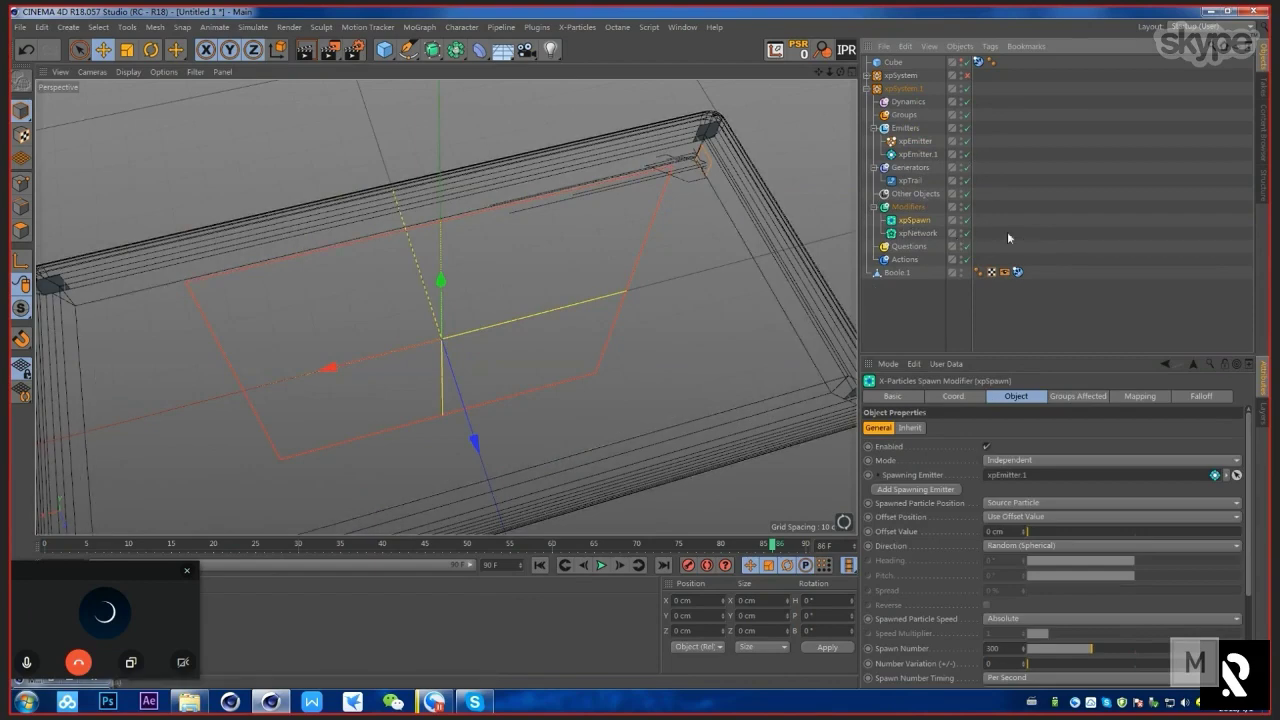
Step: Remove xpSpawn from the list of particle modifiers excluded by xpEmitter.1
{"action": "left_click_drag", "start_coordinate": [835, 272], "coordinate": [725, 228], "text": "alt"}
{"action": "left_click", "coordinate": [928, 154]}
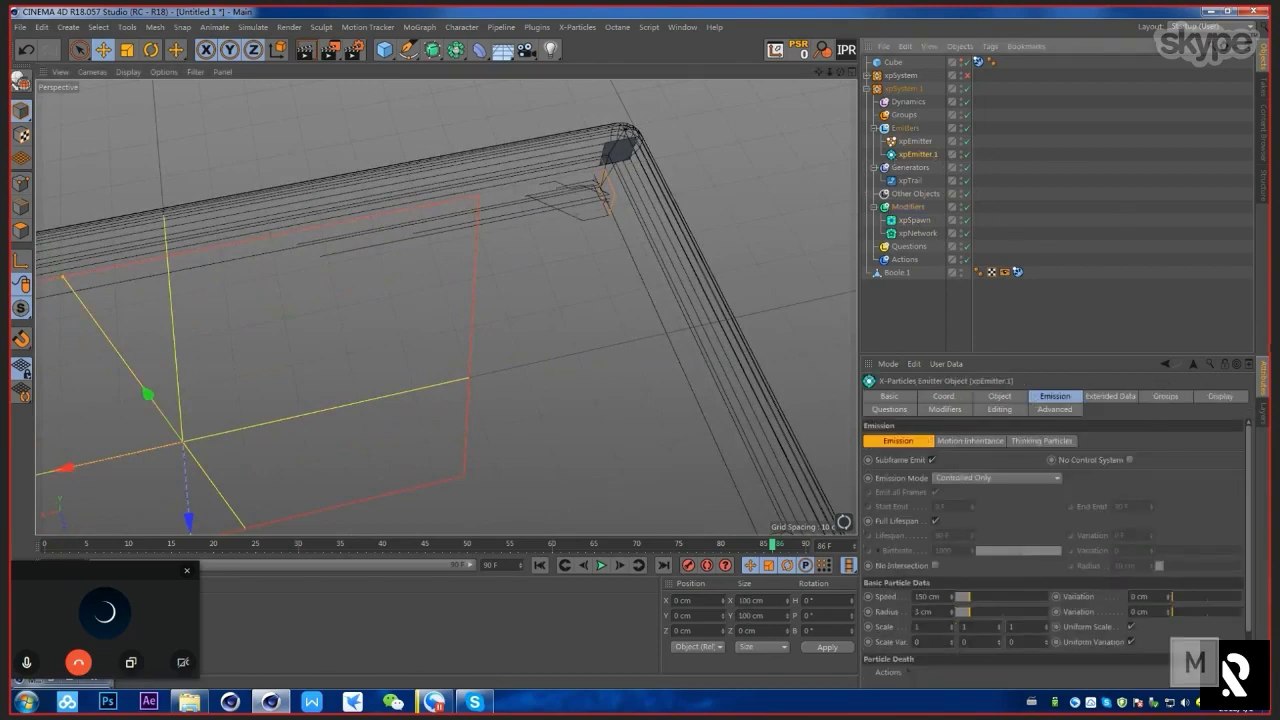
{"action": "left_click", "coordinate": [945, 410]}
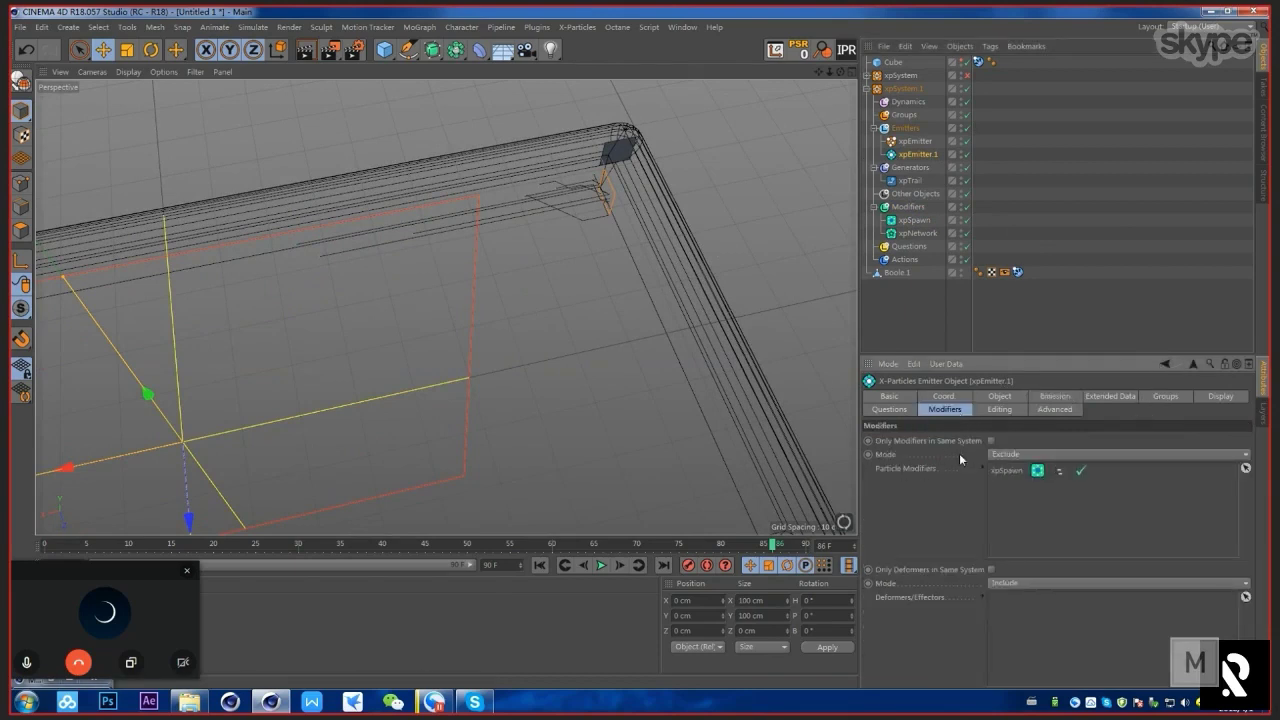
{"action": "left_click", "coordinate": [1009, 471]}
{"action": "left_click_drag", "start_coordinate": [838, 315], "coordinate": [670, 150], "text": "alt"}
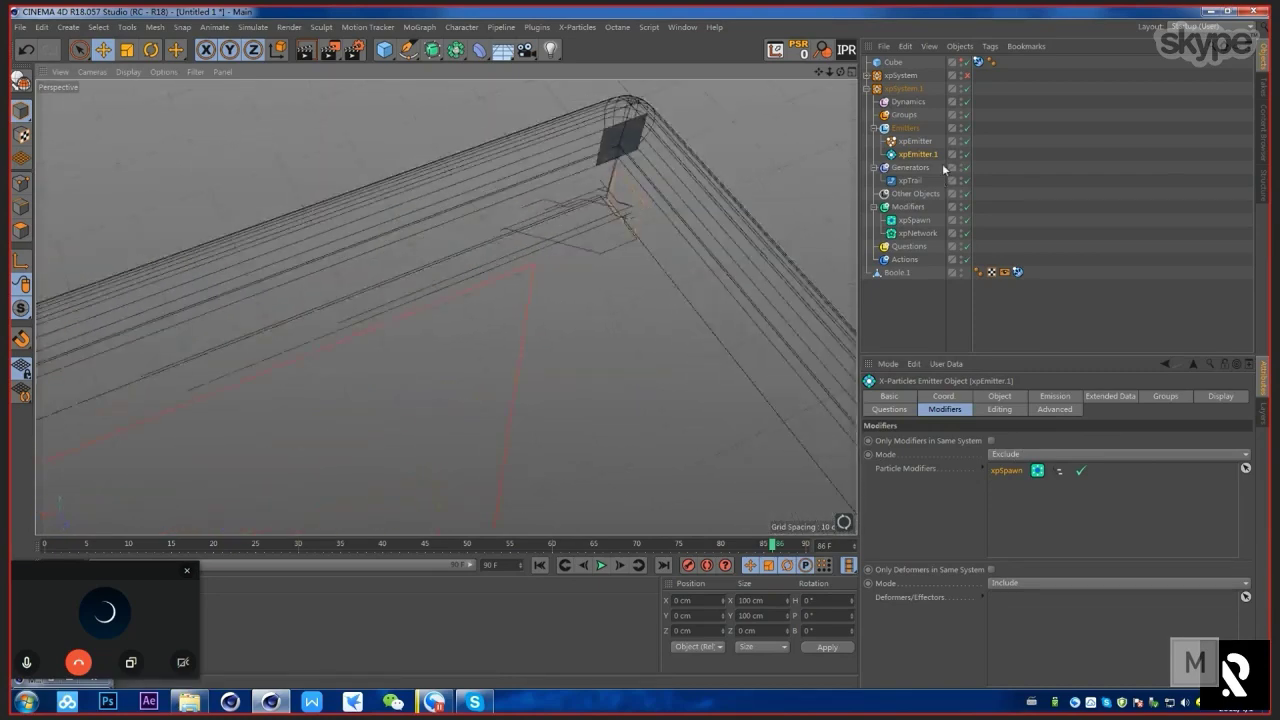
{"action": "left_click", "coordinate": [916, 142]}
{"action": "left_click", "coordinate": [914, 156]}
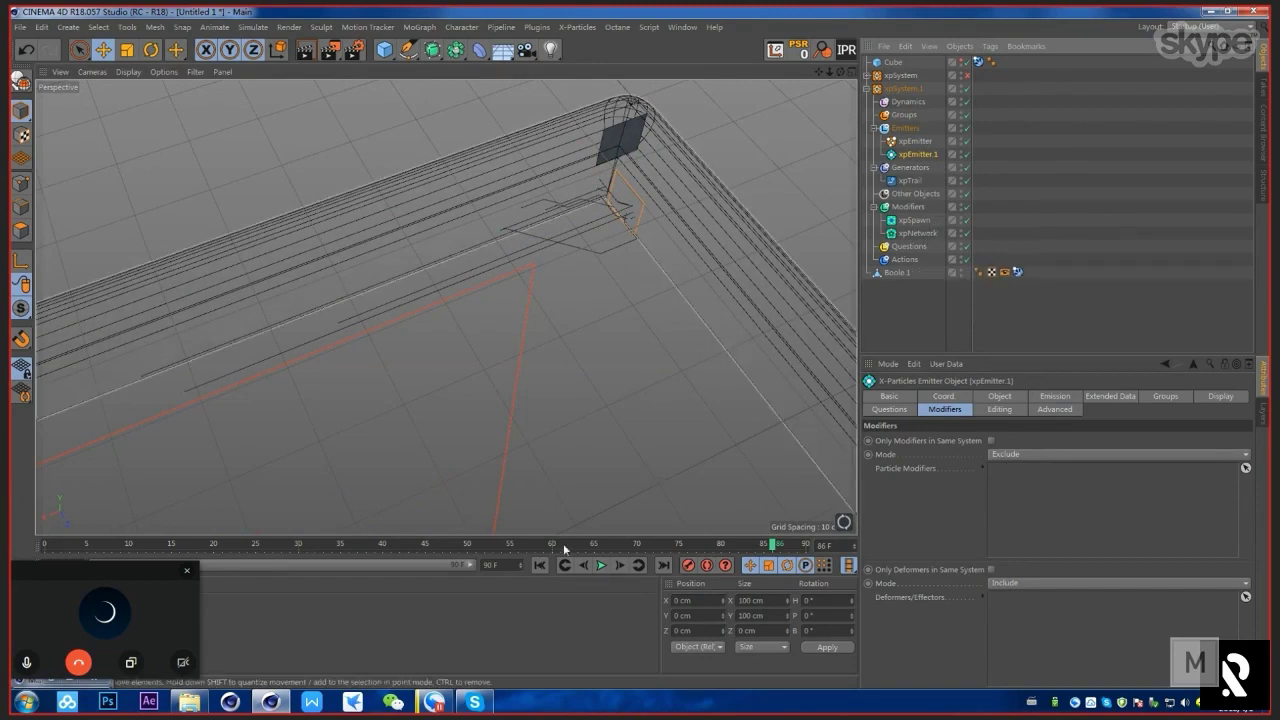
Step: Play the simulation from the start to check the spawned particles and restore xpSpawn in xpEmitter.1's excluded modifiers
{"action": "left_click", "coordinate": [541, 566]}
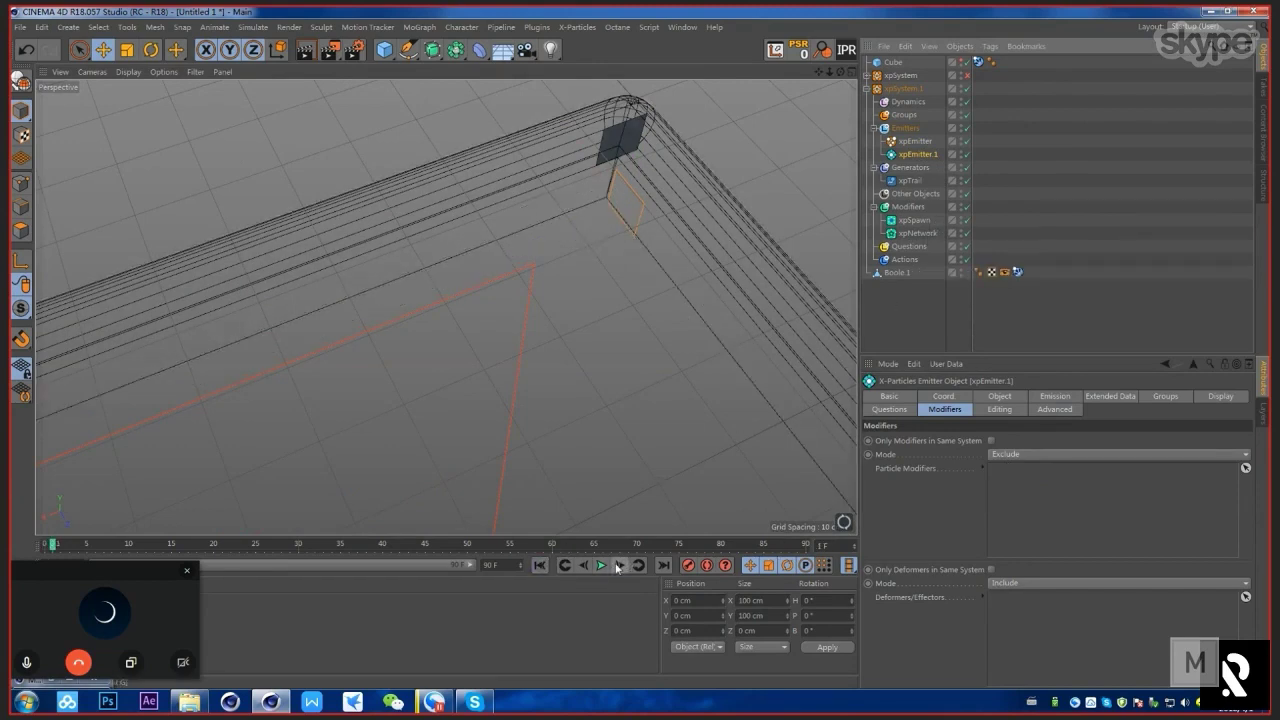
{"action": "left_click", "coordinate": [601, 566]}
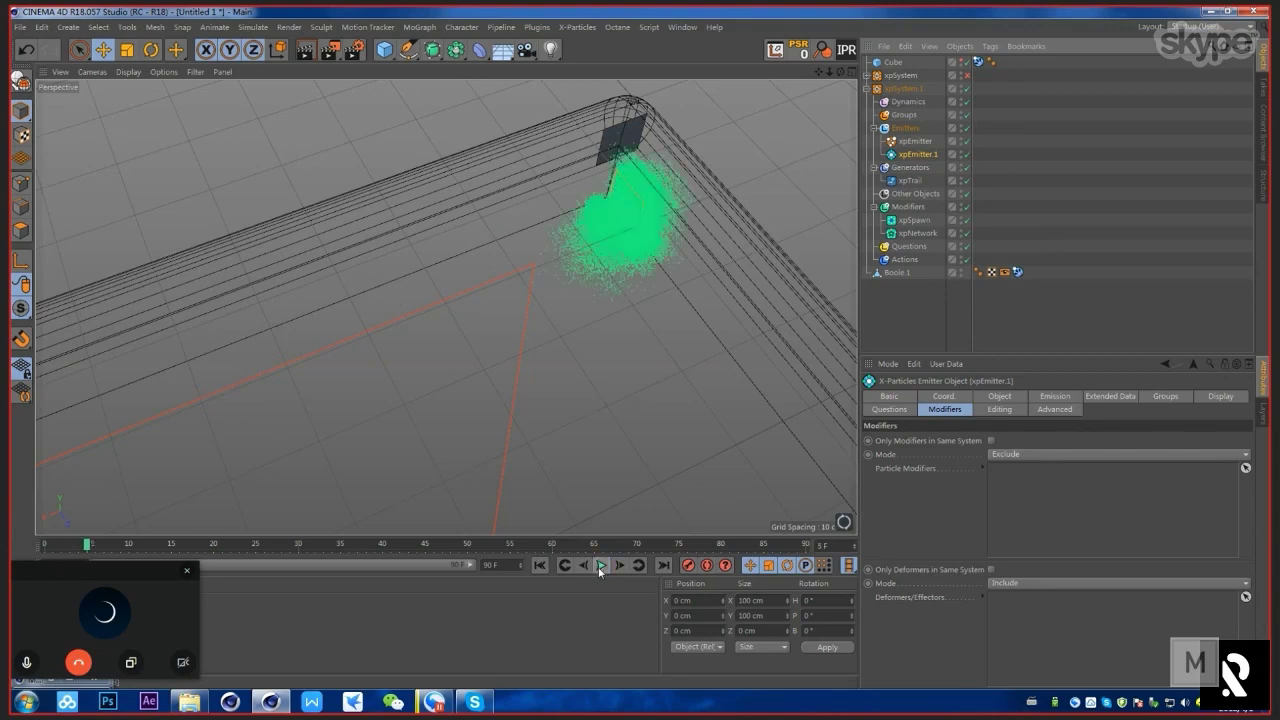
{"action": "left_click", "coordinate": [541, 566]}
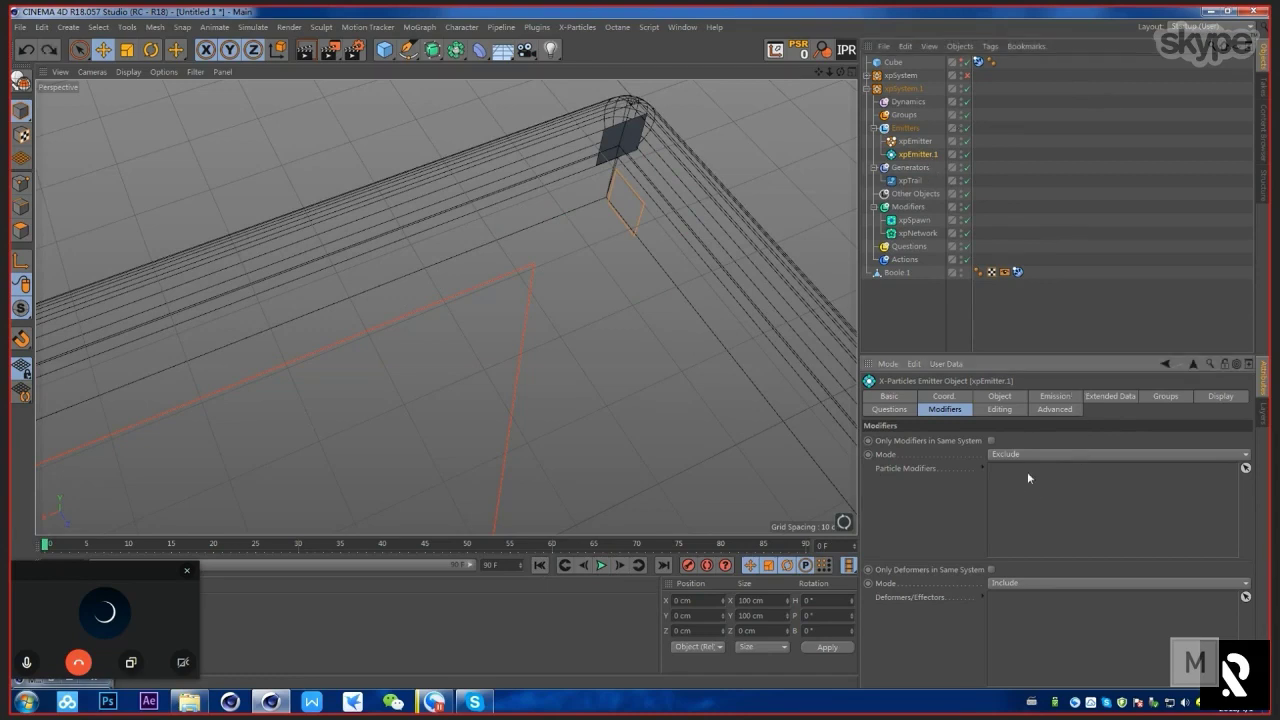
{"action": "left_click_drag", "start_coordinate": [1027, 473], "coordinate": [1028, 470]}
{"action": "left_click_drag", "start_coordinate": [705, 384], "coordinate": [726, 430], "text": "alt"}
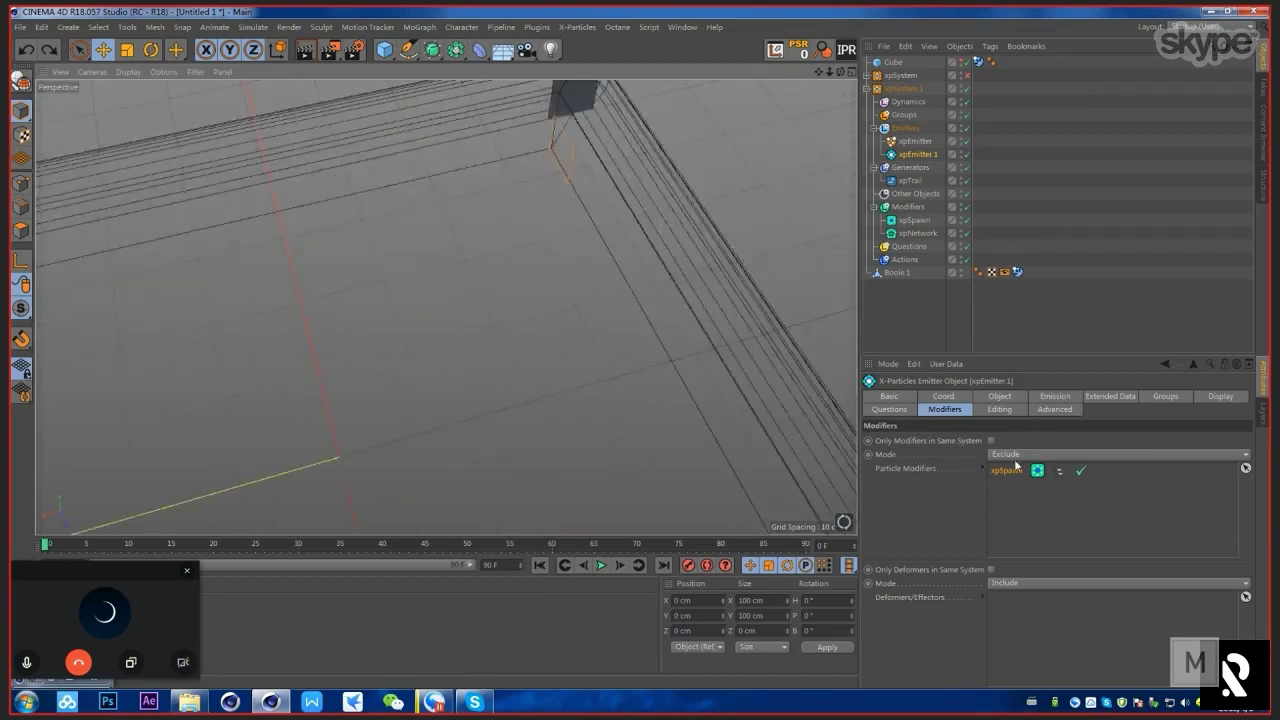
Step: Inspect xpEmitter's modifier settings at the frame's corner, replay the first frames of the simulation and rewind it
{"action": "left_click", "coordinate": [915, 141]}
{"action": "mouse_move", "coordinate": [639, 228]}
{"action": "left_mouse_down", "text": "alt"}
{"action": "mouse_move", "coordinate": [648, 259]}
{"action": "mouse_move", "coordinate": [683, 251]}
{"action": "mouse_move", "coordinate": [653, 232]}
{"action": "left_mouse_up", "text": "alt"}
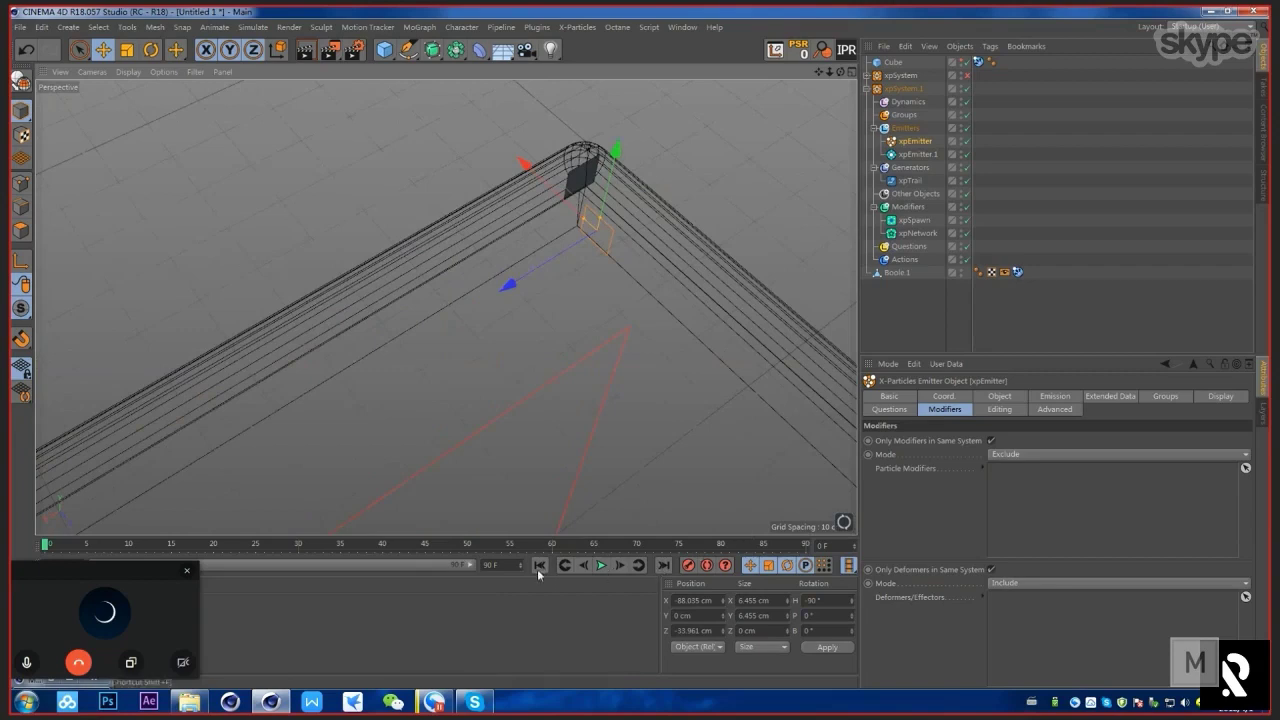
{"action": "left_click", "coordinate": [599, 566]}
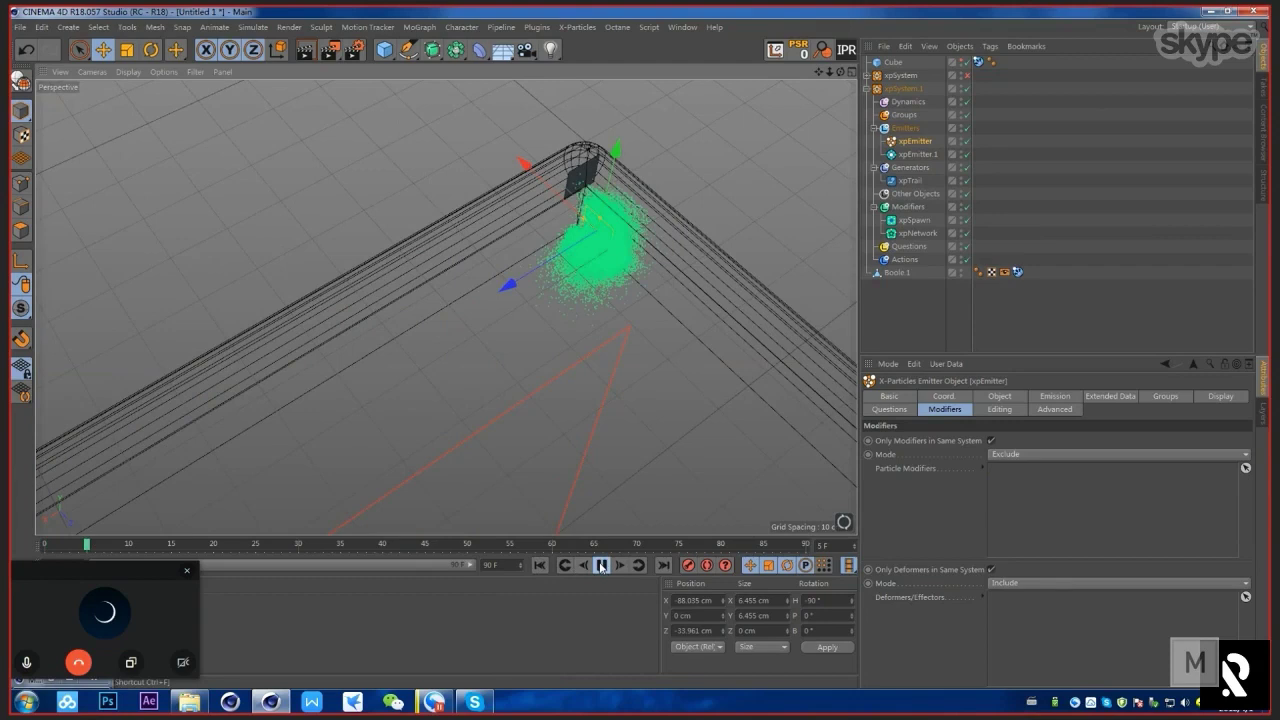
{"action": "left_click", "coordinate": [601, 566]}
{"action": "left_click", "coordinate": [540, 565]}
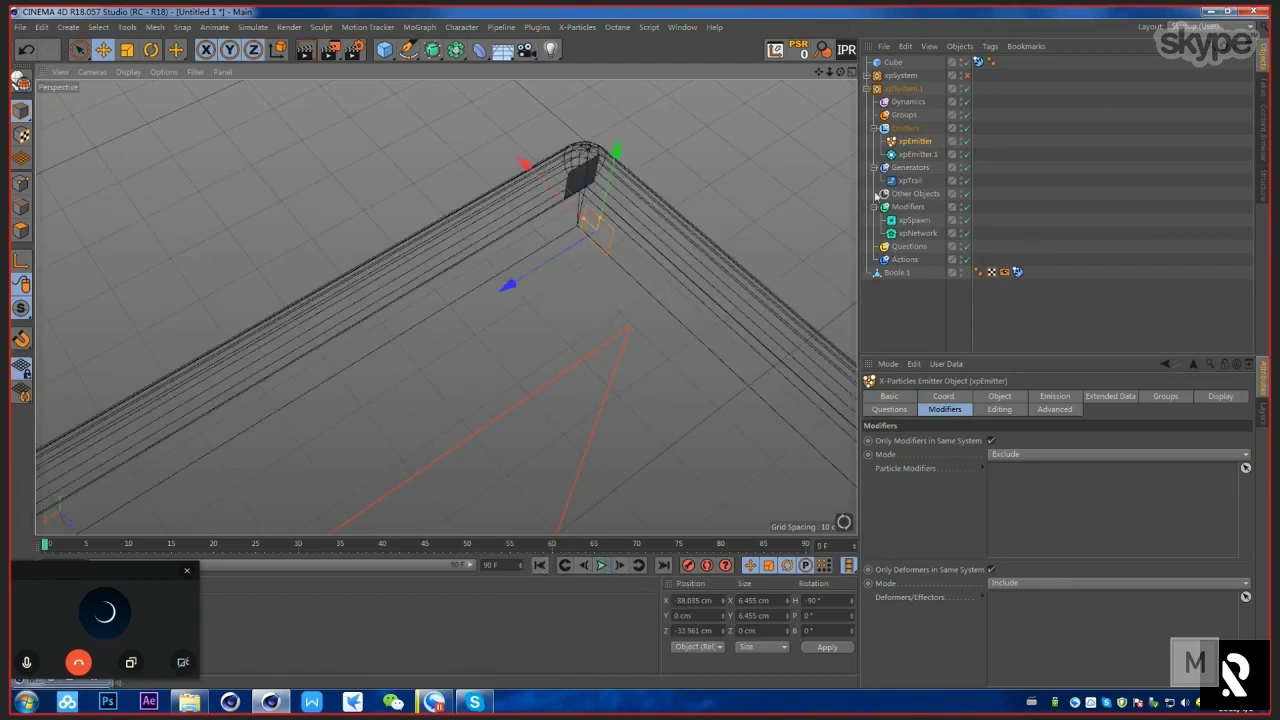
Step: Add xpSpawn to xpEmitter.1's excluded particle modifiers and review xpEmitter's coordinates and object properties
{"action": "left_click", "coordinate": [917, 154]}
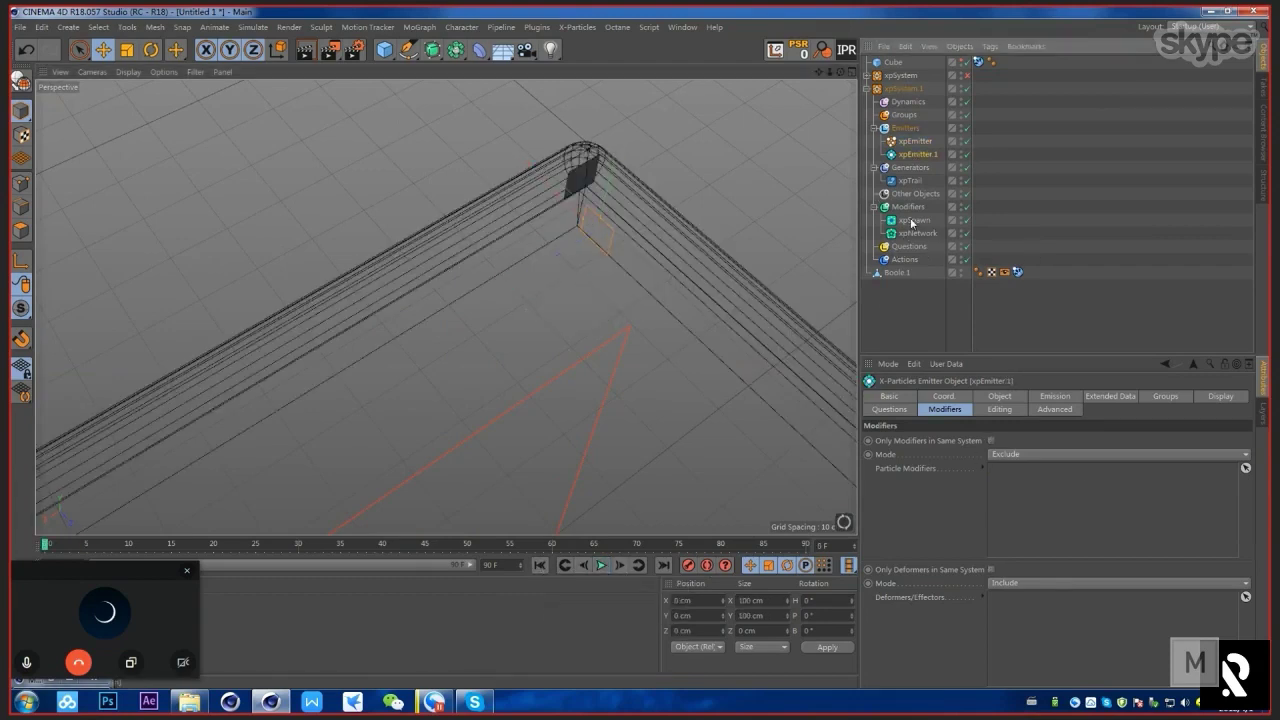
{"action": "left_click_drag", "start_coordinate": [912, 222], "coordinate": [1070, 488]}
{"action": "left_click", "coordinate": [937, 142]}
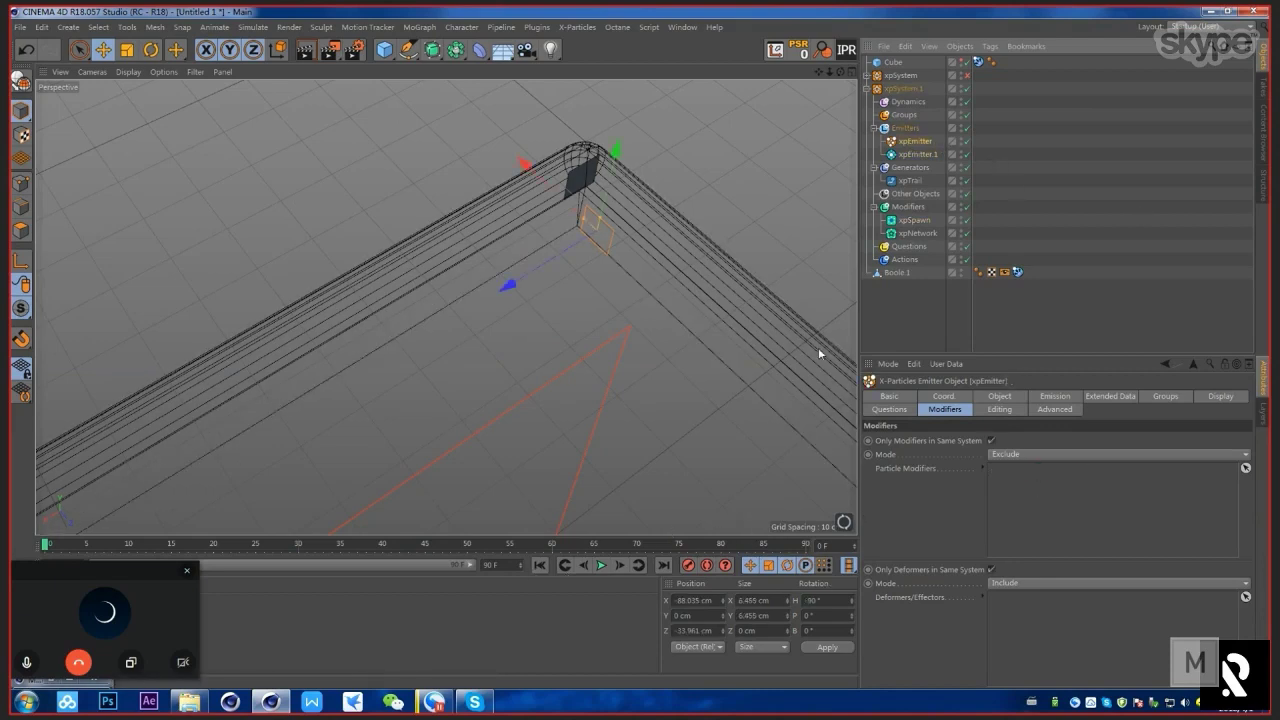
{"action": "left_click", "coordinate": [943, 396]}
{"action": "left_click", "coordinate": [999, 396]}
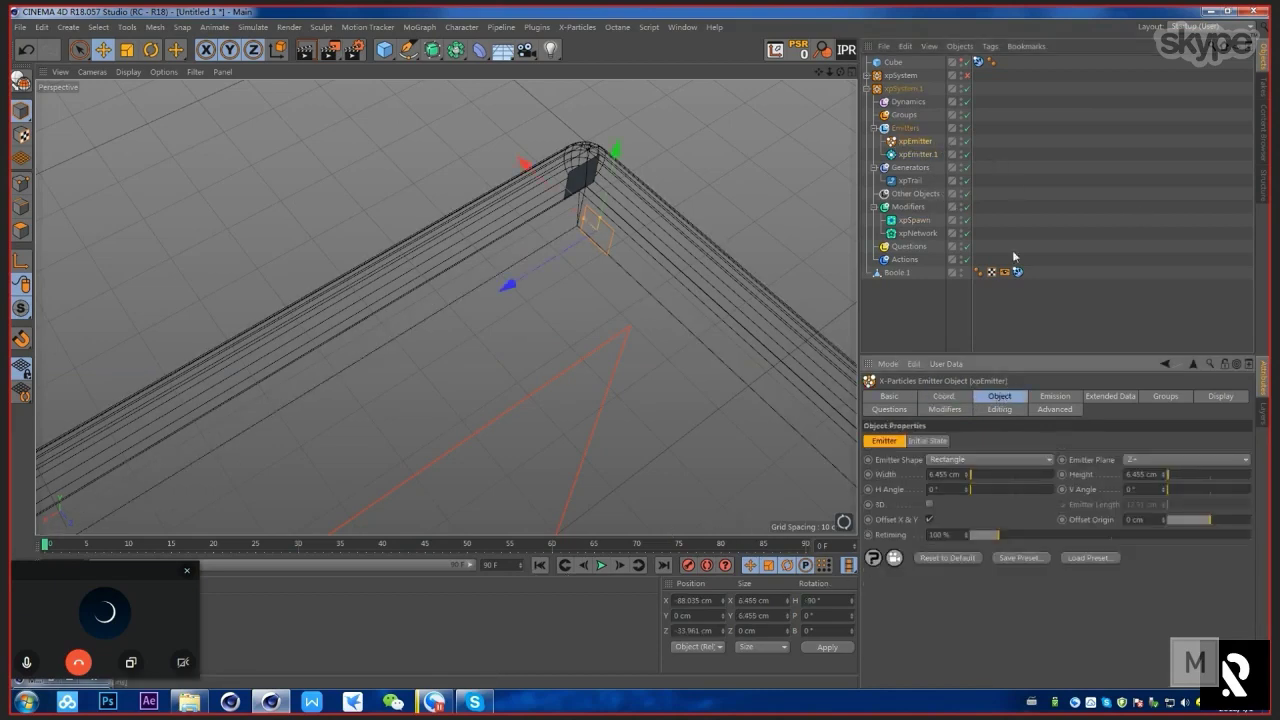
{"action": "left_click_drag", "start_coordinate": [580, 277], "coordinate": [632, 282], "text": "alt"}
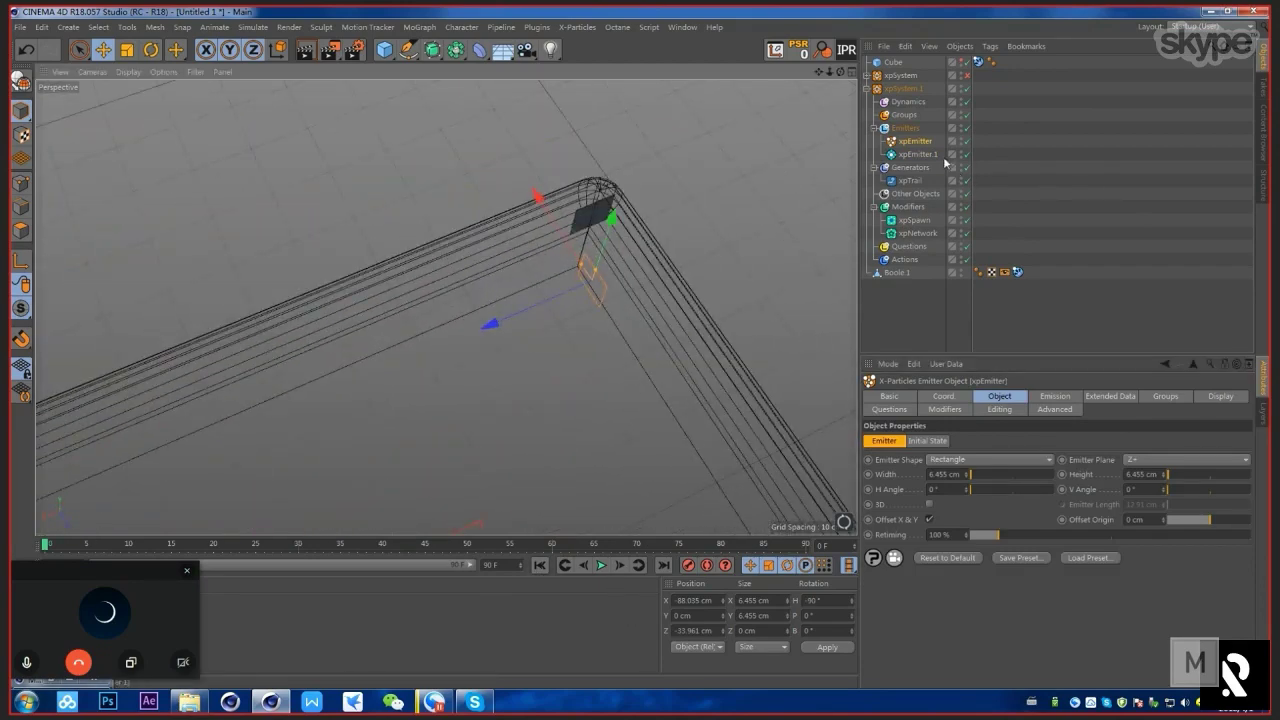
Step: Review xpEmitter.1's settings, delete xpSpawn from its excluded Particle Modifiers, and select xpEmitter together with xpEmitter.1
{"action": "left_click", "coordinate": [933, 154]}
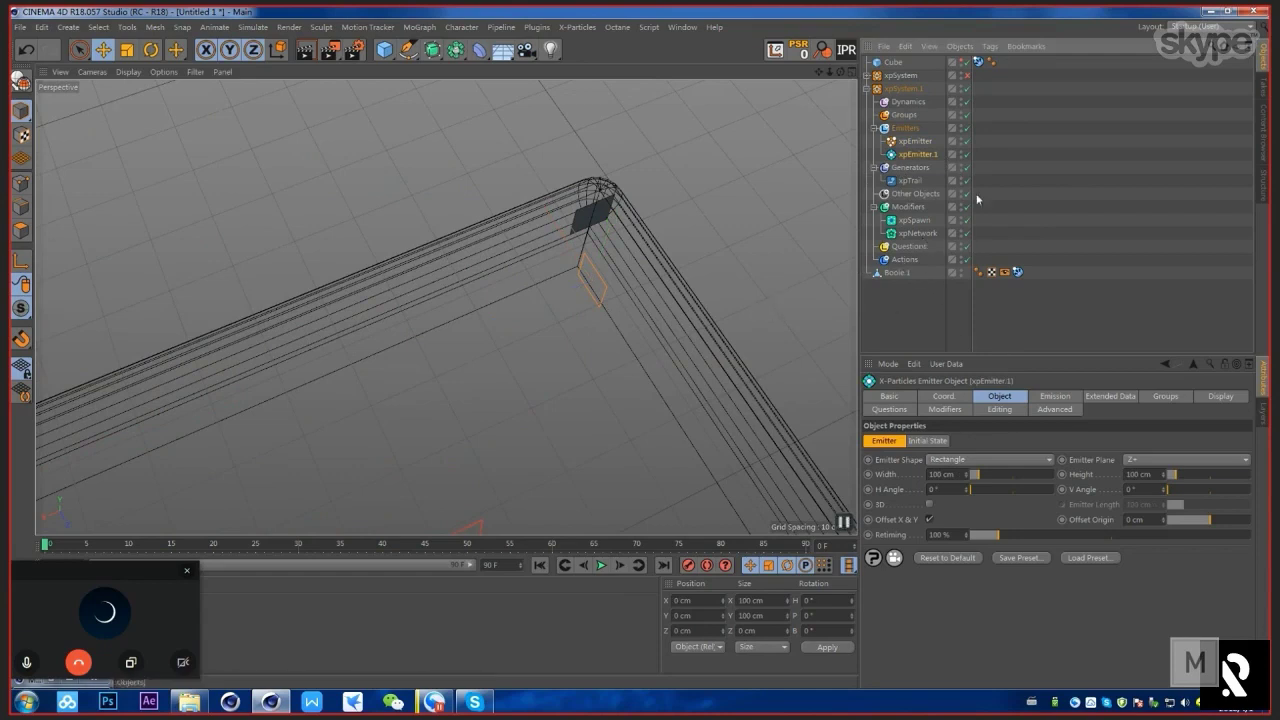
{"action": "left_click", "coordinate": [996, 410]}
{"action": "left_click", "coordinate": [889, 409]}
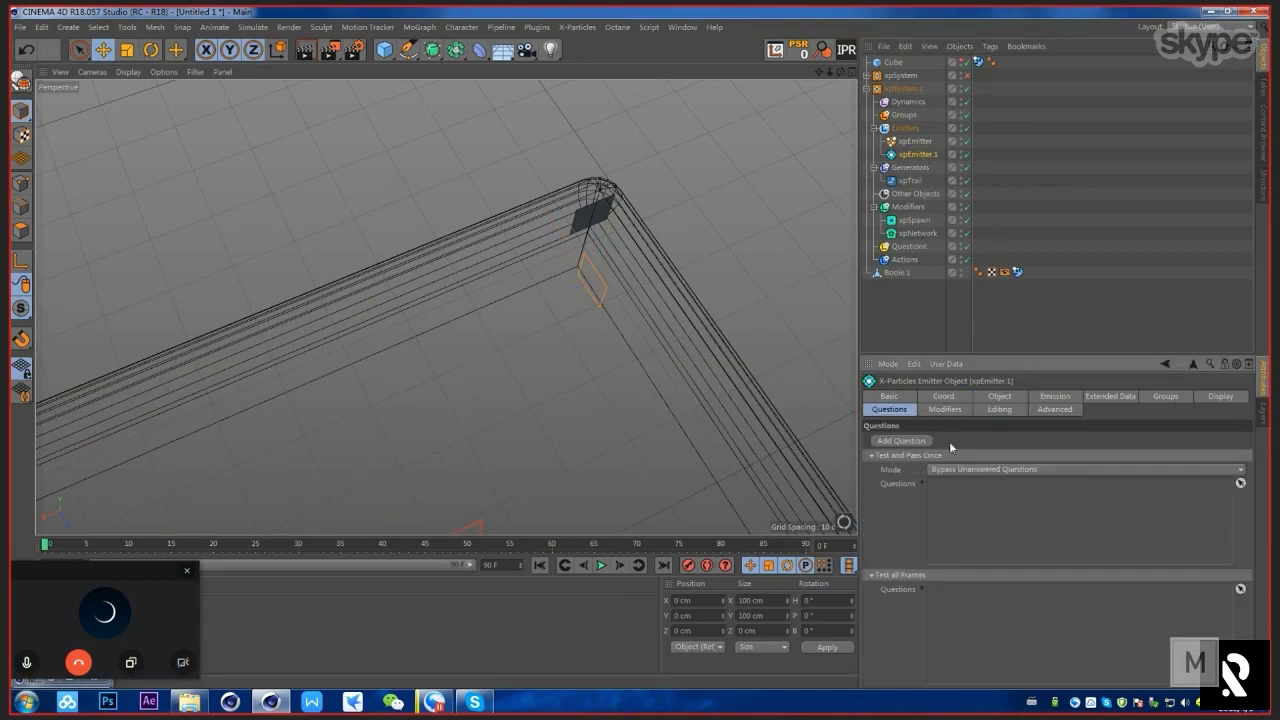
{"action": "left_click", "coordinate": [1144, 396]}
{"action": "left_click", "coordinate": [972, 410]}
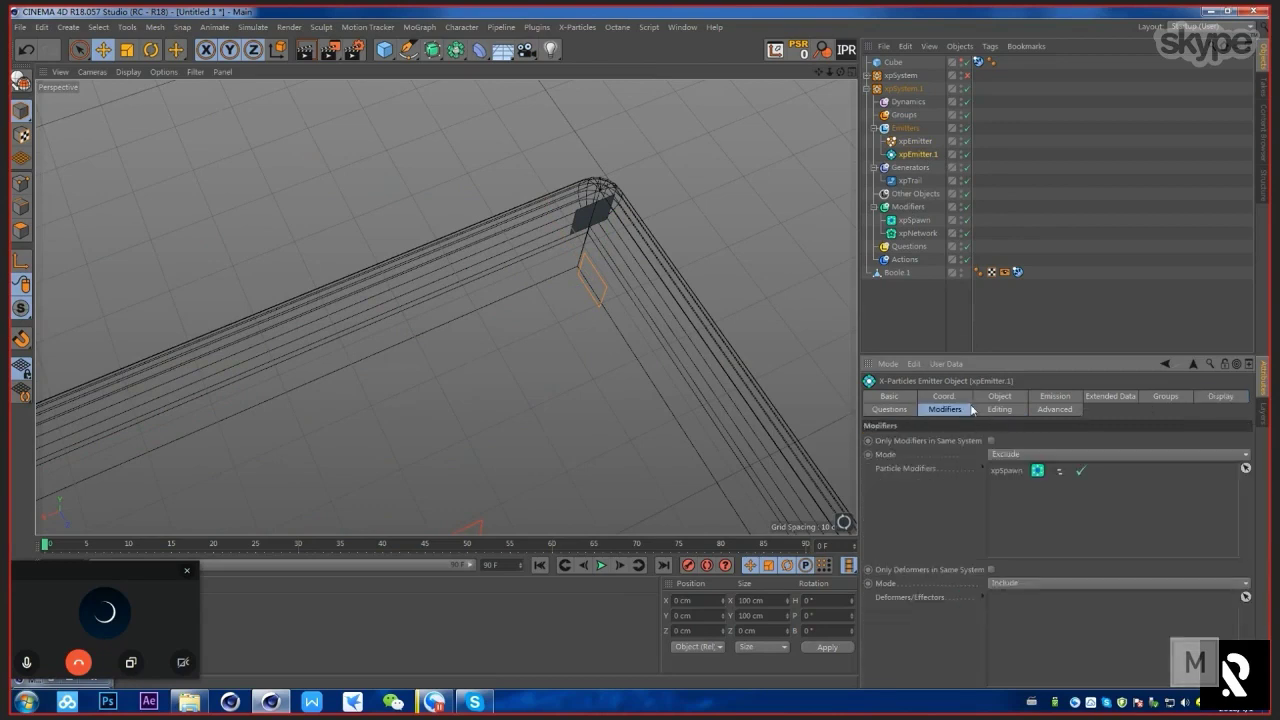
{"action": "left_click", "coordinate": [1012, 473]}
{"action": "key", "text": "Delete"}
{"action": "left_click", "coordinate": [912, 141], "text": "ctrl"}
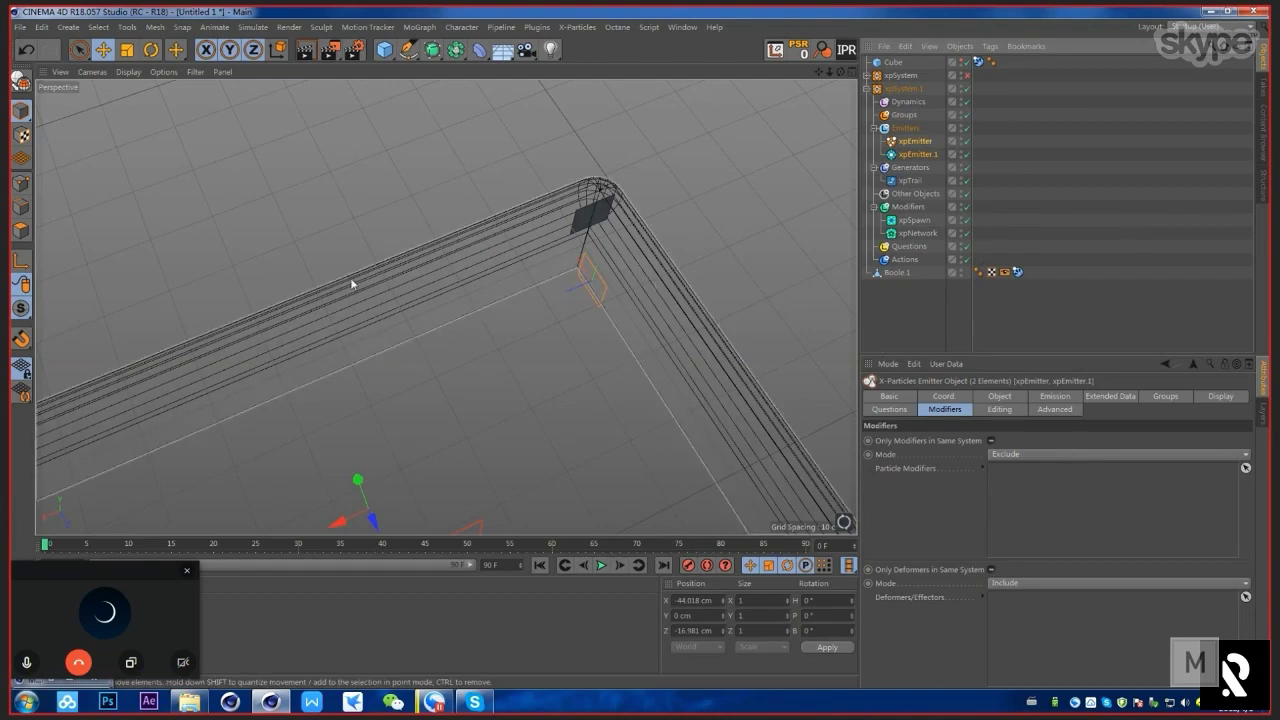
Step: Set the xpSpawn modifier's Direction to Relative to Source Particle Direction
{"action": "left_click", "coordinate": [1036, 191]}
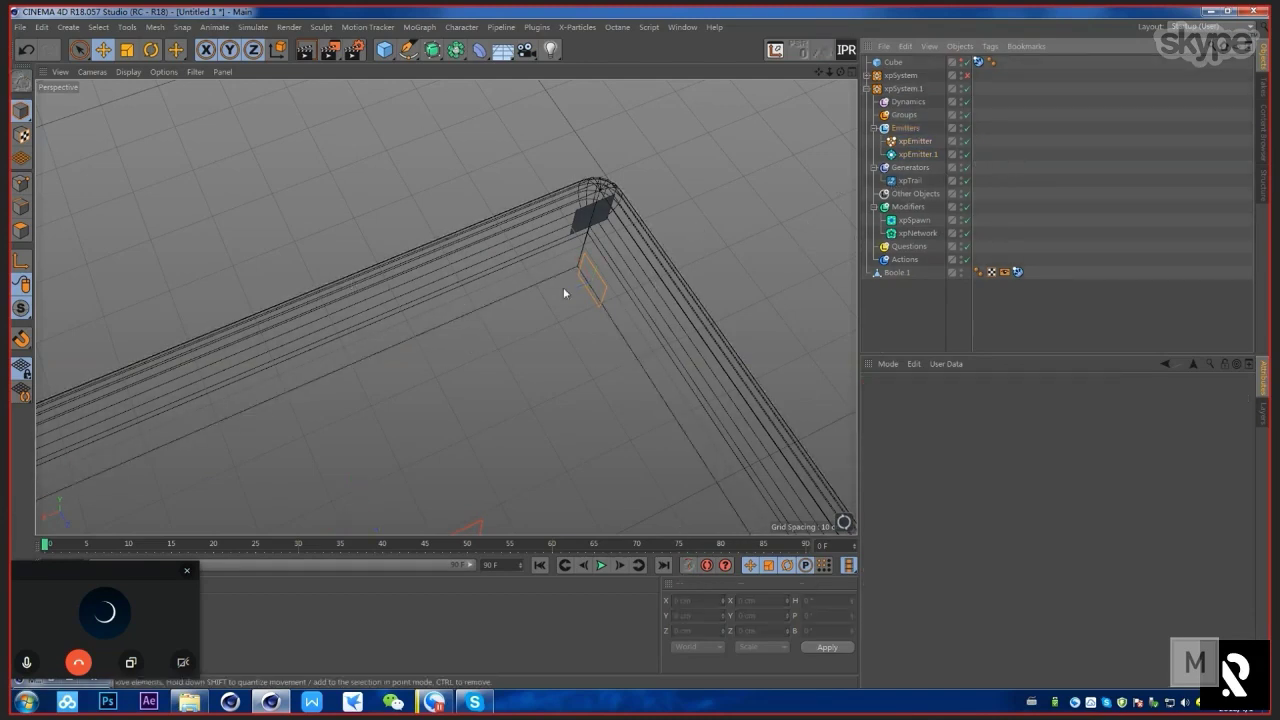
{"action": "left_click_drag", "start_coordinate": [563, 287], "coordinate": [637, 451], "text": "alt"}
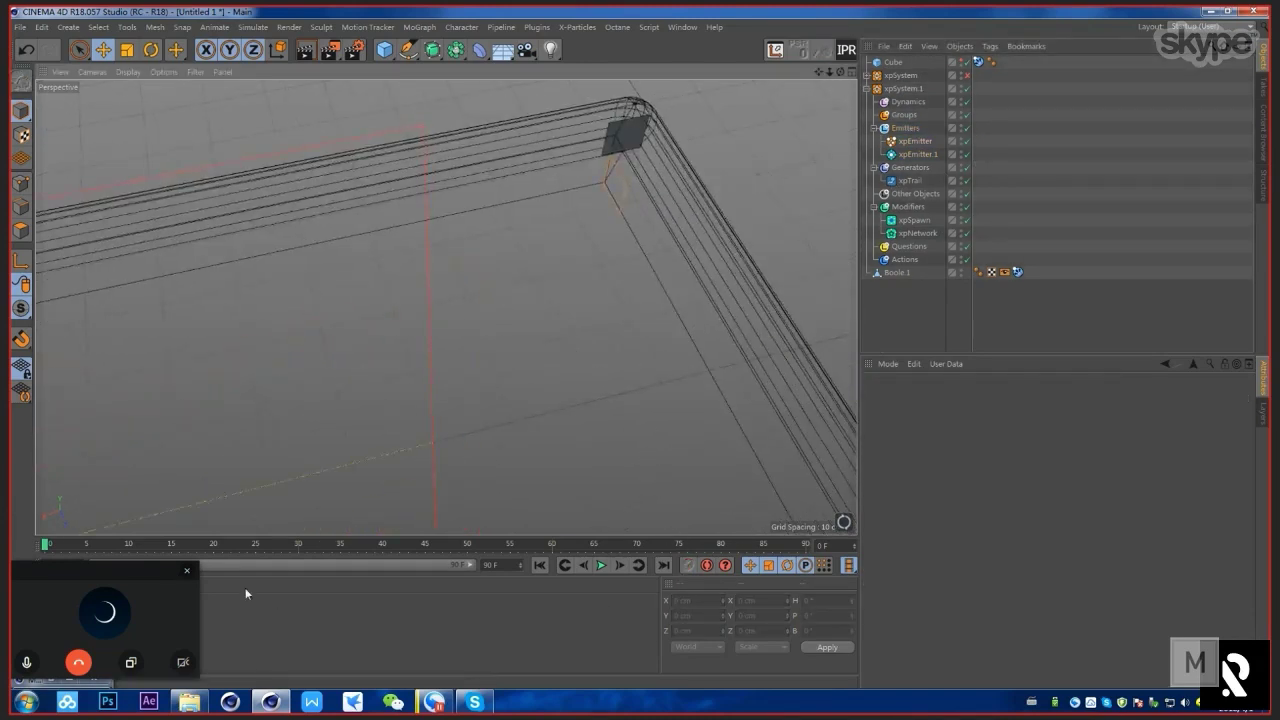
{"action": "left_click_drag", "start_coordinate": [159, 578], "coordinate": [1220, 596]}
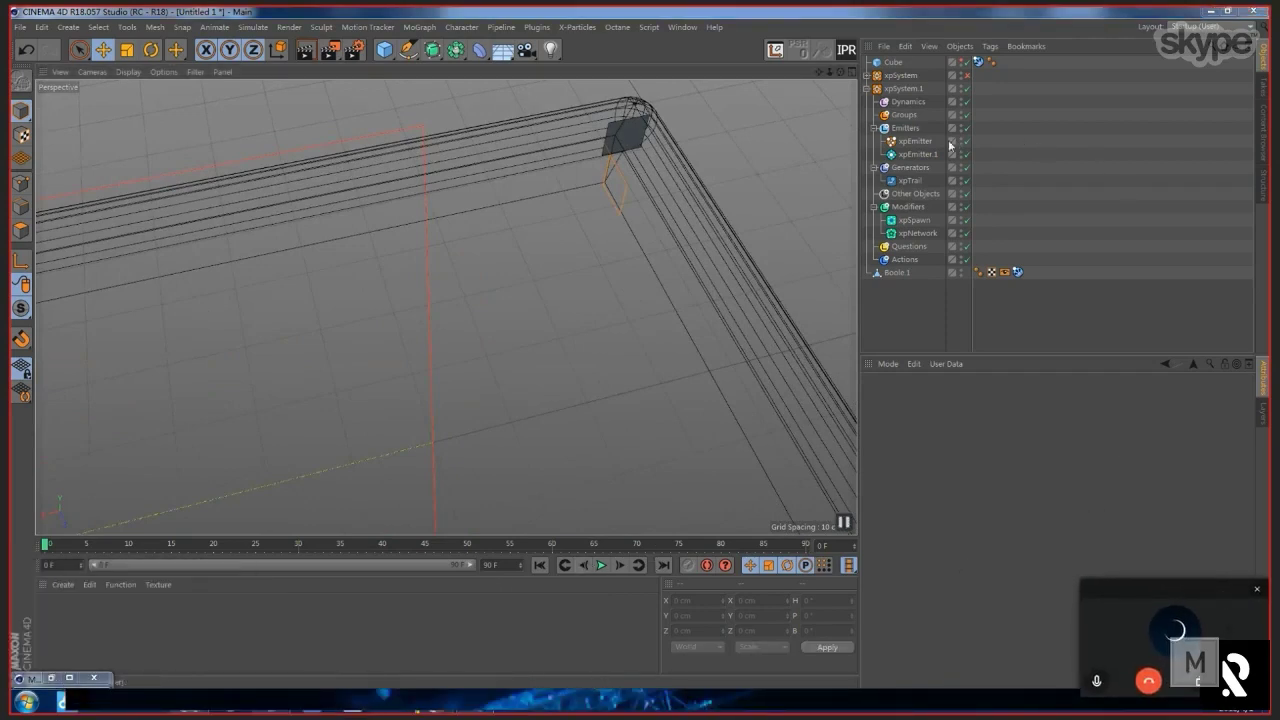
{"action": "left_click", "coordinate": [923, 222]}
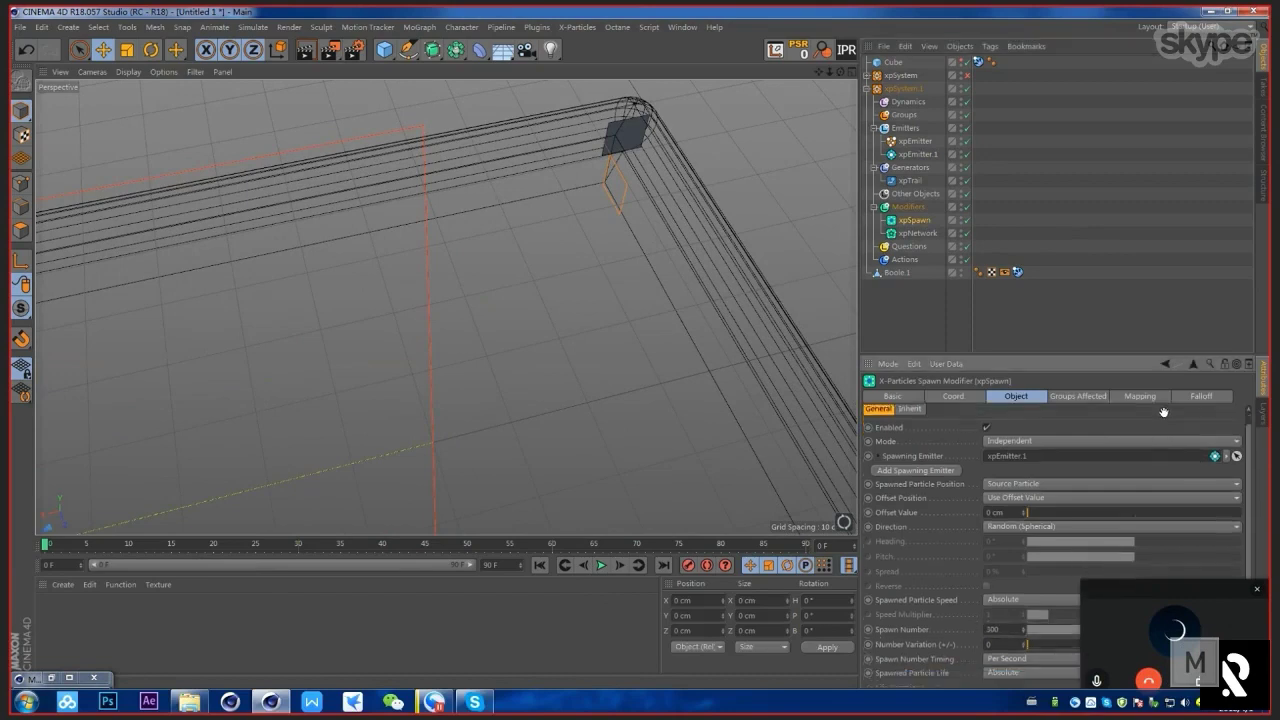
{"action": "scroll", "coordinate": [1218, 551], "scroll_direction": "down", "scroll_amount": 1}
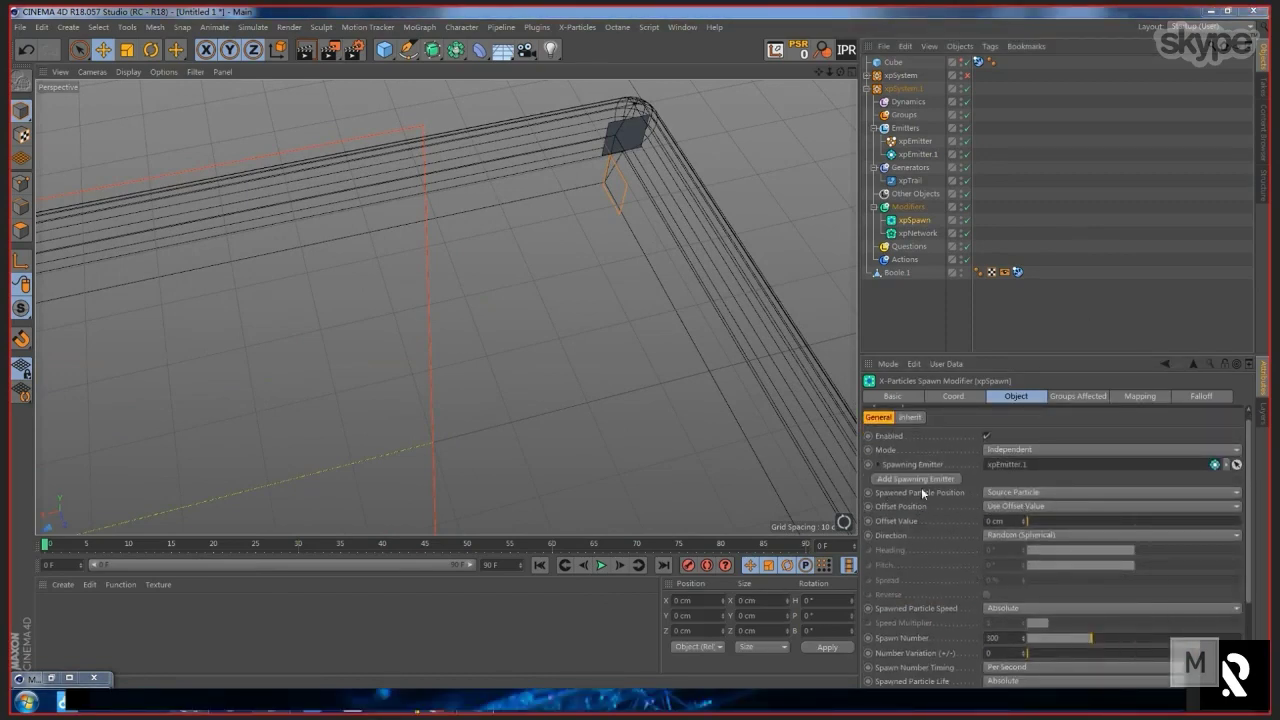
{"action": "scroll", "coordinate": [1019, 481], "scroll_direction": "down", "scroll_amount": 3}
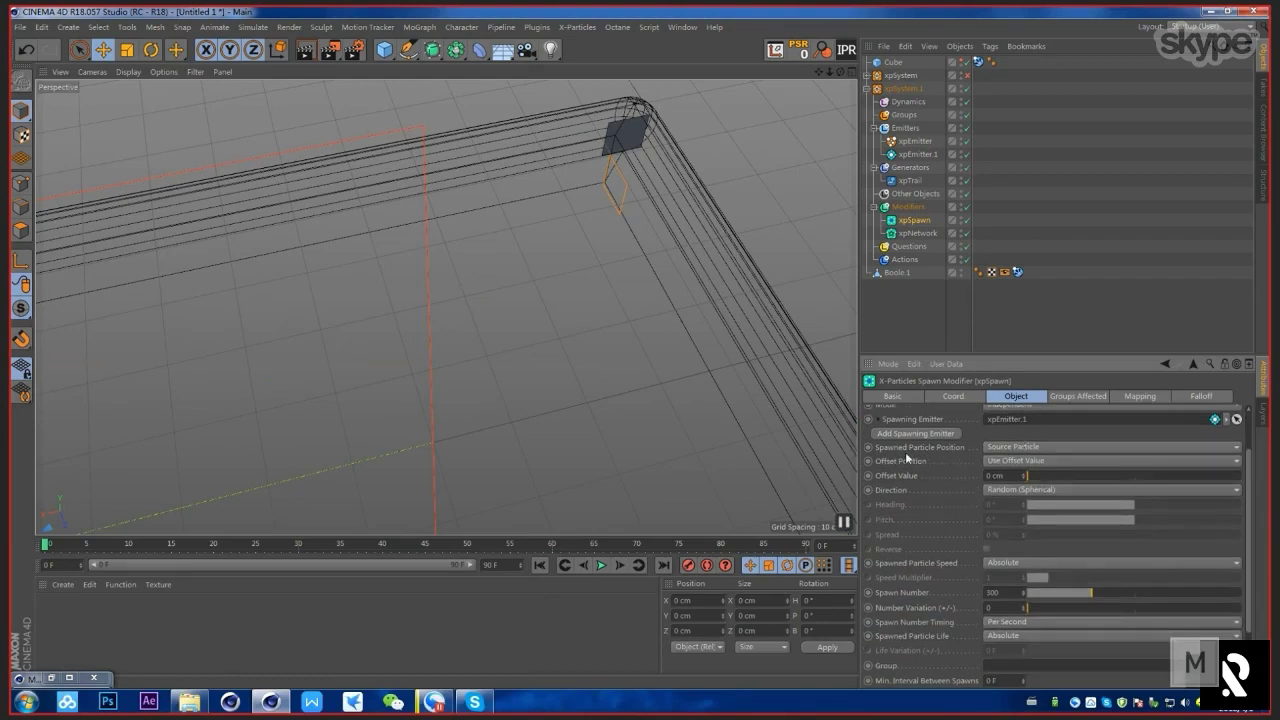
{"action": "scroll", "coordinate": [1007, 440], "scroll_direction": "down", "scroll_amount": 1}
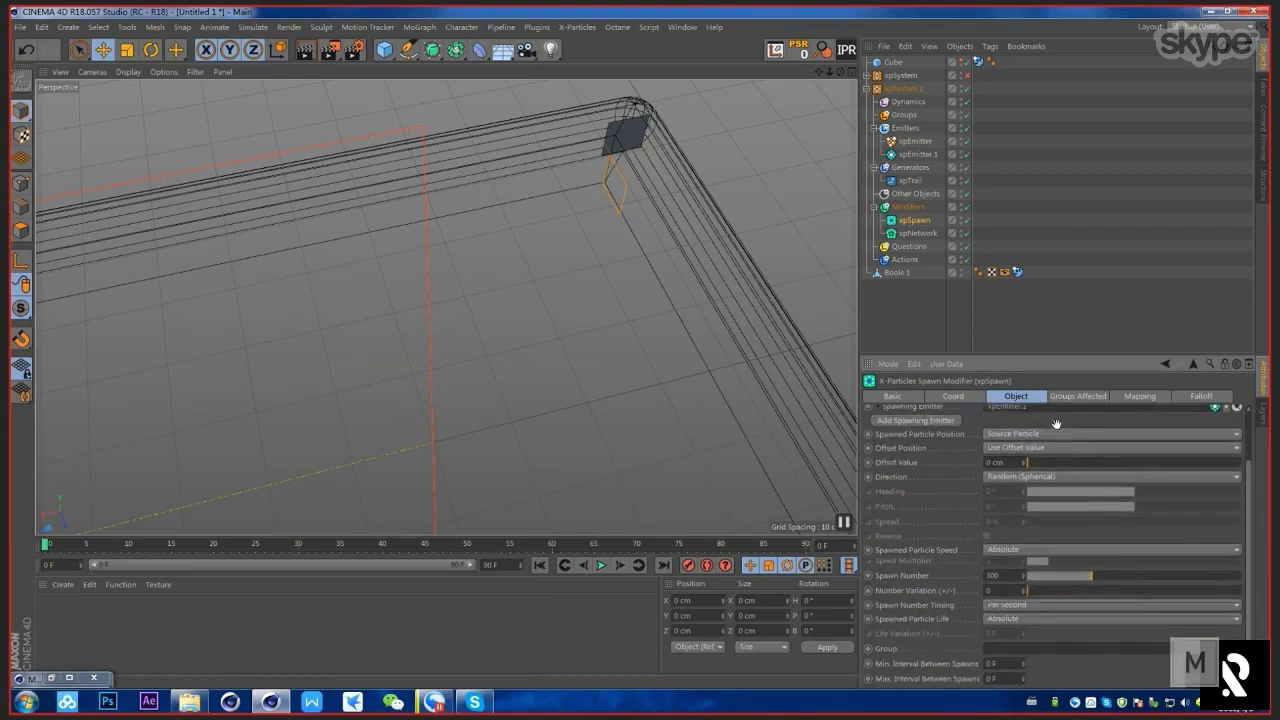
{"action": "scroll", "coordinate": [1006, 438], "scroll_direction": "down", "scroll_amount": 1}
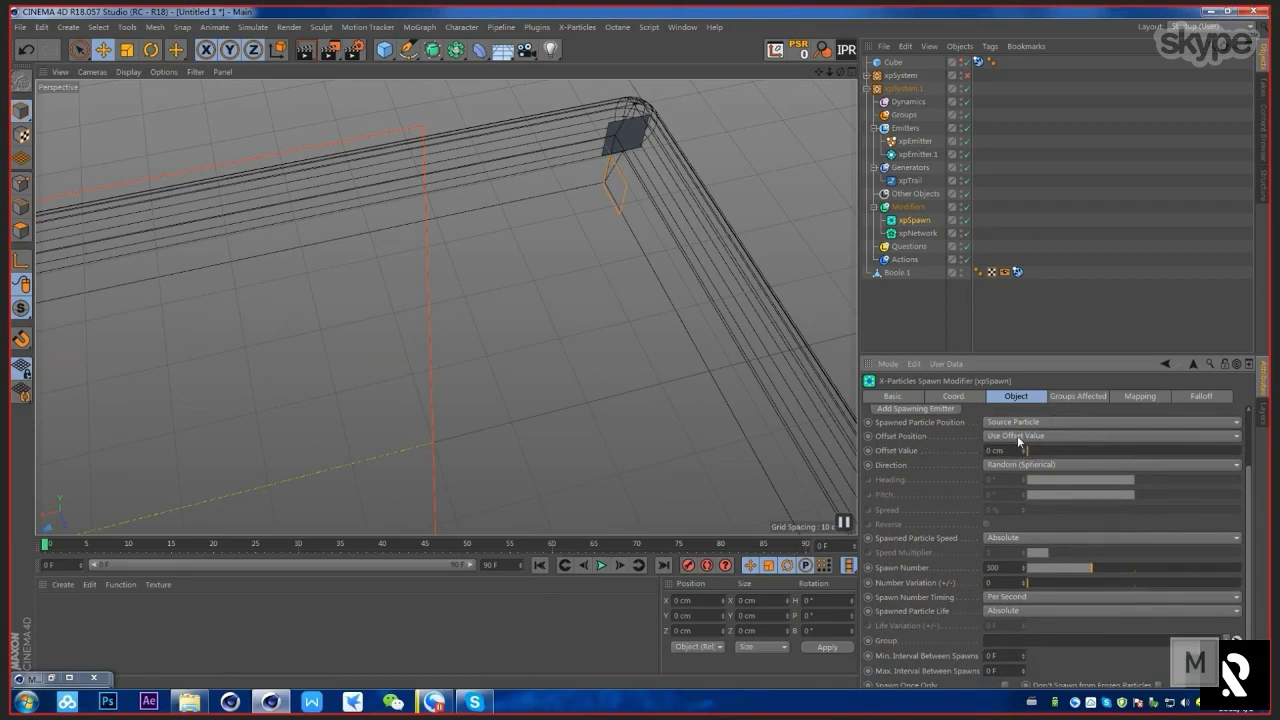
{"action": "scroll", "coordinate": [1054, 523], "scroll_direction": "down", "scroll_amount": 1}
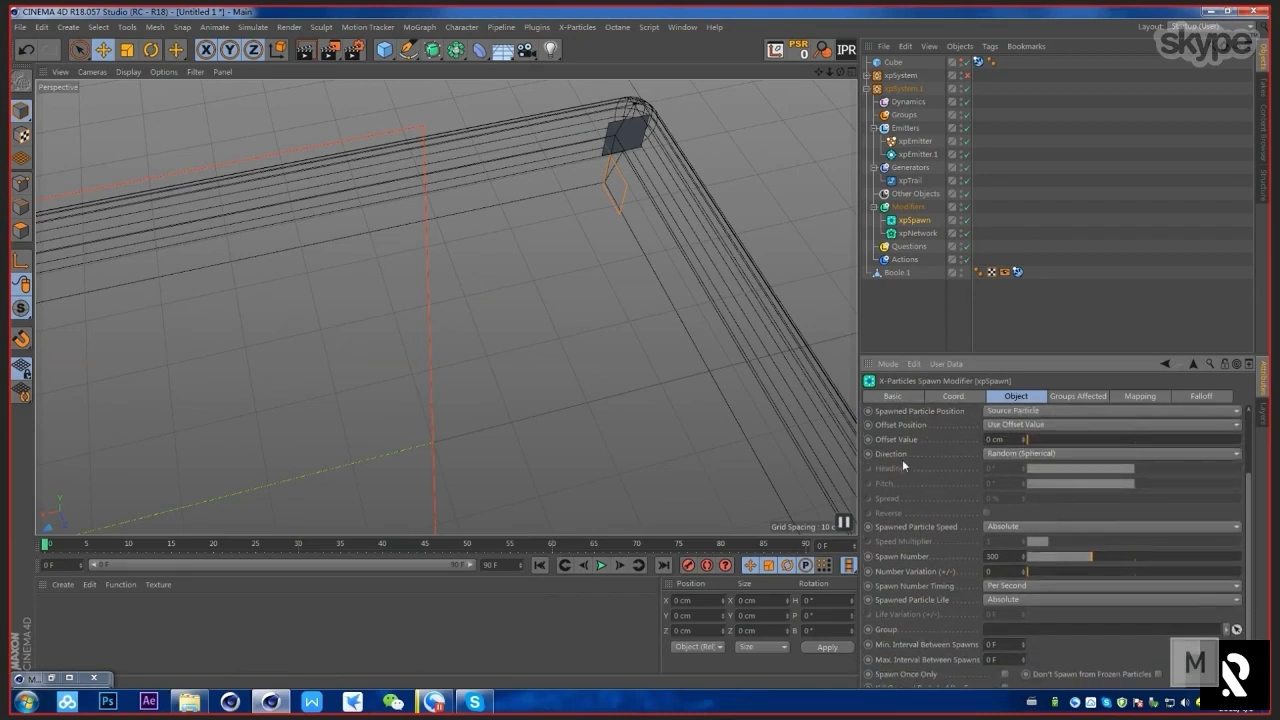
{"action": "left_click", "coordinate": [1003, 454]}
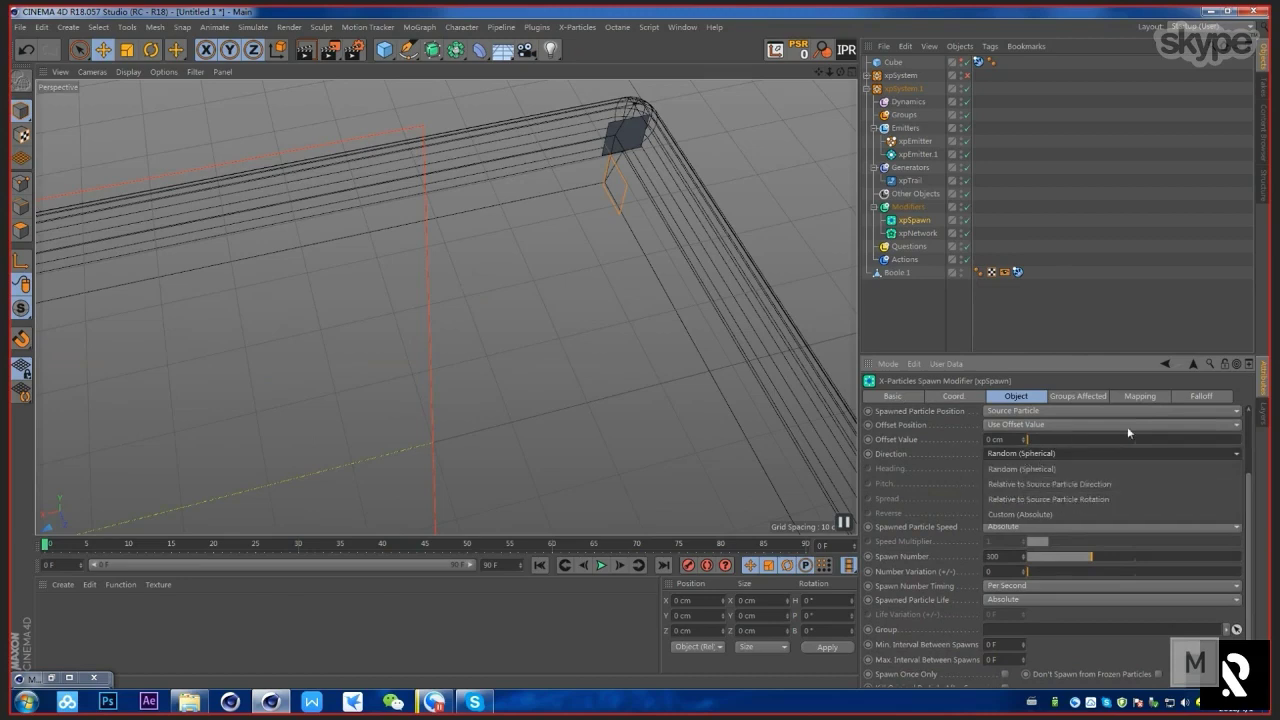
{"action": "left_click", "coordinate": [1128, 486]}
Step: Set the xpSpawn modifier's Spawned Particle Speed to Inherit and its Spawn Number to 1
{"action": "scroll", "coordinate": [1056, 513], "scroll_direction": "up", "scroll_amount": 3}
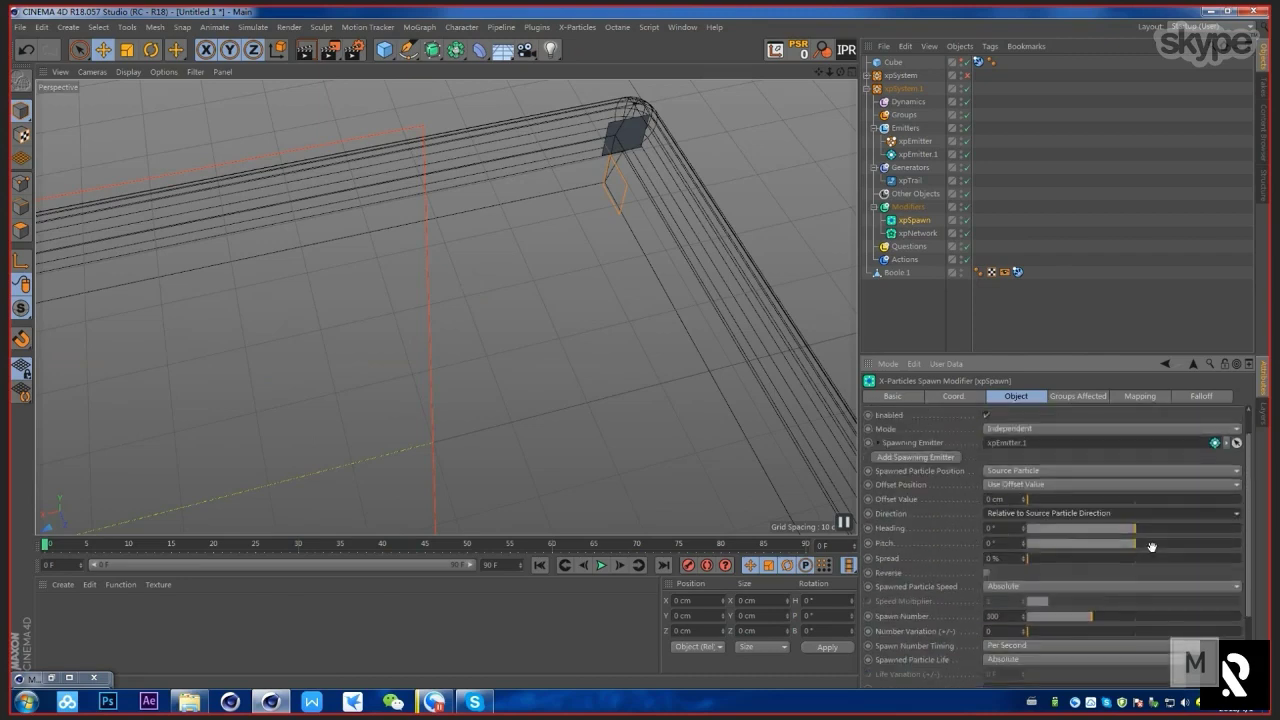
{"action": "scroll", "coordinate": [1064, 540], "scroll_direction": "down", "scroll_amount": 2}
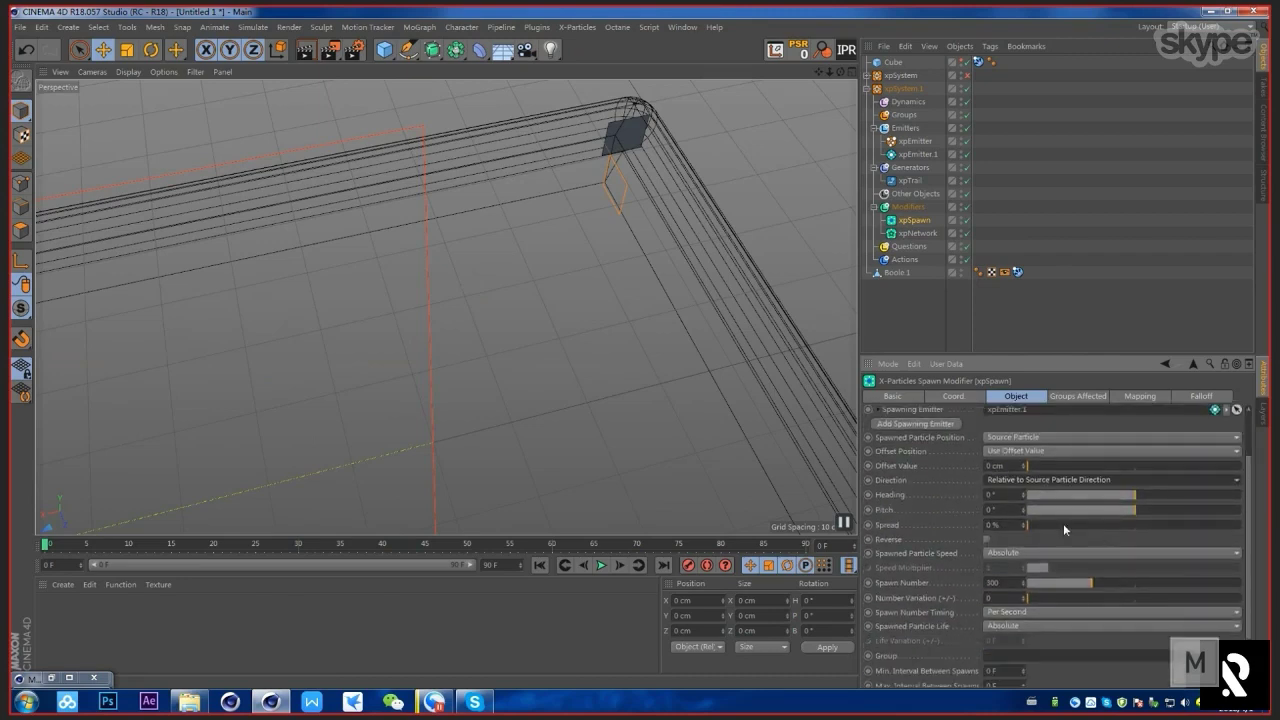
{"action": "scroll", "coordinate": [1073, 538], "scroll_direction": "down", "scroll_amount": 3}
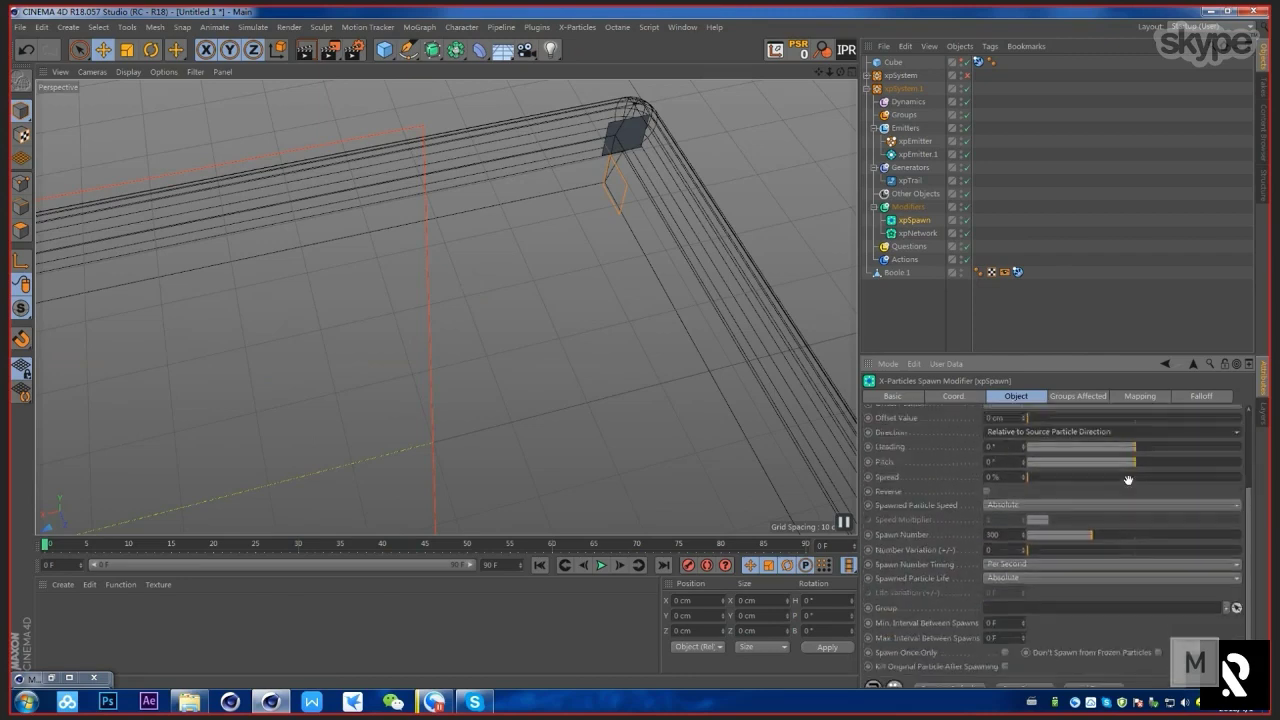
{"action": "left_click", "coordinate": [1062, 492]}
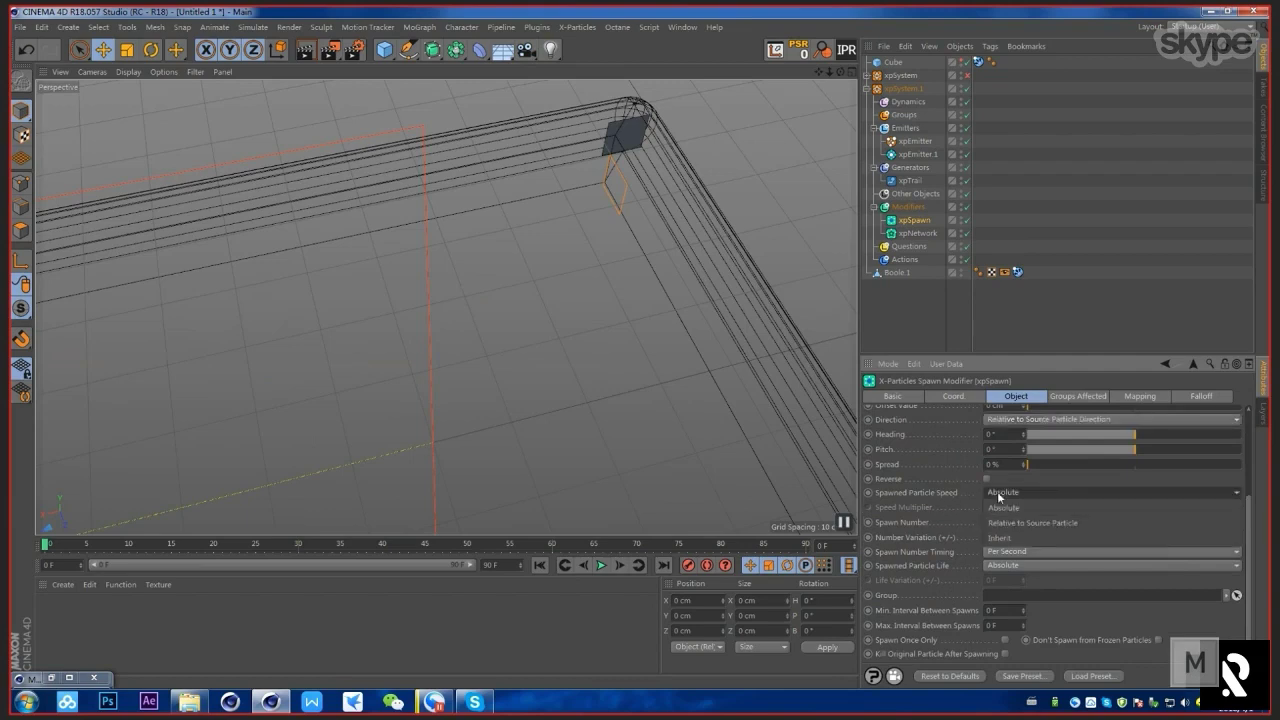
{"action": "left_click", "coordinate": [1045, 538]}
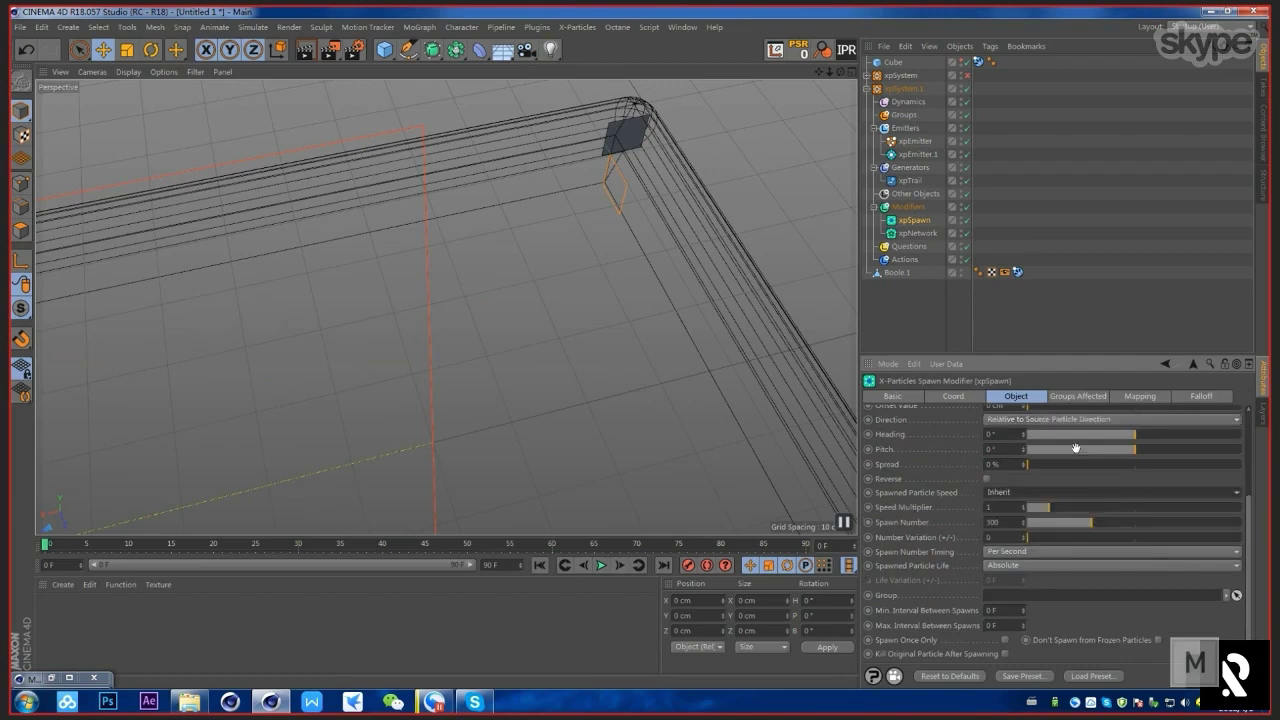
{"action": "type", "text": "1"}
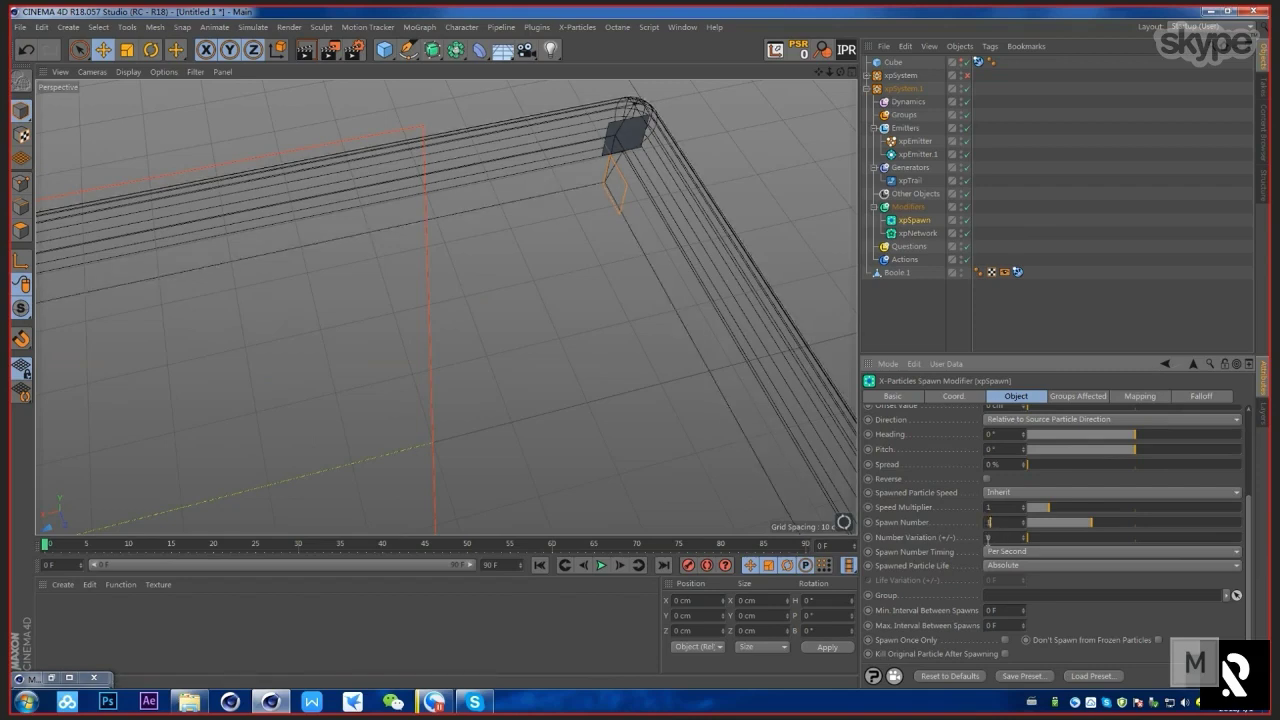
{"action": "key", "text": "Return"}
Step: Review the xpSpawn modifier's Spawn Number Timing choices and keep Per Second
{"action": "left_click", "coordinate": [1010, 553]}
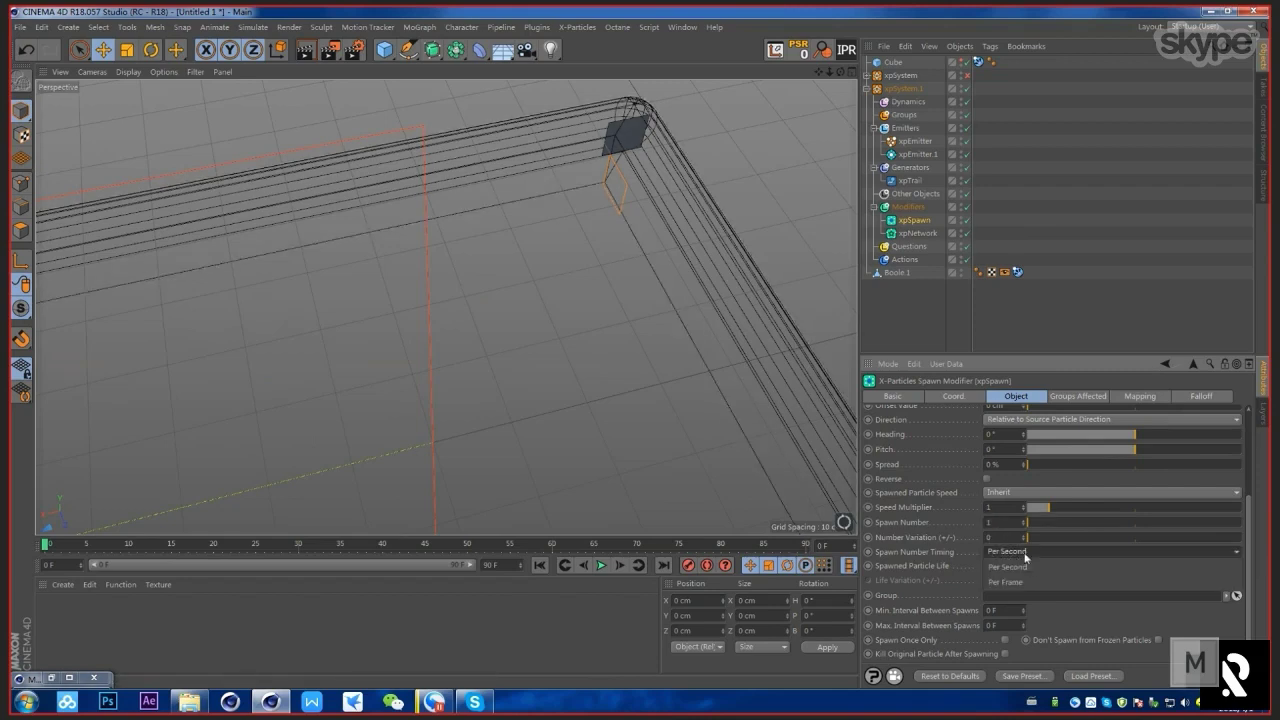
{"action": "left_click", "coordinate": [908, 551]}
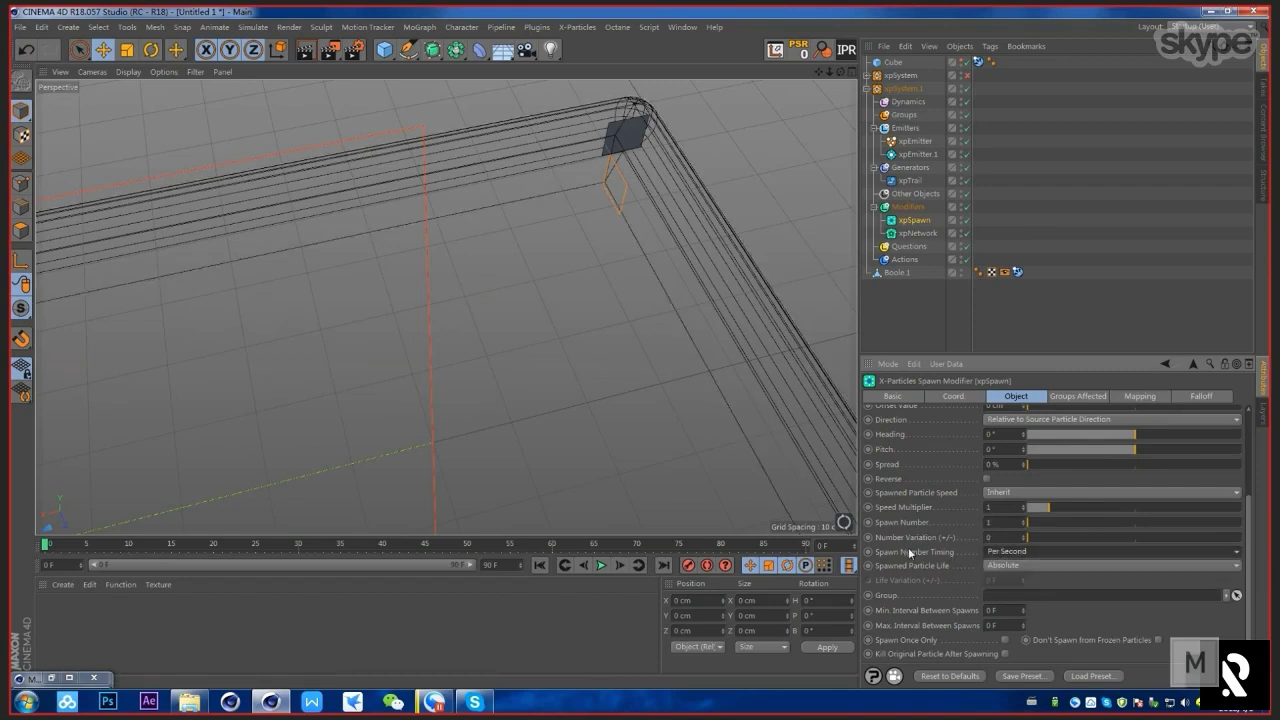
{"action": "left_click", "coordinate": [1004, 553]}
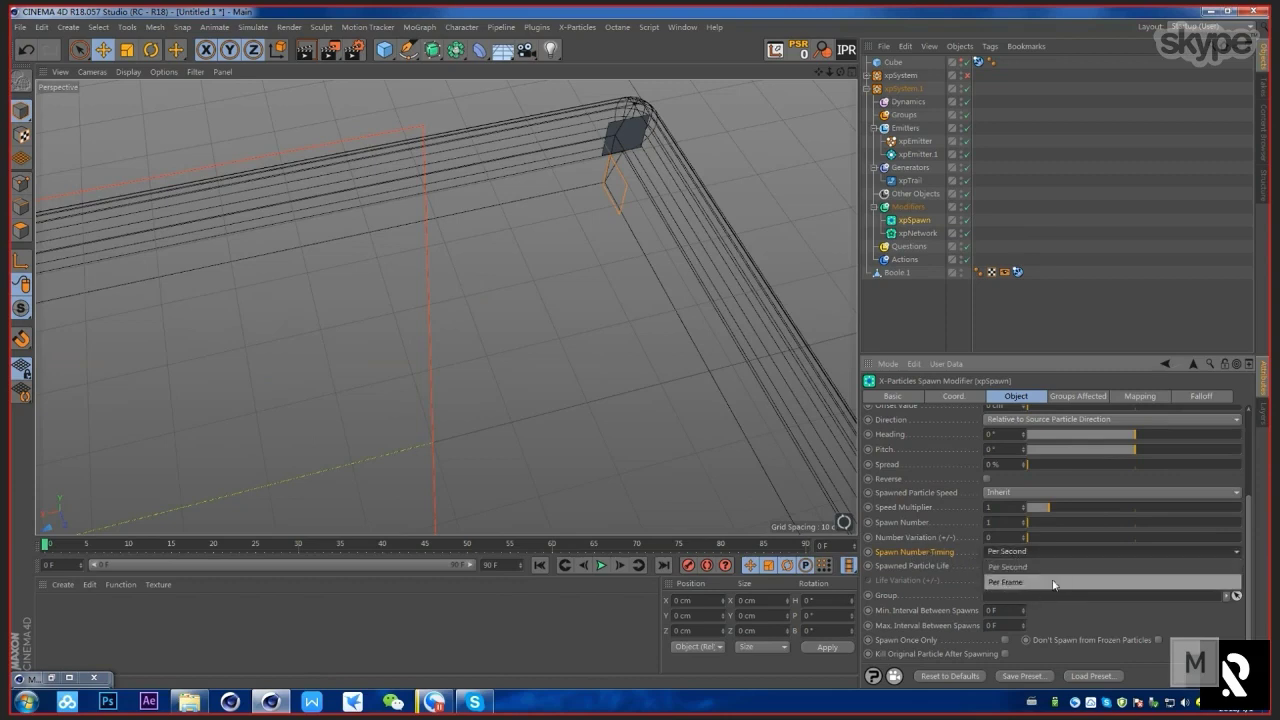
{"action": "left_click", "coordinate": [1104, 566]}
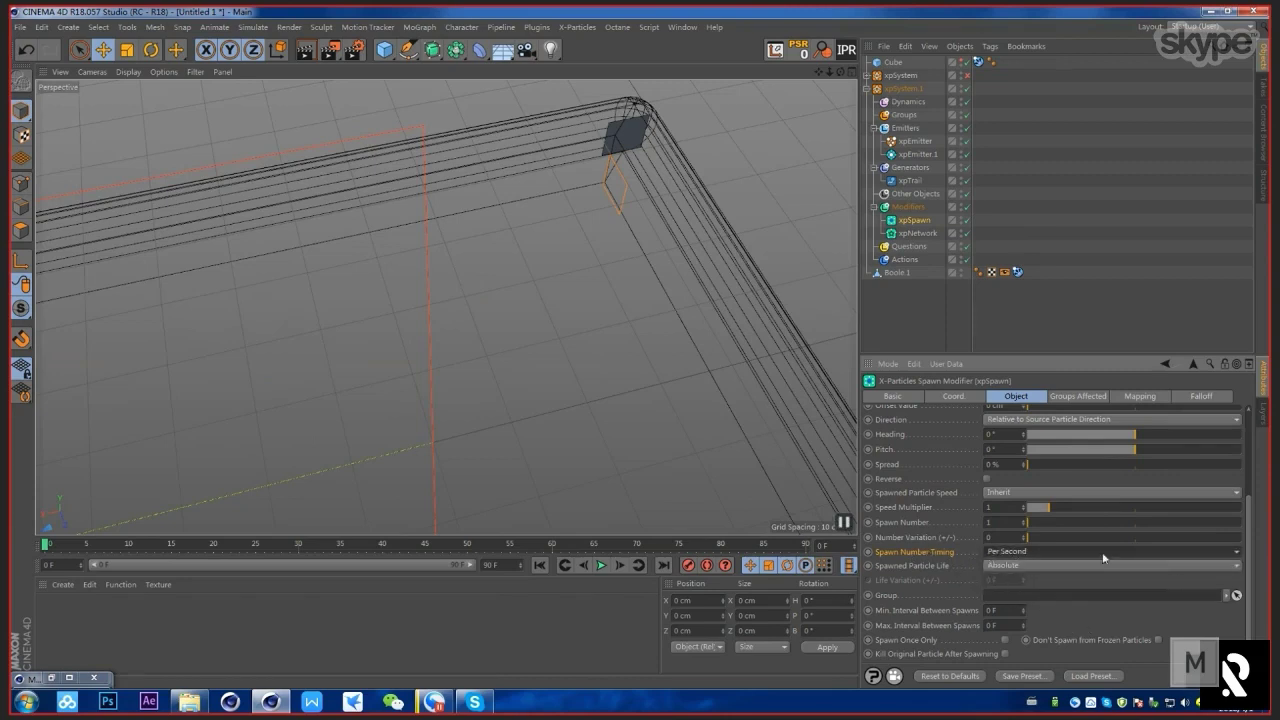
Step: Play the particle simulation to preview the effect of the new spawn settings, then stop it
{"action": "left_click", "coordinate": [1097, 399]}
{"action": "left_click", "coordinate": [1016, 396]}
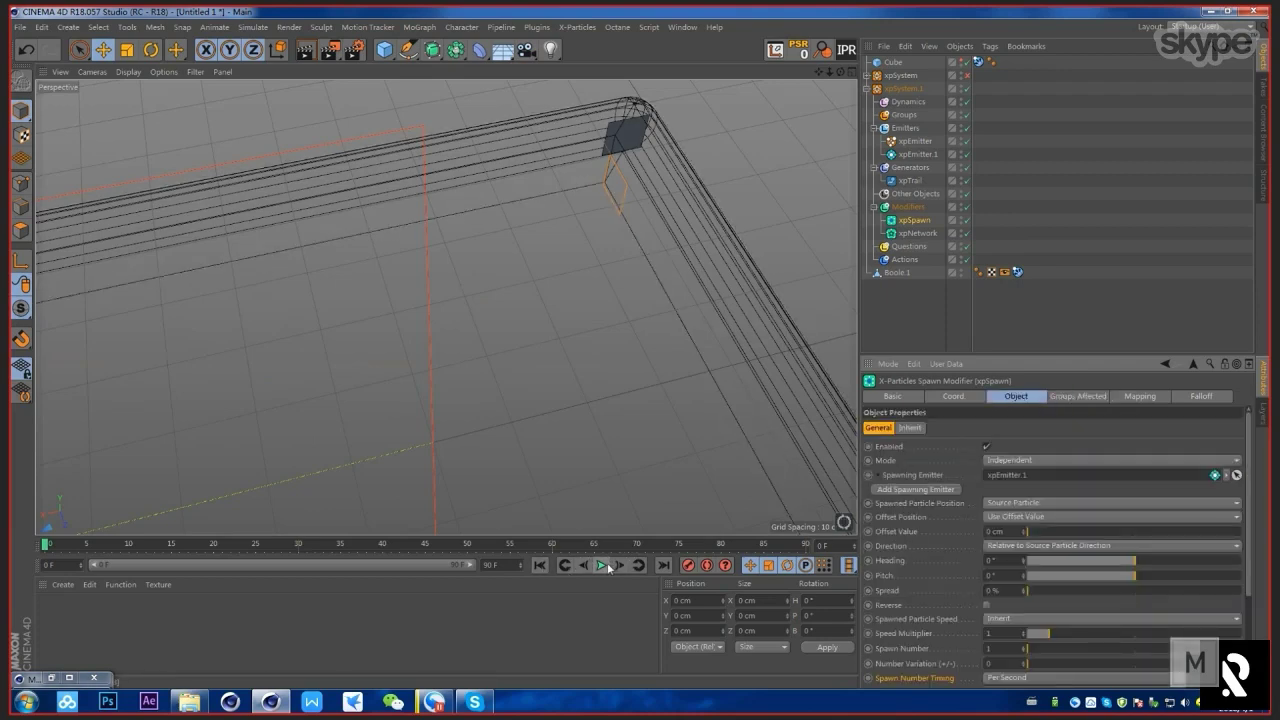
{"action": "left_click", "coordinate": [605, 566]}
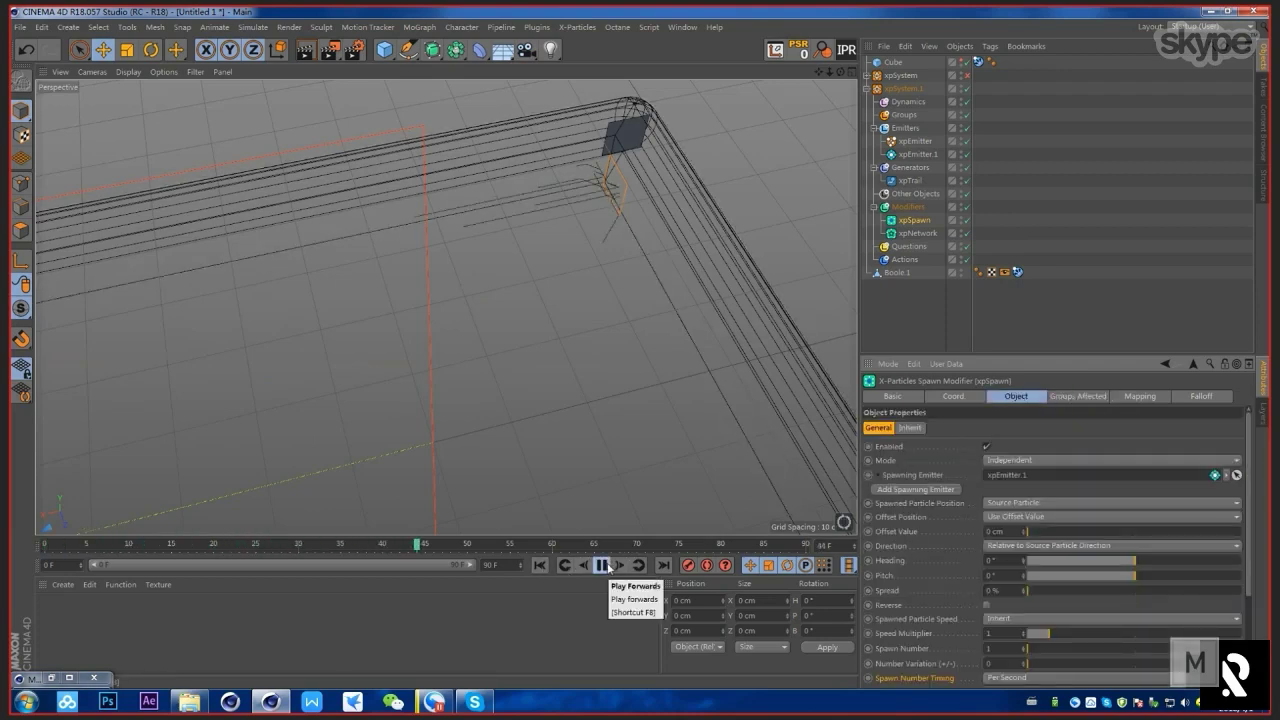
{"action": "left_click", "coordinate": [603, 566]}
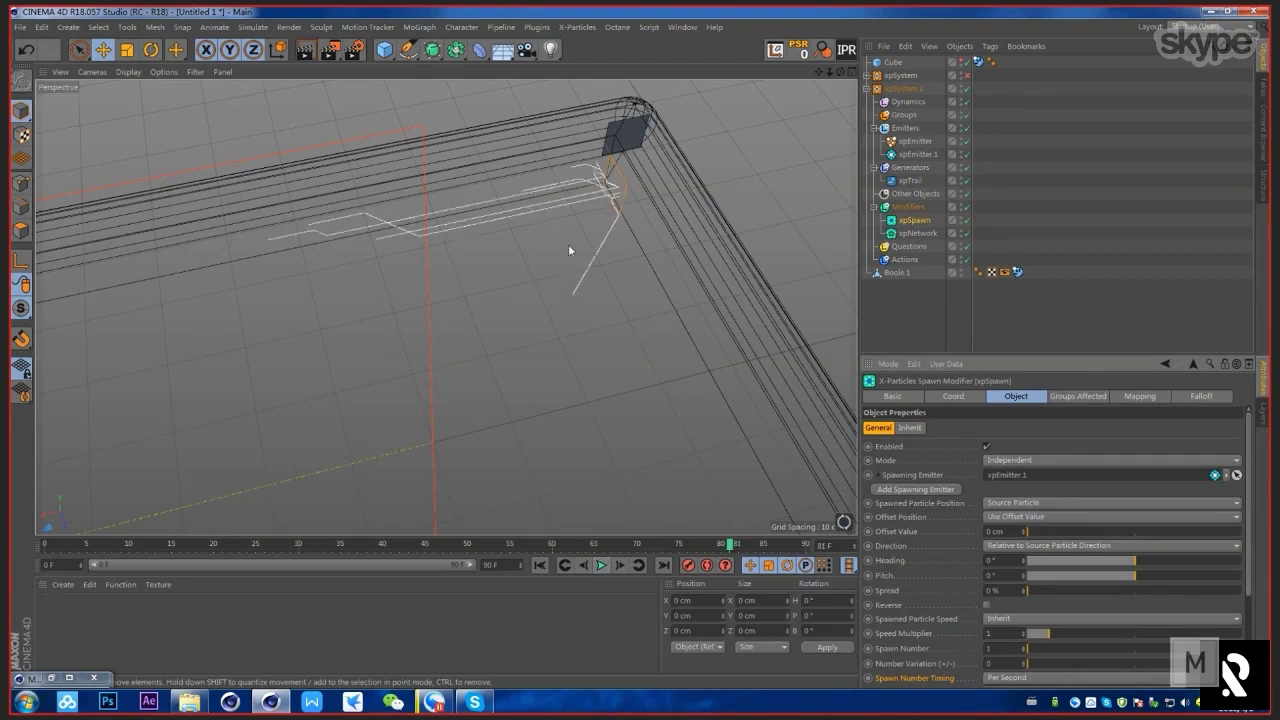
Step: Duplicate the xpTrail object, assign xpEmitter.1 as the copy's emitter, and preview the spawned particles' trails
{"action": "left_click", "coordinate": [912, 181]}
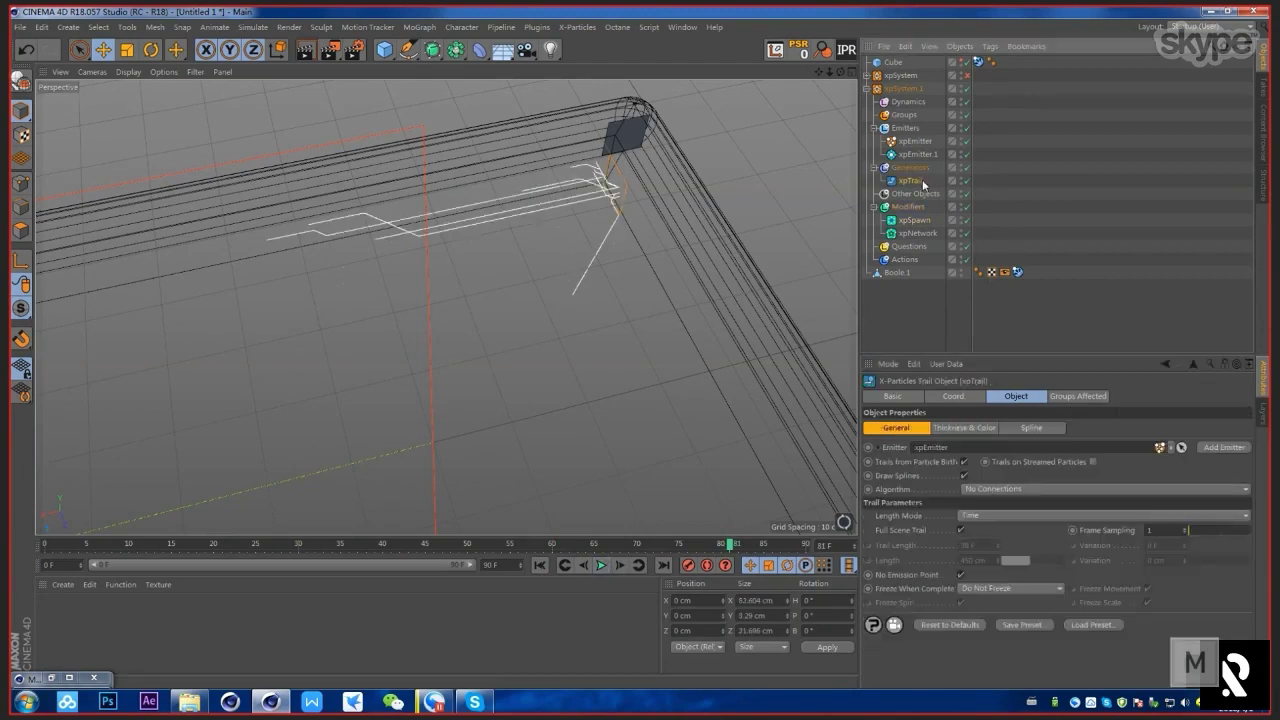
{"action": "left_click_drag", "start_coordinate": [918, 188], "coordinate": [969, 448], "text": "ctrl"}
{"action": "left_click", "coordinate": [601, 566]}
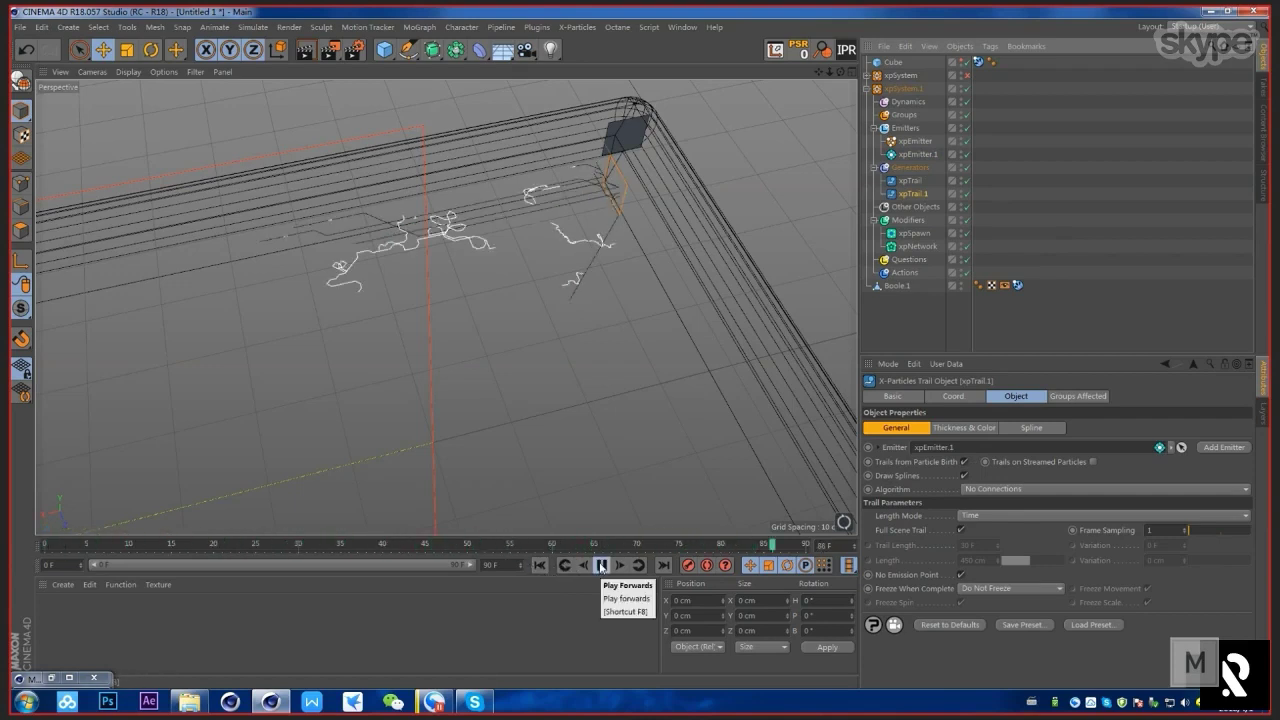
{"action": "left_click", "coordinate": [602, 567]}
Step: Replay the simulation from the first frame to examine both trails near the frame's corner, then stop it
{"action": "left_click_drag", "start_coordinate": [622, 222], "coordinate": [938, 222], "text": "alt"}
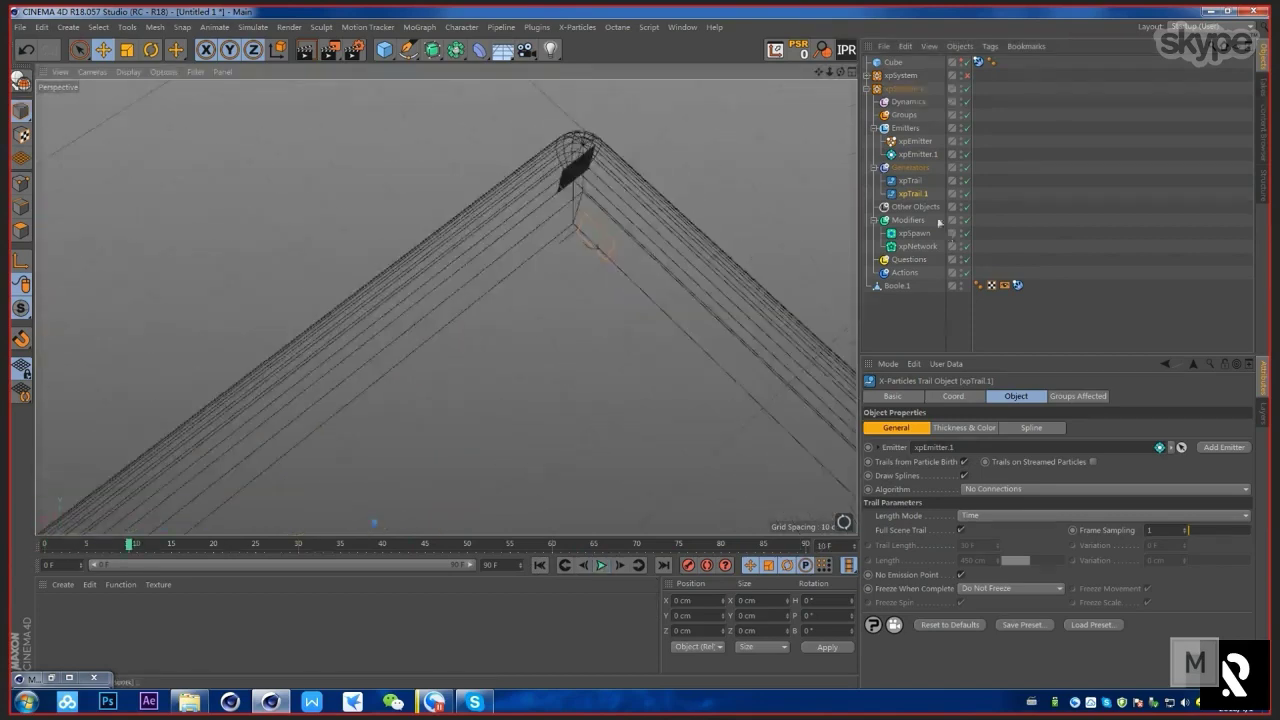
{"action": "left_click_drag", "start_coordinate": [651, 306], "coordinate": [780, 251], "text": "alt"}
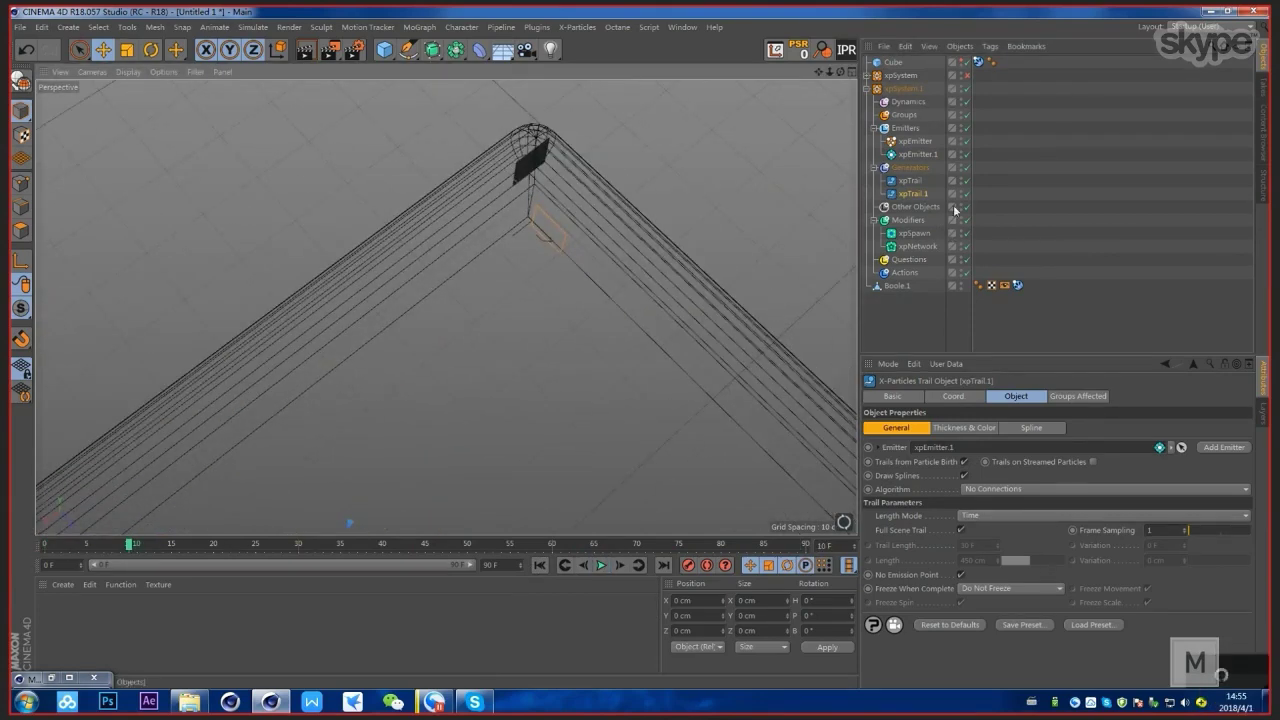
{"action": "left_click_drag", "start_coordinate": [669, 368], "coordinate": [612, 330], "text": "alt"}
{"action": "left_click", "coordinate": [601, 565]}
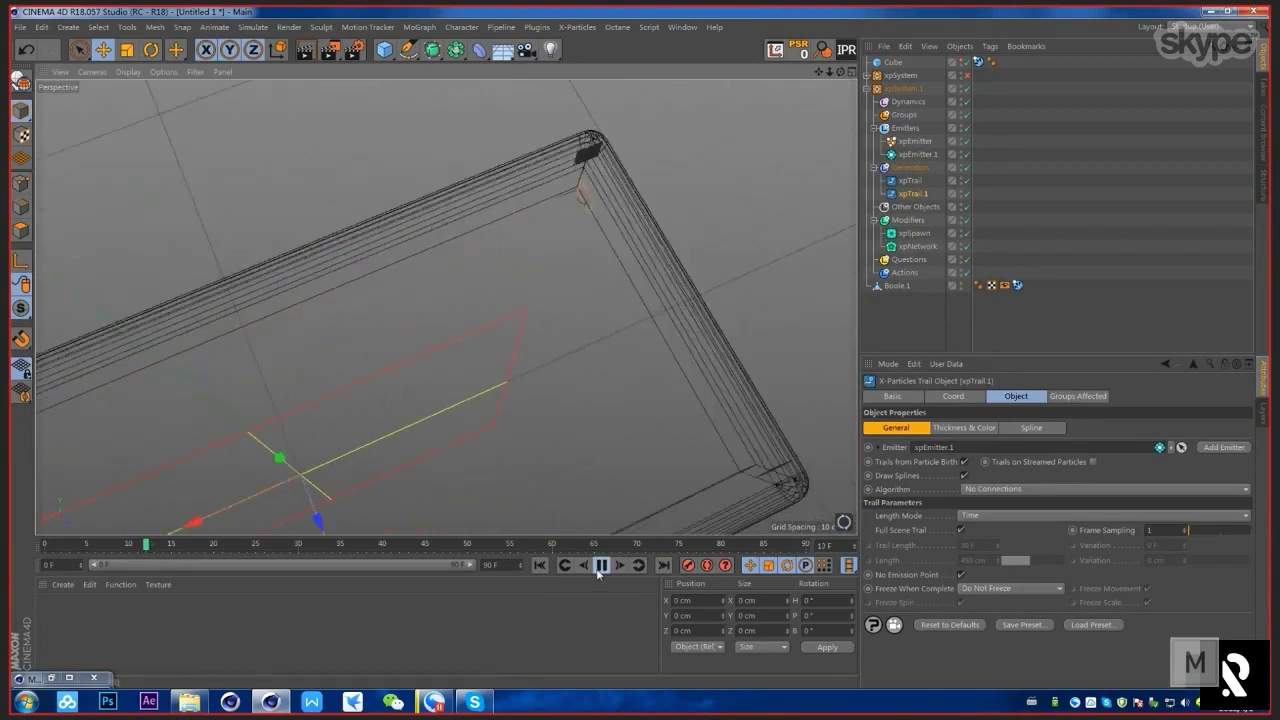
{"action": "left_click", "coordinate": [539, 565]}
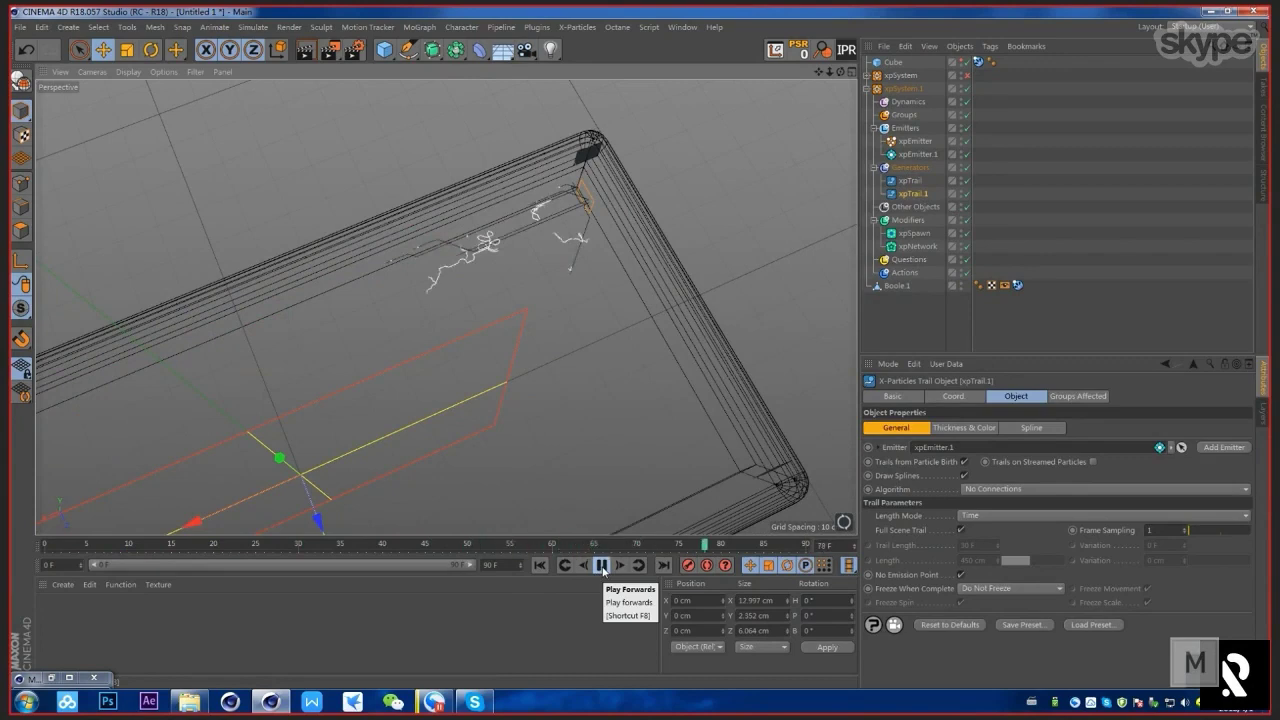
{"action": "left_click", "coordinate": [601, 565]}
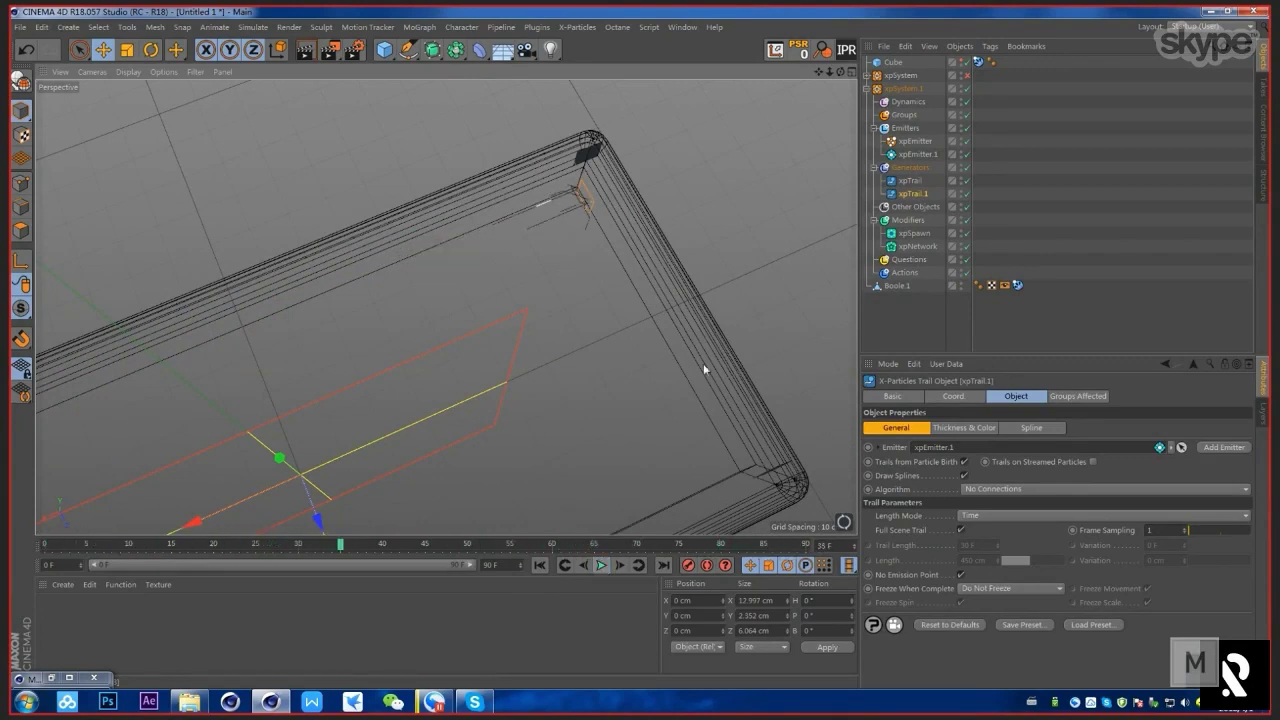
Step: Set the xpNetwork modifier's Change In value to 25 F
{"action": "left_click", "coordinate": [917, 154]}
{"action": "left_click", "coordinate": [913, 233]}
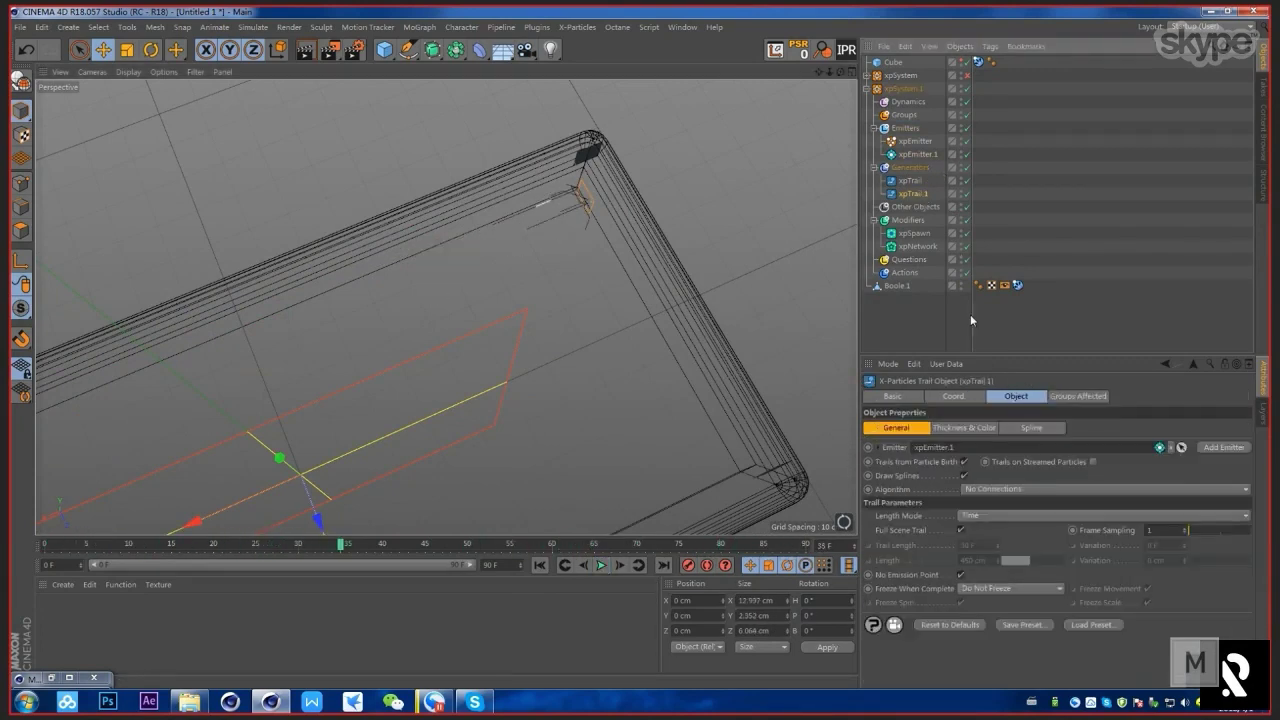
{"action": "left_click", "coordinate": [930, 246]}
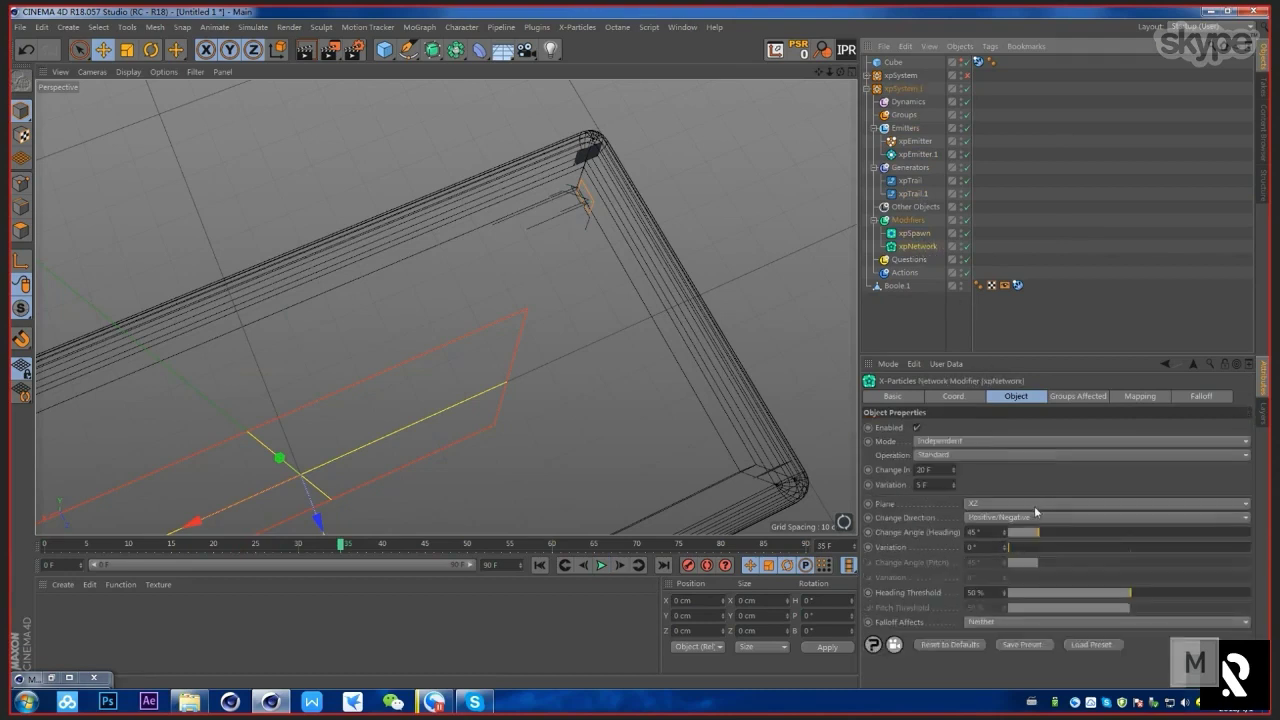
{"action": "left_click", "coordinate": [942, 468]}
{"action": "type", "text": "25"}
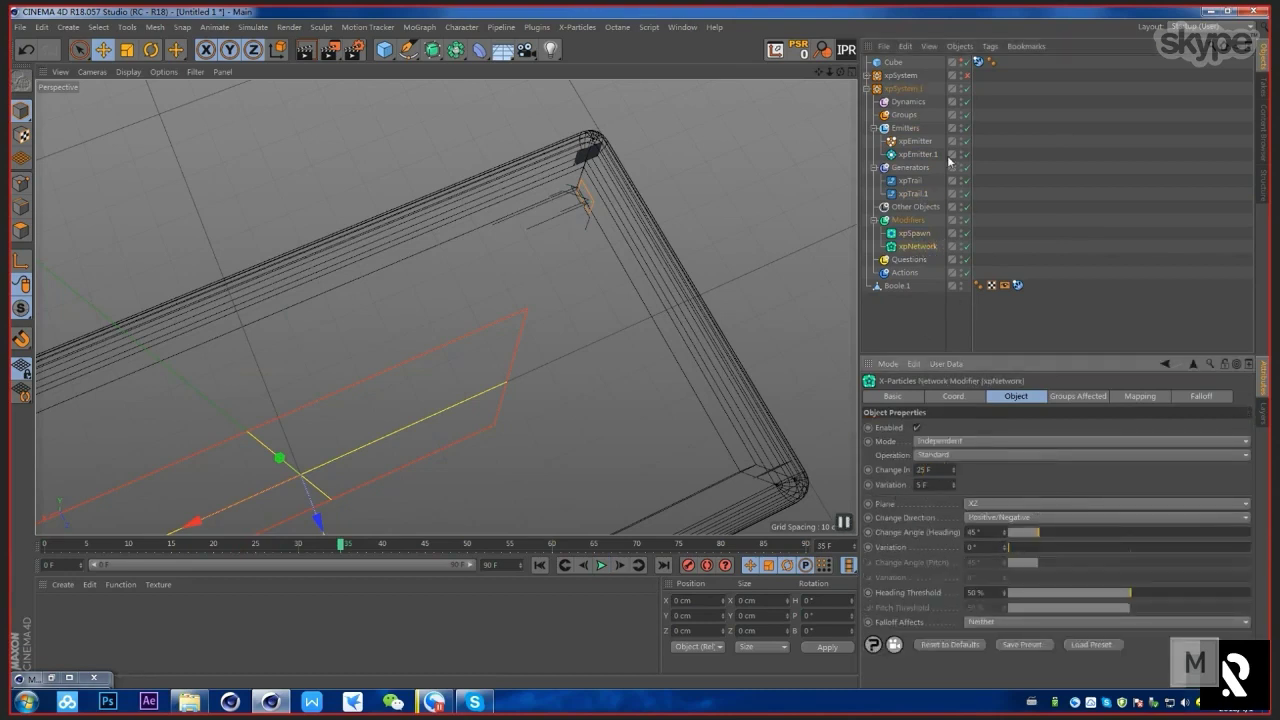
Step: Select xpEmitter.1 and replay the simulation from the first frame to check the changed network paths
{"action": "left_click", "coordinate": [918, 154]}
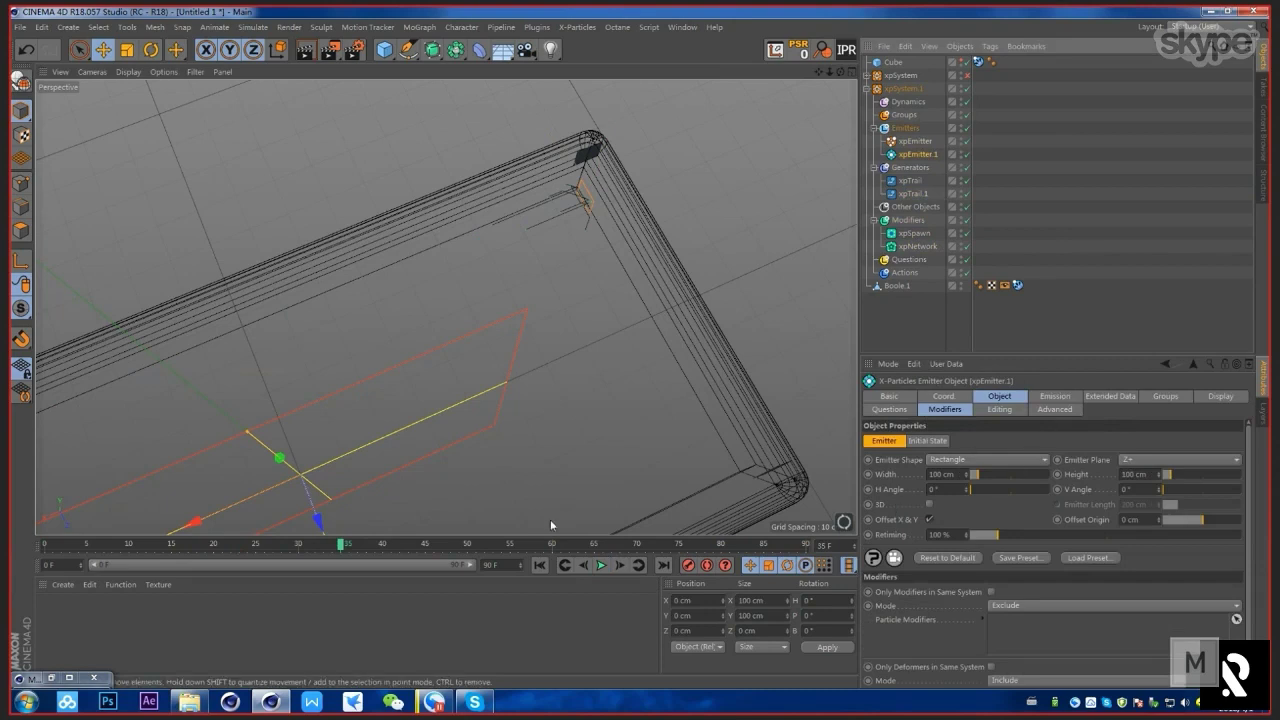
{"action": "left_click", "coordinate": [540, 565]}
{"action": "left_click", "coordinate": [600, 565]}
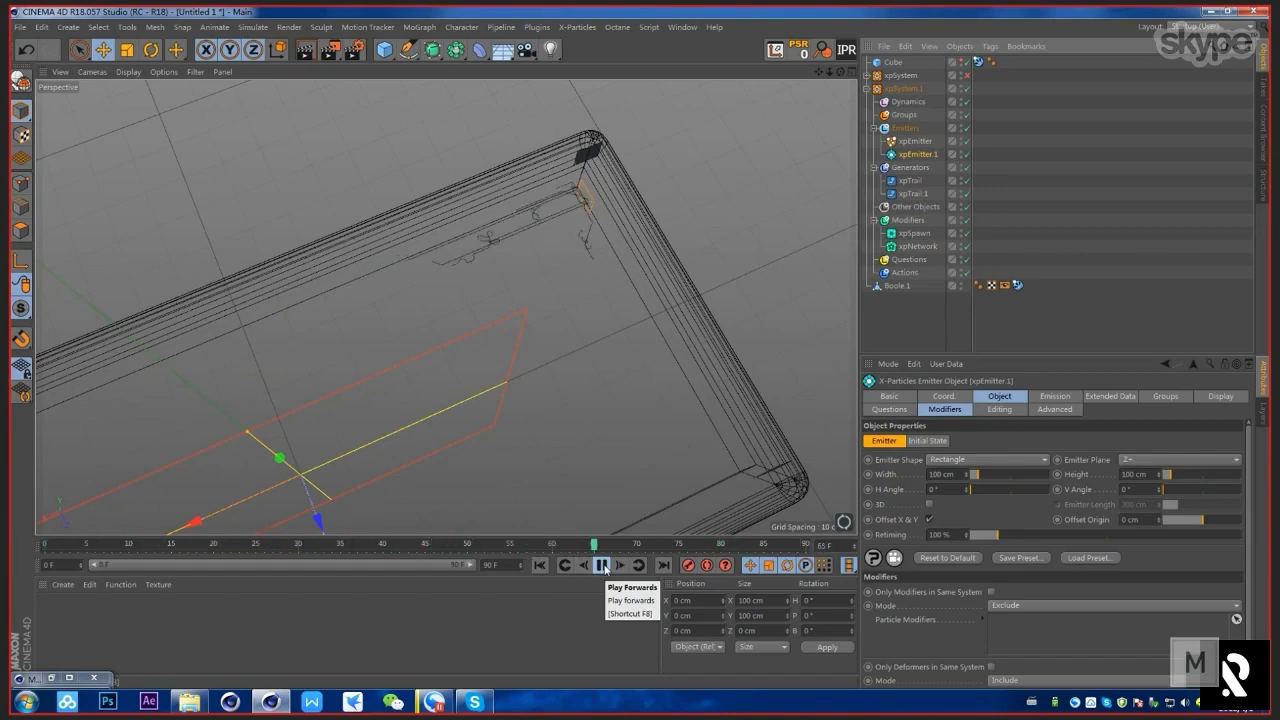
Step: Stop the simulation and inspect the xpTrail splines near the frame's corner from several angles
{"action": "left_click", "coordinate": [603, 567]}
{"action": "left_click_drag", "start_coordinate": [534, 206], "coordinate": [524, 292], "text": "alt"}
{"action": "right_click_drag", "start_coordinate": [524, 288], "coordinate": [552, 273], "text": "alt"}
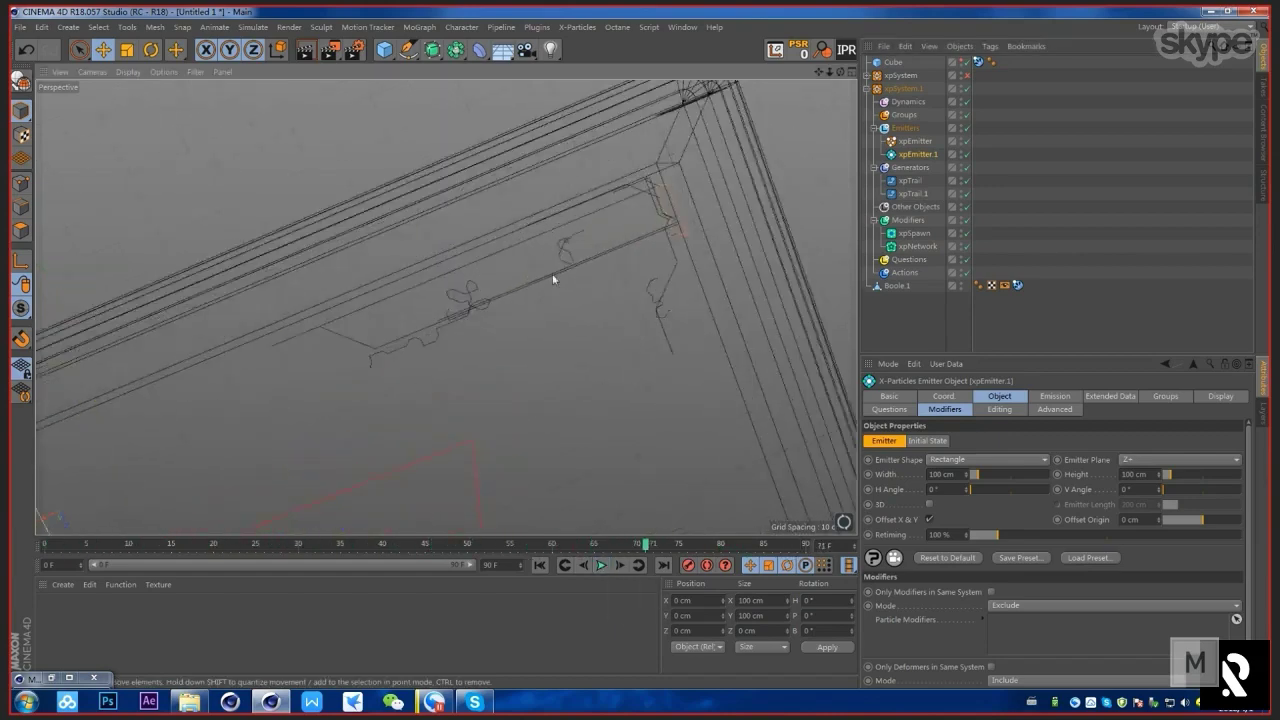
{"action": "left_click_drag", "start_coordinate": [552, 273], "coordinate": [548, 275], "text": "alt"}
{"action": "left_click", "coordinate": [465, 302]}
{"action": "left_click_drag", "start_coordinate": [552, 329], "coordinate": [690, 295], "text": "alt"}
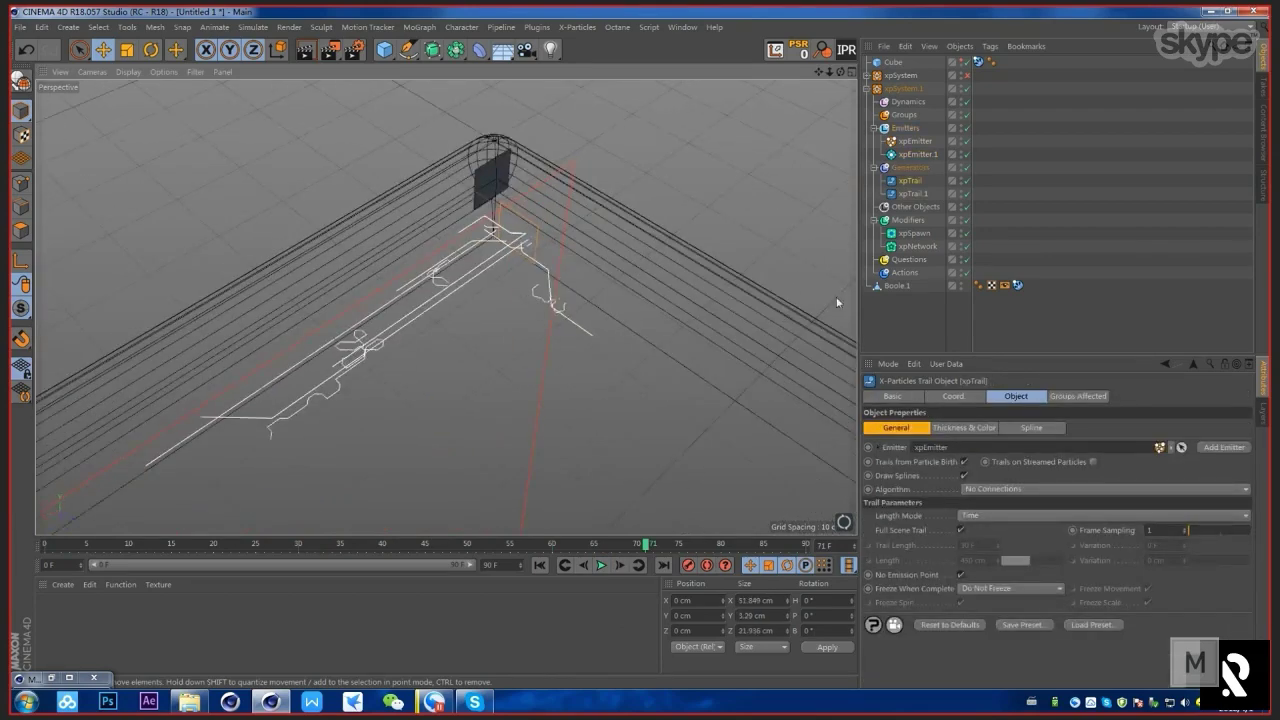
Step: Review the xpTrail.1 object and xpEmitter.1's extended data, emission and modifier settings
{"action": "left_click", "coordinate": [1166, 174]}
{"action": "left_click", "coordinate": [916, 194]}
{"action": "left_click", "coordinate": [918, 155]}
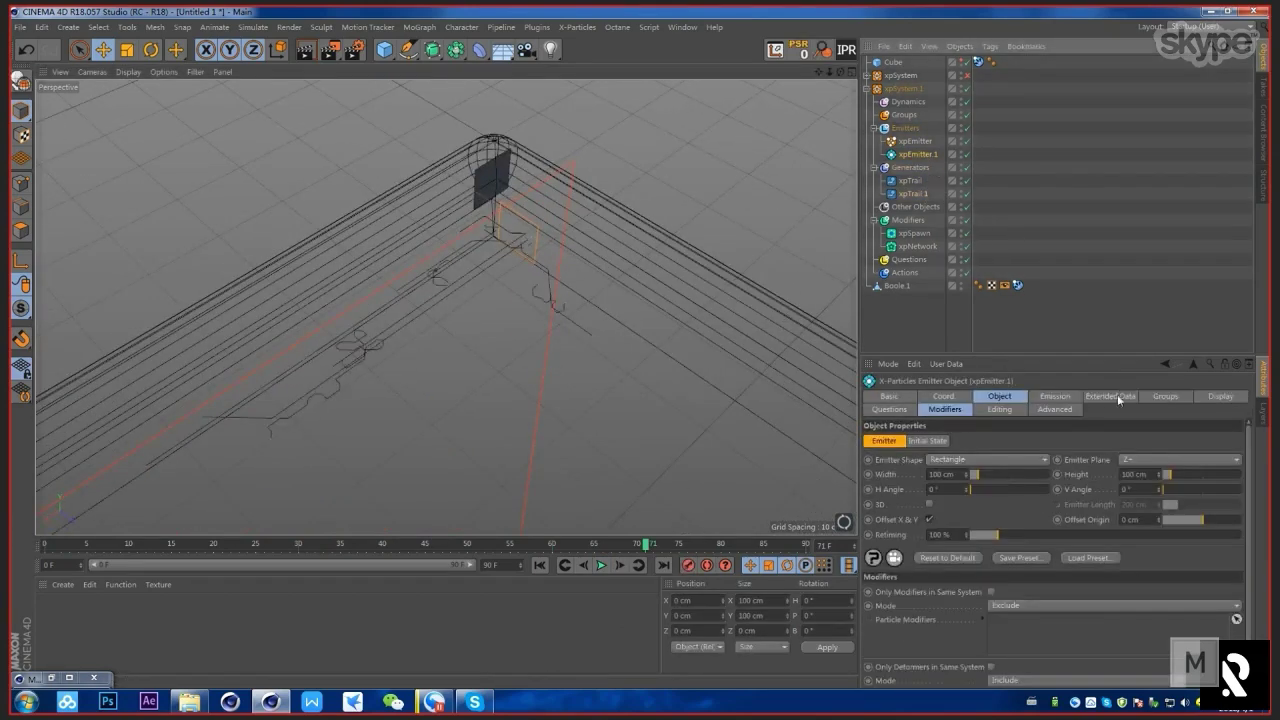
{"action": "left_click", "coordinate": [1112, 396]}
{"action": "left_click", "coordinate": [925, 194]}
{"action": "left_click", "coordinate": [918, 155]}
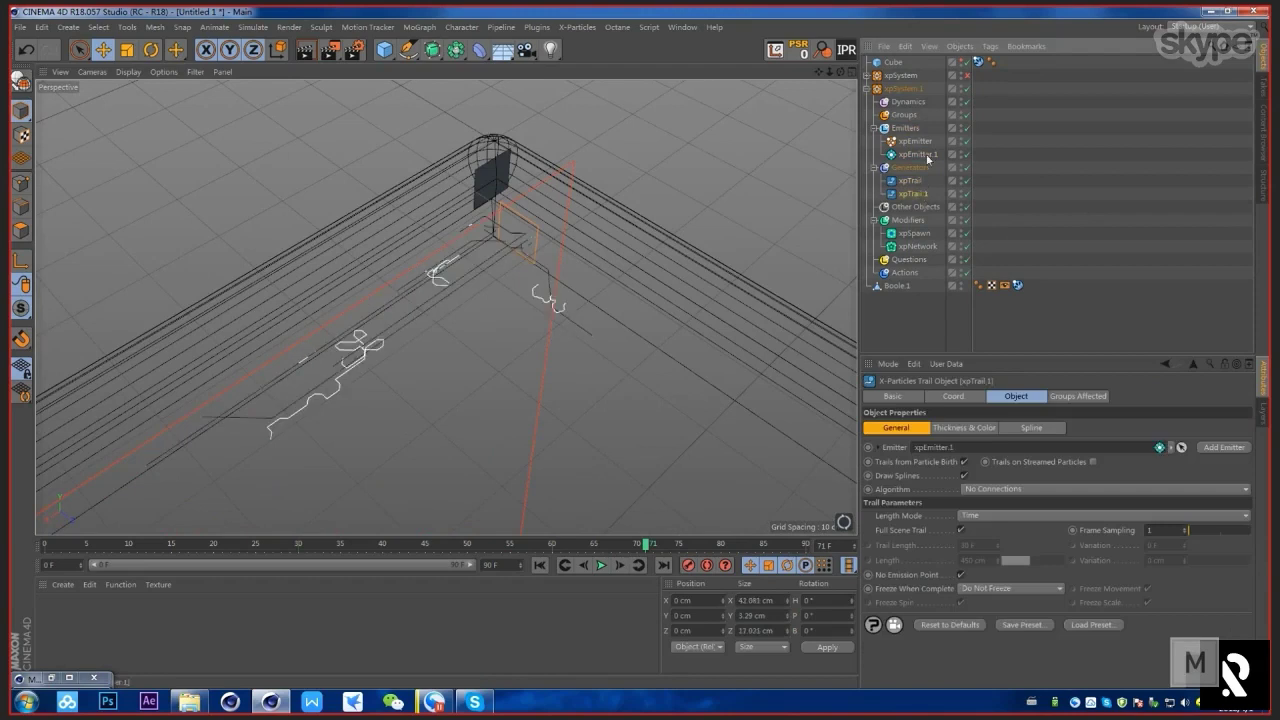
{"action": "left_click", "coordinate": [1130, 398]}
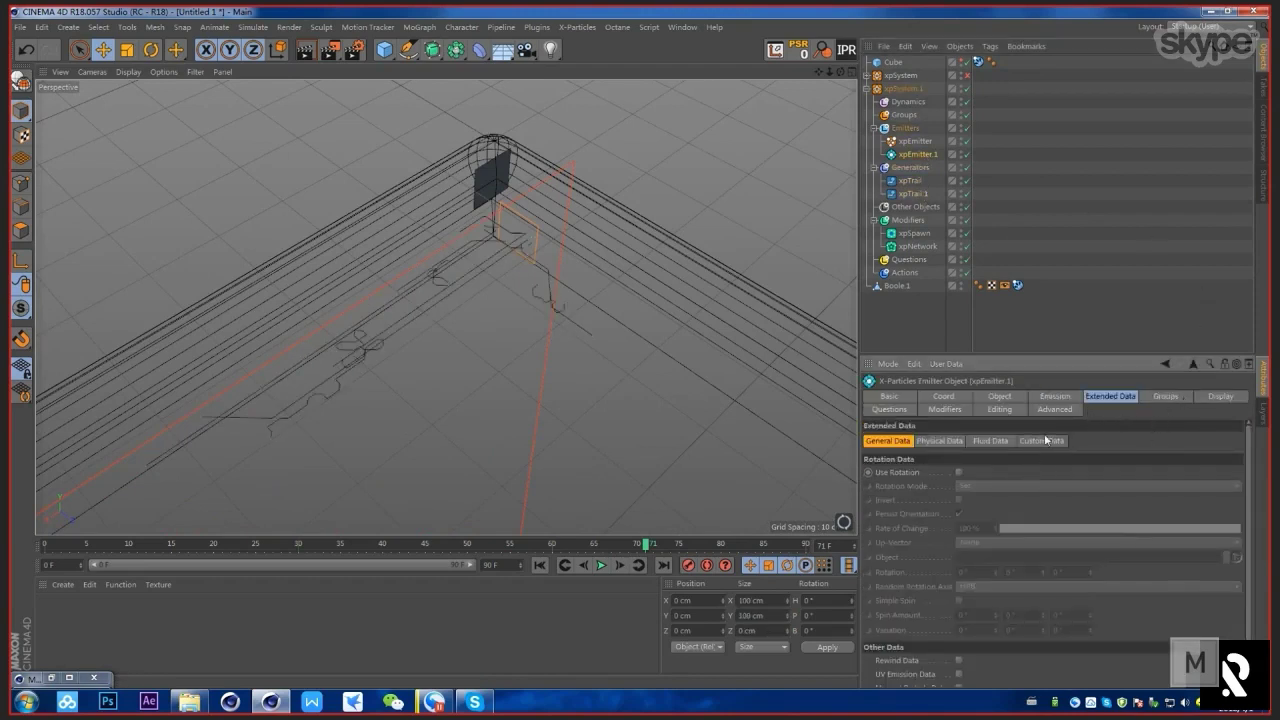
{"action": "left_click", "coordinate": [1055, 397]}
{"action": "left_click", "coordinate": [1186, 399]}
{"action": "left_click", "coordinate": [1112, 399]}
{"action": "left_click", "coordinate": [947, 410]}
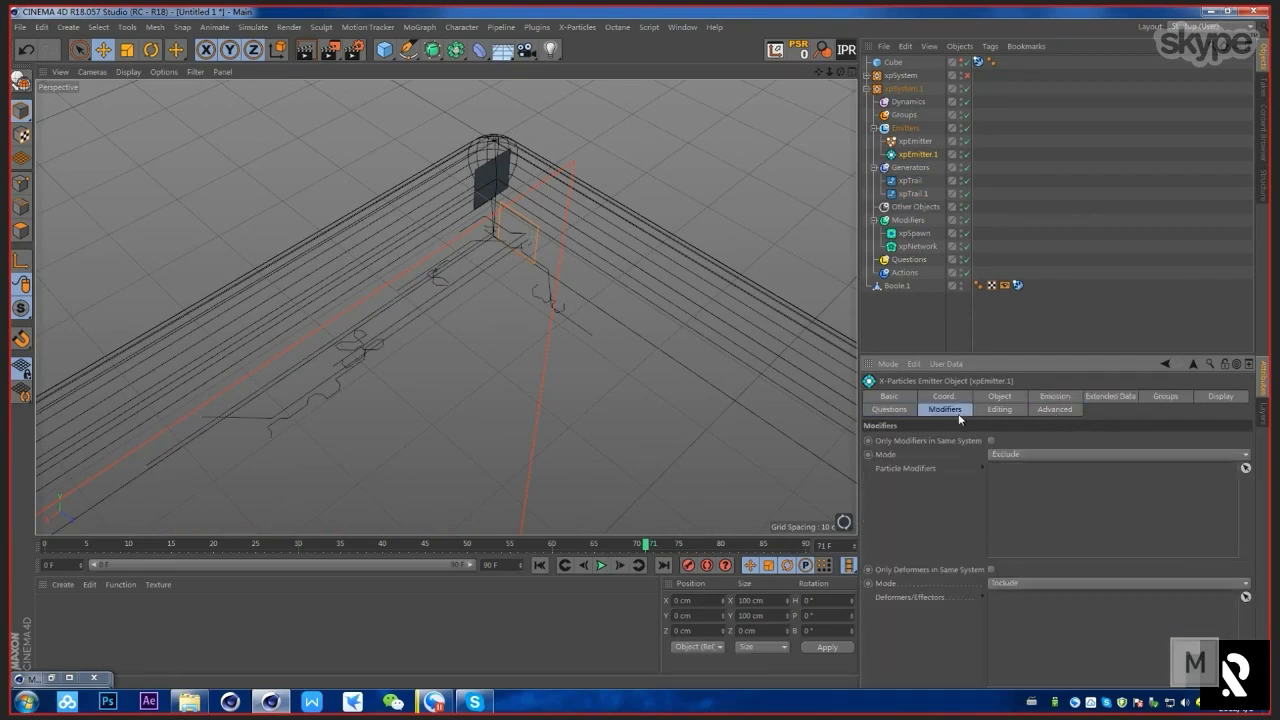
Step: Check the xpSpawn modifier's object and mapping settings and examine the trails around the frame's corner
{"action": "left_click", "coordinate": [913, 235]}
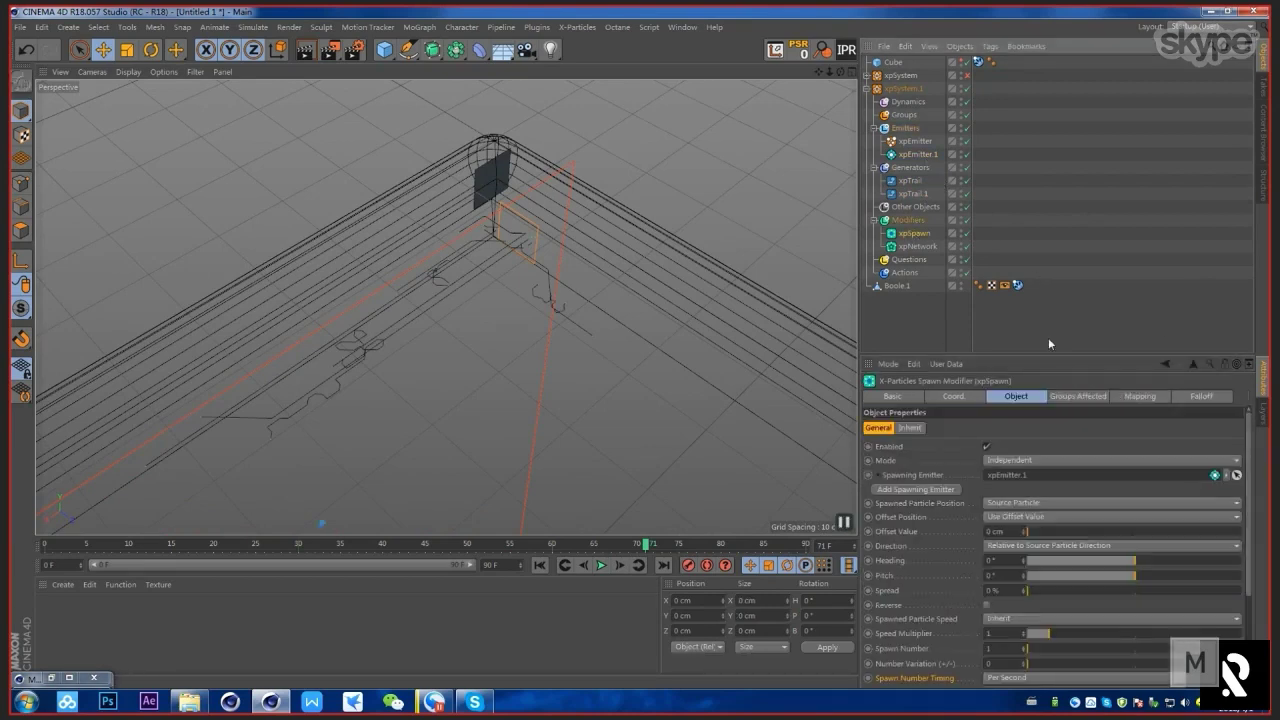
{"action": "left_click", "coordinate": [1138, 398]}
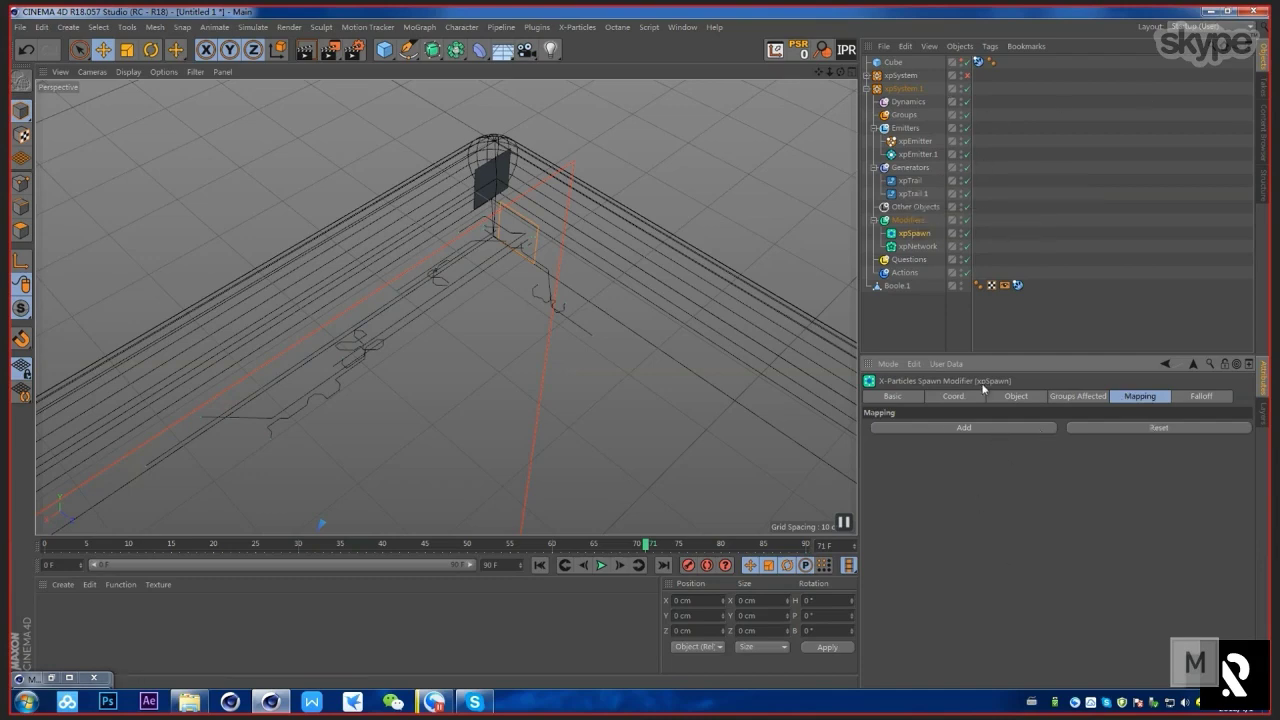
{"action": "left_click_drag", "start_coordinate": [565, 258], "coordinate": [638, 225], "text": "alt"}
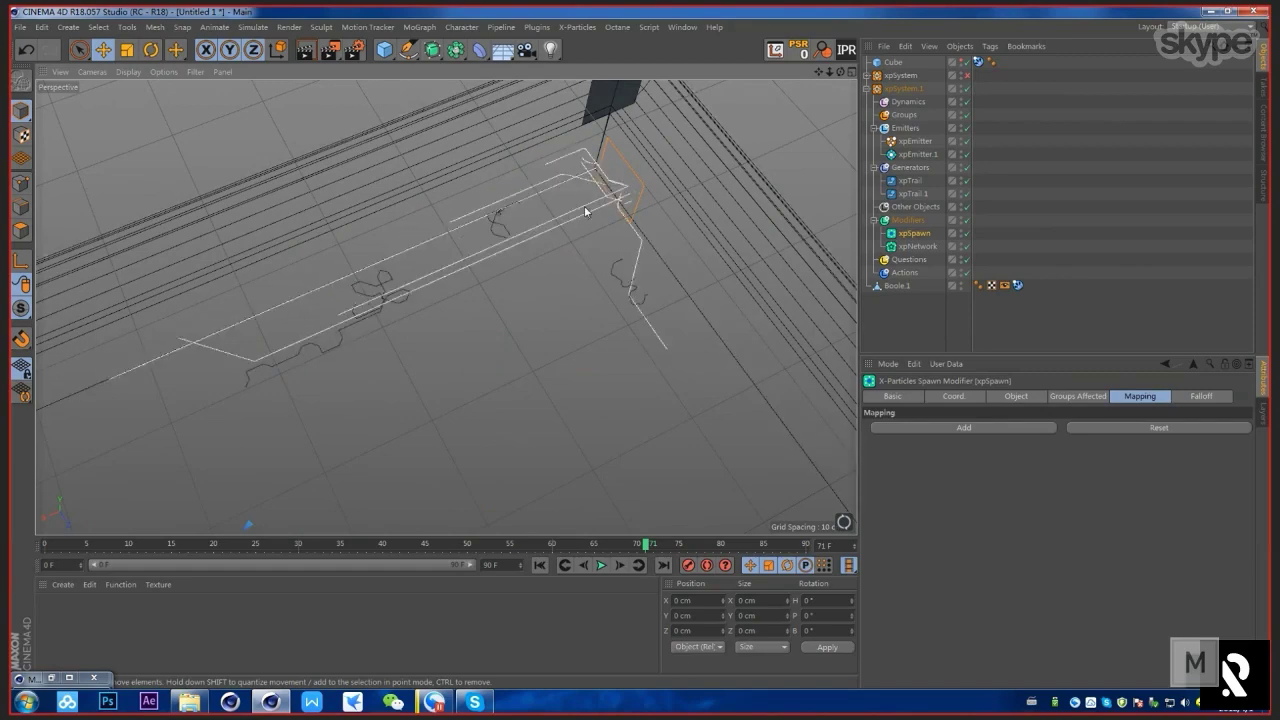
{"action": "left_click_drag", "start_coordinate": [585, 211], "coordinate": [606, 254], "text": "alt"}
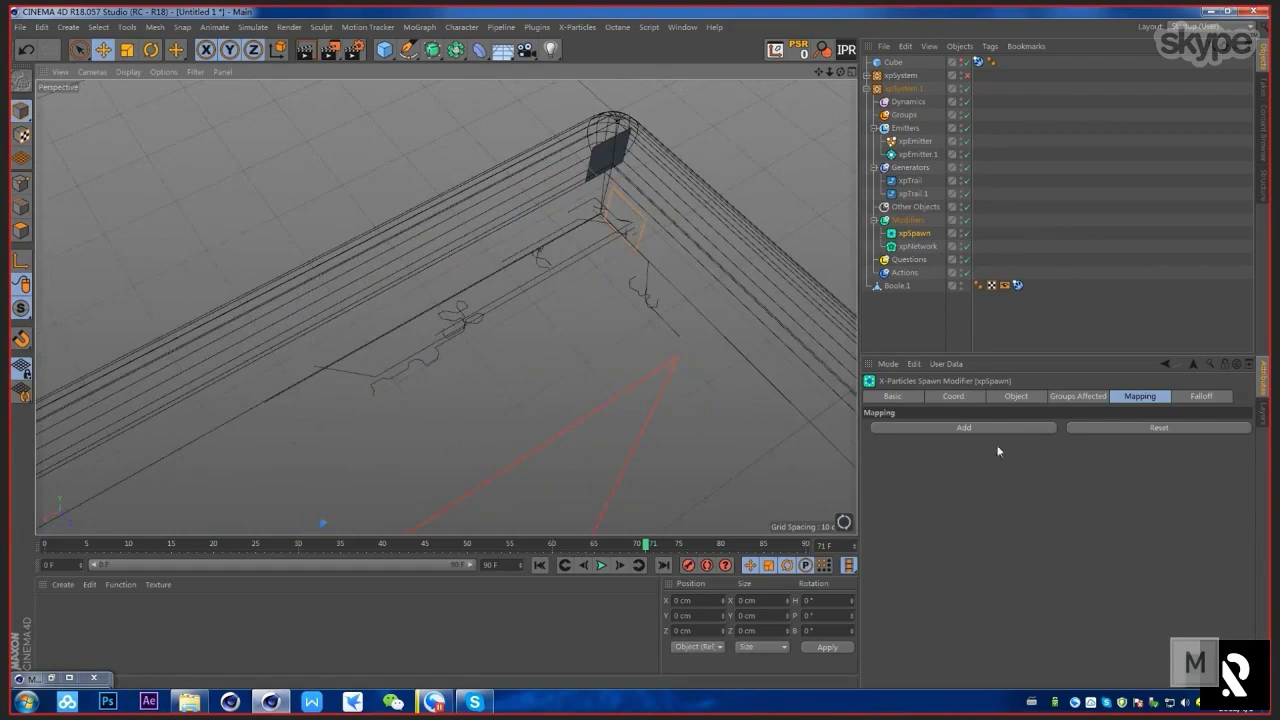
{"action": "left_click_drag", "start_coordinate": [843, 271], "coordinate": [599, 375], "text": "alt"}
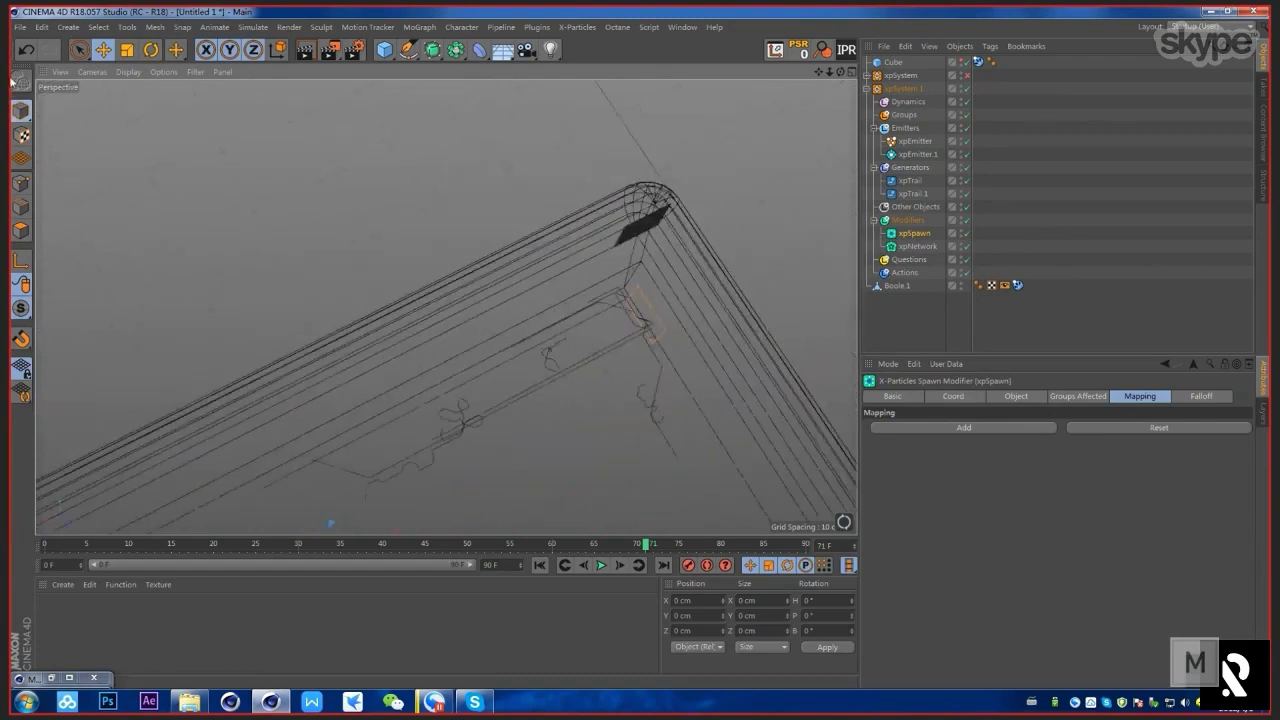
Step: Start a new project with an xpEmitter and preview its default particle emission
{"action": "left_click", "coordinate": [19, 27]}
{"action": "left_click", "coordinate": [40, 43]}
{"action": "left_click", "coordinate": [537, 27]}
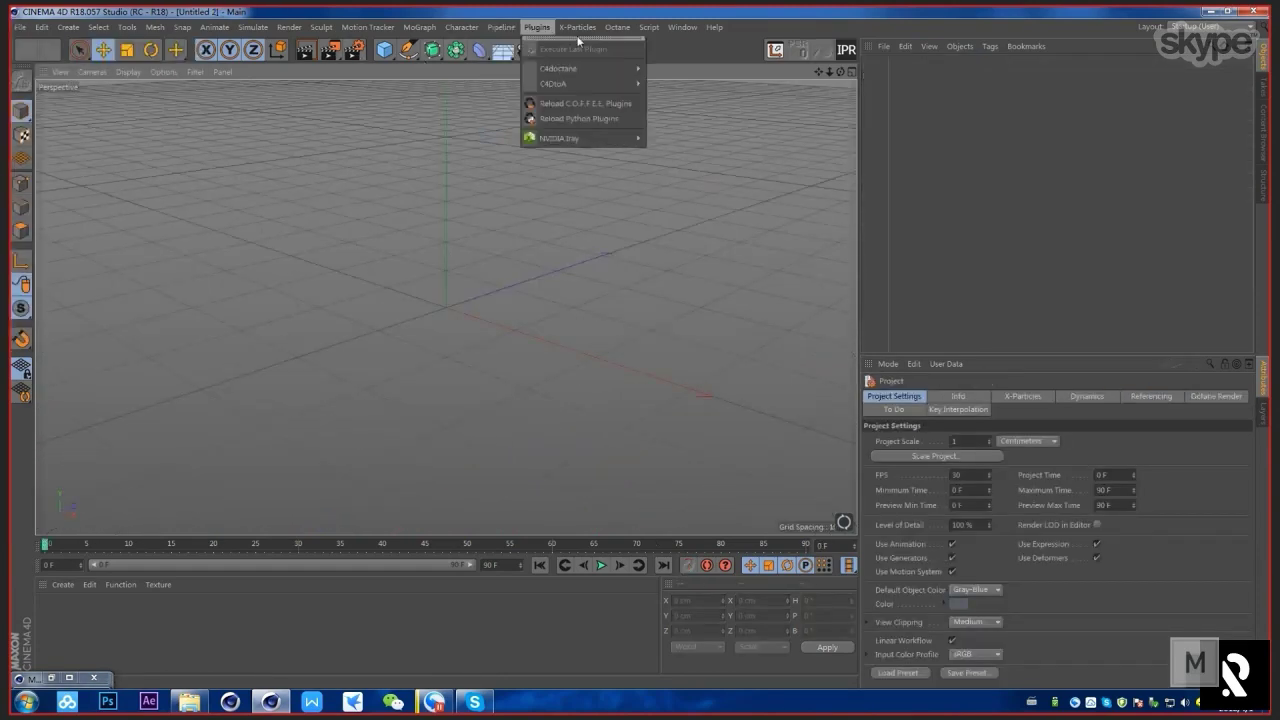
{"action": "left_click", "coordinate": [600, 85]}
{"action": "key", "text": "F8"}
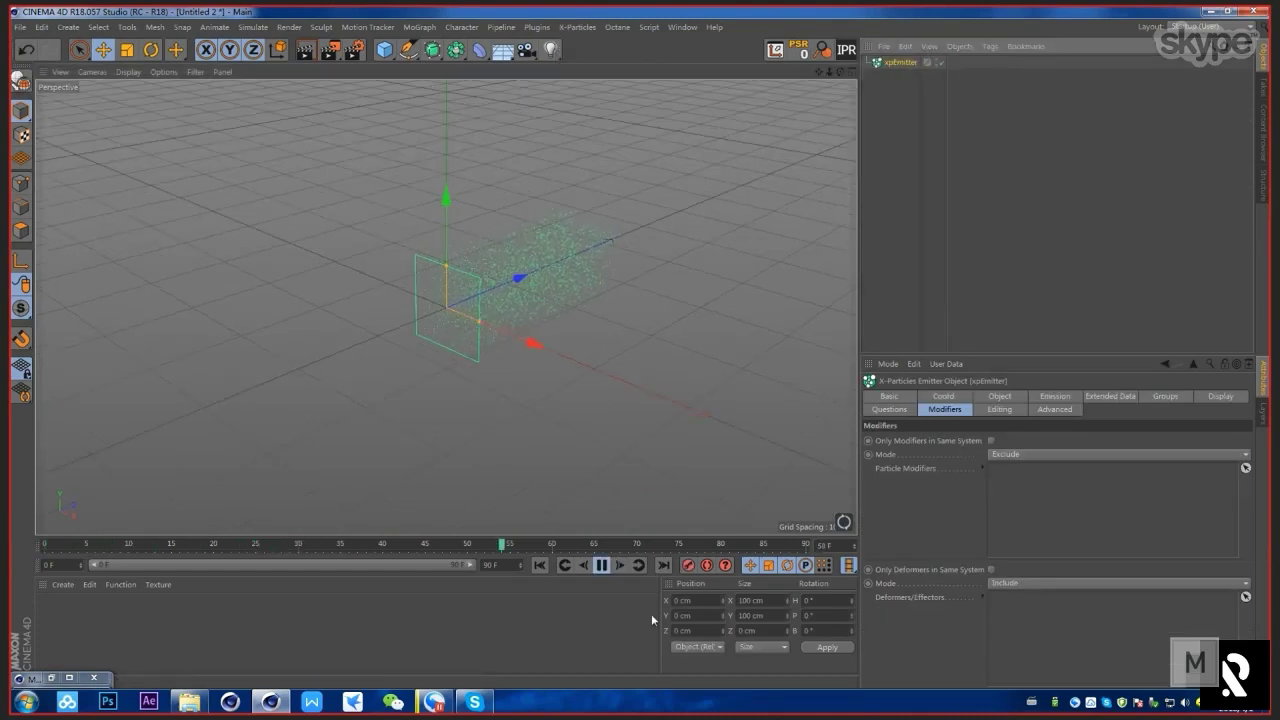
{"action": "left_click", "coordinate": [601, 565]}
Step: Set the emitter's birthrate to 100, limit emission to 0 F through 10 F, and replay from the first frame
{"action": "left_click", "coordinate": [999, 396]}
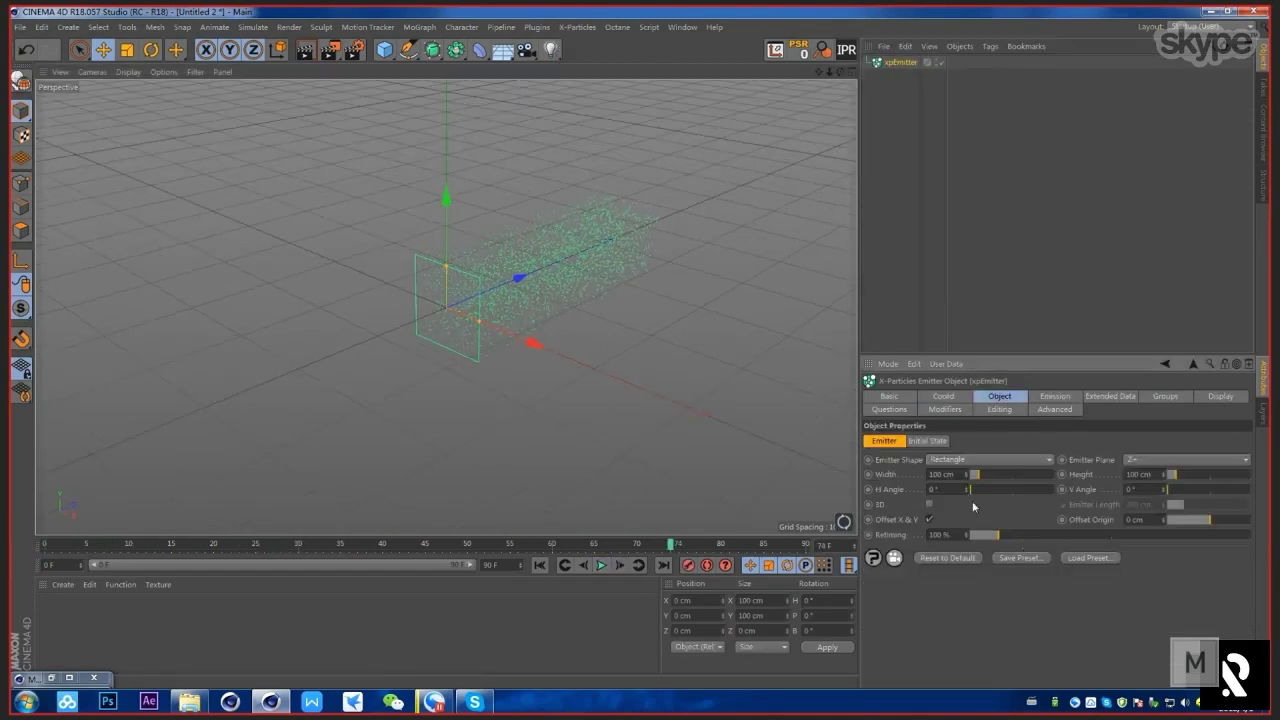
{"action": "left_click", "coordinate": [1068, 398]}
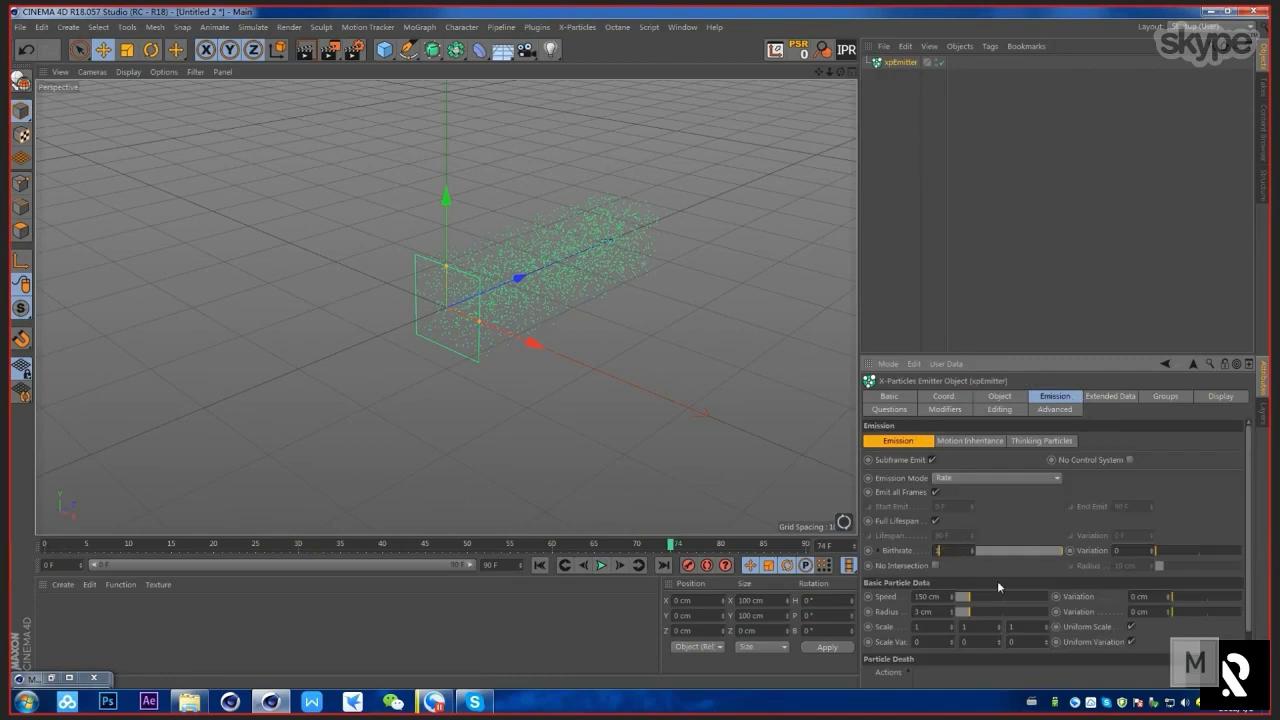
{"action": "left_click", "coordinate": [935, 492]}
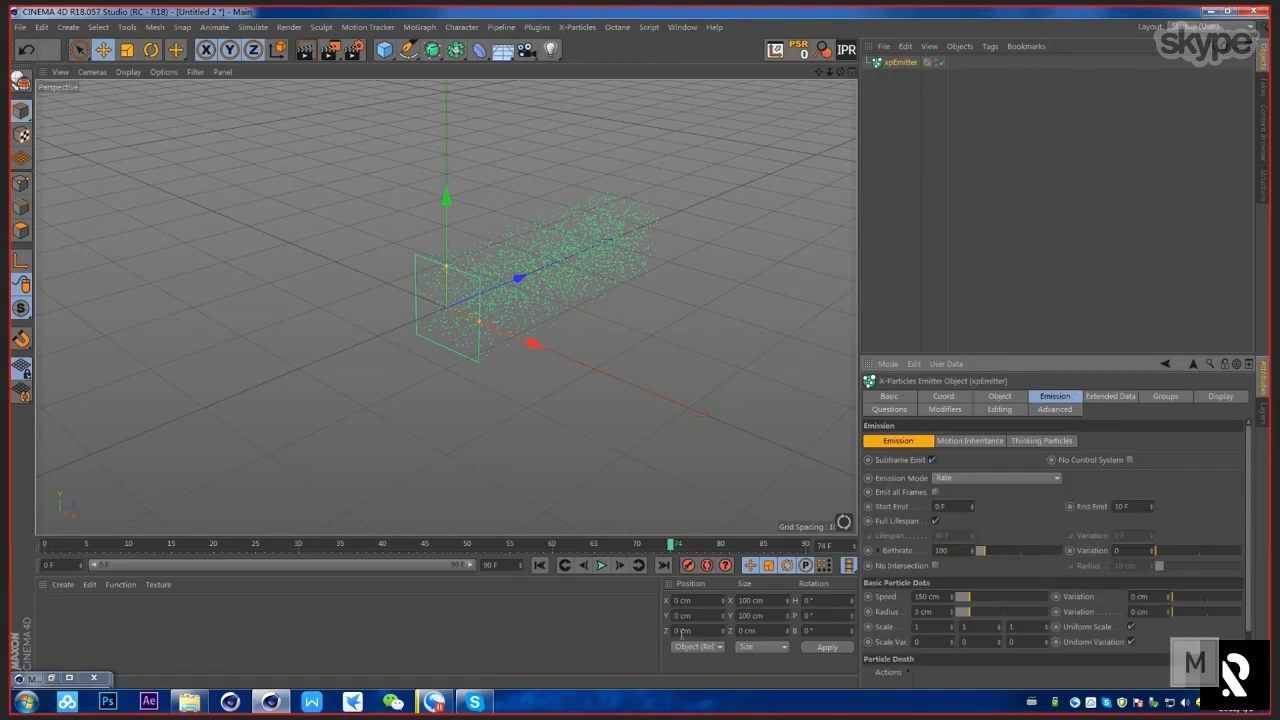
{"action": "left_click", "coordinate": [539, 565]}
{"action": "left_click", "coordinate": [601, 565]}
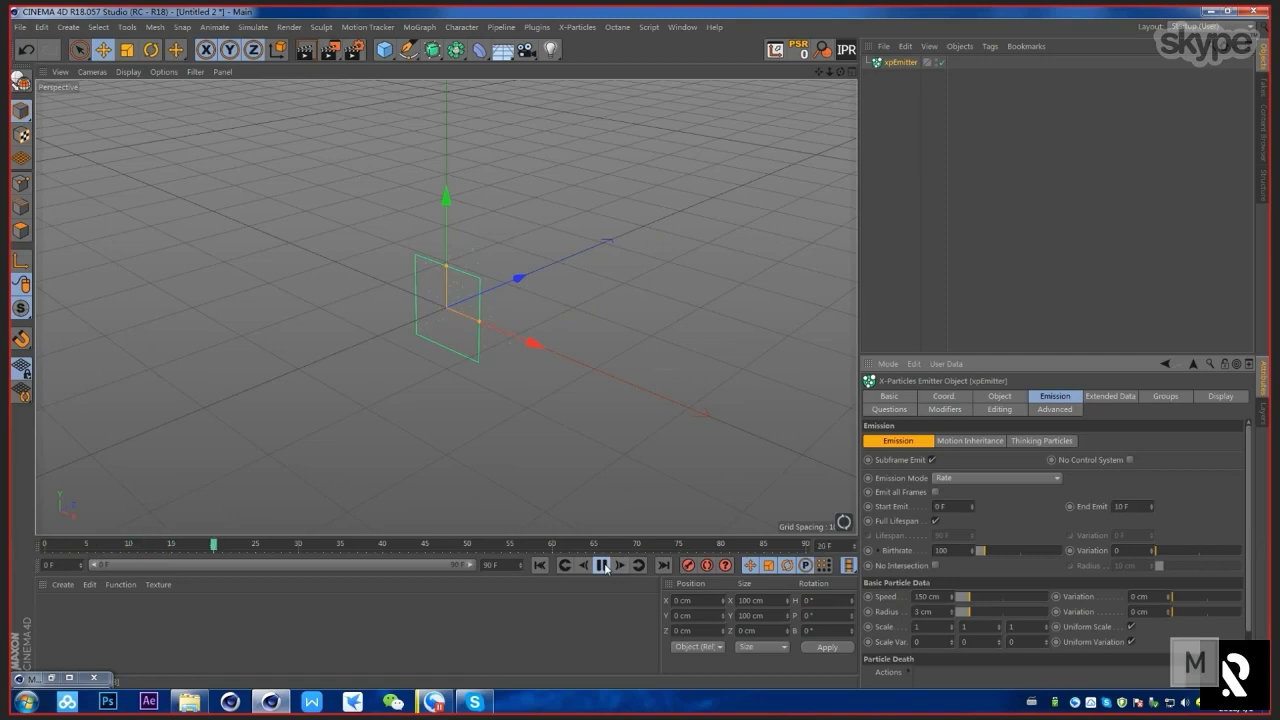
Step: Add an xpNetwork motion modifier and replay the simulation from the first frame to preview its effect
{"action": "left_click", "coordinate": [577, 27]}
{"action": "mouse_move", "coordinate": [632, 179]}
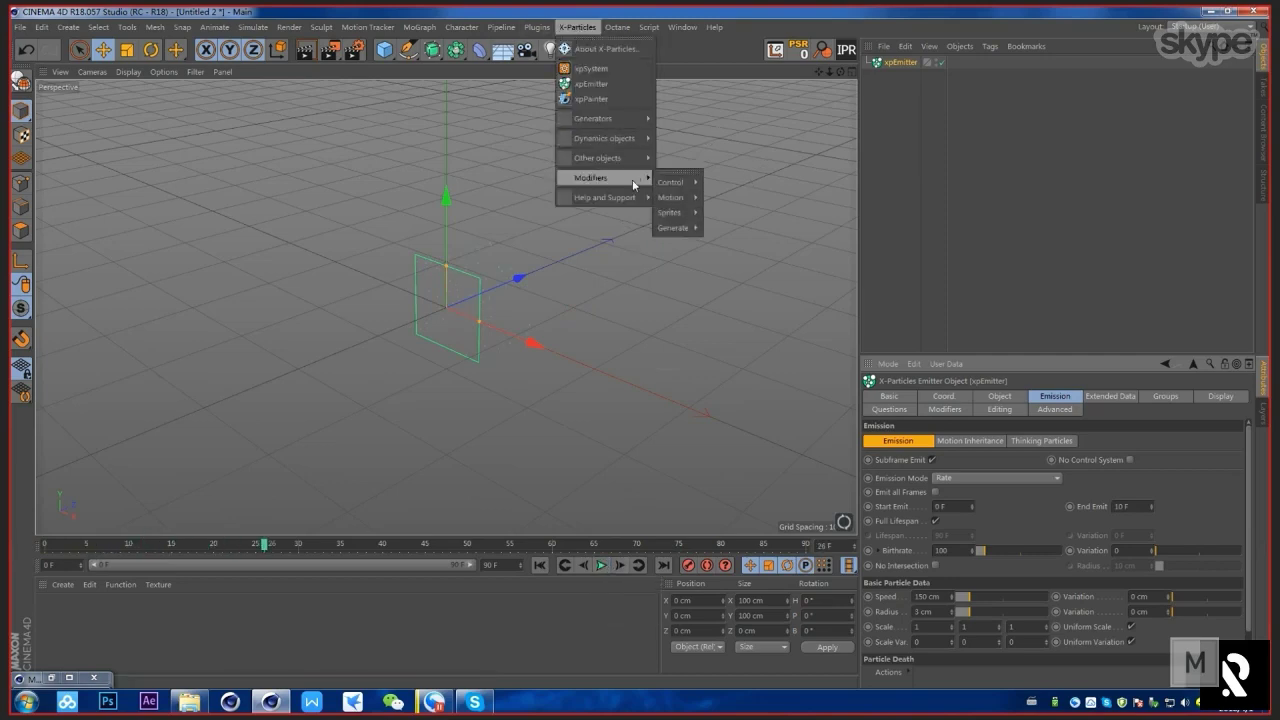
{"action": "mouse_move", "coordinate": [677, 200]}
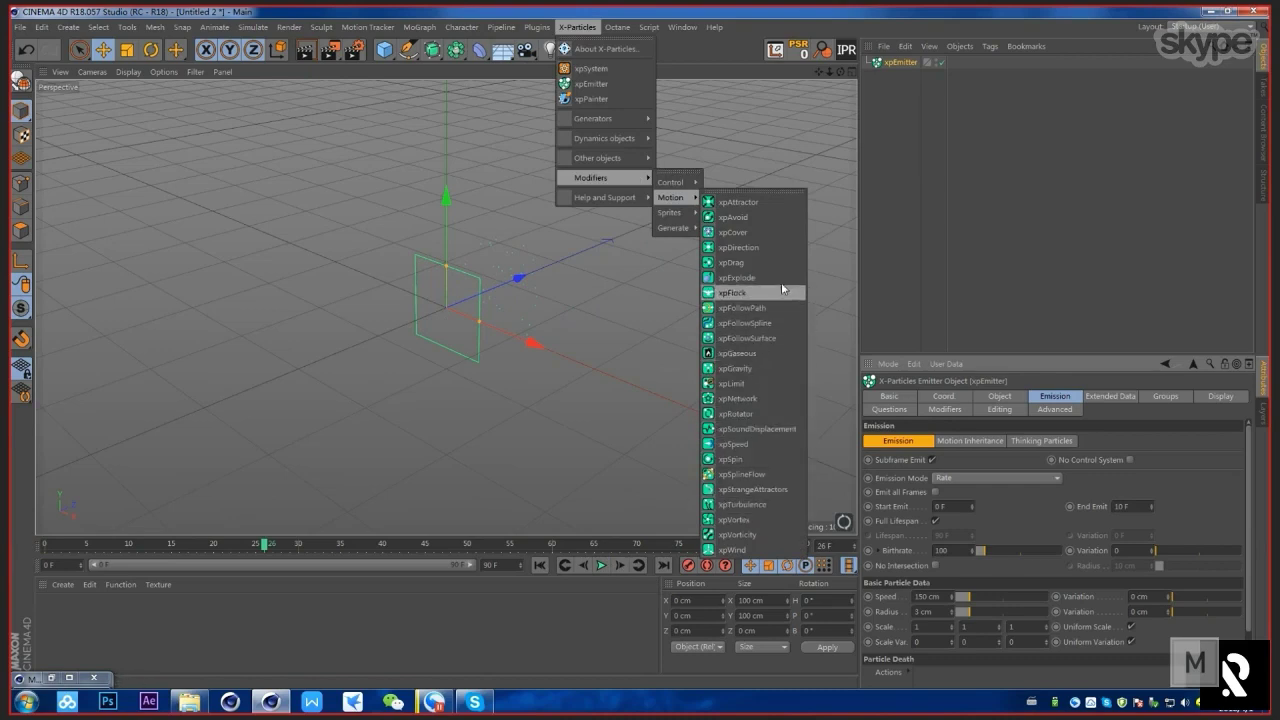
{"action": "left_click", "coordinate": [752, 398]}
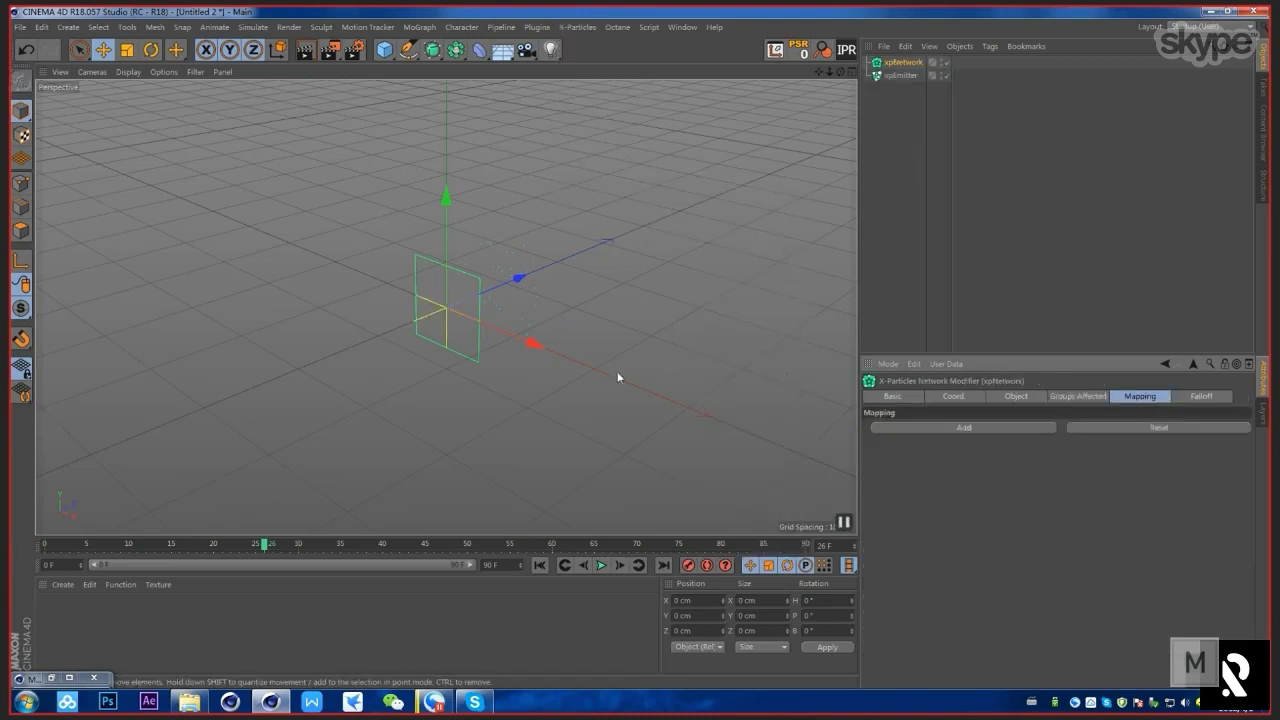
{"action": "left_click", "coordinate": [540, 565]}
{"action": "left_click", "coordinate": [601, 565]}
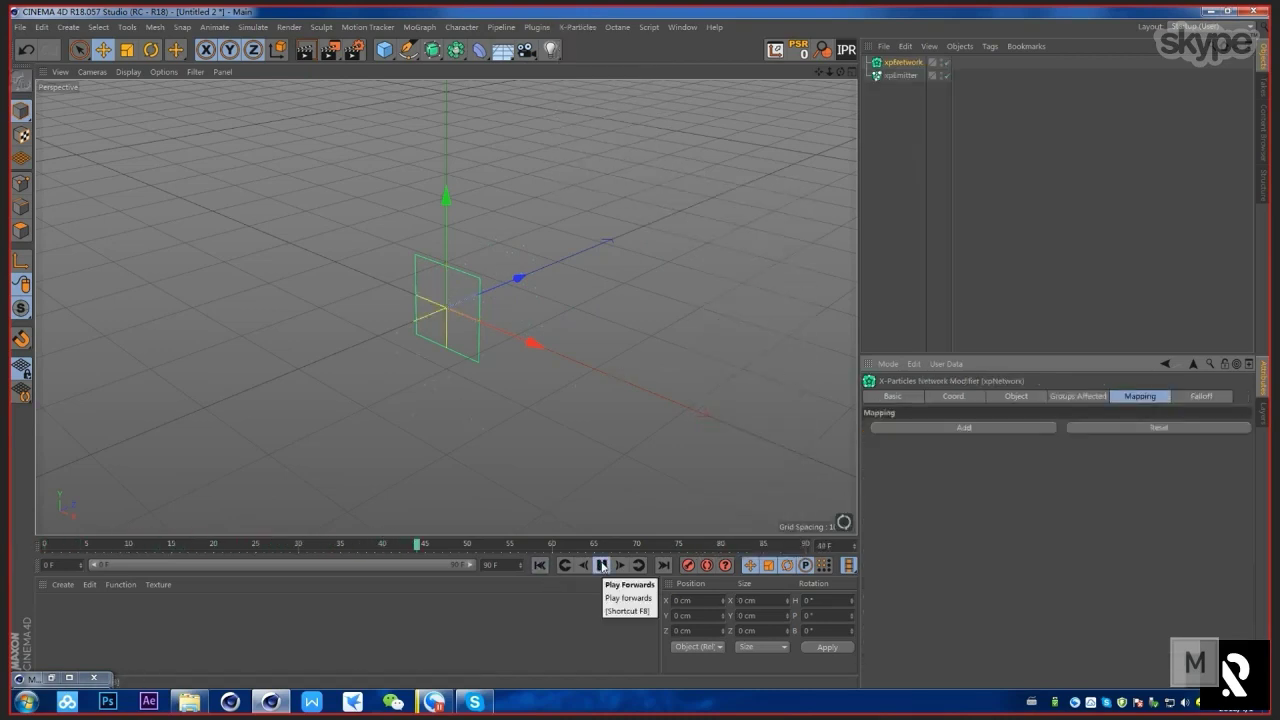
{"action": "left_click", "coordinate": [601, 565]}
Step: Add an xpTrail generator and assign xpEmitter as its emitter
{"action": "left_click", "coordinate": [617, 27]}
{"action": "mouse_move", "coordinate": [578, 27]}
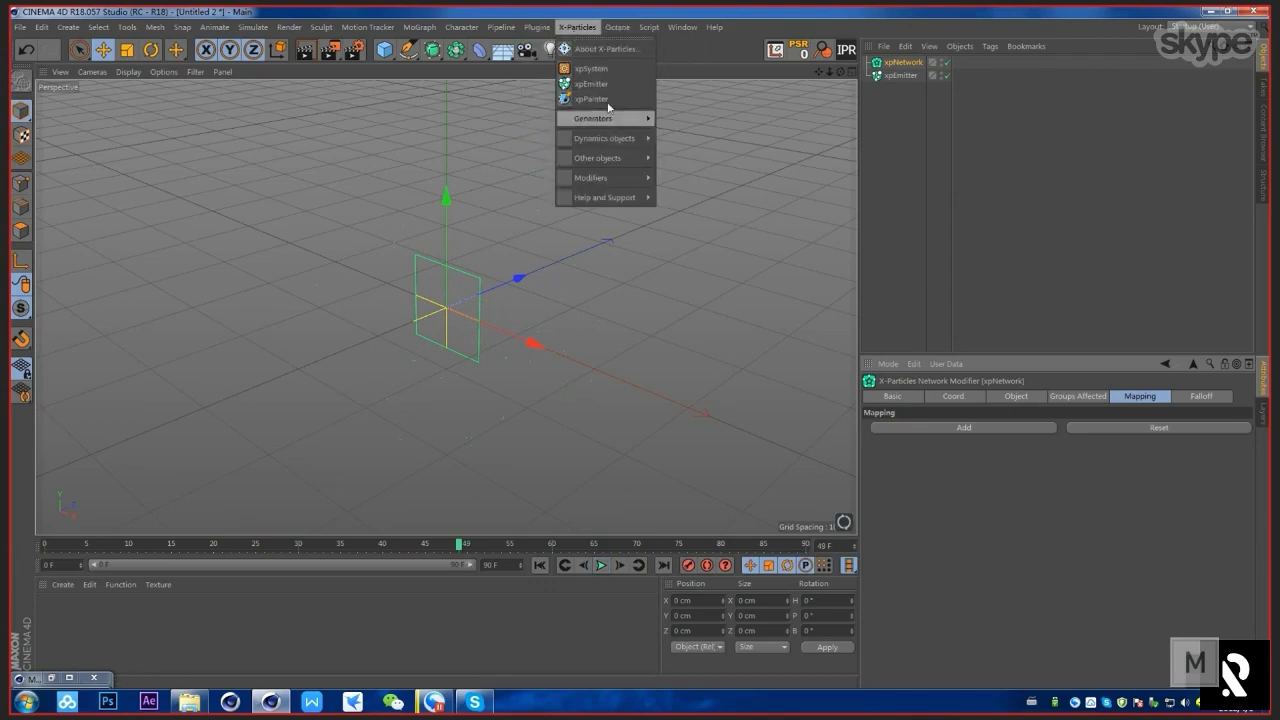
{"action": "mouse_move", "coordinate": [640, 119]}
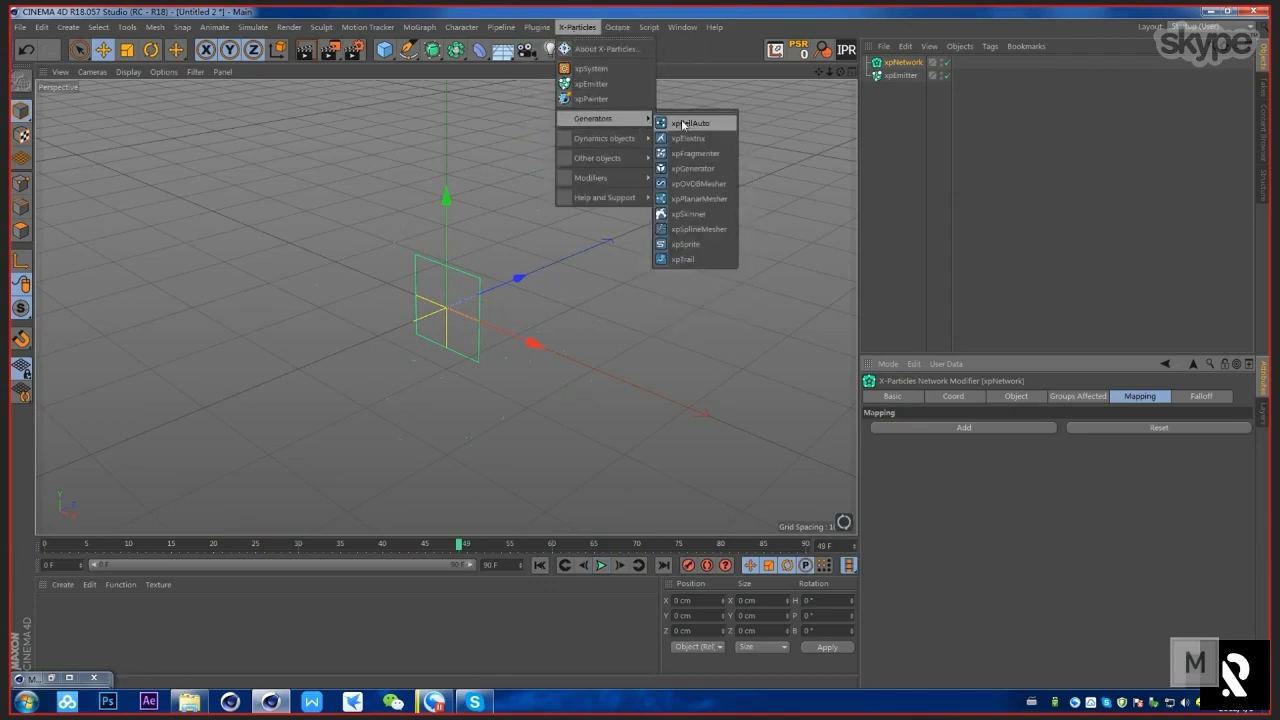
{"action": "left_click", "coordinate": [717, 260]}
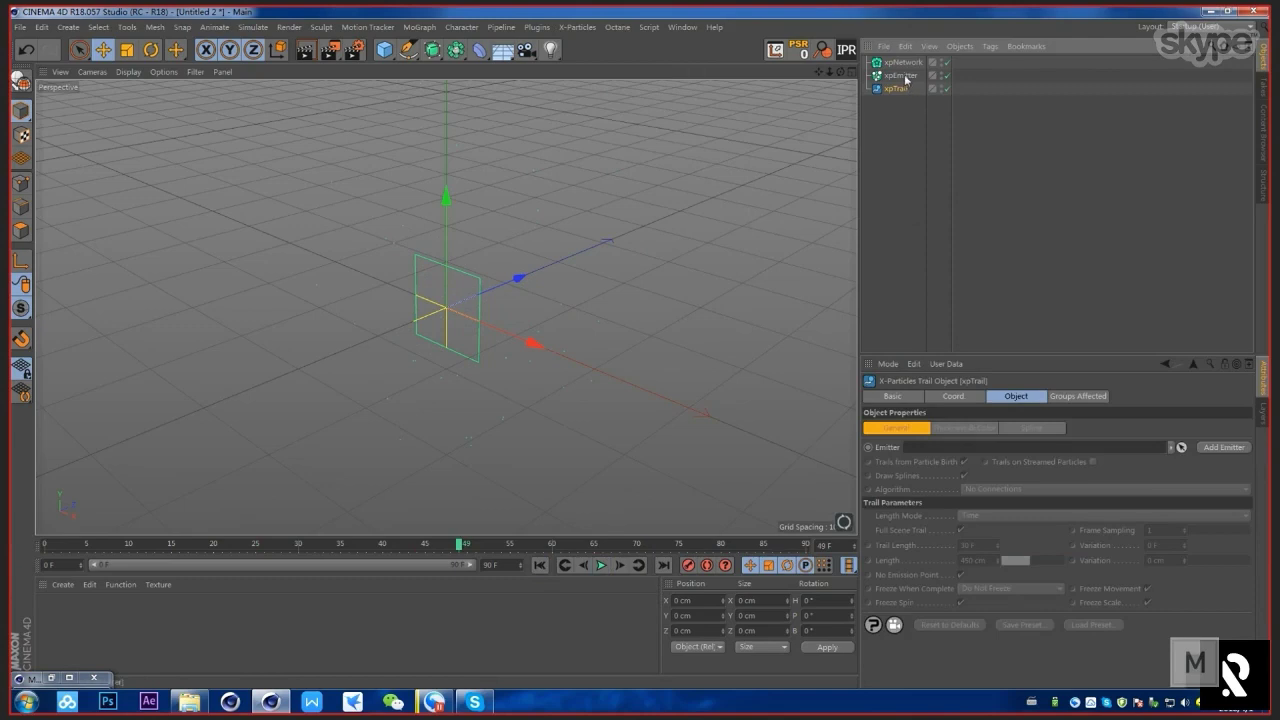
{"action": "left_click_drag", "start_coordinate": [906, 79], "coordinate": [1010, 447]}
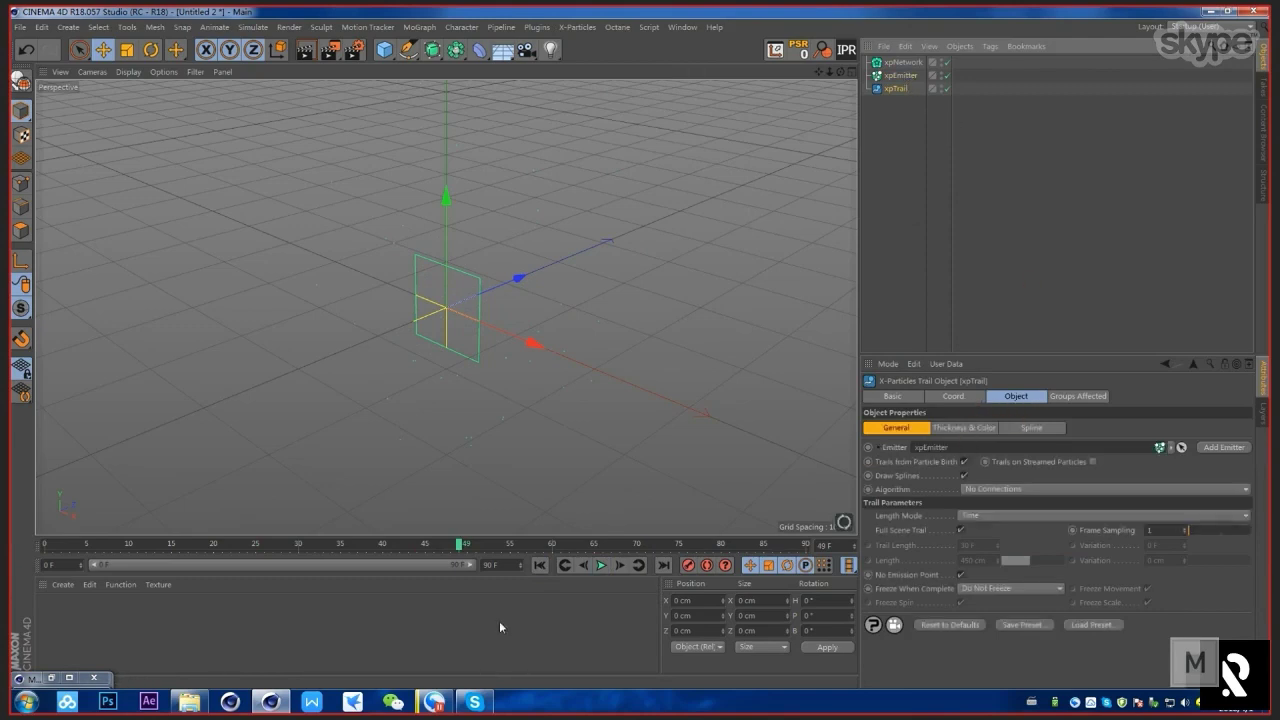
Step: Replay the simulation from the first frame, stop it near the end, and examine the network trails from different angles
{"action": "left_click", "coordinate": [540, 565]}
{"action": "left_click", "coordinate": [601, 565]}
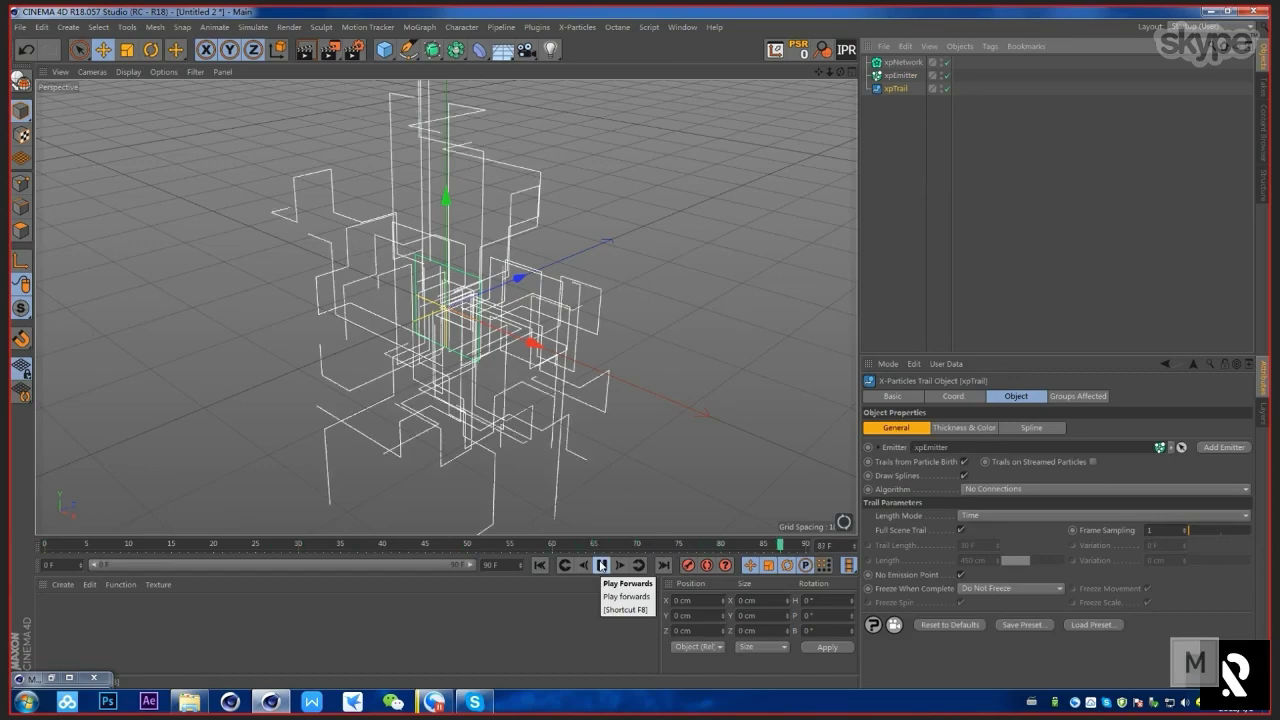
{"action": "left_click", "coordinate": [601, 565]}
{"action": "left_click_drag", "start_coordinate": [465, 370], "coordinate": [538, 190], "text": "alt"}
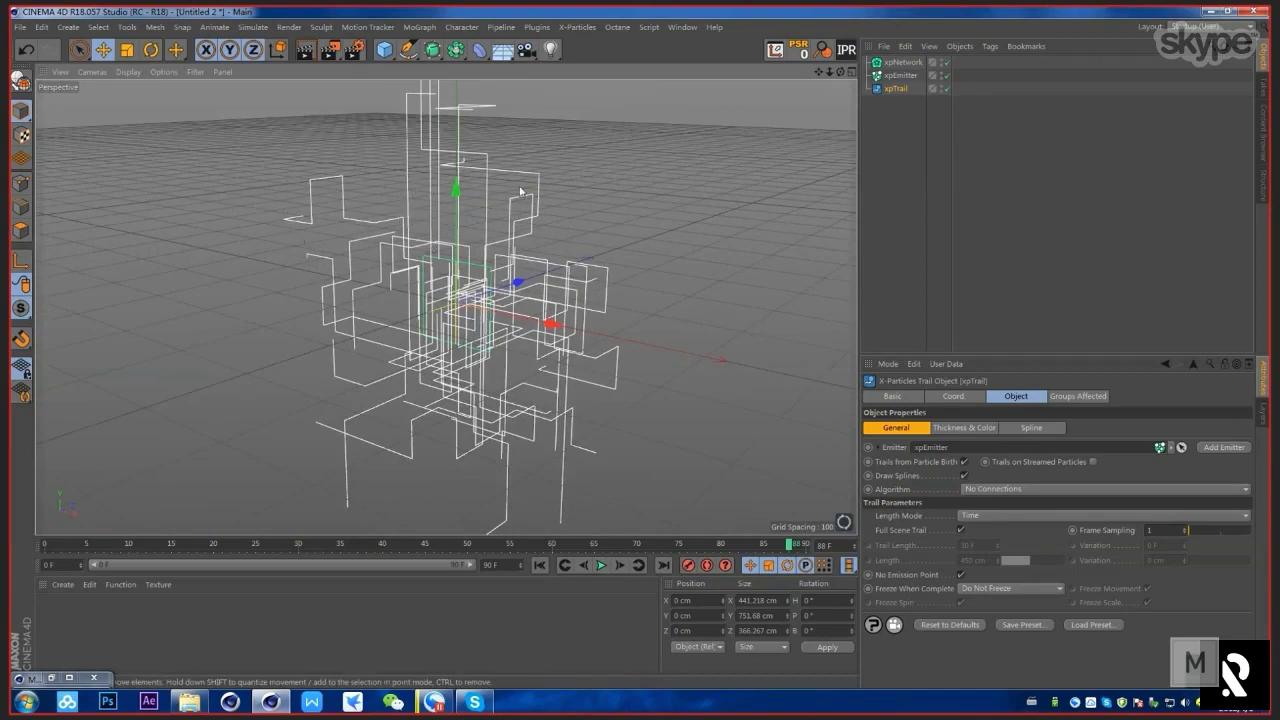
{"action": "left_click_drag", "start_coordinate": [618, 247], "coordinate": [784, 174], "text": "alt"}
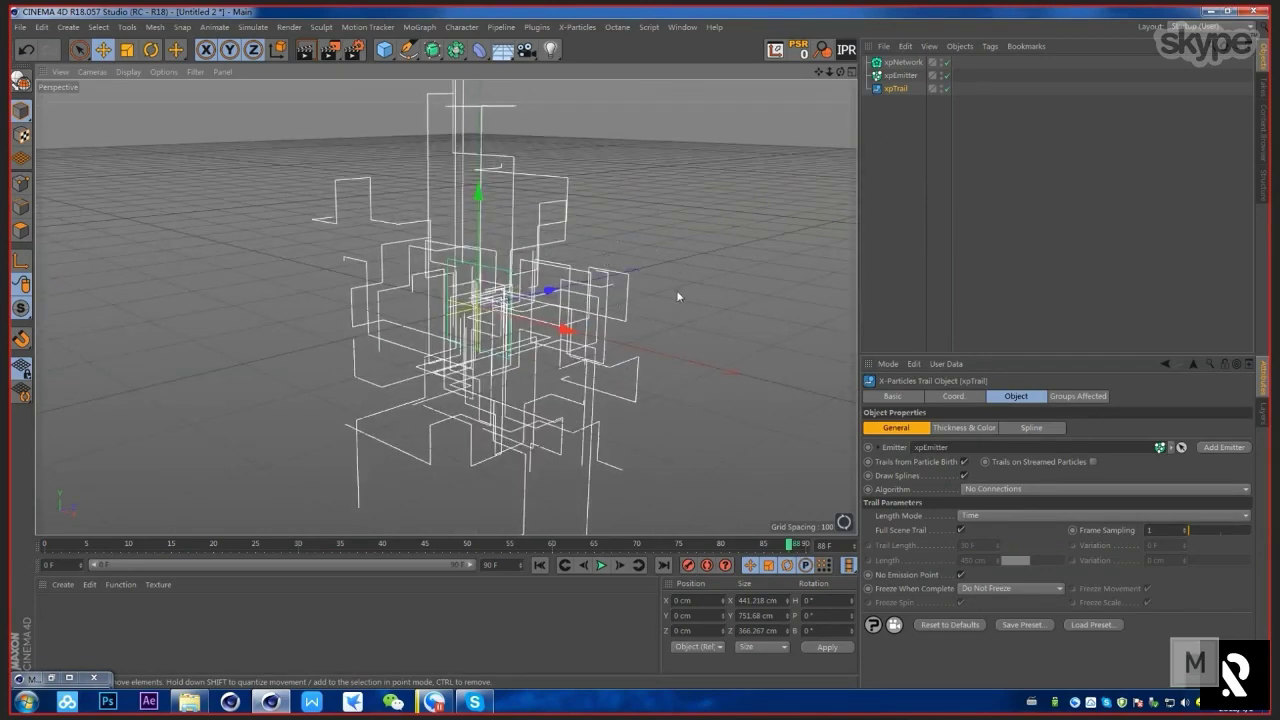
{"action": "left_click_drag", "start_coordinate": [547, 289], "coordinate": [684, 252], "text": "alt"}
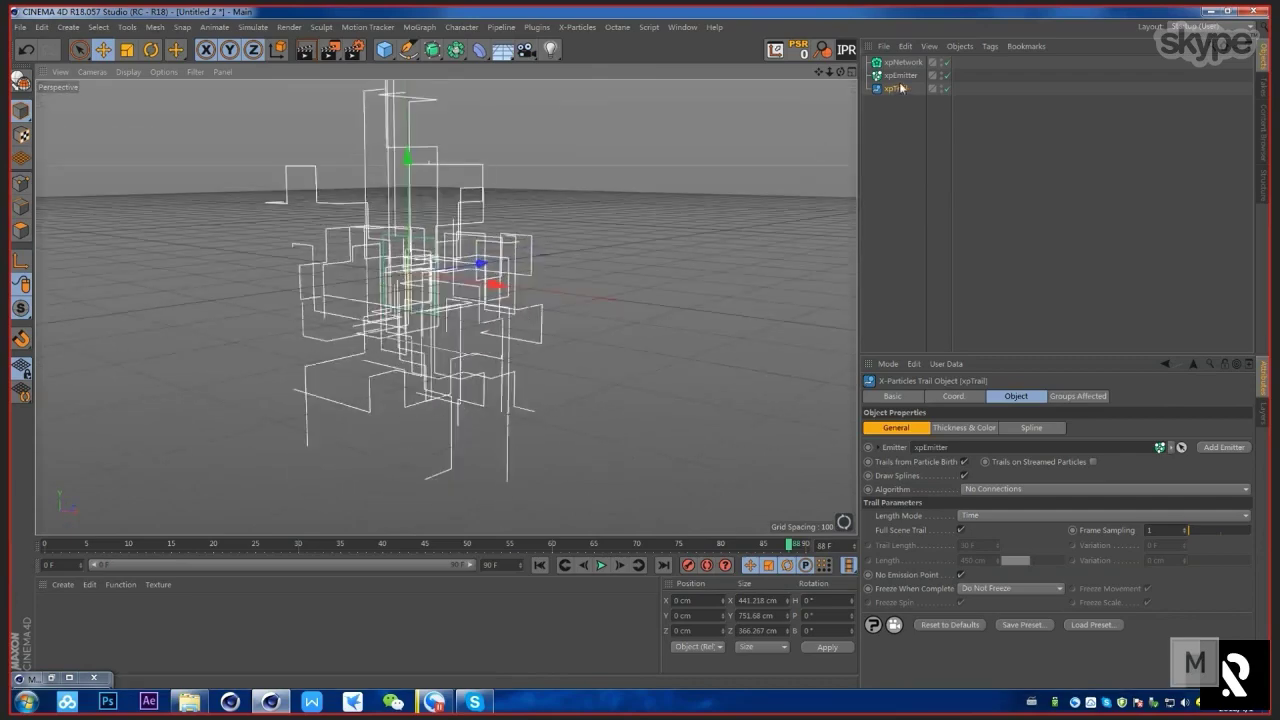
Step: Move xpNetwork below xpEmitter in the object hierarchy and add a mapping for its Change In parameter
{"action": "left_click_drag", "start_coordinate": [903, 62], "coordinate": [901, 84]}
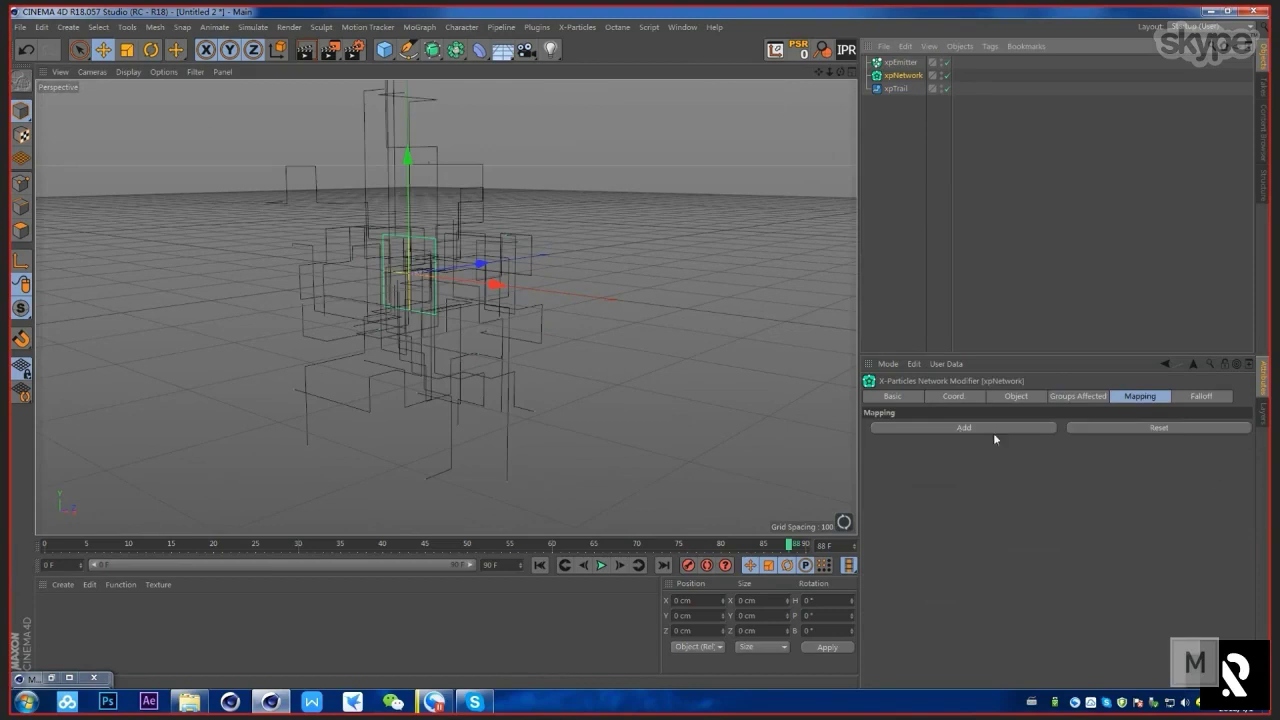
{"action": "left_click", "coordinate": [1025, 425]}
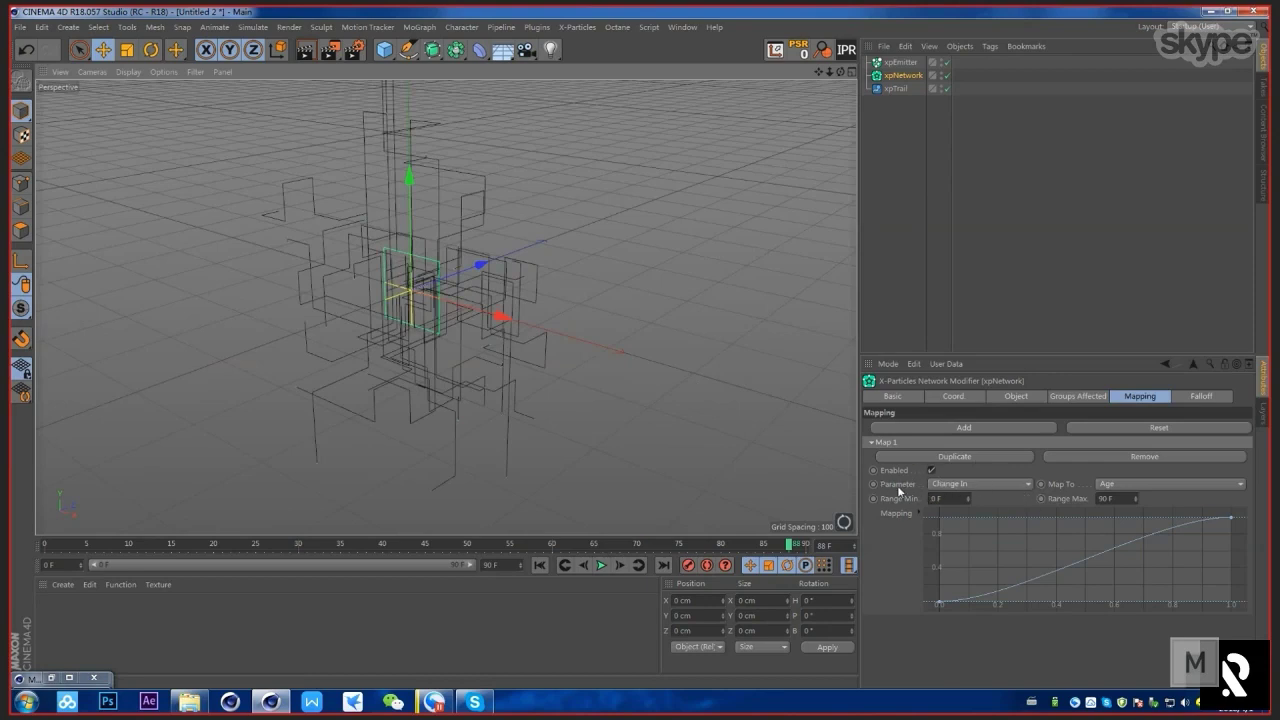
{"action": "left_click", "coordinate": [946, 484]}
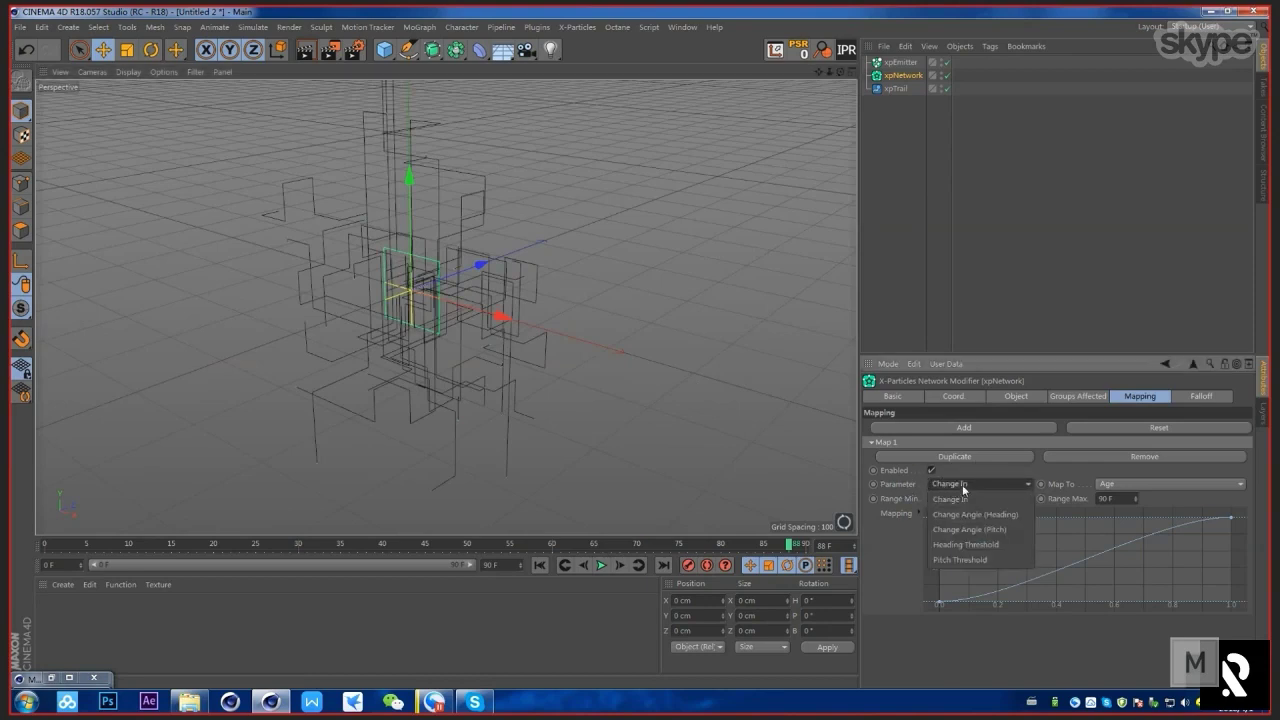
{"action": "left_click", "coordinate": [963, 490]}
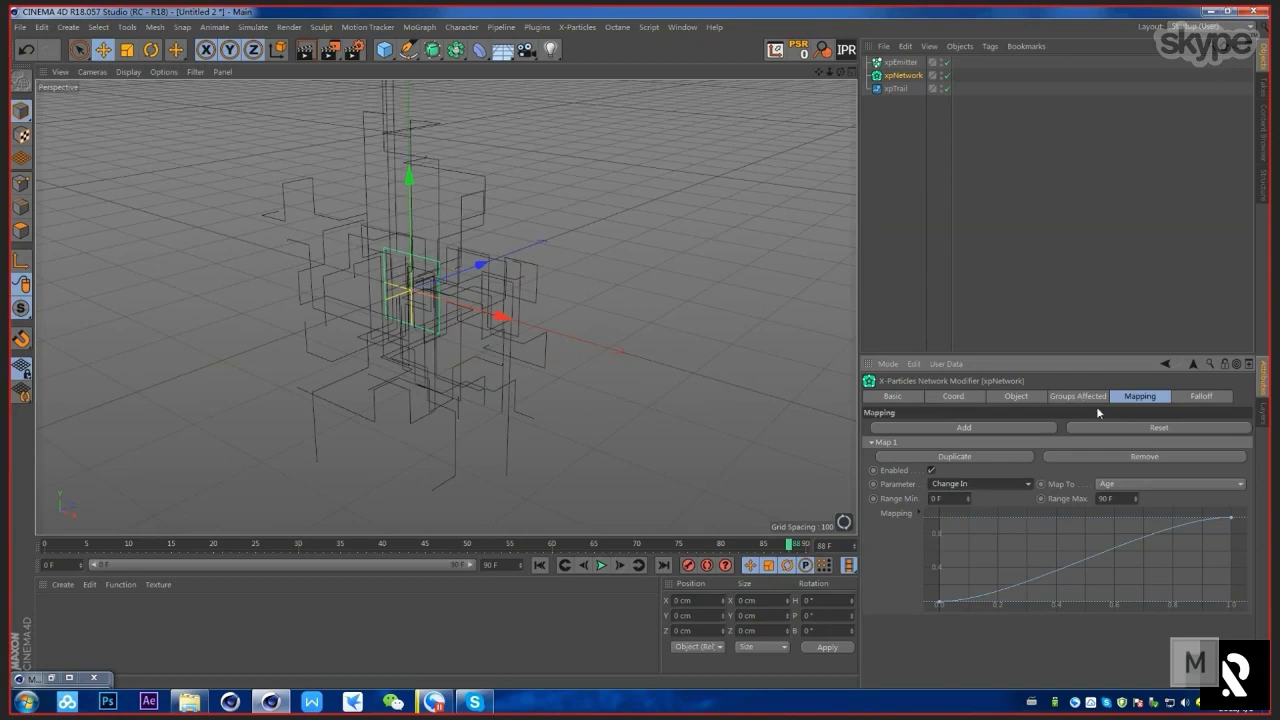
Step: Review the Change In mapping's parameter choices, Map To sources and range limits, comparing them with xpNetwork's object properties
{"action": "left_click", "coordinate": [968, 488]}
{"action": "left_click", "coordinate": [999, 457]}
{"action": "left_click", "coordinate": [1120, 479]}
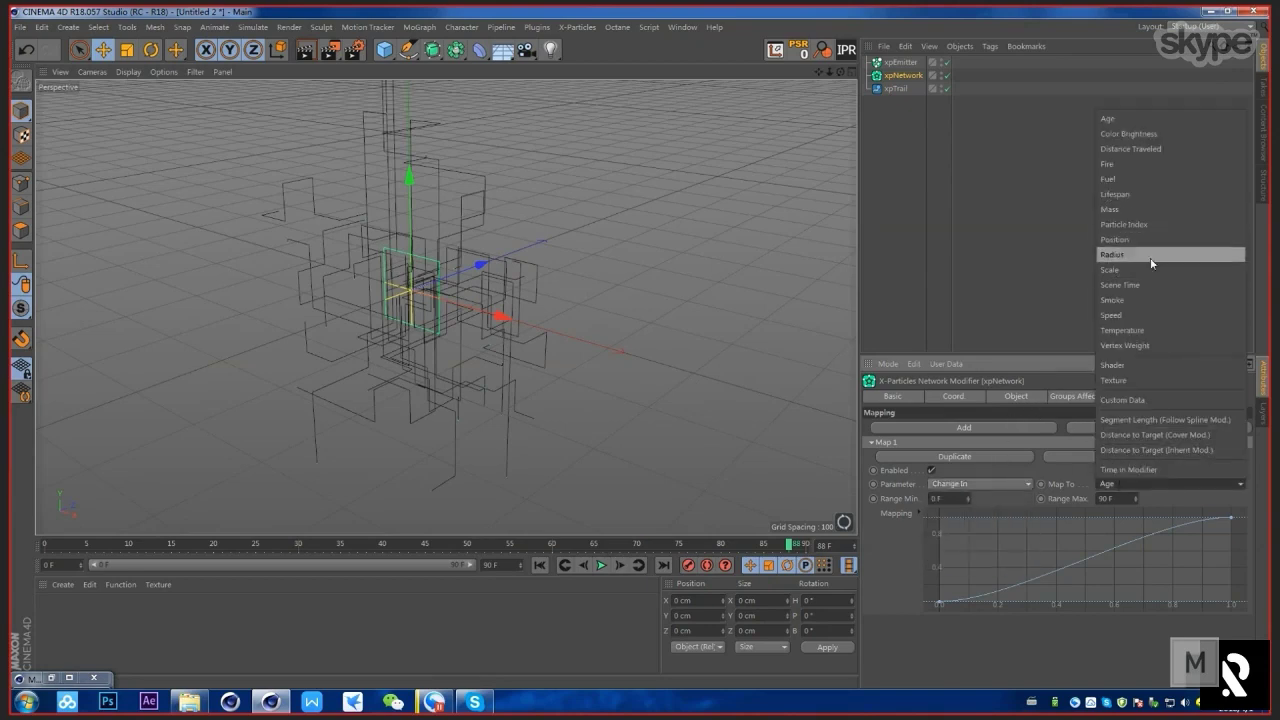
{"action": "left_click", "coordinate": [985, 484]}
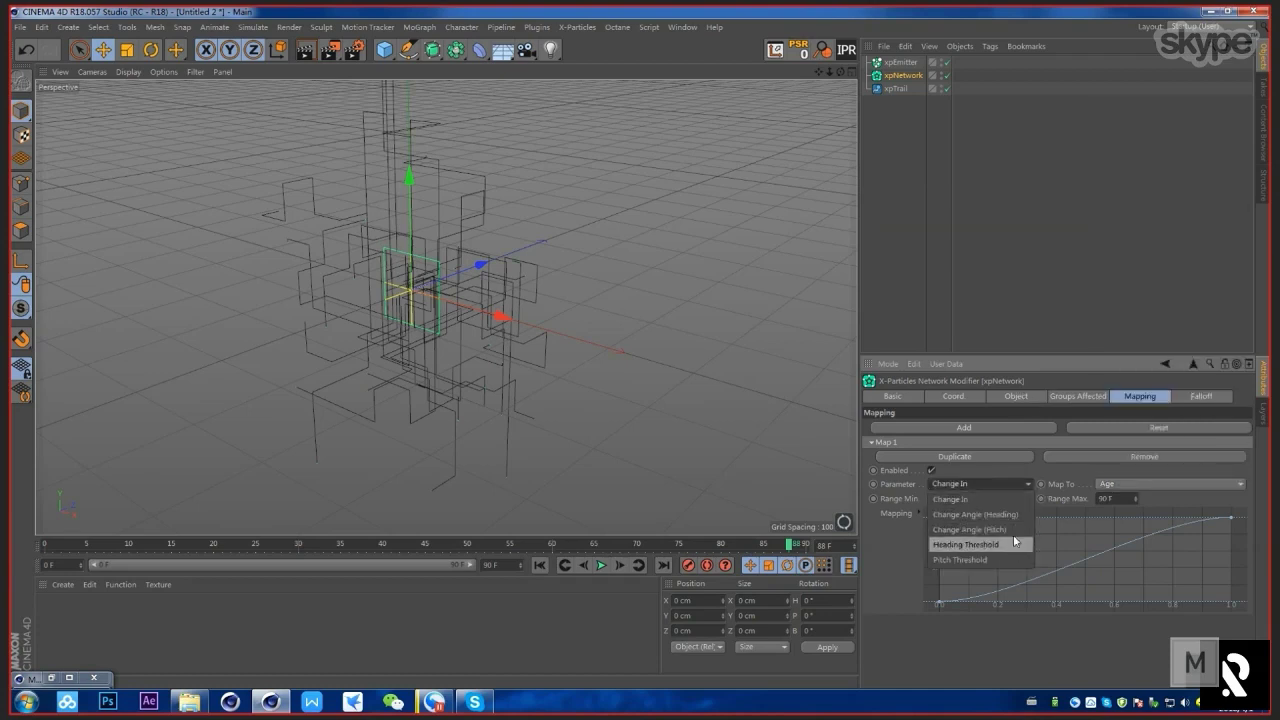
{"action": "left_click", "coordinate": [1020, 499]}
{"action": "left_click", "coordinate": [1016, 396]}
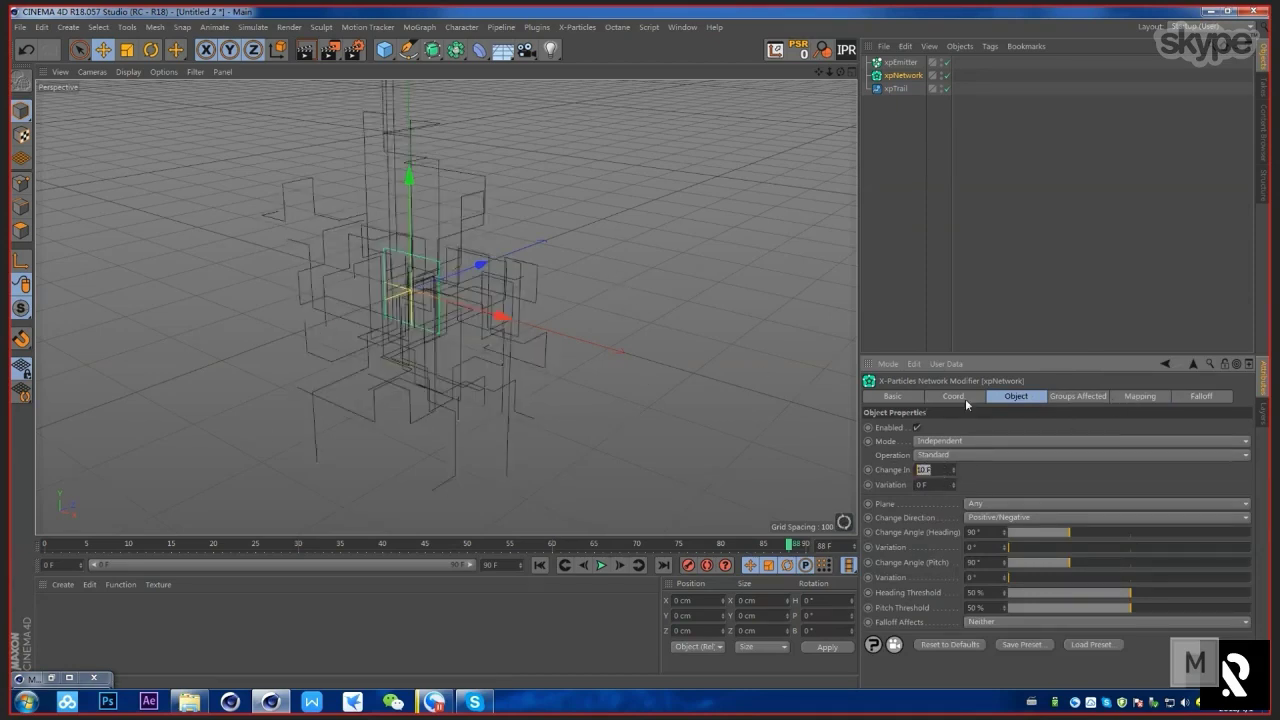
{"action": "left_click", "coordinate": [1142, 397]}
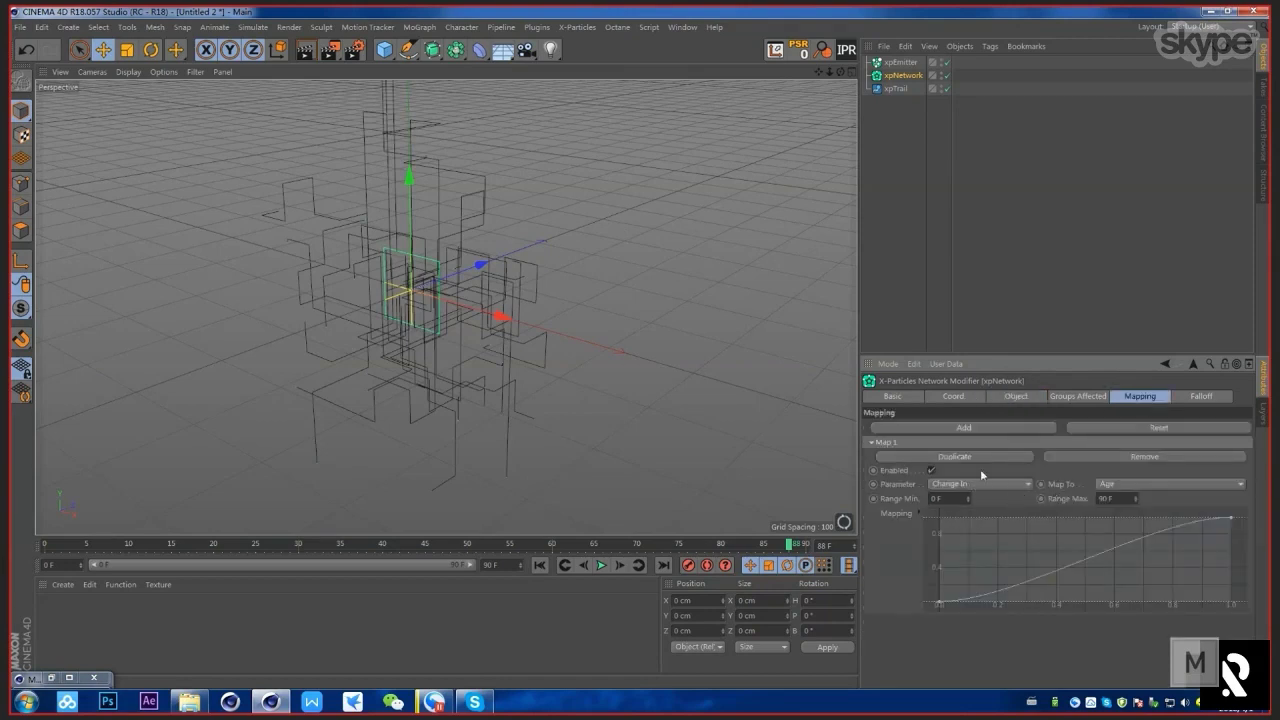
{"action": "left_click", "coordinate": [1150, 486]}
{"action": "left_click", "coordinate": [1152, 488]}
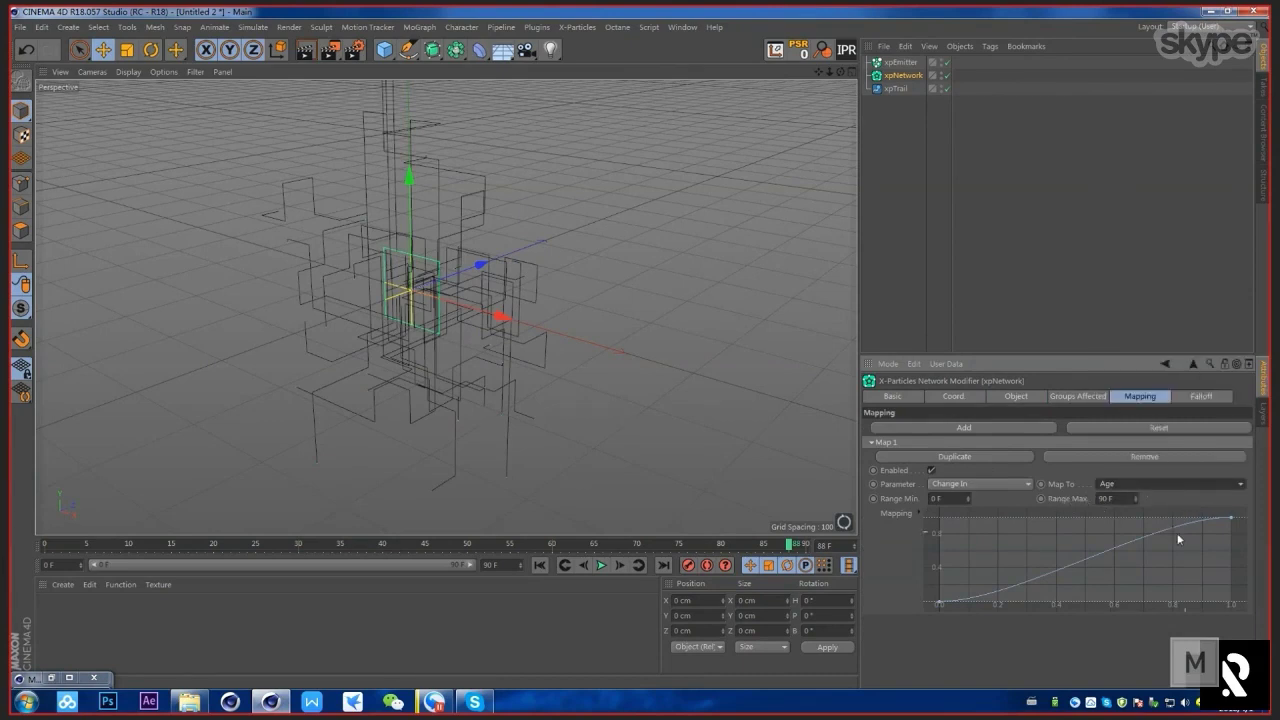
{"action": "double_click", "coordinate": [1117, 500]}
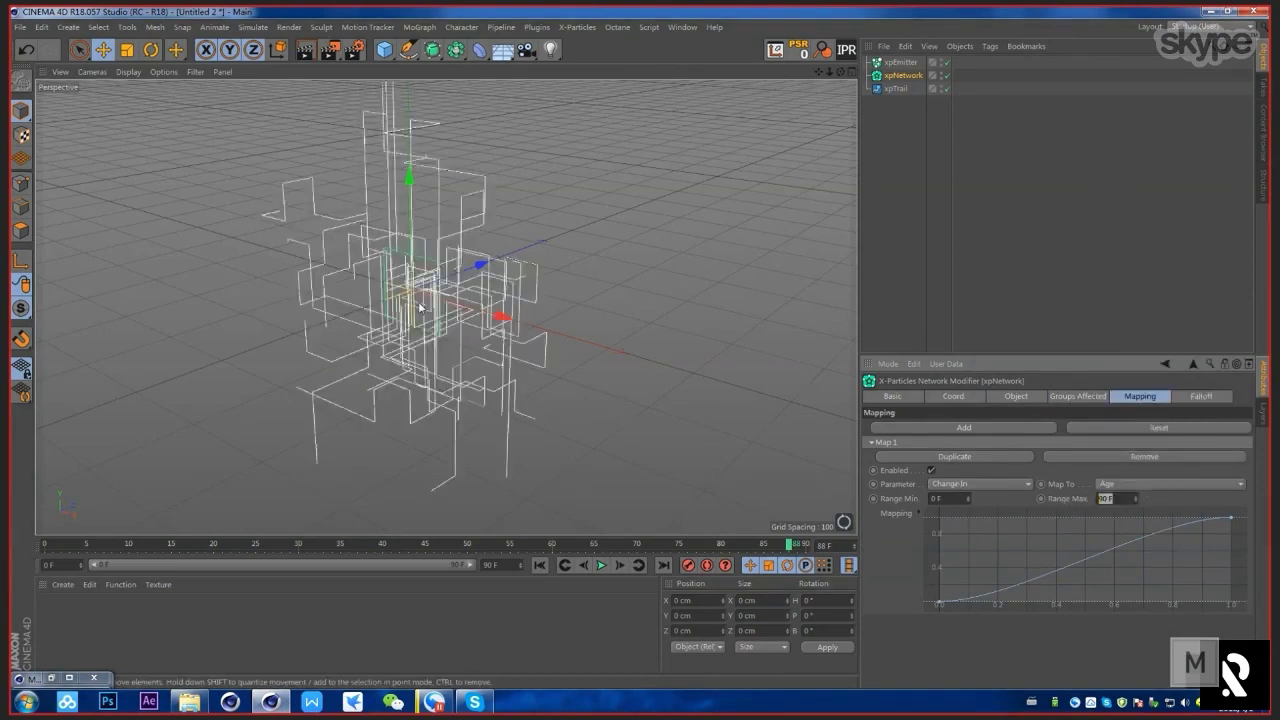
{"action": "left_click_drag", "start_coordinate": [421, 325], "coordinate": [820, 447], "text": "alt"}
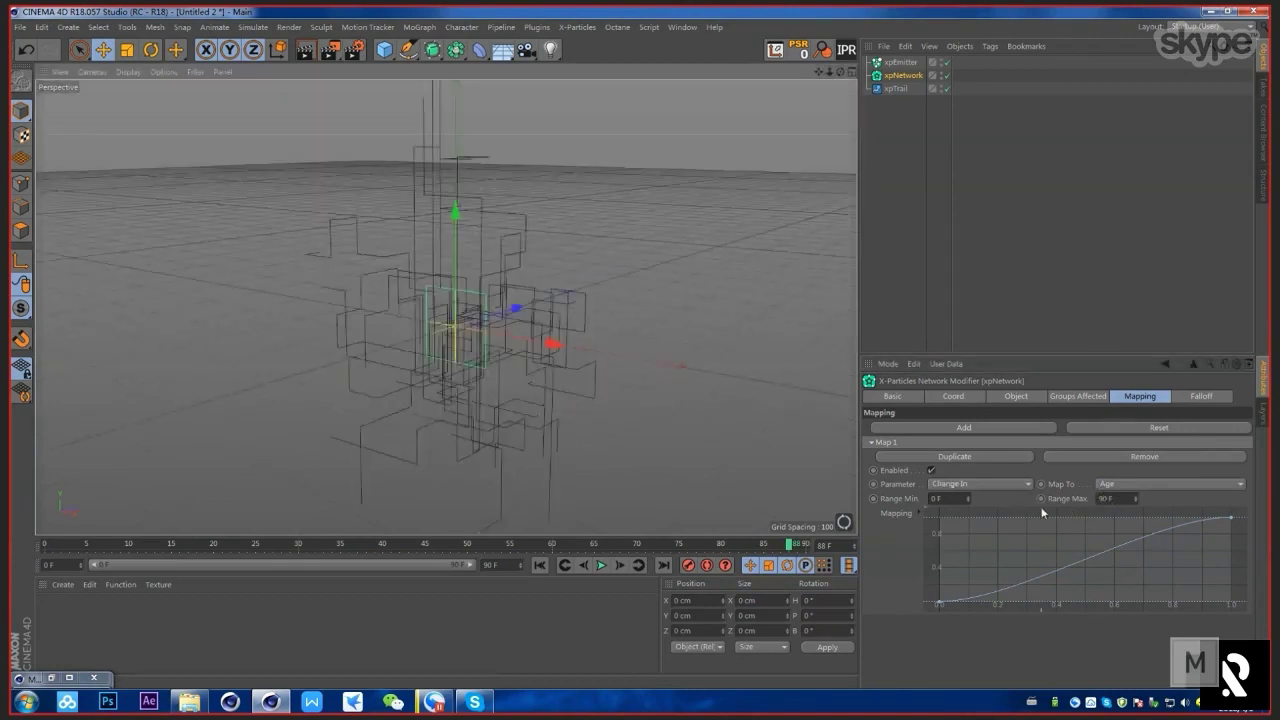
{"action": "left_click", "coordinate": [910, 503]}
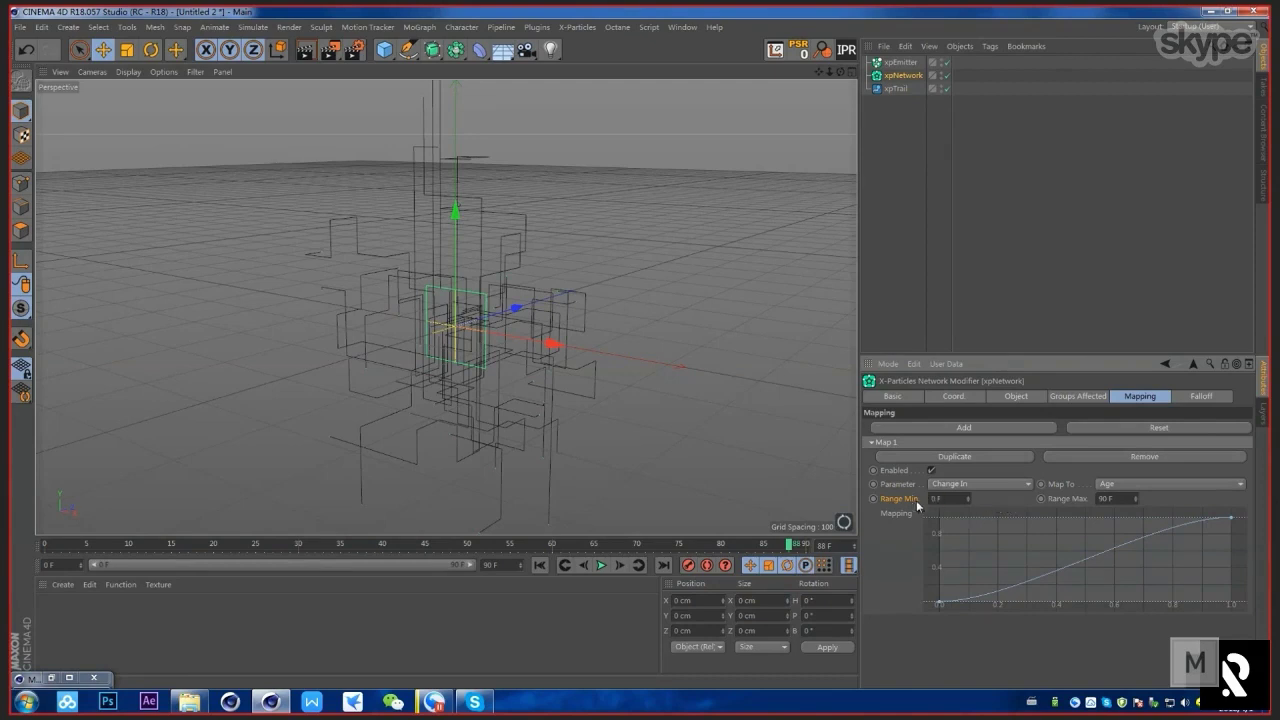
{"action": "left_click_drag", "start_coordinate": [943, 499], "coordinate": [914, 504]}
{"action": "key", "text": "Tab"}
Step: Set the Change In value in xpNetwork's object properties to 40 F
{"action": "left_click", "coordinate": [1016, 397]}
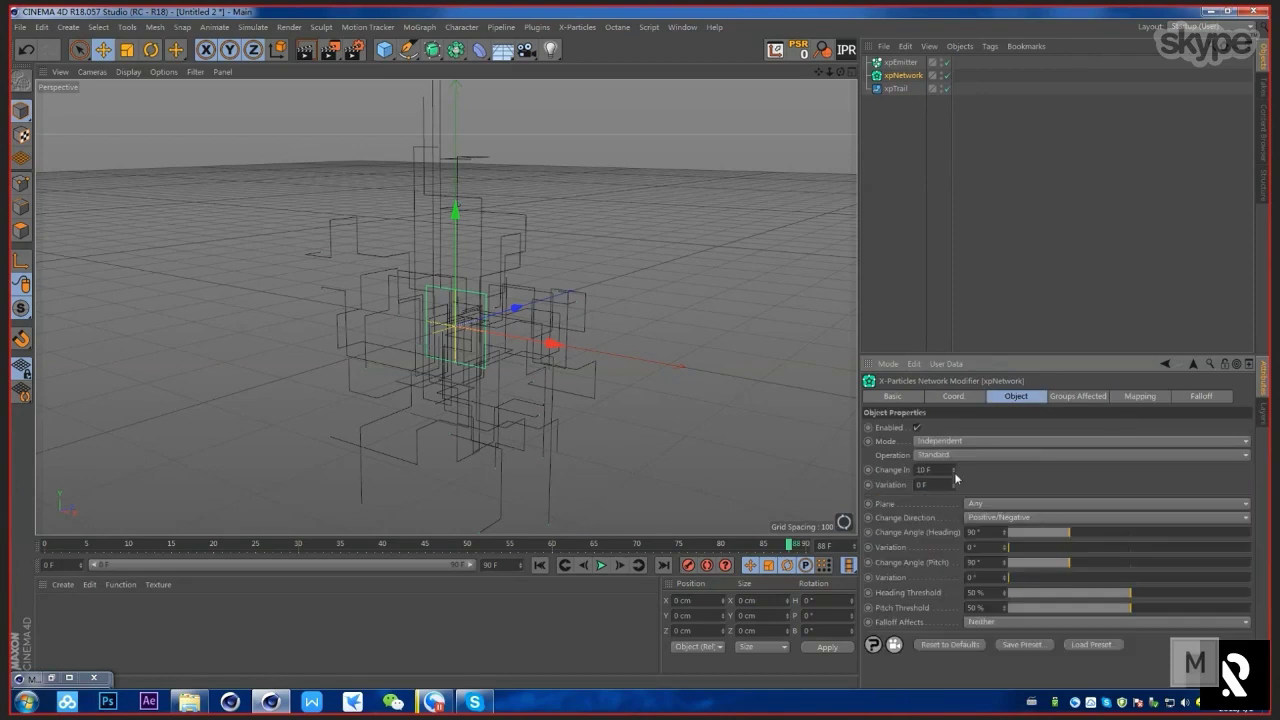
{"action": "left_click", "coordinate": [940, 470]}
{"action": "type", "text": "40"}
{"action": "key", "text": "Return"}
Step: Flip the Change In mapping curve horizontally so it falls from maximum to minimum with particle age
{"action": "left_click", "coordinate": [1139, 397]}
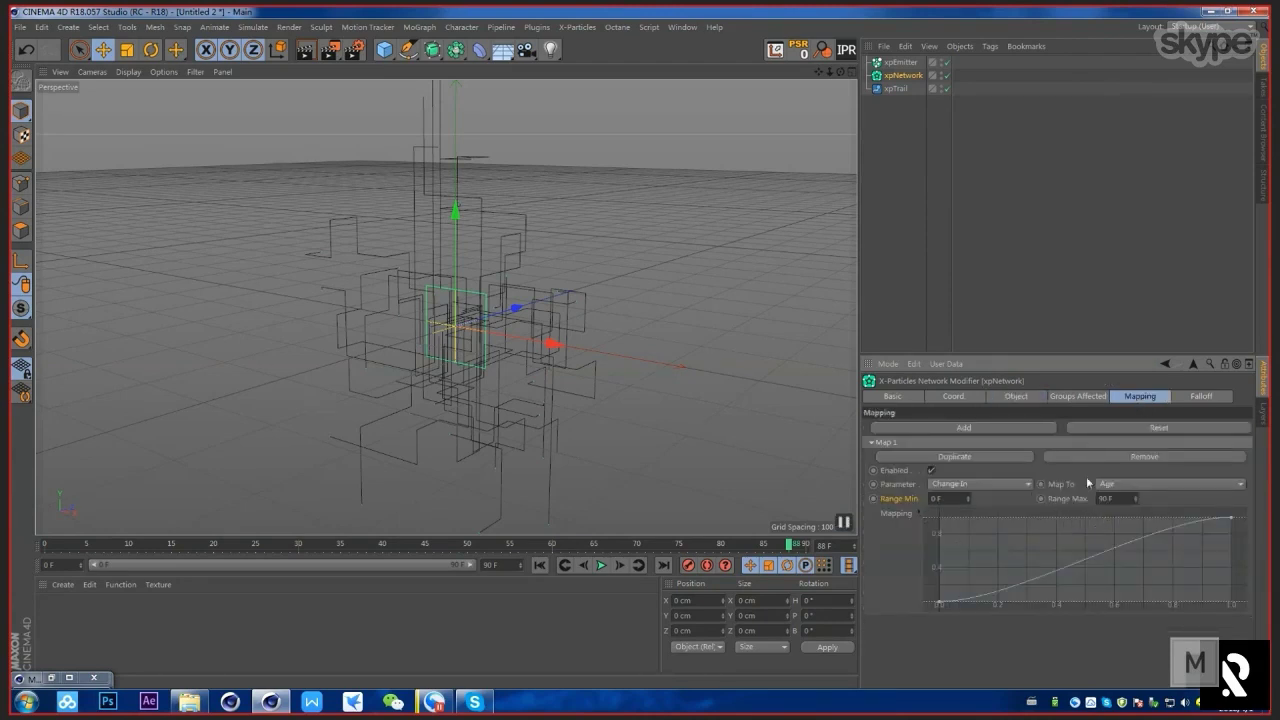
{"action": "right_click", "coordinate": [1021, 532]}
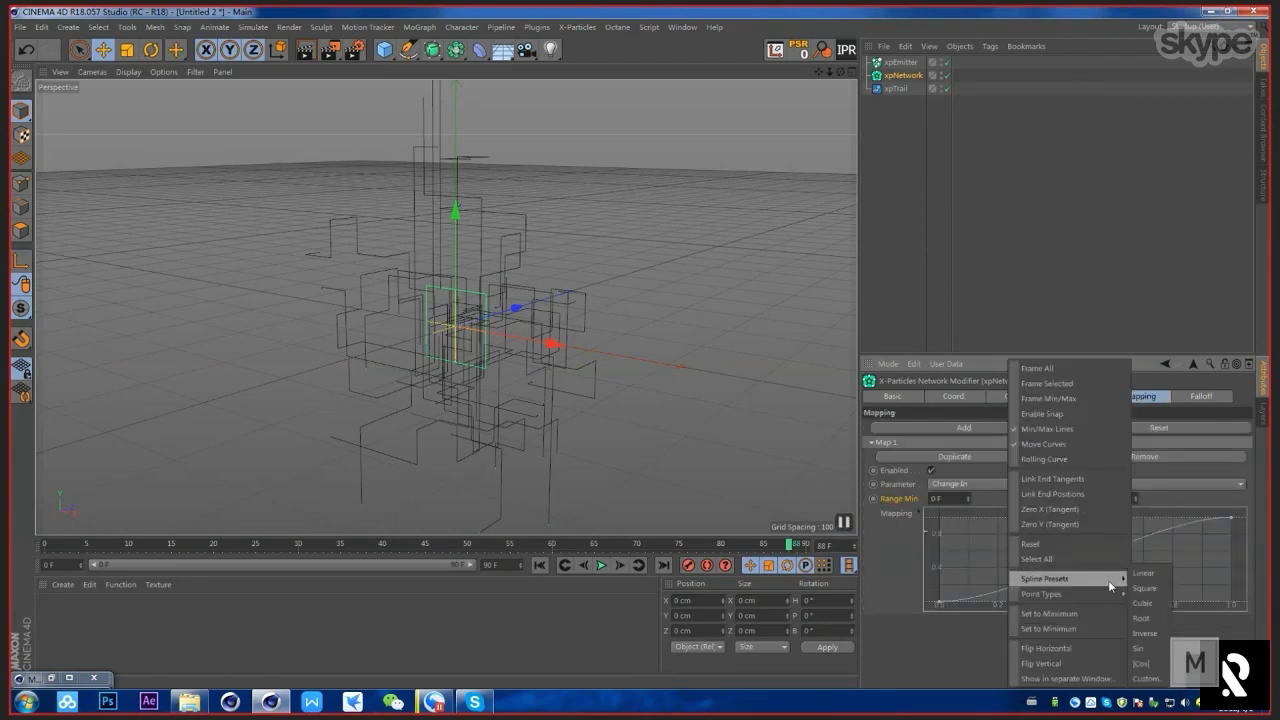
{"action": "mouse_move", "coordinate": [1094, 594]}
{"action": "left_click", "coordinate": [1094, 648]}
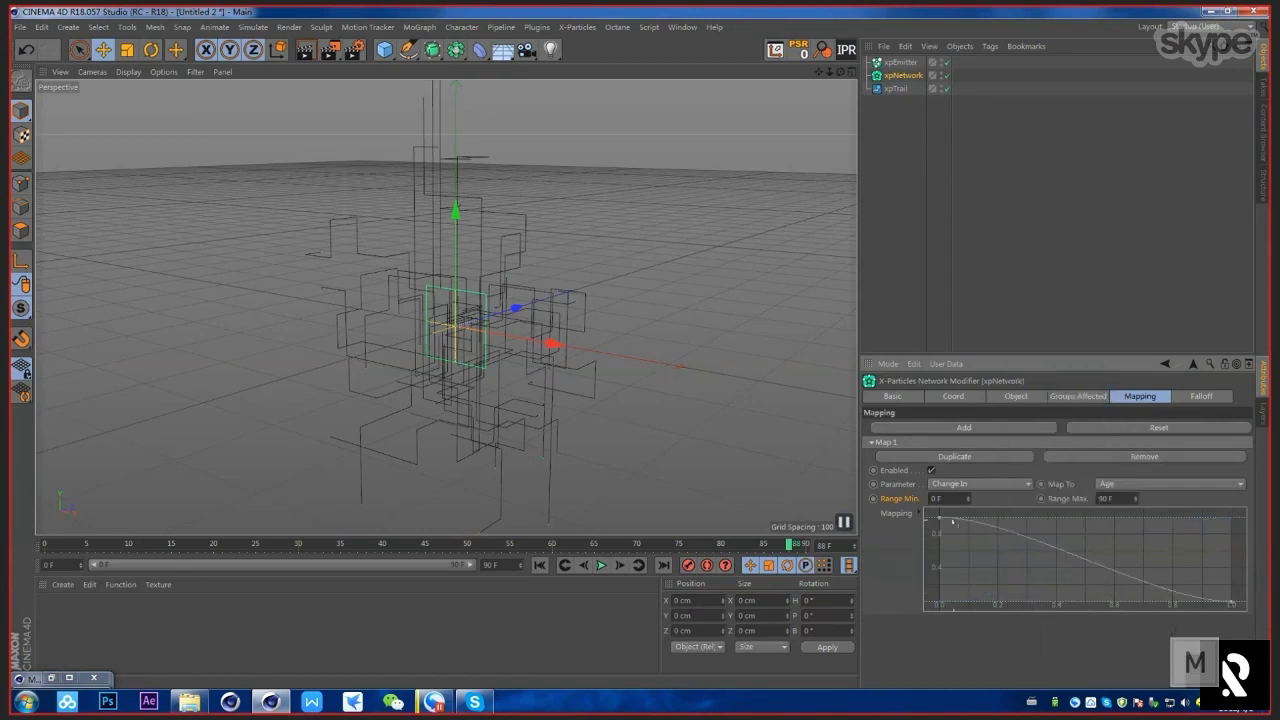
Step: Extend the timeline to 250 frames and replay the simulation from the first frame, stopping at about frame 40
{"action": "left_click", "coordinate": [540, 566]}
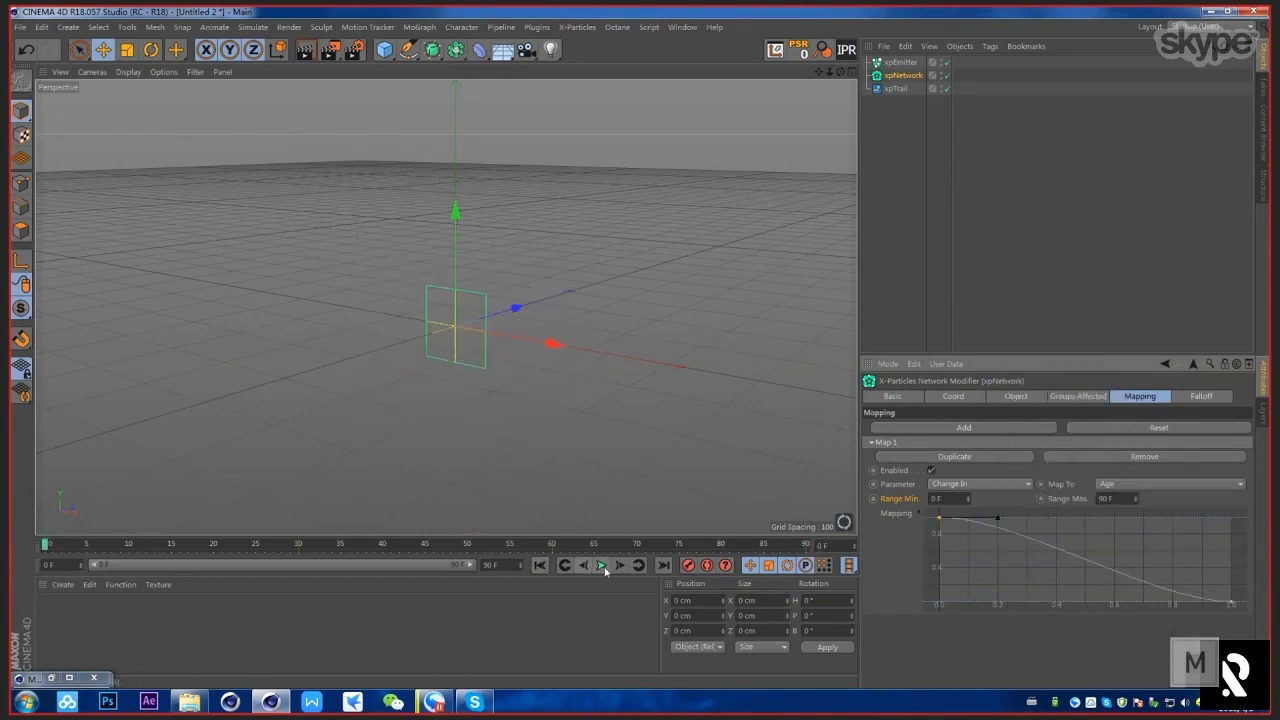
{"action": "left_click", "coordinate": [601, 566]}
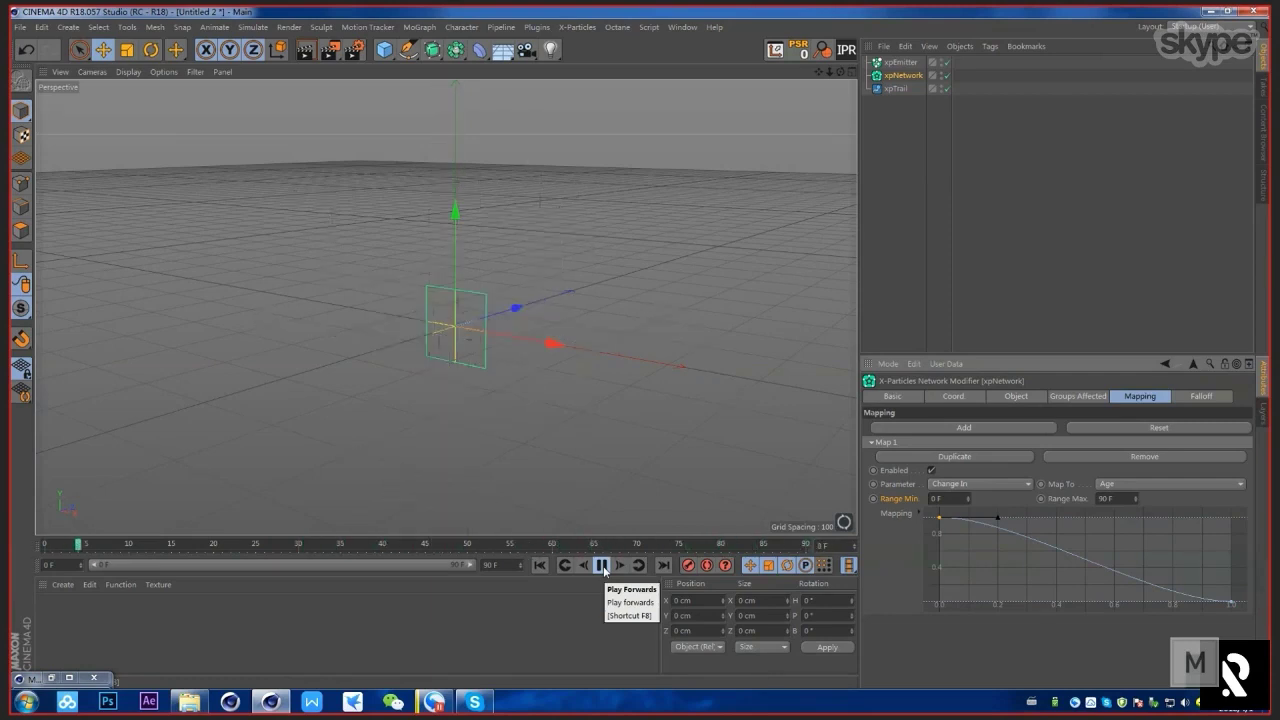
{"action": "type", "text": "250"}
{"action": "key", "text": "Return"}
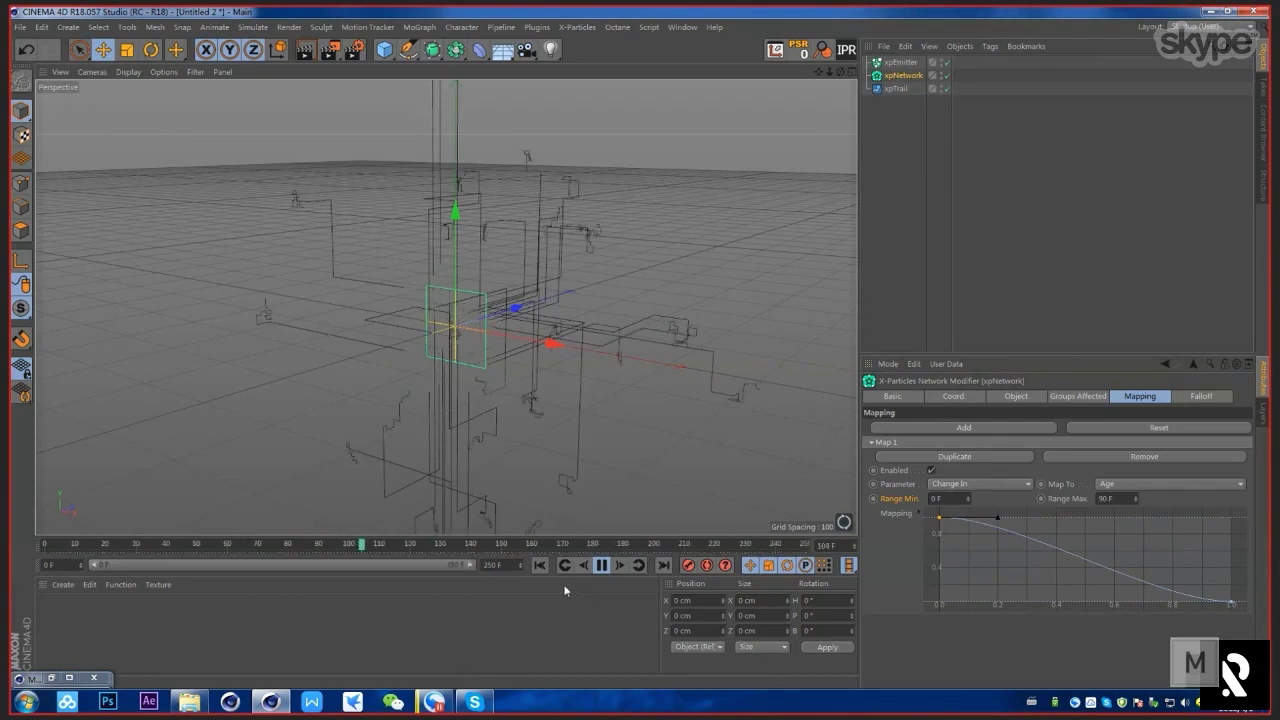
{"action": "left_click", "coordinate": [540, 565]}
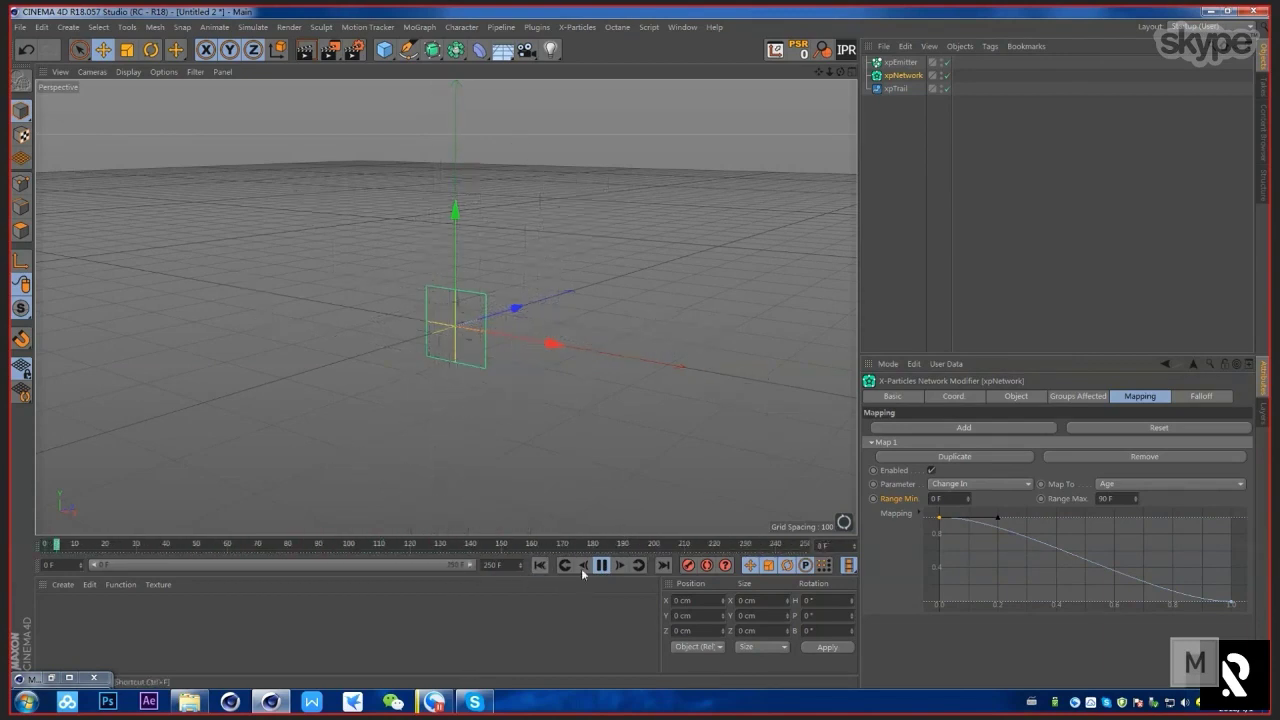
{"action": "left_click", "coordinate": [601, 565]}
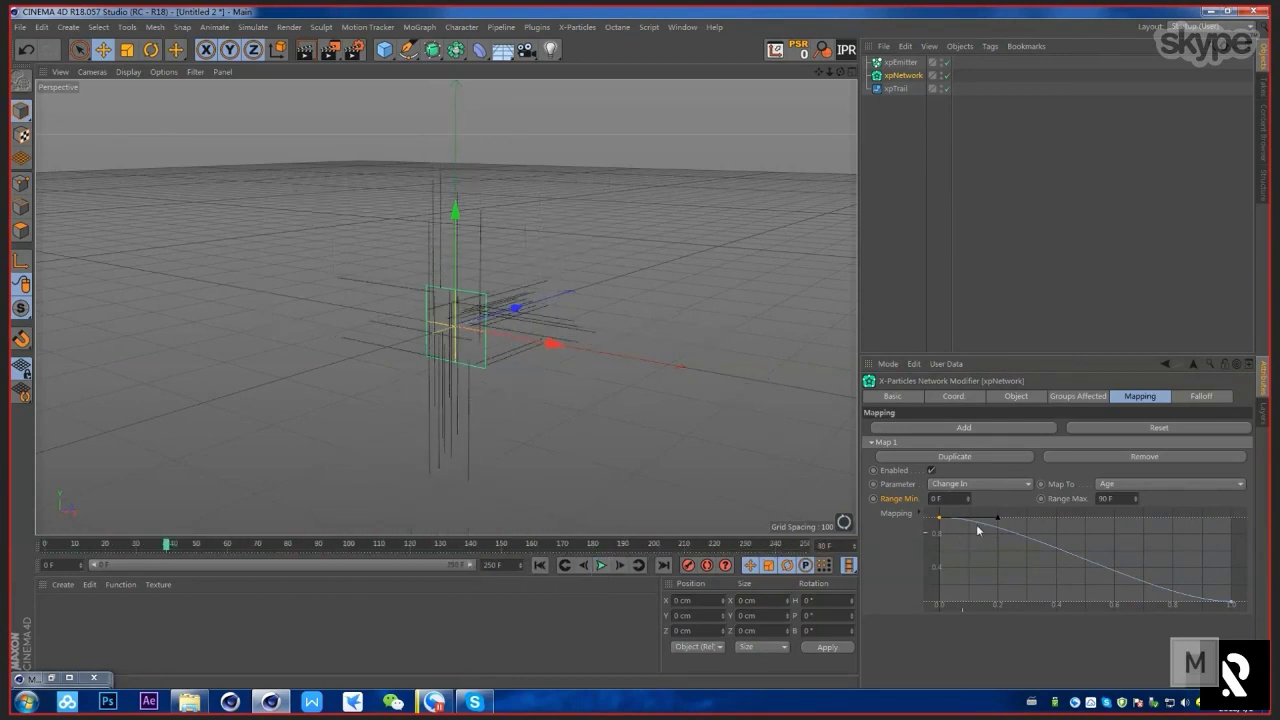
Step: Map the Change In parameter to Distance Traveled with a Range Max of 50 cm
{"action": "left_click_drag", "start_coordinate": [481, 329], "coordinate": [420, 300], "text": "alt"}
{"action": "left_click", "coordinate": [1170, 483]}
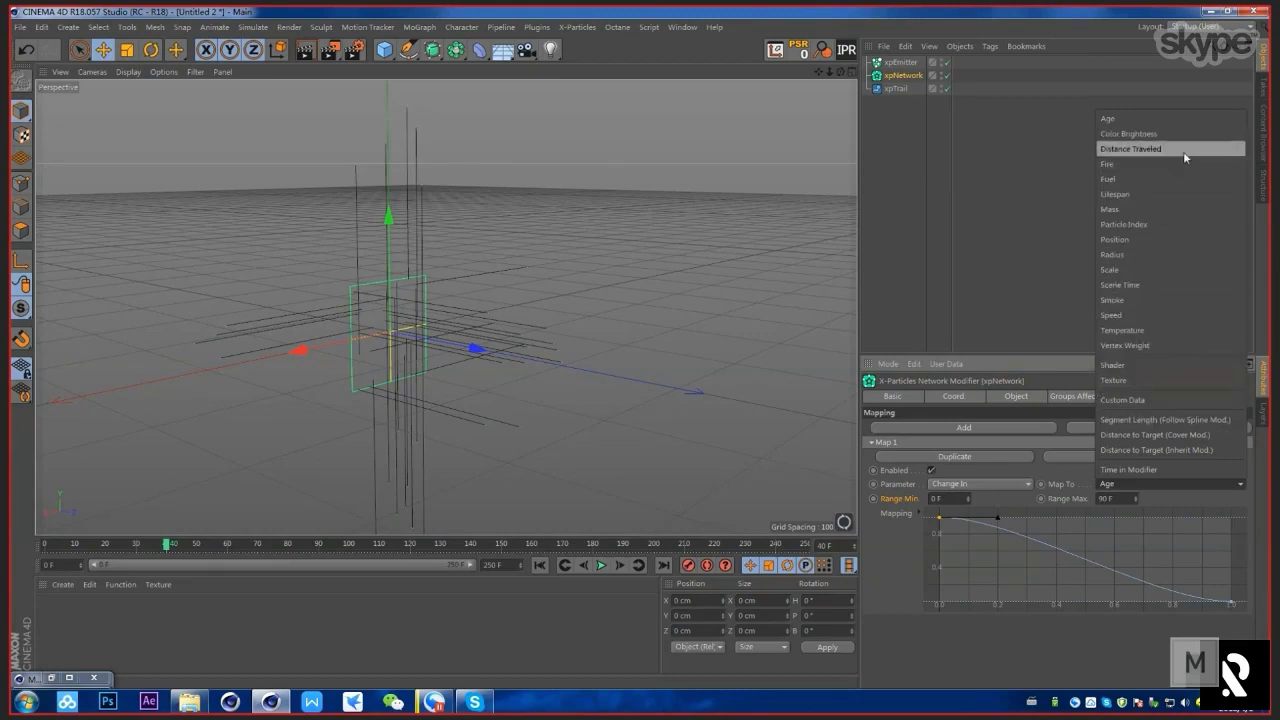
{"action": "left_click", "coordinate": [1157, 150]}
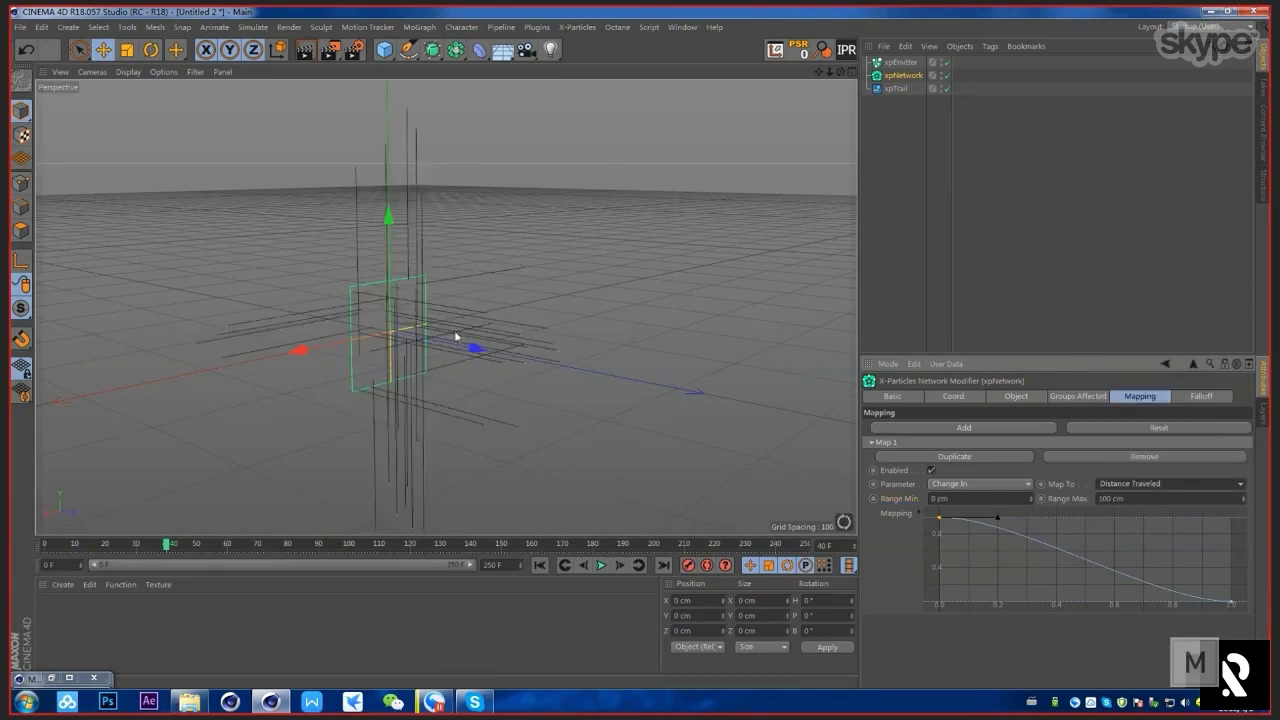
{"action": "left_click_drag", "start_coordinate": [503, 360], "coordinate": [505, 322], "text": "alt"}
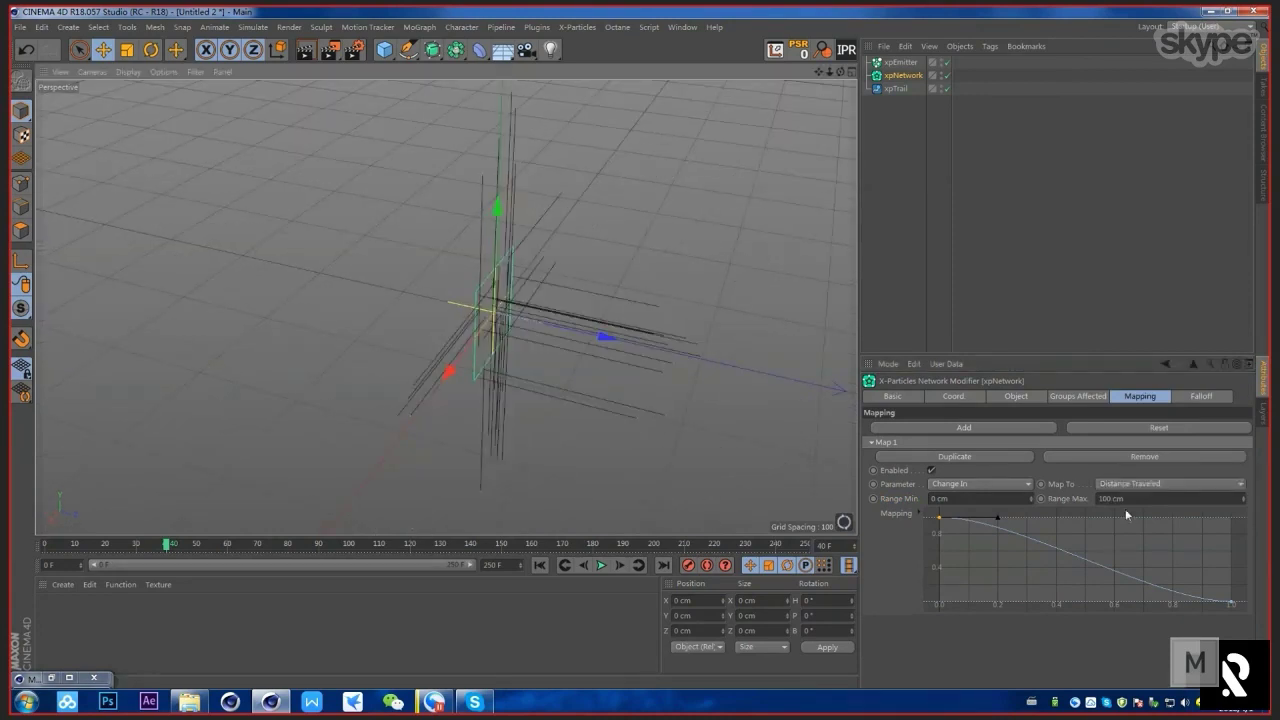
{"action": "left_click", "coordinate": [1125, 498]}
{"action": "type", "text": "5"}
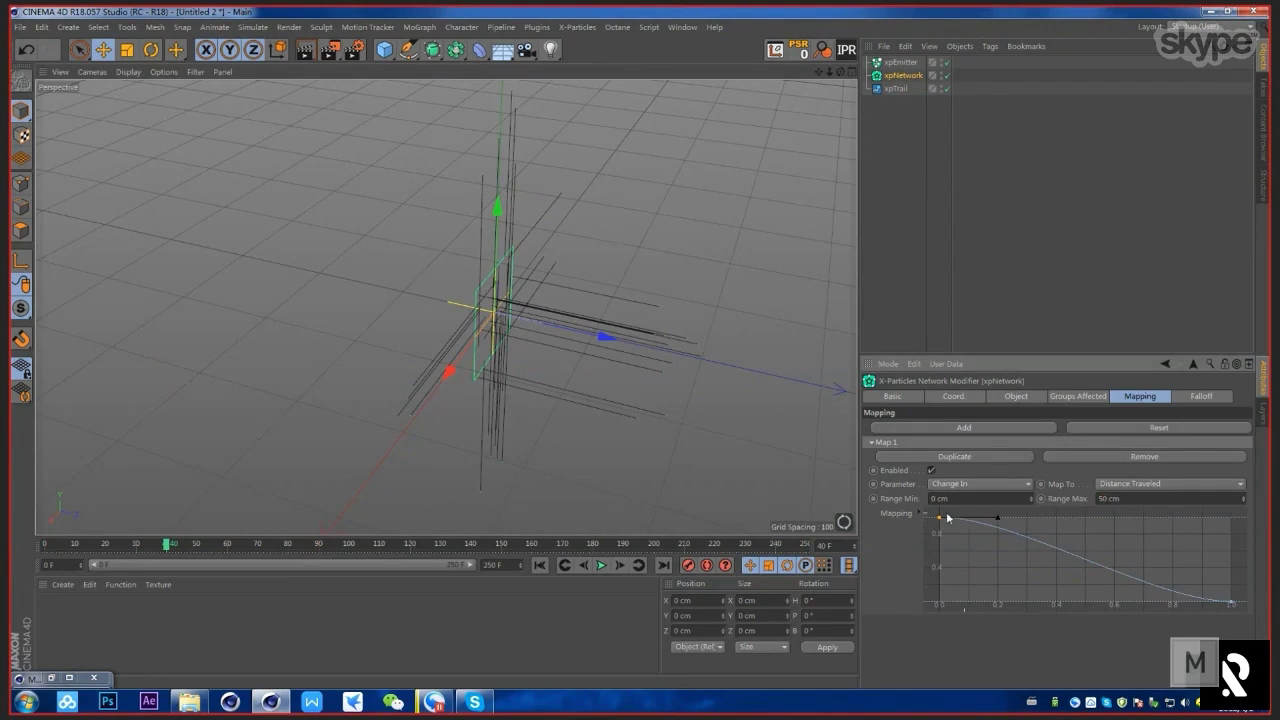
Step: Move the mapping curve's start point to about 0.5 and its end point to about 0.7, and replay the simulation from the first frame
{"action": "left_click_drag", "start_coordinate": [939, 518], "coordinate": [1089, 455]}
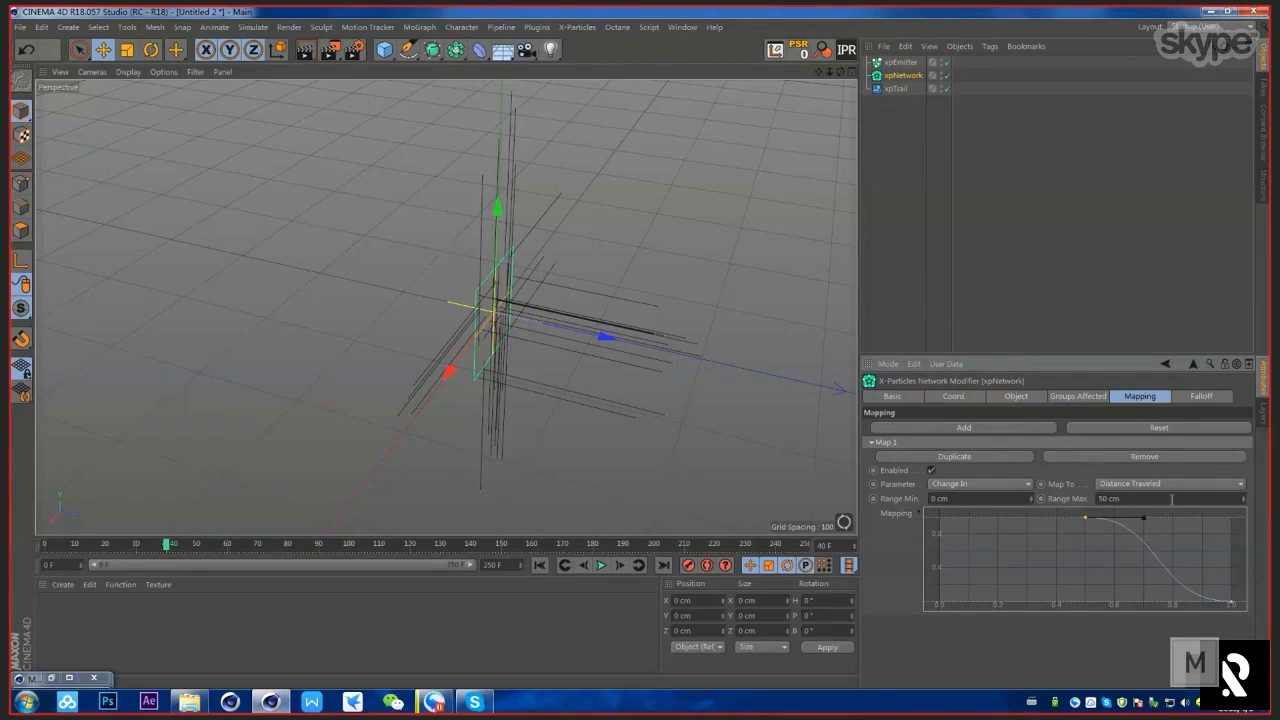
{"action": "left_click_drag", "start_coordinate": [1232, 604], "coordinate": [1143, 602]}
{"action": "left_click", "coordinate": [541, 565]}
{"action": "left_click", "coordinate": [601, 565]}
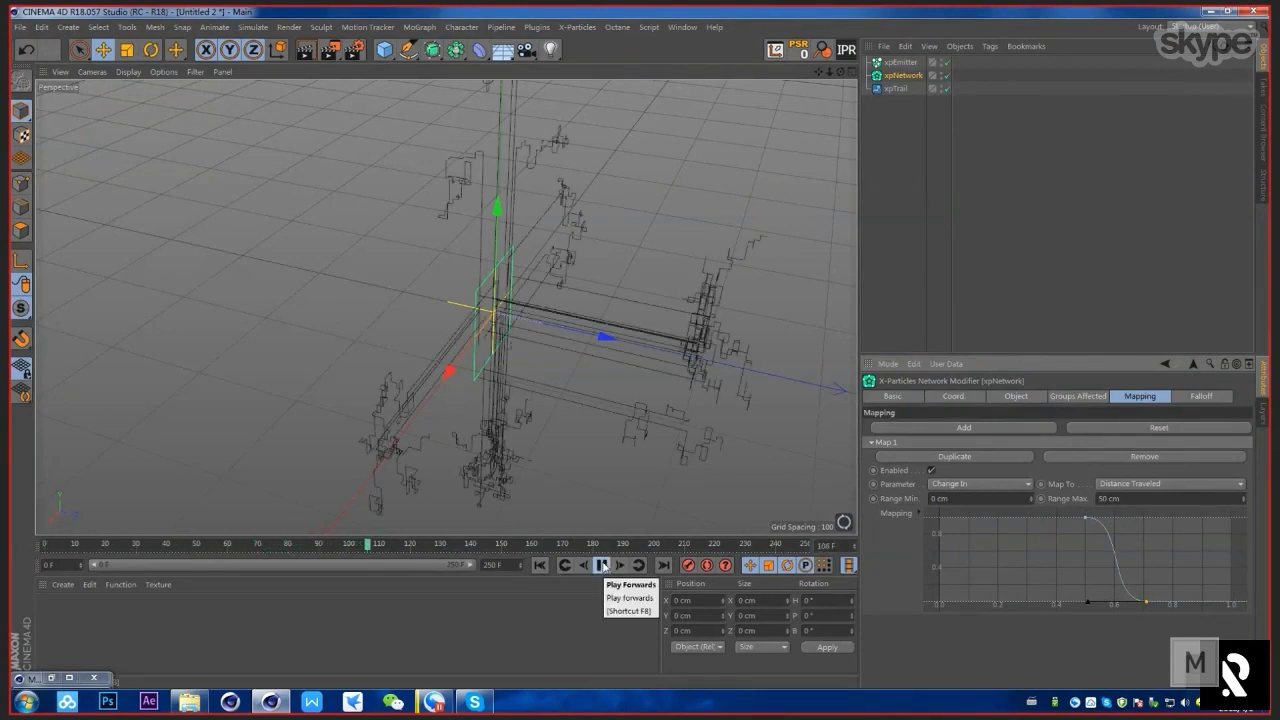
Step: Examine the growing network trails from different angles during playback and stop the simulation
{"action": "left_click_drag", "start_coordinate": [514, 337], "coordinate": [606, 323], "text": "alt"}
{"action": "right_click_drag", "start_coordinate": [606, 323], "coordinate": [566, 406], "text": "alt"}
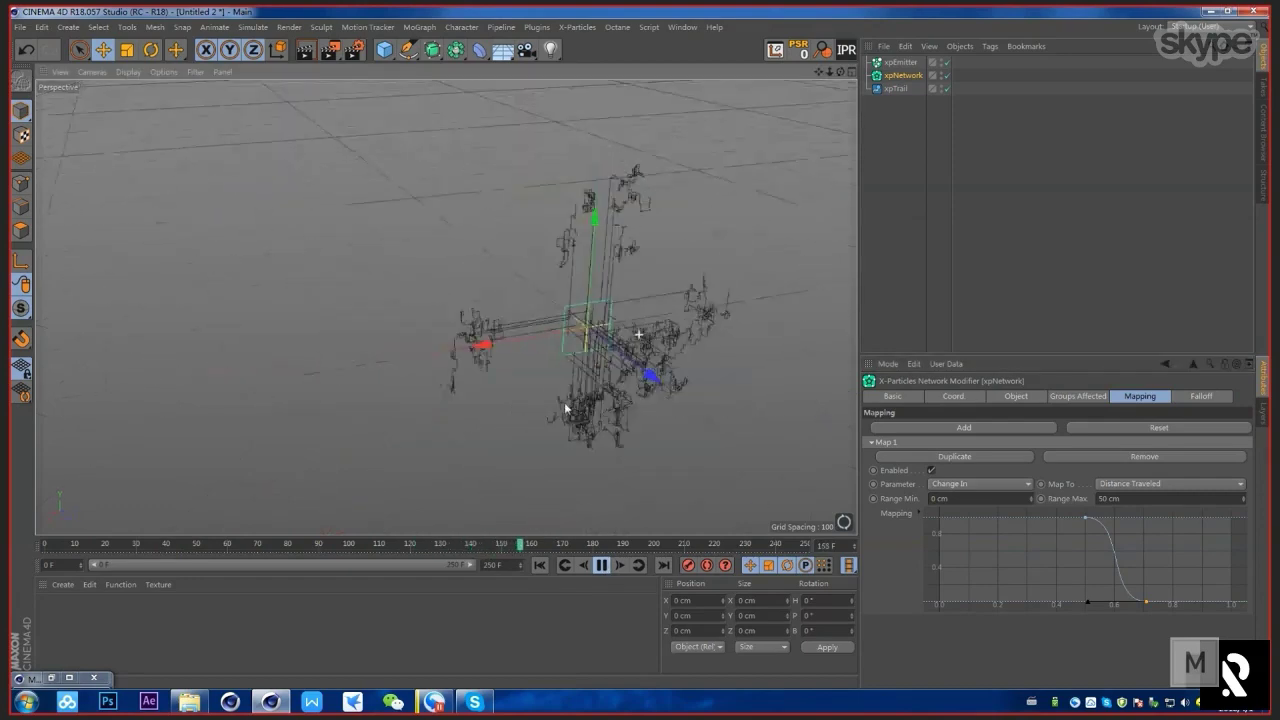
{"action": "left_click_drag", "start_coordinate": [591, 369], "coordinate": [818, 347], "text": "alt"}
{"action": "left_click_drag", "start_coordinate": [509, 432], "coordinate": [677, 331], "text": "alt"}
{"action": "middle_click_drag", "start_coordinate": [677, 331], "coordinate": [397, 306], "text": "alt"}
{"action": "left_click_drag", "start_coordinate": [397, 306], "coordinate": [466, 304], "text": "alt"}
{"action": "middle_click_drag", "start_coordinate": [466, 304], "coordinate": [518, 301], "text": "alt"}
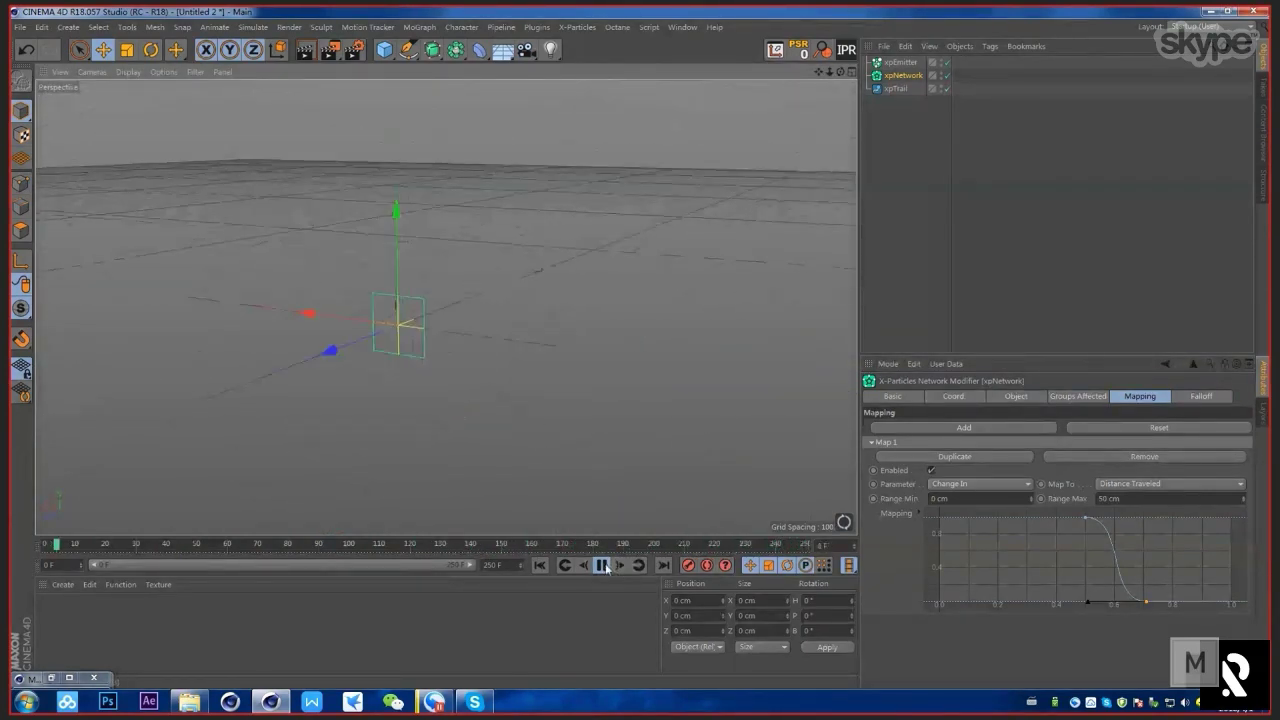
{"action": "key", "text": "F8"}
Step: Review the Map To sources available for the Change In mapping alongside xpNetwork's object properties
{"action": "left_click", "coordinate": [1166, 483]}
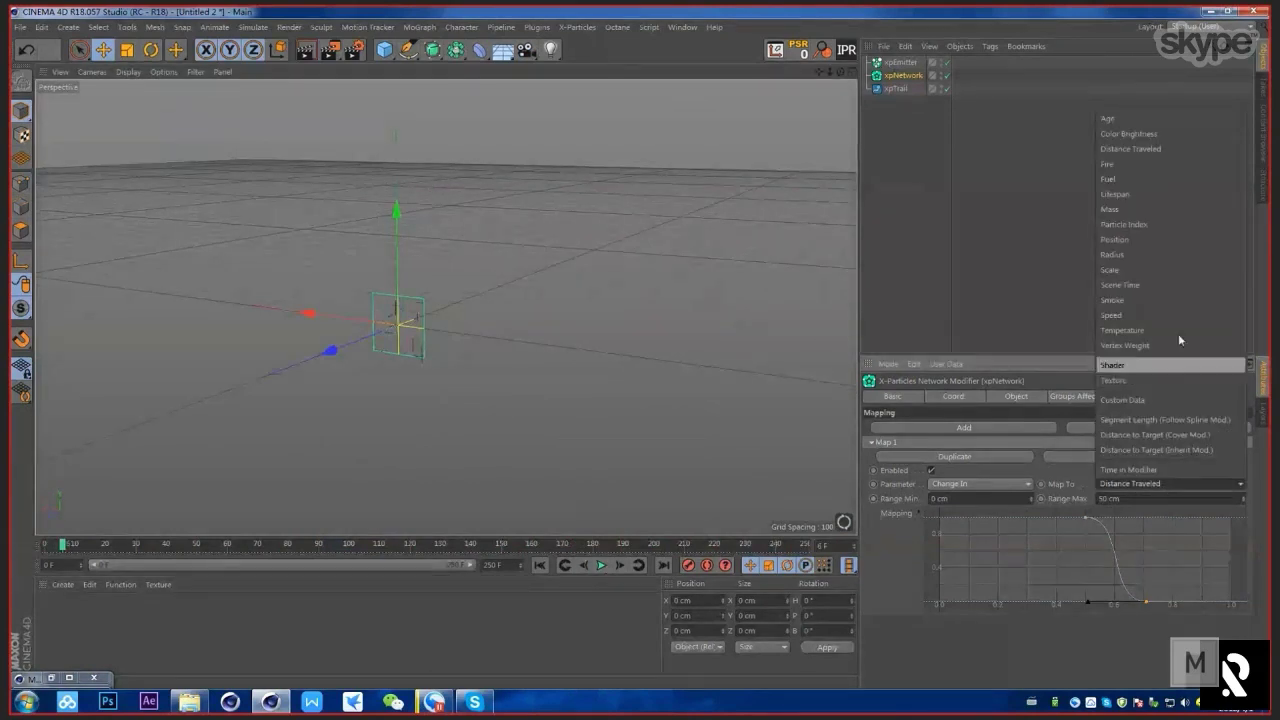
{"action": "left_click", "coordinate": [1060, 472]}
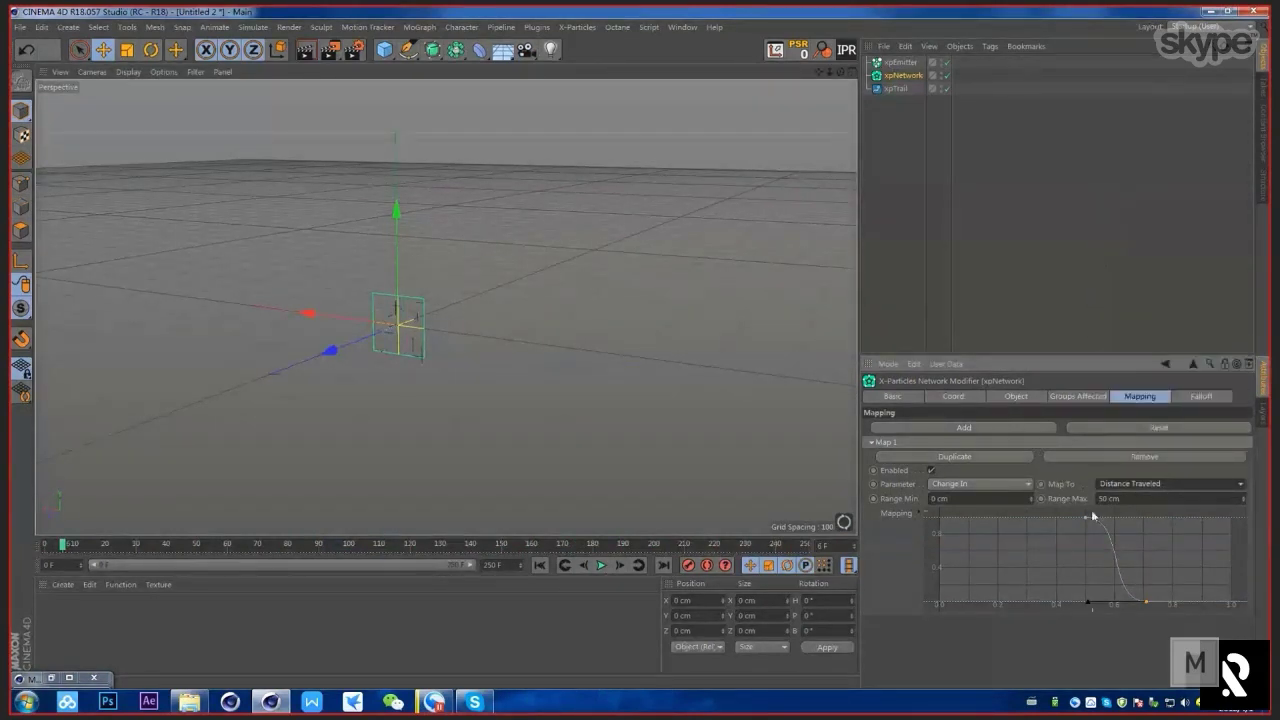
{"action": "left_click", "coordinate": [1029, 400]}
{"action": "left_click_drag", "start_coordinate": [264, 293], "coordinate": [560, 380], "text": "alt"}
{"action": "left_click", "coordinate": [1138, 397]}
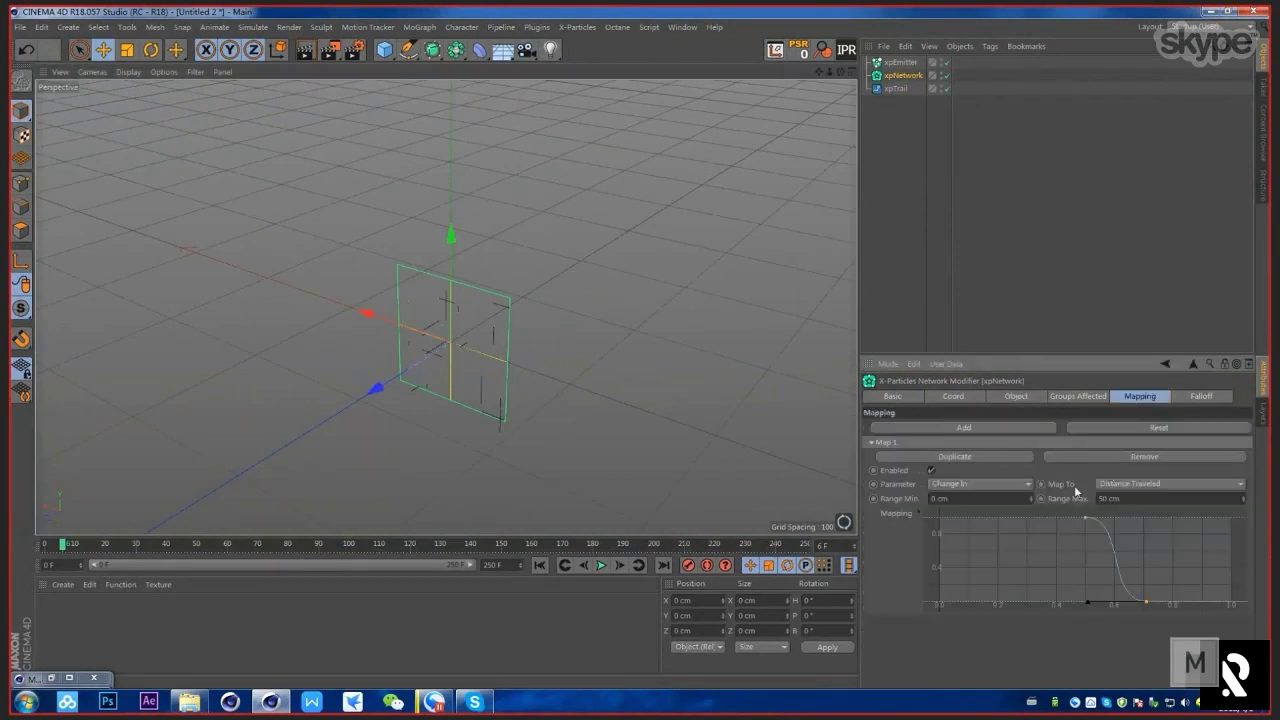
{"action": "left_click", "coordinate": [1240, 484]}
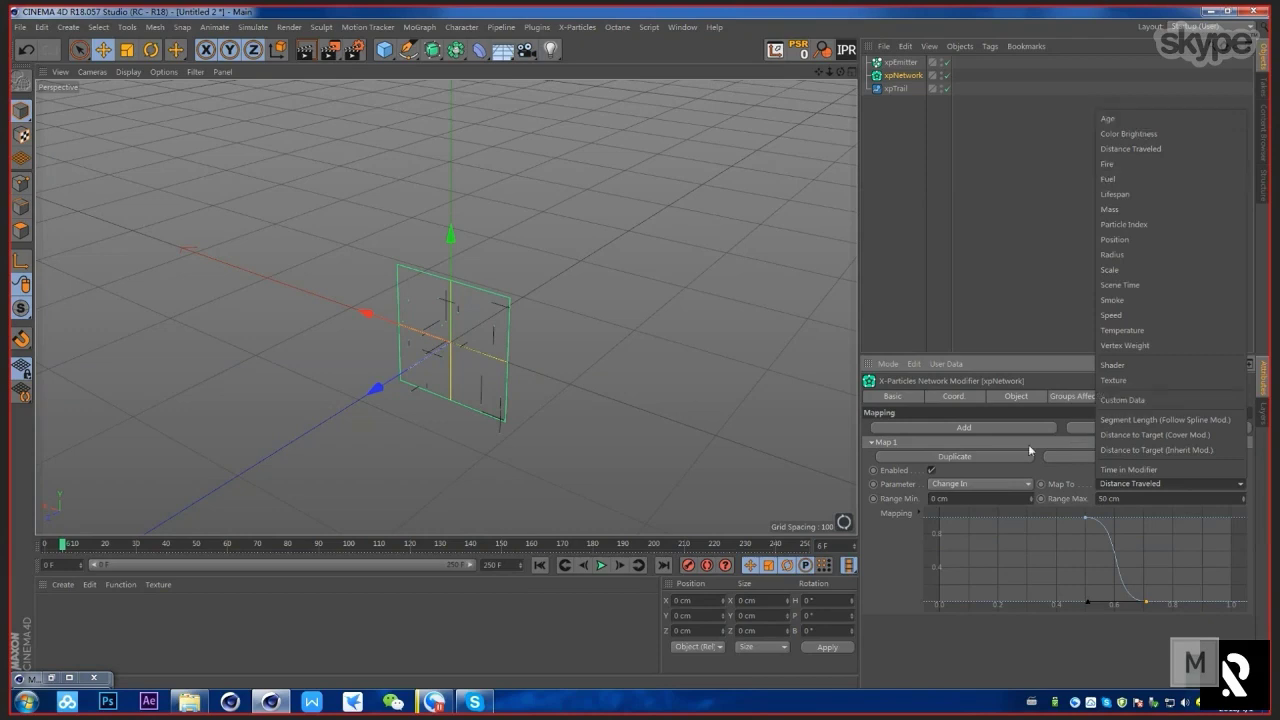
{"action": "left_click", "coordinate": [1020, 410]}
Step: Browse the other X-Particles objects and compare xpNetwork's object parameters with its mapping settings
{"action": "left_click", "coordinate": [1008, 398]}
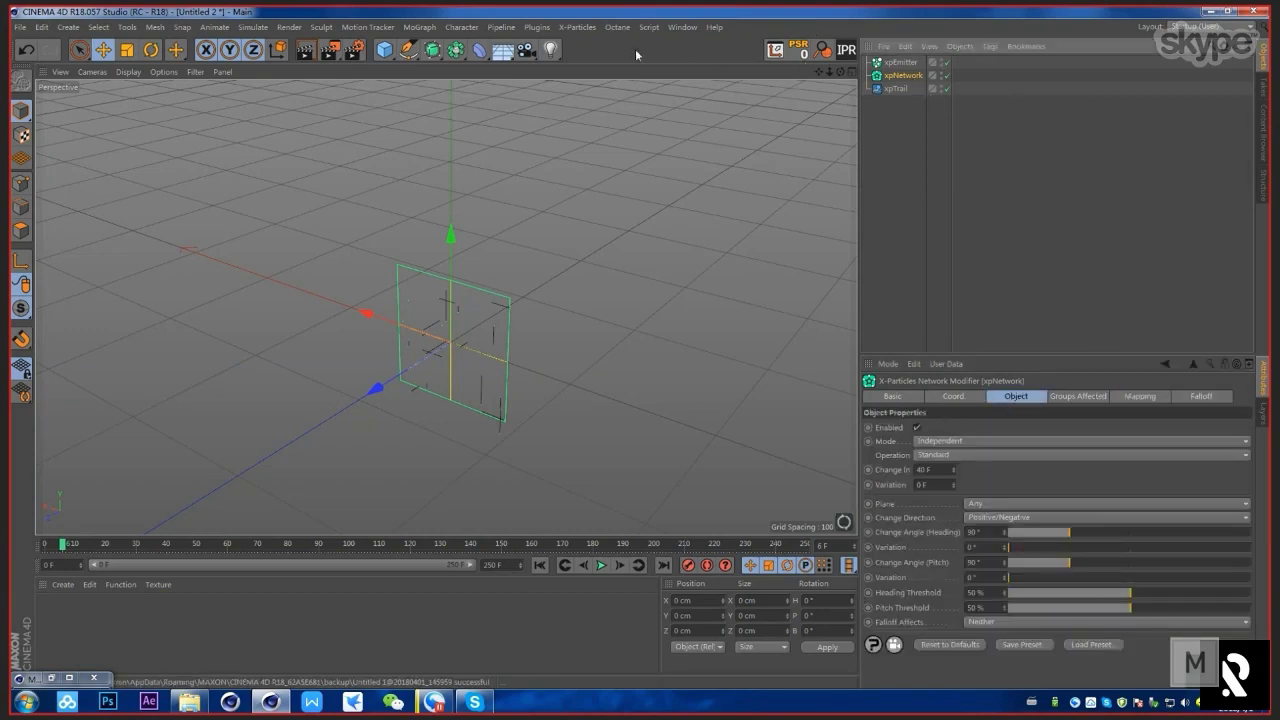
{"action": "left_click", "coordinate": [578, 27]}
{"action": "mouse_move", "coordinate": [610, 158]}
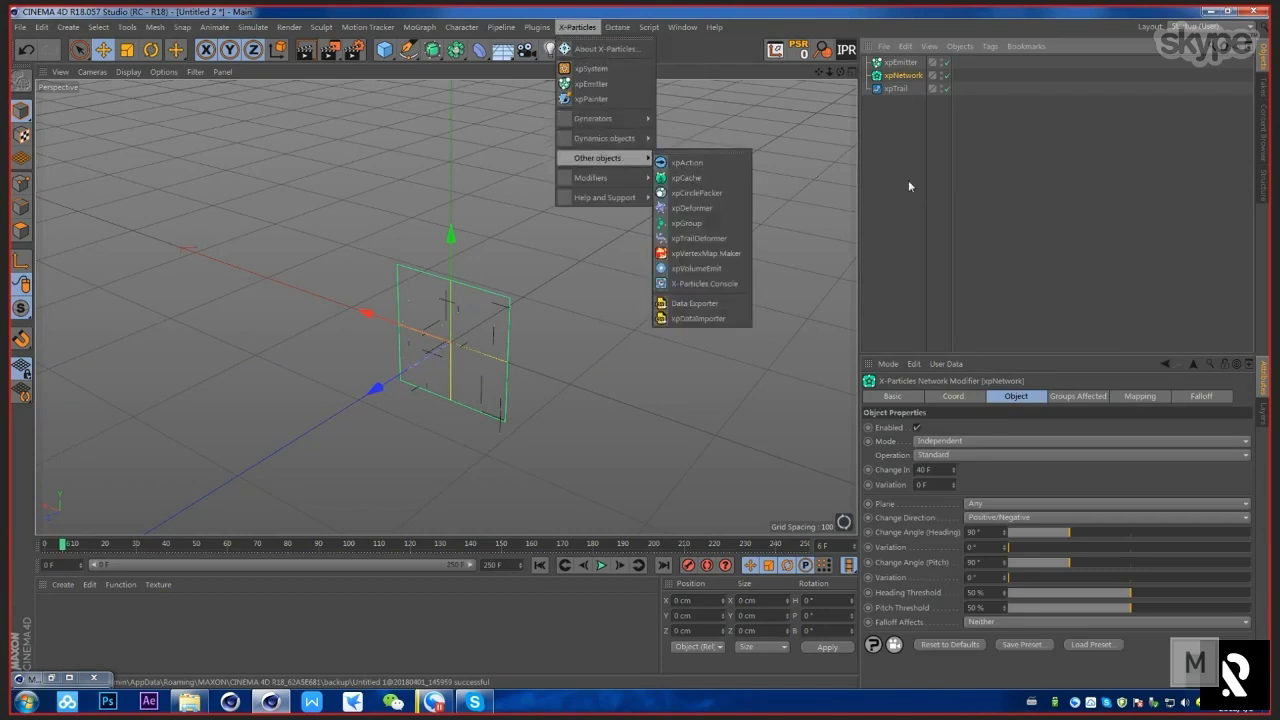
{"action": "left_click", "coordinate": [1142, 397]}
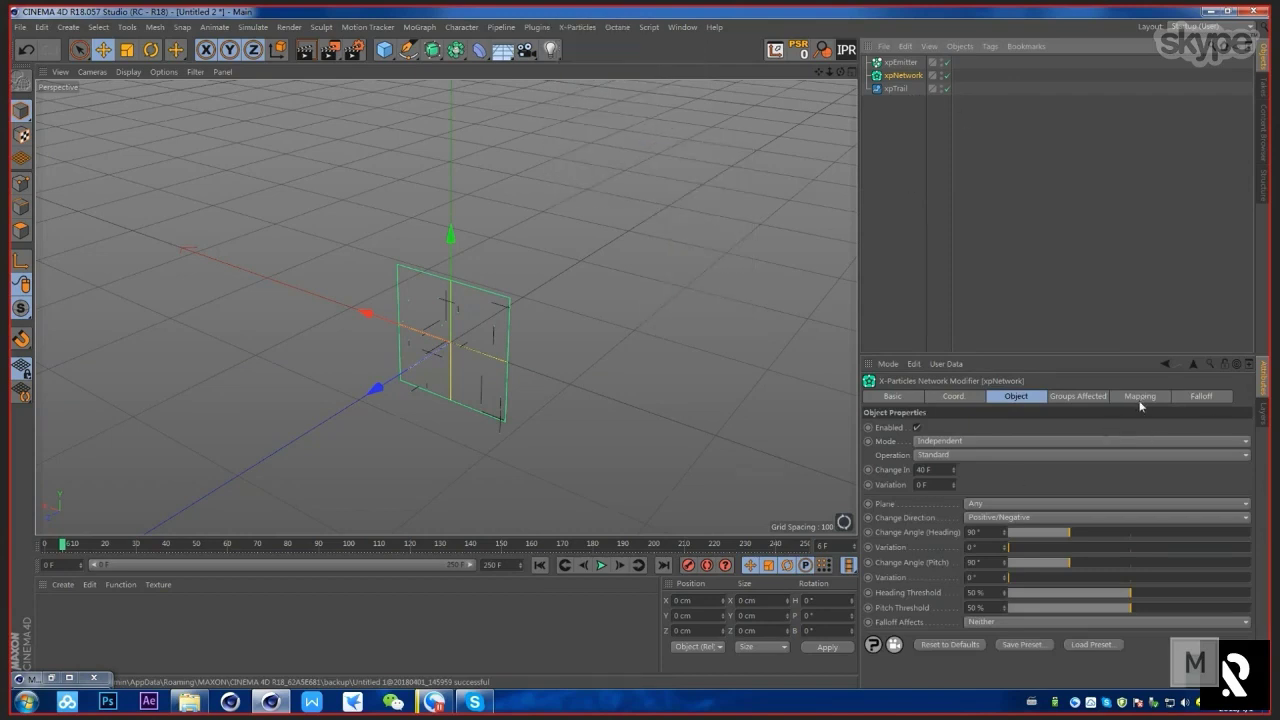
{"action": "left_click", "coordinate": [1140, 397]}
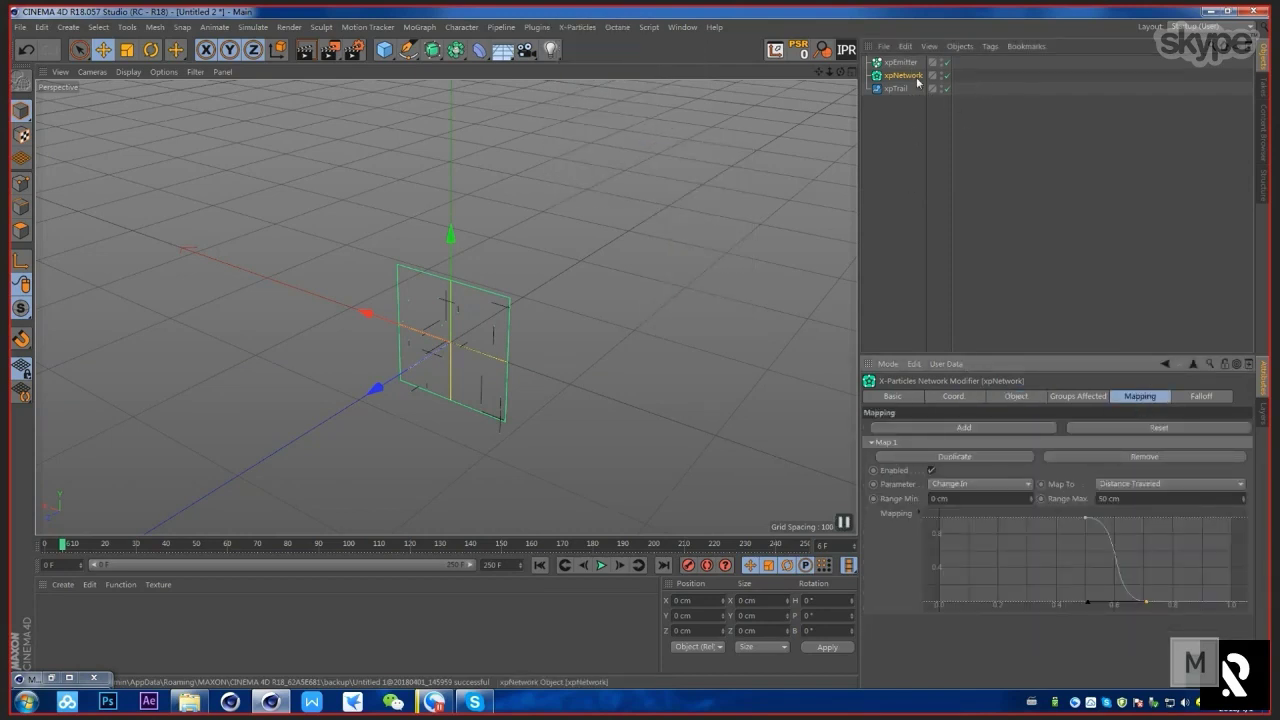
{"action": "left_click", "coordinate": [1030, 397]}
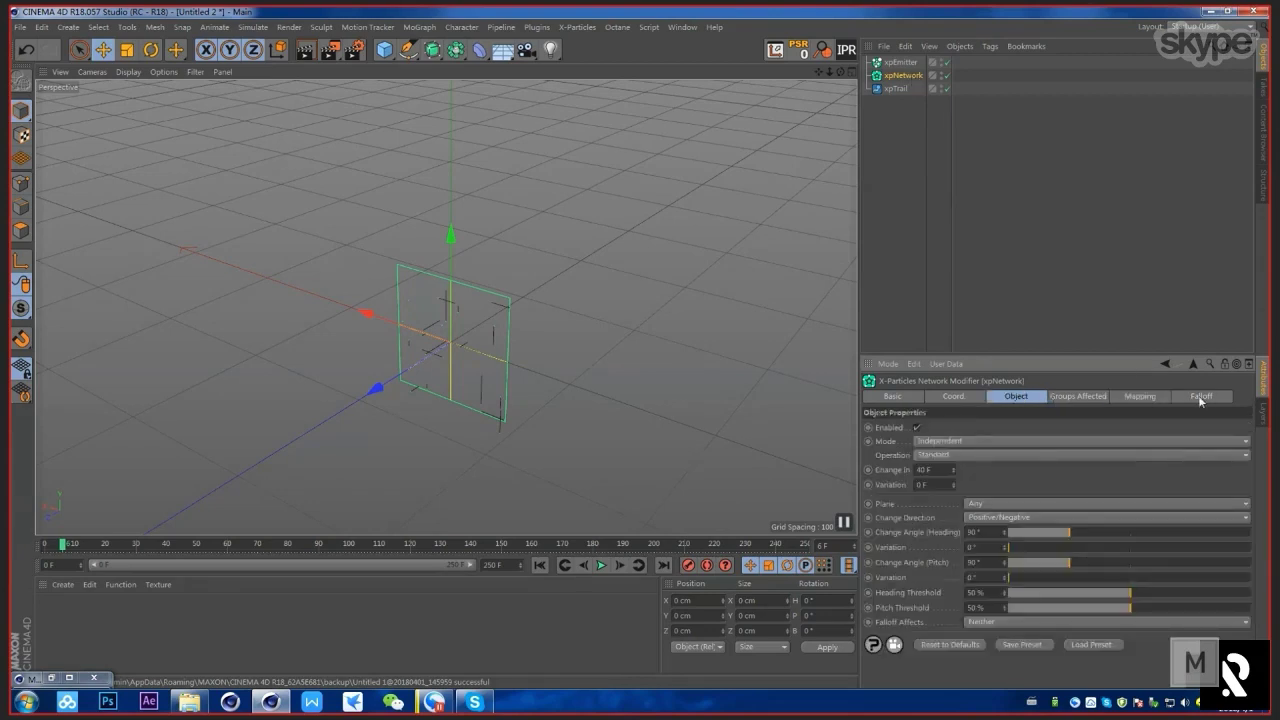
{"action": "left_click", "coordinate": [1140, 397]}
{"action": "left_click", "coordinate": [1030, 396]}
{"action": "left_click", "coordinate": [1140, 397]}
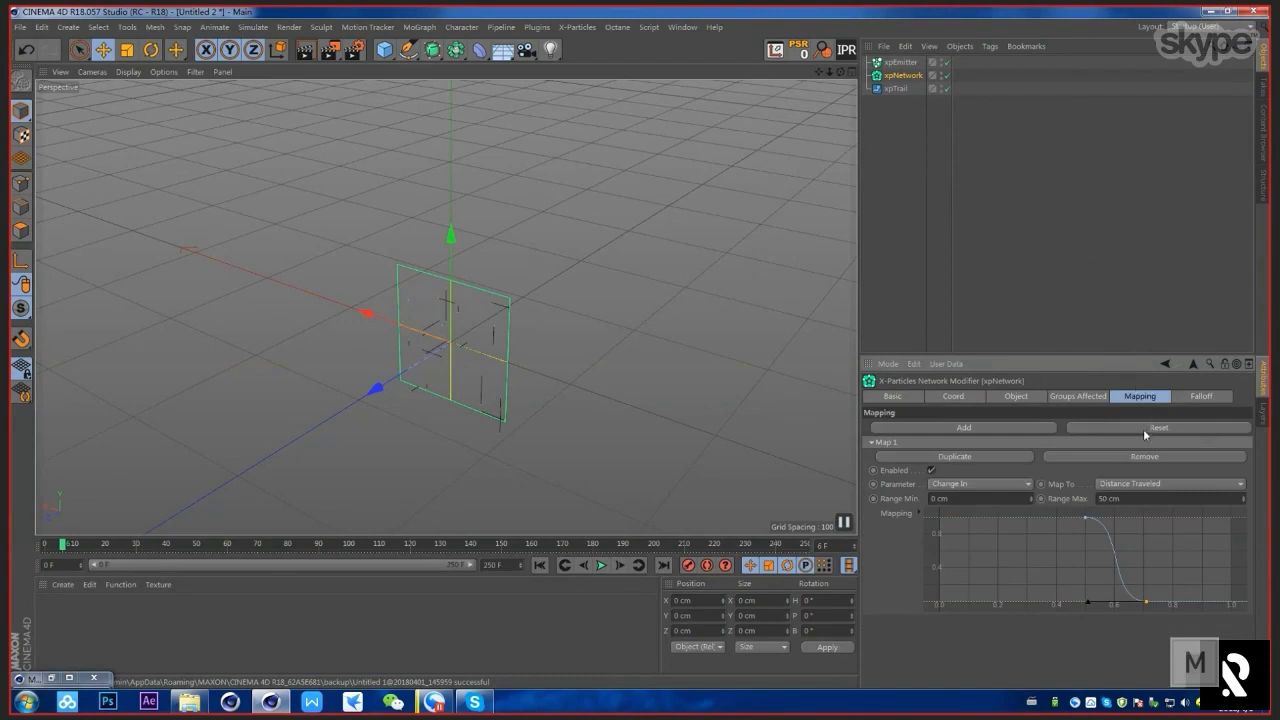
Step: Add an X-Particles turbulence modifier (xpTurbulence) to the scene and view the setup from another angle
{"action": "left_click", "coordinate": [1240, 487]}
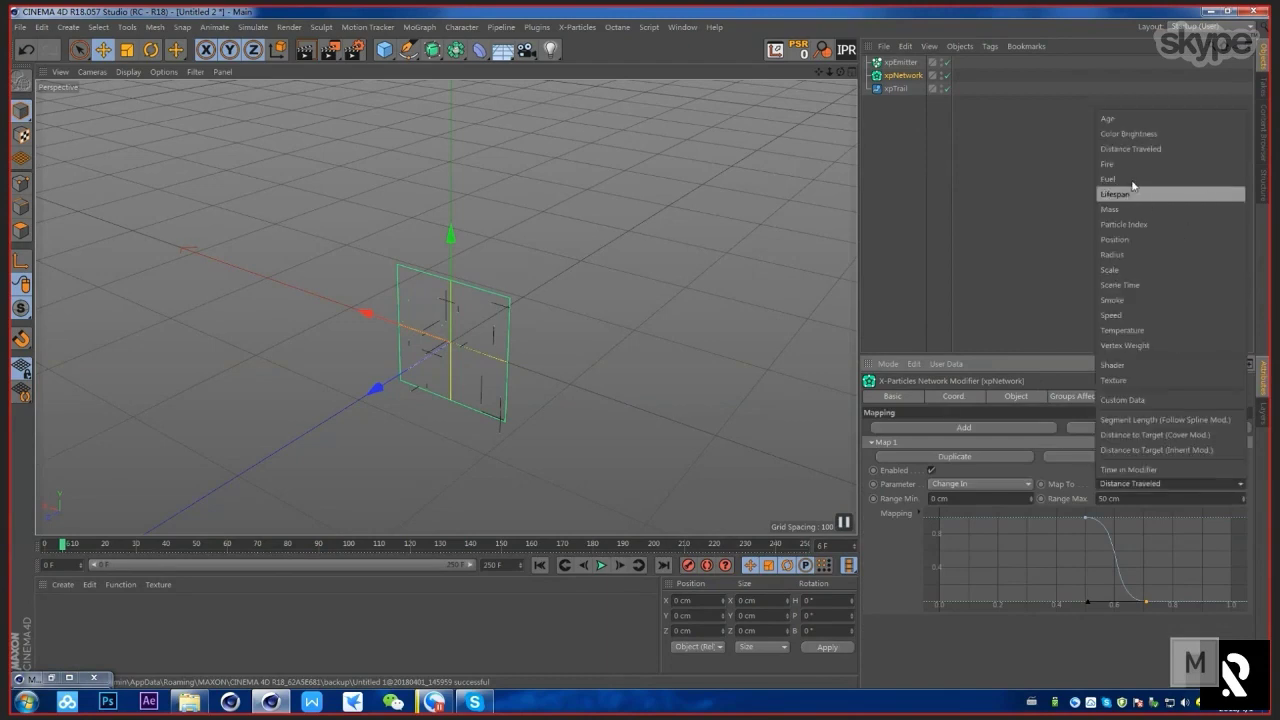
{"action": "left_click", "coordinate": [916, 114]}
{"action": "left_click", "coordinate": [568, 32]}
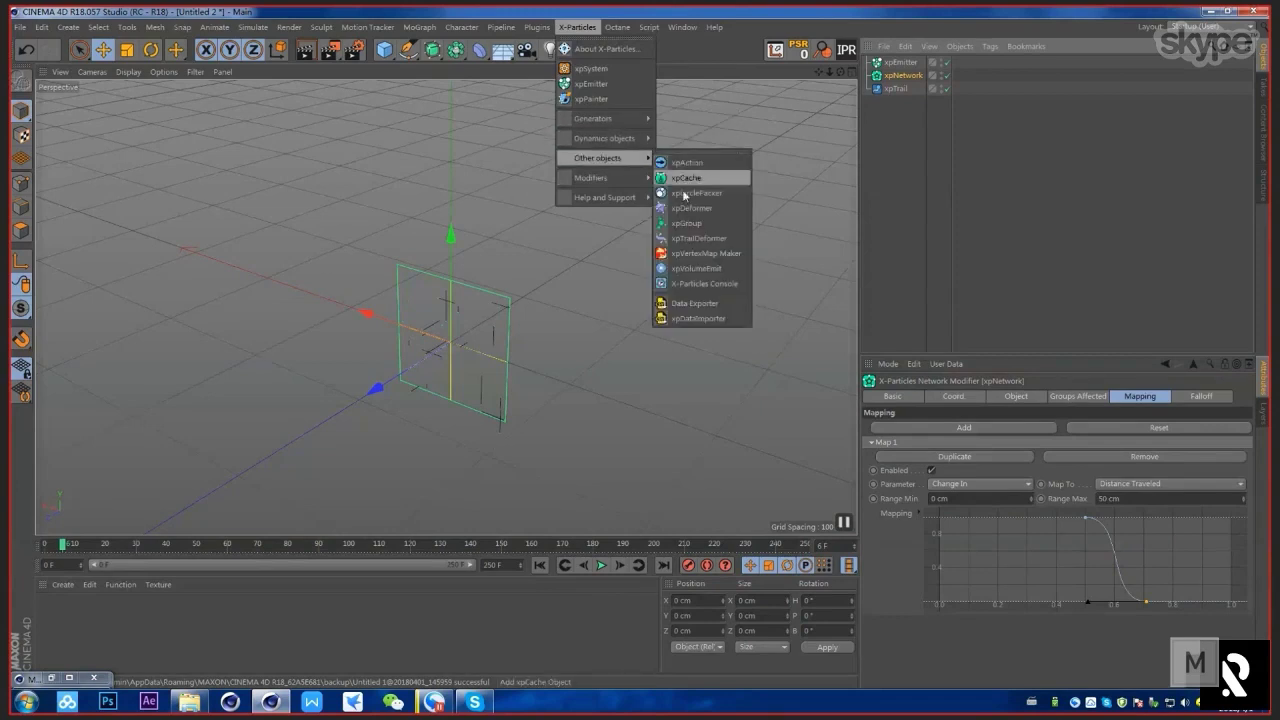
{"action": "mouse_move", "coordinate": [642, 178]}
{"action": "mouse_move", "coordinate": [684, 199]}
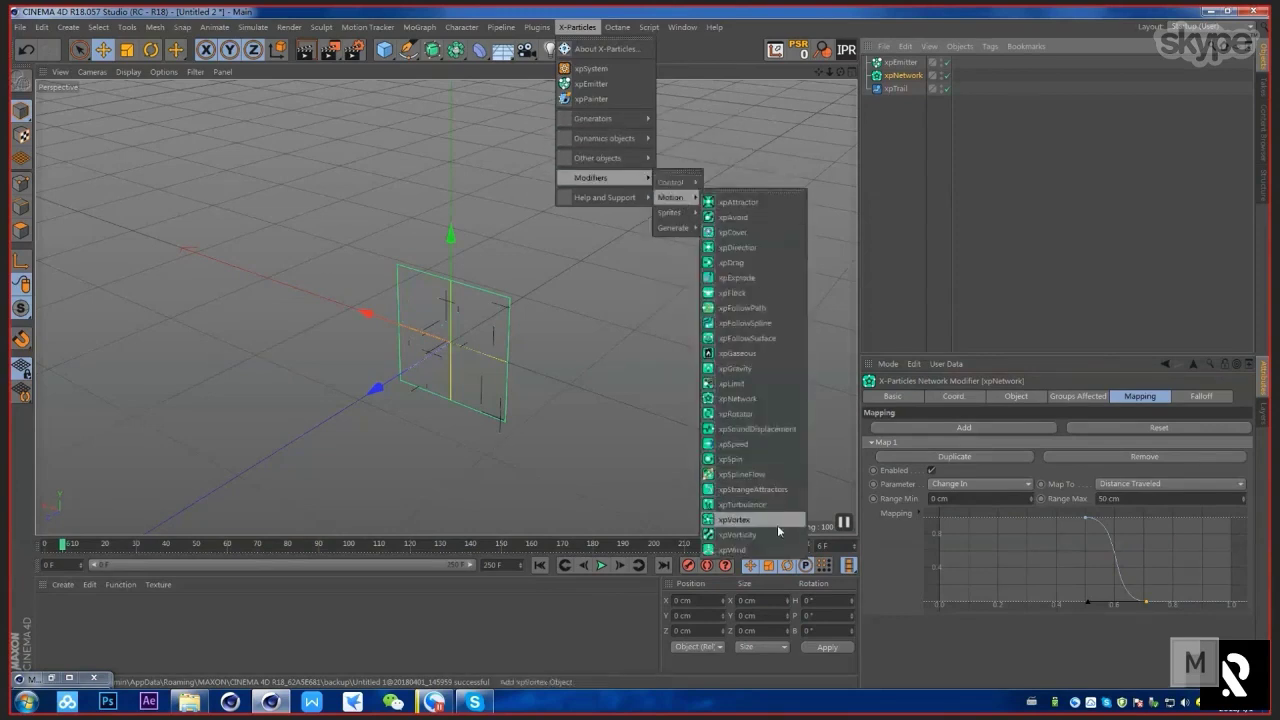
{"action": "left_click", "coordinate": [762, 505]}
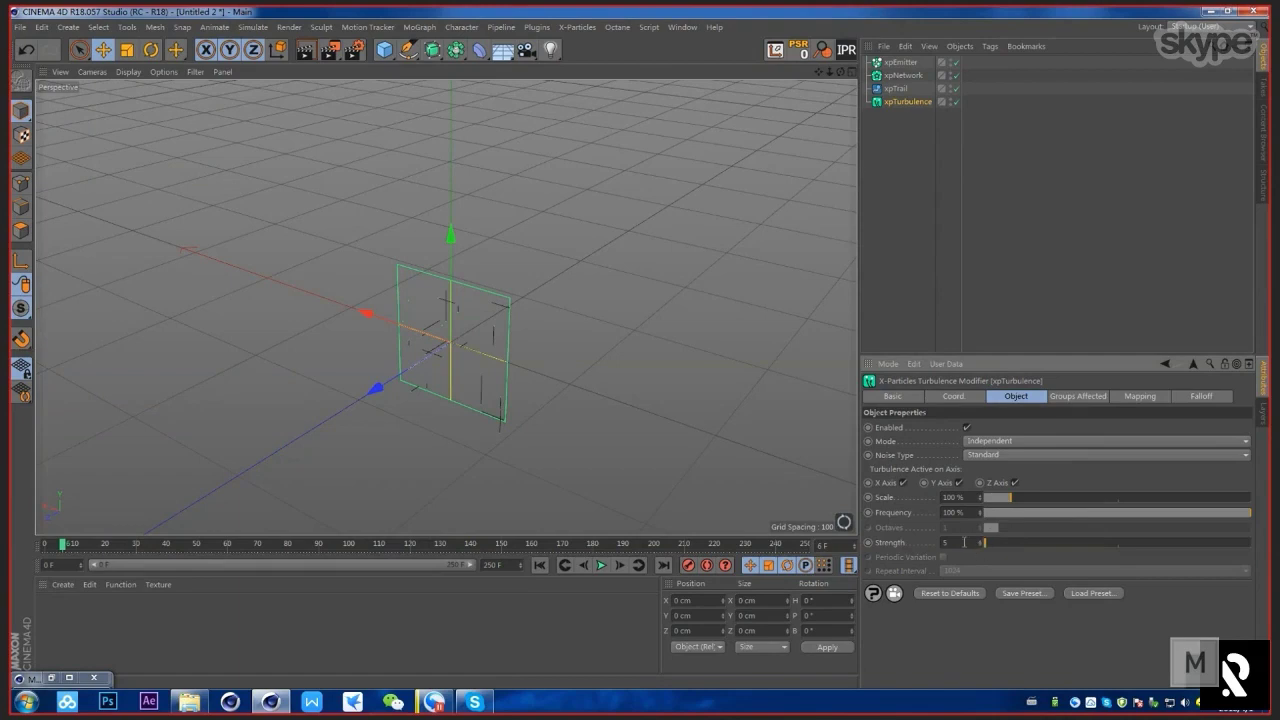
{"action": "left_click_drag", "start_coordinate": [604, 330], "coordinate": [420, 259], "text": "alt"}
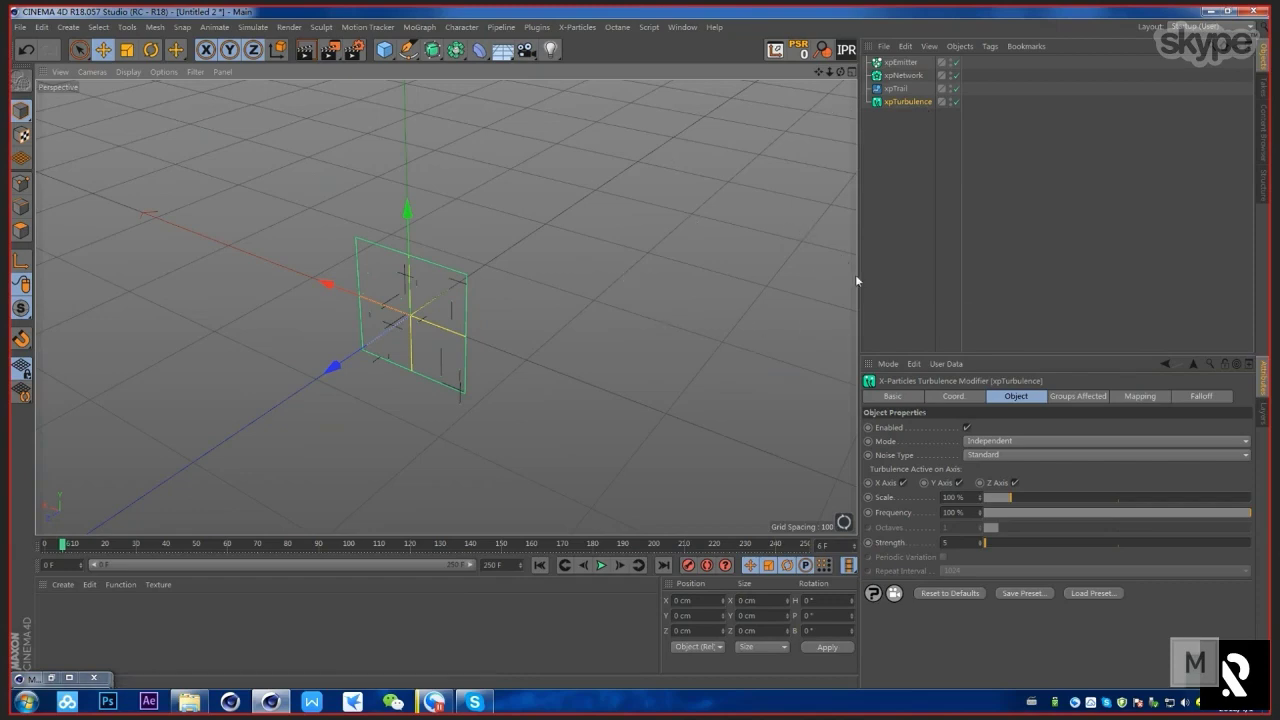
{"action": "middle_click_drag", "start_coordinate": [610, 310], "coordinate": [533, 321], "text": "alt"}
{"action": "left_click_drag", "start_coordinate": [533, 321], "coordinate": [495, 345], "text": "alt"}
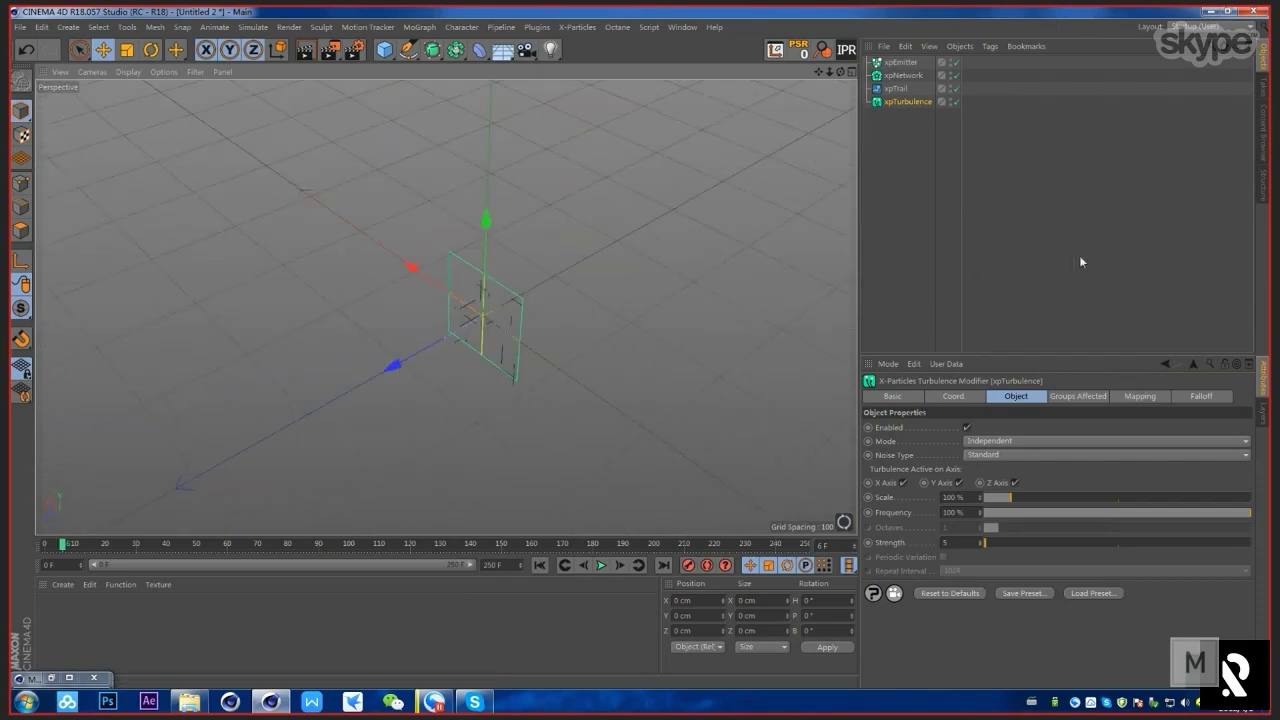
Step: Try Smoke and Temperature as the Map To source of xpNetwork's Change In mapping
{"action": "left_click", "coordinate": [903, 75]}
{"action": "left_click", "coordinate": [1140, 397]}
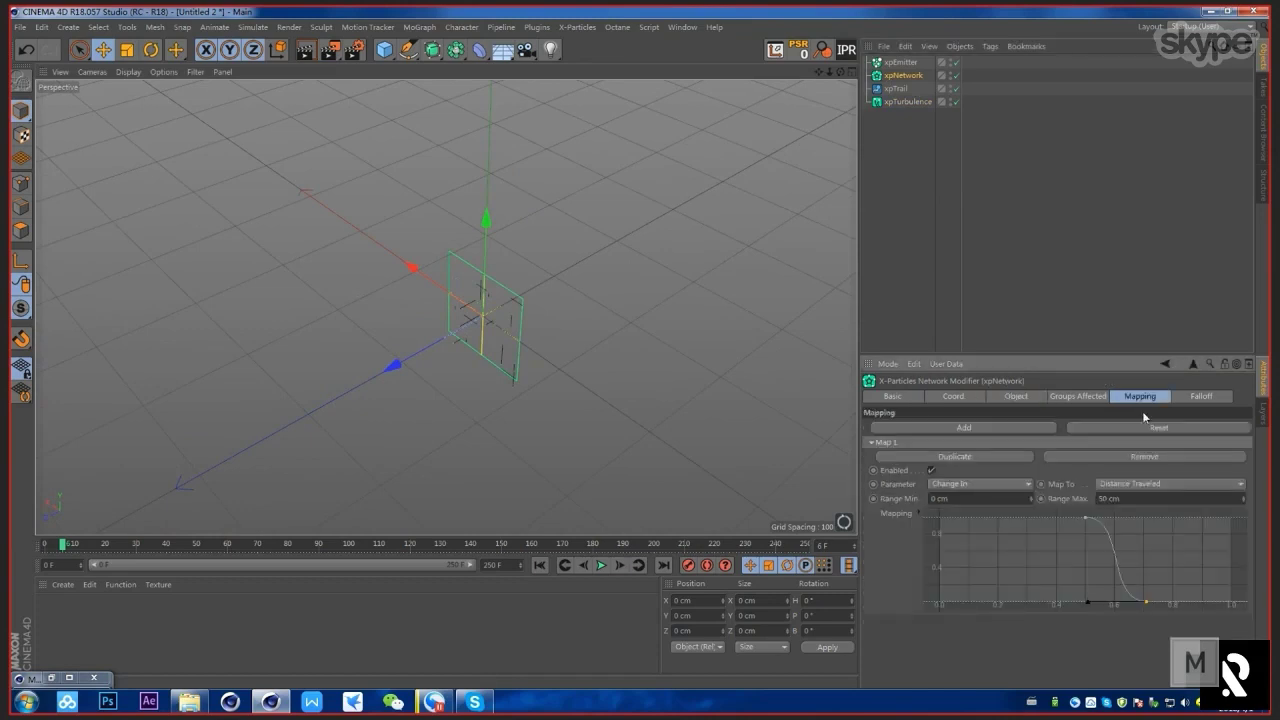
{"action": "left_click", "coordinate": [990, 480]}
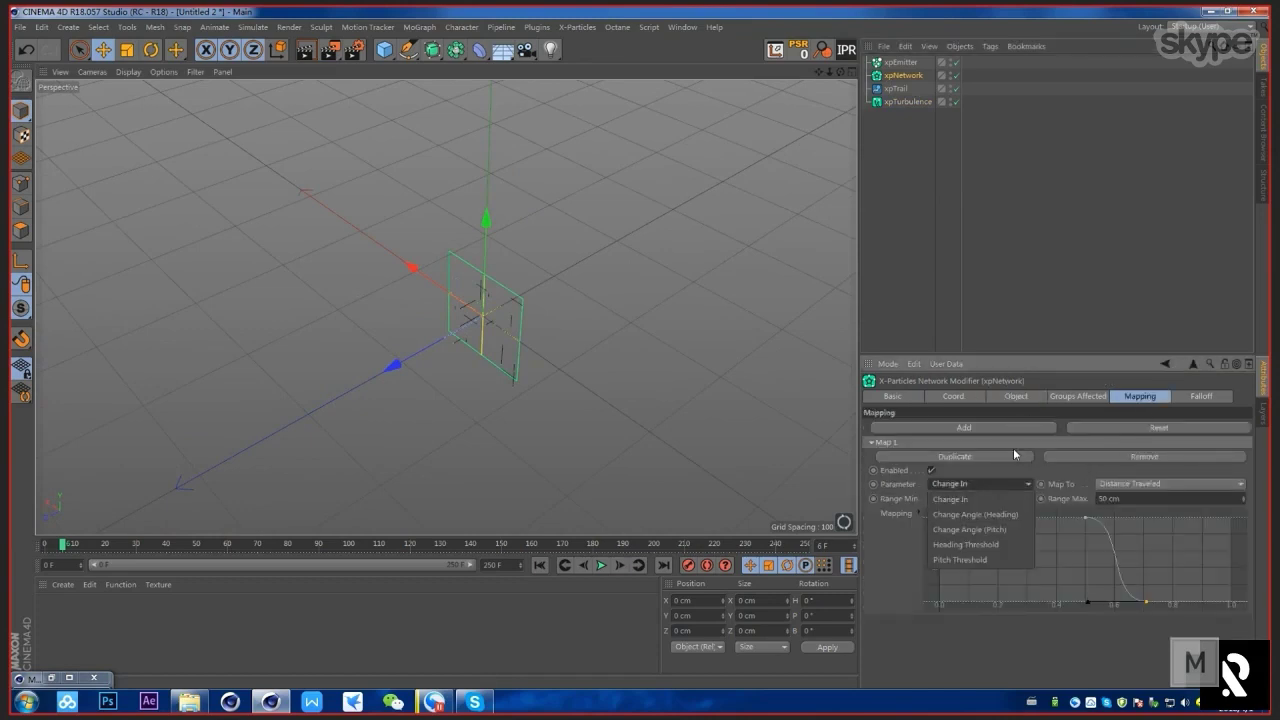
{"action": "left_click", "coordinate": [1232, 469]}
{"action": "left_click", "coordinate": [1237, 487]}
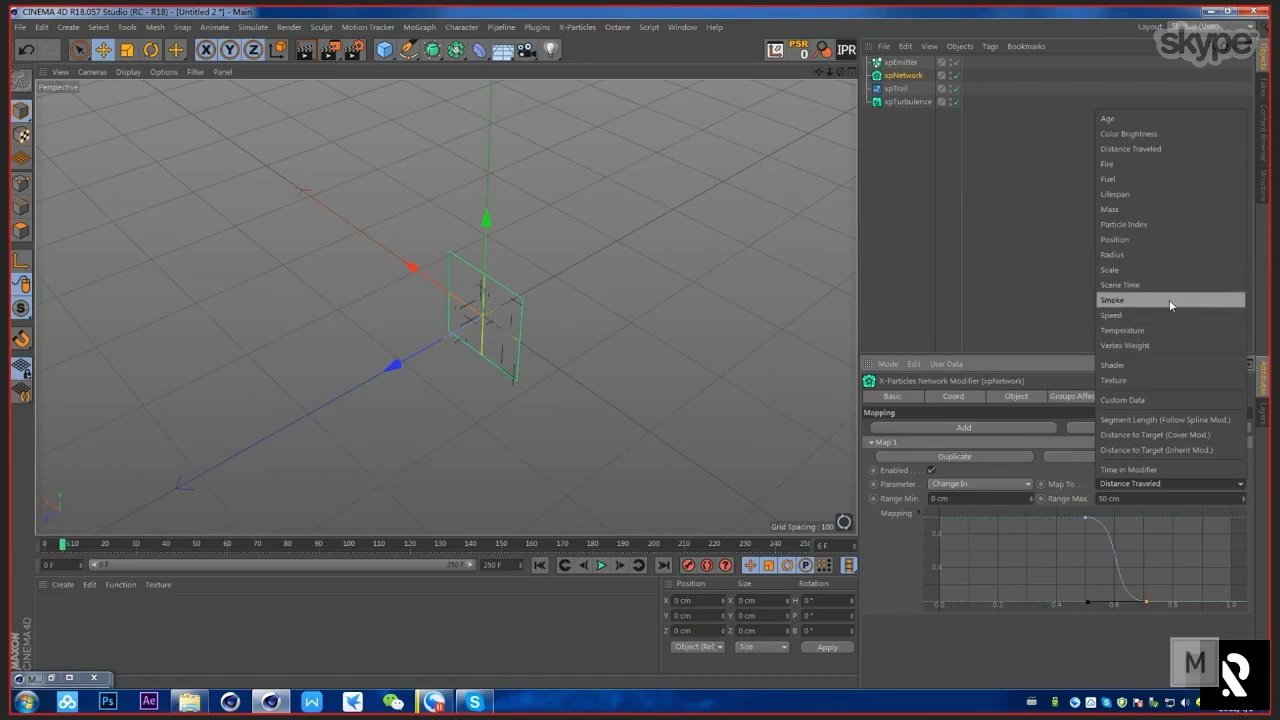
{"action": "left_click", "coordinate": [1169, 299]}
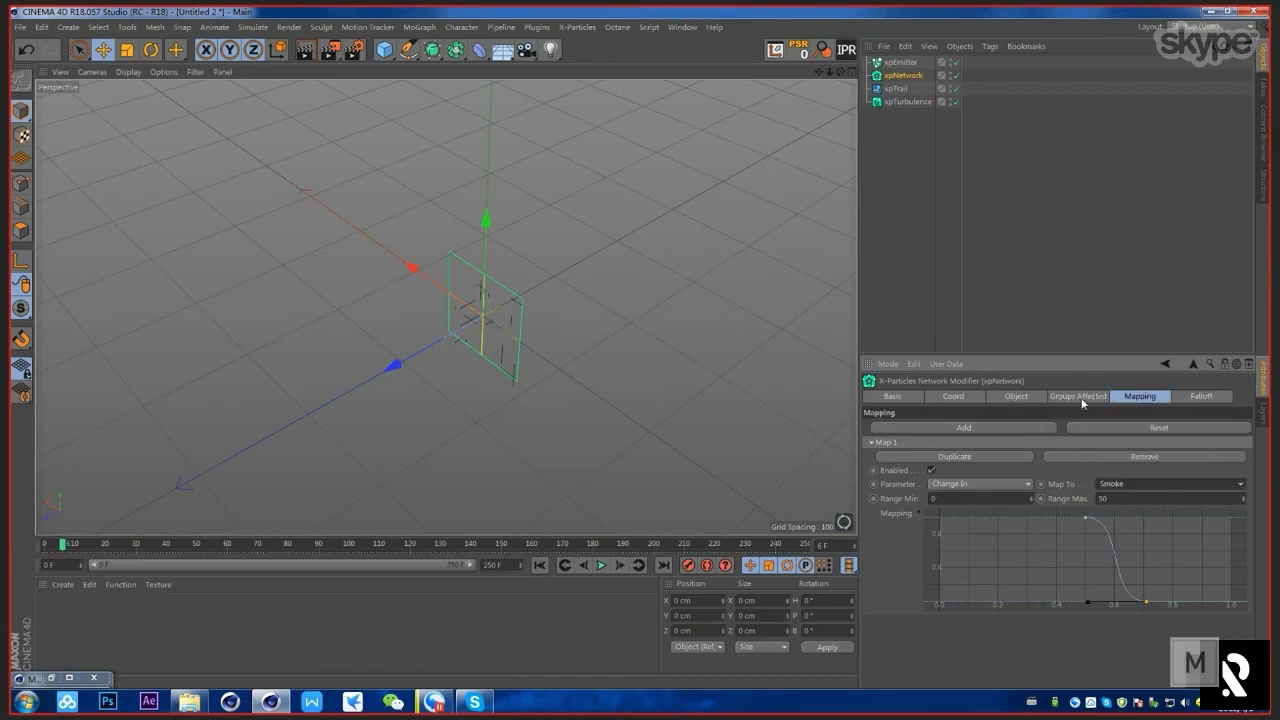
{"action": "left_click", "coordinate": [1104, 484]}
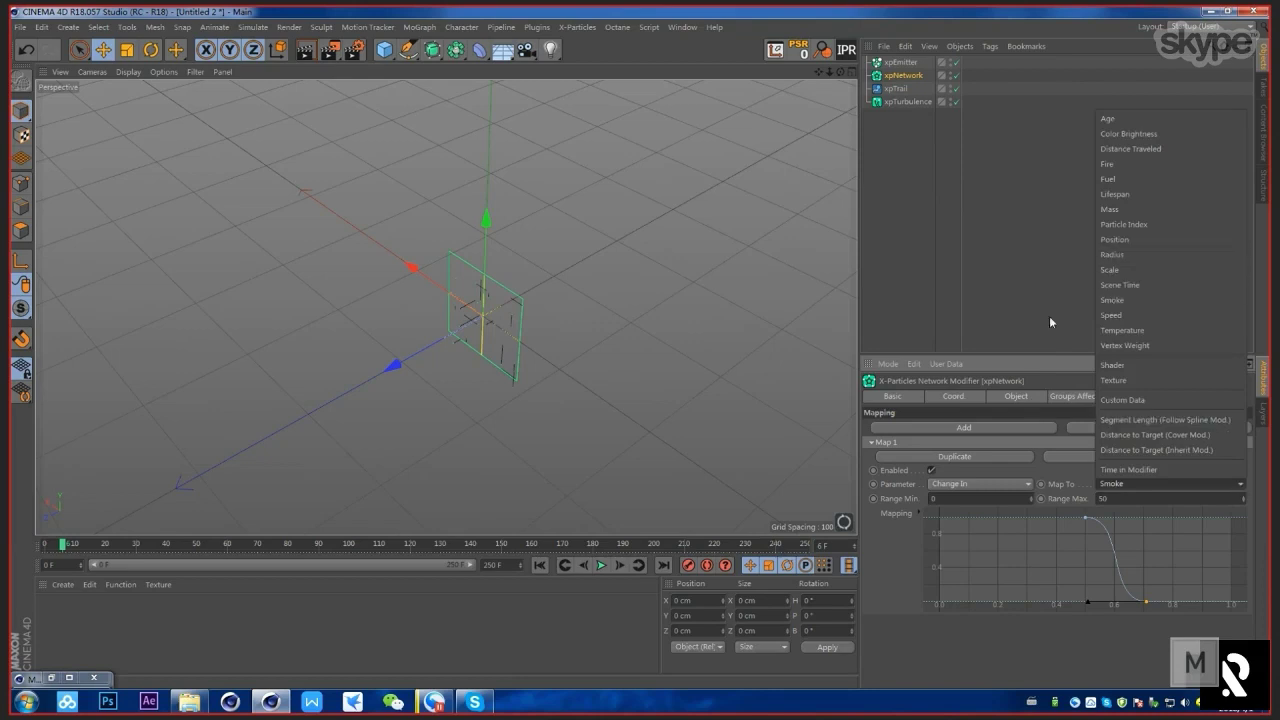
{"action": "left_click", "coordinate": [1176, 332]}
Step: Set the Map To source of xpNetwork's Change In mapping to Radius
{"action": "left_click", "coordinate": [1170, 484]}
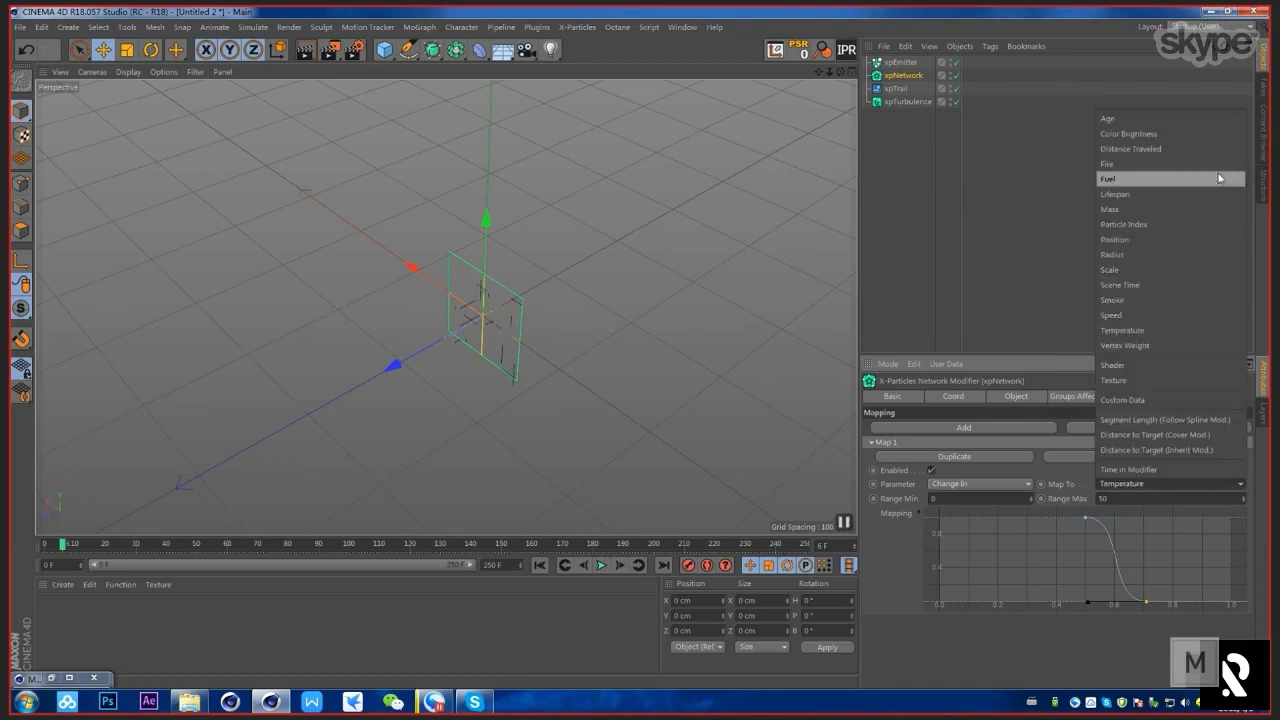
{"action": "left_click", "coordinate": [1140, 254]}
{"action": "left_click_drag", "start_coordinate": [580, 311], "coordinate": [505, 278], "text": "alt"}
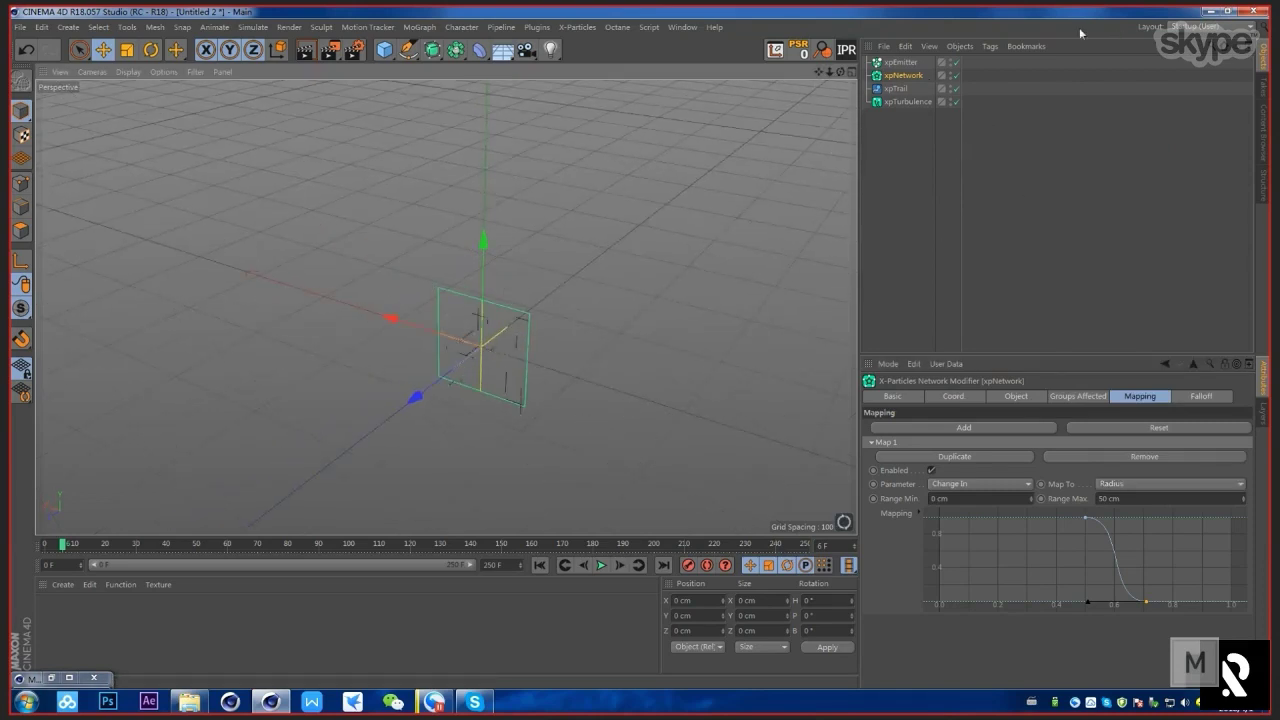
Step: Compare xpEmitter's particle radius and variation settings with xpNetwork's Radius mapping range
{"action": "left_click", "coordinate": [900, 62]}
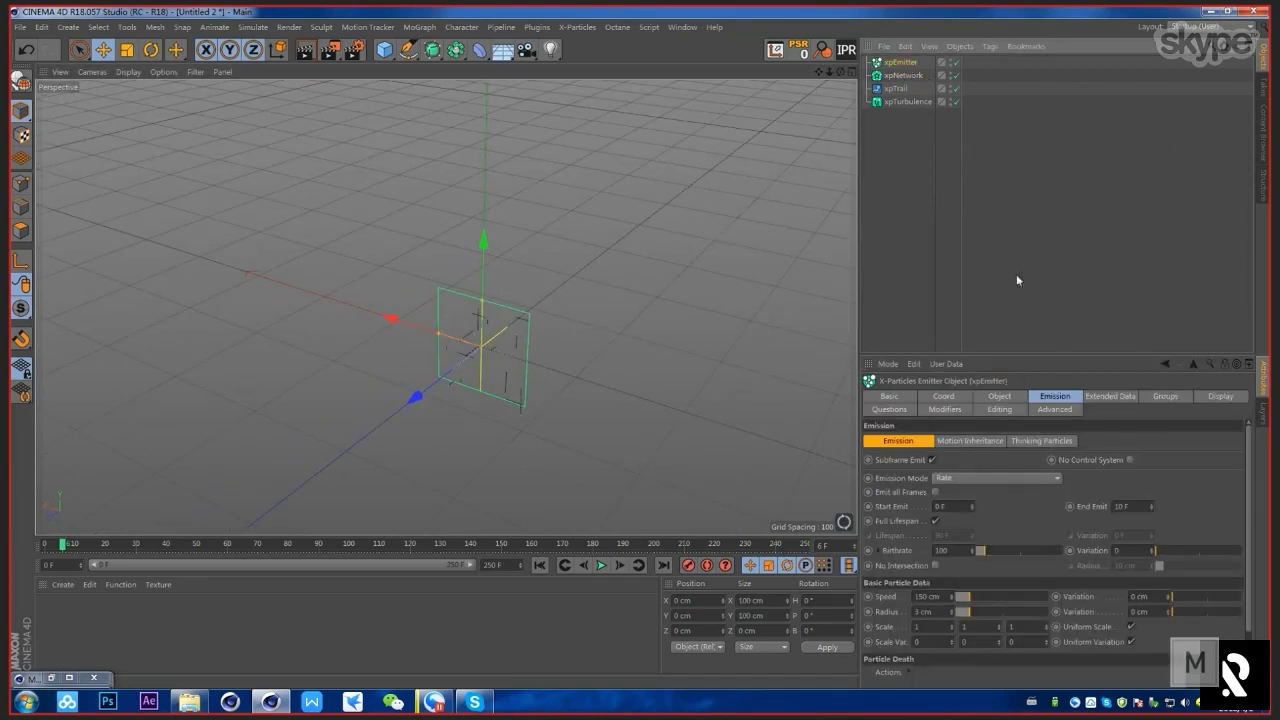
{"action": "left_click", "coordinate": [903, 75]}
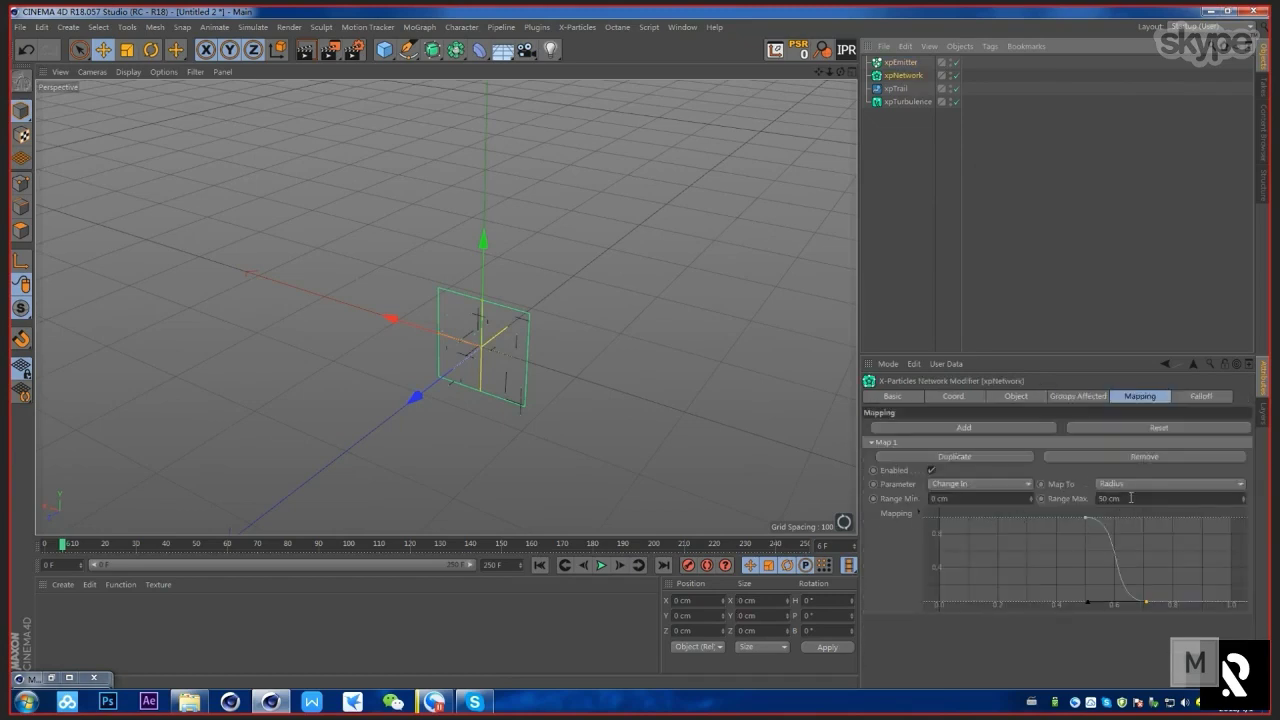
{"action": "left_click", "coordinate": [899, 62]}
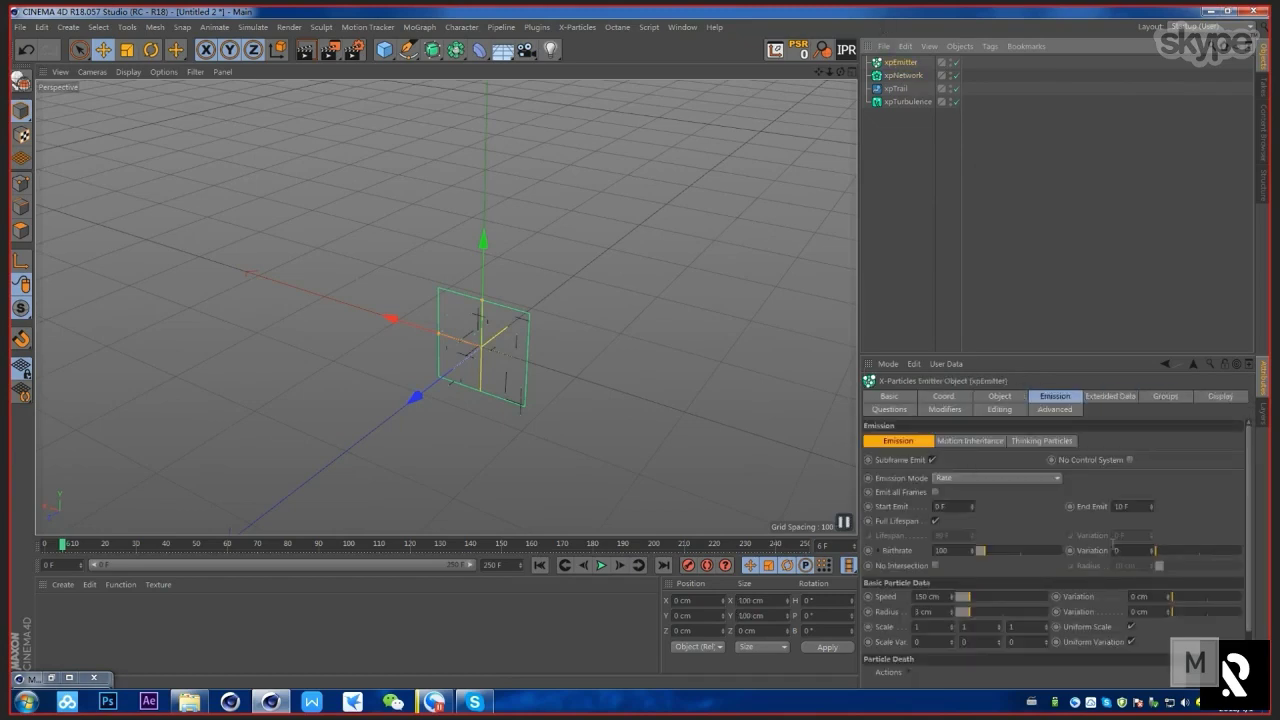
{"action": "mouse_move", "coordinate": [1072, 518]}
{"action": "left_mouse_down"}
{"action": "mouse_move", "coordinate": [1072, 455]}
{"action": "mouse_move", "coordinate": [1072, 514]}
{"action": "left_mouse_up"}
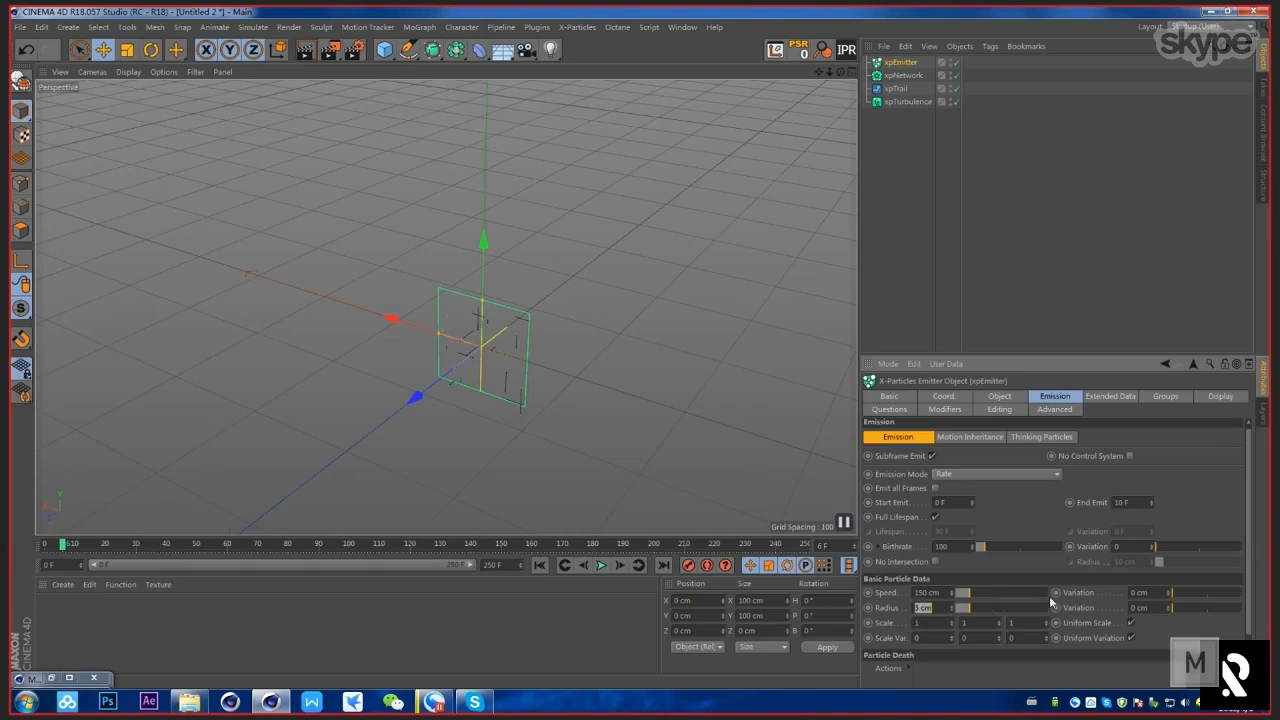
{"action": "key", "text": "Tab"}
{"action": "left_click", "coordinate": [903, 75]}
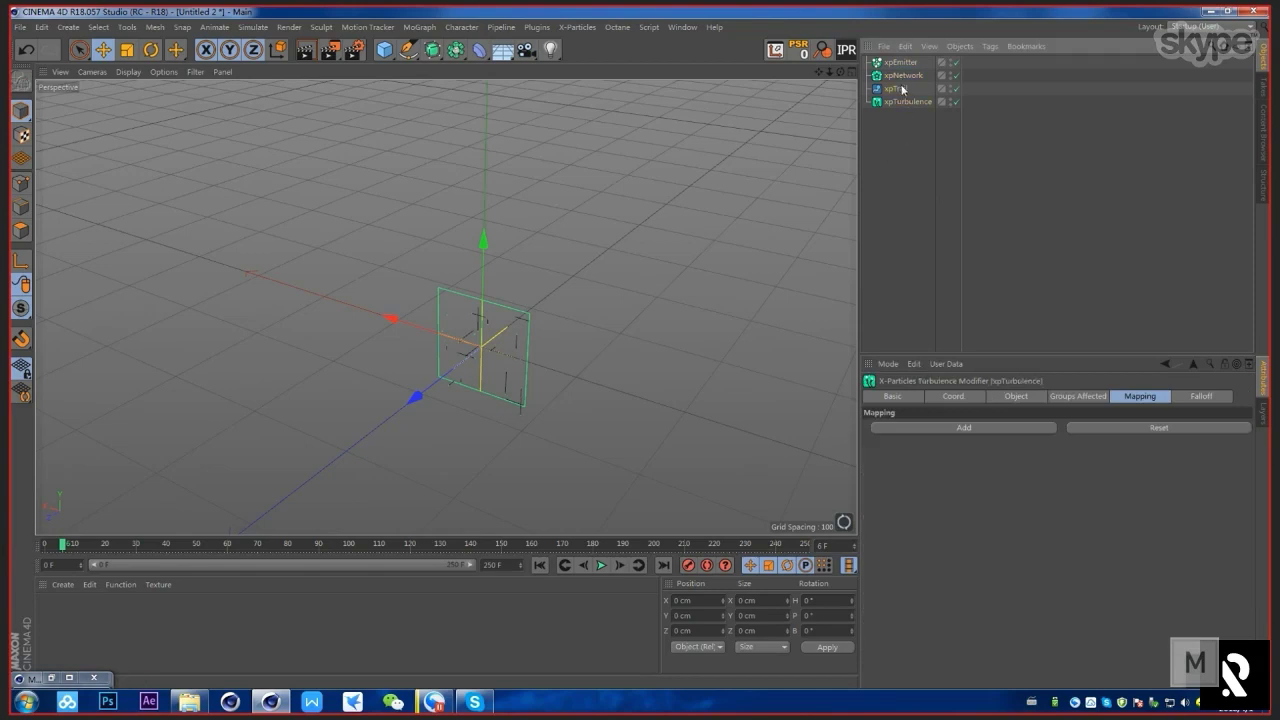
{"action": "left_click_drag", "start_coordinate": [563, 313], "coordinate": [594, 337], "text": "alt"}
{"action": "left_click", "coordinate": [902, 62]}
{"action": "left_click", "coordinate": [903, 75]}
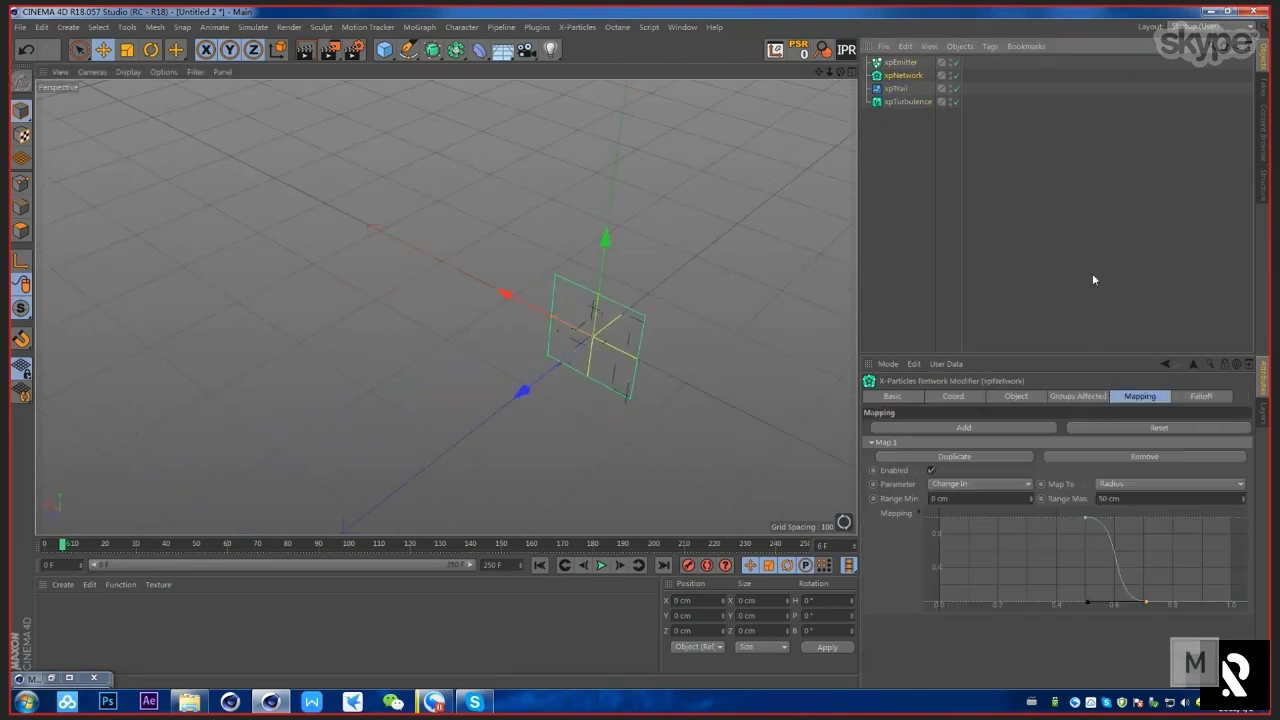
Step: Set the Radius mapping's Range Max to 6 cm and move the curve's start point to 0 and end point to about 0.4
{"action": "left_click", "coordinate": [1123, 486]}
{"action": "left_click", "coordinate": [1123, 486]}
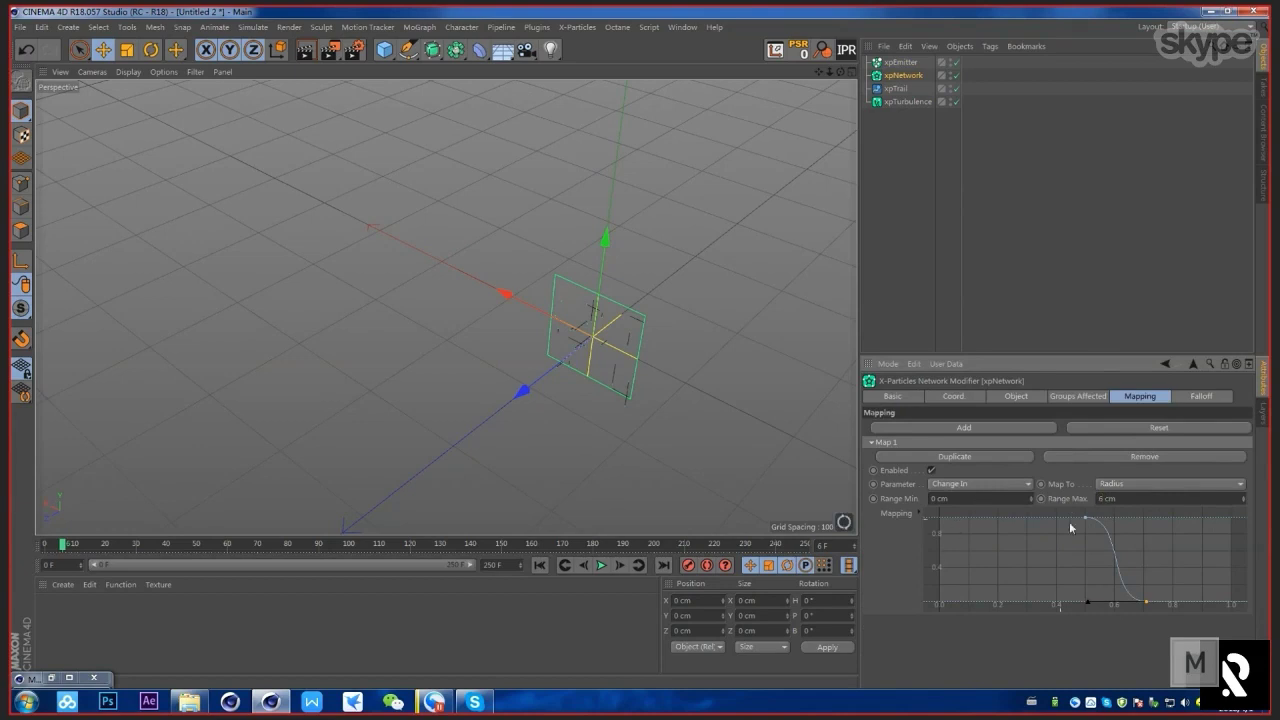
{"action": "left_click_drag", "start_coordinate": [1086, 519], "coordinate": [942, 517]}
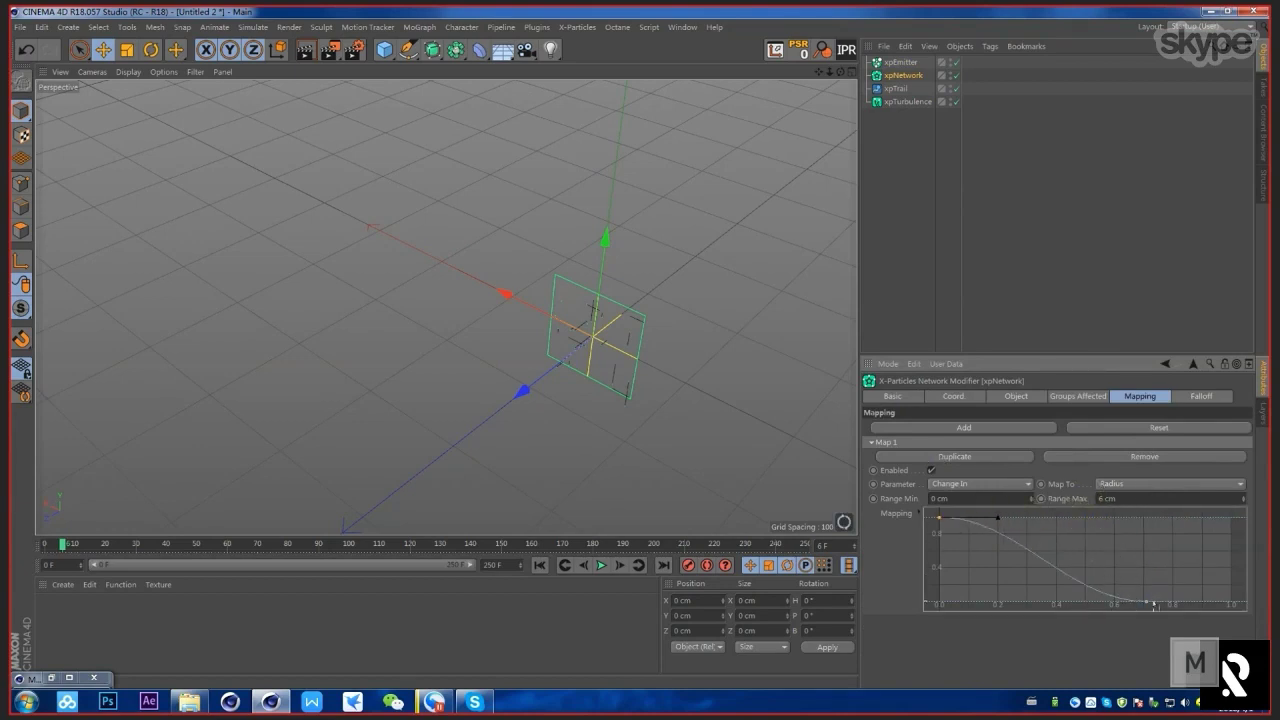
{"action": "left_click_drag", "start_coordinate": [1147, 606], "coordinate": [1056, 638]}
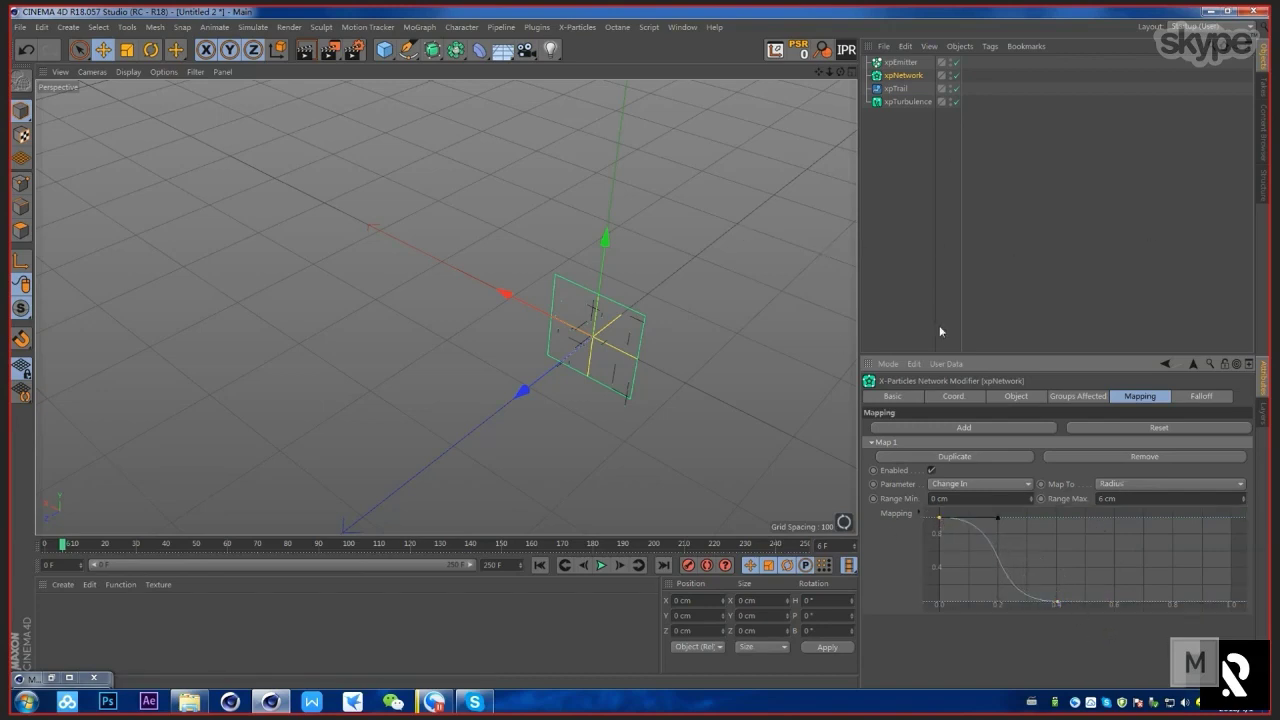
Step: Review xpNetwork's object properties and view the emitter from another angle
{"action": "left_click", "coordinate": [1025, 396]}
{"action": "left_click_drag", "start_coordinate": [657, 323], "coordinate": [484, 326], "text": "alt"}
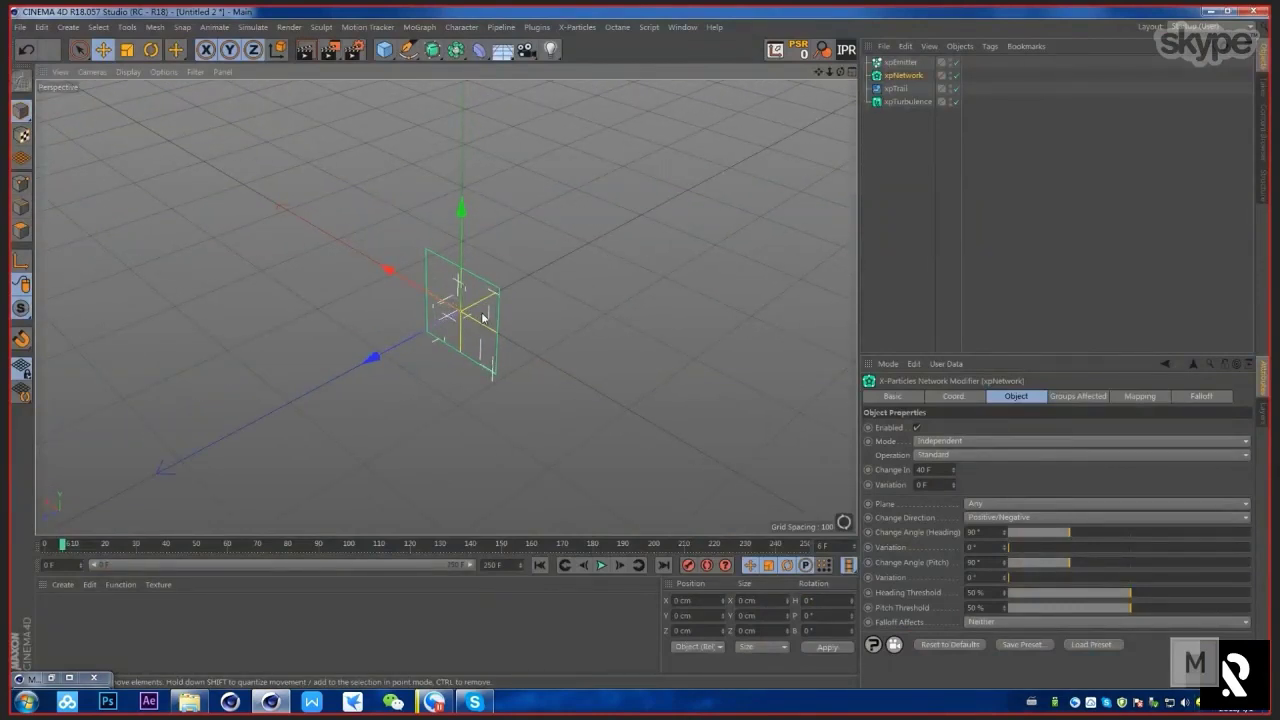
{"action": "left_click_drag", "start_coordinate": [960, 381], "coordinate": [1140, 597]}
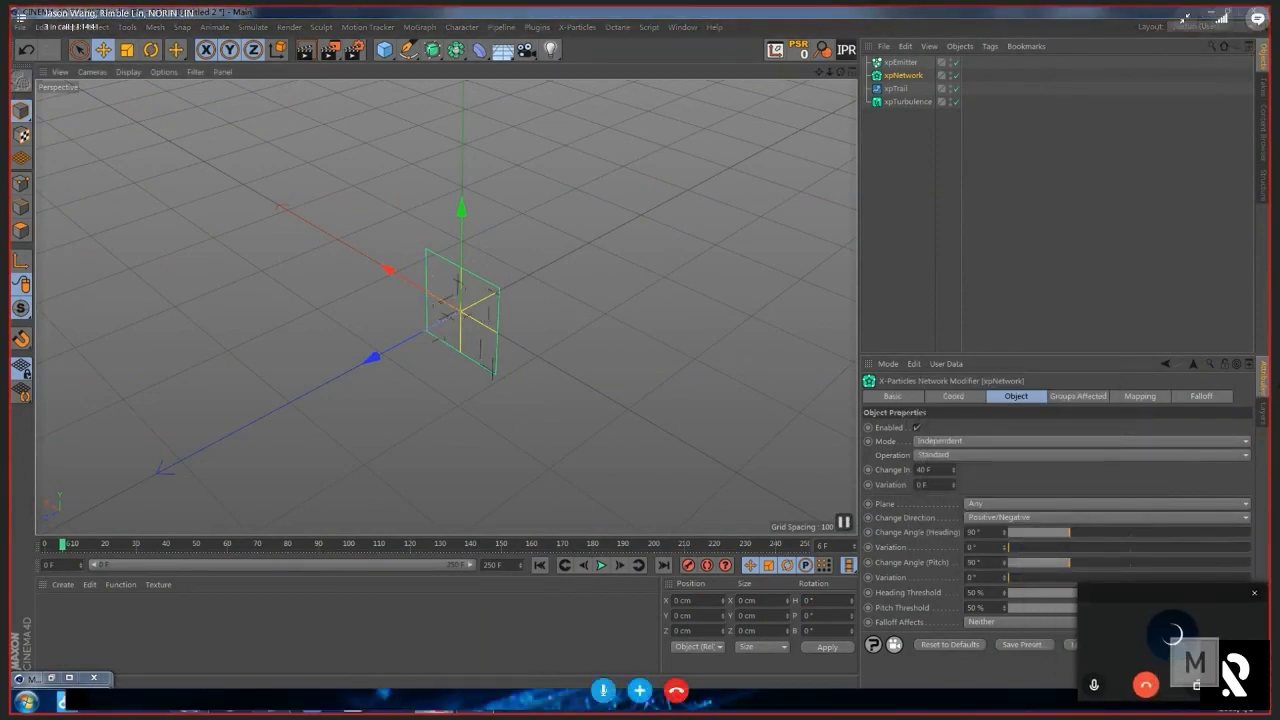
Step: Switch to the video player and play vivo_apex_Final_v1.mp4 around the phone camera shot, pausing on the dissolving circuit lines
{"action": "left_click", "coordinate": [434, 697]}
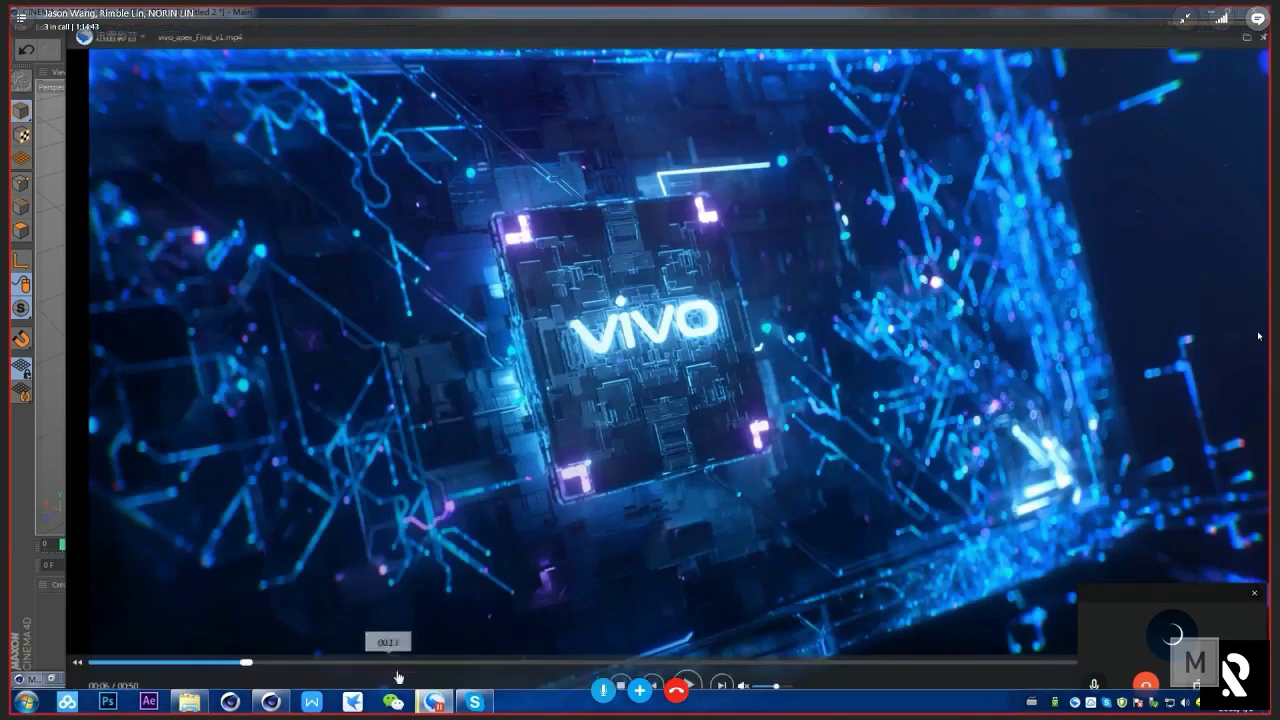
{"action": "left_click", "coordinate": [689, 684]}
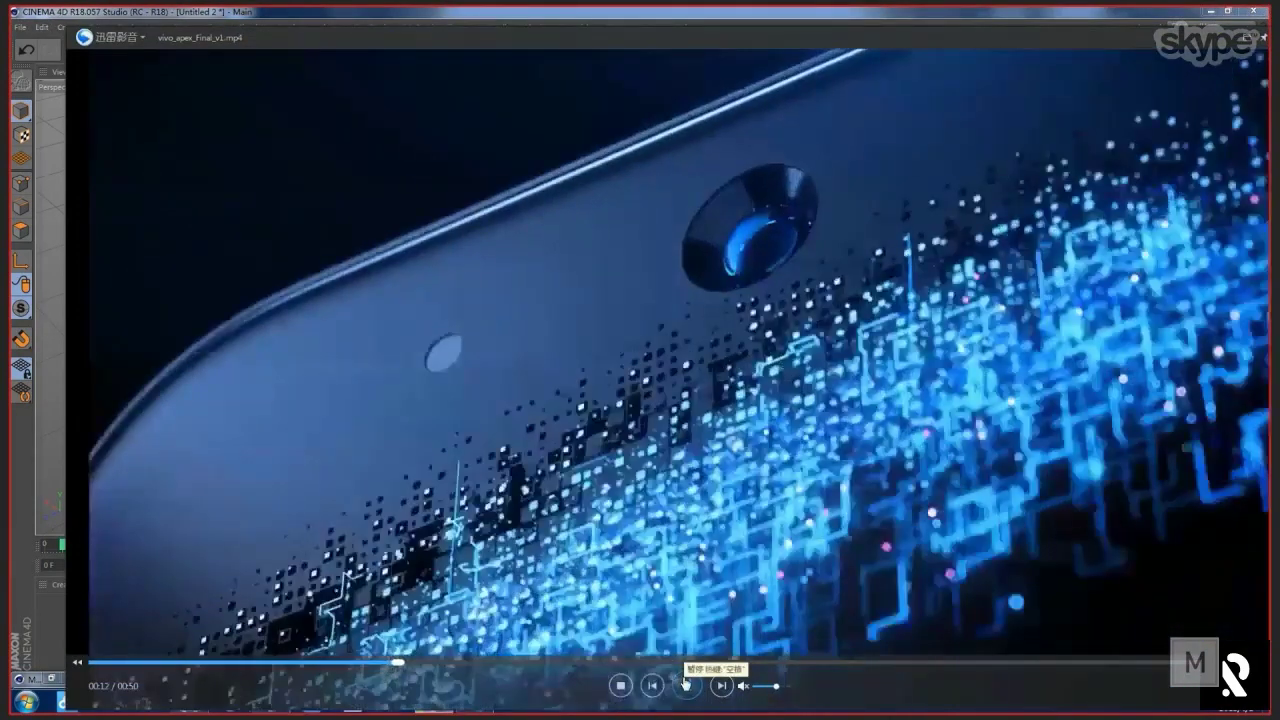
{"action": "left_click", "coordinate": [685, 684]}
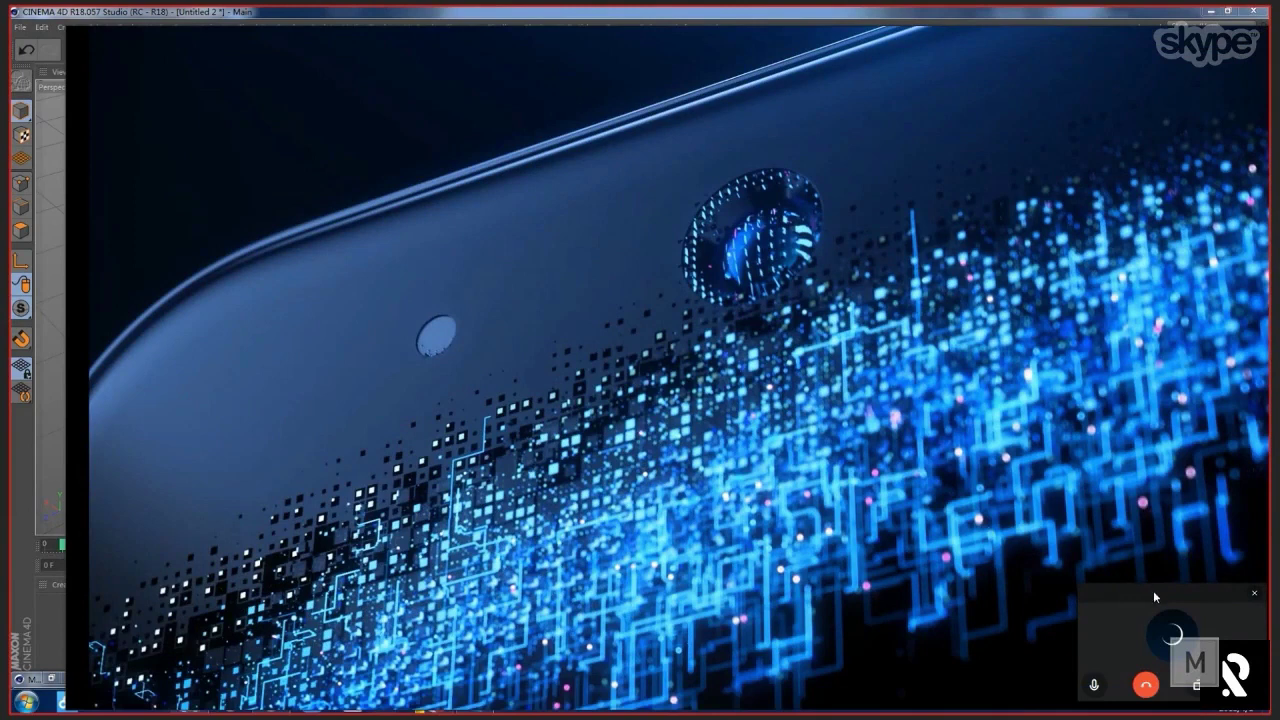
{"action": "left_click_drag", "start_coordinate": [1153, 590], "coordinate": [833, 425]}
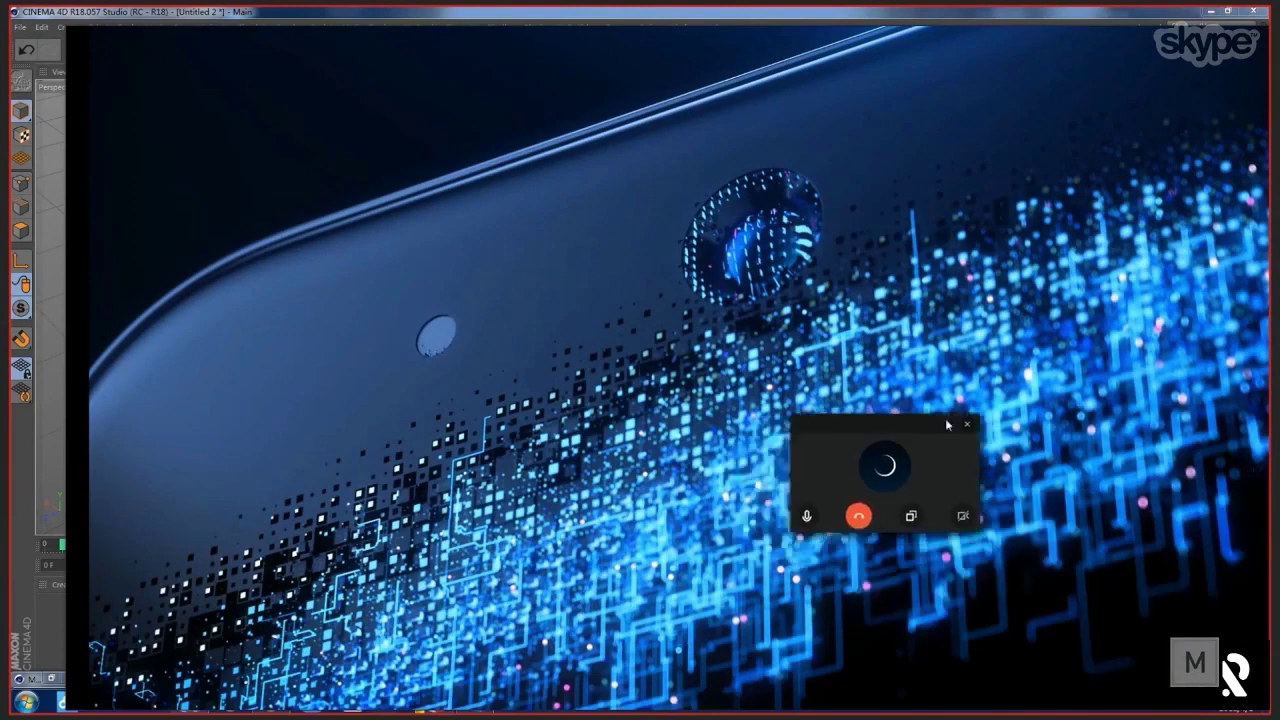
{"action": "left_click_drag", "start_coordinate": [947, 425], "coordinate": [1002, 415]}
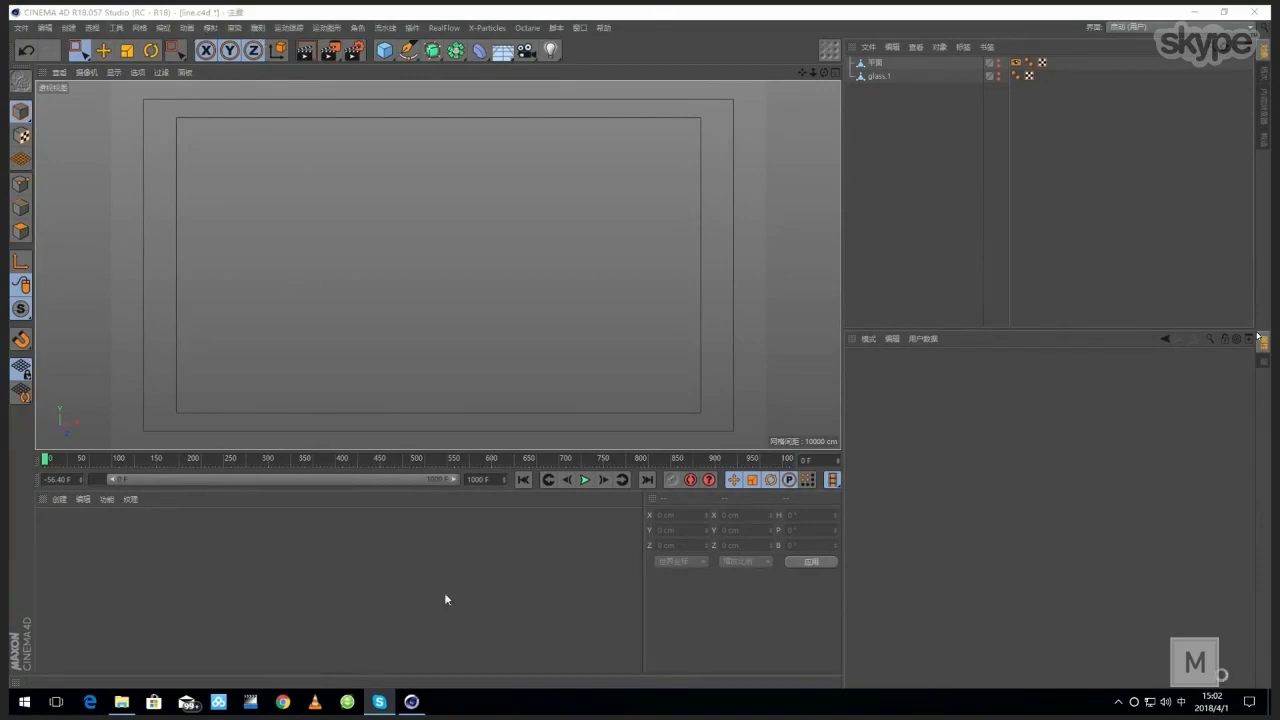
Step: Play shot08.mov from the _Mo folder in VLC, pause it on the dissolving circuit lines, and close the player
{"action": "left_click", "coordinate": [121, 701]}
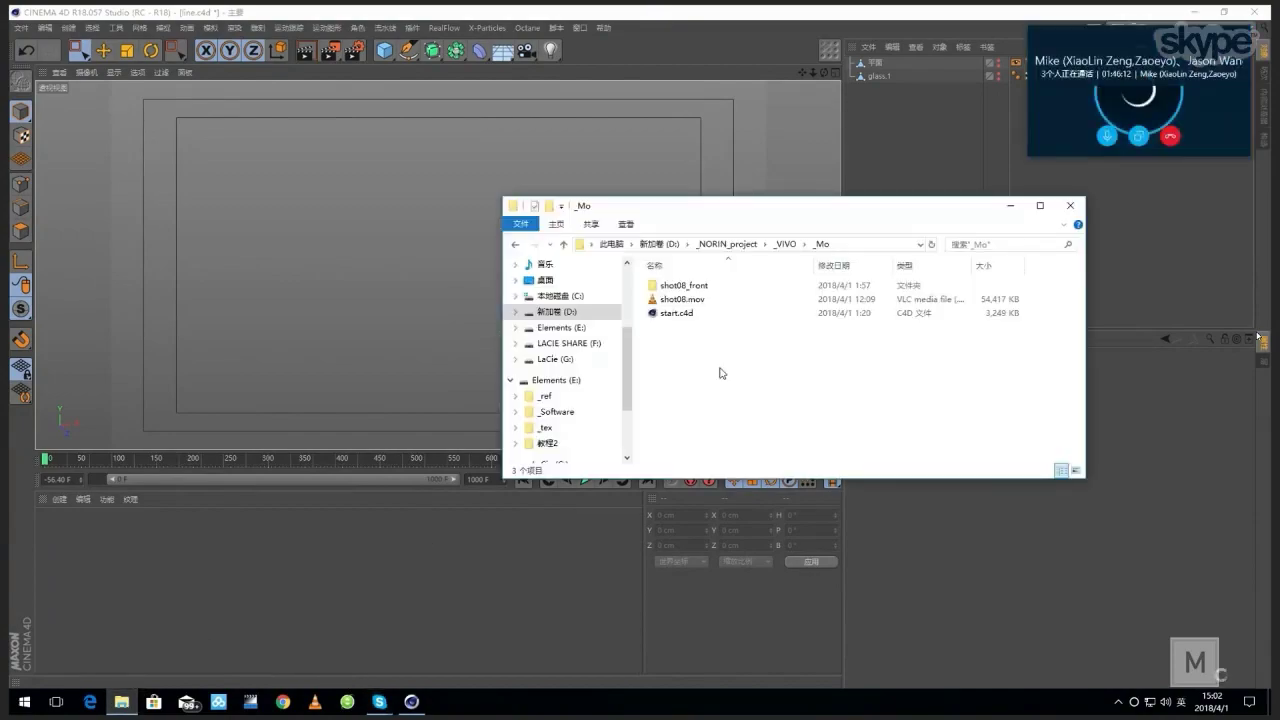
{"action": "left_click", "coordinate": [694, 301]}
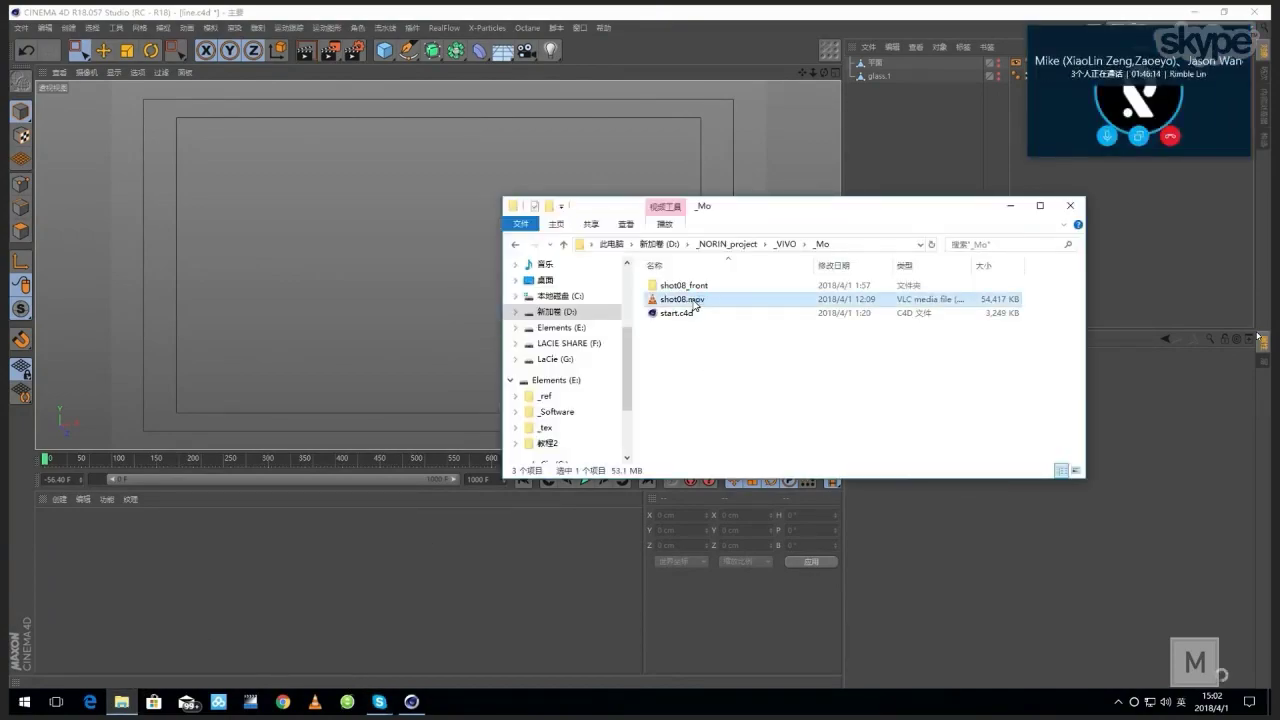
{"action": "double_click", "coordinate": [696, 304]}
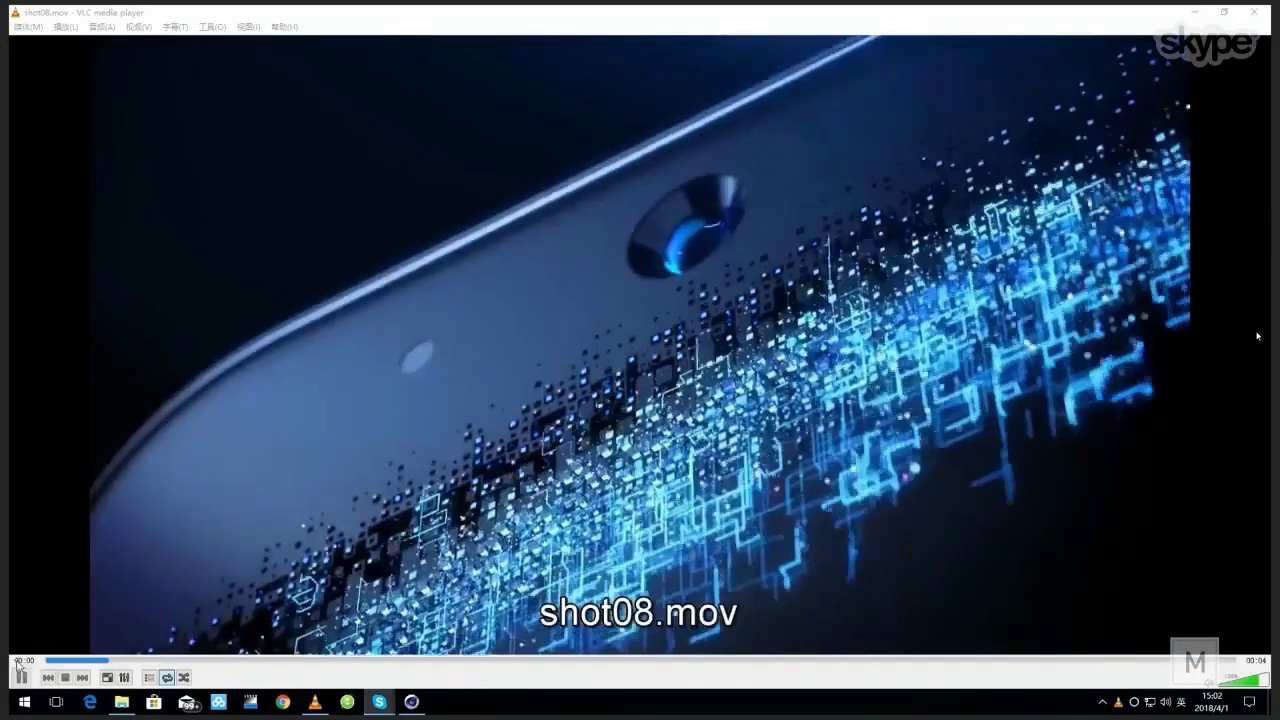
{"action": "left_click", "coordinate": [623, 412]}
{"action": "key", "text": "space"}
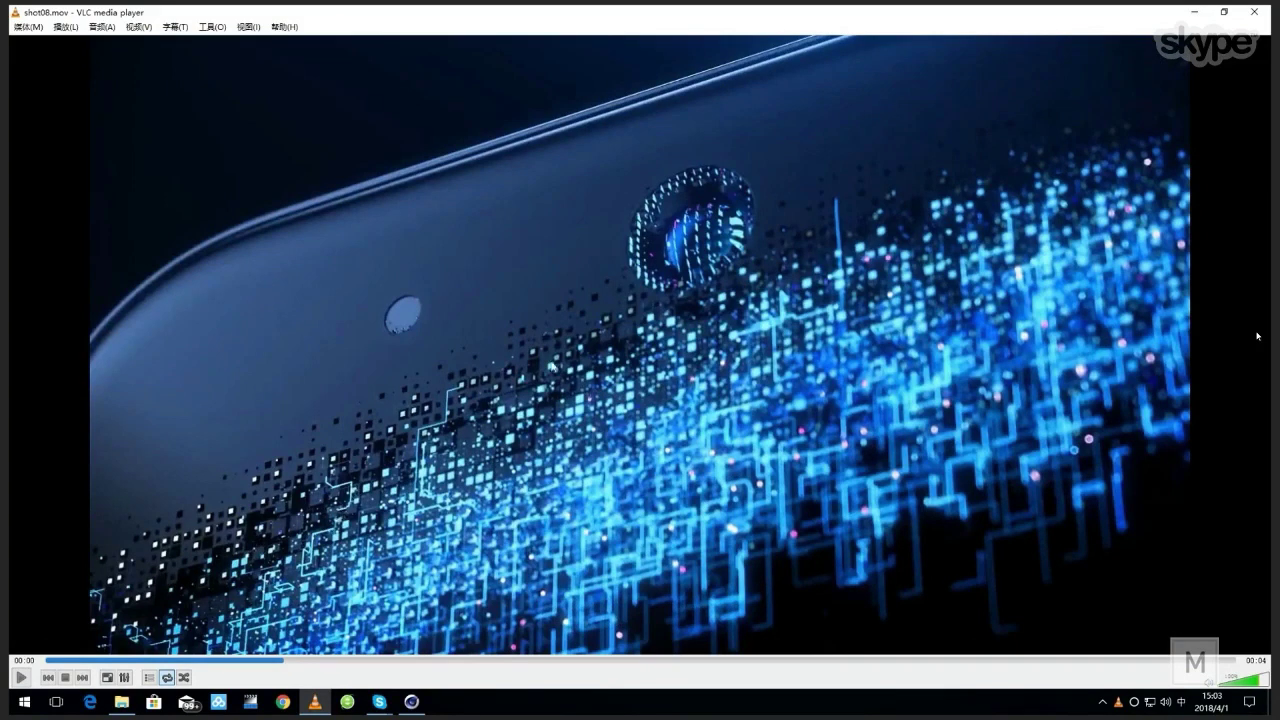
{"action": "left_click", "coordinate": [1254, 12]}
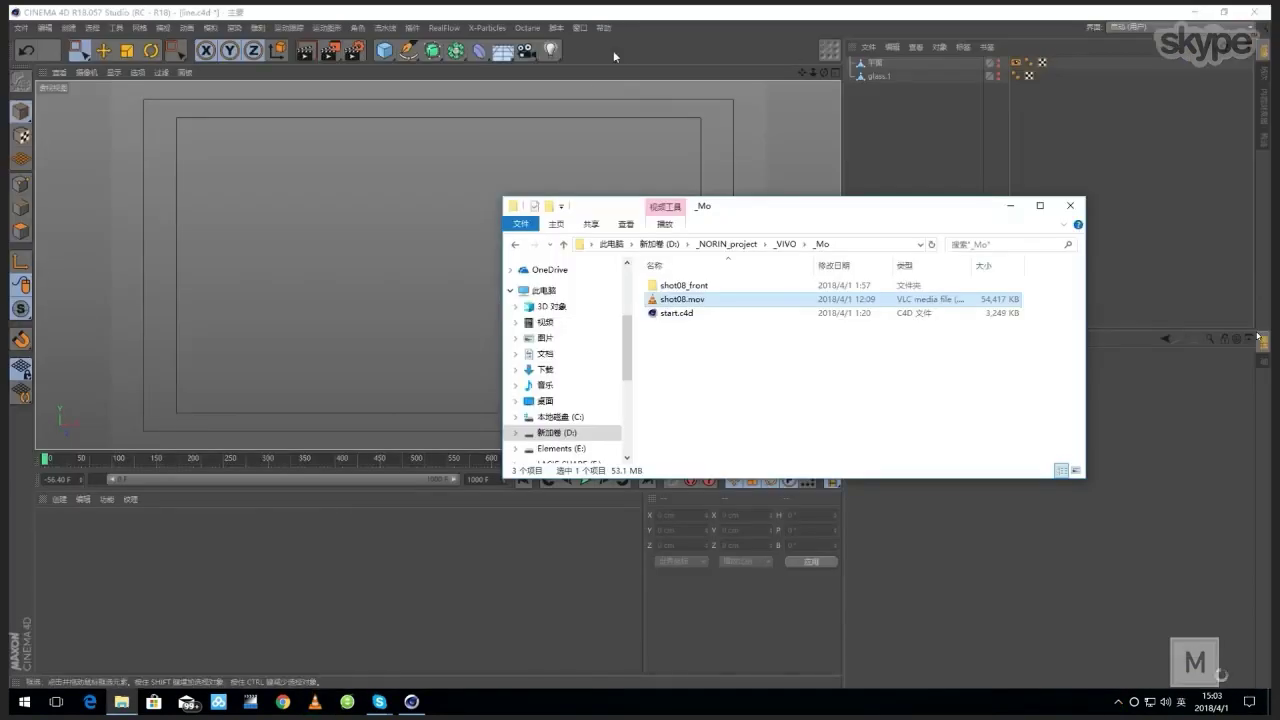
Step: Switch to the shot08_front.c4d project and solo layers line1 to line4 to inspect the circuit lines and their objects
{"action": "left_click", "coordinate": [577, 30]}
{"action": "mouse_move", "coordinate": [578, 29]}
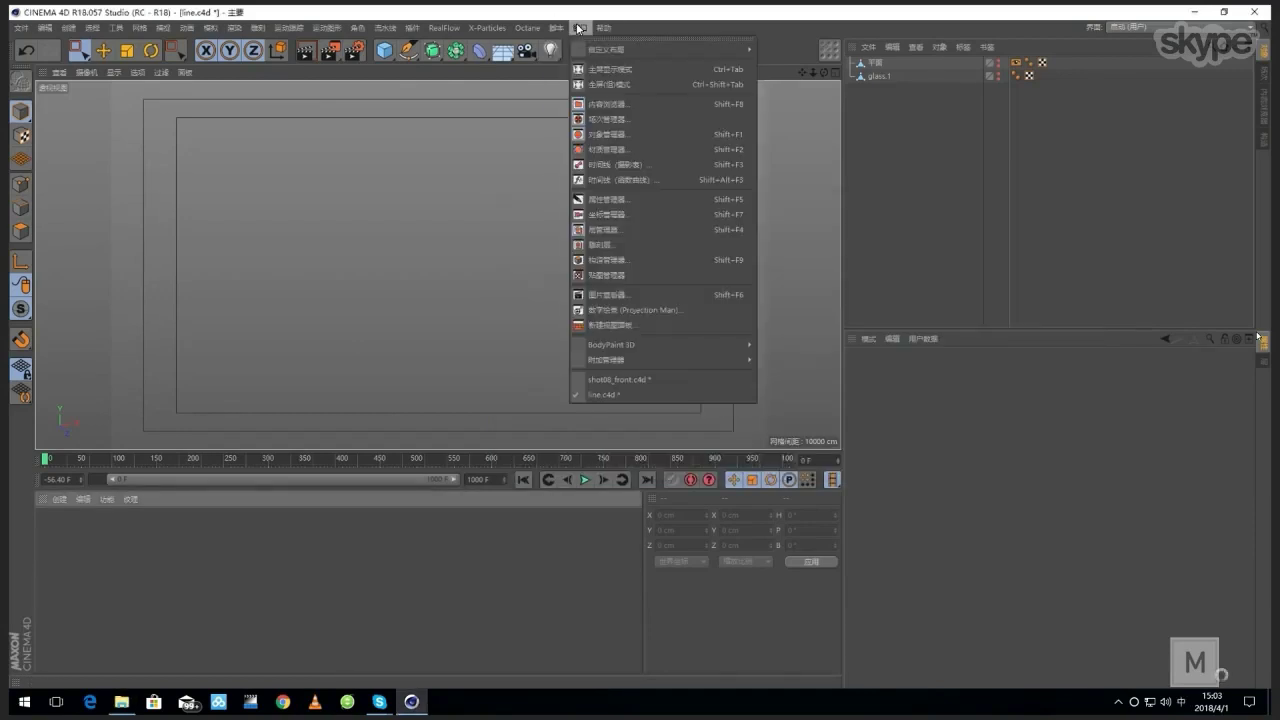
{"action": "left_click", "coordinate": [661, 379]}
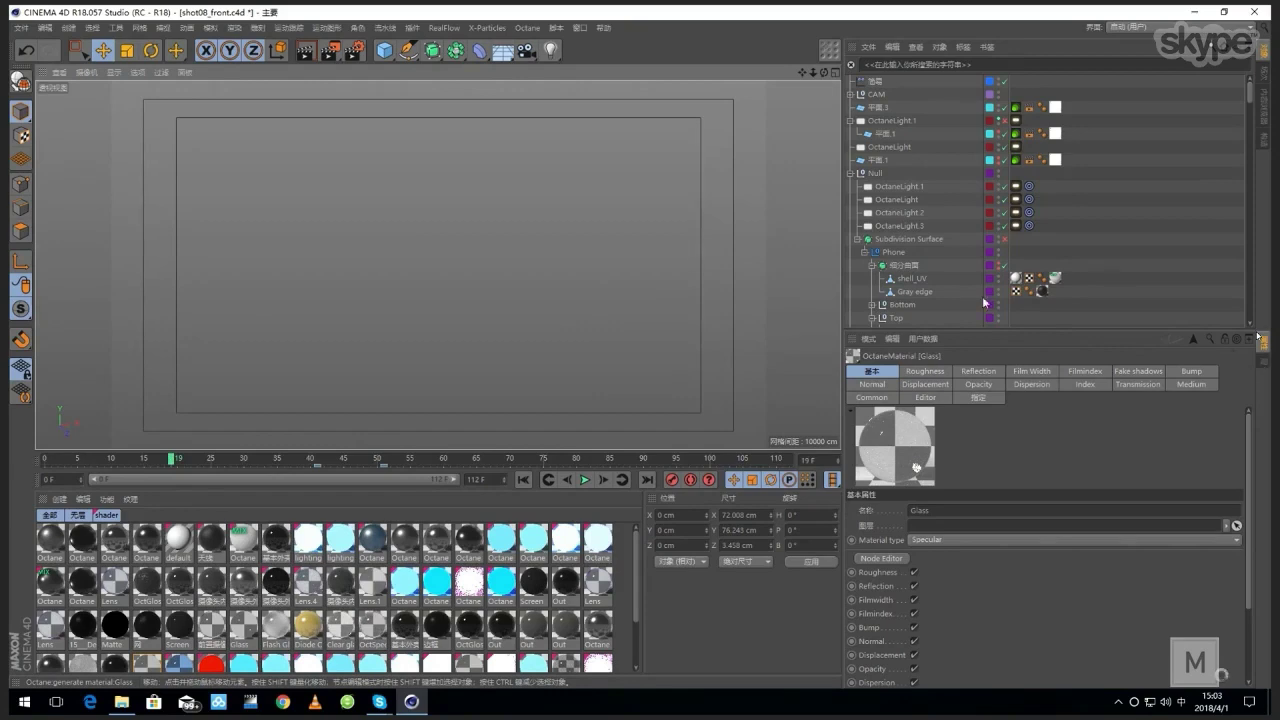
{"action": "left_click", "coordinate": [1261, 364]}
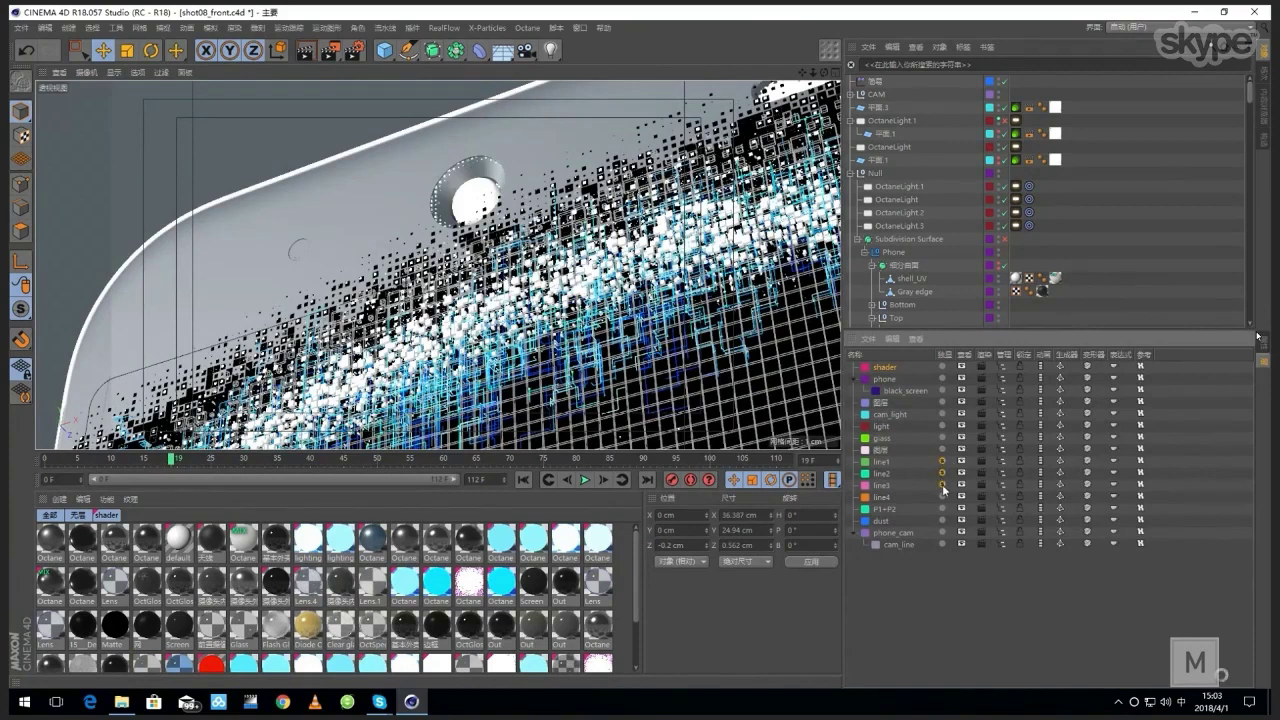
{"action": "left_click", "coordinate": [943, 497]}
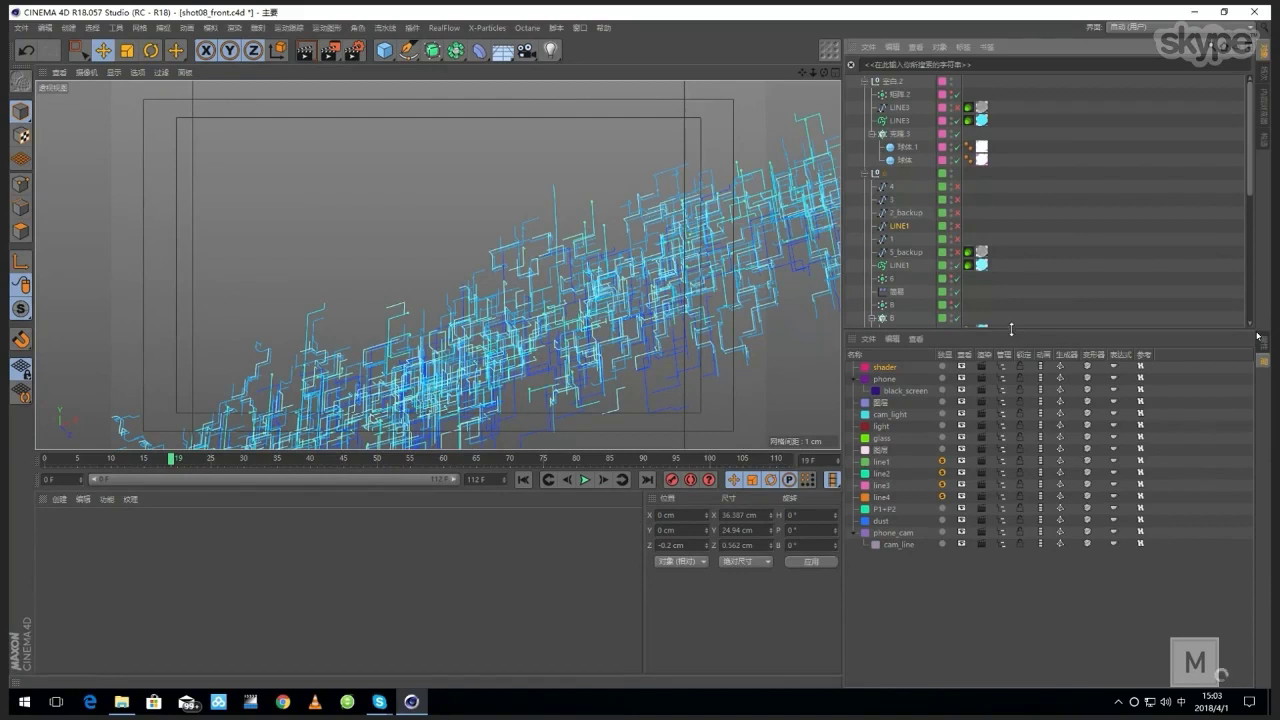
{"action": "left_click_drag", "start_coordinate": [1008, 332], "coordinate": [1008, 388]}
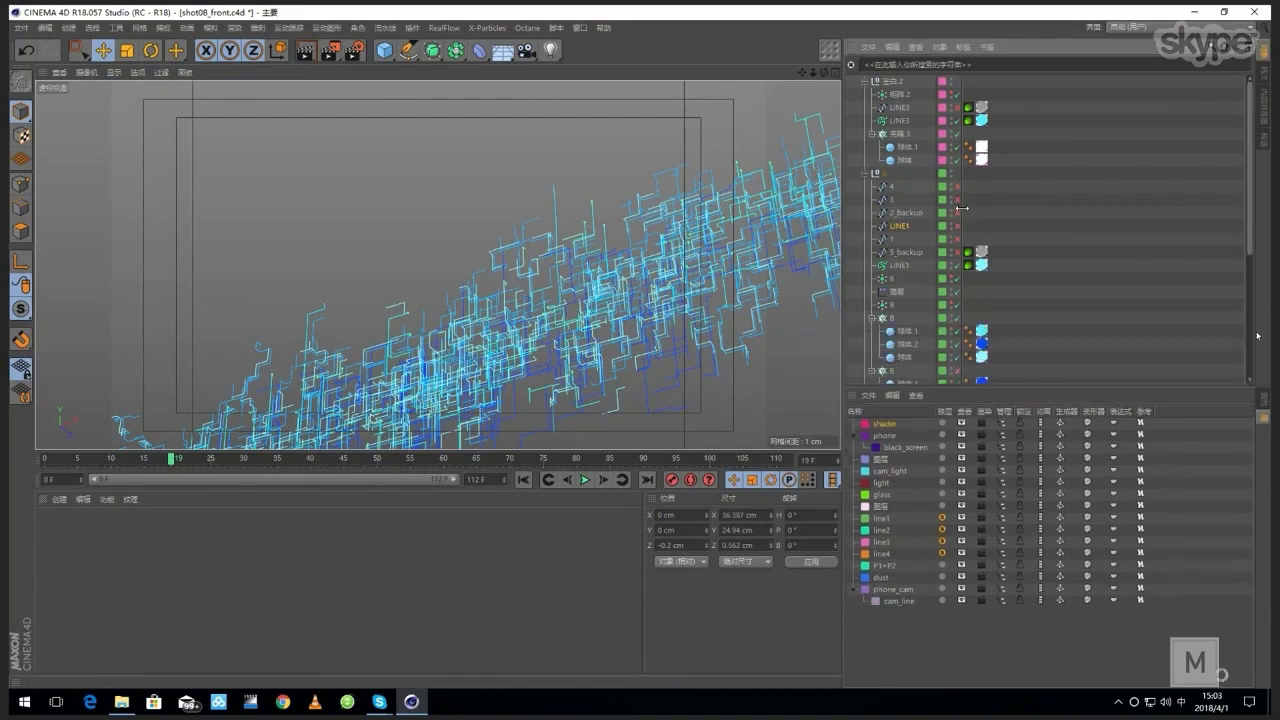
{"action": "left_click_drag", "start_coordinate": [964, 214], "coordinate": [1016, 214]}
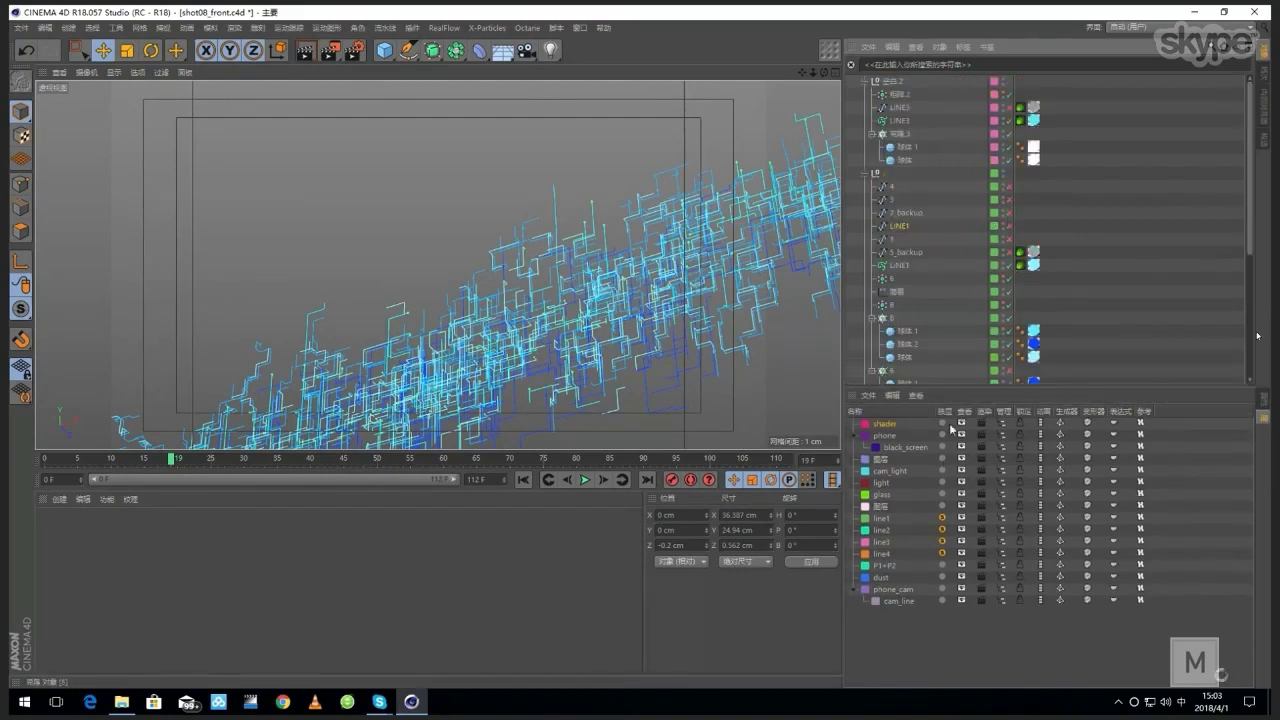
Step: Solo the glass layer, view it together with the phone layer, and take glass out of the solo view
{"action": "left_click", "coordinate": [941, 495]}
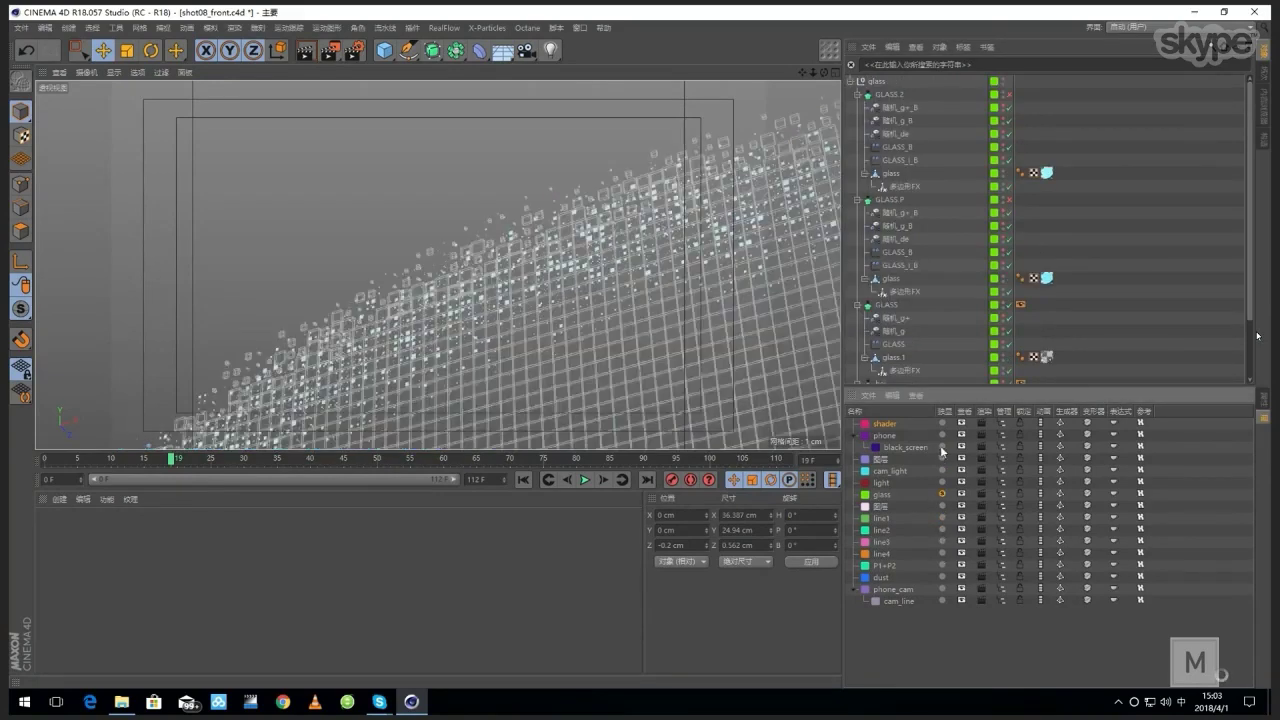
{"action": "left_click", "coordinate": [941, 435]}
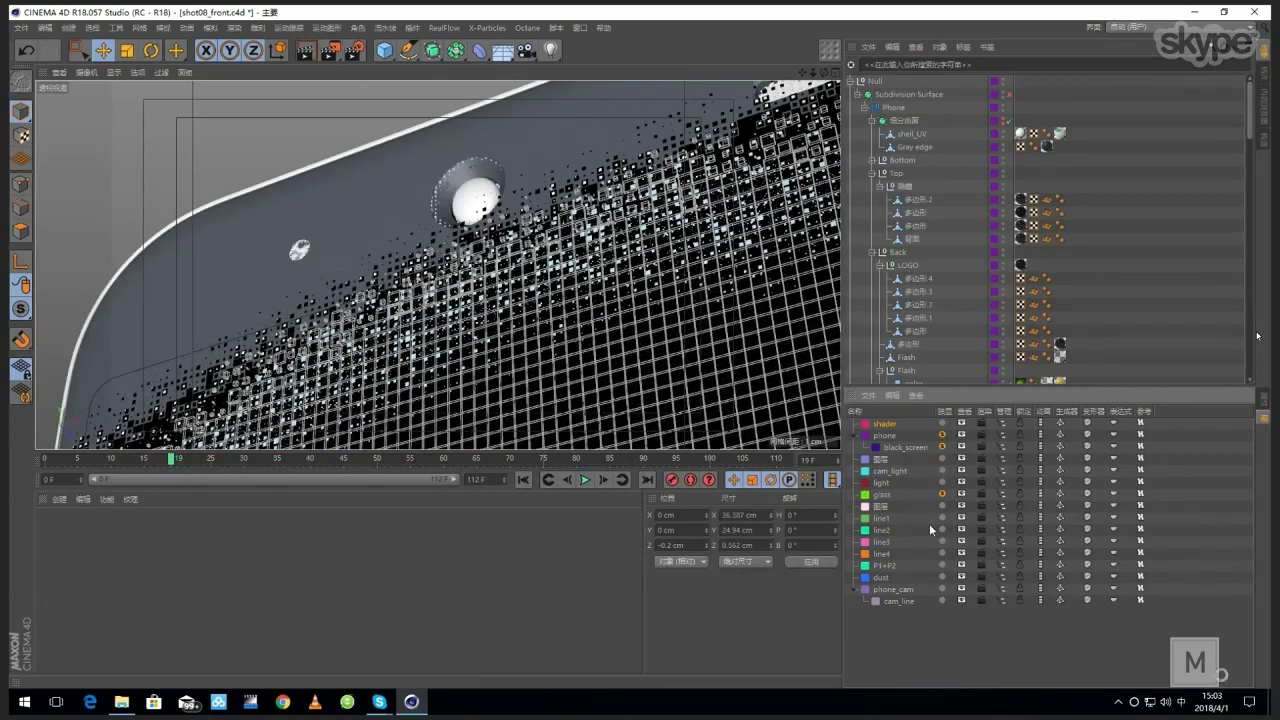
{"action": "left_click", "coordinate": [941, 494]}
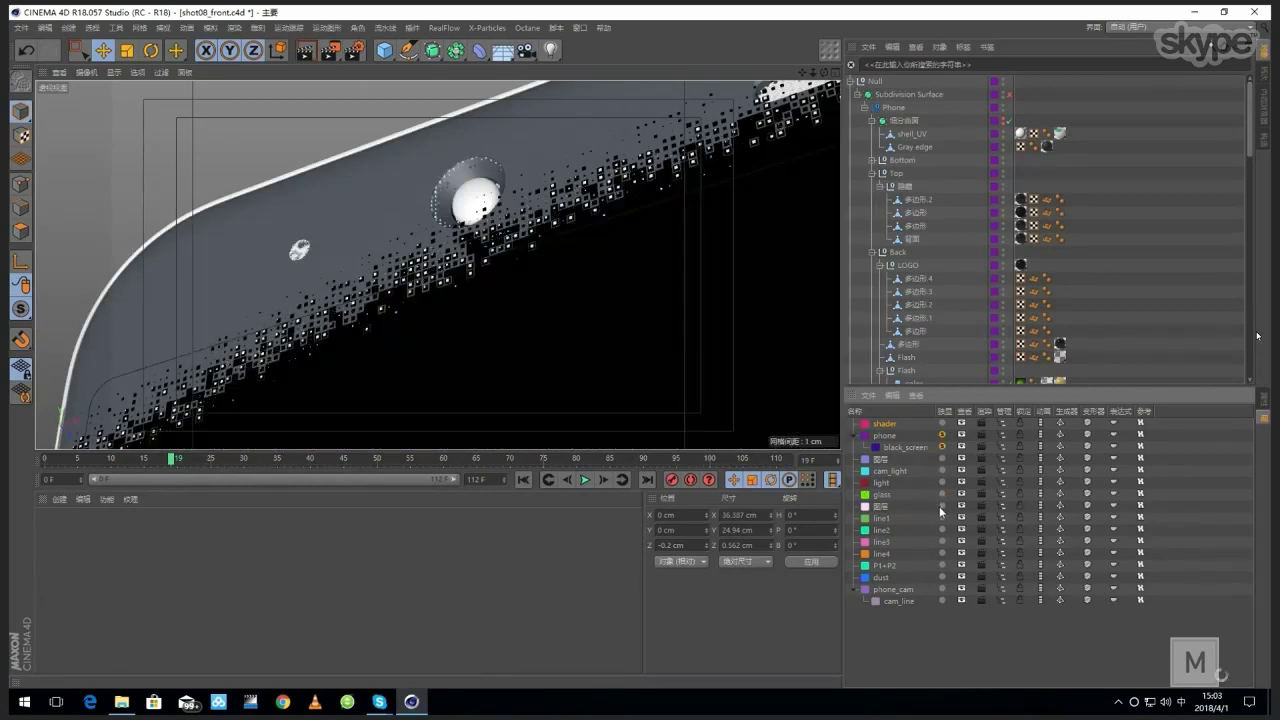
Step: Solo 图层 and line1 to line3 over the phone, and take the phone layer out of the solo view
{"action": "left_click", "coordinate": [941, 506]}
{"action": "left_click", "coordinate": [941, 518]}
{"action": "left_click", "coordinate": [941, 530]}
{"action": "left_click", "coordinate": [941, 541]}
{"action": "left_click", "coordinate": [941, 435]}
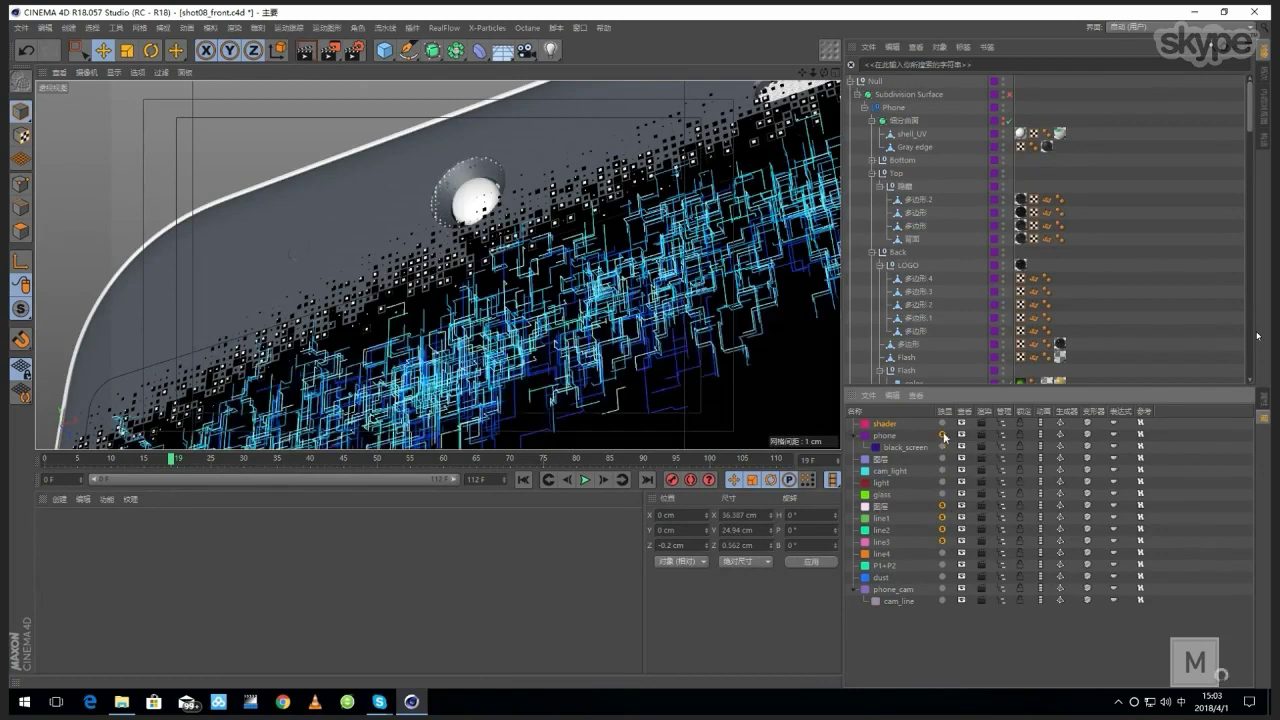
Step: Return to the line.c4d project and make the 平面 phone mesh visible in the viewport
{"action": "left_click", "coordinate": [580, 28]}
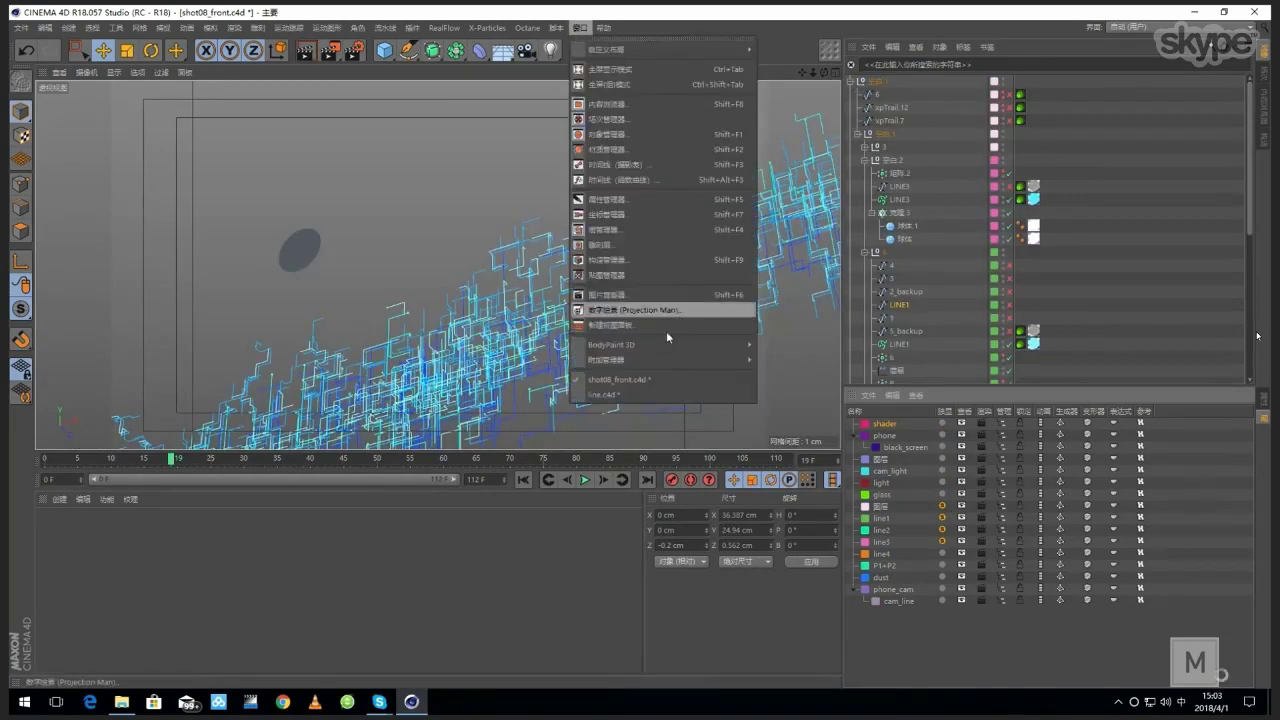
{"action": "left_click", "coordinate": [652, 395]}
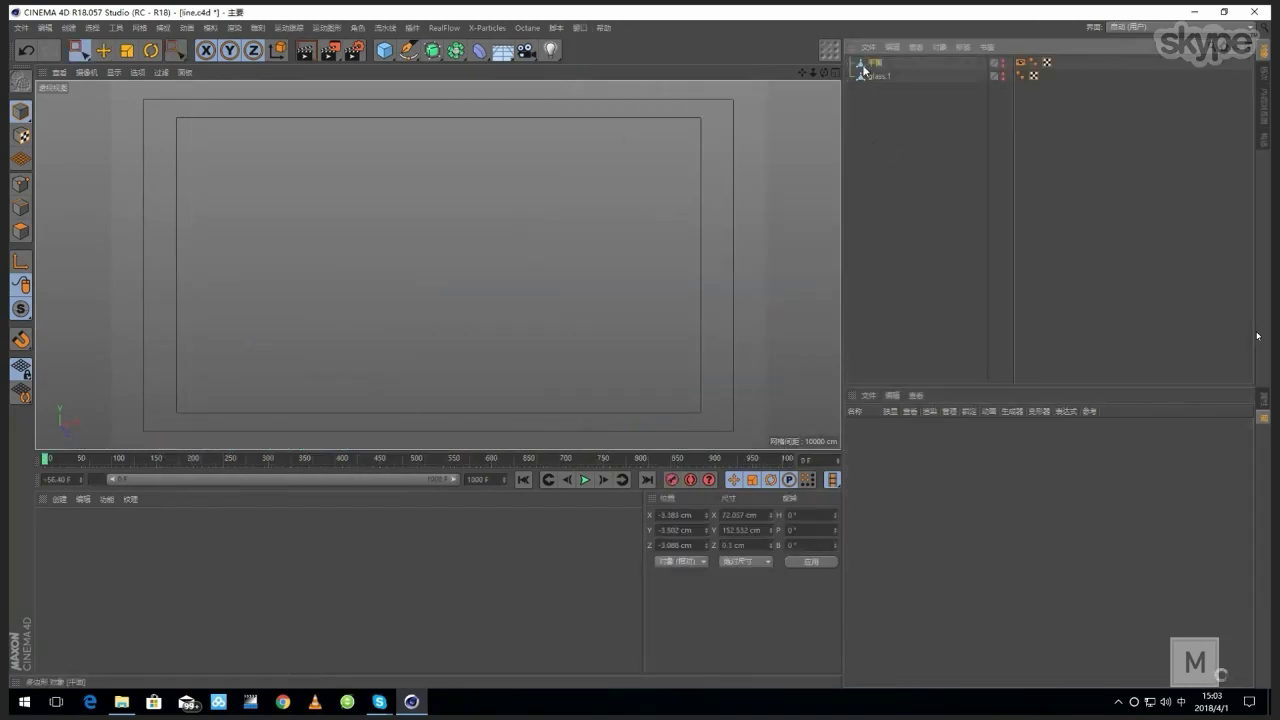
{"action": "left_click", "coordinate": [1003, 66], "text": "alt"}
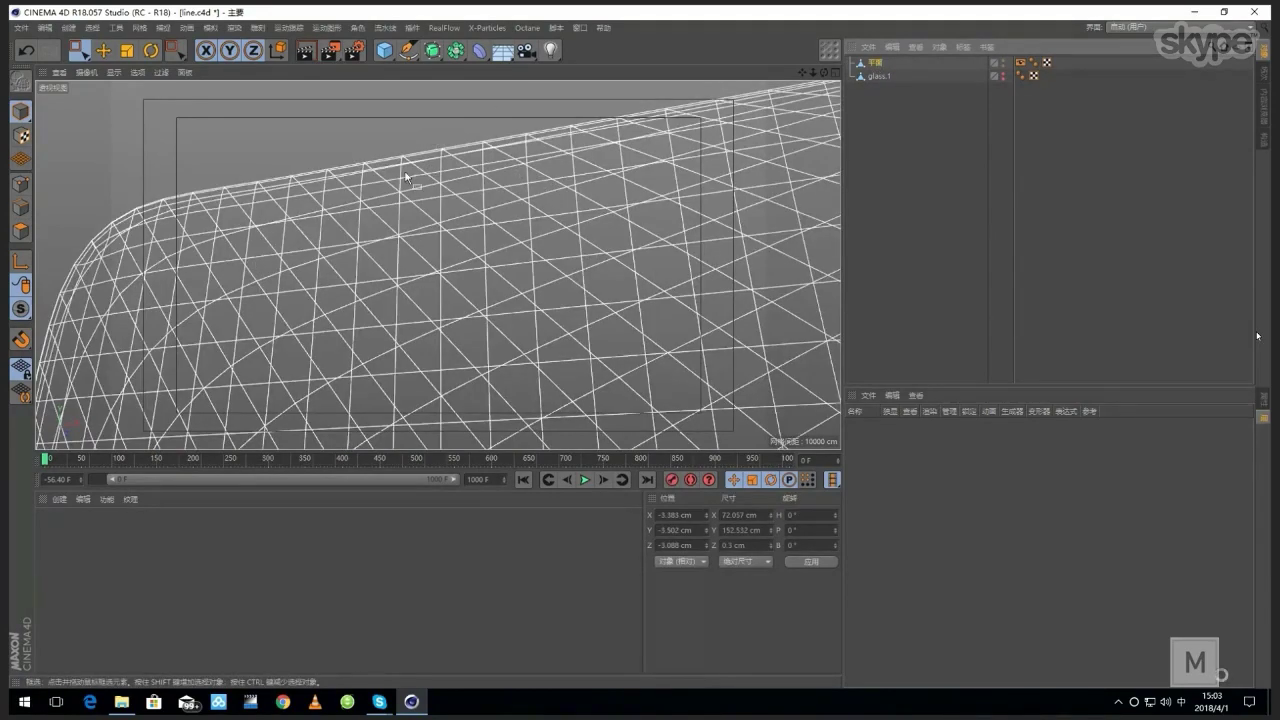
Step: Add an xpEmitter with its Emission Mode set to Shot and its Shot Count set to 50
{"action": "left_click", "coordinate": [490, 28]}
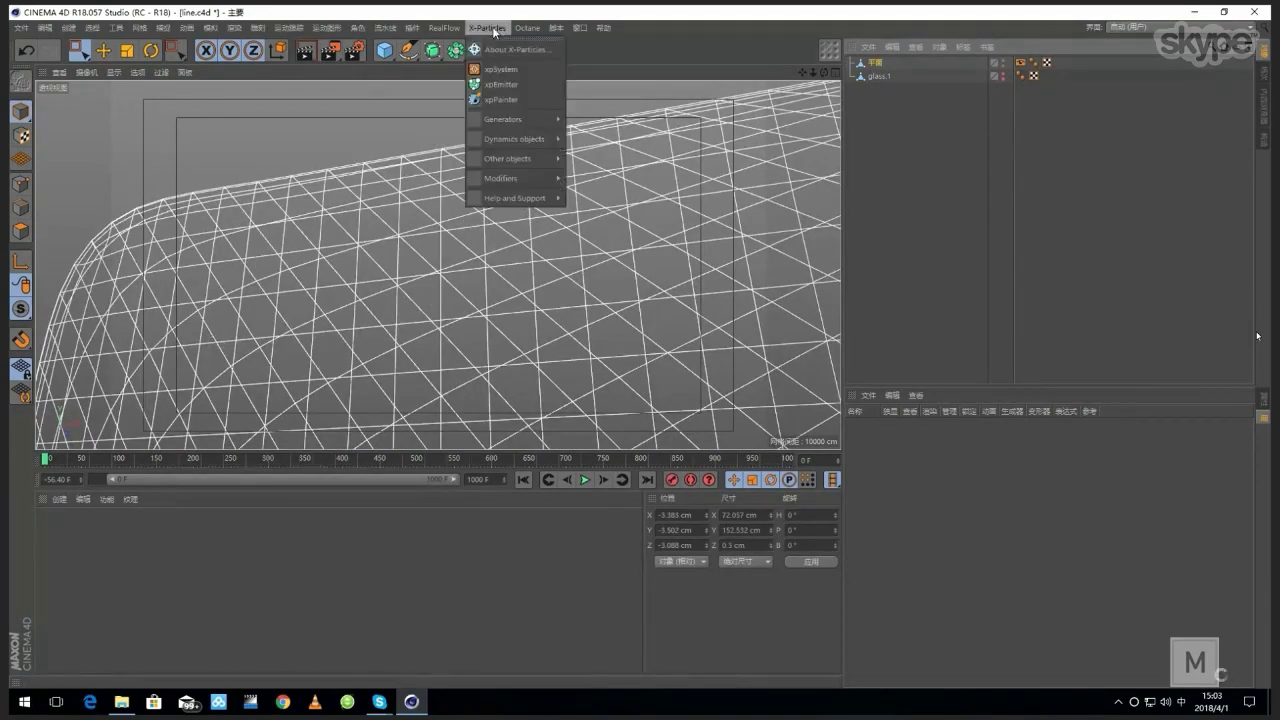
{"action": "left_click", "coordinate": [500, 84]}
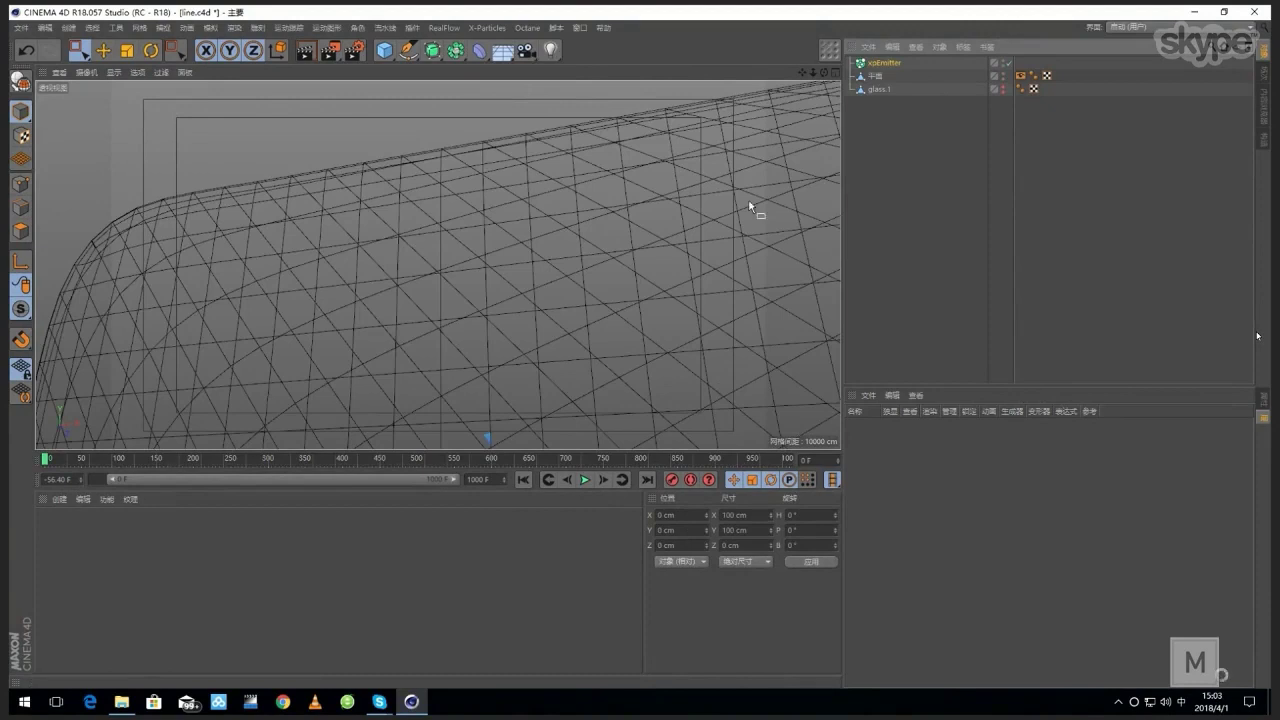
{"action": "left_click", "coordinate": [1264, 400]}
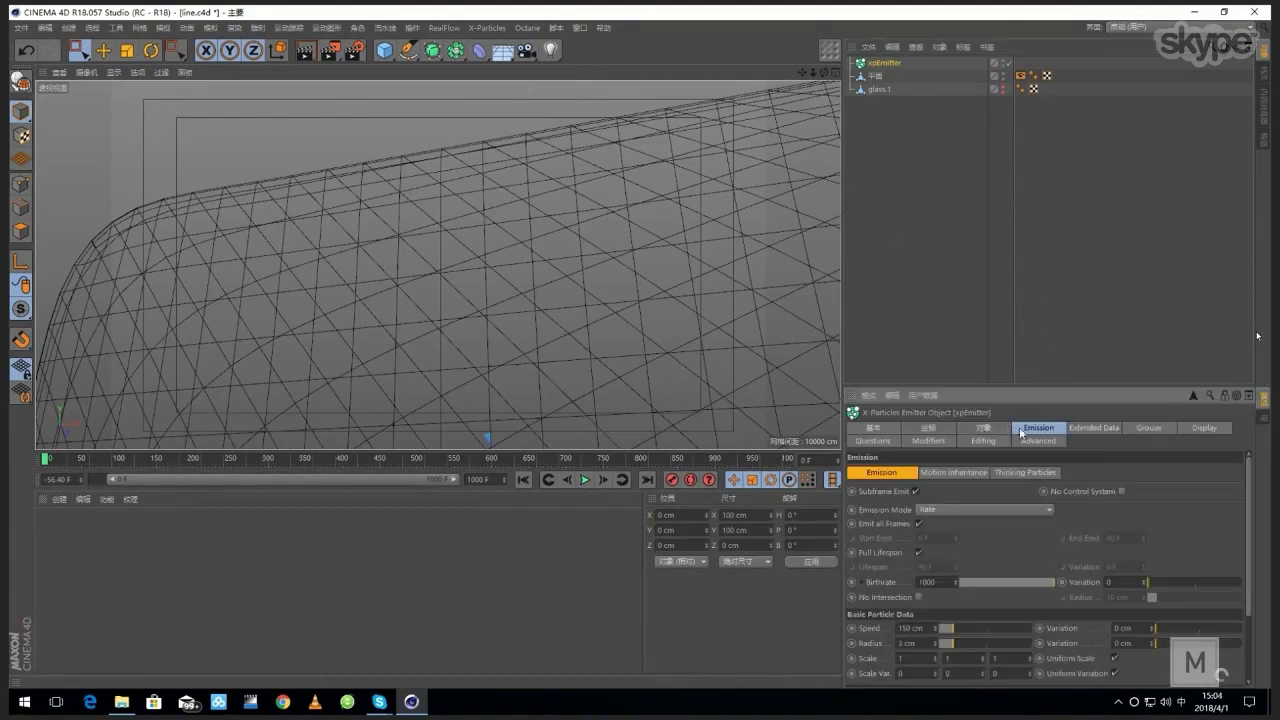
{"action": "left_click", "coordinate": [950, 511]}
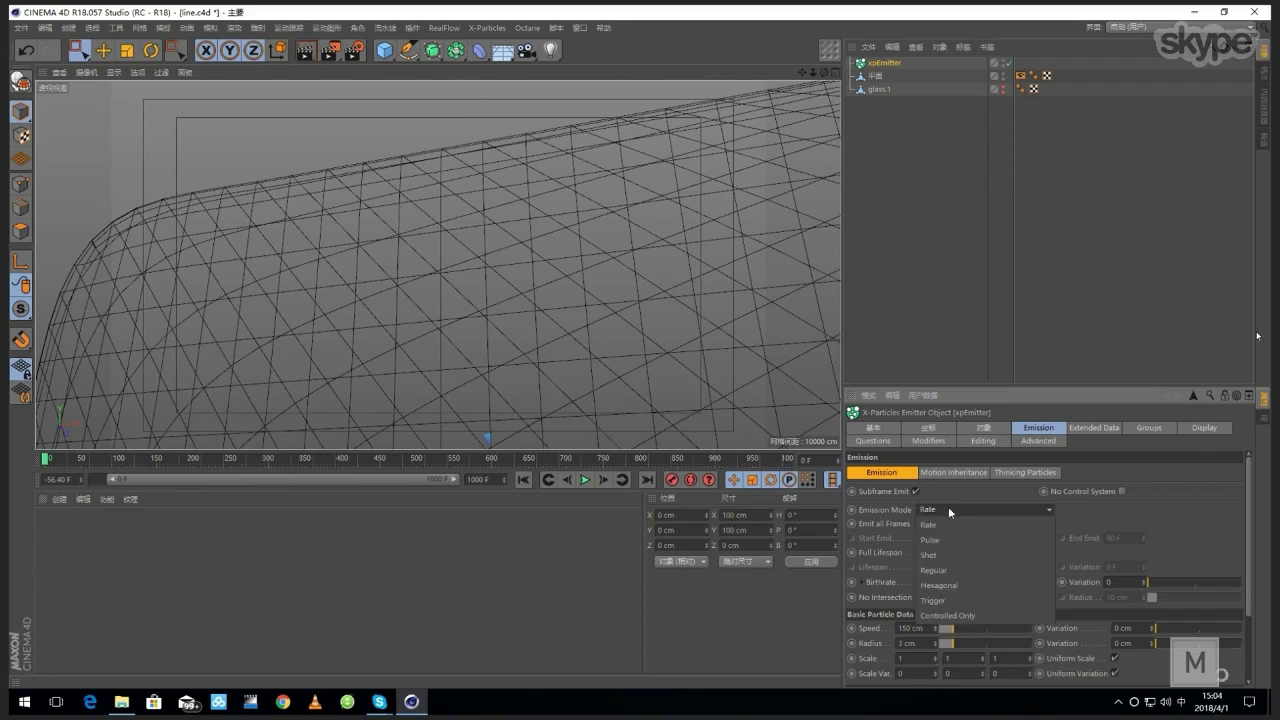
{"action": "left_click", "coordinate": [960, 554]}
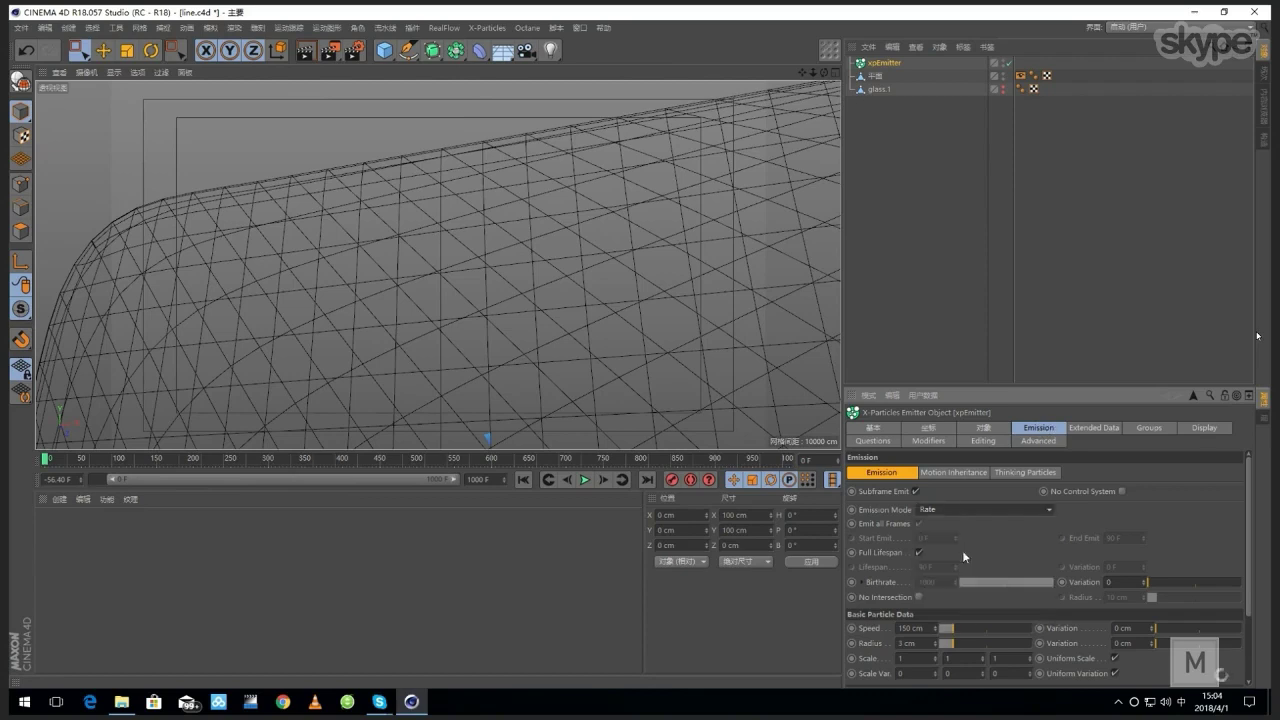
{"action": "double_click", "coordinate": [936, 539]}
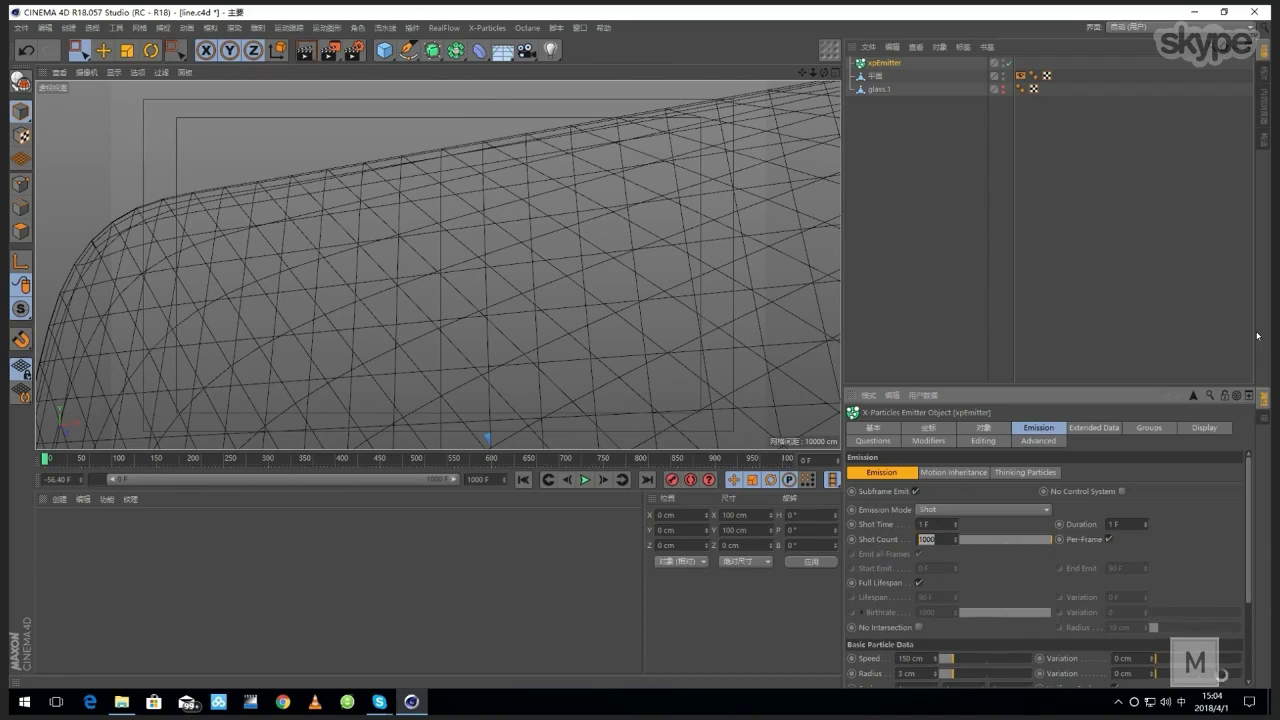
{"action": "key", "text": "Return"}
{"action": "left_click", "coordinate": [950, 541]}
{"action": "type", "text": "50"}
{"action": "key", "text": "Return"}
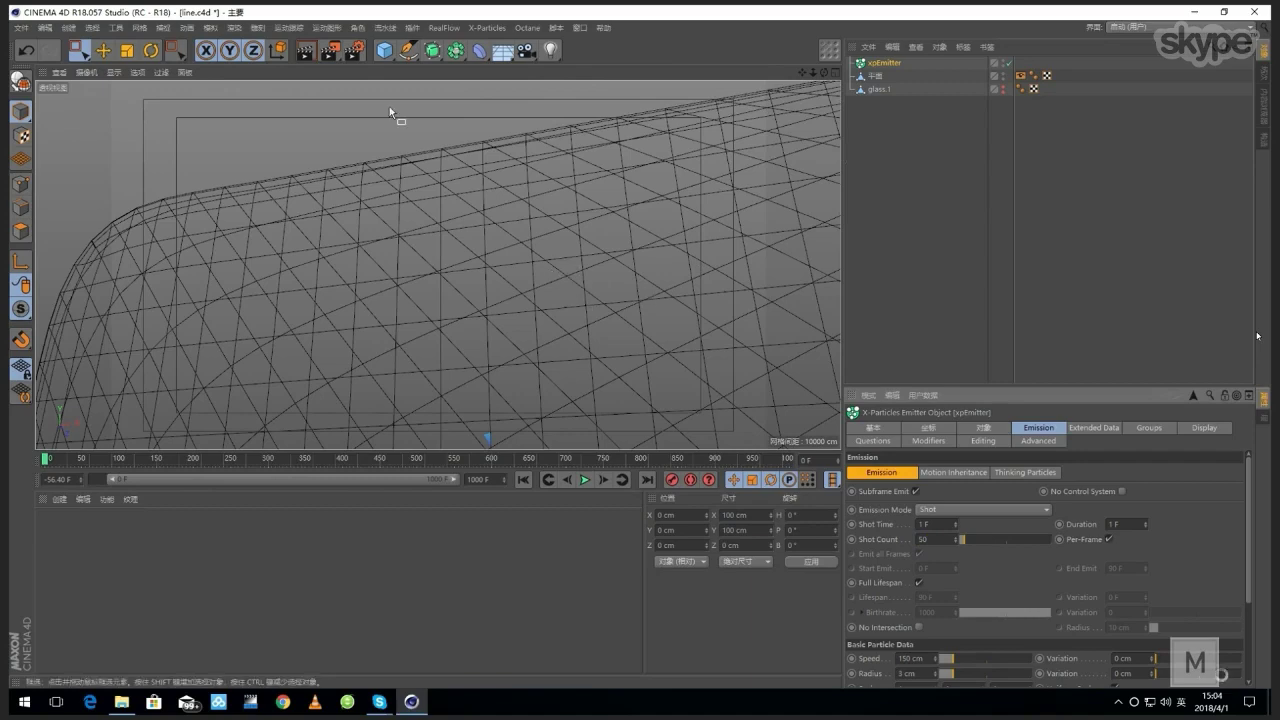
Step: Set the emitter's Emitter Plane to Y+ so it lies across the phone mesh
{"action": "left_click_drag", "start_coordinate": [438, 265], "coordinate": [485, 252], "text": "alt"}
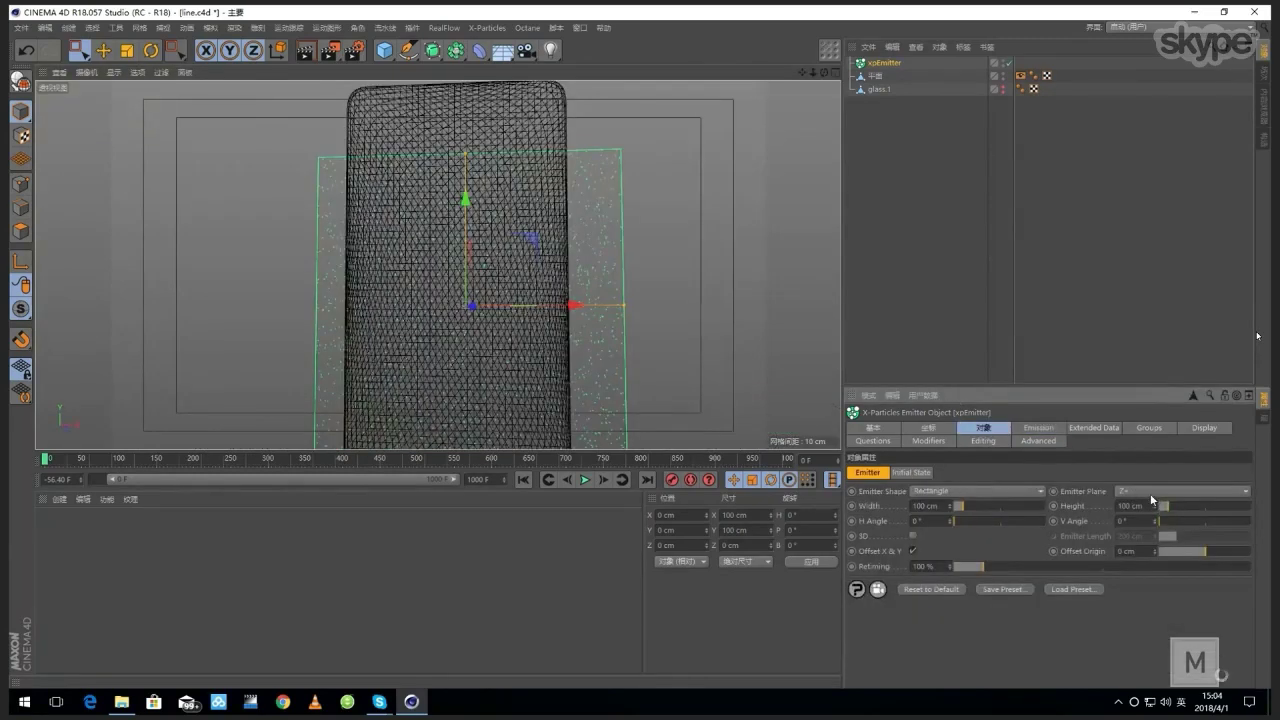
{"action": "left_click", "coordinate": [1150, 493]}
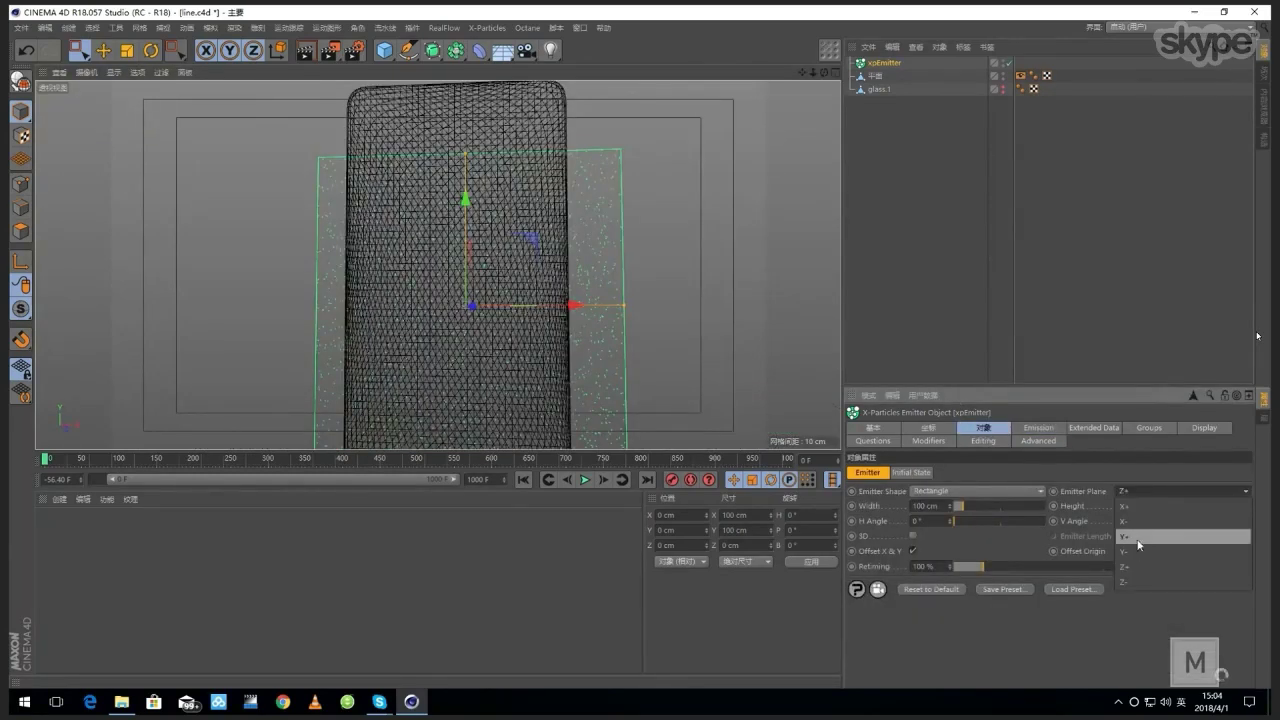
{"action": "left_click", "coordinate": [1139, 533]}
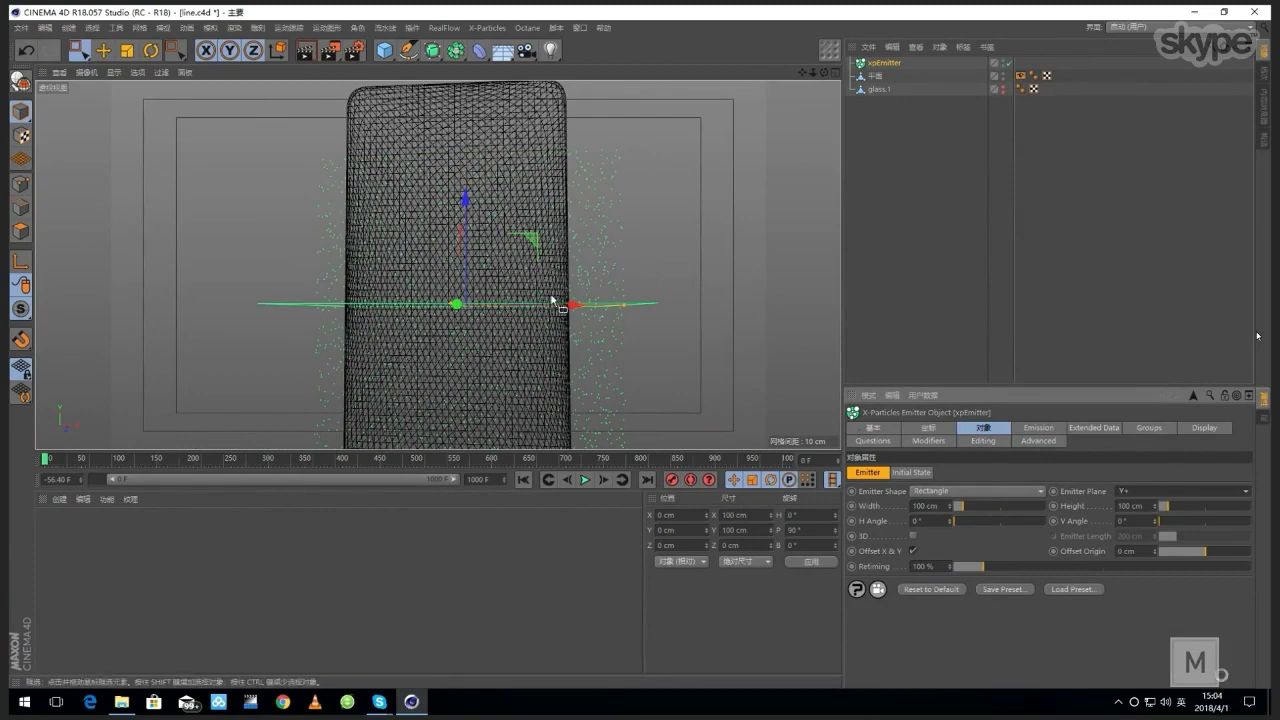
{"action": "left_click_drag", "start_coordinate": [571, 300], "coordinate": [590, 312], "text": "alt"}
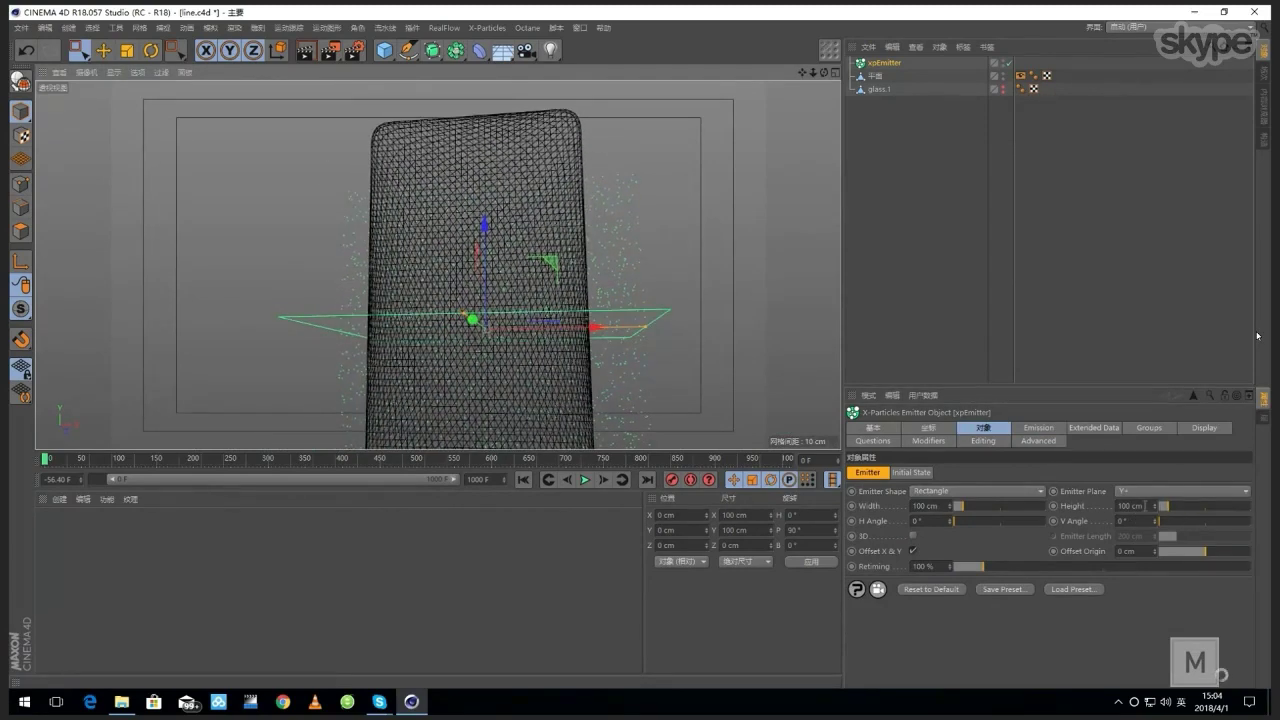
Step: Set the emitter's Height to 0.191 cm and narrow its width to about 56.6 cm, within the phone's sides
{"action": "left_click_drag", "start_coordinate": [1146, 506], "coordinate": [1091, 505]}
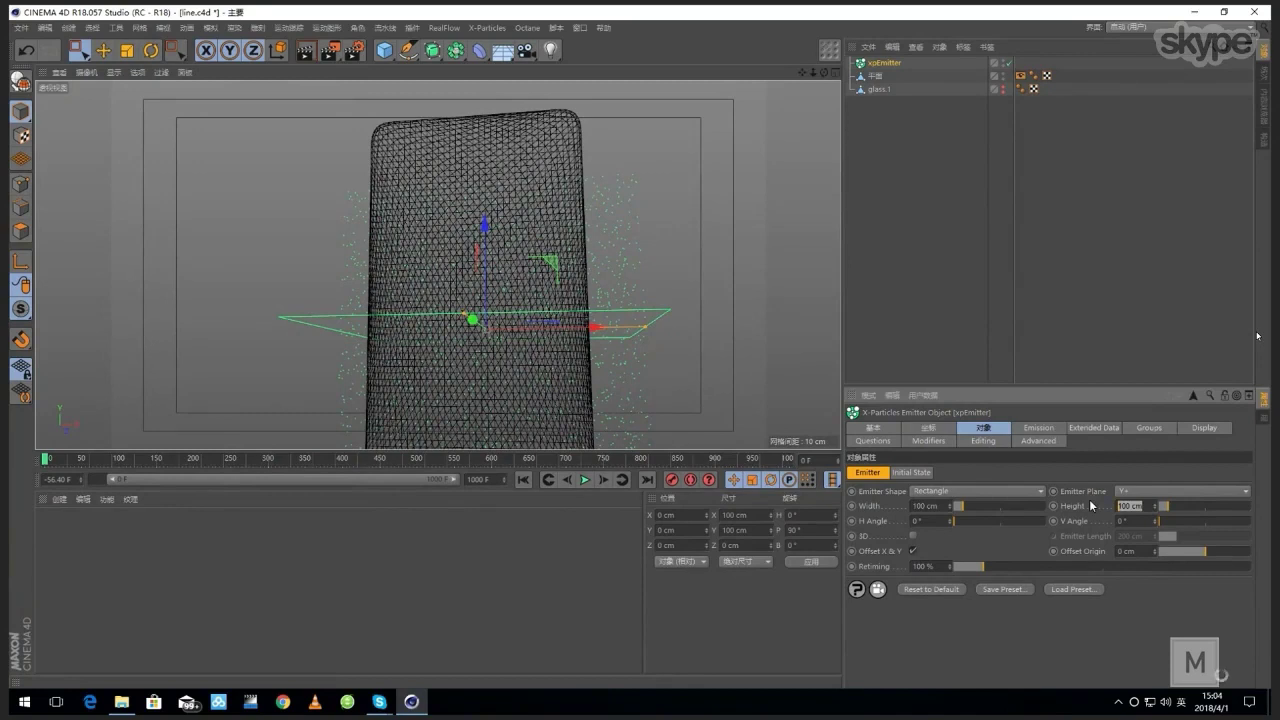
{"action": "type", "text": "0.191"}
{"action": "key", "text": "Return"}
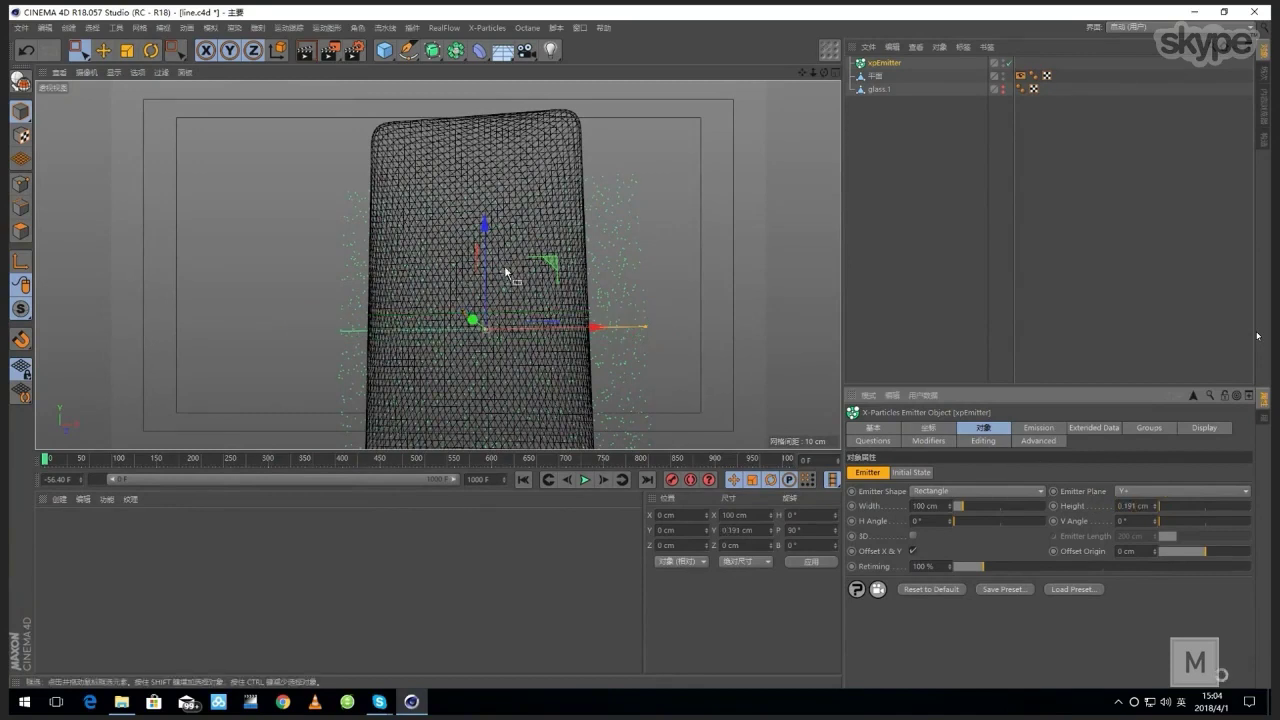
{"action": "left_click_drag", "start_coordinate": [508, 274], "coordinate": [742, 302], "text": "alt"}
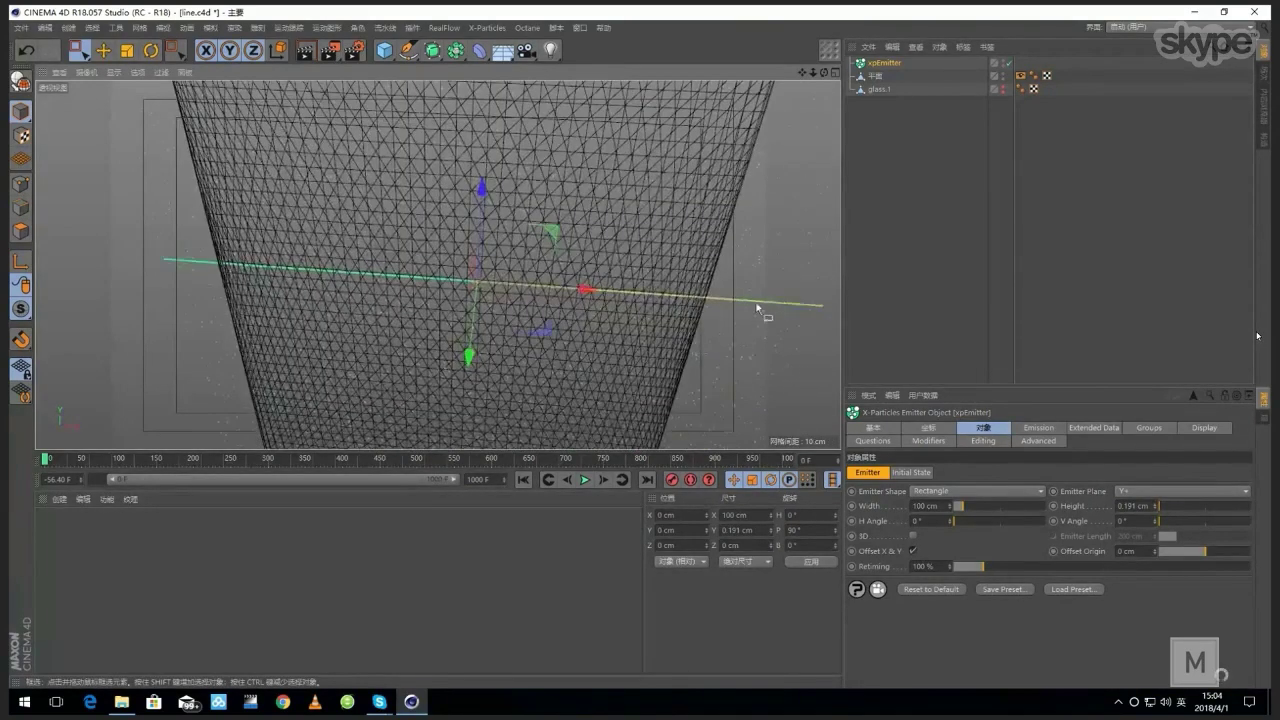
{"action": "left_click_drag", "start_coordinate": [823, 305], "coordinate": [649, 282]}
Step: Set the emitter's Z position to -3.01 cm and fine-tune it to -3.09 cm against the phone mesh's surface
{"action": "left_click", "coordinate": [926, 431]}
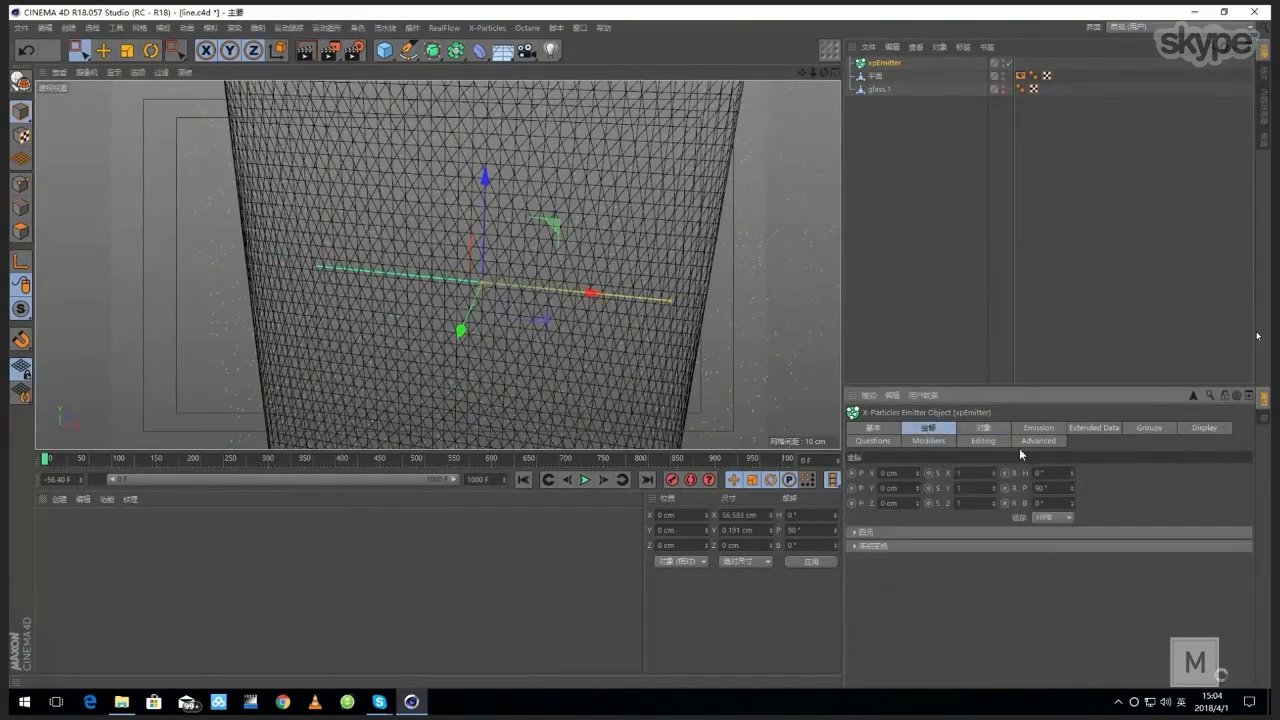
{"action": "middle_click_drag", "start_coordinate": [515, 307], "coordinate": [507, 293], "text": "alt"}
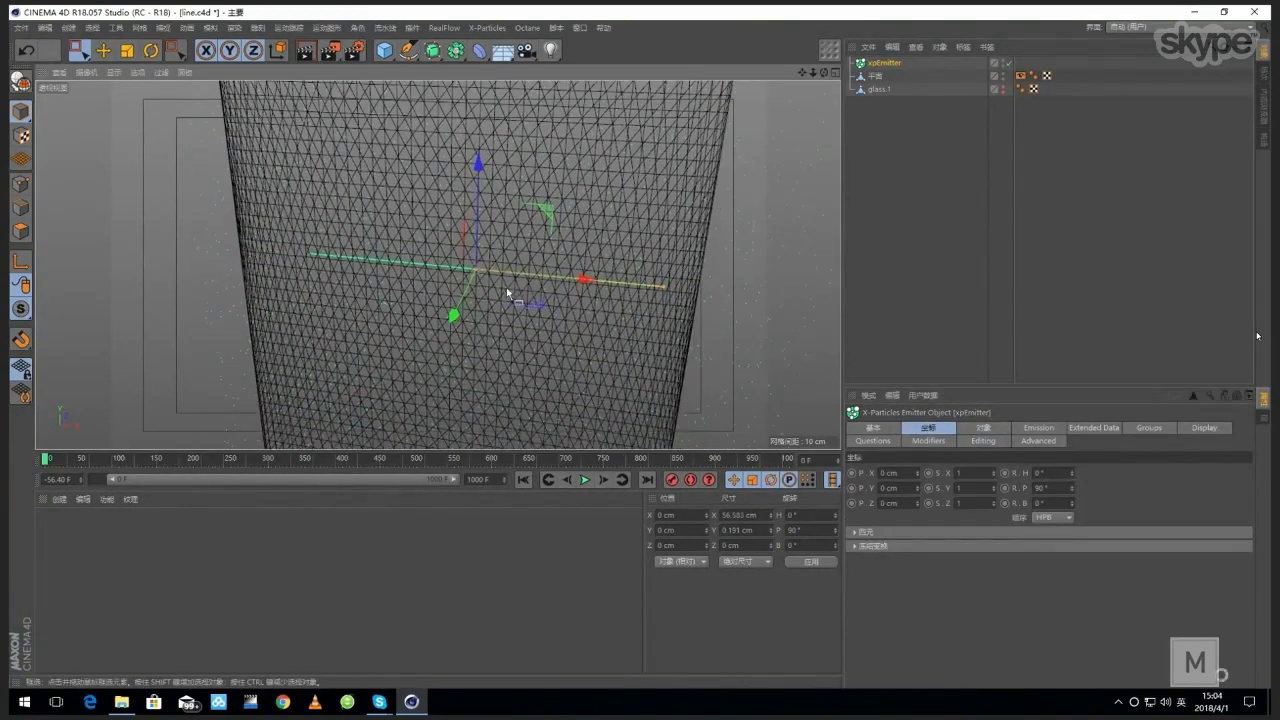
{"action": "left_click_drag", "start_coordinate": [507, 293], "coordinate": [472, 290], "text": "alt"}
{"action": "right_click_drag", "start_coordinate": [525, 262], "coordinate": [590, 295], "text": "alt"}
{"action": "left_click_drag", "start_coordinate": [590, 295], "coordinate": [548, 299], "text": "alt"}
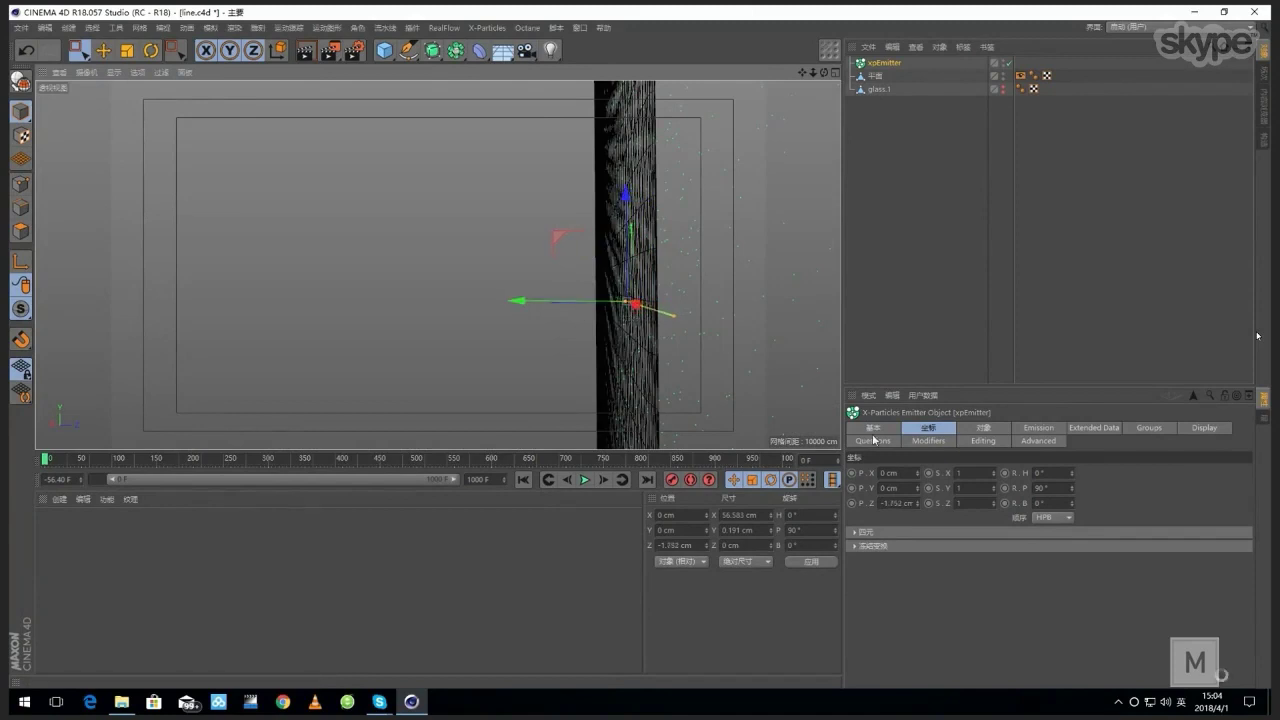
{"action": "double_click", "coordinate": [889, 502]}
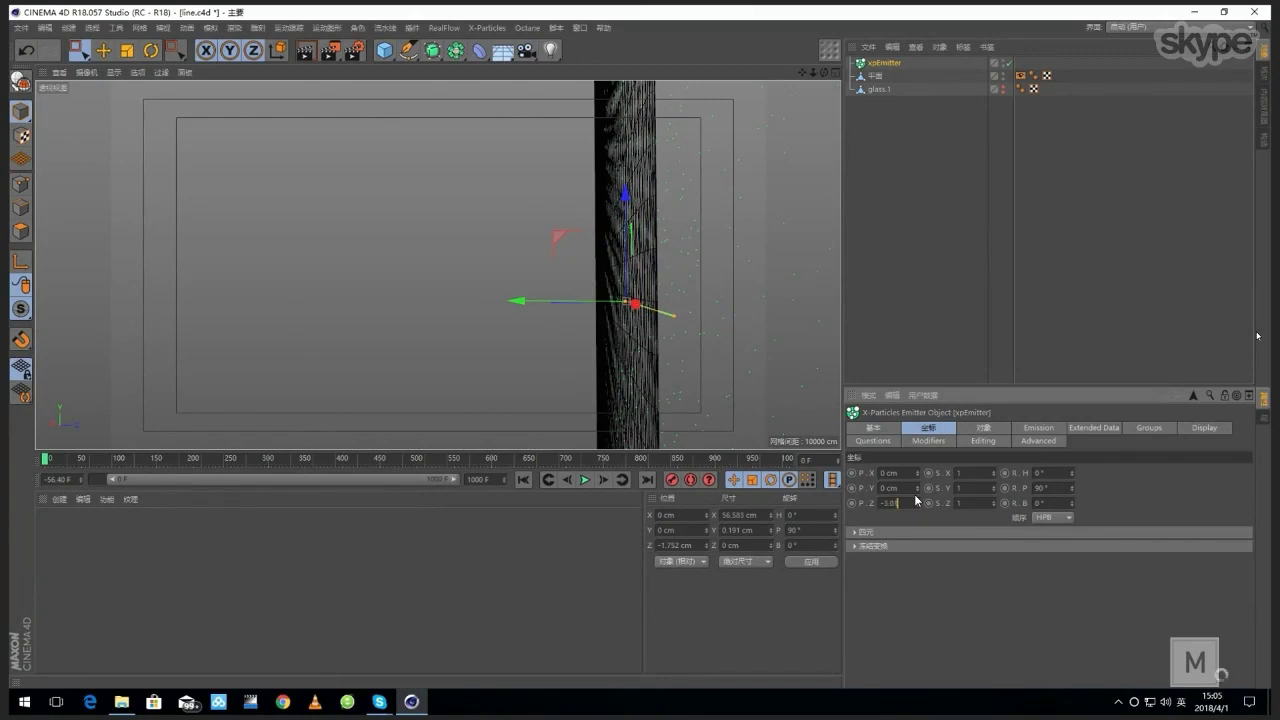
{"action": "type", "text": "-3.01"}
{"action": "key", "text": "Return"}
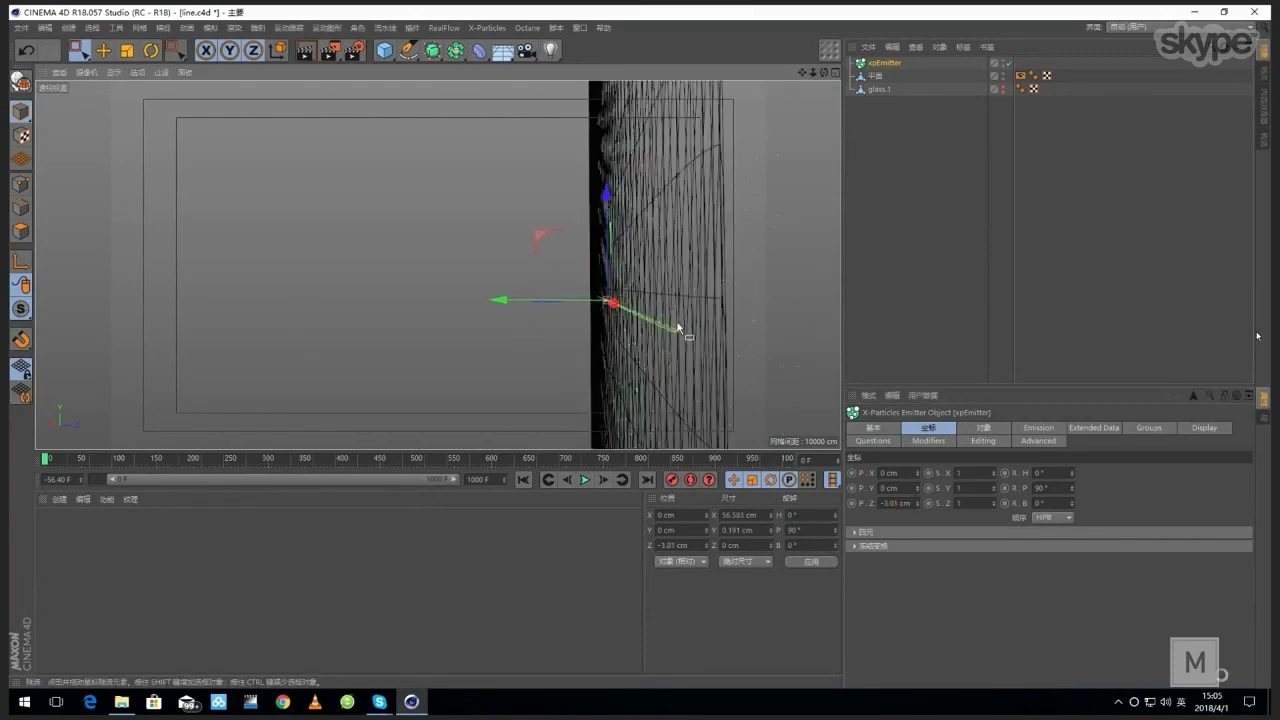
{"action": "left_click_drag", "start_coordinate": [677, 328], "coordinate": [720, 340], "text": "alt"}
{"action": "left_click", "coordinate": [895, 503]}
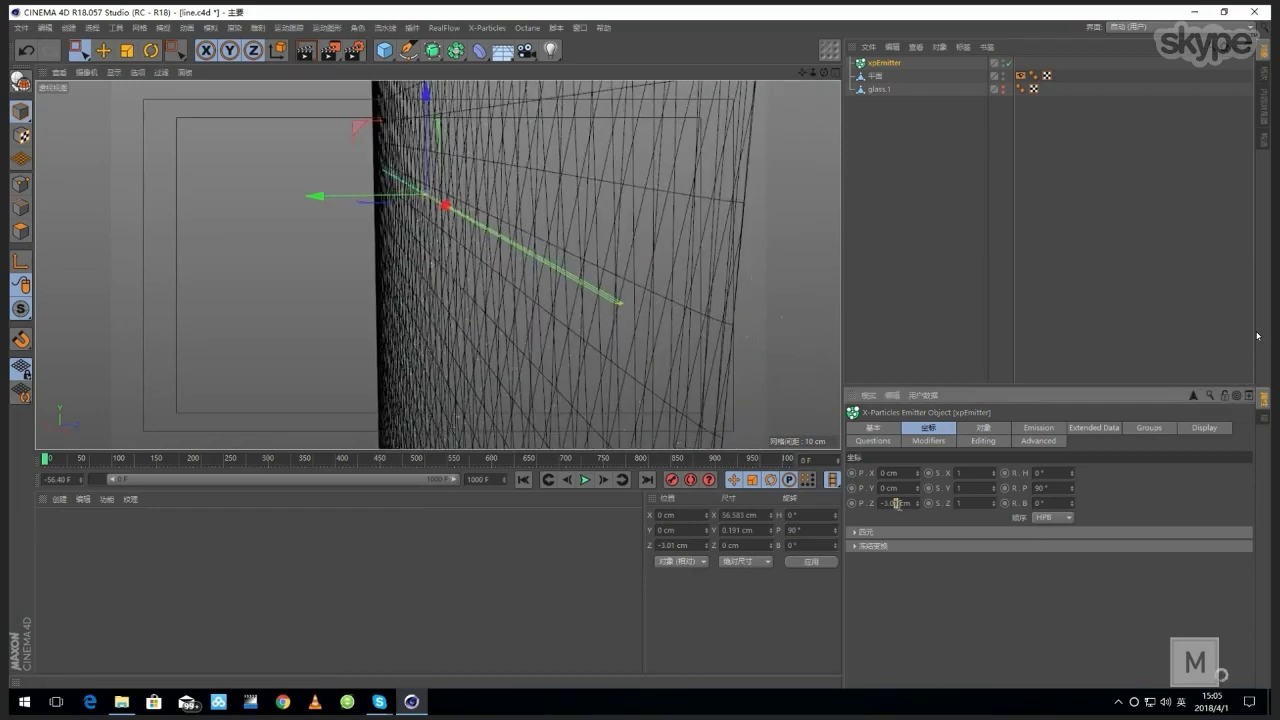
{"action": "key", "text": "Return"}
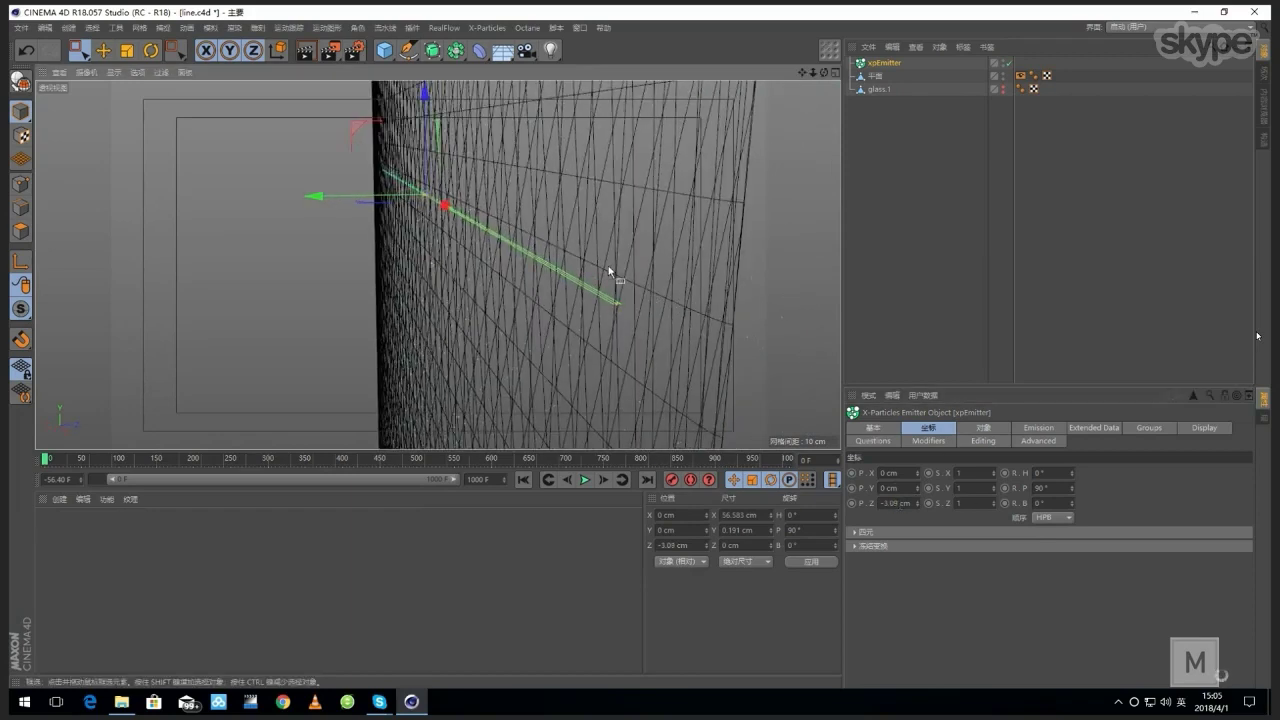
{"action": "mouse_move", "coordinate": [608, 274]}
{"action": "left_mouse_down", "text": "alt"}
{"action": "mouse_move", "coordinate": [503, 228]}
{"action": "mouse_move", "coordinate": [608, 251]}
{"action": "left_mouse_up", "text": "alt"}
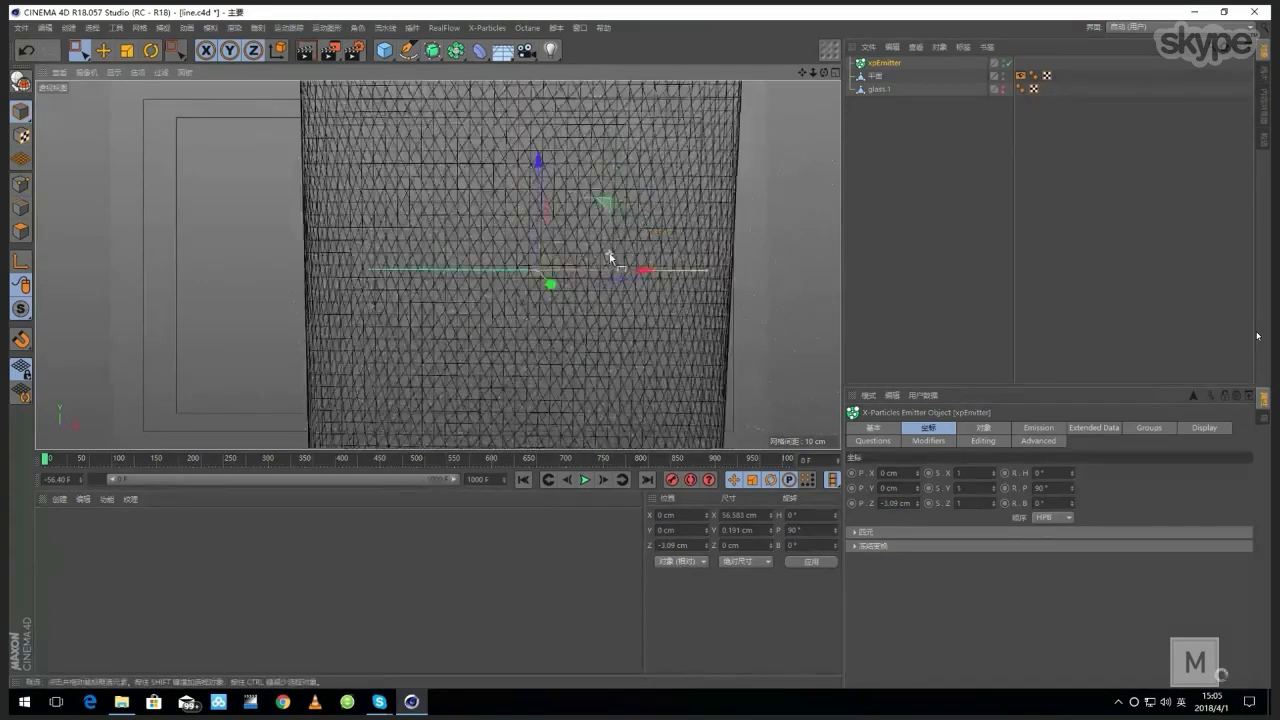
Step: Play back the emitter's particles against the phone mesh and return to the start of the timeline
{"action": "left_click", "coordinate": [588, 481]}
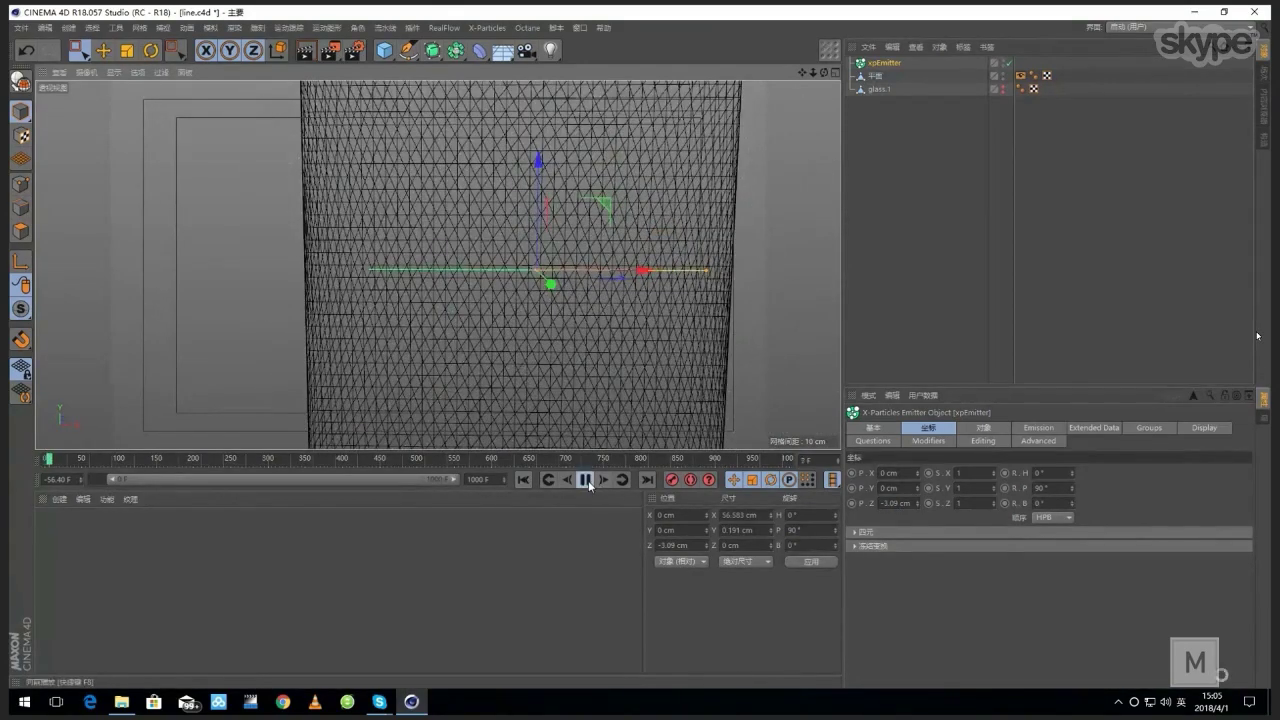
{"action": "left_click", "coordinate": [588, 481]}
{"action": "scroll", "coordinate": [525, 370], "scroll_direction": "down", "scroll_amount": 3}
{"action": "mouse_move", "coordinate": [533, 362]}
{"action": "middle_mouse_down", "text": "alt"}
{"action": "mouse_move", "coordinate": [527, 347]}
{"action": "mouse_move", "coordinate": [519, 369]}
{"action": "middle_mouse_up", "text": "alt"}
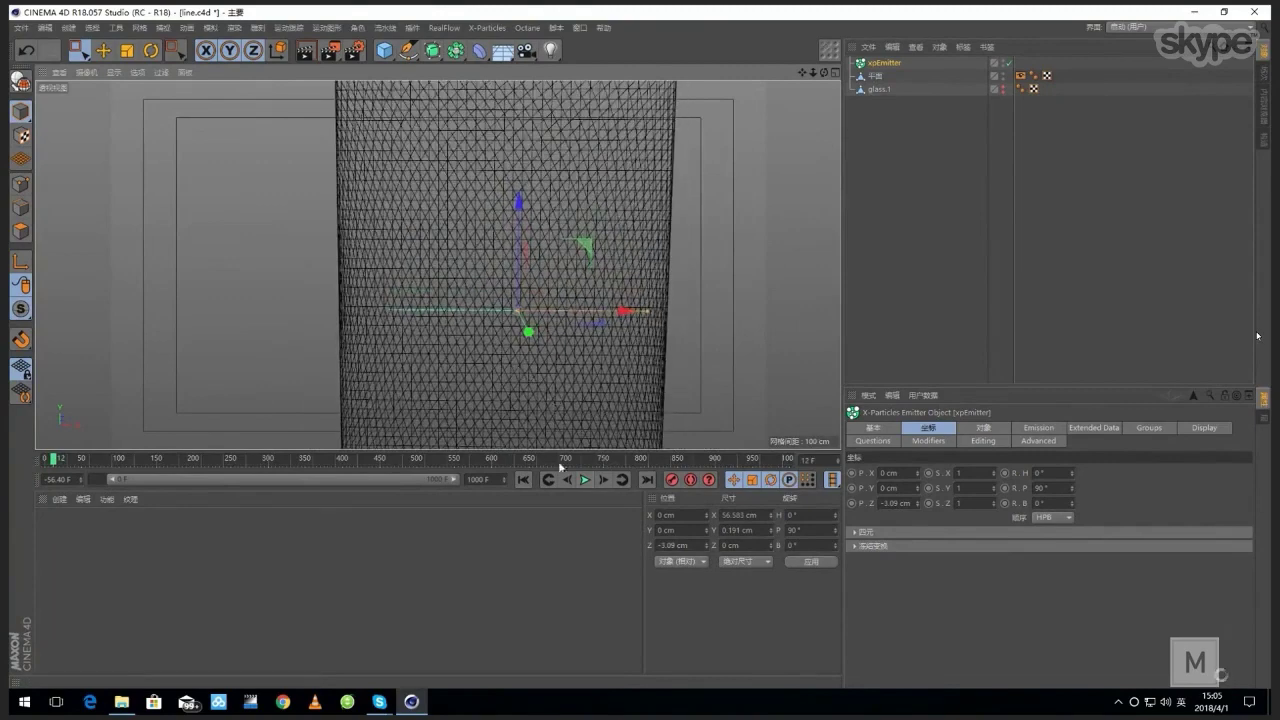
{"action": "left_click", "coordinate": [525, 480]}
Step: Try a particle Radius of 4 cm in the emitter's Emission settings, preview it, and undo the change
{"action": "left_click", "coordinate": [980, 426]}
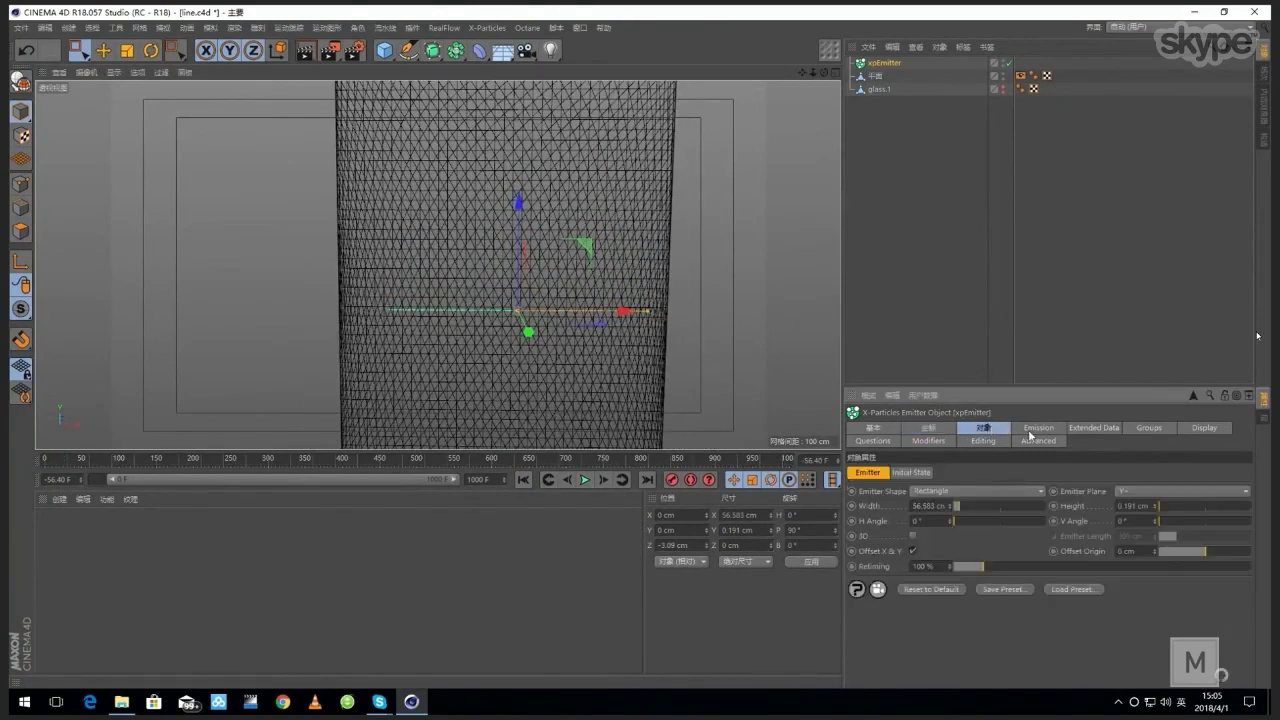
{"action": "left_click", "coordinate": [1034, 428]}
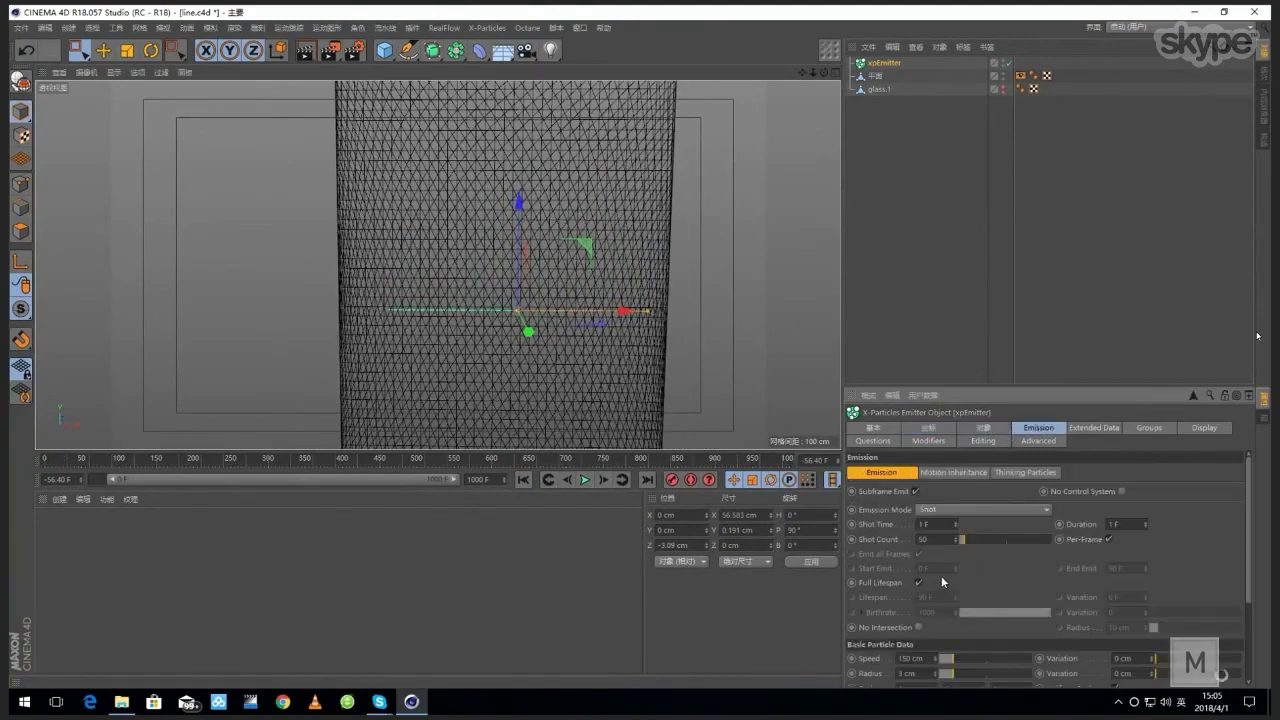
{"action": "left_click_drag", "start_coordinate": [983, 386], "coordinate": [994, 331]}
{"action": "key", "text": "Tab"}
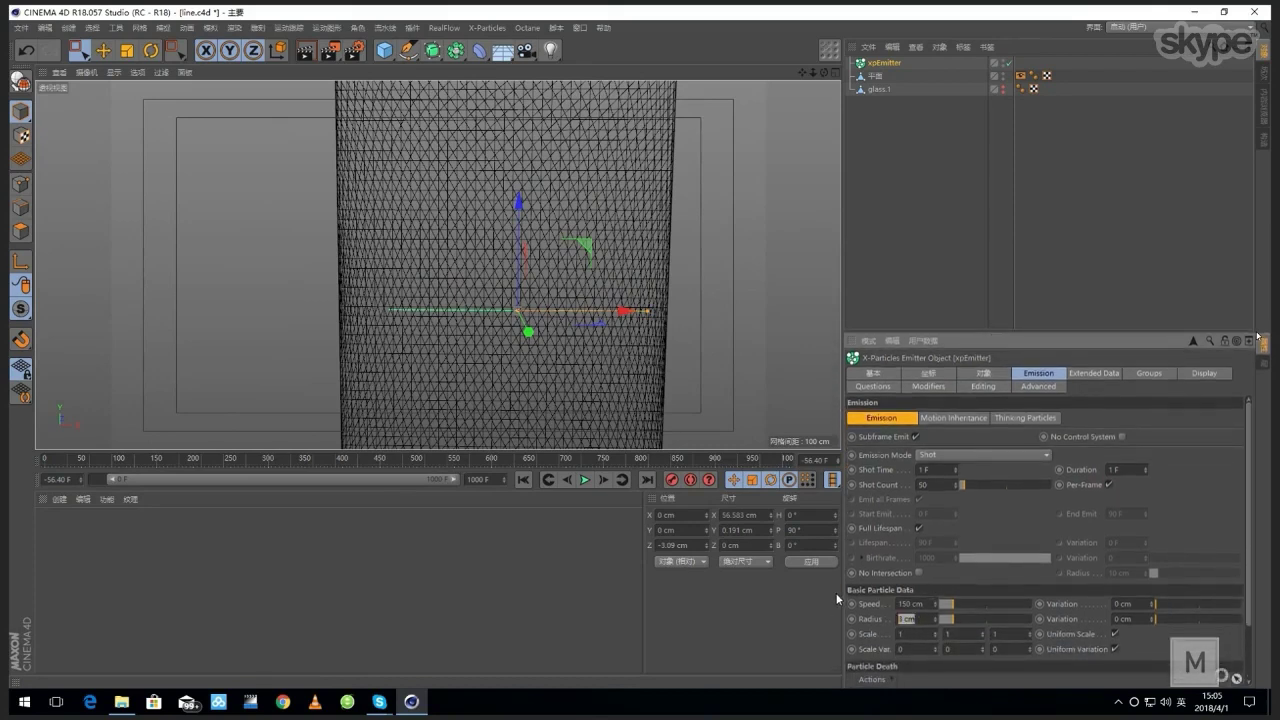
{"action": "type", "text": "4"}
{"action": "key", "text": "Return"}
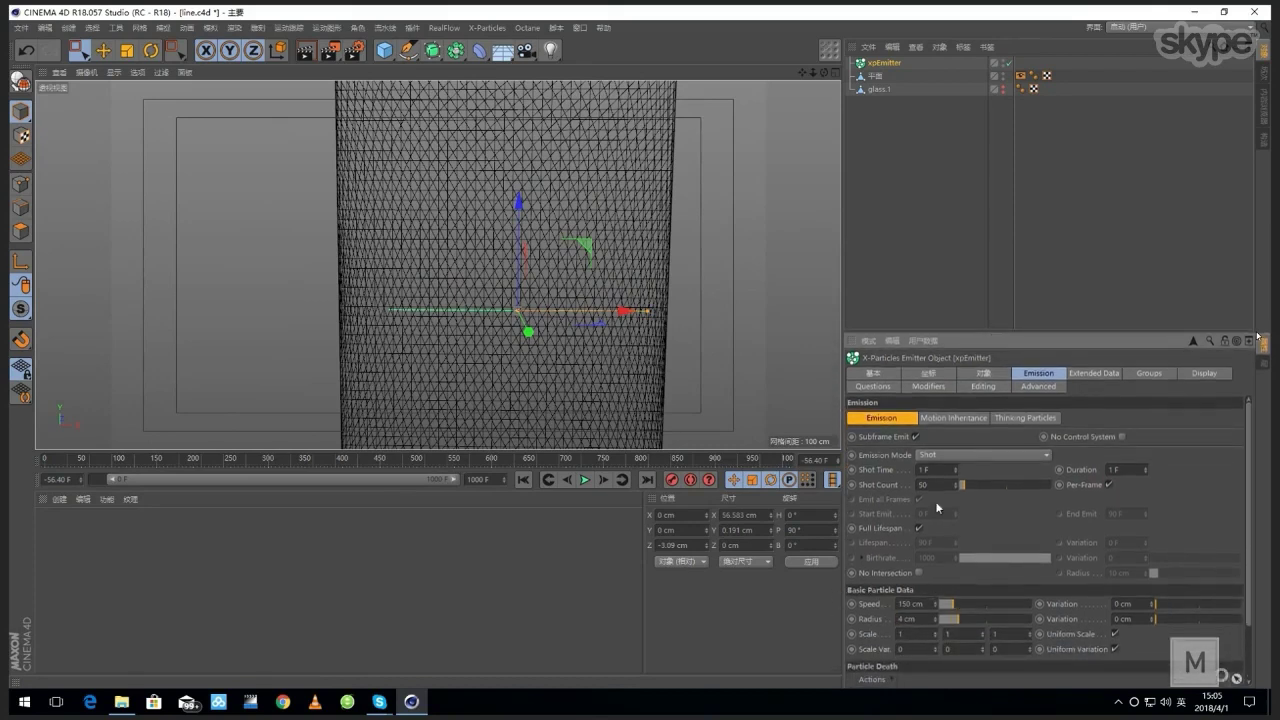
{"action": "left_click", "coordinate": [587, 481]}
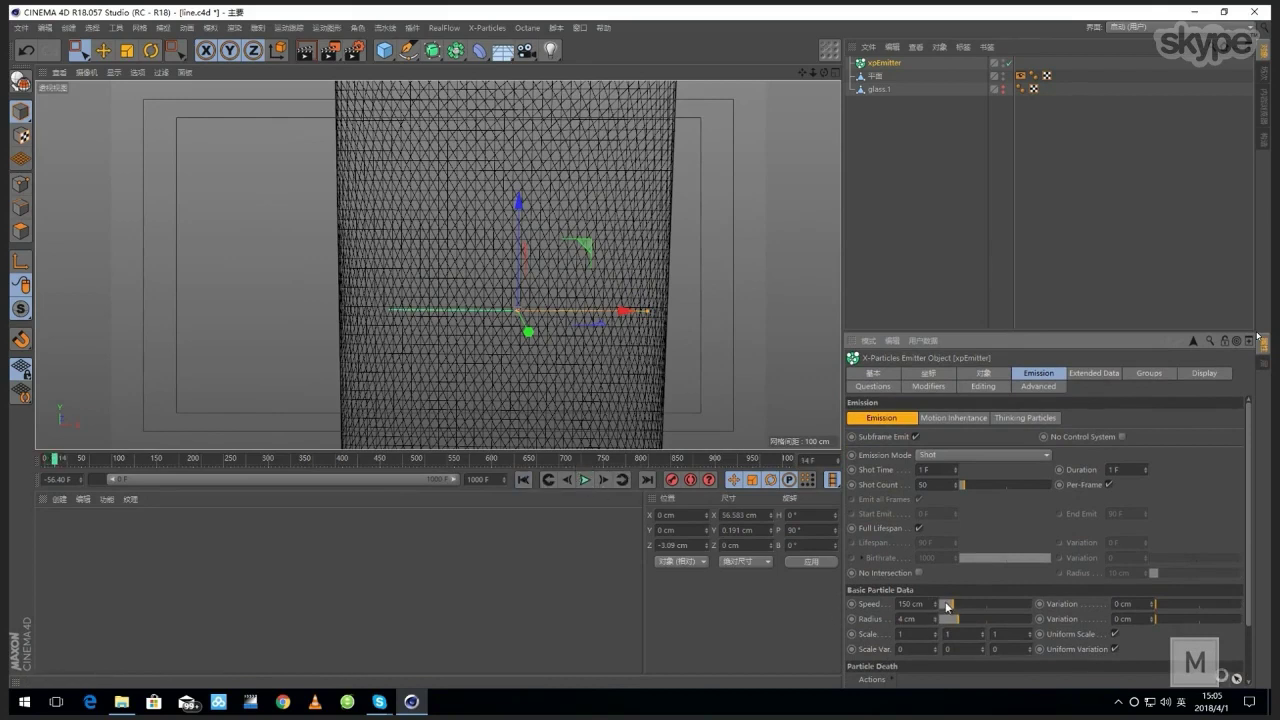
{"action": "key", "text": "ctrl+z"}
Step: Set the emitter's particle Speed to 4 cm and play the emission from the start
{"action": "left_click_drag", "start_coordinate": [930, 603], "coordinate": [667, 573]}
{"action": "type", "text": "4"}
{"action": "key", "text": "Return"}
{"action": "left_click", "coordinate": [523, 480]}
{"action": "left_click", "coordinate": [585, 480]}
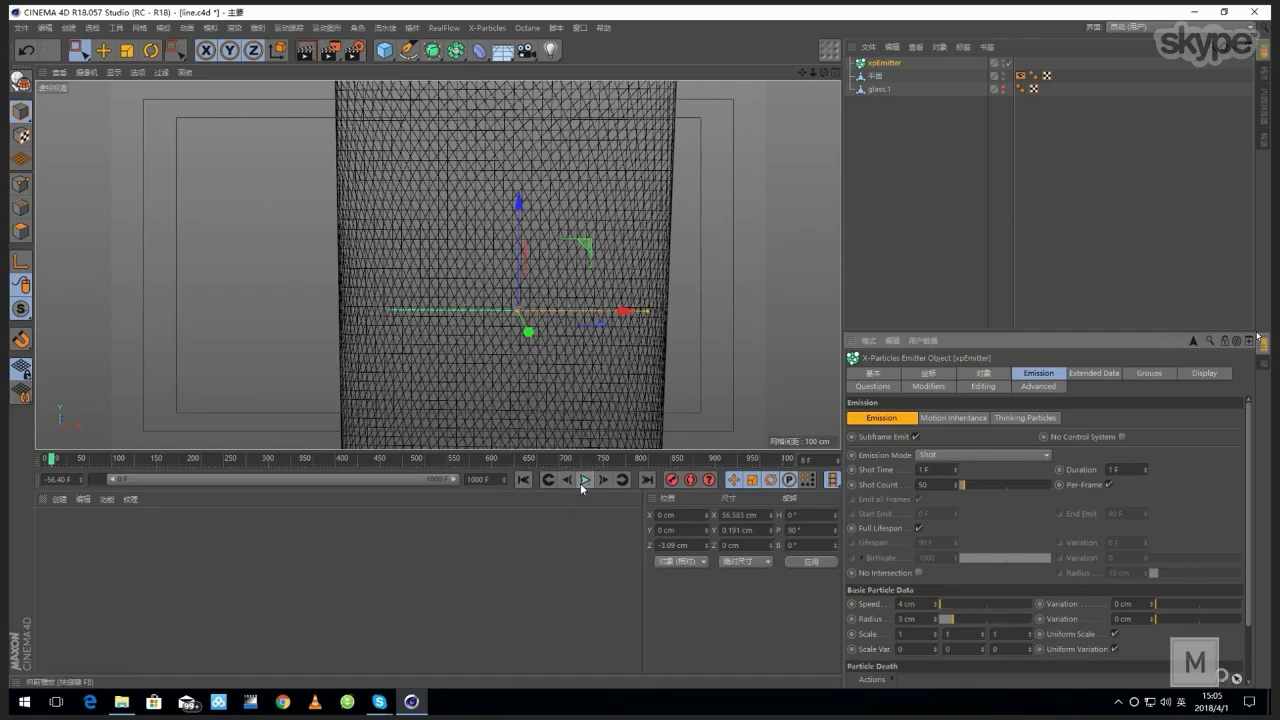
{"action": "left_click", "coordinate": [583, 485]}
{"action": "left_click", "coordinate": [583, 485]}
Step: Move the emitter up the phone mesh to a Y position of about 34.8 cm
{"action": "middle_click_drag", "start_coordinate": [576, 318], "coordinate": [547, 406], "text": "alt"}
{"action": "left_click_drag", "start_coordinate": [491, 291], "coordinate": [491, 133]}
{"action": "middle_click_drag", "start_coordinate": [491, 133], "coordinate": [491, 222], "text": "alt"}
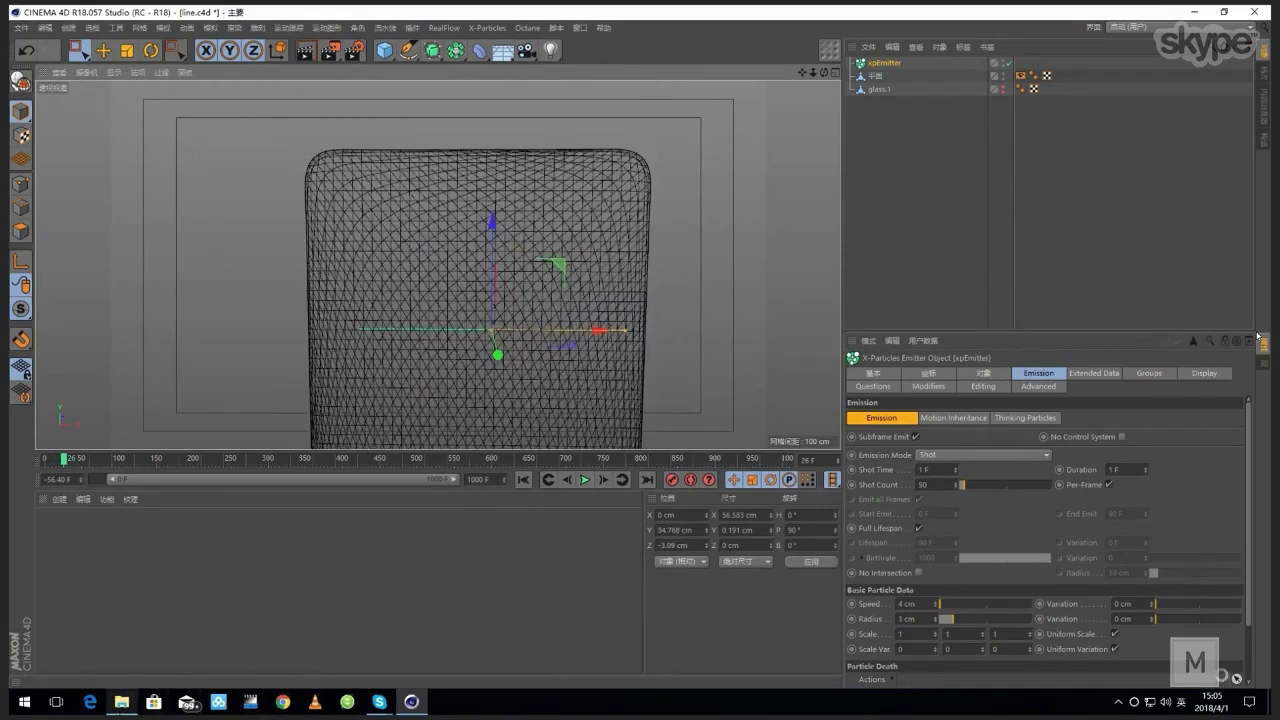
Step: Play the reference clip shot08.mov in VLC, pause on the circuit lines around the camera, and return to Cinema 4D
{"action": "left_click", "coordinate": [136, 704]}
{"action": "double_click", "coordinate": [690, 299]}
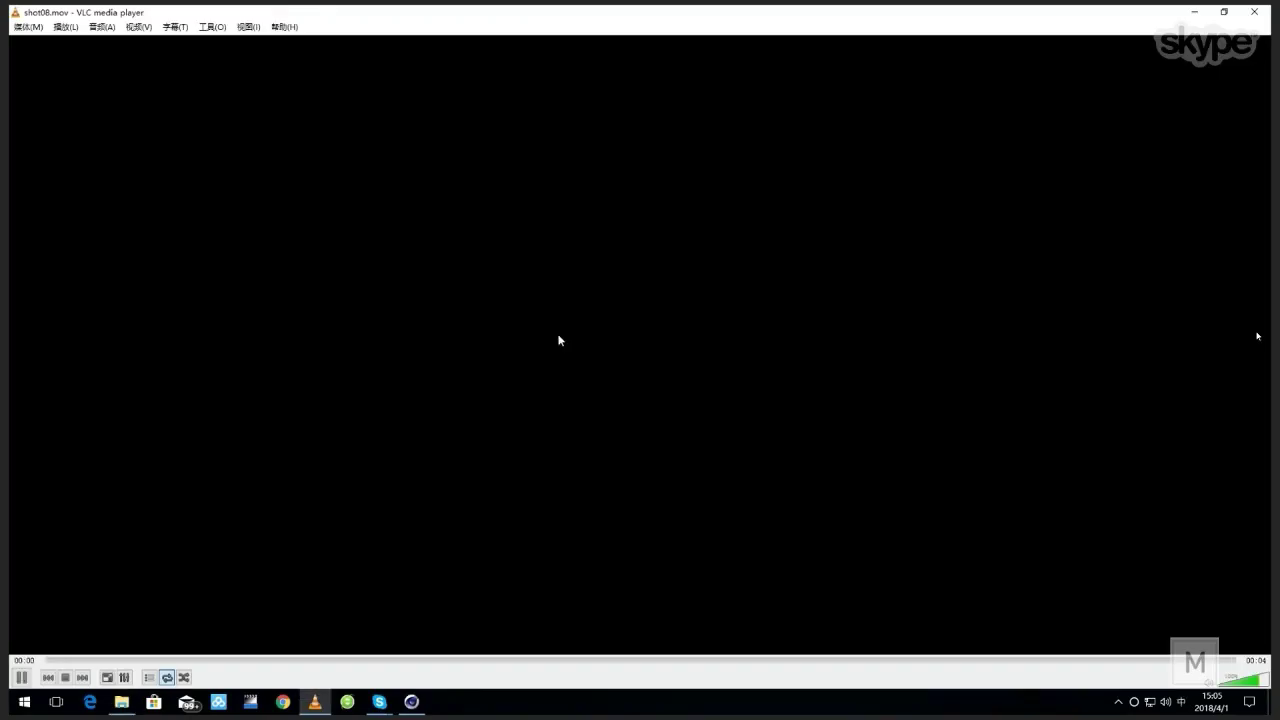
{"action": "key", "text": "space"}
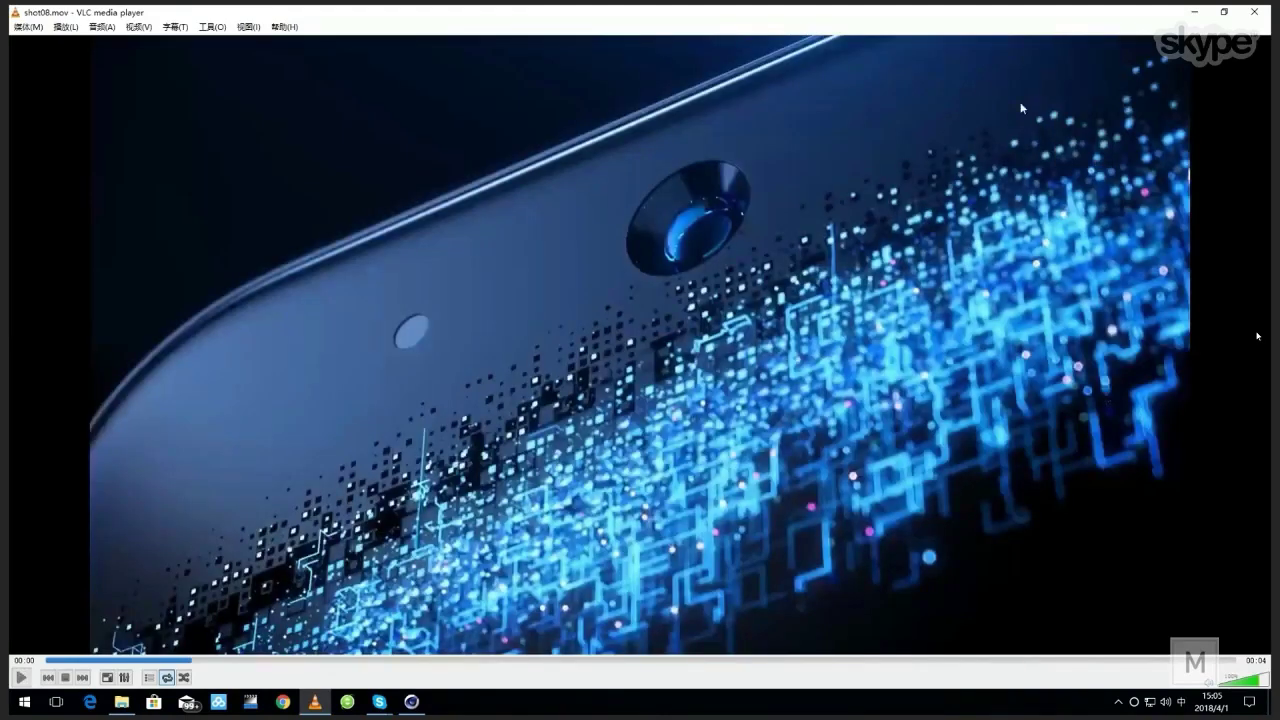
{"action": "left_click", "coordinate": [1194, 12]}
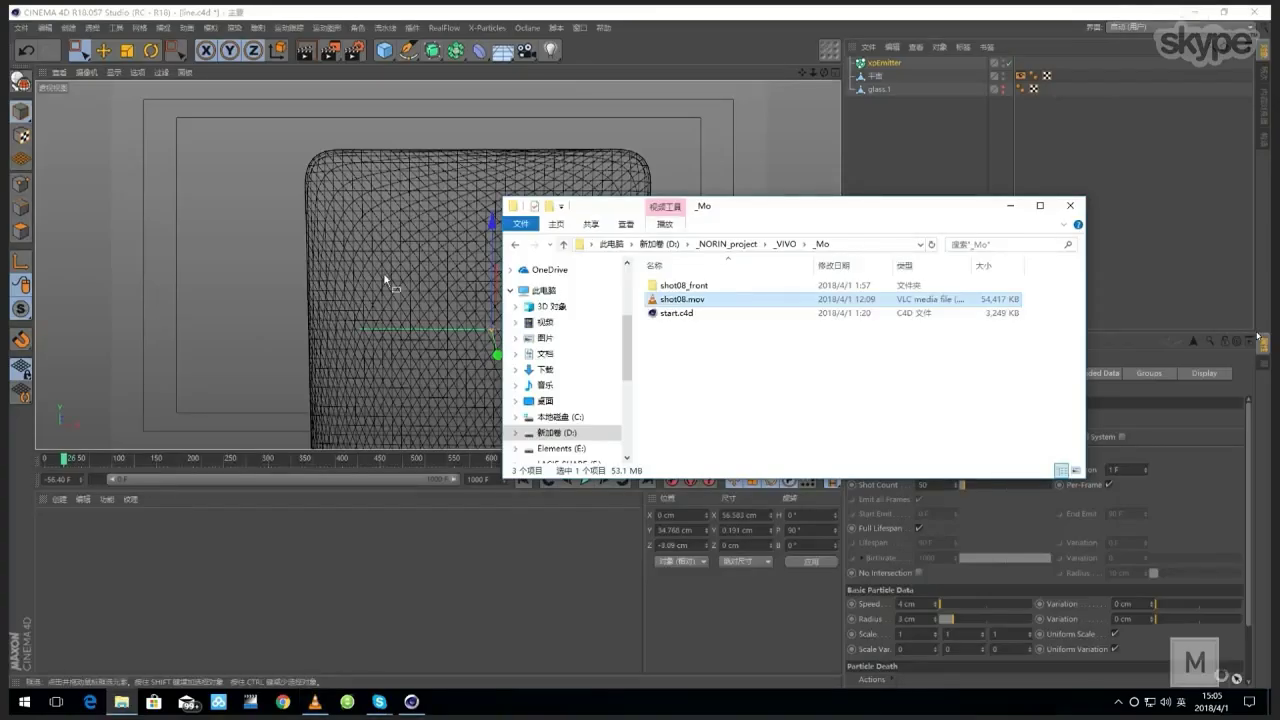
{"action": "left_click", "coordinate": [456, 276]}
Step: Narrow the emitter to about 50.6 cm and raise it to a Y position of about 44.5 cm
{"action": "left_click", "coordinate": [884, 62]}
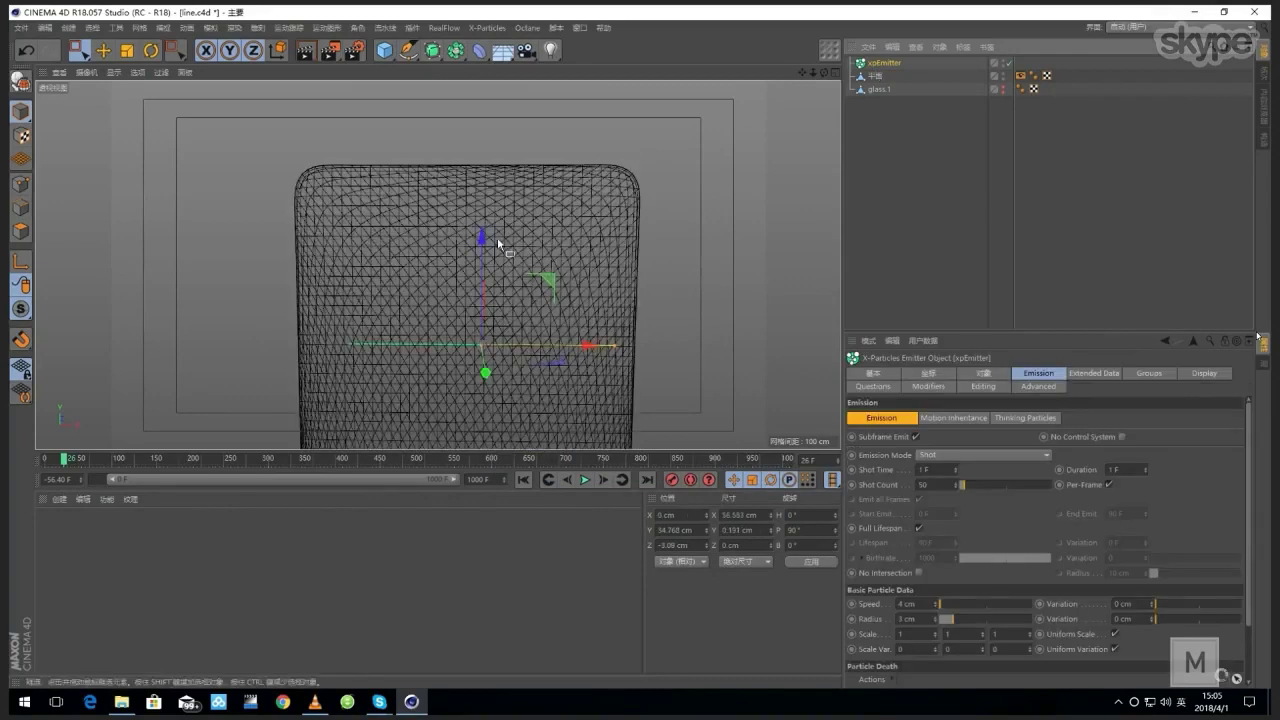
{"action": "left_click_drag", "start_coordinate": [517, 232], "coordinate": [549, 200]}
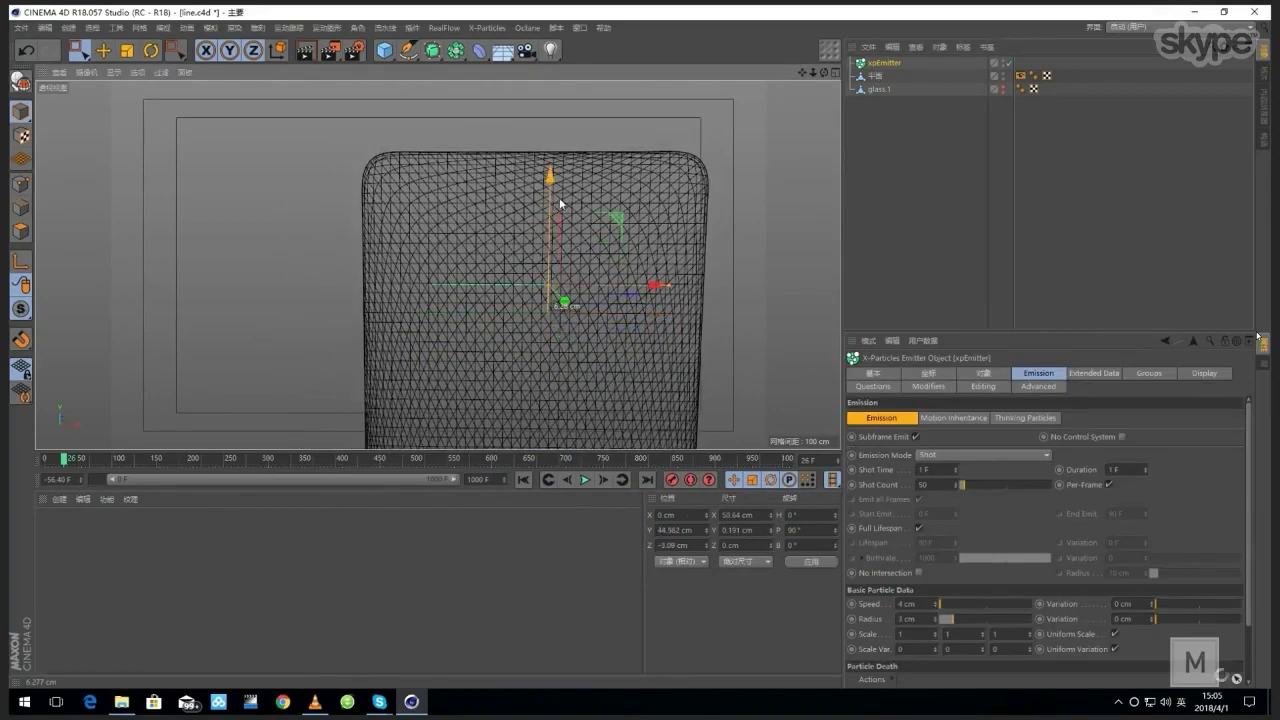
Step: Add an xpTrail generator for the emitter's particles and show its object settings
{"action": "left_click", "coordinate": [487, 27]}
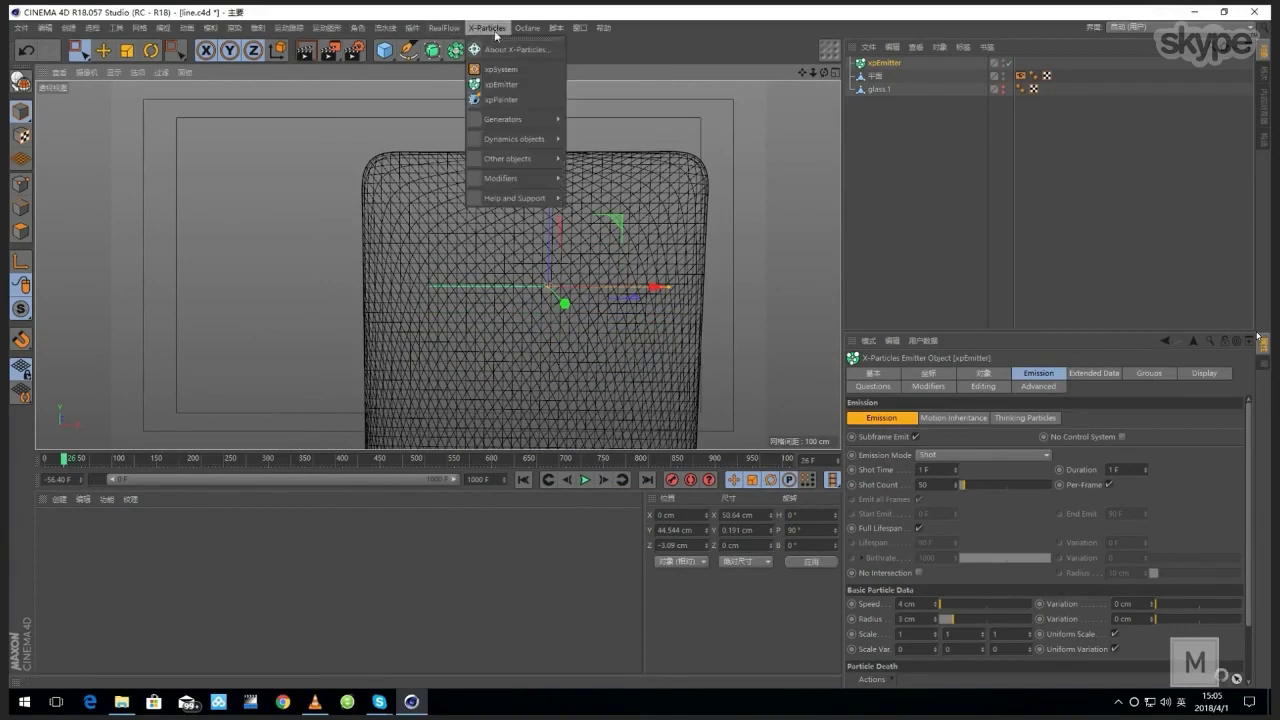
{"action": "mouse_move", "coordinate": [516, 117]}
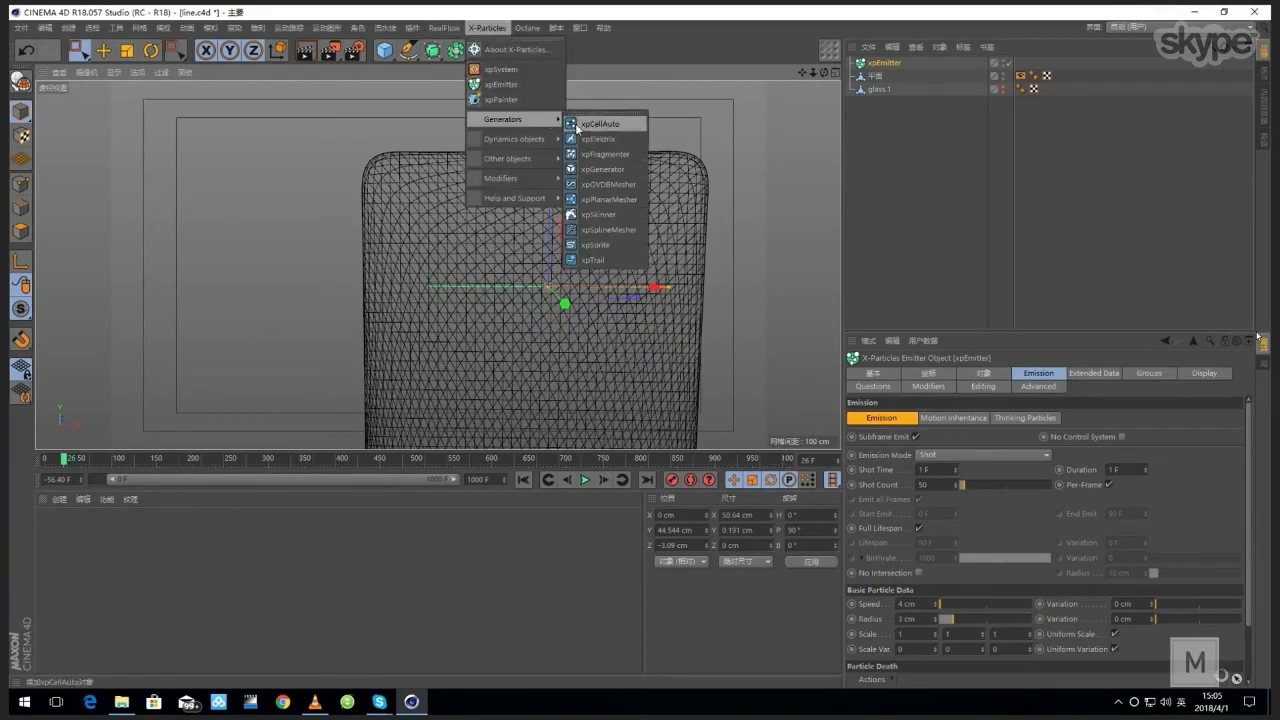
{"action": "left_click", "coordinate": [594, 259]}
{"action": "left_click", "coordinate": [880, 156]}
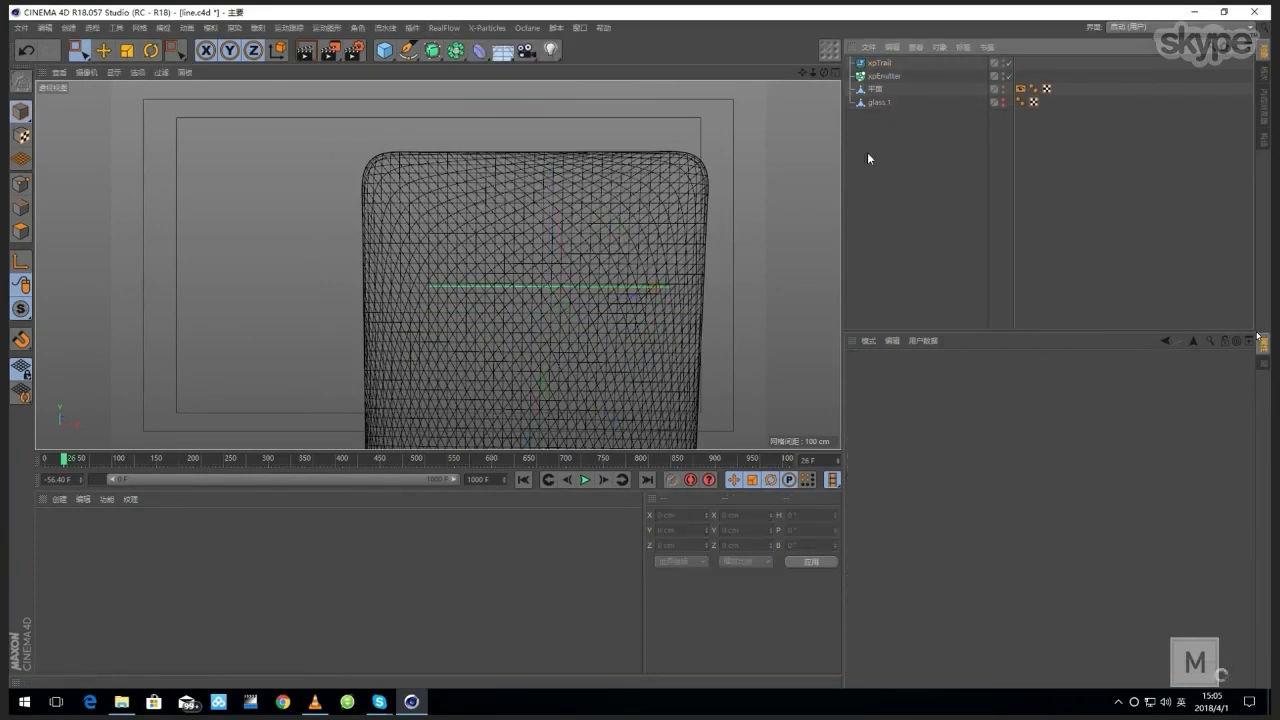
{"action": "left_click", "coordinate": [879, 62]}
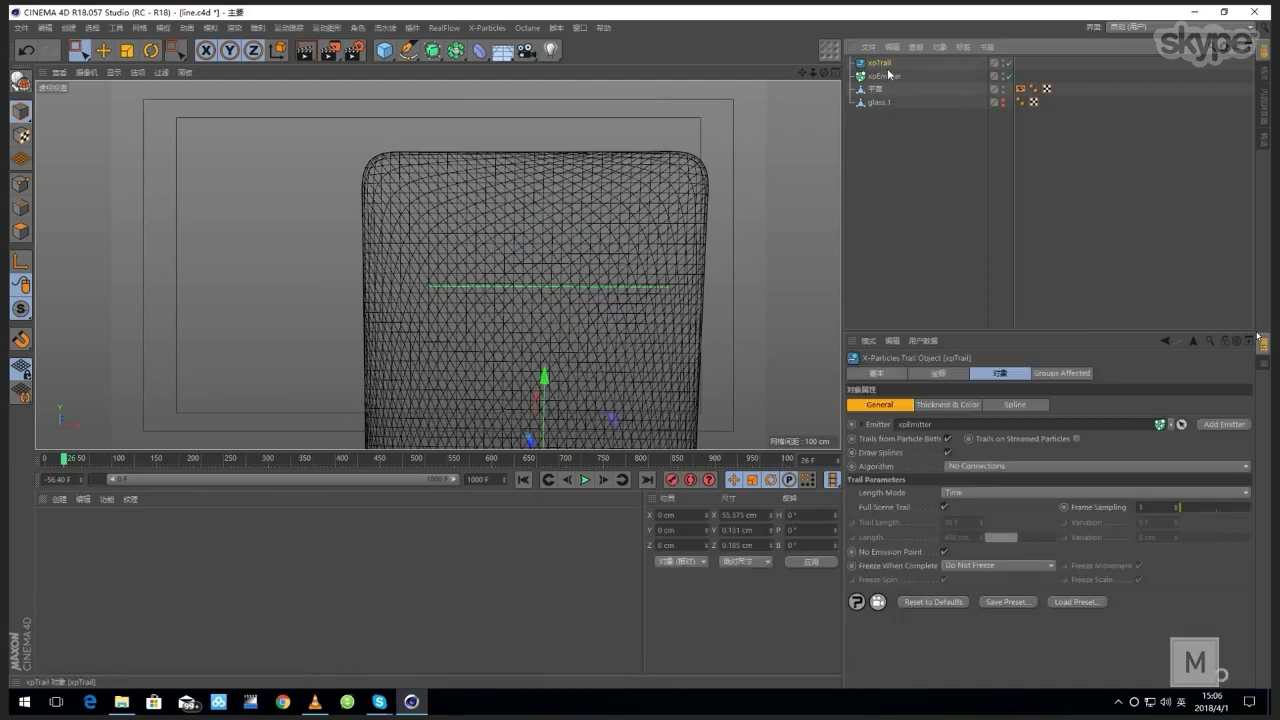
Step: Play the simulation from the start and examine the particle trails up close on the phone mesh
{"action": "left_click", "coordinate": [523, 480]}
{"action": "left_click", "coordinate": [585, 480]}
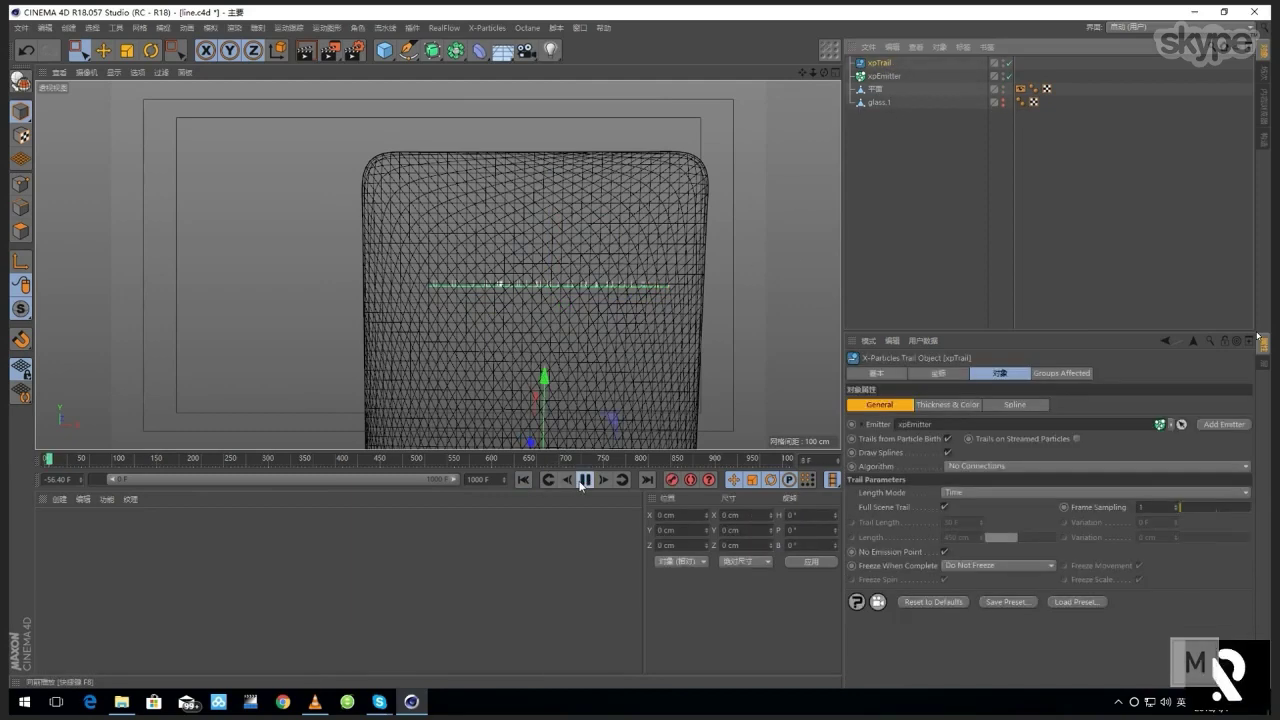
{"action": "left_click", "coordinate": [585, 480]}
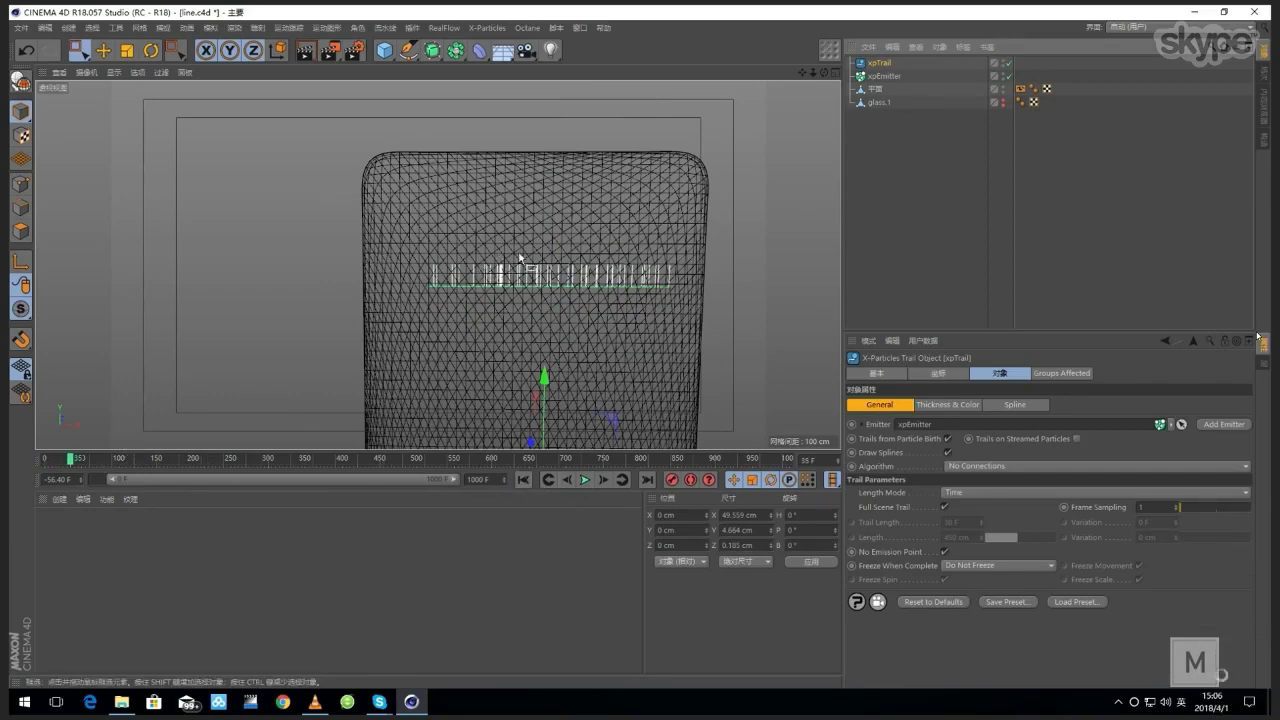
{"action": "middle_click_drag", "start_coordinate": [528, 262], "coordinate": [490, 268], "text": "alt"}
{"action": "right_click_drag", "start_coordinate": [518, 271], "coordinate": [527, 273], "text": "alt"}
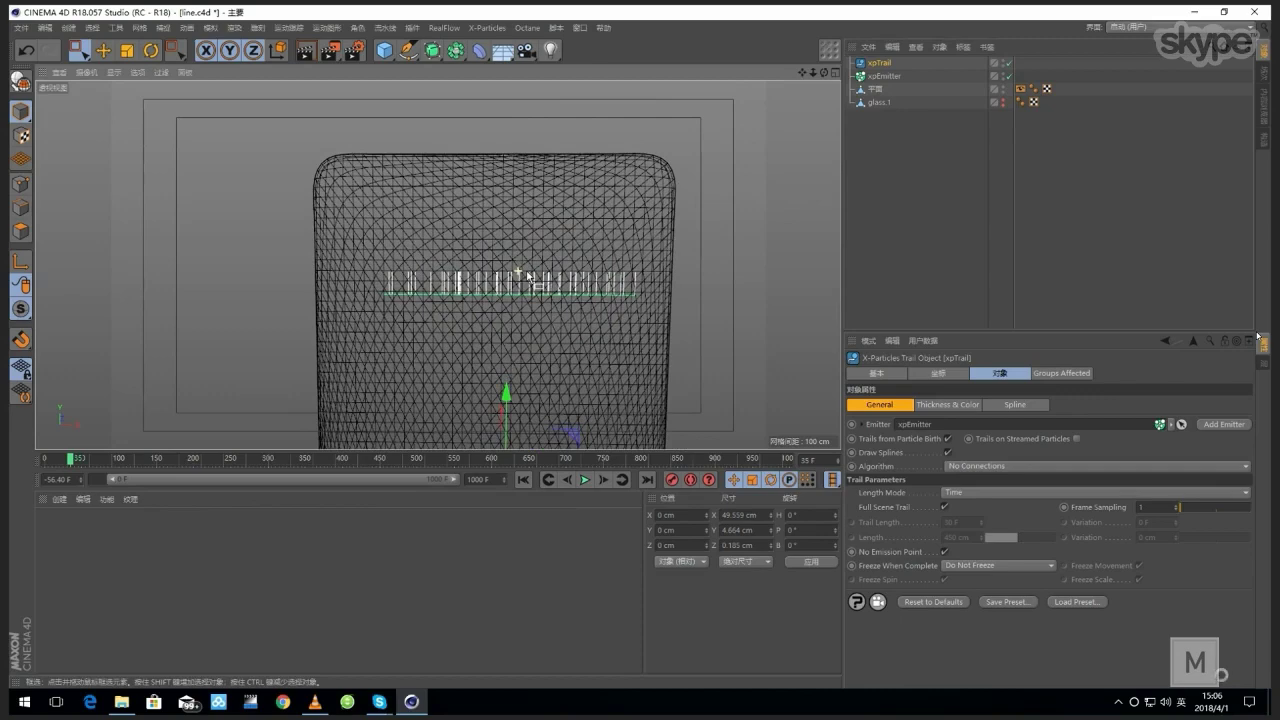
{"action": "scroll", "coordinate": [528, 275], "scroll_direction": "up", "scroll_amount": 2}
Step: Add an xpNetwork motion modifier and preview how it redirects the particle trails
{"action": "left_click", "coordinate": [488, 27]}
{"action": "mouse_move", "coordinate": [535, 119]}
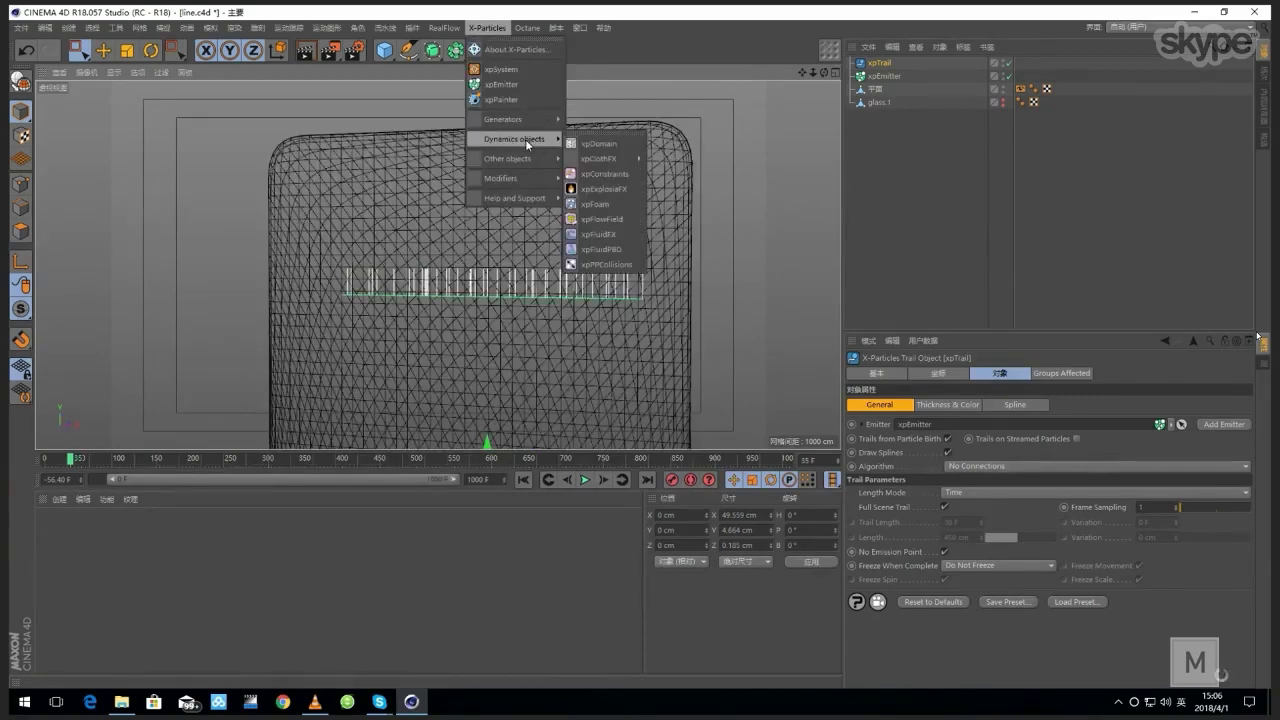
{"action": "mouse_move", "coordinate": [527, 180]}
{"action": "mouse_move", "coordinate": [582, 198]}
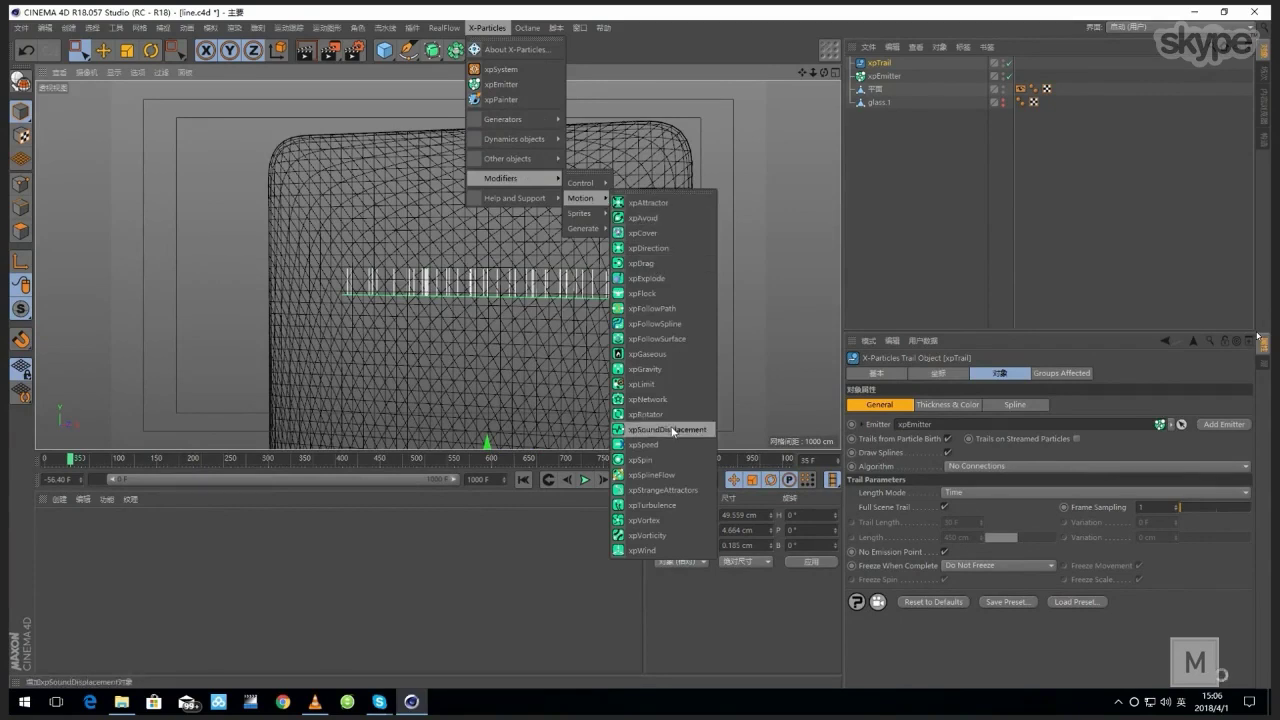
{"action": "left_click", "coordinate": [655, 399]}
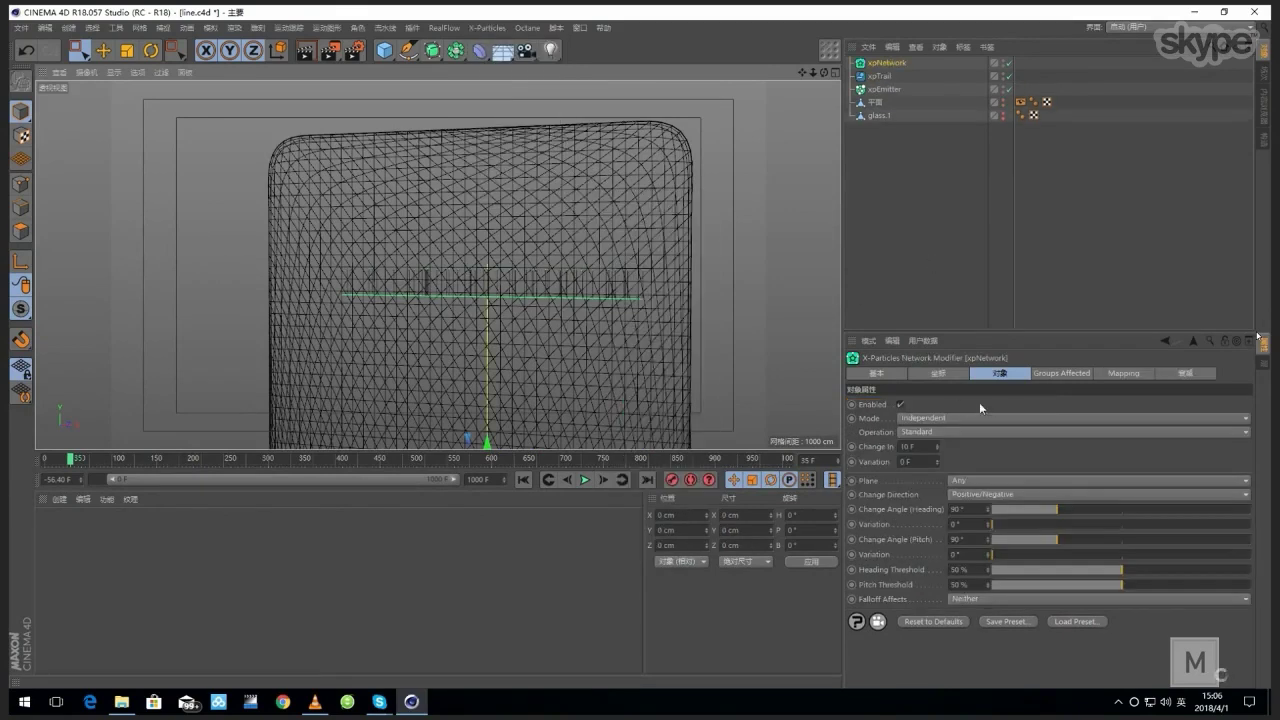
{"action": "left_click", "coordinate": [523, 480]}
{"action": "left_click", "coordinate": [586, 480]}
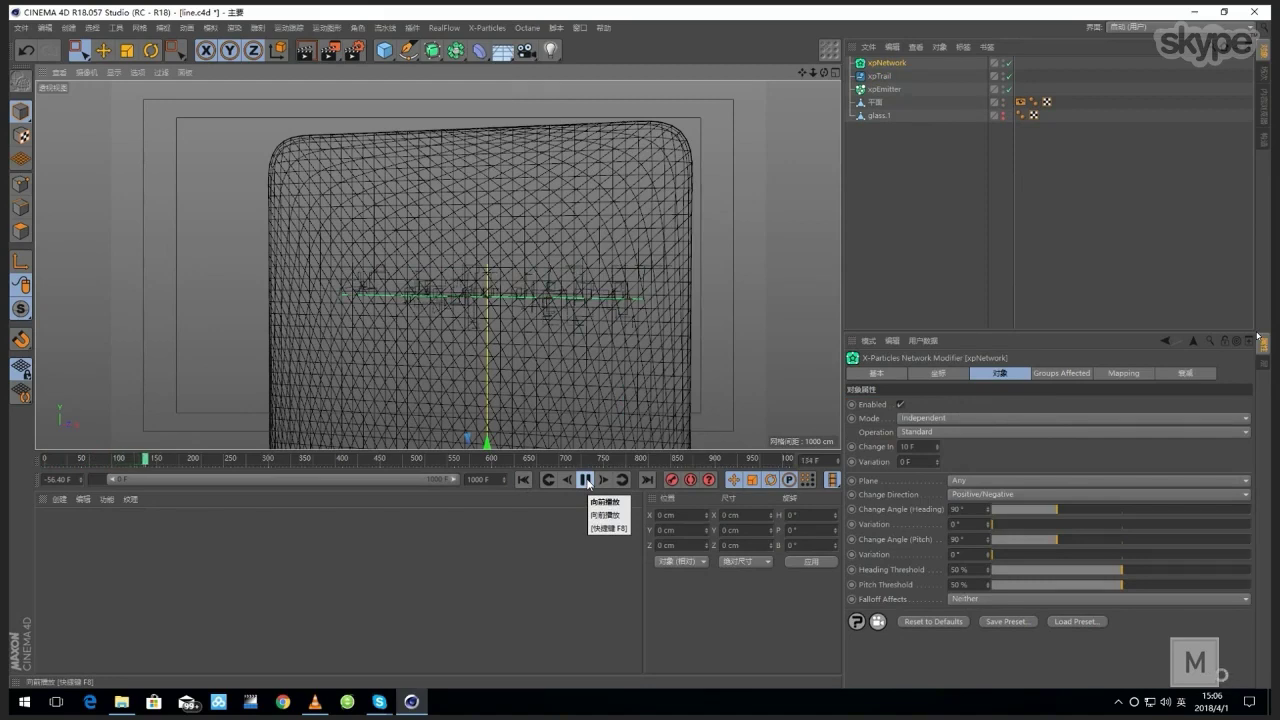
{"action": "left_click", "coordinate": [586, 480]}
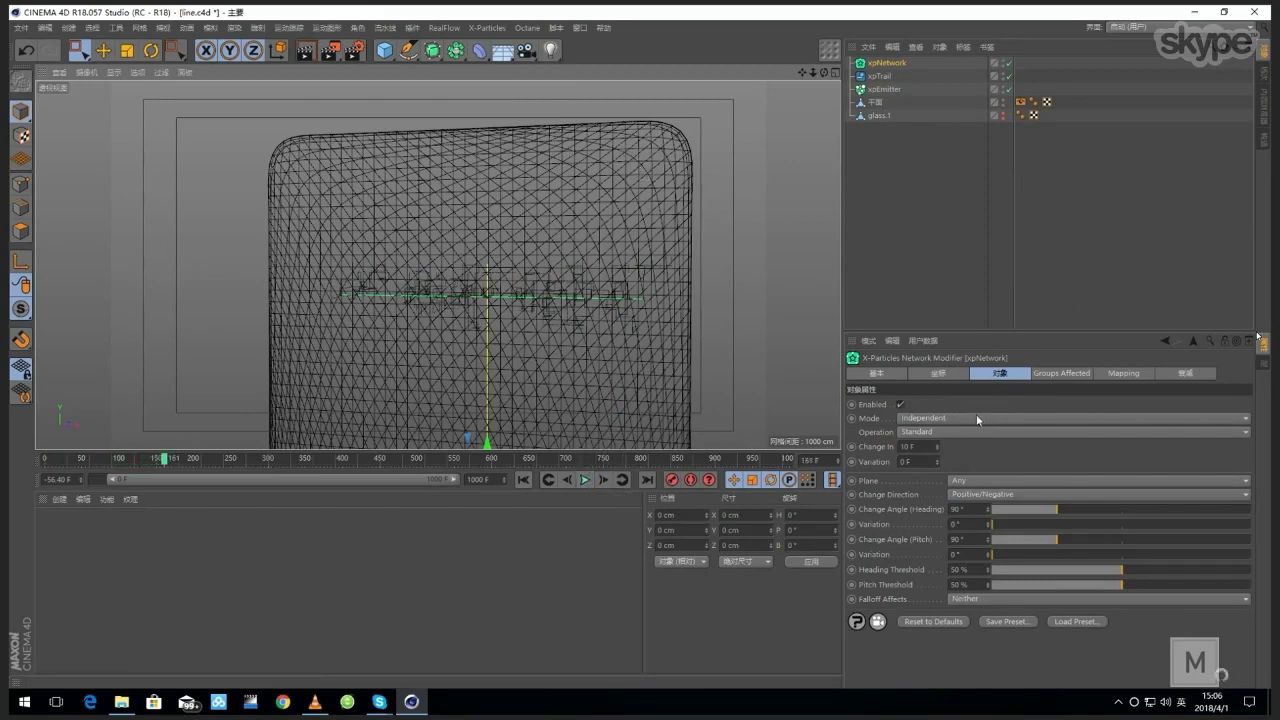
Step: Set the xpNetwork Operation to Inside Volume and assign the 平面 mesh as its Object
{"action": "left_click", "coordinate": [951, 431]}
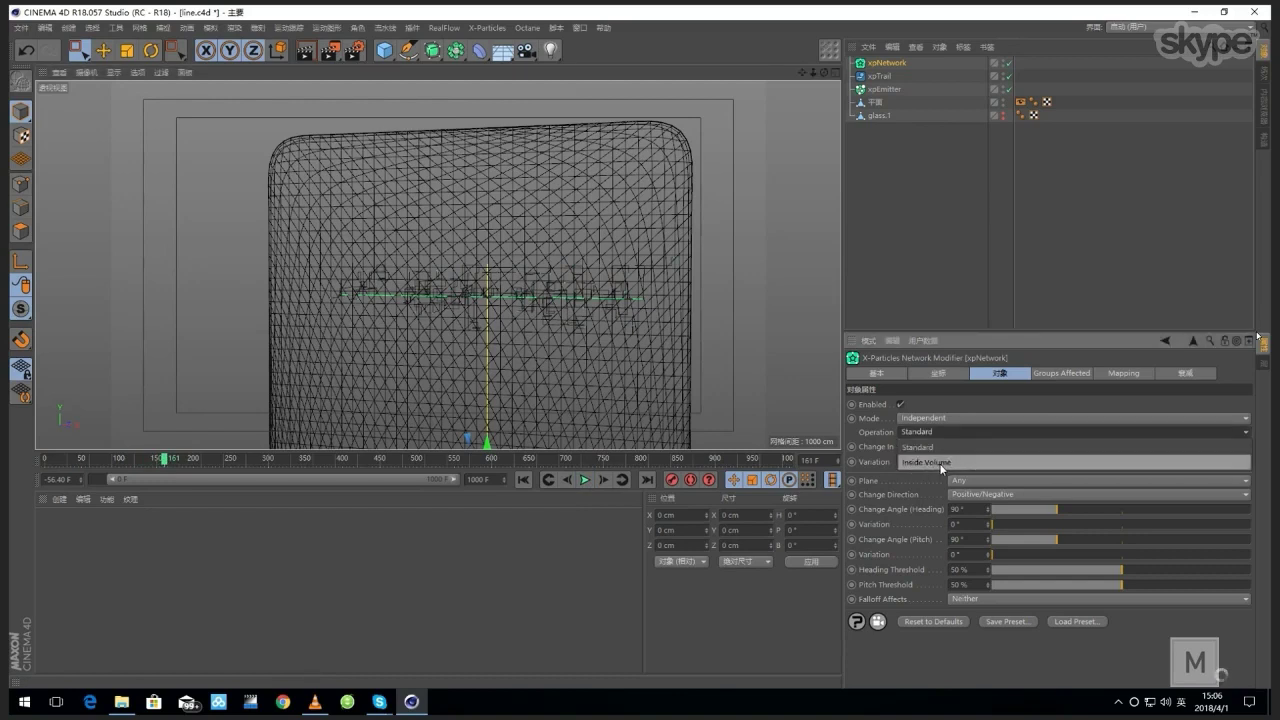
{"action": "left_click", "coordinate": [940, 463]}
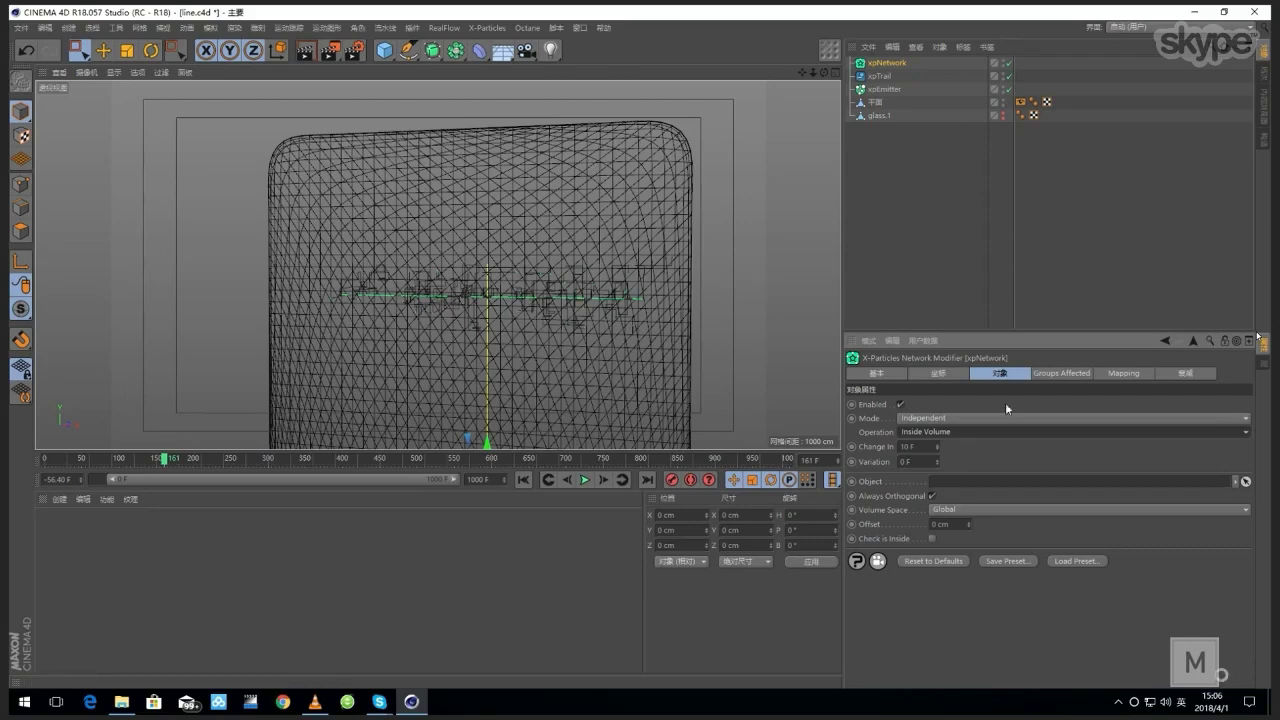
{"action": "left_click", "coordinate": [879, 114]}
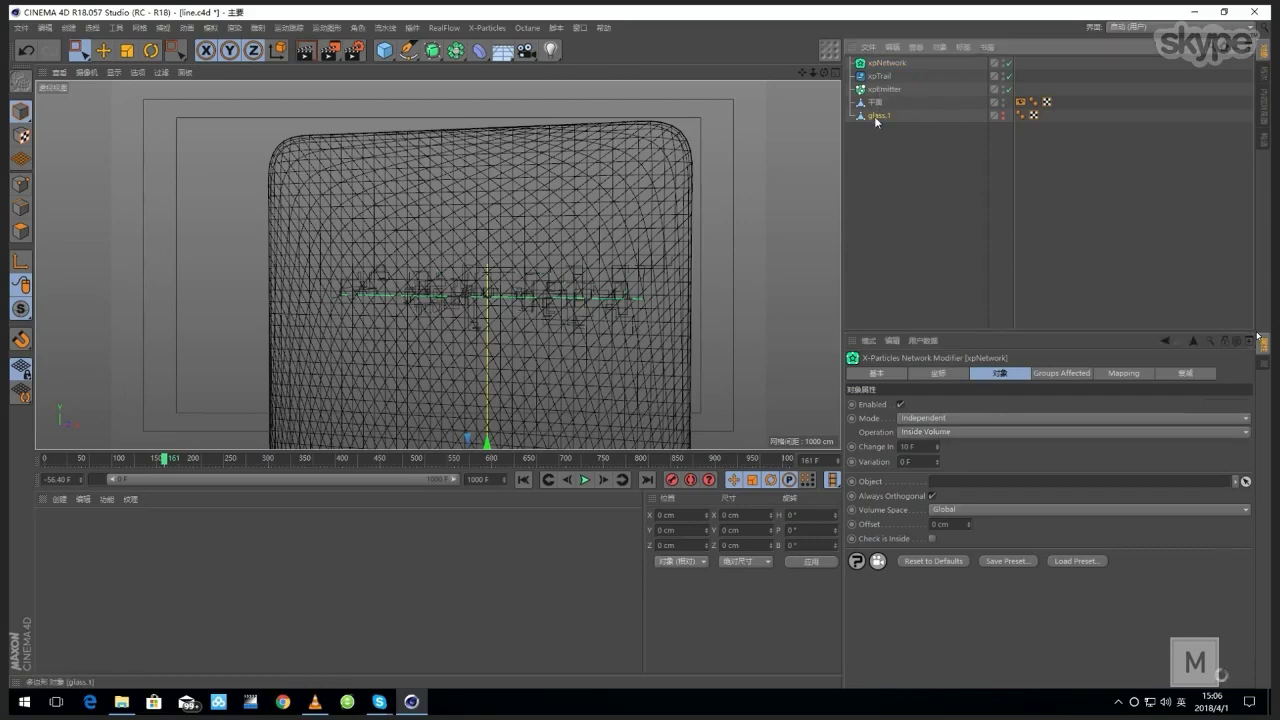
{"action": "left_click", "coordinate": [885, 64]}
{"action": "left_click_drag", "start_coordinate": [875, 101], "coordinate": [1009, 489]}
Step: Replay the simulation from the start and inspect the network trails from a slightly rotated view
{"action": "scroll", "coordinate": [530, 285], "scroll_direction": "up", "scroll_amount": 2}
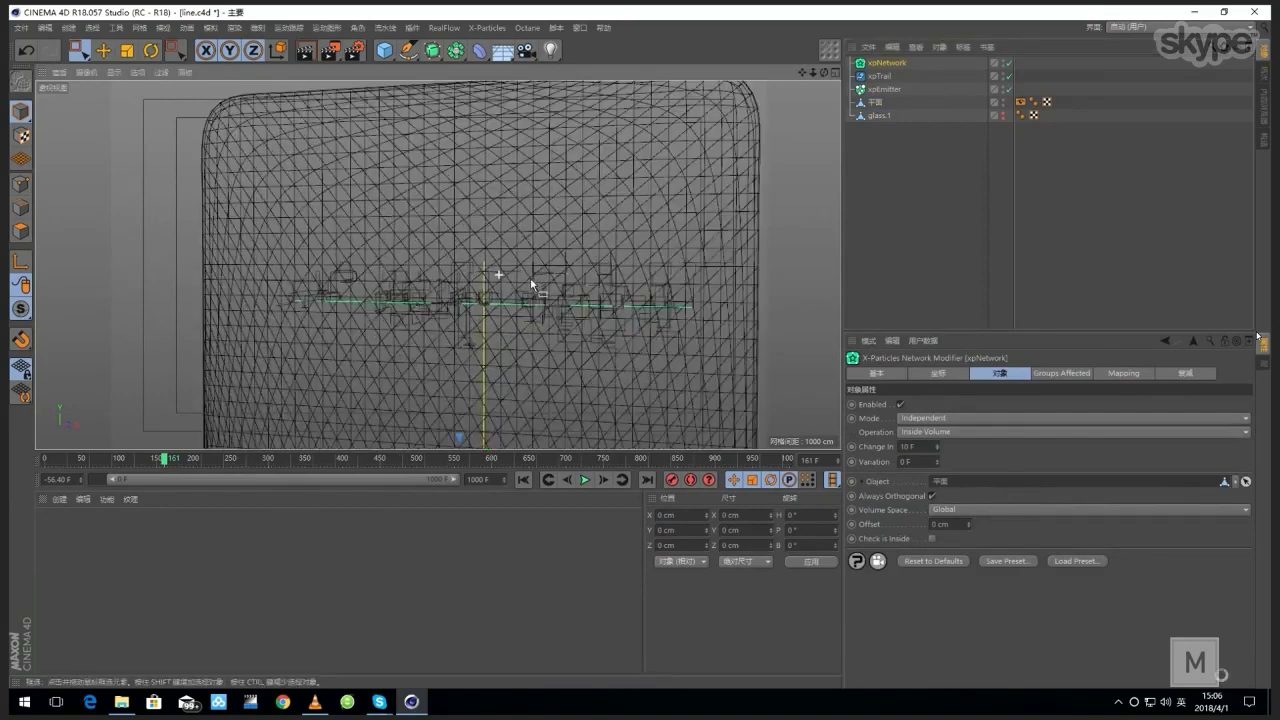
{"action": "left_click", "coordinate": [523, 479]}
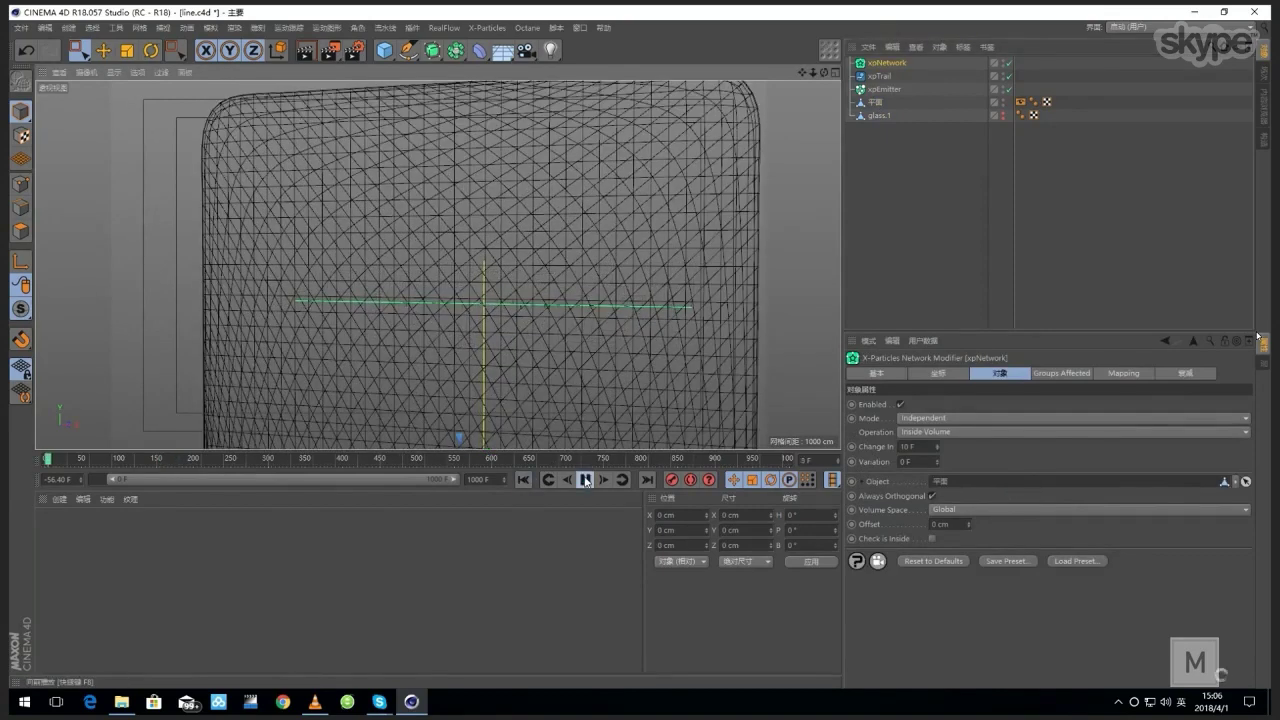
{"action": "left_click", "coordinate": [586, 480]}
{"action": "mouse_move", "coordinate": [676, 293]}
{"action": "left_mouse_down", "text": "alt"}
{"action": "mouse_move", "coordinate": [508, 292]}
{"action": "mouse_move", "coordinate": [691, 314]}
{"action": "mouse_move", "coordinate": [678, 296]}
{"action": "left_mouse_up", "text": "alt"}
{"action": "left_click_drag", "start_coordinate": [616, 262], "coordinate": [634, 264], "text": "alt"}
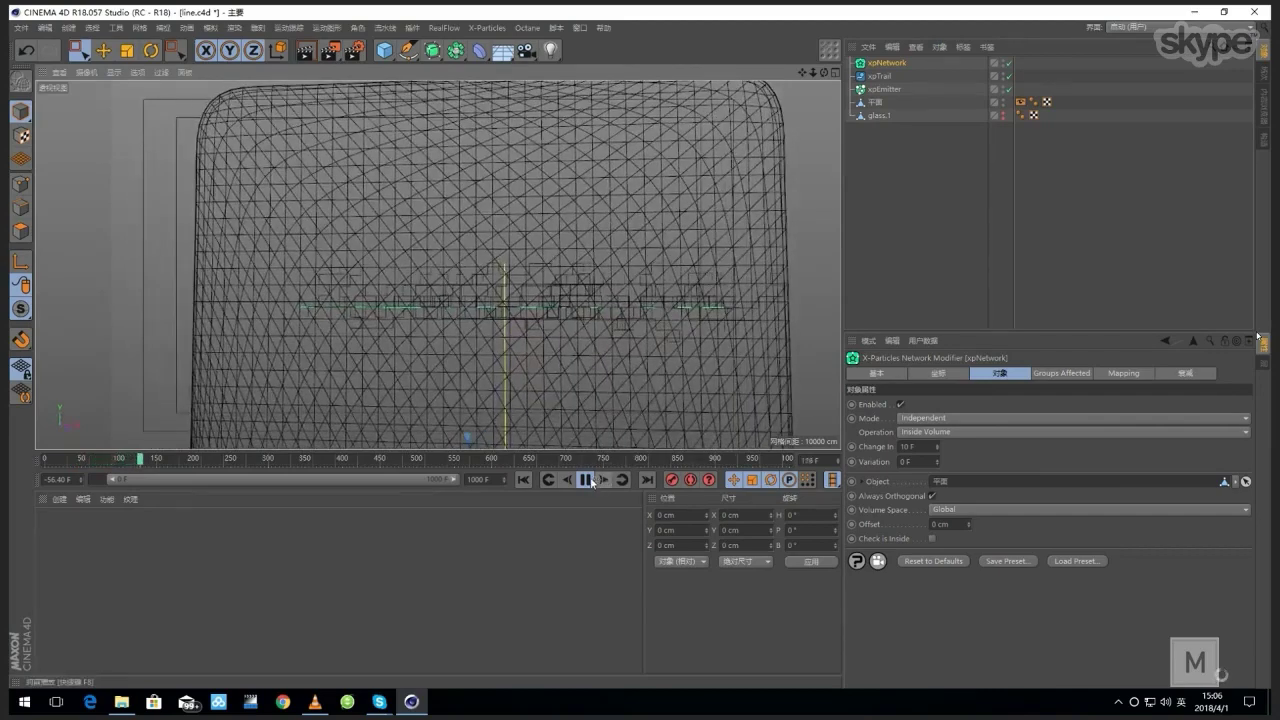
{"action": "left_click", "coordinate": [588, 480]}
Step: Add an xpLimit motion modifier, set its Y-Axis Restriction to Y+ and replay the particle simulation
{"action": "left_click", "coordinate": [487, 28]}
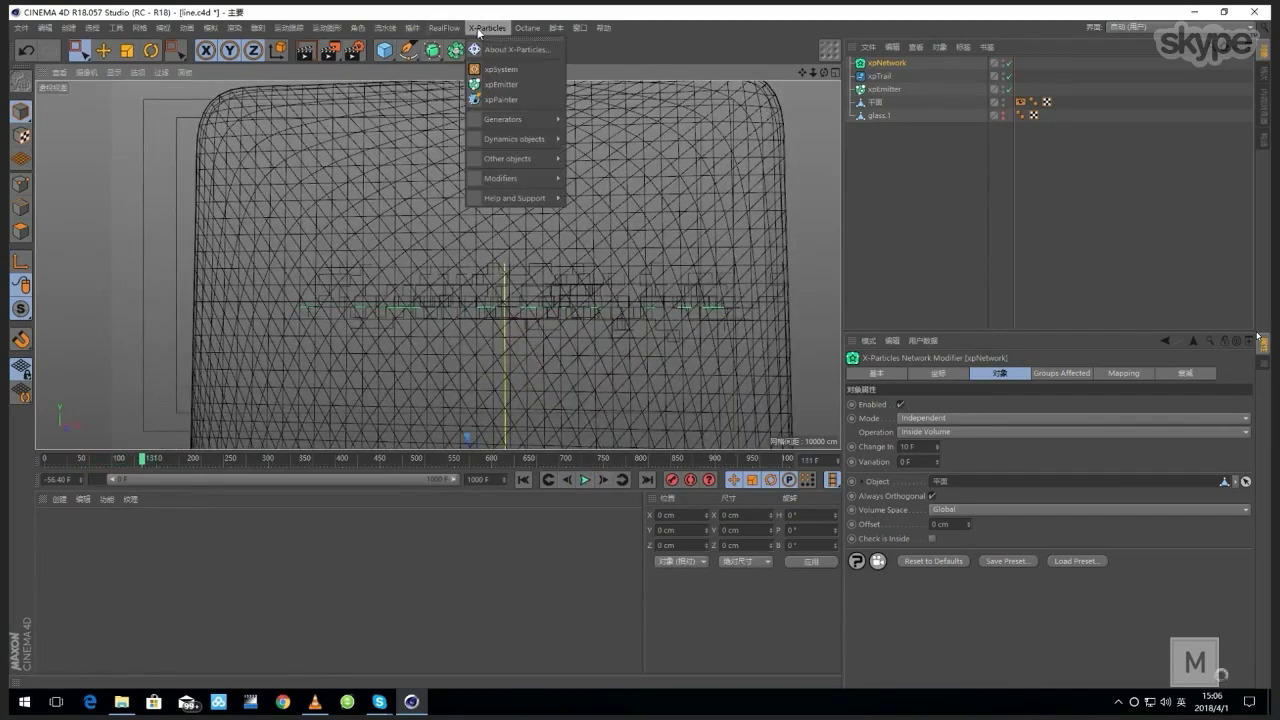
{"action": "mouse_move", "coordinate": [521, 120]}
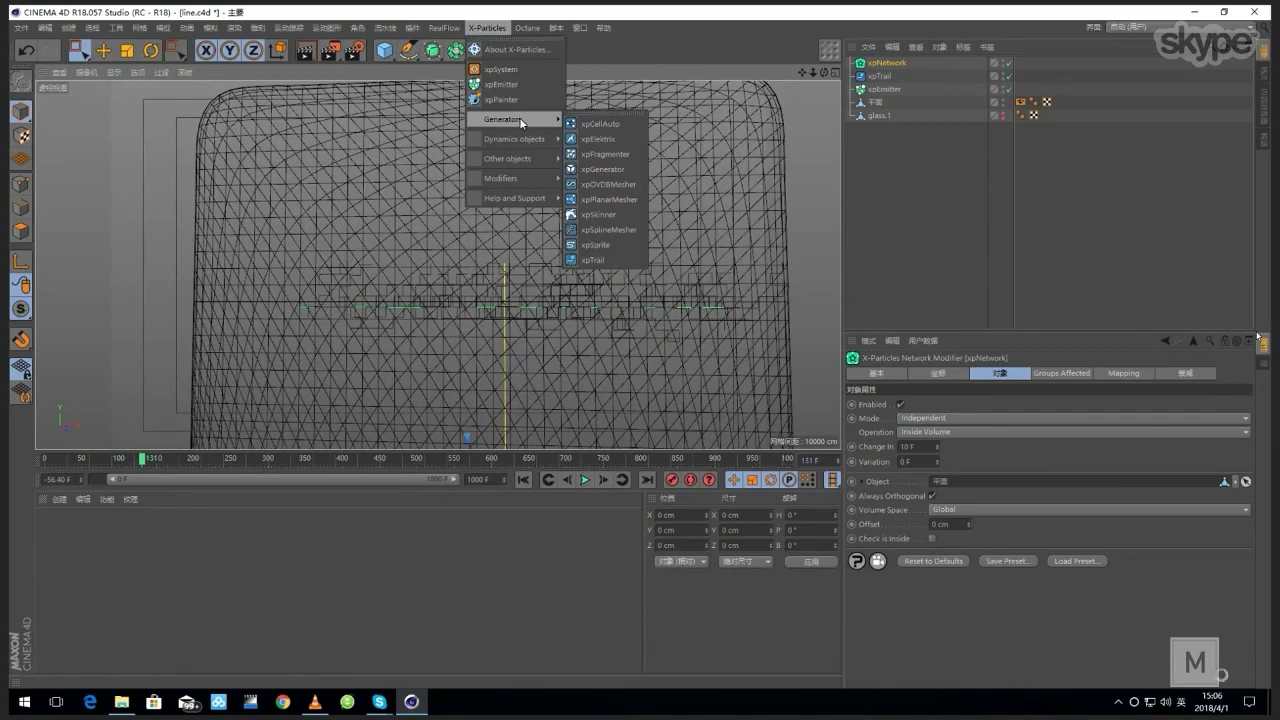
{"action": "mouse_move", "coordinate": [522, 178]}
{"action": "mouse_move", "coordinate": [590, 200]}
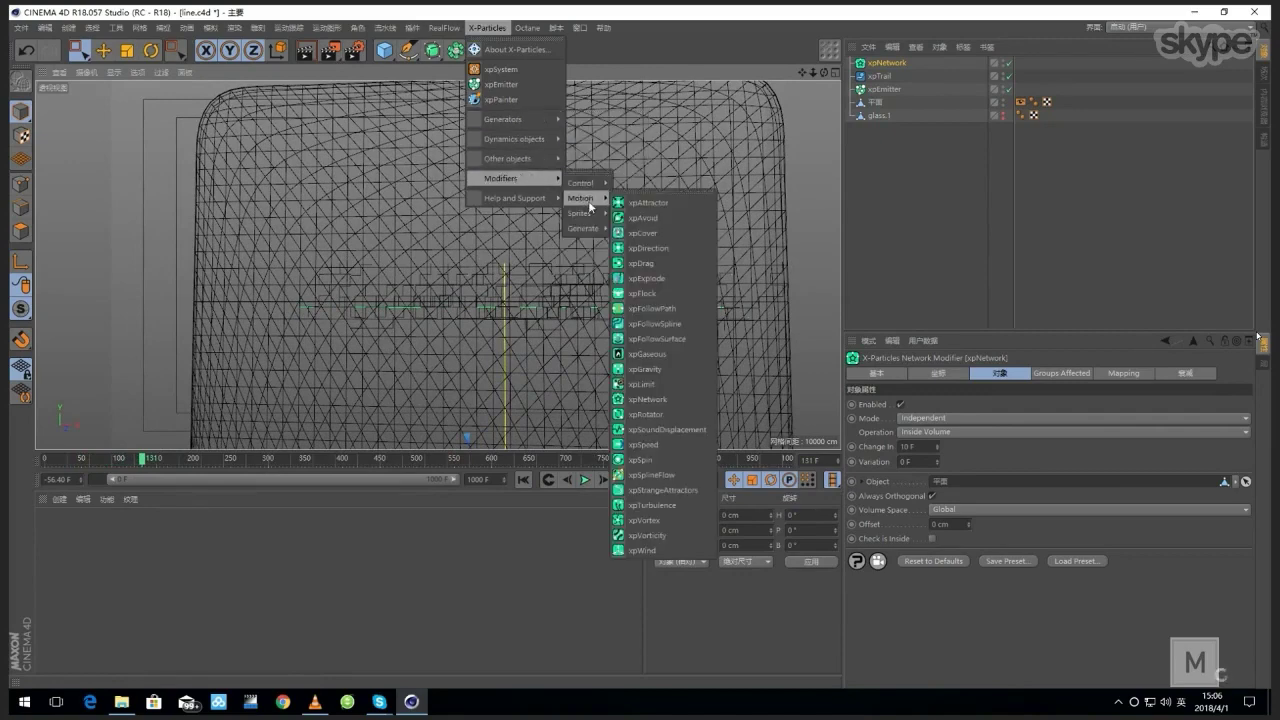
{"action": "left_click", "coordinate": [661, 384]}
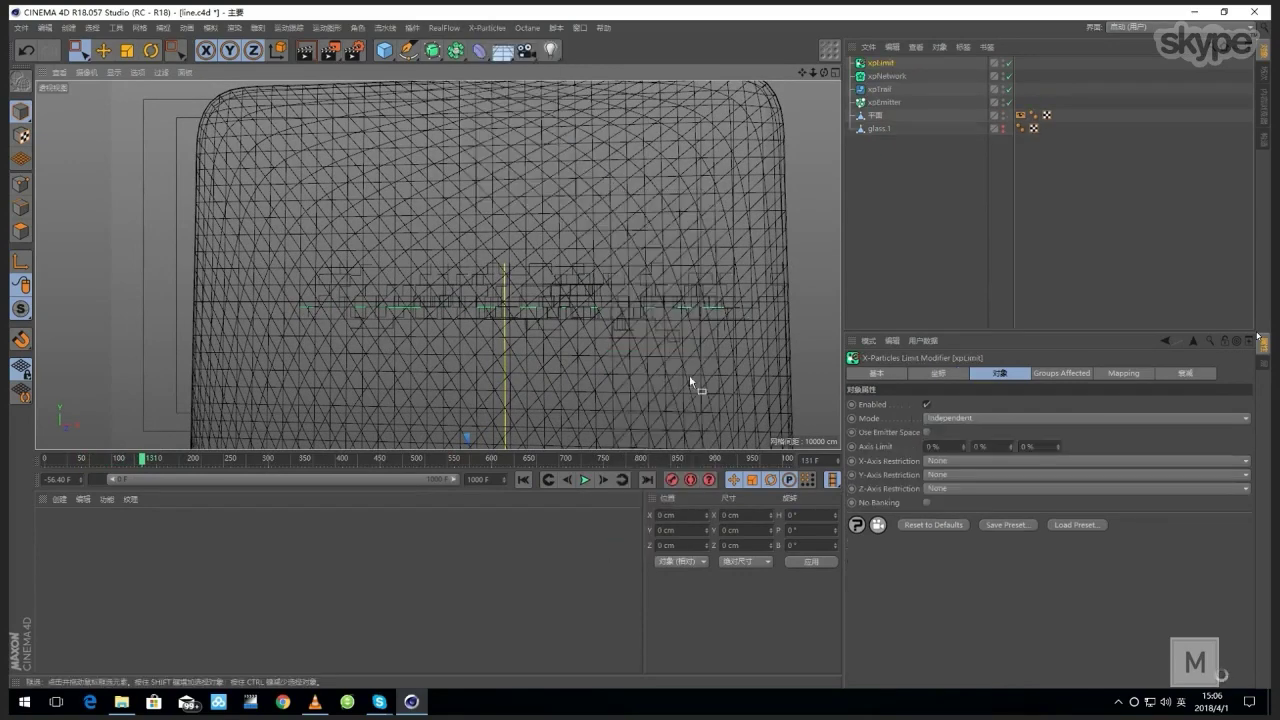
{"action": "left_click", "coordinate": [966, 474]}
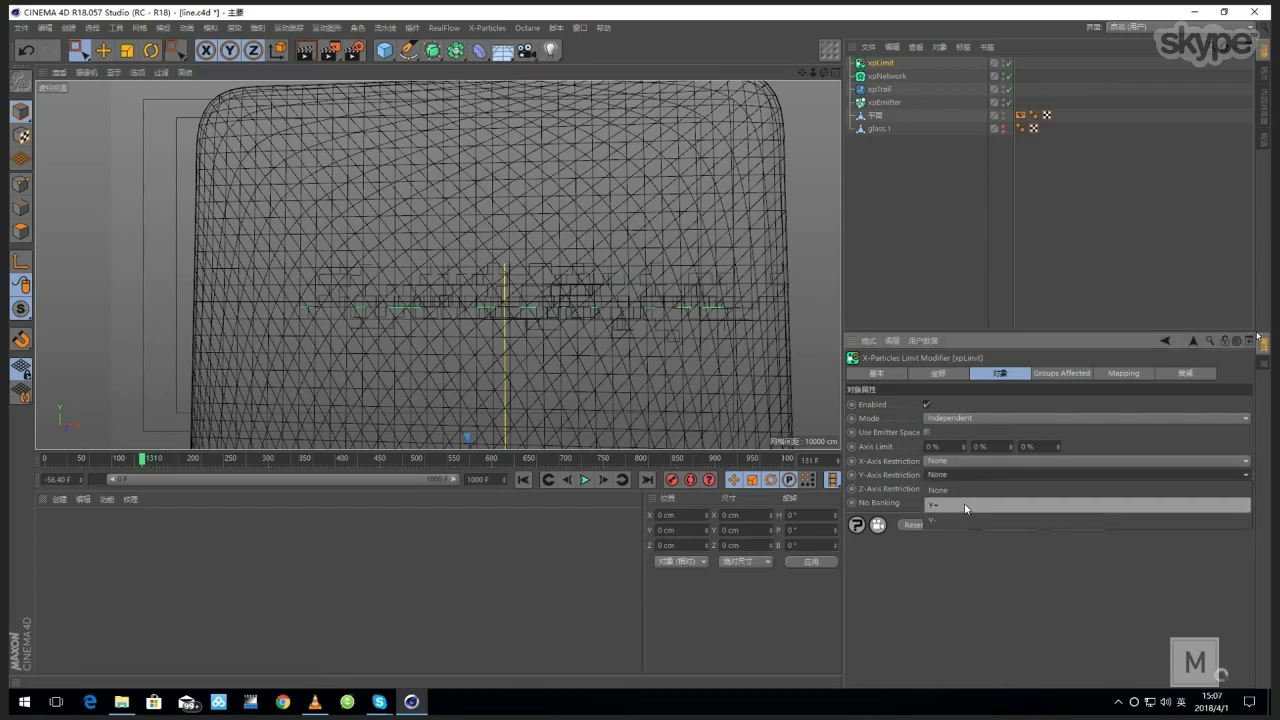
{"action": "left_click", "coordinate": [966, 504]}
{"action": "left_click", "coordinate": [541, 481]}
{"action": "left_click", "coordinate": [586, 480]}
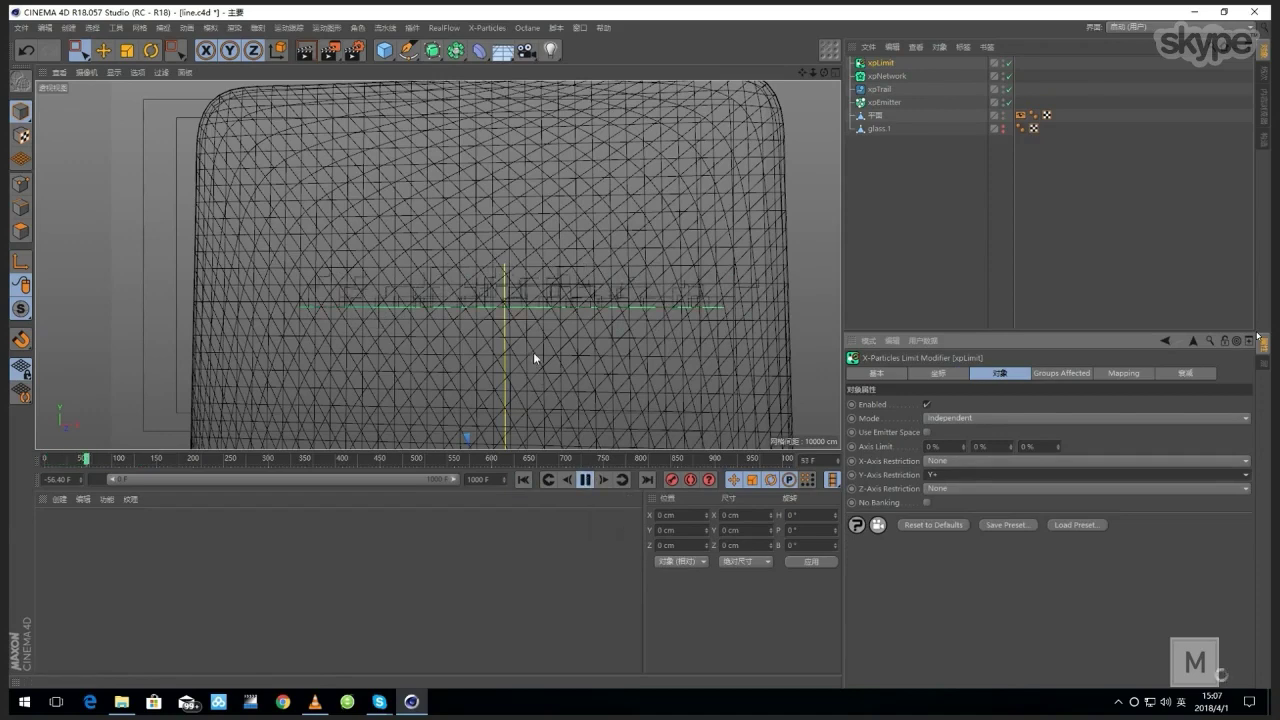
{"action": "middle_click_drag", "start_coordinate": [637, 290], "coordinate": [640, 315], "text": "alt"}
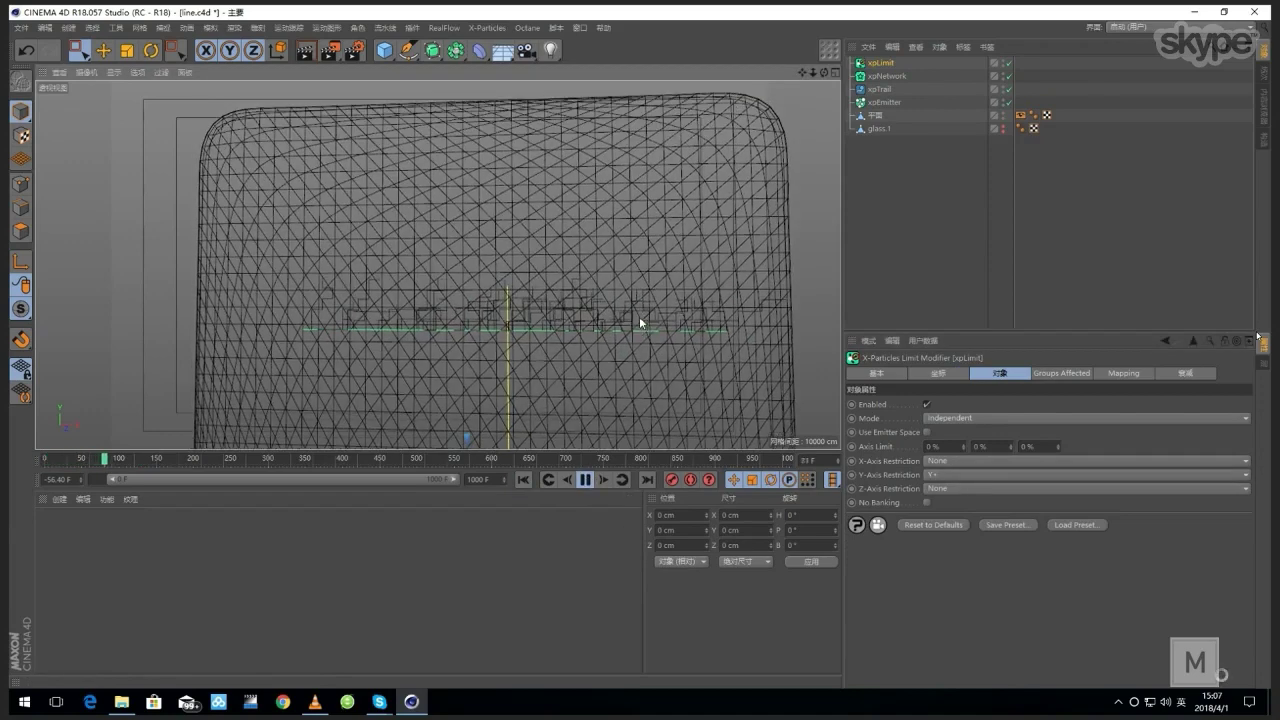
Step: Narrow the xpEmitter to about 41.3 cm, shift it to about -1.7 cm on X and replay from the start
{"action": "left_click", "coordinate": [886, 103]}
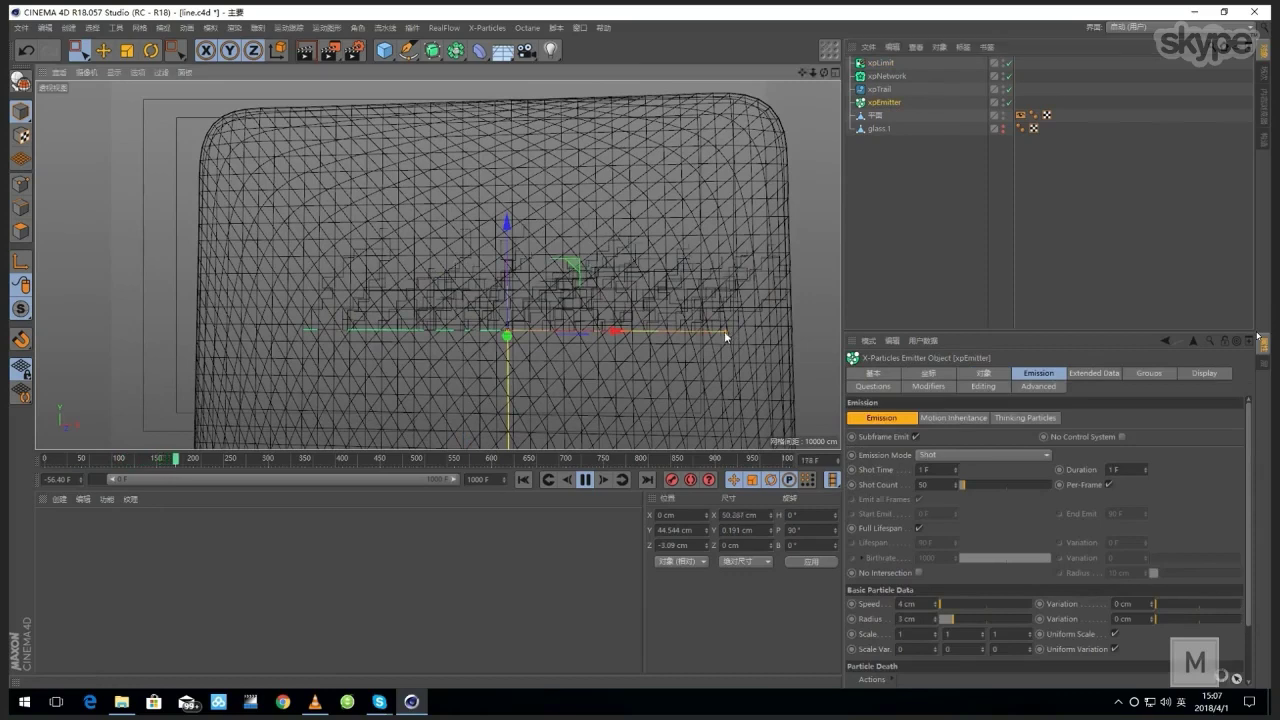
{"action": "left_click_drag", "start_coordinate": [603, 335], "coordinate": [586, 328]}
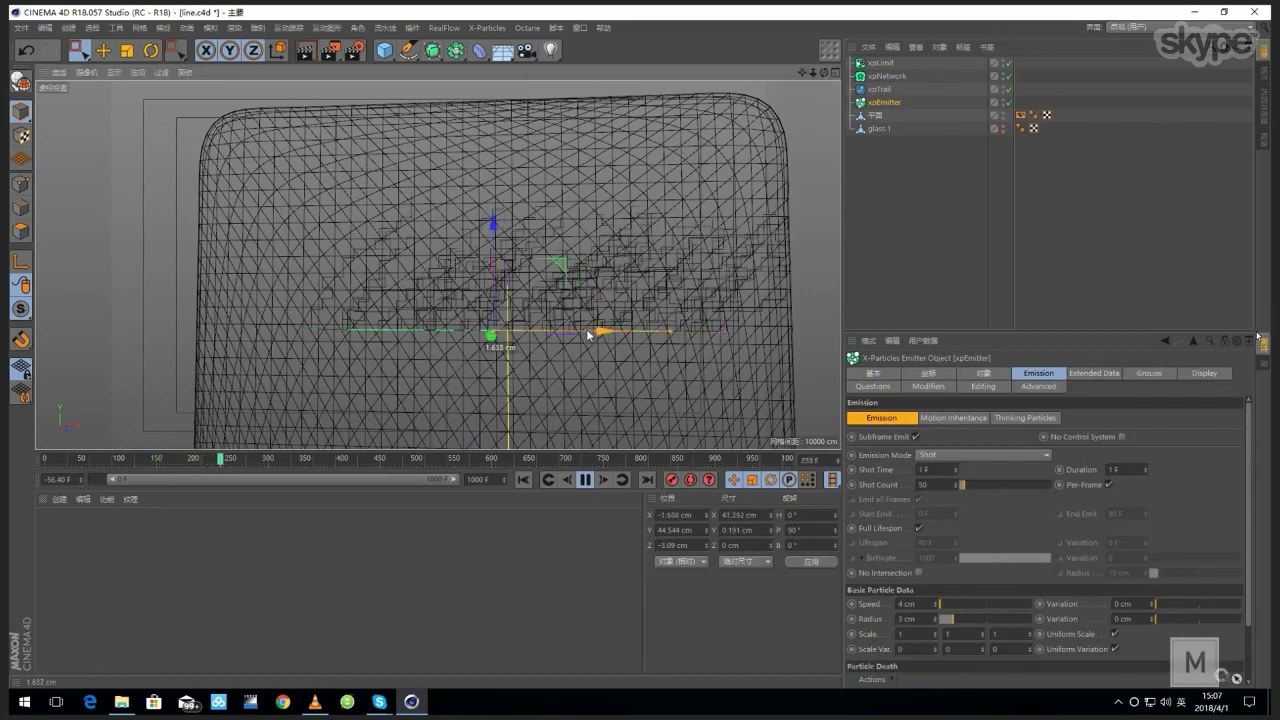
{"action": "left_click", "coordinate": [523, 480]}
{"action": "left_click", "coordinate": [587, 480]}
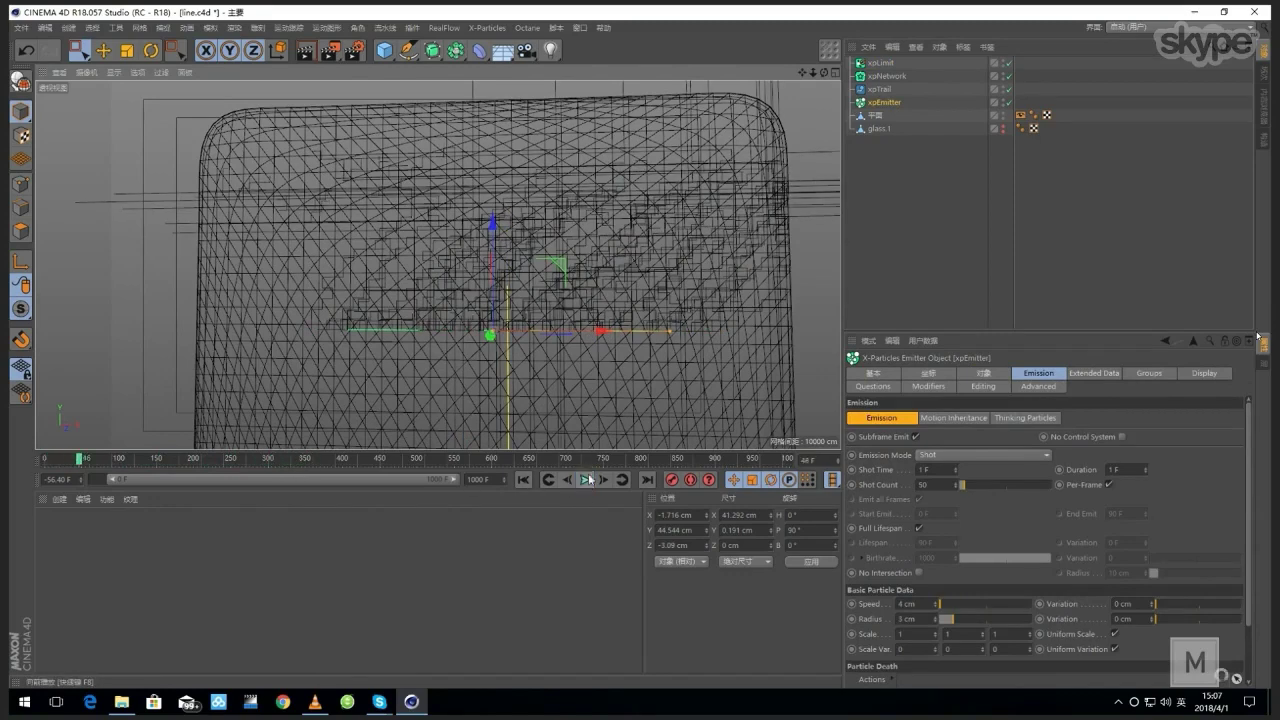
{"action": "left_click", "coordinate": [523, 480]}
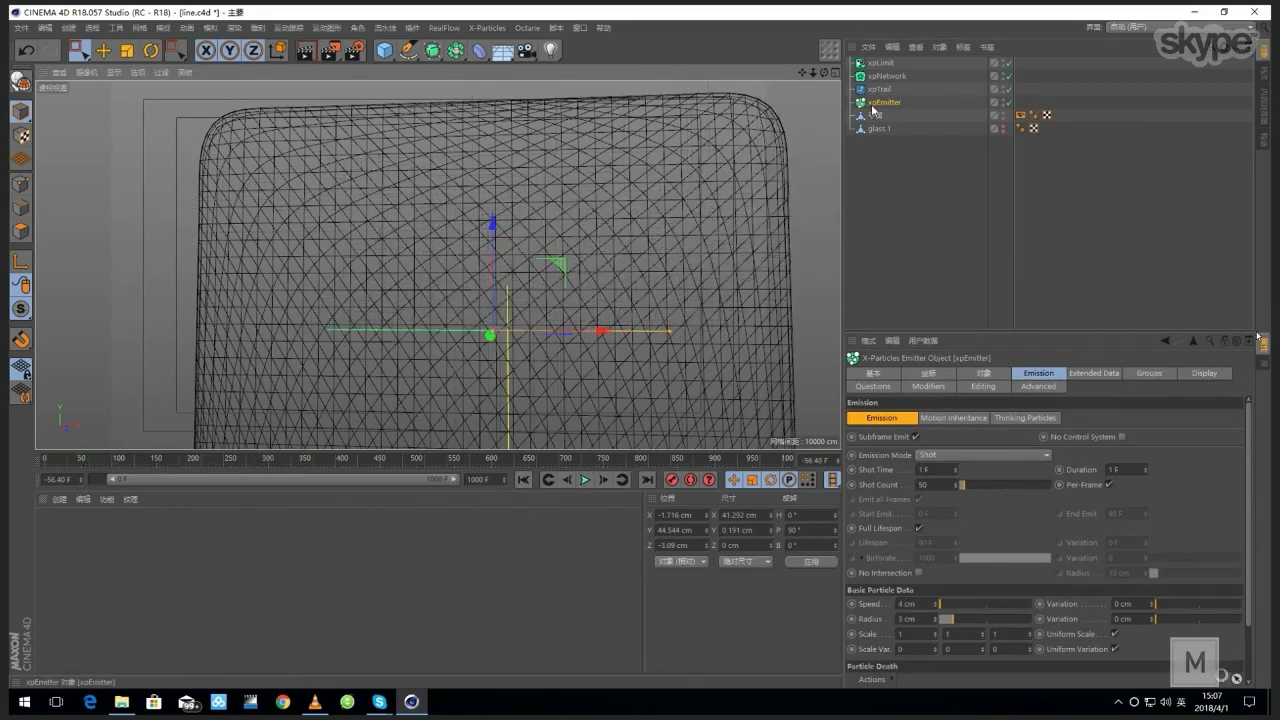
{"action": "left_click", "coordinate": [585, 480]}
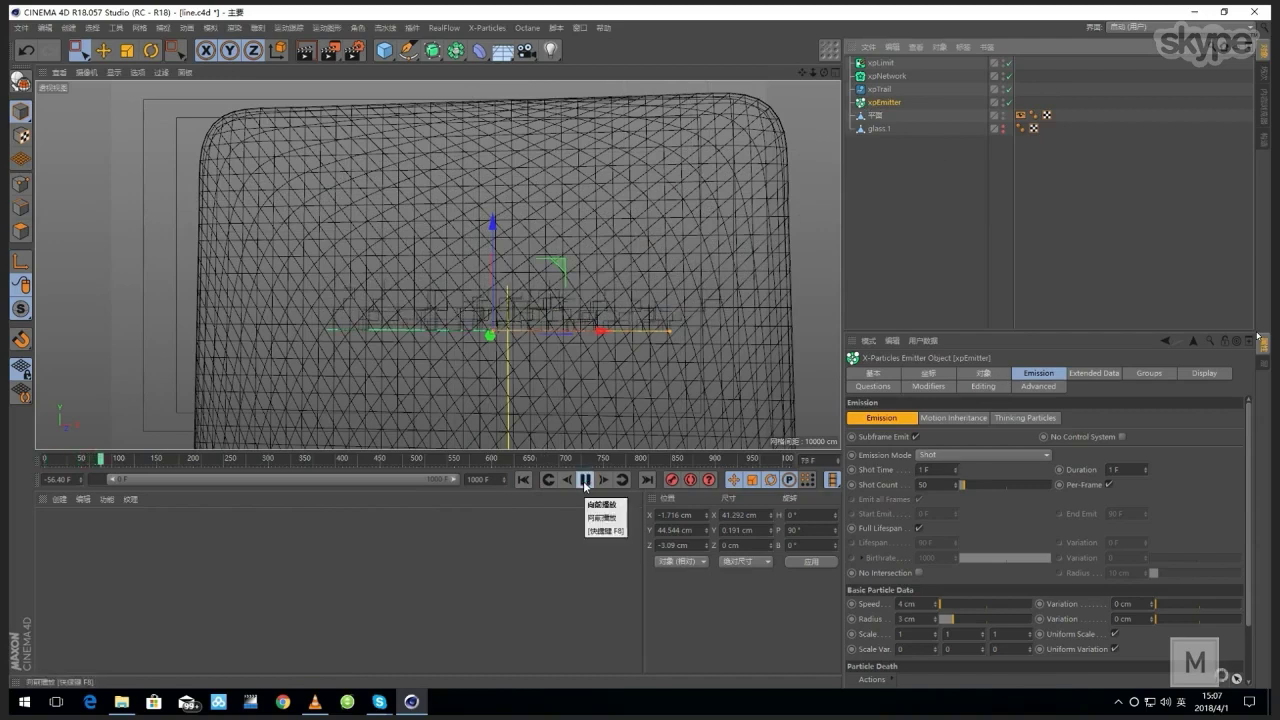
{"action": "left_click", "coordinate": [585, 480]}
Step: Try X+ as the xpLimit X-Axis Restriction, switch it to X- and continue the simulation to about frame 118
{"action": "left_click", "coordinate": [882, 63]}
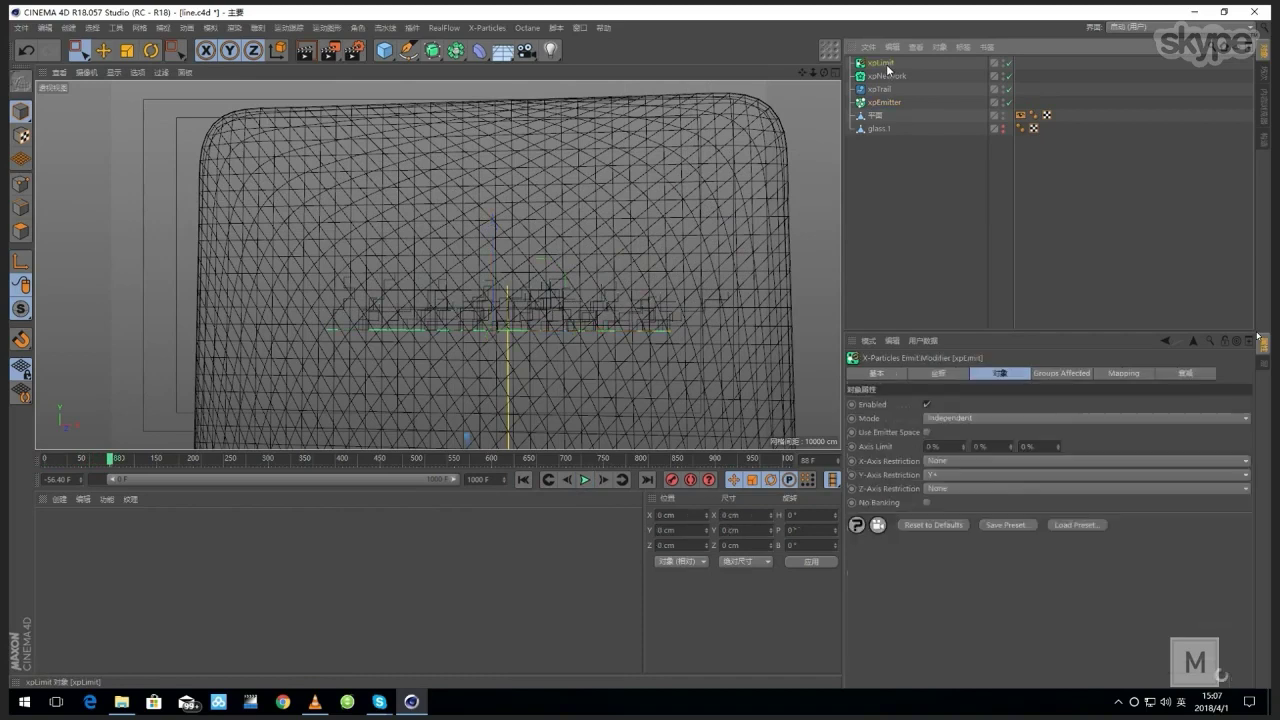
{"action": "left_click", "coordinate": [934, 460]}
{"action": "left_click", "coordinate": [1000, 476]}
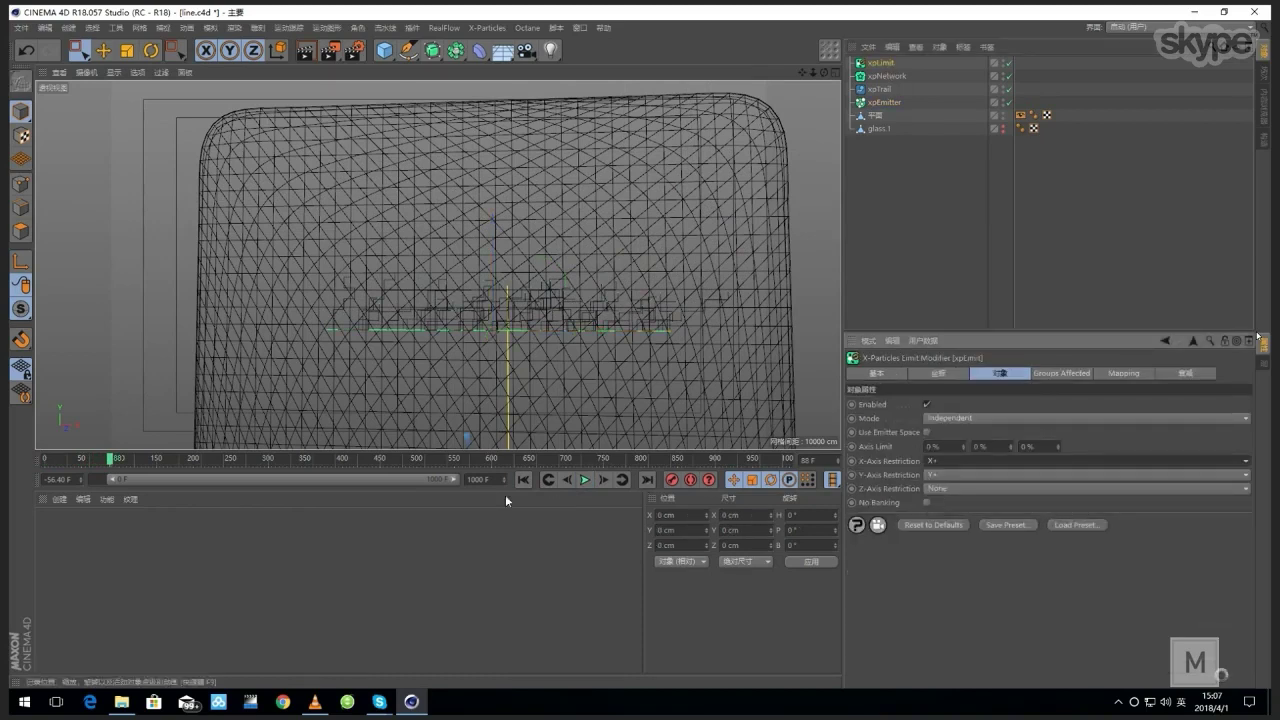
{"action": "left_click", "coordinate": [938, 480]}
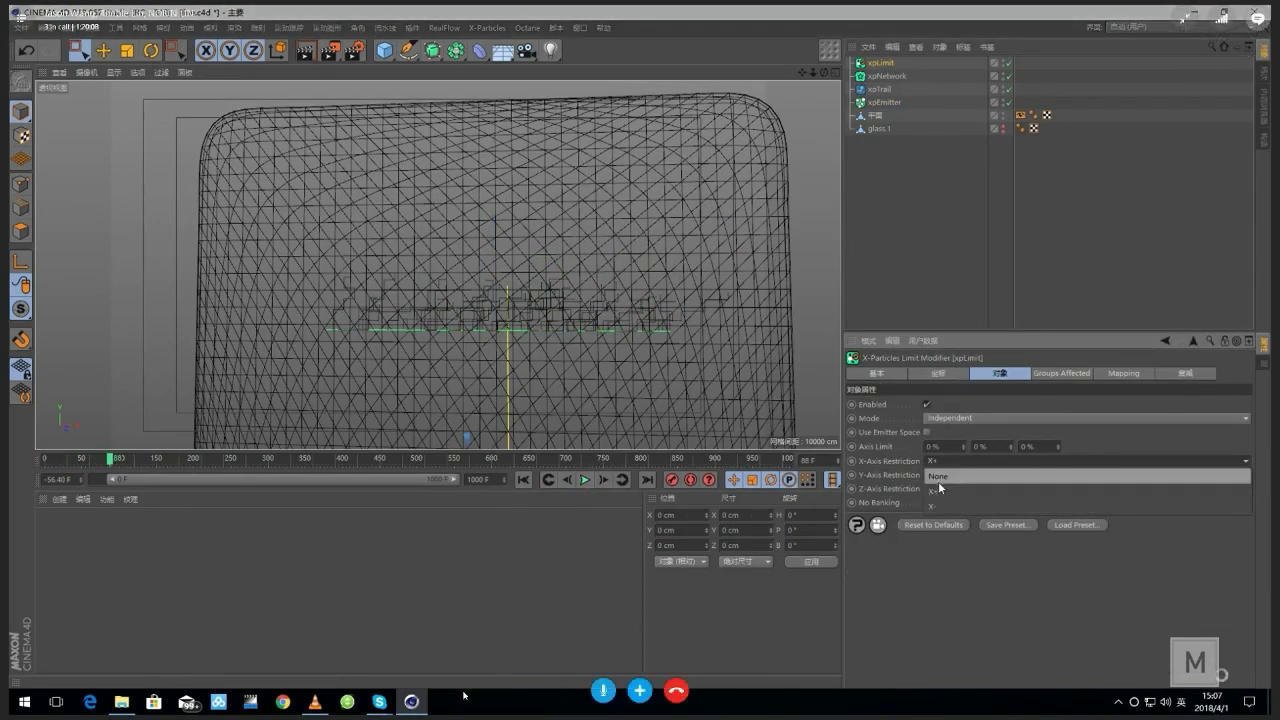
{"action": "left_click", "coordinate": [930, 506]}
{"action": "left_click", "coordinate": [585, 480]}
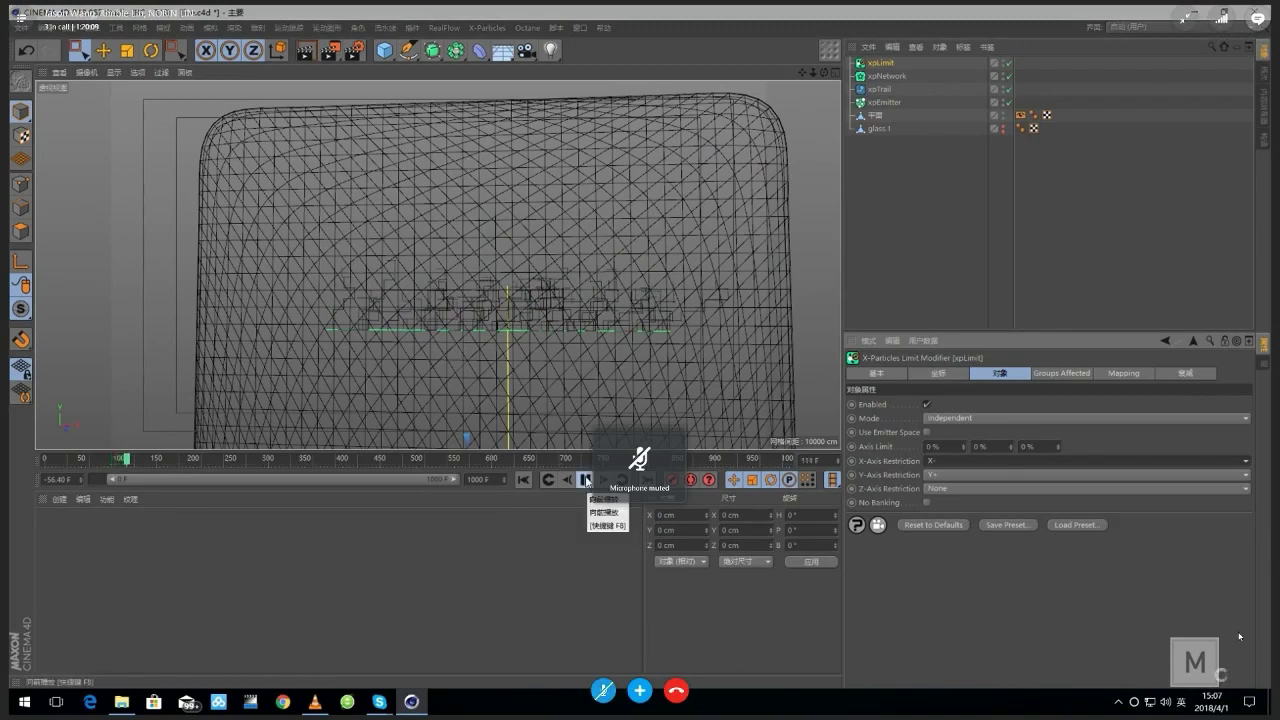
Step: Reset the xpLimit X-Axis Restriction to None and continue the simulation to about frame 226
{"action": "left_click", "coordinate": [965, 461]}
{"action": "left_click", "coordinate": [960, 475]}
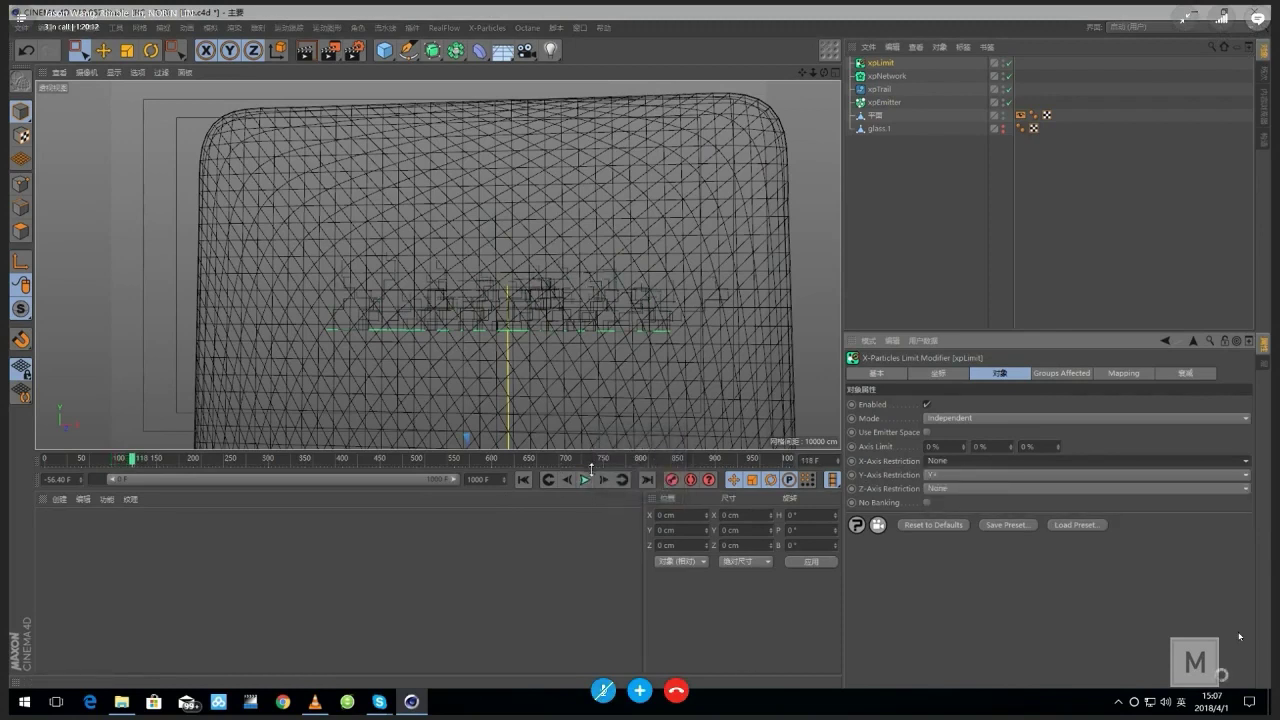
{"action": "left_click", "coordinate": [586, 480]}
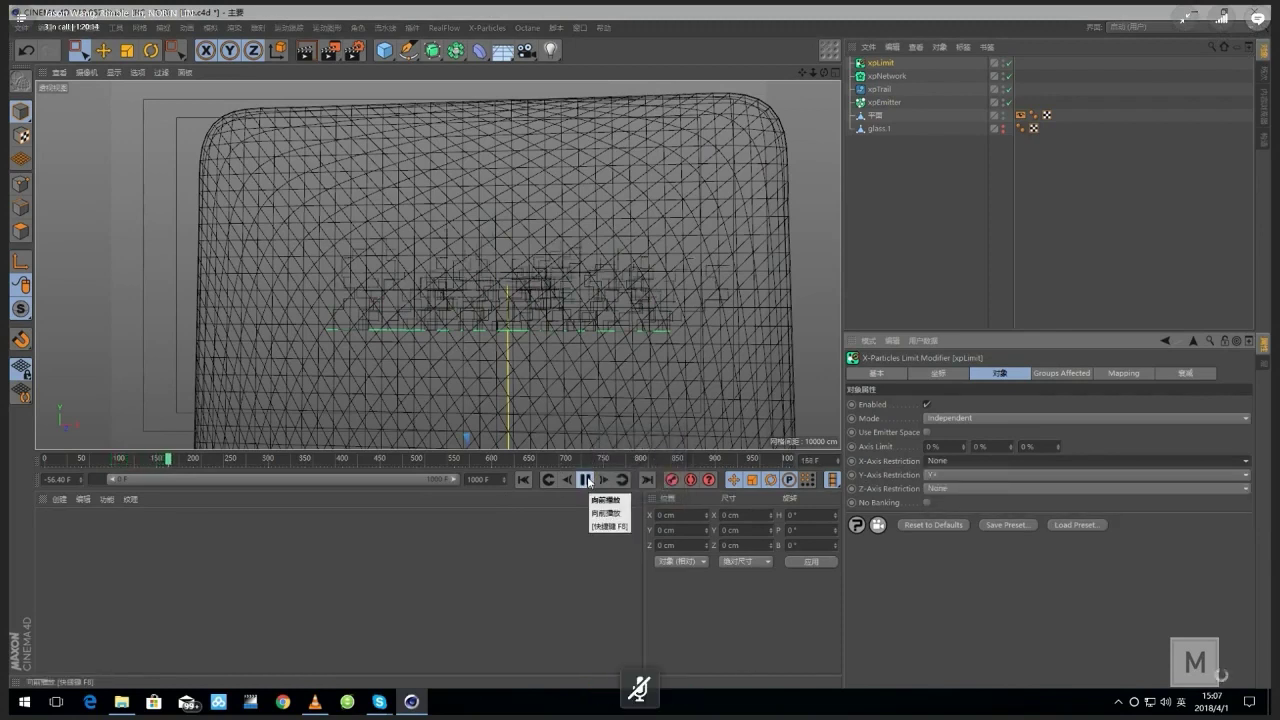
{"action": "left_click", "coordinate": [586, 480]}
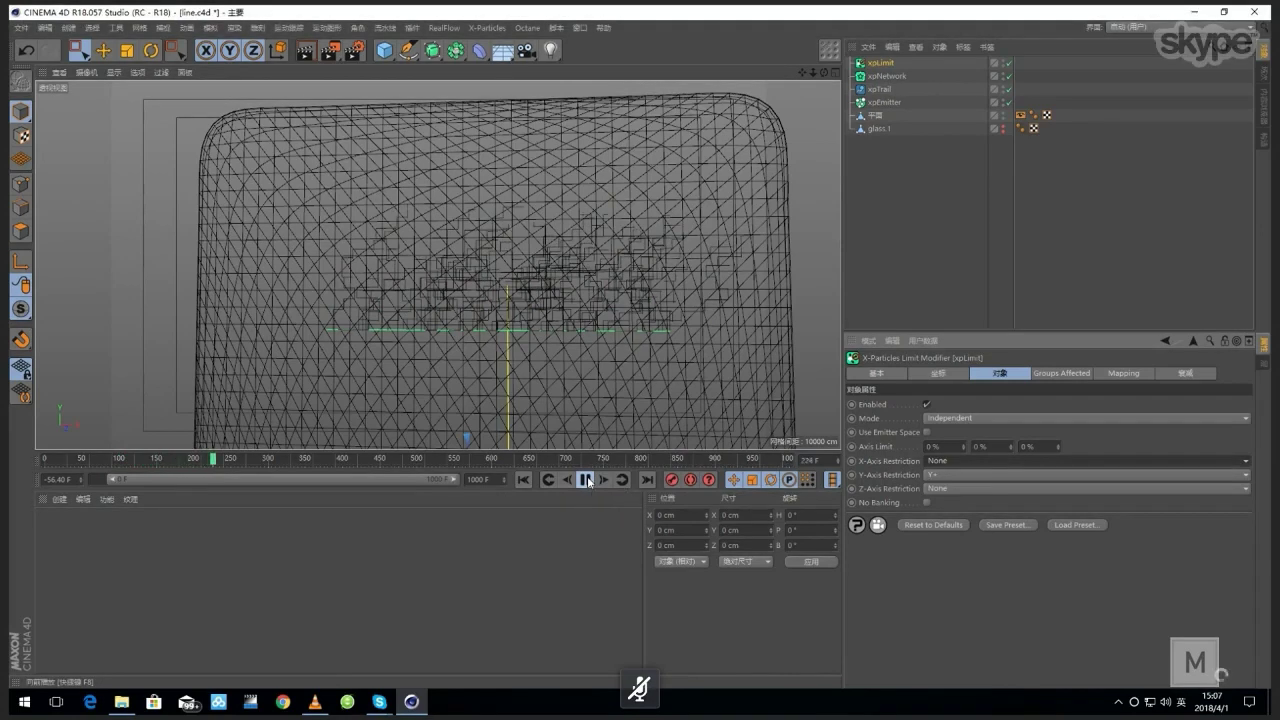
Step: Simulate with the X-Axis Restriction at X- to about frame 261, and with it at None to about frame 402
{"action": "left_click", "coordinate": [936, 462]}
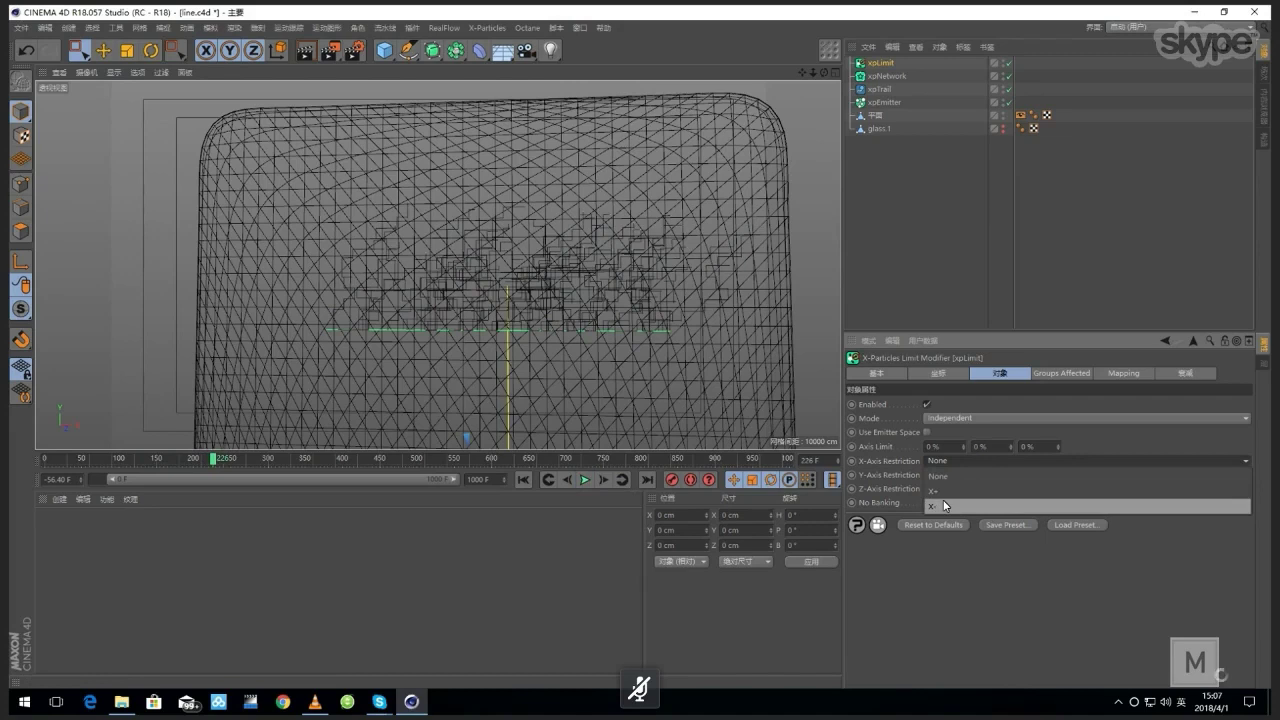
{"action": "left_click", "coordinate": [945, 506]}
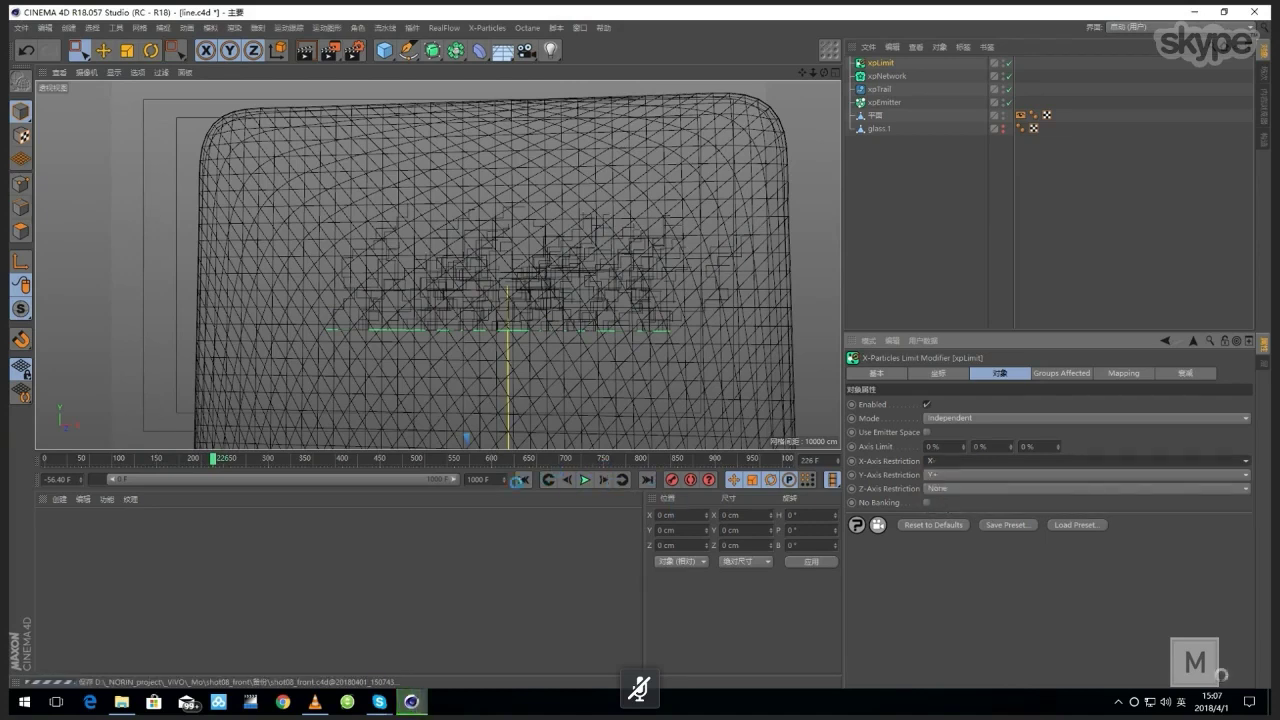
{"action": "left_click", "coordinate": [585, 480]}
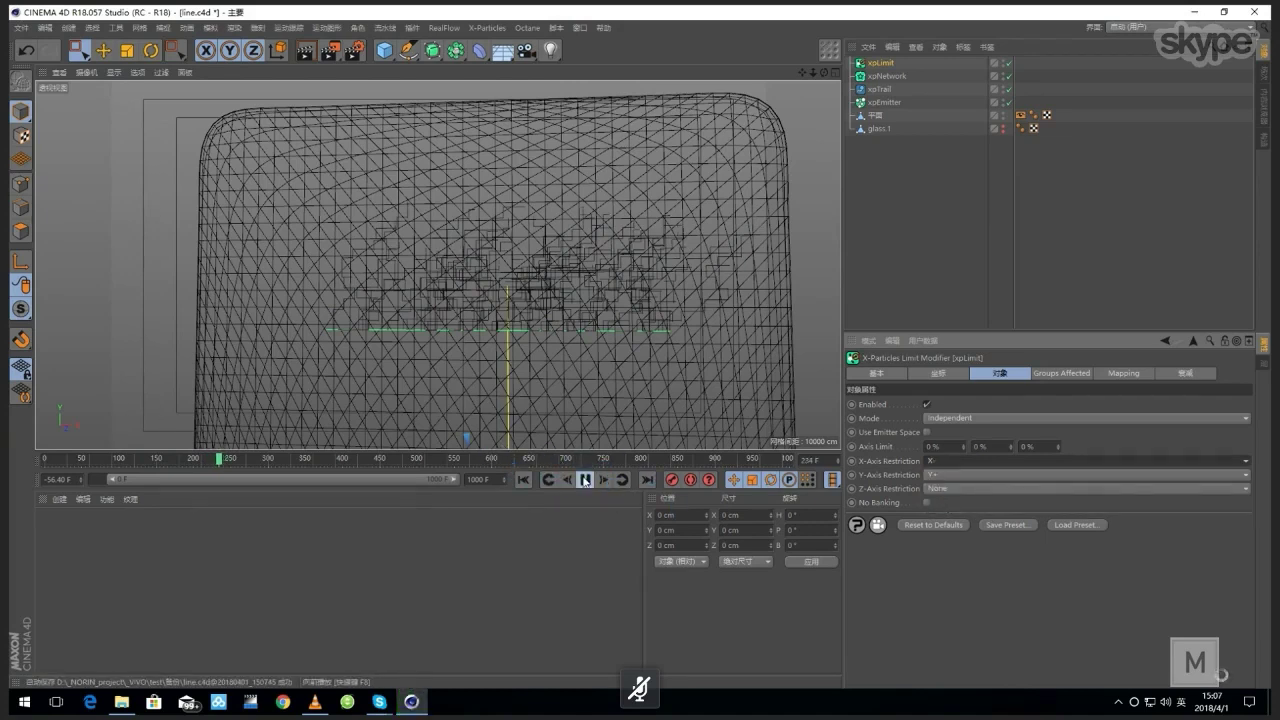
{"action": "left_click", "coordinate": [585, 480]}
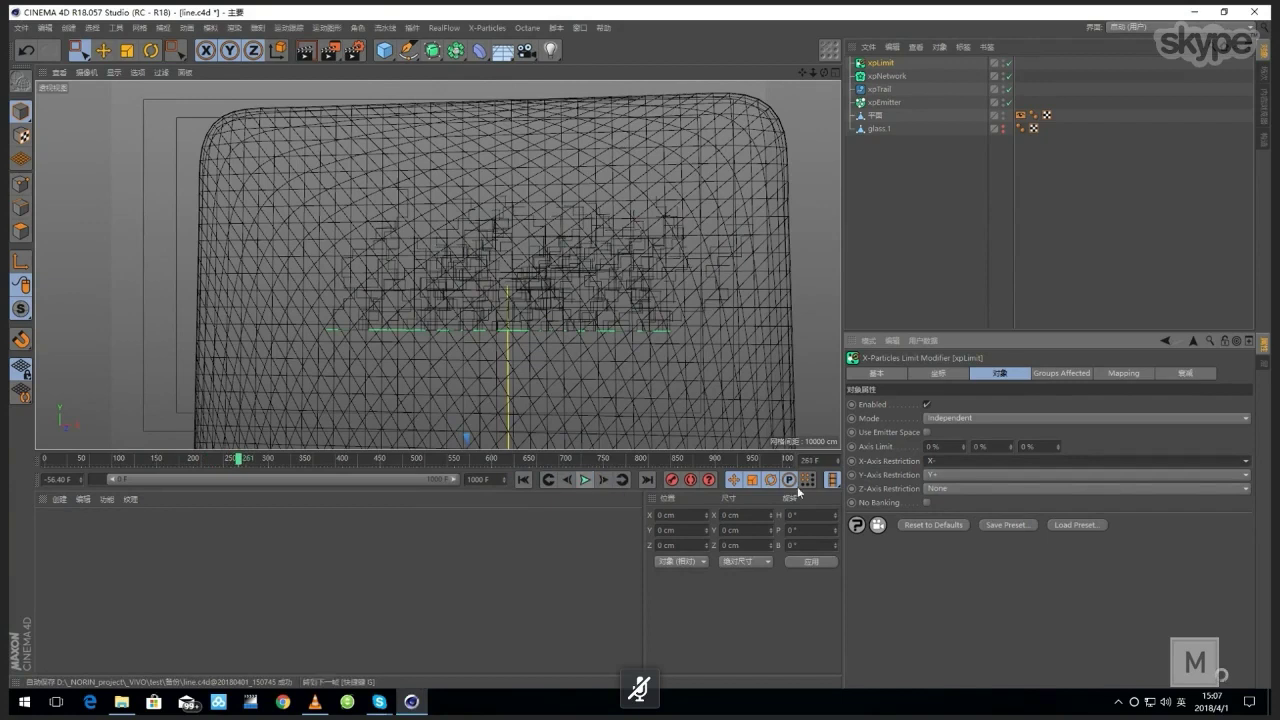
{"action": "left_click", "coordinate": [964, 474]}
{"action": "left_click", "coordinate": [967, 477]}
{"action": "left_click", "coordinate": [589, 479]}
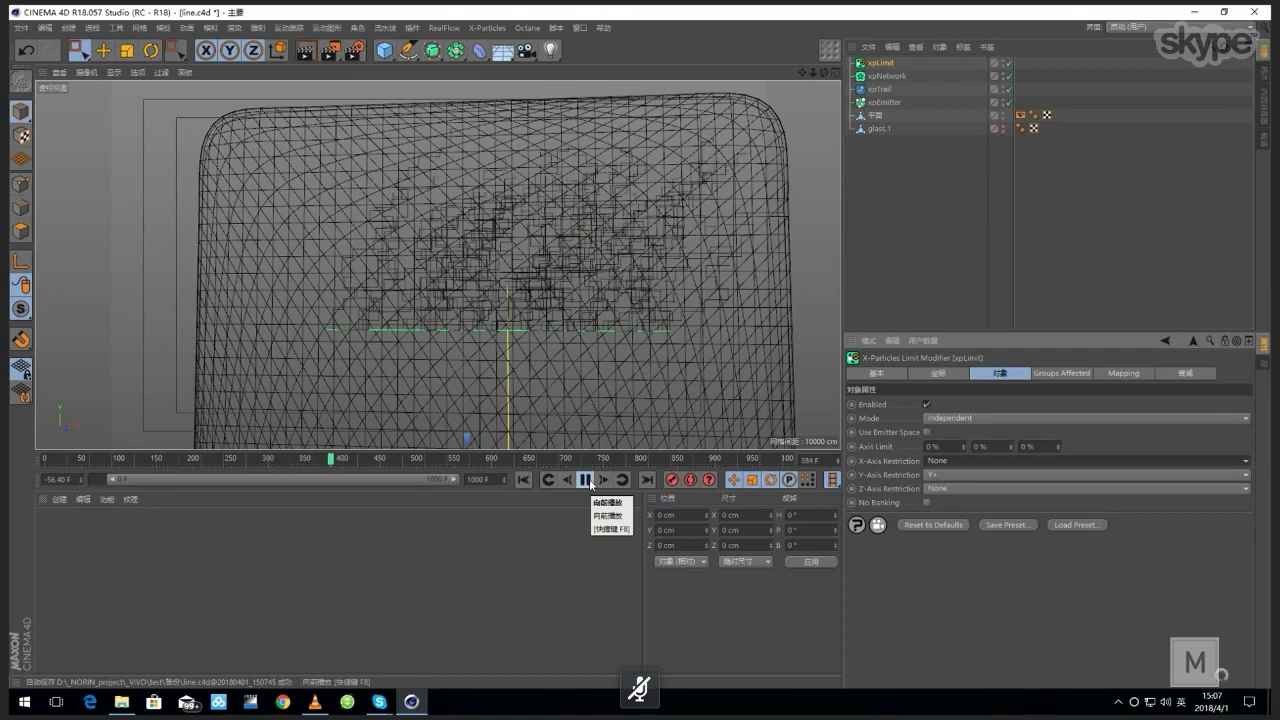
{"action": "left_click", "coordinate": [589, 479]}
Step: Run the simulation with X-Axis Restriction X- to about frame 468, and with None to frame 570
{"action": "left_click", "coordinate": [968, 463]}
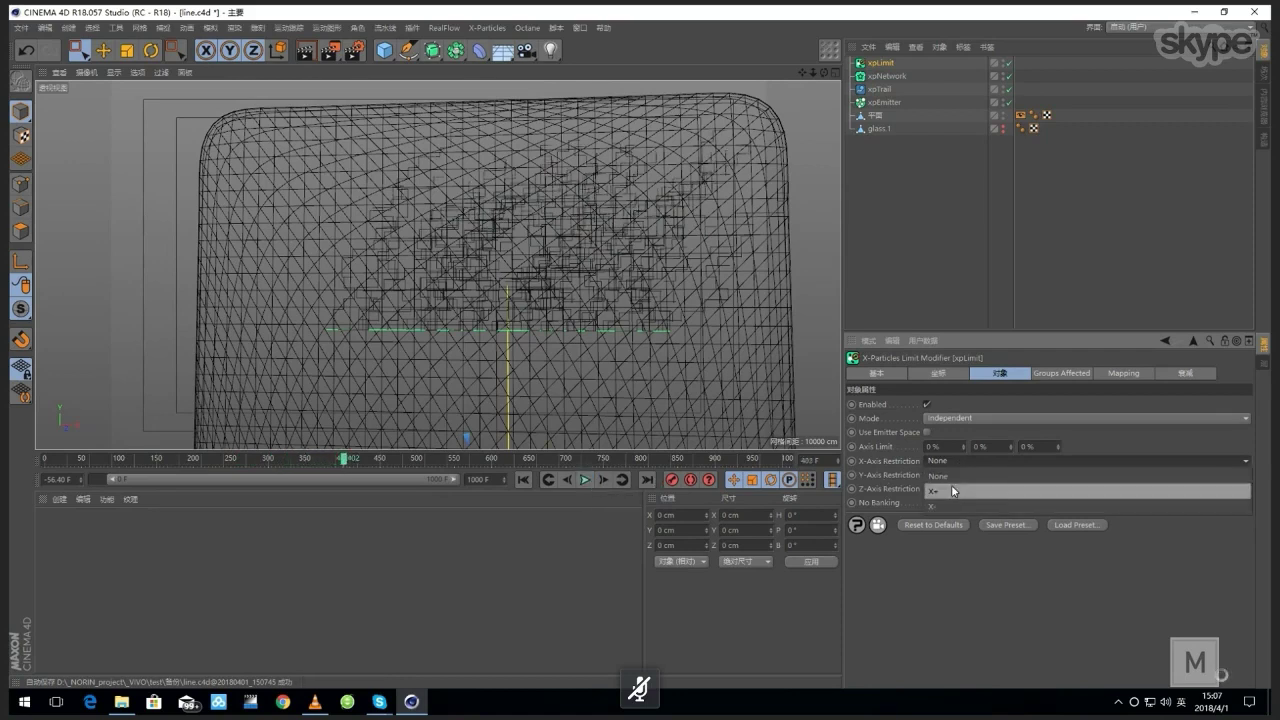
{"action": "left_click", "coordinate": [950, 505]}
{"action": "left_click", "coordinate": [589, 479]}
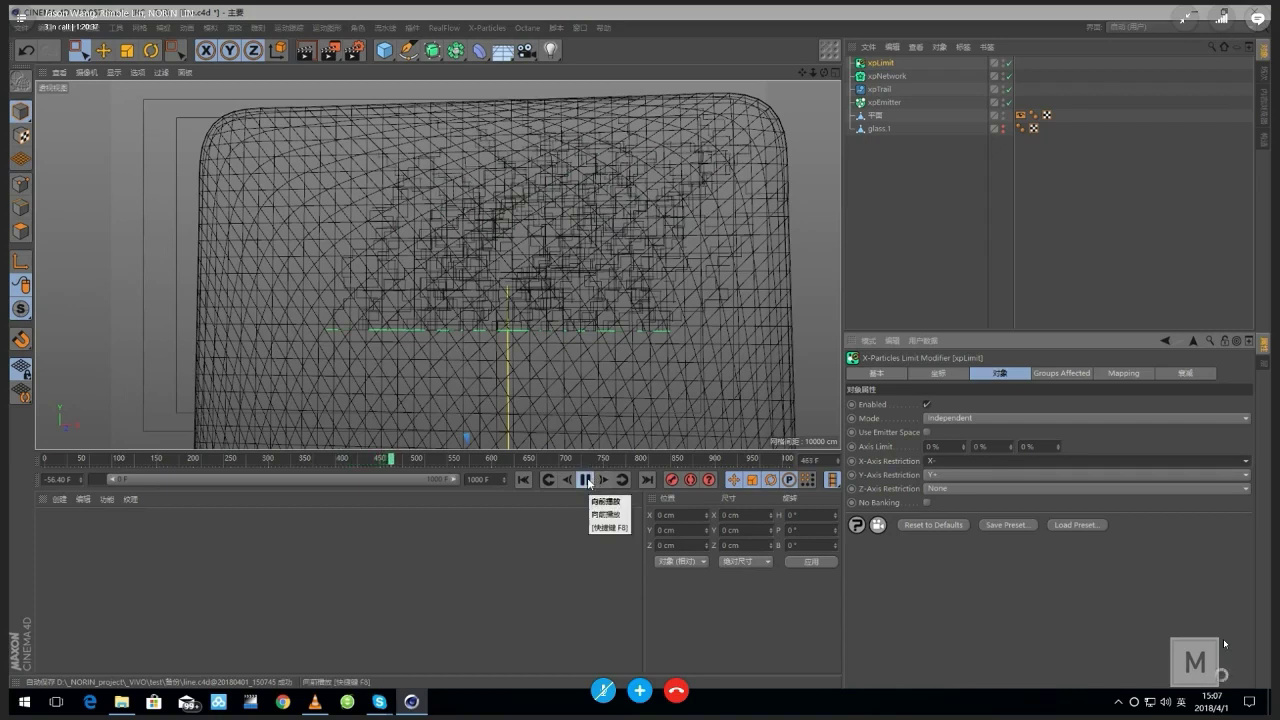
{"action": "left_click", "coordinate": [589, 480]}
{"action": "left_click", "coordinate": [1011, 460]}
{"action": "left_click", "coordinate": [1000, 476]}
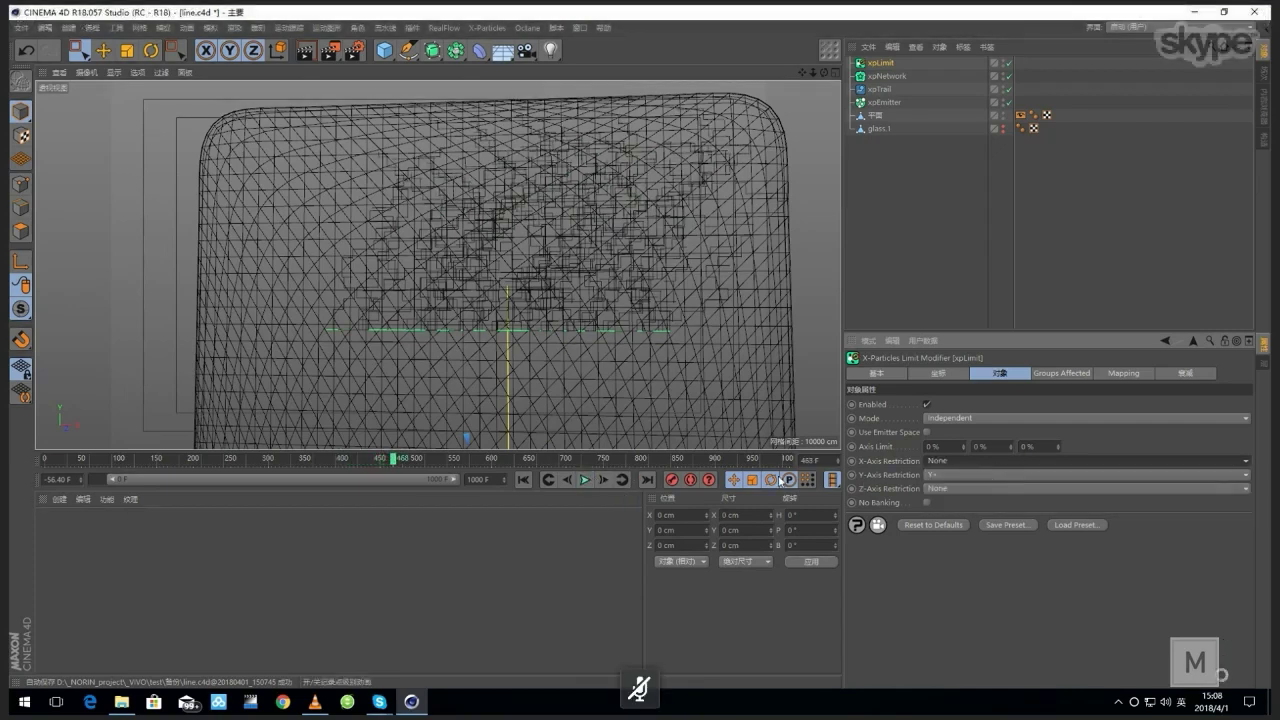
{"action": "left_click", "coordinate": [587, 480]}
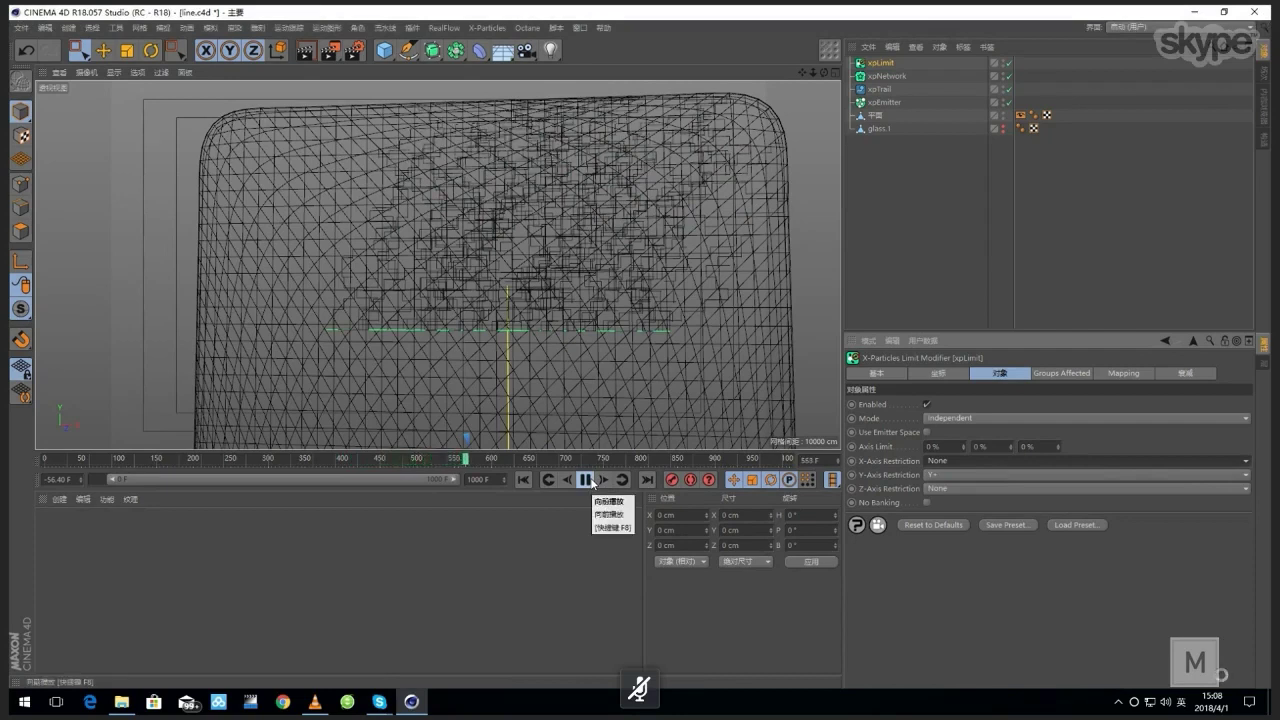
{"action": "left_click", "coordinate": [586, 480]}
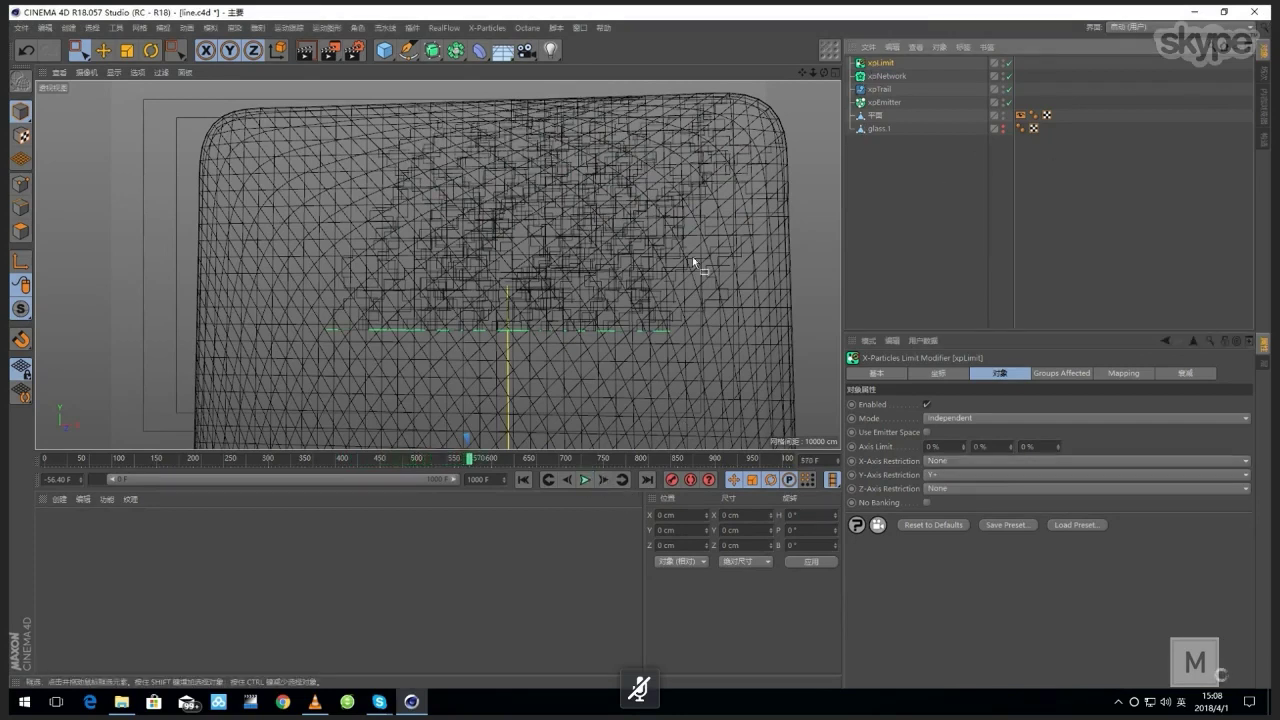
Step: Duplicate the xpTrail object and convert the copy into an editable spline
{"action": "middle_click_drag", "start_coordinate": [656, 206], "coordinate": [674, 234], "text": "alt"}
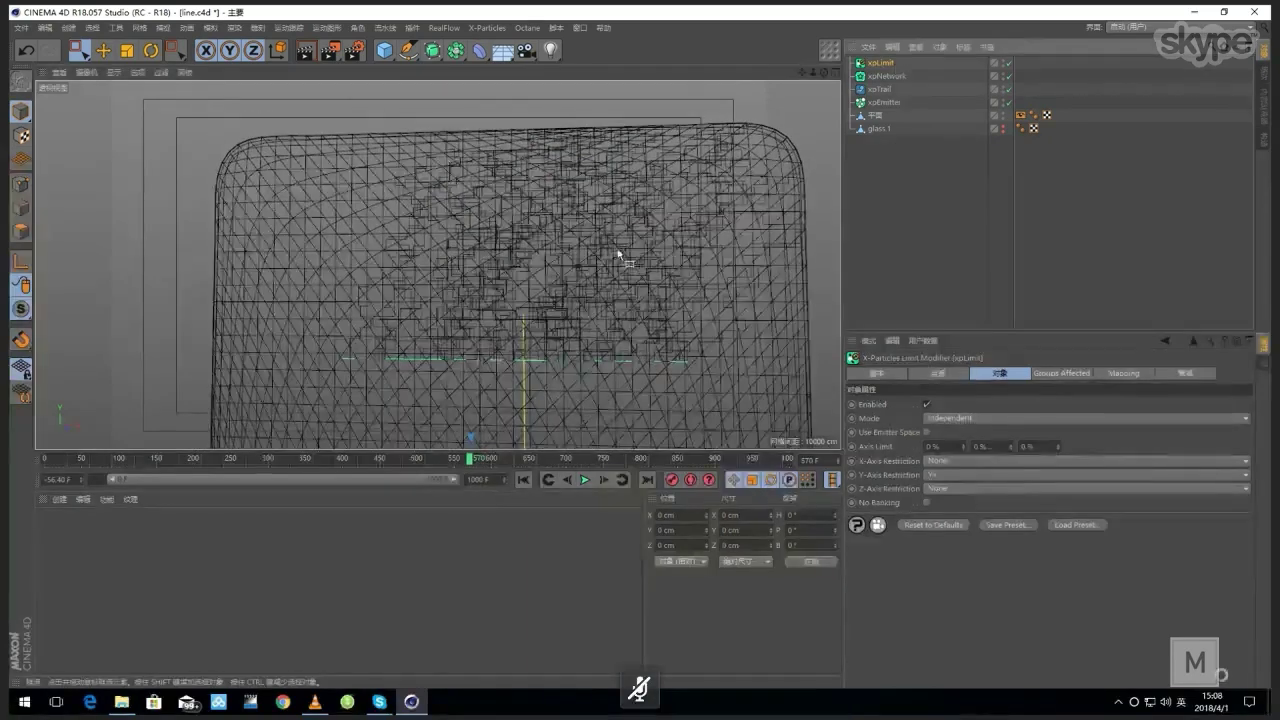
{"action": "left_click", "coordinate": [882, 90]}
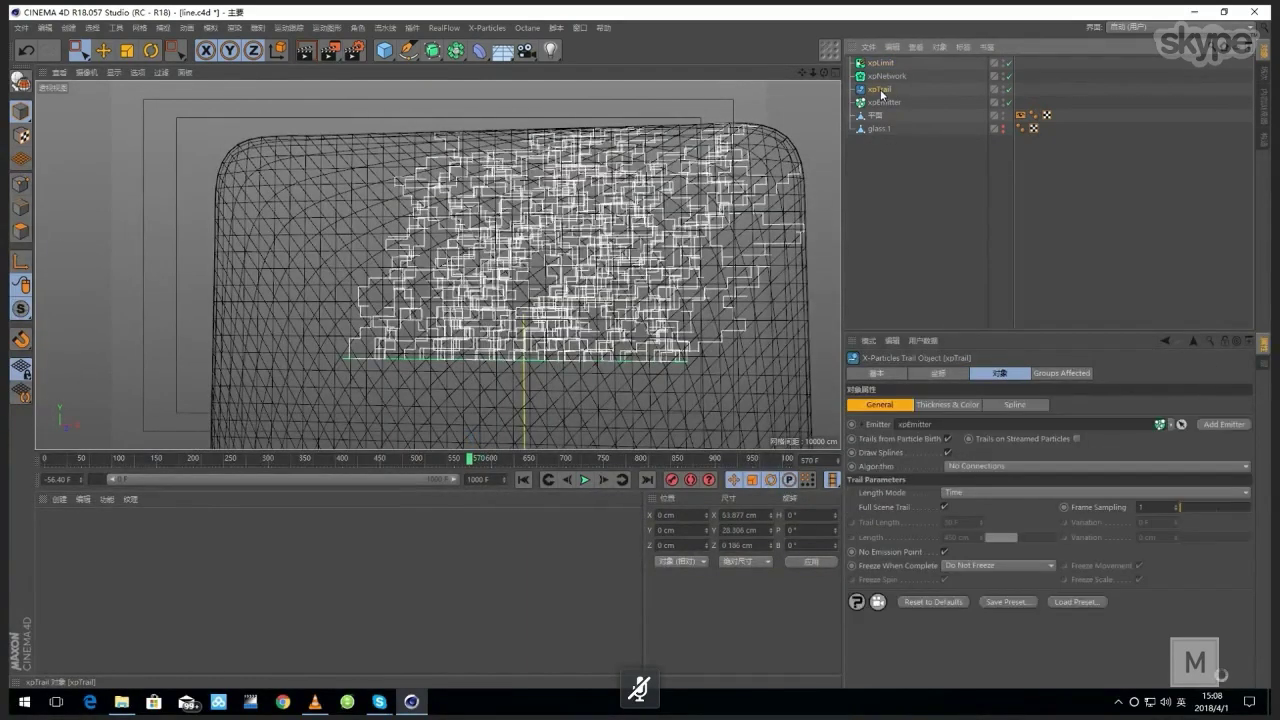
{"action": "middle_click_drag", "start_coordinate": [674, 259], "coordinate": [663, 243], "text": "alt"}
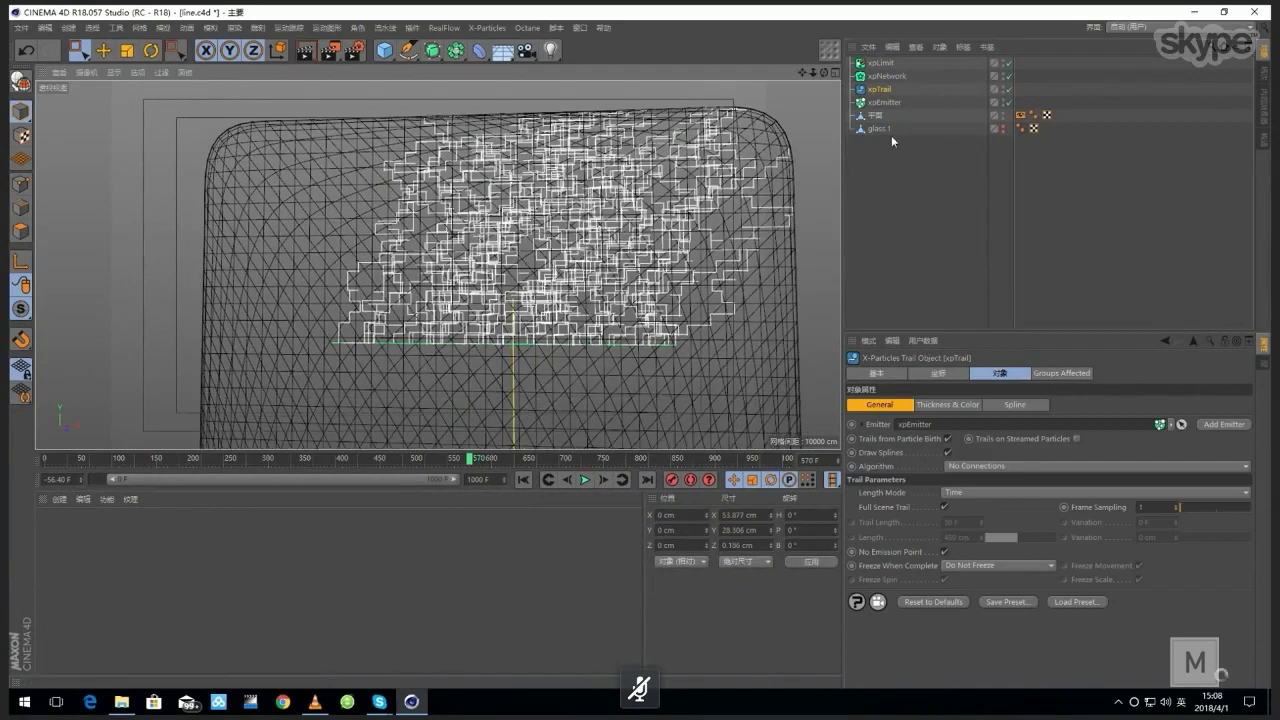
{"action": "left_click_drag", "start_coordinate": [886, 91], "coordinate": [888, 98], "text": "ctrl"}
{"action": "key", "text": "c"}
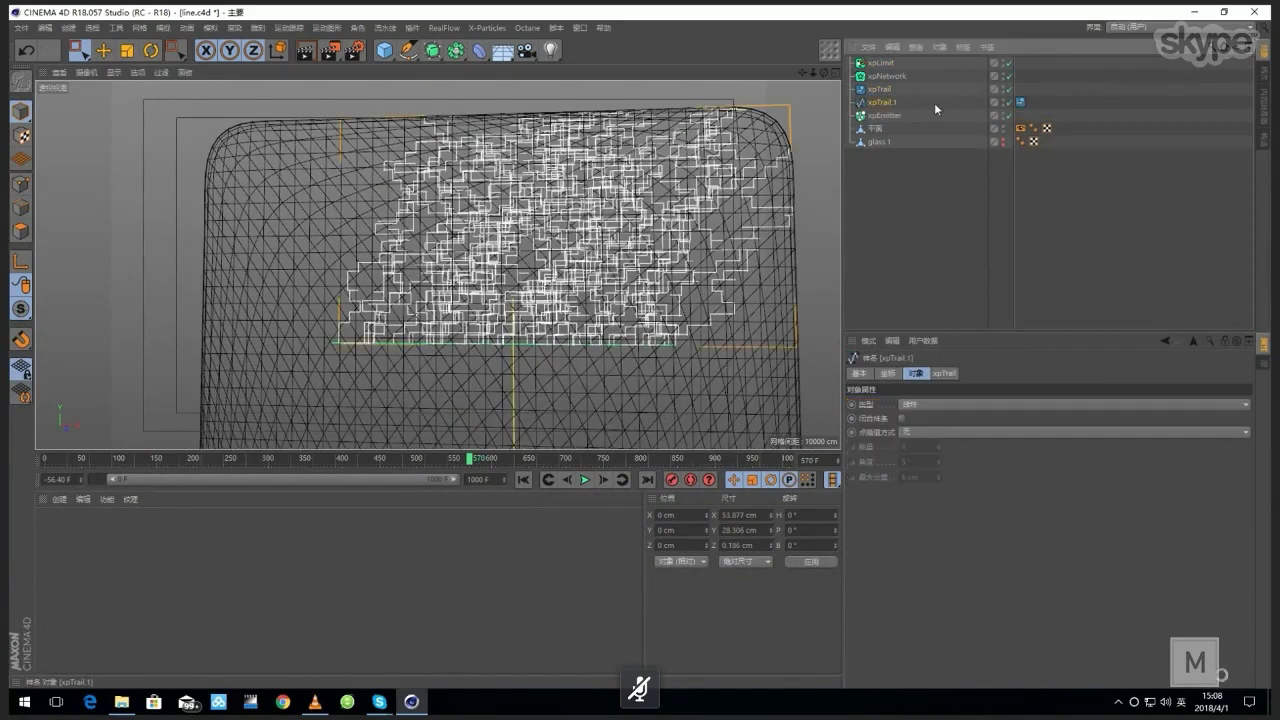
Step: Add a MoSpline (运动样条) object to the scene and select it
{"action": "left_click", "coordinate": [444, 27]}
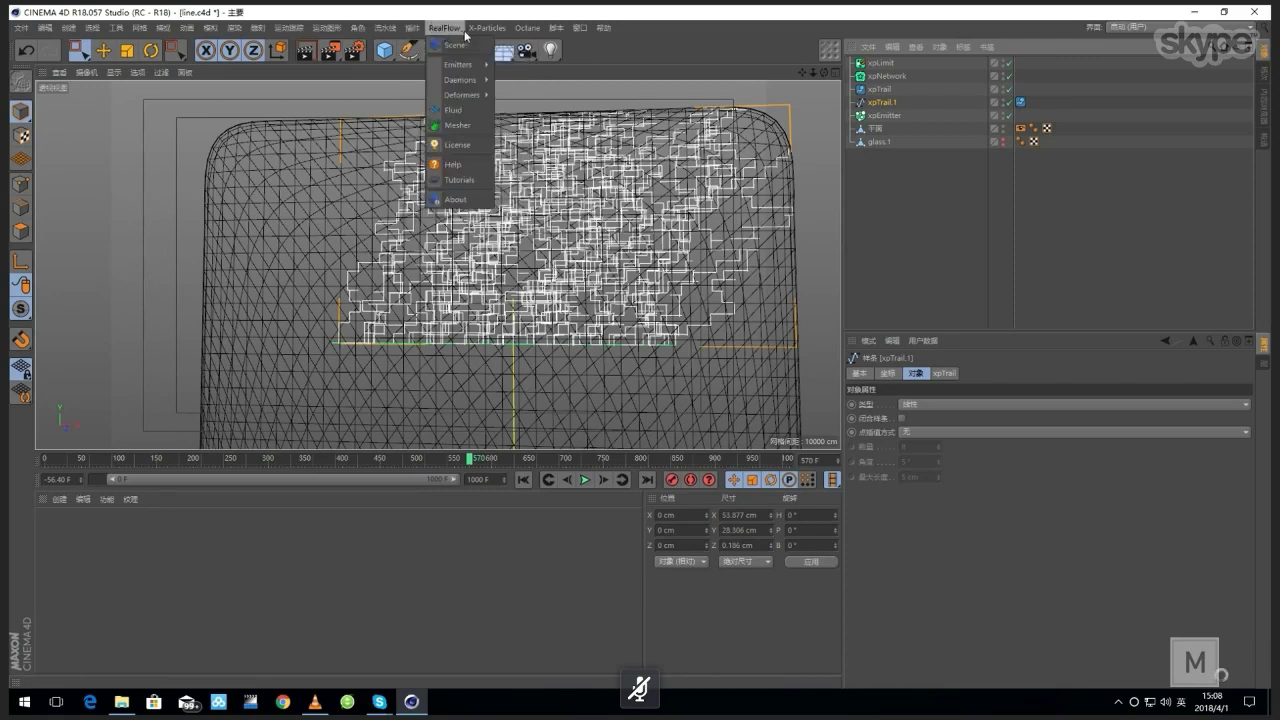
{"action": "mouse_move", "coordinate": [474, 31]}
{"action": "left_click", "coordinate": [326, 28]}
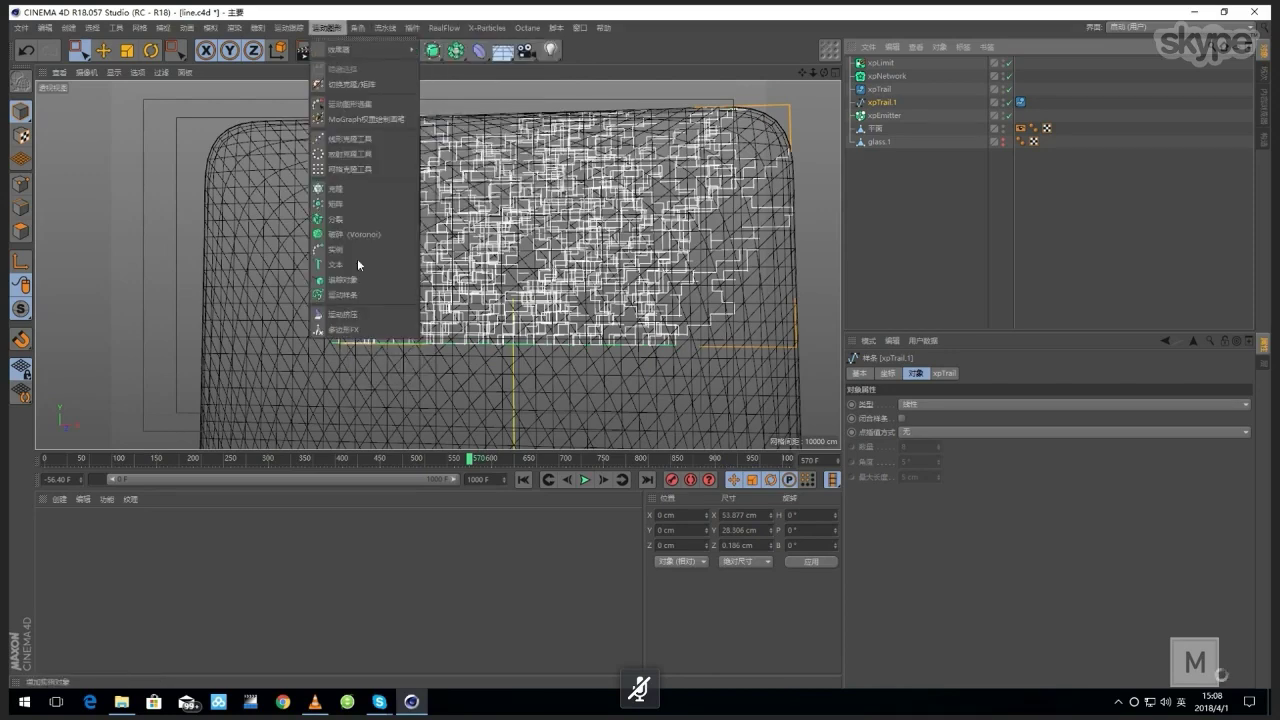
{"action": "left_click", "coordinate": [377, 295]}
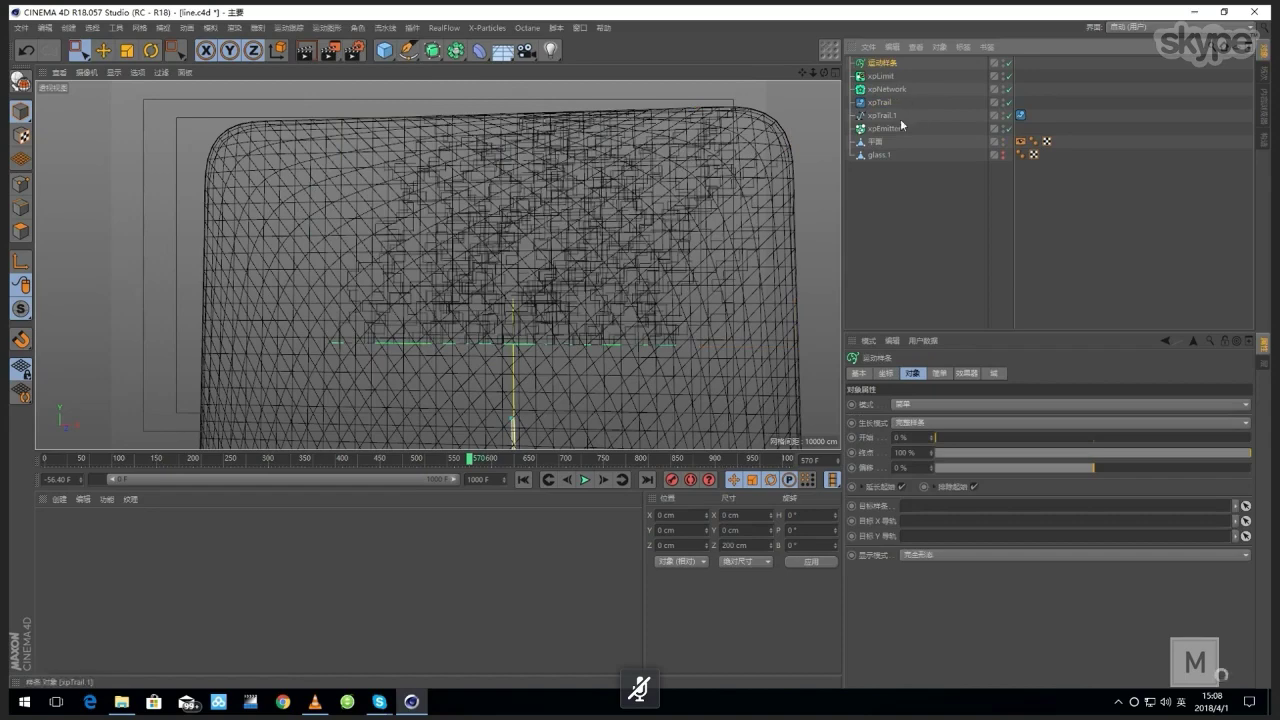
{"action": "left_click", "coordinate": [888, 118]}
{"action": "left_click", "coordinate": [885, 64]}
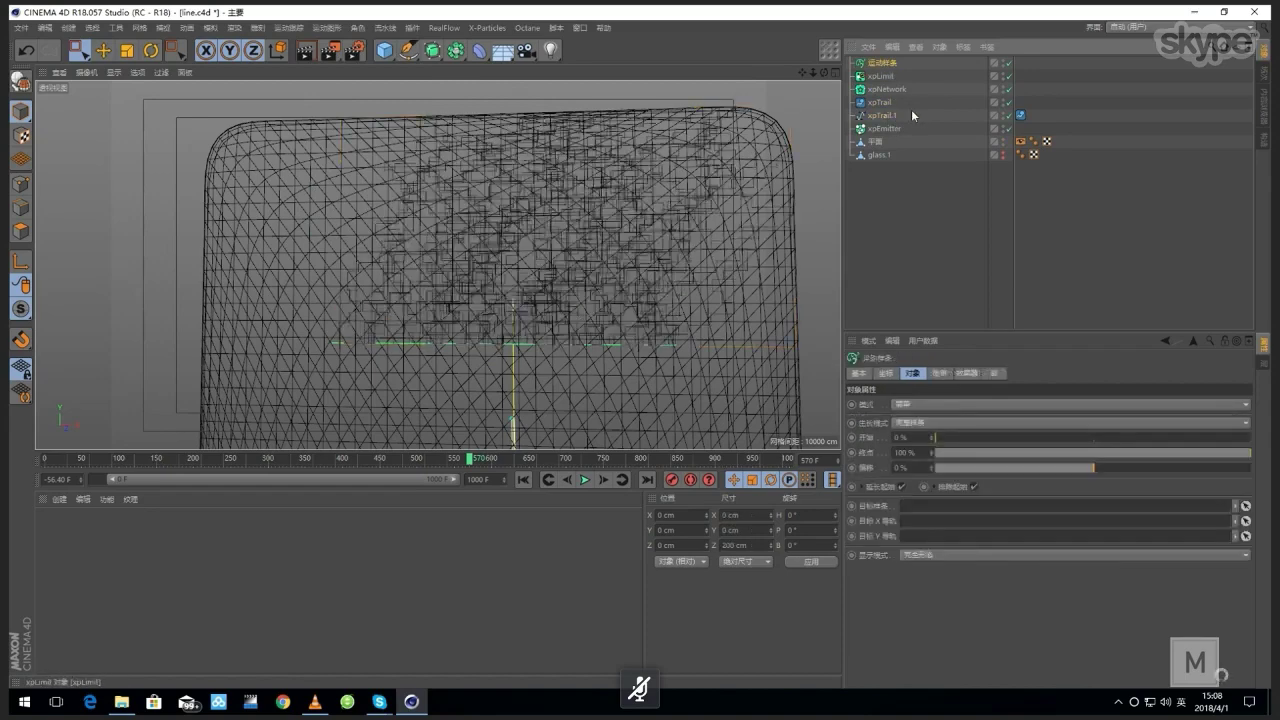
Step: Set the MoSpline's mode to Spline (样条) and assign xpTrail.1 as its source spline
{"action": "left_click", "coordinate": [925, 405]}
{"action": "left_click", "coordinate": [912, 435]}
{"action": "left_click", "coordinate": [939, 373]}
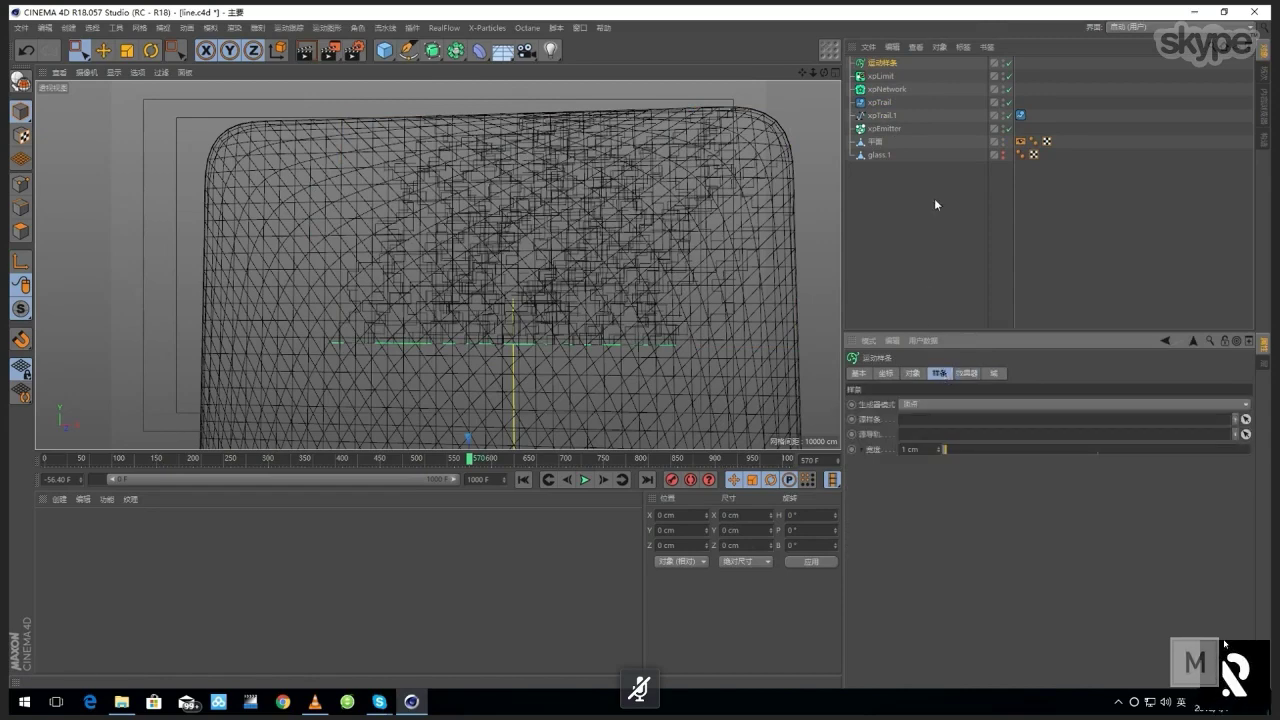
{"action": "left_click_drag", "start_coordinate": [884, 116], "coordinate": [979, 419]}
Step: Set the MoSpline's display mode to Line (线)
{"action": "left_click", "coordinate": [912, 373]}
{"action": "left_click", "coordinate": [940, 554]}
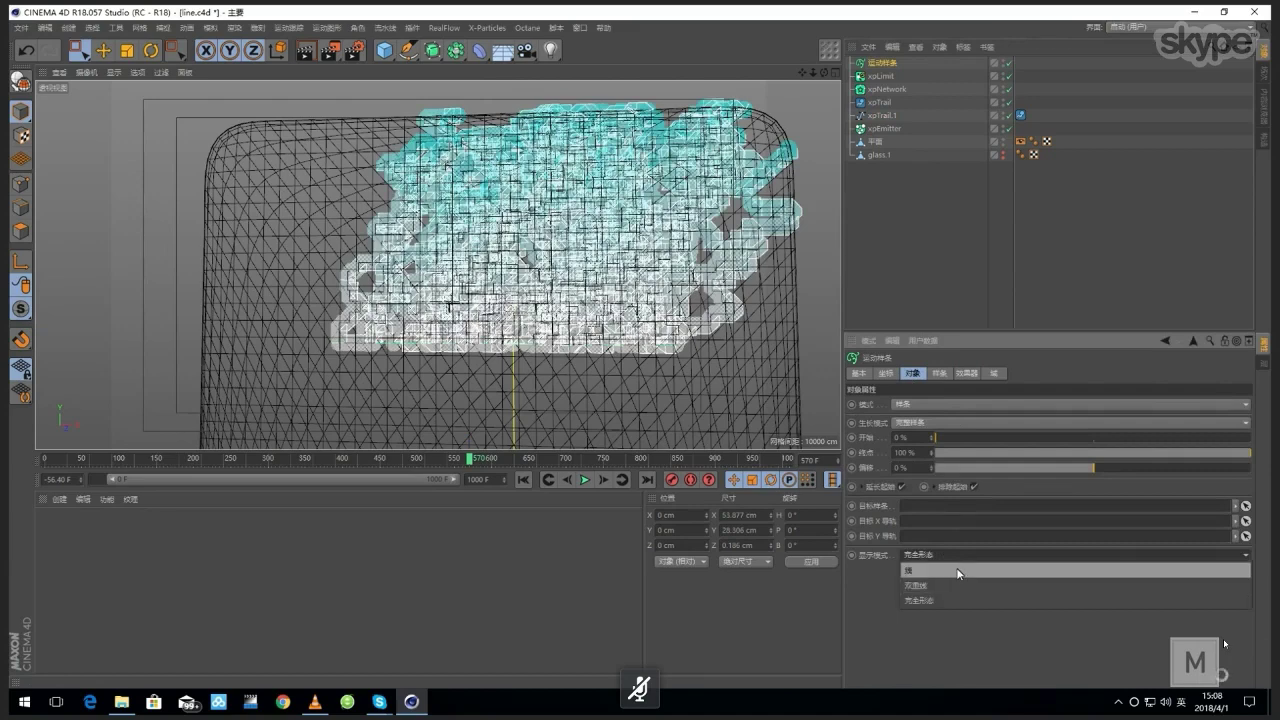
{"action": "left_click", "coordinate": [957, 570]}
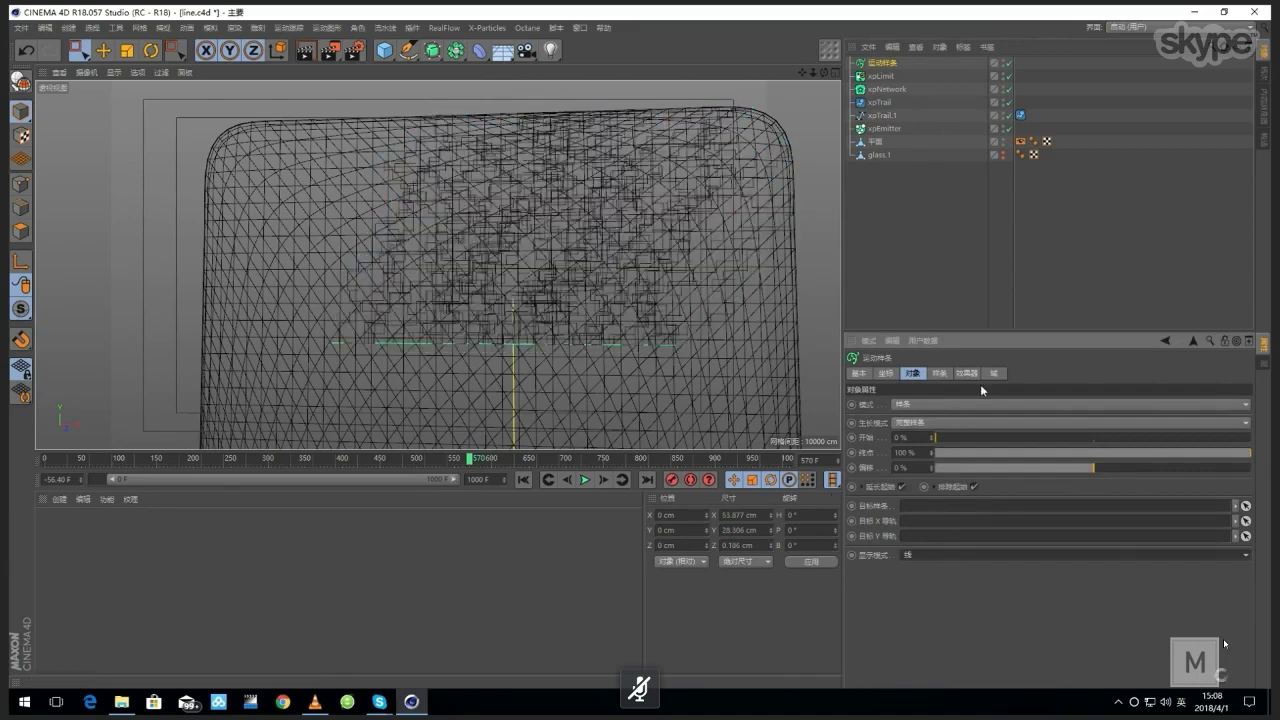
Step: Set the MoSpline's offset to 3.1% and end to 50.5%, disable 延长起始 and 排除起始, and set the growth mode to 独立的分段
{"action": "mouse_move", "coordinate": [1093, 467]}
{"action": "left_mouse_down"}
{"action": "mouse_move", "coordinate": [1069, 465]}
{"action": "mouse_move", "coordinate": [1098, 466]}
{"action": "left_mouse_up"}
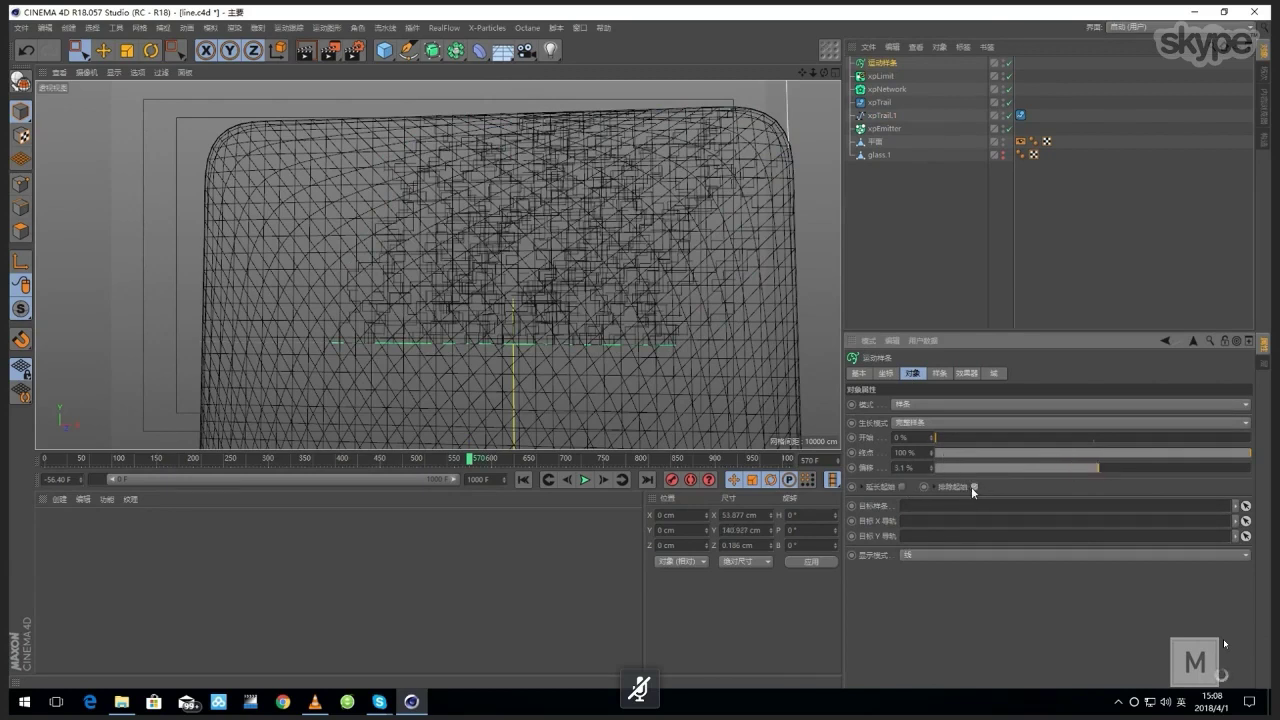
{"action": "left_click_drag", "start_coordinate": [1118, 452], "coordinate": [1095, 452]}
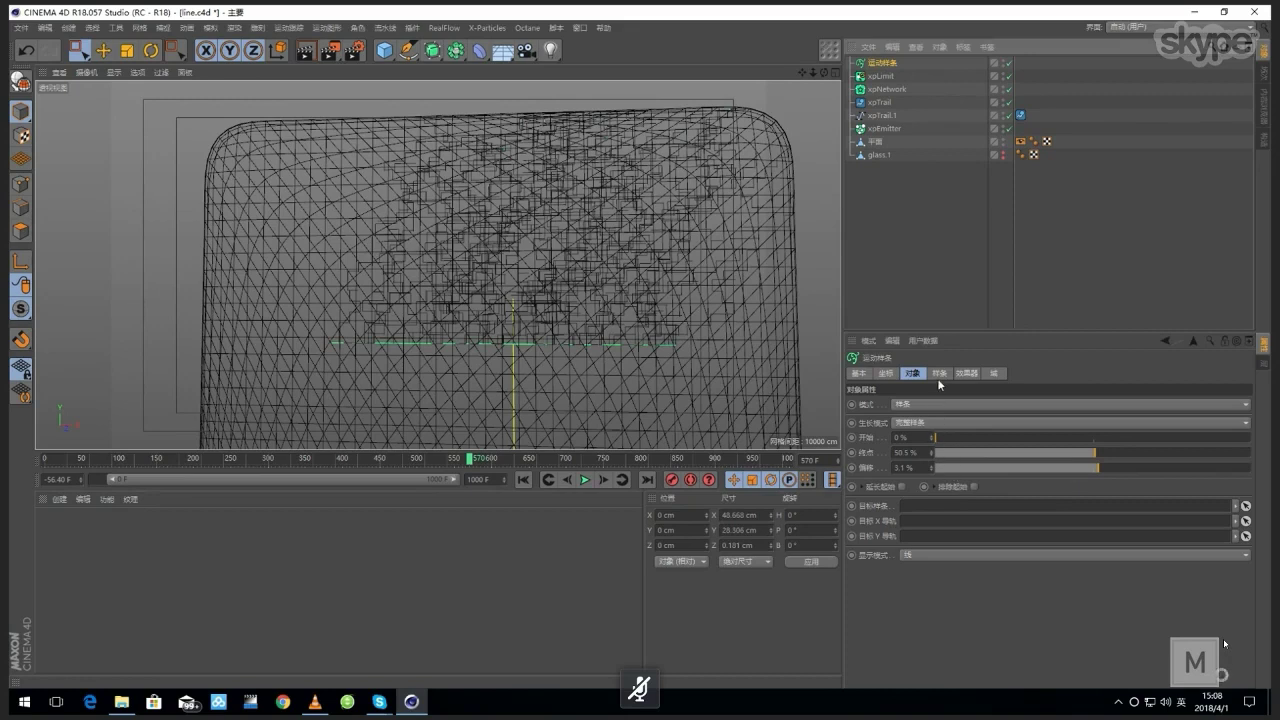
{"action": "left_click", "coordinate": [923, 425]}
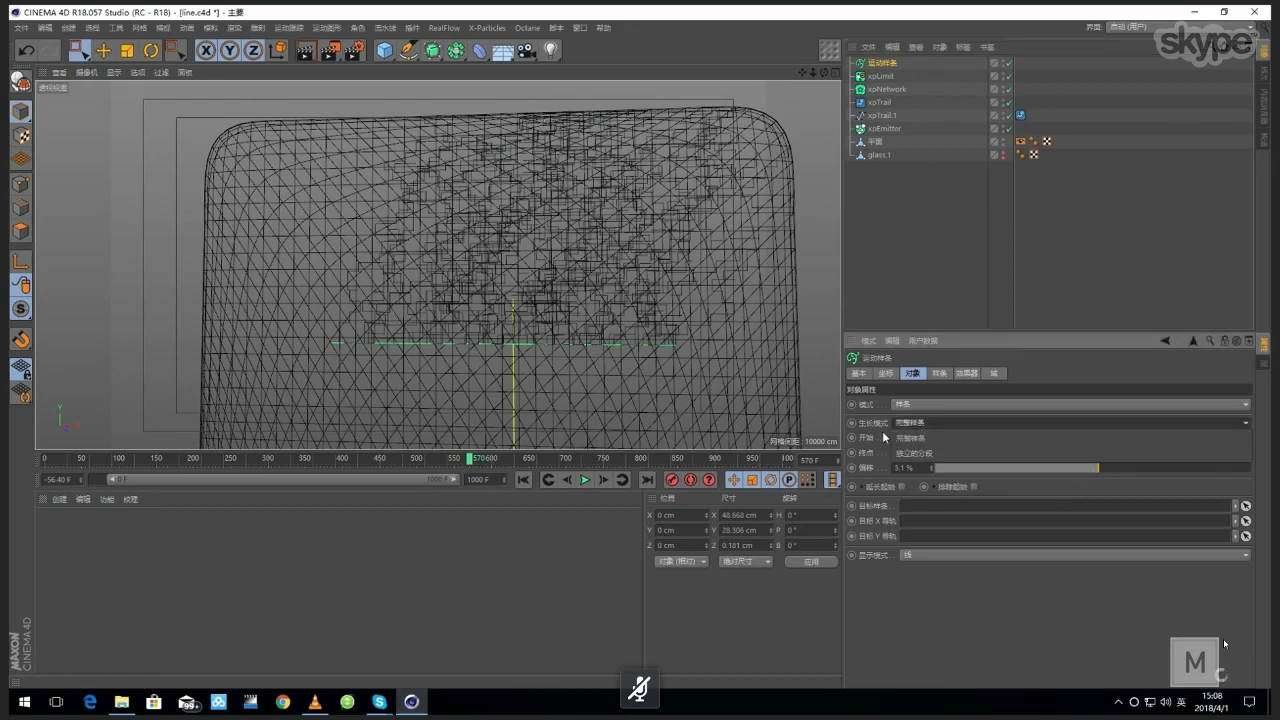
{"action": "left_click", "coordinate": [941, 453]}
Step: Hide and disable xpTrail.1, then set the MoSpline's offset to 28.4% with the timeline rewound to its start
{"action": "left_click", "coordinate": [905, 178]}
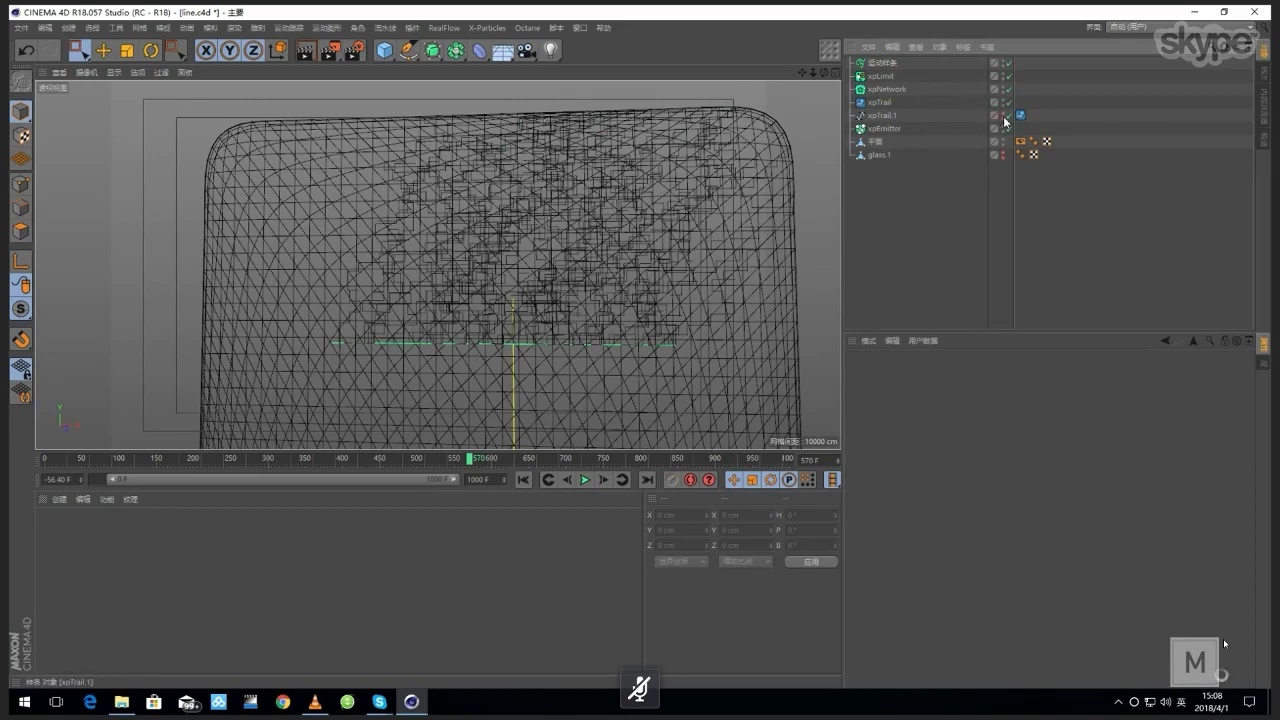
{"action": "left_click", "coordinate": [884, 63]}
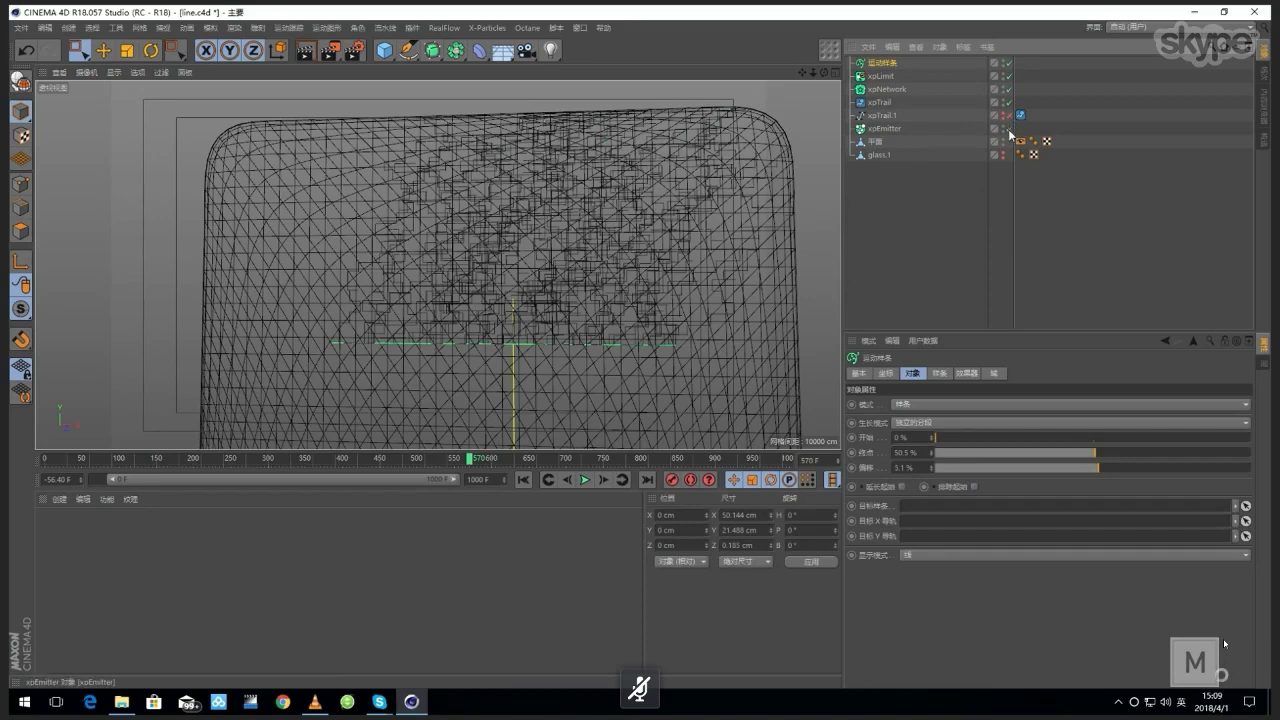
{"action": "left_click", "coordinate": [522, 480]}
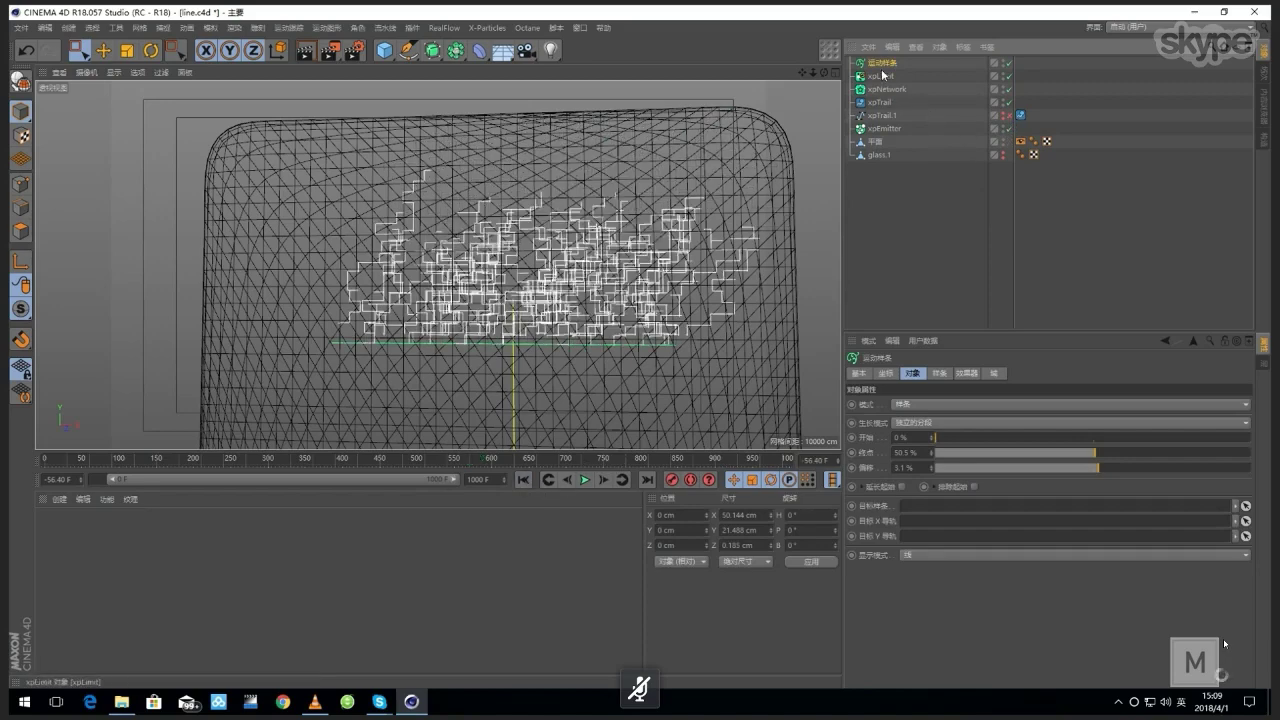
{"action": "left_click_drag", "start_coordinate": [1089, 469], "coordinate": [1139, 476]}
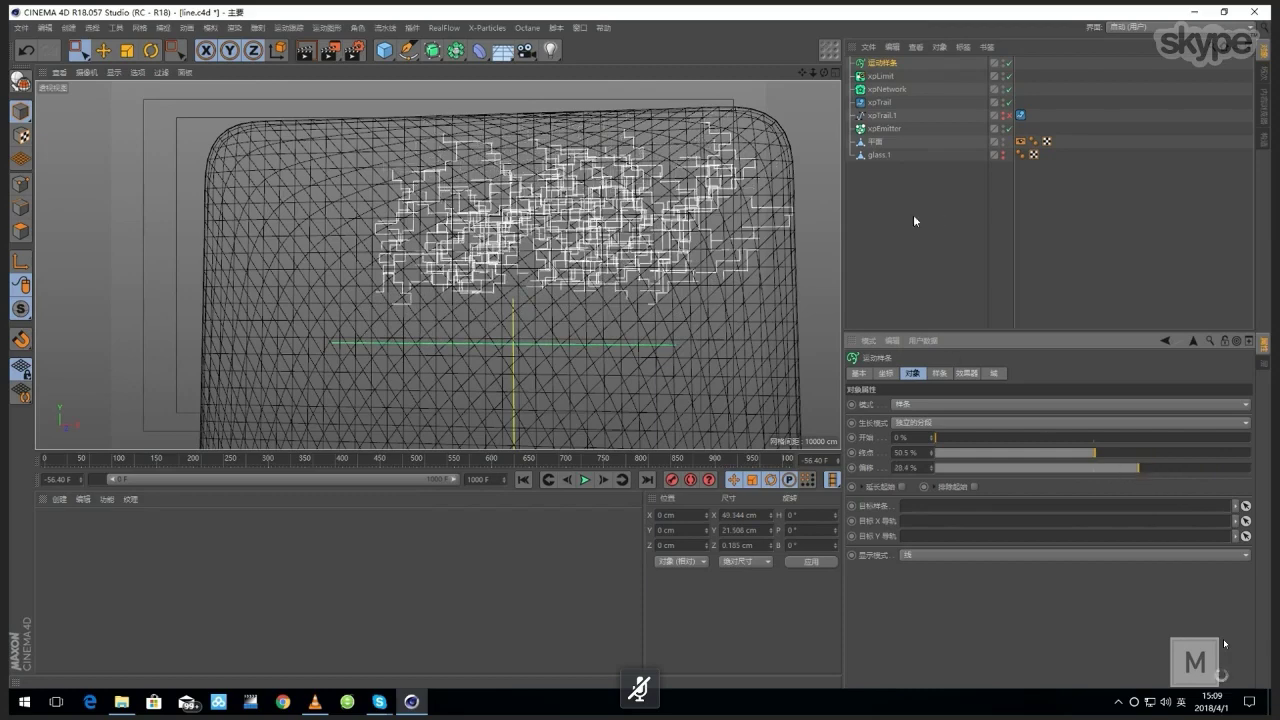
Step: Show xpTrail.1 again and duplicate all of its spline points about 13 cm toward negative X
{"action": "left_click", "coordinate": [880, 115]}
{"action": "middle_click_drag", "start_coordinate": [589, 220], "coordinate": [620, 243], "text": "alt"}
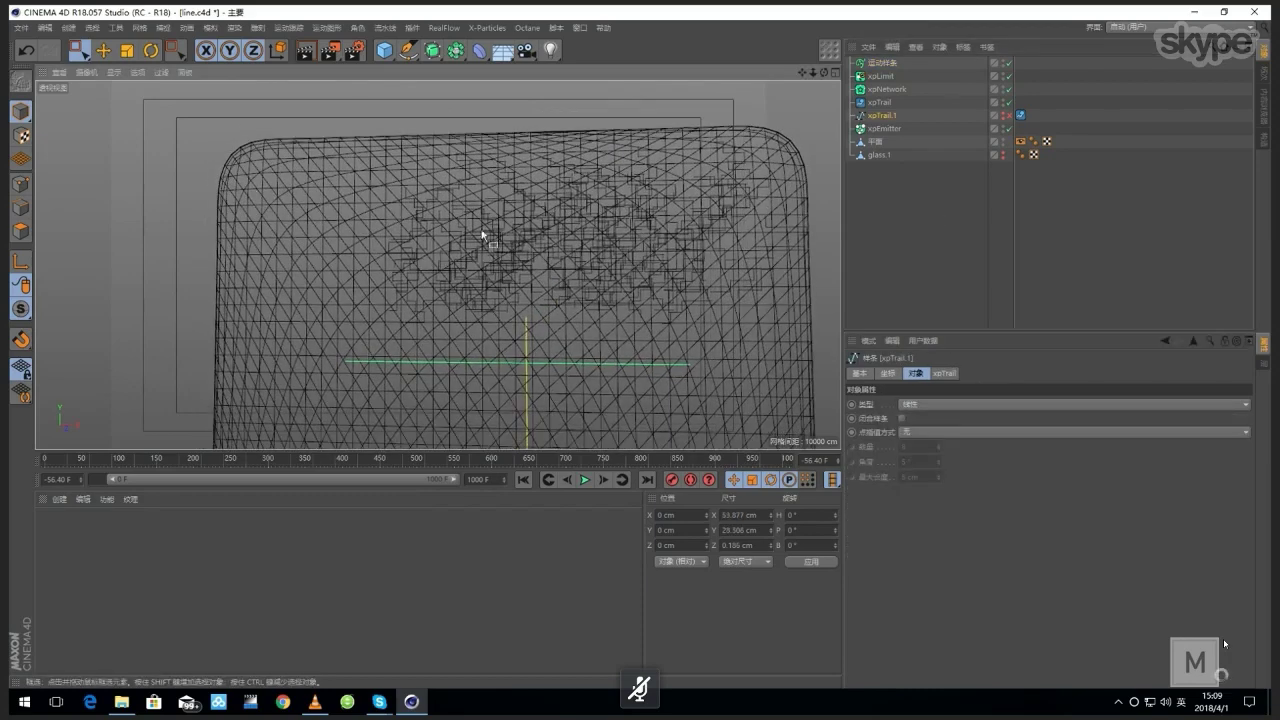
{"action": "left_click", "coordinate": [1004, 117]}
{"action": "left_click", "coordinate": [23, 184]}
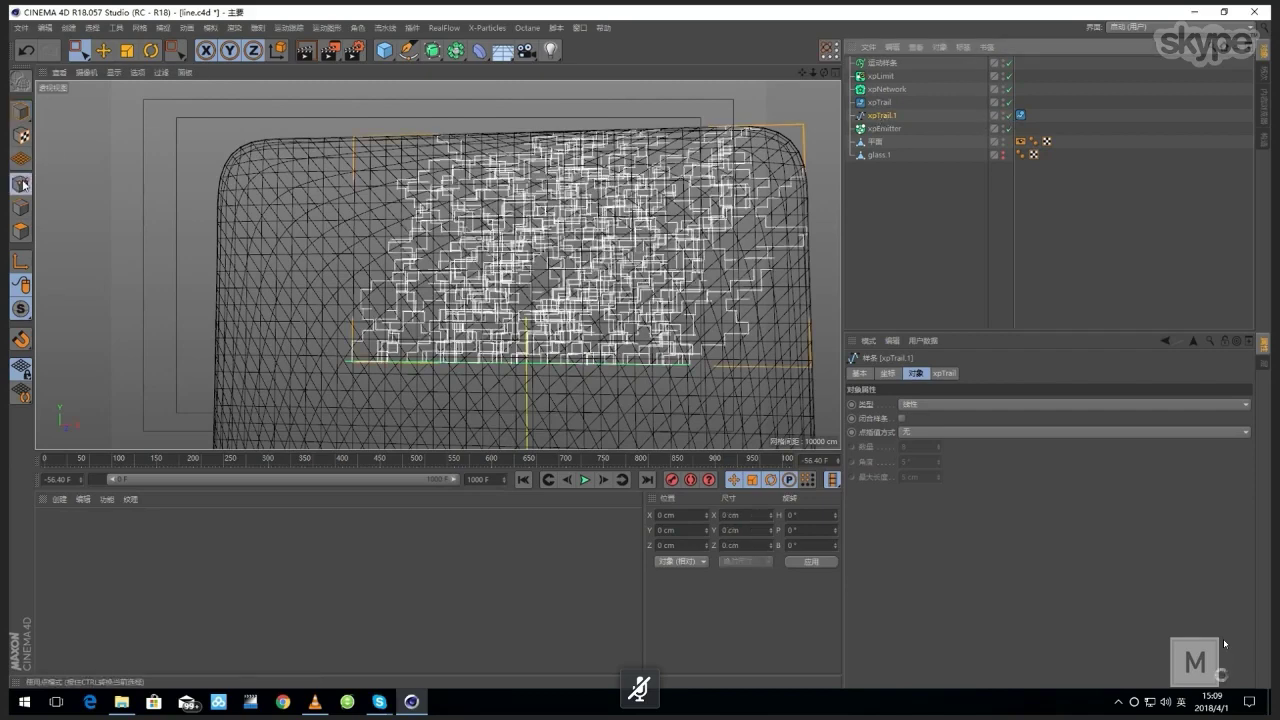
{"action": "left_click", "coordinate": [422, 272]}
{"action": "key", "text": "ctrl+a"}
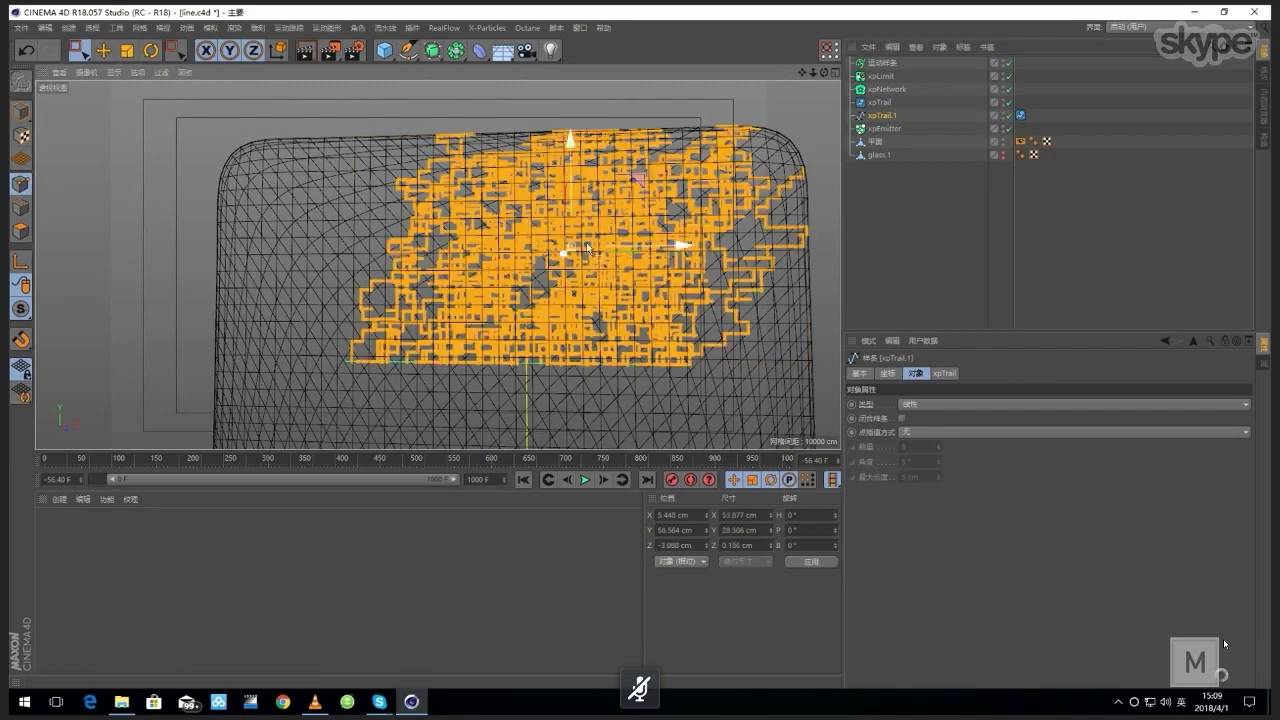
{"action": "left_click_drag", "start_coordinate": [586, 250], "coordinate": [553, 251]}
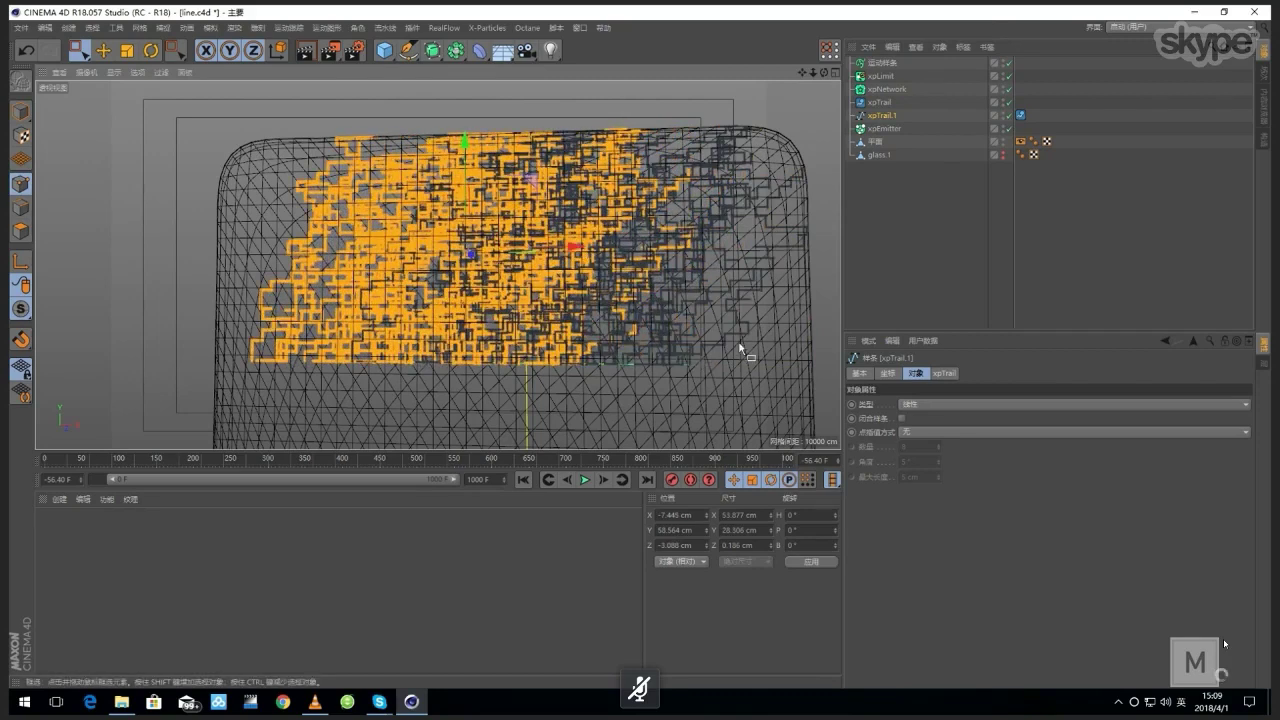
Step: Select the connected trail lines near the mesh's lower right edge and move them across toward negative X
{"action": "left_click_drag", "start_coordinate": [724, 337], "coordinate": [763, 321]}
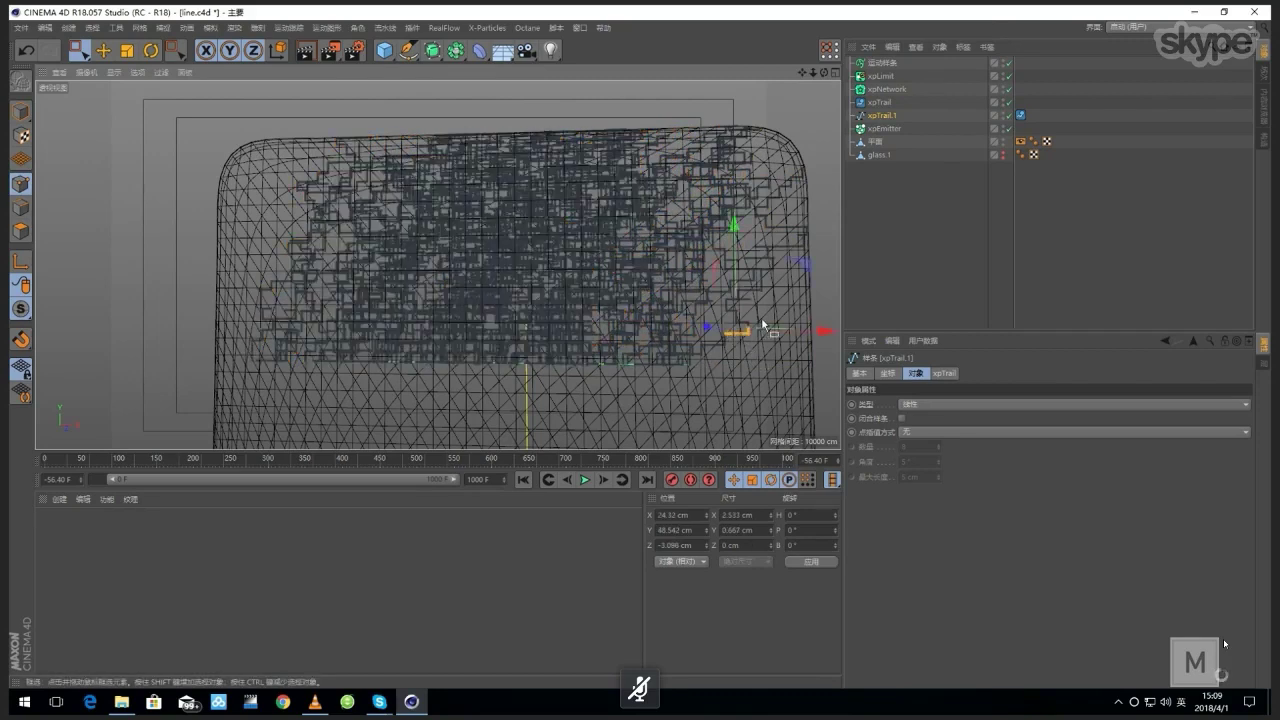
{"action": "right_click", "coordinate": [699, 351]}
{"action": "mouse_move", "coordinate": [722, 338]}
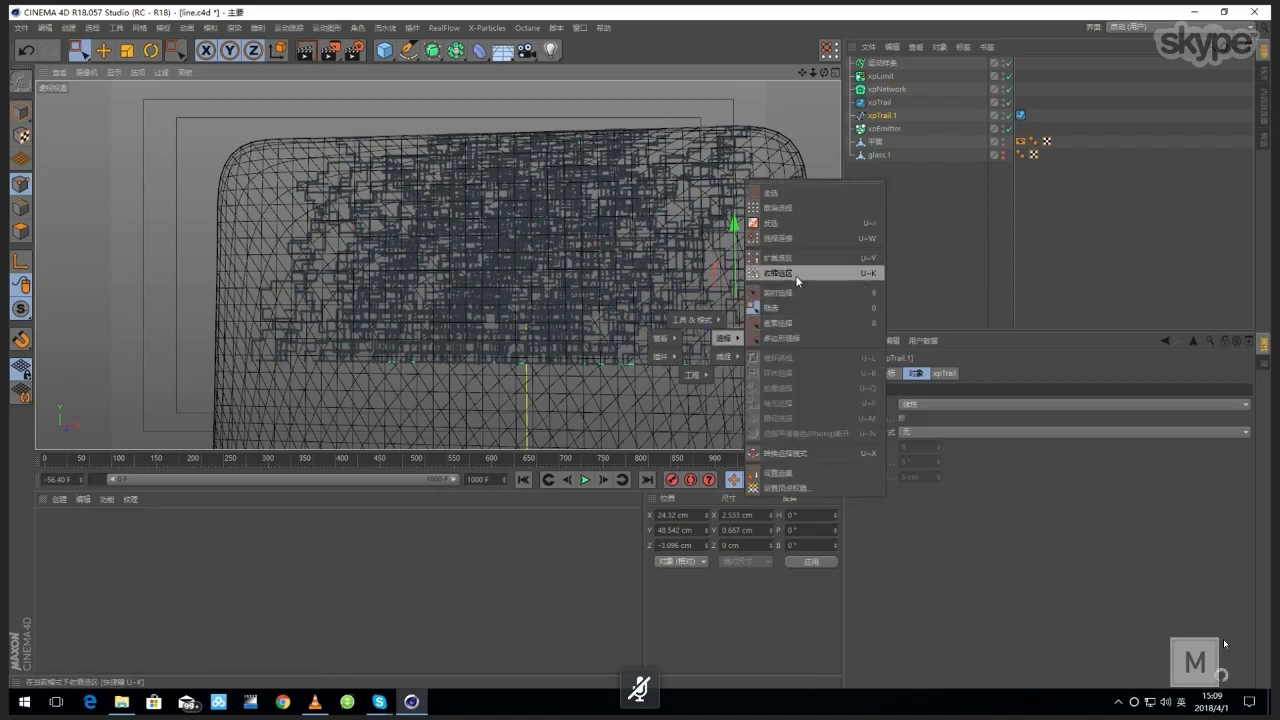
{"action": "left_click", "coordinate": [800, 239]}
{"action": "left_click_drag", "start_coordinate": [820, 268], "coordinate": [575, 280]}
{"action": "left_click", "coordinate": [792, 322]}
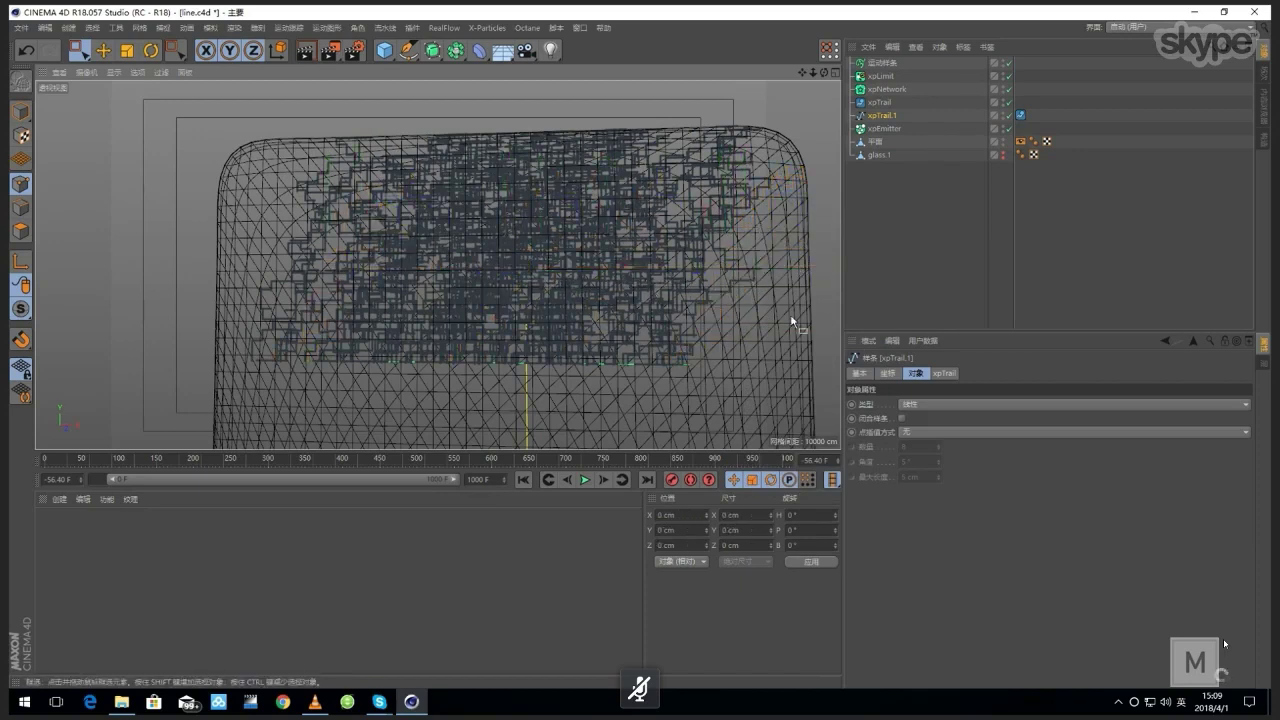
Step: Select the whole connected zigzag trail at the right of the pattern and move it about 47 cm toward negative X
{"action": "left_click", "coordinate": [740, 278]}
{"action": "right_click", "coordinate": [739, 277]}
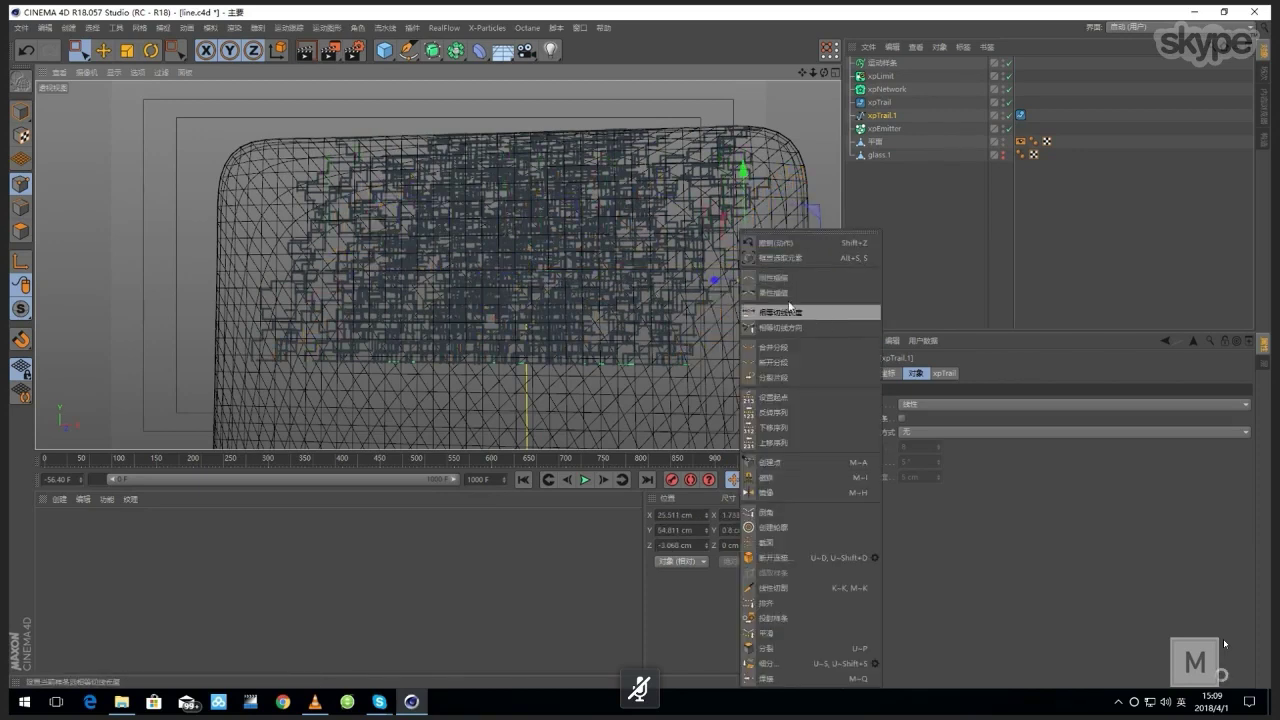
{"action": "key", "text": "Escape"}
{"action": "key", "text": "v"}
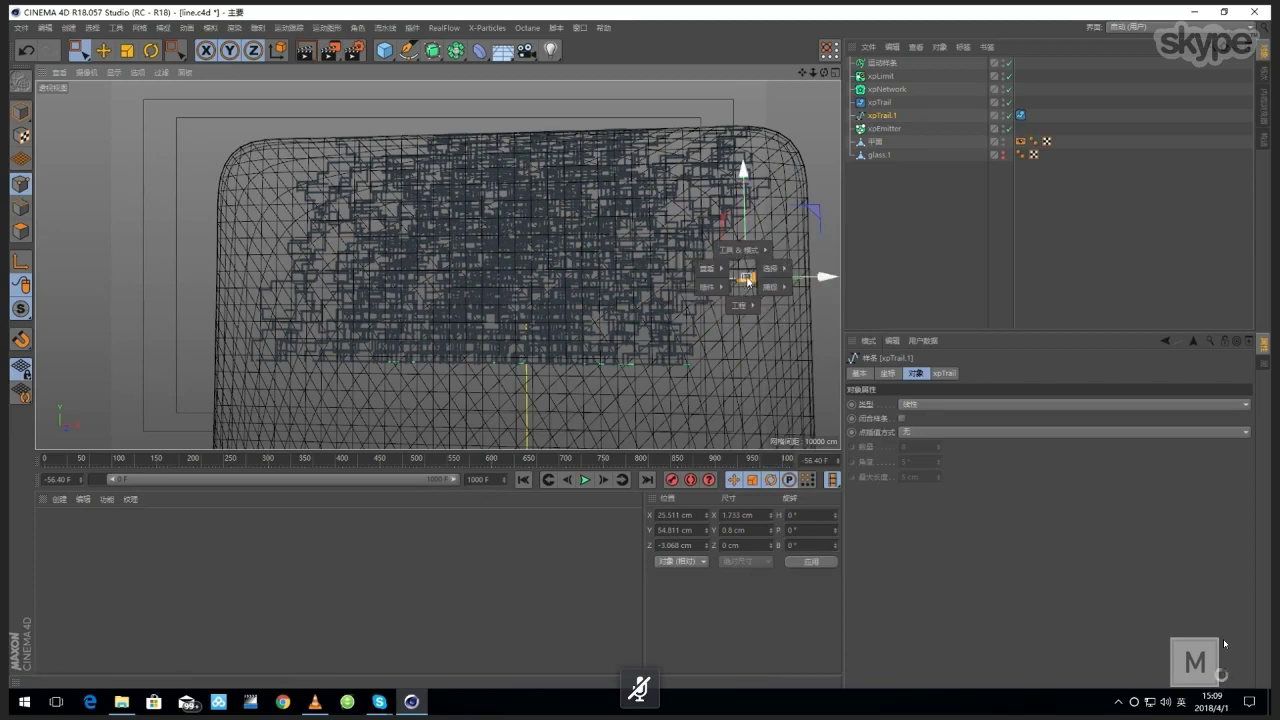
{"action": "mouse_move", "coordinate": [770, 268]}
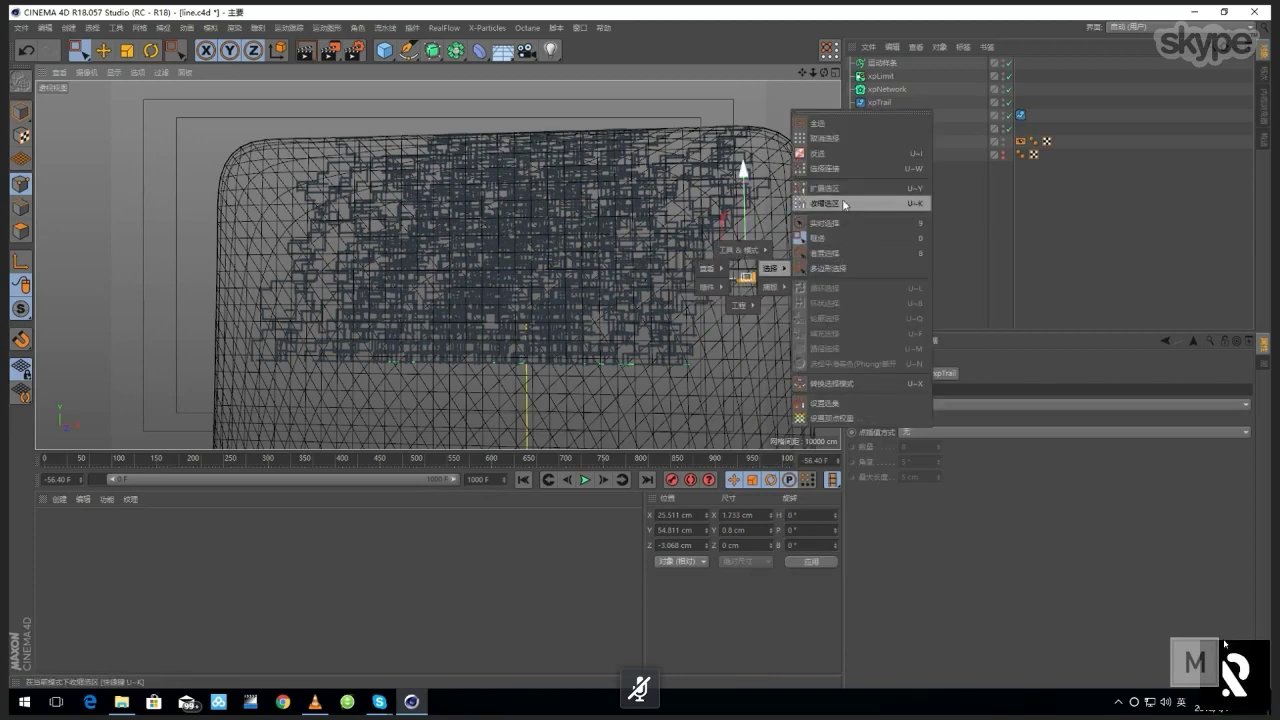
{"action": "left_click", "coordinate": [848, 169]}
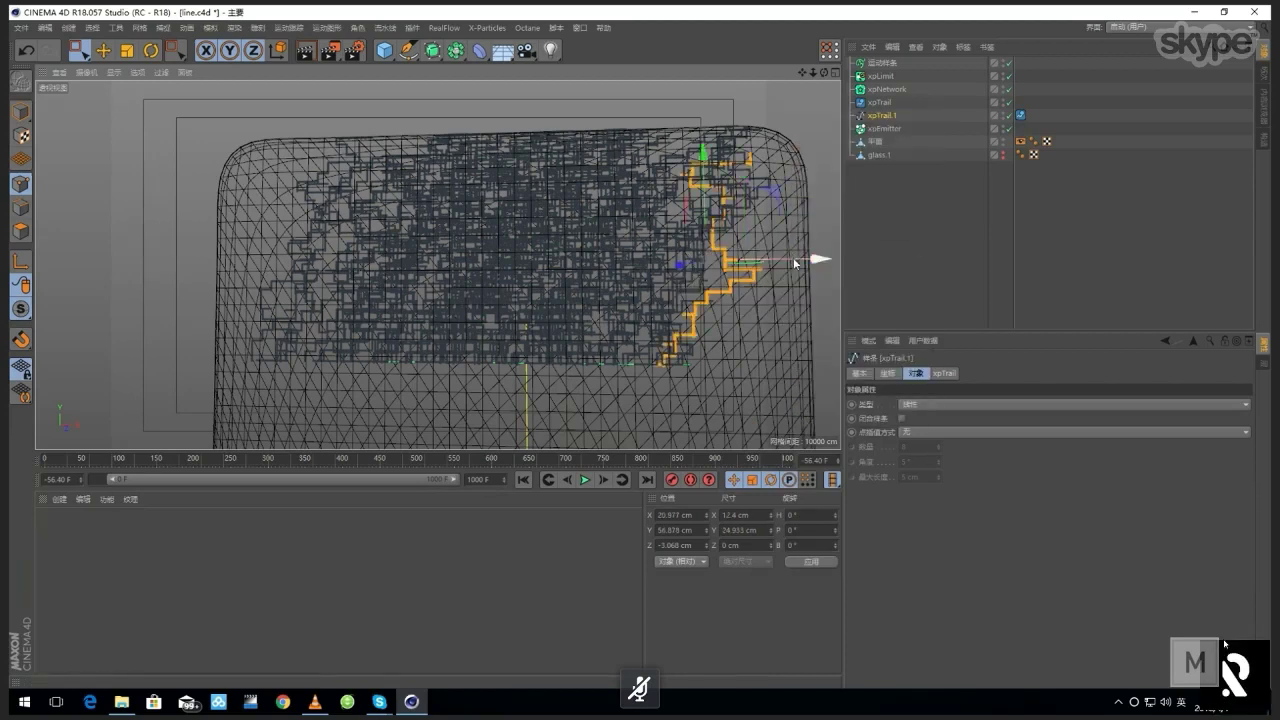
{"action": "left_click_drag", "start_coordinate": [820, 260], "coordinate": [378, 263]}
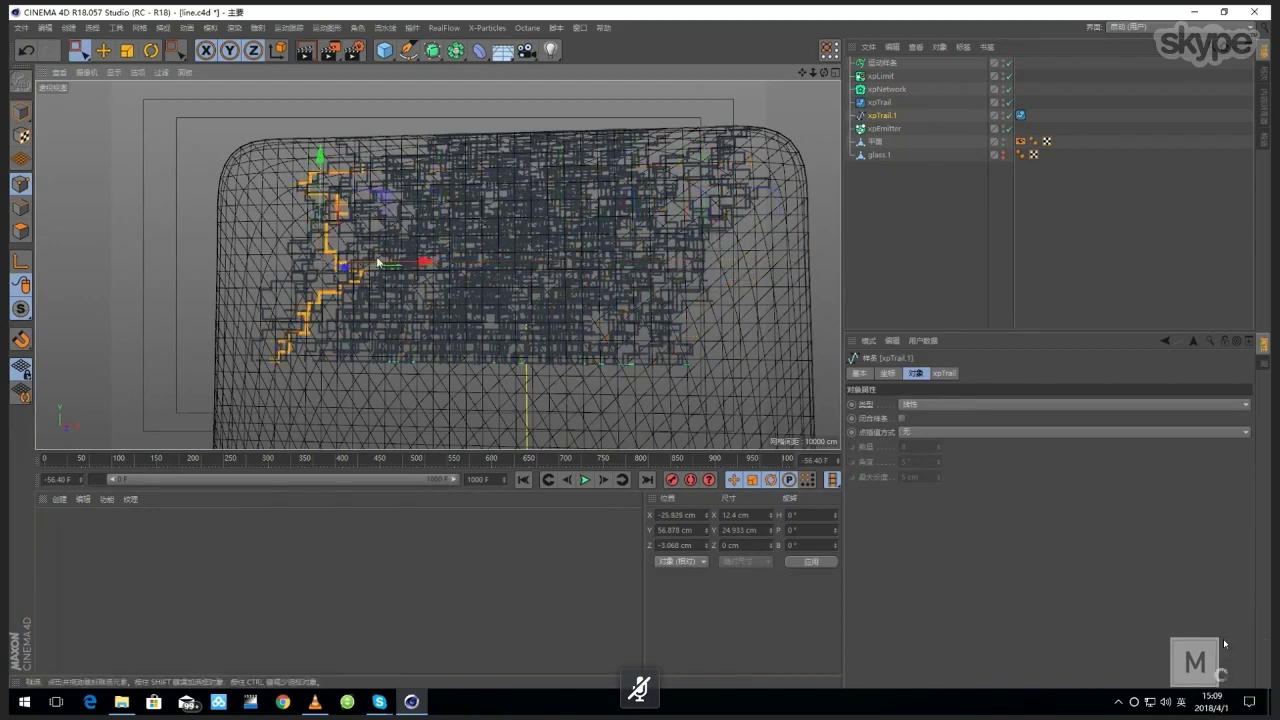
Step: Deselect the edited trail spline xpTrail.1 and hide it in the viewport
{"action": "middle_click_drag", "start_coordinate": [557, 283], "coordinate": [544, 257], "text": "alt"}
{"action": "left_click", "coordinate": [875, 224]}
{"action": "middle_click_drag", "start_coordinate": [445, 229], "coordinate": [483, 254], "text": "alt"}
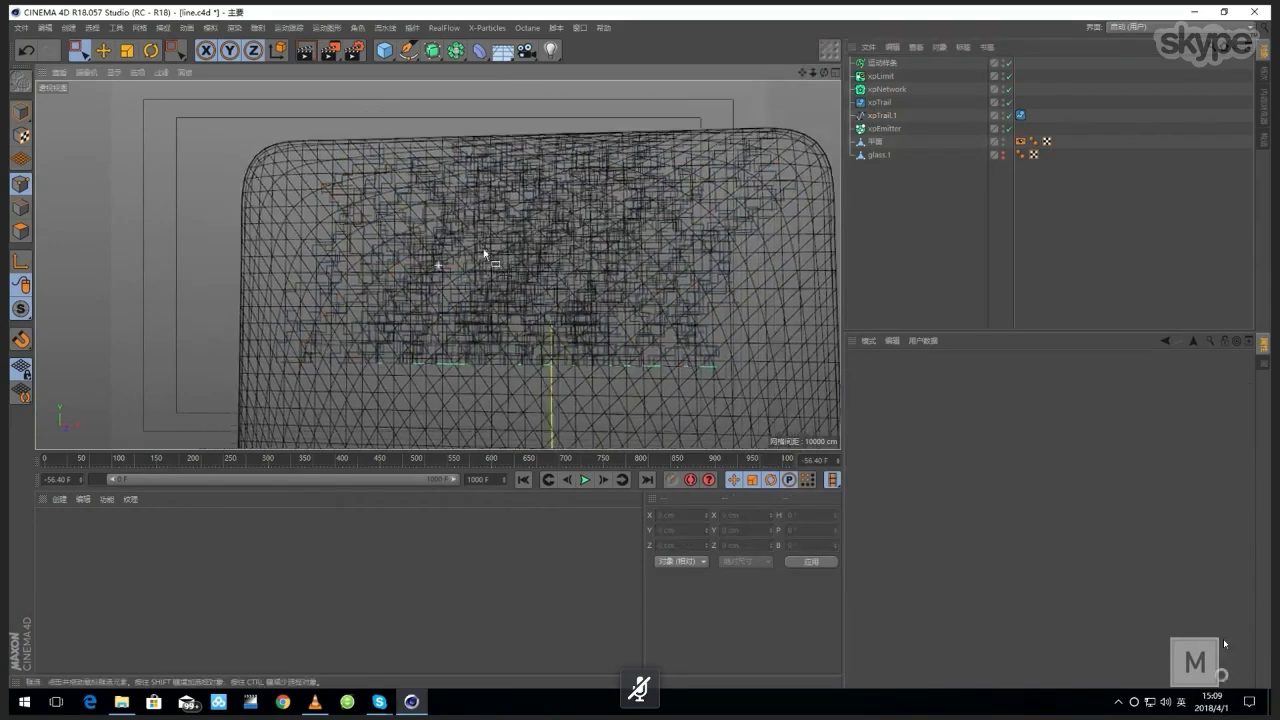
{"action": "left_click_drag", "start_coordinate": [436, 261], "coordinate": [508, 257], "text": "alt"}
{"action": "right_click_drag", "start_coordinate": [535, 269], "coordinate": [540, 350], "text": "alt"}
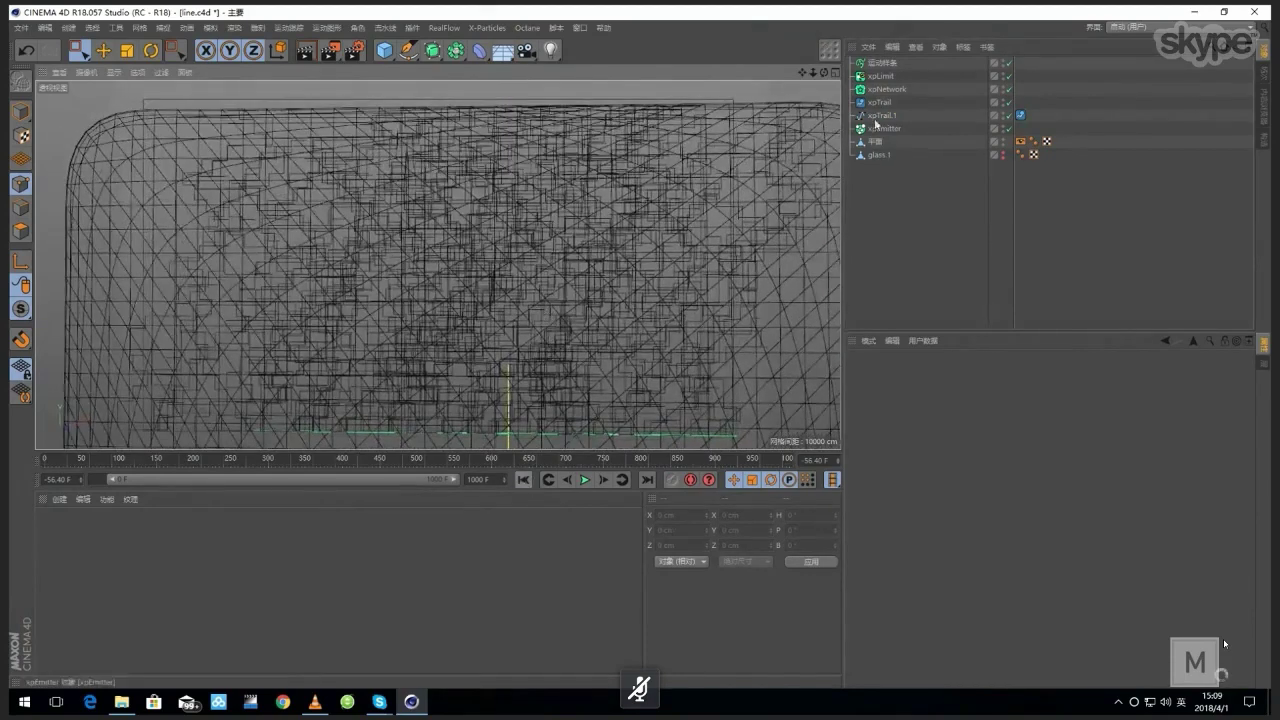
{"action": "left_click", "coordinate": [881, 63]}
{"action": "left_click", "coordinate": [943, 202]}
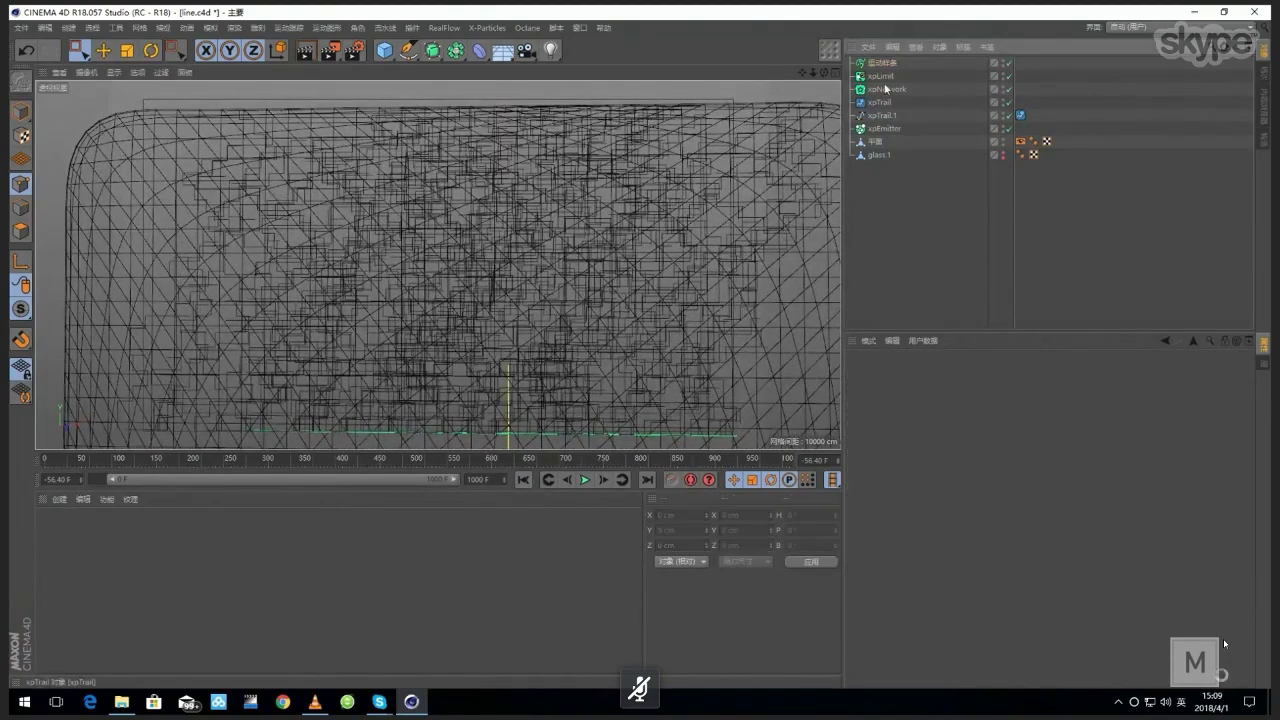
Step: Set the MoSpline's offset to 29.7% and duplicate the MoSpline object
{"action": "left_click", "coordinate": [890, 64]}
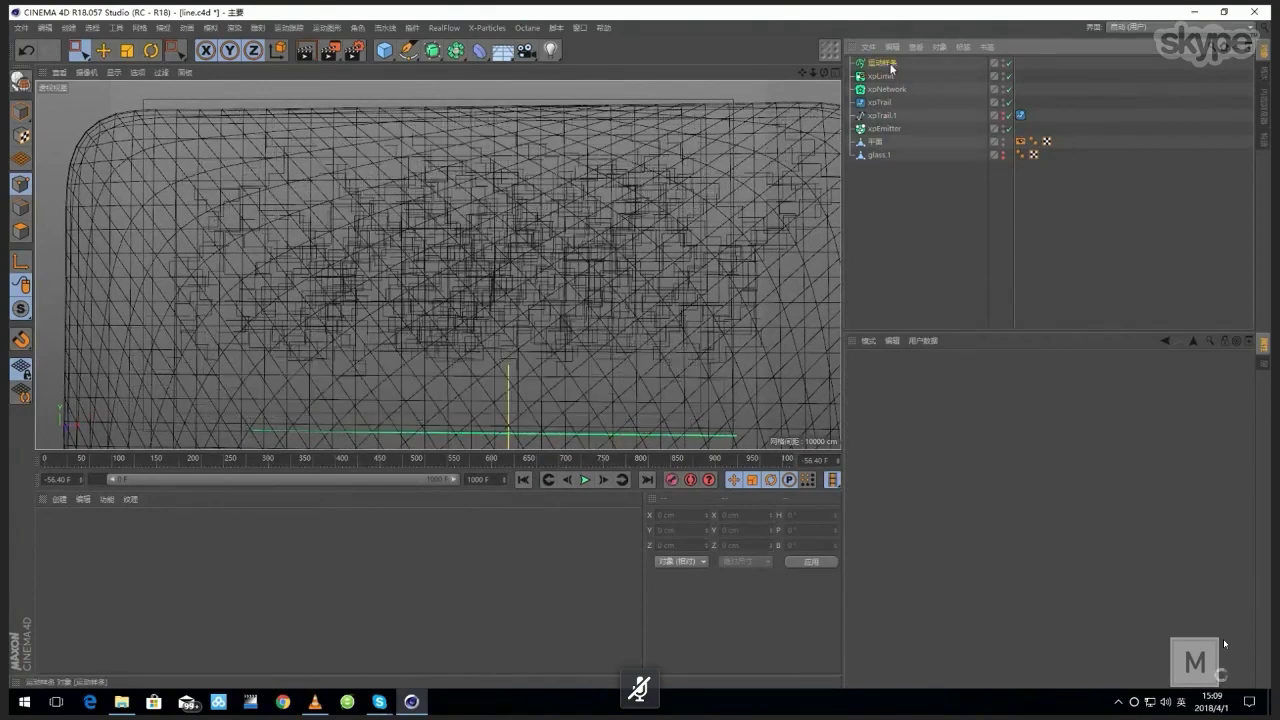
{"action": "left_click_drag", "start_coordinate": [1110, 463], "coordinate": [1140, 460]}
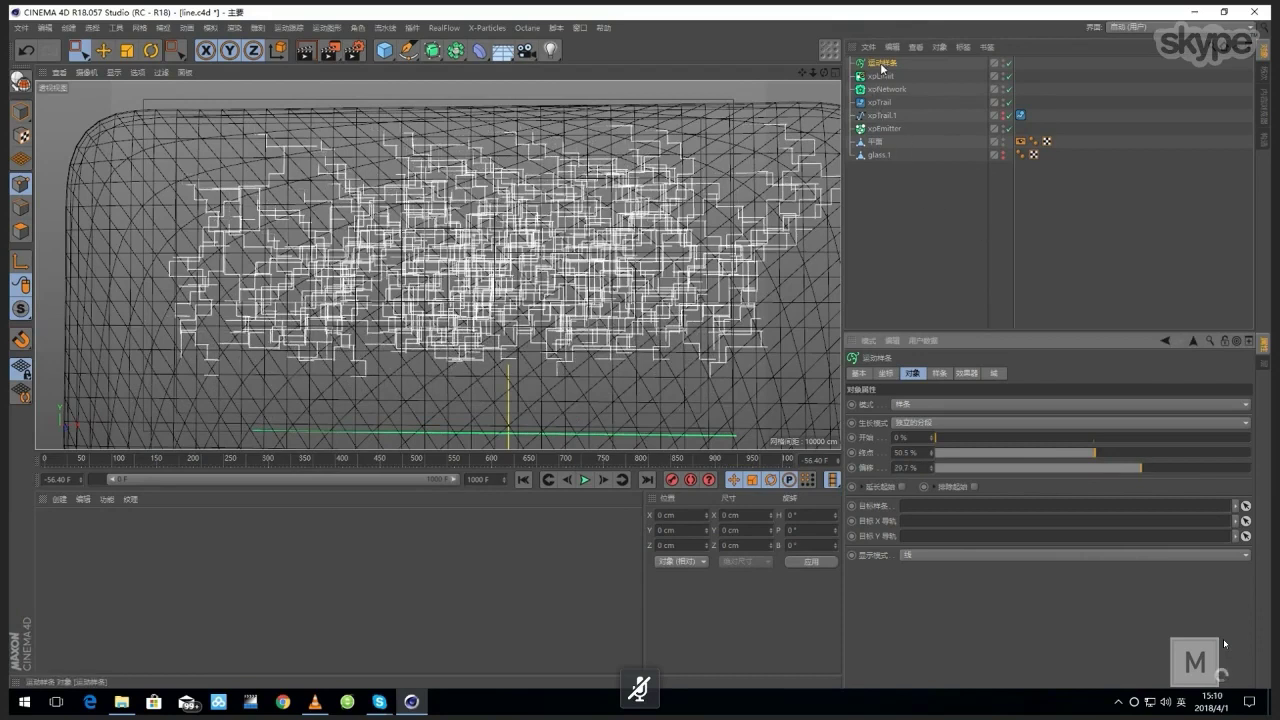
{"action": "left_click_drag", "start_coordinate": [884, 66], "coordinate": [887, 70], "text": "ctrl"}
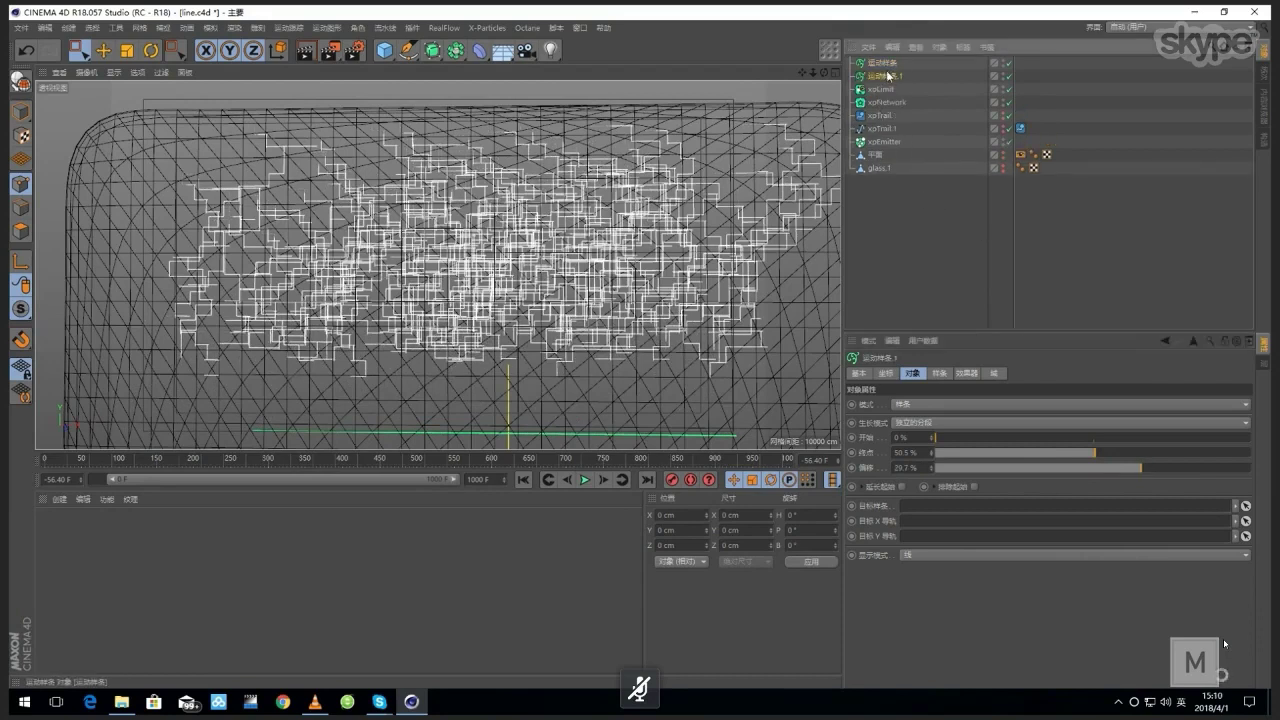
Step: Examine the circuit lines in the shot08.mov reference in VLC, then return to Cinema 4D
{"action": "left_click", "coordinate": [314, 707]}
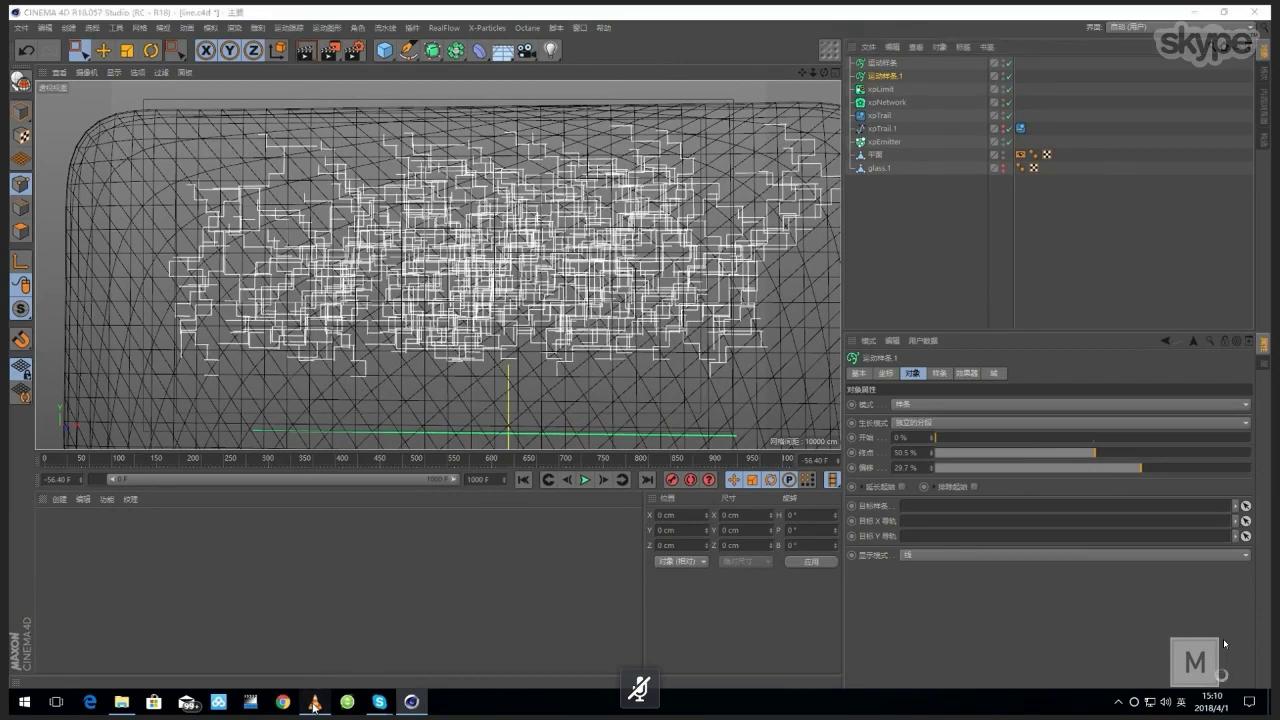
{"action": "left_click", "coordinate": [314, 707]}
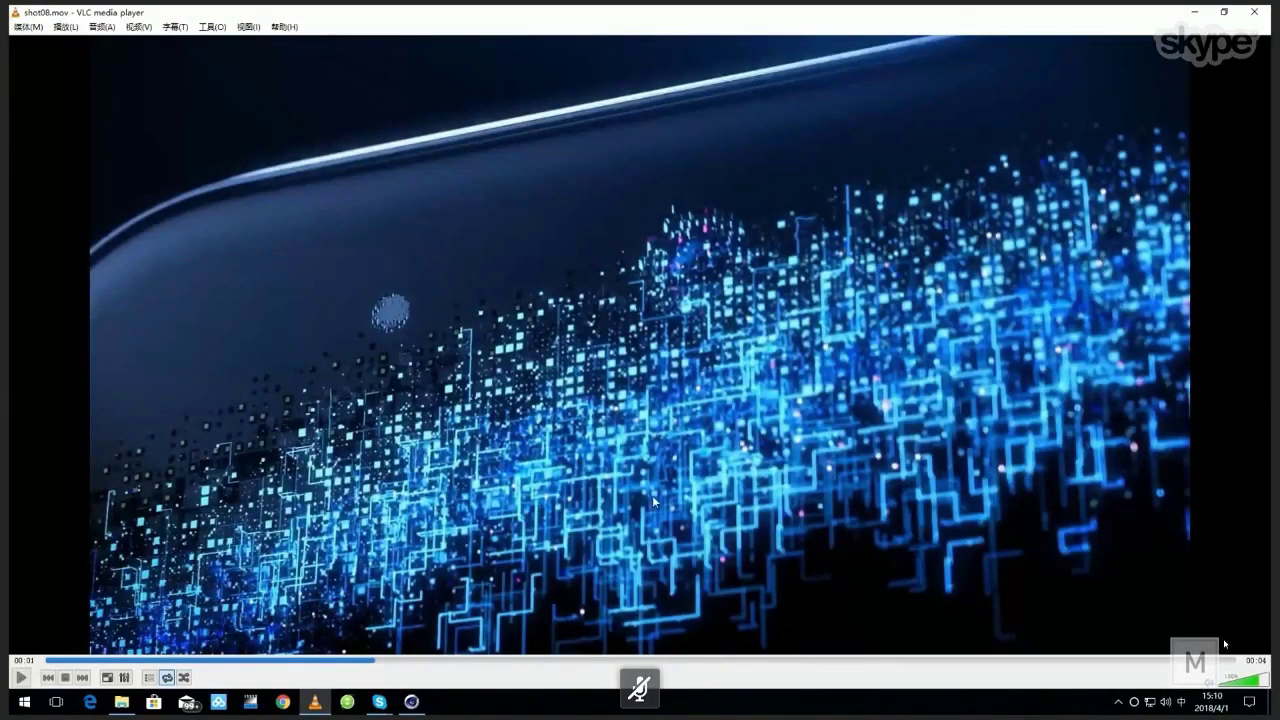
{"action": "left_click", "coordinate": [1194, 11]}
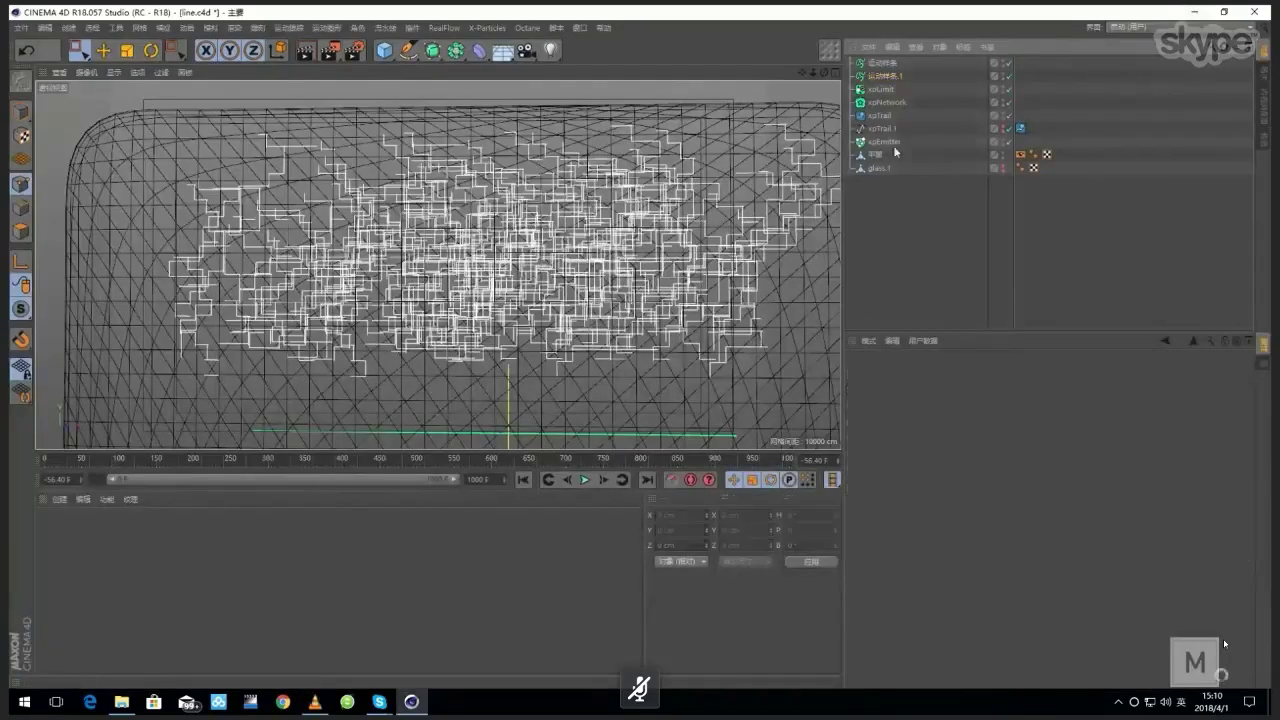
{"action": "left_click", "coordinate": [884, 76]}
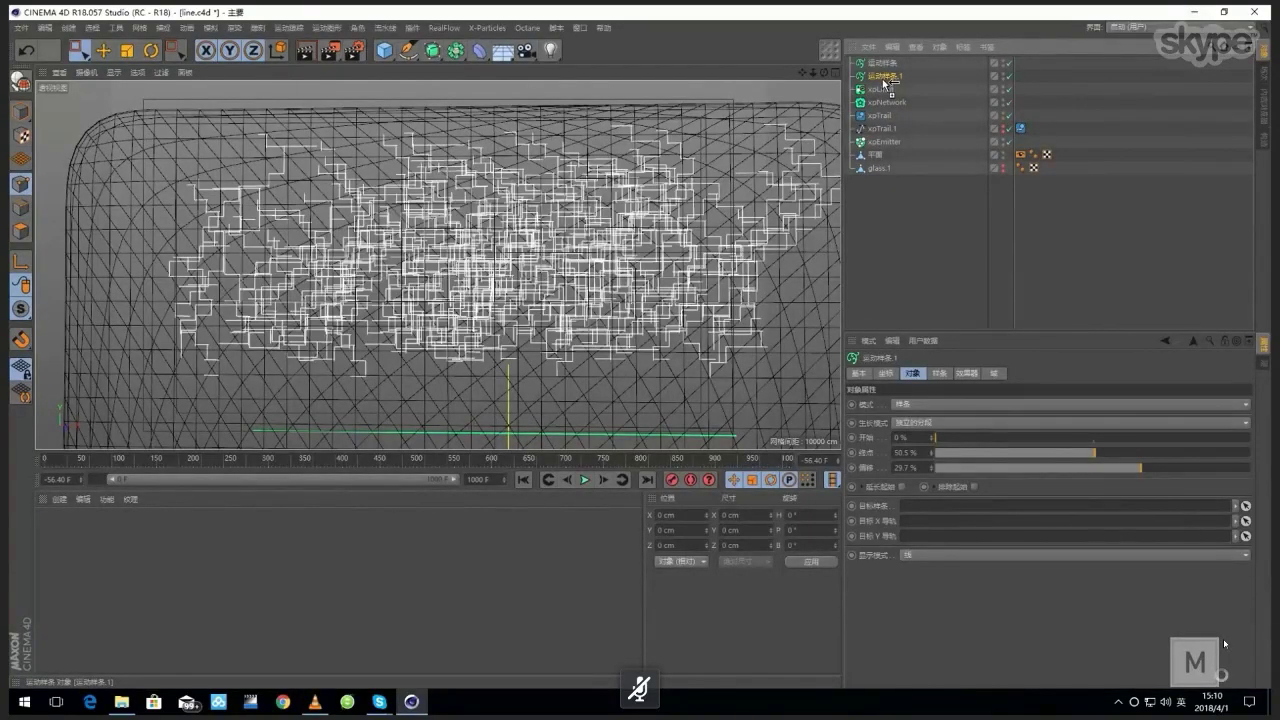
{"action": "left_click_drag", "start_coordinate": [884, 82], "coordinate": [884, 86], "text": "ctrl"}
{"action": "key", "text": "Delete"}
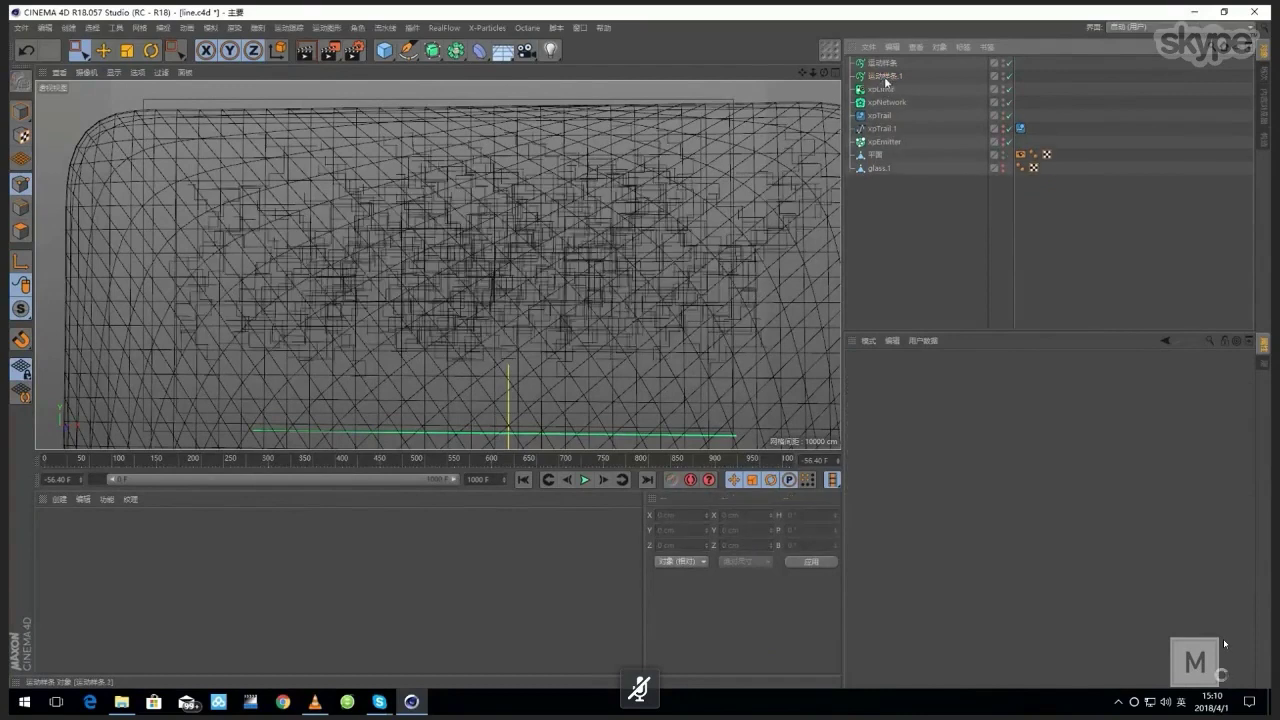
Step: Set the duplicated MoSpline's end to 22.3% and its offset to 40.5%
{"action": "left_click", "coordinate": [884, 76]}
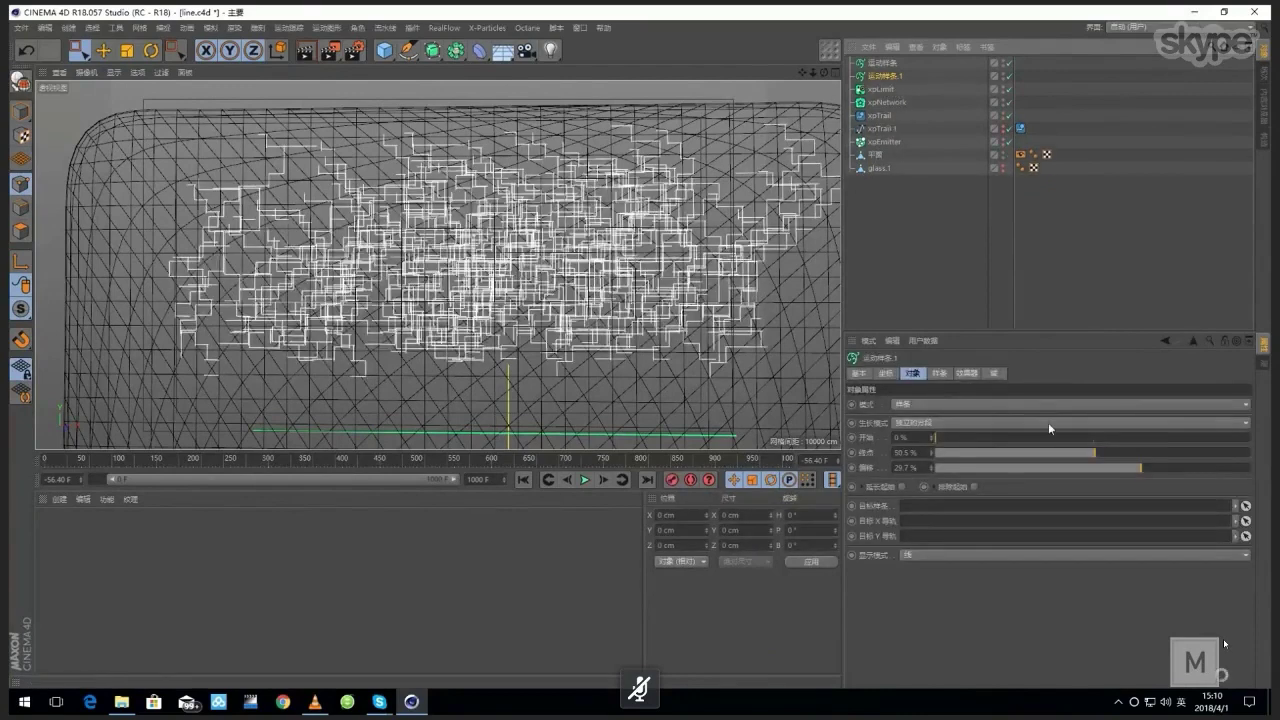
{"action": "left_click_drag", "start_coordinate": [1099, 455], "coordinate": [1033, 457]}
{"action": "left_click_drag", "start_coordinate": [1135, 471], "coordinate": [1153, 465]}
{"action": "mouse_move", "coordinate": [995, 449]}
{"action": "left_mouse_down"}
{"action": "mouse_move", "coordinate": [1028, 458]}
{"action": "mouse_move", "coordinate": [1005, 455]}
{"action": "left_mouse_up"}
{"action": "left_click_drag", "start_coordinate": [1150, 469], "coordinate": [1158, 465]}
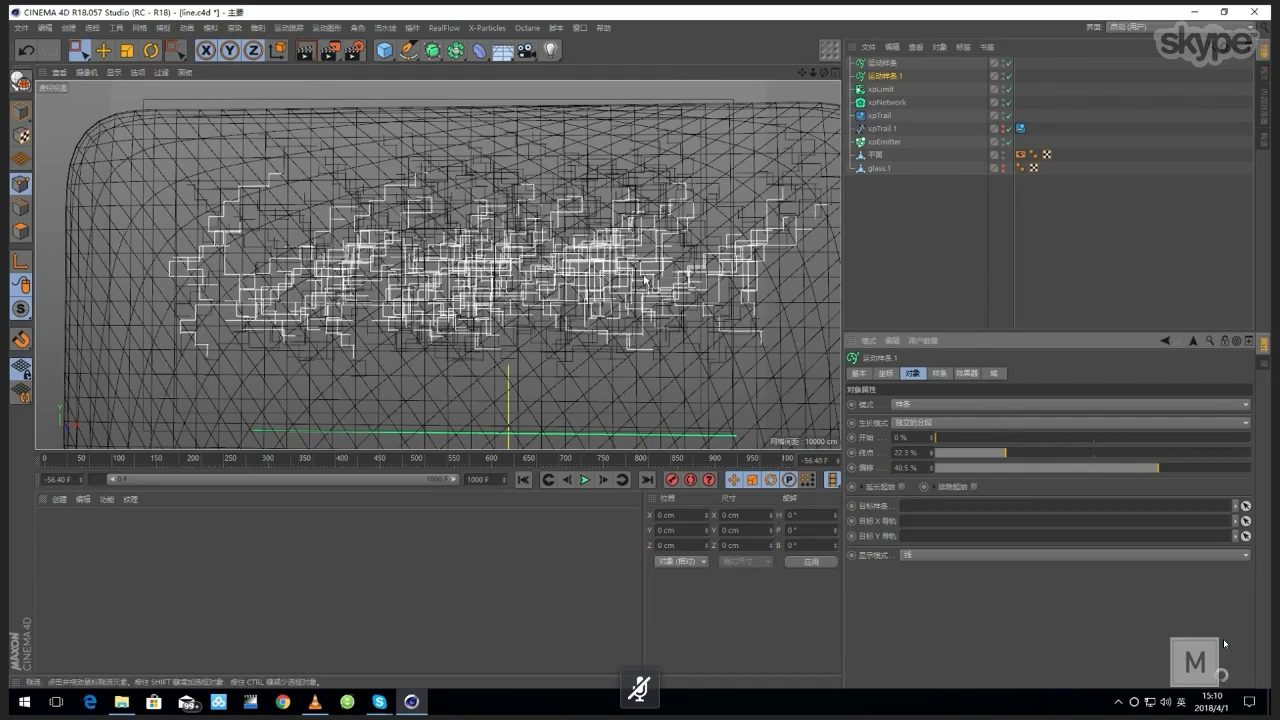
Step: Compare the line growth of the original MoSpline and its copy, individually and both together
{"action": "left_click", "coordinate": [884, 64]}
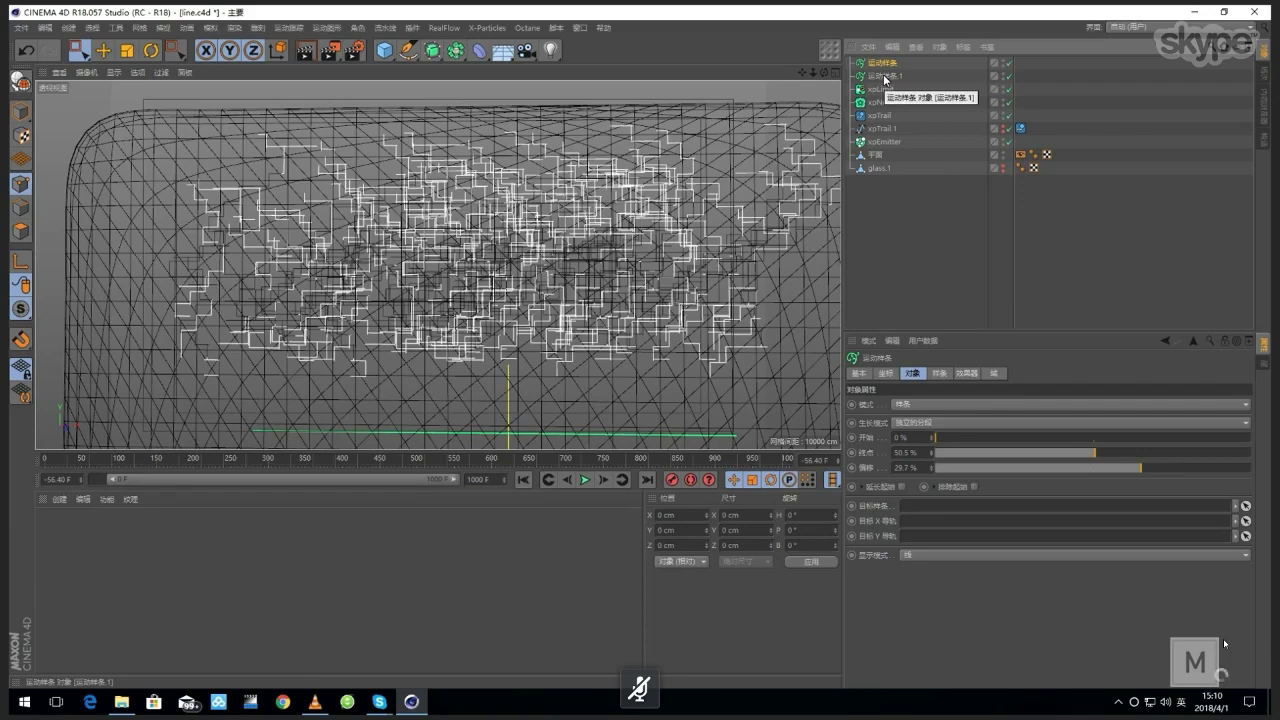
{"action": "left_click", "coordinate": [884, 76]}
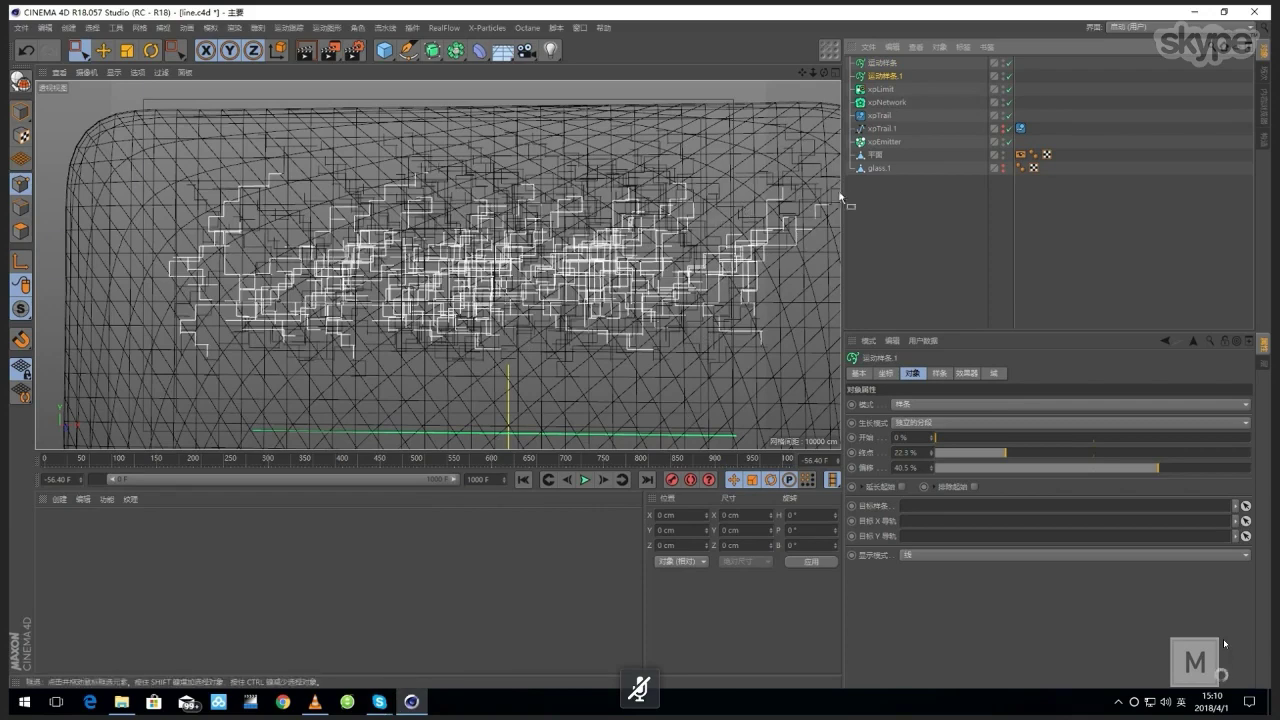
{"action": "left_click", "coordinate": [924, 210]}
{"action": "left_click", "coordinate": [889, 76]}
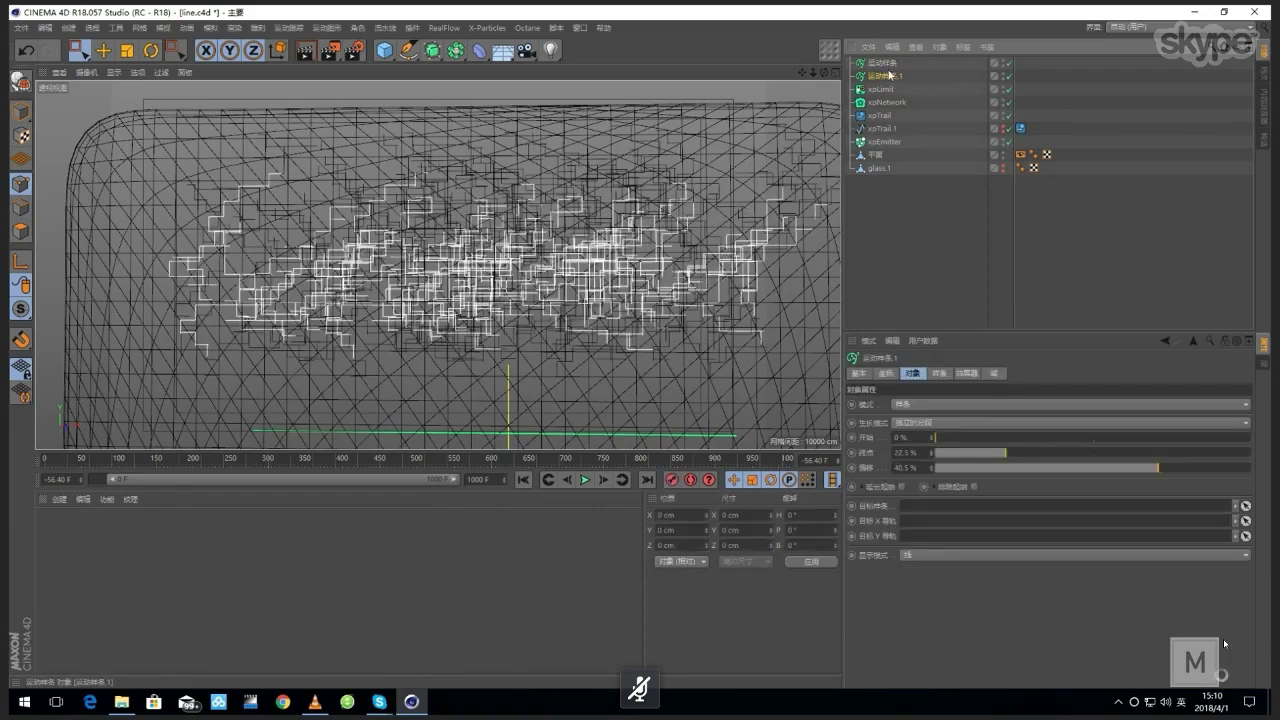
{"action": "left_click", "coordinate": [885, 63], "text": "ctrl"}
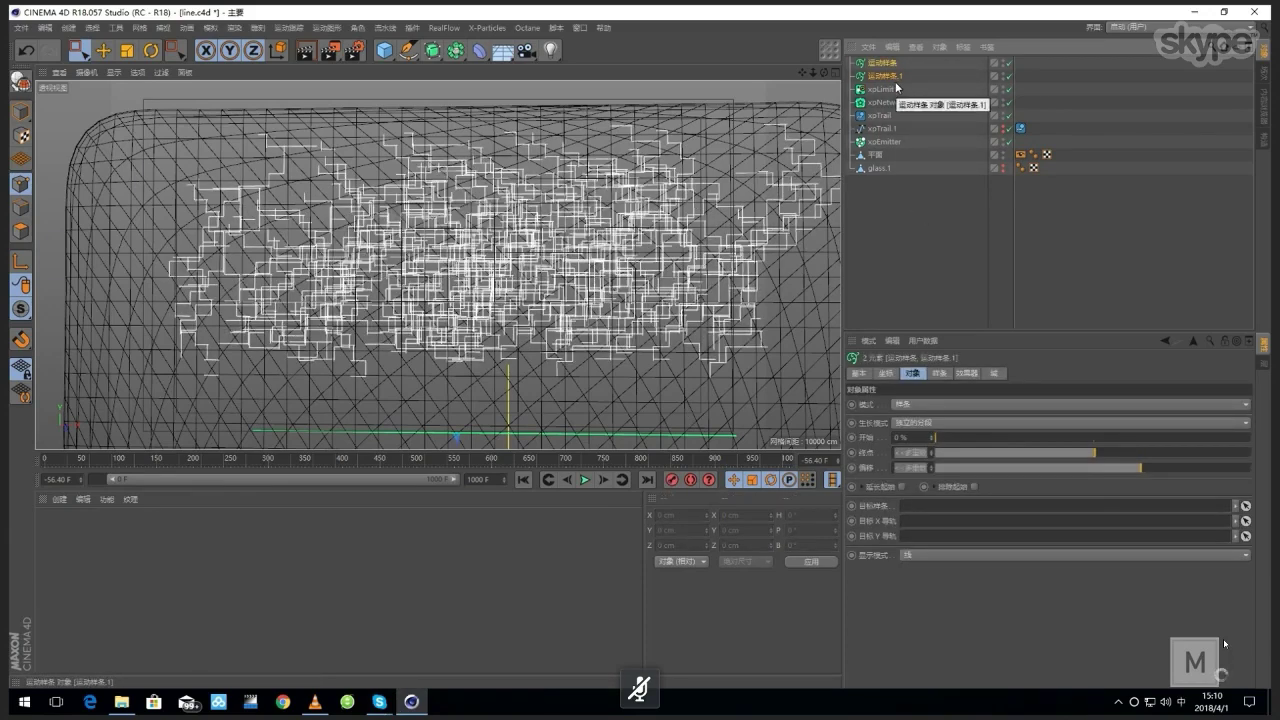
{"action": "left_click", "coordinate": [909, 200]}
Step: Make the hidden glass.1 mesh visible again in the editor and renderer, and select it
{"action": "left_click", "coordinate": [880, 155]}
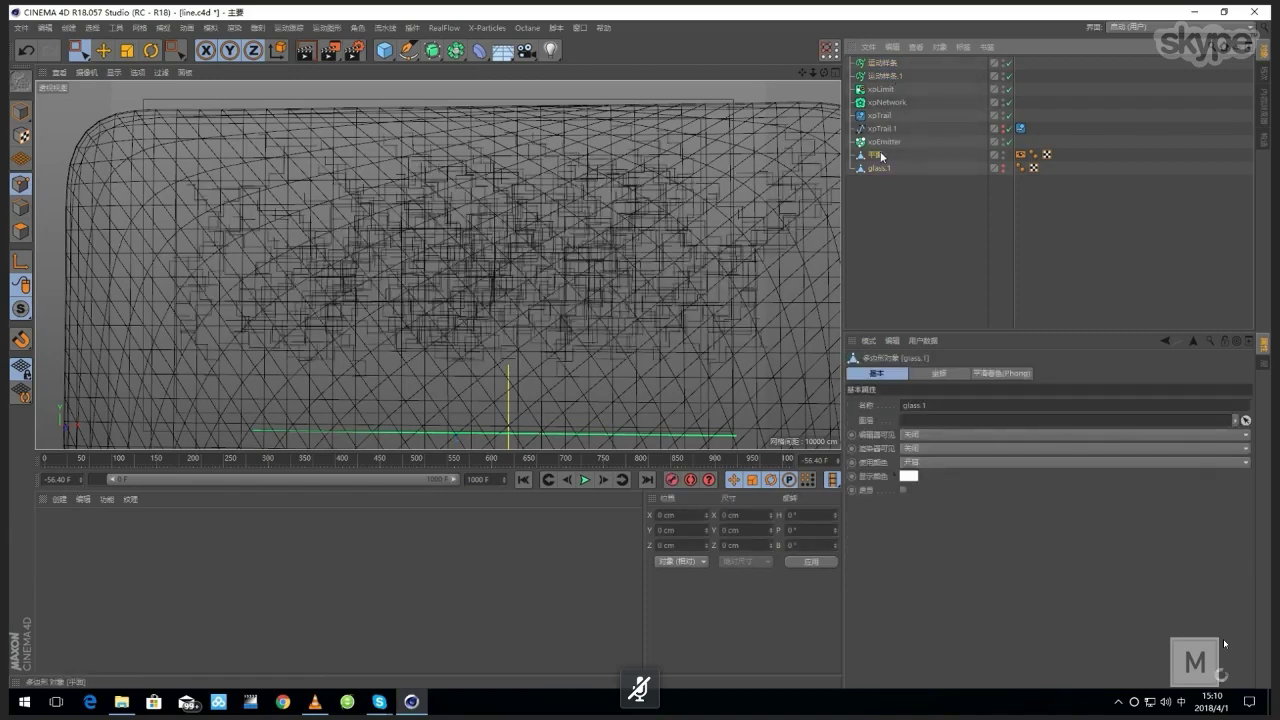
{"action": "left_click", "coordinate": [970, 186]}
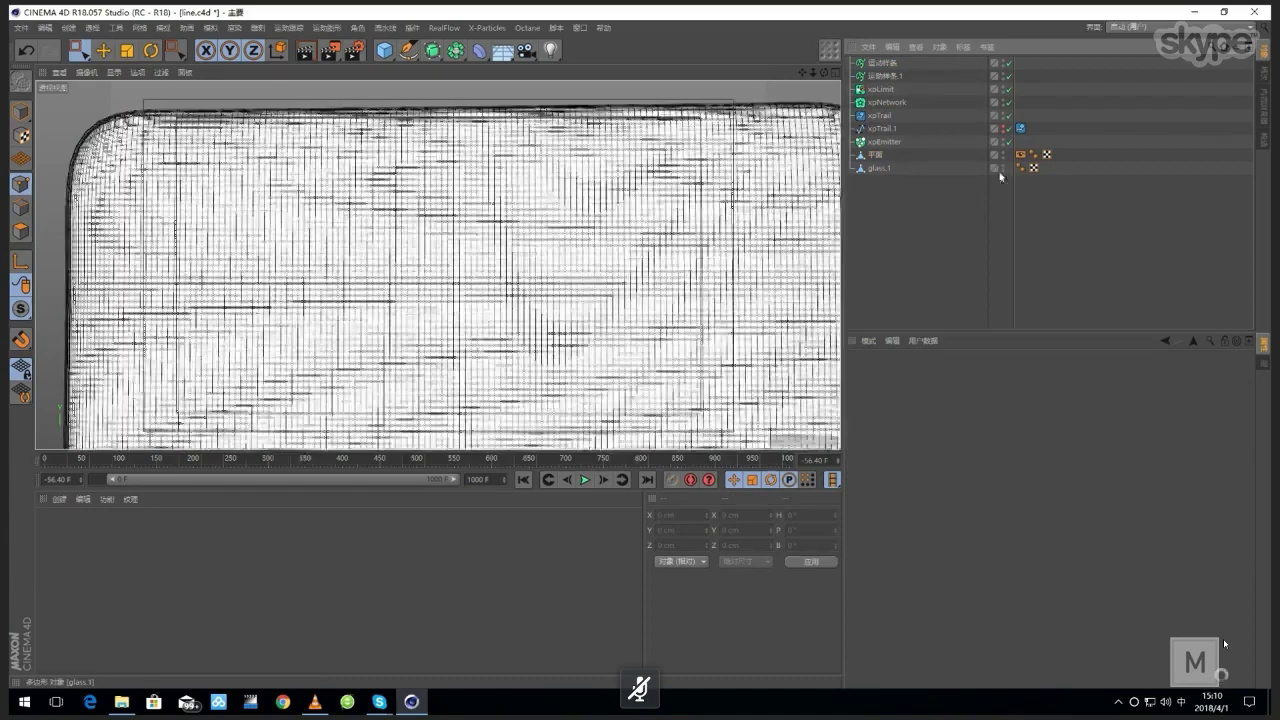
{"action": "left_click", "coordinate": [880, 168]}
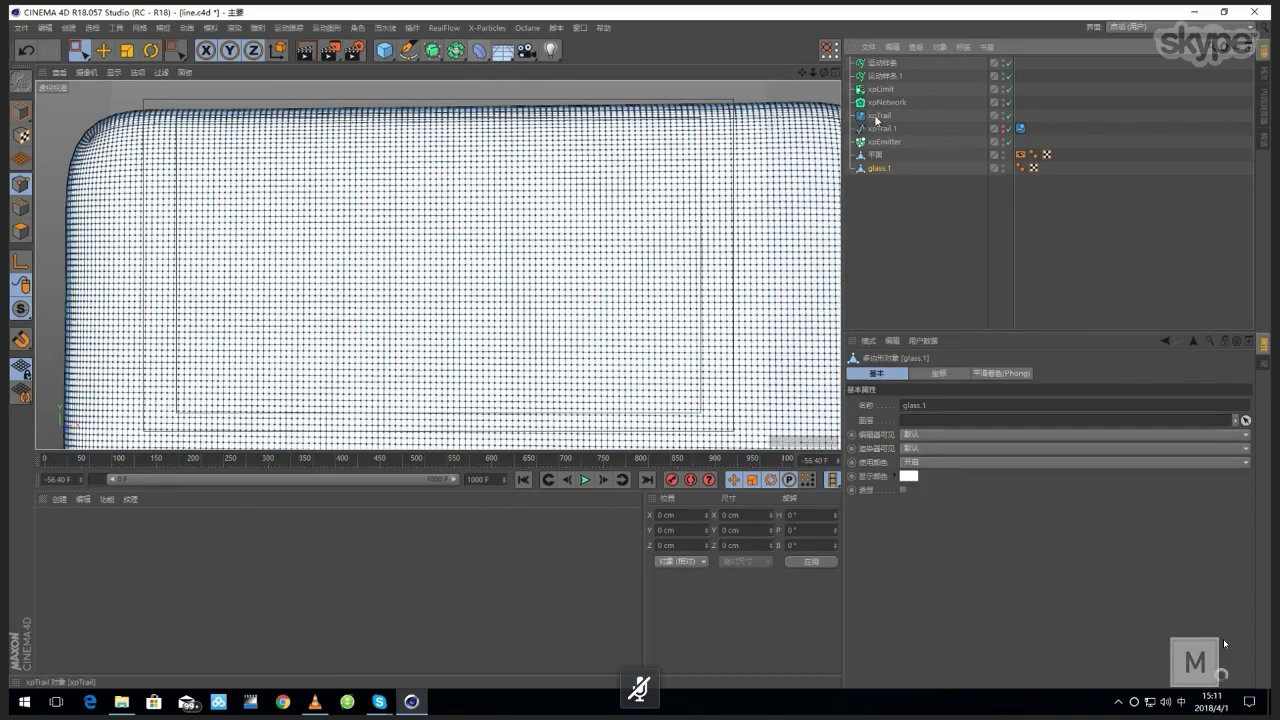
{"action": "left_click", "coordinate": [882, 170], "text": "ctrl"}
{"action": "left_click", "coordinate": [882, 170]}
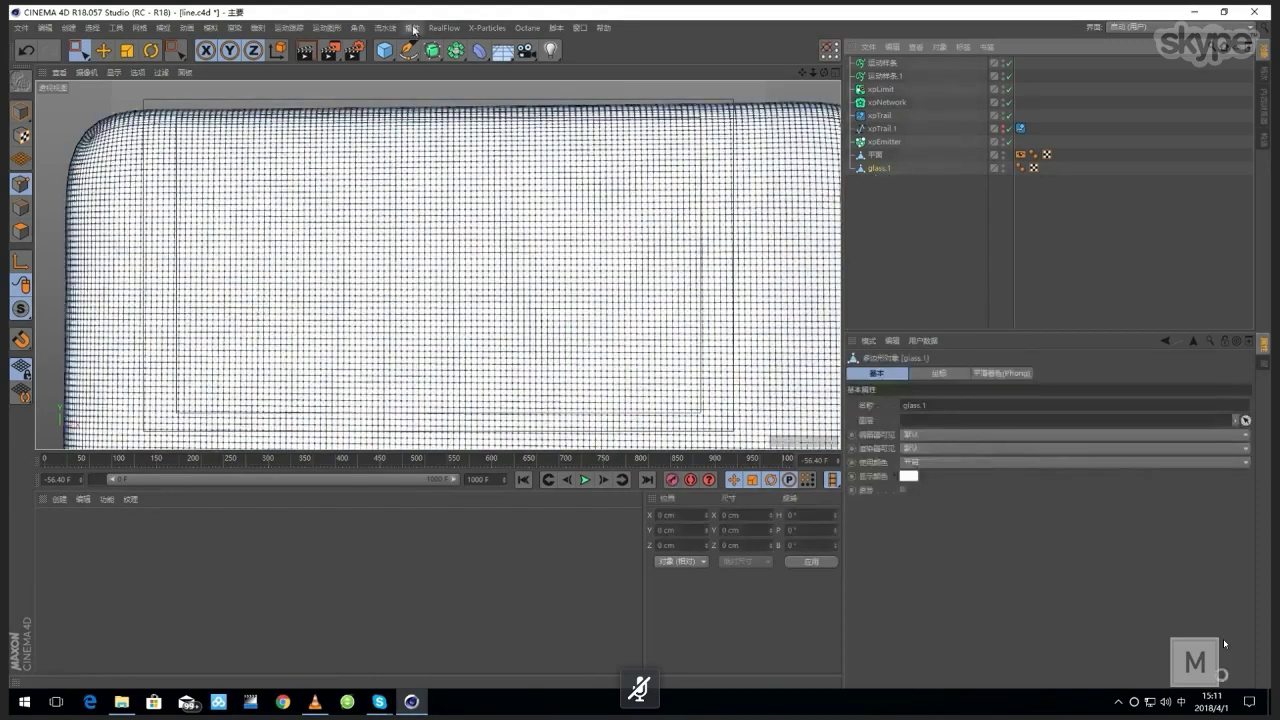
{"action": "left_click", "coordinate": [887, 180]}
{"action": "left_click", "coordinate": [799, 188]}
{"action": "left_click_drag", "start_coordinate": [800, 190], "coordinate": [671, 160], "text": "alt"}
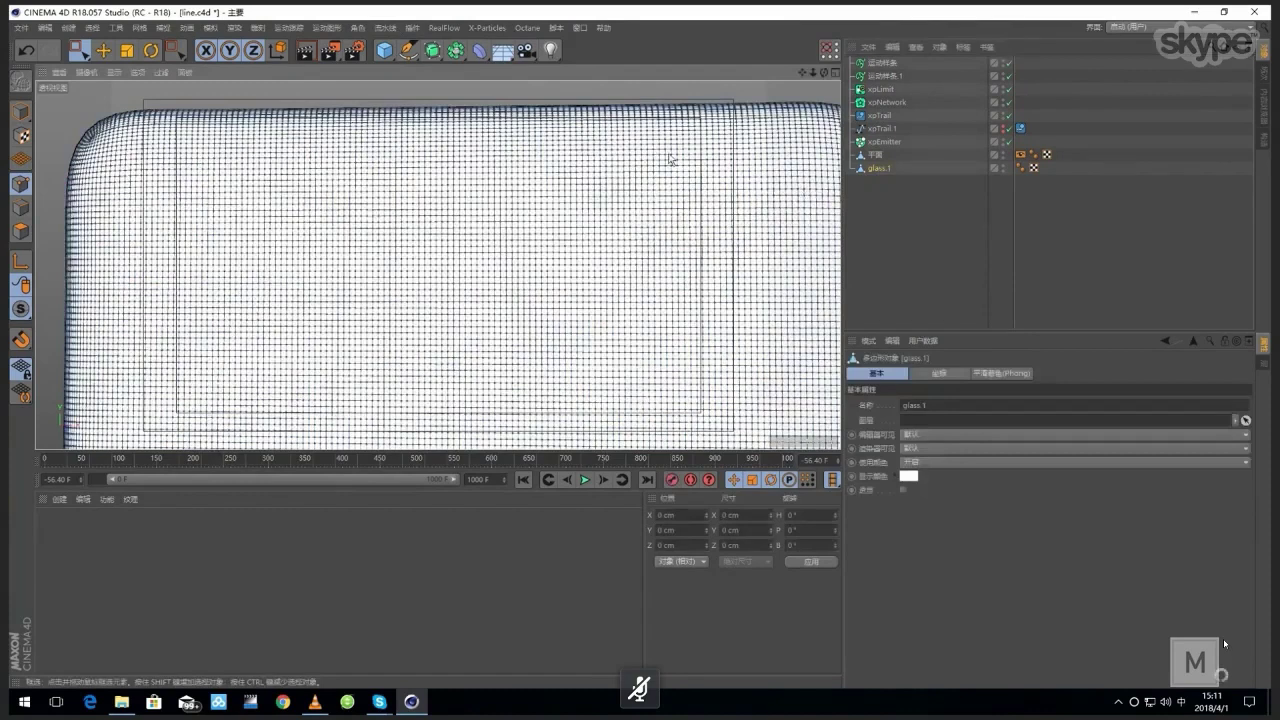
Step: Add a PolyFX object as a child of glass.1 and hide all other objects in the scene
{"action": "left_click", "coordinate": [882, 193]}
{"action": "left_click", "coordinate": [385, 28]}
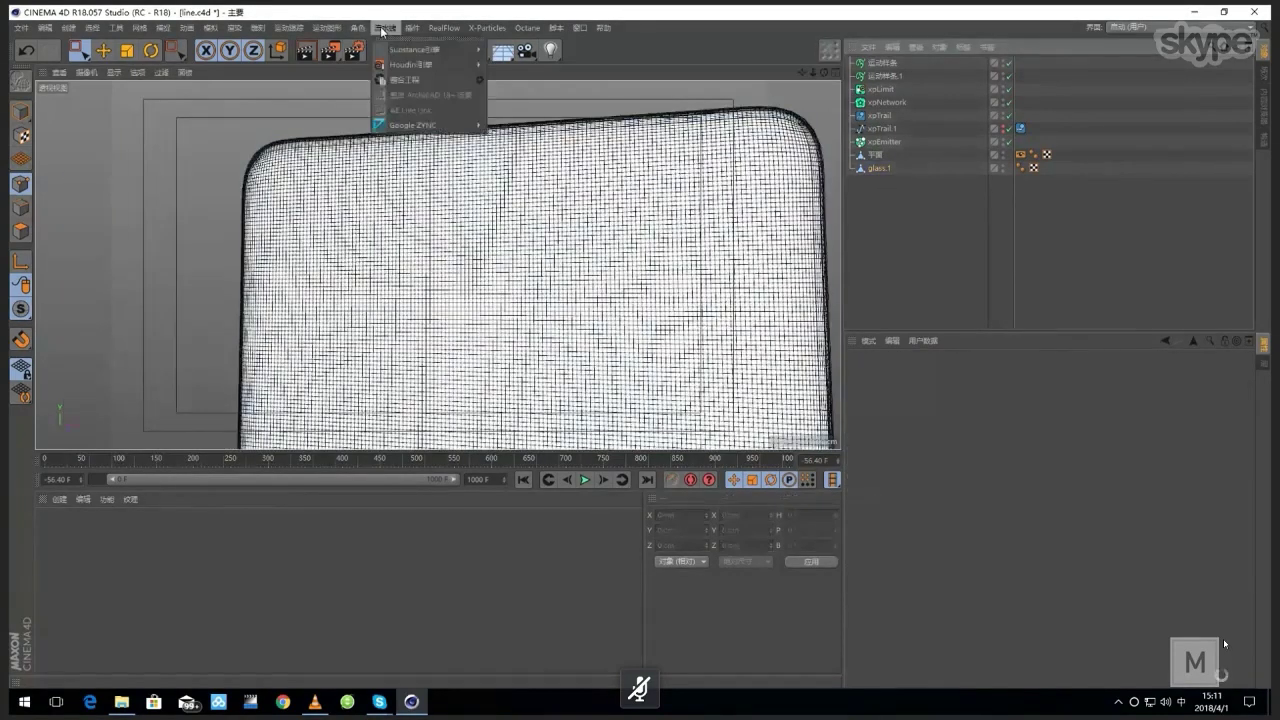
{"action": "mouse_move", "coordinate": [356, 31]}
{"action": "mouse_move", "coordinate": [291, 23]}
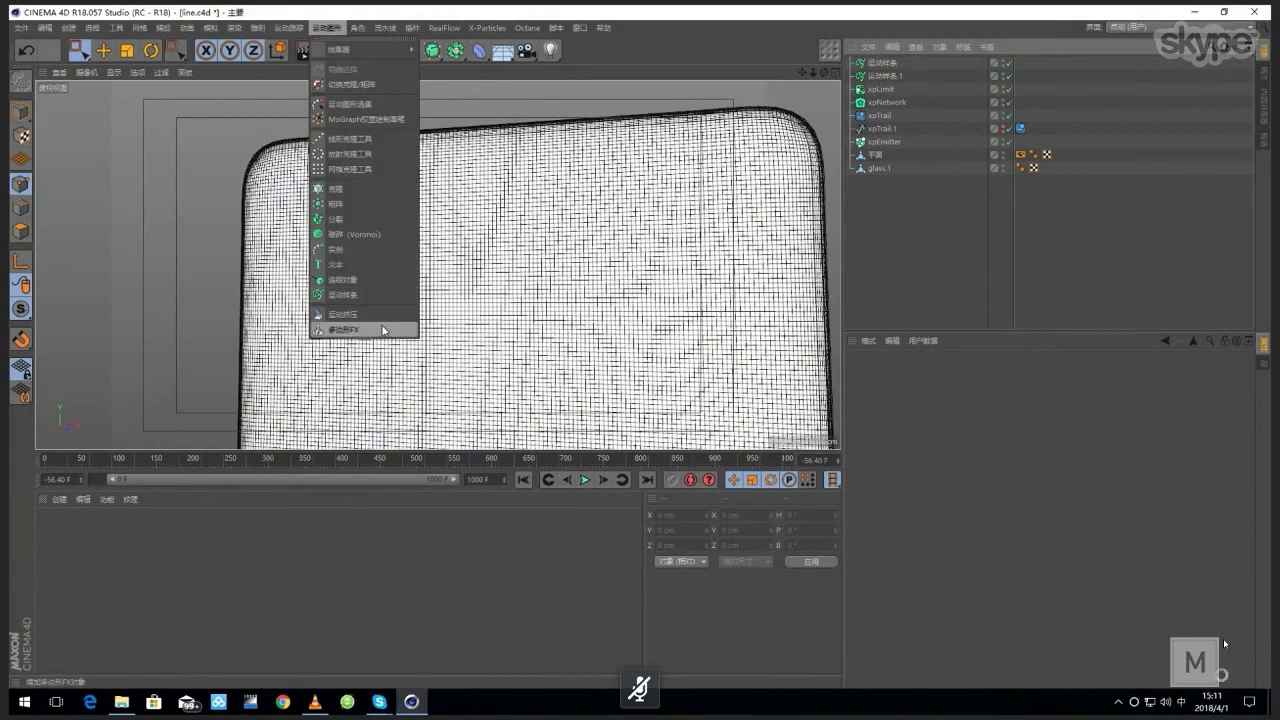
{"action": "left_click", "coordinate": [383, 330]}
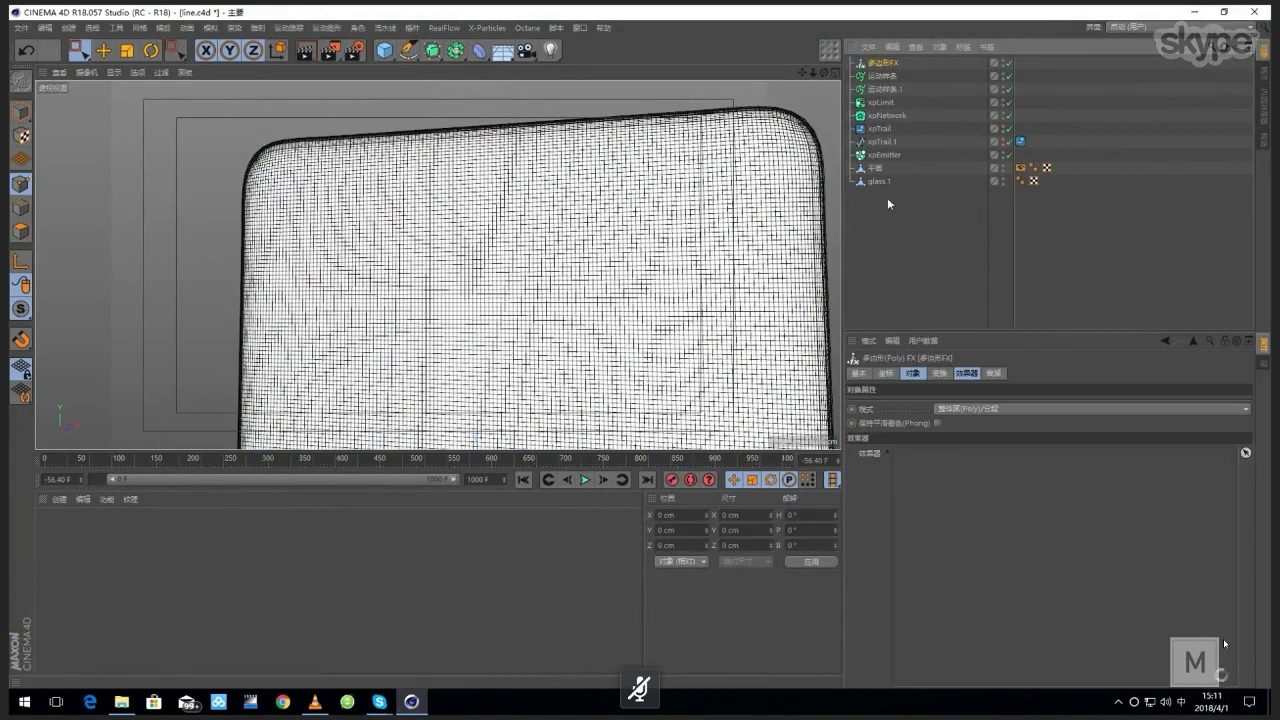
{"action": "left_click_drag", "start_coordinate": [880, 62], "coordinate": [883, 181]}
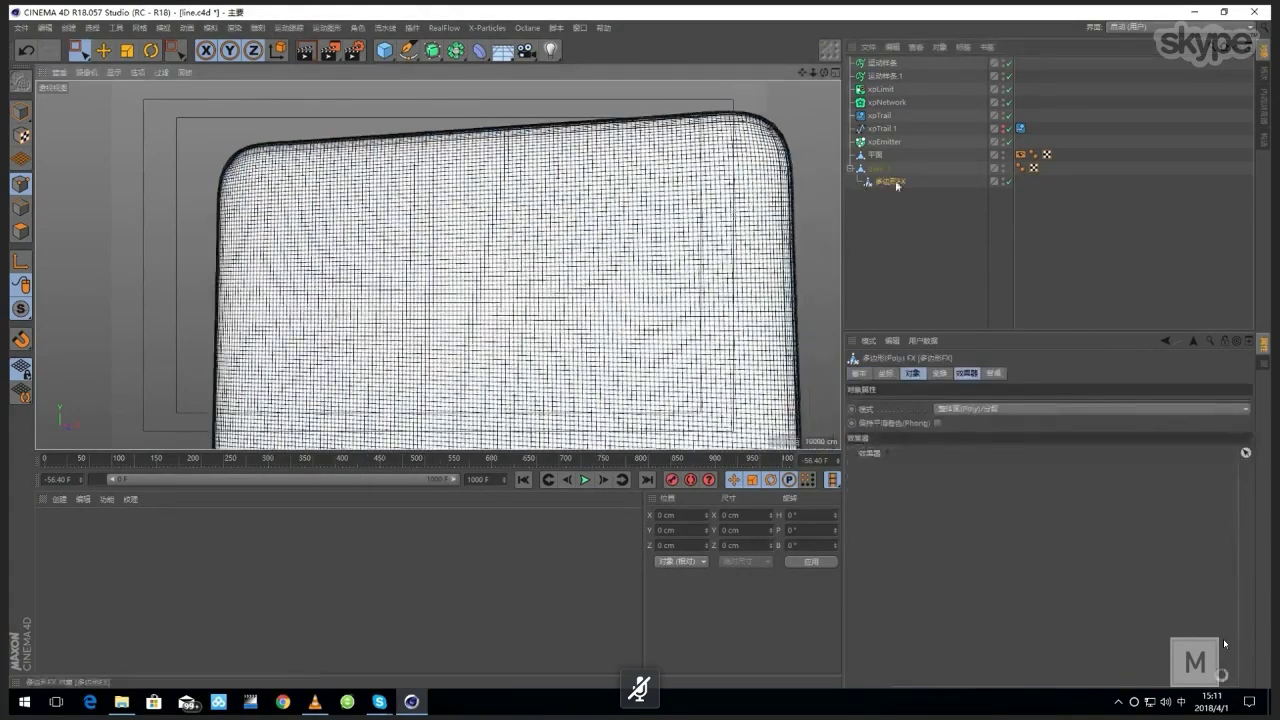
{"action": "left_click", "coordinate": [1003, 156]}
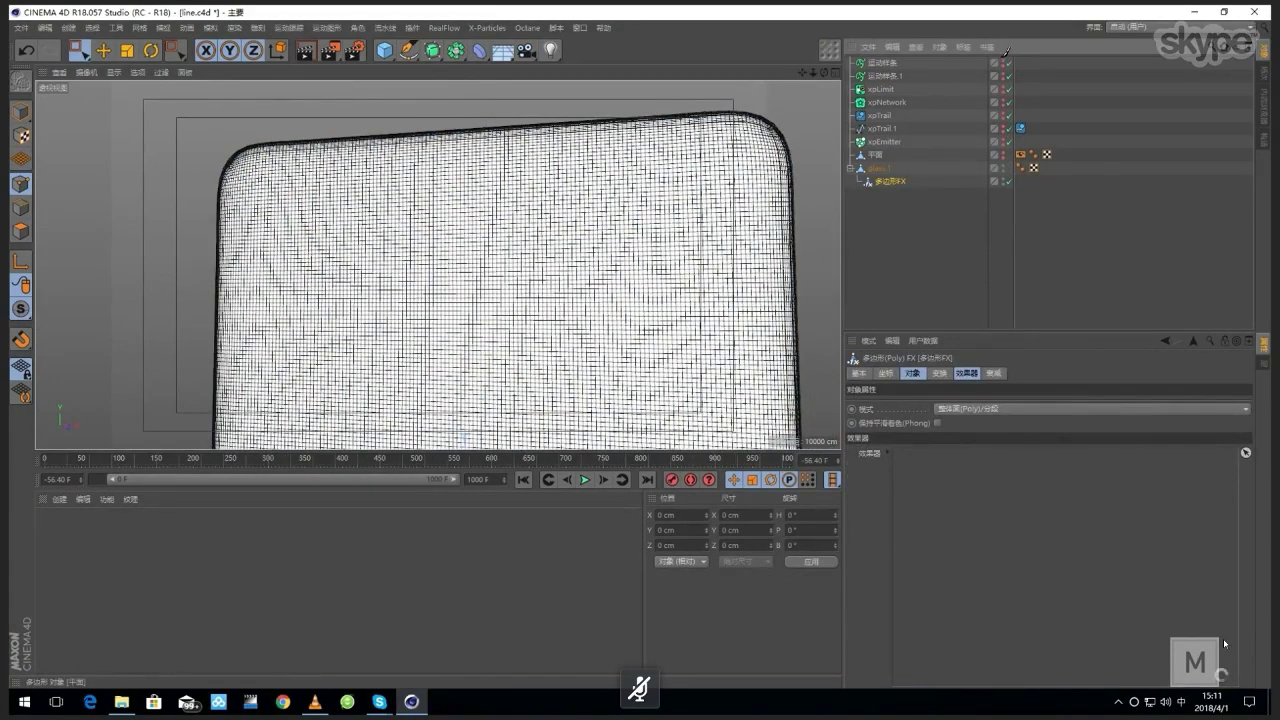
{"action": "left_click", "coordinate": [903, 214]}
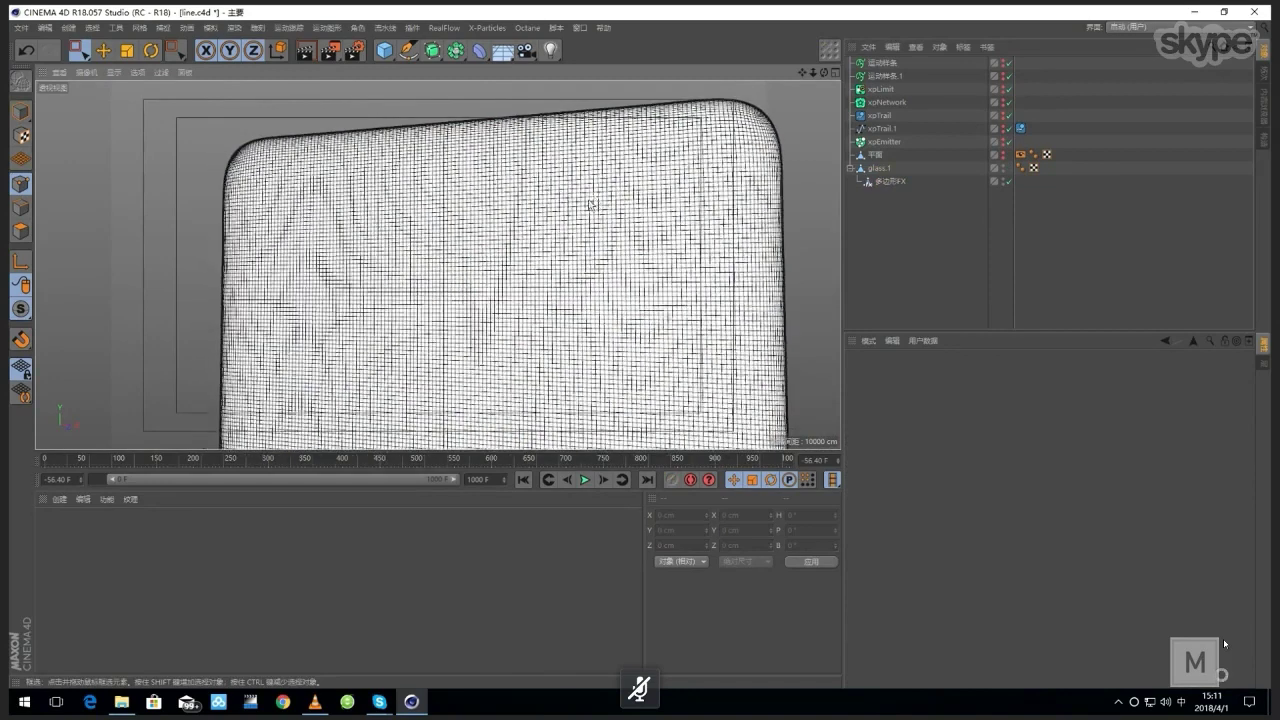
Step: Add a Plain effector to the PolyFX object and place it directly above glass.1 in the object hierarchy
{"action": "left_click", "coordinate": [886, 181]}
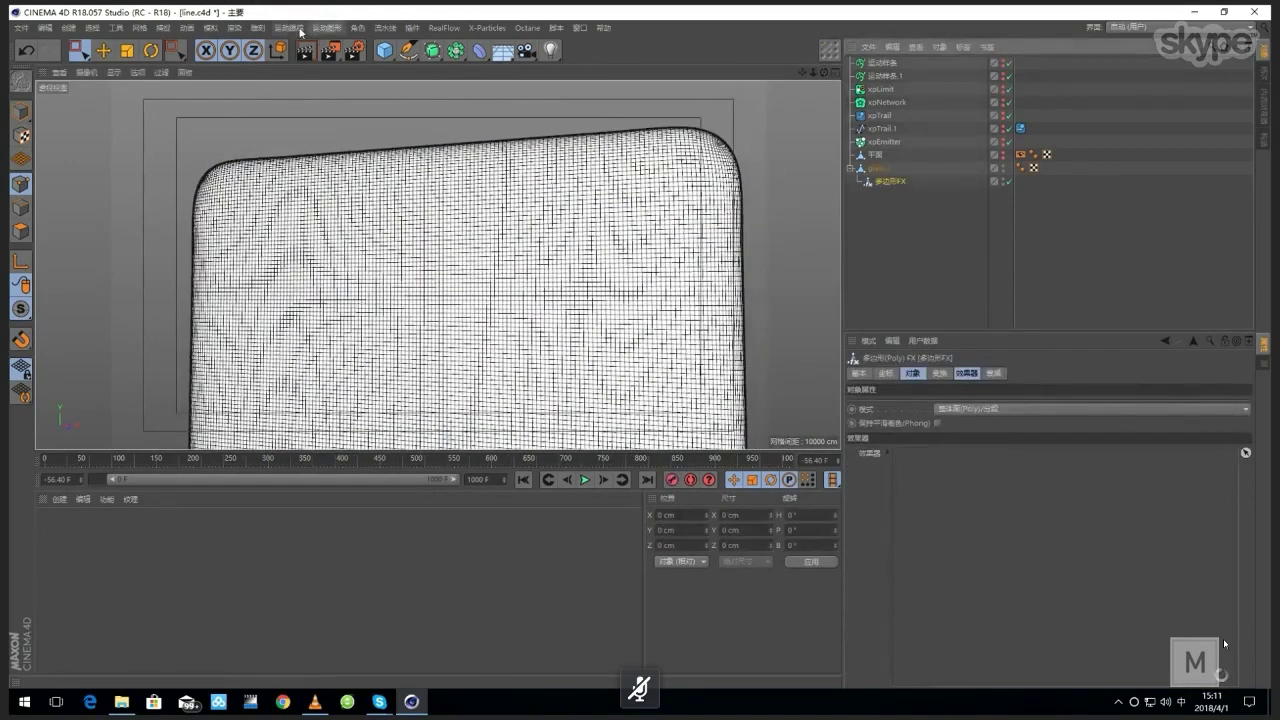
{"action": "left_click", "coordinate": [299, 30]}
{"action": "mouse_move", "coordinate": [321, 28]}
{"action": "mouse_move", "coordinate": [338, 50]}
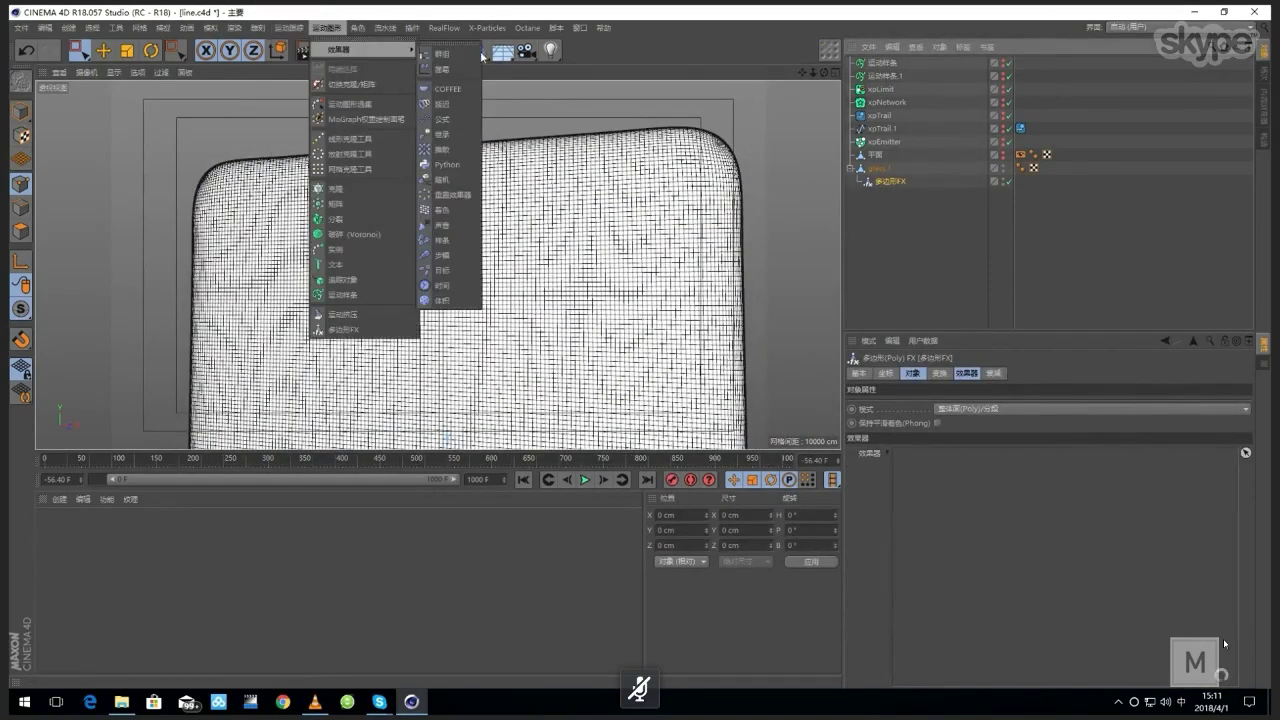
{"action": "left_click", "coordinate": [470, 66]}
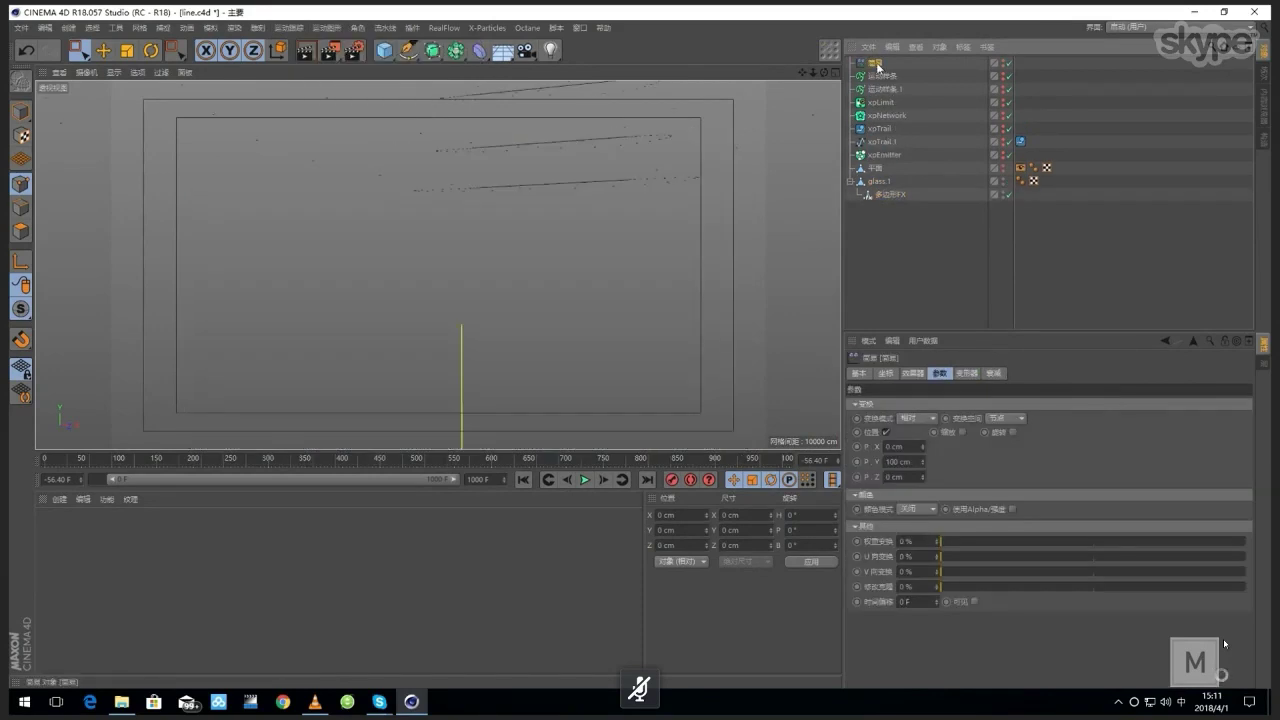
{"action": "left_click_drag", "start_coordinate": [876, 62], "coordinate": [890, 176]}
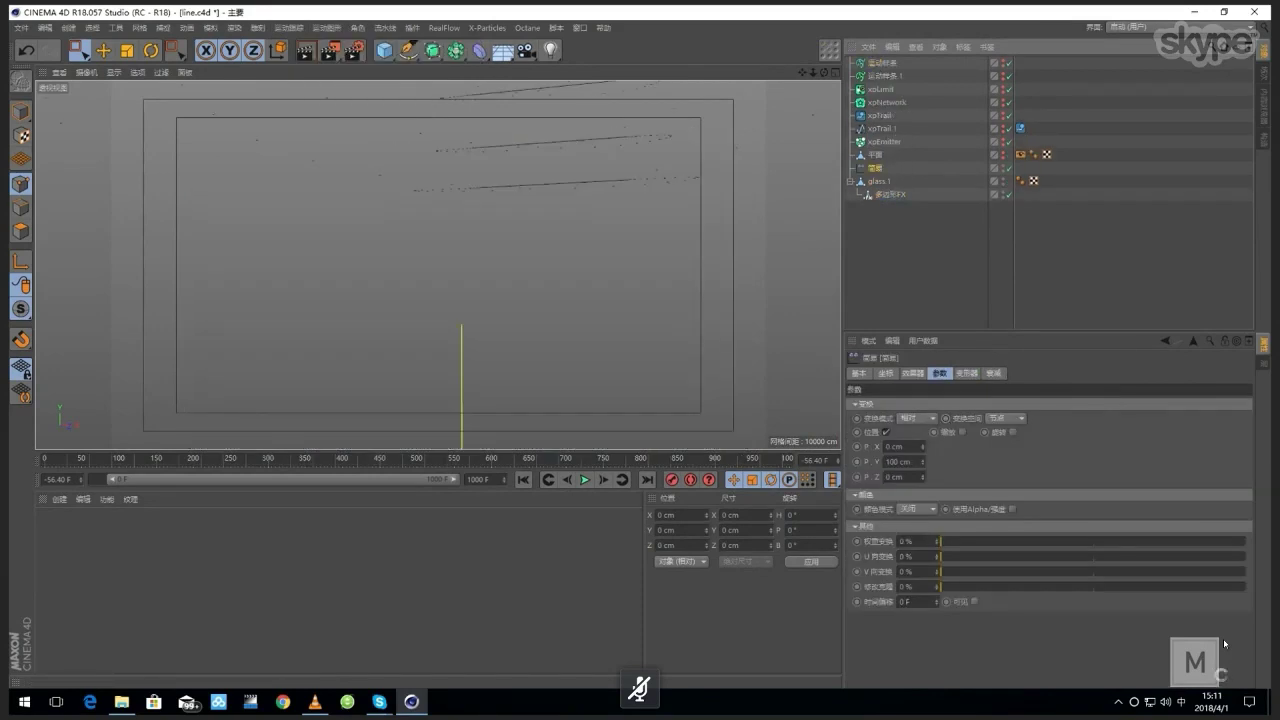
Step: Switch the Plain effector from position to scale, with uniform and absolute scale enabled and a scale of -1
{"action": "left_click", "coordinate": [886, 433]}
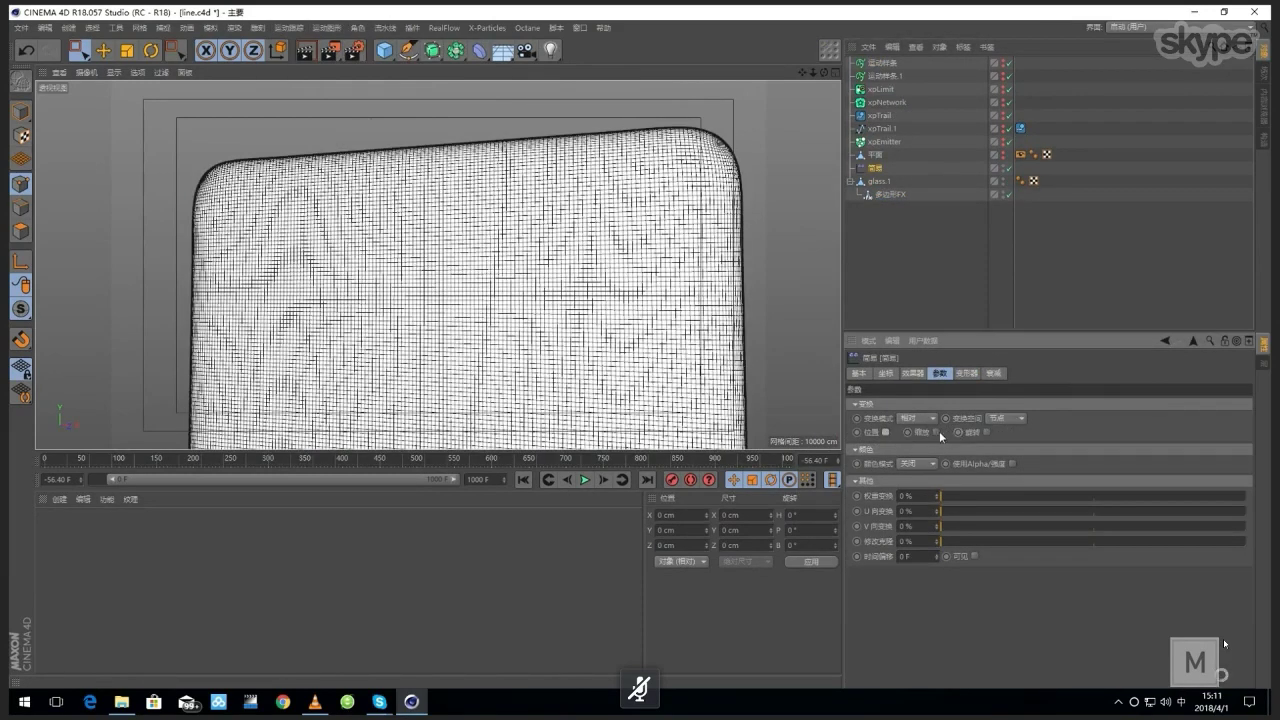
{"action": "left_click", "coordinate": [938, 433]}
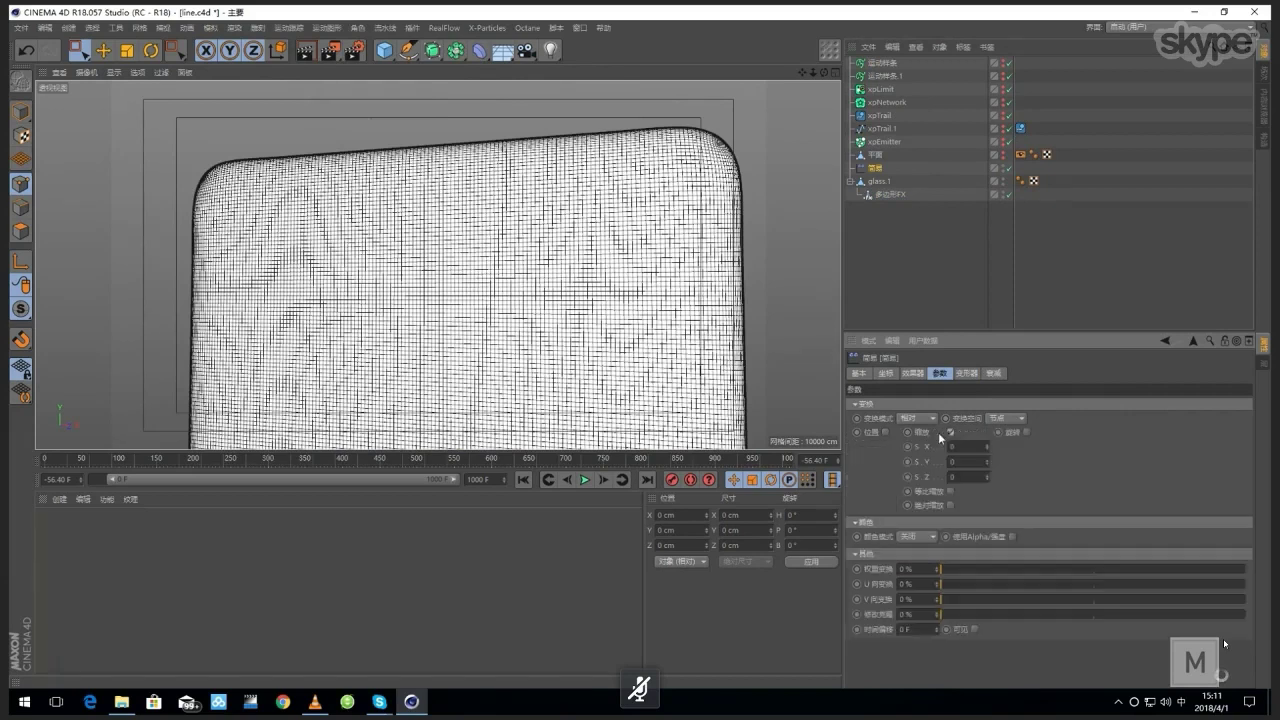
{"action": "left_click", "coordinate": [950, 492]}
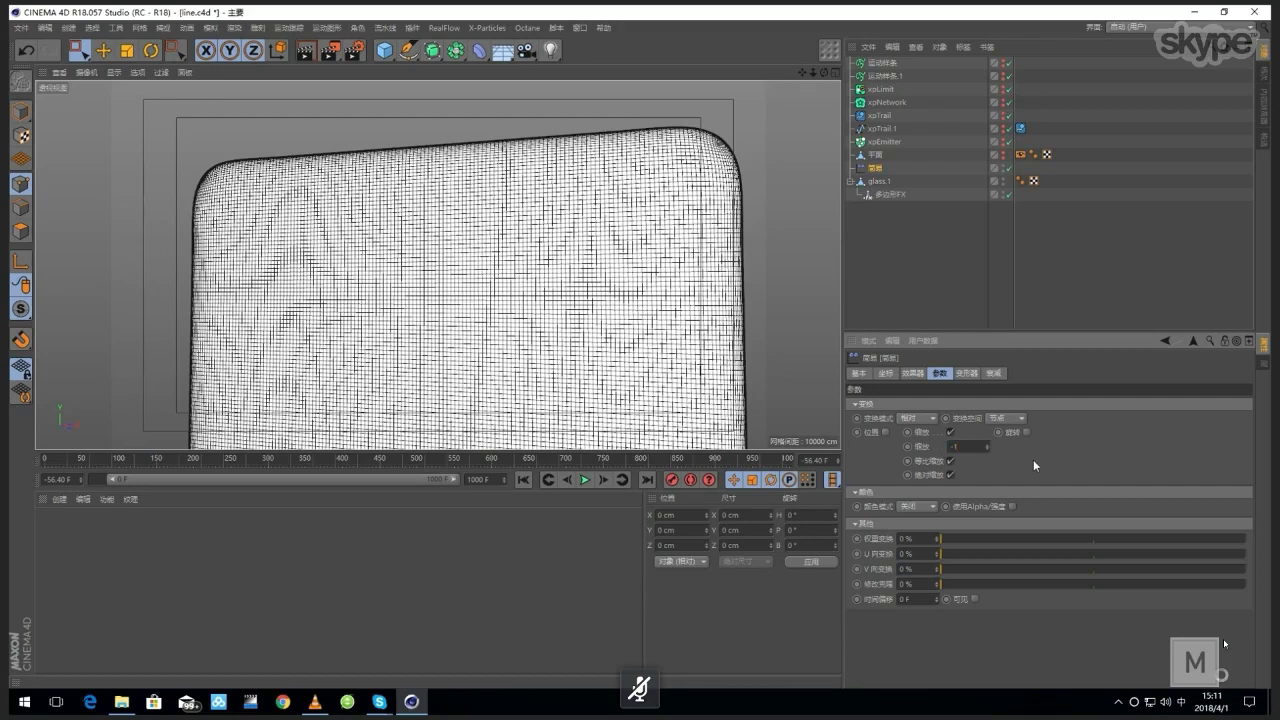
{"action": "key", "text": "Return"}
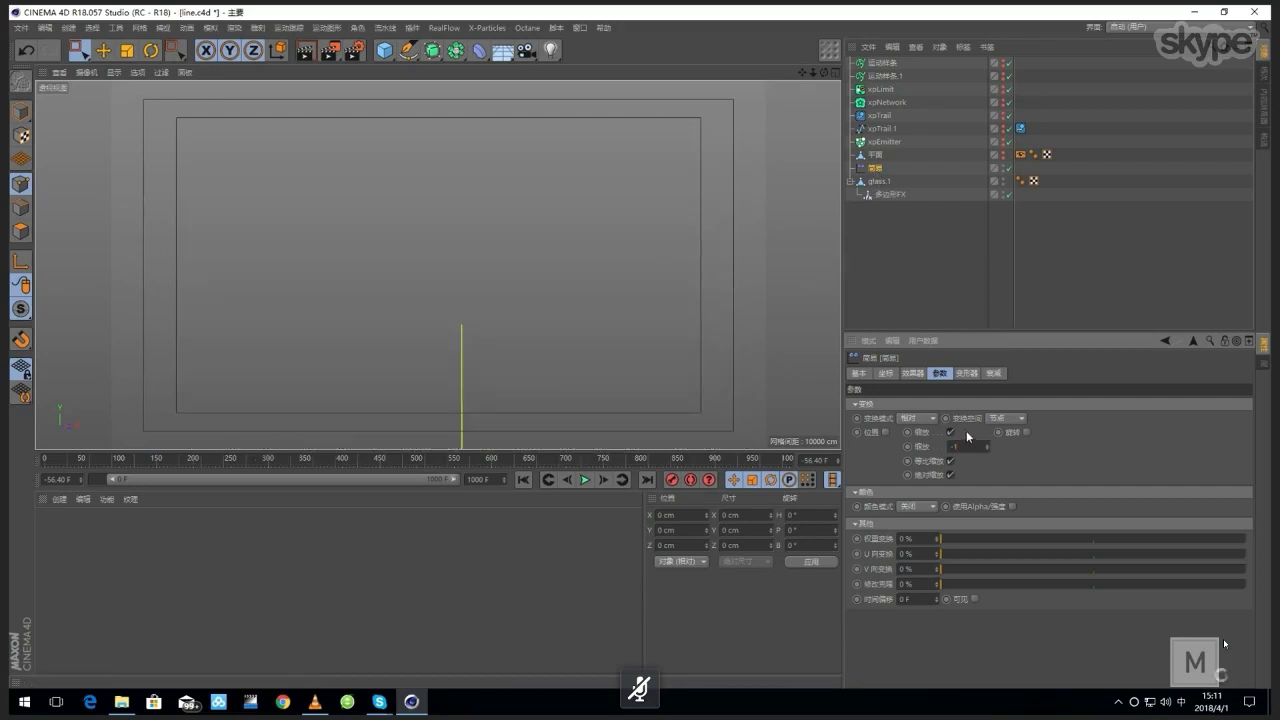
Step: Give the Plain effector a spherical falloff and move it downward along the Y axis
{"action": "left_click", "coordinate": [993, 376]}
{"action": "left_click", "coordinate": [928, 405]}
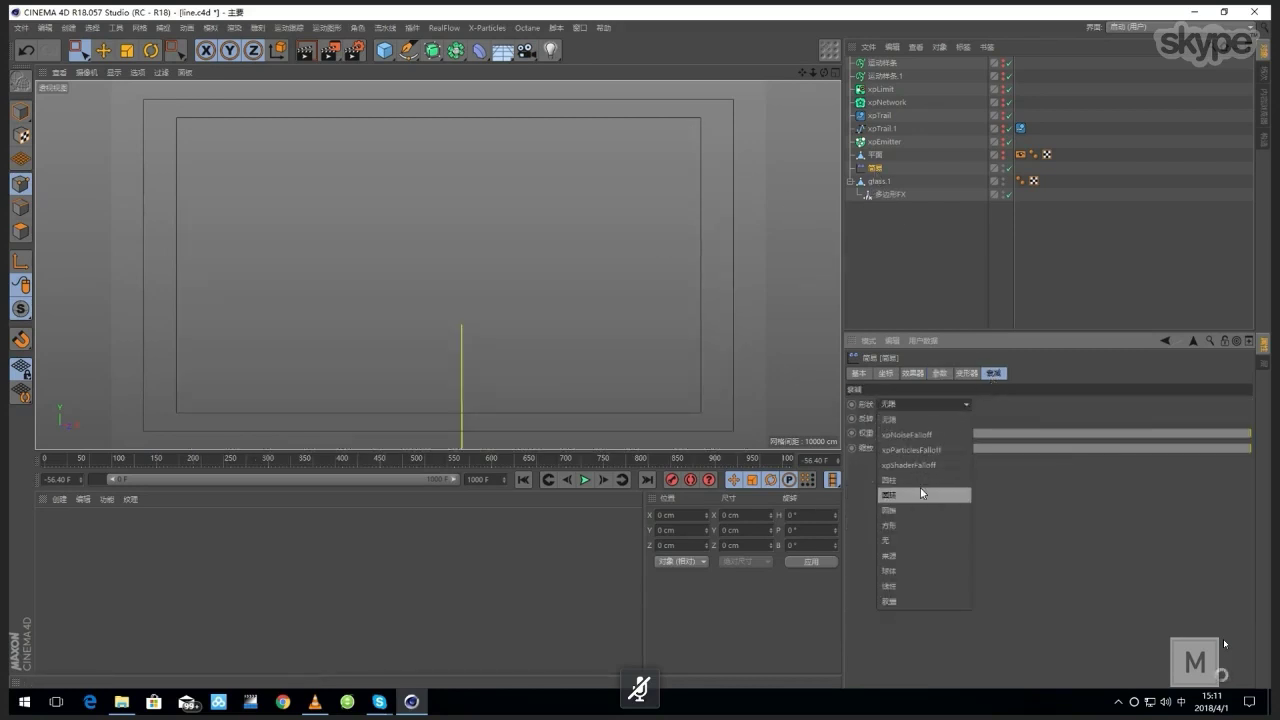
{"action": "left_click", "coordinate": [892, 570]}
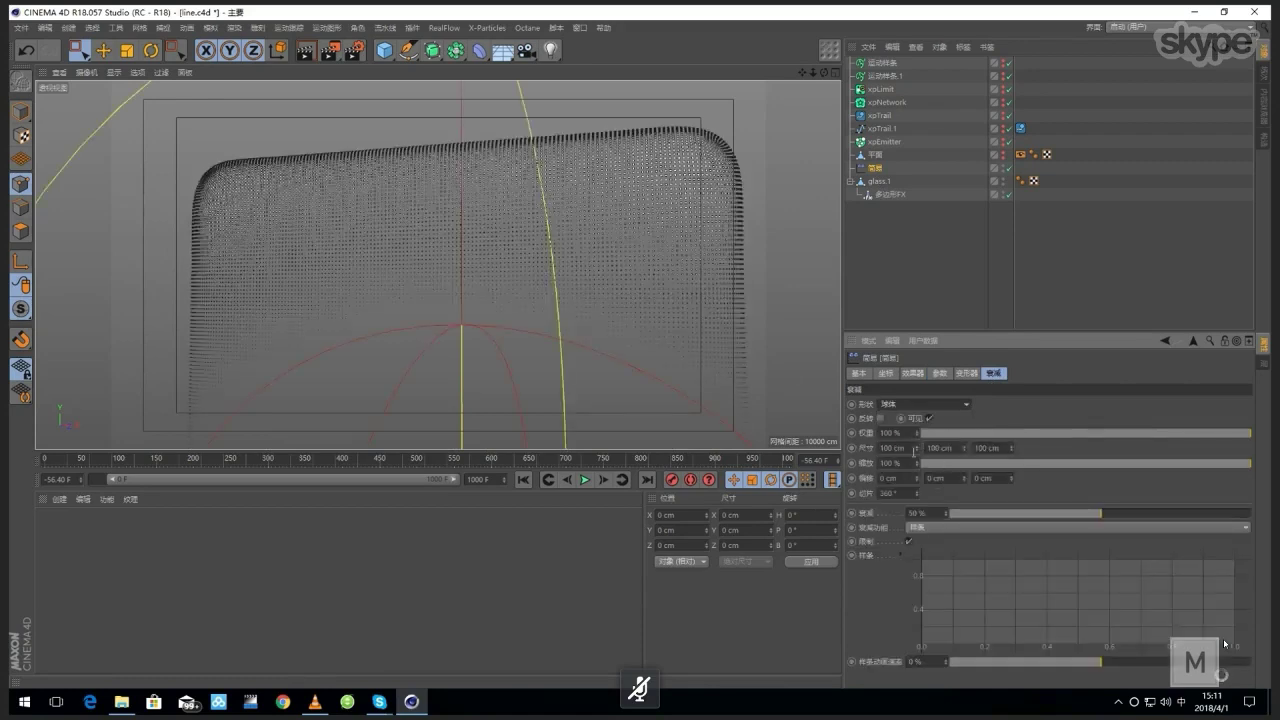
{"action": "right_click_drag", "start_coordinate": [634, 301], "coordinate": [548, 300], "text": "alt"}
{"action": "middle_click_drag", "start_coordinate": [548, 298], "coordinate": [538, 267], "text": "alt"}
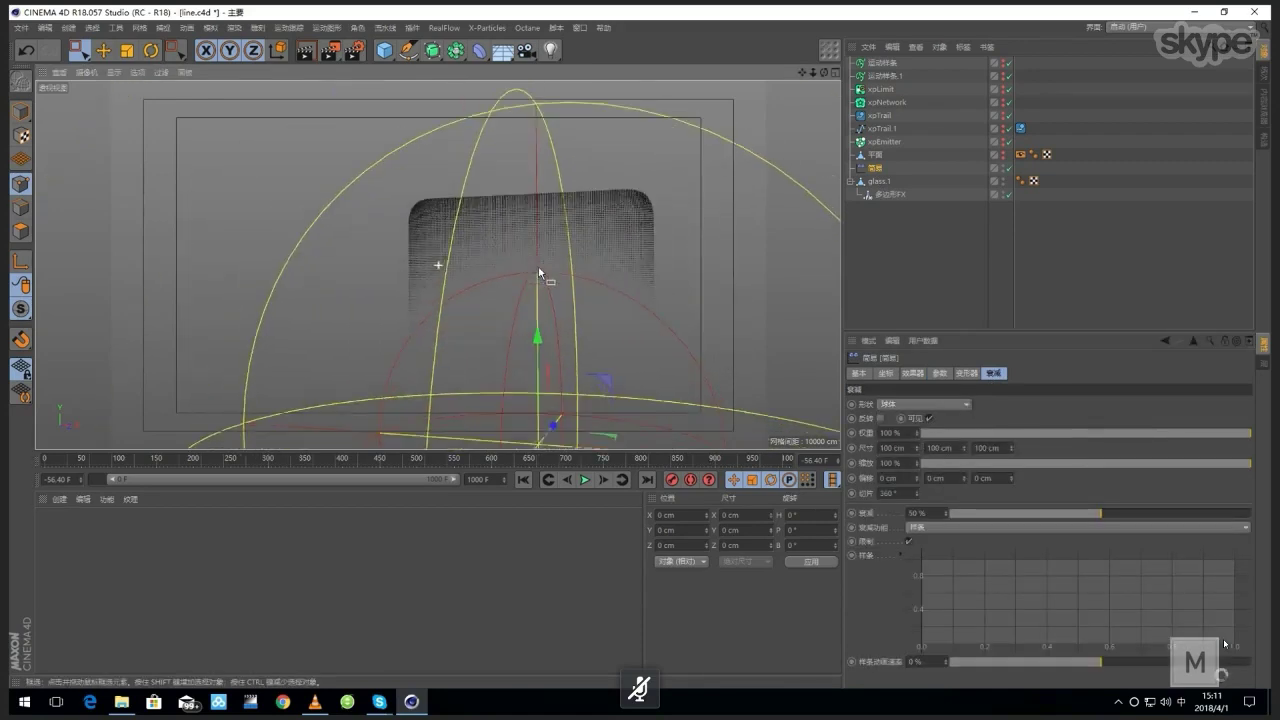
{"action": "left_click_drag", "start_coordinate": [542, 335], "coordinate": [554, 380]}
{"action": "middle_click_drag", "start_coordinate": [640, 368], "coordinate": [597, 330], "text": "alt"}
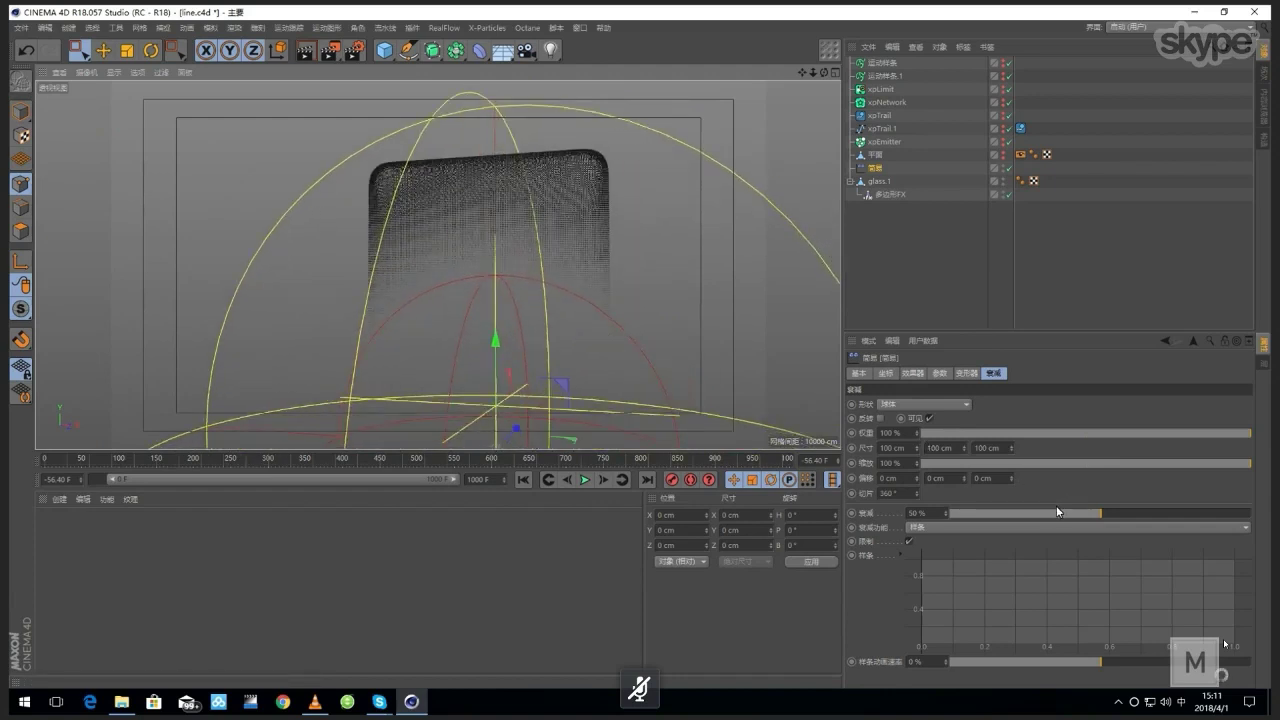
Step: Reduce the spherical falloff to 7%, invert it, and lower the effector so its edge crosses the phone mesh
{"action": "left_click_drag", "start_coordinate": [1097, 513], "coordinate": [969, 514]}
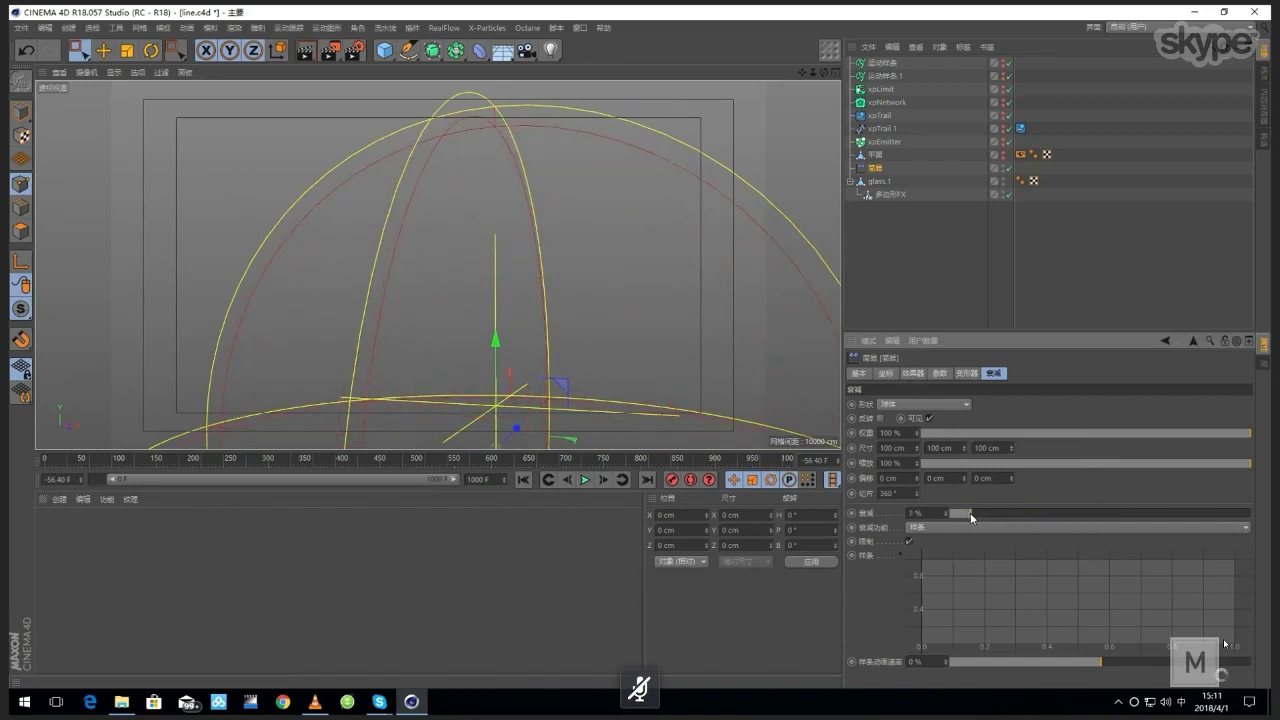
{"action": "left_click", "coordinate": [881, 418]}
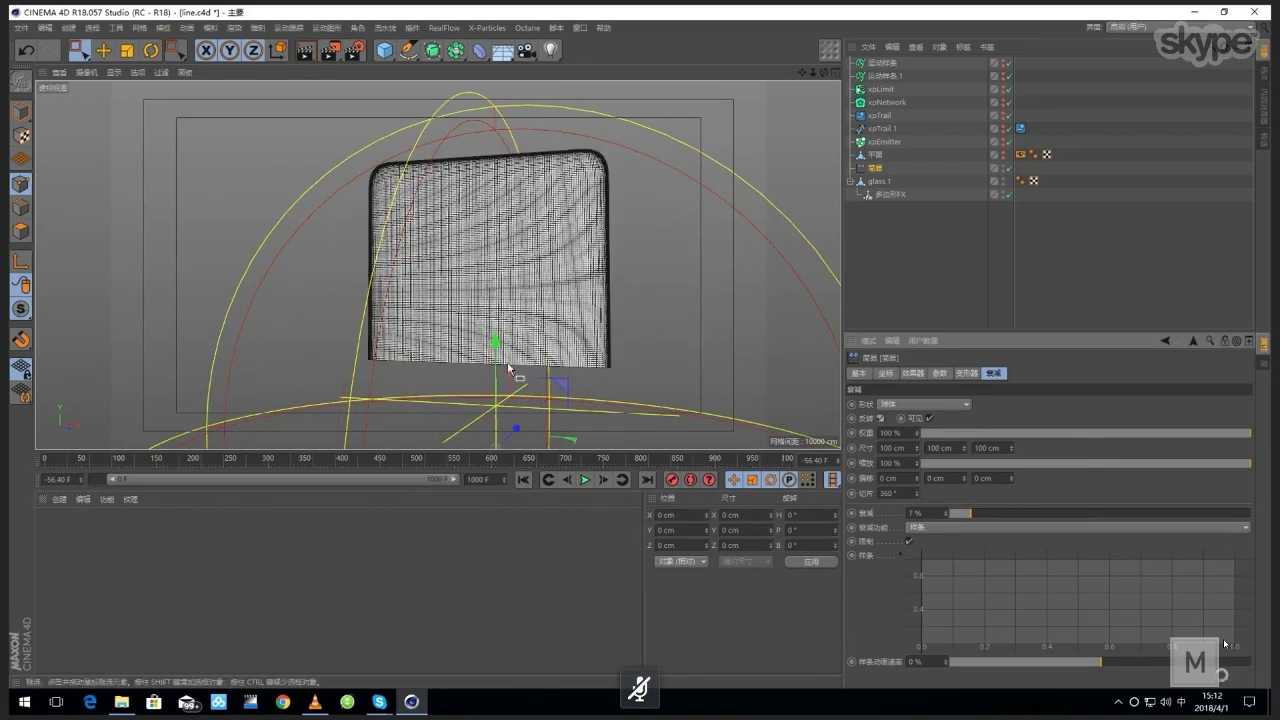
{"action": "left_click_drag", "start_coordinate": [492, 339], "coordinate": [509, 438]}
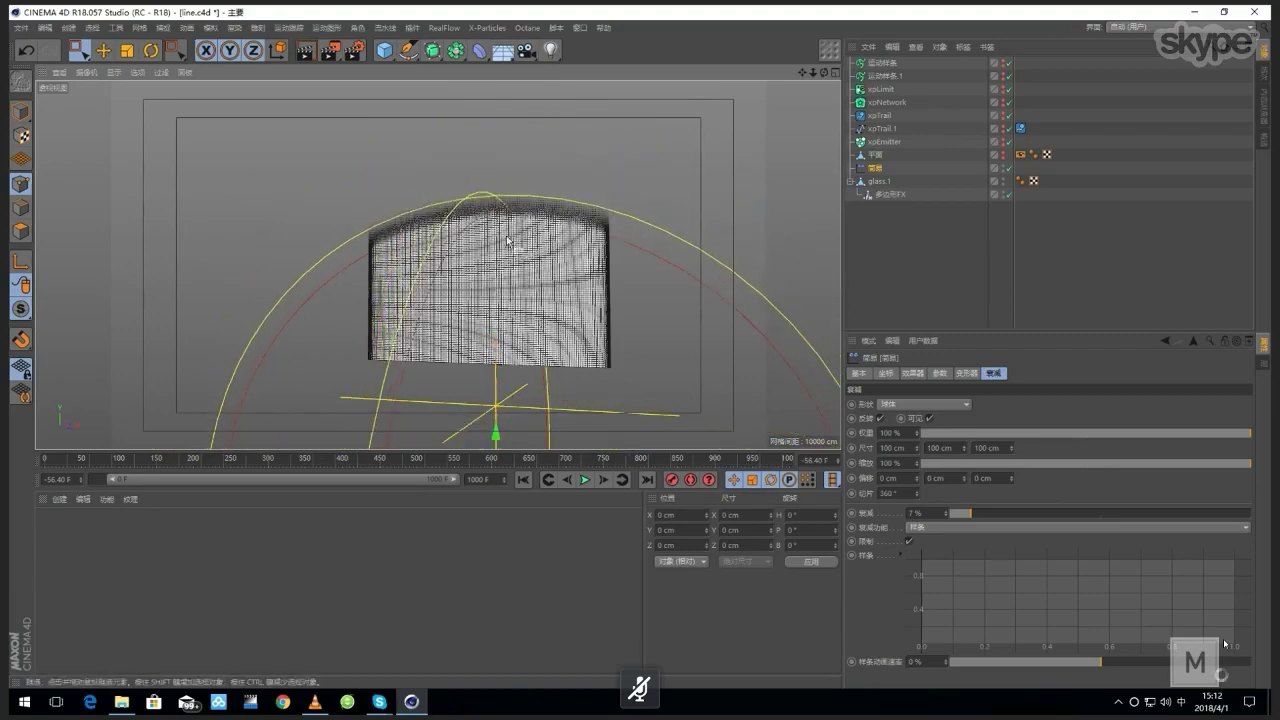
{"action": "scroll", "coordinate": [597, 210], "scroll_direction": "up", "scroll_amount": 8}
{"action": "scroll", "coordinate": [611, 219], "scroll_direction": "down", "scroll_amount": 10}
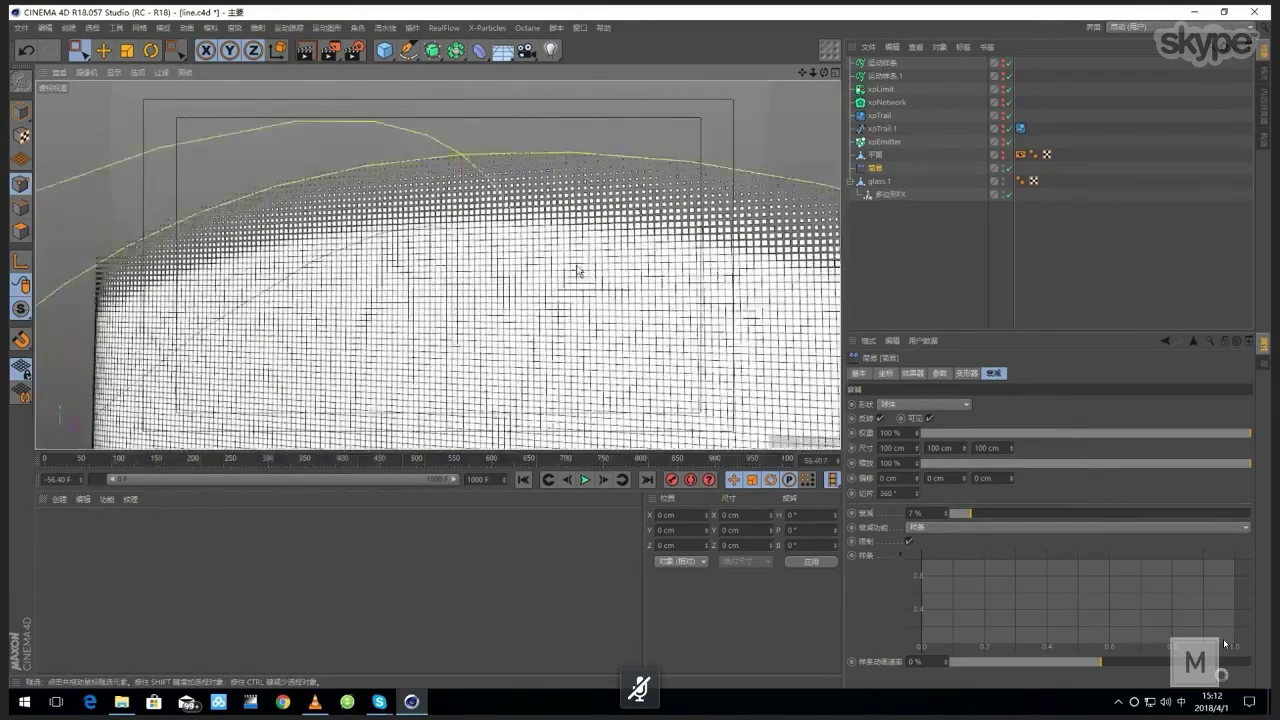
Step: Reduce the Plain effector's falloff to 5% and set the Y size of its spherical falloff to 80 cm
{"action": "left_click_drag", "start_coordinate": [968, 513], "coordinate": [965, 513]}
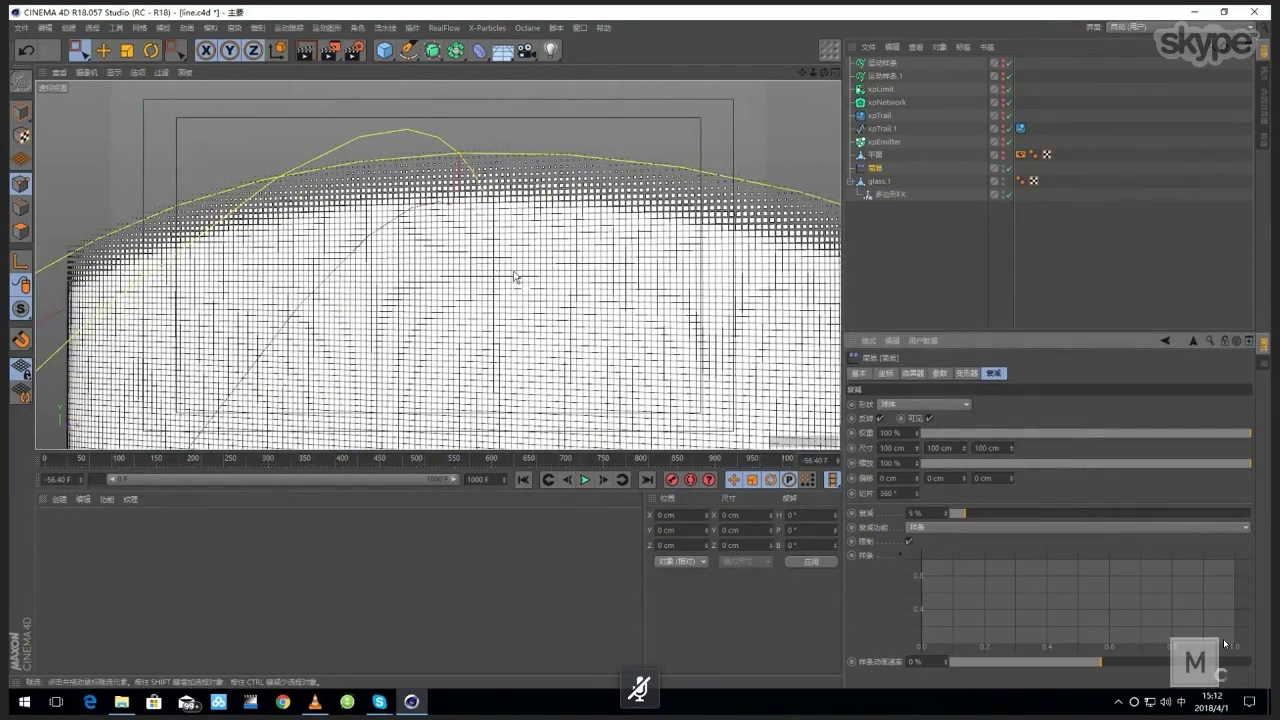
{"action": "left_click_drag", "start_coordinate": [520, 276], "coordinate": [506, 301], "text": "alt"}
{"action": "left_click_drag", "start_coordinate": [957, 448], "coordinate": [810, 433]}
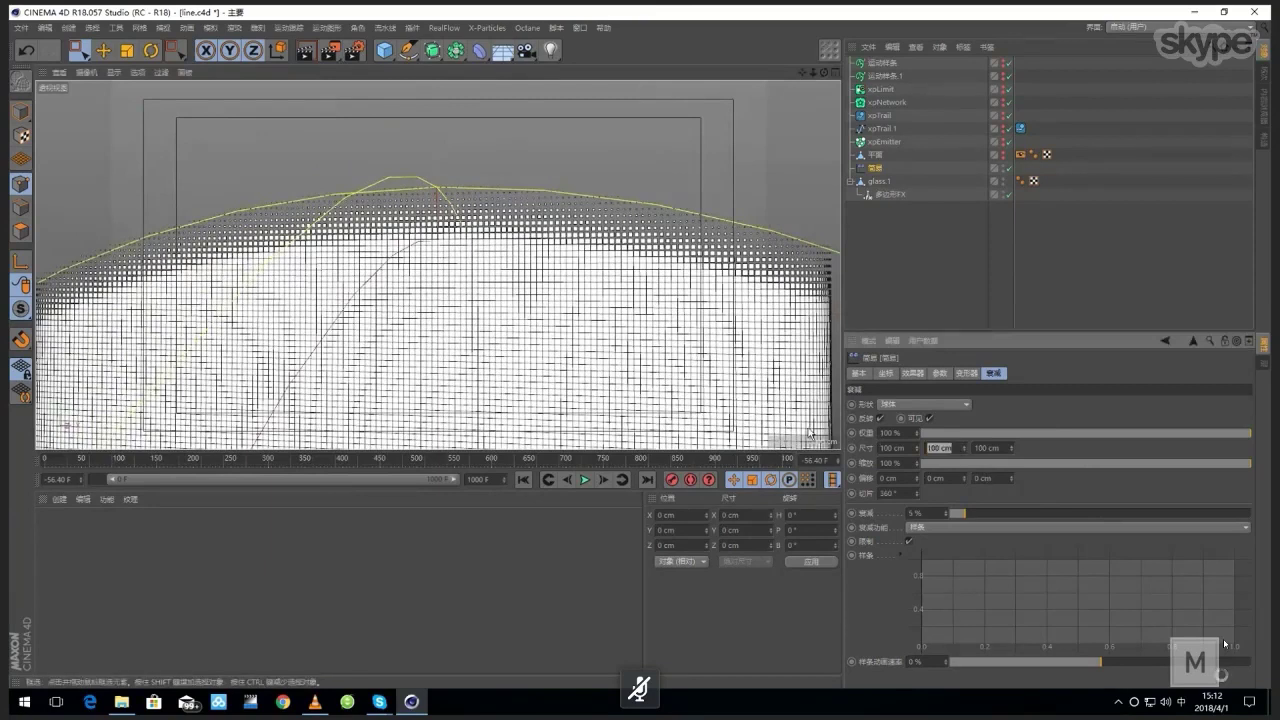
{"action": "left_click", "coordinate": [810, 433]}
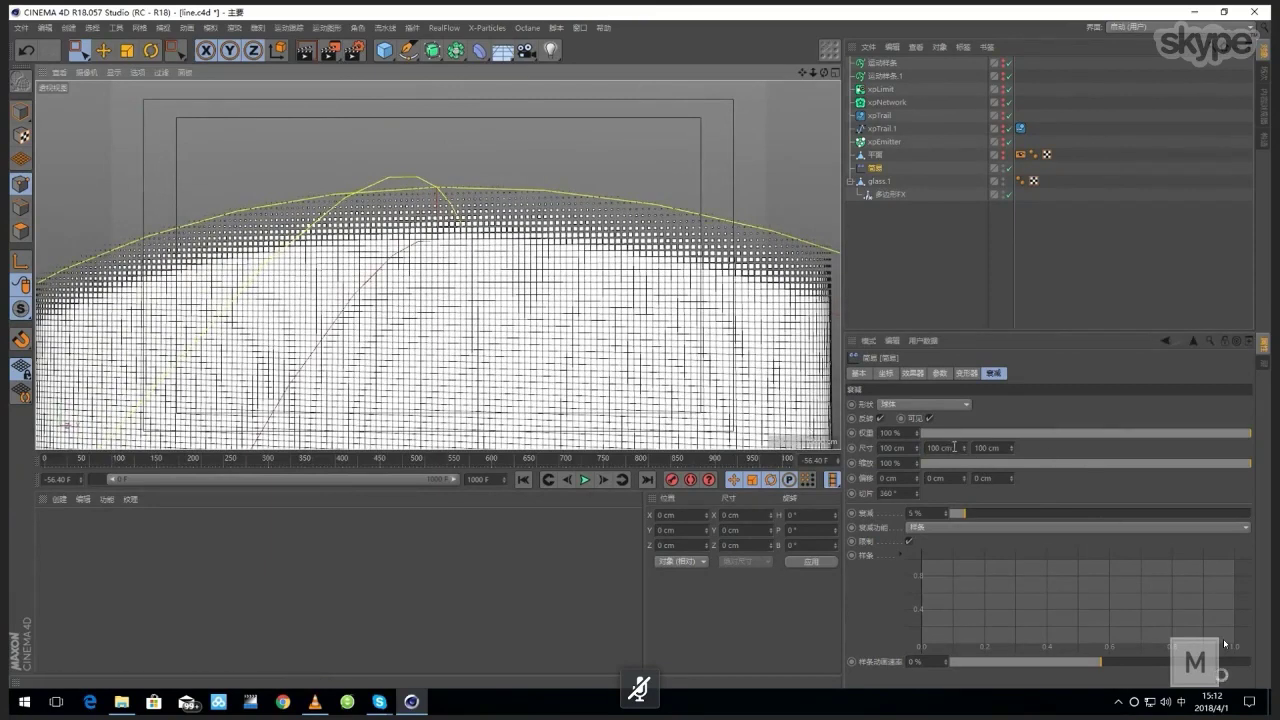
{"action": "left_click", "coordinate": [954, 447]}
{"action": "type", "text": "8"}
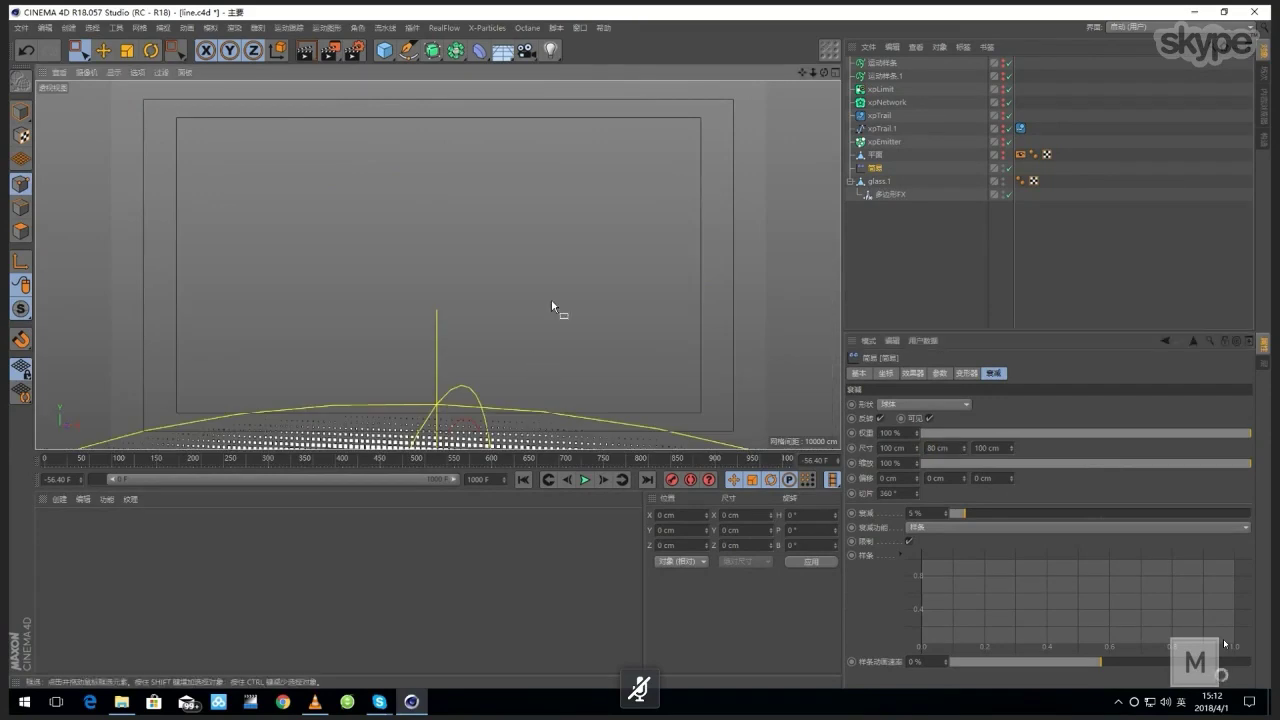
Step: Add a Random effector and place it directly above the Plain effector in the object hierarchy
{"action": "left_click_drag", "start_coordinate": [551, 300], "coordinate": [557, 251], "text": "alt"}
{"action": "right_click_drag", "start_coordinate": [557, 251], "coordinate": [510, 243], "text": "alt"}
{"action": "left_click_drag", "start_coordinate": [510, 241], "coordinate": [514, 327], "text": "alt"}
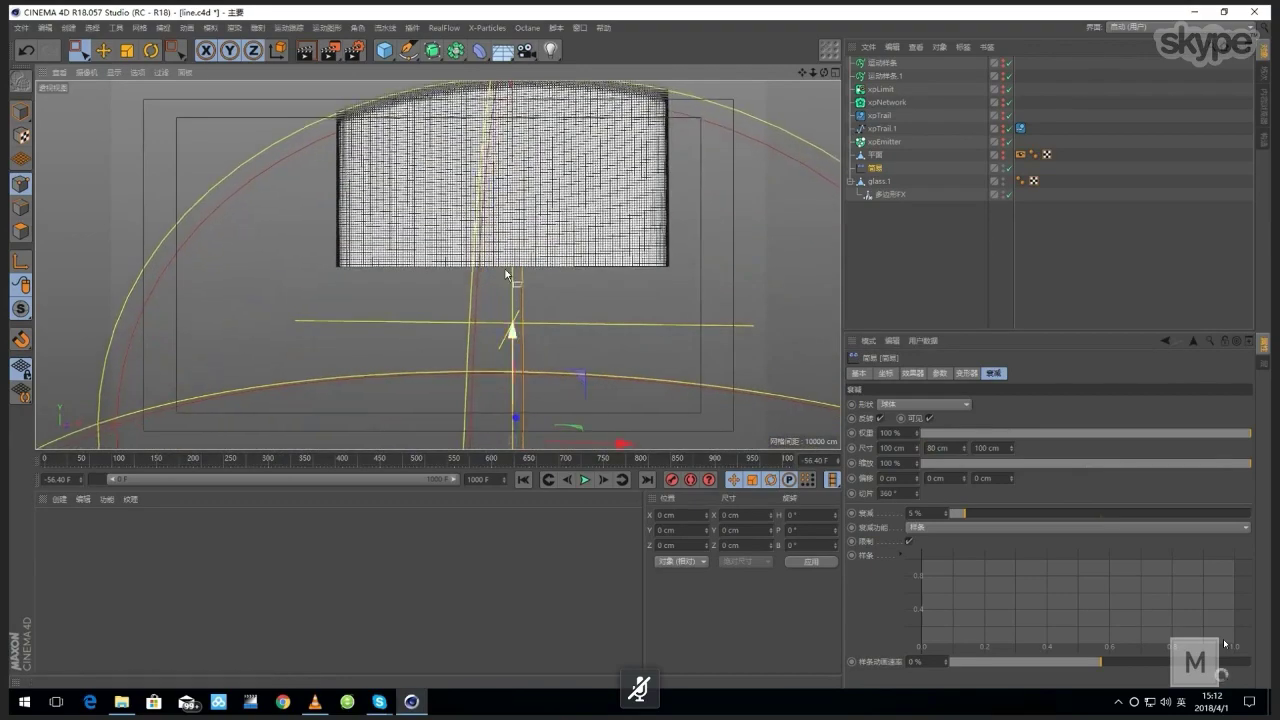
{"action": "left_click_drag", "start_coordinate": [505, 208], "coordinate": [503, 249], "text": "alt"}
{"action": "scroll", "coordinate": [497, 200], "scroll_direction": "up", "scroll_amount": 10}
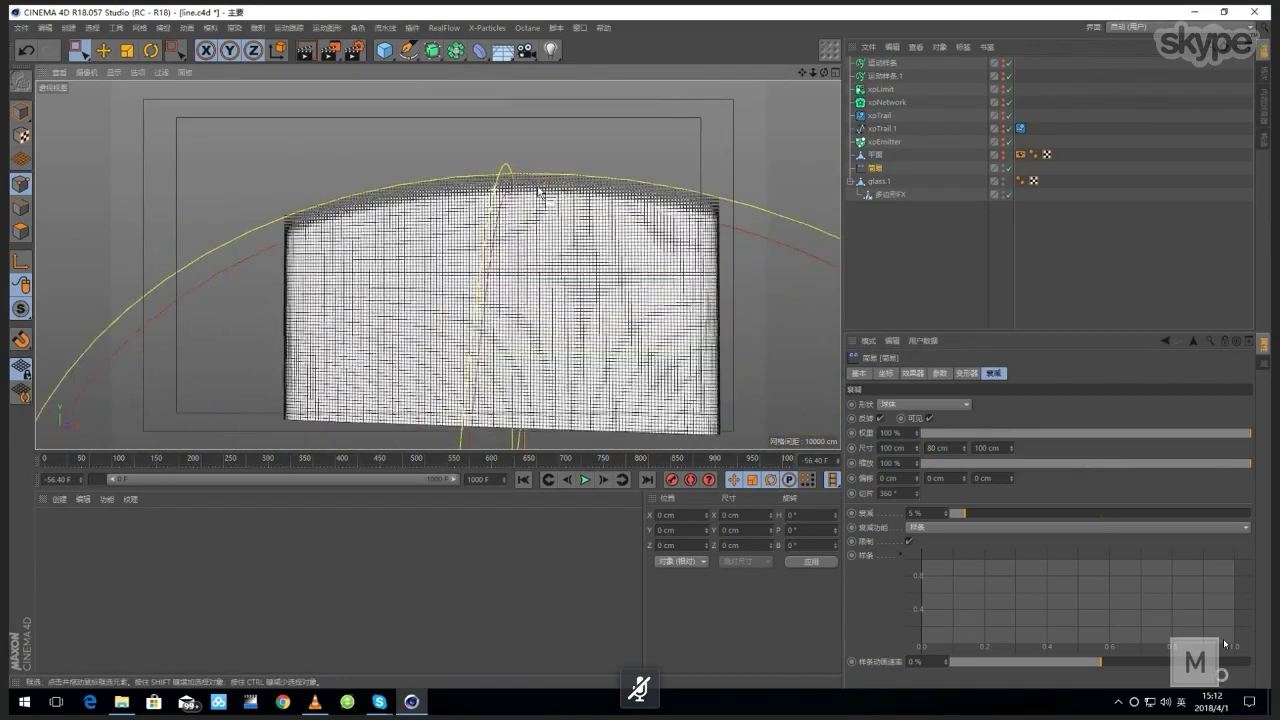
{"action": "scroll", "coordinate": [497, 218], "scroll_direction": "up", "scroll_amount": 5}
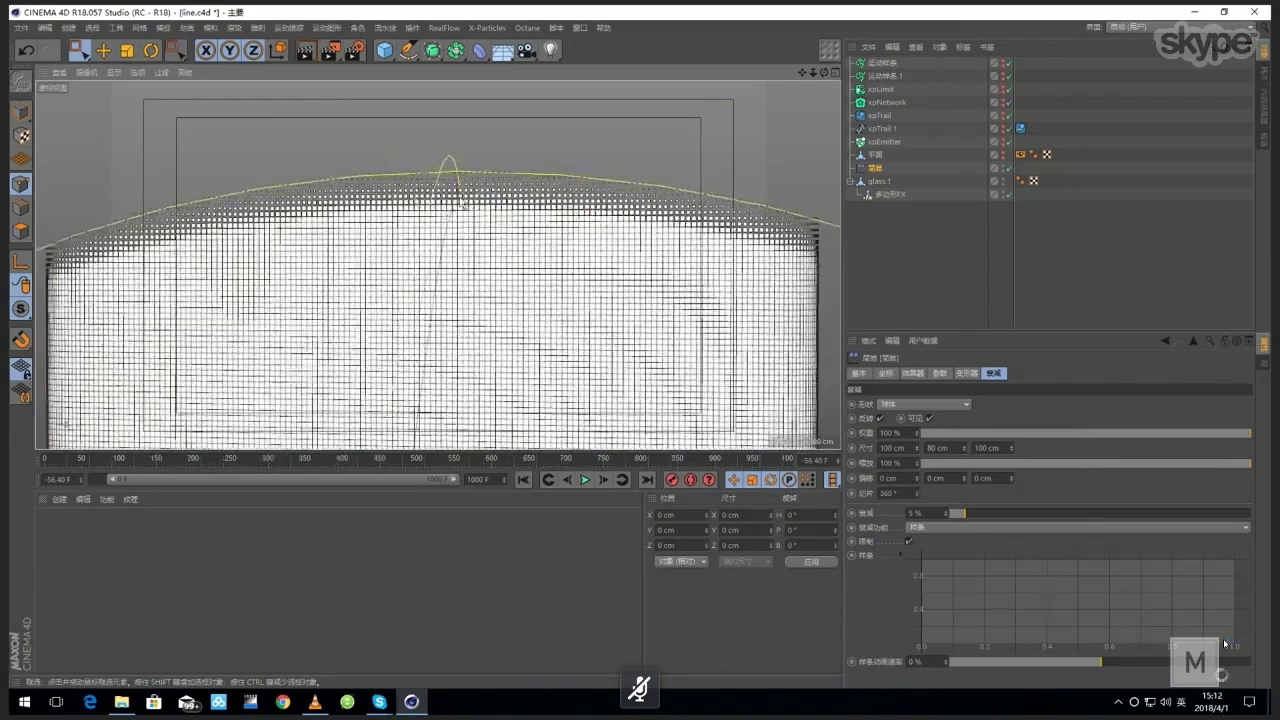
{"action": "scroll", "coordinate": [476, 218], "scroll_direction": "up", "scroll_amount": 2}
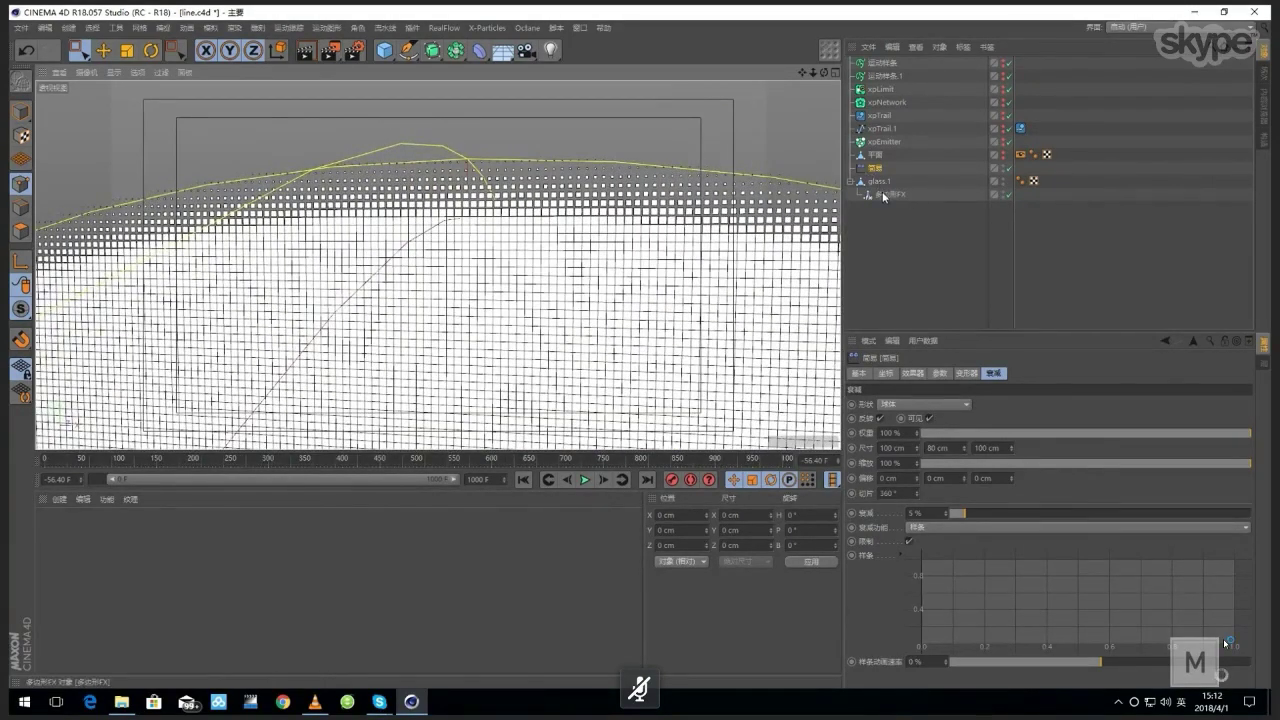
{"action": "left_click", "coordinate": [357, 27]}
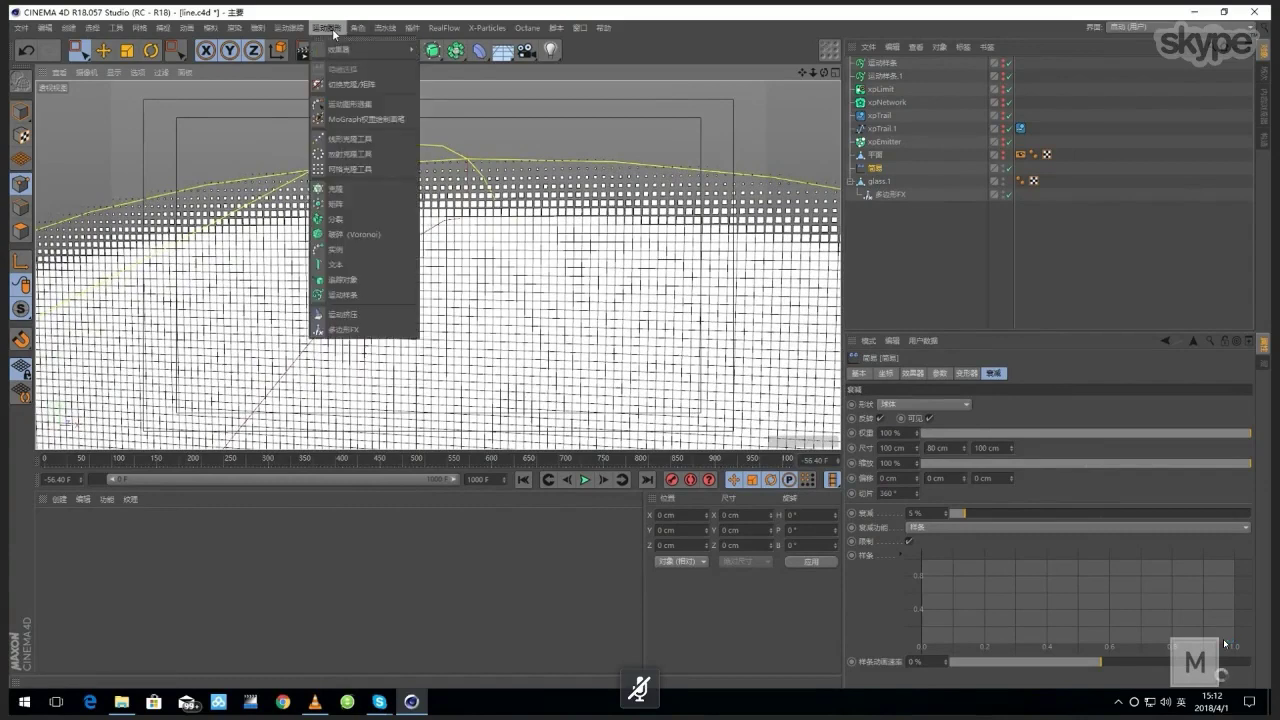
{"action": "mouse_move", "coordinate": [380, 49]}
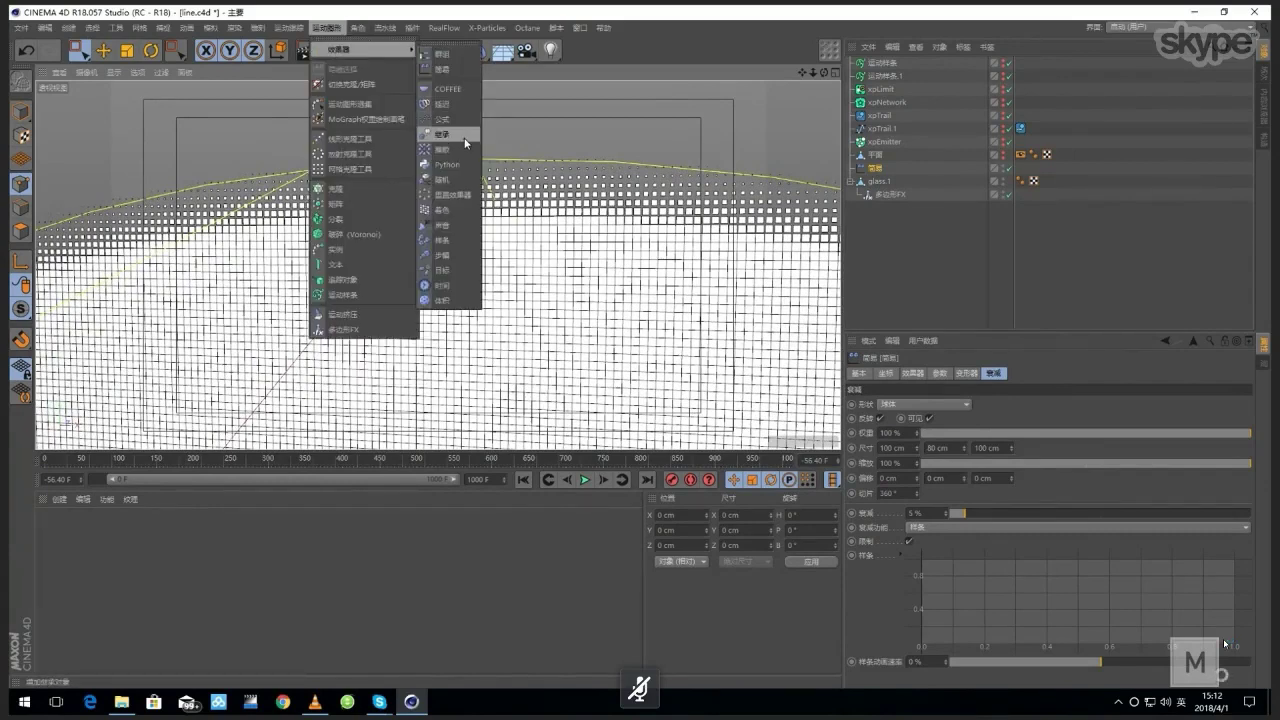
{"action": "left_click", "coordinate": [449, 178]}
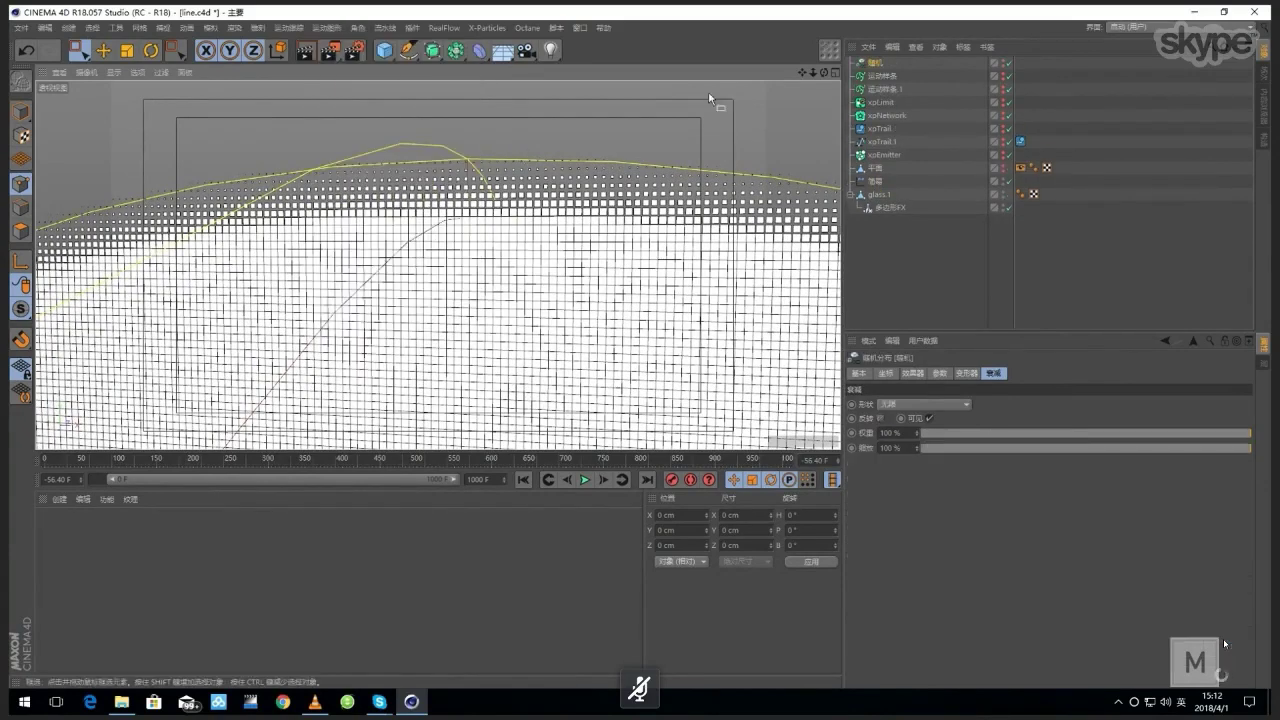
{"action": "left_click_drag", "start_coordinate": [868, 68], "coordinate": [877, 178]}
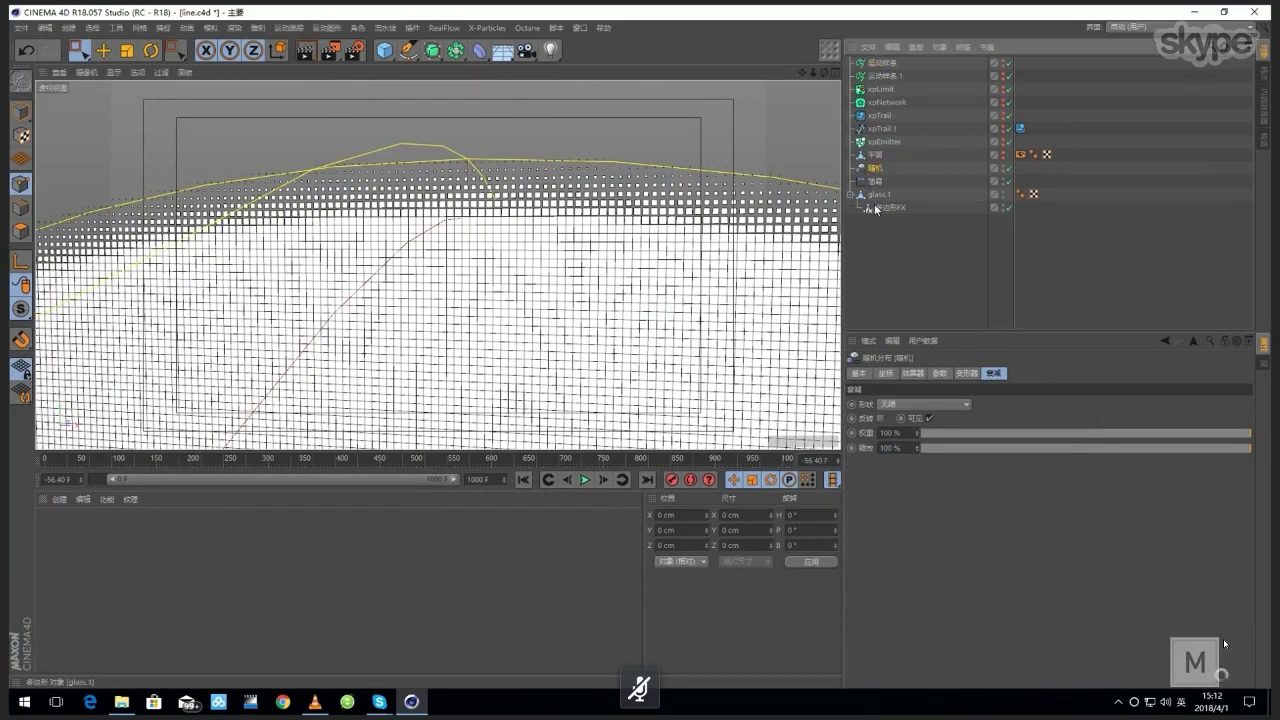
Step: Add the Random effector to the PolyFX object's effector list, ahead of the Plain effector
{"action": "left_click", "coordinate": [889, 210]}
{"action": "left_click", "coordinate": [969, 374]}
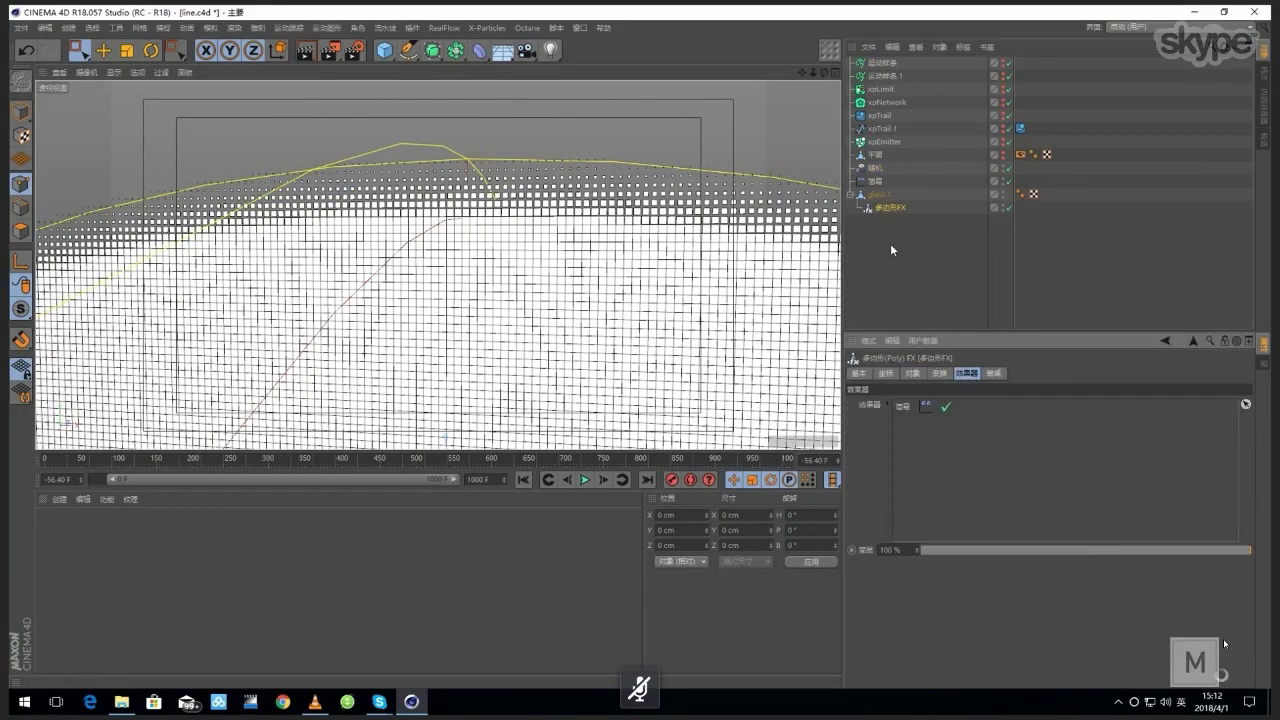
{"action": "left_click_drag", "start_coordinate": [878, 168], "coordinate": [920, 312]}
{"action": "left_click_drag", "start_coordinate": [915, 400], "coordinate": [915, 400]}
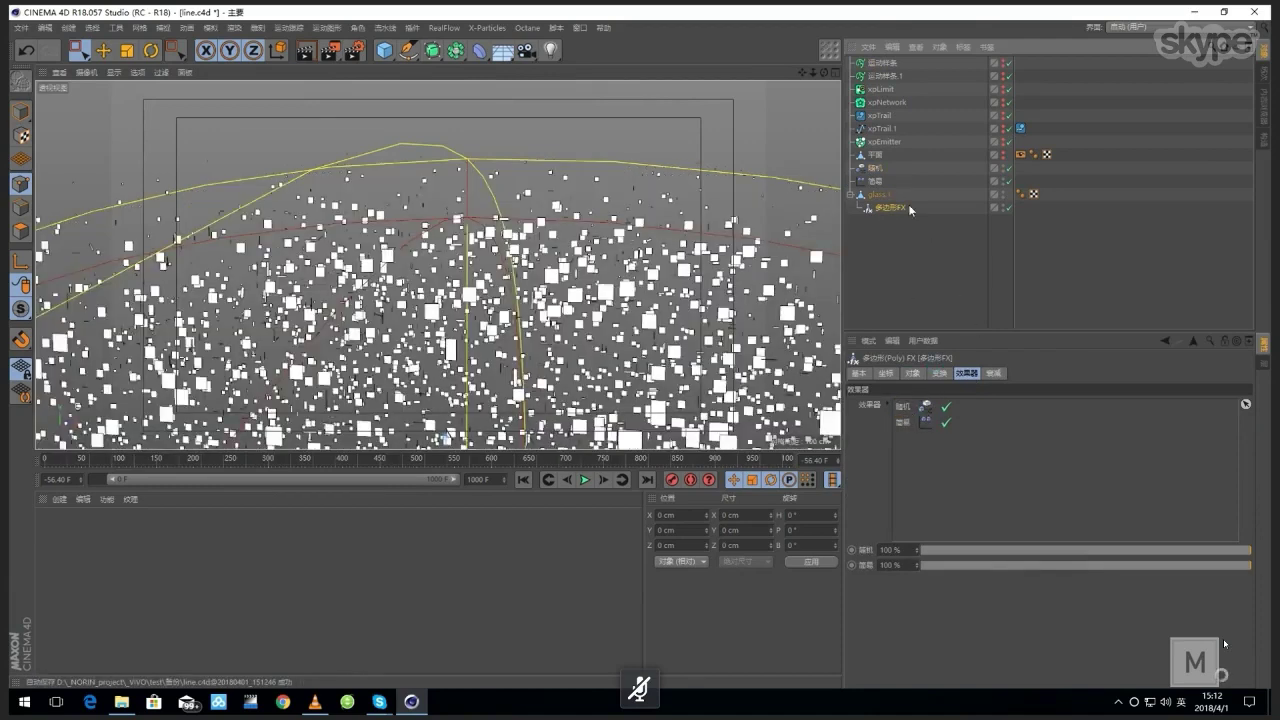
Step: Turn off the Random effector's position, set its weight transform to 3%, and compare the edge with the shot08.mov reference in VLC
{"action": "left_click", "coordinate": [904, 407]}
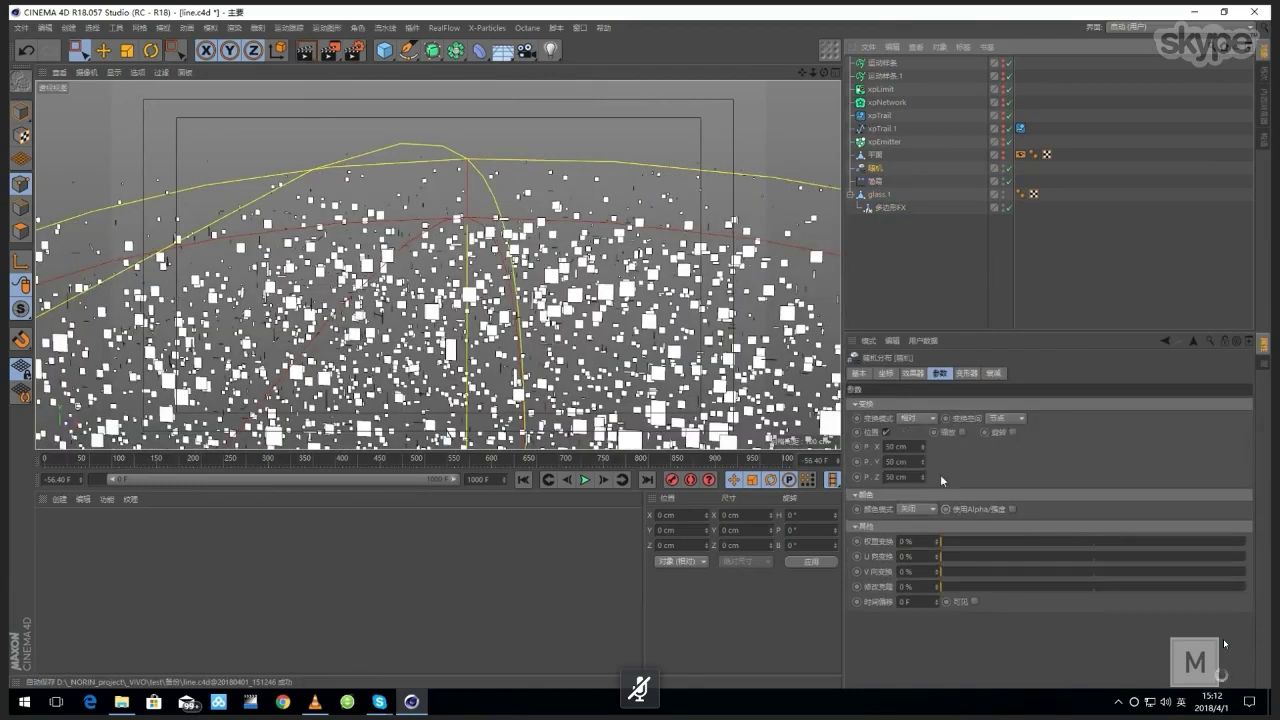
{"action": "left_click", "coordinate": [886, 432]}
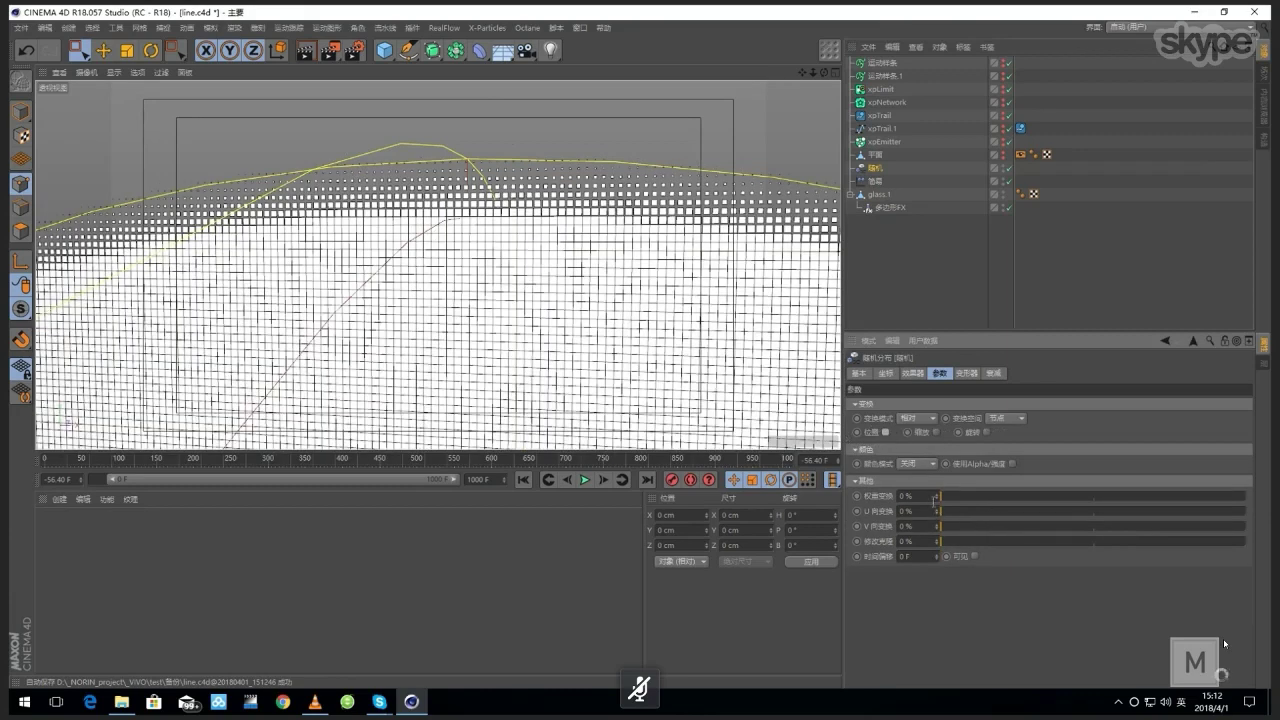
{"action": "left_click_drag", "start_coordinate": [949, 495], "coordinate": [951, 495]}
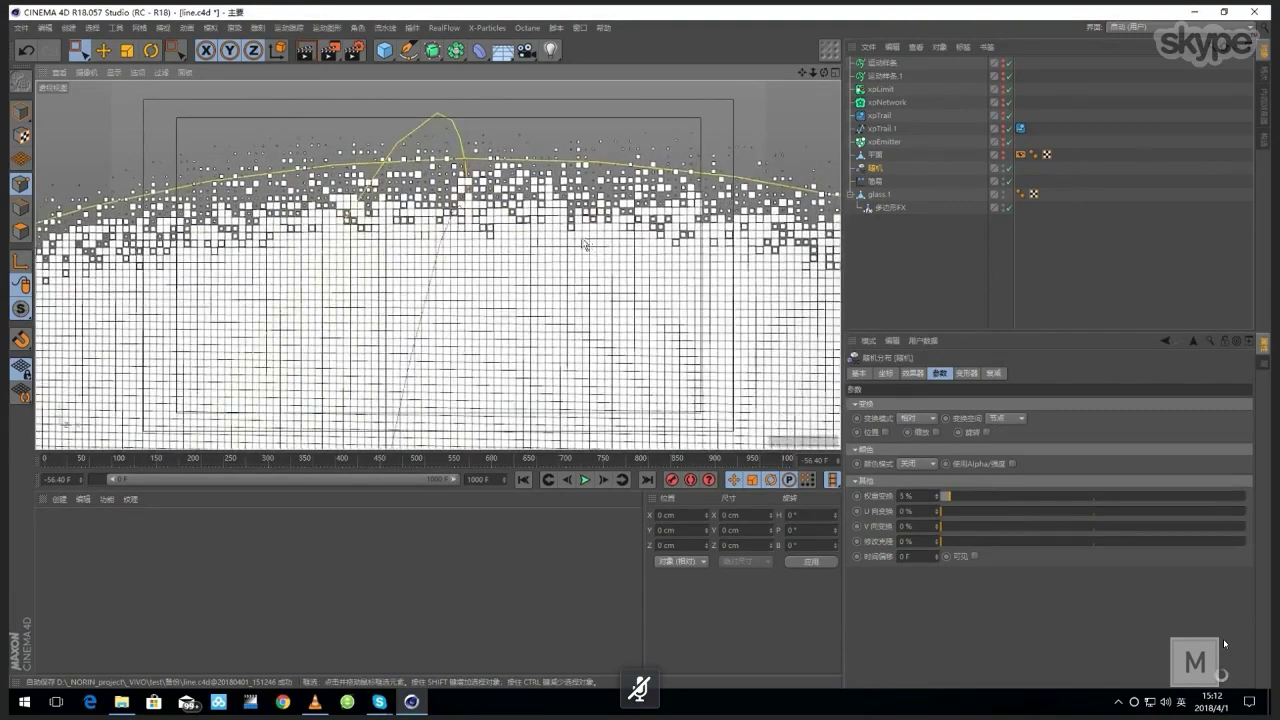
{"action": "left_click", "coordinate": [314, 704]}
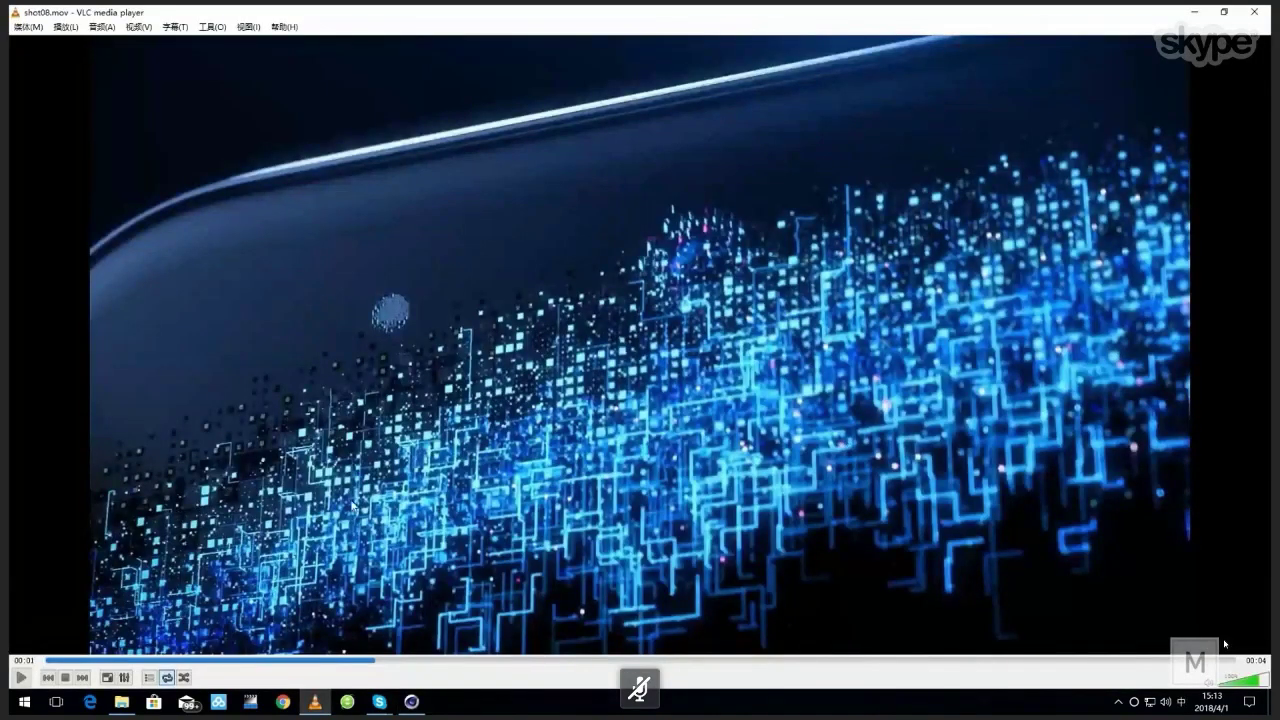
{"action": "left_click", "coordinate": [411, 701]}
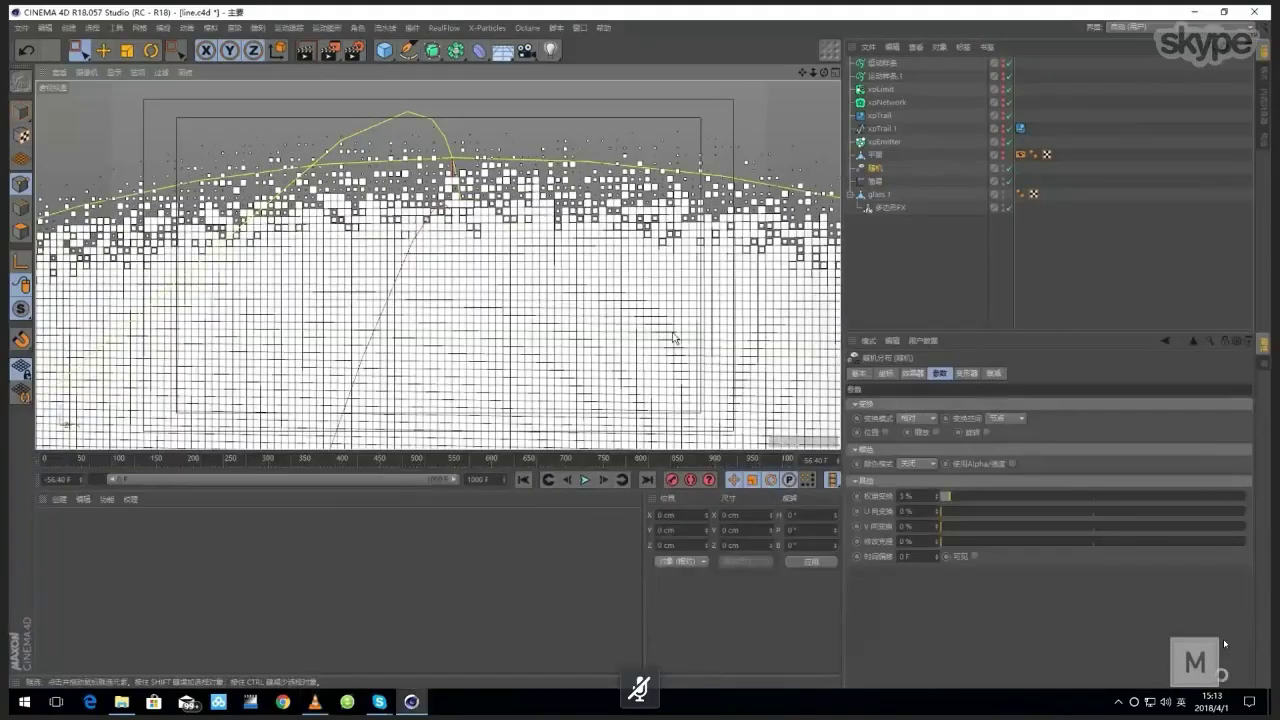
Step: Group glass.1 with the Plain and Random effectors in a null and duplicate that null
{"action": "left_click", "coordinate": [879, 196]}
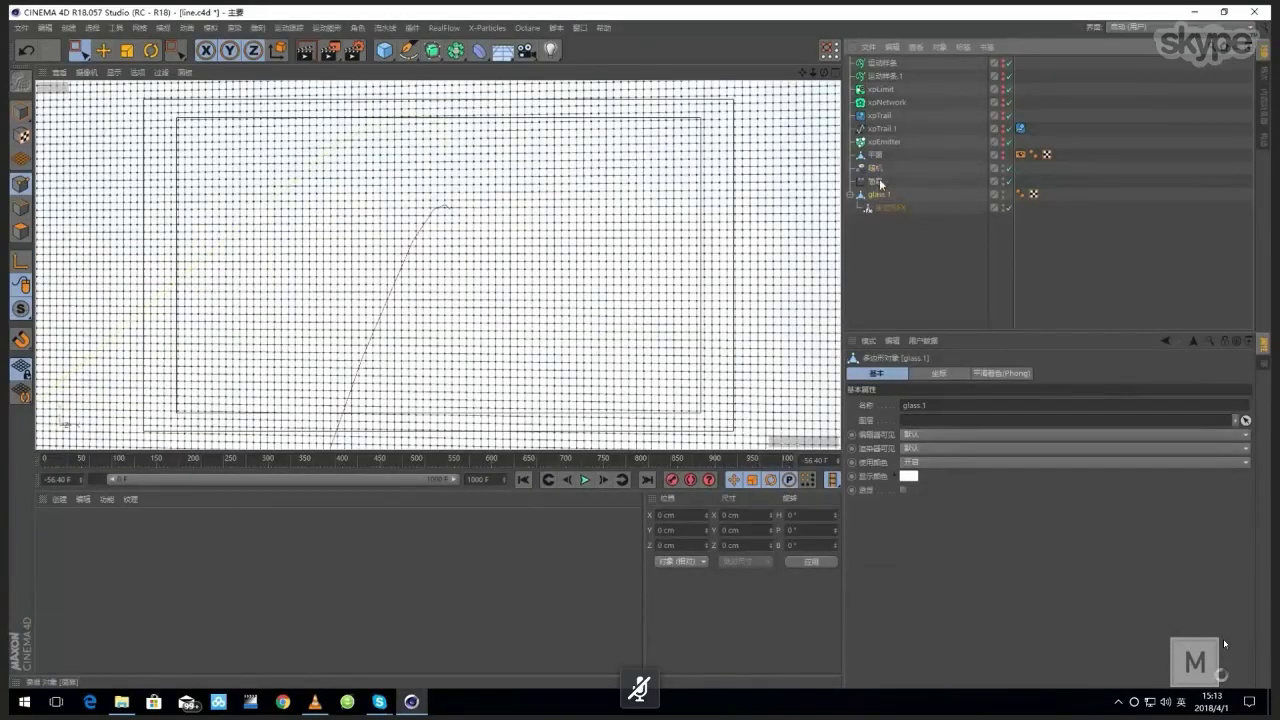
{"action": "left_click", "coordinate": [881, 169], "text": "shift"}
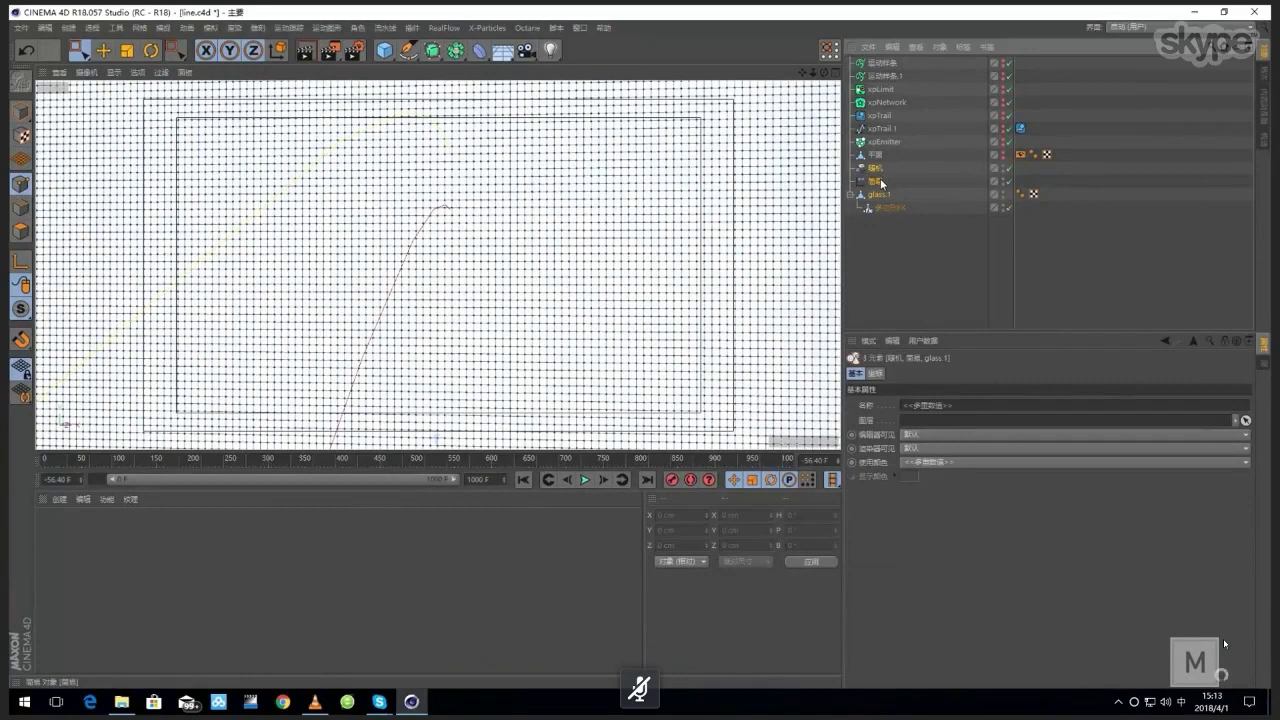
{"action": "key", "text": "alt+g"}
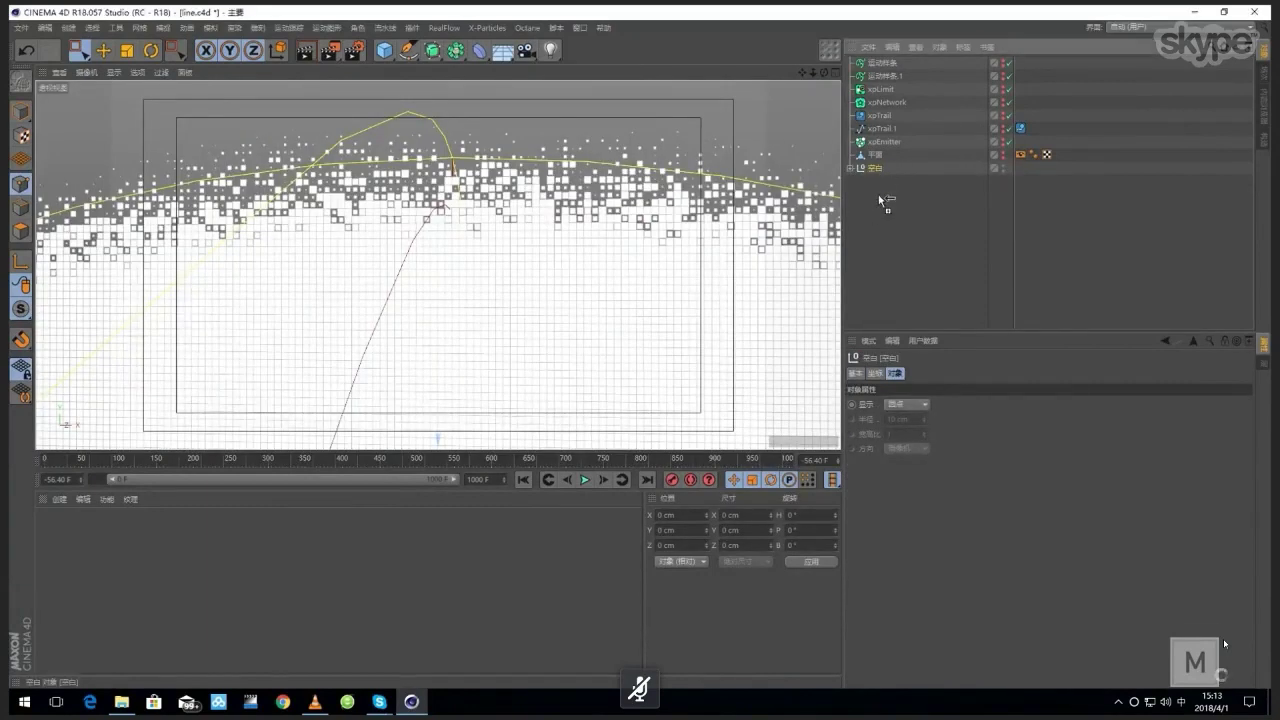
{"action": "left_click_drag", "start_coordinate": [880, 199], "coordinate": [885, 215], "text": "ctrl"}
Step: Duplicate the Plain effector inside the copied null and add the copy to that group's PolyFX effector list
{"action": "left_click", "coordinate": [887, 210]}
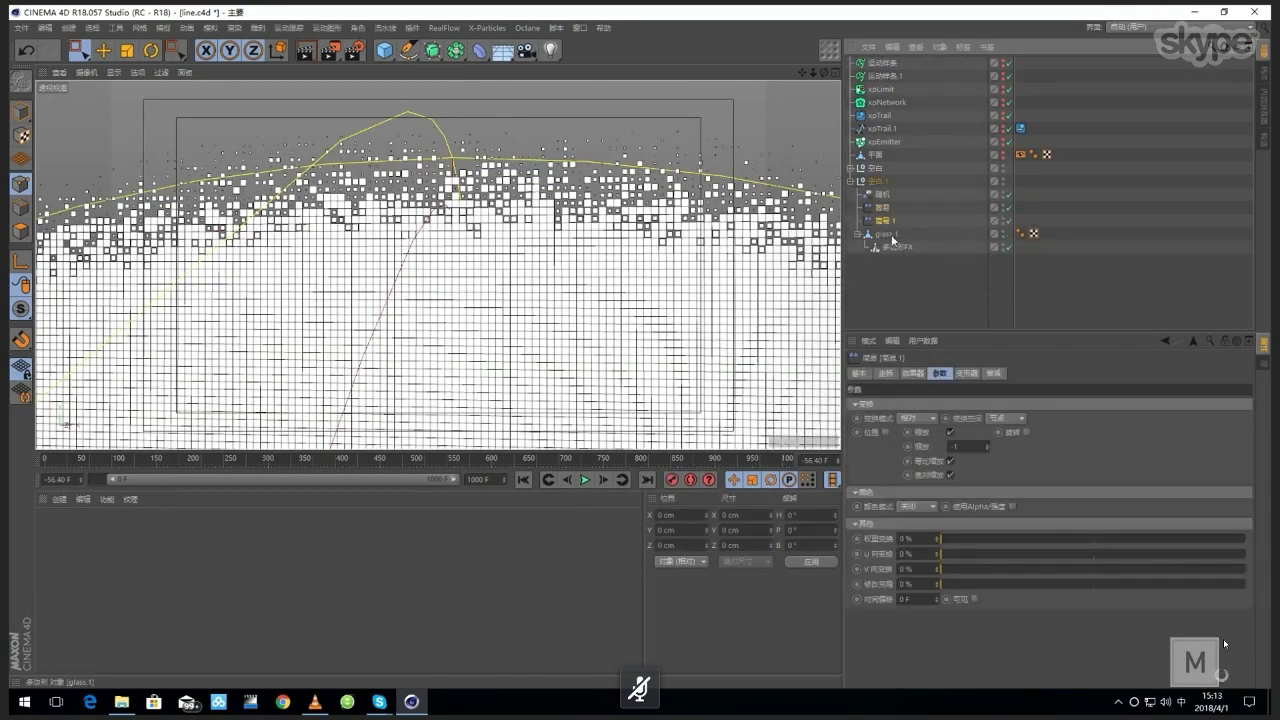
{"action": "left_click", "coordinate": [890, 236]}
{"action": "left_click", "coordinate": [888, 247]}
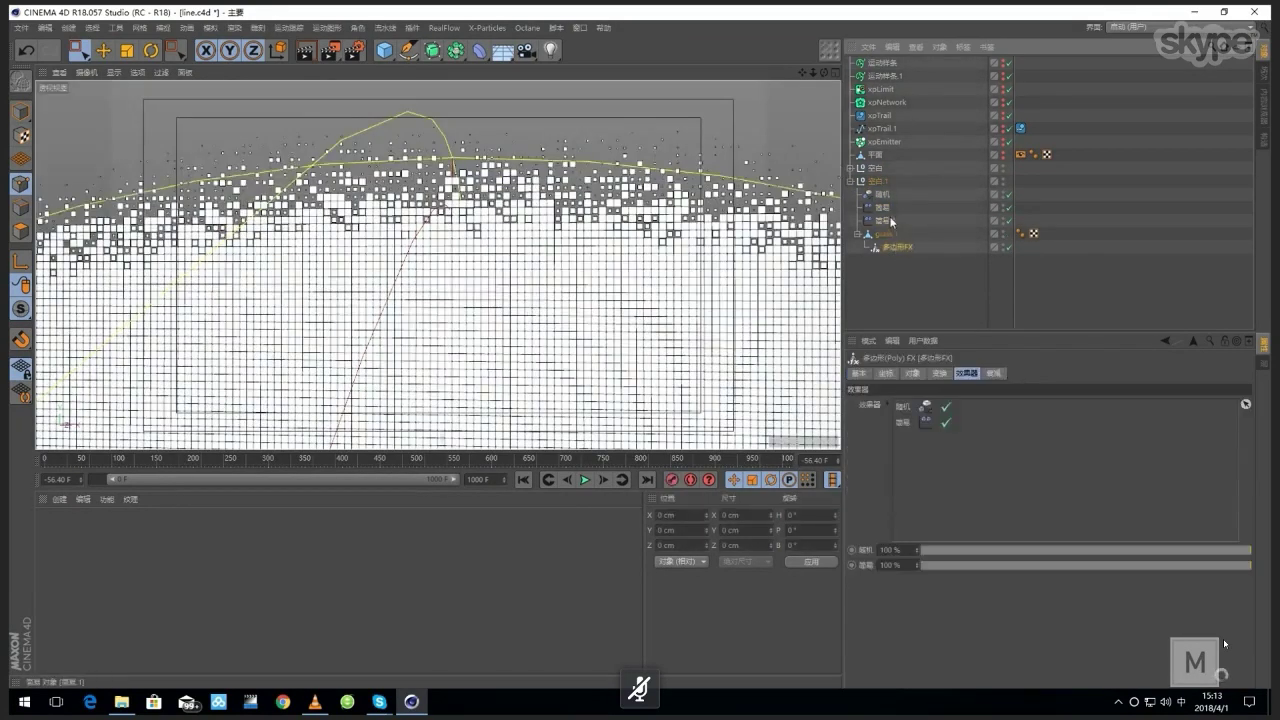
{"action": "left_click_drag", "start_coordinate": [886, 222], "coordinate": [925, 406]}
Step: Turn off falloff inversion on the duplicated Plain effector and hide the original null group
{"action": "left_click", "coordinate": [886, 221]}
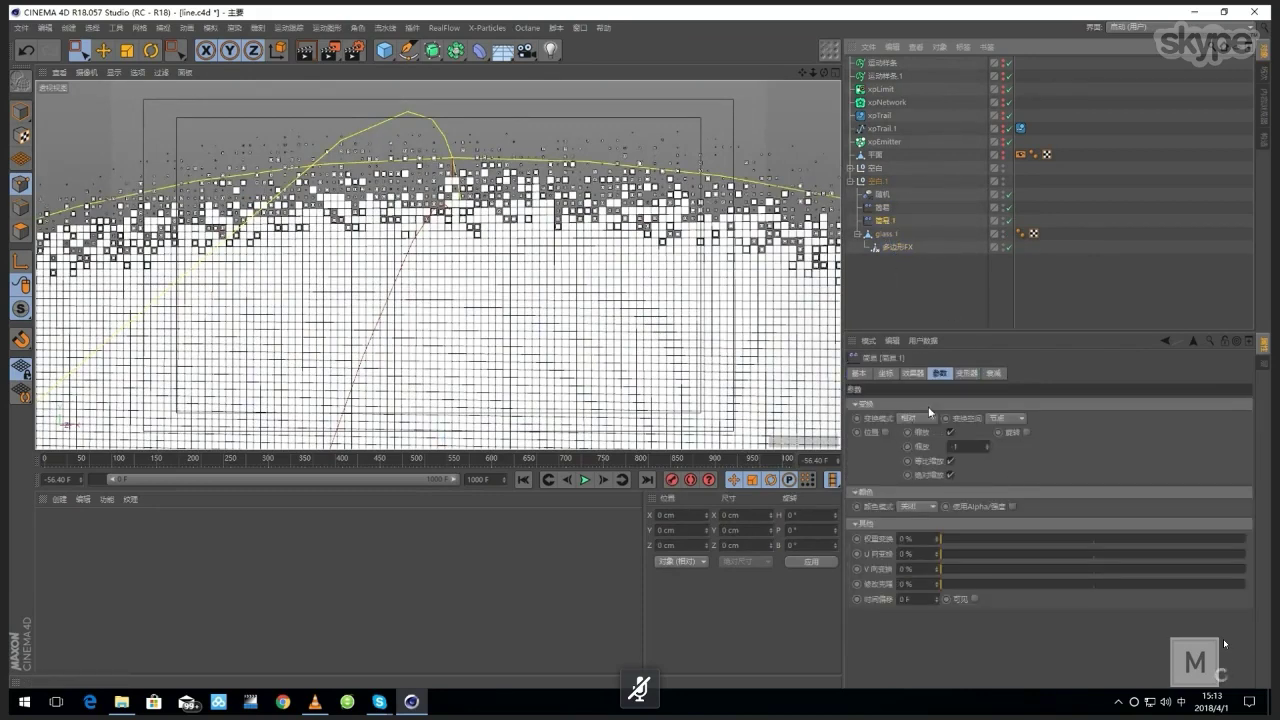
{"action": "left_click", "coordinate": [993, 374]}
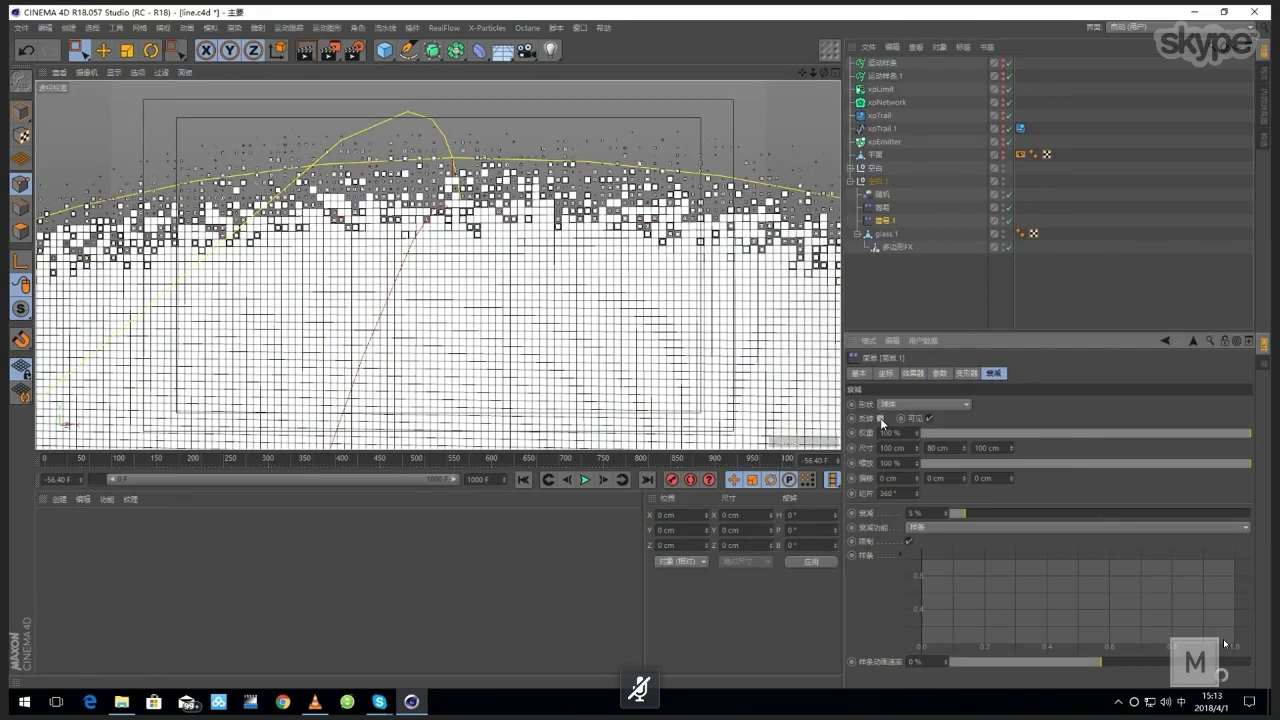
{"action": "double_click", "coordinate": [1004, 169], "text": "alt"}
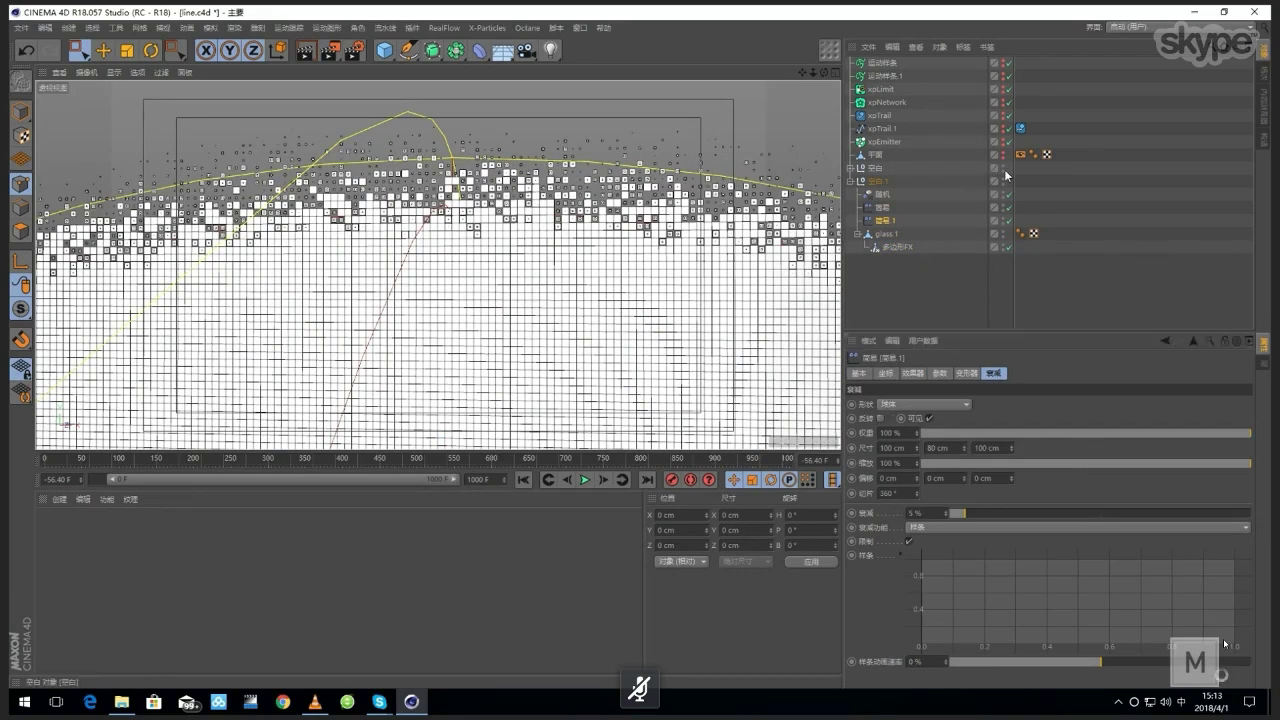
{"action": "scroll", "coordinate": [545, 198], "scroll_direction": "down", "scroll_amount": 2}
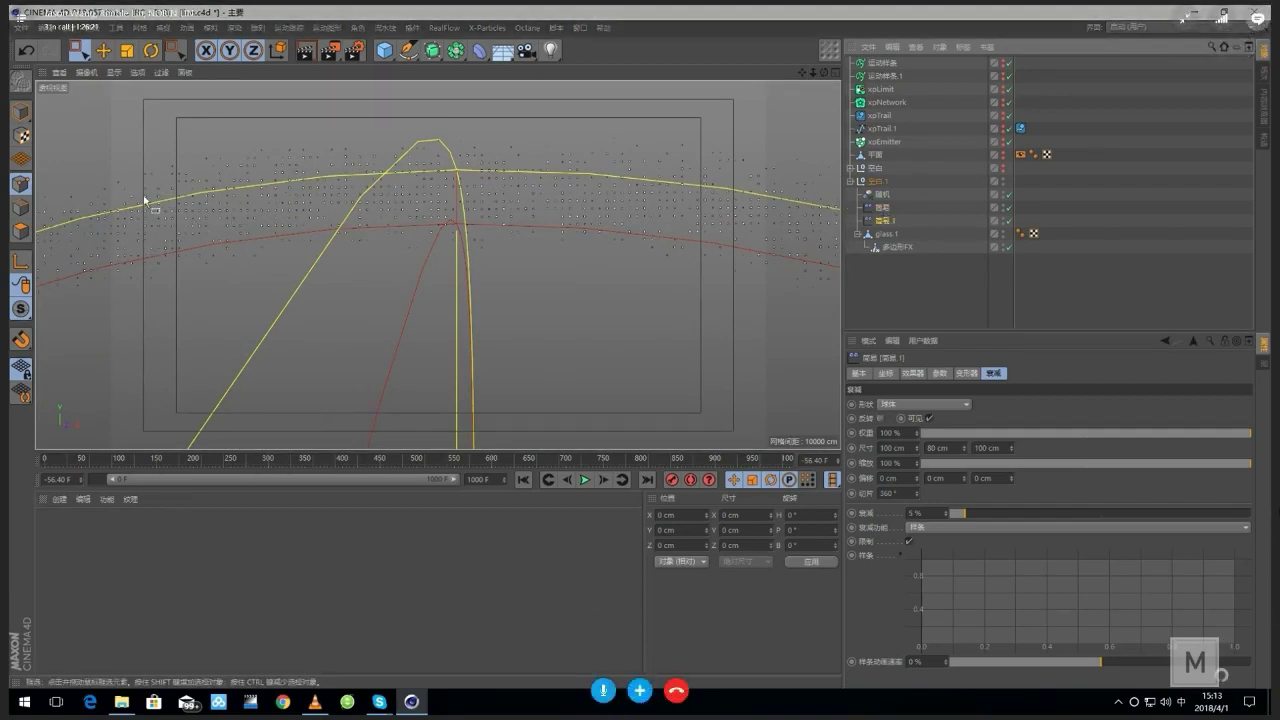
Step: Raise the duplicated Plain effector's falloff to 9% and shape its spline as a steep S-curve rising between about 0.55 and 0.88
{"action": "left_click", "coordinate": [880, 207]}
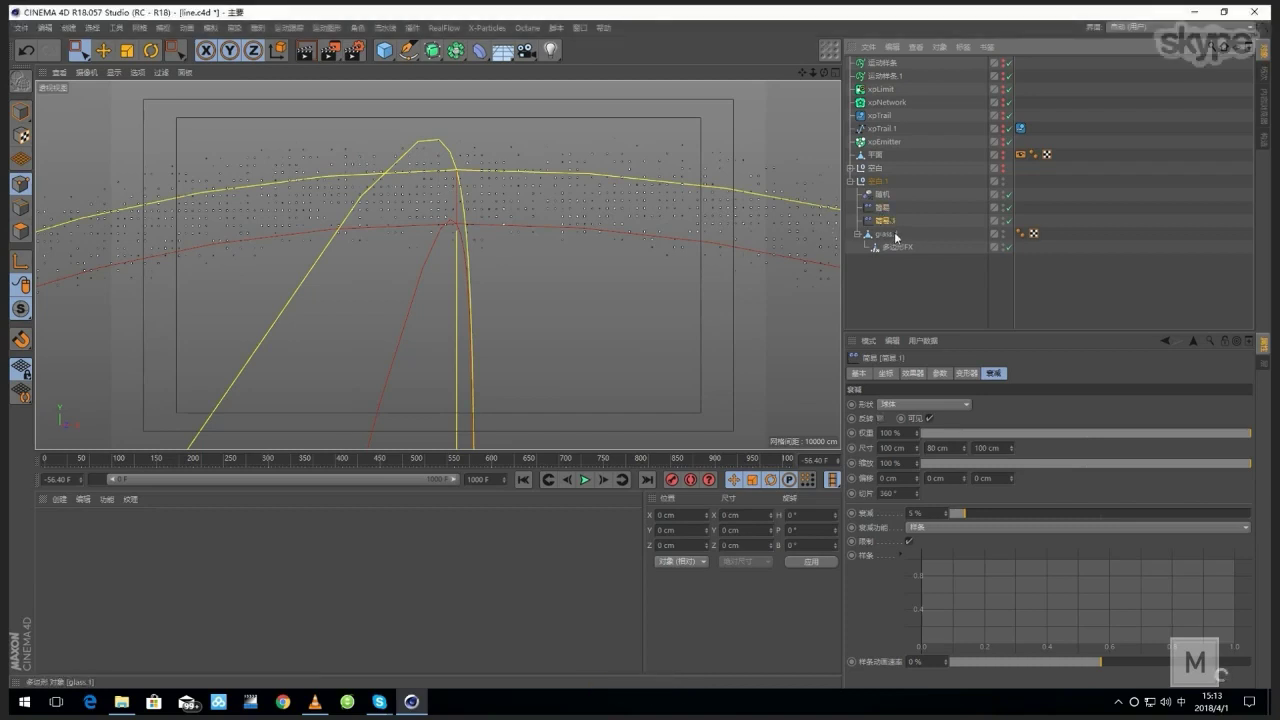
{"action": "left_click_drag", "start_coordinate": [961, 512], "coordinate": [977, 512]}
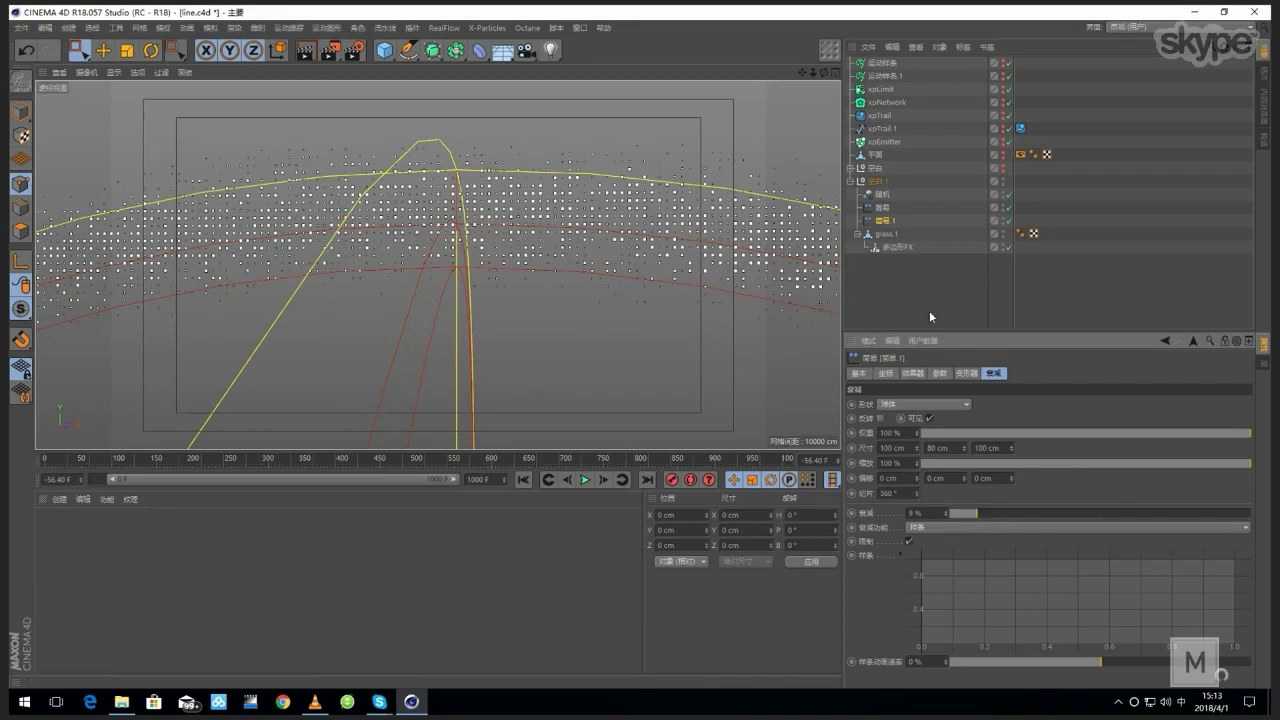
{"action": "left_click", "coordinate": [932, 630], "text": "ctrl"}
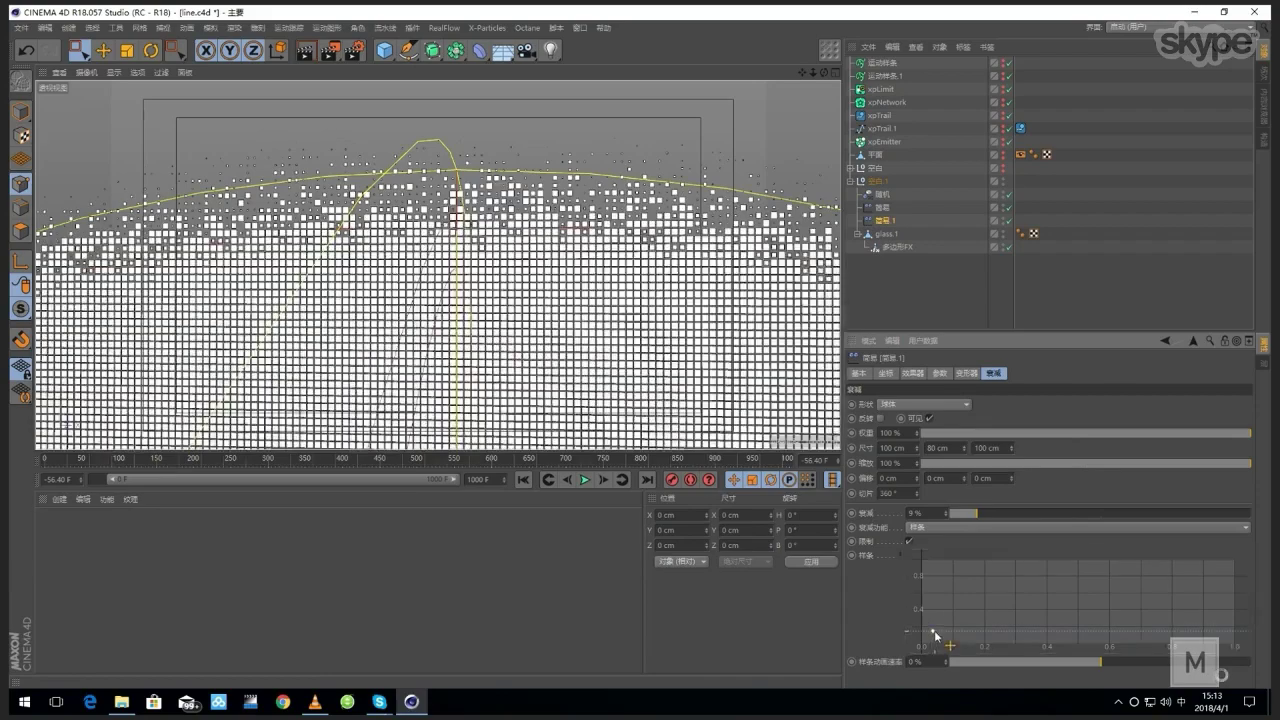
{"action": "mouse_move", "coordinate": [934, 630]}
{"action": "left_mouse_down"}
{"action": "mouse_move", "coordinate": [922, 642]}
{"action": "mouse_move", "coordinate": [928, 569]}
{"action": "mouse_move", "coordinate": [921, 641]}
{"action": "left_mouse_up"}
{"action": "left_click", "coordinate": [1069, 638], "text": "ctrl"}
{"action": "left_click_drag", "start_coordinate": [1069, 638], "coordinate": [1192, 560]}
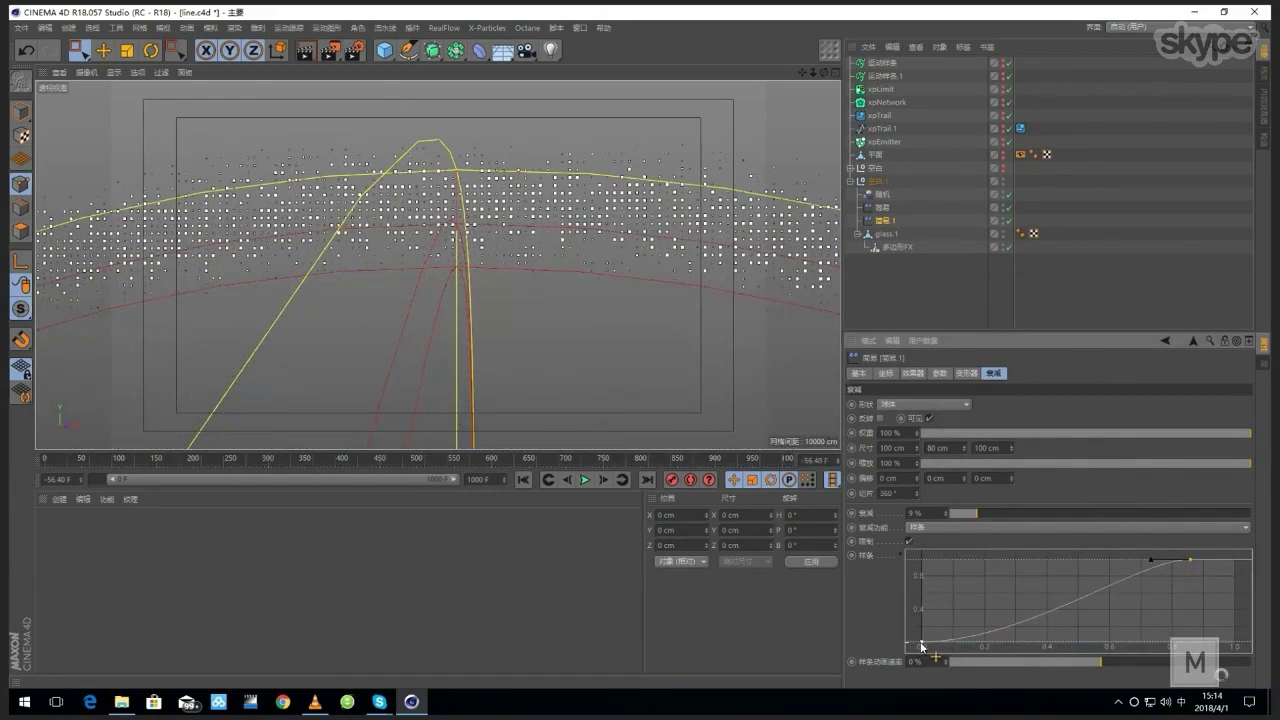
{"action": "left_click_drag", "start_coordinate": [921, 646], "coordinate": [1094, 653]}
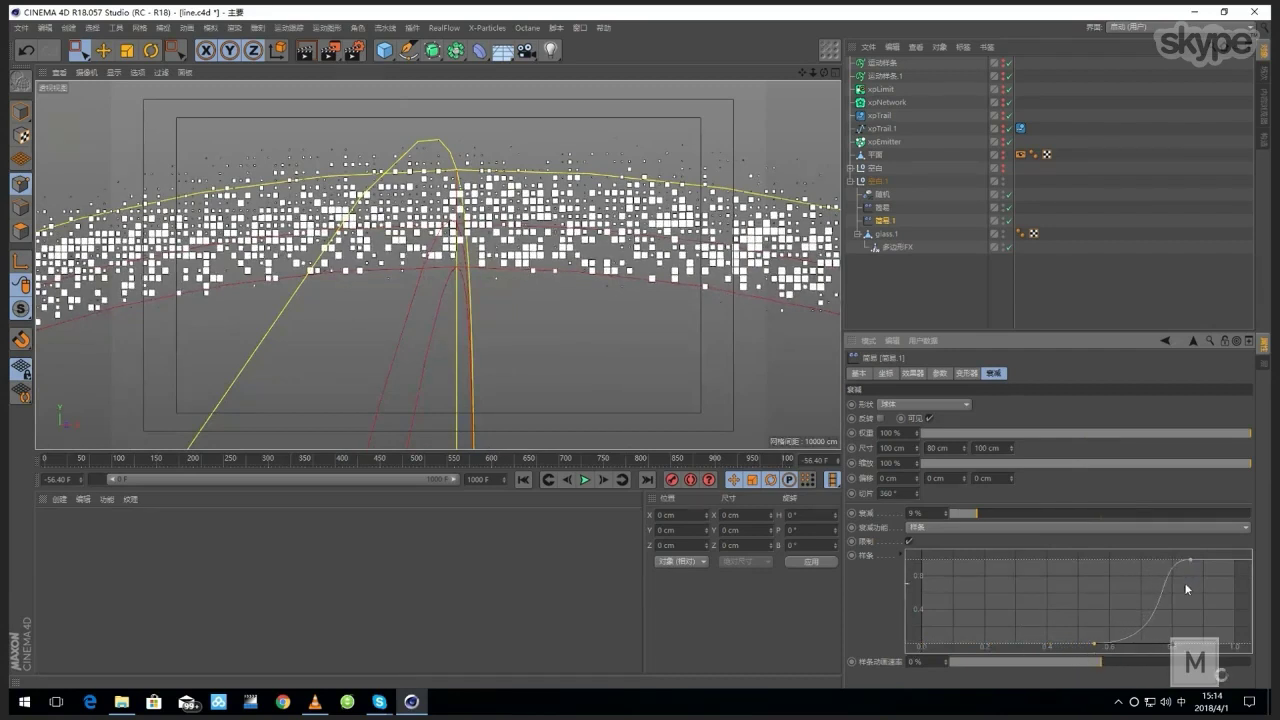
{"action": "left_click_drag", "start_coordinate": [1191, 560], "coordinate": [1197, 561]}
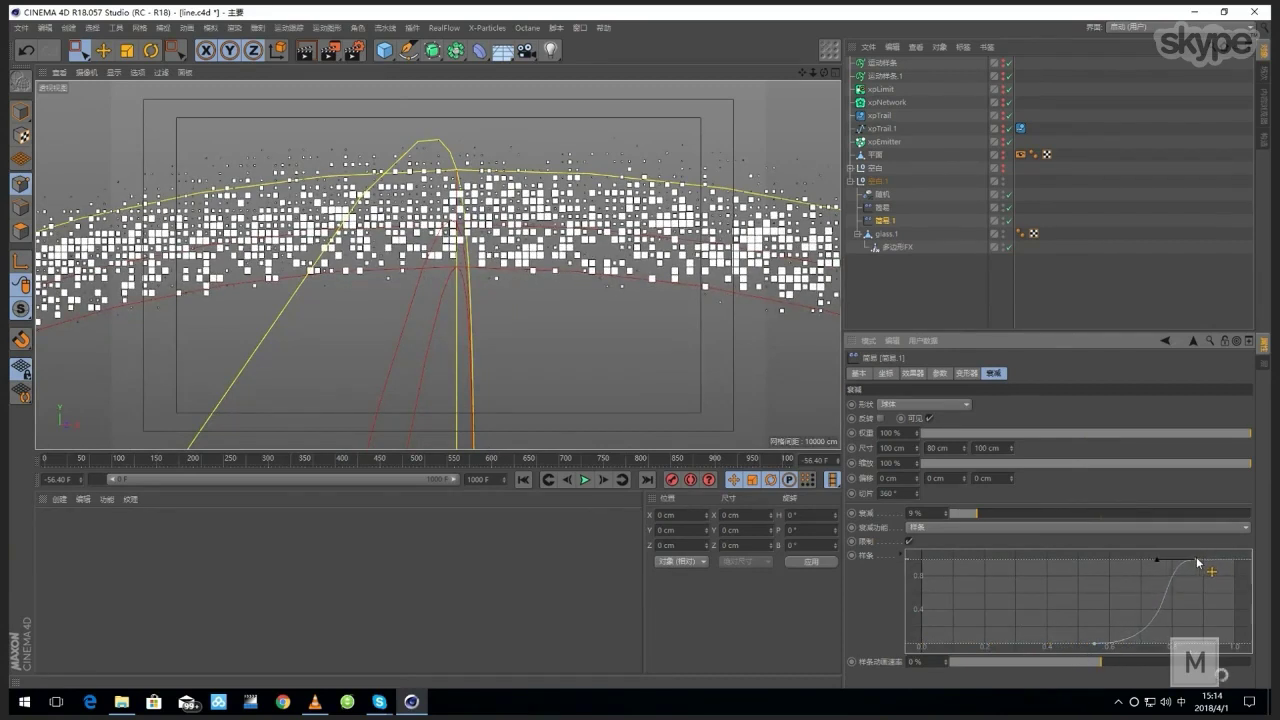
Step: Select both Plain effectors in the copied null together for joint editing
{"action": "left_click", "coordinate": [879, 183]}
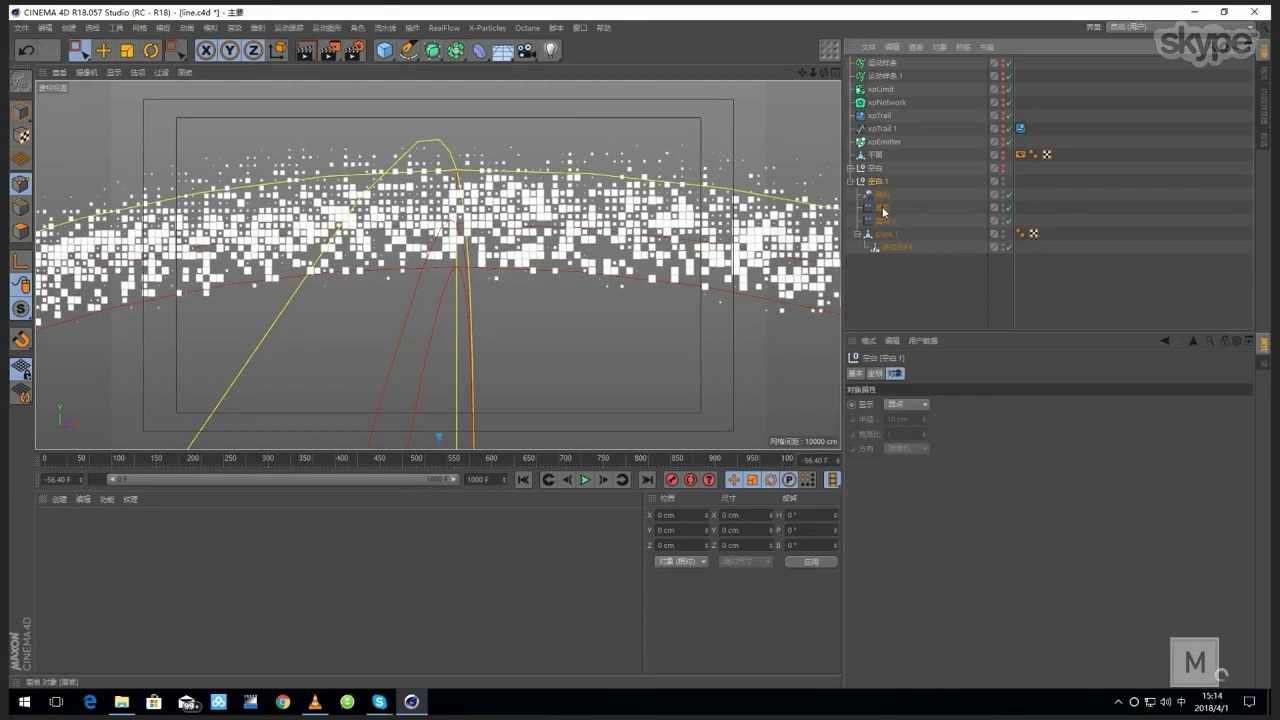
{"action": "left_click", "coordinate": [883, 208]}
{"action": "left_click", "coordinate": [883, 220], "text": "ctrl"}
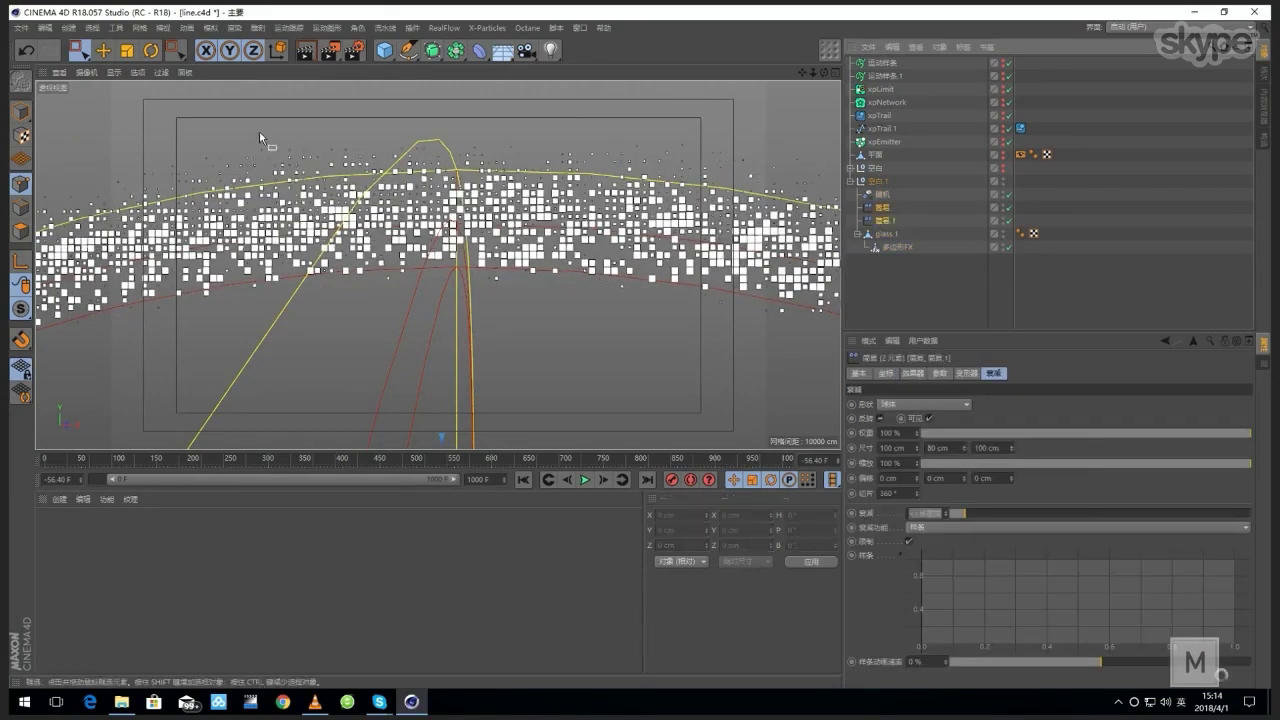
Step: Open an additional floating perspective view, enlarge it, orbit it around the deformers and place it clear of the object hierarchy
{"action": "left_click", "coordinate": [185, 74]}
{"action": "left_click", "coordinate": [210, 91]}
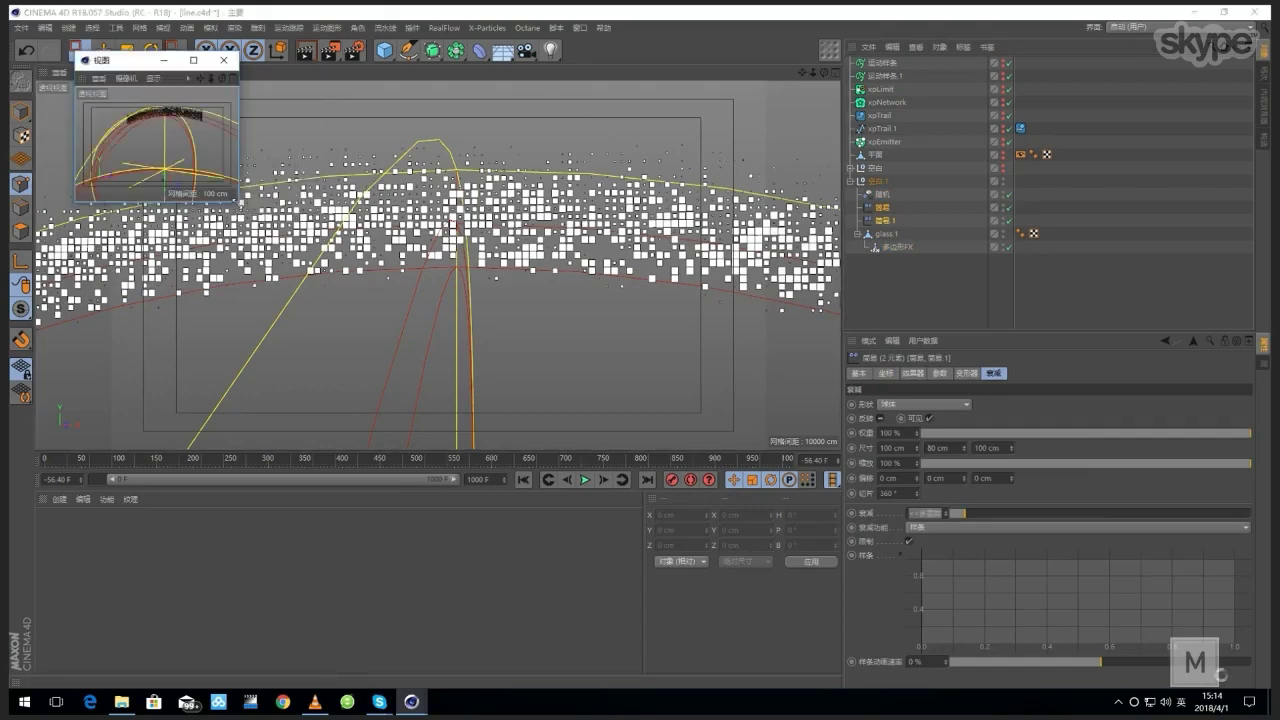
{"action": "left_click_drag", "start_coordinate": [238, 200], "coordinate": [320, 252]}
{"action": "left_click_drag", "start_coordinate": [160, 60], "coordinate": [958, 240]}
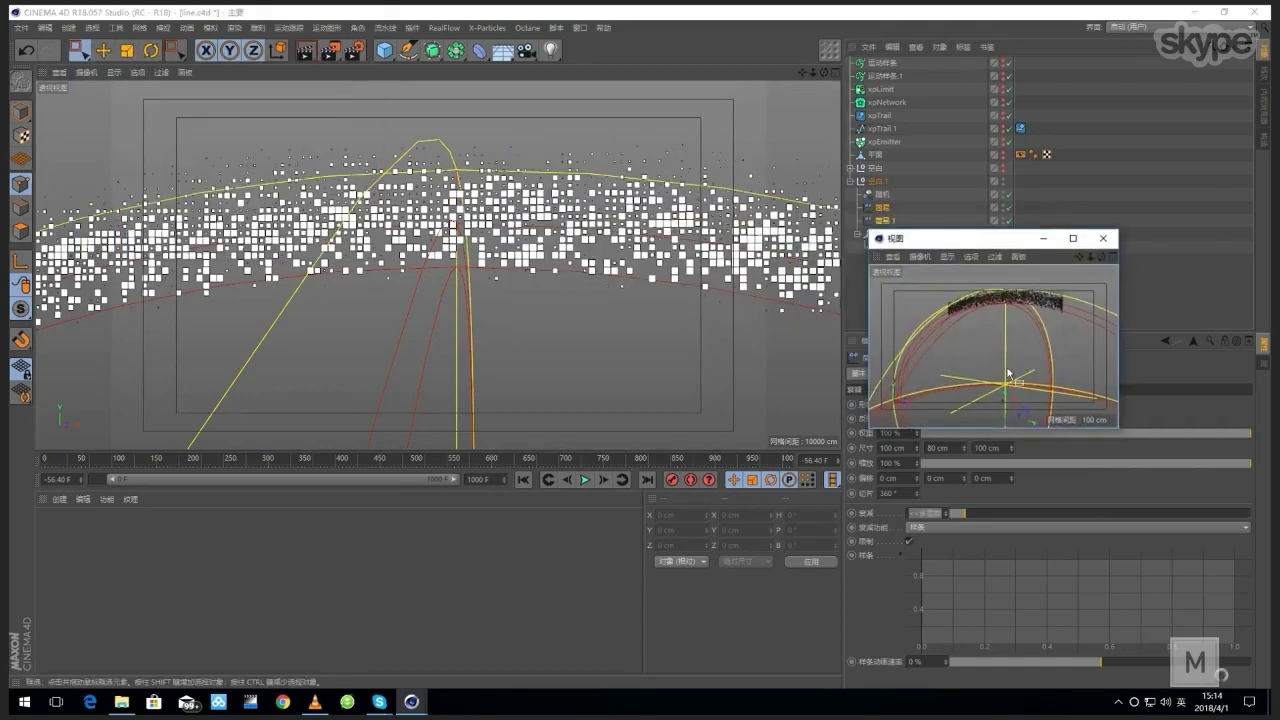
{"action": "left_click_drag", "start_coordinate": [1008, 373], "coordinate": [1013, 384], "text": "alt"}
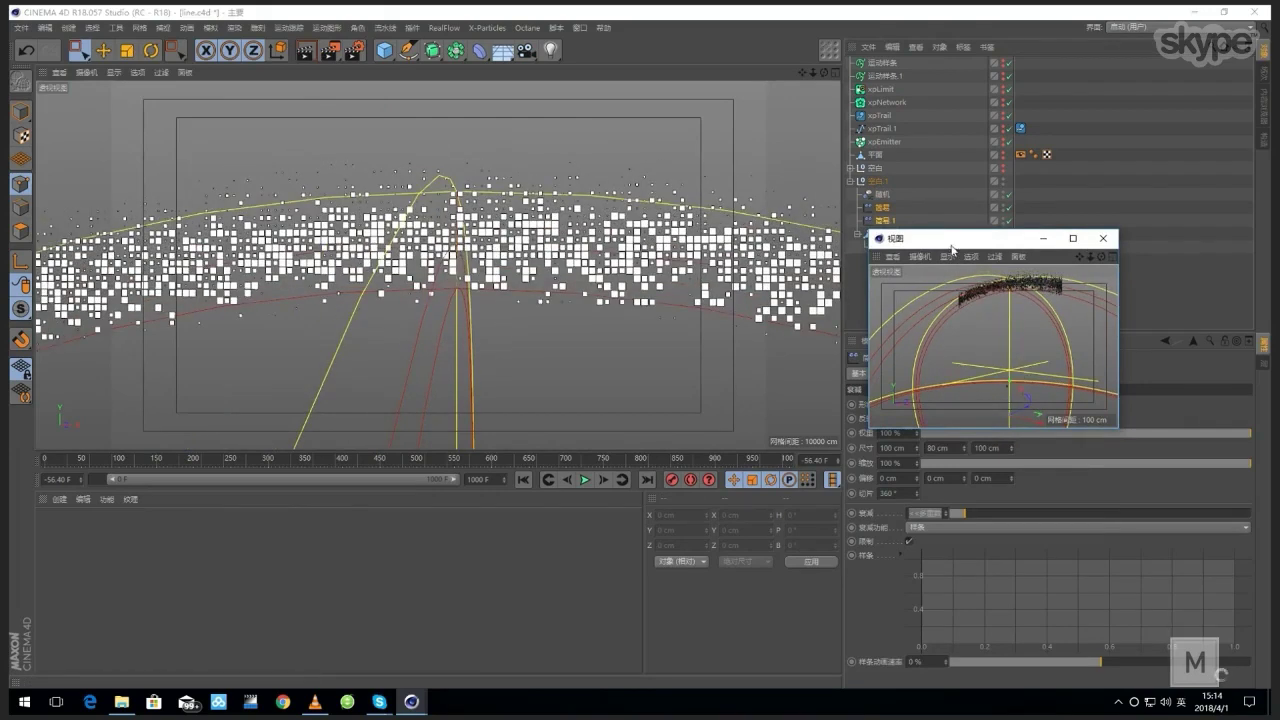
{"action": "left_click_drag", "start_coordinate": [948, 241], "coordinate": [872, 477]}
Step: Show and expand the 空白 group, and check the glass.1 object in 空白.1
{"action": "left_click", "coordinate": [1030, 266]}
{"action": "left_click", "coordinate": [849, 168]}
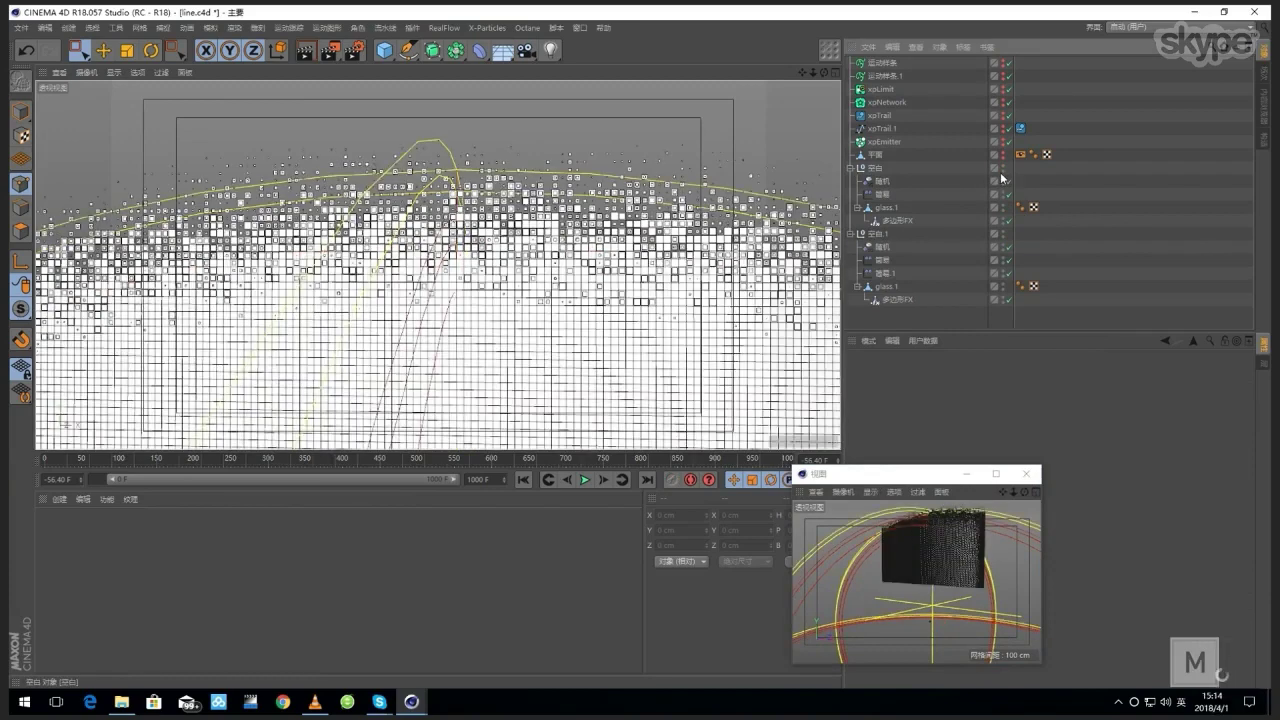
{"action": "left_click", "coordinate": [884, 287]}
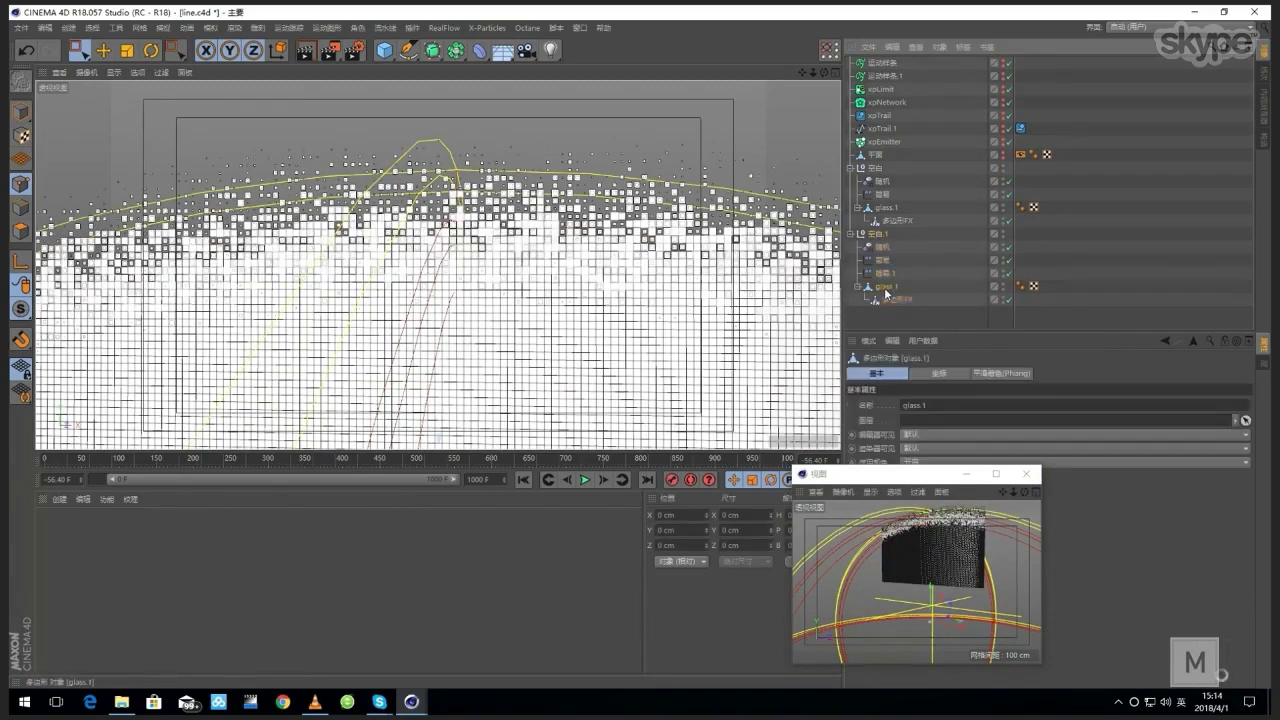
{"action": "left_click", "coordinate": [1108, 257]}
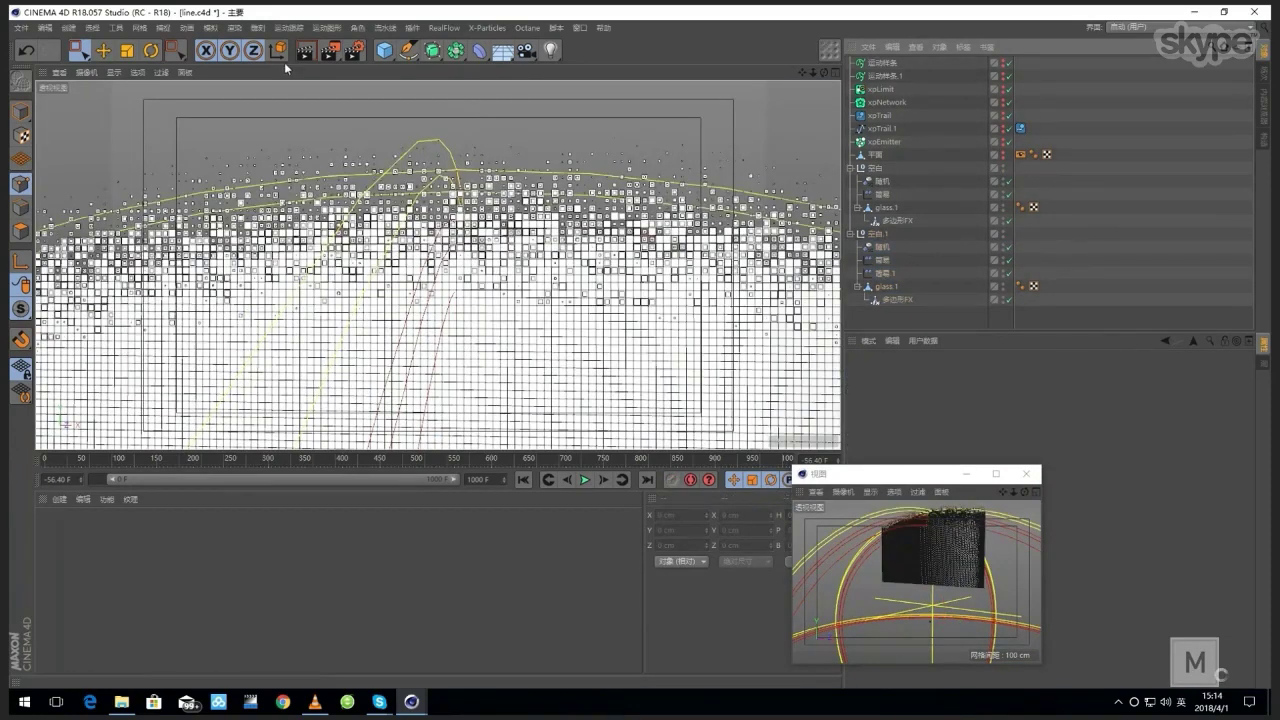
Step: Add a Cloth Surface object (布料曲面) and nest the 空白 group under it
{"action": "left_click", "coordinate": [234, 27]}
{"action": "mouse_move", "coordinate": [208, 33]}
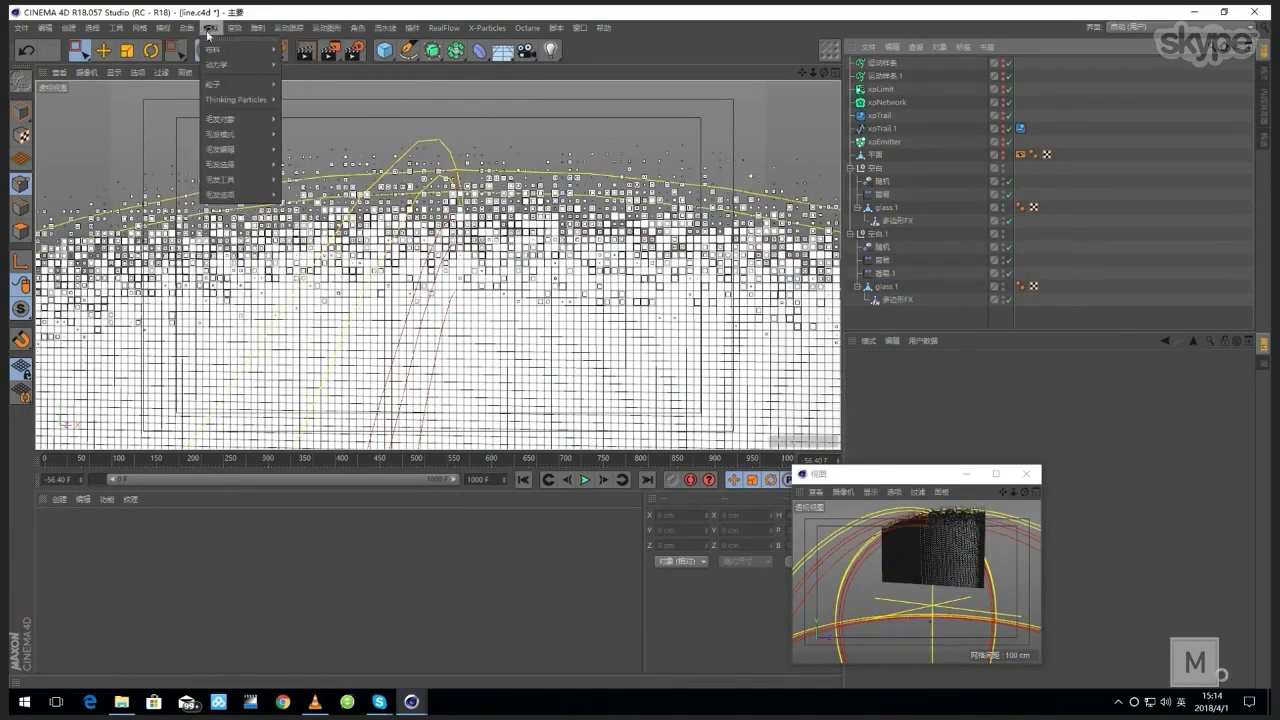
{"action": "mouse_move", "coordinate": [236, 49]}
{"action": "left_click", "coordinate": [320, 52]}
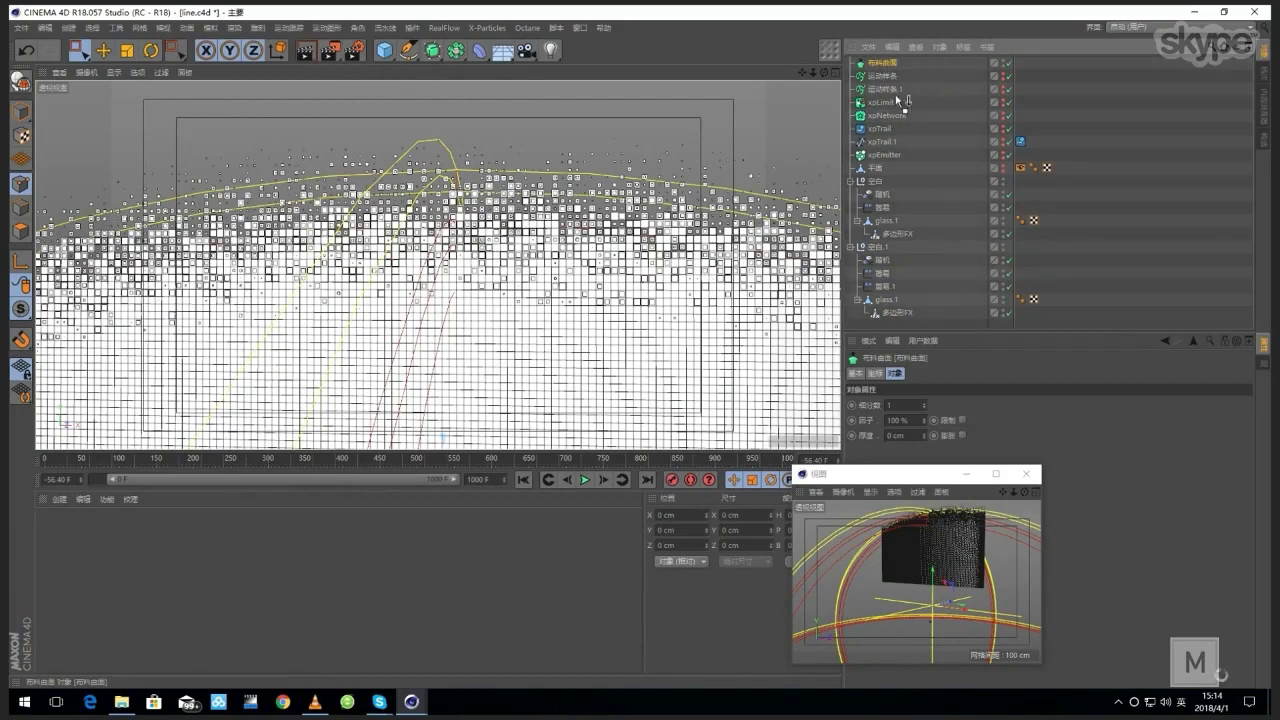
{"action": "left_click_drag", "start_coordinate": [898, 100], "coordinate": [881, 173]}
{"action": "left_click", "coordinate": [881, 171]}
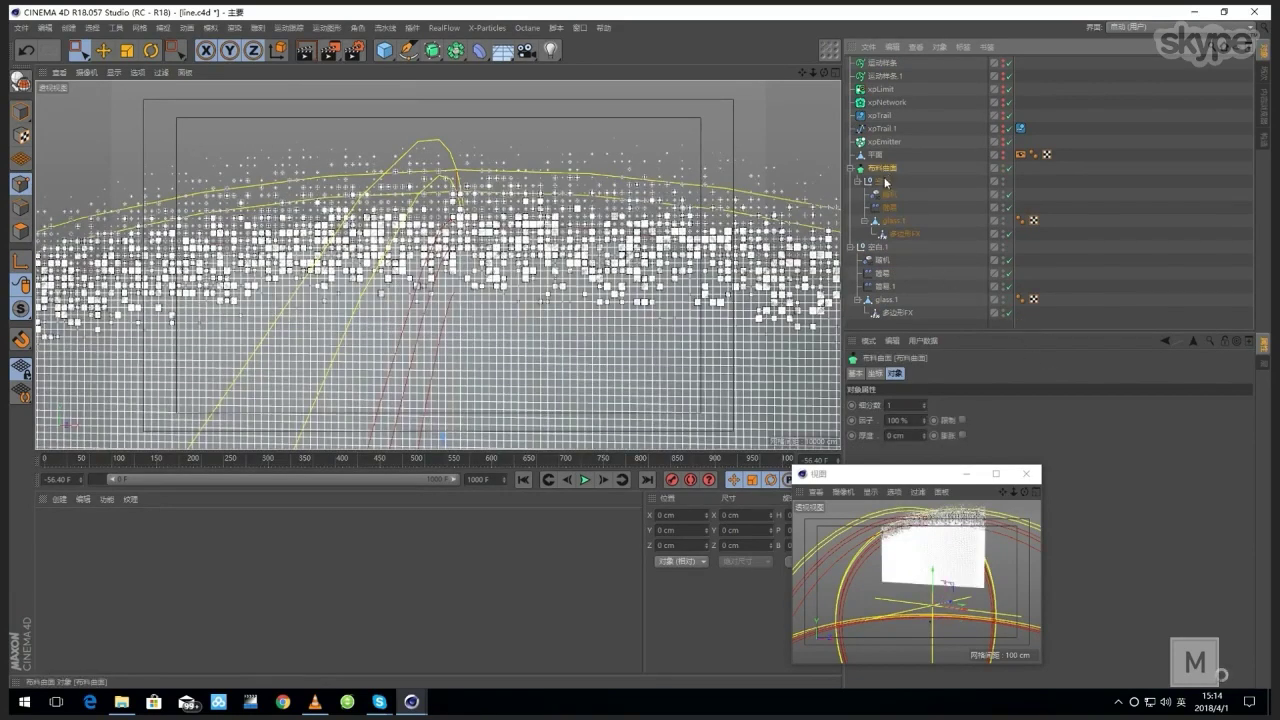
Step: Take the 空白 group out of the Cloth Surface and nest the 空白.1 group under it instead
{"action": "left_click_drag", "start_coordinate": [880, 182], "coordinate": [886, 165]}
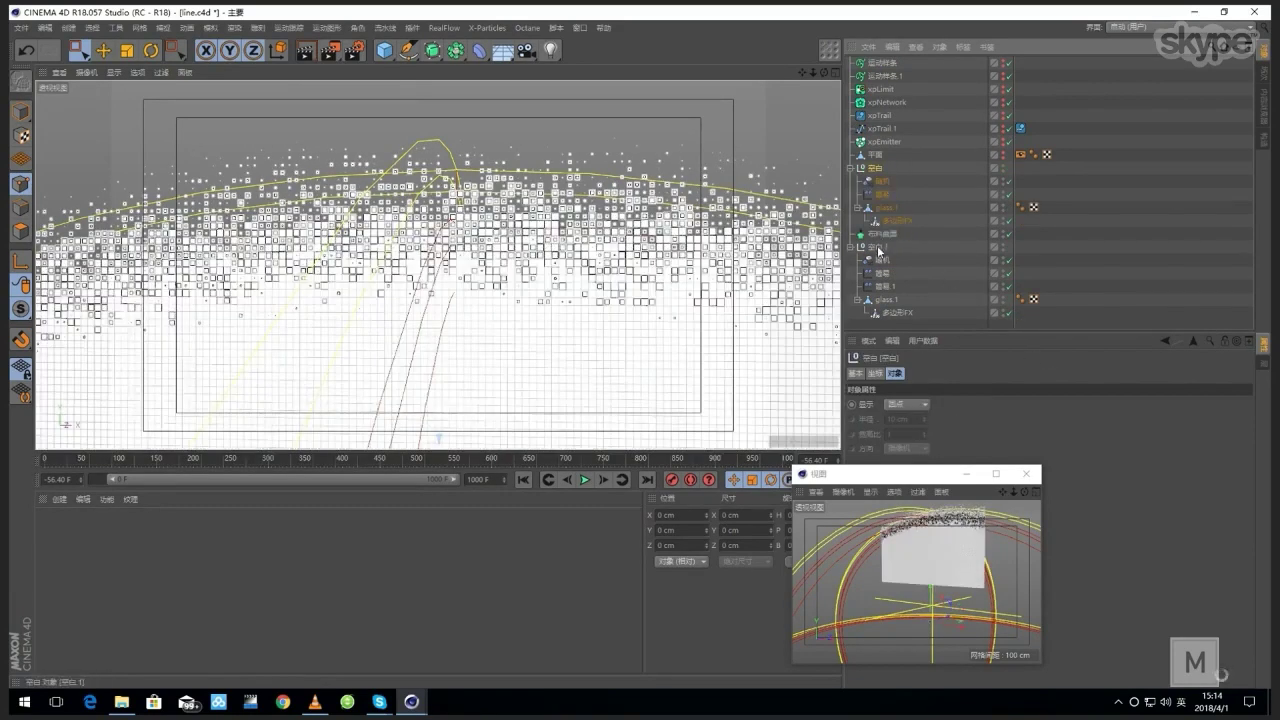
{"action": "left_click_drag", "start_coordinate": [878, 248], "coordinate": [885, 236]}
{"action": "left_click", "coordinate": [885, 236]}
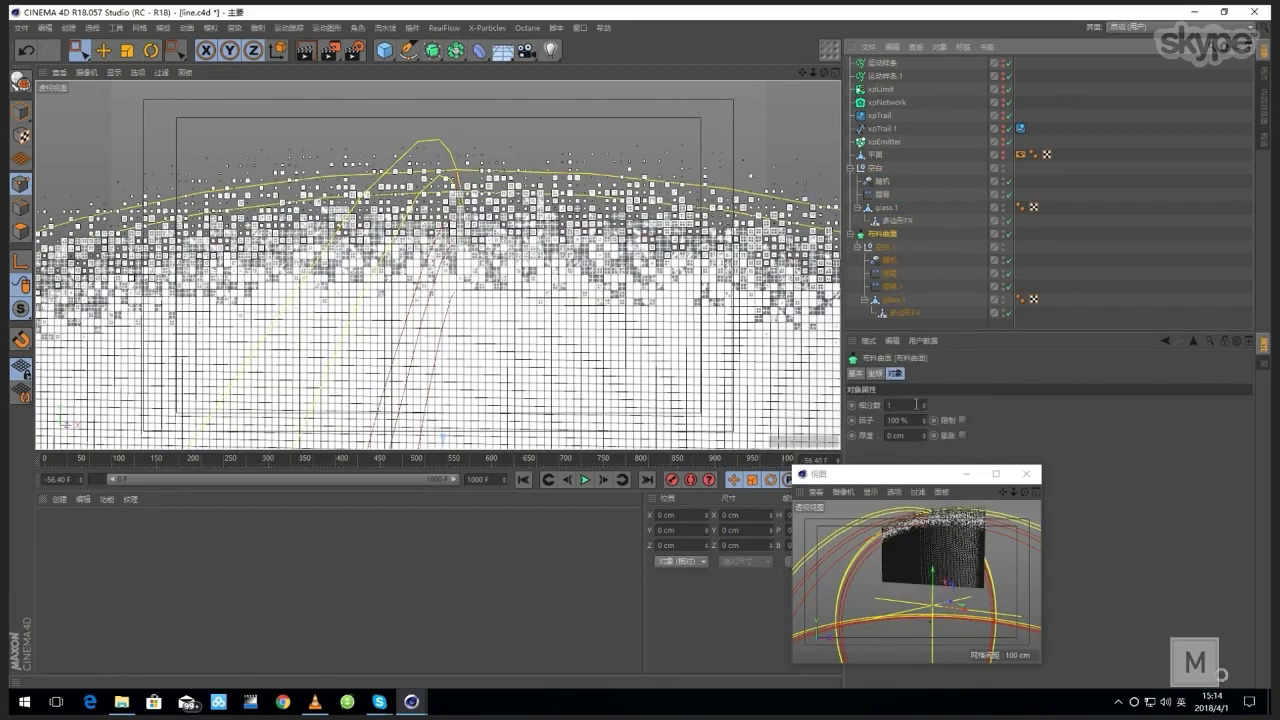
Step: Set the Cloth Surface's subdivision to 0 and its thickness to 0.5 cm
{"action": "left_click", "coordinate": [916, 404]}
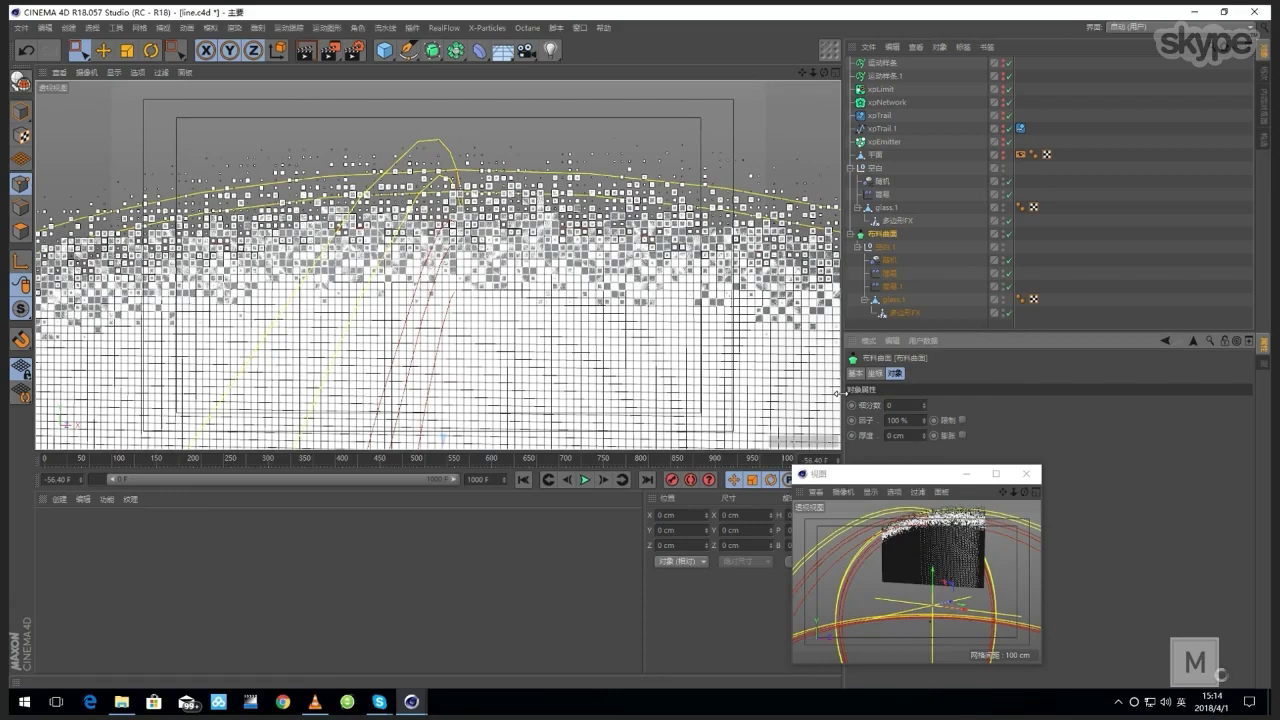
{"action": "left_click", "coordinate": [924, 432]}
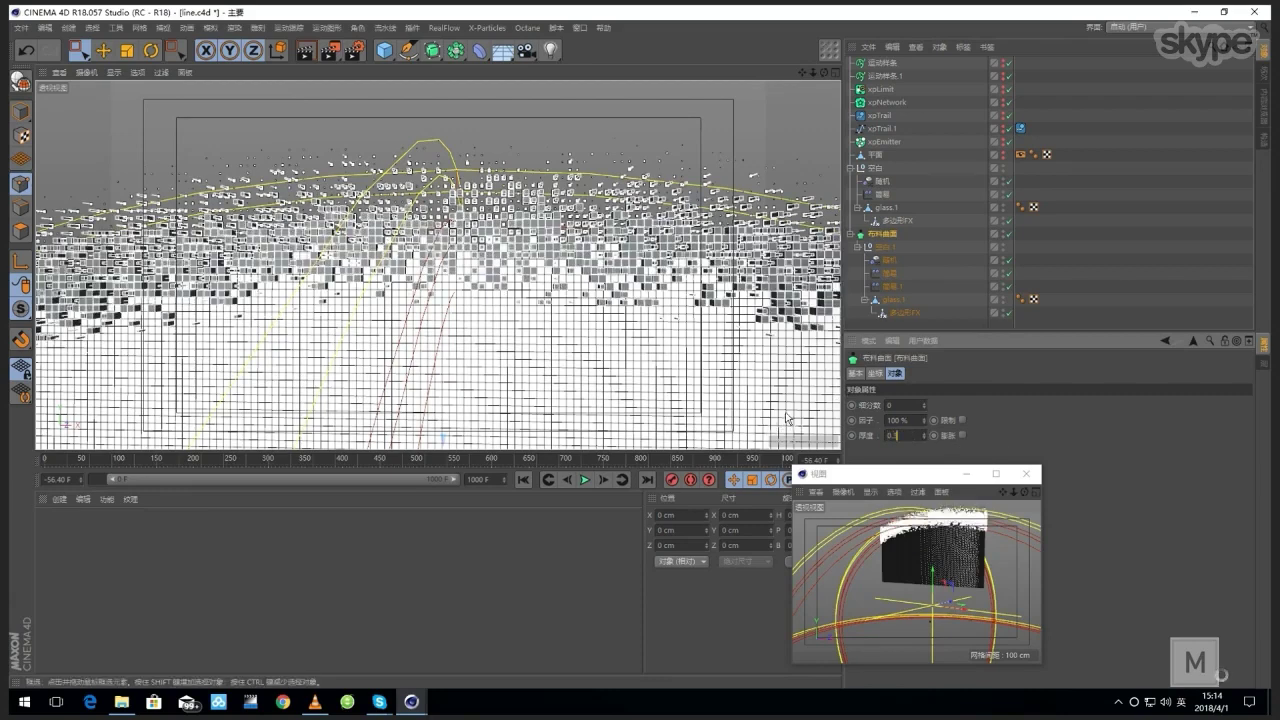
{"action": "key", "text": "Return"}
{"action": "left_click", "coordinate": [955, 264]}
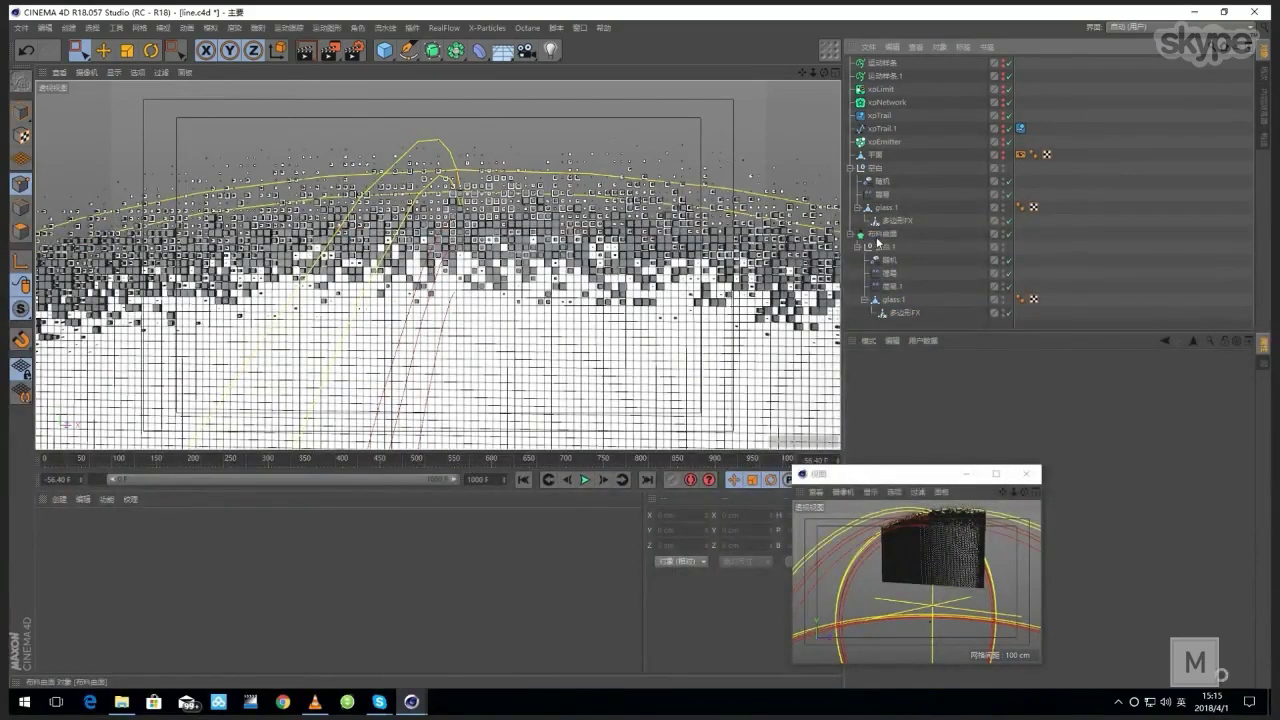
Step: Reduce the Cloth Surface's thickness to 0.2 cm
{"action": "left_click", "coordinate": [878, 235]}
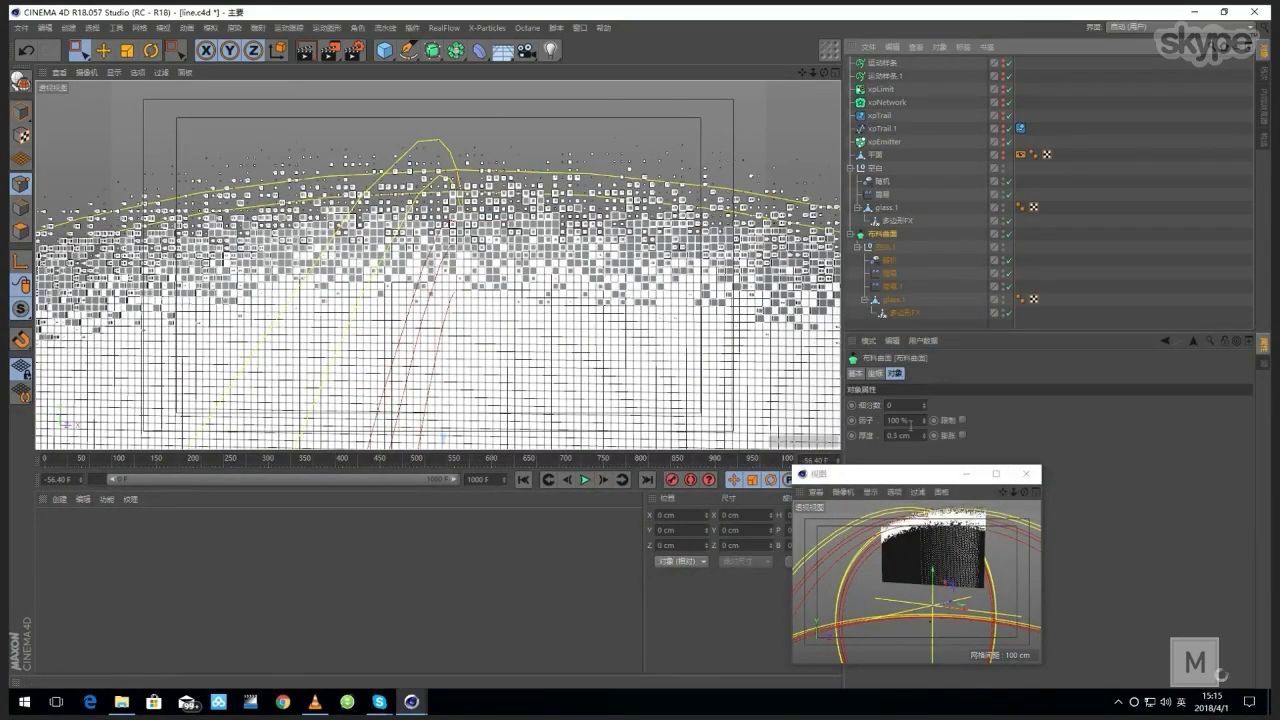
{"action": "left_click", "coordinate": [900, 436]}
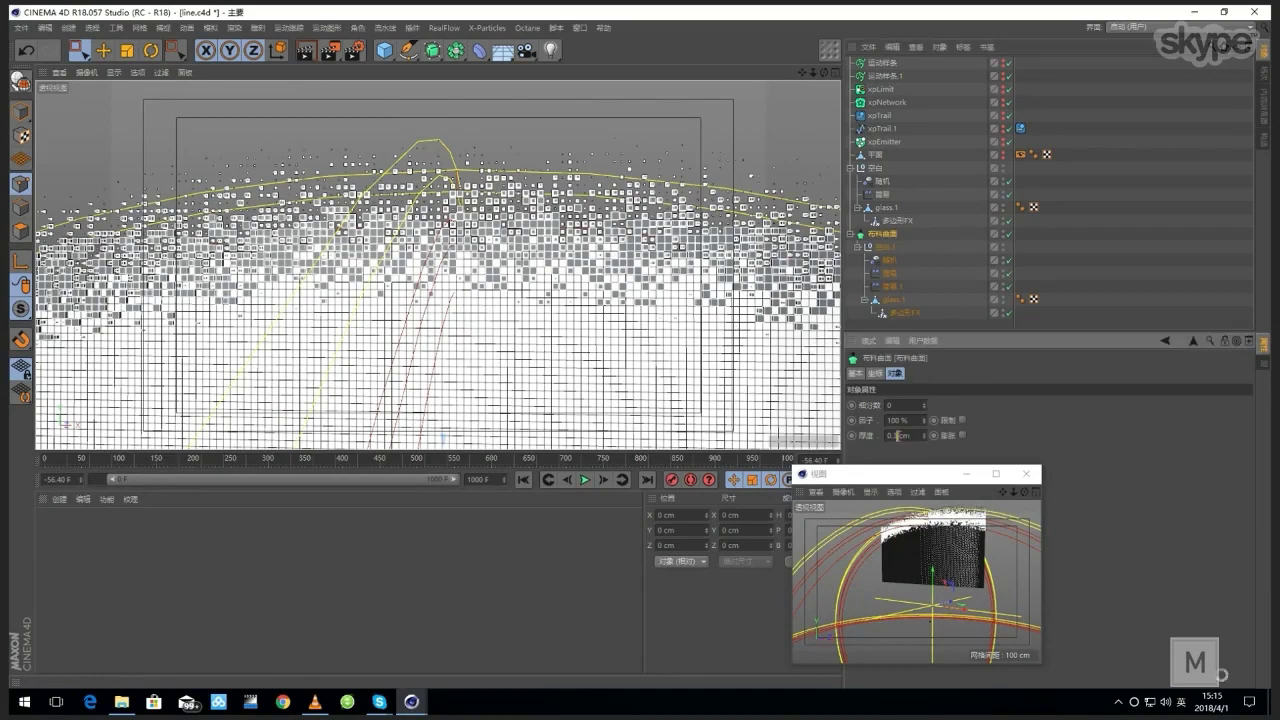
{"action": "left_click", "coordinate": [1086, 309]}
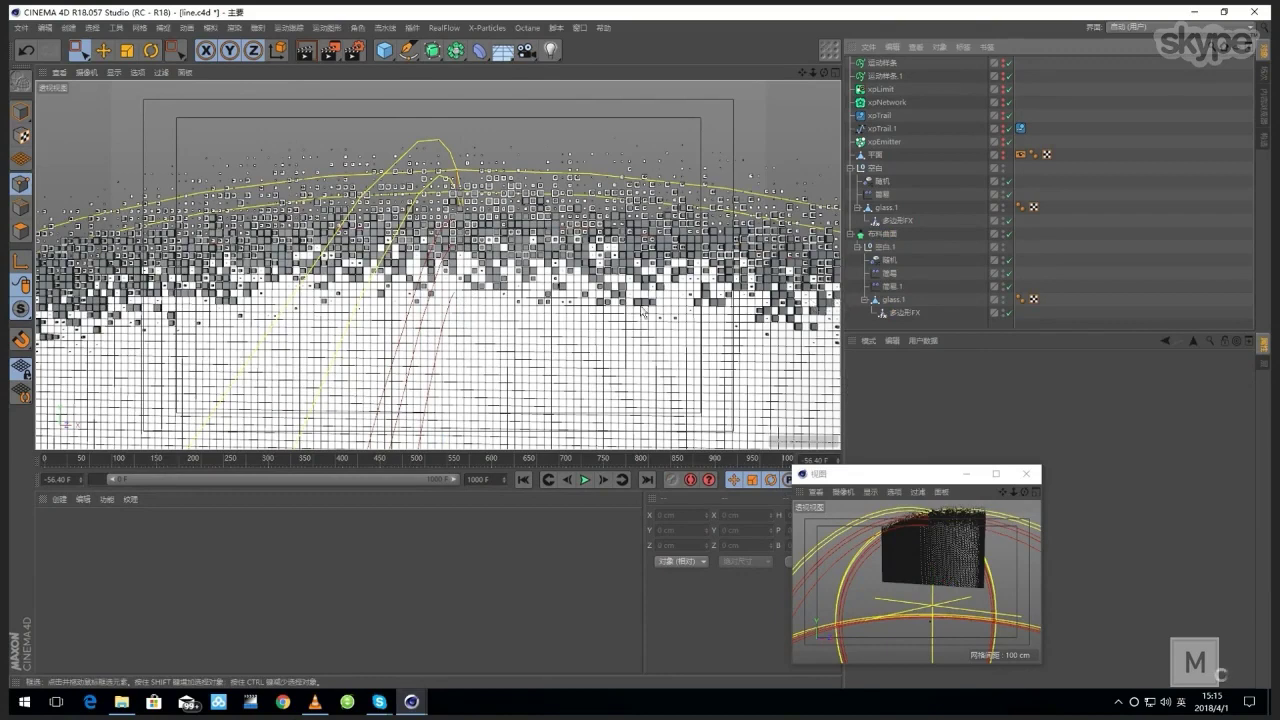
Step: Duplicate the Cloth Surface hierarchy, move the copied 空白.1 group out of it and delete the empty Cloth Surface copy
{"action": "left_click", "coordinate": [884, 235]}
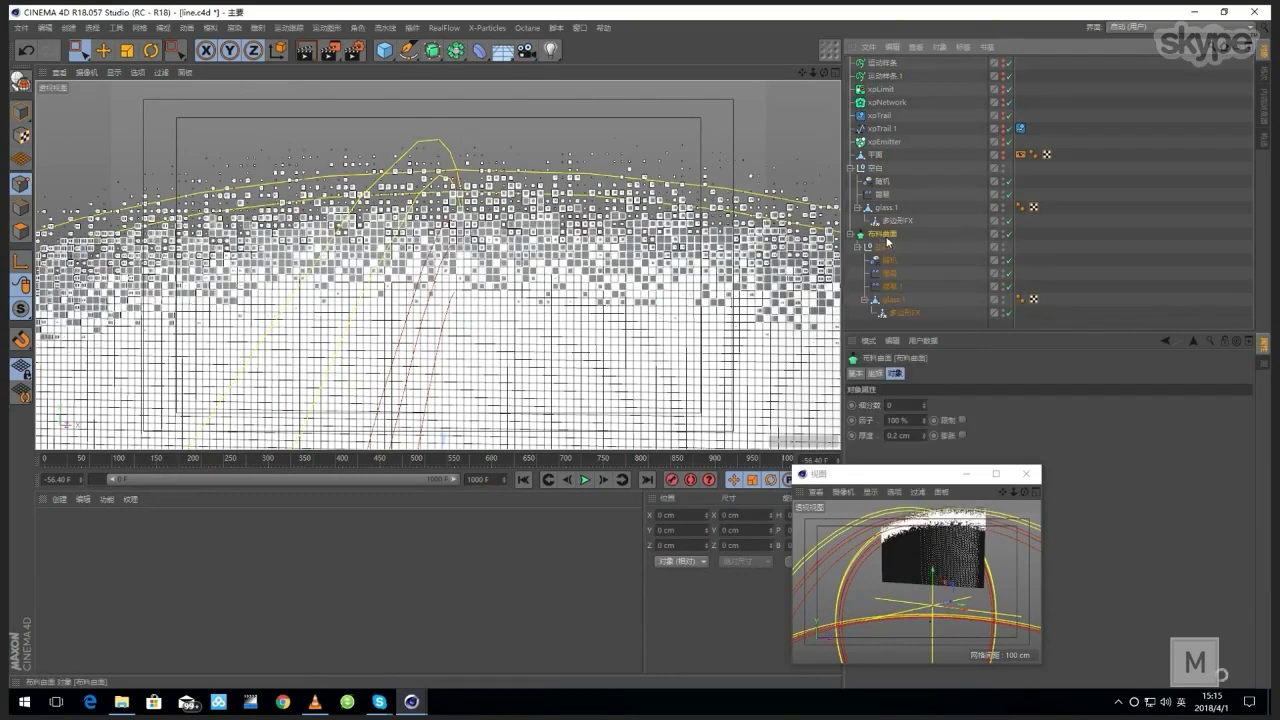
{"action": "key", "text": "ctrl+v"}
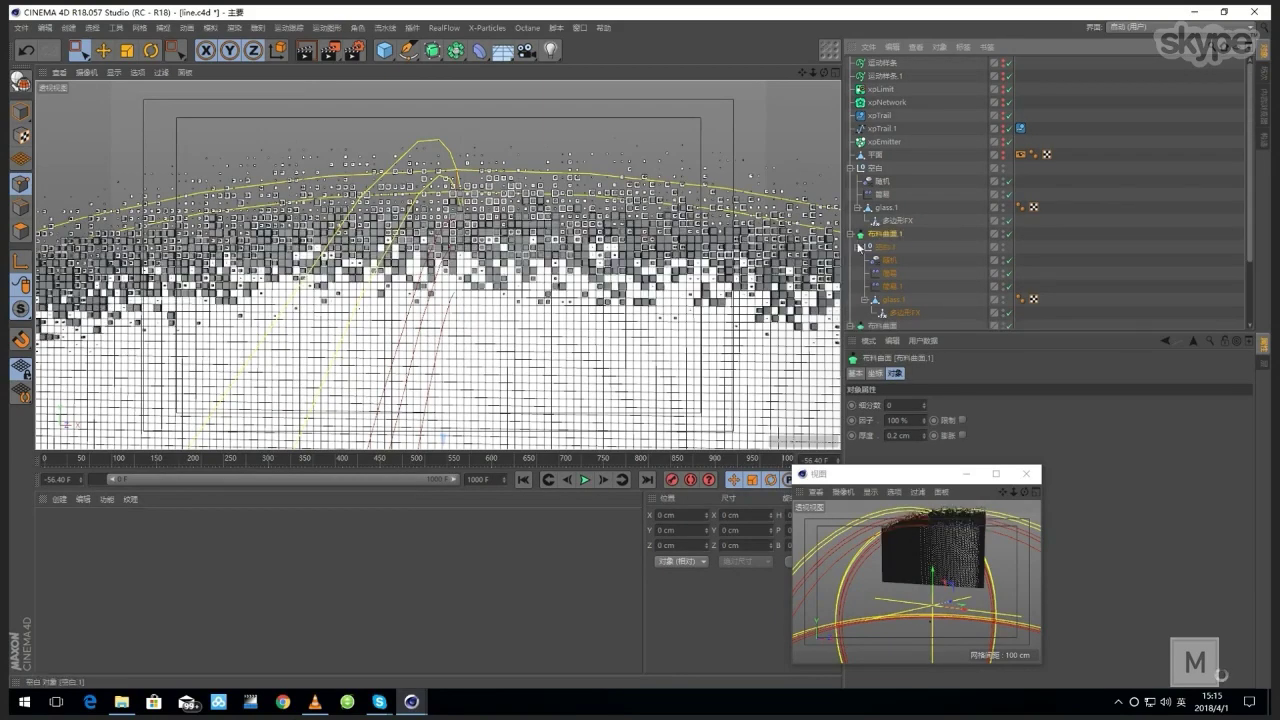
{"action": "scroll", "coordinate": [900, 247], "scroll_direction": "down", "scroll_amount": 2}
{"action": "left_click_drag", "start_coordinate": [896, 258], "coordinate": [878, 157]}
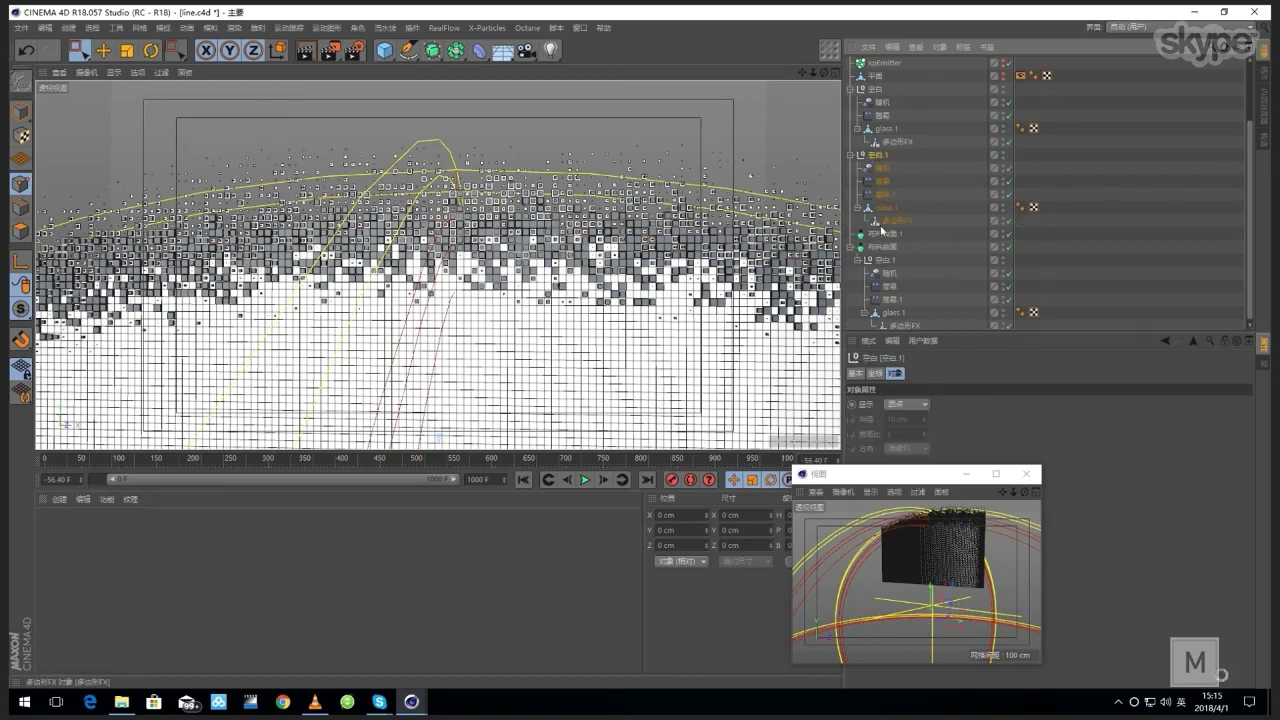
{"action": "scroll", "coordinate": [882, 240], "scroll_direction": "up", "scroll_amount": 1}
Step: Select glass.1 in the copied 空白.1 group and open the surface generators
{"action": "left_click", "coordinate": [886, 217]}
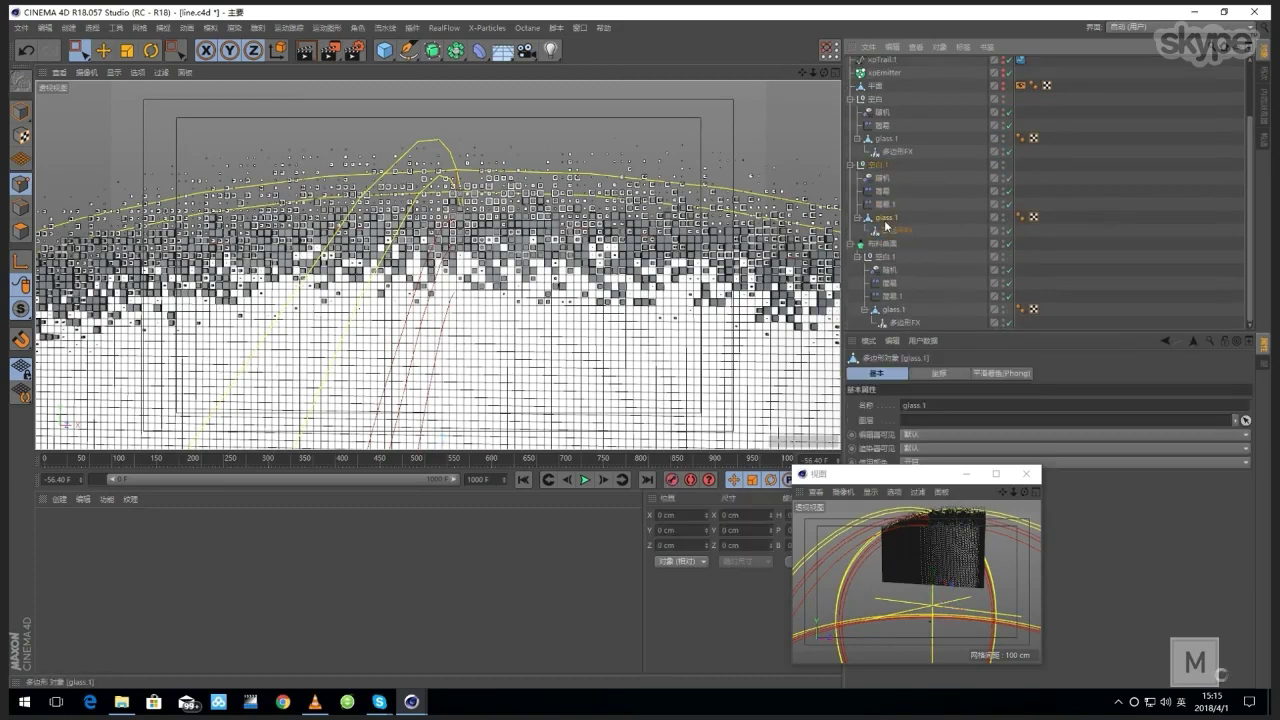
{"action": "left_click", "coordinate": [432, 51]}
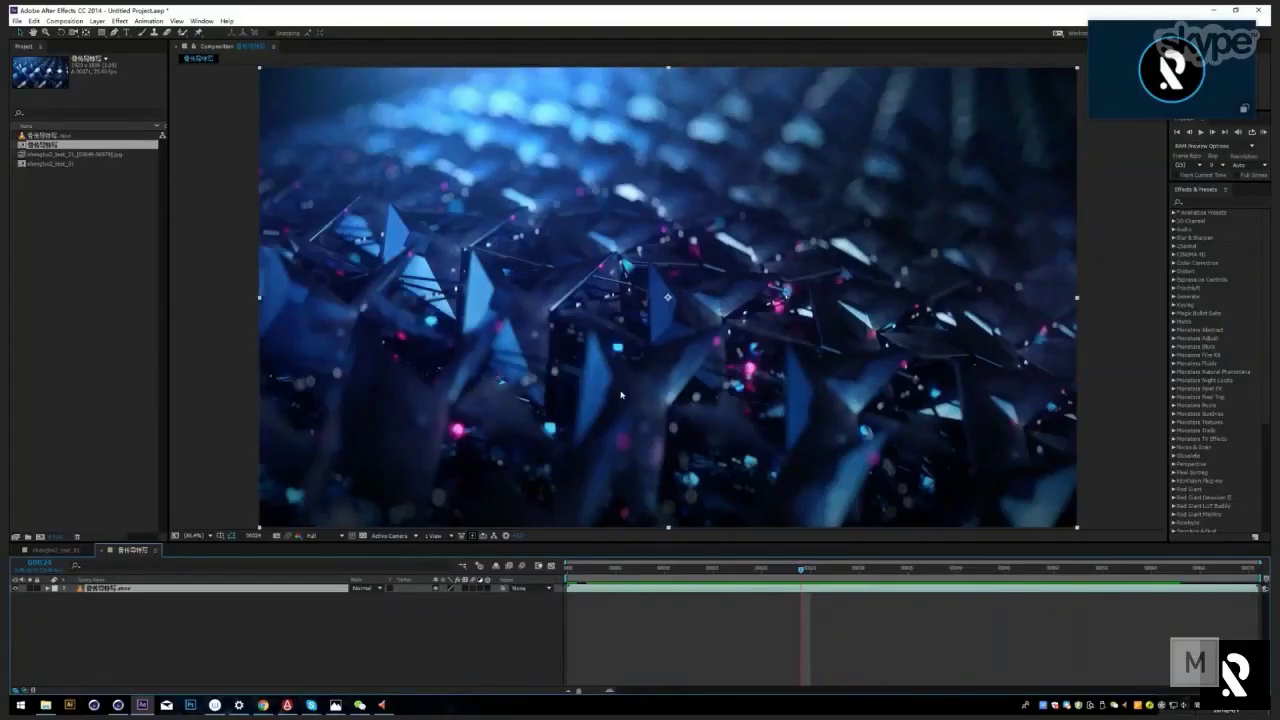
Step: Scrub the rendered clip in After Effects forward to frame 41 and mute the call microphone
{"action": "left_click_drag", "start_coordinate": [810, 570], "coordinate": [966, 570]}
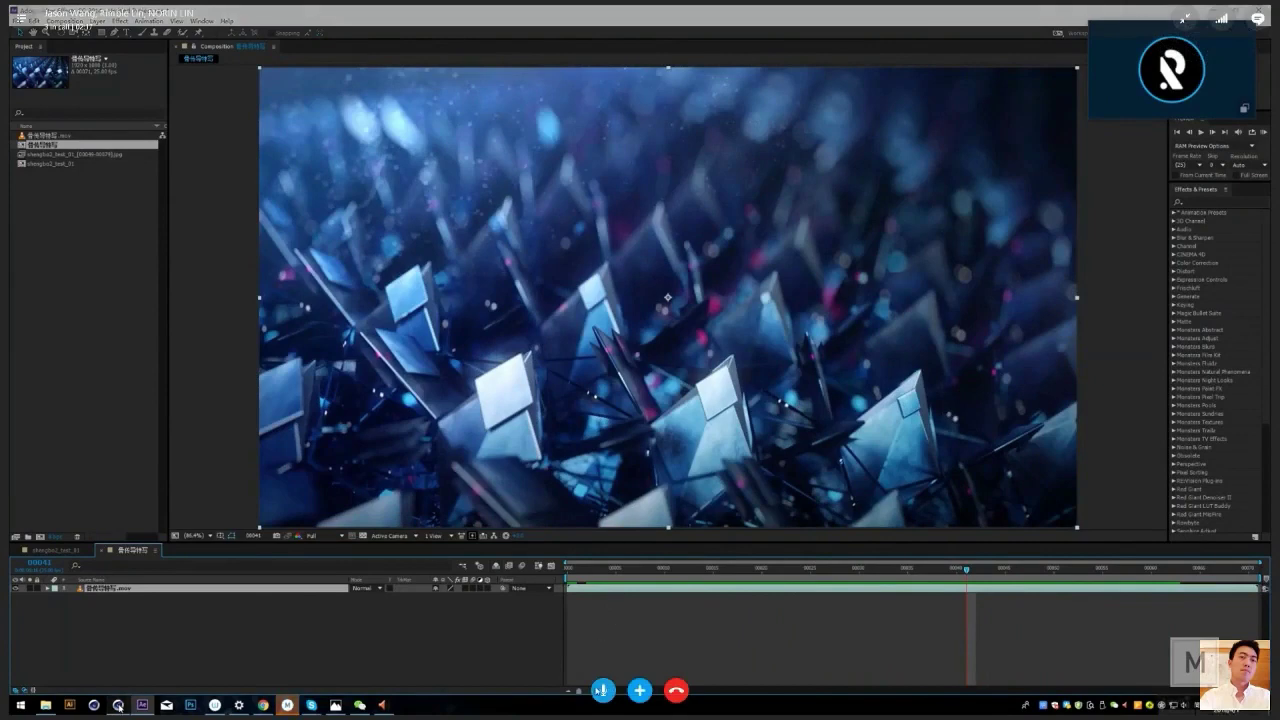
{"action": "left_click", "coordinate": [603, 690]}
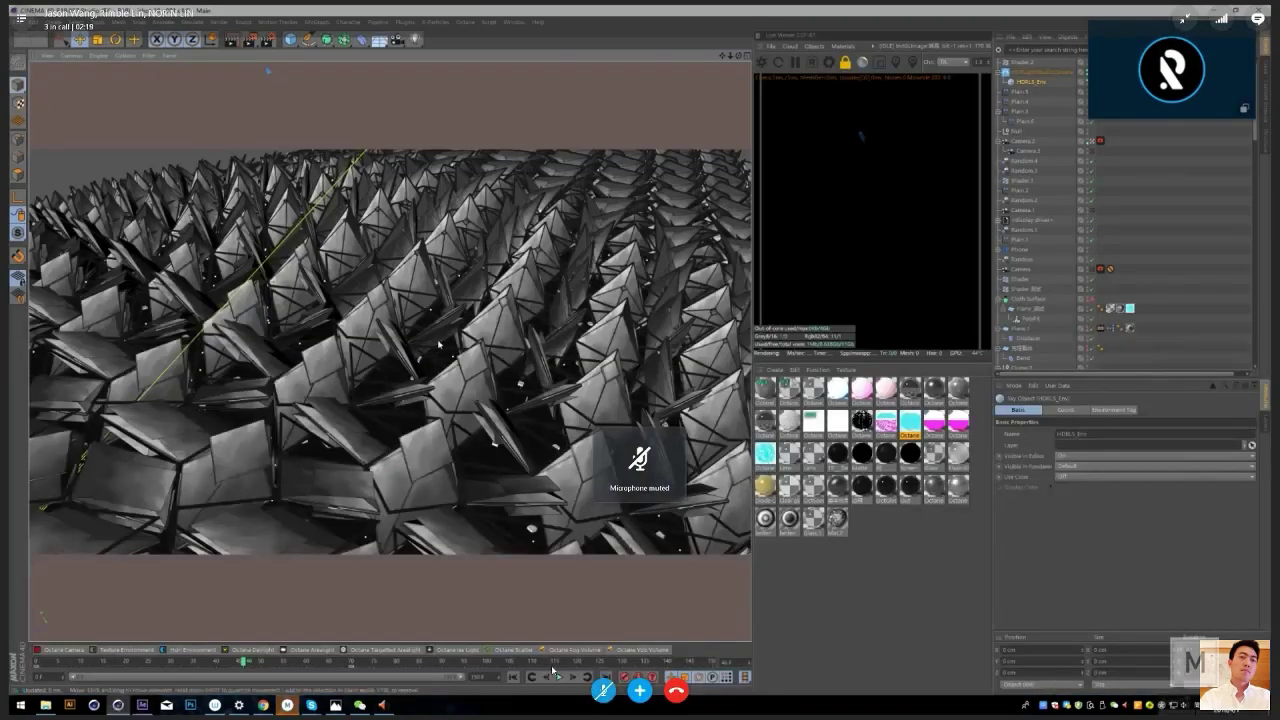
Step: Switch to the shot_03_ani_lighting_11.c4d project in Cinema 4D and inspect the diamond-shaped piece at frame 0
{"action": "left_click", "coordinate": [514, 21]}
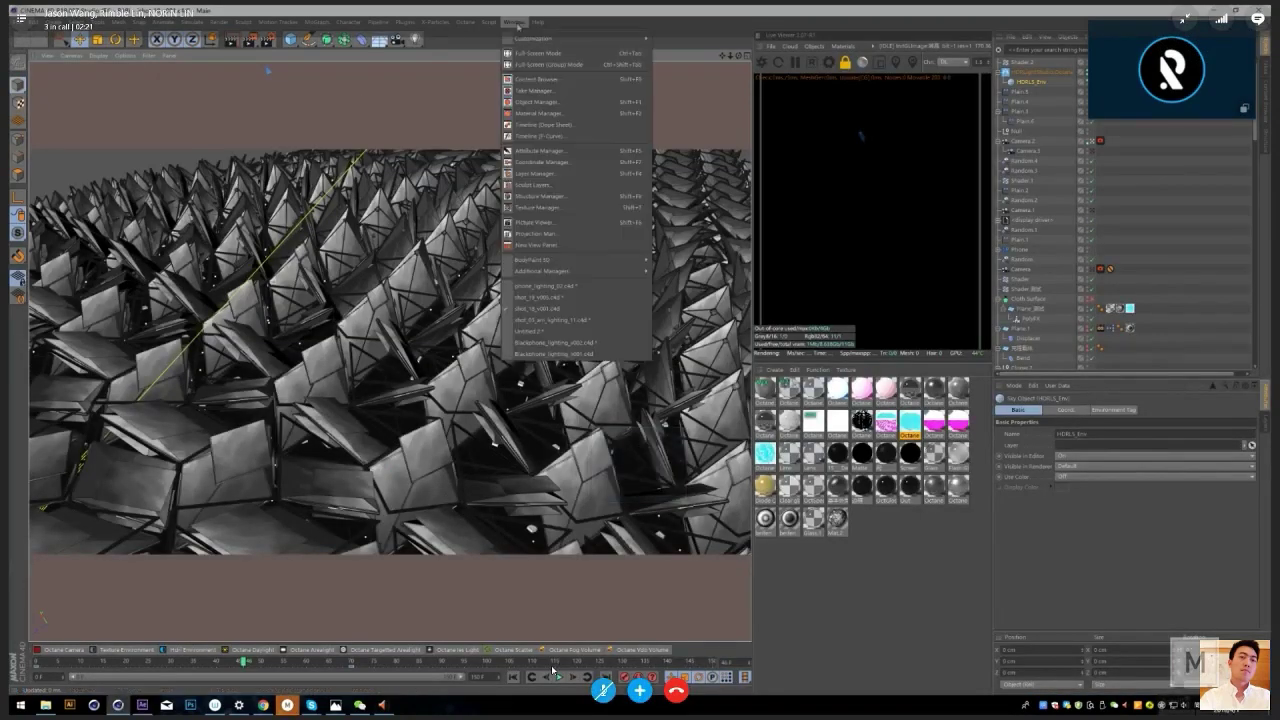
{"action": "left_click", "coordinate": [548, 319]}
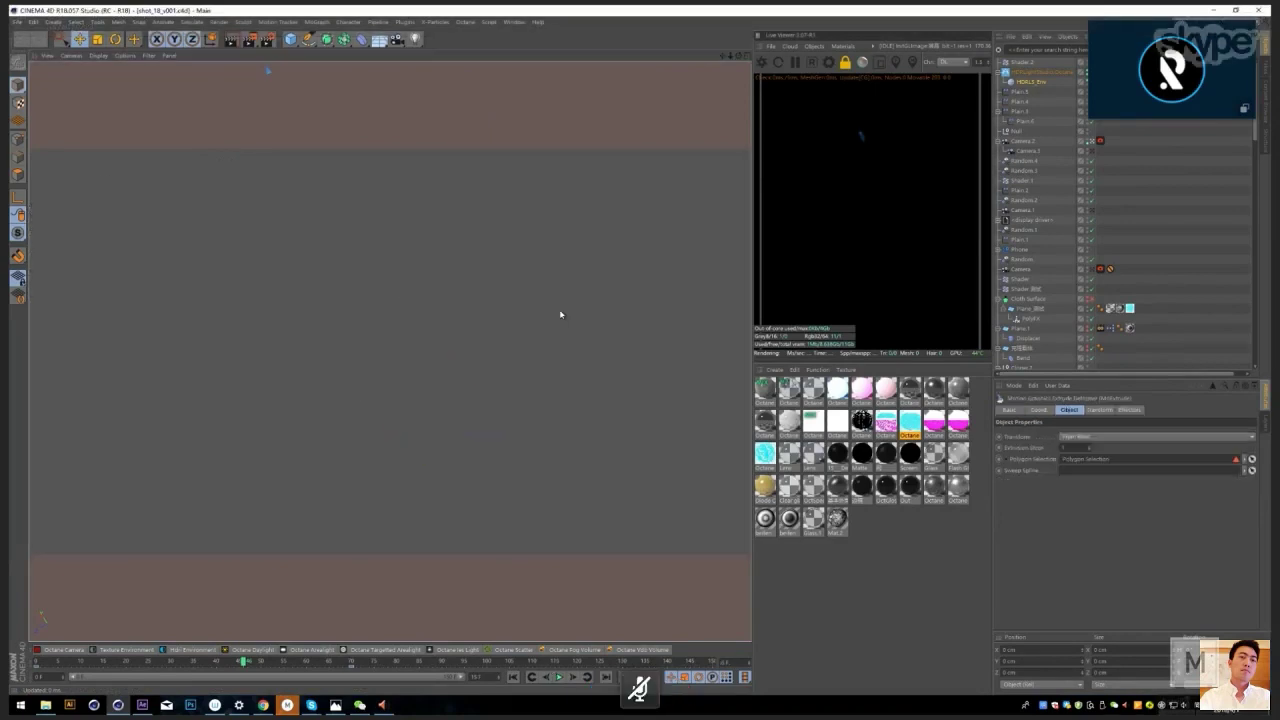
{"action": "left_click_drag", "start_coordinate": [498, 327], "coordinate": [460, 403], "text": "alt"}
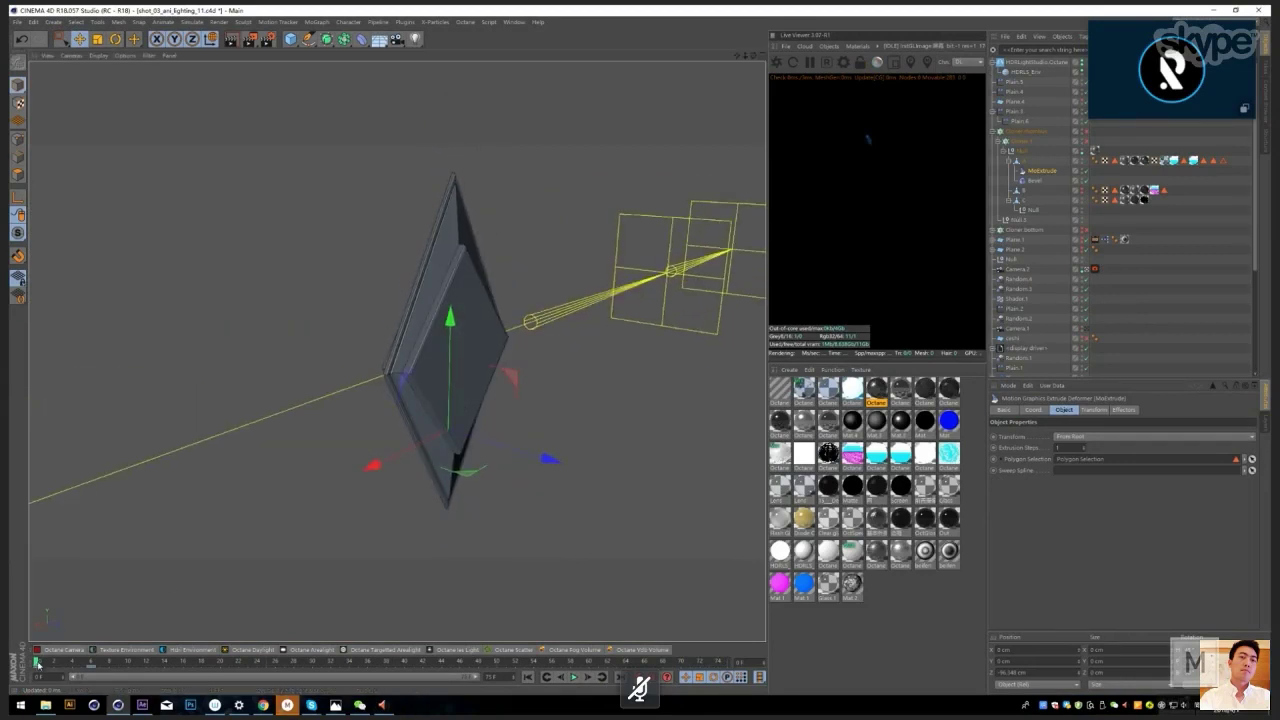
{"action": "mouse_move", "coordinate": [38, 663]}
{"action": "left_mouse_down"}
{"action": "mouse_move", "coordinate": [77, 663]}
{"action": "mouse_move", "coordinate": [38, 663]}
{"action": "left_mouse_up"}
{"action": "left_click_drag", "start_coordinate": [430, 340], "coordinate": [441, 322], "text": "alt"}
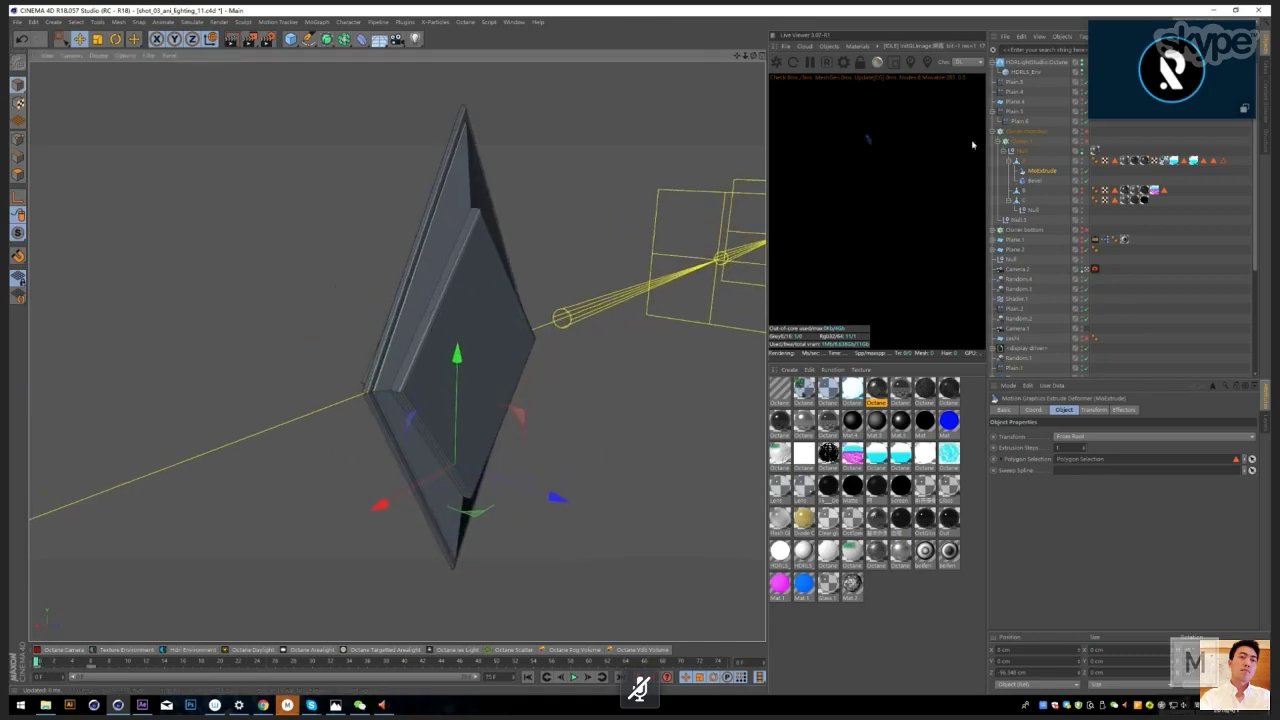
Step: Examine the diamond mesh's MoExtrude and Bevel deformers and compare its shape around the first frames
{"action": "left_click", "coordinate": [1036, 181]}
{"action": "left_click", "coordinate": [1023, 151]}
{"action": "left_click", "coordinate": [1041, 171]}
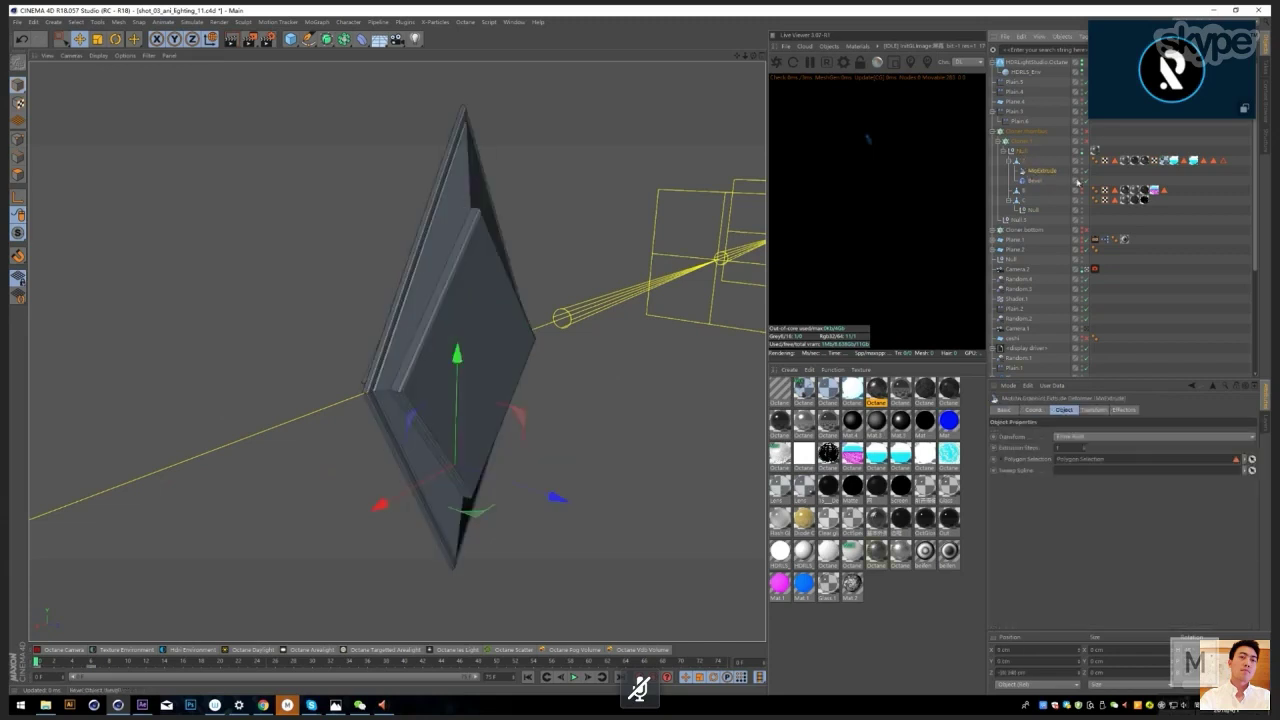
{"action": "left_click_drag", "start_coordinate": [480, 323], "coordinate": [397, 382], "text": "alt"}
{"action": "mouse_move", "coordinate": [38, 661]}
{"action": "left_mouse_down"}
{"action": "mouse_move", "coordinate": [124, 662]}
{"action": "mouse_move", "coordinate": [36, 661]}
{"action": "left_mouse_up"}
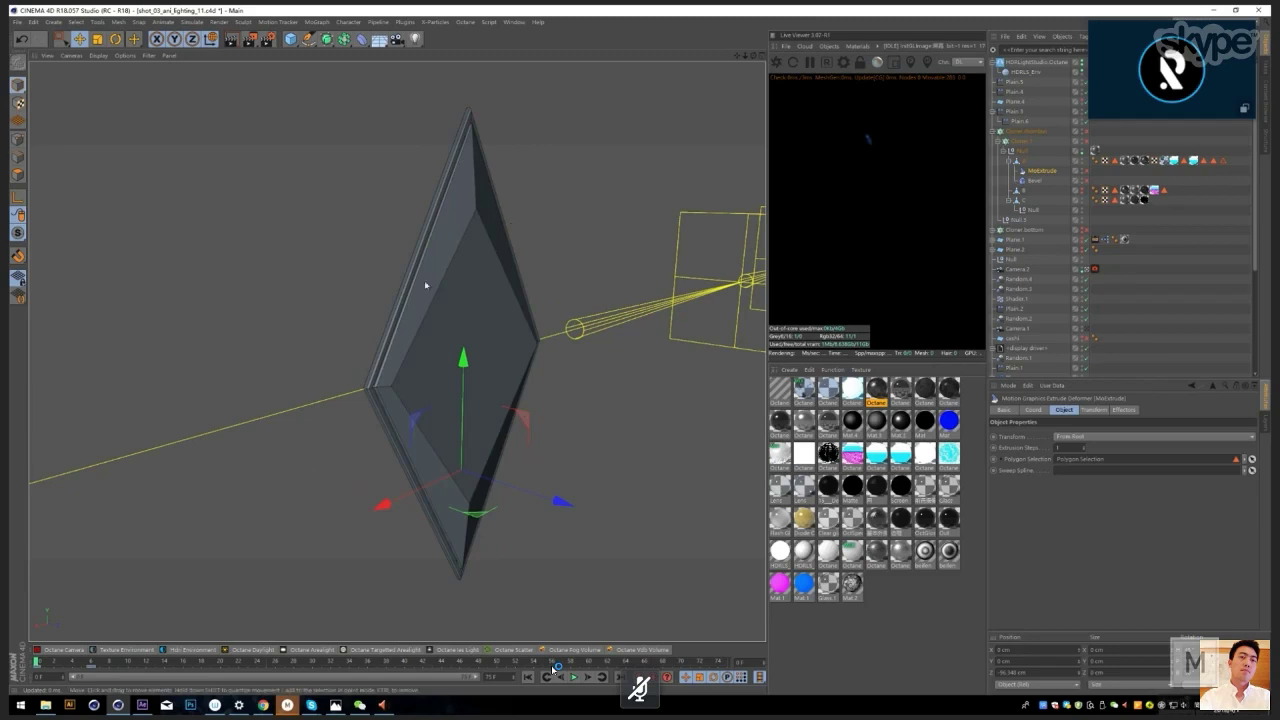
{"action": "mouse_move", "coordinate": [44, 664]}
{"action": "left_mouse_down"}
{"action": "mouse_move", "coordinate": [101, 664]}
{"action": "mouse_move", "coordinate": [36, 664]}
{"action": "left_mouse_up"}
Step: Switch the diamond mesh's MoExtrude and Bevel deformers back on and inspect the extruded, bevelled layers from several angles
{"action": "left_click", "coordinate": [1023, 151]}
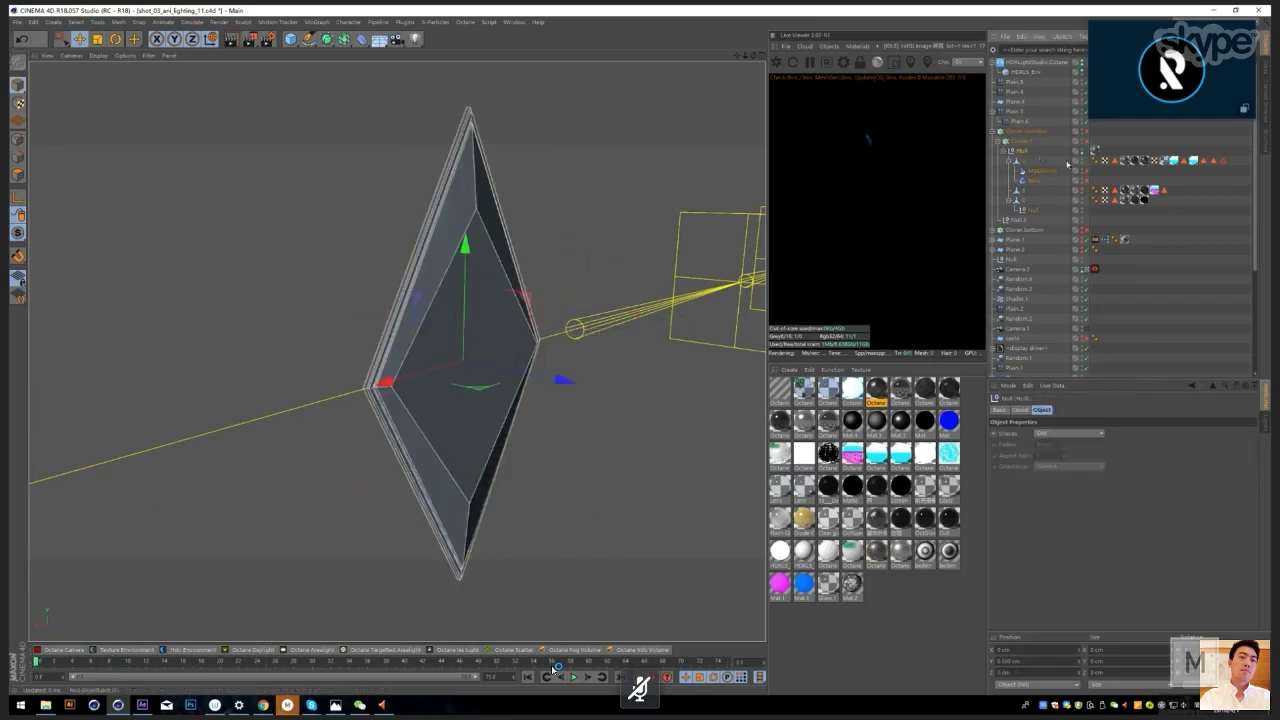
{"action": "left_click", "coordinate": [1087, 172]}
{"action": "left_click", "coordinate": [1087, 182]}
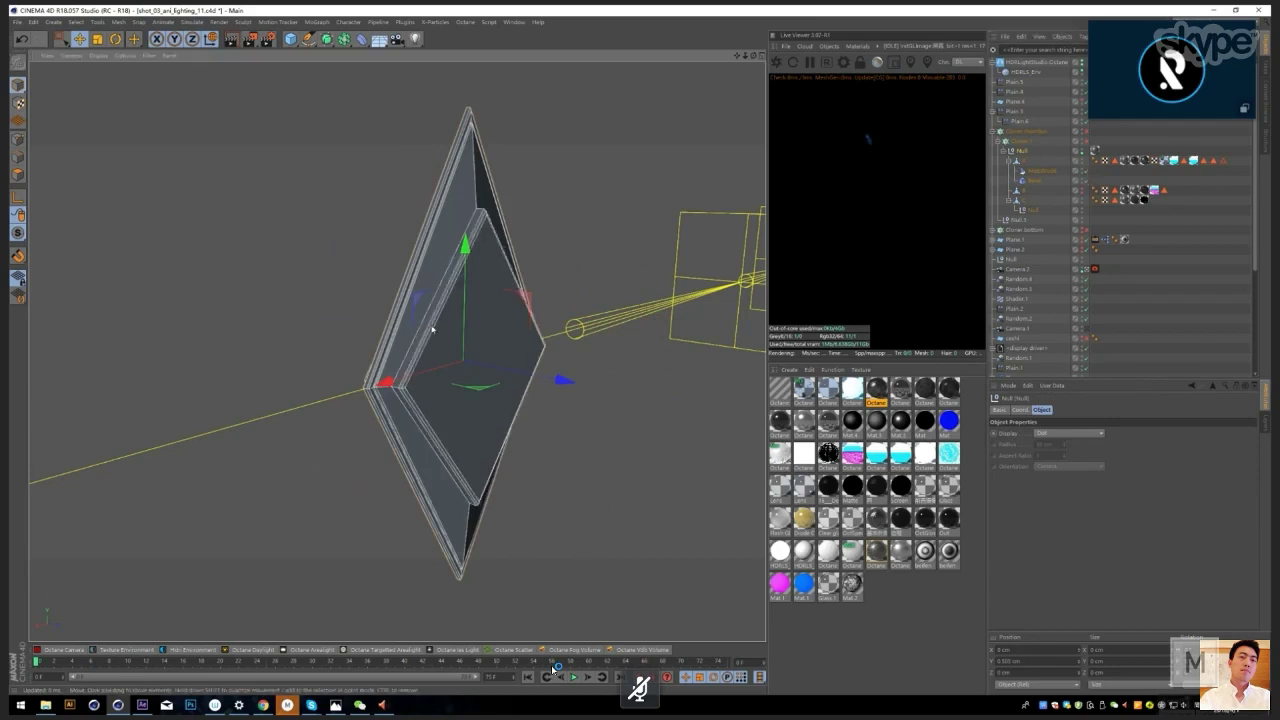
{"action": "left_click_drag", "start_coordinate": [431, 328], "coordinate": [450, 280], "text": "alt"}
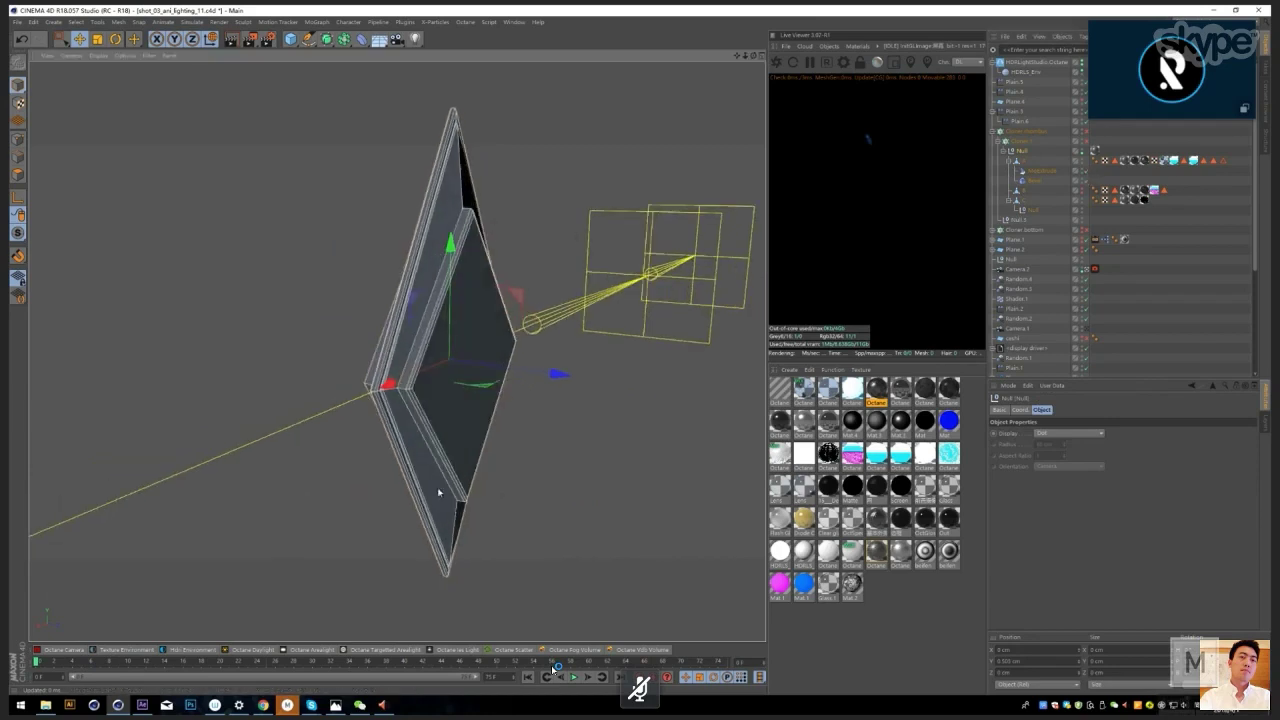
{"action": "left_click_drag", "start_coordinate": [360, 326], "coordinate": [466, 280], "text": "alt"}
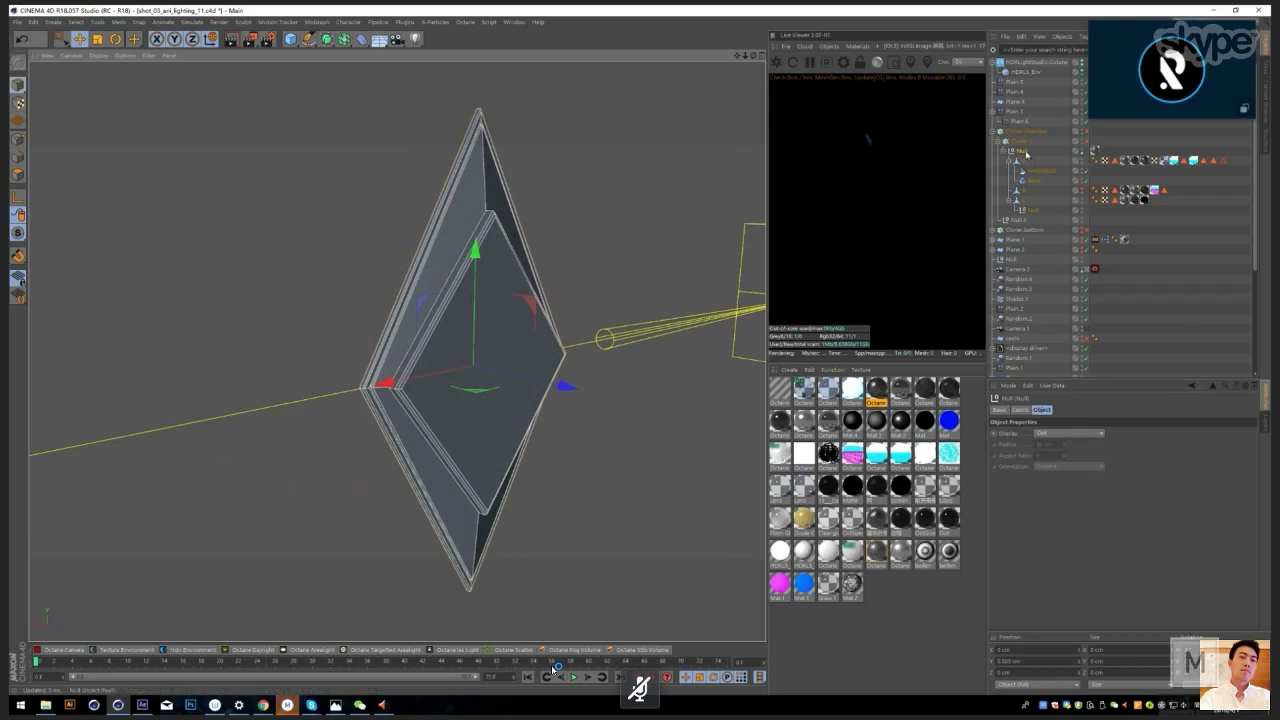
Step: Enable the inner radial Cloner and inspect its three diamond pieces and hexagonal frame a few frames into the animation
{"action": "left_click", "coordinate": [1022, 141]}
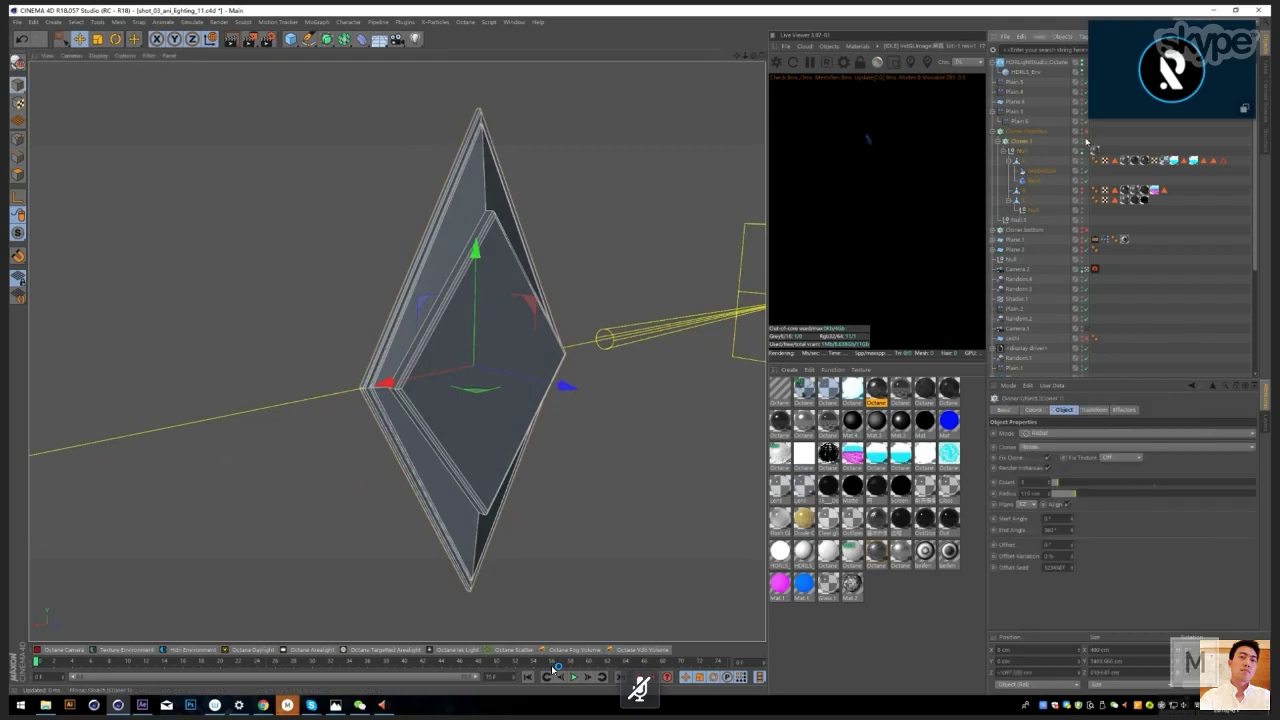
{"action": "key", "text": "o"}
{"action": "left_click_drag", "start_coordinate": [420, 385], "coordinate": [368, 340], "text": "alt"}
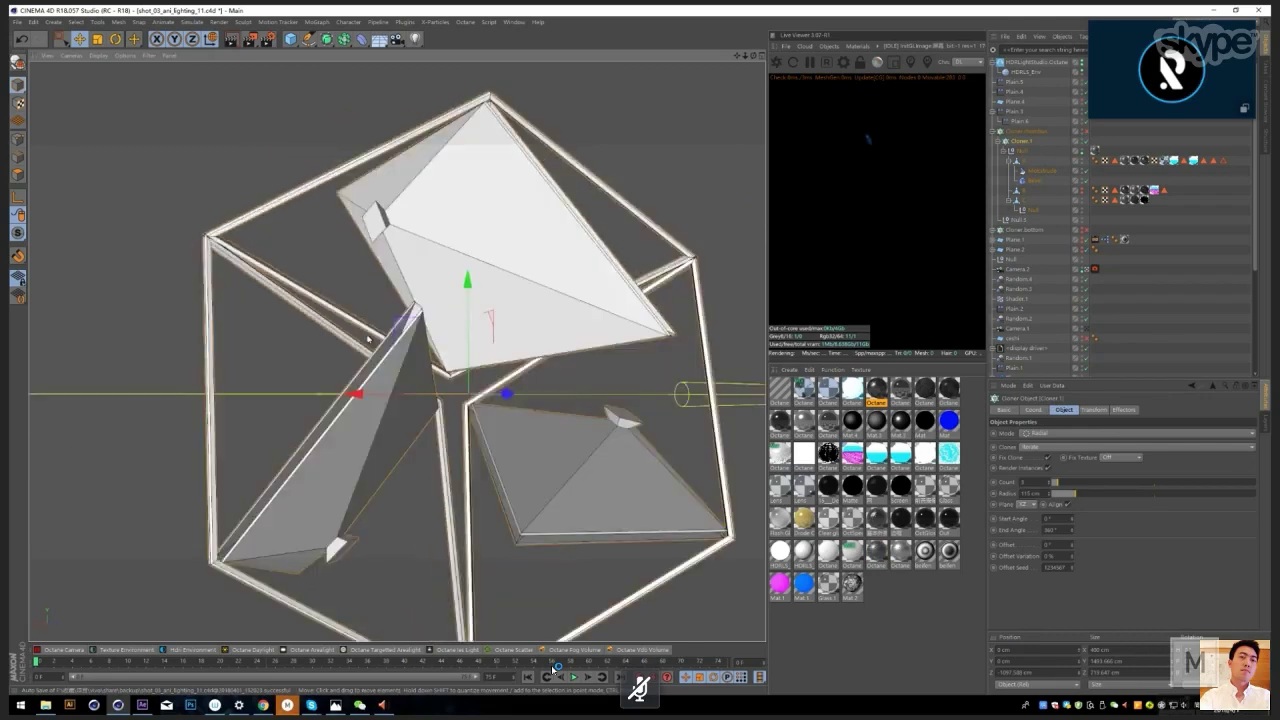
{"action": "scroll", "coordinate": [367, 339], "scroll_direction": "down", "scroll_amount": 5}
{"action": "mouse_move", "coordinate": [40, 664]}
{"action": "left_mouse_down"}
{"action": "mouse_move", "coordinate": [160, 665]}
{"action": "mouse_move", "coordinate": [46, 665]}
{"action": "mouse_move", "coordinate": [146, 662]}
{"action": "mouse_move", "coordinate": [65, 662]}
{"action": "left_mouse_up"}
{"action": "middle_click_drag", "start_coordinate": [491, 167], "coordinate": [482, 184], "text": "alt"}
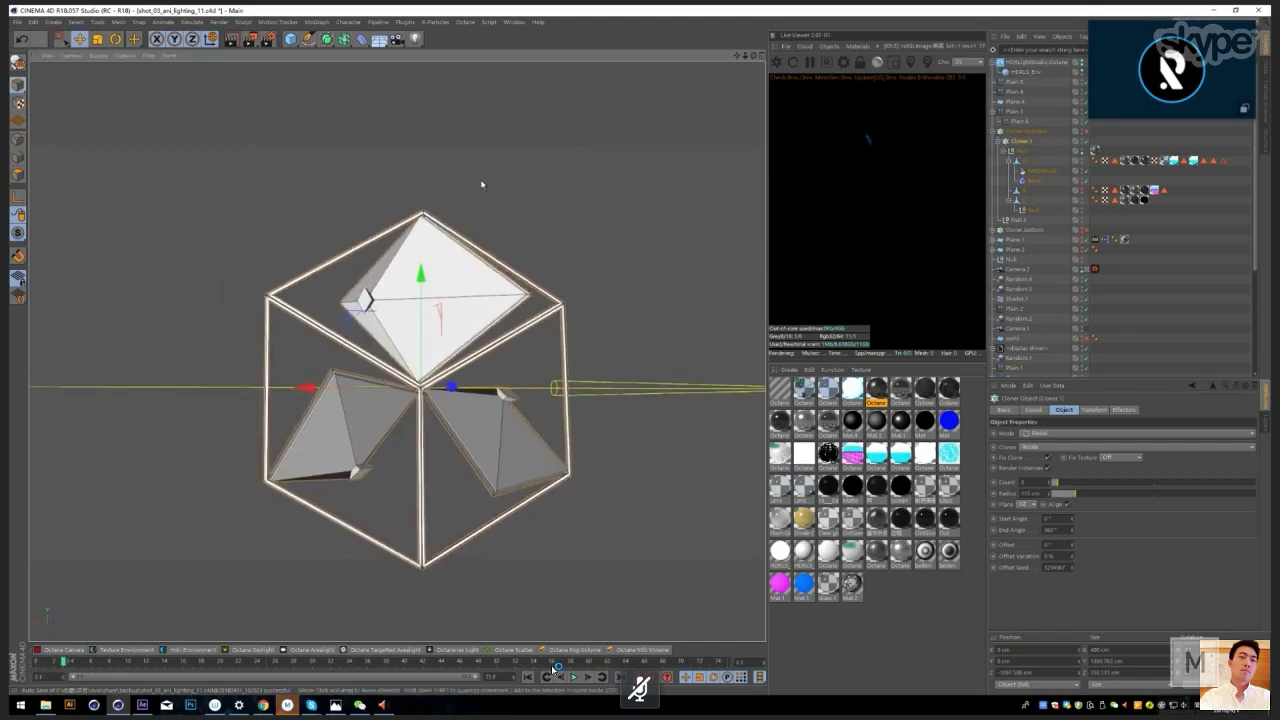
{"action": "left_click_drag", "start_coordinate": [481, 184], "coordinate": [560, 589], "text": "alt"}
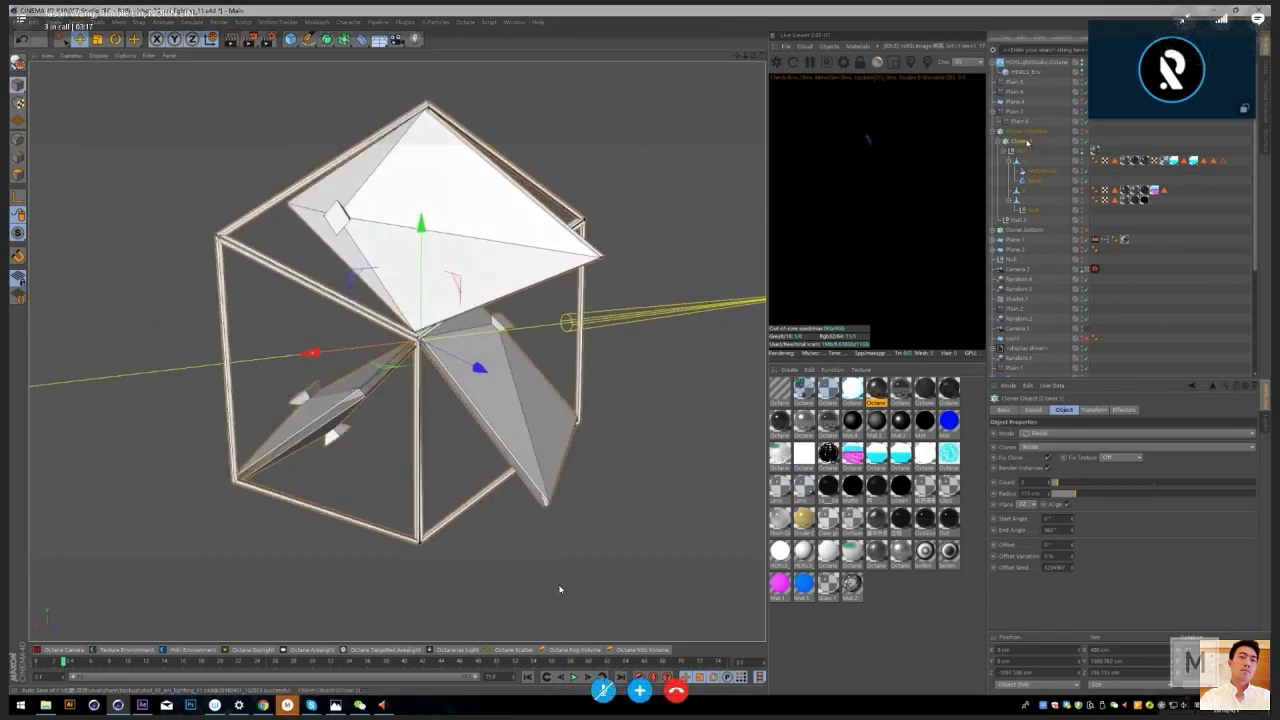
Step: Examine the inner Cloner's transform and object settings, the MoExtrude deformer's transform values, and the Cloner's effector list
{"action": "left_click", "coordinate": [1094, 410]}
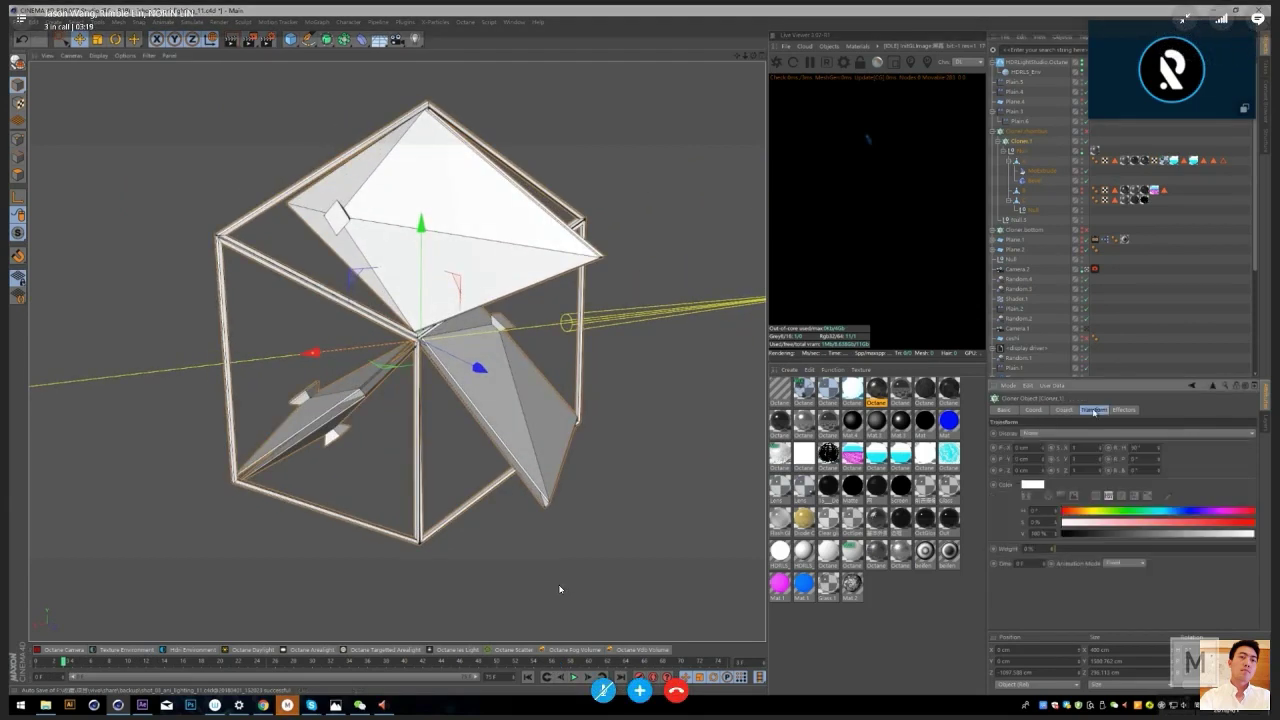
{"action": "left_click", "coordinate": [1073, 411]}
{"action": "left_click", "coordinate": [1095, 411]}
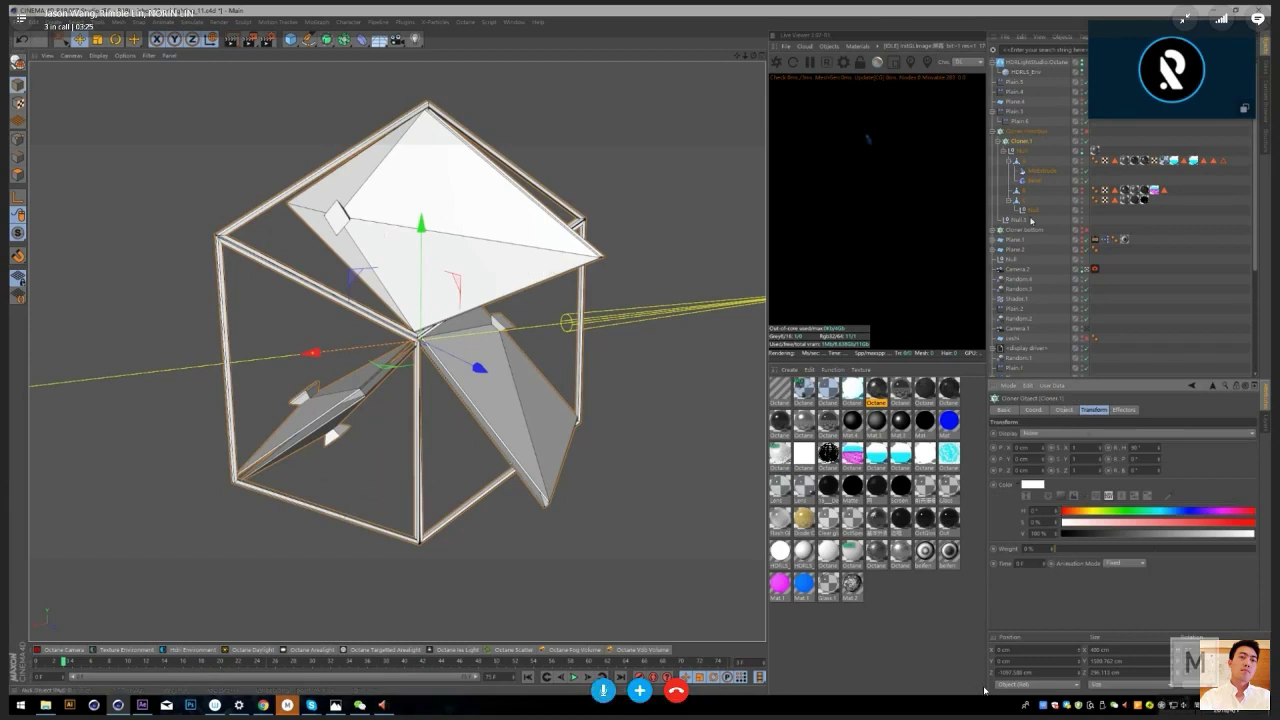
{"action": "left_click", "coordinate": [1045, 172]}
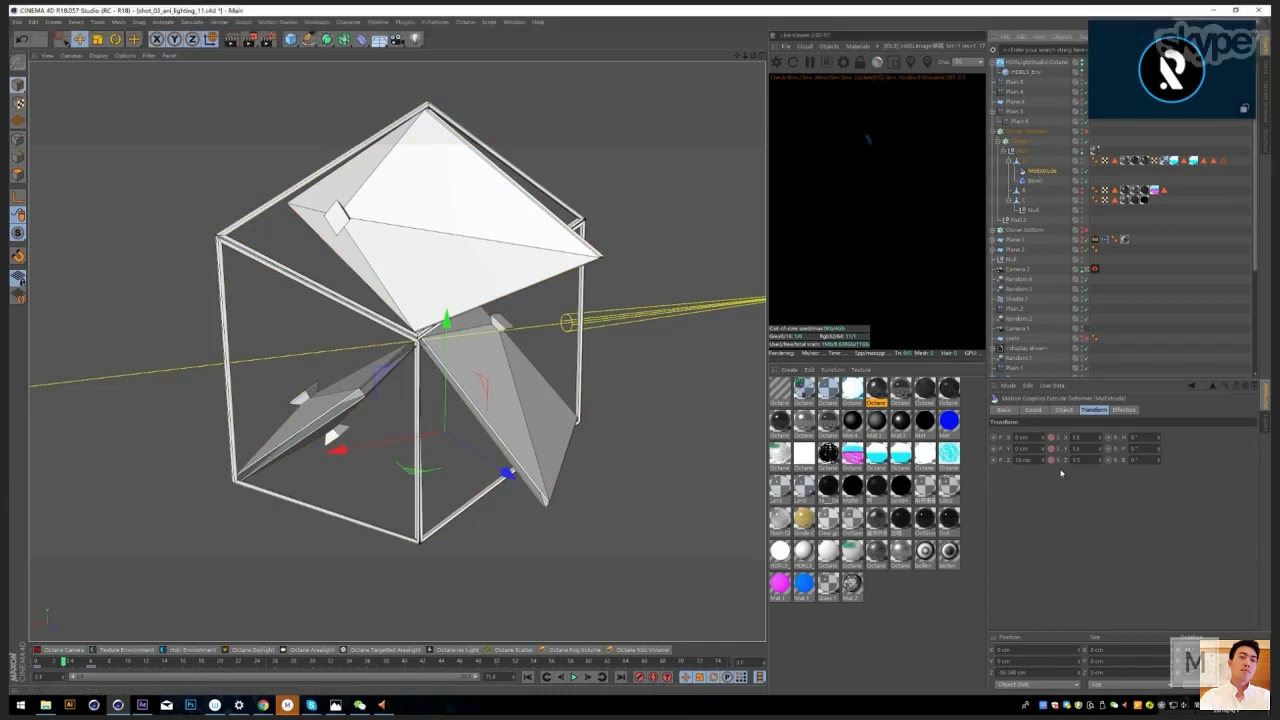
{"action": "left_click_drag", "start_coordinate": [64, 663], "coordinate": [81, 665]}
{"action": "left_click", "coordinate": [1032, 142]}
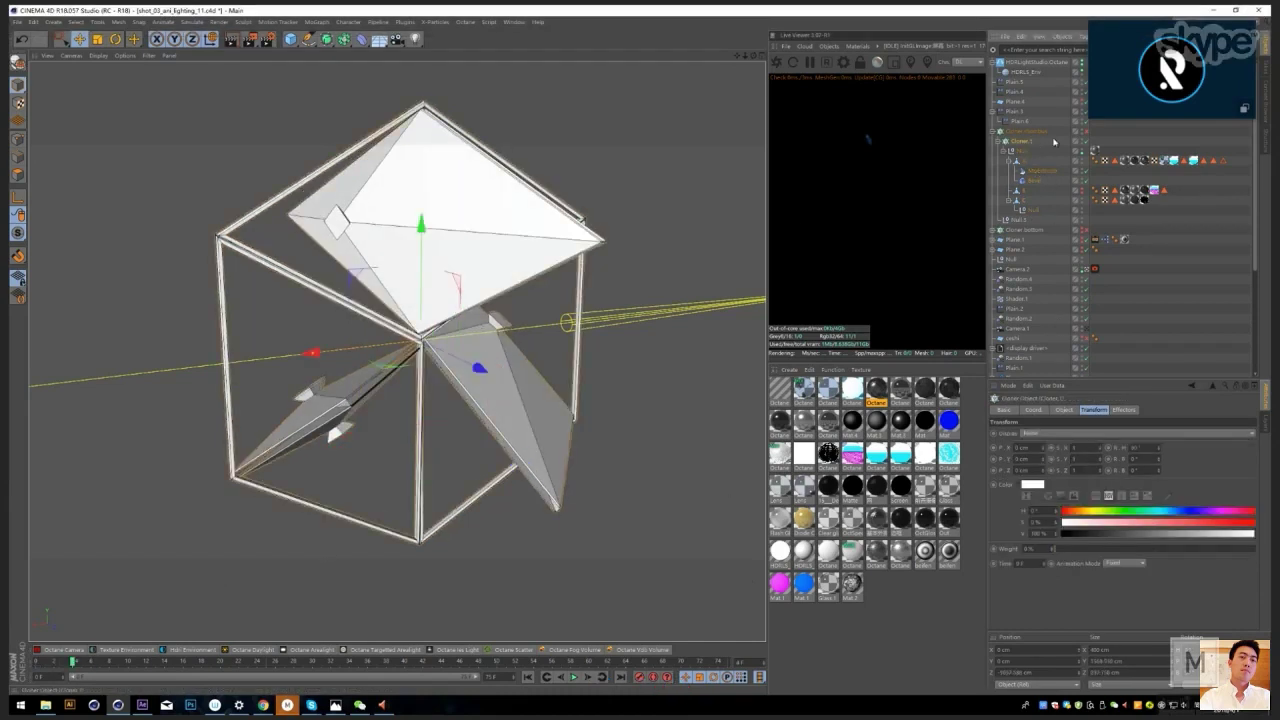
{"action": "left_click", "coordinate": [1123, 409]}
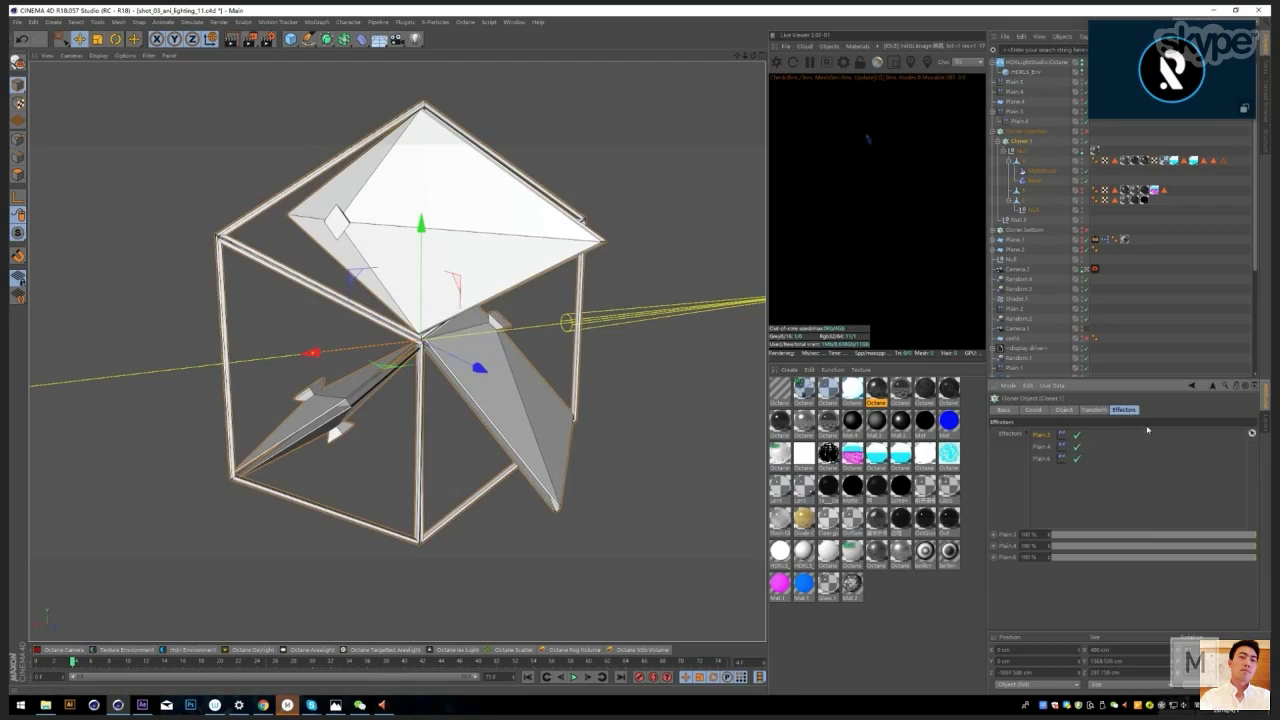
Step: Examine the first Plain effector assigned to the inner Cloner and its placement relative to the cloned diamond pieces
{"action": "left_click", "coordinate": [1043, 437]}
{"action": "scroll", "coordinate": [213, 422], "scroll_direction": "down", "scroll_amount": 3}
{"action": "scroll", "coordinate": [213, 422], "scroll_direction": "down", "scroll_amount": 3}
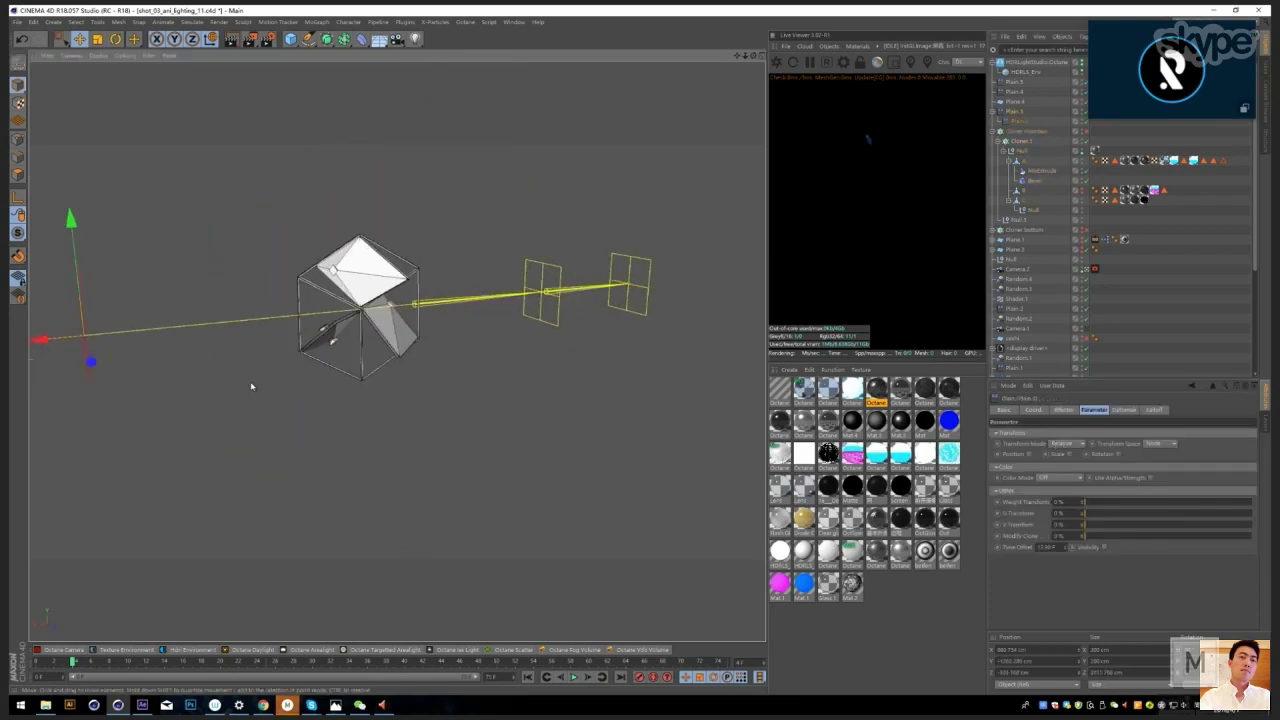
{"action": "left_click_drag", "start_coordinate": [440, 370], "coordinate": [199, 537], "text": "alt"}
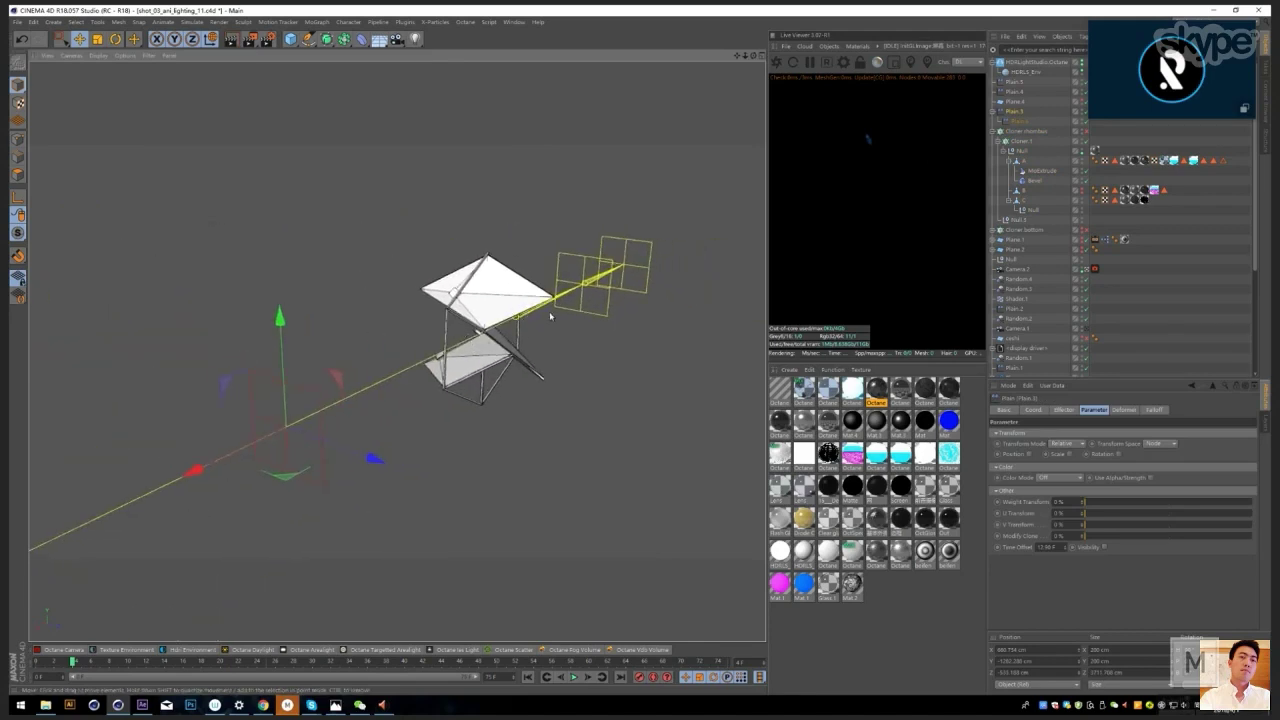
{"action": "left_click_drag", "start_coordinate": [550, 316], "coordinate": [682, 242], "text": "alt"}
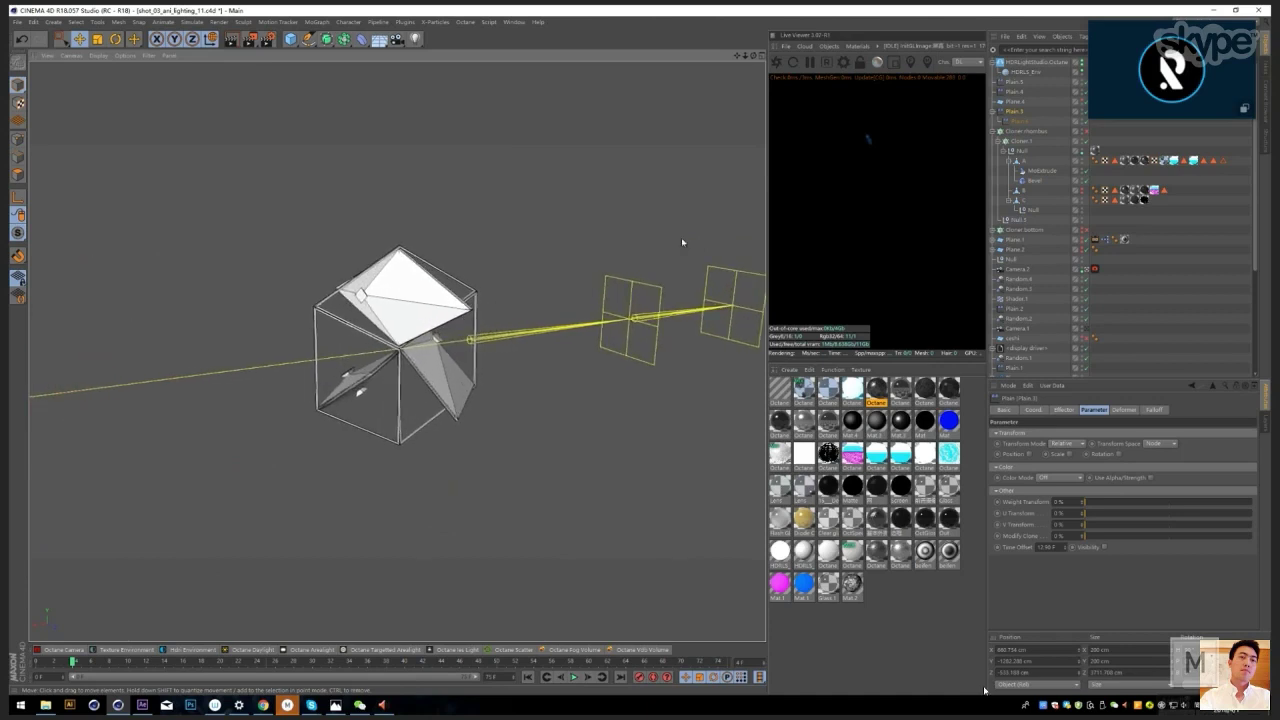
{"action": "left_click", "coordinate": [400, 300]}
{"action": "left_click_drag", "start_coordinate": [400, 300], "coordinate": [382, 270], "text": "alt"}
{"action": "middle_click_drag", "start_coordinate": [384, 240], "coordinate": [395, 340], "text": "alt"}
{"action": "right_click_drag", "start_coordinate": [389, 374], "coordinate": [372, 380], "text": "alt"}
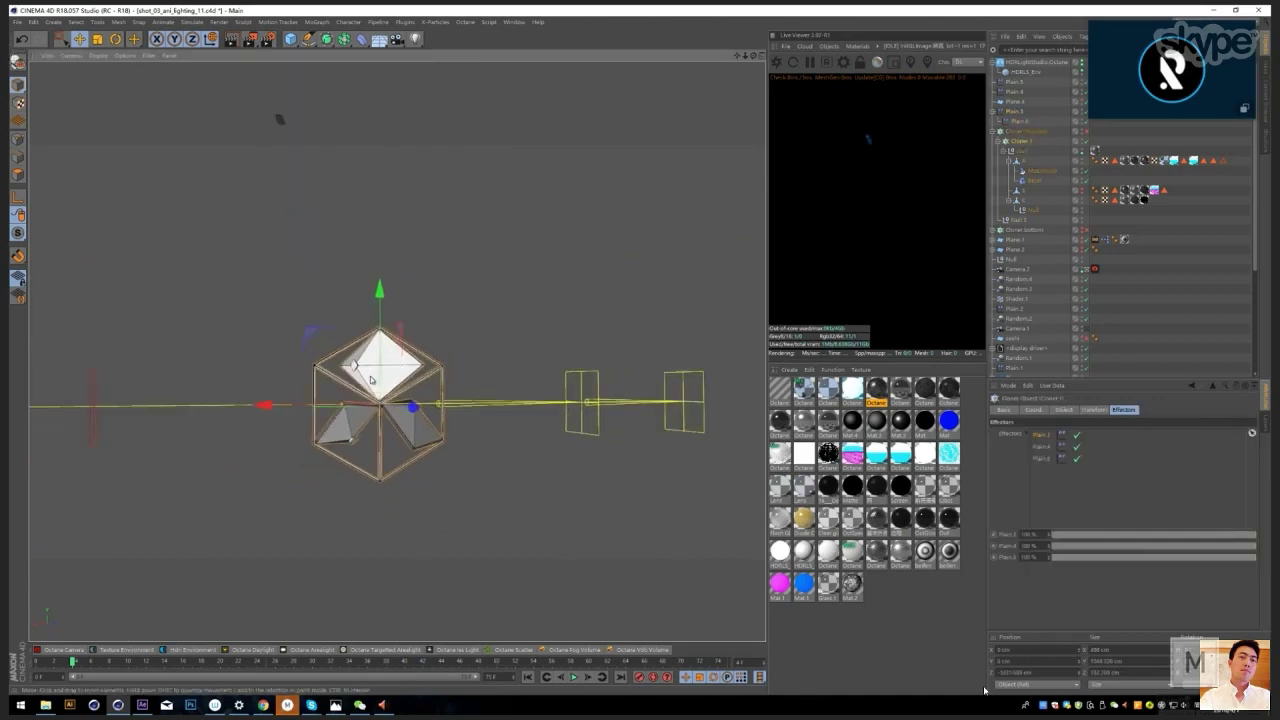
{"action": "left_click_drag", "start_coordinate": [370, 380], "coordinate": [423, 355], "text": "alt"}
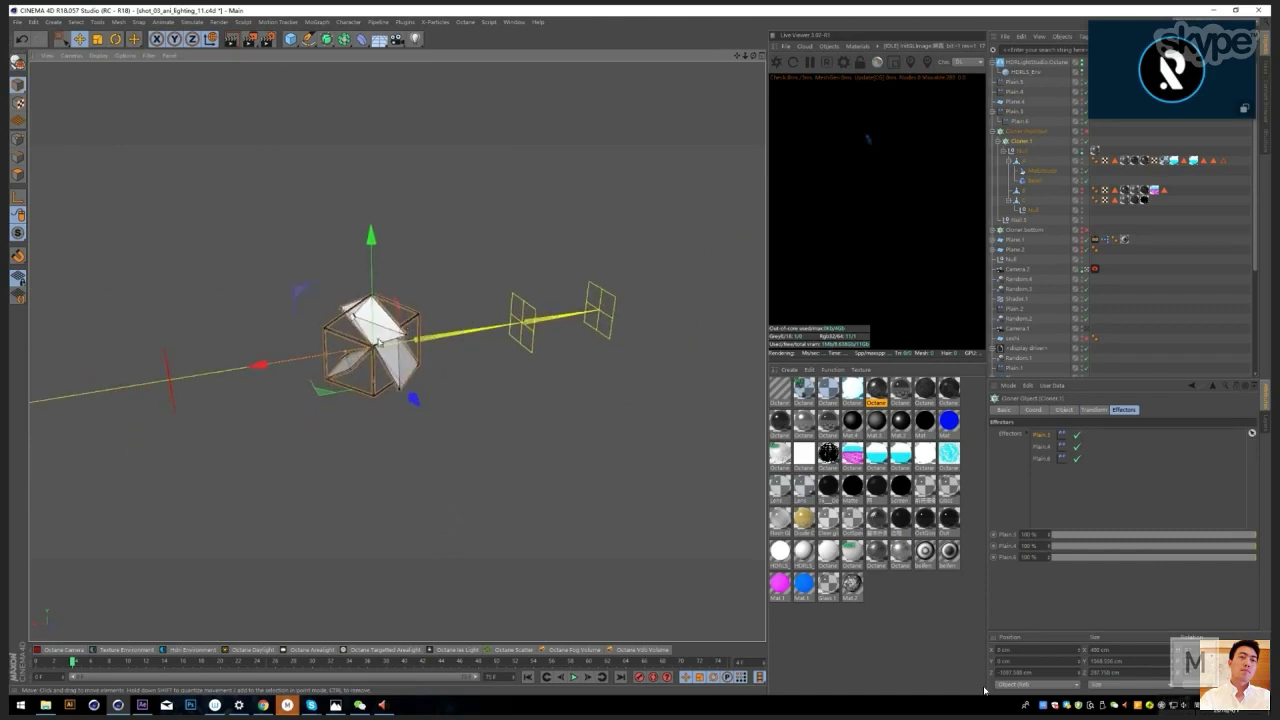
{"action": "middle_click_drag", "start_coordinate": [410, 347], "coordinate": [465, 333], "text": "alt"}
{"action": "right_click_drag", "start_coordinate": [465, 333], "coordinate": [442, 338], "text": "alt"}
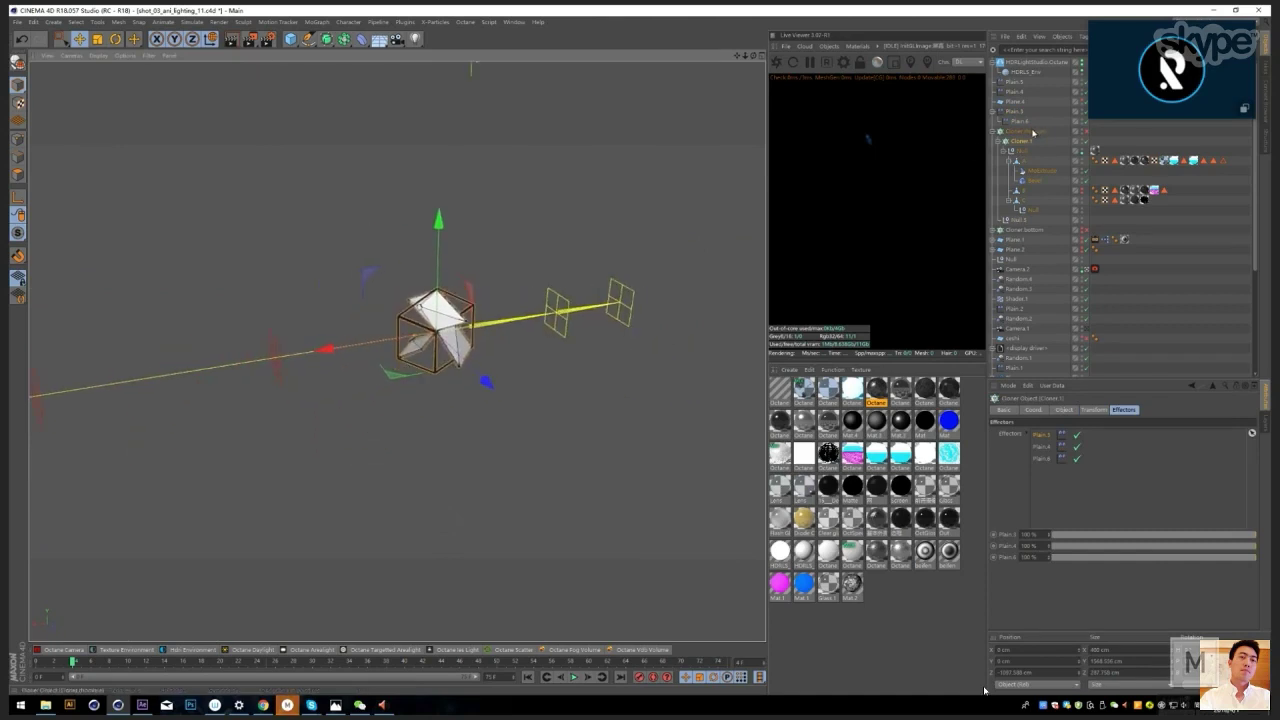
Step: Show the segmented Plane.4 object in the viewport and enable the outer rhombus Cloner to display the full tile grid
{"action": "left_click", "coordinate": [1015, 101]}
{"action": "left_click", "coordinate": [1081, 102]}
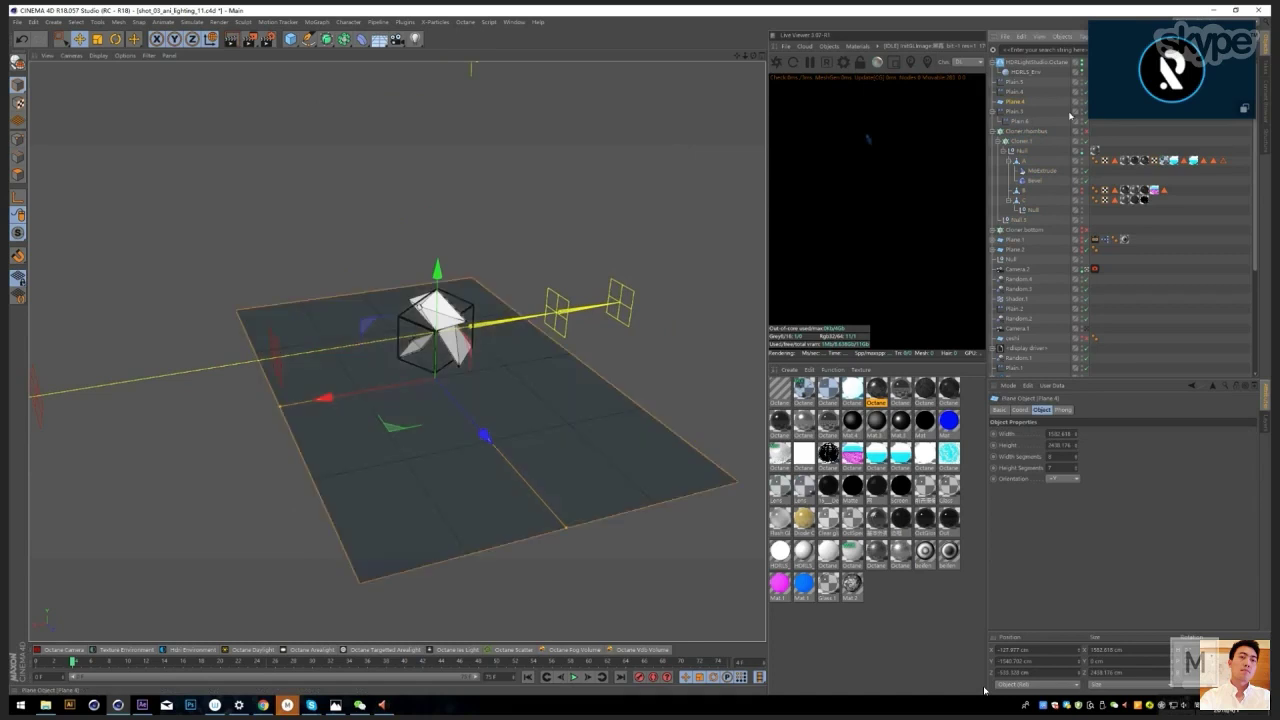
{"action": "right_click_drag", "start_coordinate": [377, 397], "coordinate": [330, 402], "text": "alt"}
{"action": "left_click_drag", "start_coordinate": [380, 370], "coordinate": [400, 391], "text": "alt"}
{"action": "middle_click_drag", "start_coordinate": [400, 391], "coordinate": [408, 415], "text": "alt"}
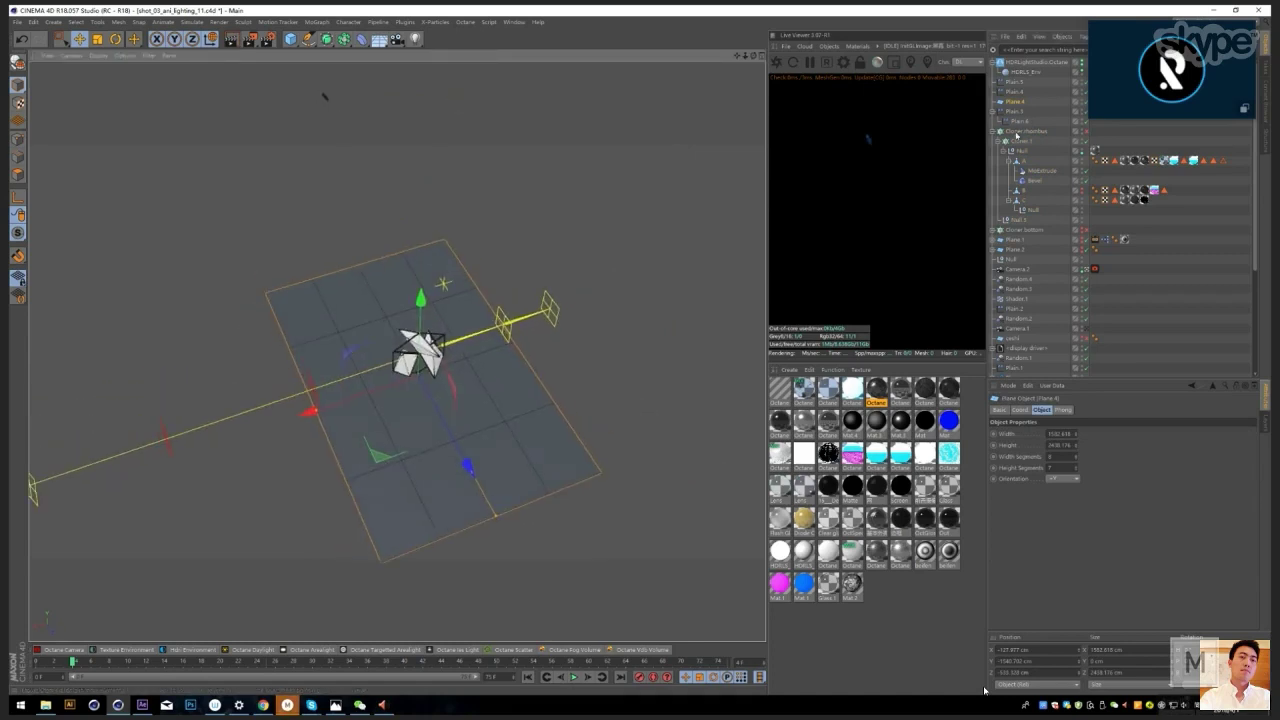
{"action": "left_click", "coordinate": [1036, 131]}
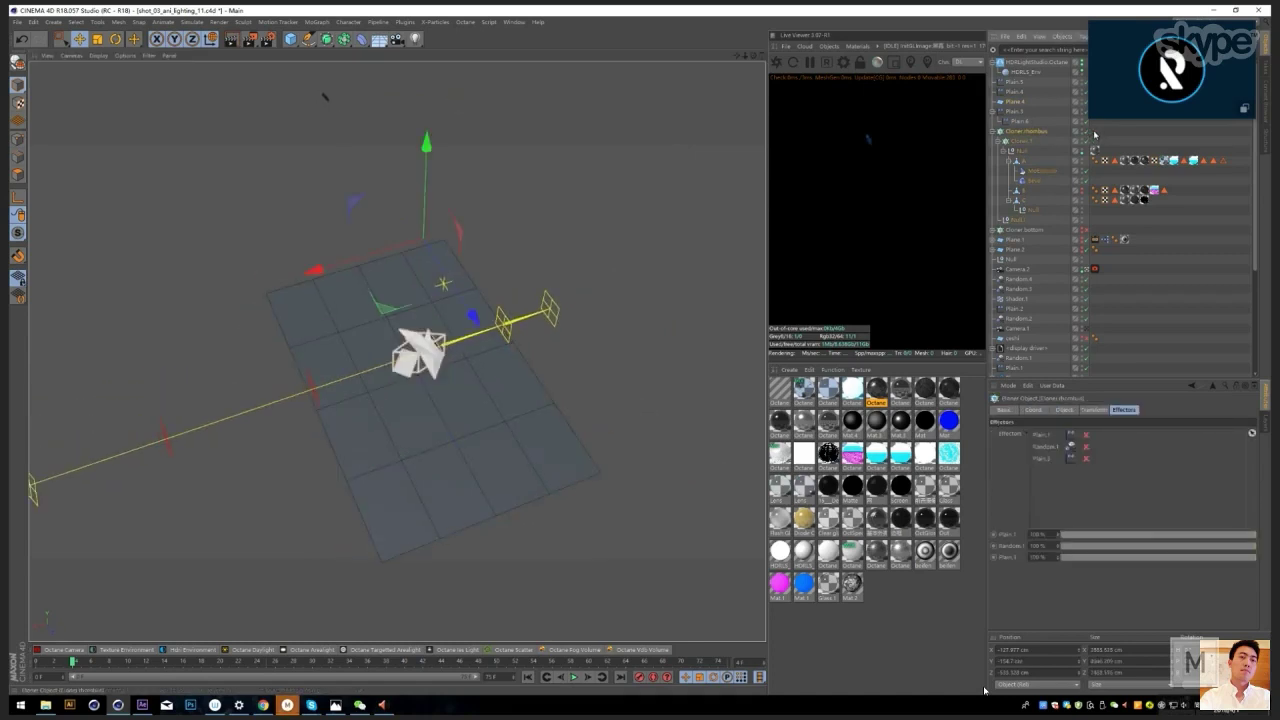
{"action": "right_click_drag", "start_coordinate": [430, 412], "coordinate": [500, 390], "text": "alt"}
Step: Switch off the MoExtrude and Bevel deformers on the diamond mesh
{"action": "left_click", "coordinate": [1069, 174]}
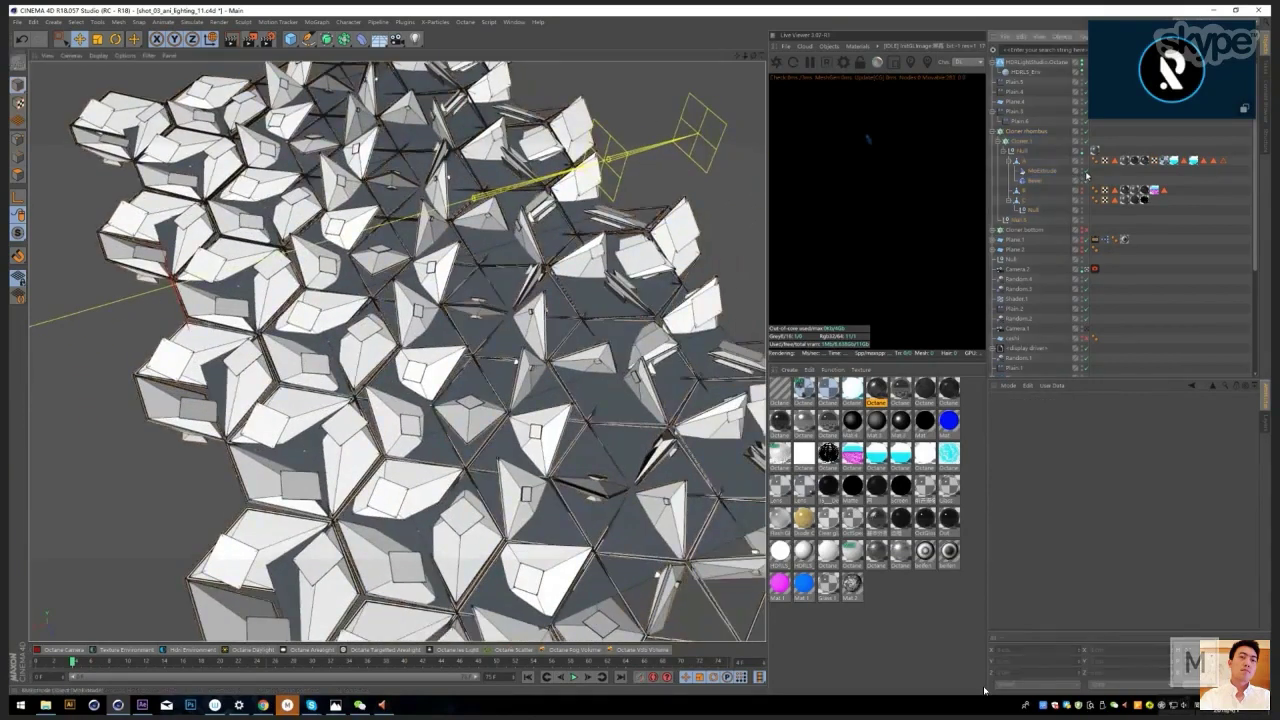
{"action": "left_click", "coordinate": [1086, 171]}
{"action": "left_click", "coordinate": [1086, 181]}
Step: Switch off the inner Cloner's three Plain effectors and inspect the closed tile pattern
{"action": "left_click", "coordinate": [1025, 143]}
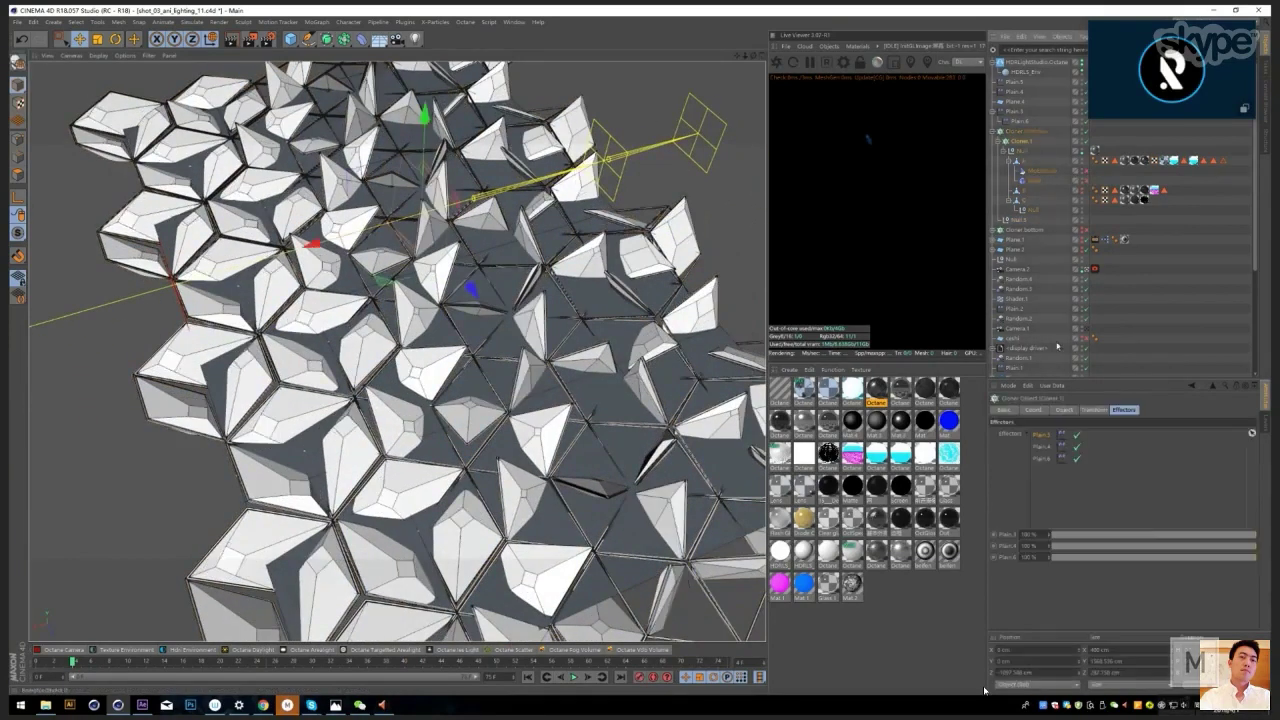
{"action": "left_click", "coordinate": [1077, 436]}
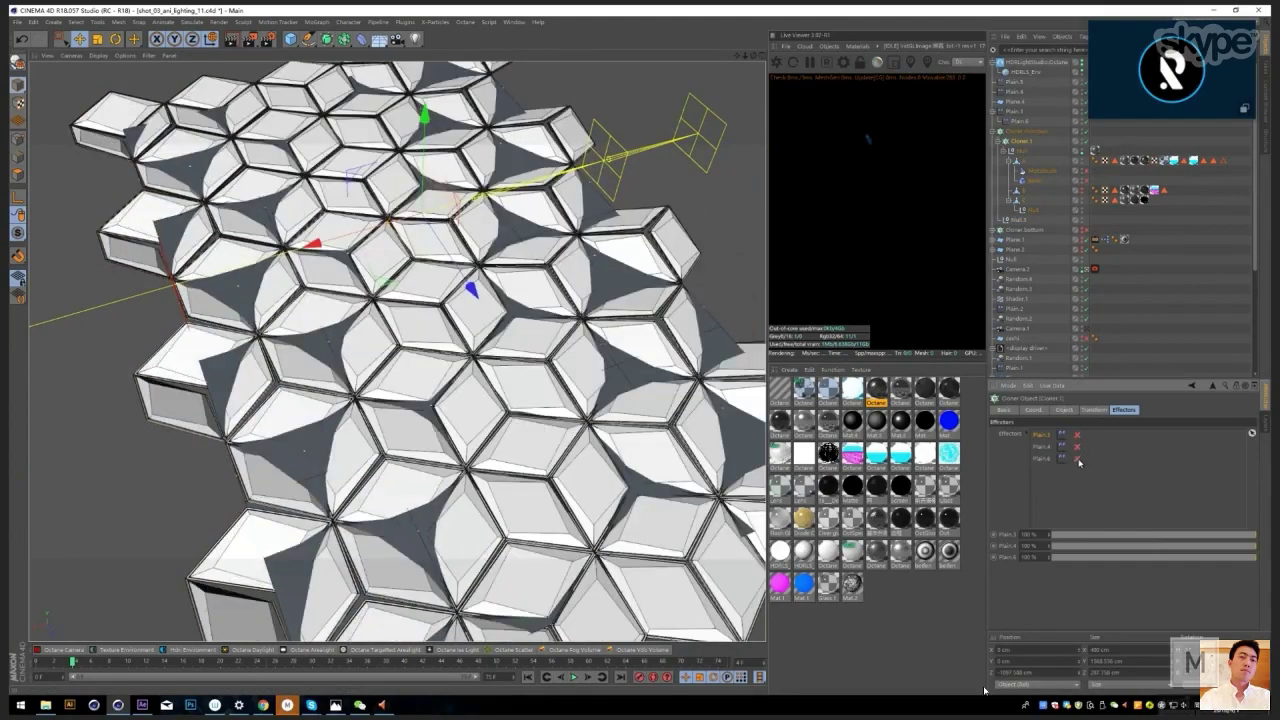
{"action": "left_click_drag", "start_coordinate": [417, 318], "coordinate": [386, 328], "text": "alt"}
{"action": "scroll", "coordinate": [390, 333], "scroll_direction": "down", "scroll_amount": 3}
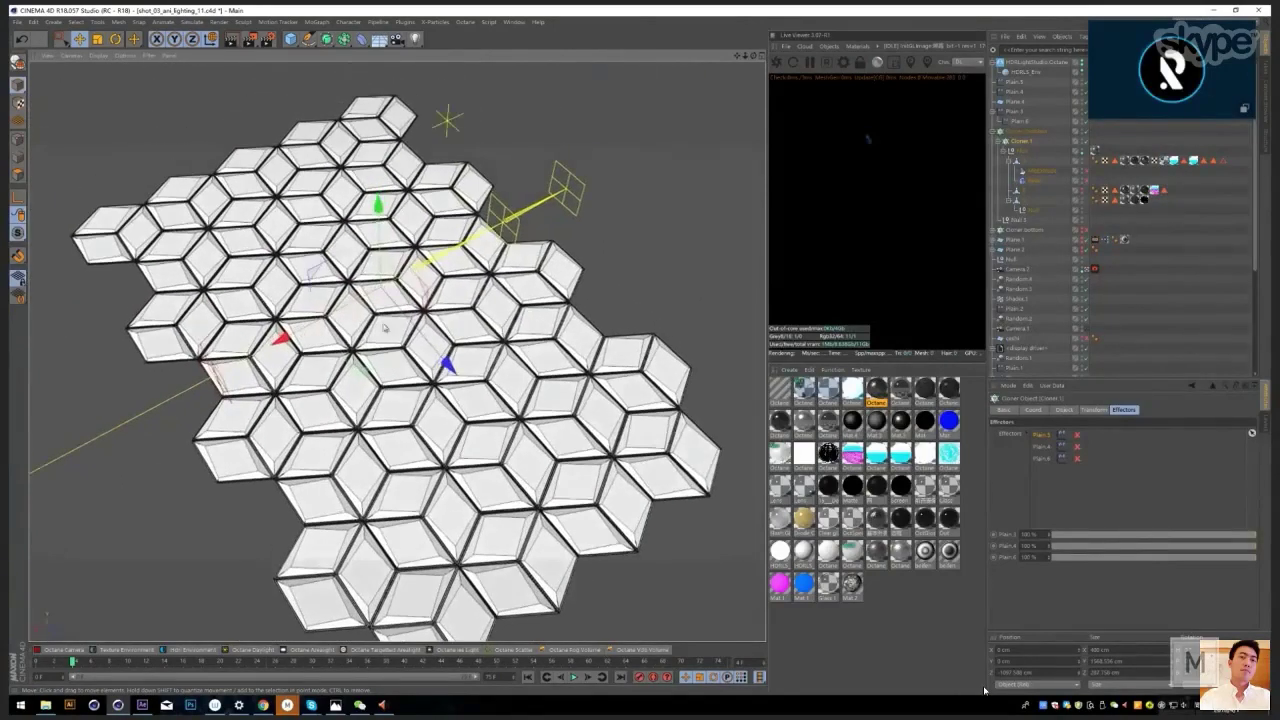
{"action": "scroll", "coordinate": [407, 321], "scroll_direction": "up", "scroll_amount": 4}
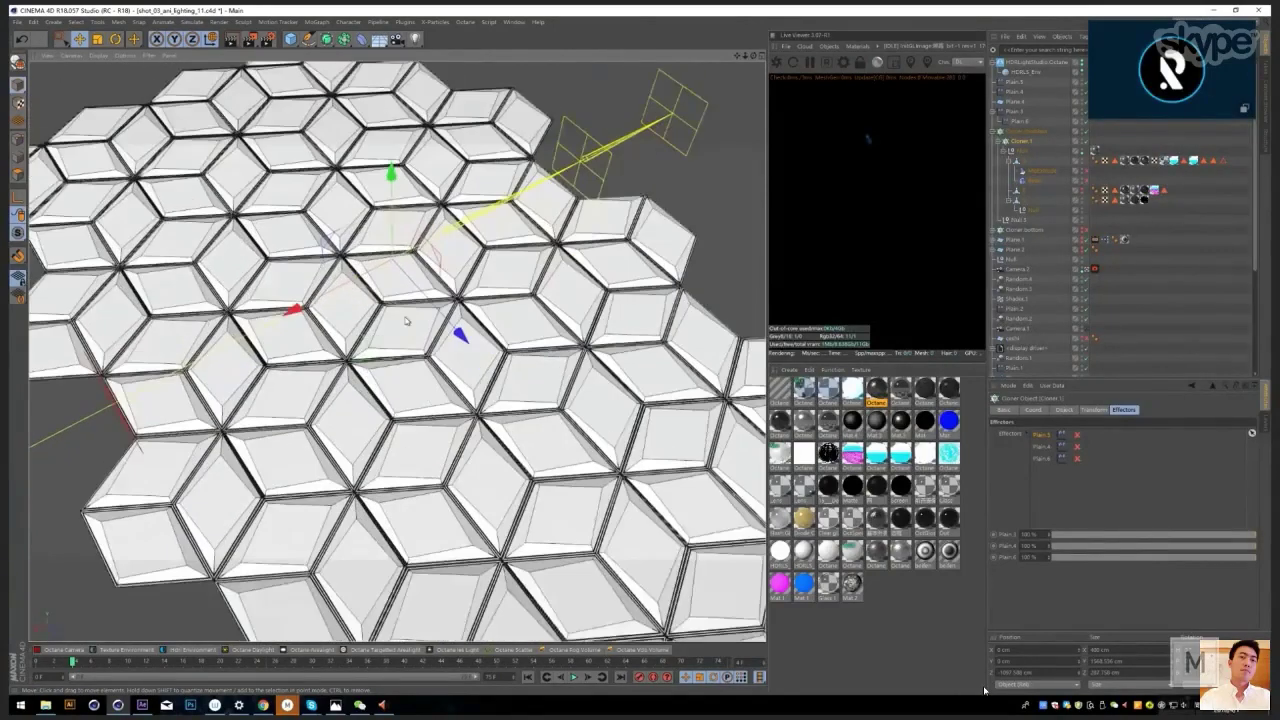
Step: Switch the MoExtrude and Bevel deformers back on and check the Bevel deformer's settings on the closed tiles
{"action": "left_click", "coordinate": [1087, 181]}
{"action": "left_click_drag", "start_coordinate": [466, 302], "coordinate": [380, 278], "text": "alt"}
{"action": "left_click", "coordinate": [1035, 181]}
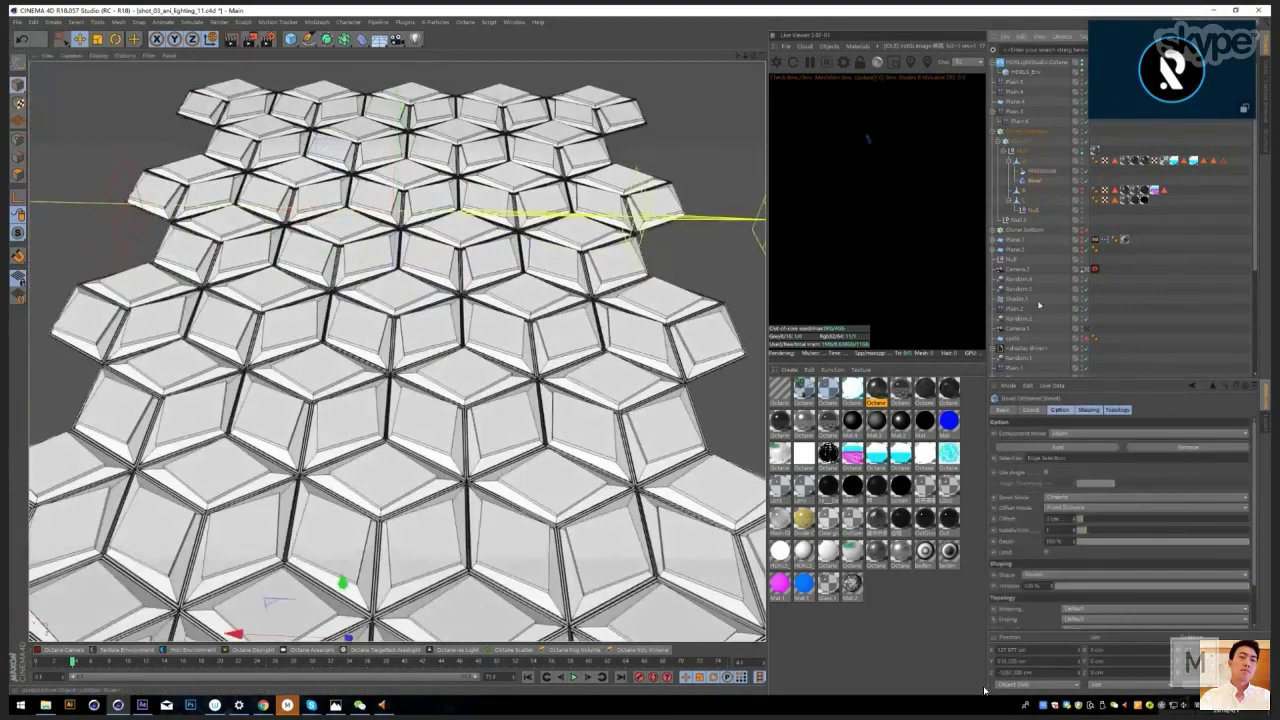
Step: Re-enable the inner Cloner's three Plain effectors and inspect the opened tiles
{"action": "left_click", "coordinate": [1030, 145]}
{"action": "left_click", "coordinate": [1077, 434]}
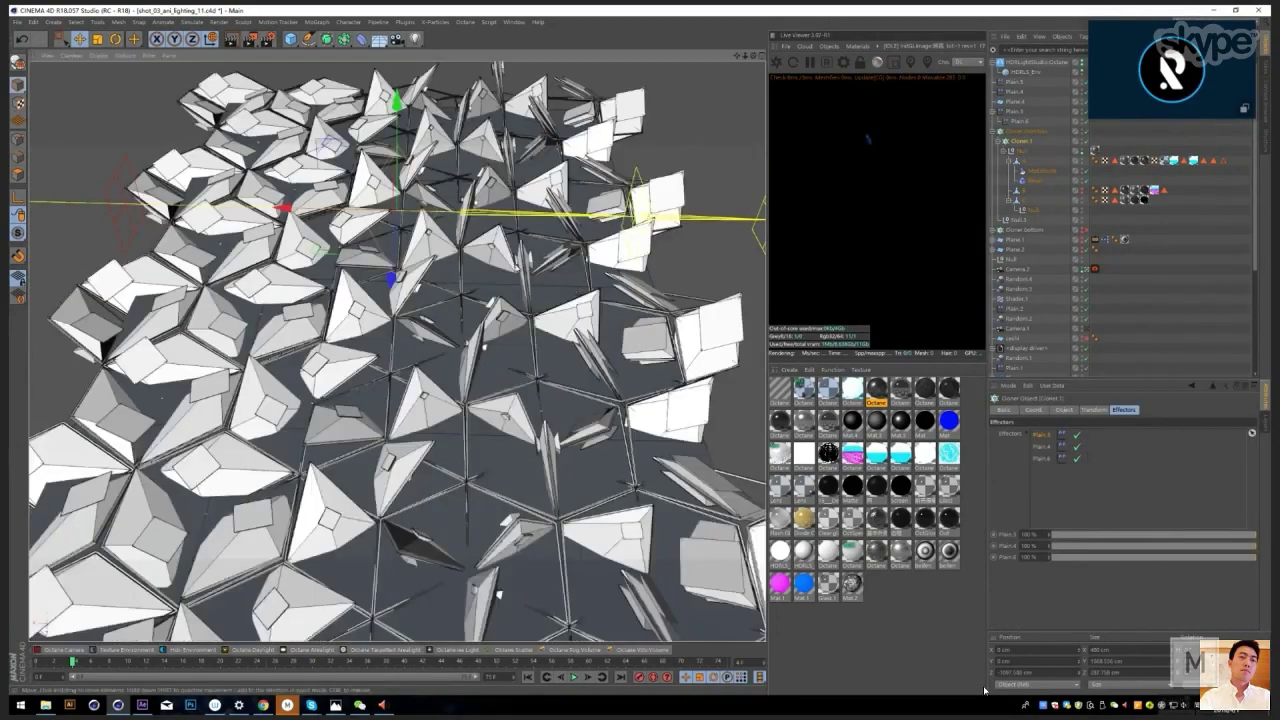
{"action": "left_click_drag", "start_coordinate": [497, 594], "coordinate": [620, 632], "text": "alt"}
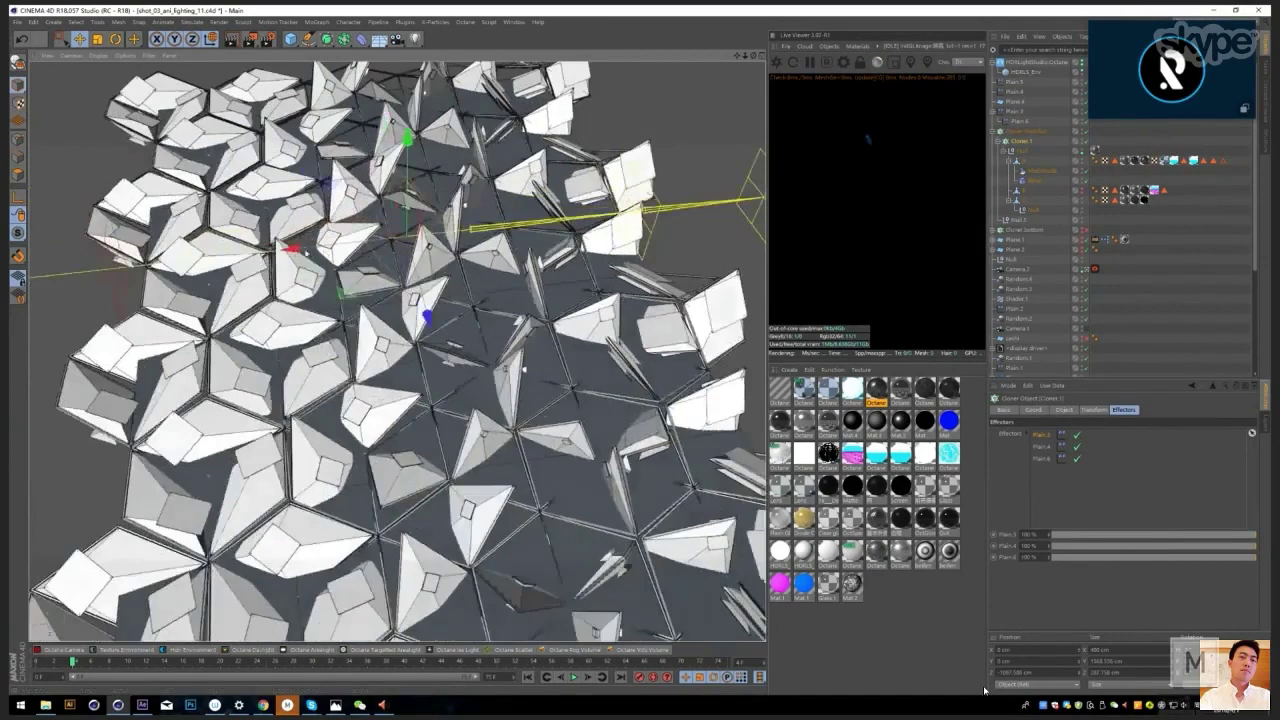
{"action": "key", "text": "ctrl+z"}
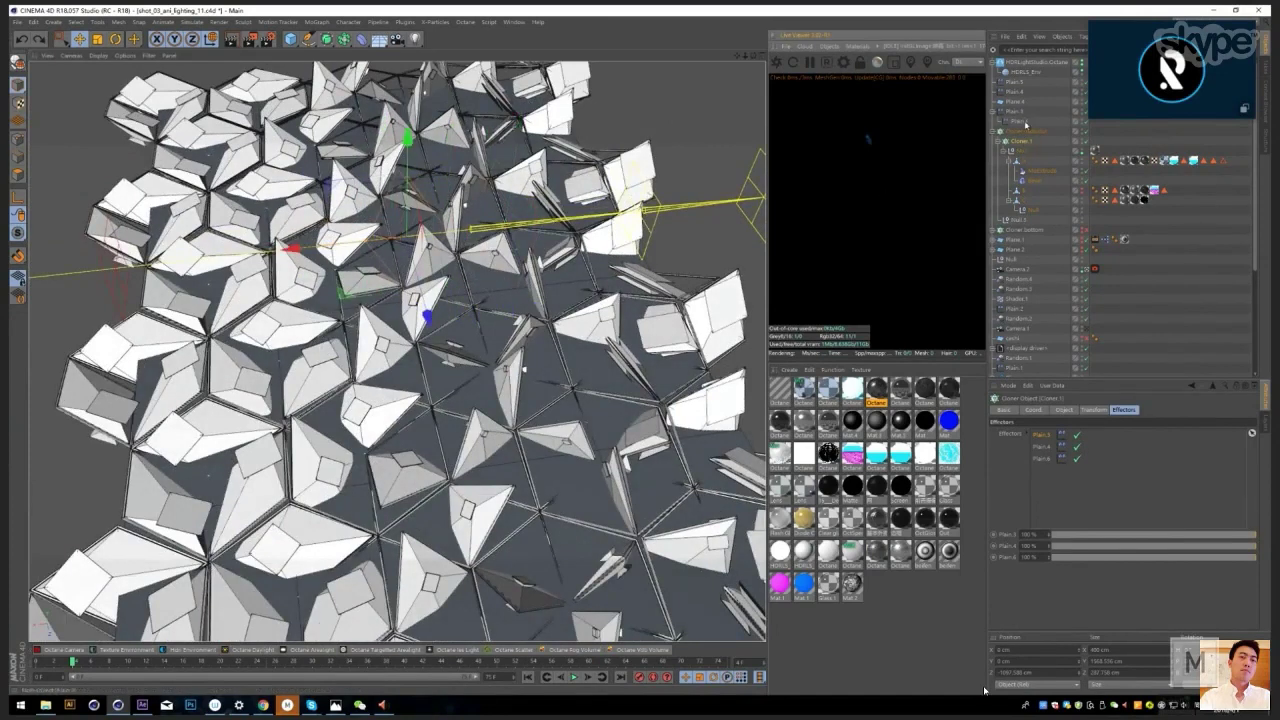
Step: Move the Plain.3 effector along its X axis across the tile grid and inspect the opened pieces from several angles
{"action": "left_click", "coordinate": [1018, 112]}
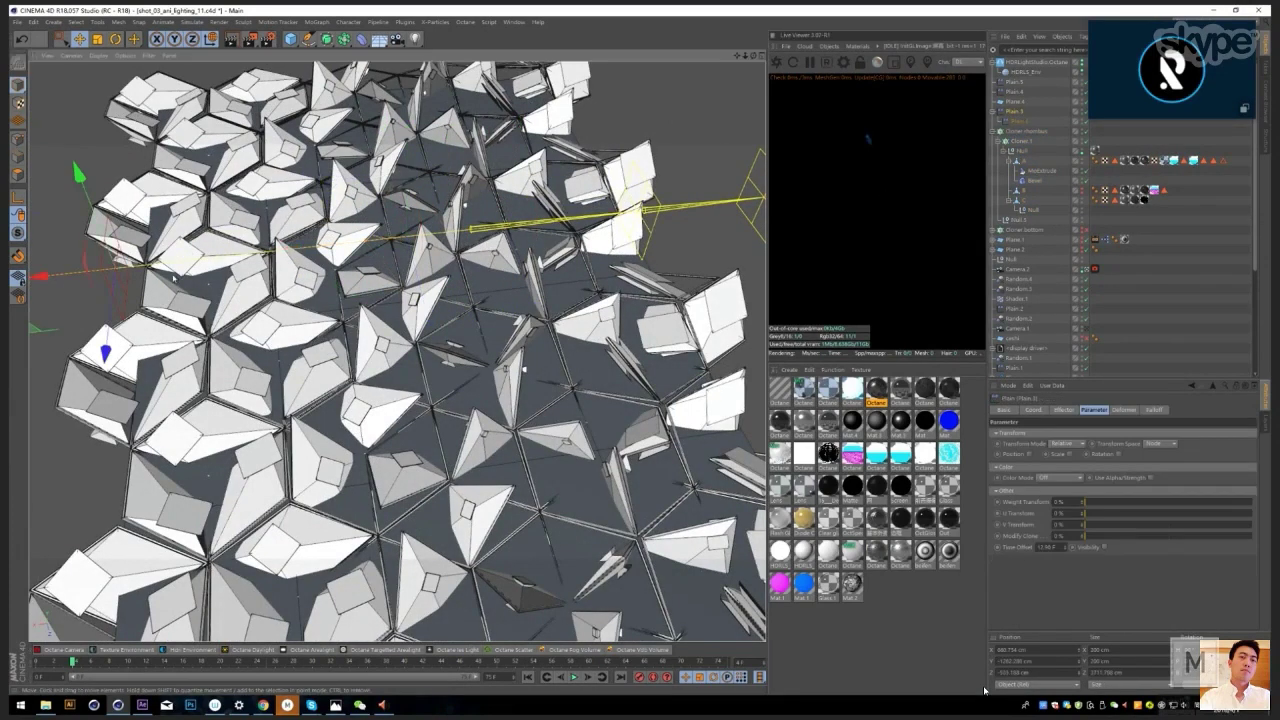
{"action": "scroll", "coordinate": [157, 300], "scroll_direction": "down", "scroll_amount": 5}
{"action": "middle_click_drag", "start_coordinate": [232, 284], "coordinate": [345, 296], "text": "alt"}
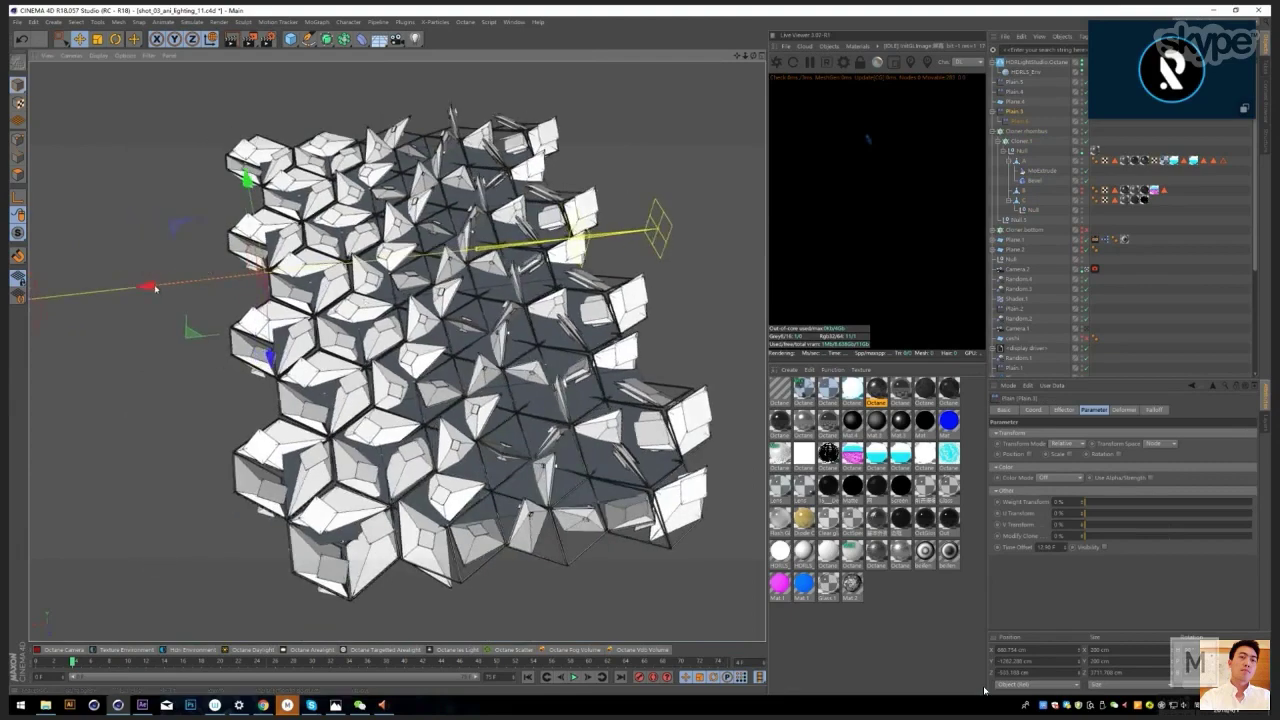
{"action": "left_click_drag", "start_coordinate": [157, 287], "coordinate": [525, 244]}
{"action": "left_click_drag", "start_coordinate": [545, 325], "coordinate": [508, 345], "text": "alt"}
{"action": "right_click_drag", "start_coordinate": [508, 345], "coordinate": [605, 345], "text": "alt"}
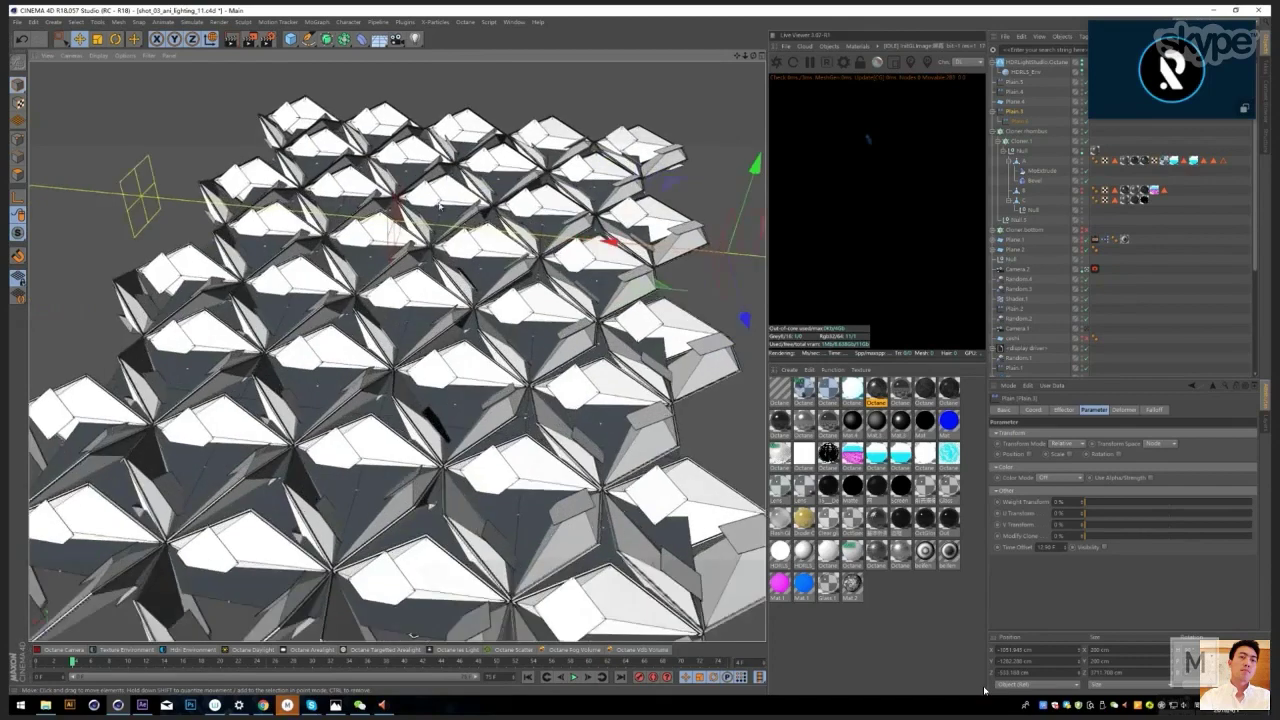
{"action": "middle_click_drag", "start_coordinate": [605, 345], "coordinate": [490, 272], "text": "alt"}
{"action": "right_click_drag", "start_coordinate": [490, 272], "coordinate": [416, 268], "text": "alt"}
{"action": "left_click_drag", "start_coordinate": [416, 268], "coordinate": [430, 291], "text": "alt"}
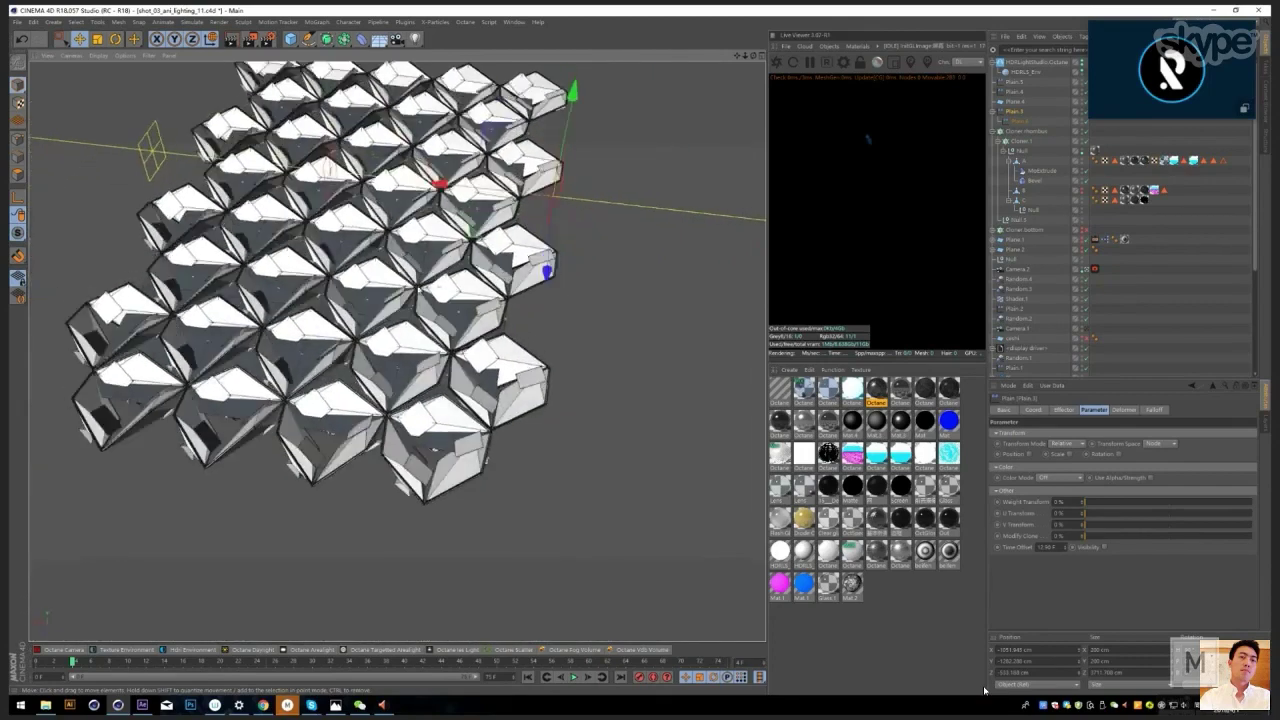
{"action": "middle_click_drag", "start_coordinate": [430, 291], "coordinate": [488, 355], "text": "alt"}
{"action": "right_click_drag", "start_coordinate": [488, 355], "coordinate": [558, 346], "text": "alt"}
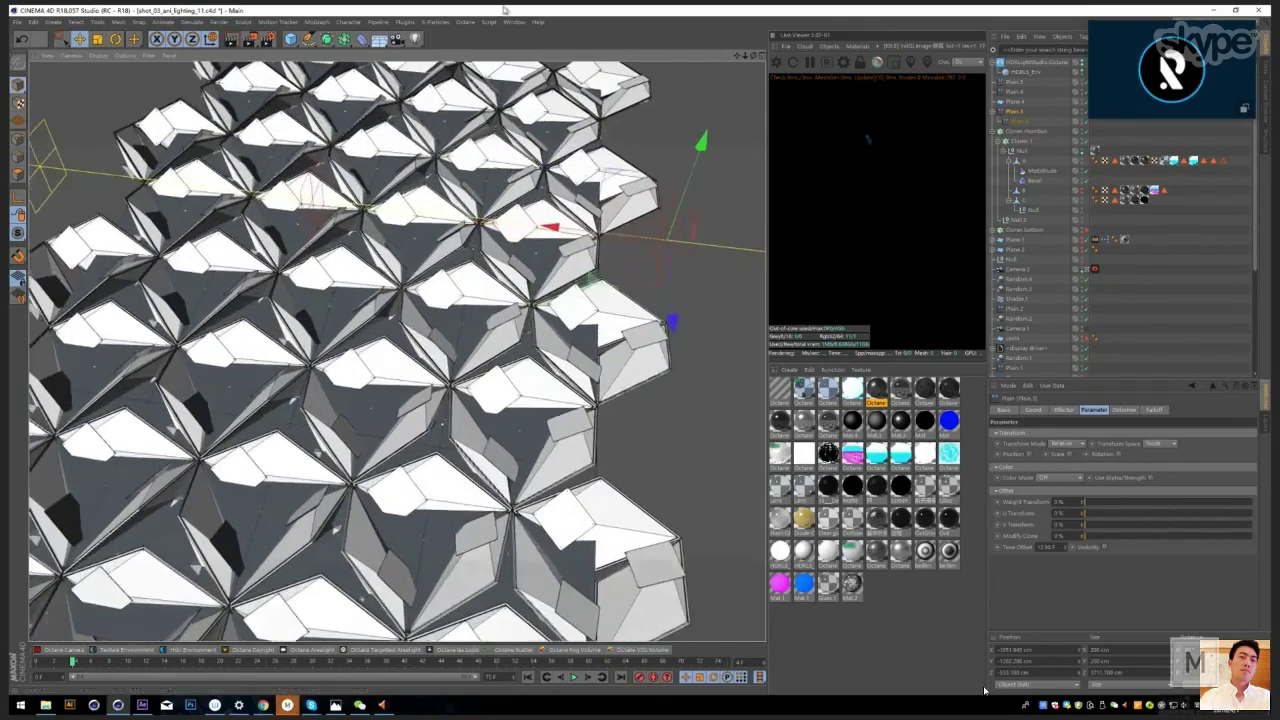
Step: Switch to the phone_lighting_02.c4d project and inspect the phone's back from another angle
{"action": "left_click", "coordinate": [516, 22]}
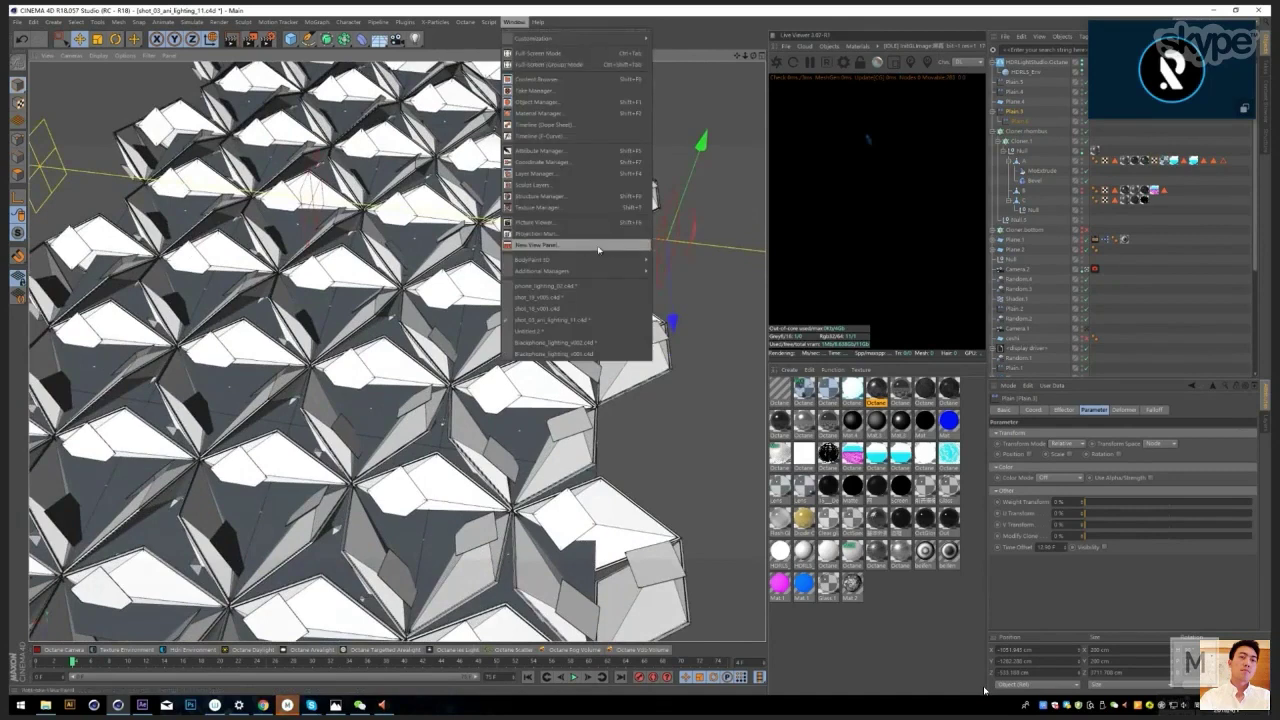
{"action": "mouse_move", "coordinate": [620, 264]}
{"action": "left_click", "coordinate": [545, 286]}
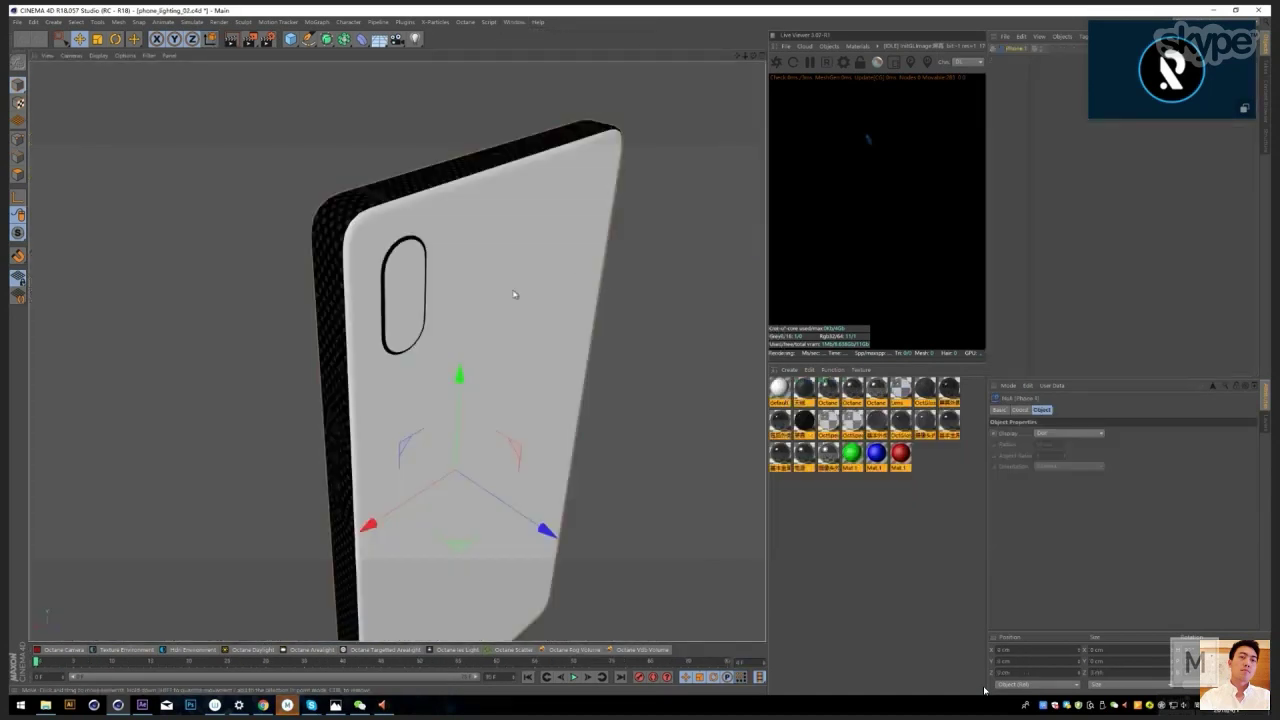
{"action": "left_click_drag", "start_coordinate": [575, 287], "coordinate": [434, 260], "text": "alt"}
Step: Switch to the Blackphone_lighting_v001 project, glance over its scene, and switch on to Blackphone_lighting_v002
{"action": "left_click", "coordinate": [513, 21]}
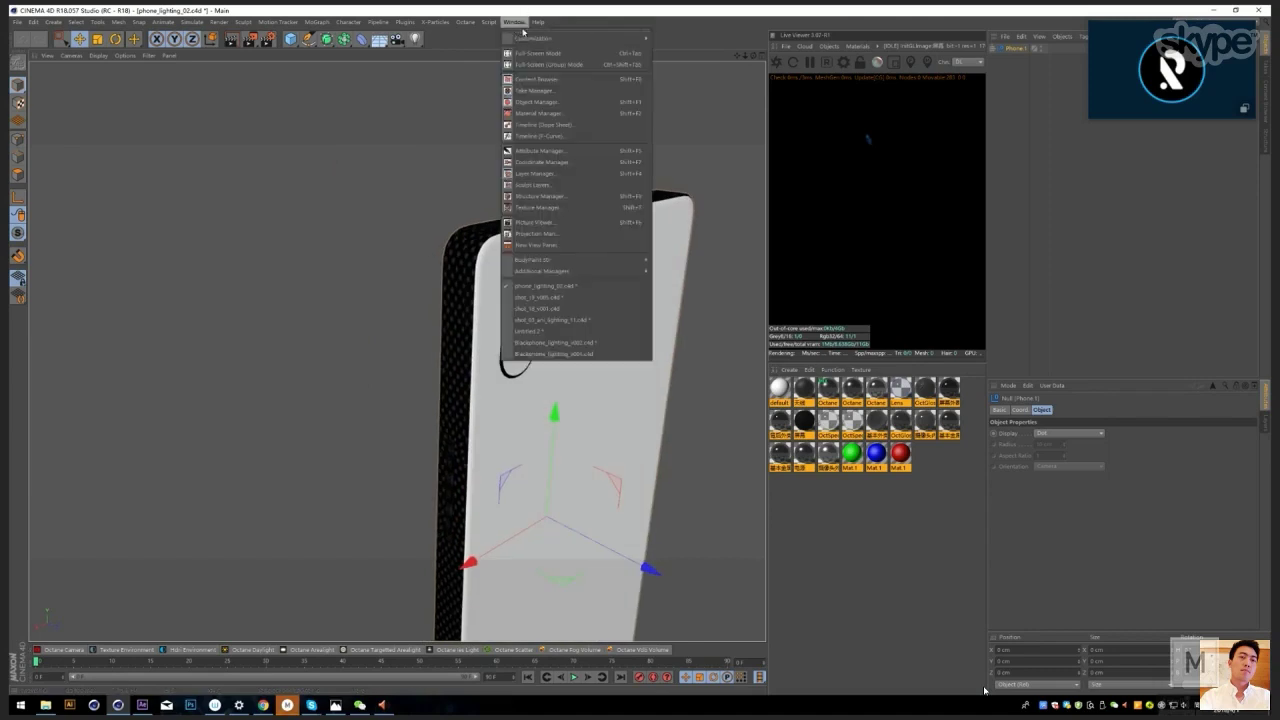
{"action": "left_click", "coordinate": [598, 354]}
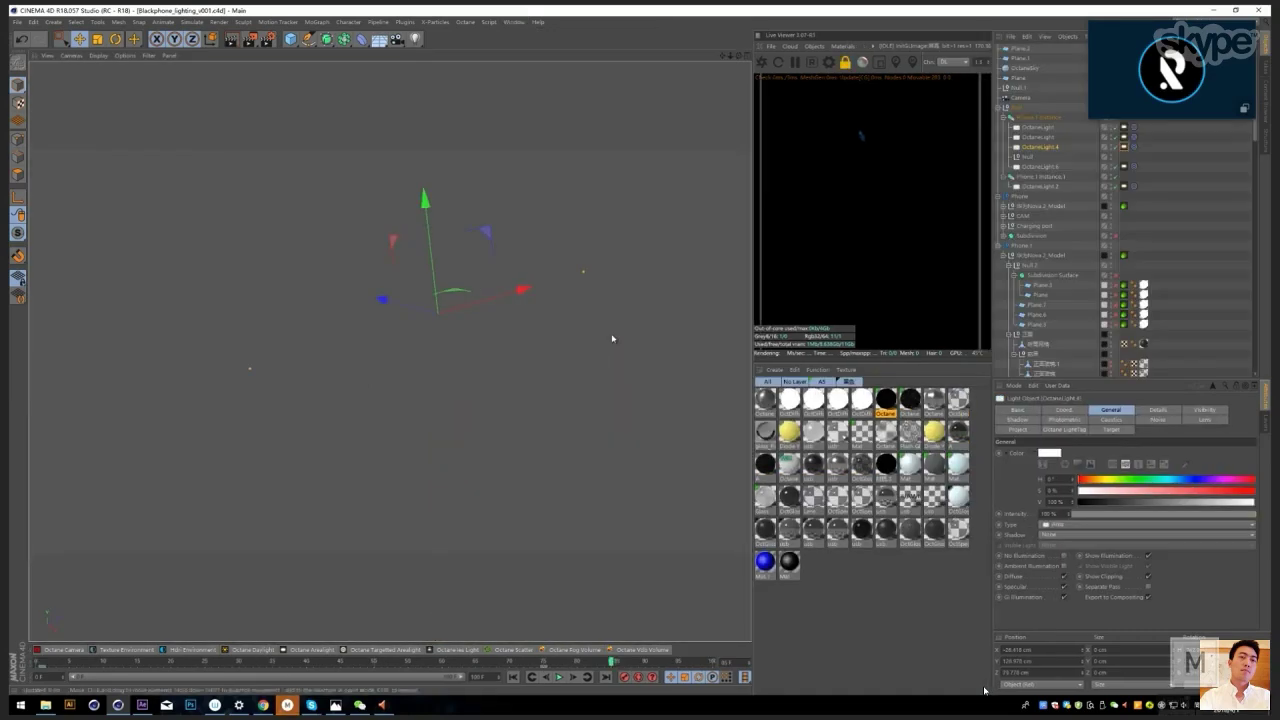
{"action": "left_click_drag", "start_coordinate": [467, 272], "coordinate": [445, 255], "text": "alt"}
{"action": "left_click", "coordinate": [513, 21]}
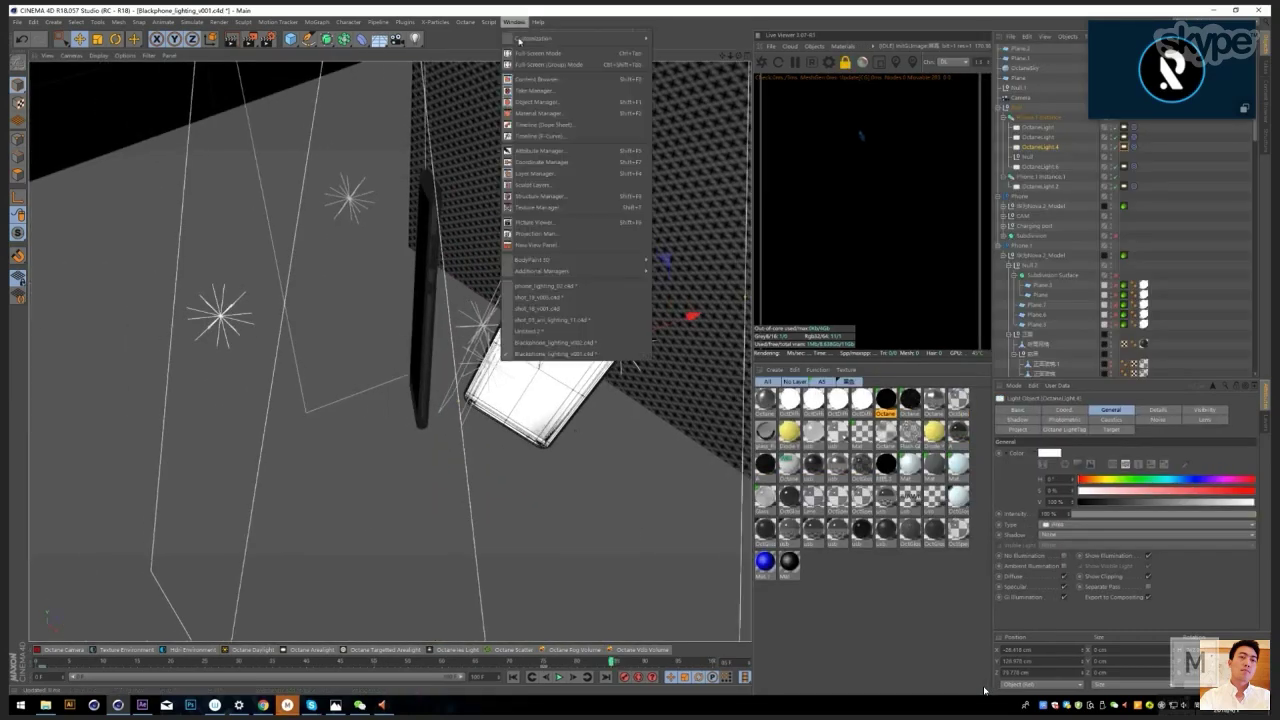
{"action": "left_click", "coordinate": [547, 343]}
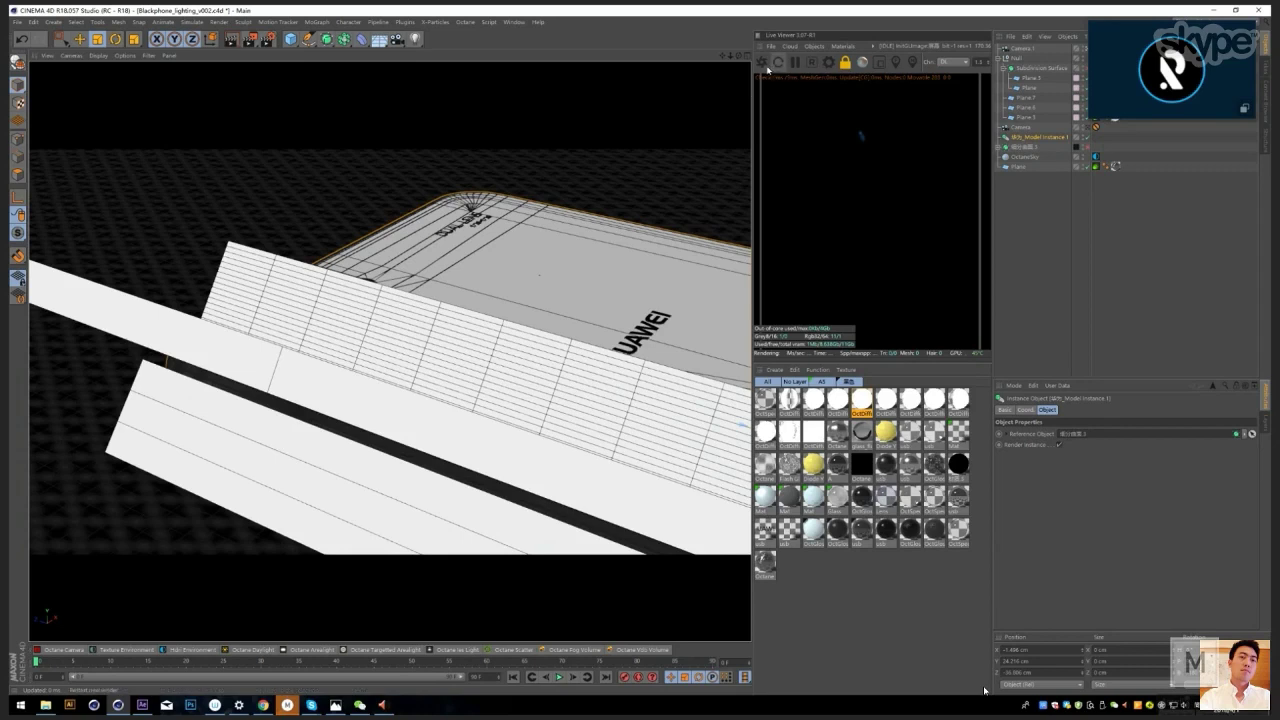
Step: Switch the interface to the lighting (User) layout and widen the Live Viewer
{"action": "left_click", "coordinate": [512, 22]}
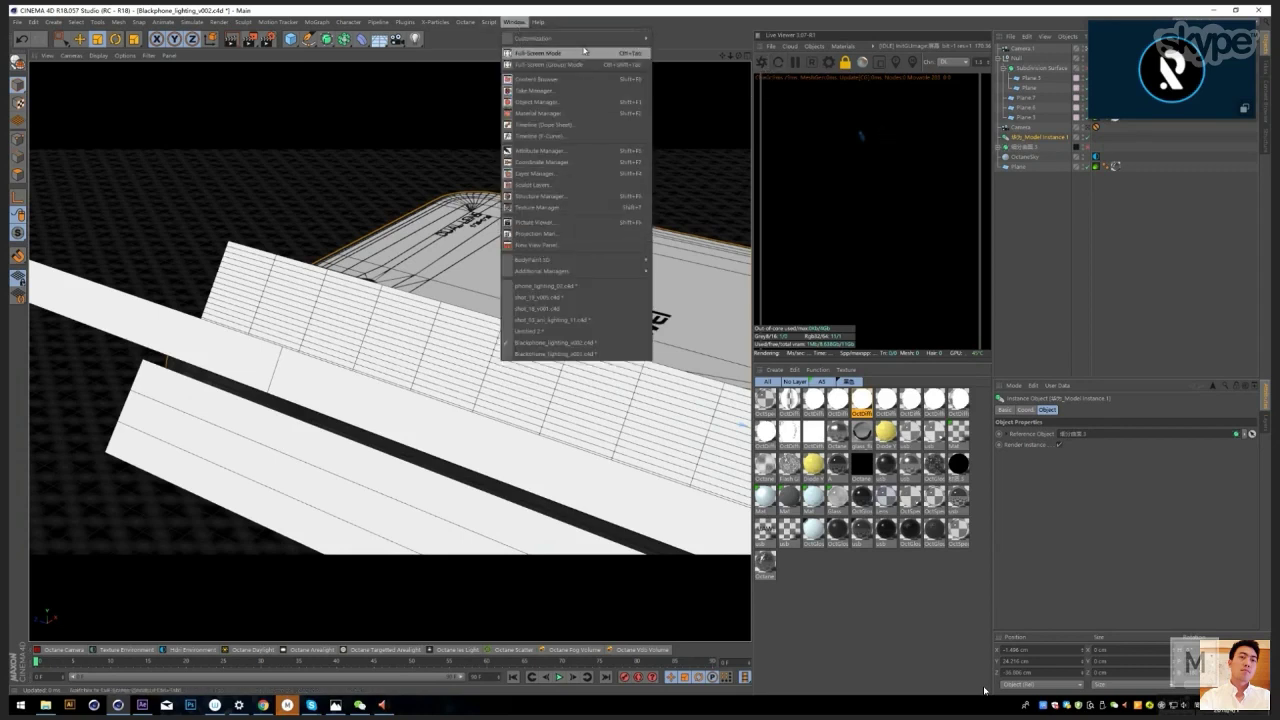
{"action": "mouse_move", "coordinate": [594, 42]}
{"action": "left_click", "coordinate": [678, 28]}
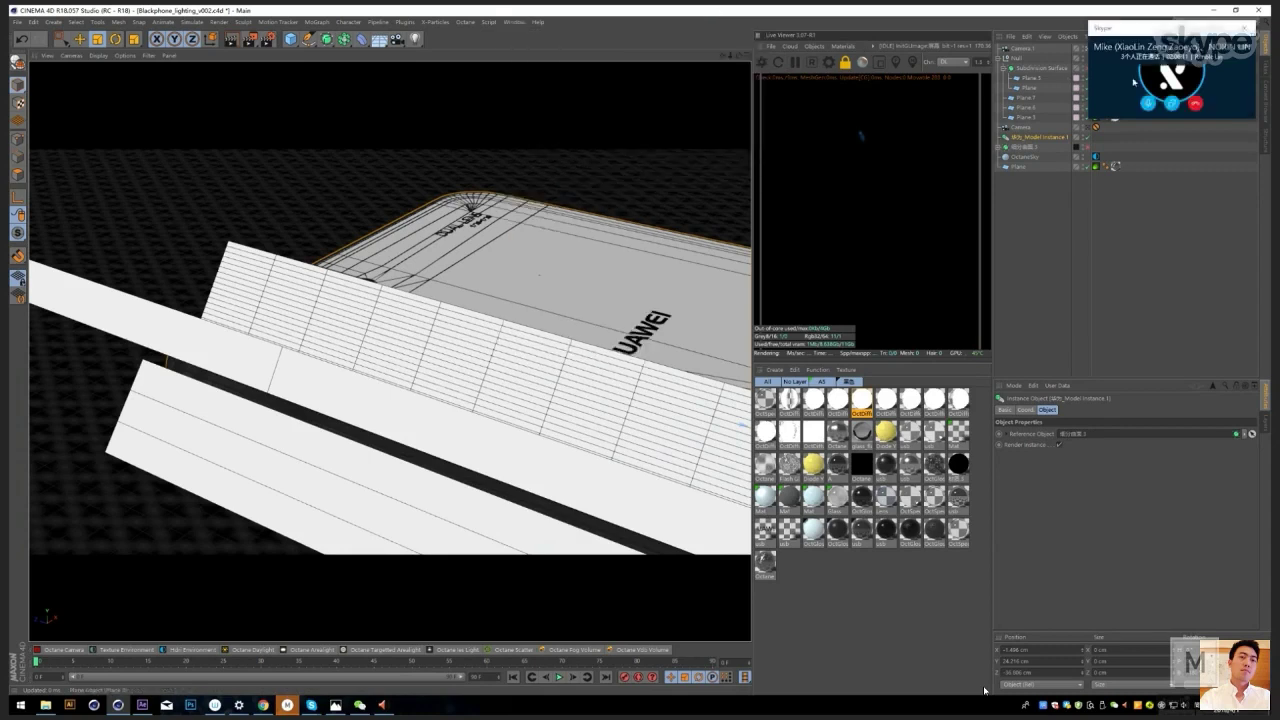
{"action": "left_click_drag", "start_coordinate": [1175, 34], "coordinate": [1155, 257]}
{"action": "left_click", "coordinate": [1213, 22]}
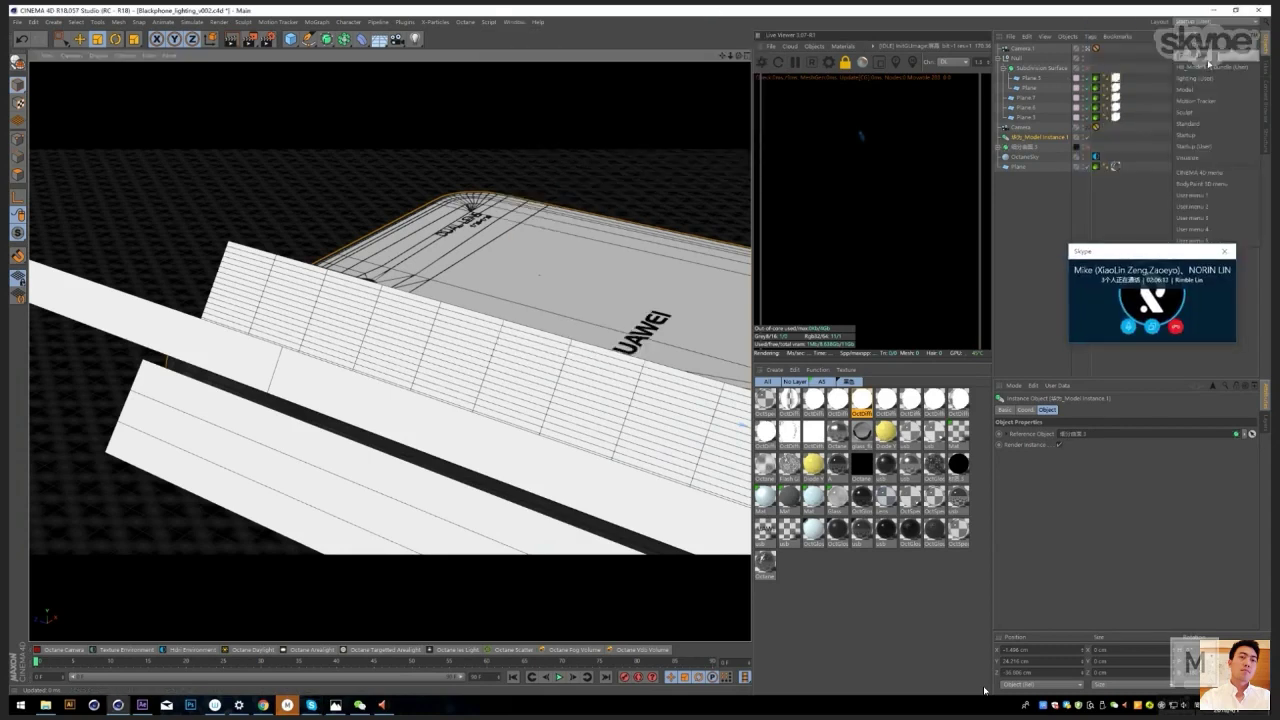
{"action": "left_click", "coordinate": [1207, 102]}
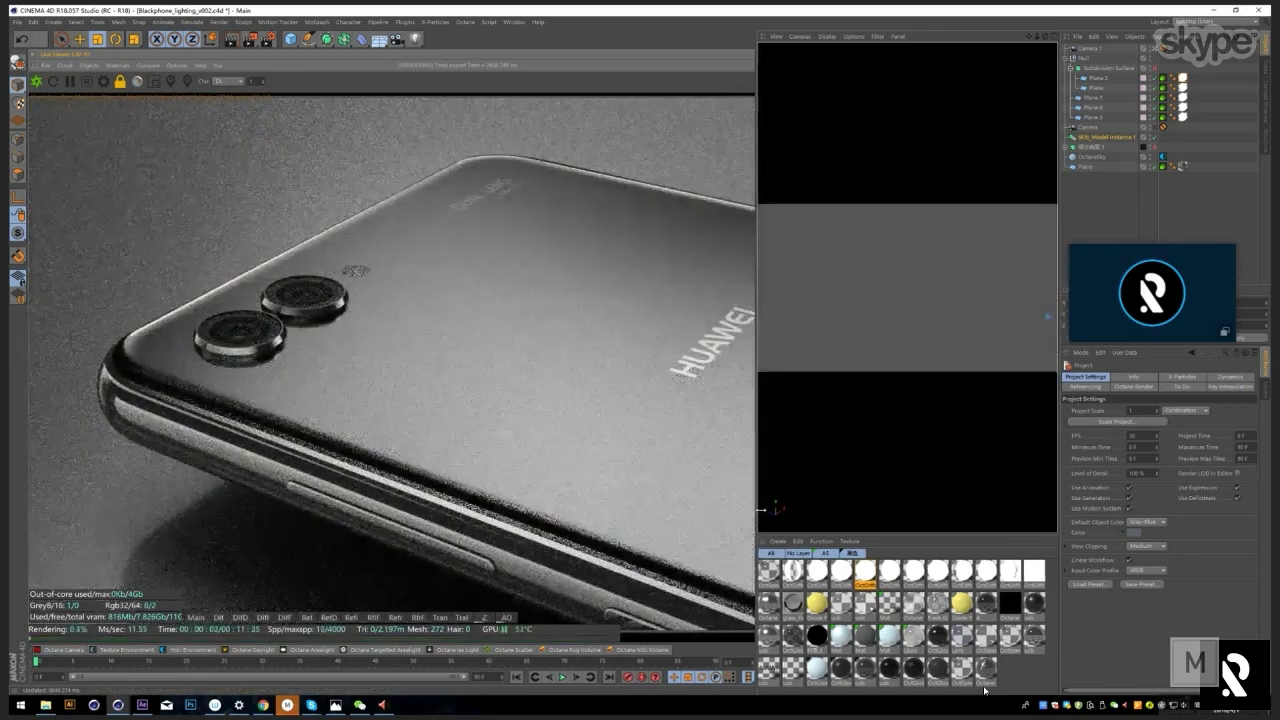
{"action": "left_click_drag", "start_coordinate": [758, 510], "coordinate": [912, 510]}
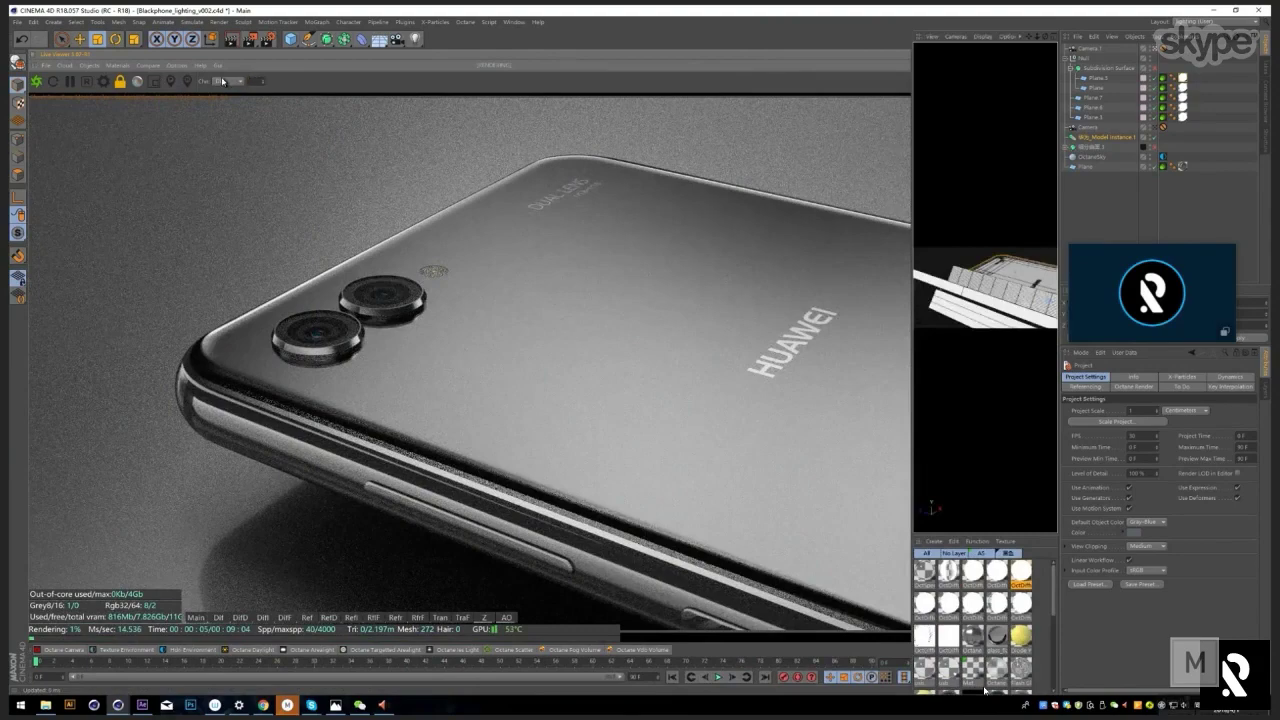
Step: Enlarge the Live Viewer render around the phone's camera lenses and mute the Skype microphone
{"action": "left_click", "coordinate": [222, 81]}
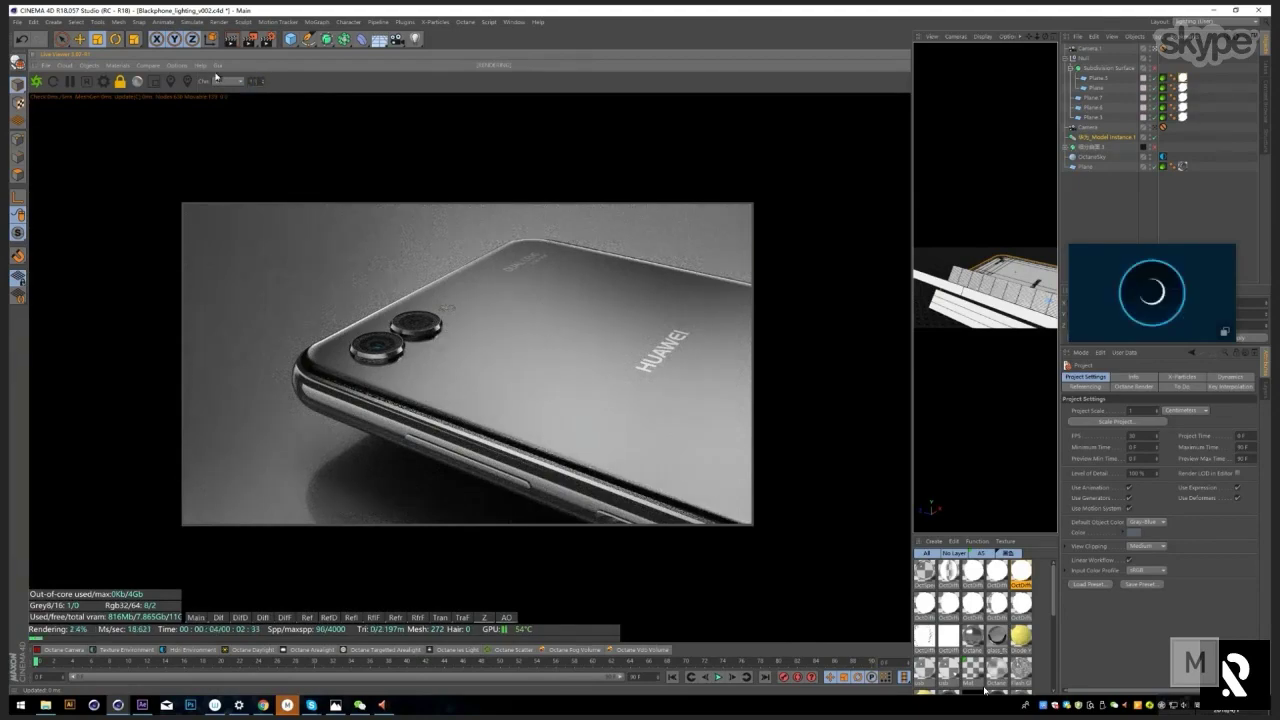
{"action": "scroll", "coordinate": [417, 322], "scroll_direction": "up", "scroll_amount": 3}
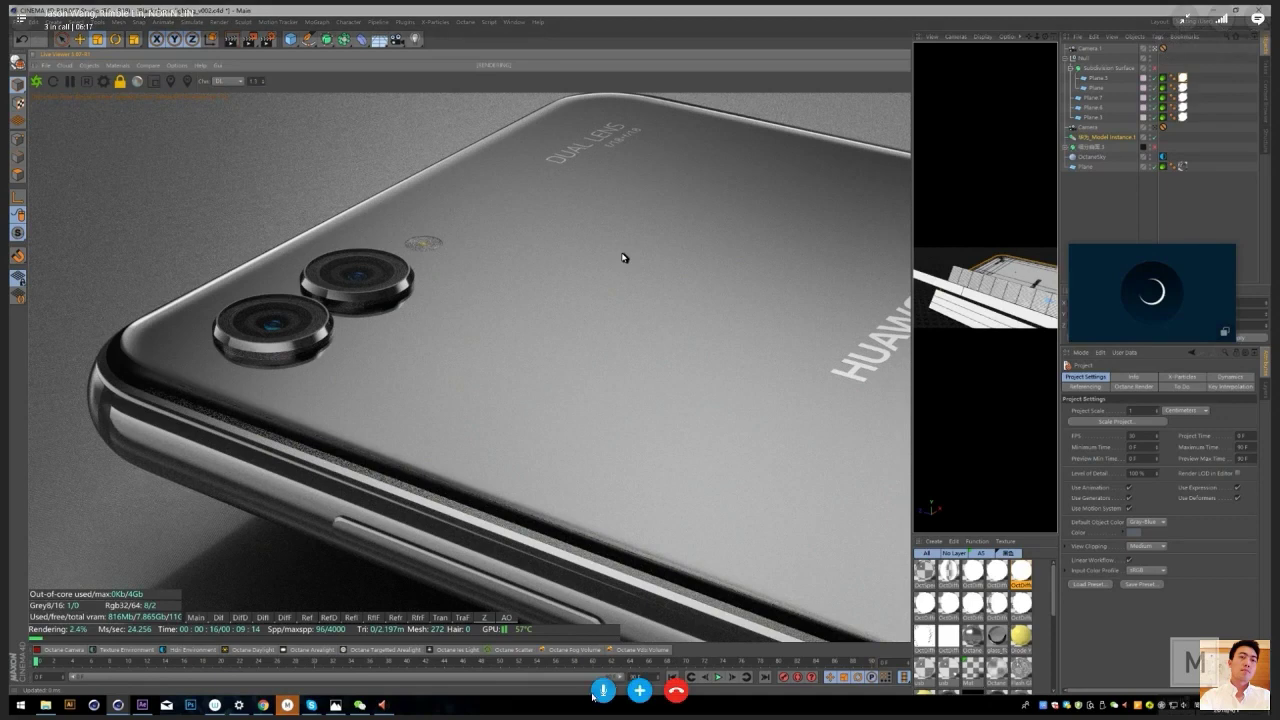
{"action": "left_click", "coordinate": [596, 693]}
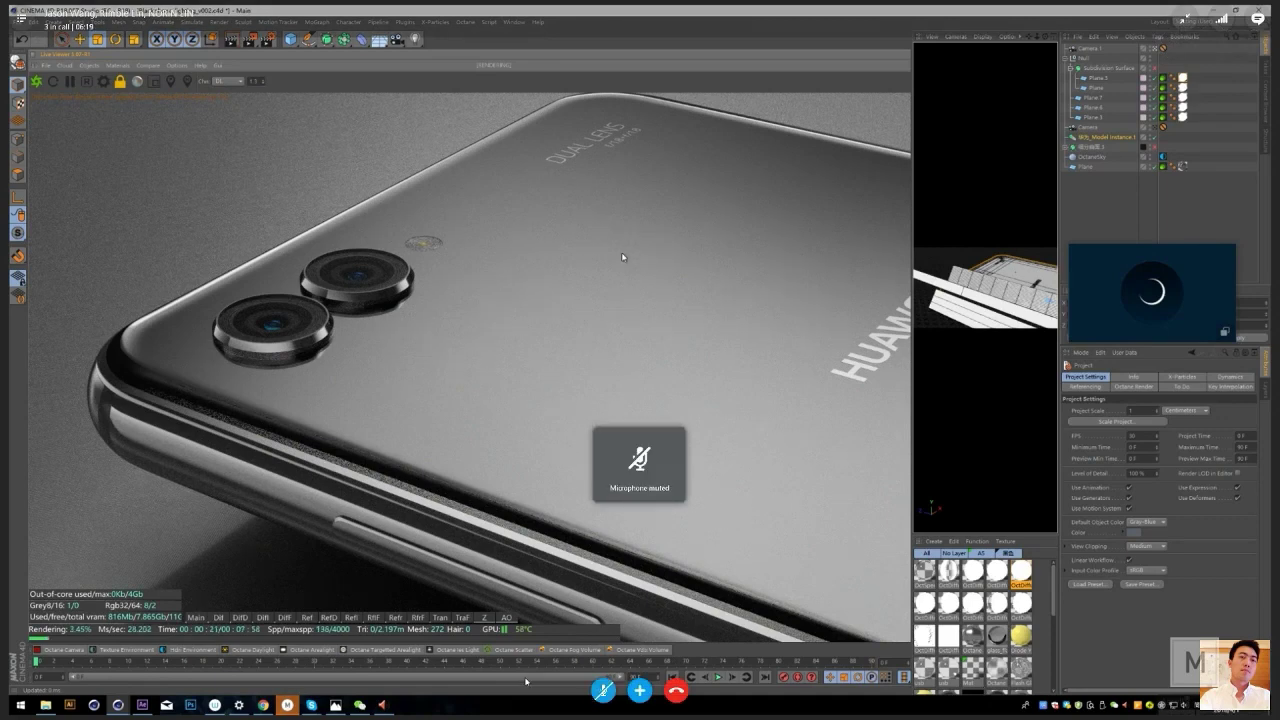
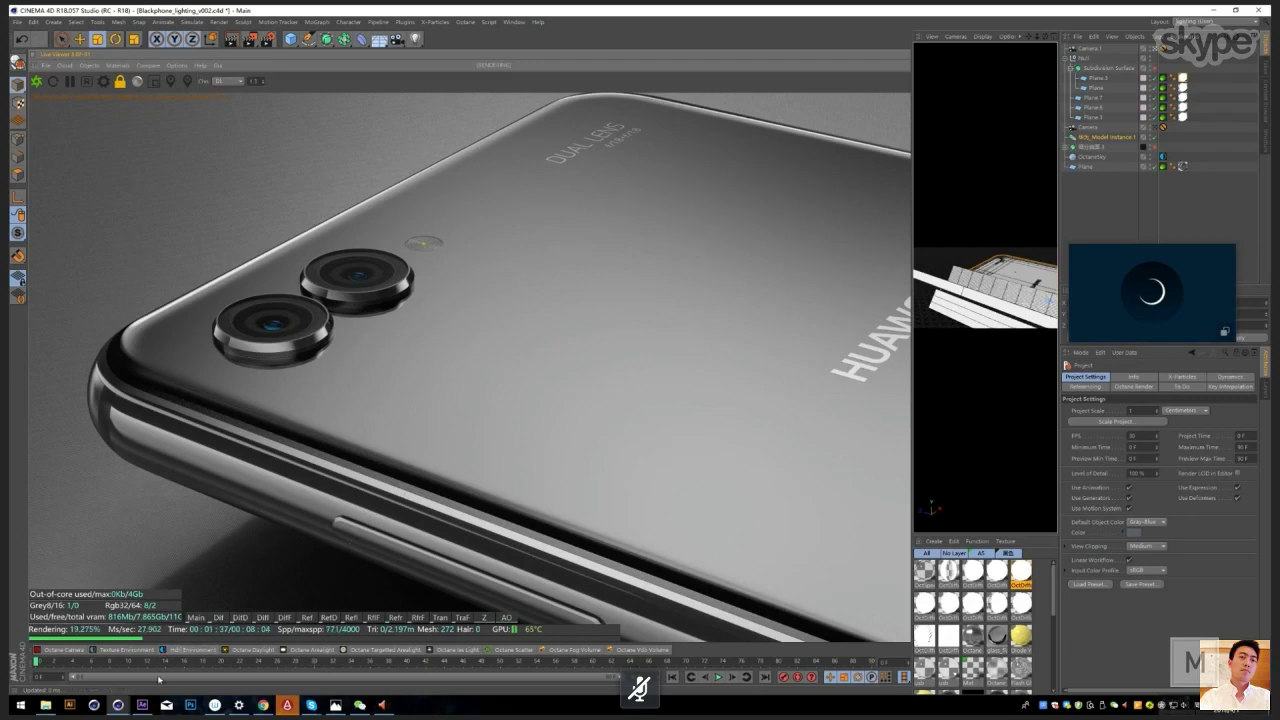
Step: Switch to Chrome and open the Pinterest board "lighting" in a maximized window
{"action": "left_click", "coordinate": [262, 705]}
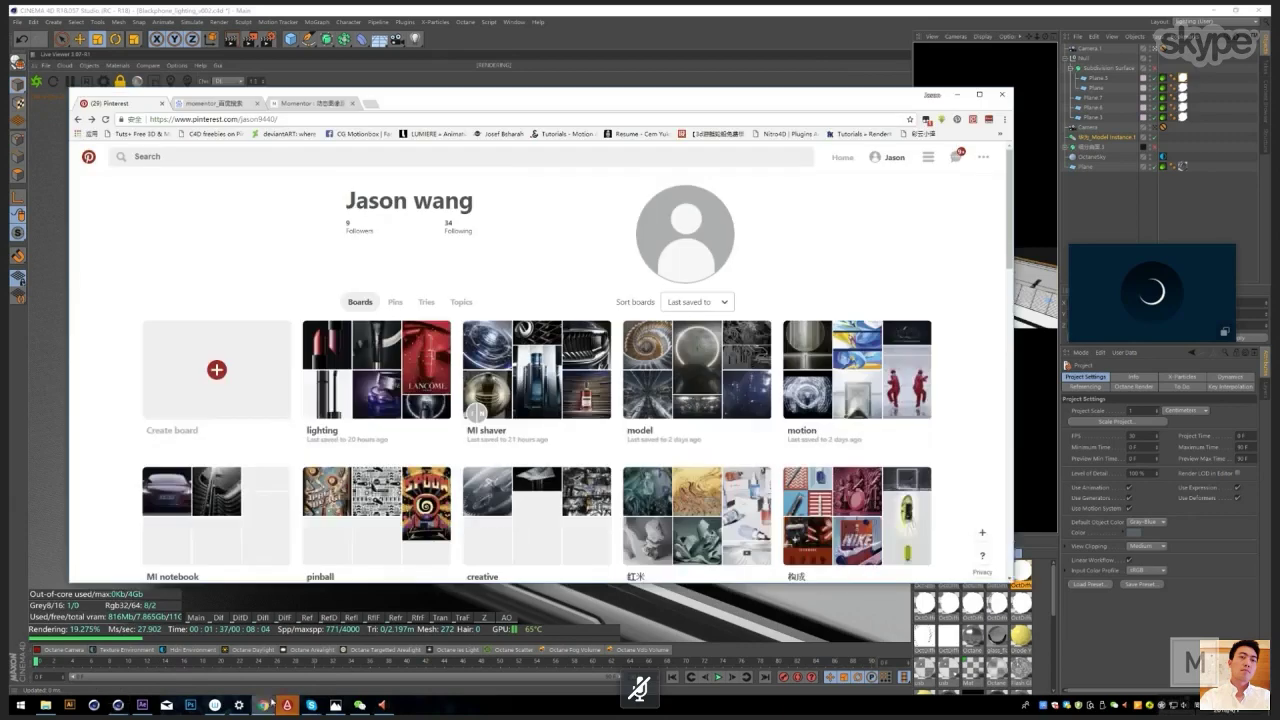
{"action": "left_click", "coordinate": [390, 369]}
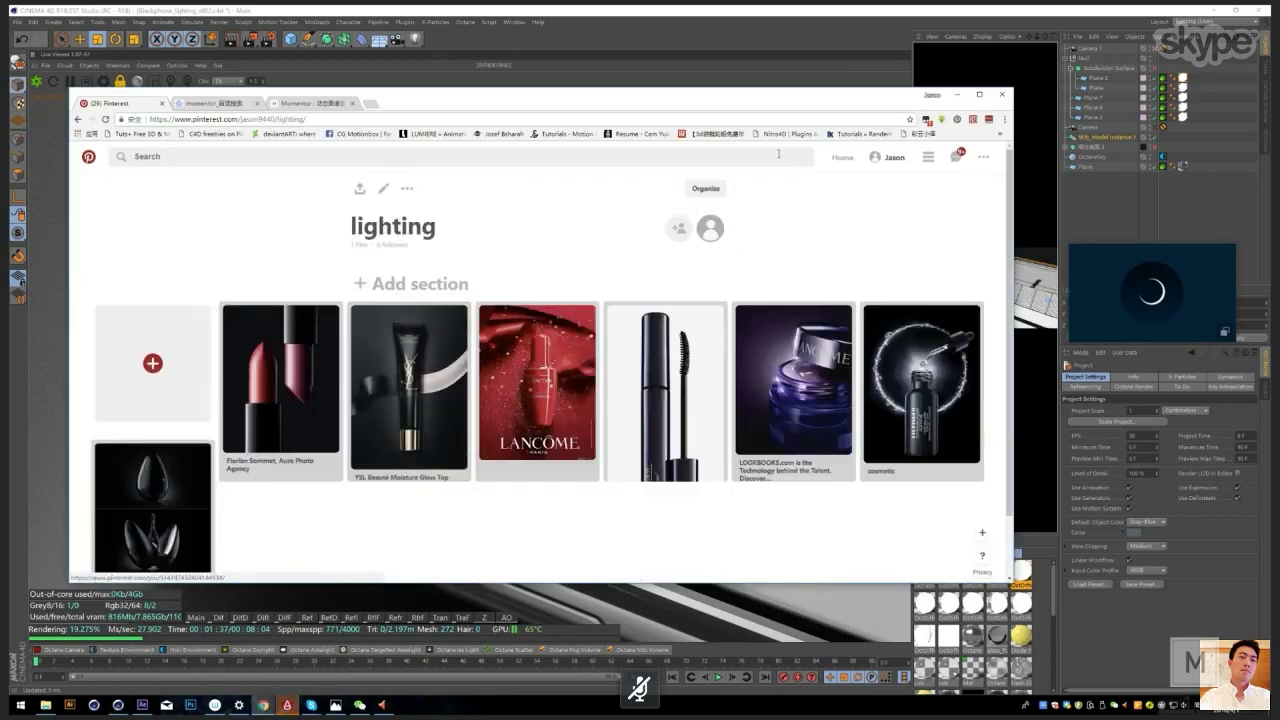
{"action": "left_click", "coordinate": [979, 94]}
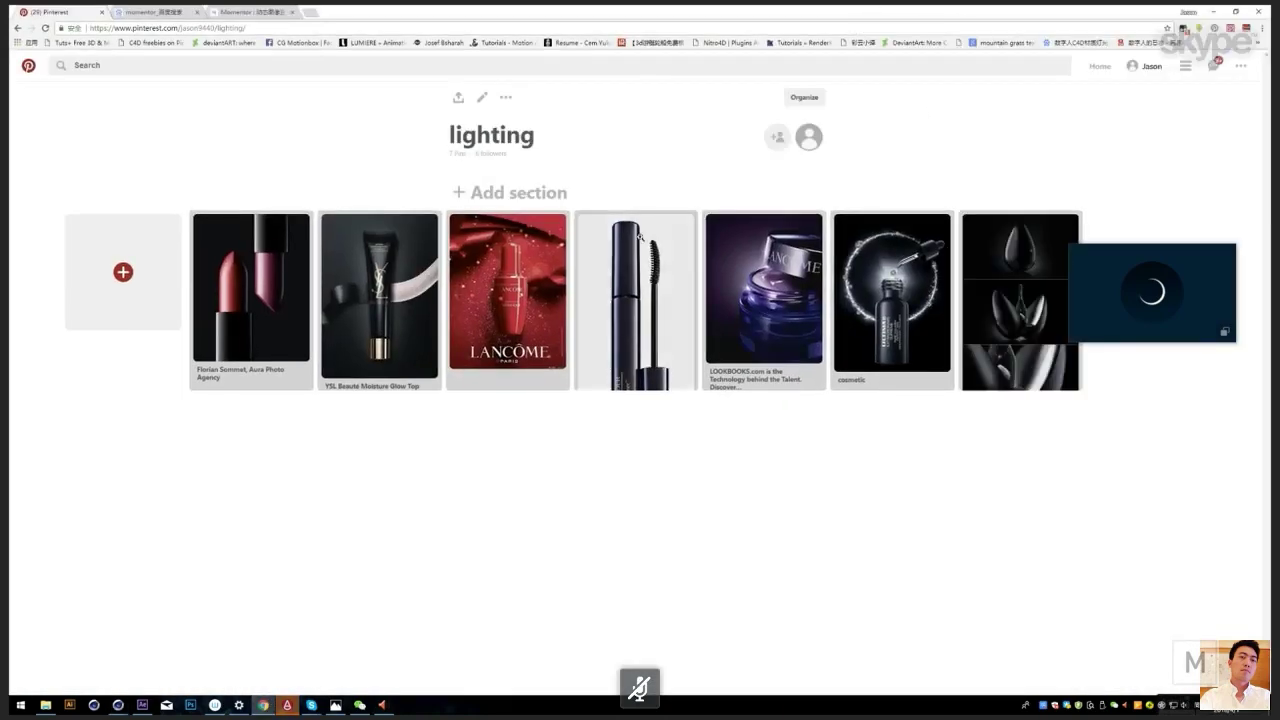
Step: Examine the lighting in the Lancôme cream jar and Estee Lauder mascara pins, and return to Cinema 4D
{"action": "left_click", "coordinate": [780, 307]}
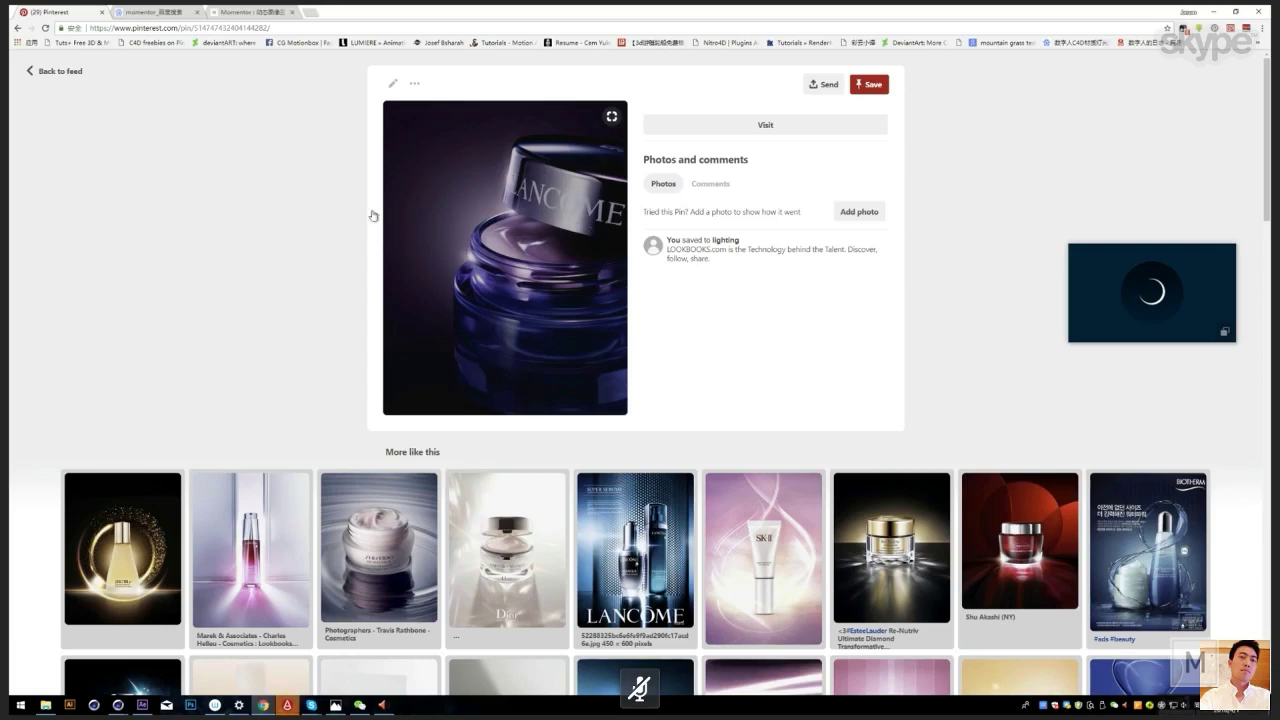
{"action": "left_click", "coordinate": [58, 72]}
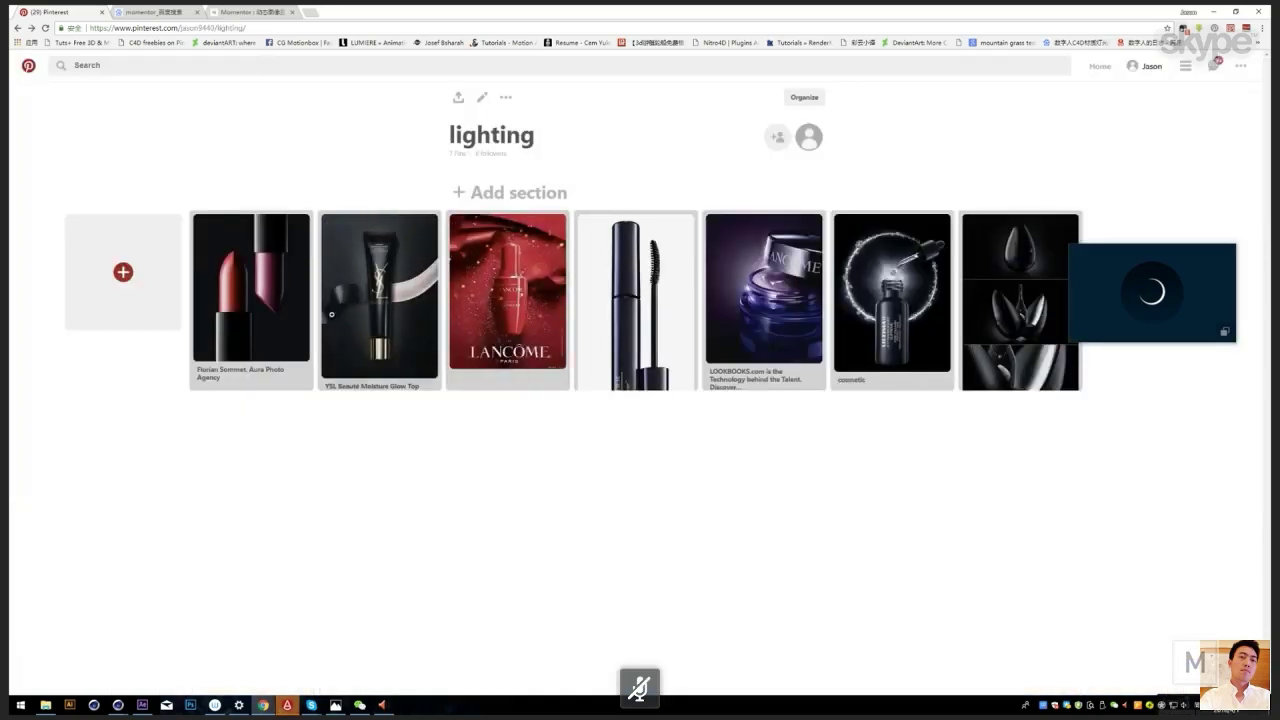
{"action": "left_click", "coordinate": [637, 295]}
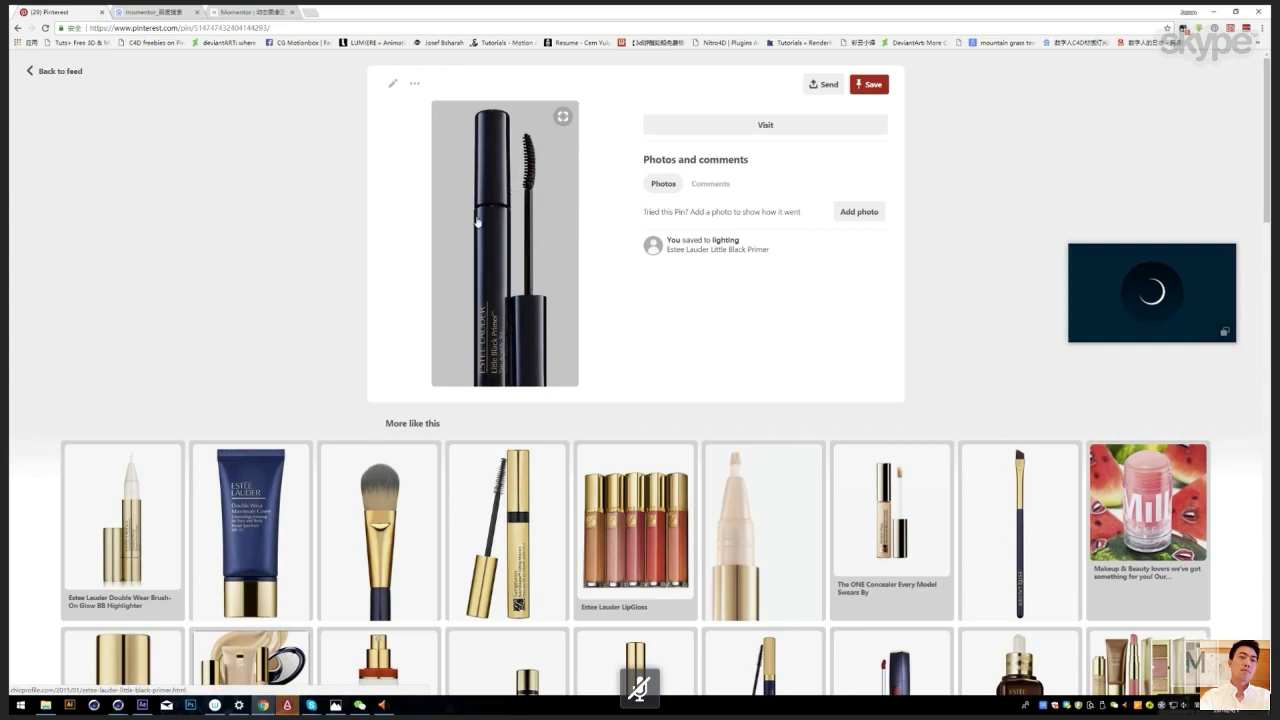
{"action": "left_click", "coordinate": [17, 28]}
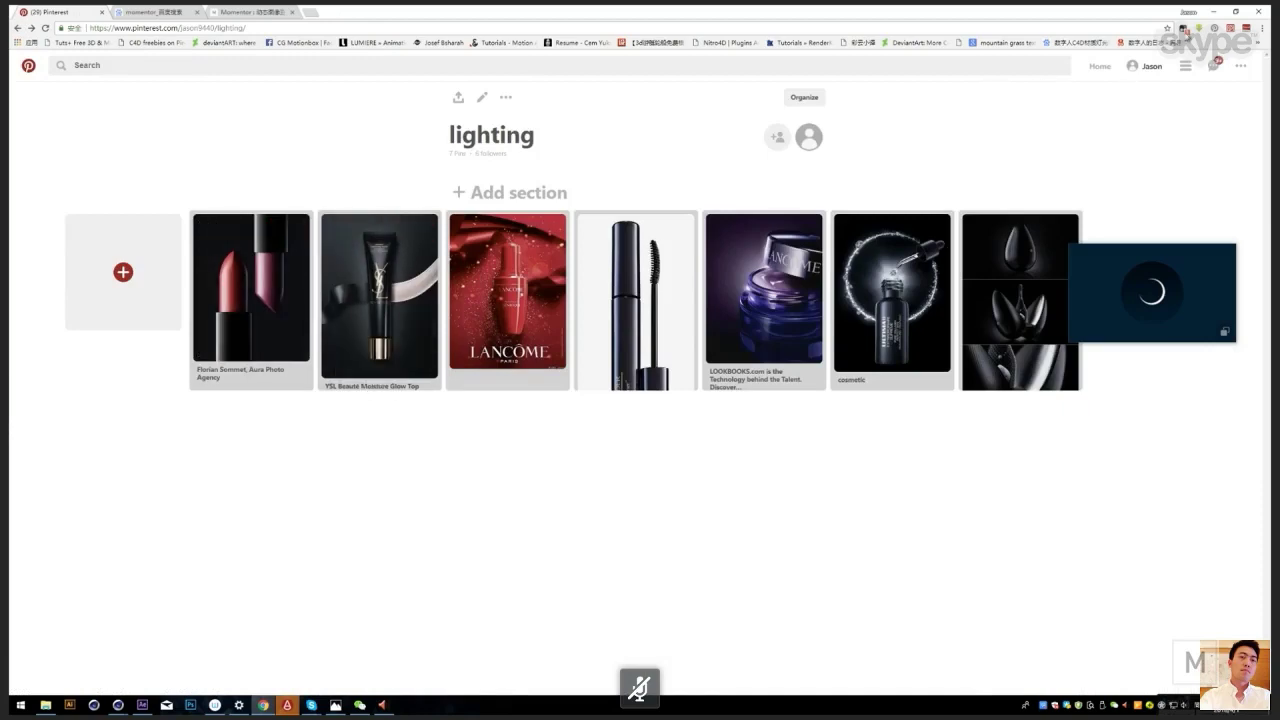
{"action": "left_click", "coordinate": [1213, 15]}
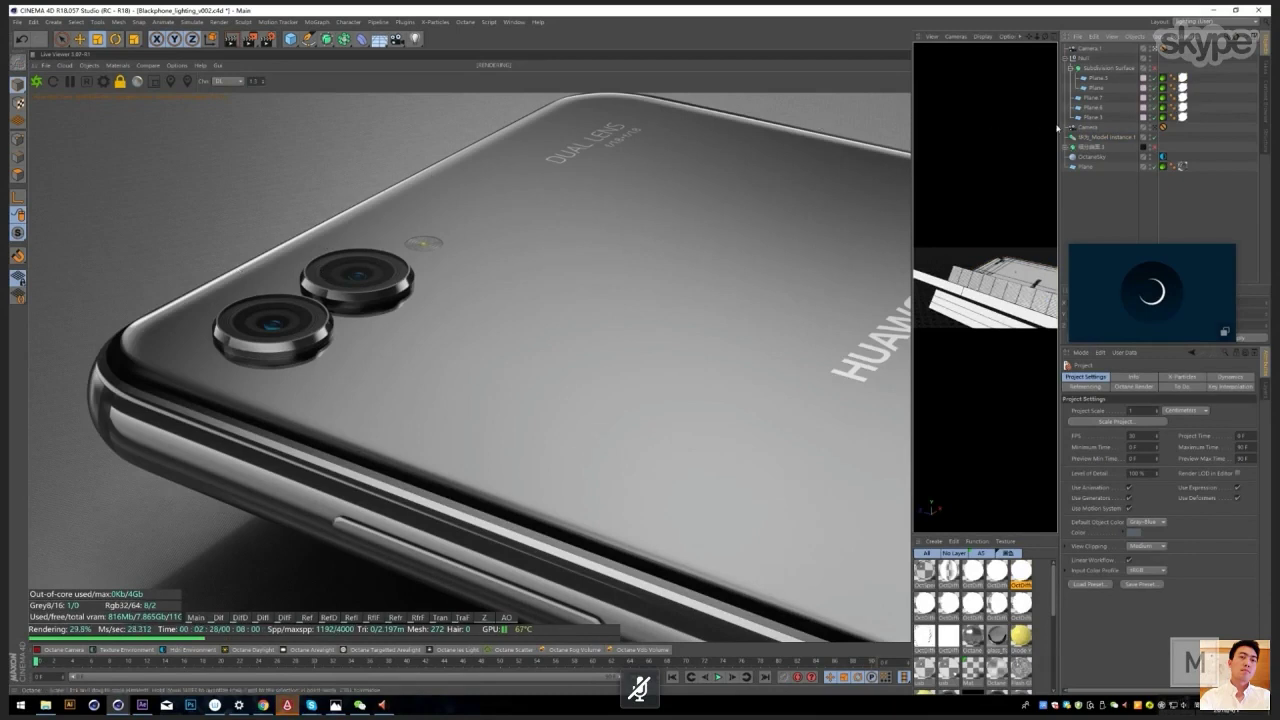
Step: Disable the light planes in the Null group so the phone renders without them, and move the Skype window aside
{"action": "left_click_drag", "start_coordinate": [1155, 97], "coordinate": [1155, 118]}
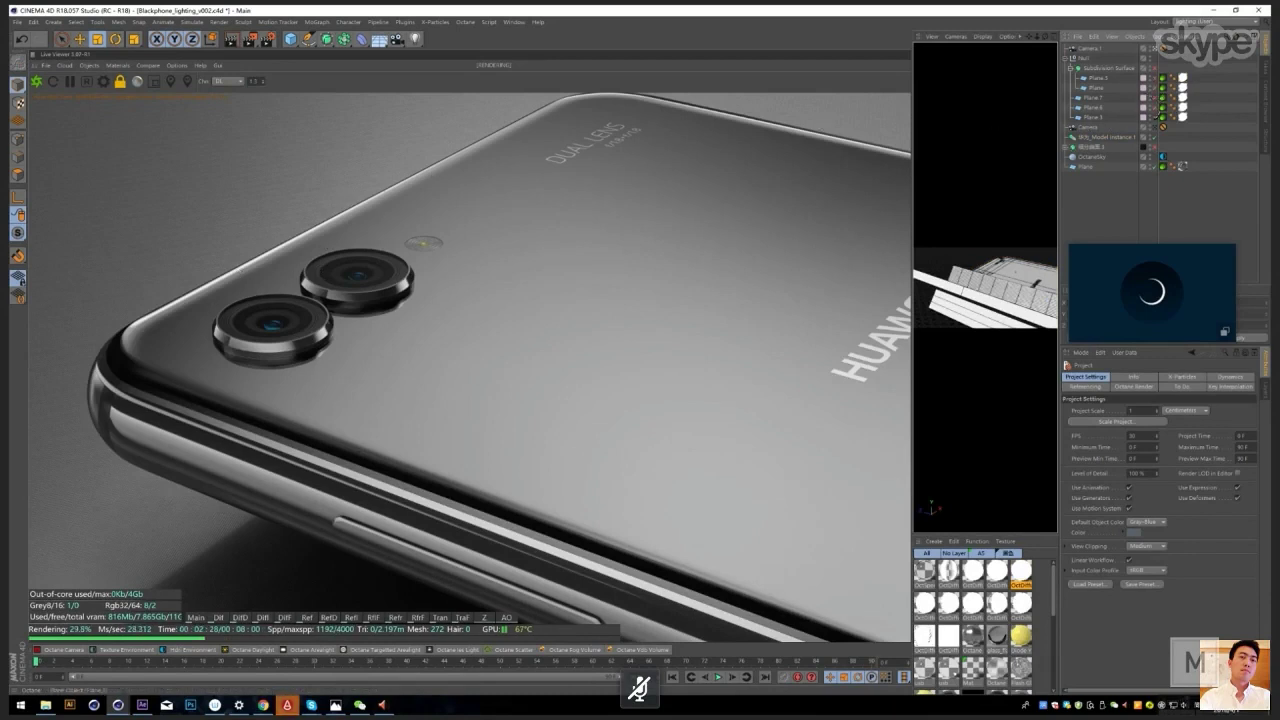
{"action": "mouse_move", "coordinate": [1142, 254]}
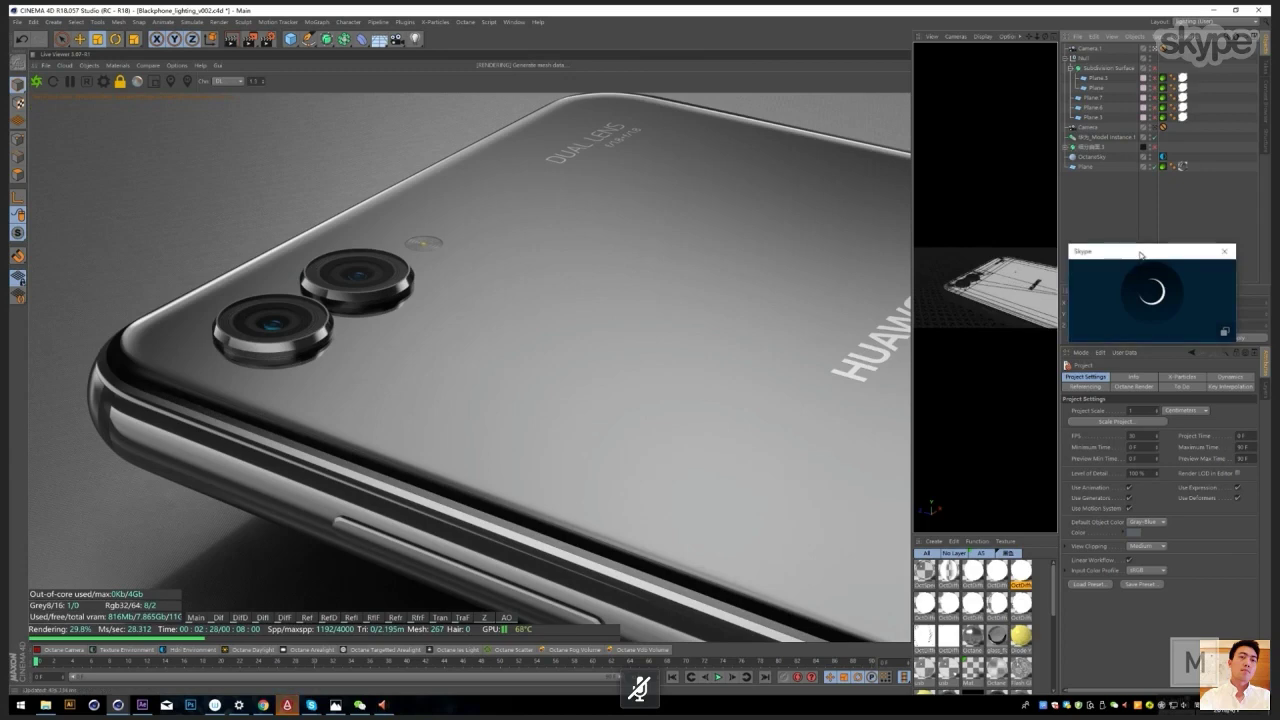
{"action": "left_click_drag", "start_coordinate": [1140, 255], "coordinate": [1130, 366]}
Step: Inspect the OctaneSky's environment tag and the HDR image used in its texture
{"action": "left_click", "coordinate": [1110, 160]}
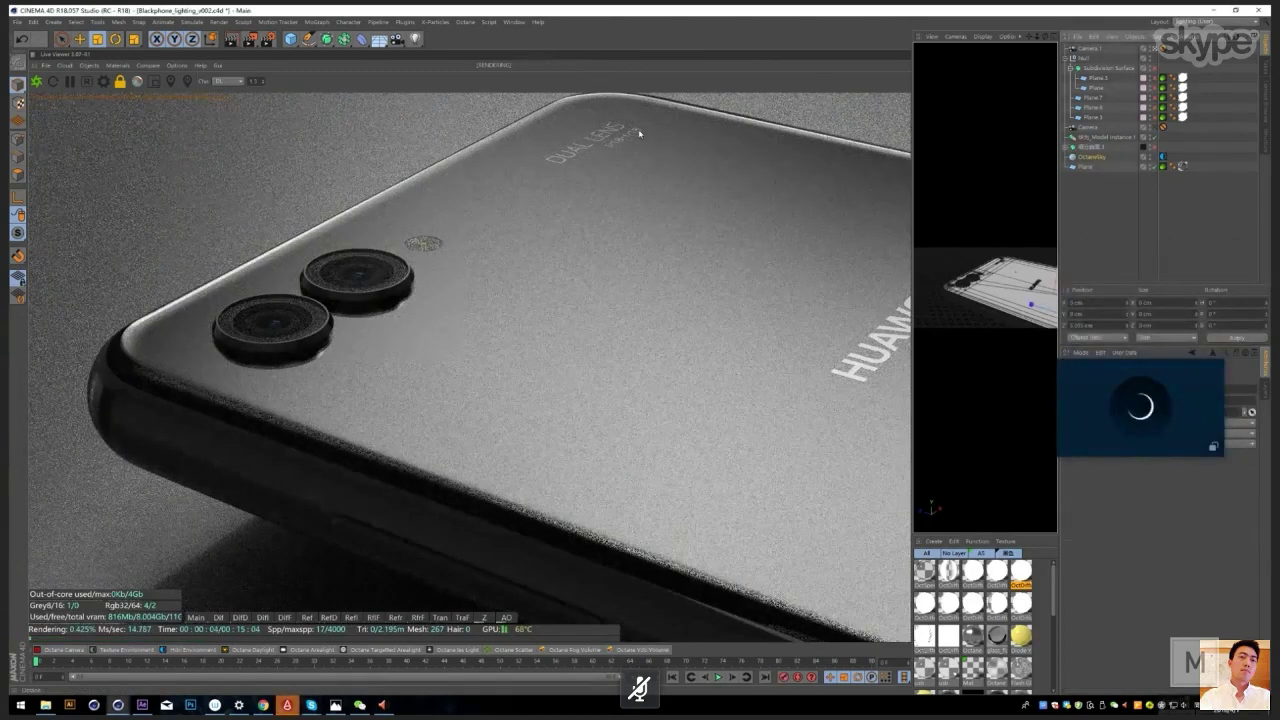
{"action": "mouse_move", "coordinate": [1132, 371]}
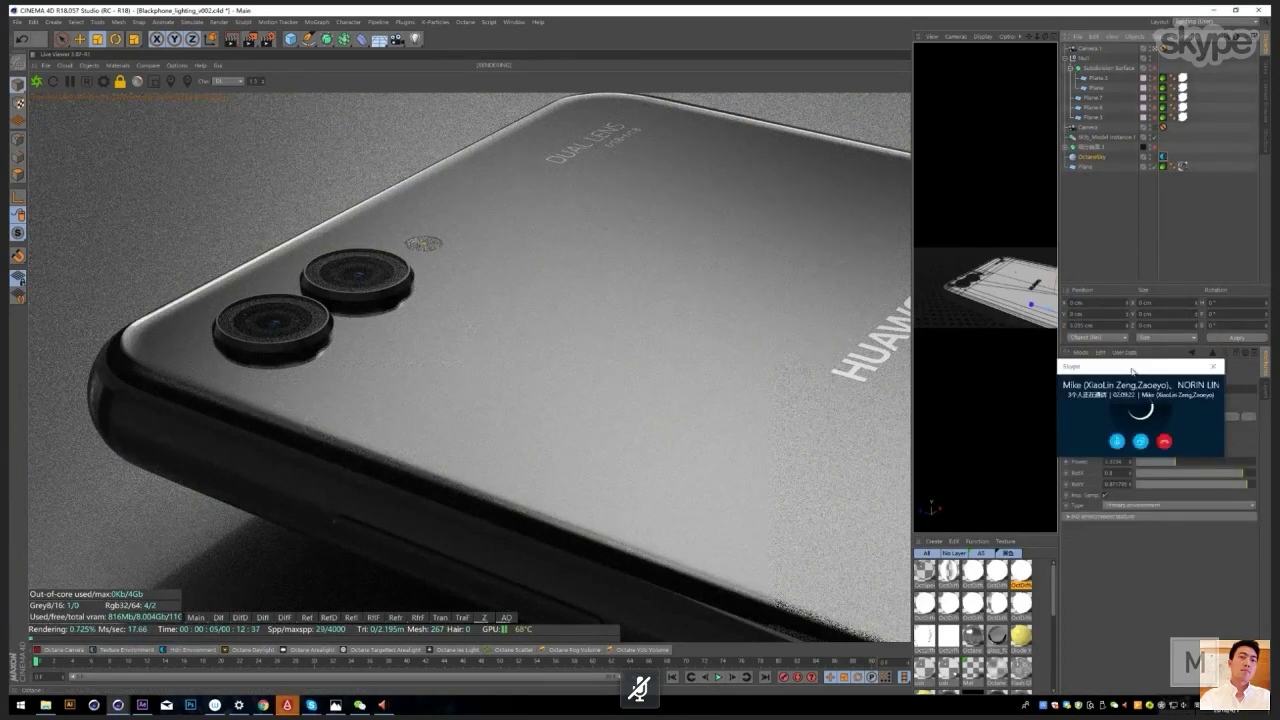
{"action": "left_click_drag", "start_coordinate": [1132, 371], "coordinate": [941, 47]}
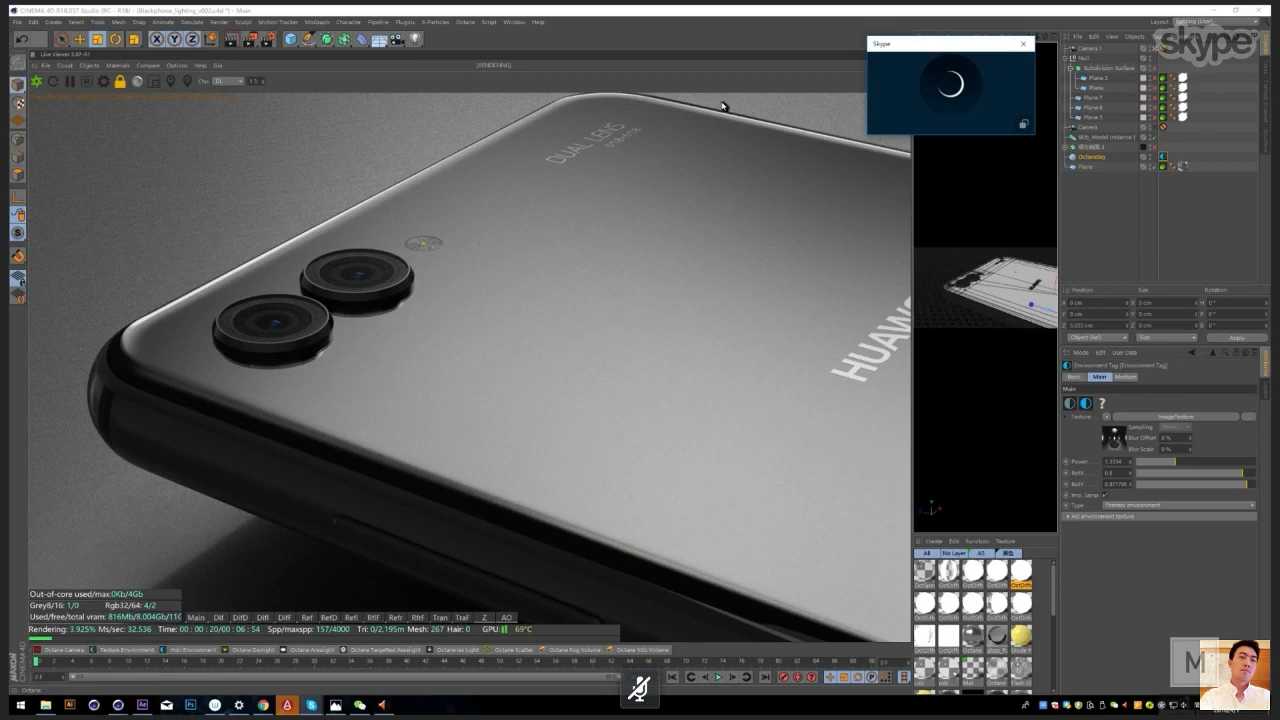
{"action": "left_click", "coordinate": [1157, 419]}
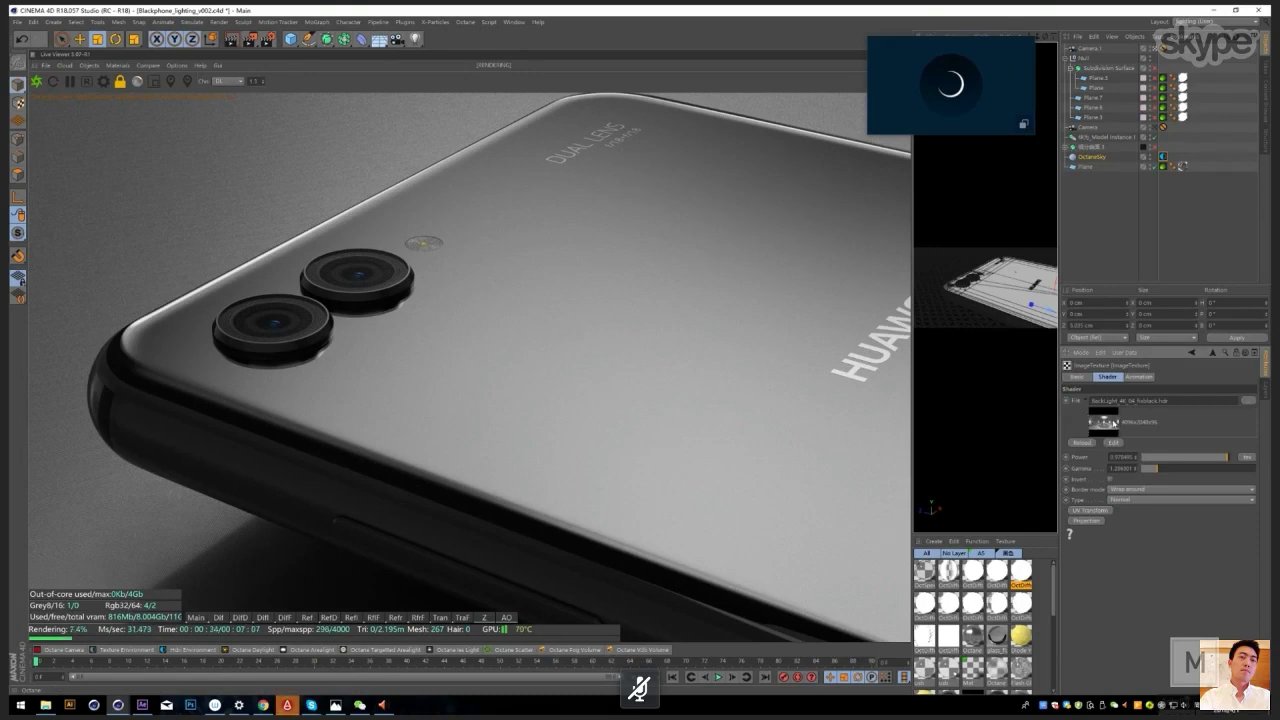
{"action": "left_click", "coordinate": [1191, 353]}
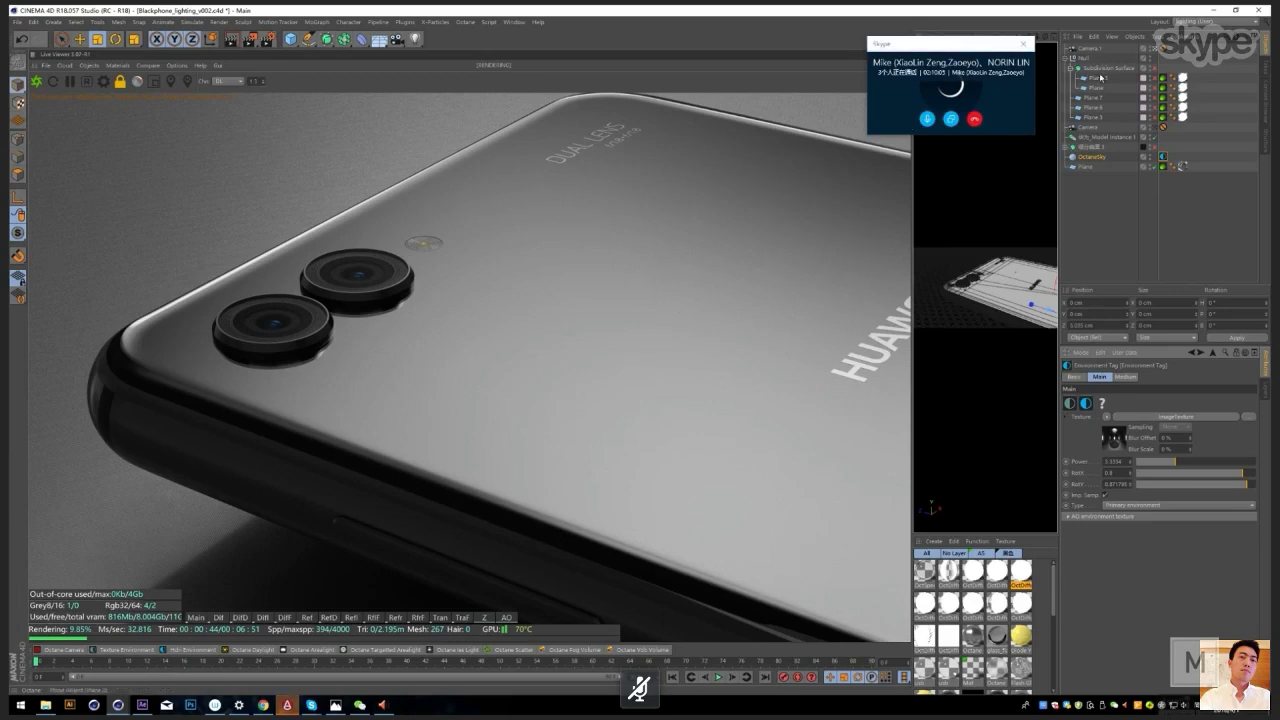
Step: Re-enable the Plane.7 and Plane.6 light planes one after the other to compare their effect on the render
{"action": "left_click", "coordinate": [1106, 68]}
{"action": "left_click", "coordinate": [1098, 78]}
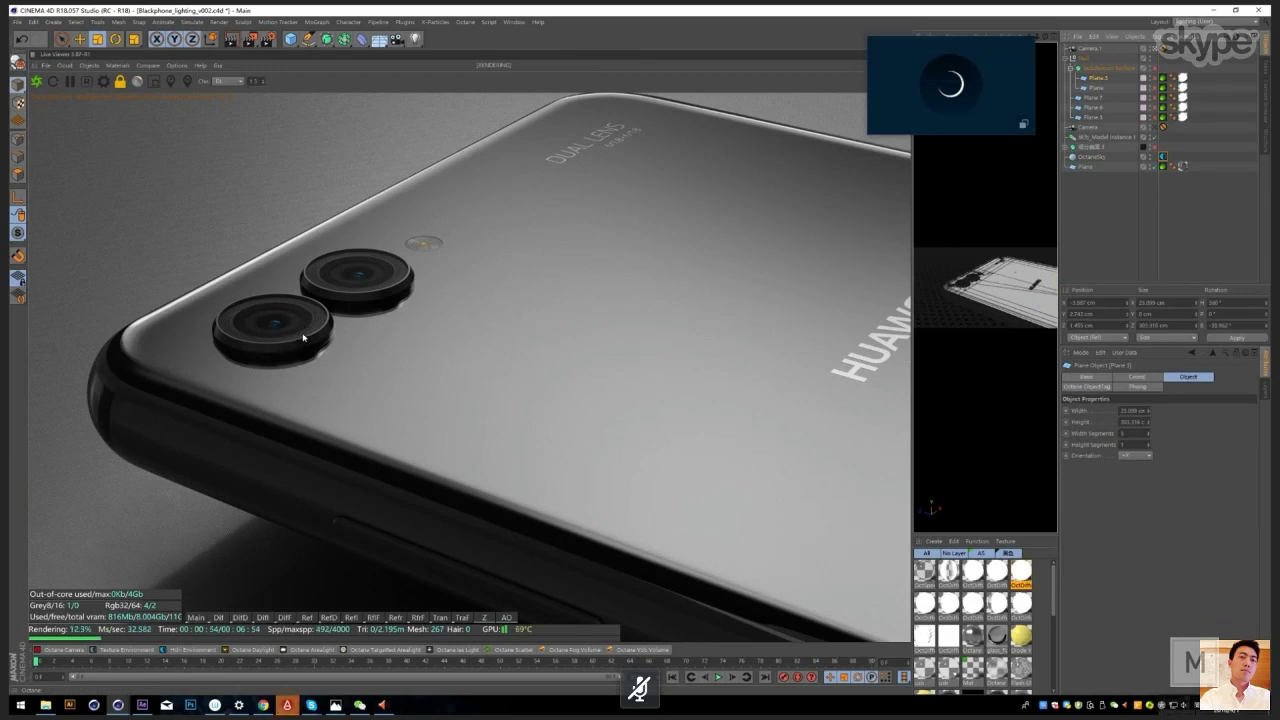
{"action": "left_click", "coordinate": [1092, 97]}
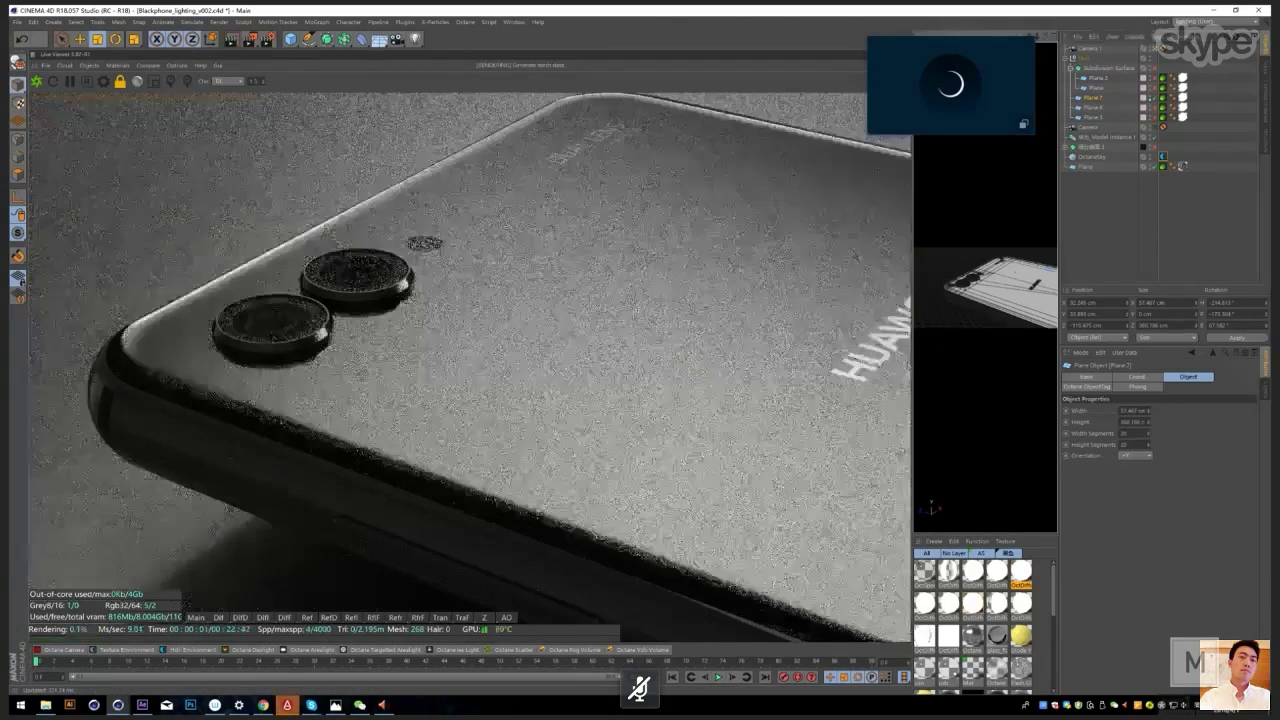
{"action": "left_click", "coordinate": [1137, 208]}
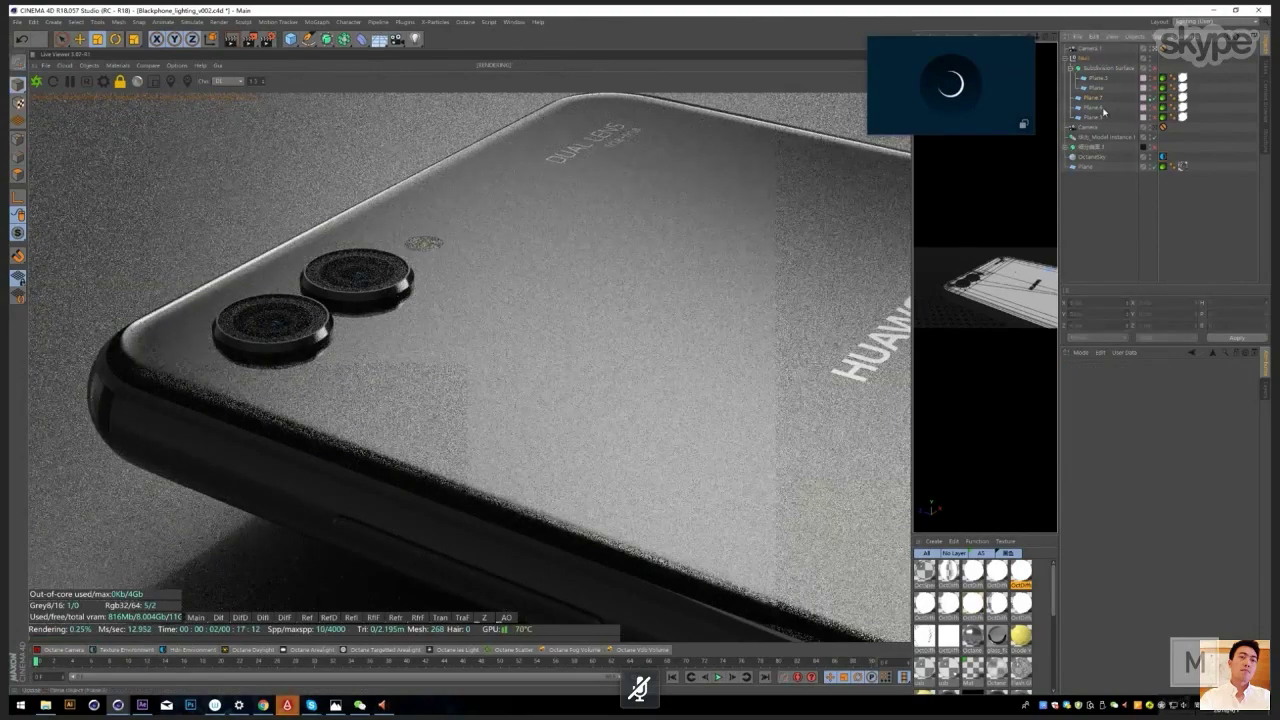
{"action": "left_click", "coordinate": [1100, 109]}
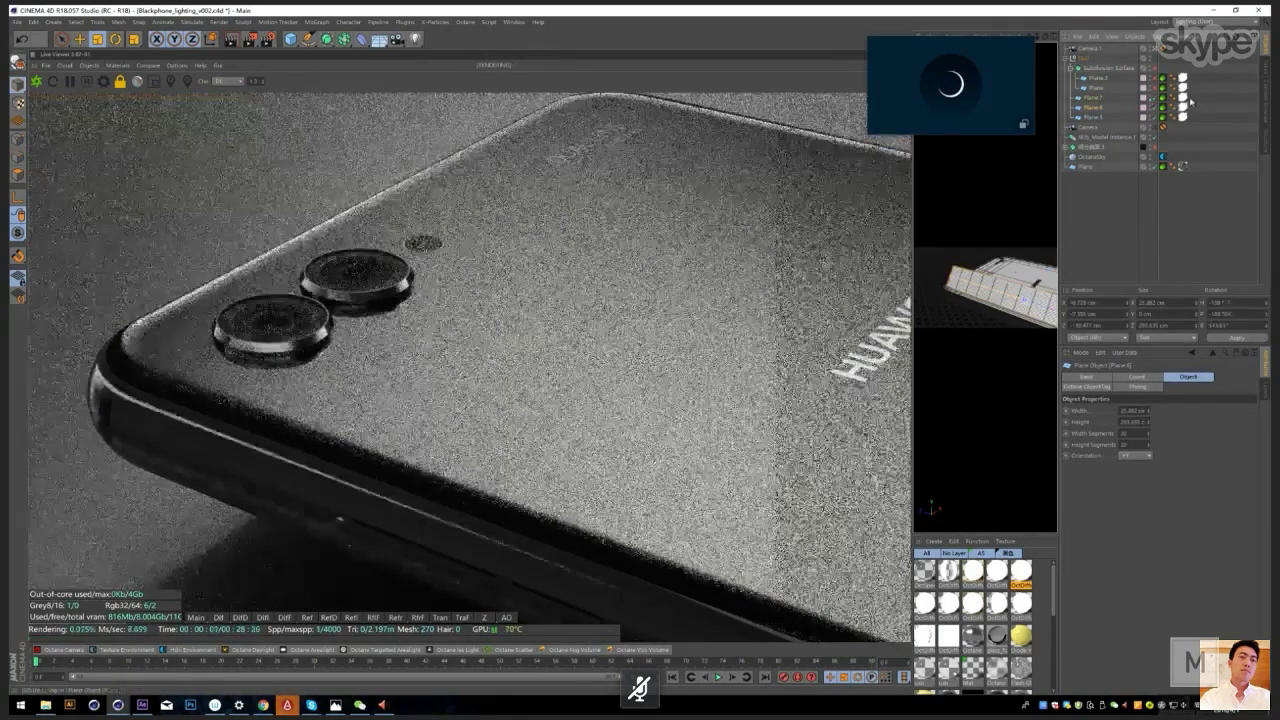
Step: Examine the opacity textures of the Plane.7 and Plane.6 materials and open the gradient used for Plane.6
{"action": "left_click", "coordinate": [1184, 107]}
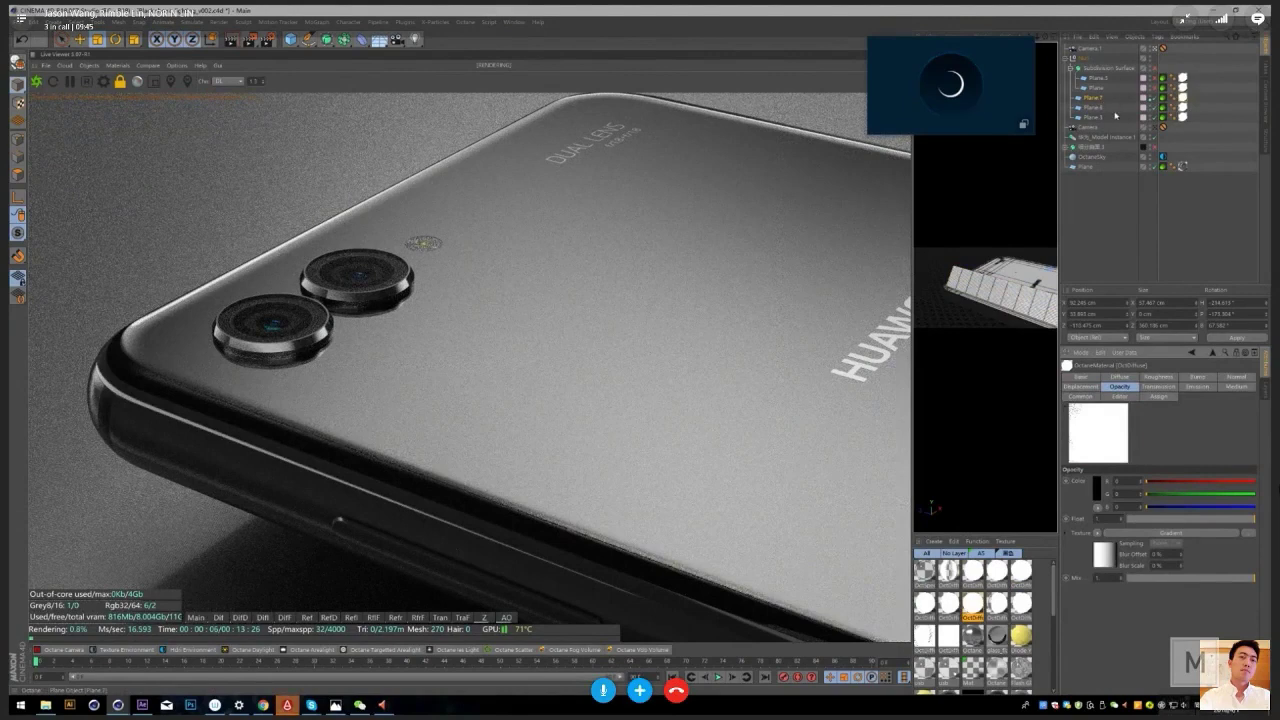
{"action": "left_click", "coordinate": [1096, 107]}
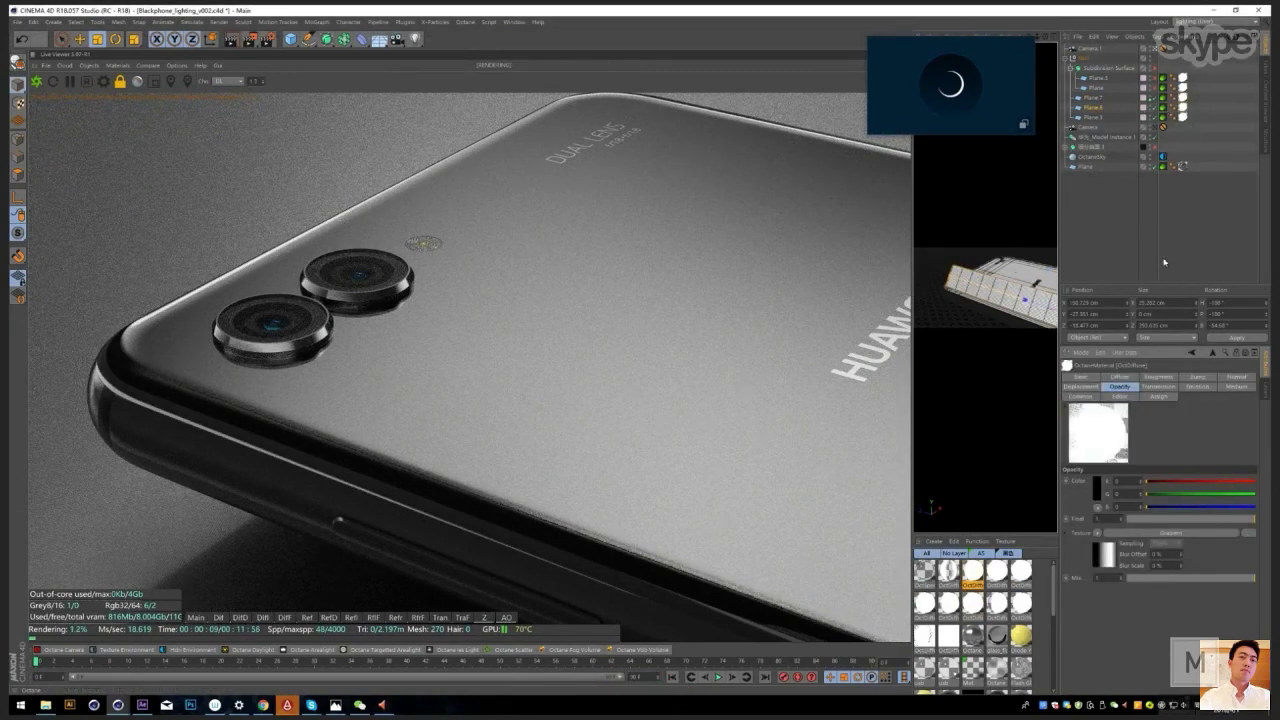
{"action": "left_click", "coordinate": [1150, 534]}
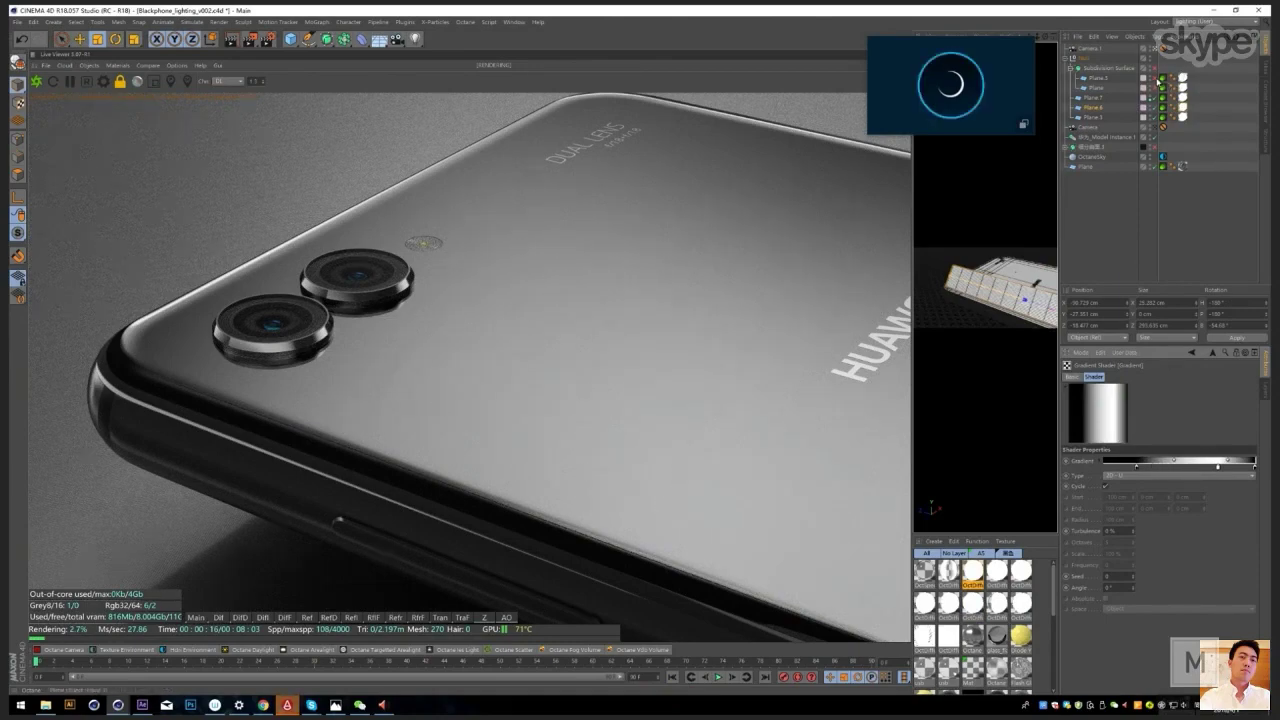
Step: Re-enable the two light planes under the Subdivision Surface and switch to the Blackphone_lighting_v001 project
{"action": "left_click_drag", "start_coordinate": [1154, 78], "coordinate": [1154, 88]}
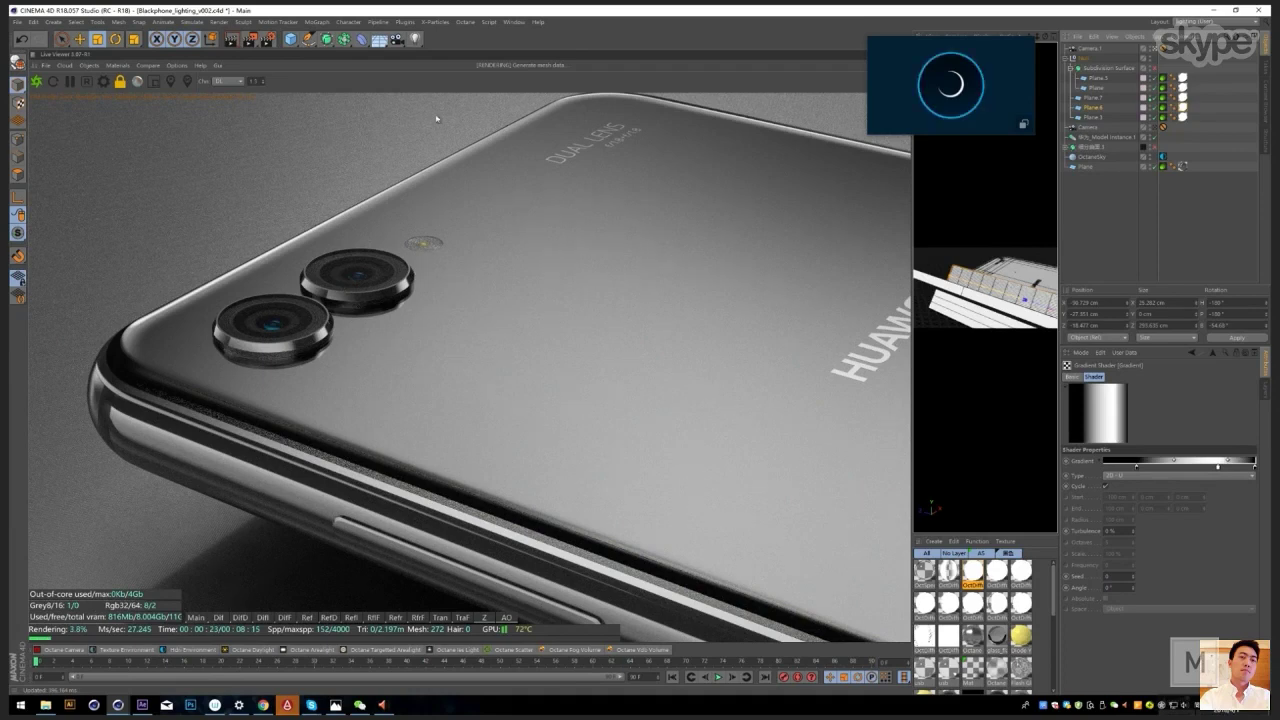
{"action": "left_click", "coordinate": [505, 67]}
{"action": "left_click", "coordinate": [513, 21]}
{"action": "left_click", "coordinate": [513, 21]}
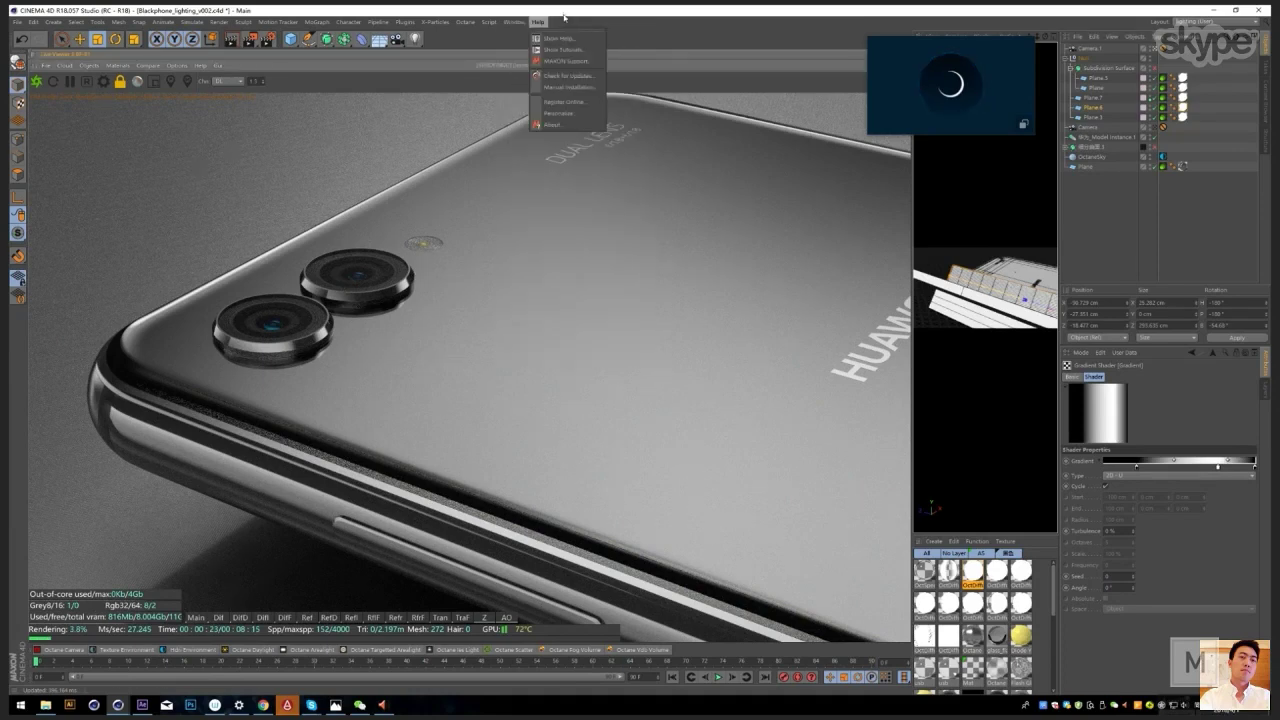
{"action": "left_click", "coordinate": [513, 21]}
{"action": "left_click", "coordinate": [576, 356]}
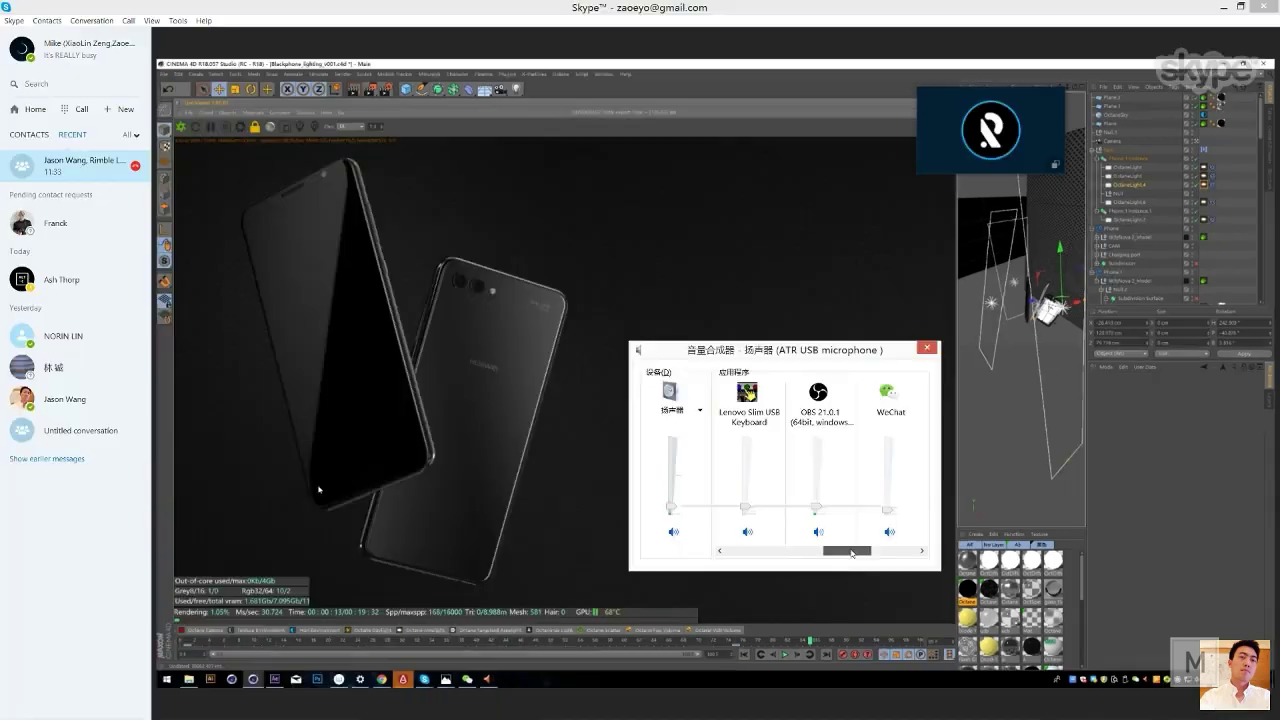
Step: Close the volume mixer and expand the Skype shared screen to full screen
{"action": "left_click_drag", "start_coordinate": [852, 551], "coordinate": [838, 551]}
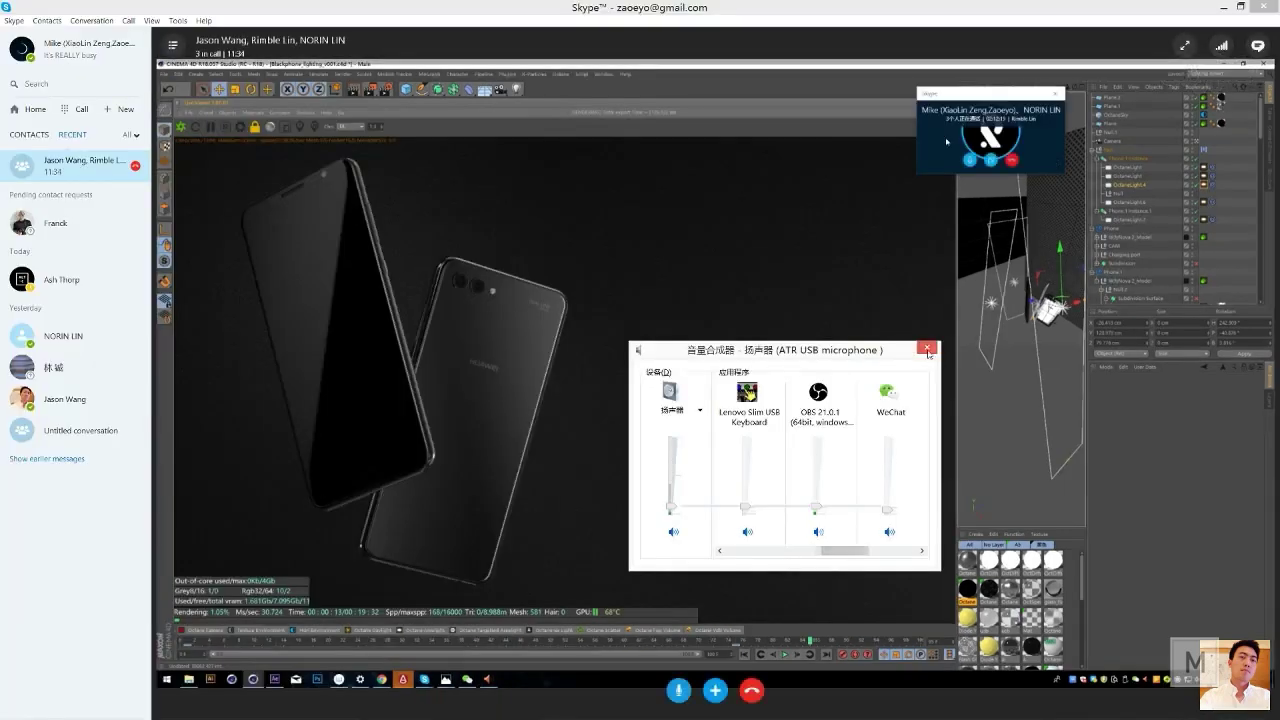
{"action": "left_click", "coordinate": [926, 346]}
{"action": "left_click", "coordinate": [1185, 45]}
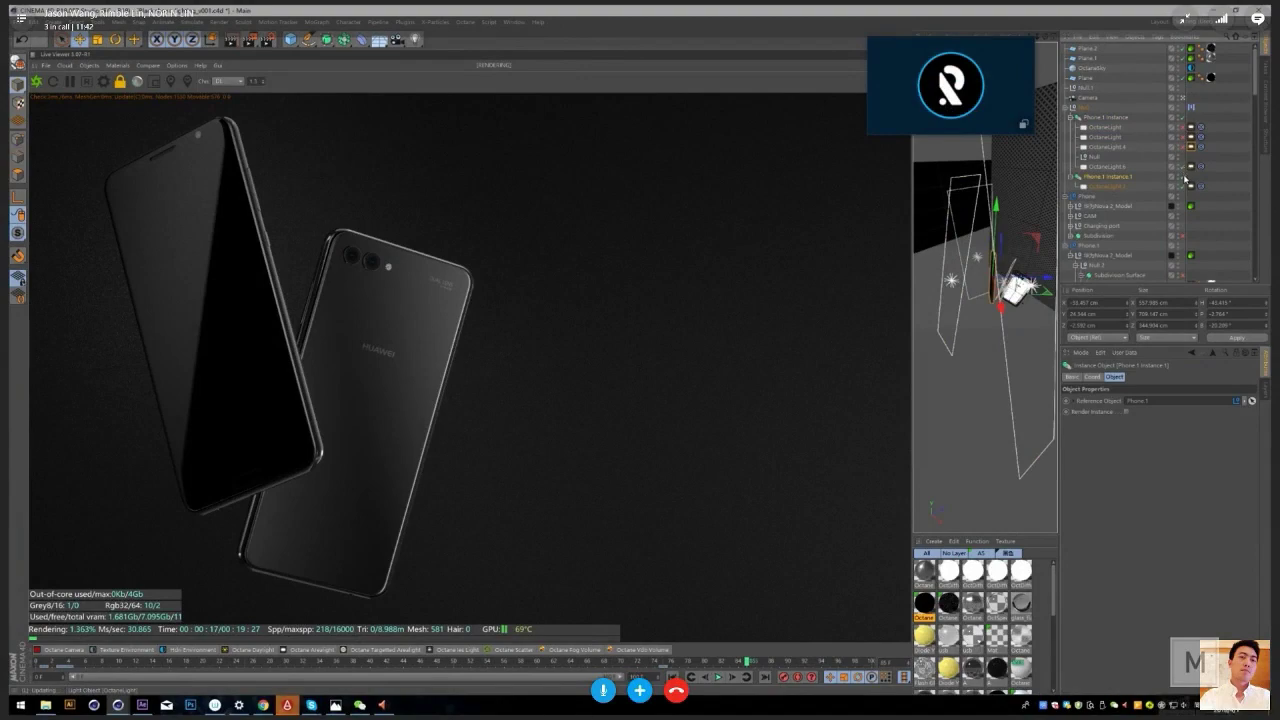
Step: Check the OBS streaming window, return the shared screen to full screen, and mute the microphone
{"action": "key", "text": "Escape"}
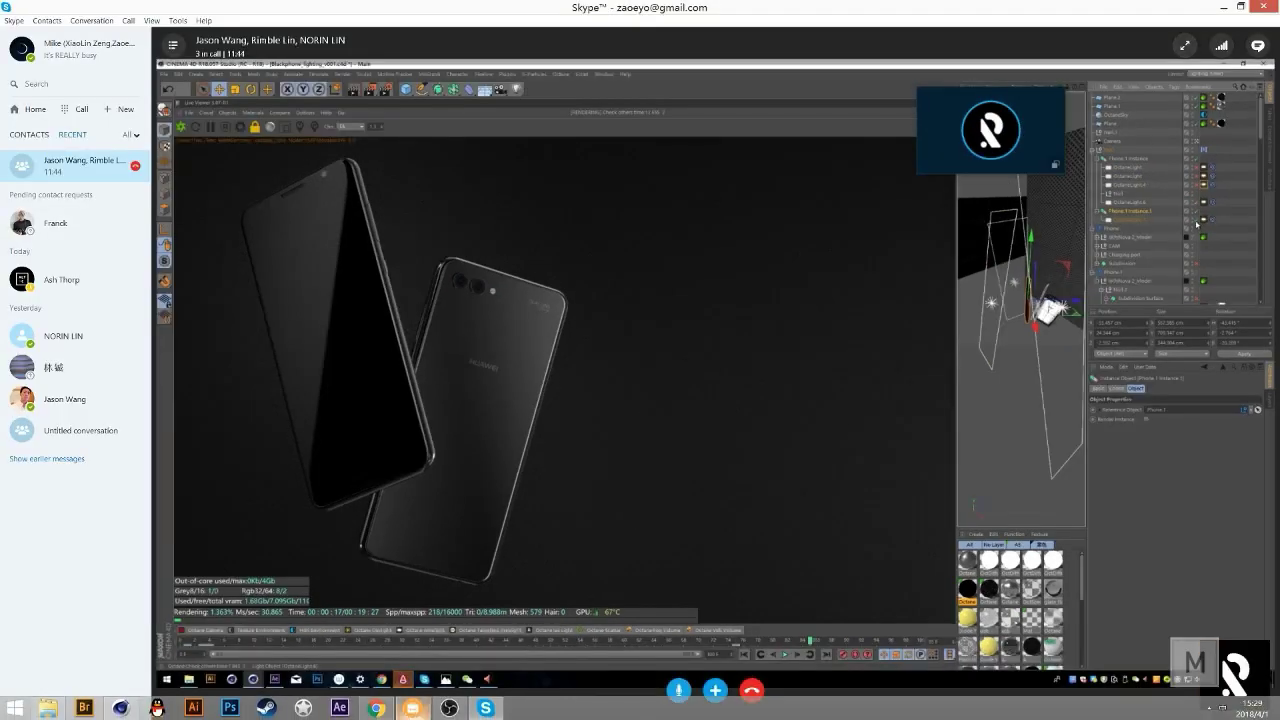
{"action": "left_click", "coordinate": [412, 707]}
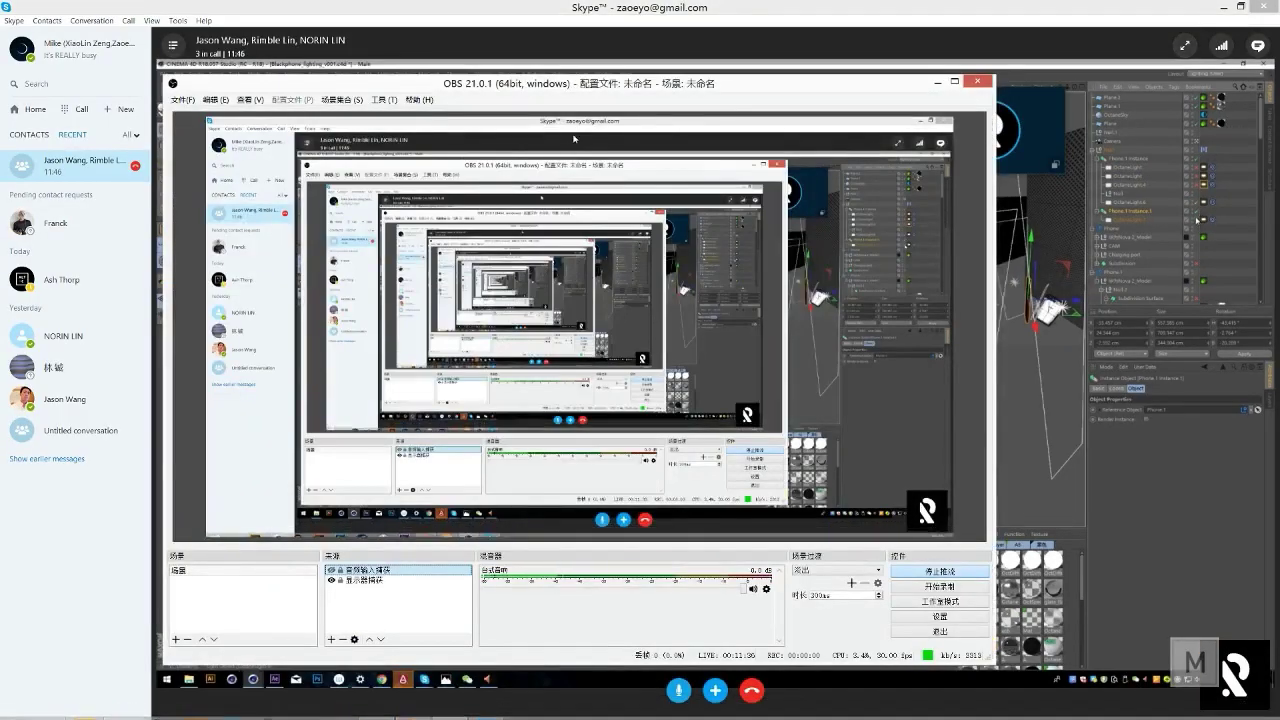
{"action": "left_click_drag", "start_coordinate": [581, 87], "coordinate": [0, 208]}
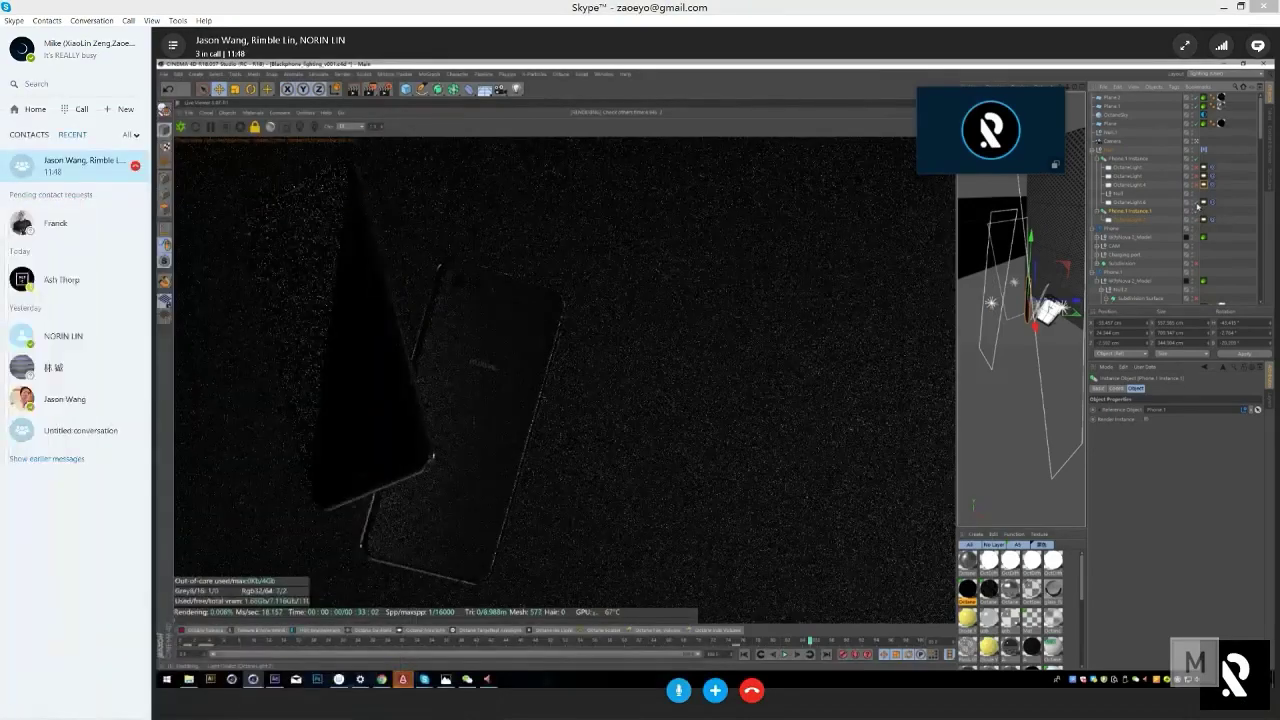
{"action": "left_click", "coordinate": [1184, 45]}
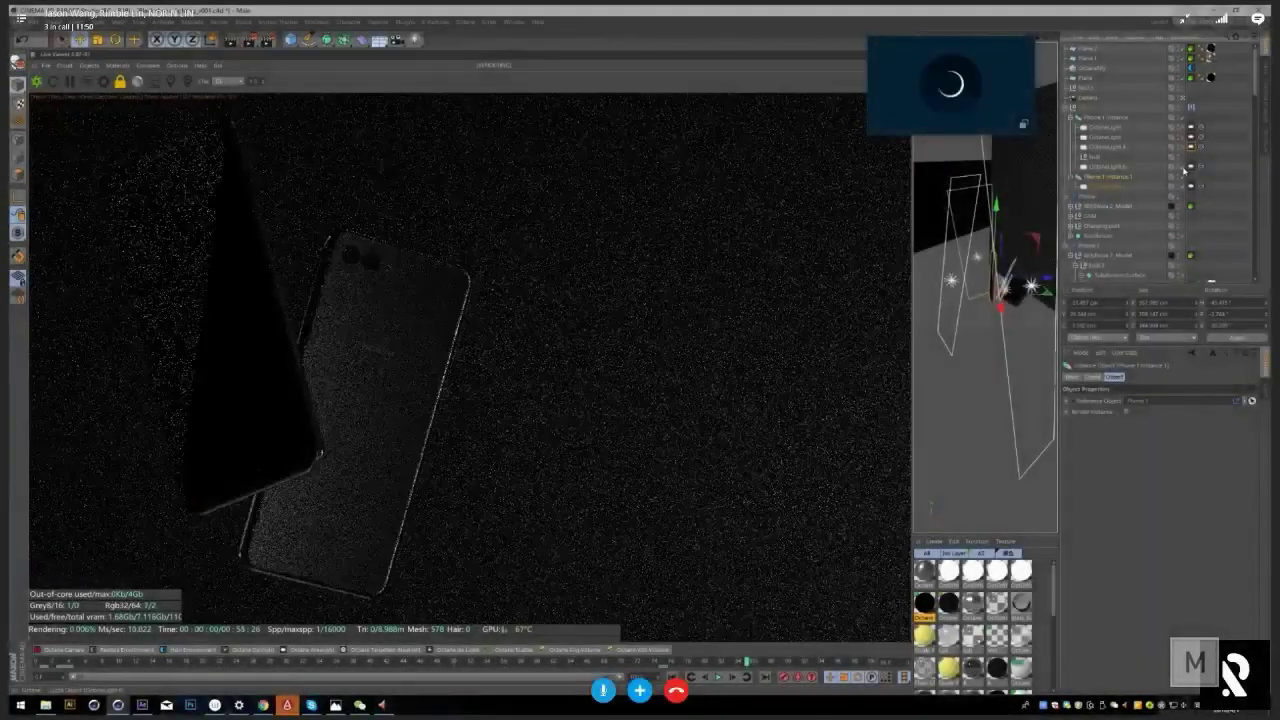
{"action": "key", "text": "Escape"}
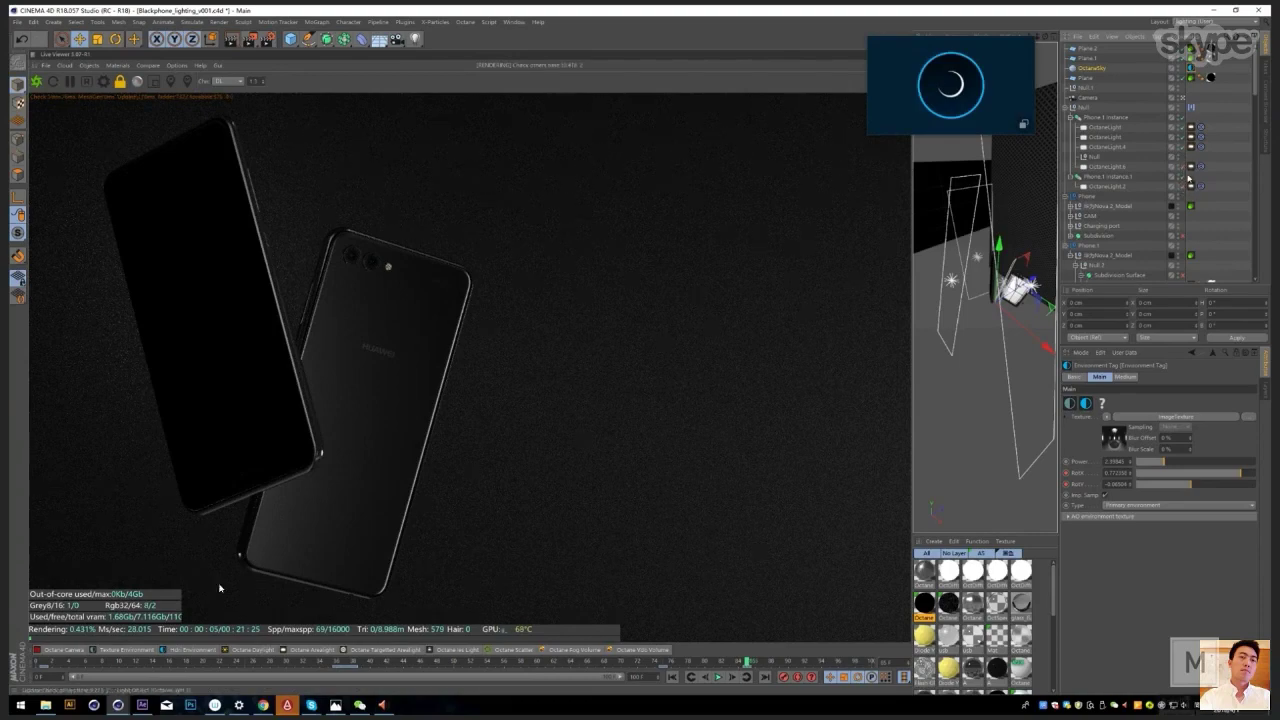
{"action": "left_click", "coordinate": [603, 691]}
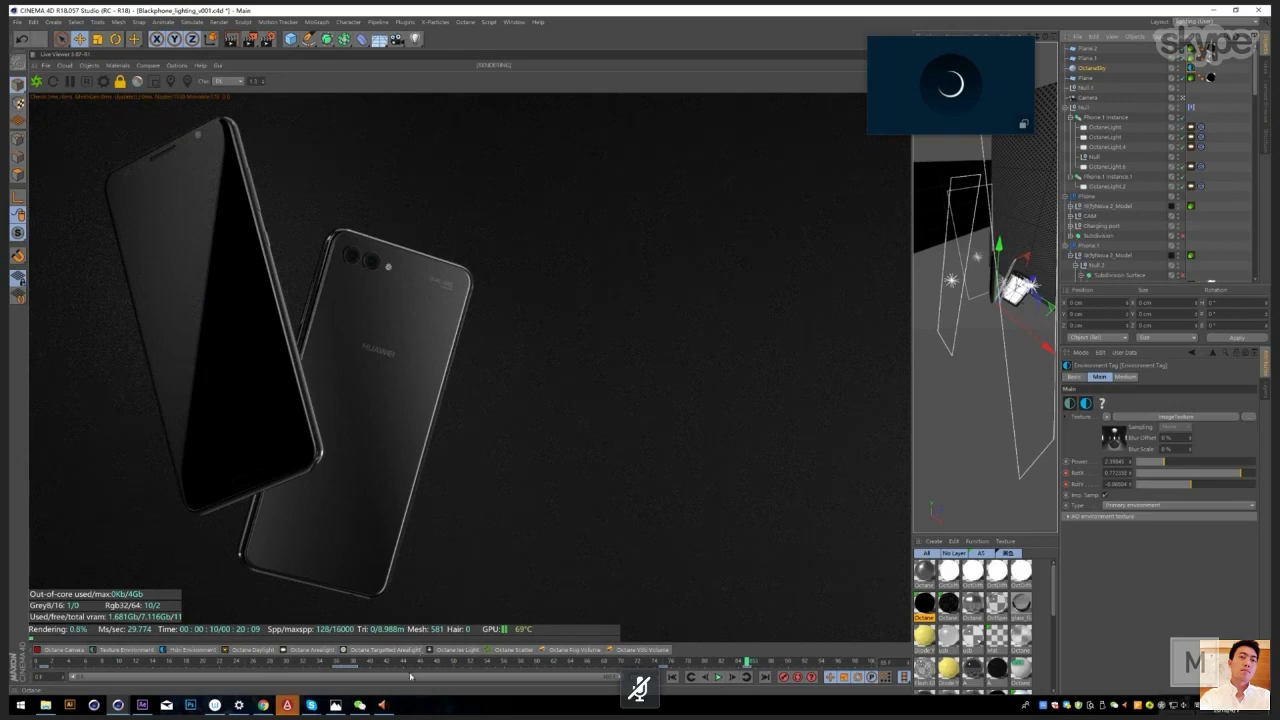
Step: View the phone lighting at two earlier frames of the animation and return to the two-phone shot
{"action": "left_click", "coordinate": [351, 662]}
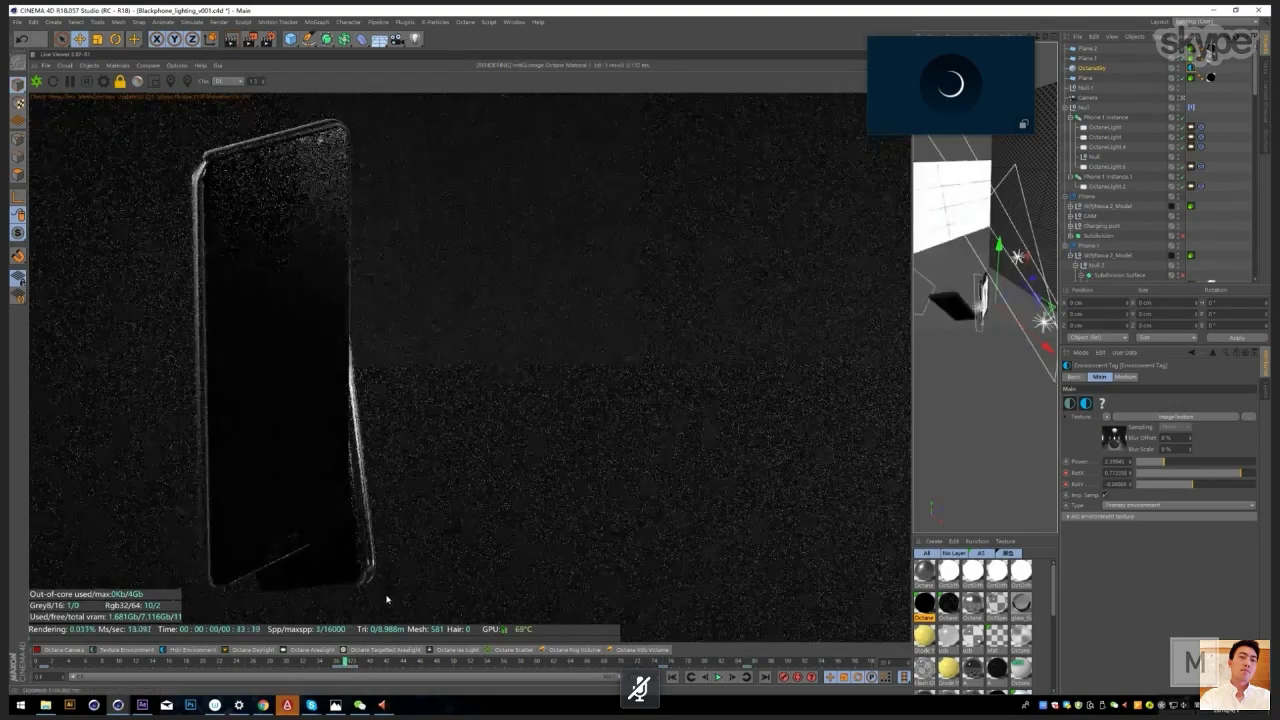
{"action": "left_click", "coordinate": [187, 662]}
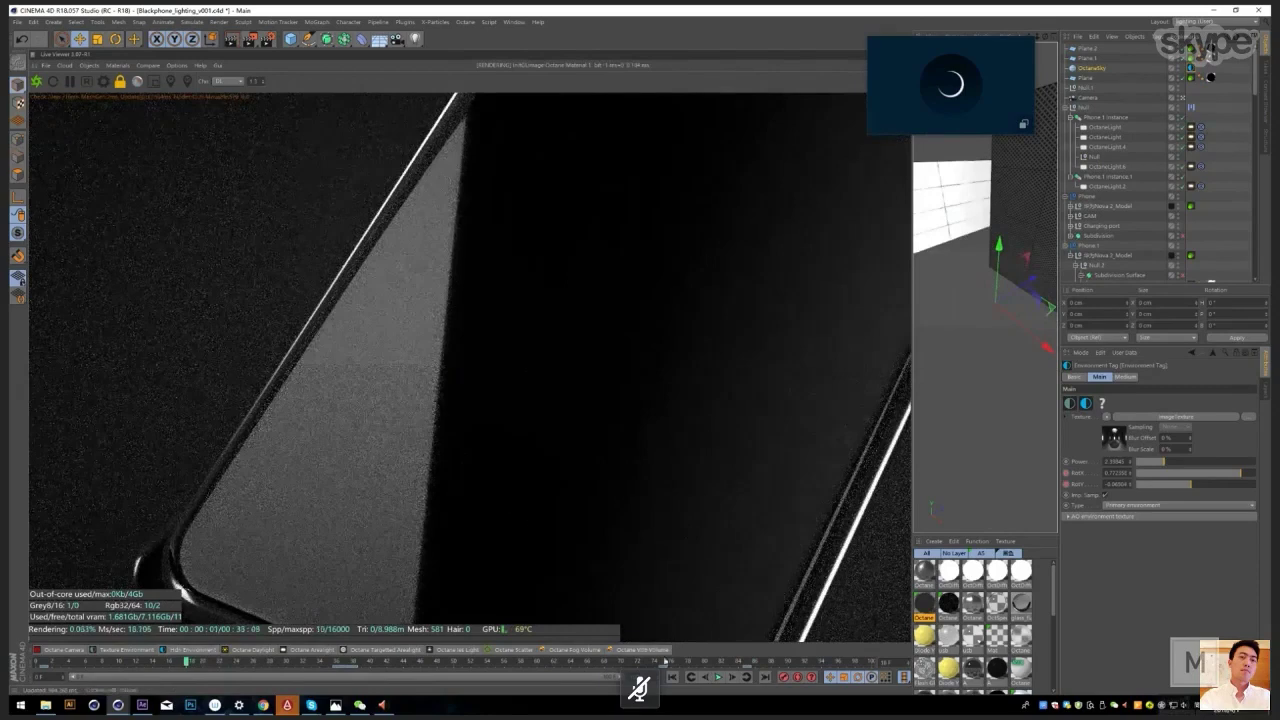
{"action": "left_click", "coordinate": [746, 661]}
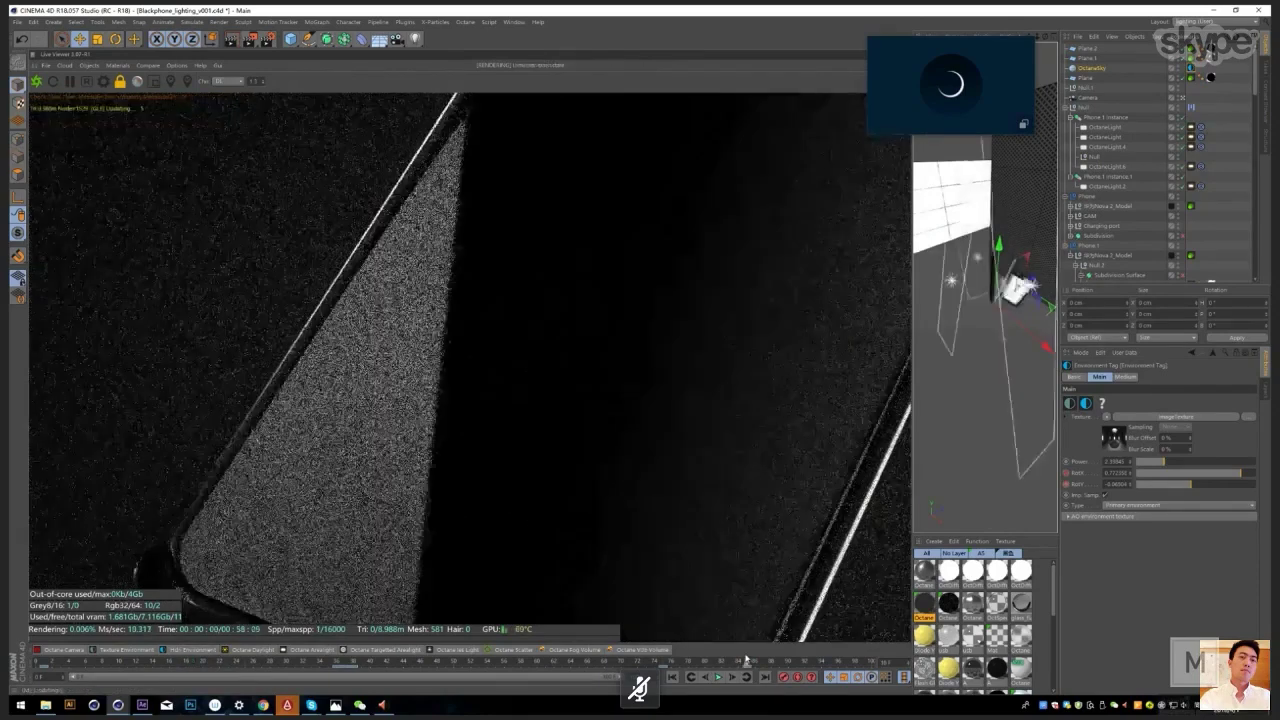
Step: Inspect the Null group holding the Octane lights and the Target Expression linking a light to Phone.1 Instance
{"action": "mouse_move", "coordinate": [1019, 121]}
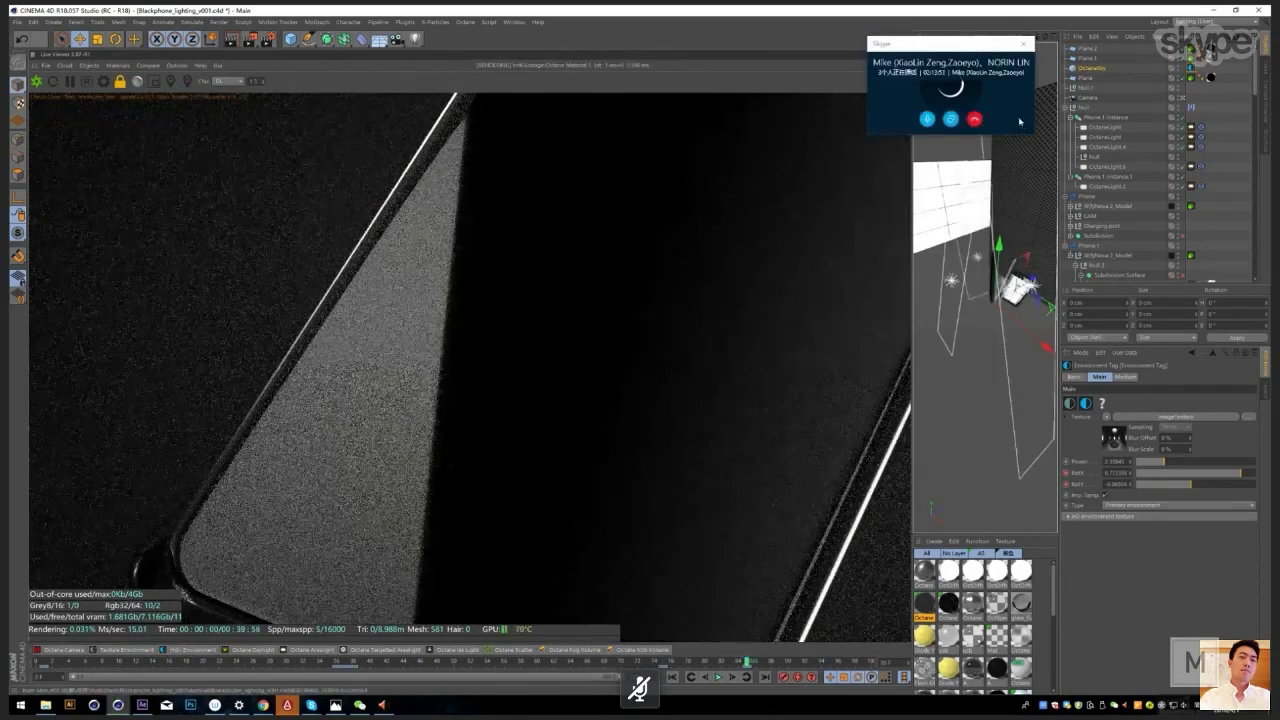
{"action": "left_click", "coordinate": [1083, 108]}
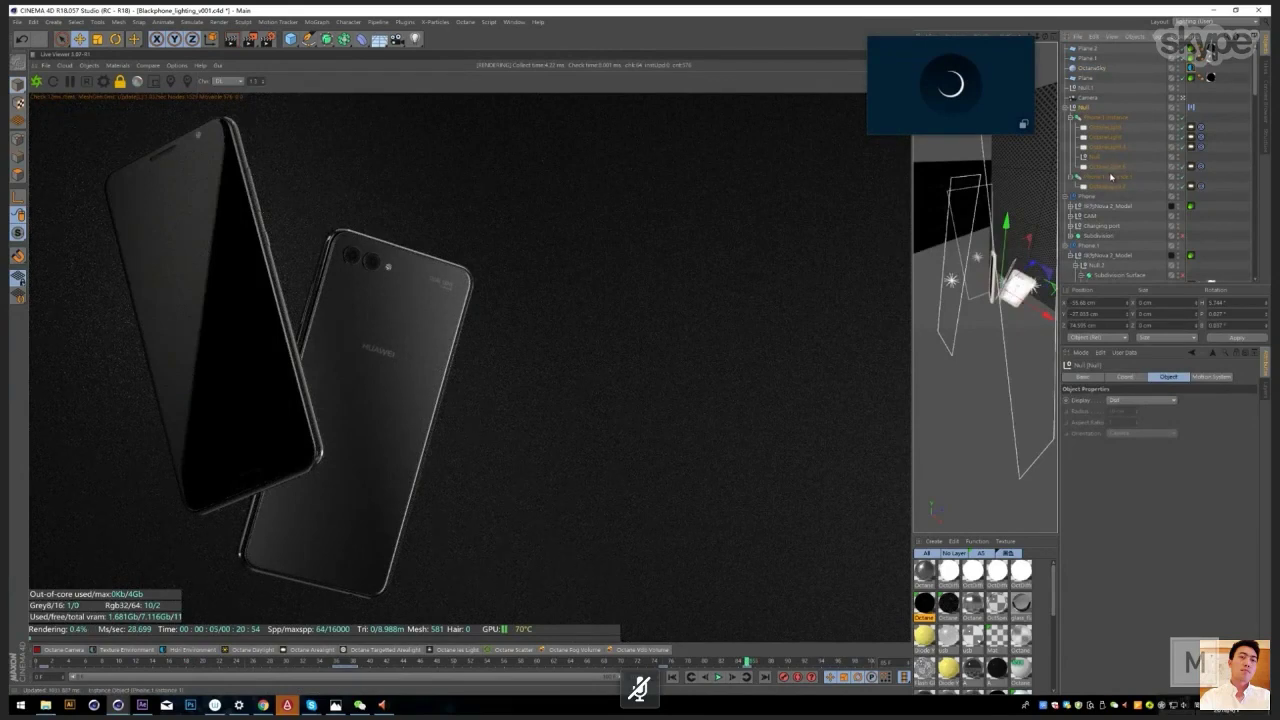
{"action": "left_click", "coordinate": [1205, 168]}
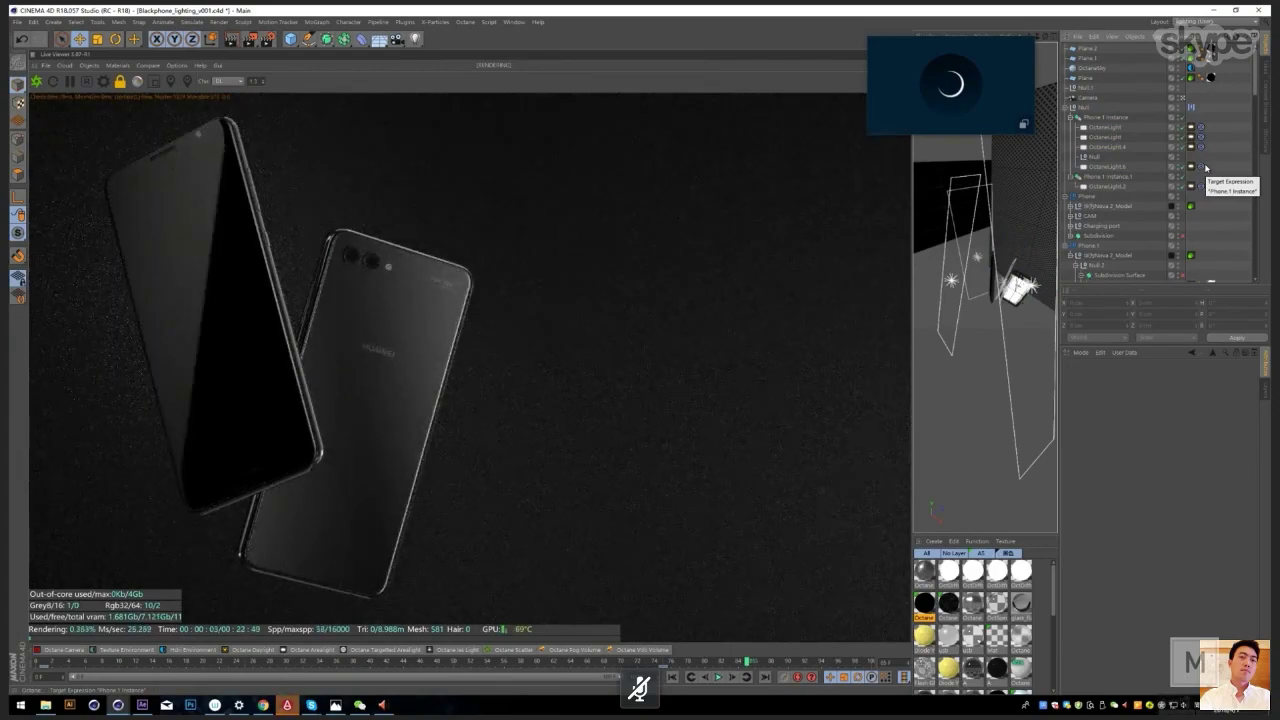
Step: Switch to Pinterest in the browser, close the open pin, and look through the Vivo MWC 2018 reference board
{"action": "mouse_move", "coordinate": [297, 498]}
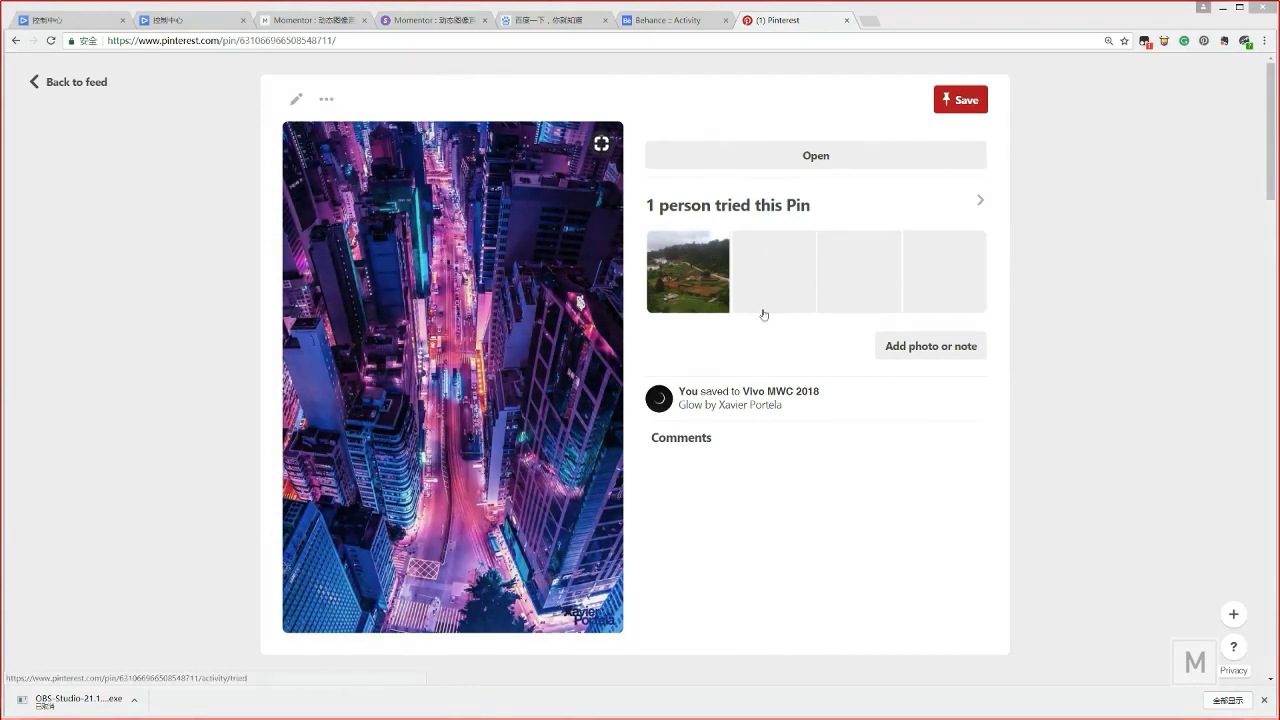
{"action": "key", "text": "alt+Tab"}
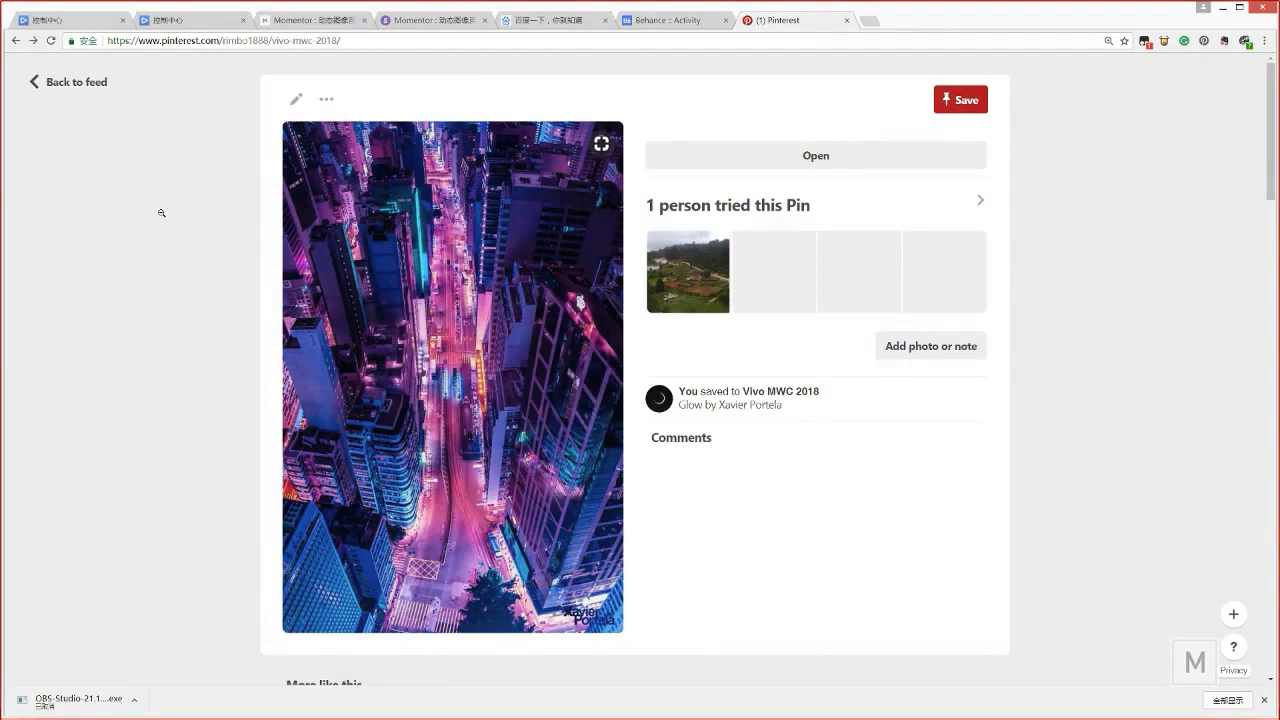
{"action": "left_click", "coordinate": [137, 281]}
{"action": "left_click", "coordinate": [120, 246]}
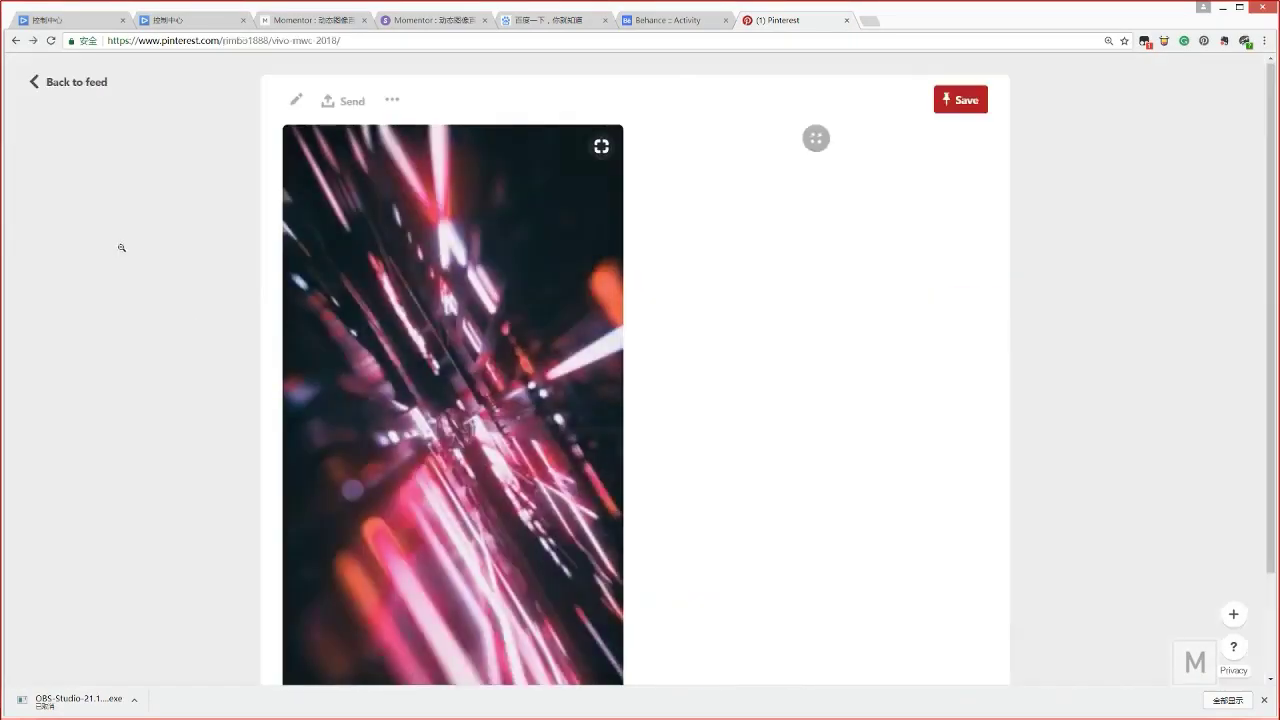
{"action": "left_click", "coordinate": [255, 285]}
{"action": "scroll", "coordinate": [598, 430], "scroll_direction": "down", "scroll_amount": 2}
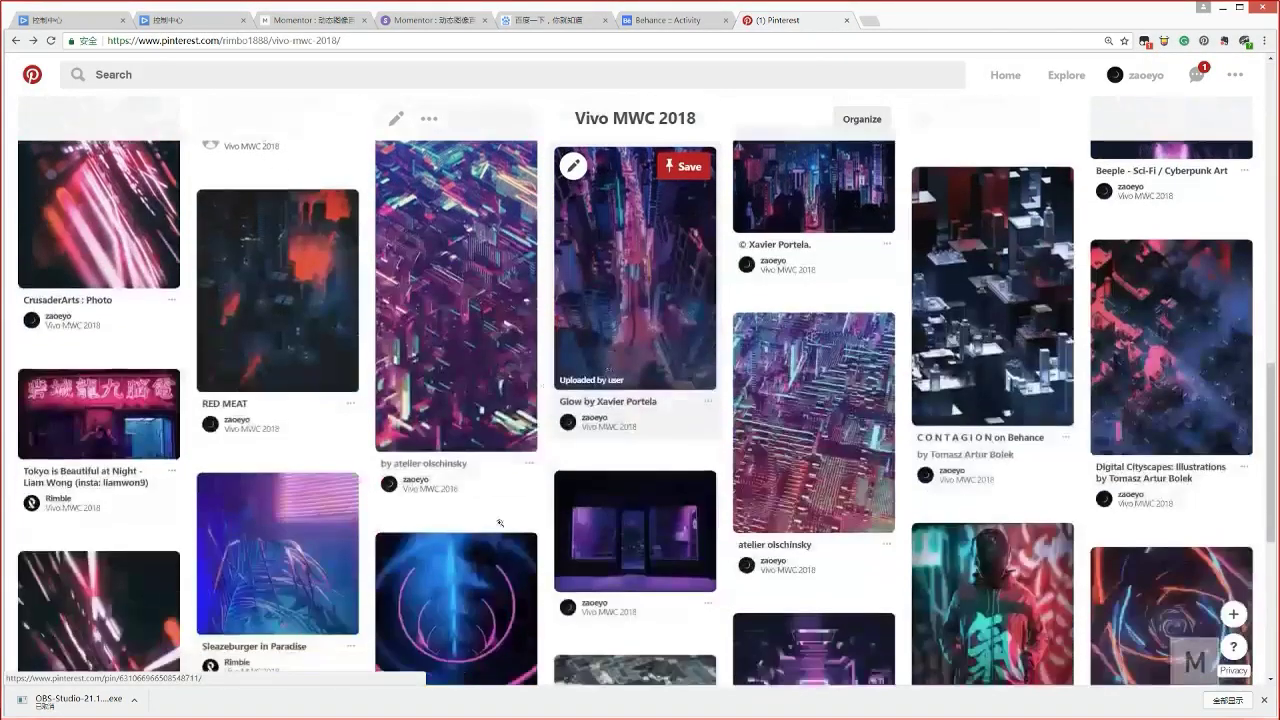
{"action": "scroll", "coordinate": [449, 517], "scroll_direction": "up", "scroll_amount": 2}
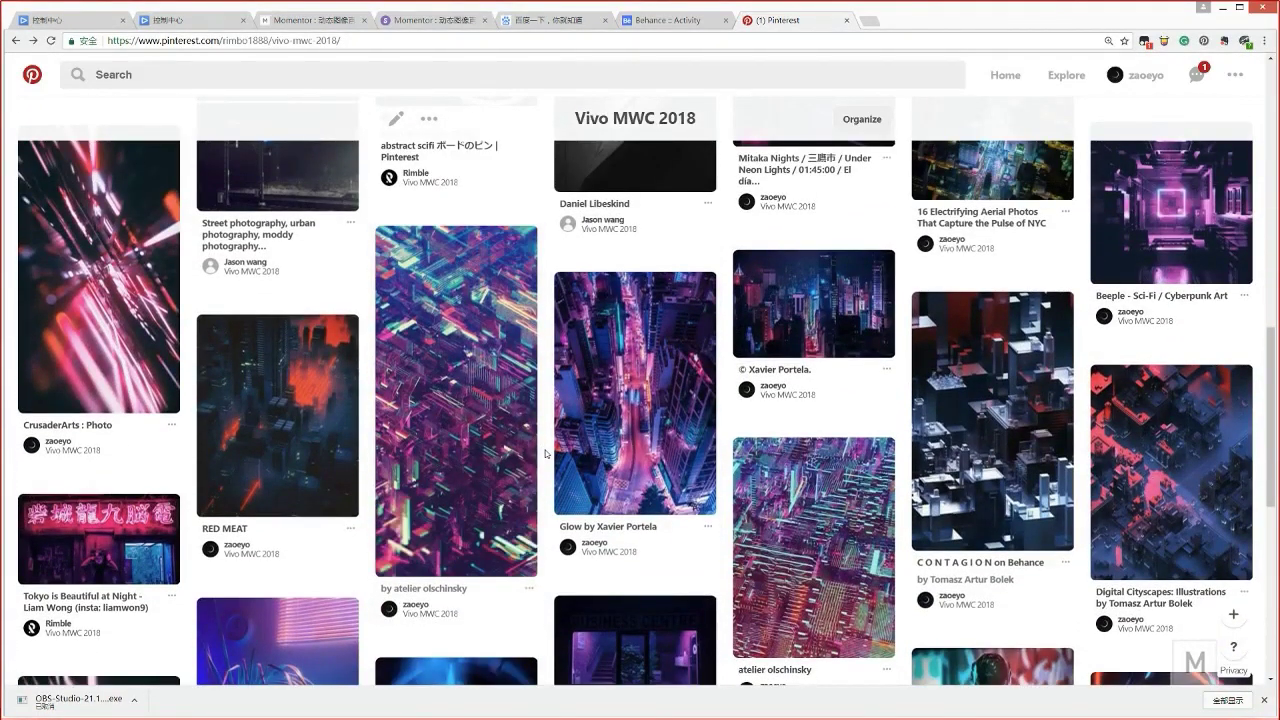
{"action": "mouse_move", "coordinate": [562, 439]}
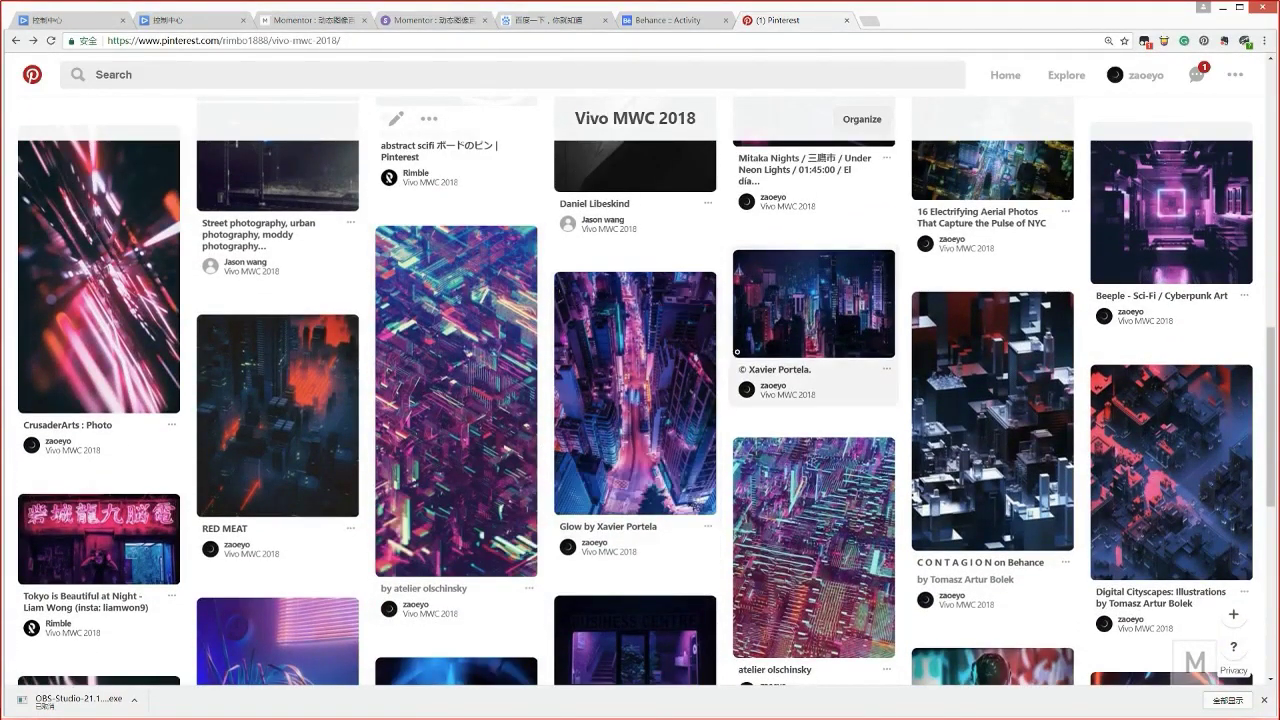
{"action": "scroll", "coordinate": [748, 398], "scroll_direction": "up", "scroll_amount": 1}
{"action": "scroll", "coordinate": [710, 396], "scroll_direction": "up", "scroll_amount": 1}
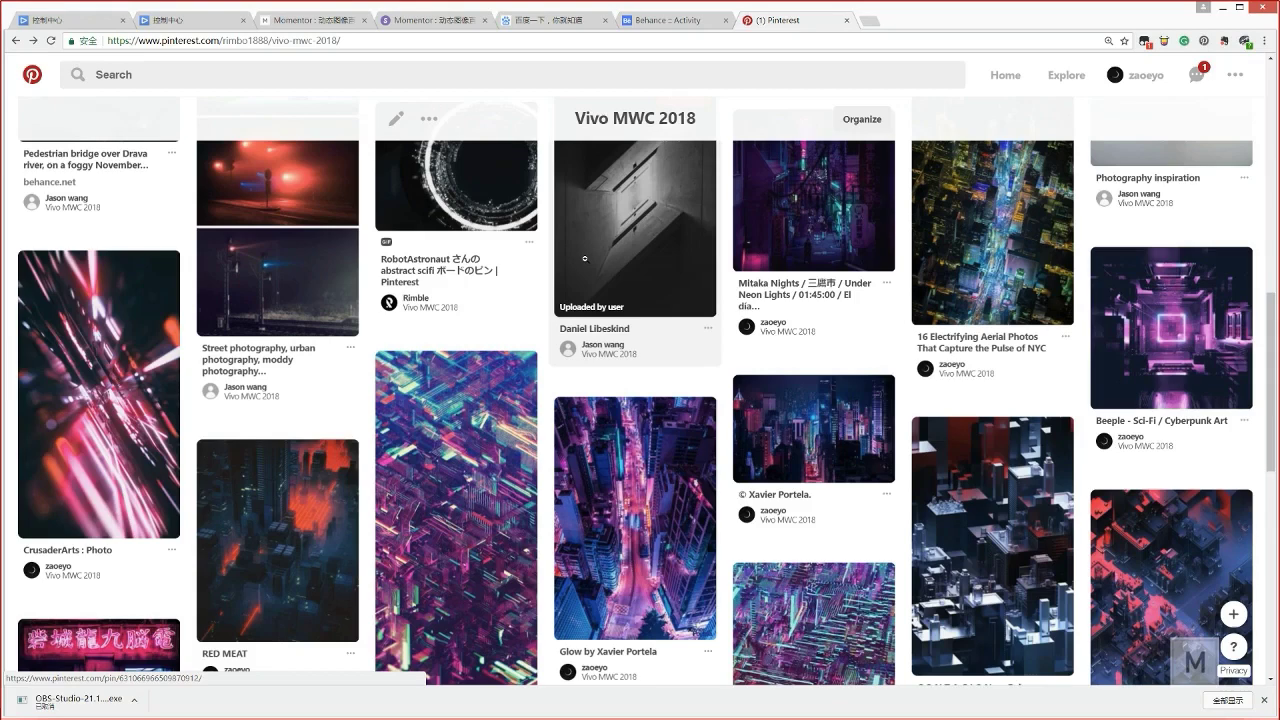
Step: Open the Glow neon city pin and place the Hitech_03 (00000).jpg image beside it for comparison
{"action": "left_click", "coordinate": [612, 480]}
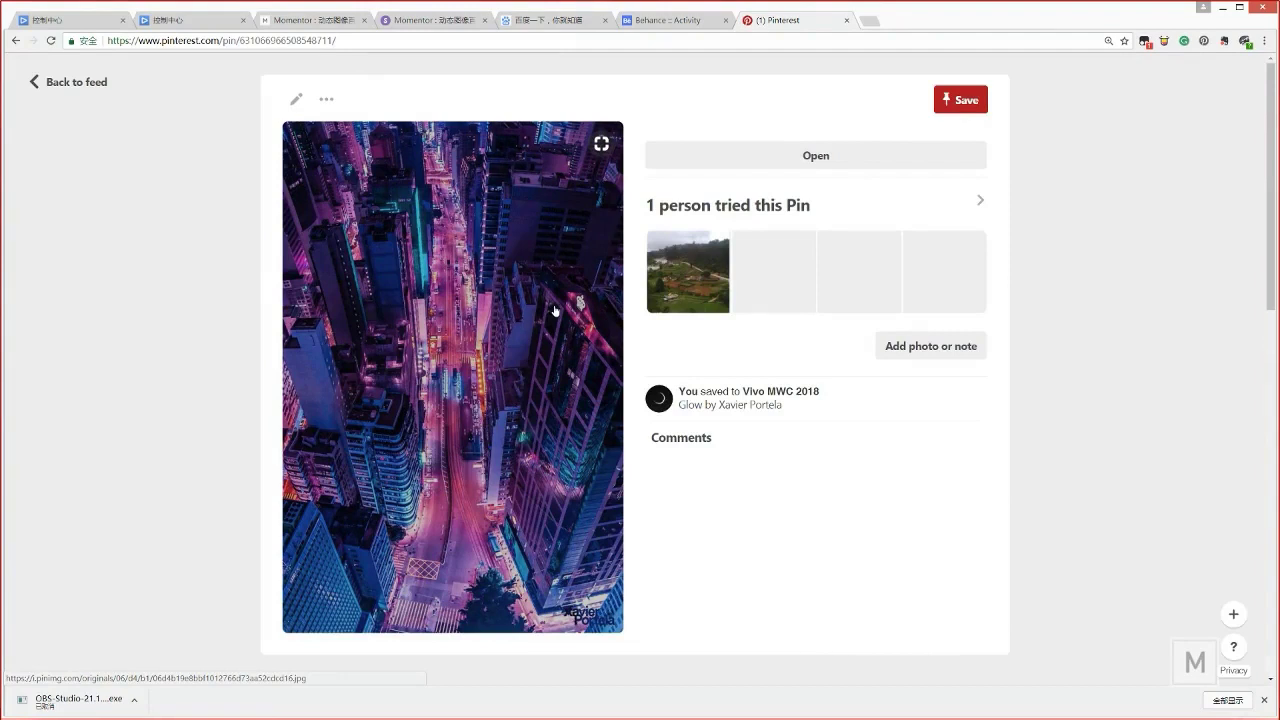
{"action": "key", "text": "alt+Tab"}
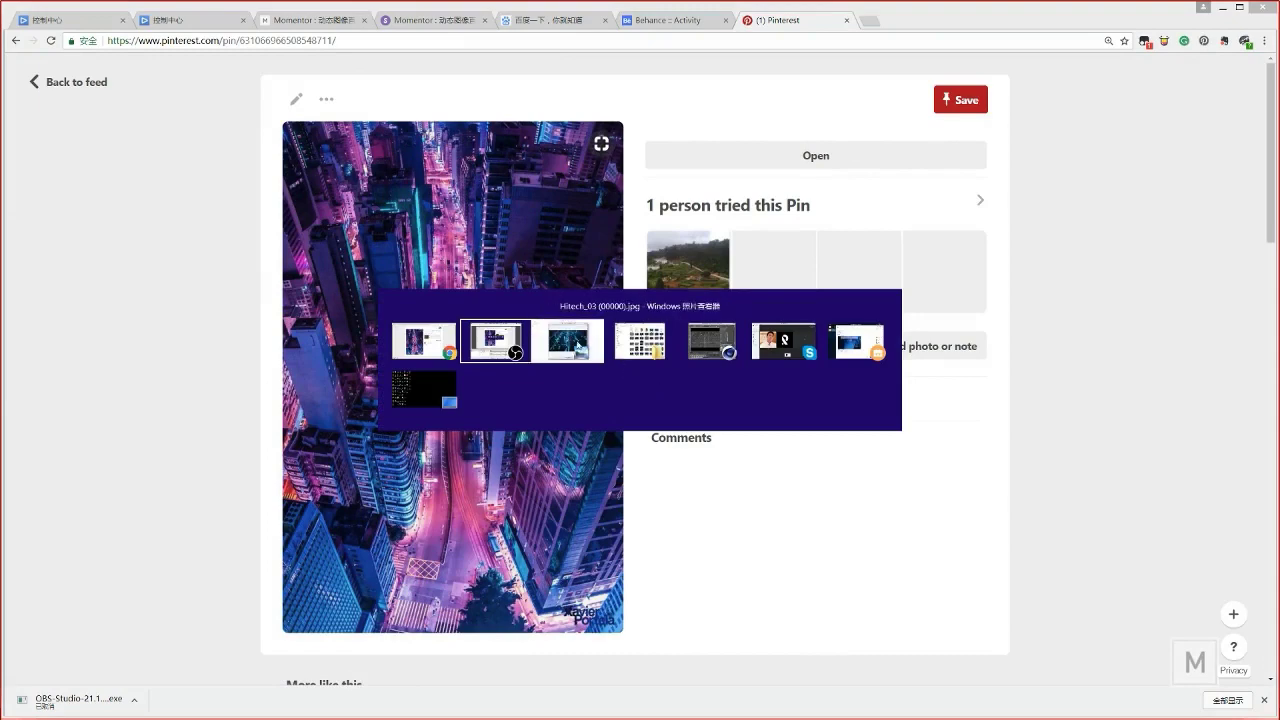
{"action": "left_click", "coordinate": [568, 340]}
{"action": "left_click_drag", "start_coordinate": [749, 111], "coordinate": [778, 136]}
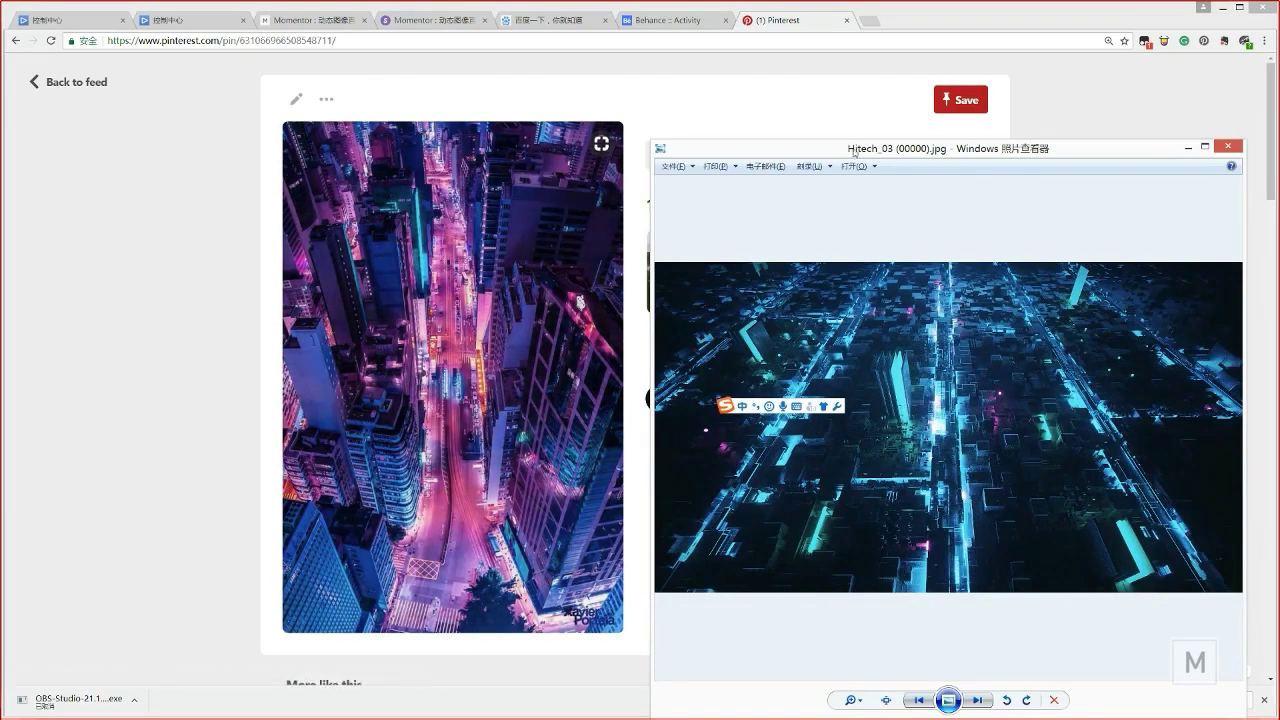
{"action": "left_click_drag", "start_coordinate": [854, 126], "coordinate": [900, 172]}
Step: Open Hitech_01 (00000).jpg from the VIVO_01 Scene folder and position it beside the neon city pin
{"action": "key", "text": "alt+Tab"}
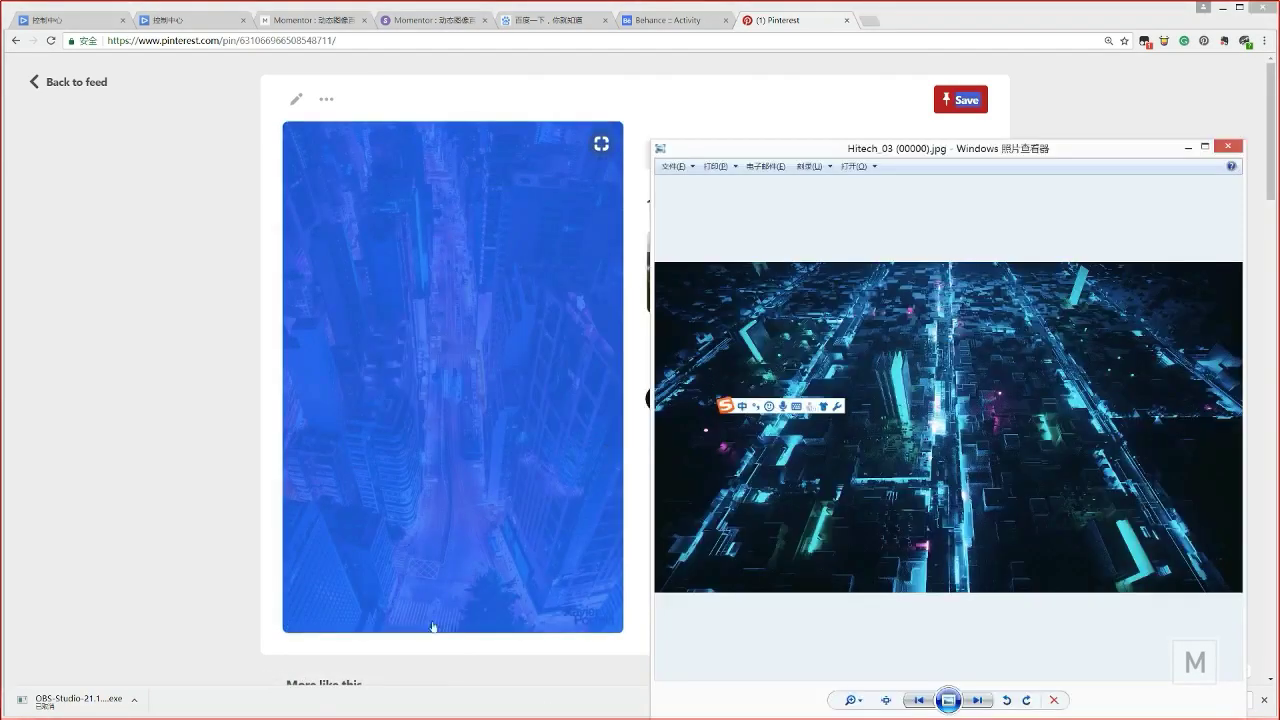
{"action": "key", "text": "alt+Tab"}
{"action": "key", "text": "Tab"}
{"action": "key", "text": "Tab"}
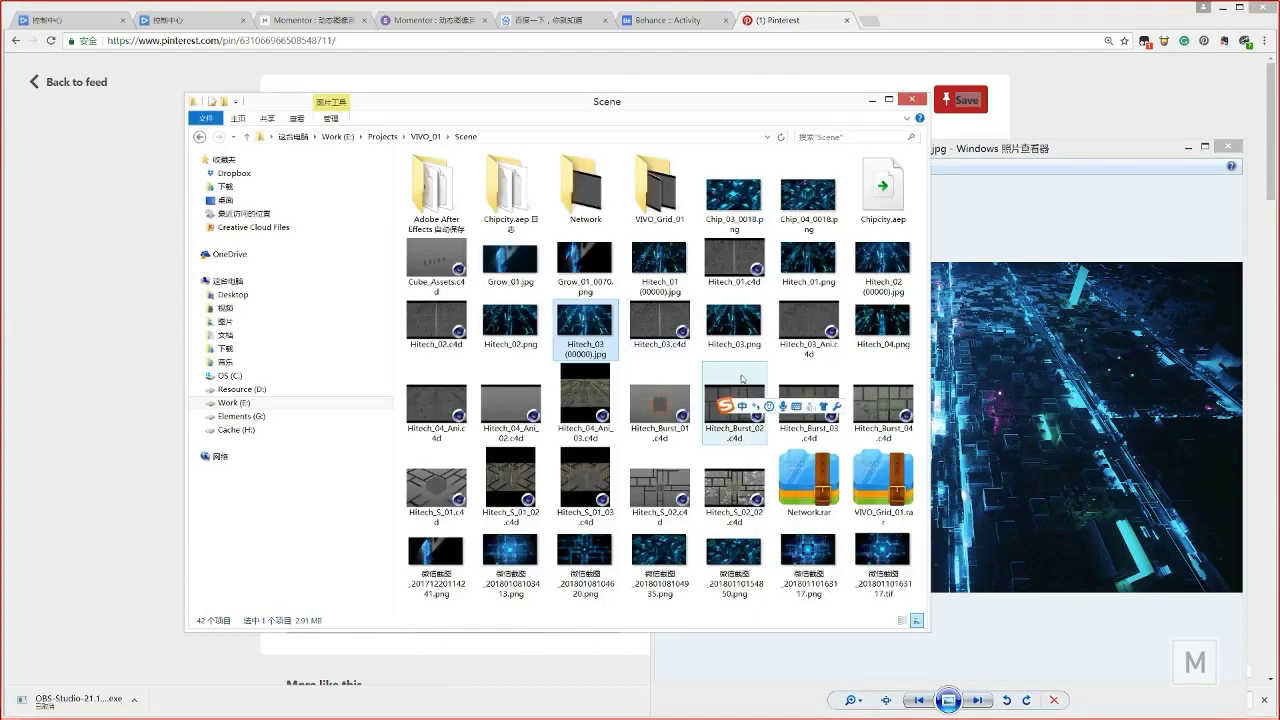
{"action": "double_click", "coordinate": [664, 266]}
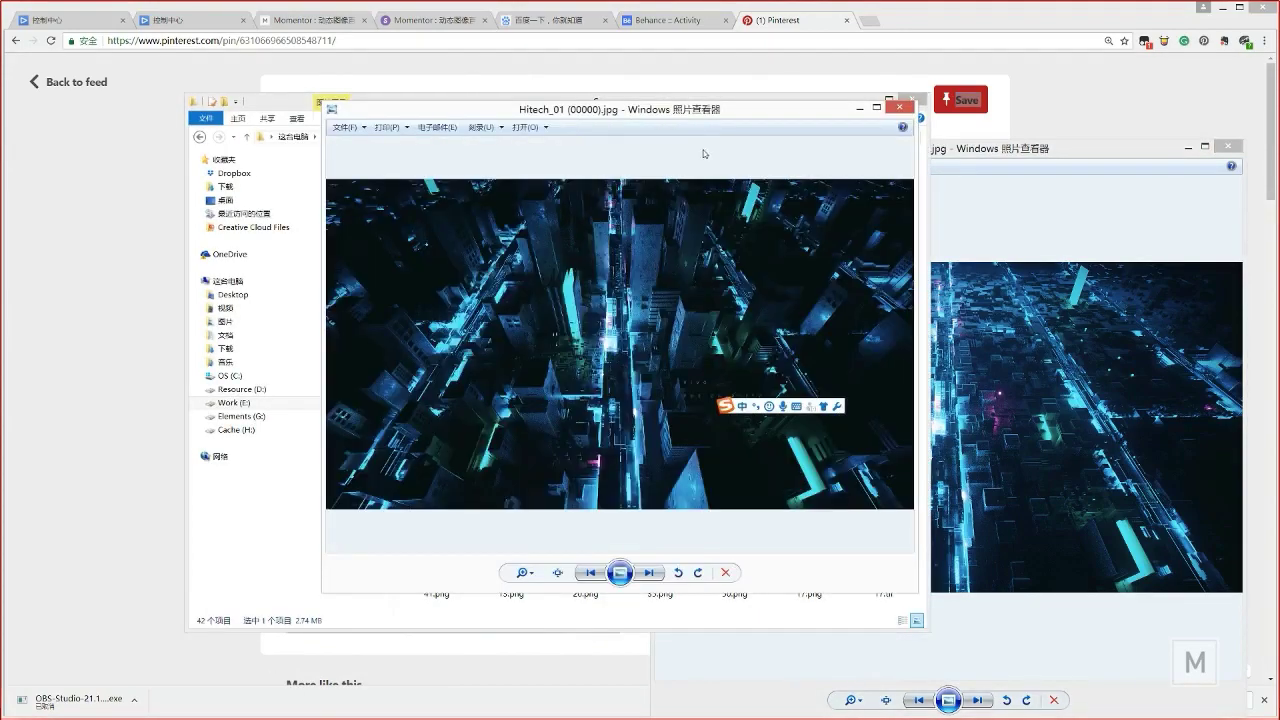
{"action": "left_click_drag", "start_coordinate": [759, 114], "coordinate": [1075, 164]}
{"action": "left_click", "coordinate": [873, 101]}
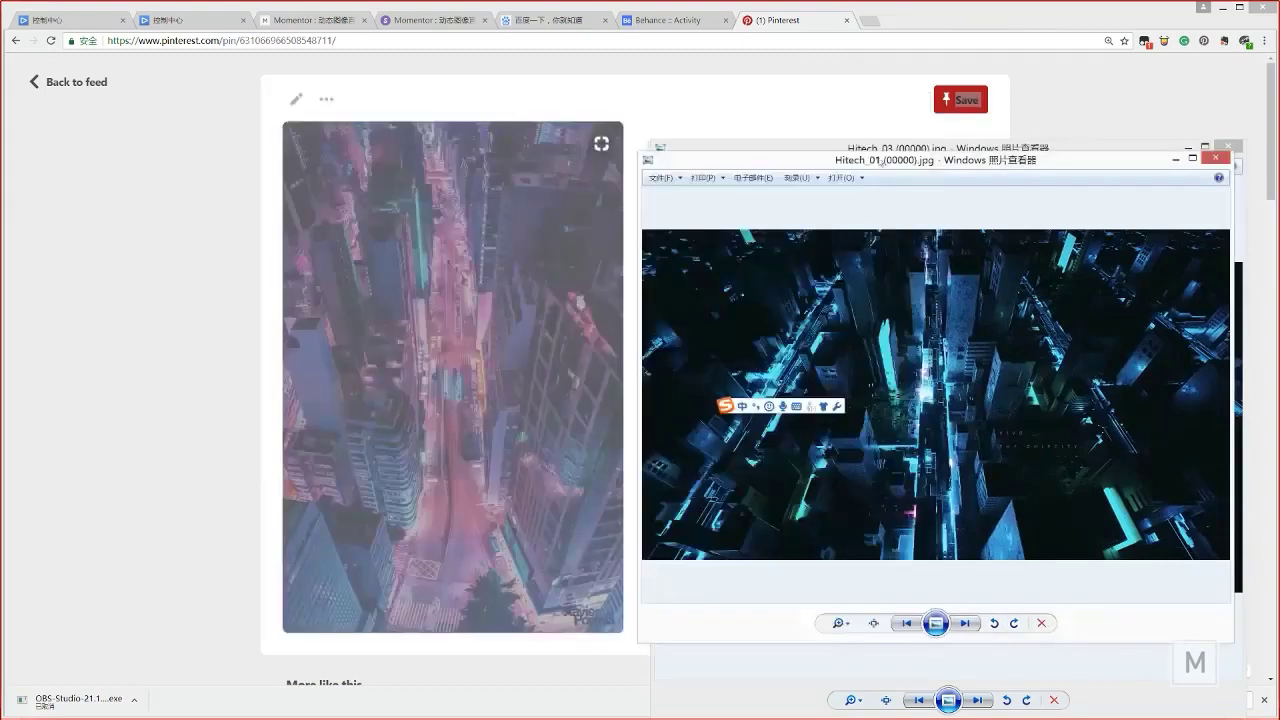
{"action": "left_click_drag", "start_coordinate": [879, 162], "coordinate": [893, 142]}
Step: Return to the Vivo MWC 2018 board, and switch to Hitech_02.c4d in Cinema 4D to select a cloner of the city scene
{"action": "left_click", "coordinate": [119, 248]}
{"action": "key", "text": "alt+Tab"}
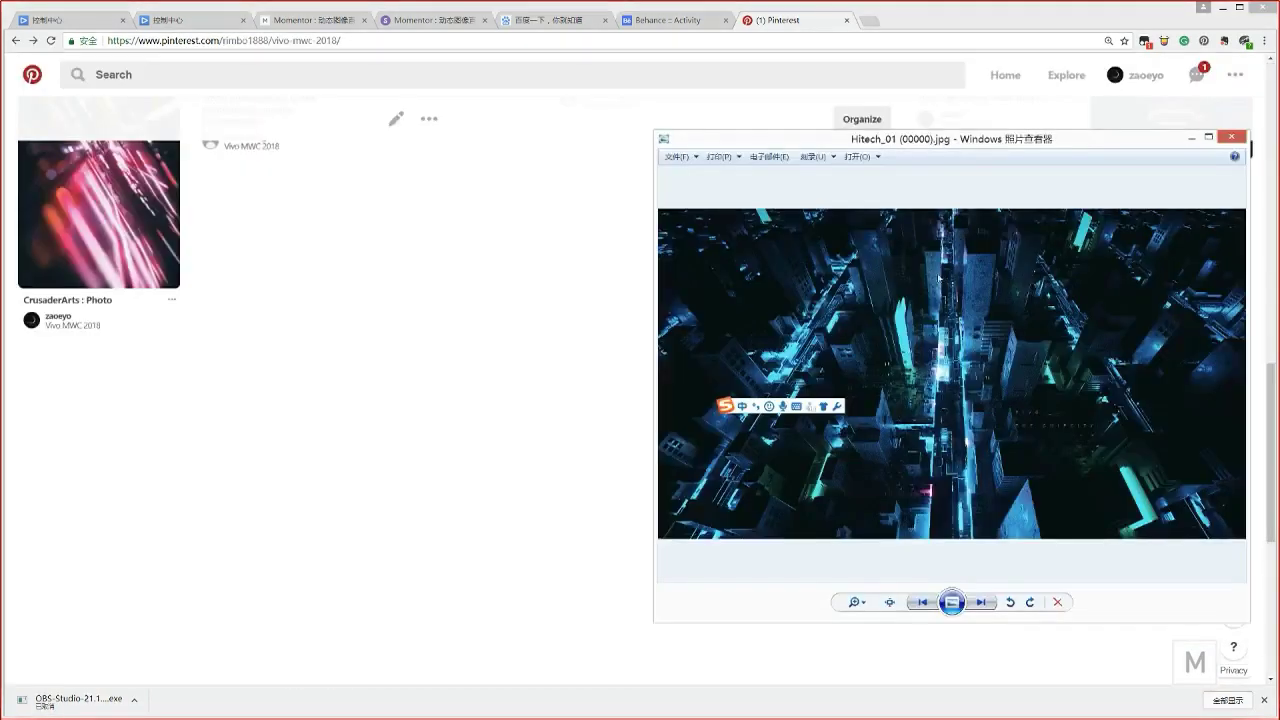
{"action": "key", "text": "alt+Tab"}
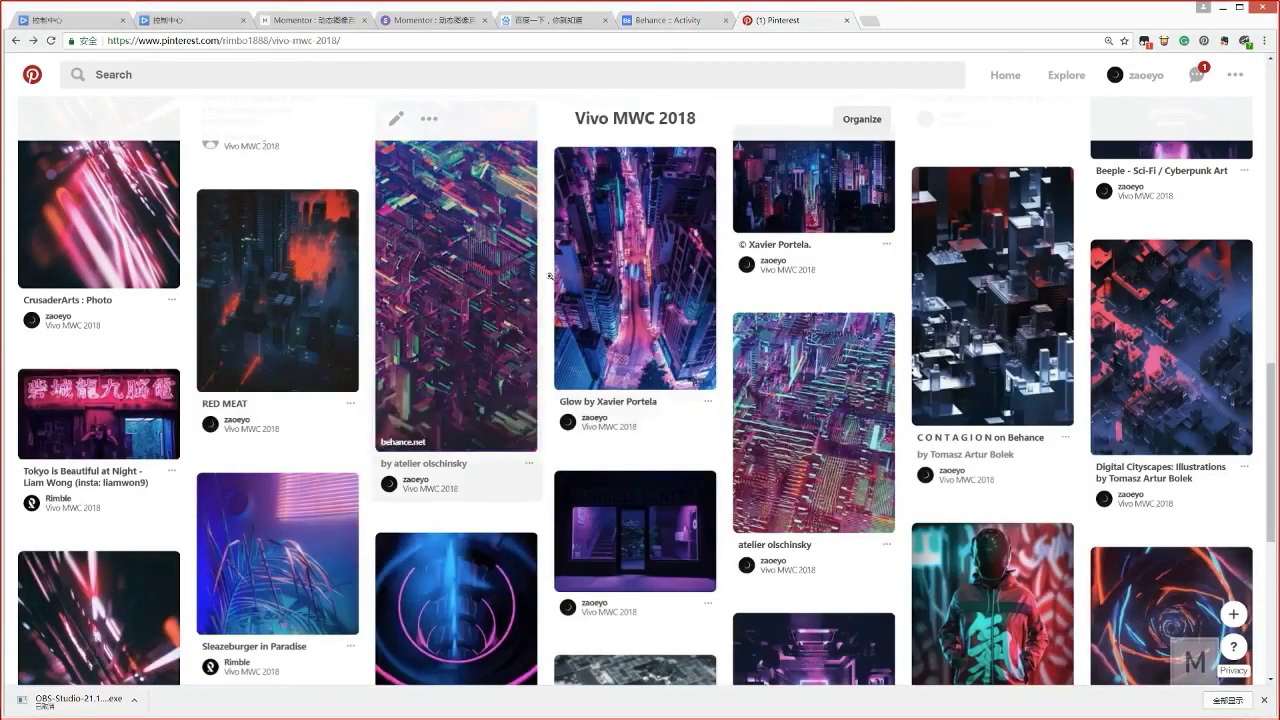
{"action": "left_click", "coordinate": [562, 280]}
{"action": "key", "text": "alt+Tab"}
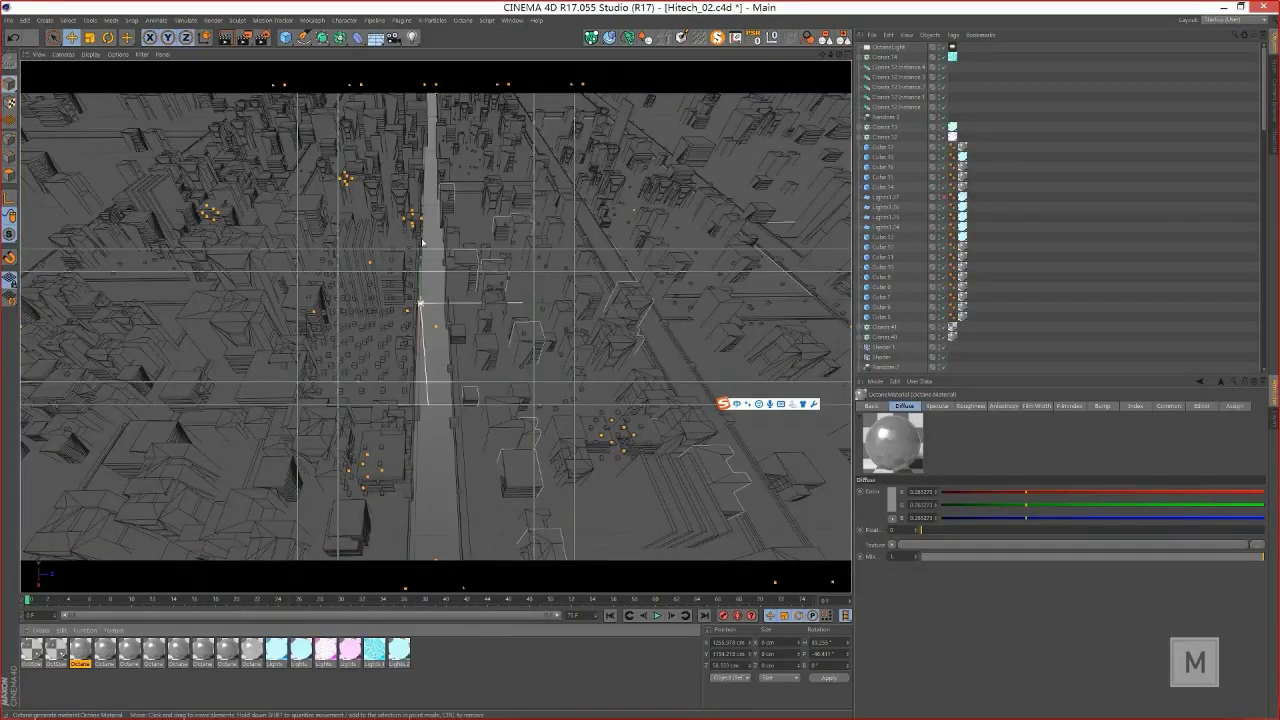
{"action": "left_click", "coordinate": [421, 242]}
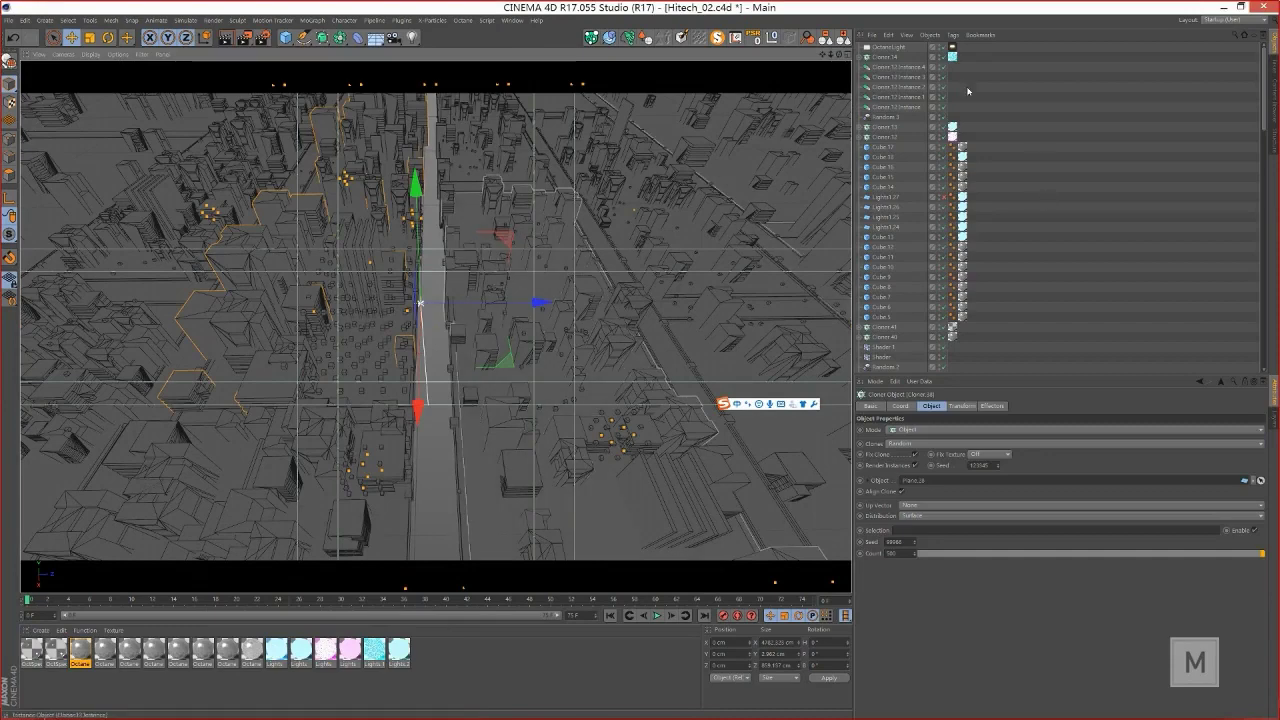
Step: Examine the cubes, road planes, and cloner instances that make up the city scene by selecting them individually
{"action": "left_click", "coordinate": [1028, 137]}
{"action": "scroll", "coordinate": [1036, 150], "scroll_direction": "down", "scroll_amount": 15}
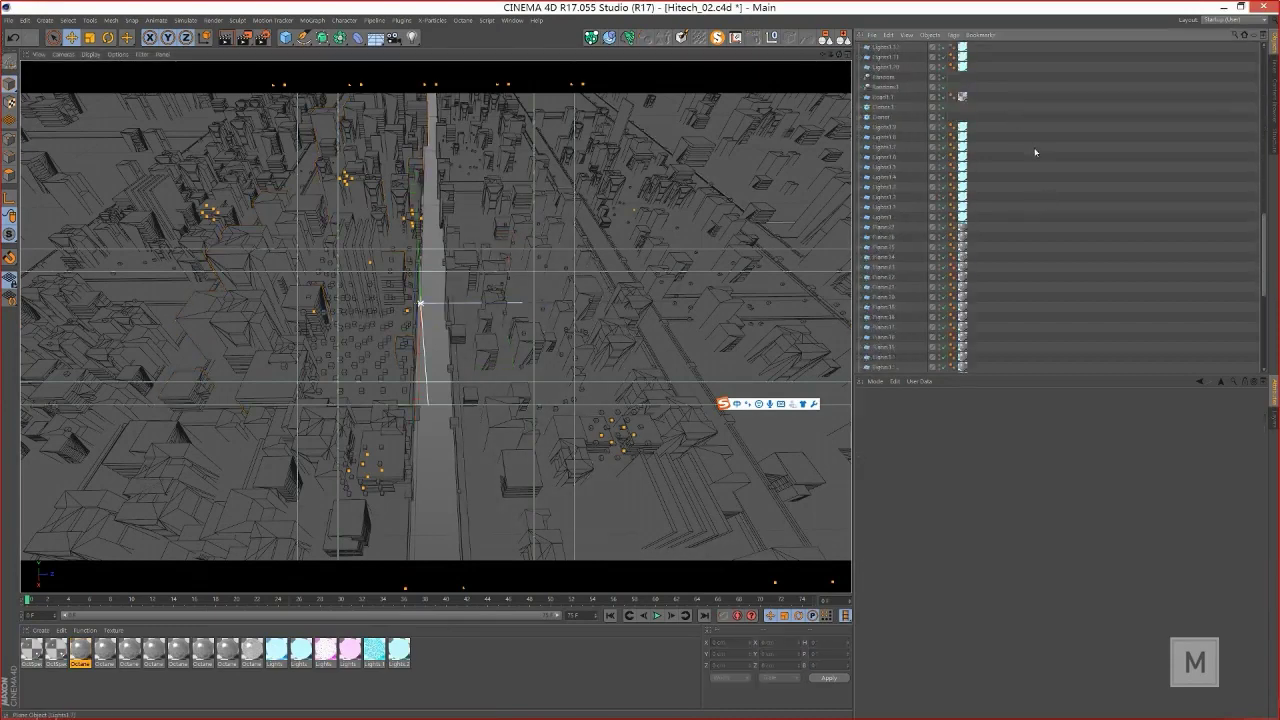
{"action": "left_click", "coordinate": [368, 225]}
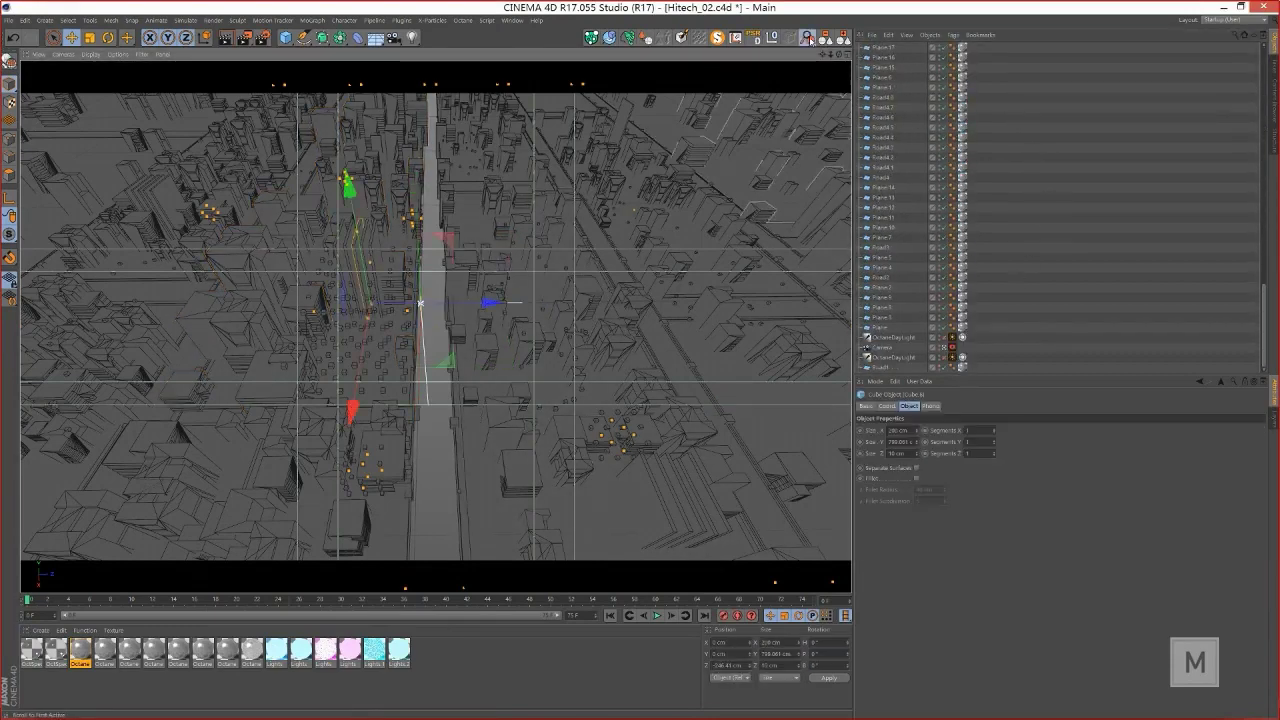
{"action": "left_click", "coordinate": [879, 368]}
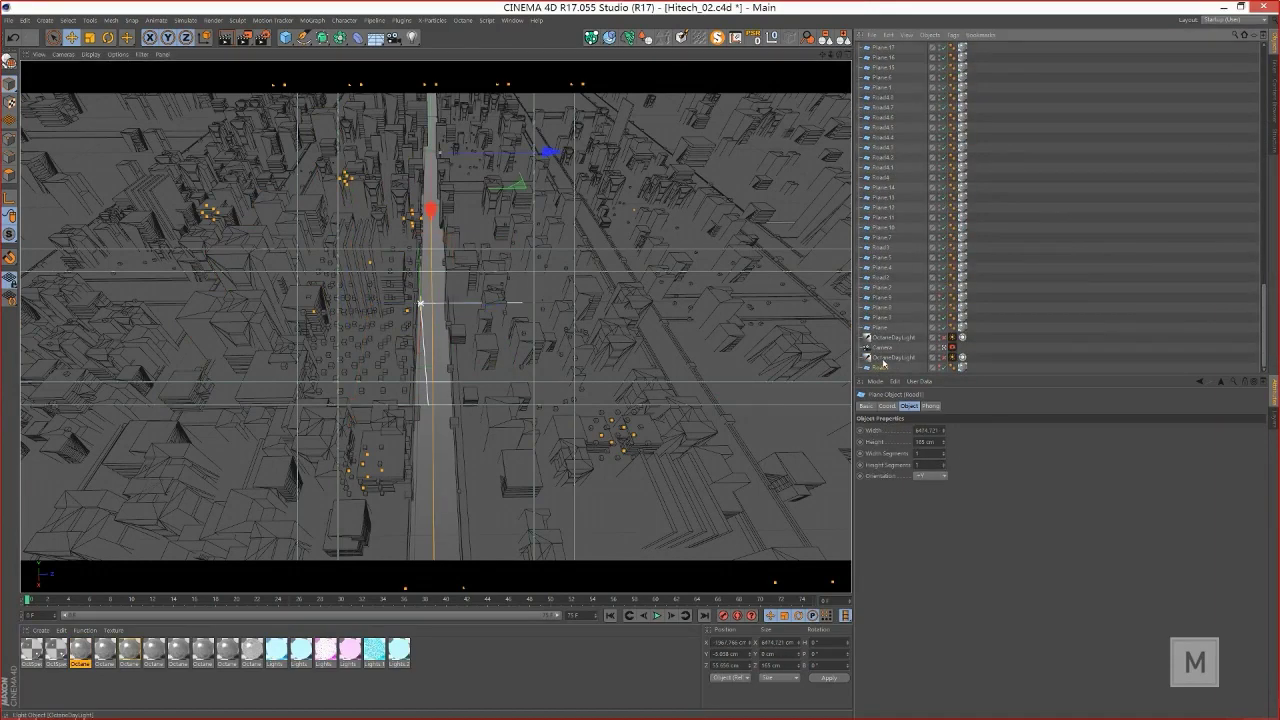
{"action": "left_click", "coordinate": [462, 173]}
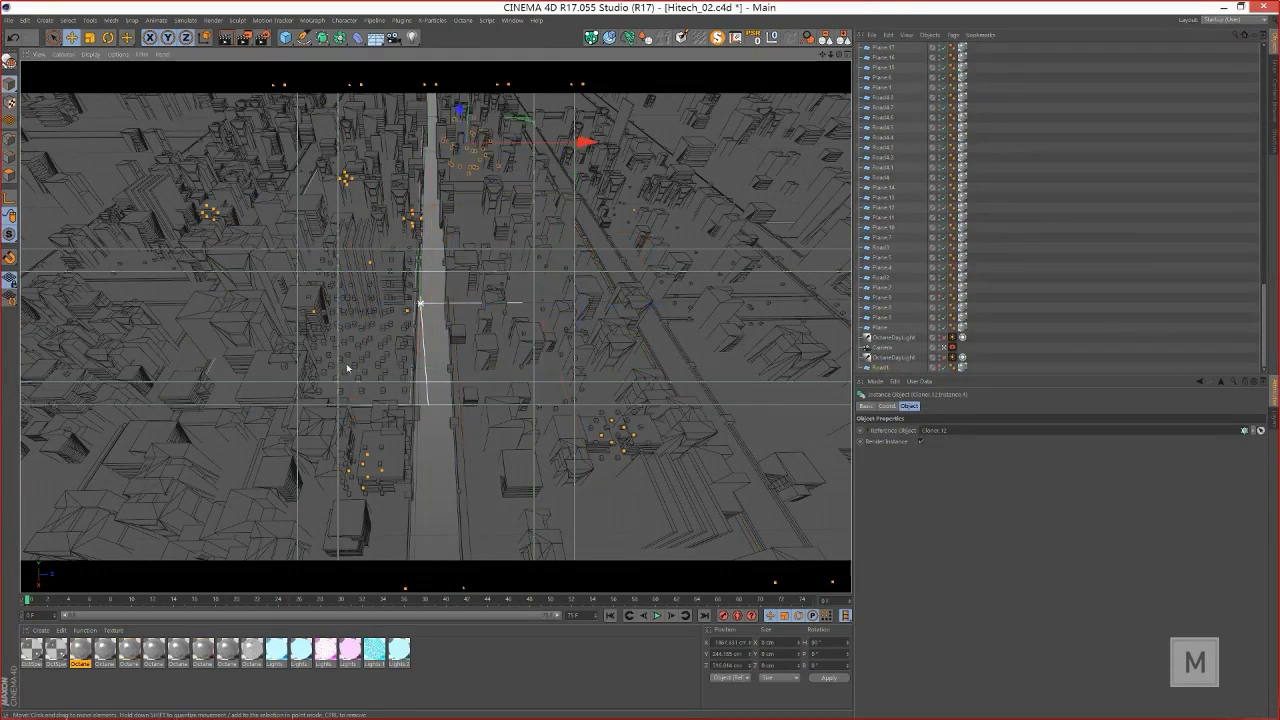
{"action": "left_click", "coordinate": [273, 179]}
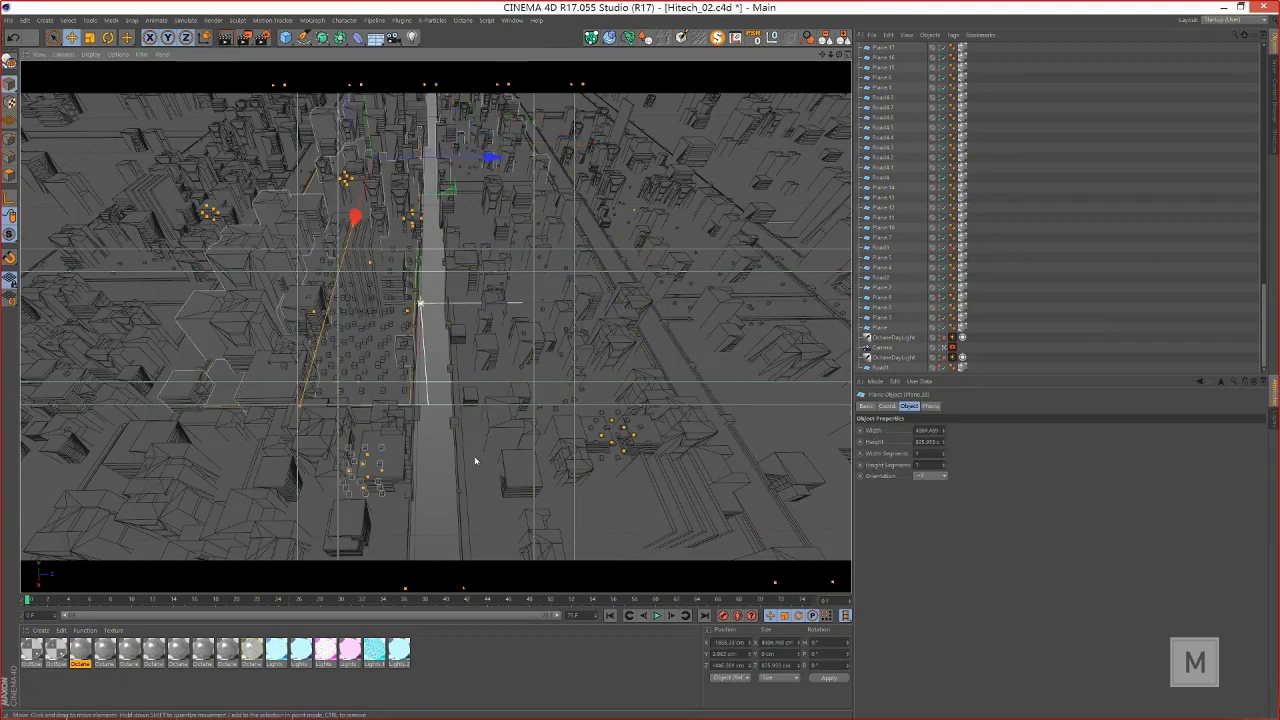
{"action": "left_click", "coordinate": [472, 208]}
Step: Copy the building cloner beside the central road, with its child models, into a new empty project
{"action": "left_click", "coordinate": [491, 192]}
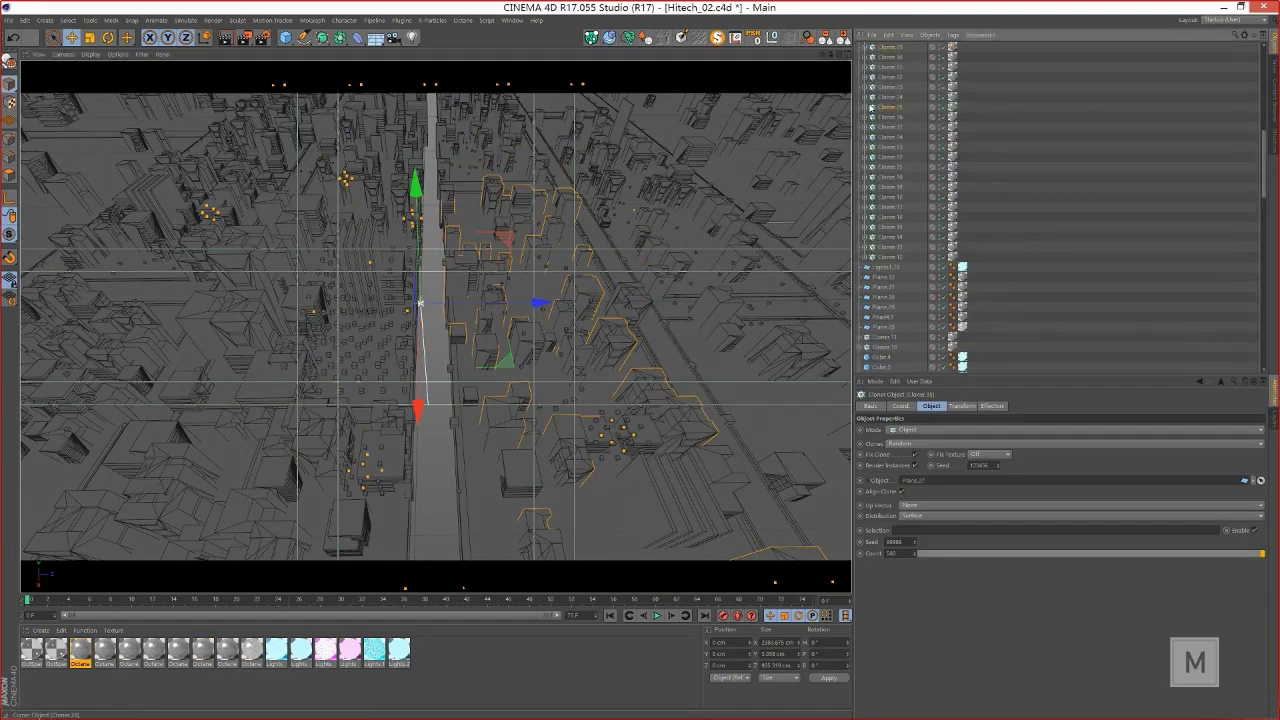
{"action": "left_click", "coordinate": [866, 107]}
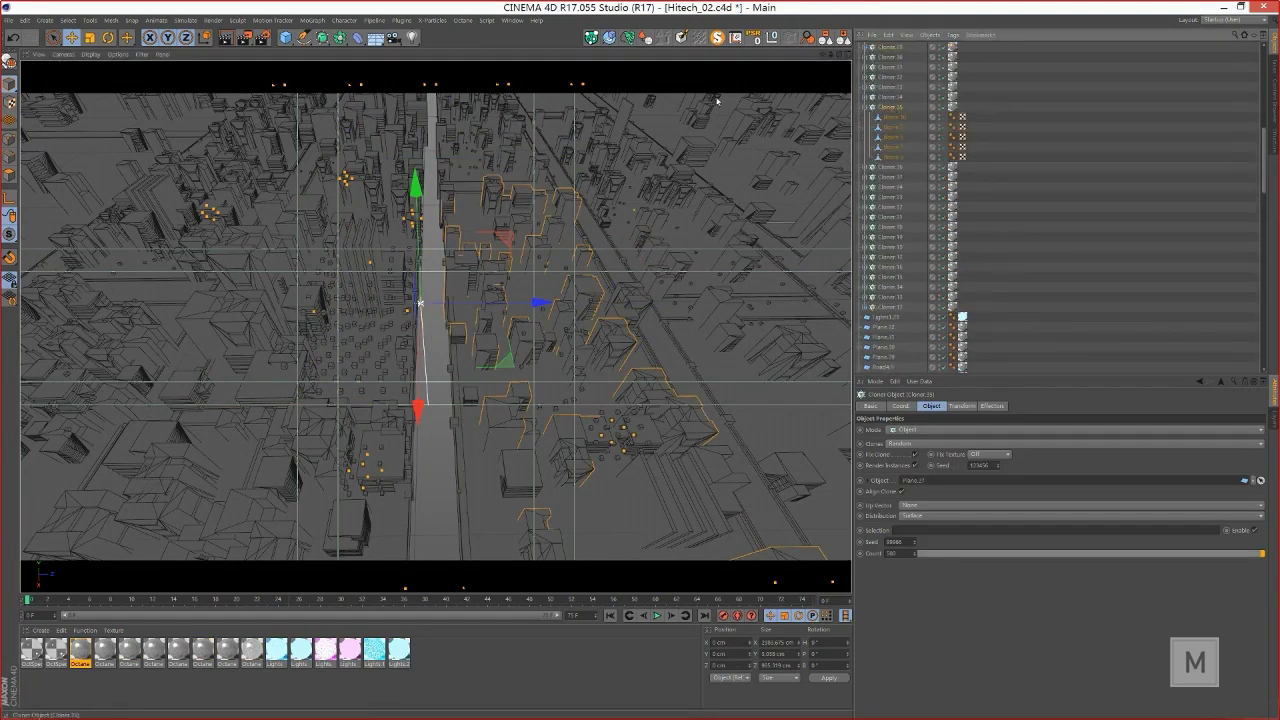
{"action": "left_click", "coordinate": [8, 20]}
{"action": "left_click", "coordinate": [30, 31]}
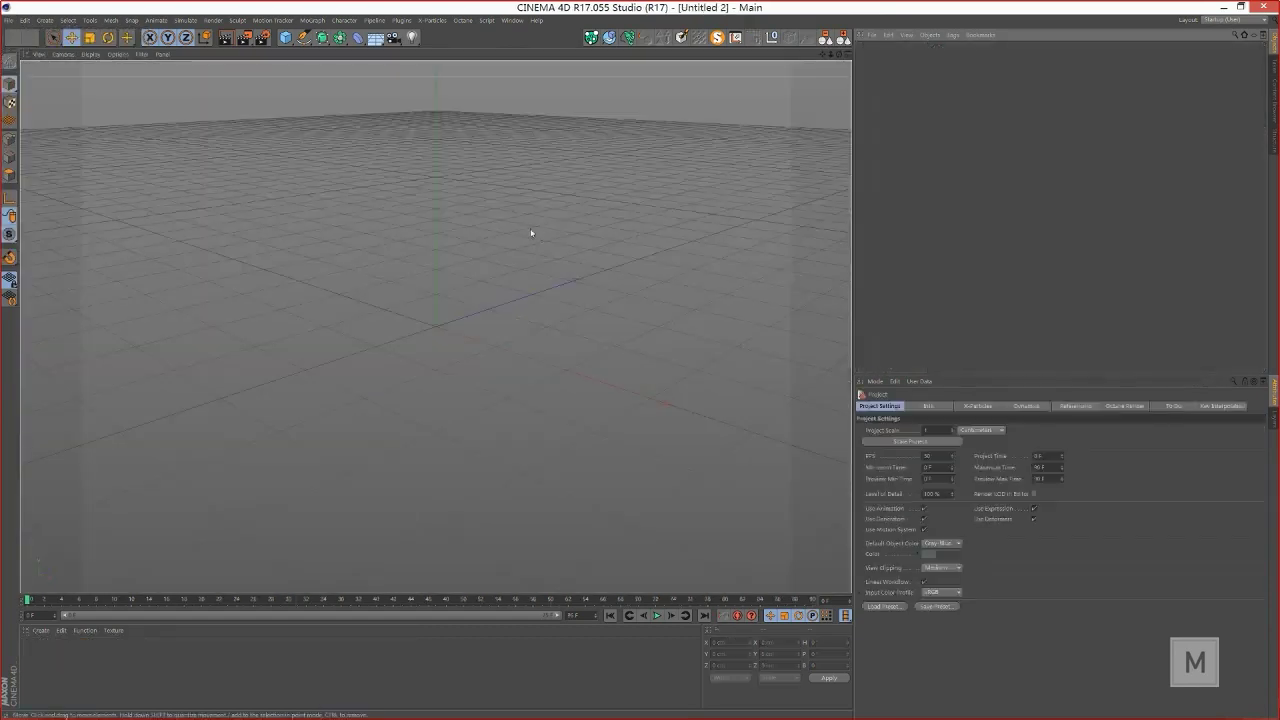
{"action": "key", "text": "ctrl+v"}
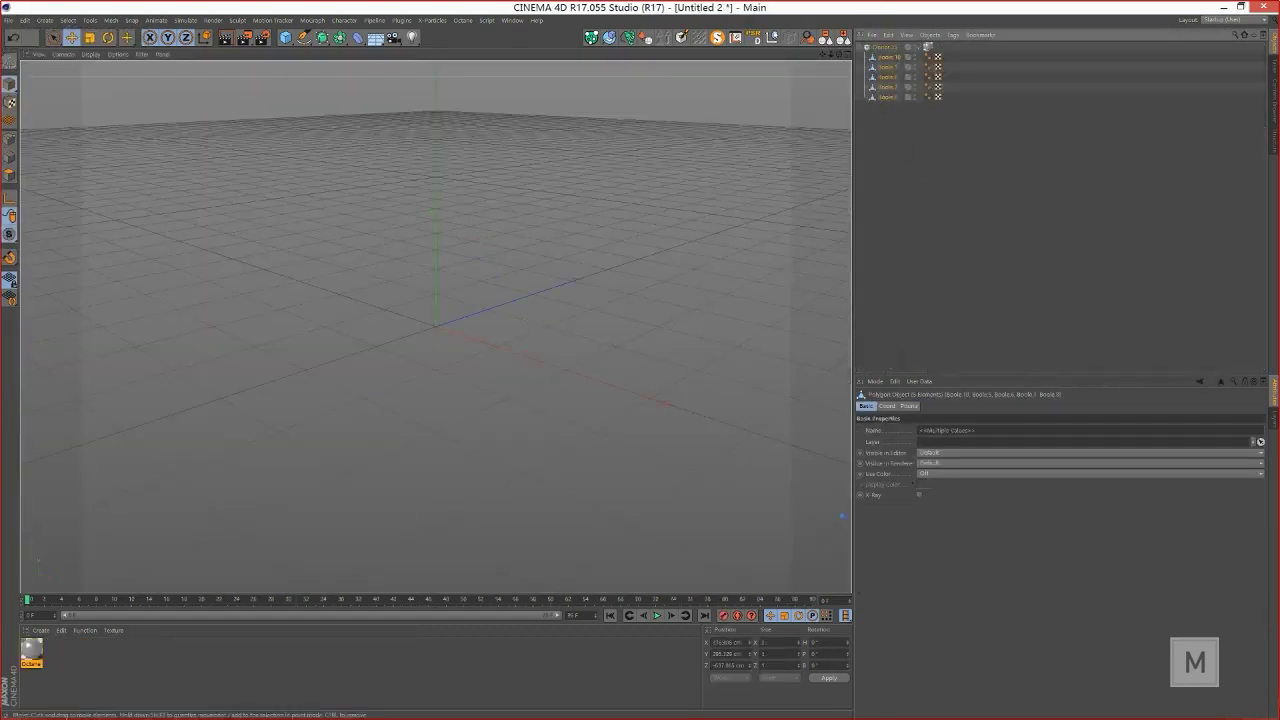
Step: Reset the building models' transforms, move them out of the pasted cloner, and delete the cloner
{"action": "left_click", "coordinate": [753, 37]}
{"action": "left_click_drag", "start_coordinate": [890, 57], "coordinate": [889, 44]}
{"action": "left_click", "coordinate": [882, 77]}
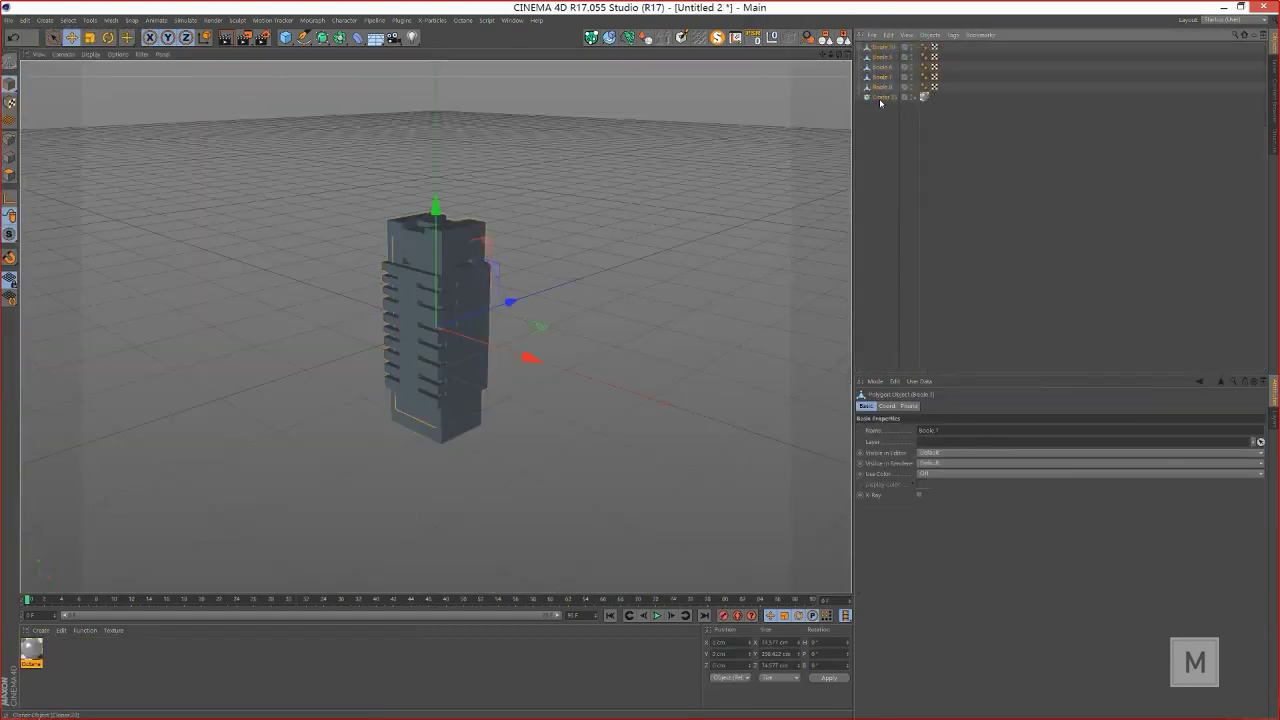
{"action": "left_click", "coordinate": [880, 99]}
{"action": "key", "text": "Delete"}
Step: Spread the overlapping building models apart on the grid so that all five stand separately
{"action": "left_click", "coordinate": [879, 57]}
{"action": "left_click_drag", "start_coordinate": [487, 309], "coordinate": [594, 274]}
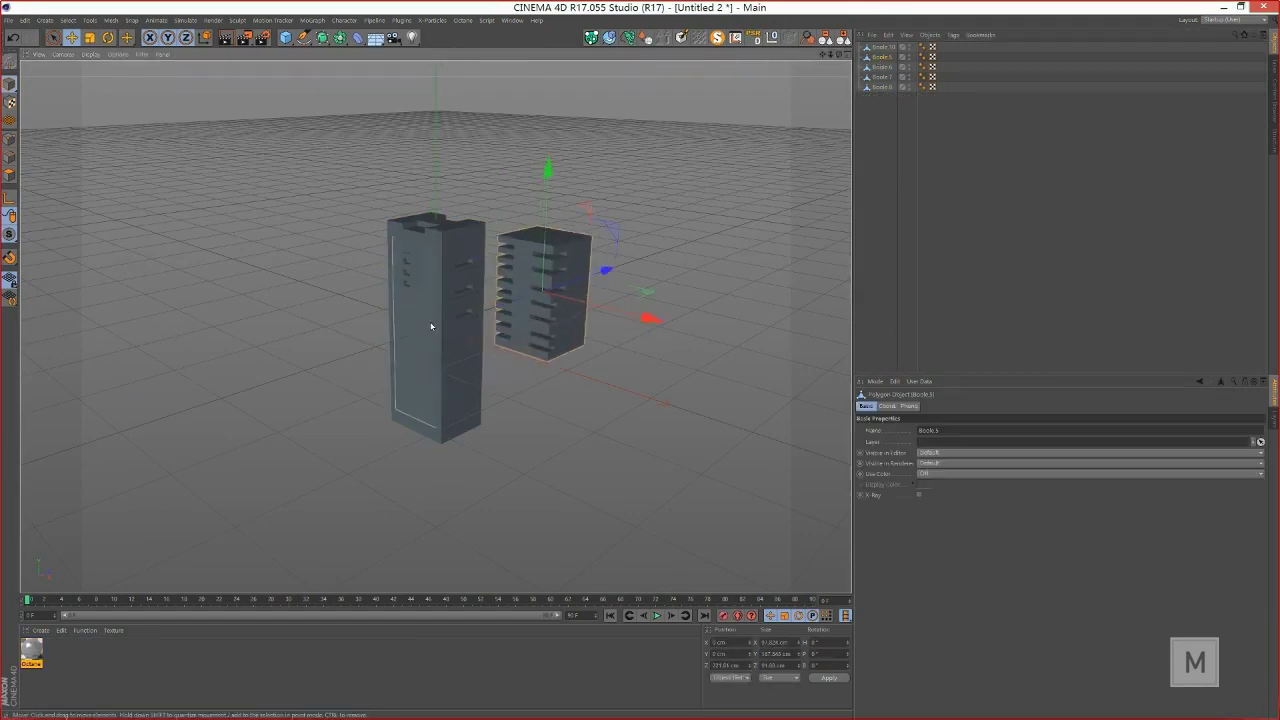
{"action": "left_click", "coordinate": [432, 327]}
{"action": "left_click_drag", "start_coordinate": [480, 316], "coordinate": [333, 363]}
{"action": "left_click", "coordinate": [462, 362]}
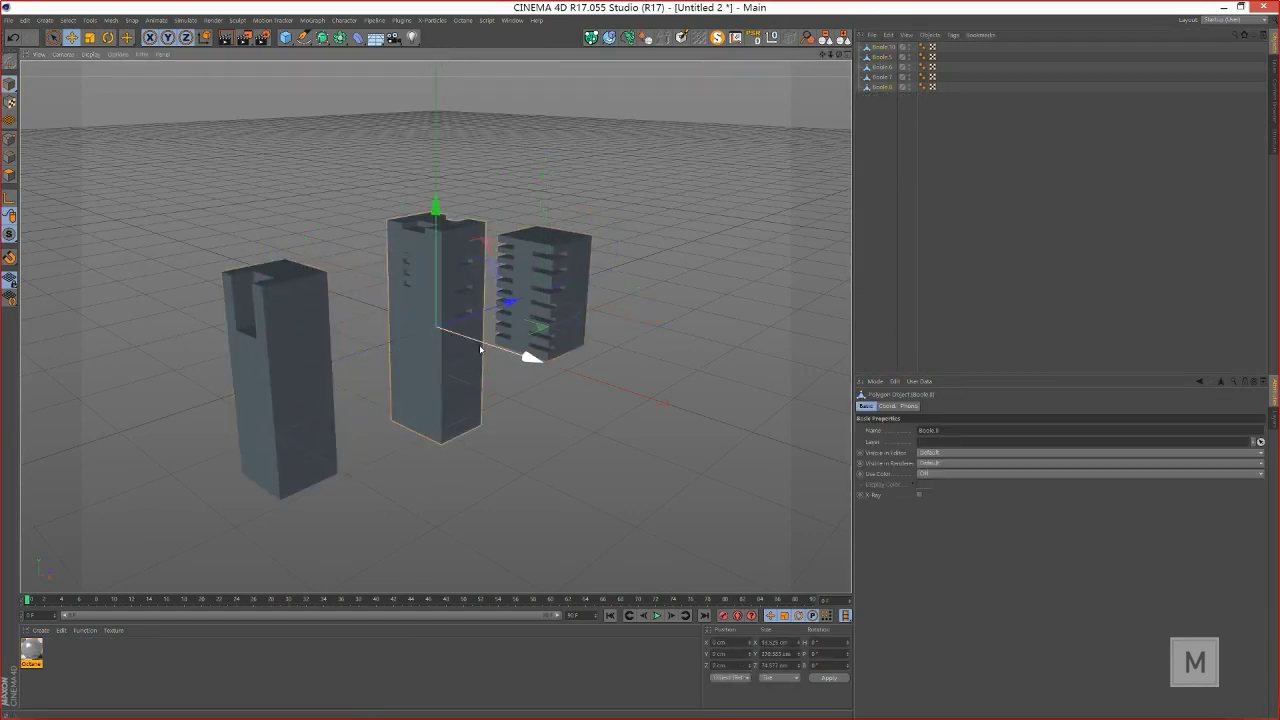
{"action": "left_click_drag", "start_coordinate": [481, 349], "coordinate": [679, 412]}
{"action": "left_click", "coordinate": [460, 364]}
{"action": "left_click_drag", "start_coordinate": [494, 346], "coordinate": [386, 312]}
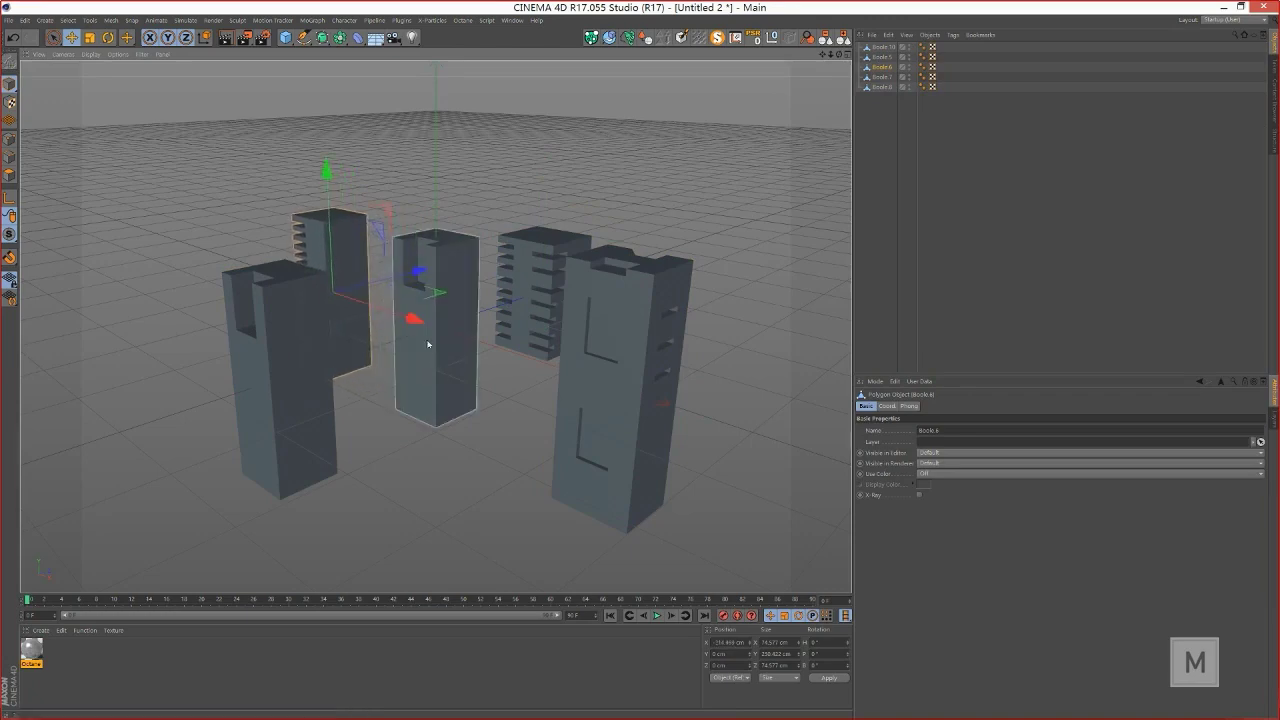
{"action": "left_click", "coordinate": [428, 344]}
Step: Compare the building models with the Glow neon city pin on Pinterest in Chrome
{"action": "key", "text": "alt+Tab"}
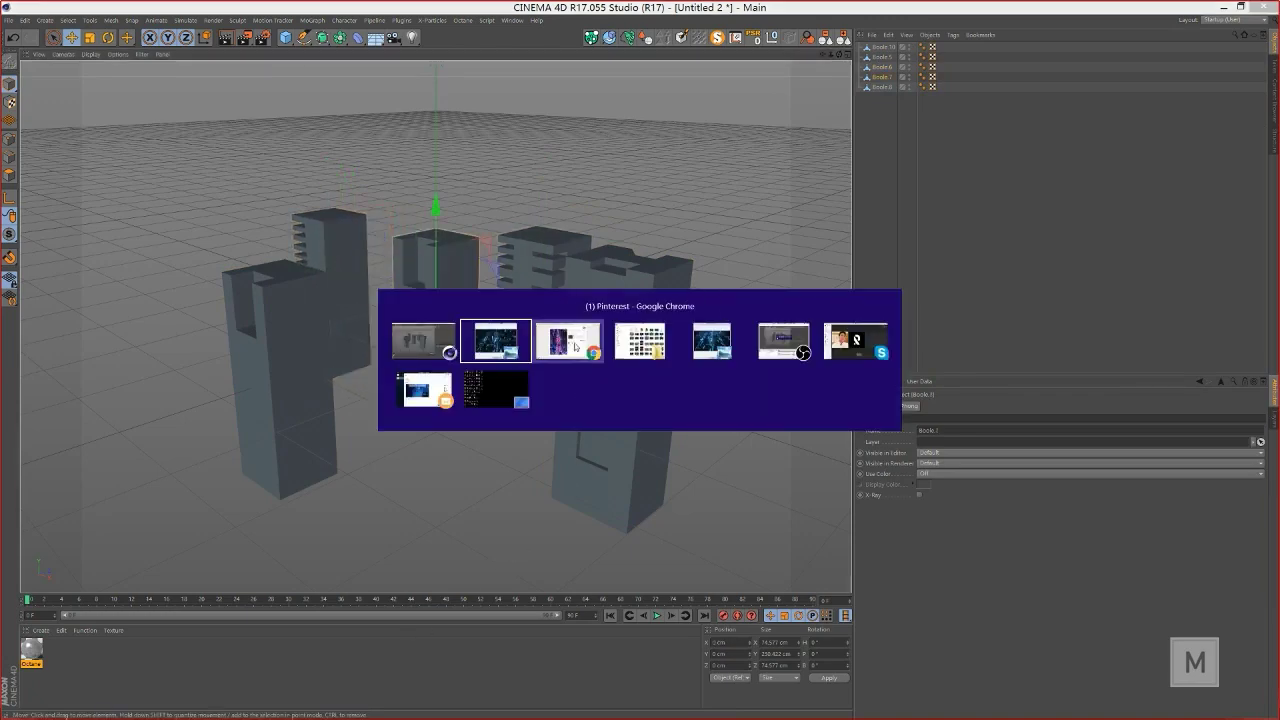
{"action": "left_click", "coordinate": [575, 344]}
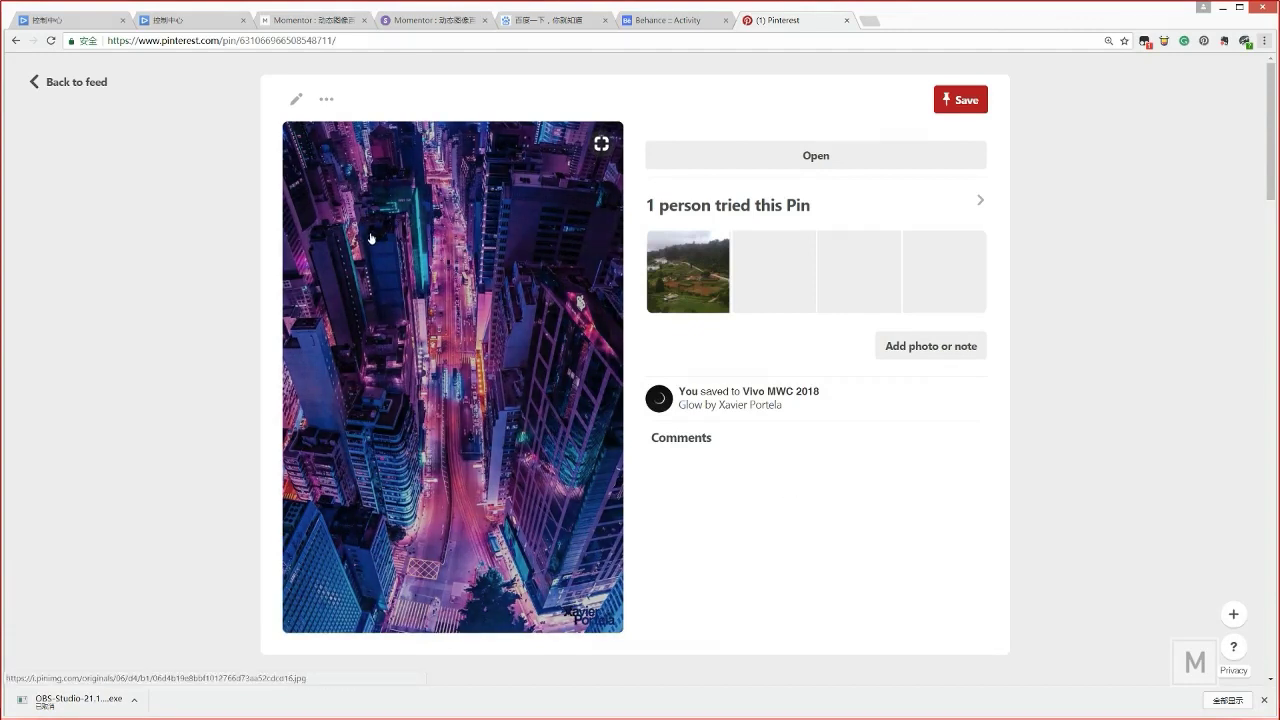
{"action": "key", "text": "alt+Tab"}
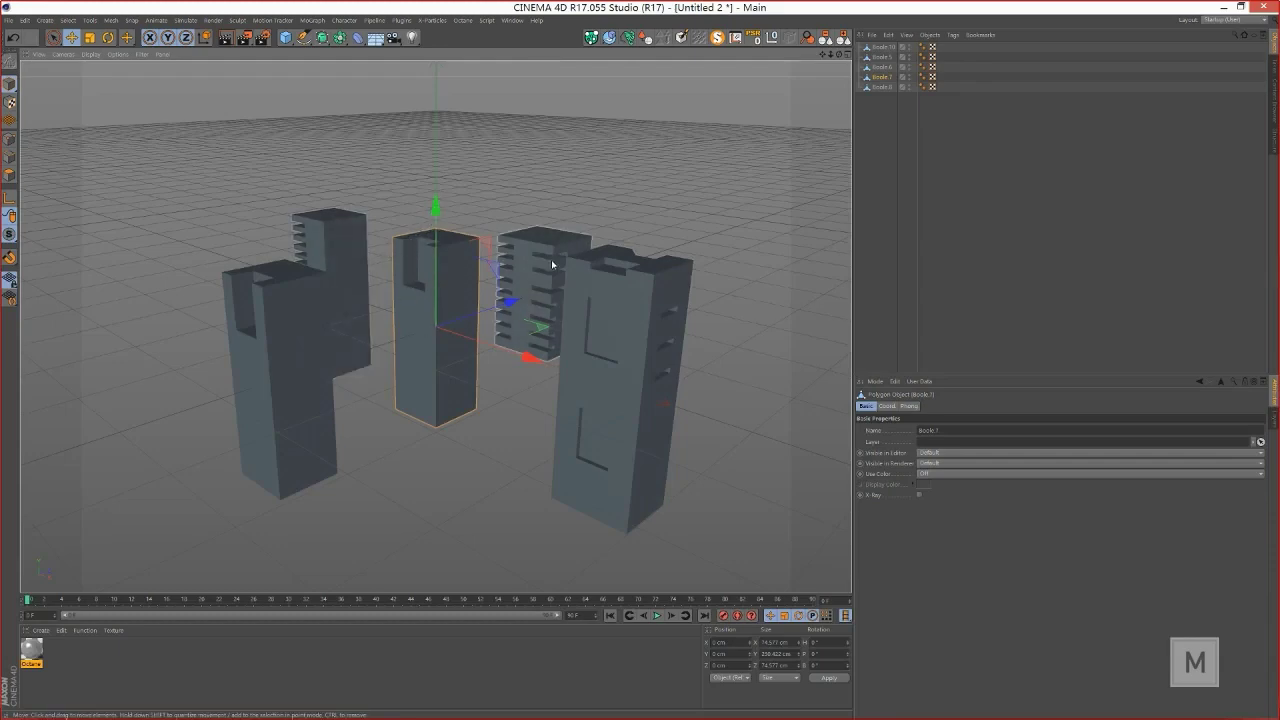
{"action": "key", "text": "alt+Tab"}
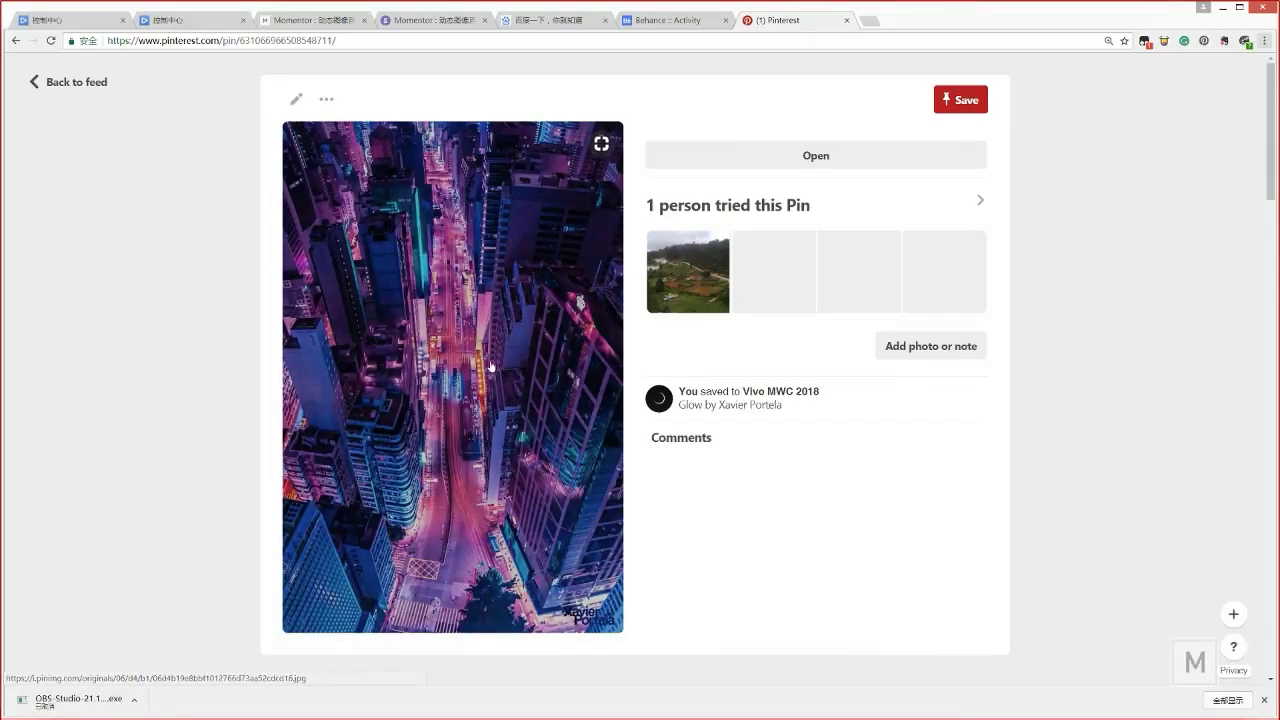
Step: Return to Hitech_02.c4d in Cinema 4D and examine the road planes and building cubes around the central street, then clear the selection
{"action": "key", "text": "alt+Tab"}
{"action": "left_click", "coordinate": [541, 163]}
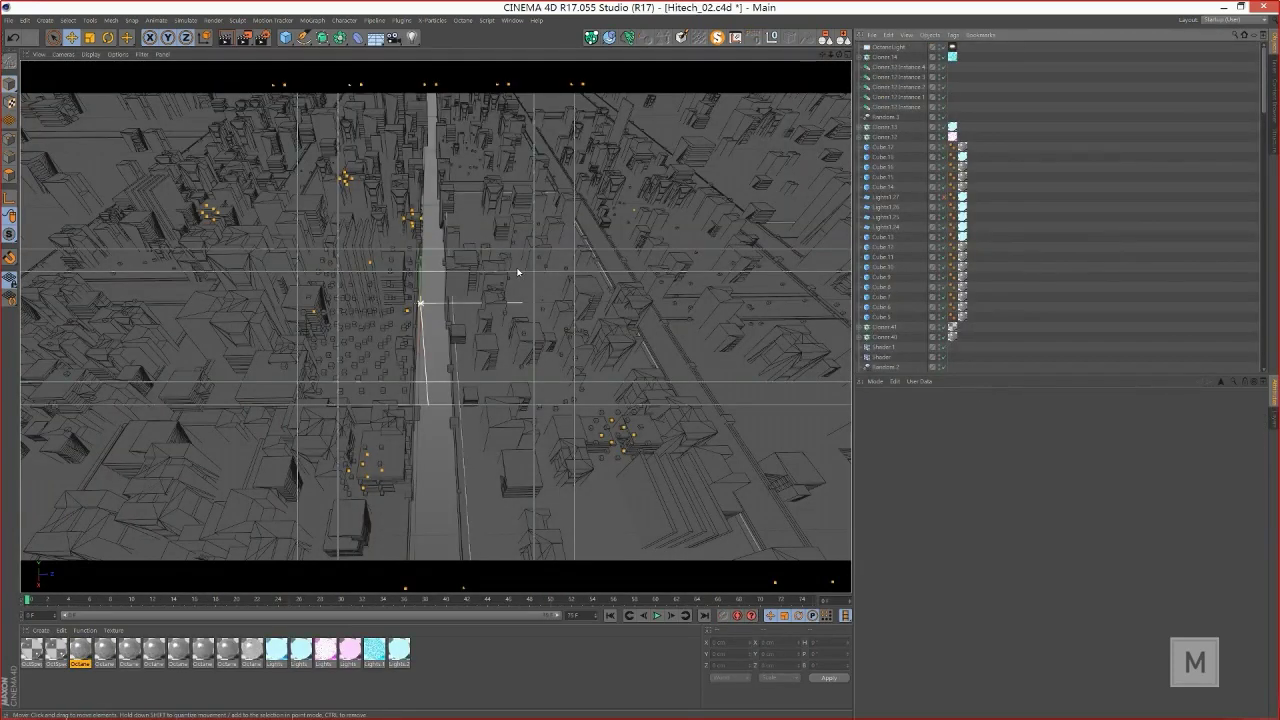
{"action": "left_click", "coordinate": [461, 150]}
{"action": "left_click", "coordinate": [602, 254]}
{"action": "left_click", "coordinate": [600, 257]}
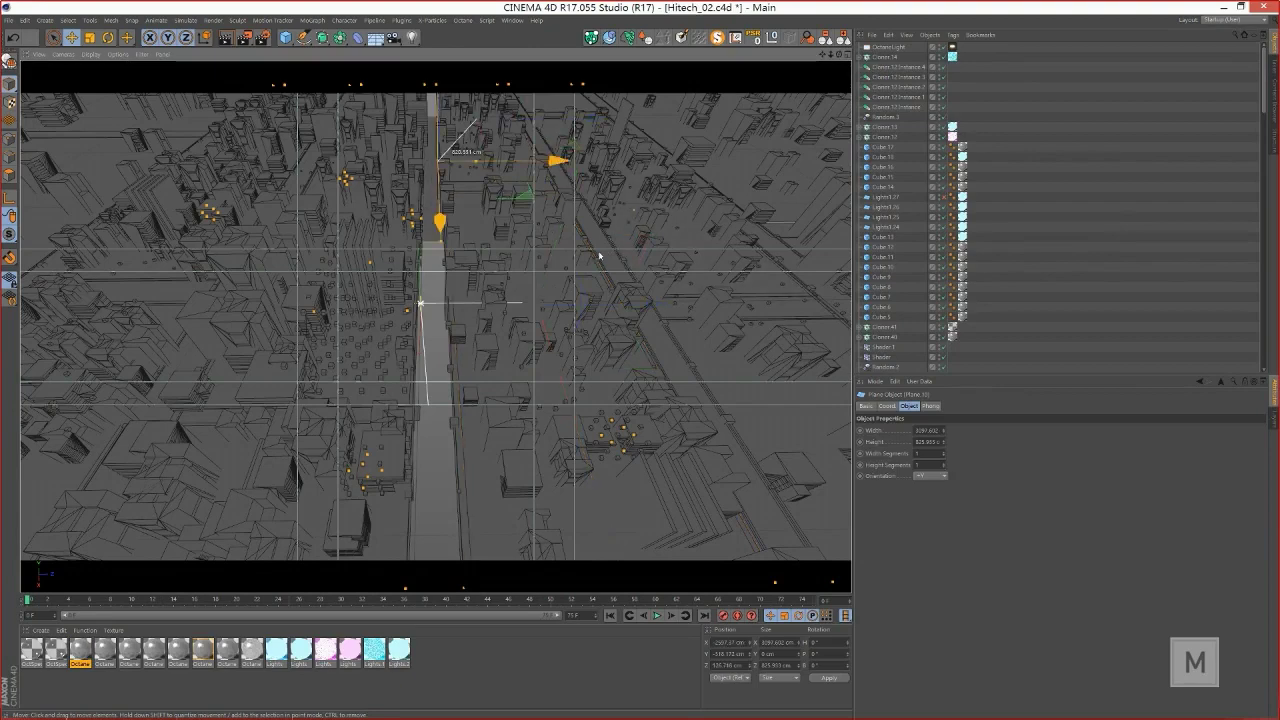
{"action": "left_click", "coordinate": [377, 260]}
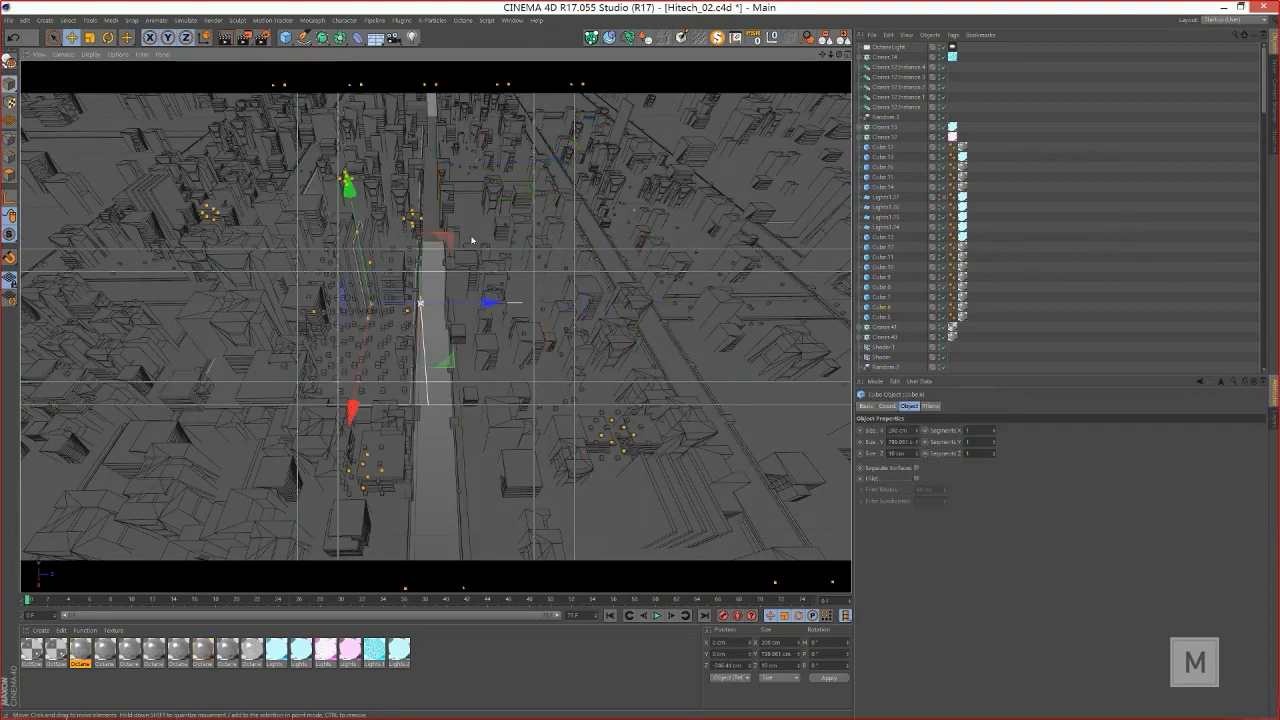
{"action": "left_click", "coordinate": [543, 287]}
{"action": "left_click", "coordinate": [1114, 186]}
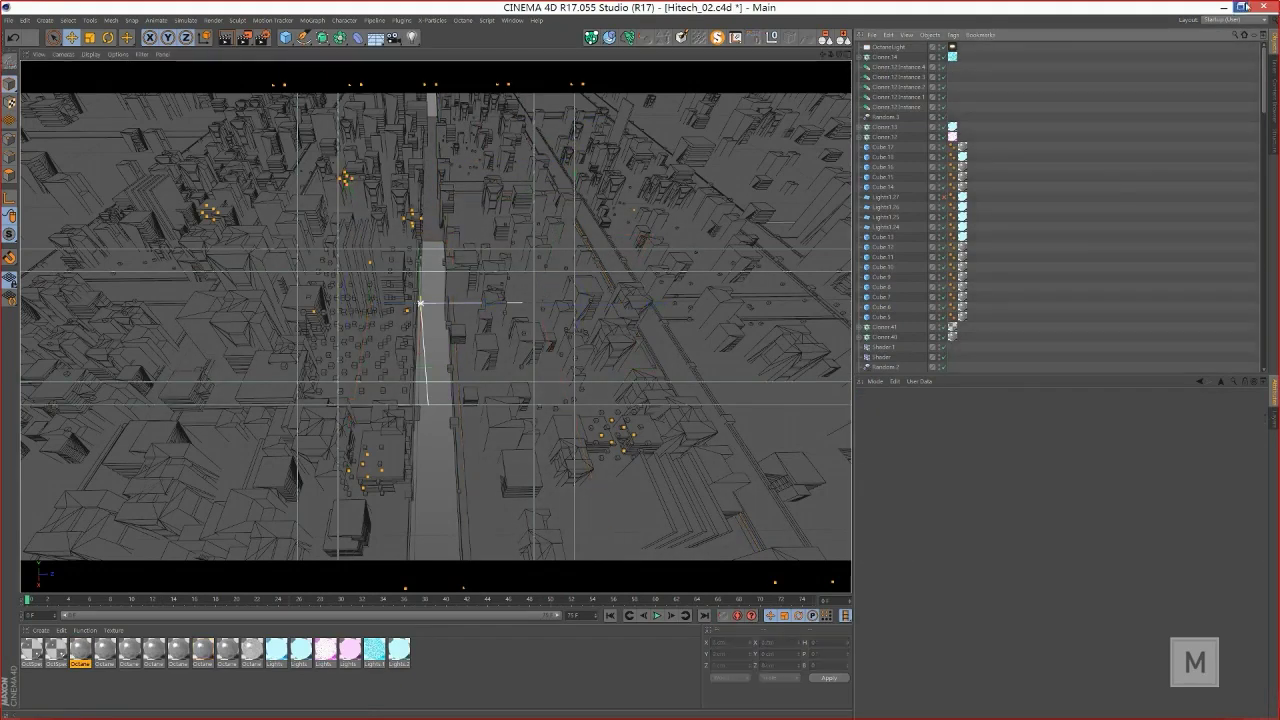
Step: Switch to the Octane layout and start rendering the city scene in the Live Viewer
{"action": "left_click", "coordinate": [1212, 17]}
{"action": "left_click", "coordinate": [1234, 89]}
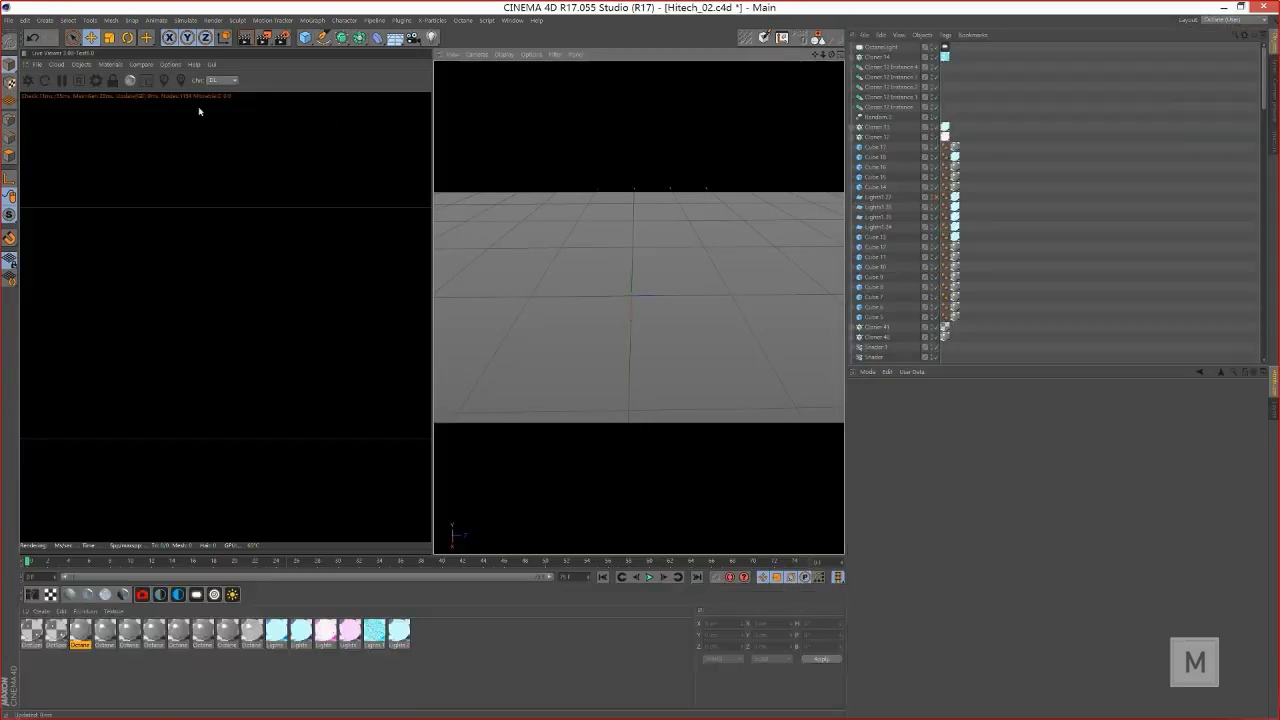
{"action": "left_click", "coordinate": [34, 86]}
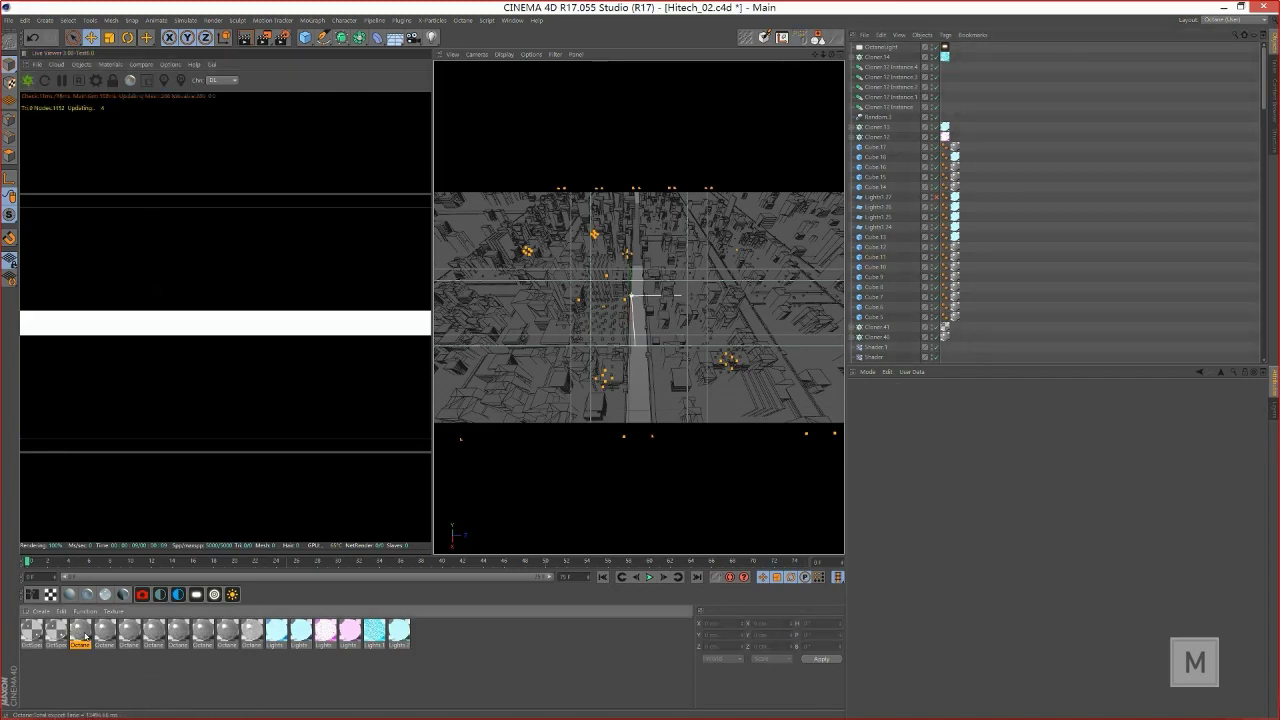
Step: Open the selected grey Octane building material and inspect the image texture used in its Roughness channel
{"action": "double_click", "coordinate": [82, 632]}
{"action": "left_click_drag", "start_coordinate": [298, 56], "coordinate": [691, 150]}
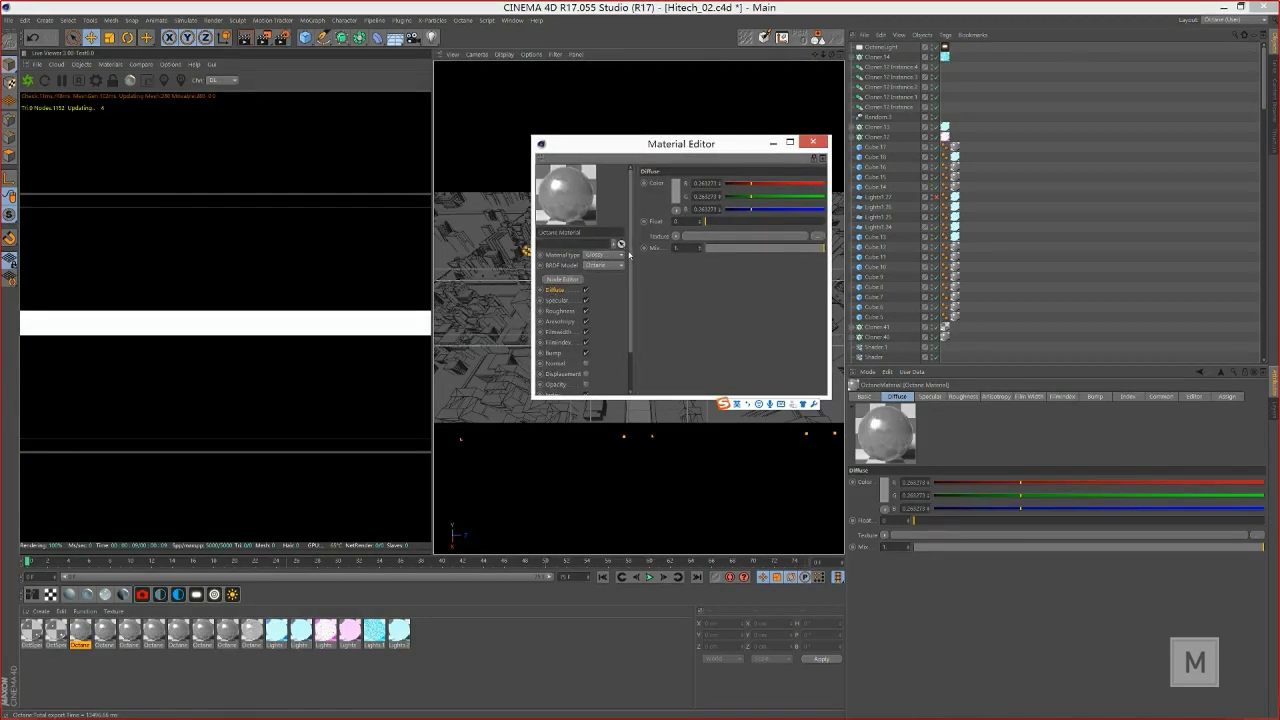
{"action": "scroll", "coordinate": [600, 290], "scroll_direction": "down", "scroll_amount": 1}
{"action": "left_click", "coordinate": [565, 300]}
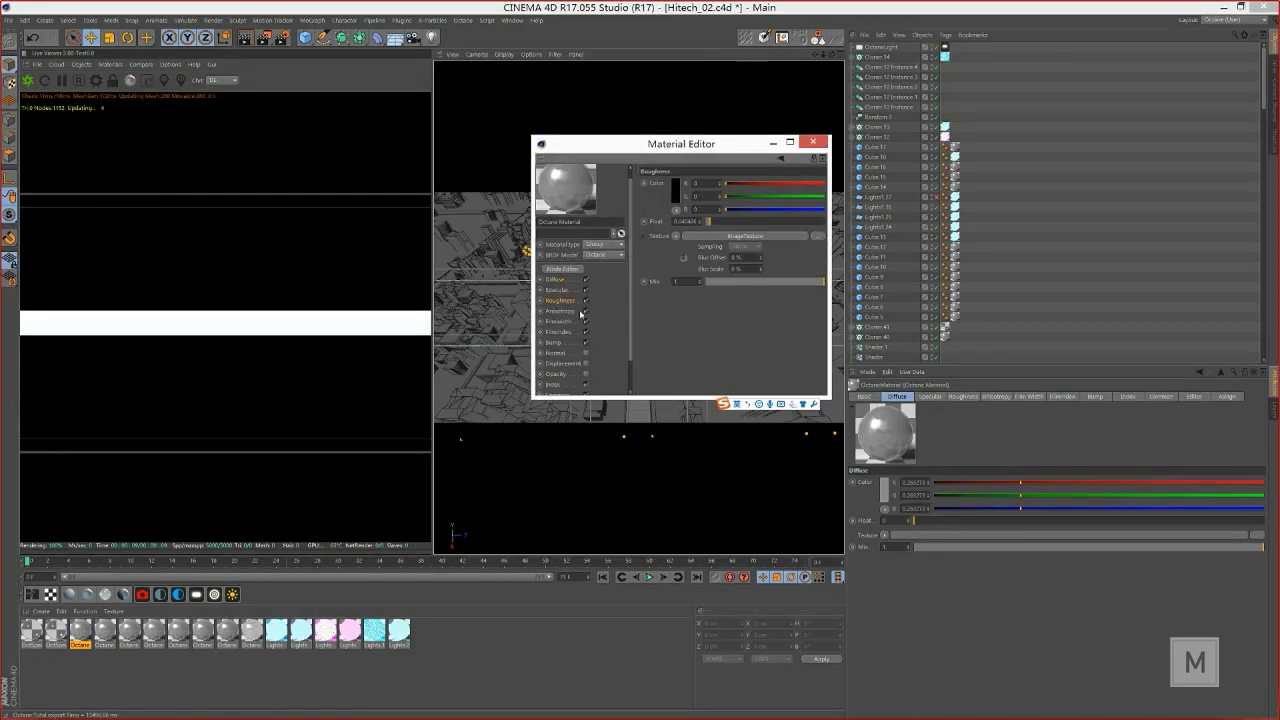
{"action": "left_click", "coordinate": [700, 236]}
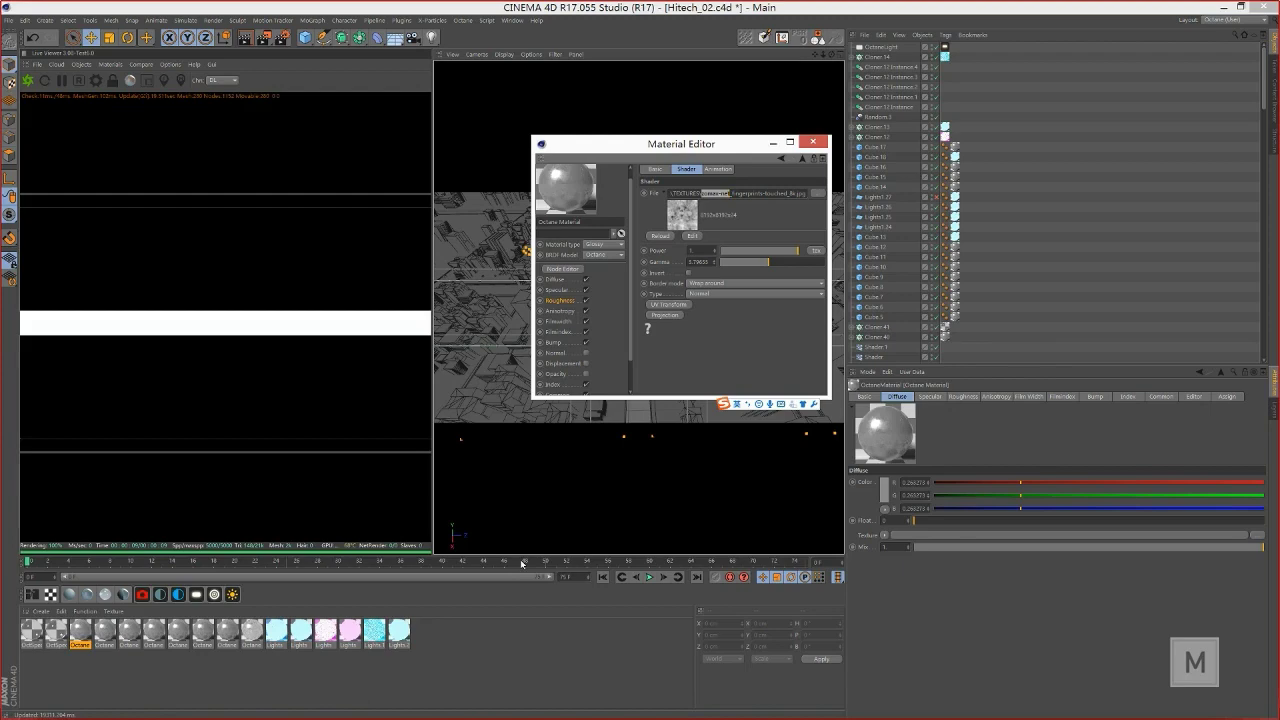
Step: Switch to Chrome, open zomax.net in a new tab, and look through its About page
{"action": "key", "text": "alt+Tab"}
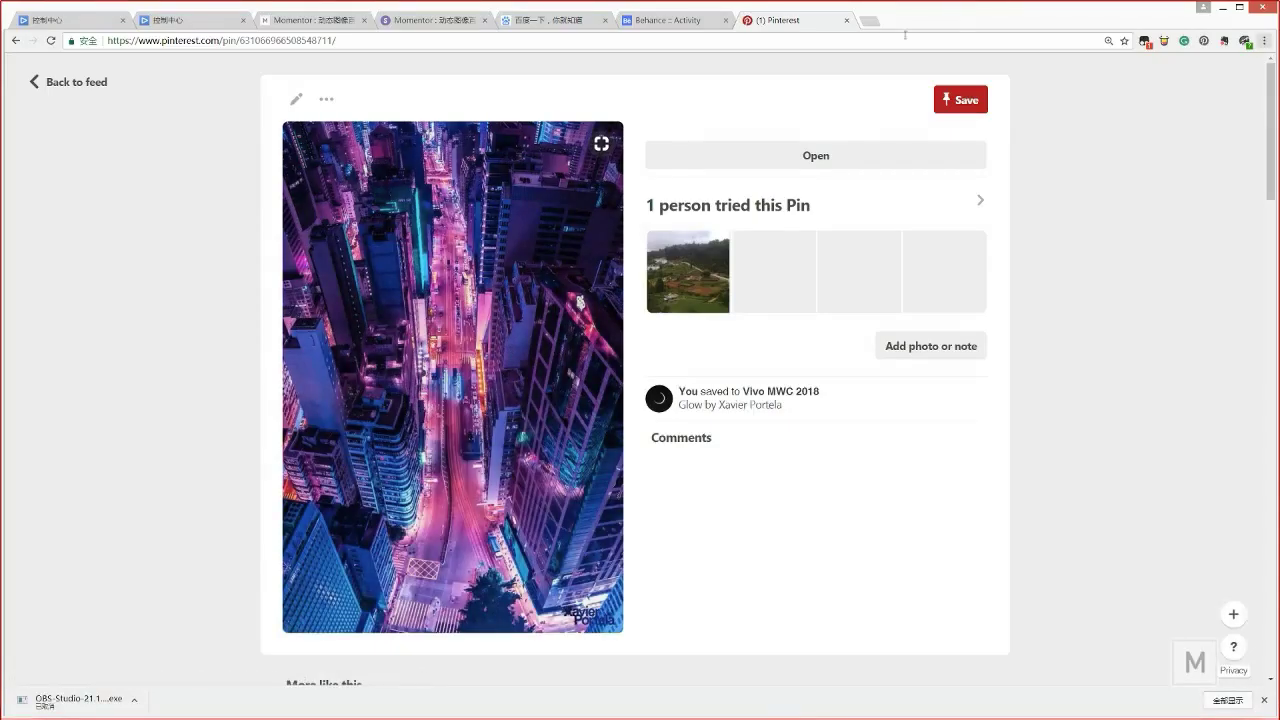
{"action": "left_click", "coordinate": [869, 20]}
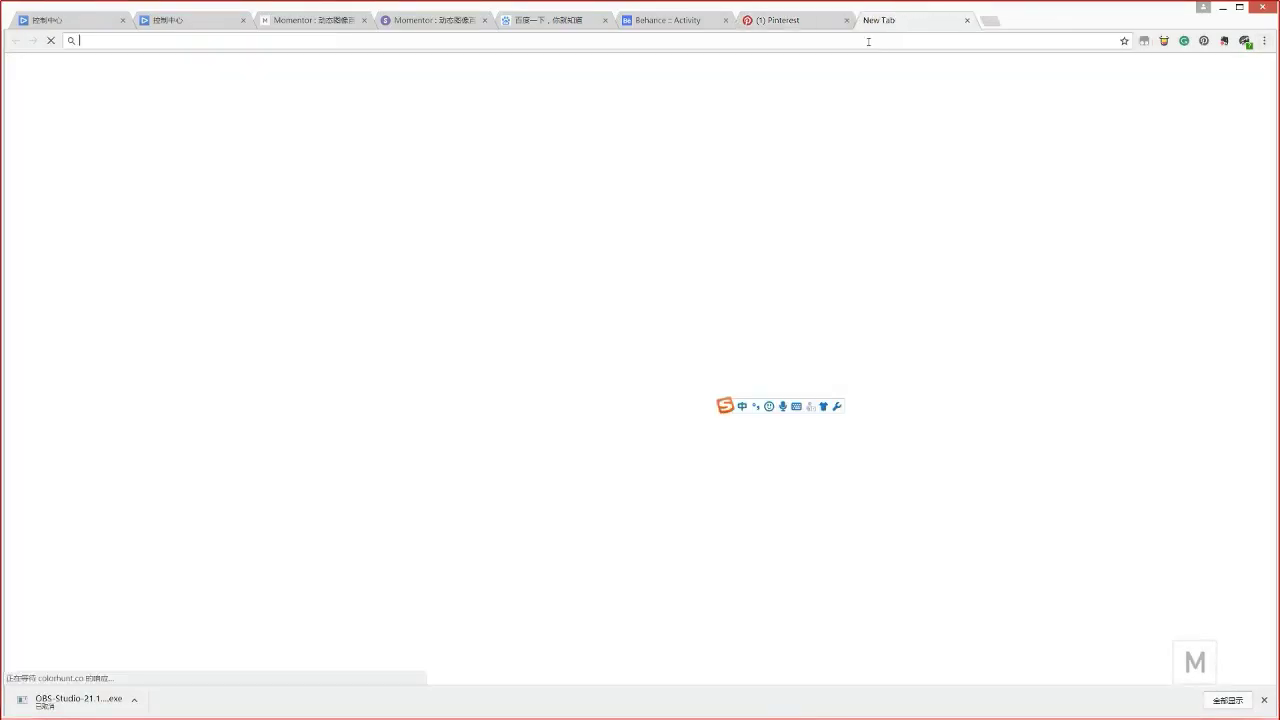
{"action": "type", "text": "zomax-net"}
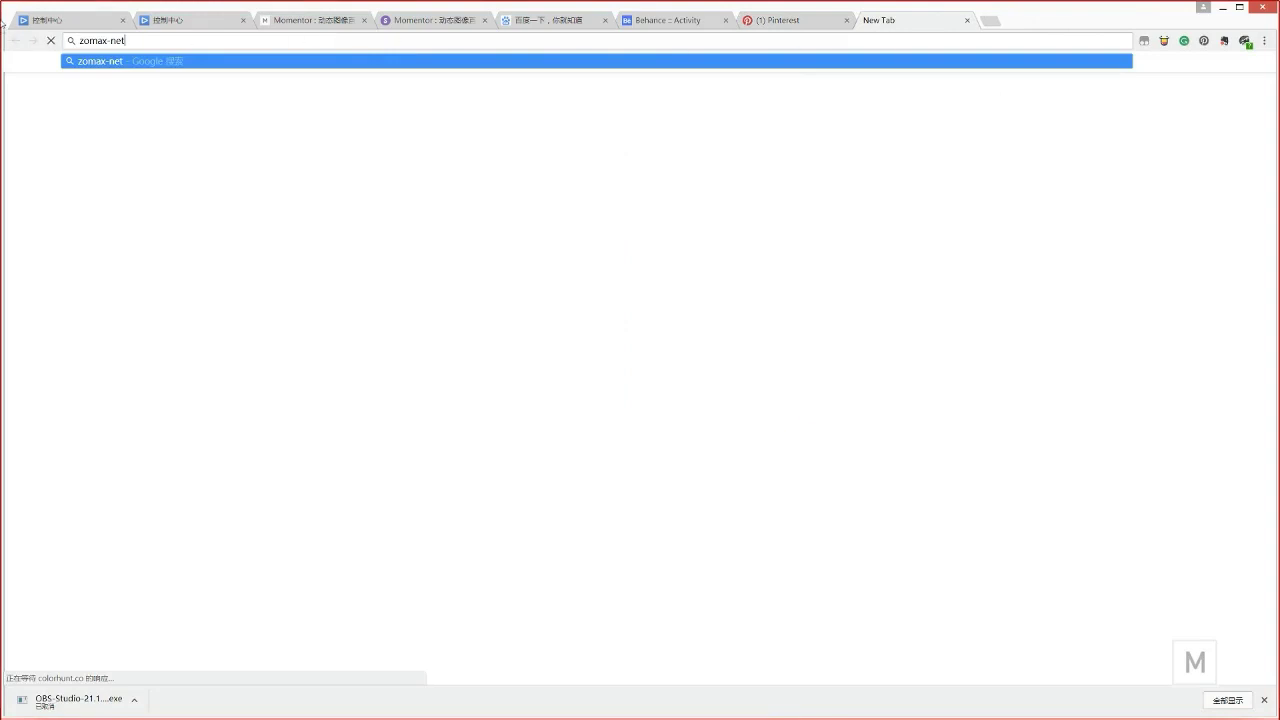
{"action": "double_click", "coordinate": [115, 40]}
{"action": "type", "text": "。"}
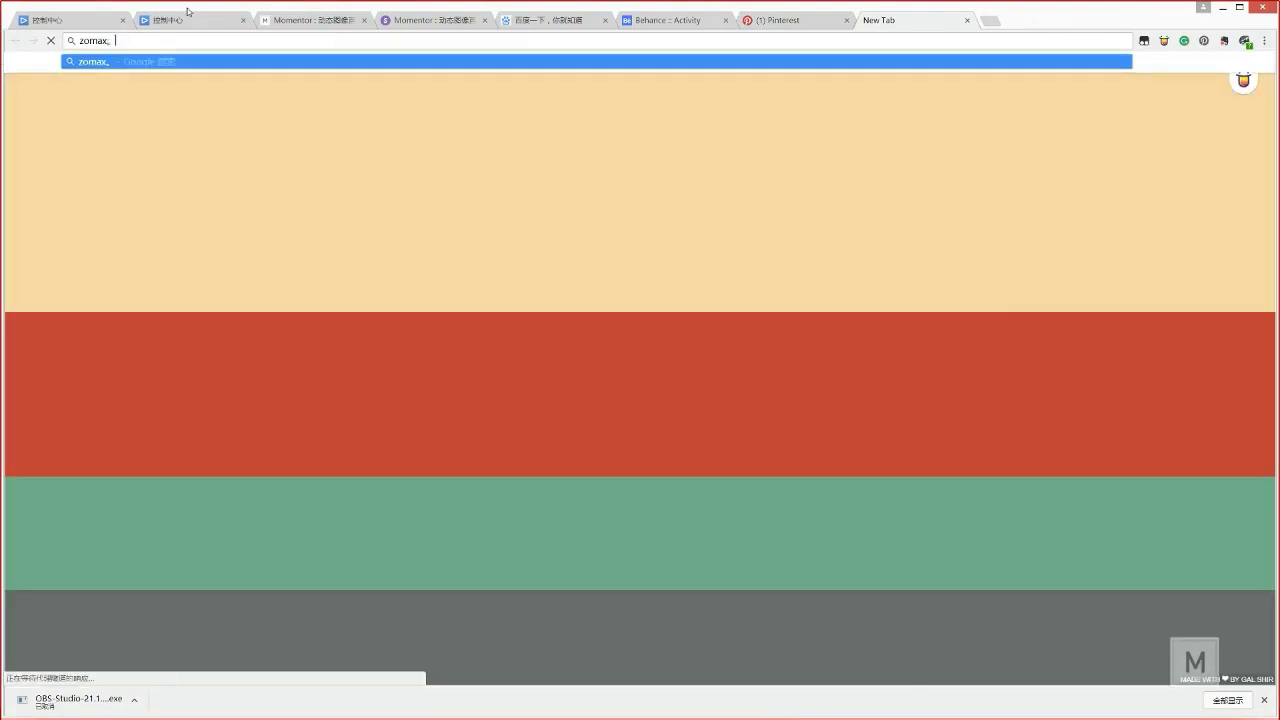
{"action": "key", "text": "BackSpace"}
{"action": "type", "text": ".net"}
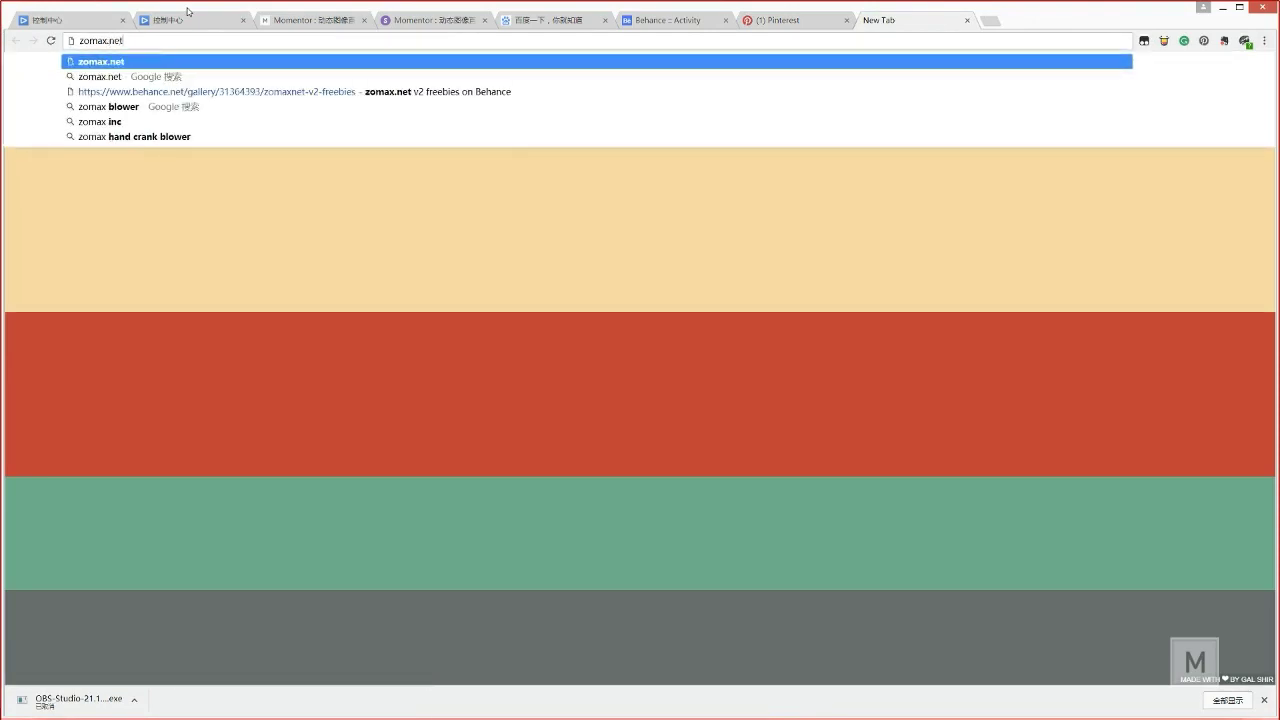
{"action": "key", "text": "Return"}
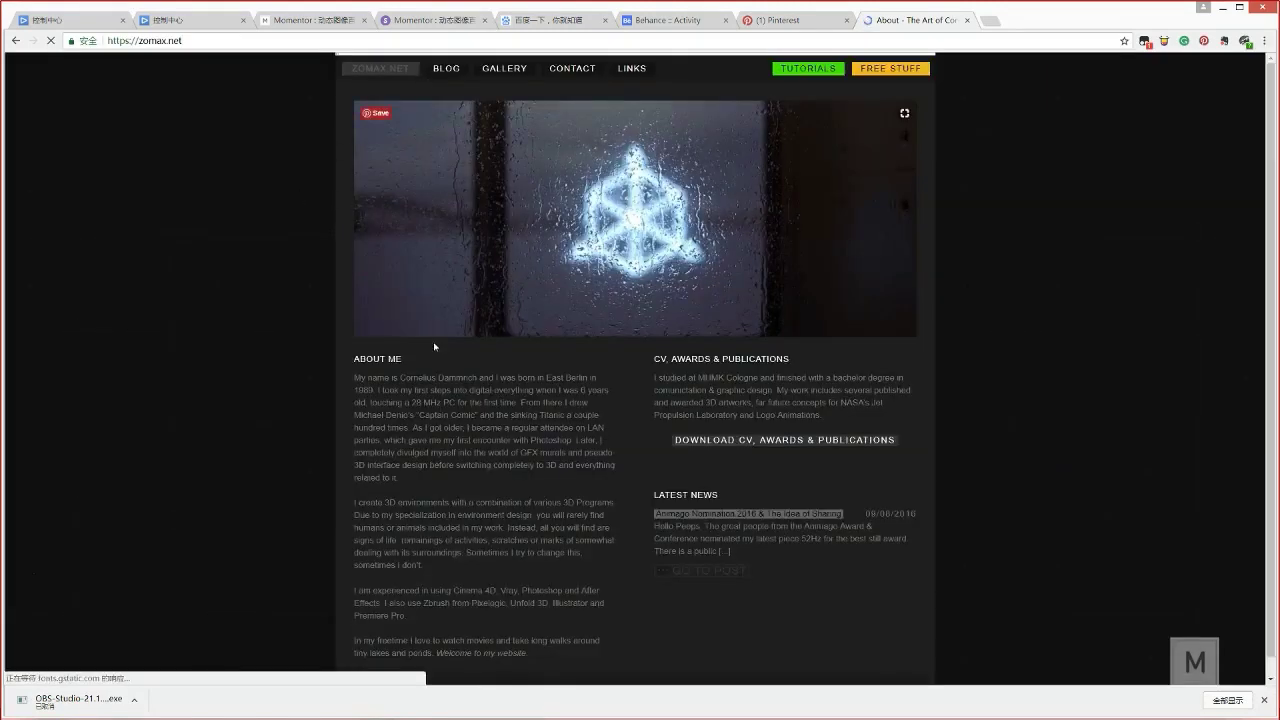
{"action": "scroll", "coordinate": [434, 346], "scroll_direction": "down", "scroll_amount": 2}
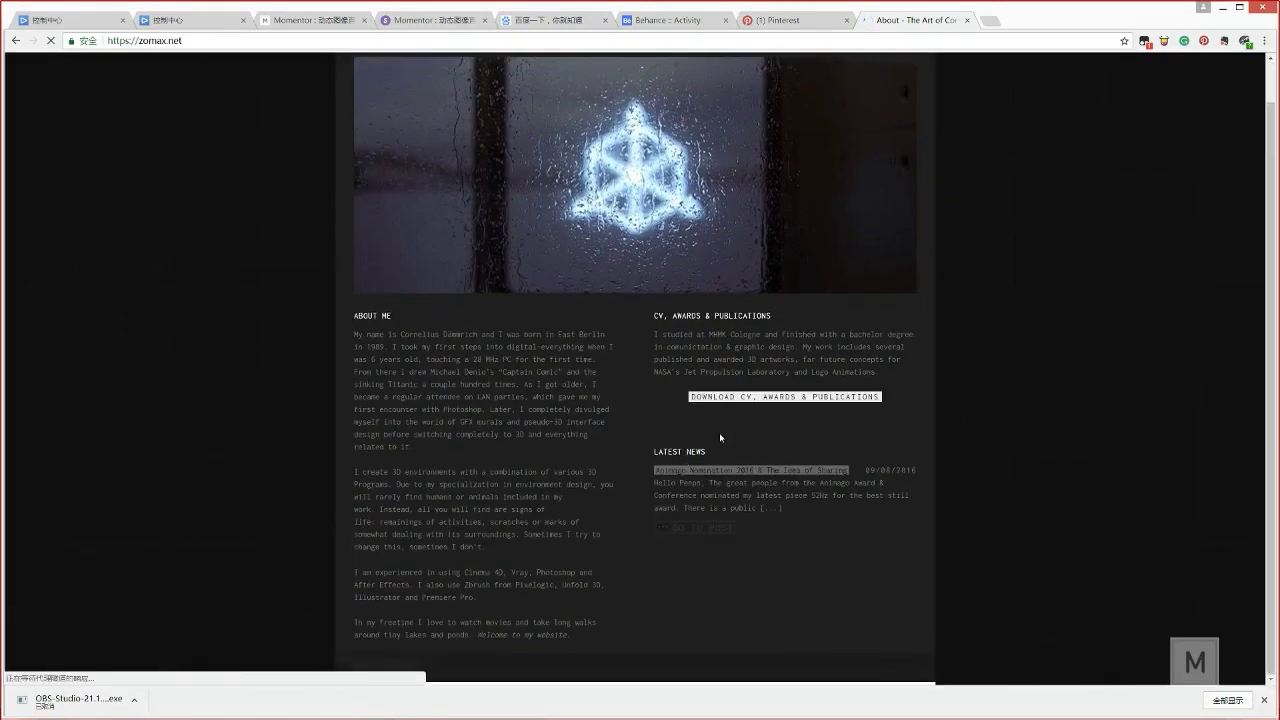
{"action": "scroll", "coordinate": [690, 412], "scroll_direction": "up", "scroll_amount": 1}
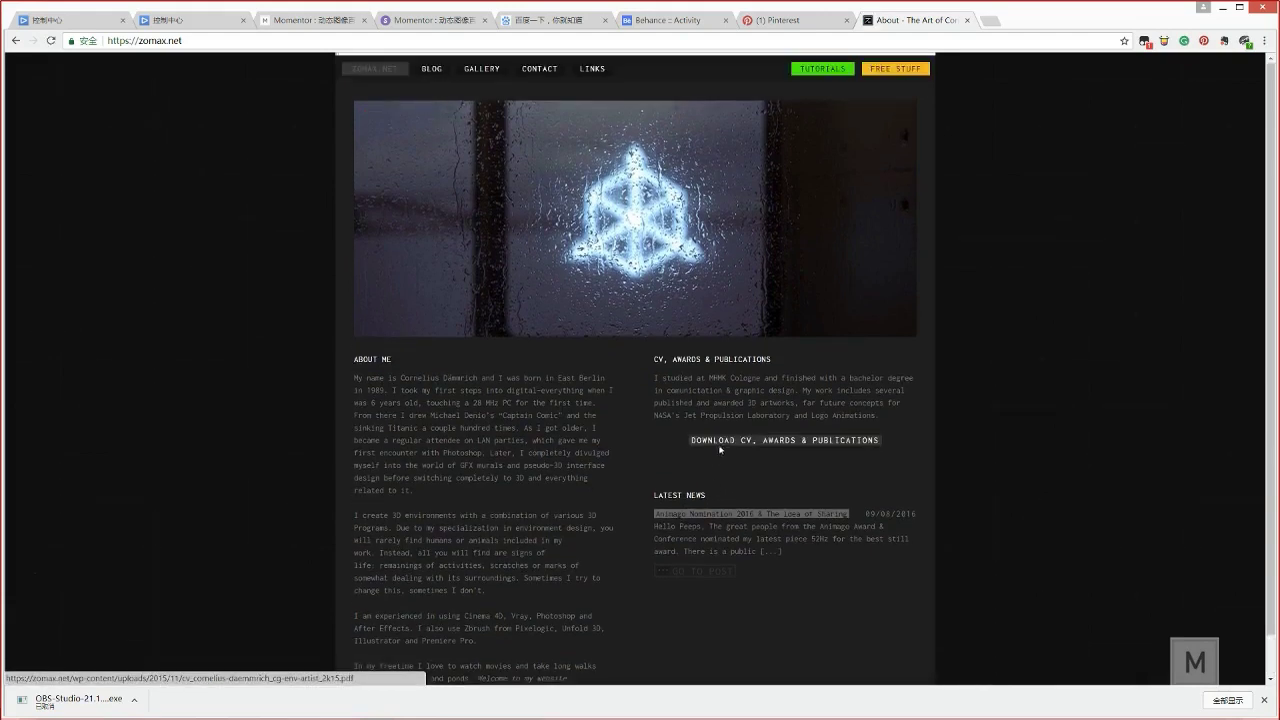
{"action": "scroll", "coordinate": [642, 411], "scroll_direction": "down", "scroll_amount": 1}
{"action": "scroll", "coordinate": [642, 411], "scroll_direction": "up", "scroll_amount": 1}
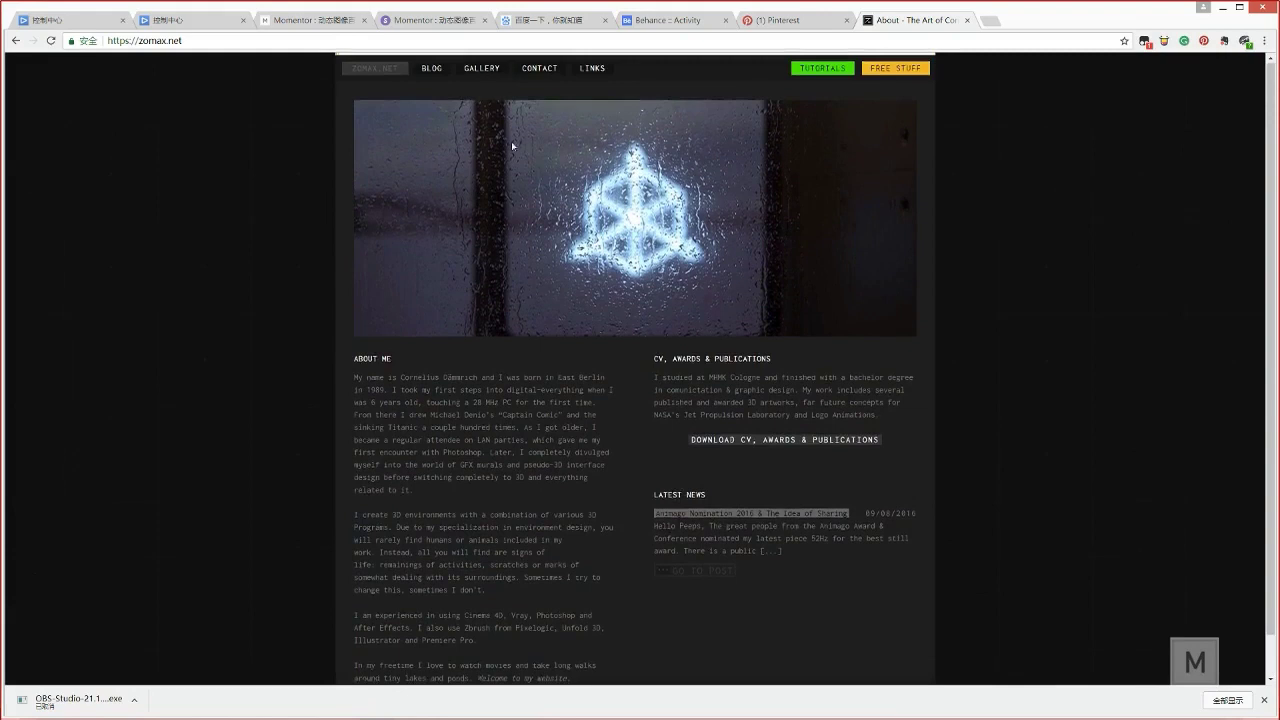
Step: Open the zomax.net blog and load the 3D Rain and Mostly New posts in separate new tabs
{"action": "left_click", "coordinate": [431, 68]}
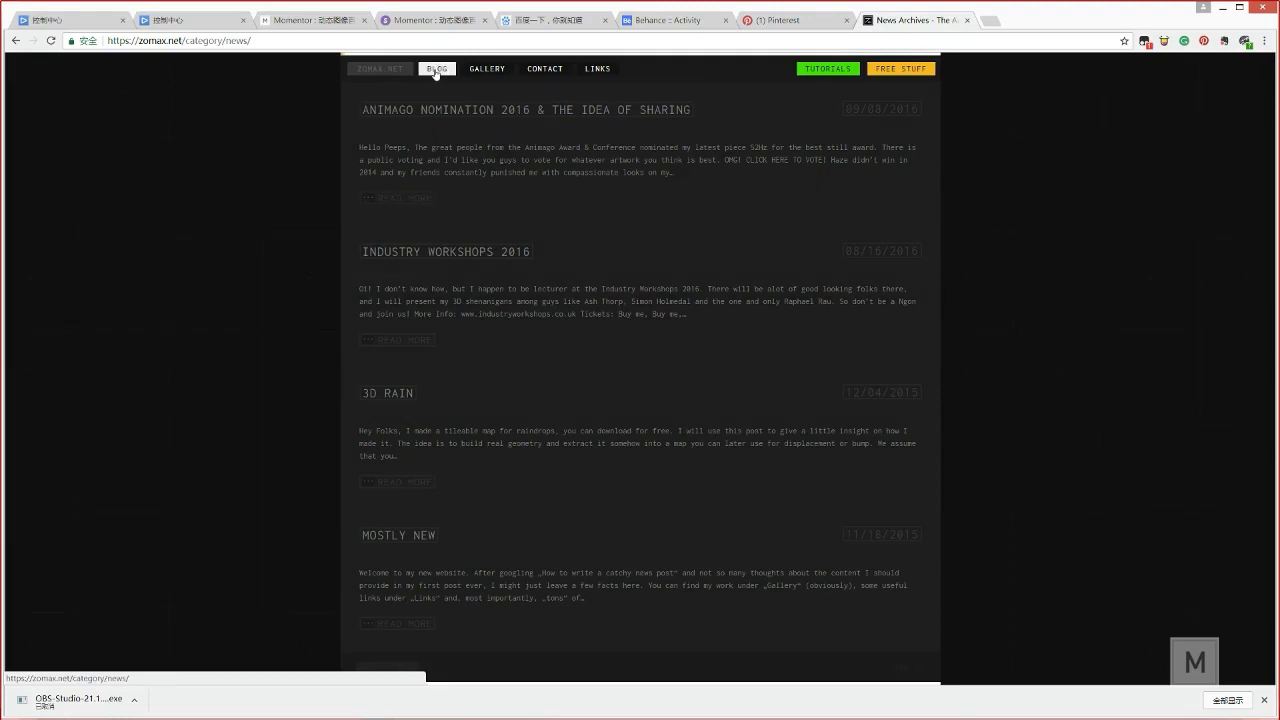
{"action": "right_click", "coordinate": [401, 396]}
{"action": "left_click", "coordinate": [480, 398]}
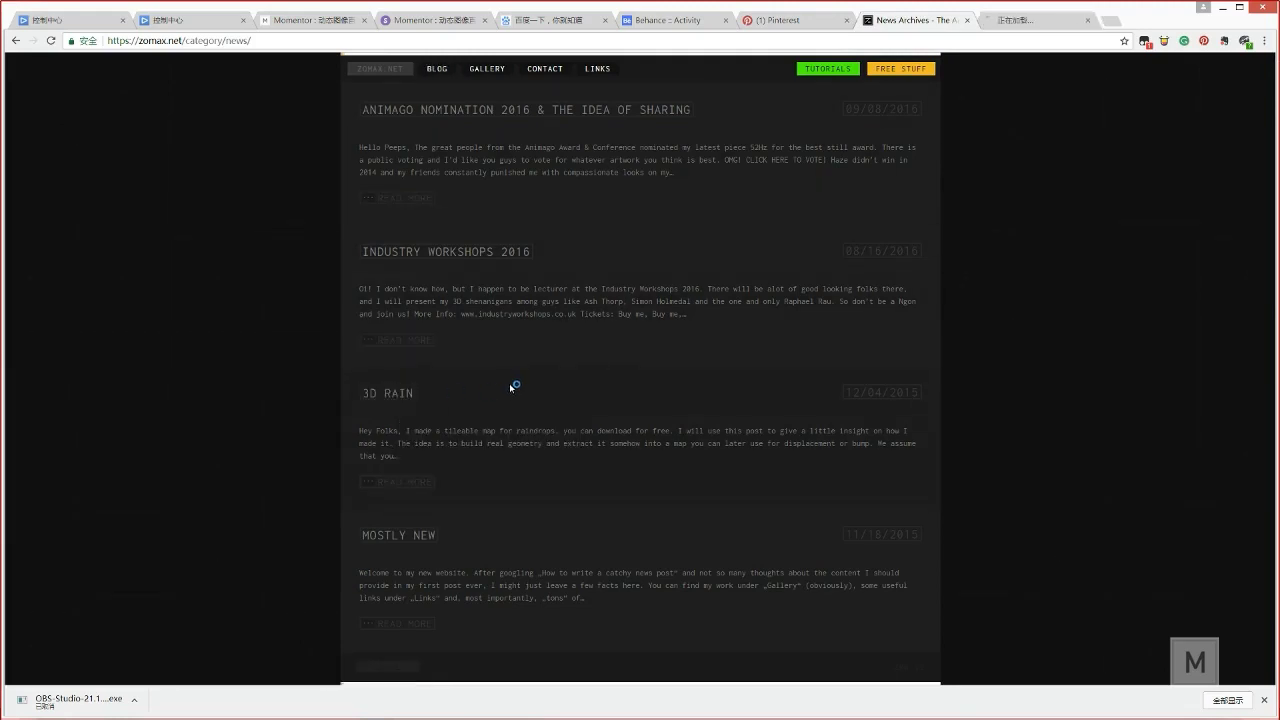
{"action": "right_click", "coordinate": [416, 534]}
{"action": "left_click", "coordinate": [445, 542]}
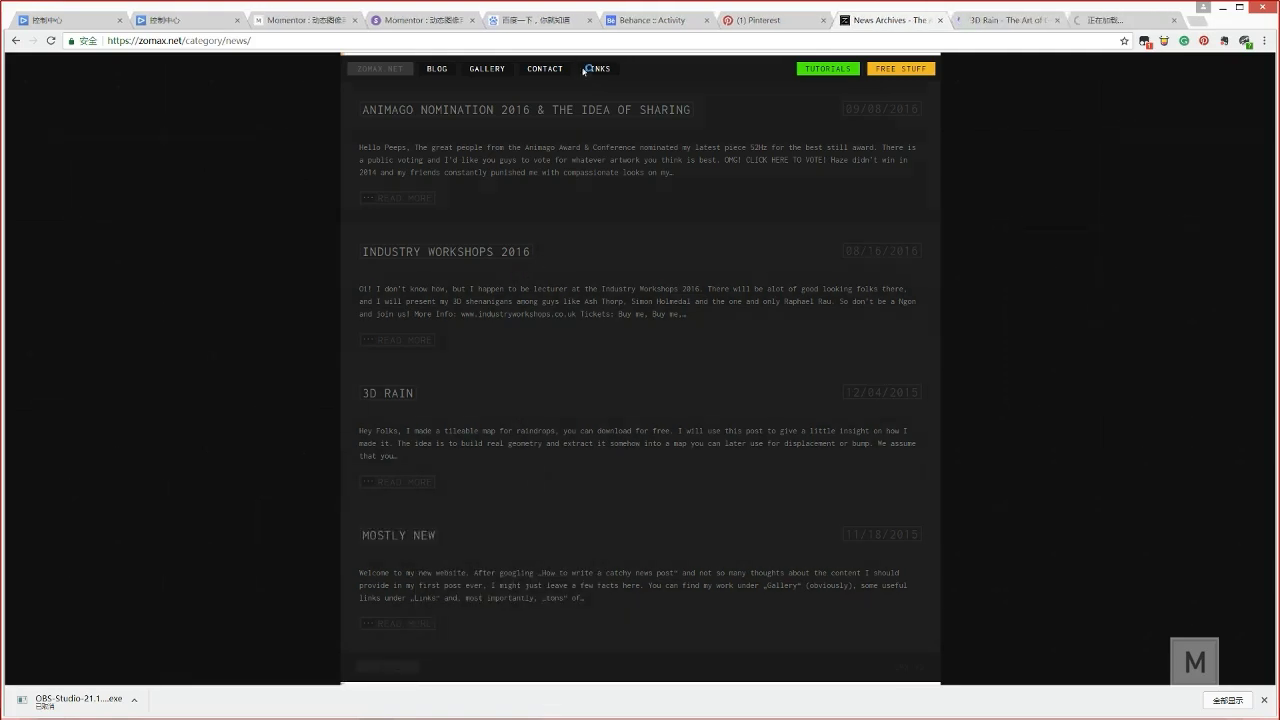
Step: Look through the 3D Rain post and its raindrop images, checking the Mostly New post in between
{"action": "left_click", "coordinate": [1003, 21]}
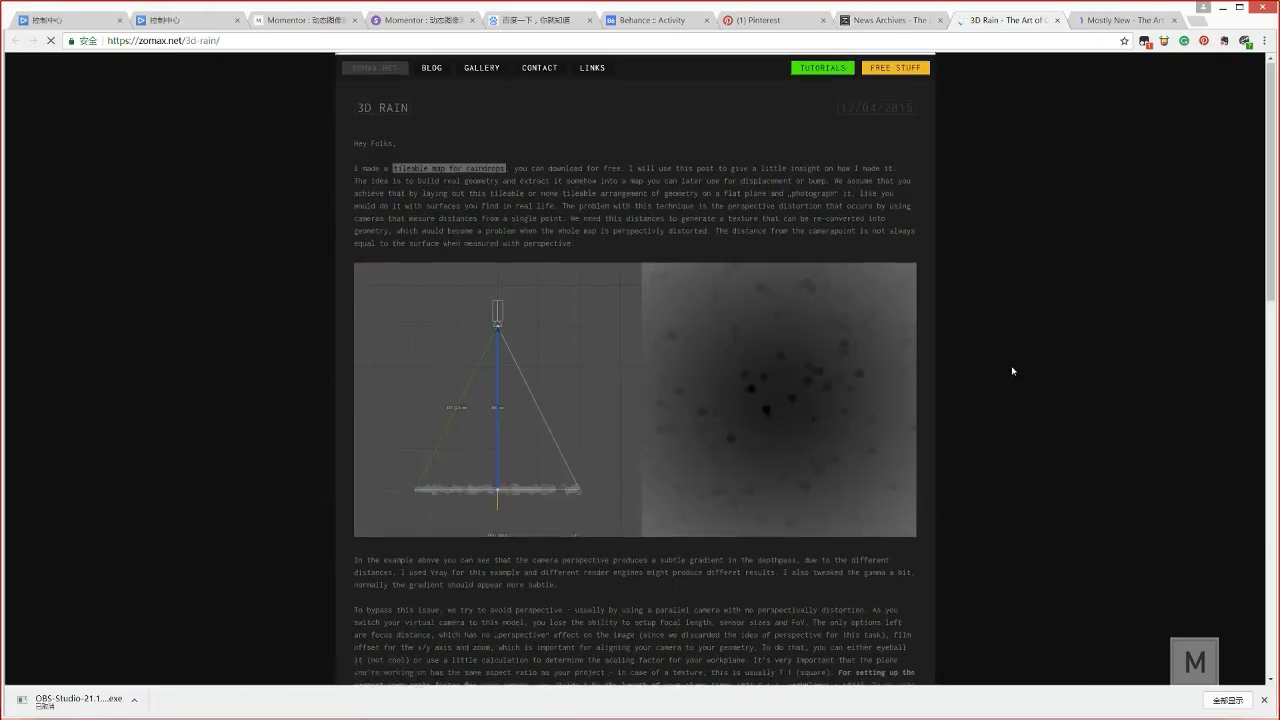
{"action": "scroll", "coordinate": [1011, 366], "scroll_direction": "down", "scroll_amount": 10}
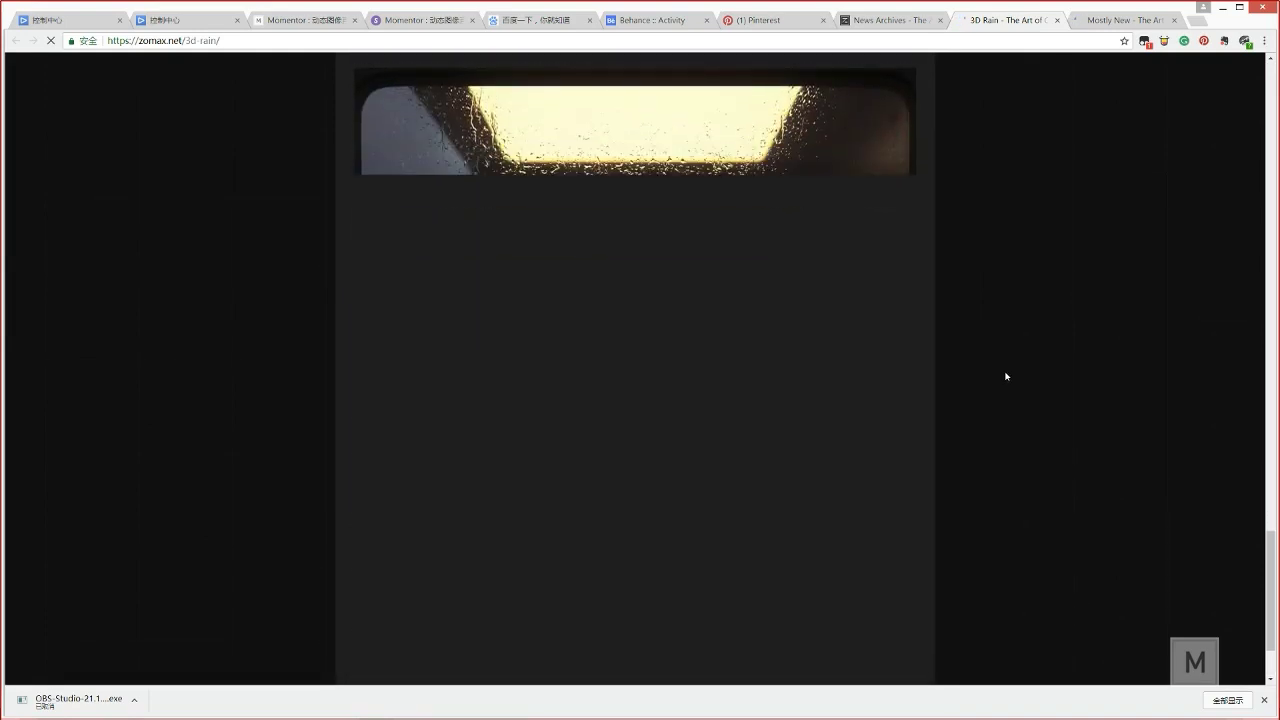
{"action": "left_click", "coordinate": [1110, 20]}
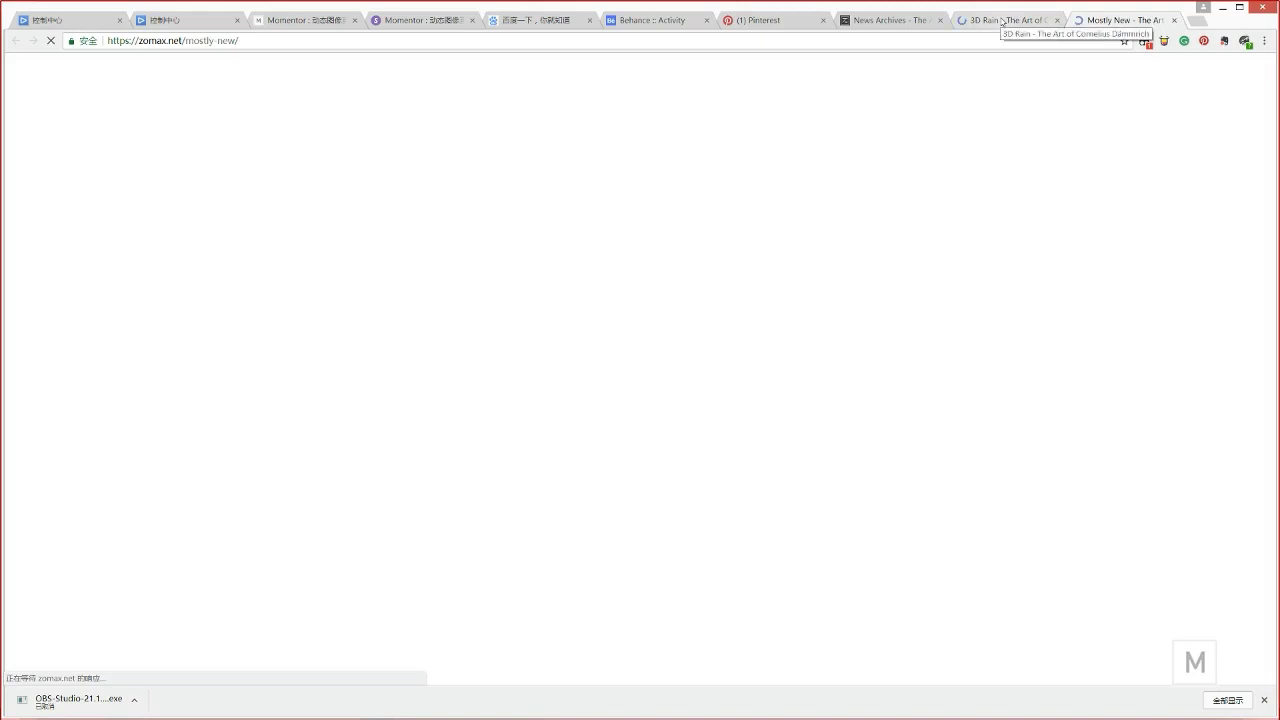
{"action": "left_click", "coordinate": [1001, 21]}
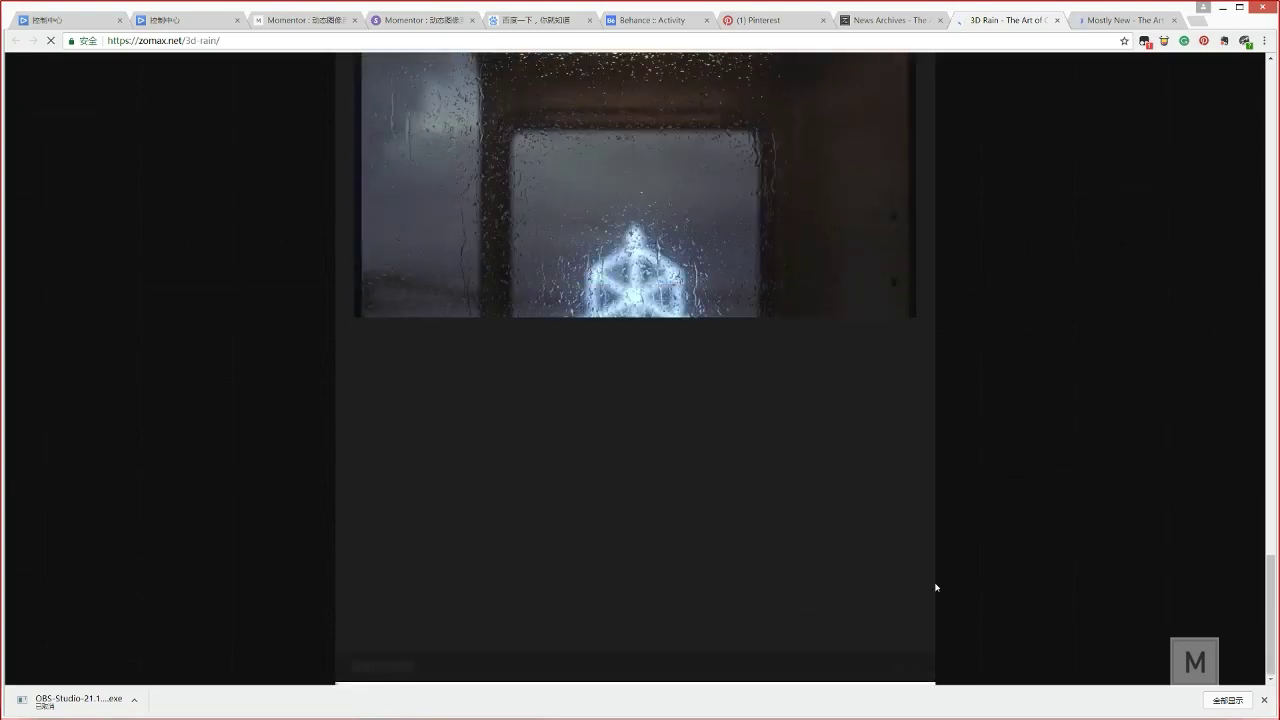
{"action": "left_click_drag", "start_coordinate": [1270, 625], "coordinate": [1222, 60]}
Step: Switch to Cinema 4D and browse the TEXTURES folder for the Roughness image, examining the GSG_GM_Crust maps, then close the file browser
{"action": "mouse_move", "coordinate": [449, 707]}
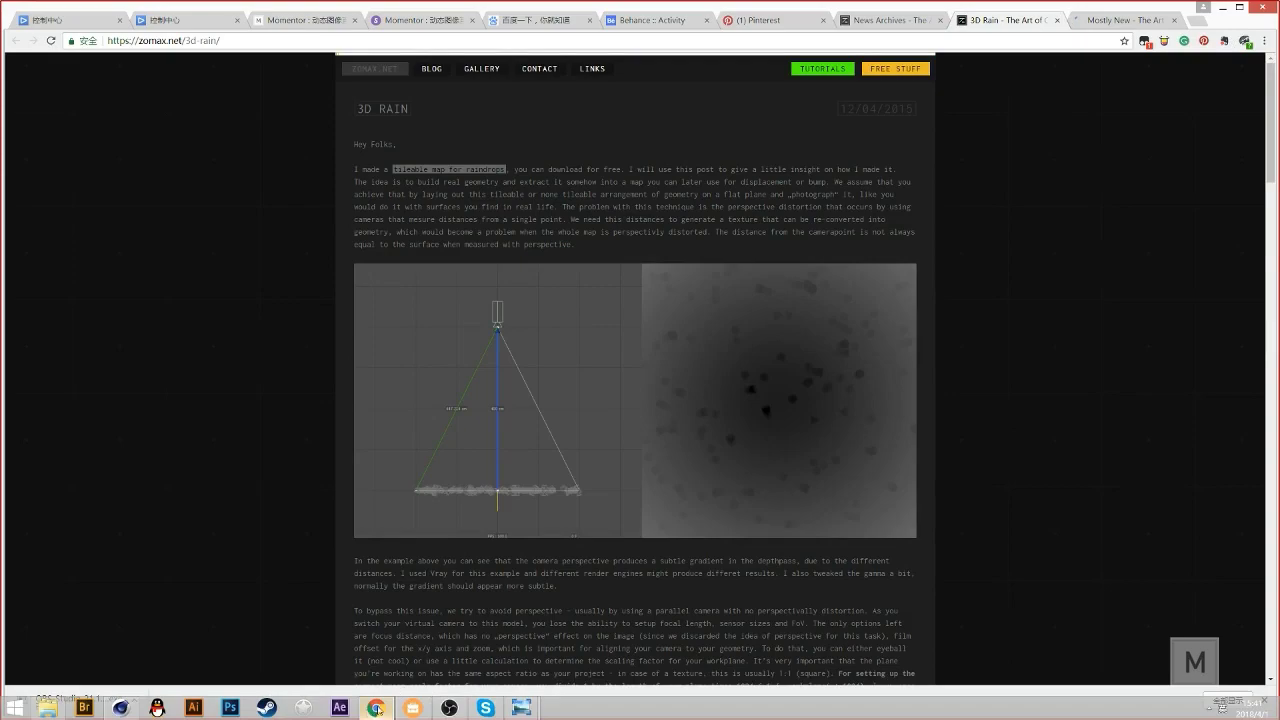
{"action": "left_click", "coordinate": [121, 708]}
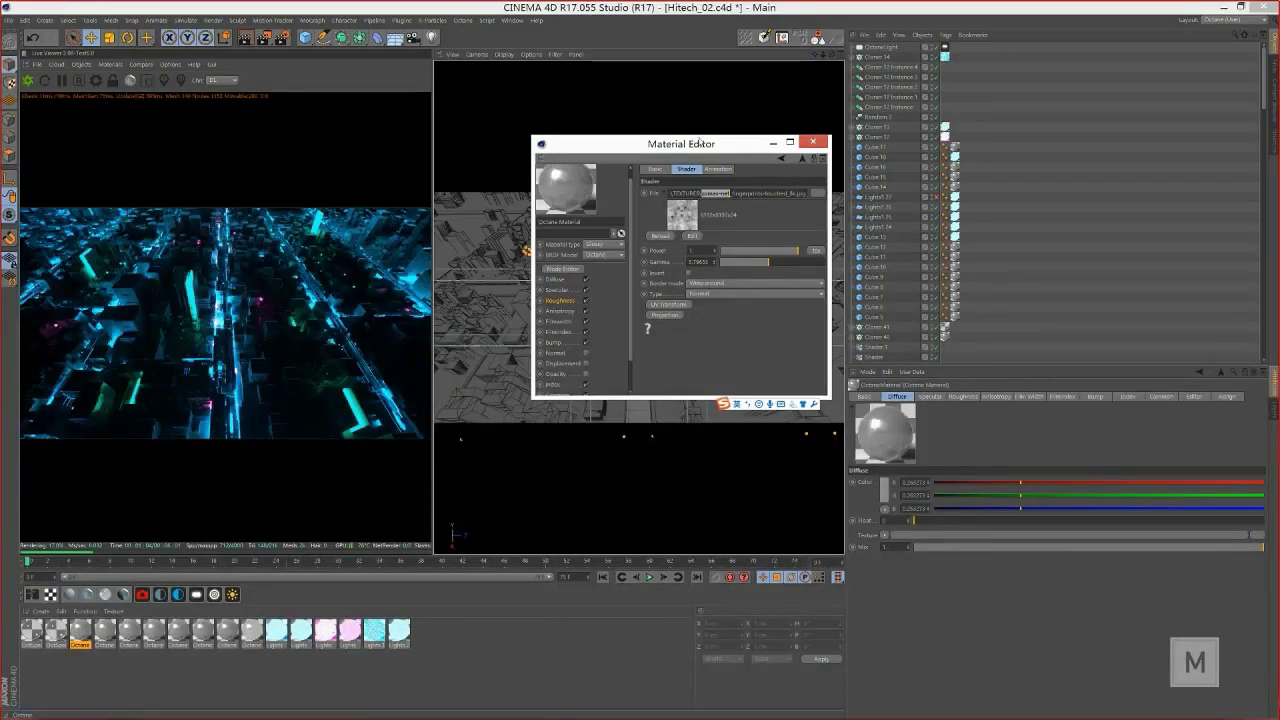
{"action": "left_click", "coordinate": [745, 201]}
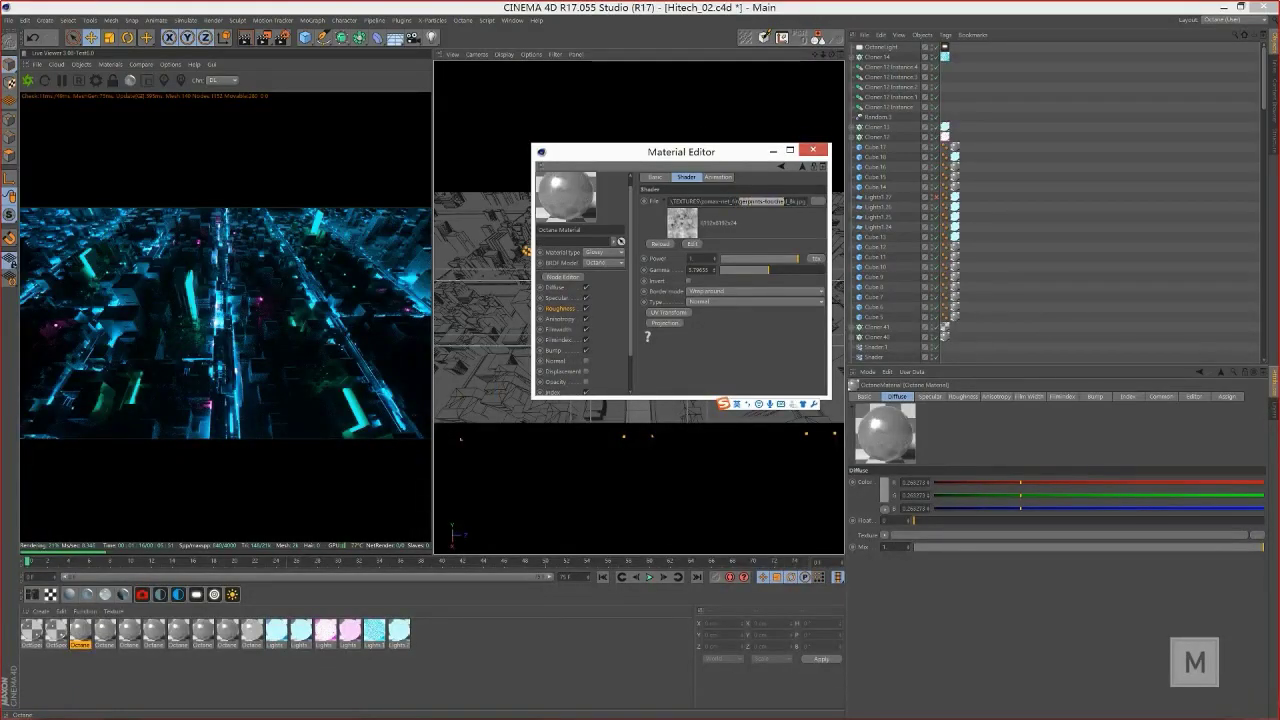
{"action": "left_click", "coordinate": [580, 312]}
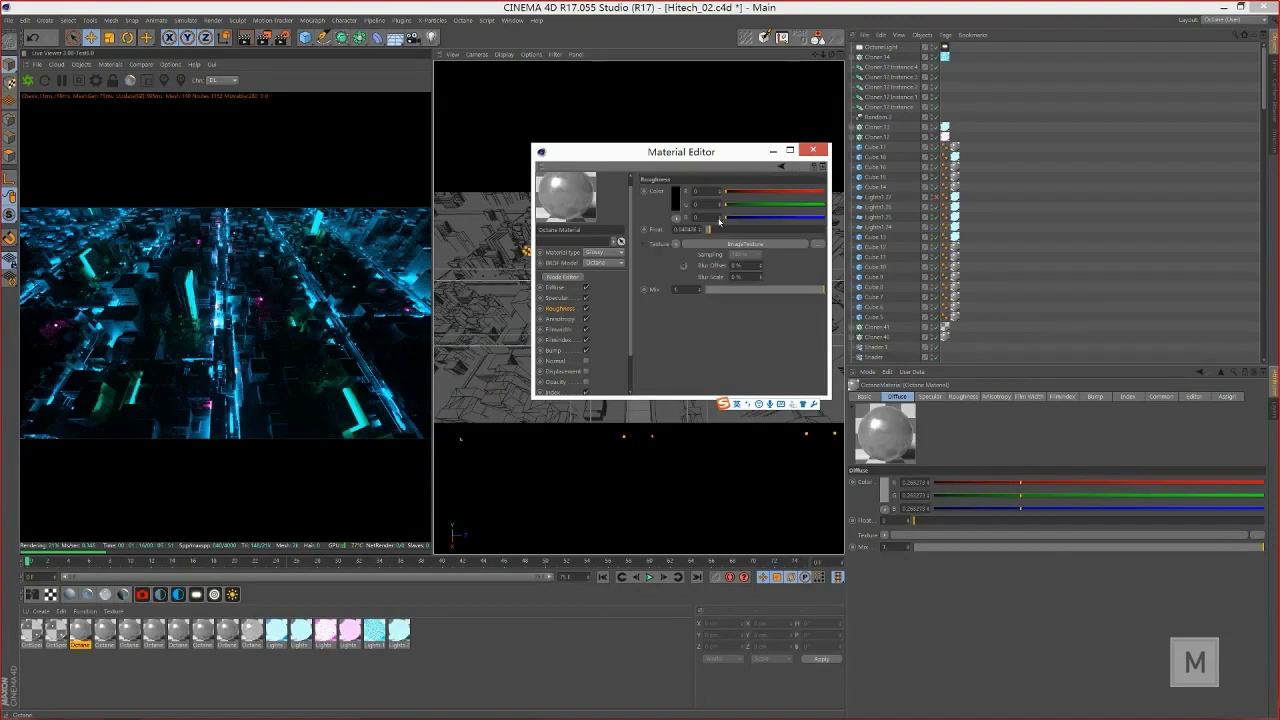
{"action": "left_click", "coordinate": [683, 265]}
{"action": "left_click", "coordinate": [821, 203]}
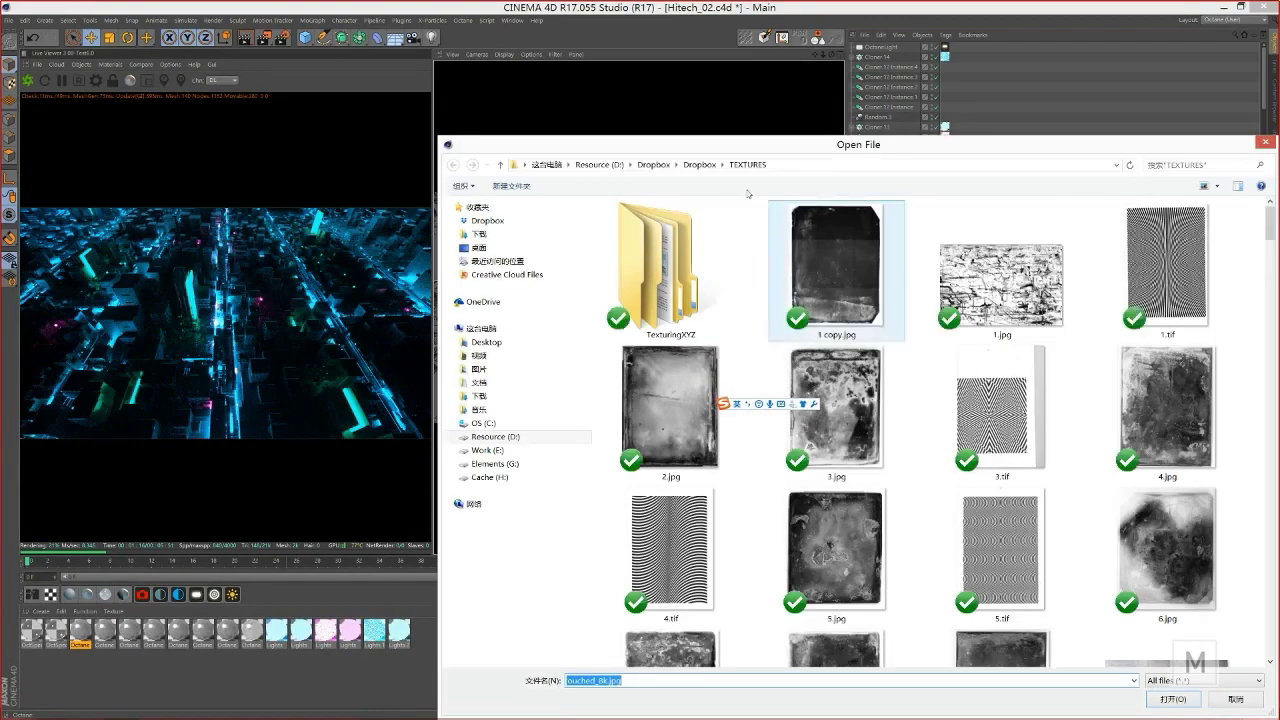
{"action": "left_click_drag", "start_coordinate": [696, 146], "coordinate": [650, 90]}
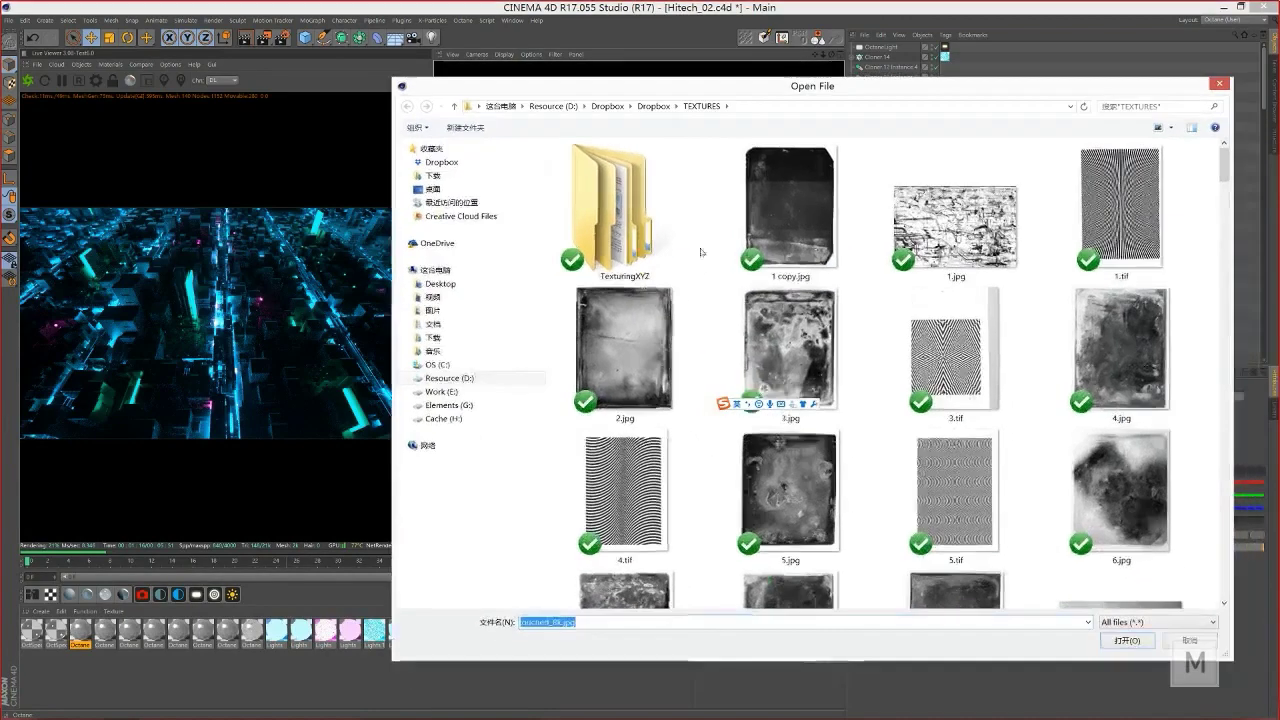
{"action": "scroll", "coordinate": [888, 320], "scroll_direction": "down", "scroll_amount": 10}
{"action": "left_click", "coordinate": [900, 340]}
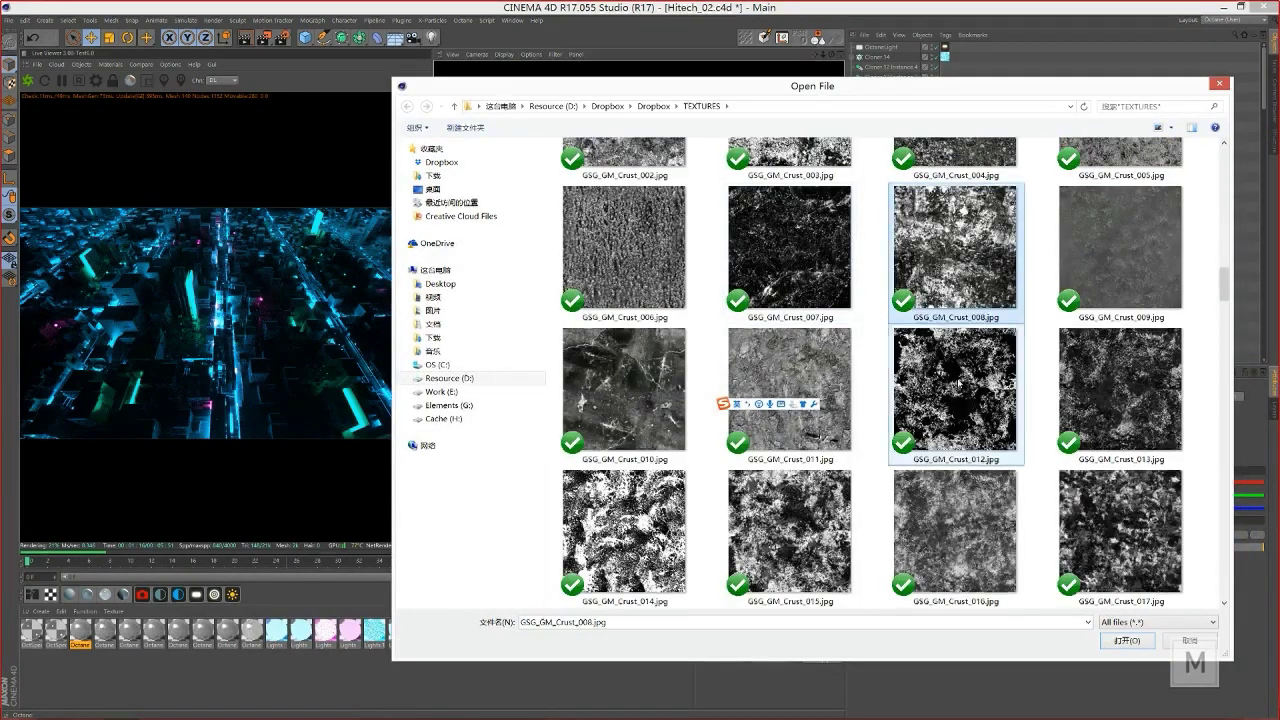
{"action": "left_click", "coordinate": [753, 203]}
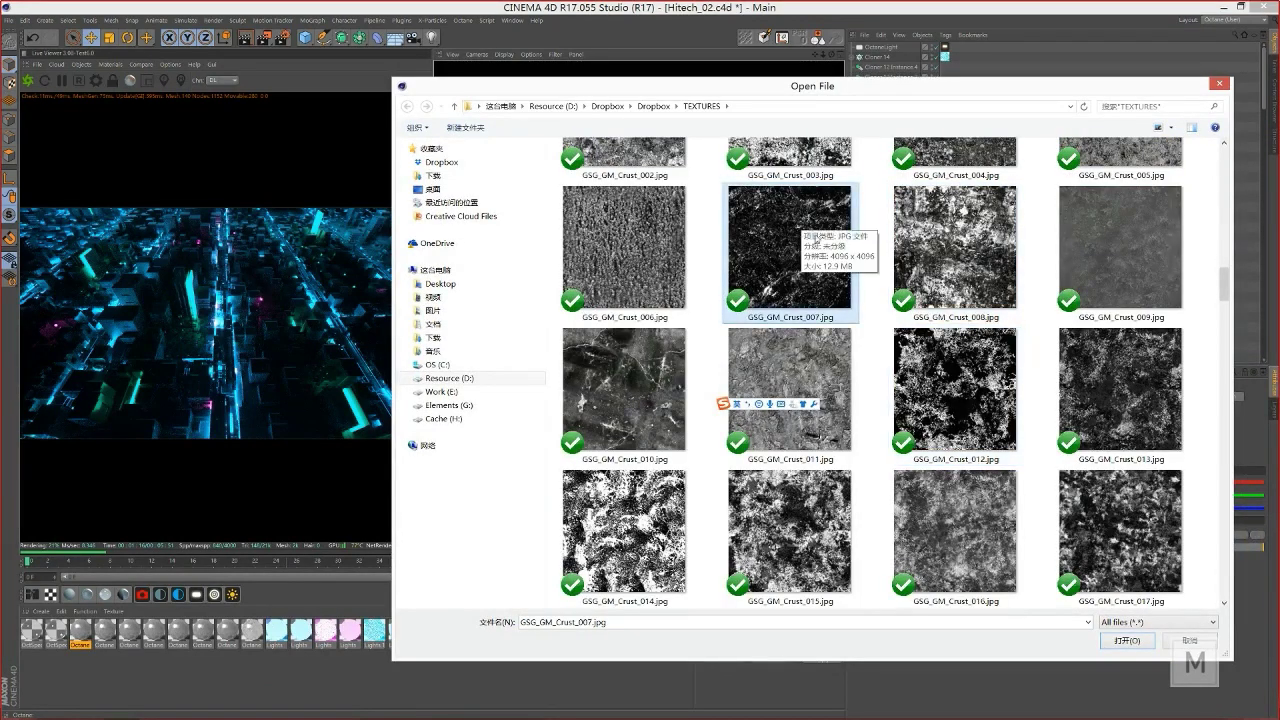
{"action": "left_click", "coordinate": [1218, 85]}
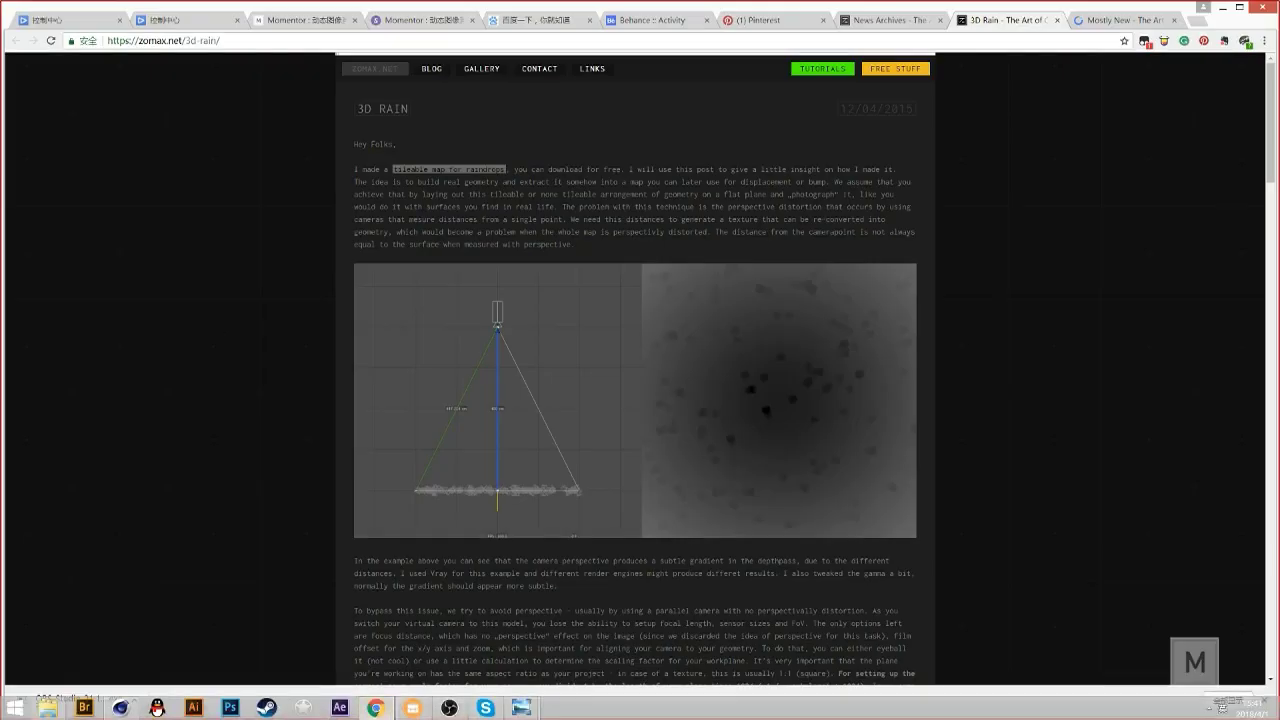
Step: Switch to Chrome and load the Poliigon texture website in the 3D Rain tab
{"action": "left_click", "coordinate": [376, 710]}
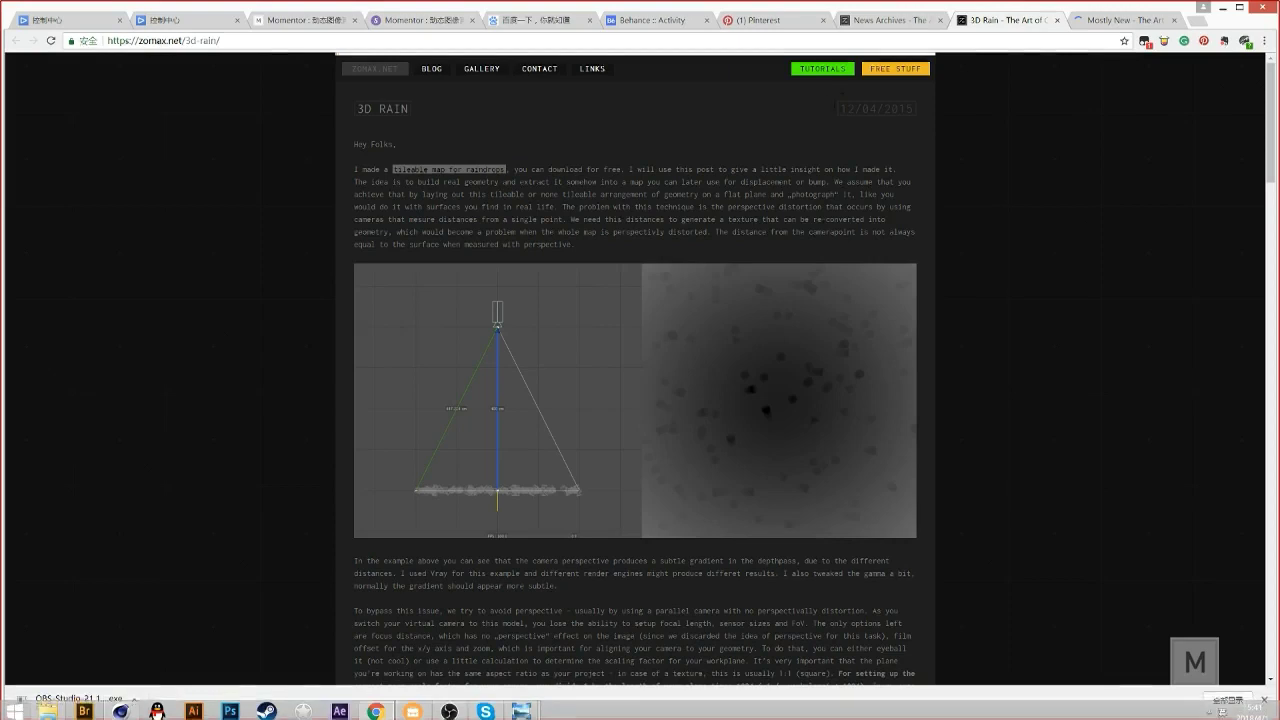
{"action": "left_click", "coordinate": [864, 42]}
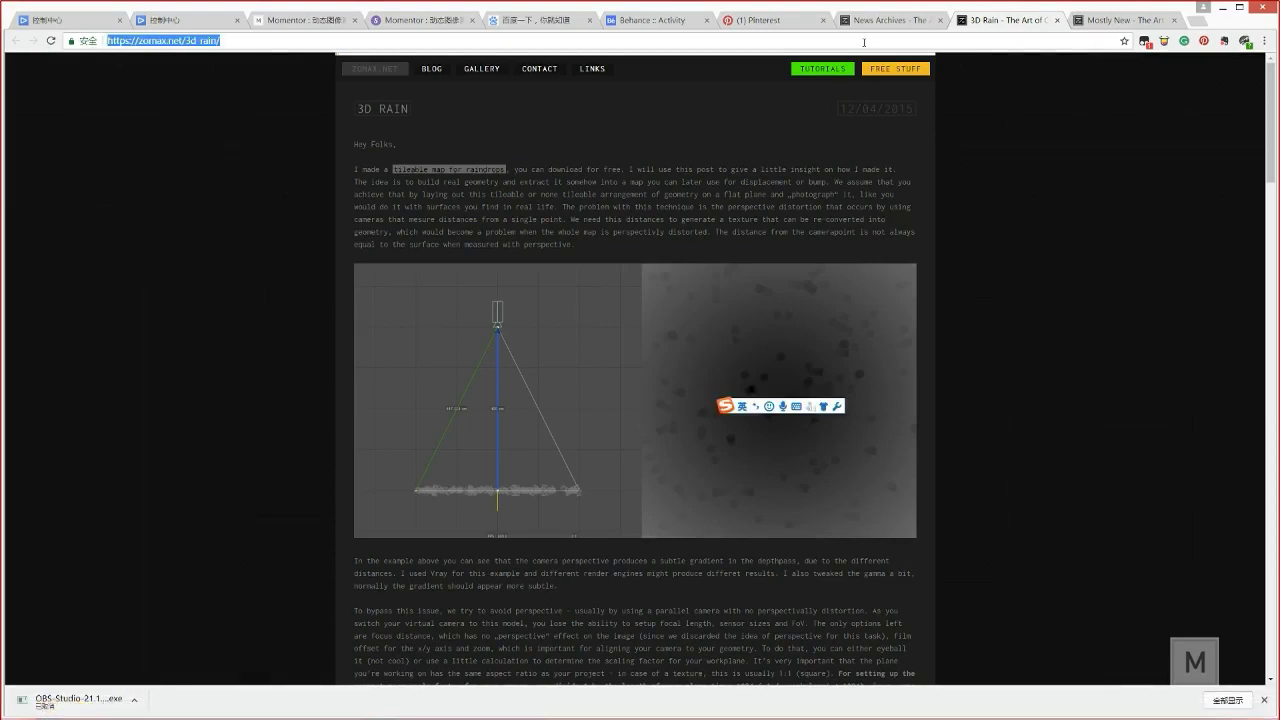
{"action": "type", "text": "poli"}
{"action": "key", "text": "Return"}
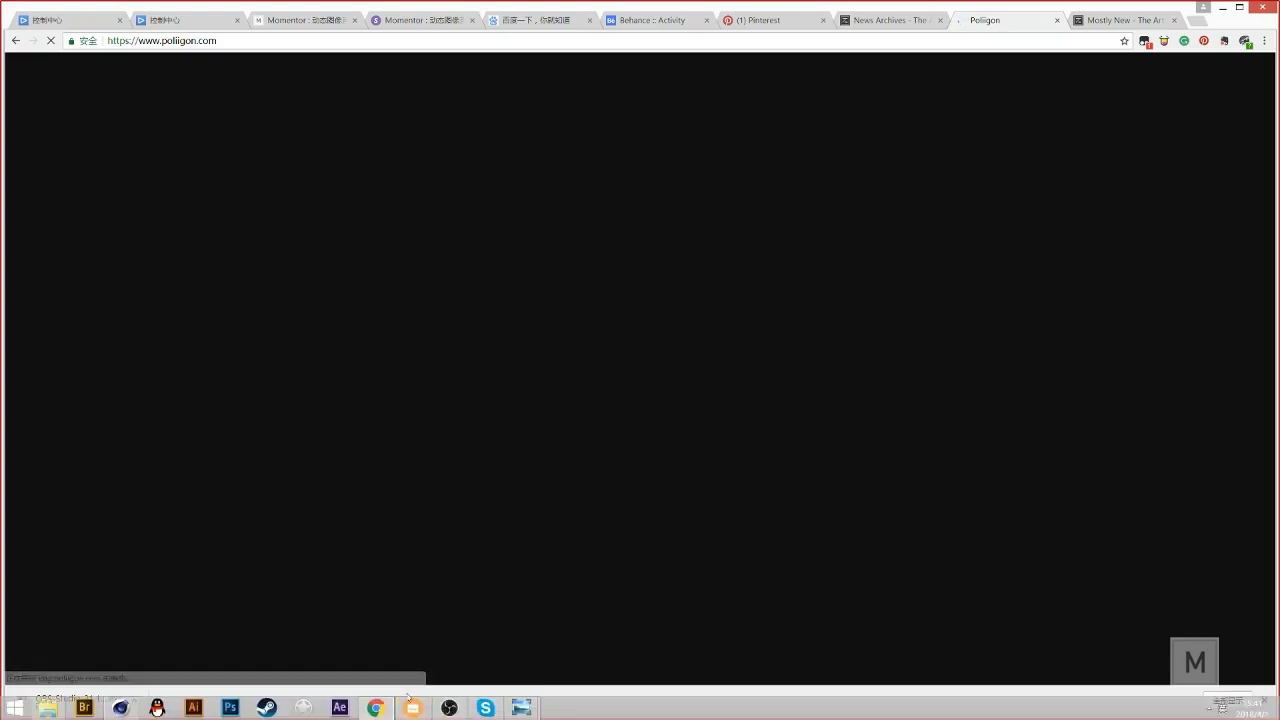
Step: Switch back to Cinema 4D, leave the scene camera, and view the city from a closer angle above the streets
{"action": "mouse_move", "coordinate": [375, 707]}
{"action": "left_click", "coordinate": [121, 707]}
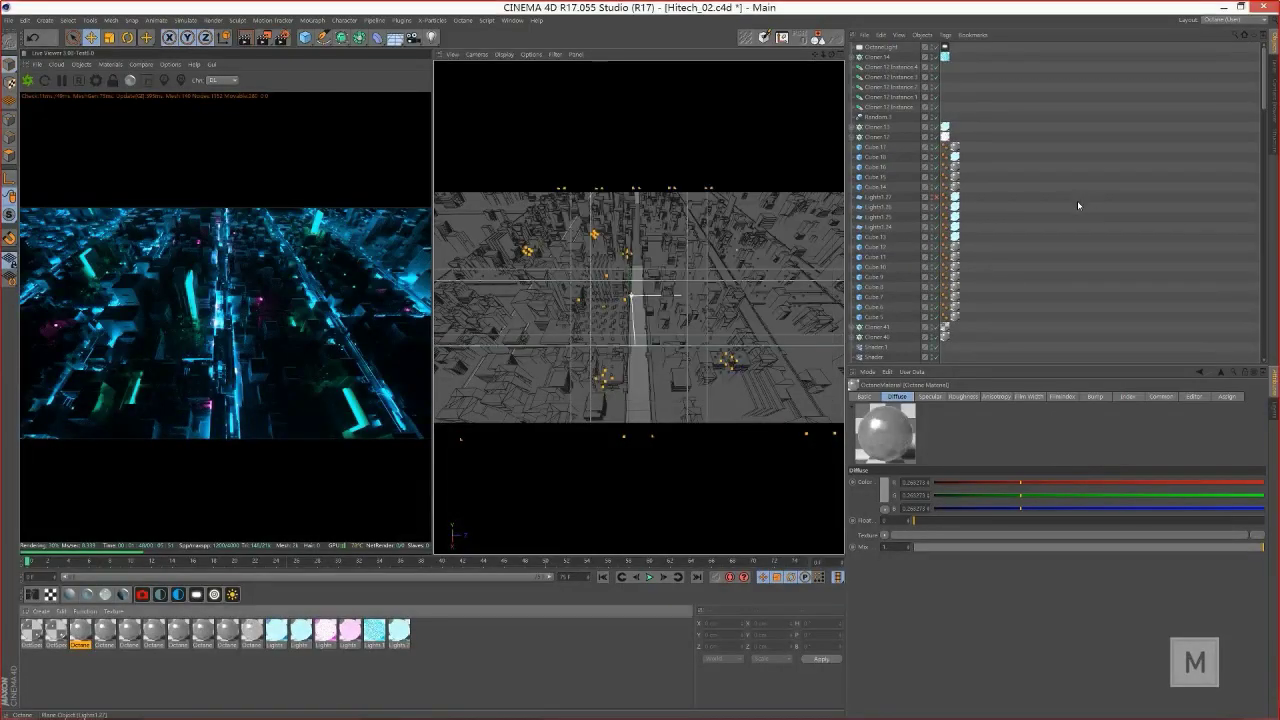
{"action": "scroll", "coordinate": [1077, 200], "scroll_direction": "down", "scroll_amount": 10}
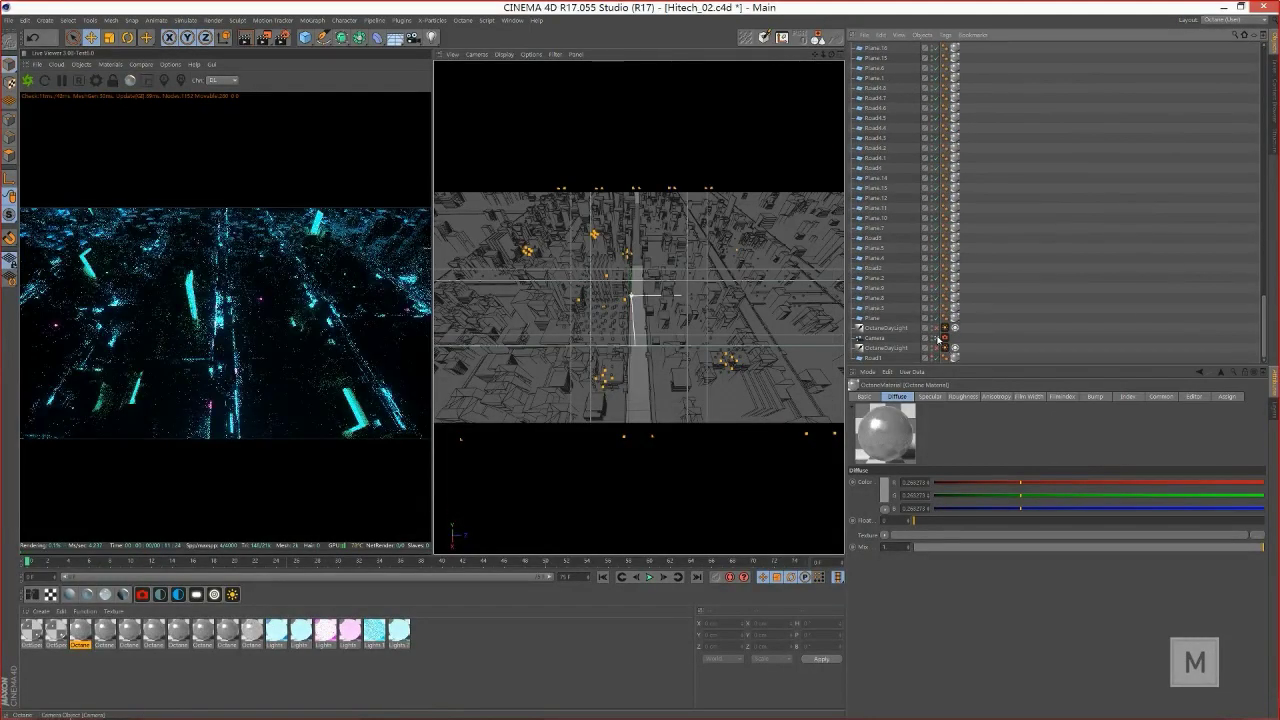
{"action": "left_click", "coordinate": [936, 338]}
{"action": "left_click_drag", "start_coordinate": [549, 352], "coordinate": [550, 316], "text": "alt"}
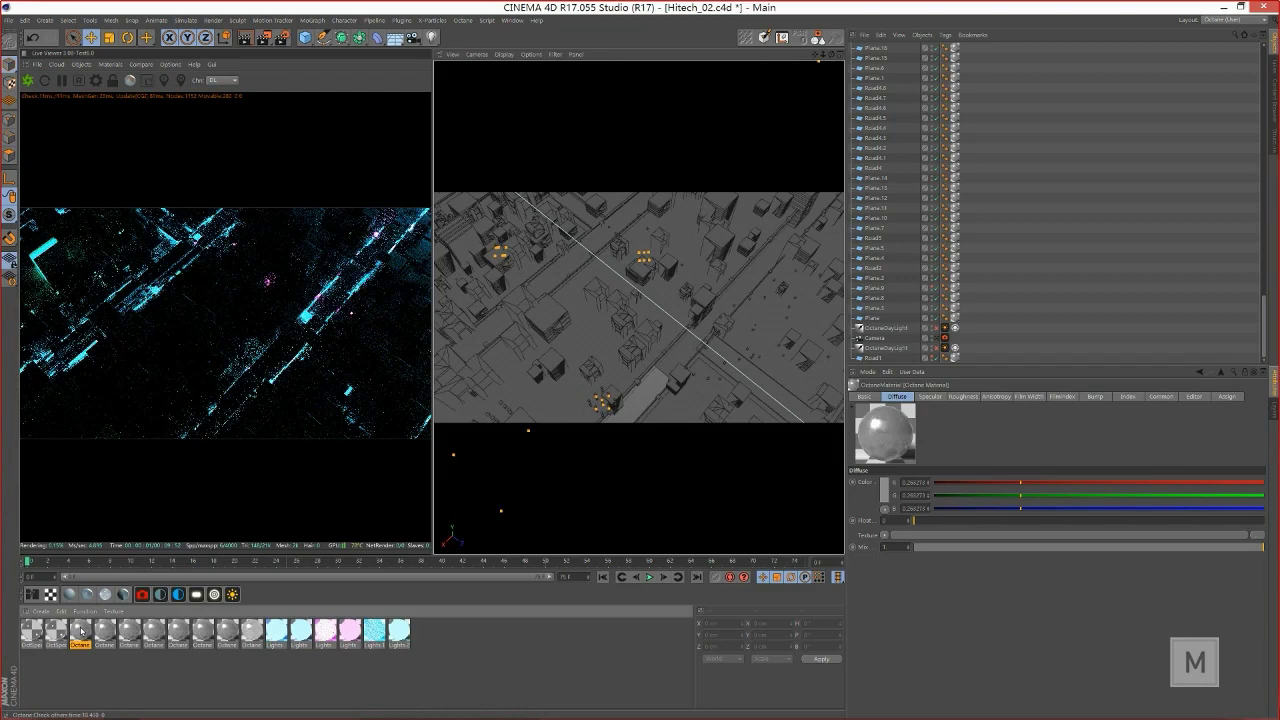
Step: Open the selected grey Octane material, inspect its Index and Roughness channels, and close the Material Editor
{"action": "double_click", "coordinate": [80, 630]}
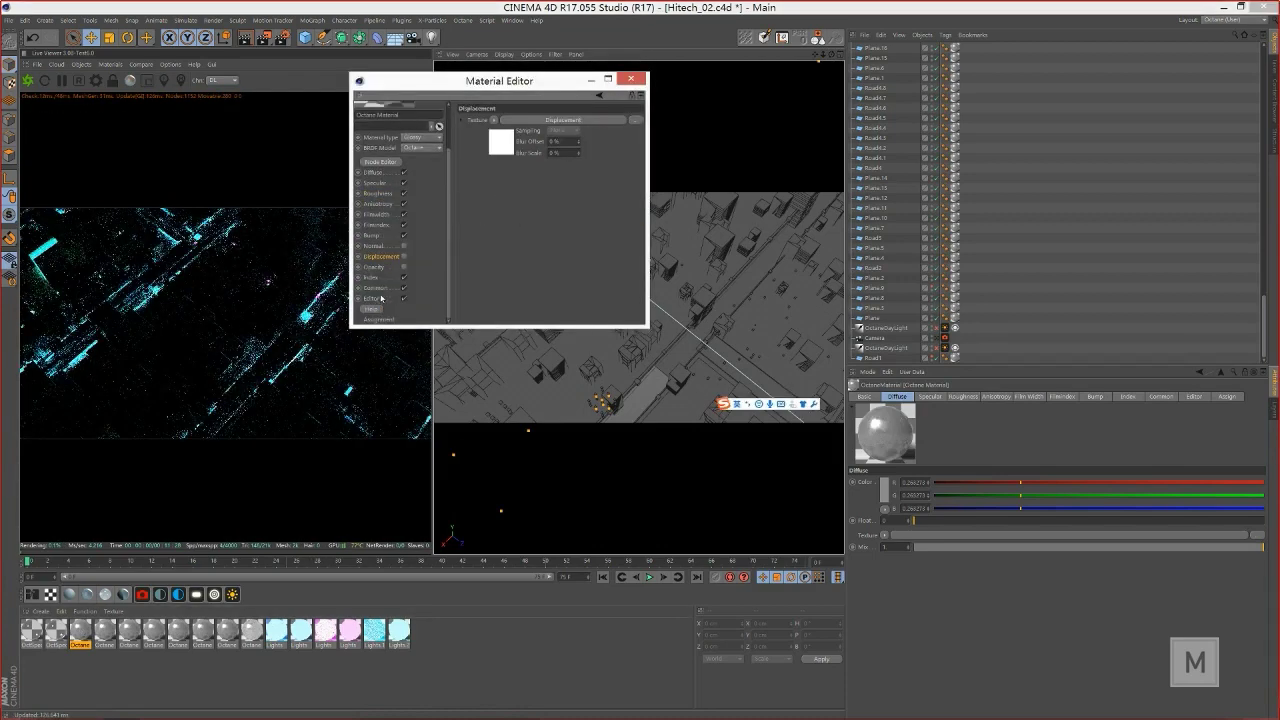
{"action": "left_click", "coordinate": [373, 277]}
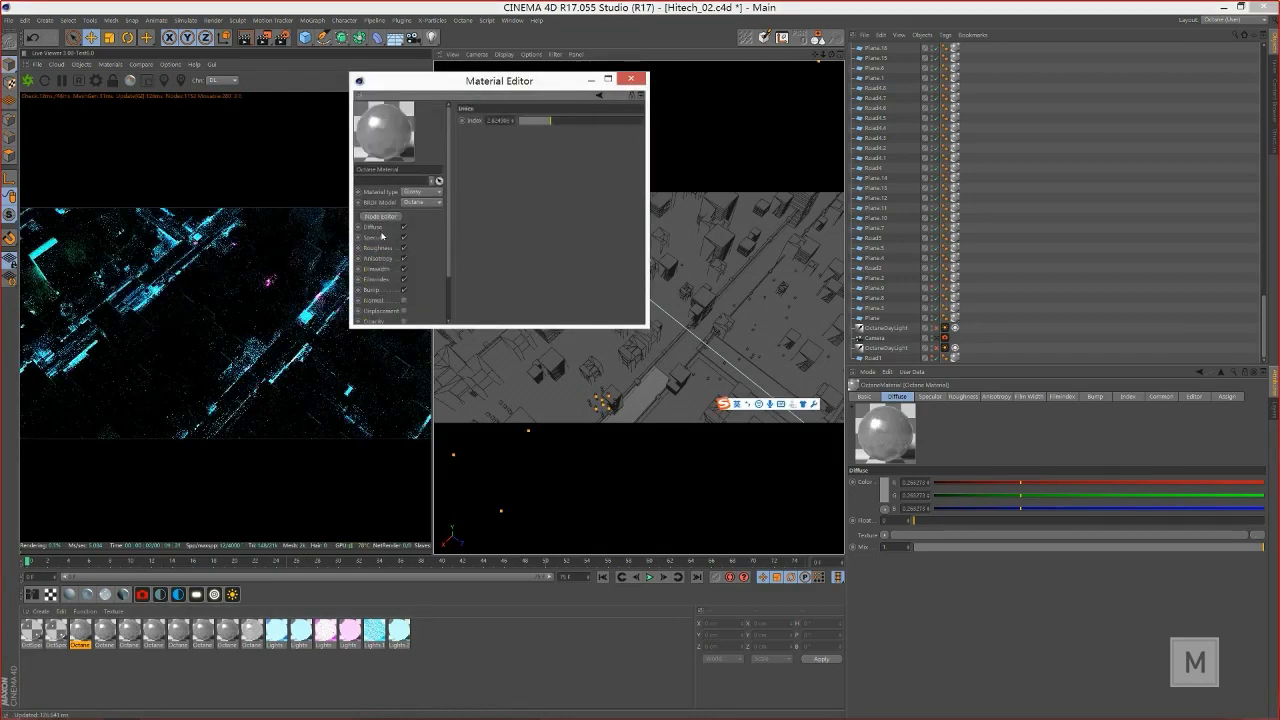
{"action": "left_click", "coordinate": [377, 247]}
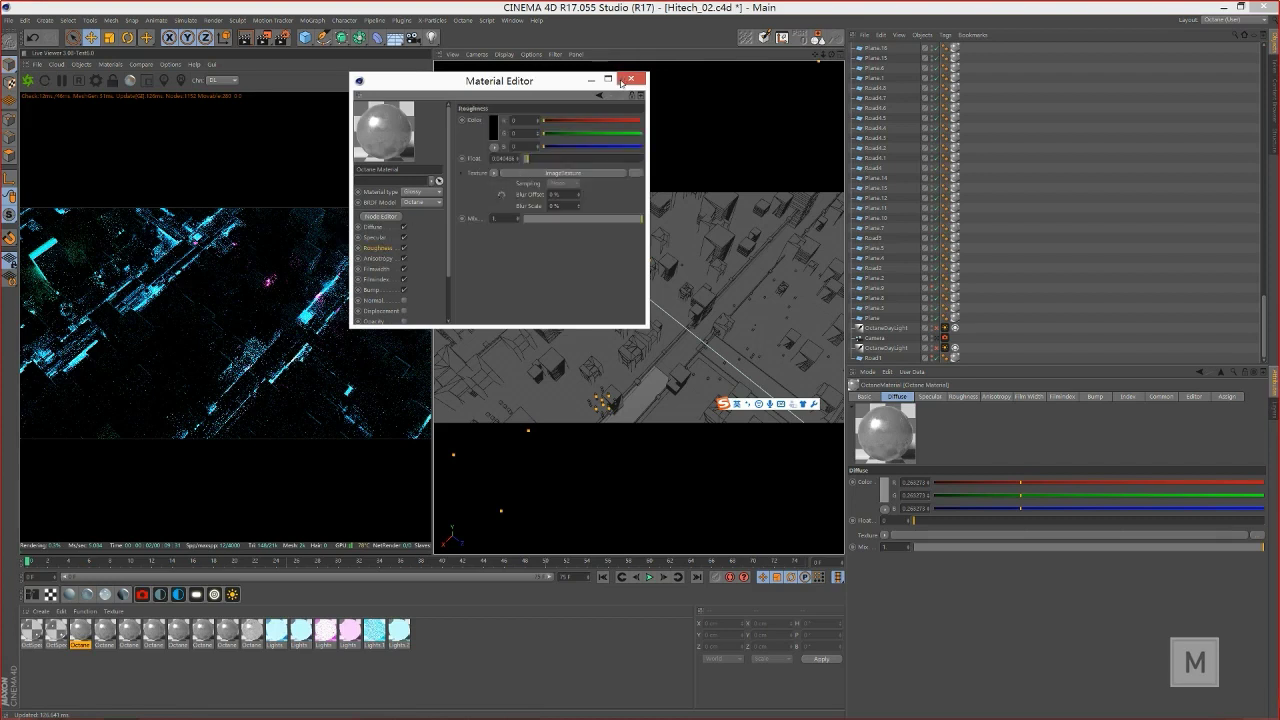
{"action": "left_click", "coordinate": [629, 79]}
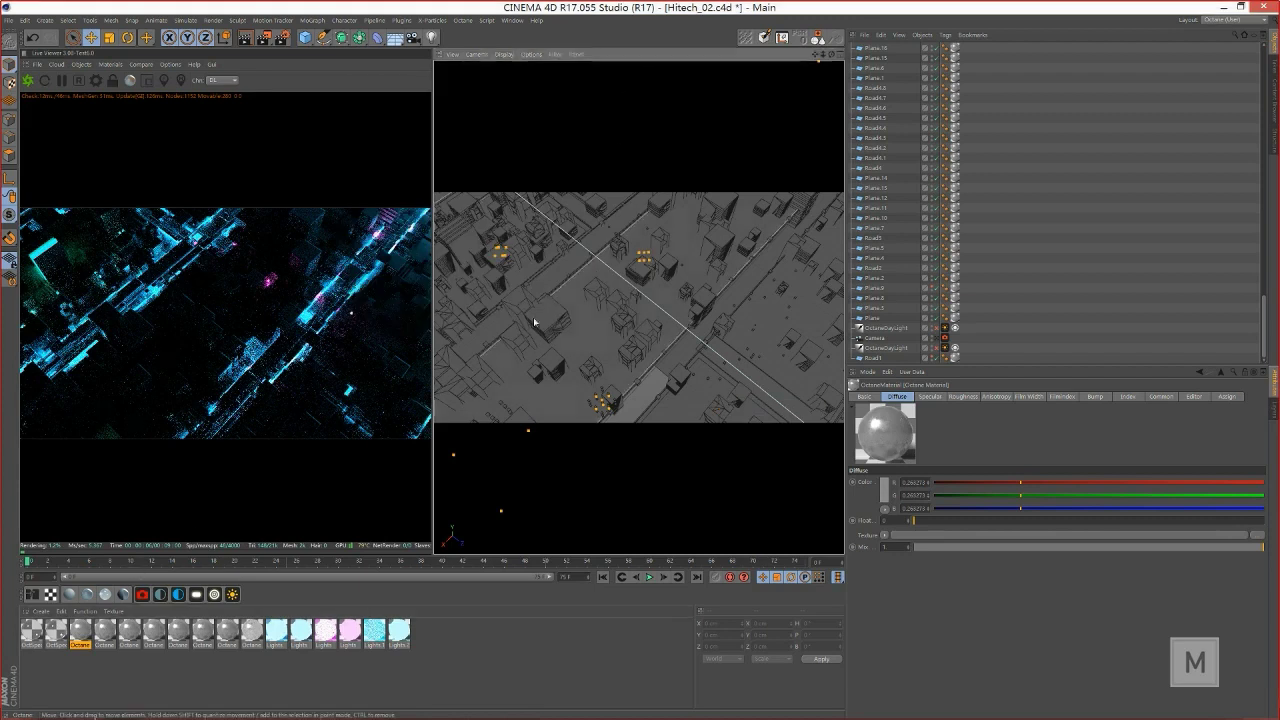
Step: Select the ground planes beside the road and examine up close how they and the buildings are arranged
{"action": "left_click", "coordinate": [567, 308]}
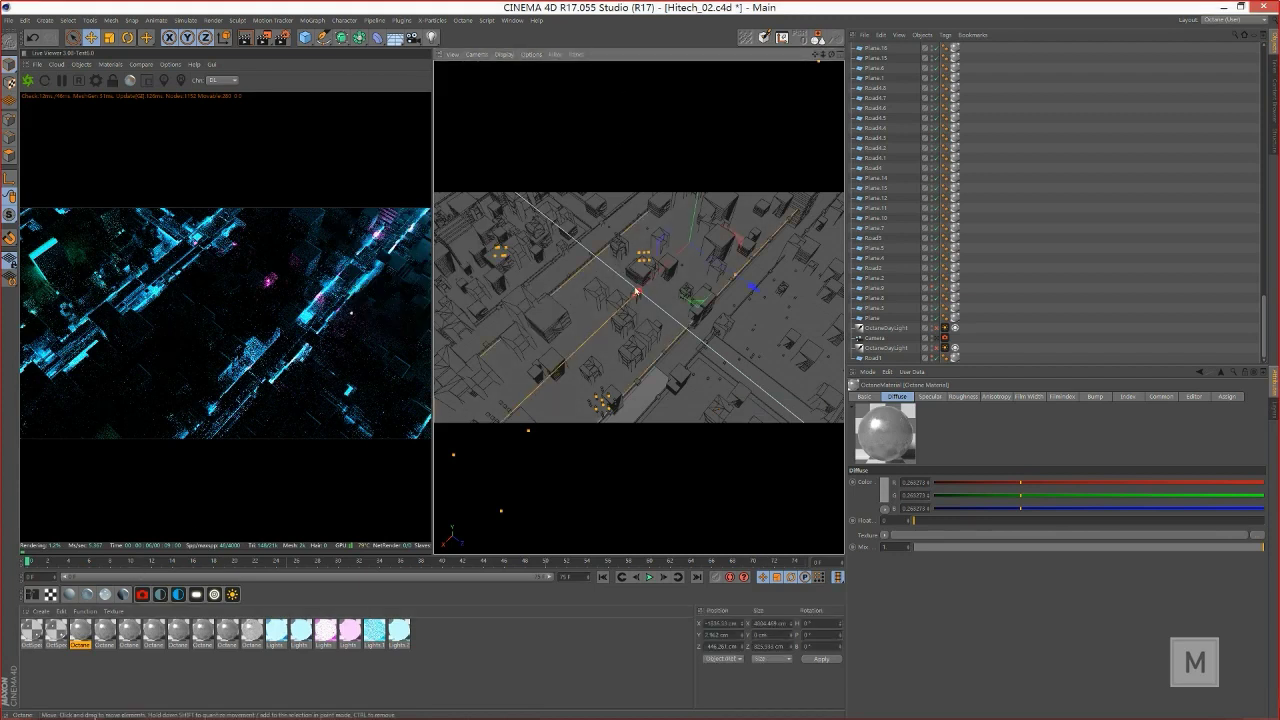
{"action": "middle_click_drag", "start_coordinate": [530, 298], "coordinate": [514, 298], "text": "alt"}
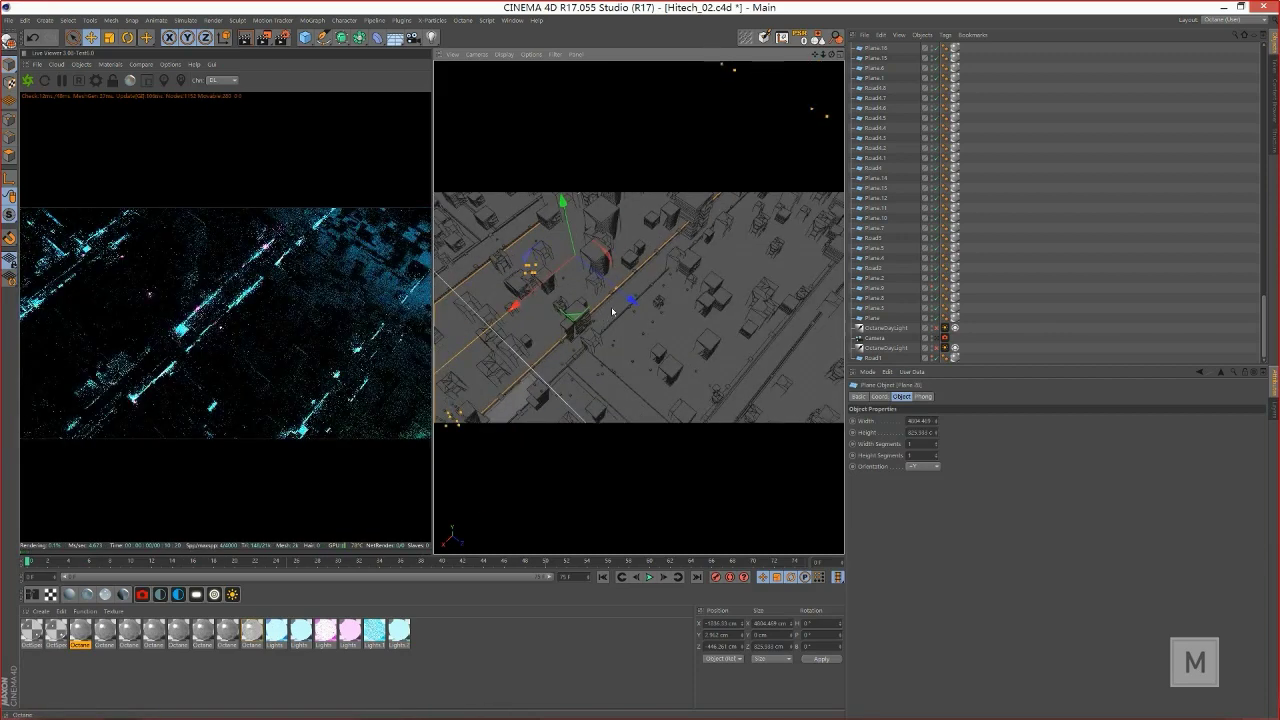
{"action": "scroll", "coordinate": [606, 333], "scroll_direction": "up", "scroll_amount": 5}
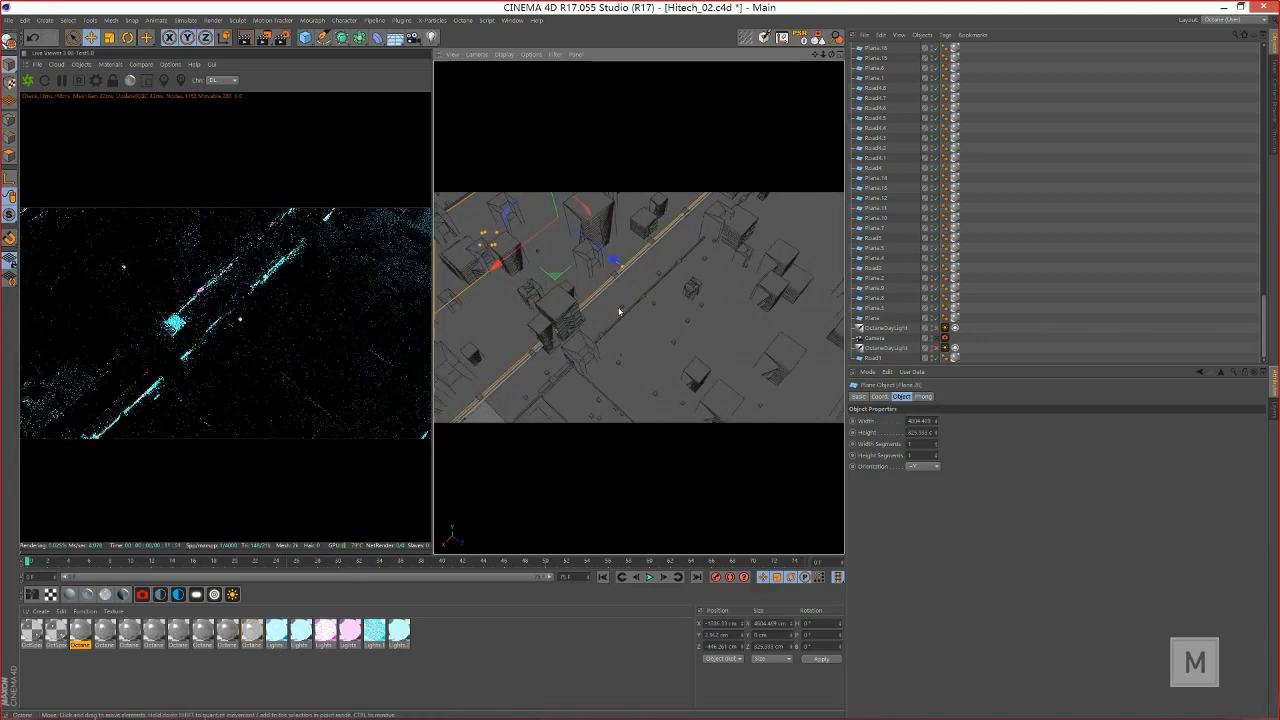
{"action": "left_click_drag", "start_coordinate": [619, 312], "coordinate": [572, 343], "text": "alt"}
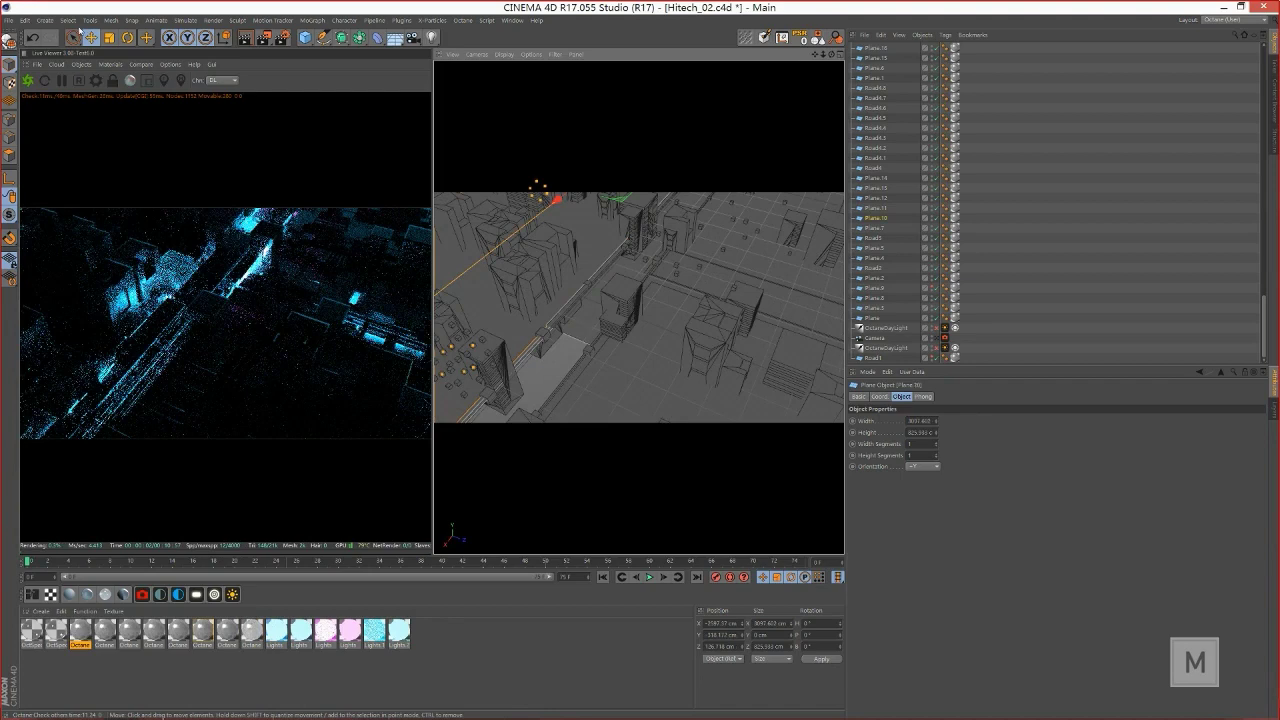
Step: Create a new project, add a Plane, and reduce its width to form a narrow strip 400 cm long
{"action": "left_click", "coordinate": [8, 20]}
{"action": "left_click", "coordinate": [40, 32]}
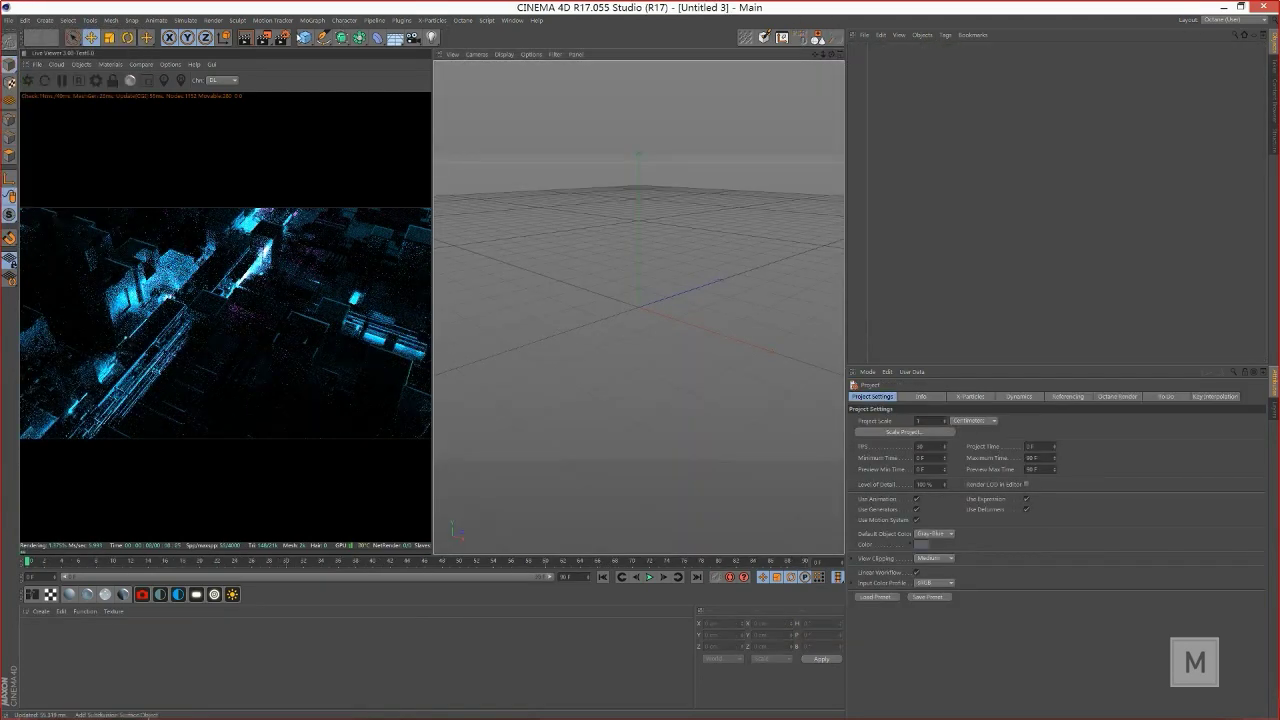
{"action": "left_click", "coordinate": [305, 37]}
{"action": "left_click", "coordinate": [399, 69]}
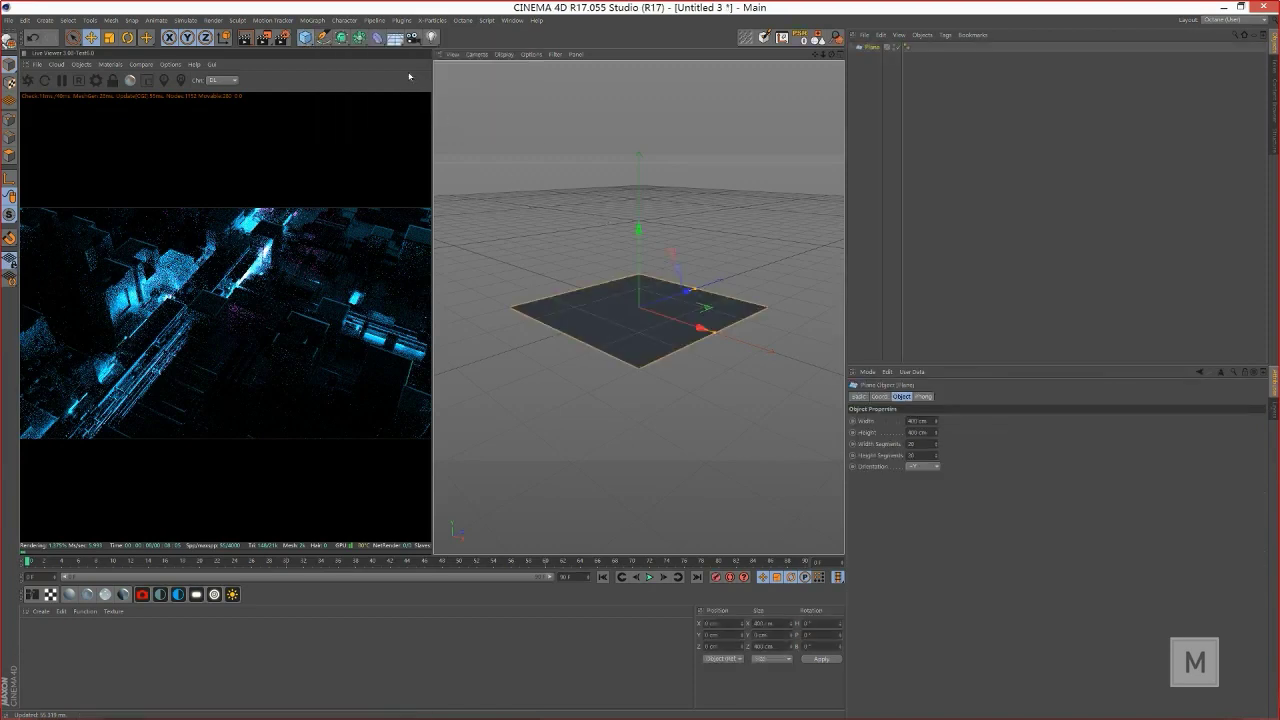
{"action": "left_click_drag", "start_coordinate": [677, 325], "coordinate": [645, 311]}
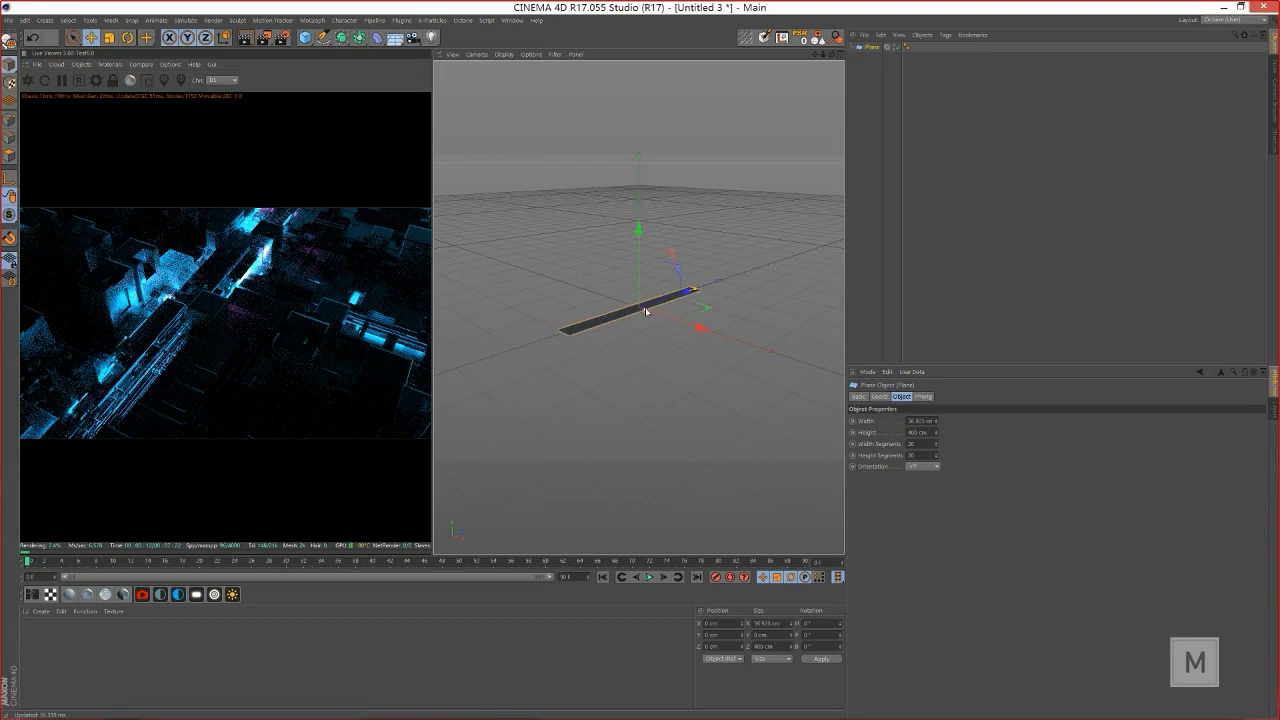
Step: Create an Octane diffuse material and apply it to the narrow plane
{"action": "left_click", "coordinate": [69, 595]}
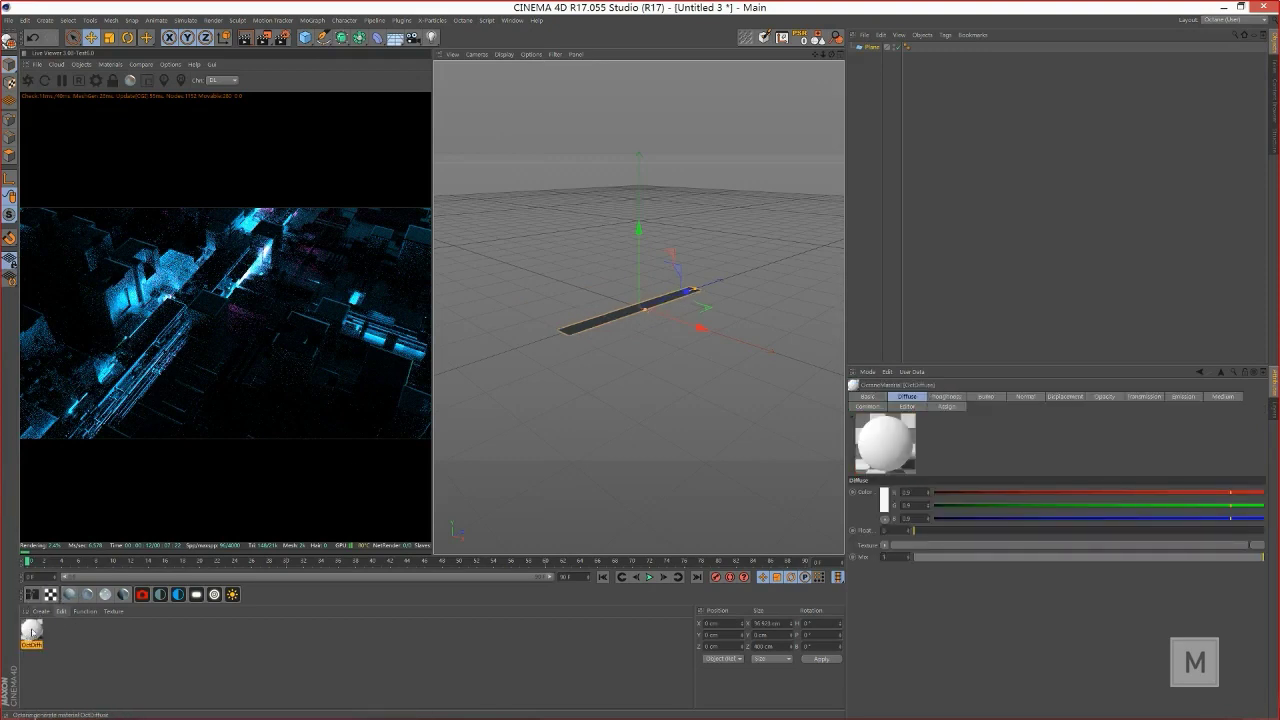
{"action": "left_click_drag", "start_coordinate": [603, 324], "coordinate": [592, 326]}
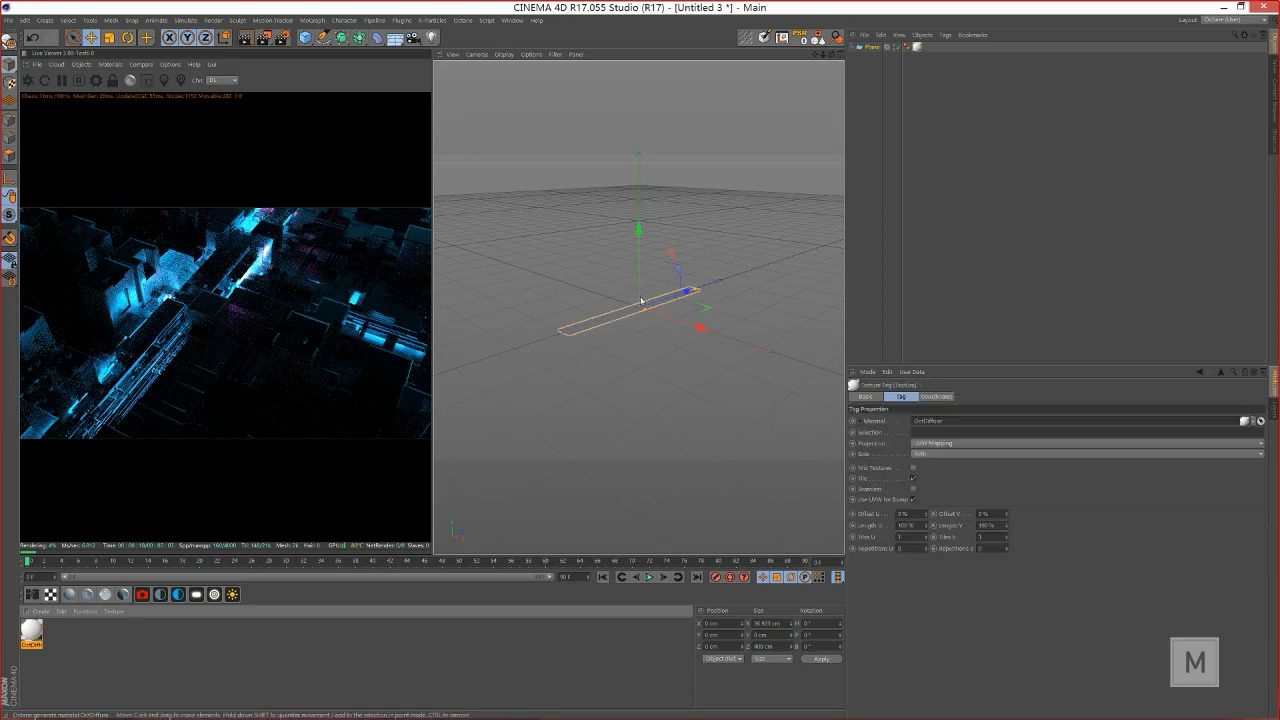
Step: Duplicate the narrow plane slightly below the original, create a second Octane diffuse material, and apply it to the copy
{"action": "left_click_drag", "start_coordinate": [641, 300], "coordinate": [640, 300]}
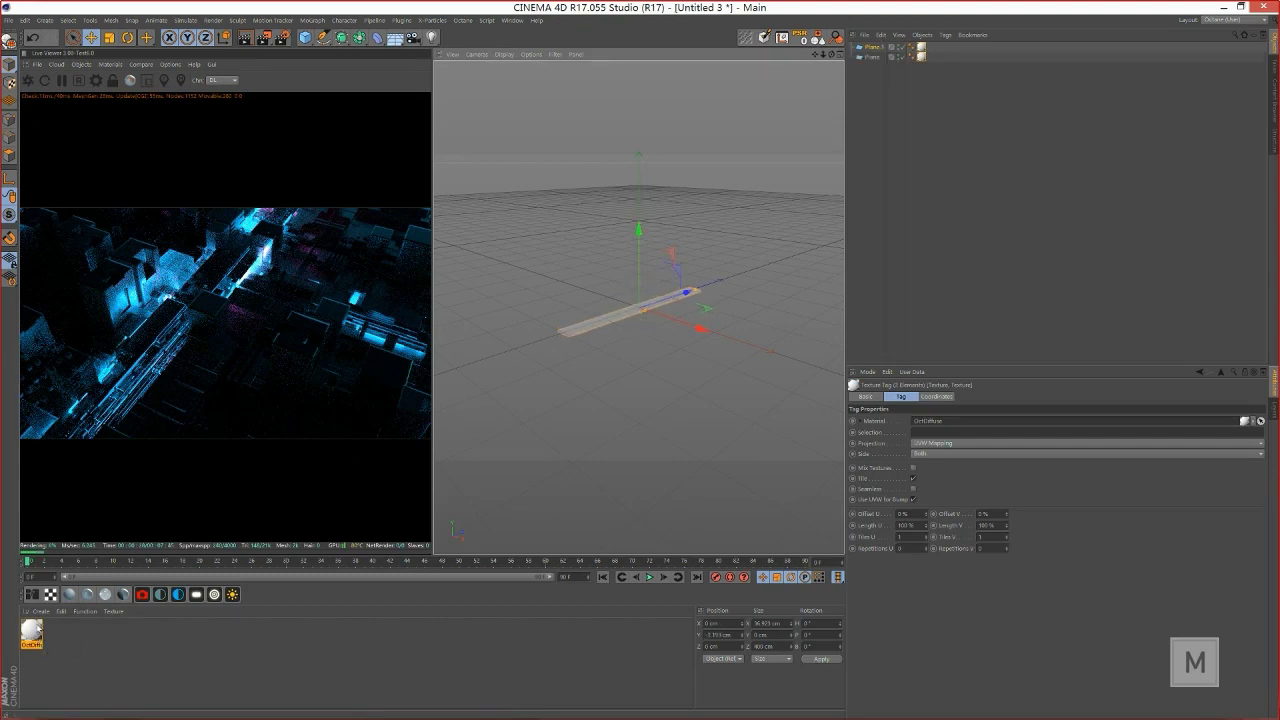
{"action": "left_click", "coordinate": [69, 594]}
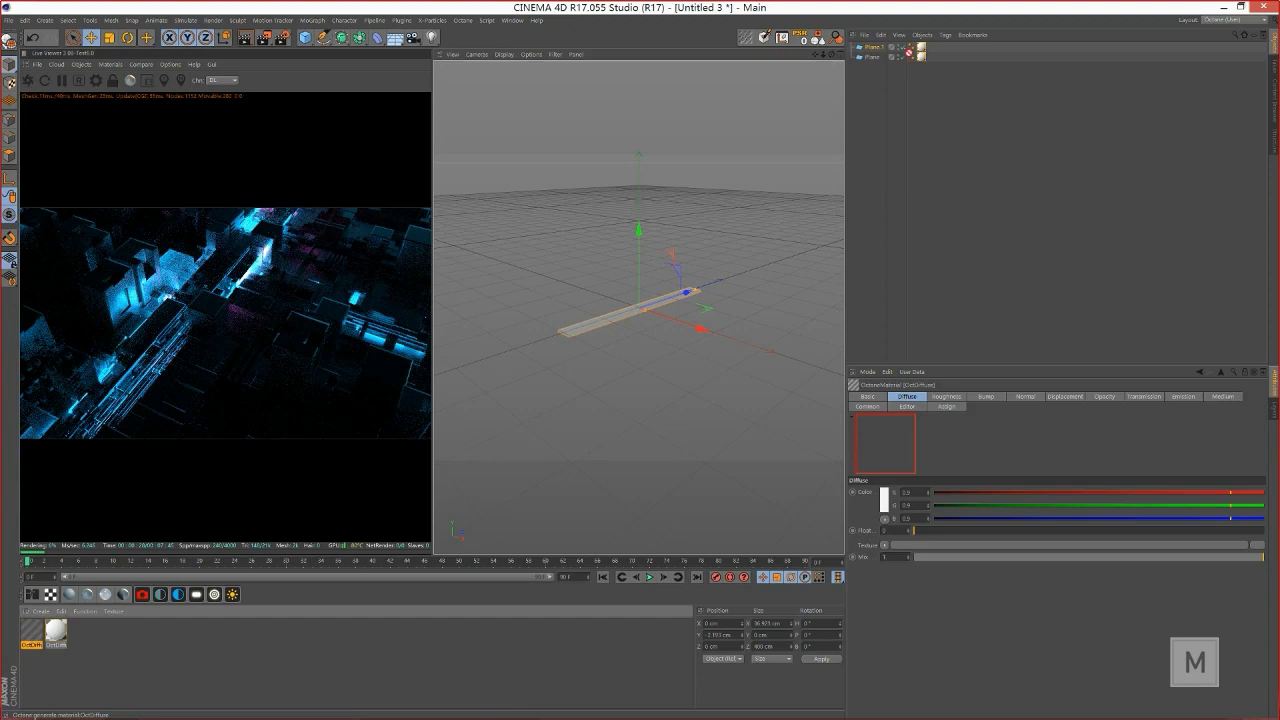
{"action": "left_click_drag", "start_coordinate": [931, 53], "coordinate": [925, 49]}
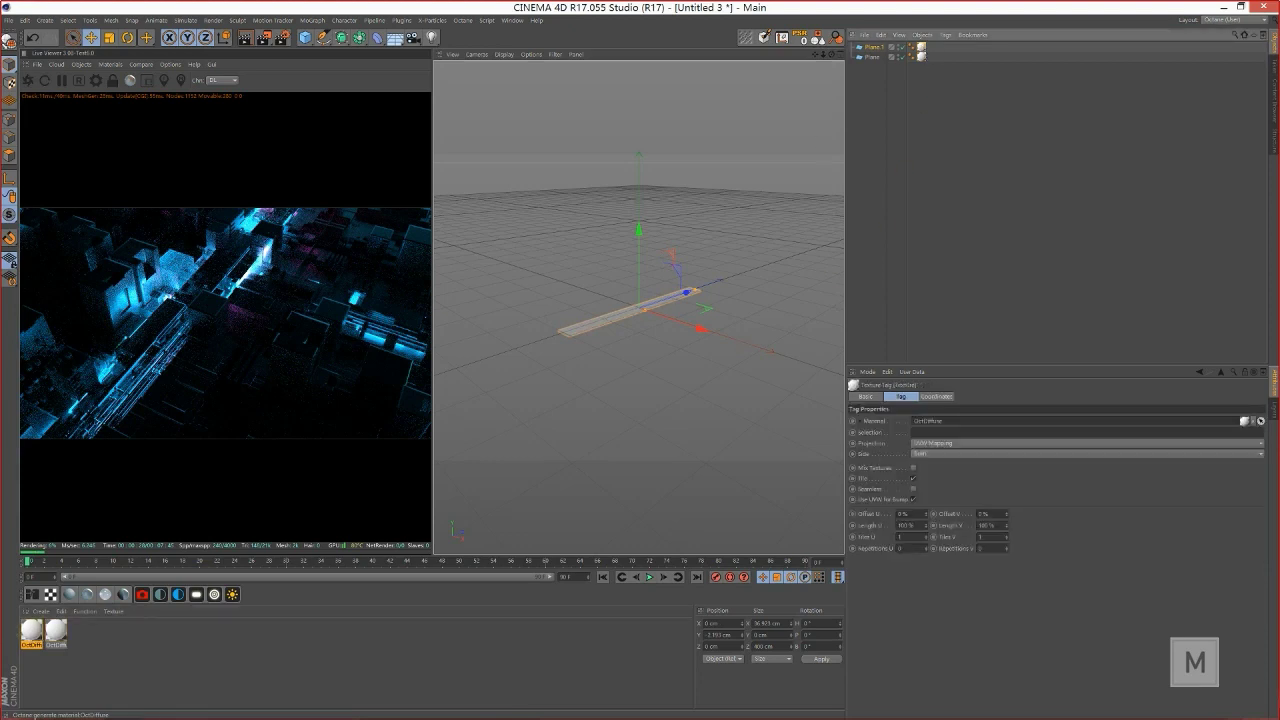
Step: Add a Displacement shader to the copied plane's Octane material and open the shader's settings
{"action": "left_click", "coordinate": [26, 637]}
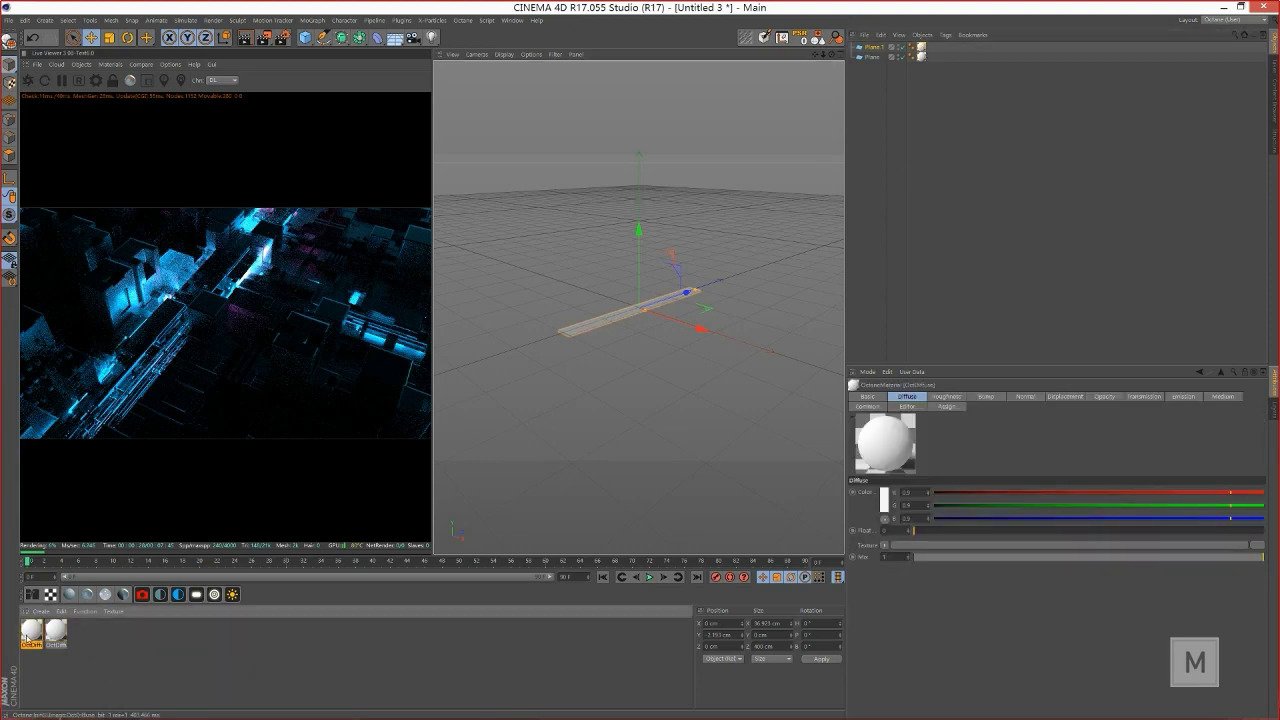
{"action": "double_click", "coordinate": [26, 637]}
{"action": "left_click", "coordinate": [165, 285]}
{"action": "scroll", "coordinate": [168, 287], "scroll_direction": "down", "scroll_amount": 1}
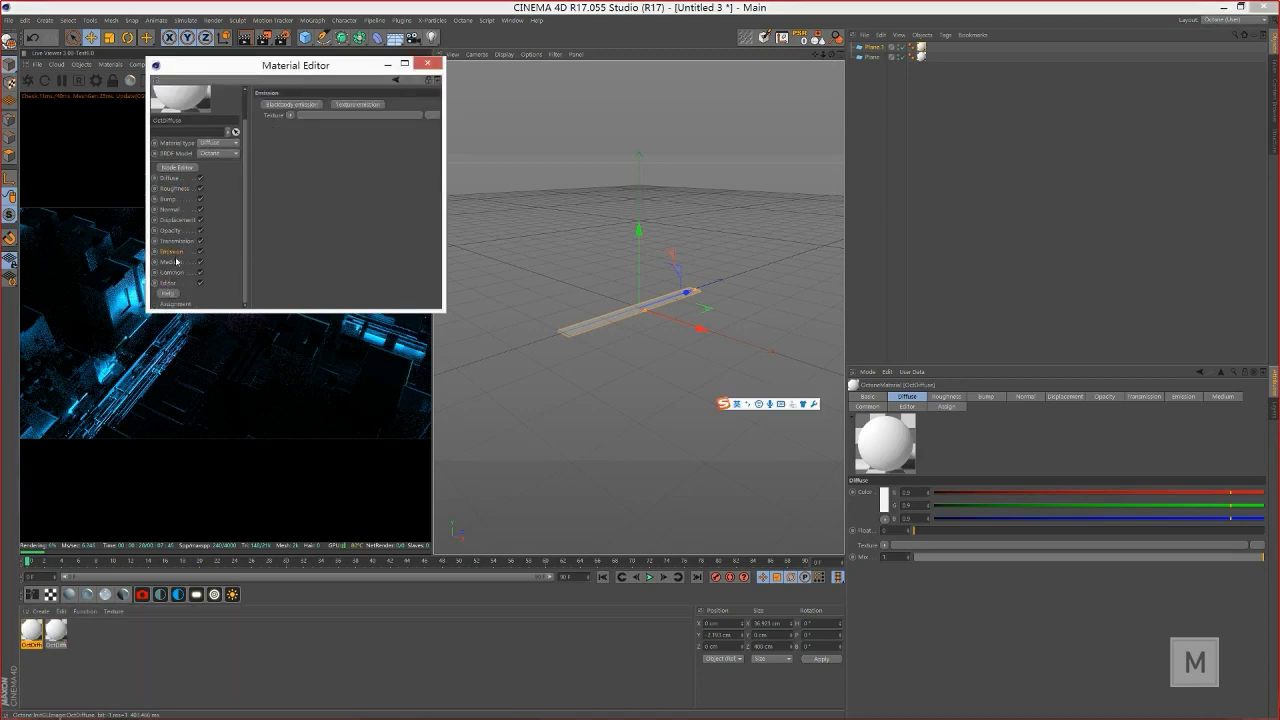
{"action": "left_click", "coordinate": [178, 219]}
{"action": "left_click", "coordinate": [289, 105]}
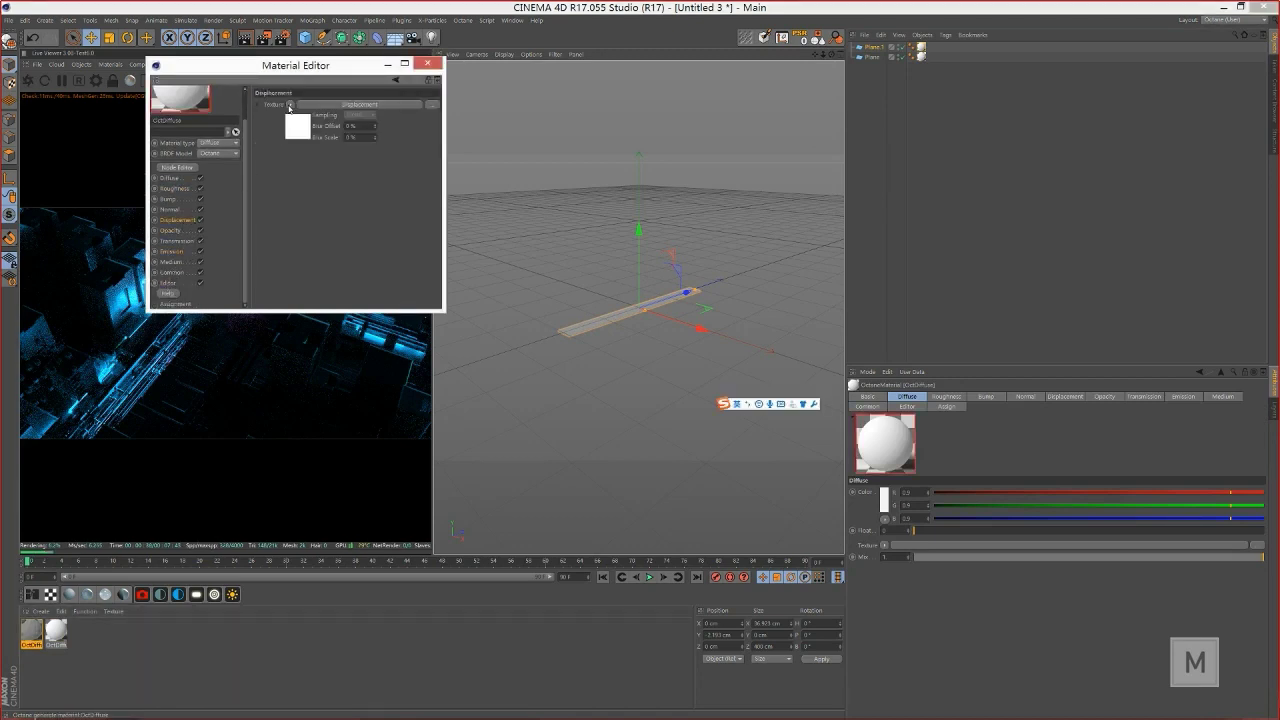
{"action": "left_click", "coordinate": [307, 131]}
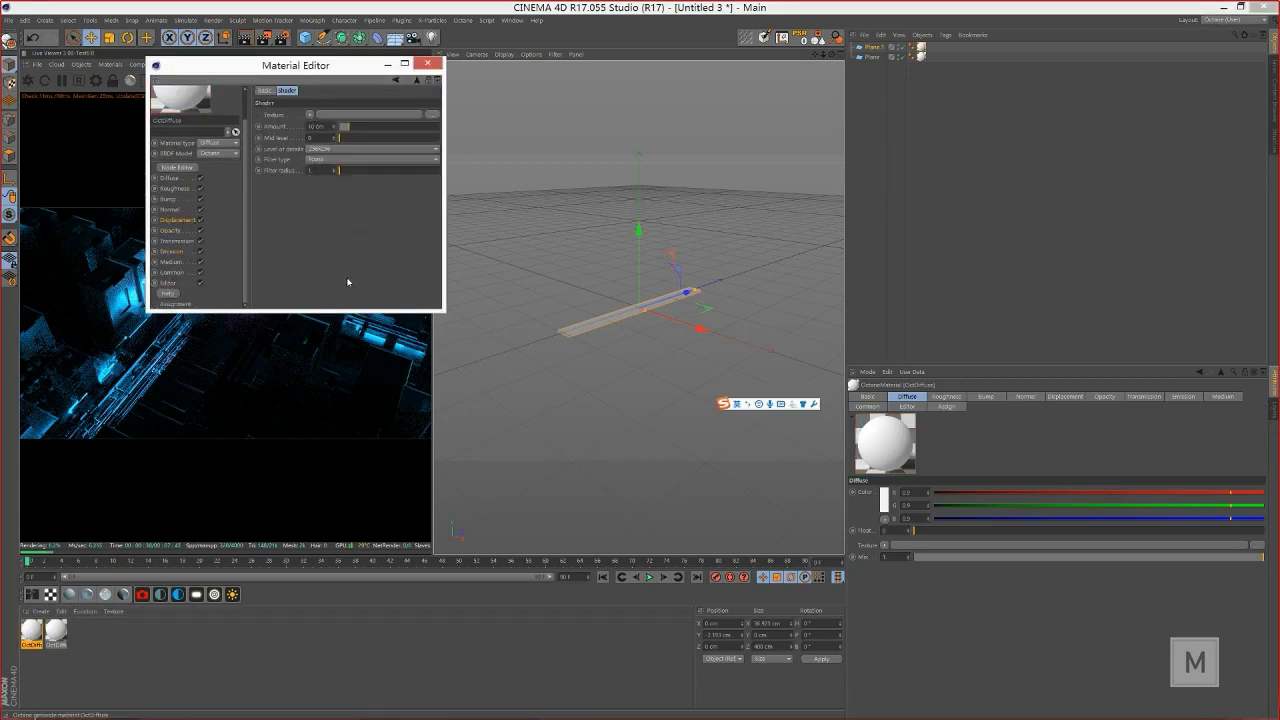
Step: Assign an Octane ImageTexture as the Displacement shader's texture and open its settings
{"action": "left_click", "coordinate": [309, 114]}
{"action": "mouse_move", "coordinate": [345, 312]}
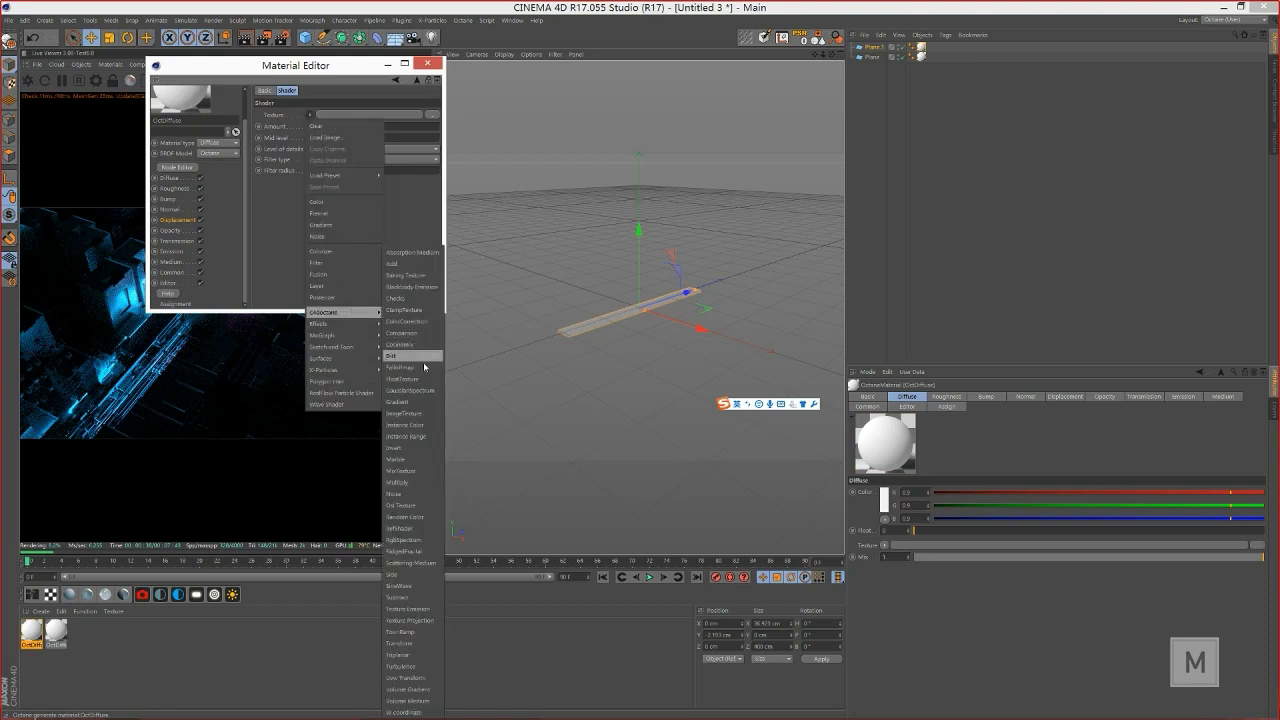
{"action": "left_click", "coordinate": [405, 413]}
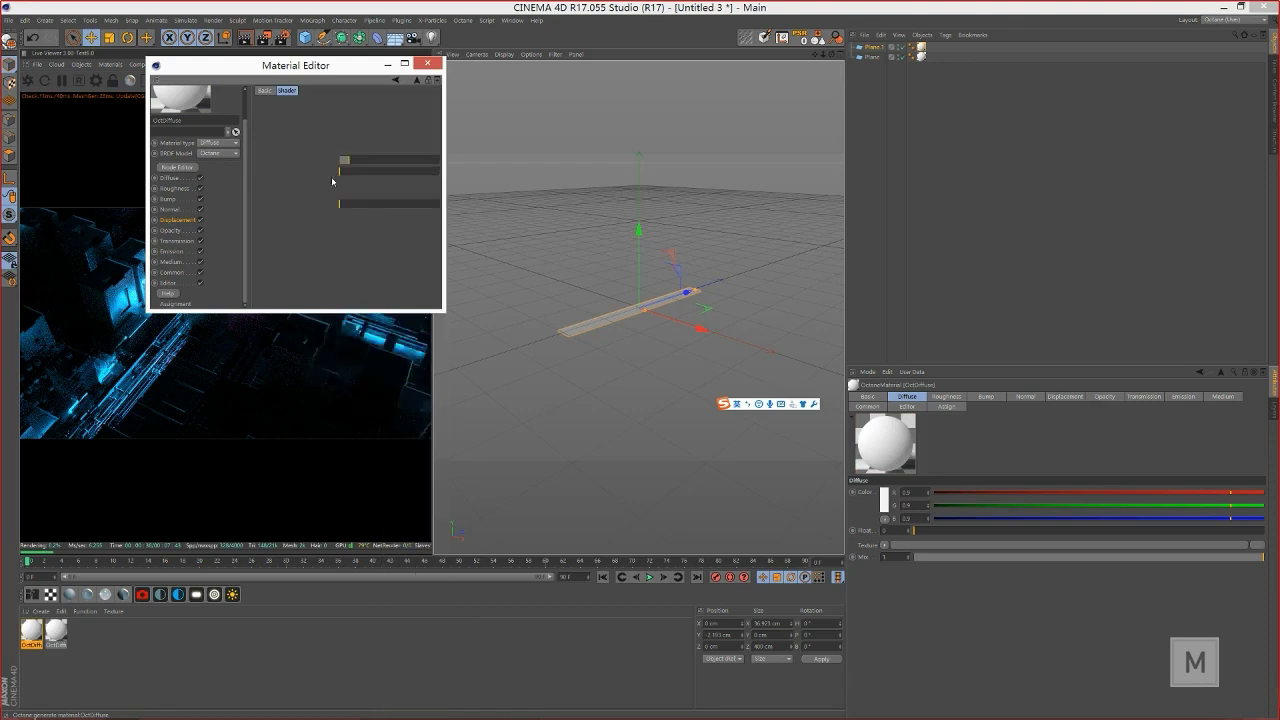
{"action": "left_click", "coordinate": [405, 114]}
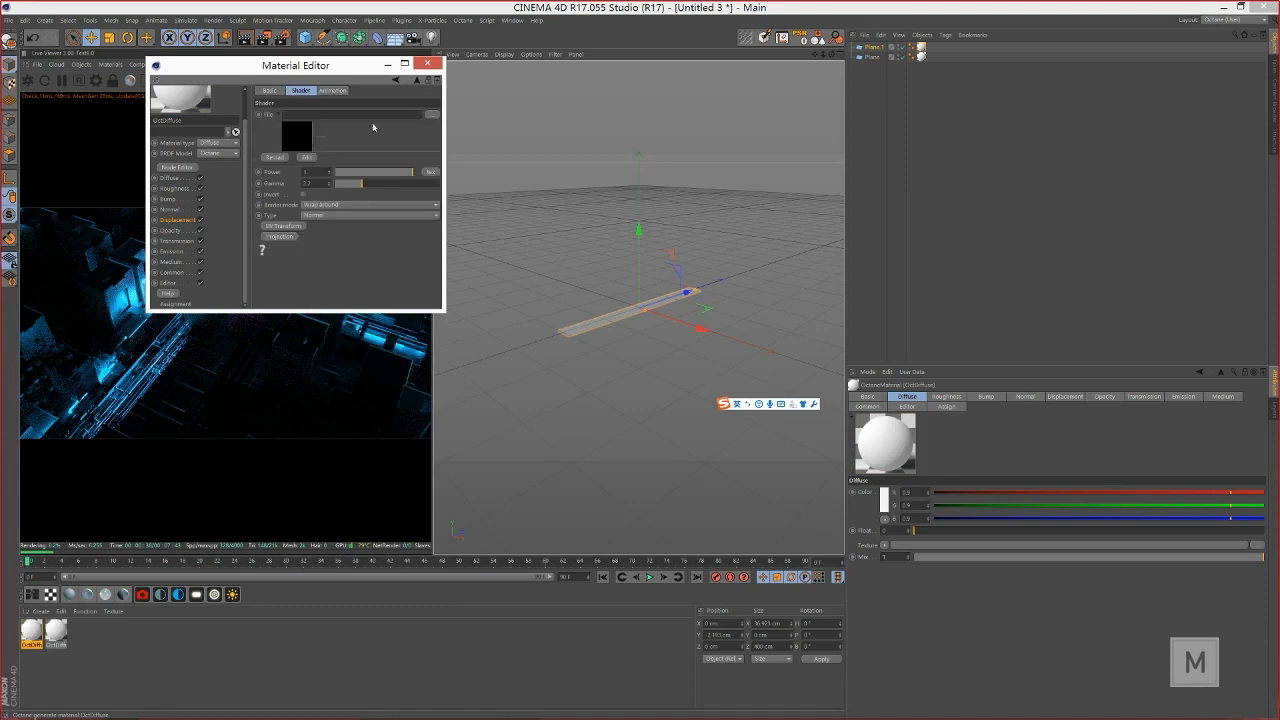
Step: Browse for the displacement image file in the VIVO_01 project folder on the Work (E:) drive
{"action": "left_click", "coordinate": [430, 115]}
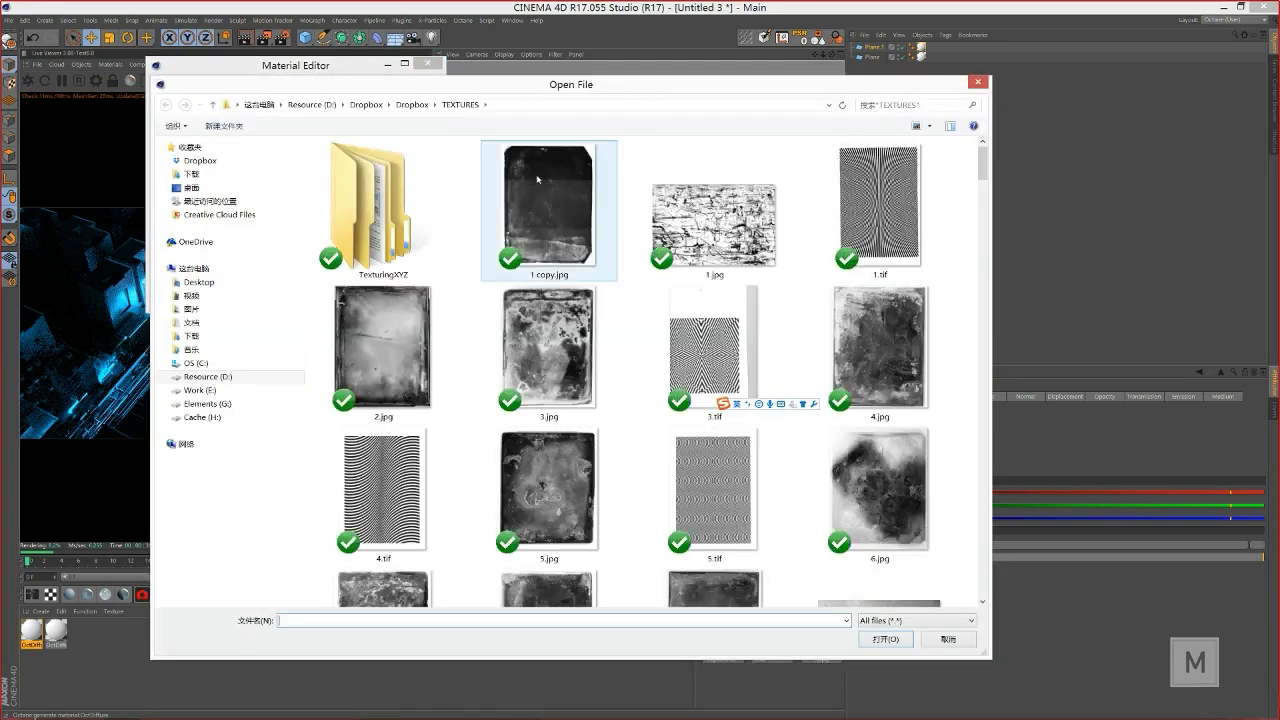
{"action": "left_click", "coordinate": [259, 104]}
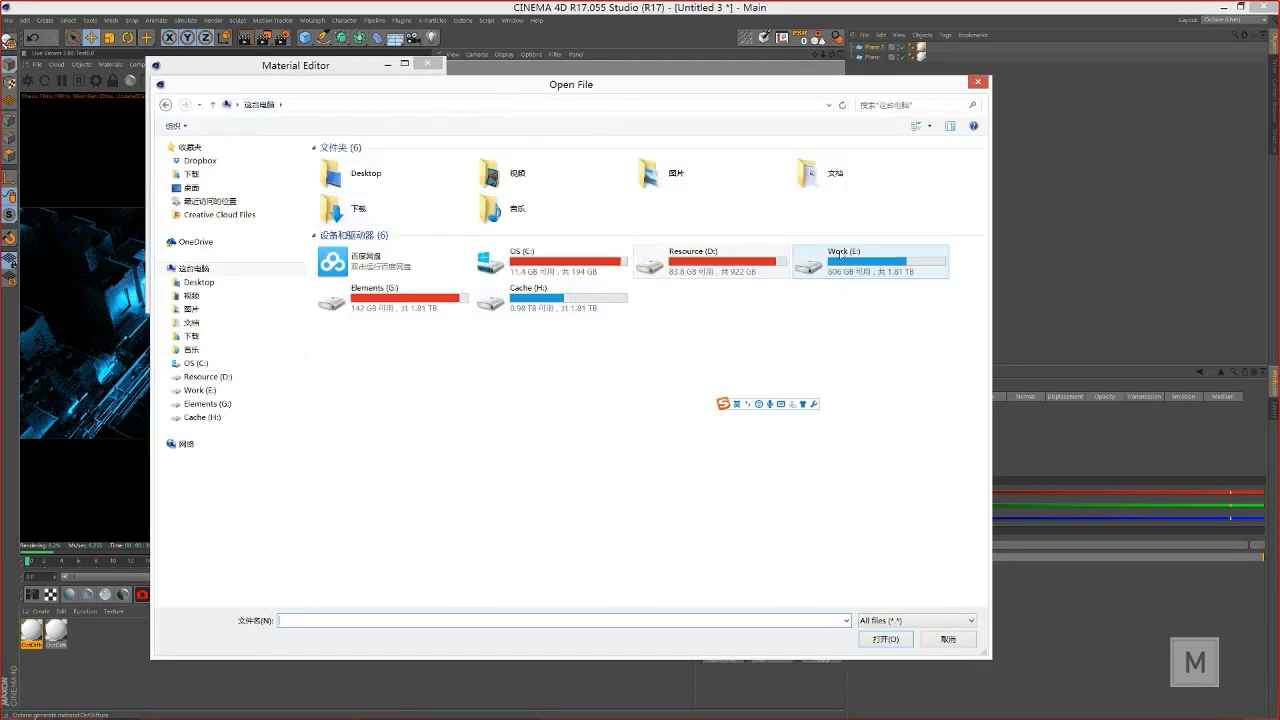
{"action": "double_click", "coordinate": [862, 260]}
{"action": "scroll", "coordinate": [369, 290], "scroll_direction": "down", "scroll_amount": 5}
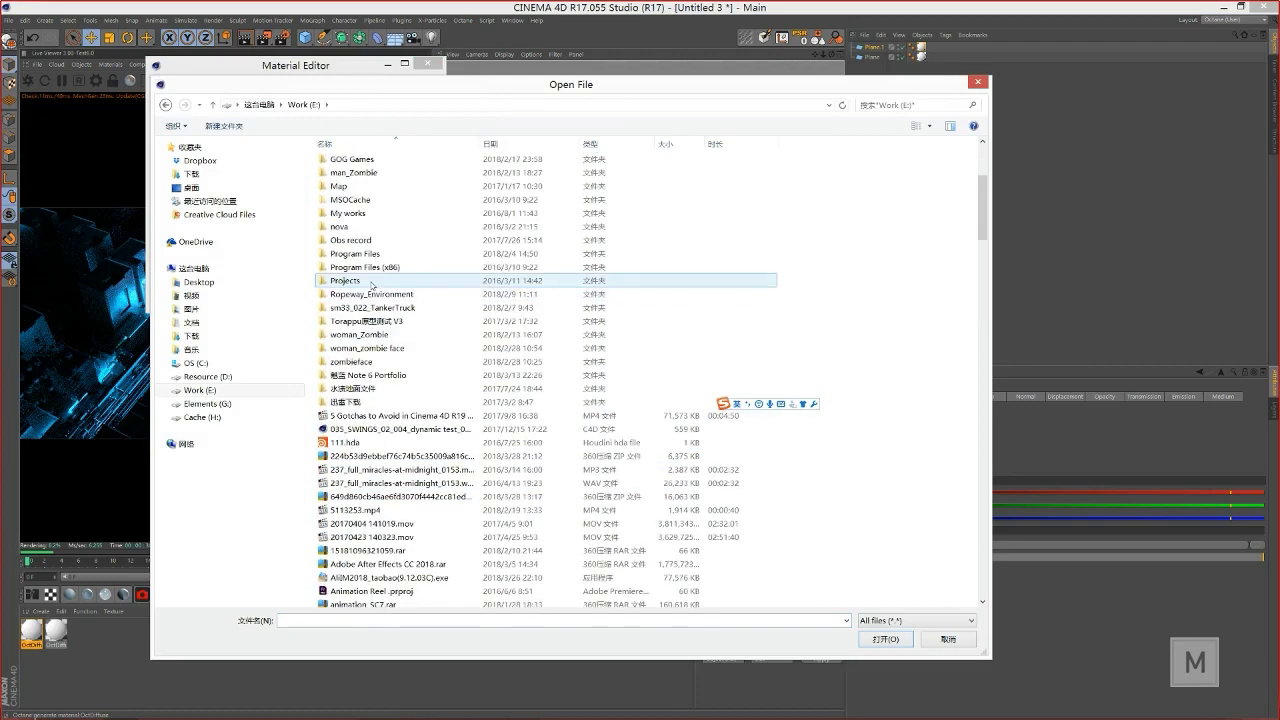
{"action": "left_click", "coordinate": [369, 284]}
{"action": "double_click", "coordinate": [369, 283]}
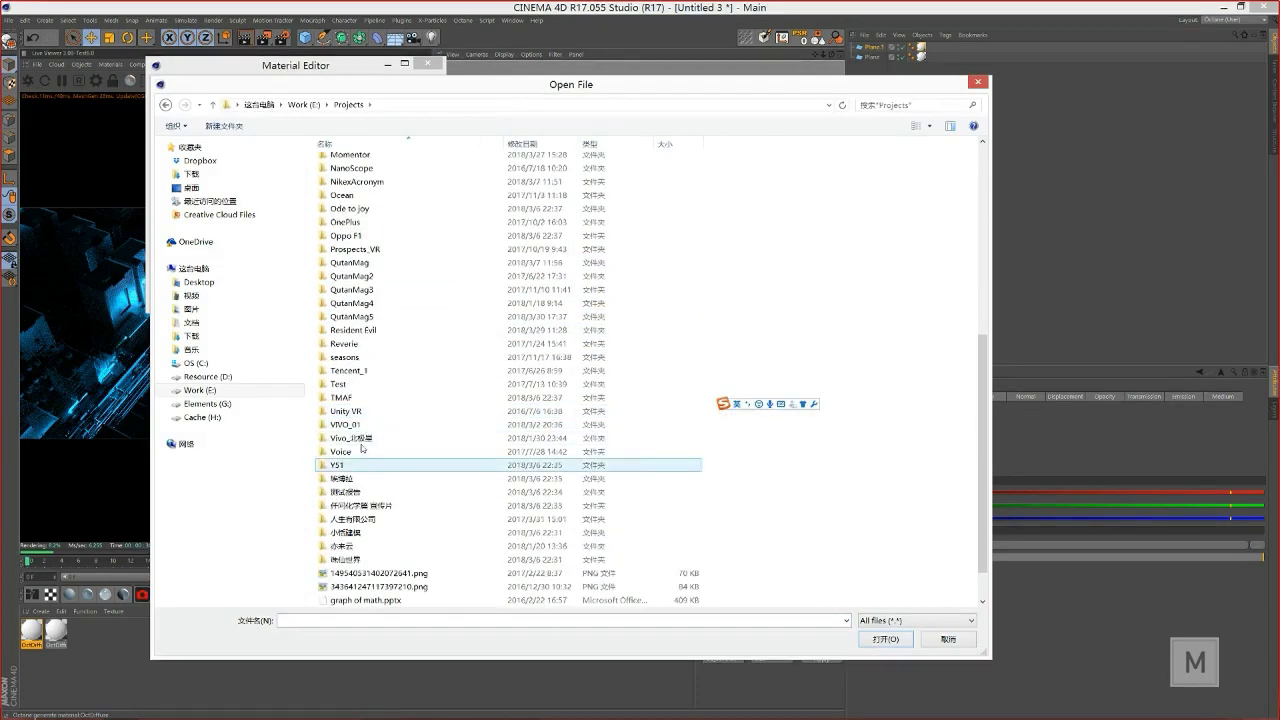
{"action": "double_click", "coordinate": [364, 432]}
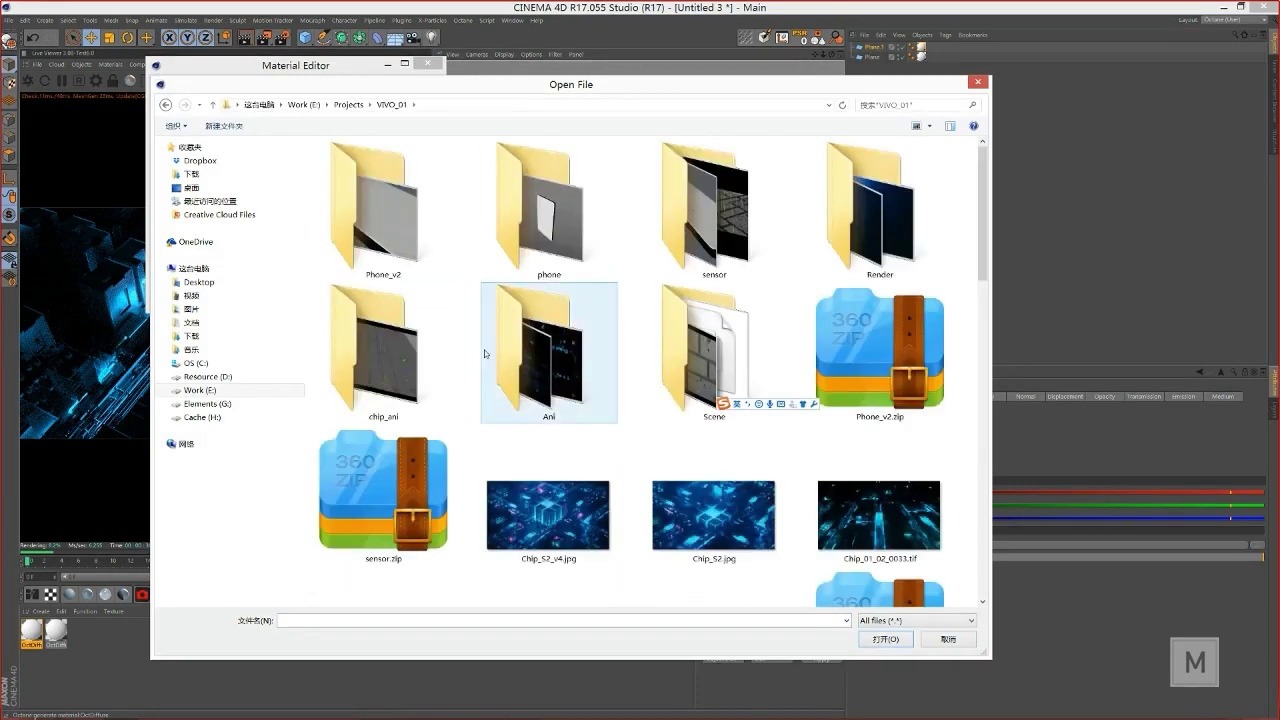
{"action": "scroll", "coordinate": [490, 370], "scroll_direction": "down", "scroll_amount": 8}
Step: Compare the black-and-white block pattern images and load JS-Classic-1513233852.png as the displacement texture
{"action": "left_click", "coordinate": [507, 379]}
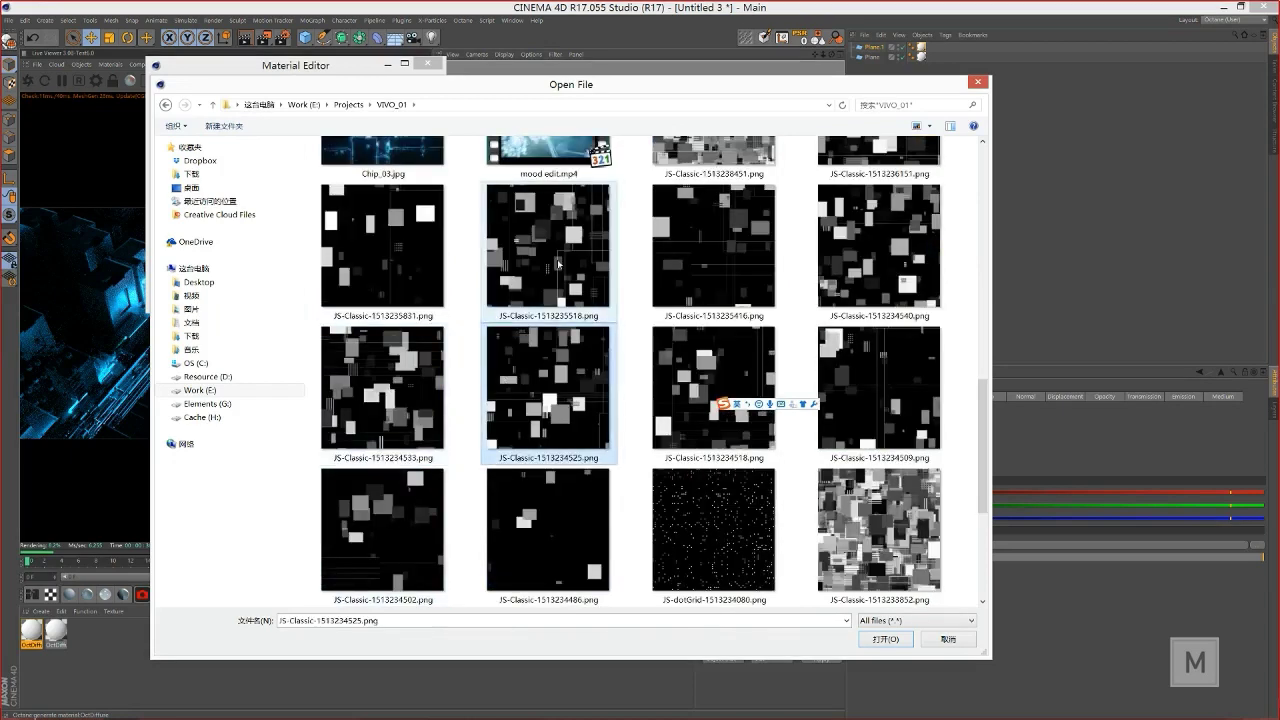
{"action": "left_click", "coordinate": [666, 392]}
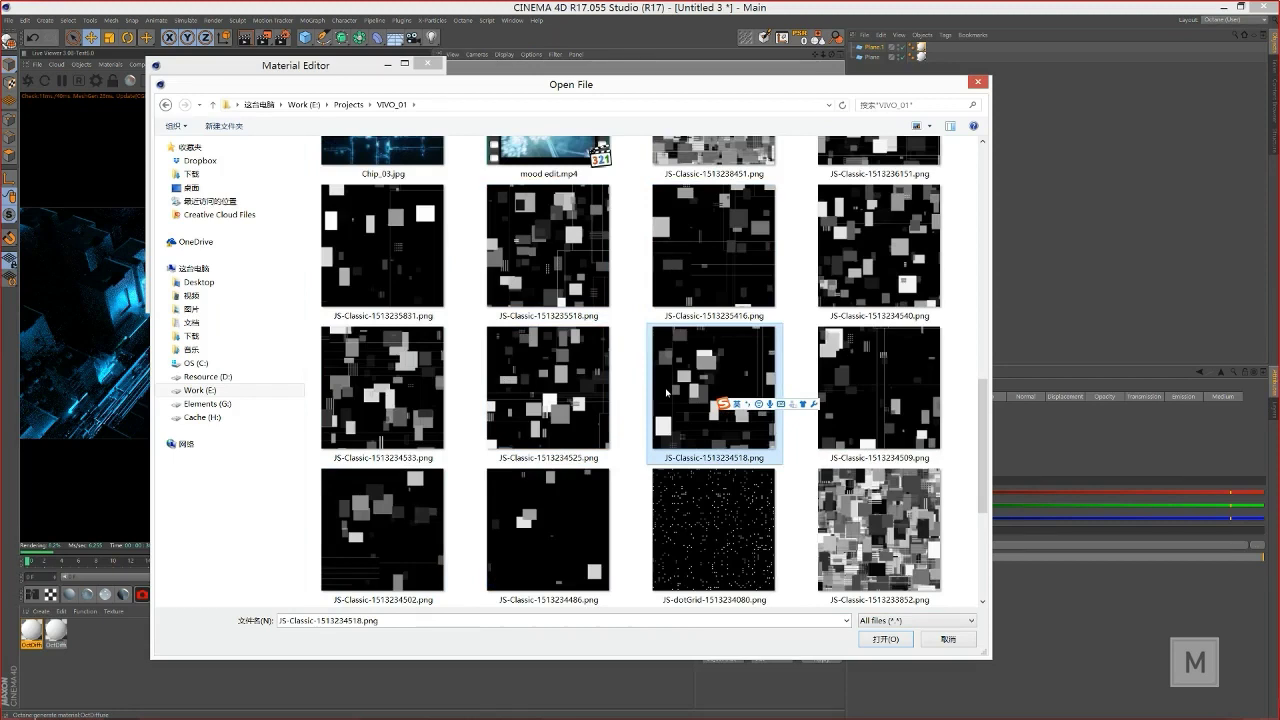
{"action": "left_click", "coordinate": [596, 403]}
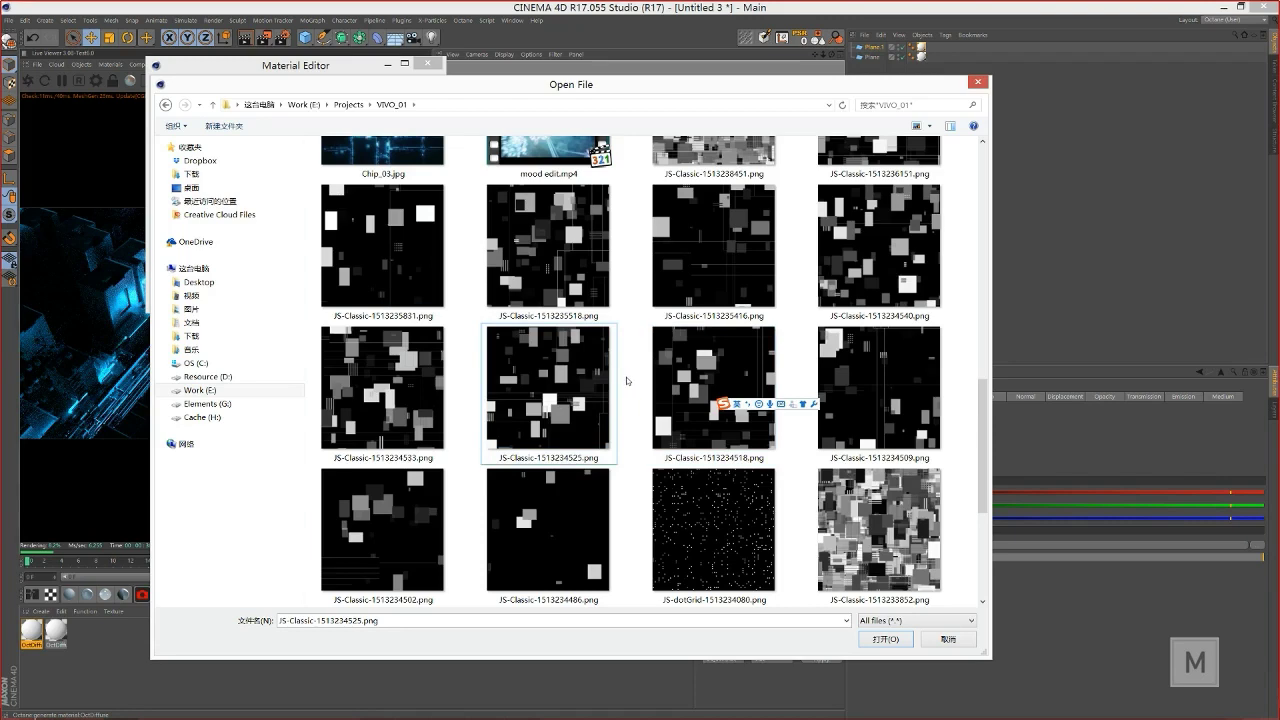
{"action": "scroll", "coordinate": [627, 380], "scroll_direction": "down", "scroll_amount": 1}
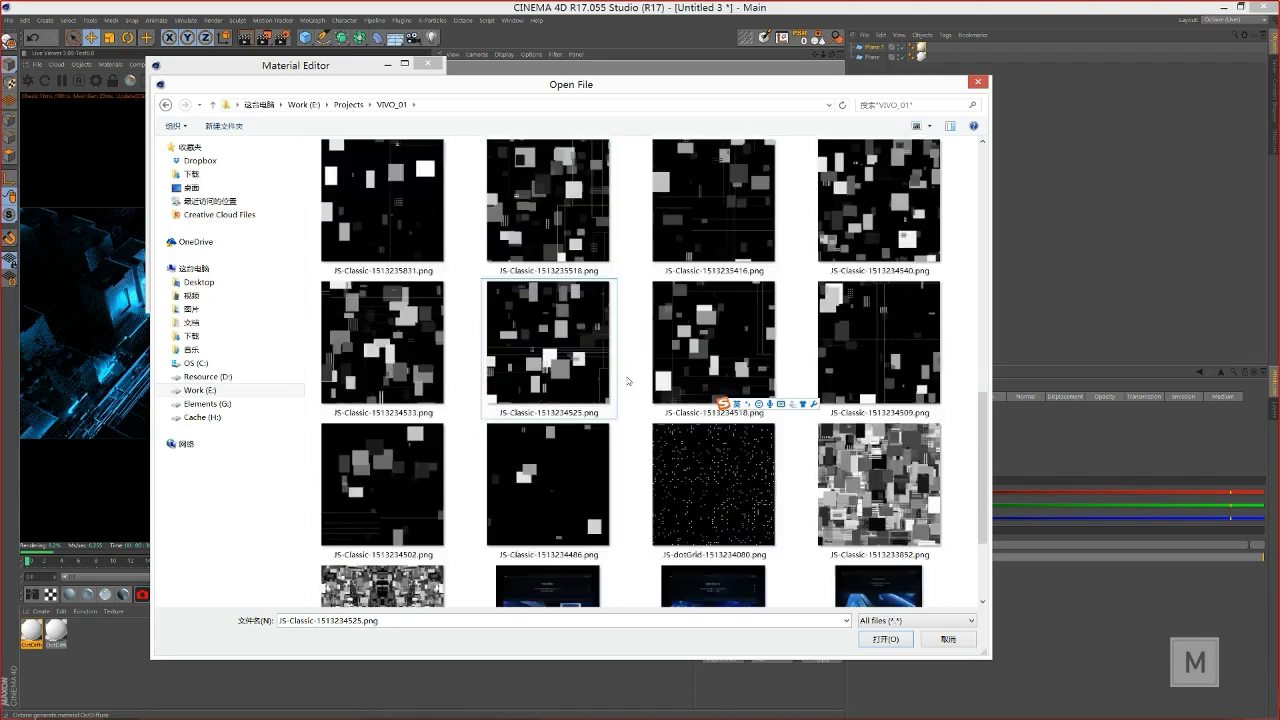
{"action": "double_click", "coordinate": [872, 463]}
{"action": "left_click", "coordinate": [711, 415]}
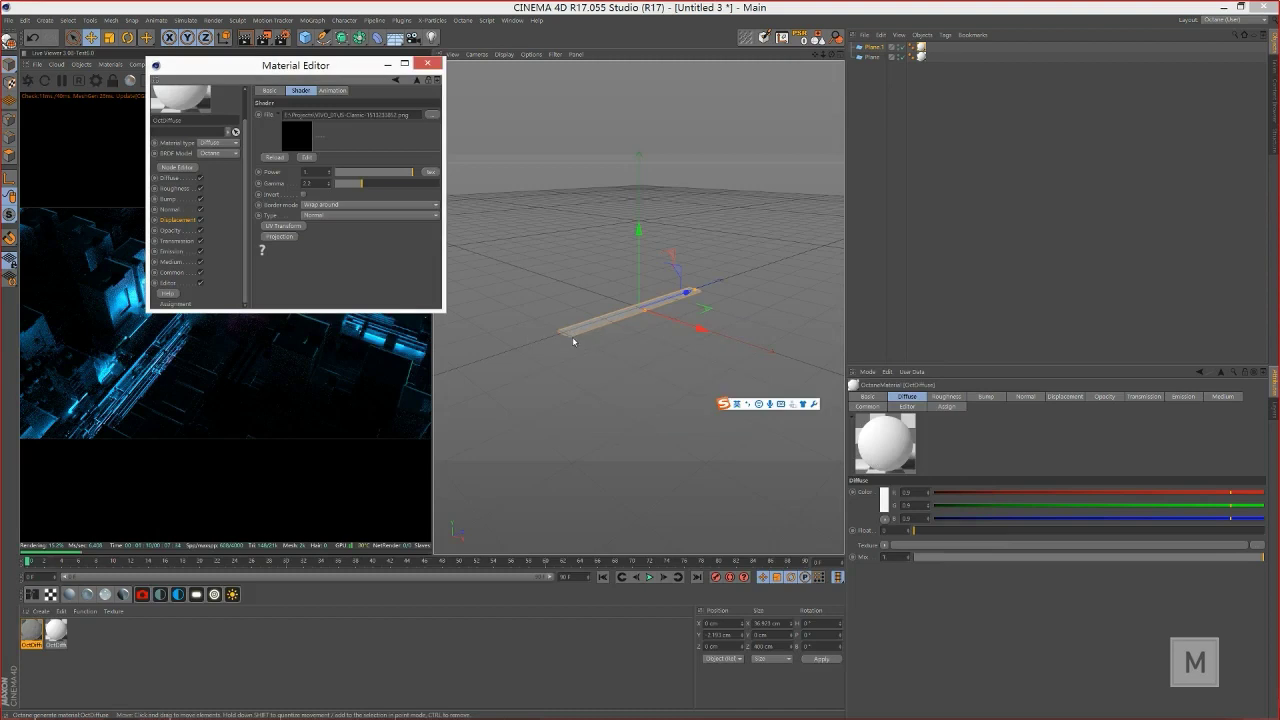
Step: Select the original plane, close the Material Editor, and render the new scene in the Live Viewer
{"action": "scroll", "coordinate": [613, 310], "scroll_direction": "up", "scroll_amount": 2}
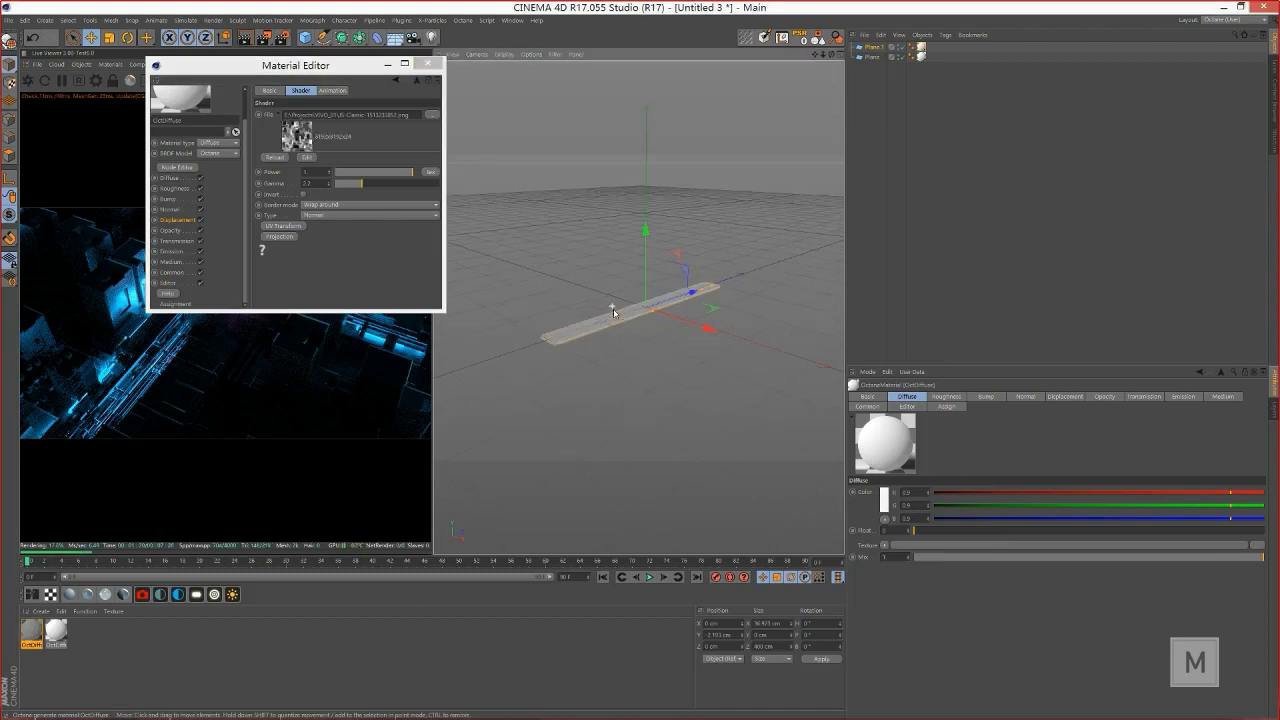
{"action": "scroll", "coordinate": [586, 336], "scroll_direction": "up", "scroll_amount": 1}
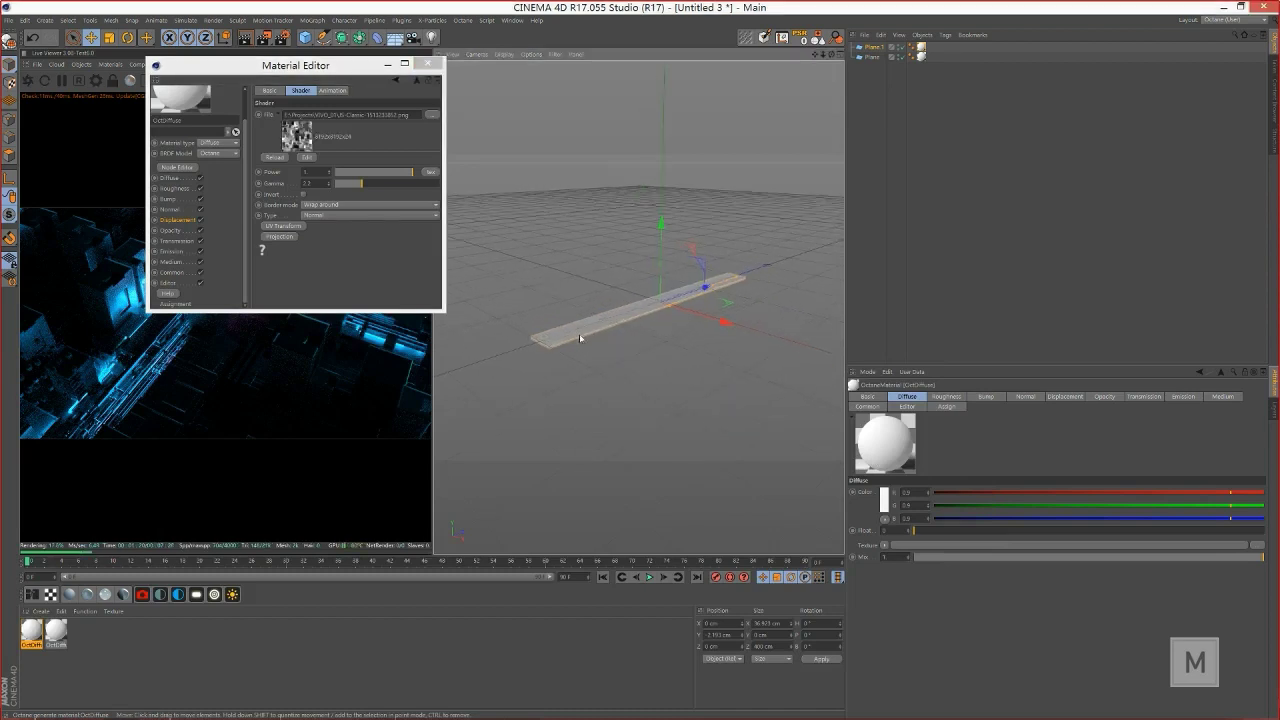
{"action": "left_click", "coordinate": [562, 343]}
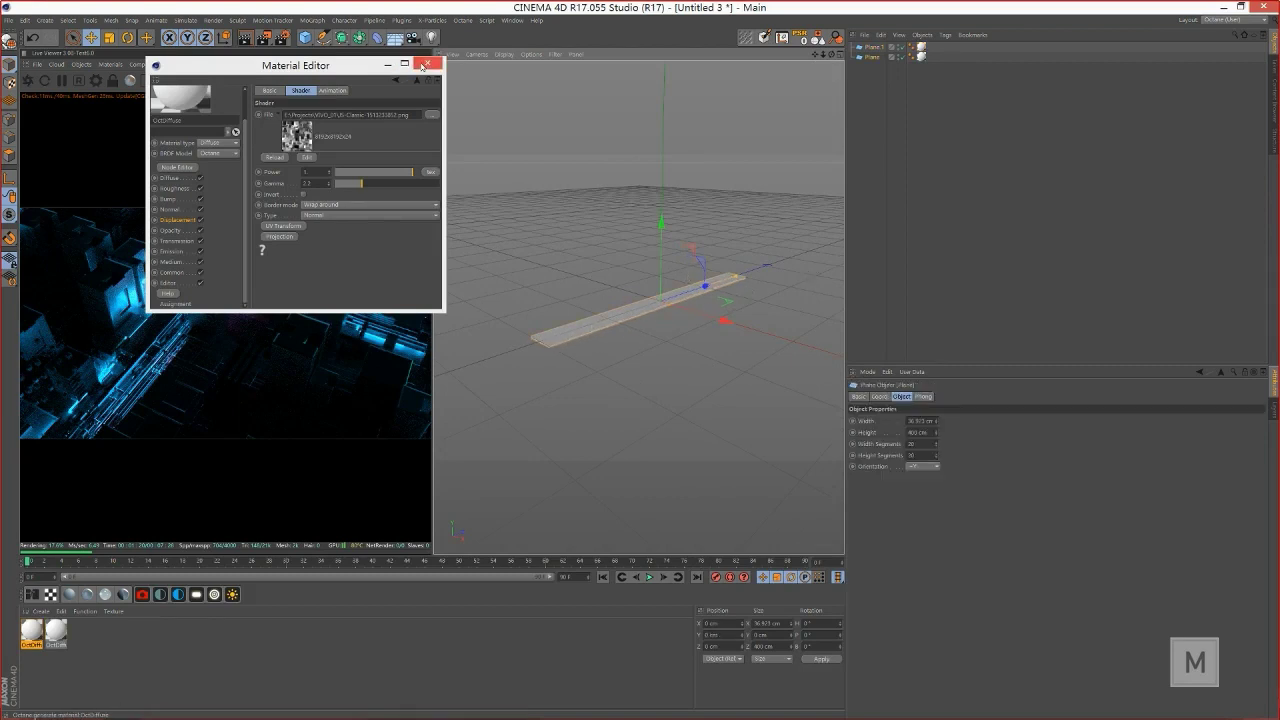
{"action": "left_click", "coordinate": [424, 65]}
{"action": "left_click", "coordinate": [46, 80]}
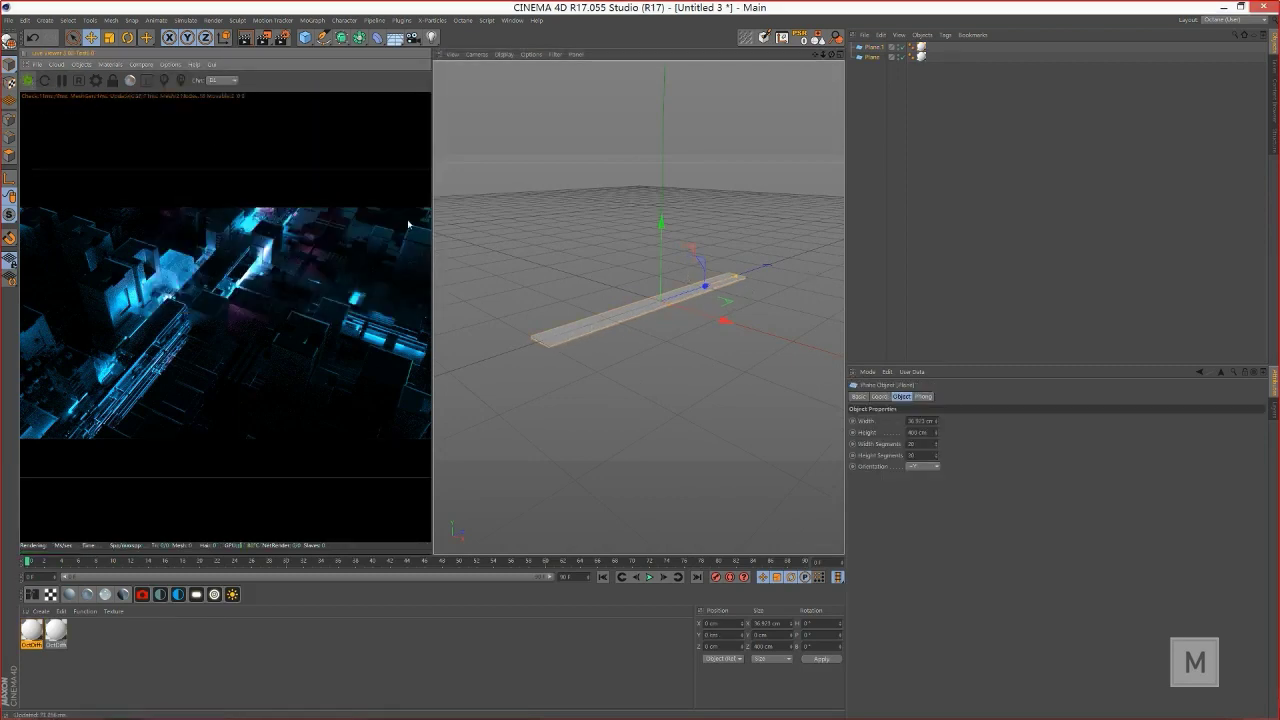
{"action": "scroll", "coordinate": [635, 323], "scroll_direction": "up", "scroll_amount": 2}
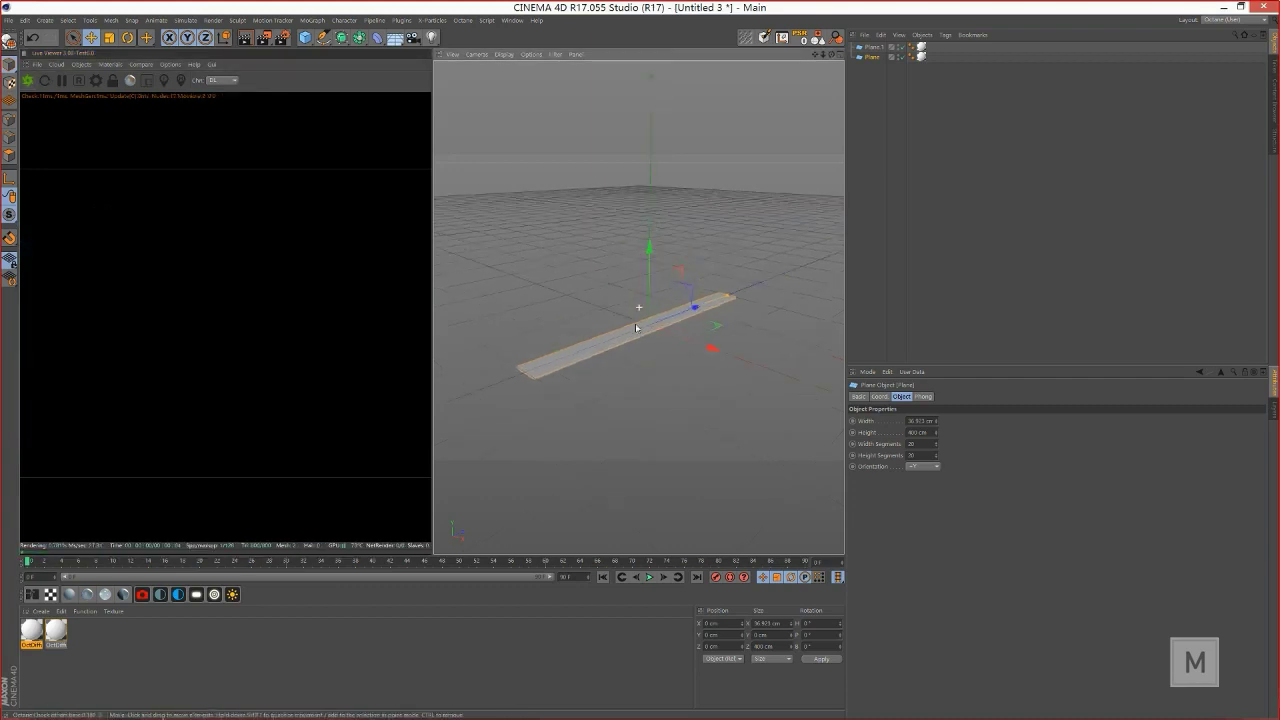
Step: Add a Blackbody Emission to the original plane's Octane material and close the Material Editor
{"action": "left_click", "coordinate": [55, 632]}
{"action": "double_click", "coordinate": [55, 632]}
{"action": "left_click_drag", "start_coordinate": [220, 62], "coordinate": [395, 146]}
{"action": "left_click", "coordinate": [350, 358]}
{"action": "left_click", "coordinate": [346, 379]}
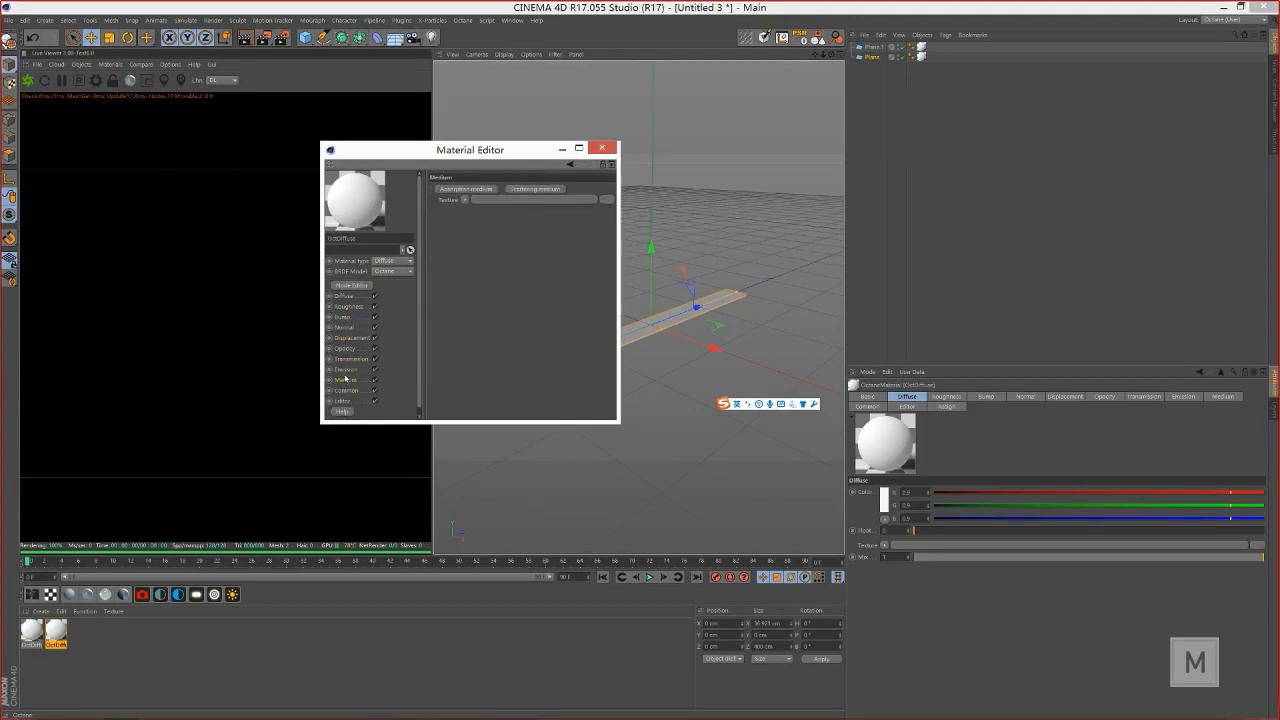
{"action": "left_click", "coordinate": [462, 190]}
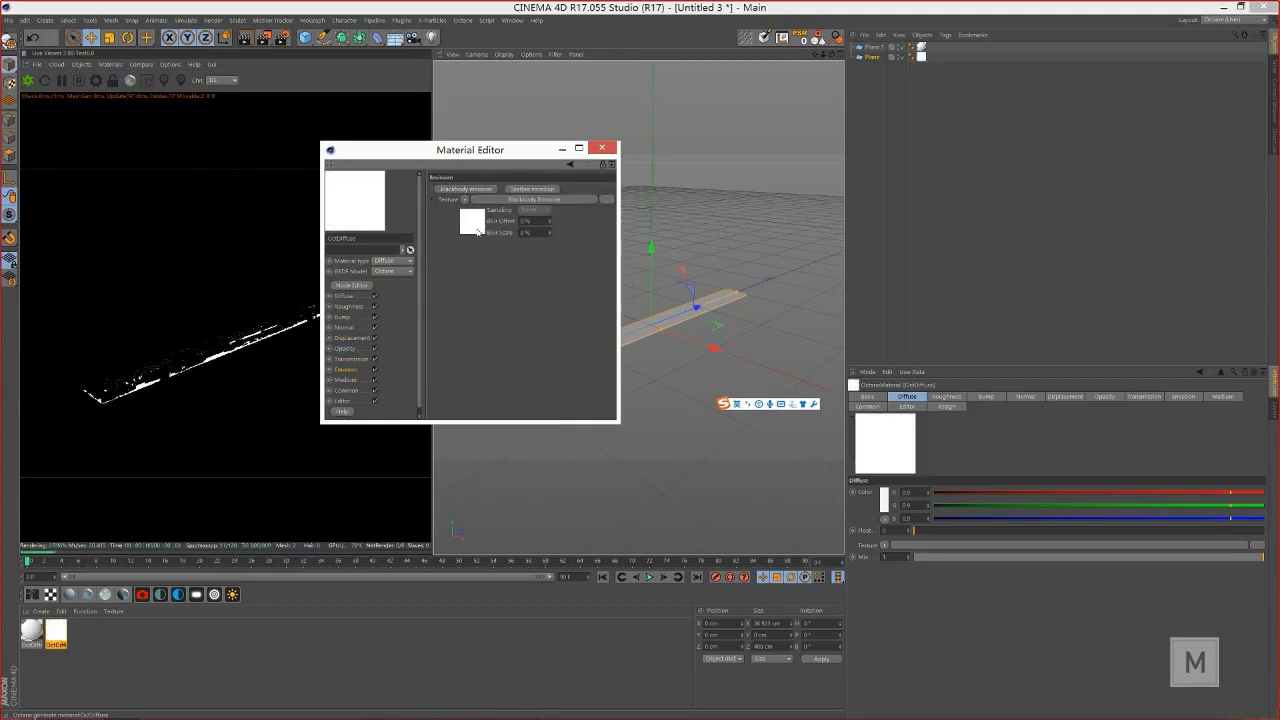
{"action": "left_click", "coordinate": [602, 147]}
Step: Examine how the emissive and displaced planes intersect in the render, toggling the displaced plane's visibility for comparison
{"action": "scroll", "coordinate": [640, 330], "scroll_direction": "up", "scroll_amount": 3}
{"action": "left_click", "coordinate": [520, 410]}
{"action": "key", "text": "F5"}
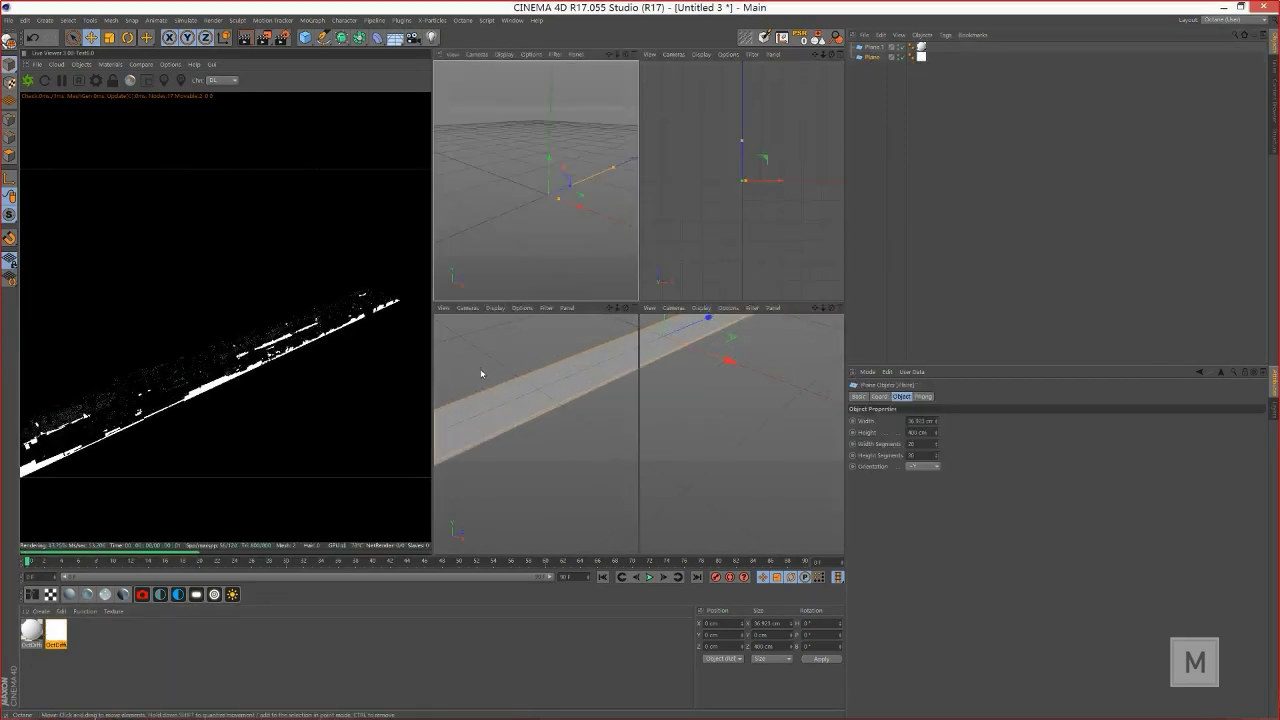
{"action": "middle_click", "coordinate": [451, 280]}
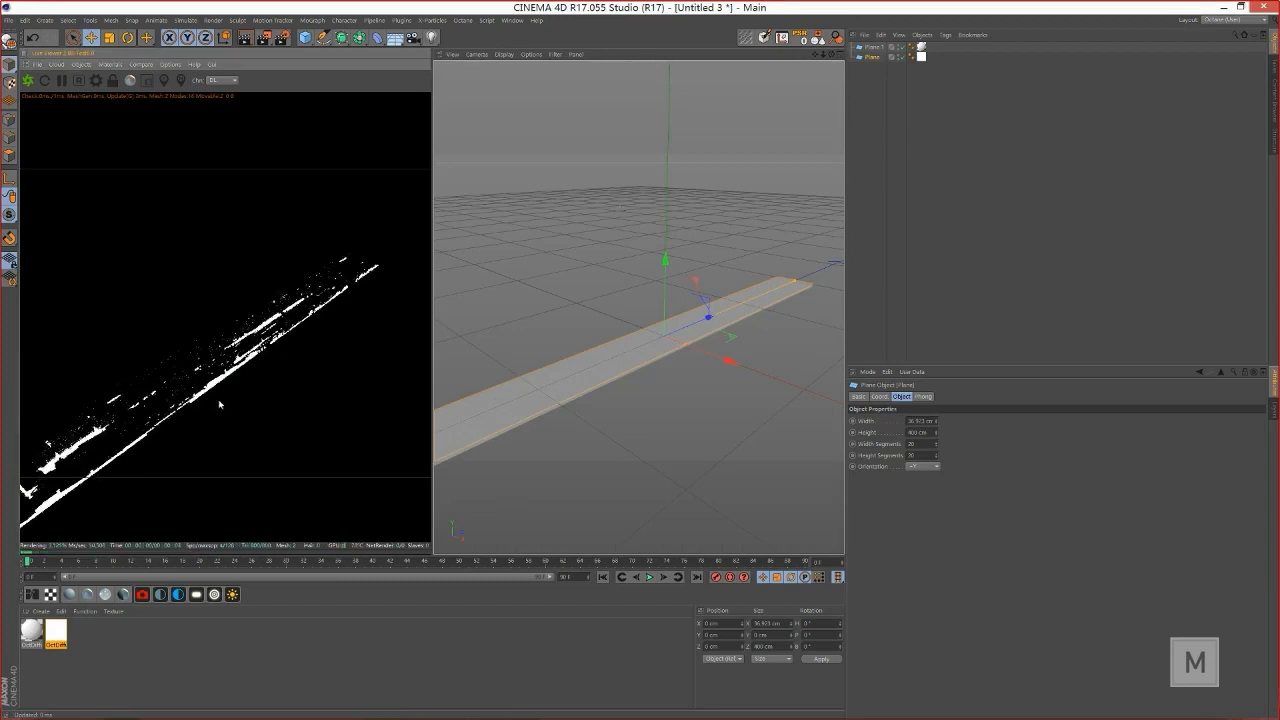
{"action": "key", "text": "ctrl+shift+z"}
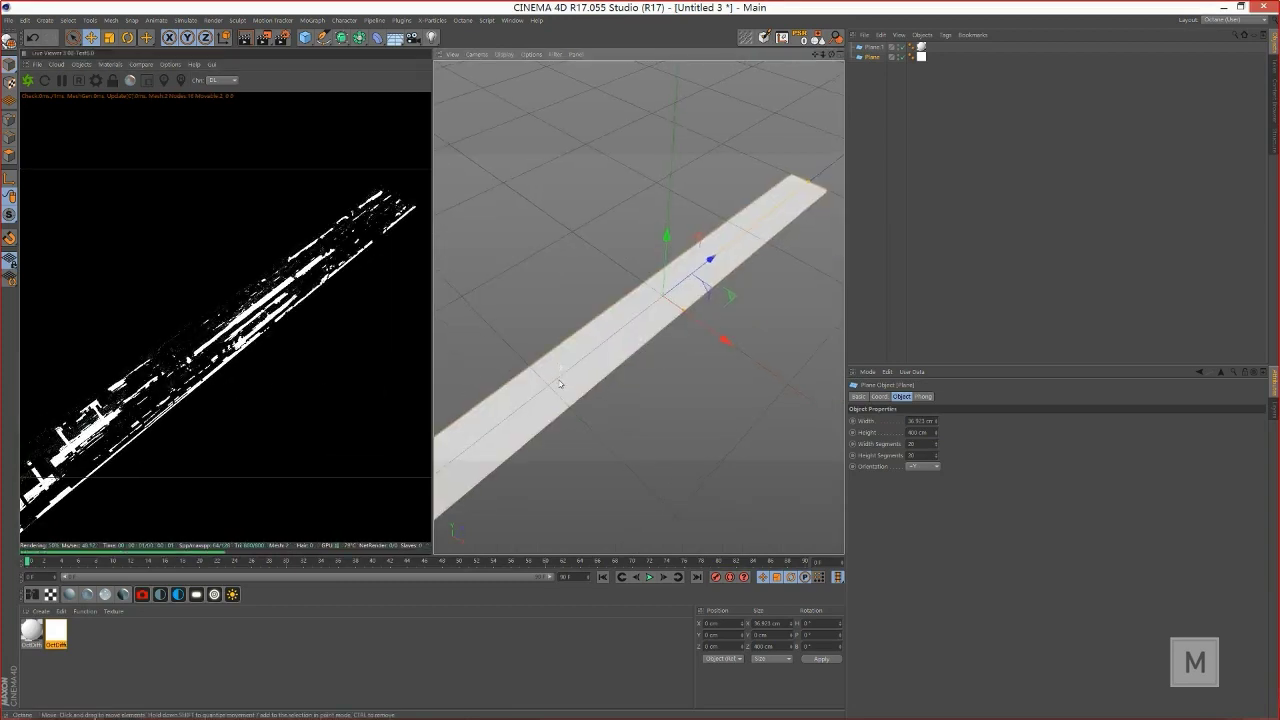
{"action": "left_click_drag", "start_coordinate": [560, 383], "coordinate": [567, 305], "text": "alt"}
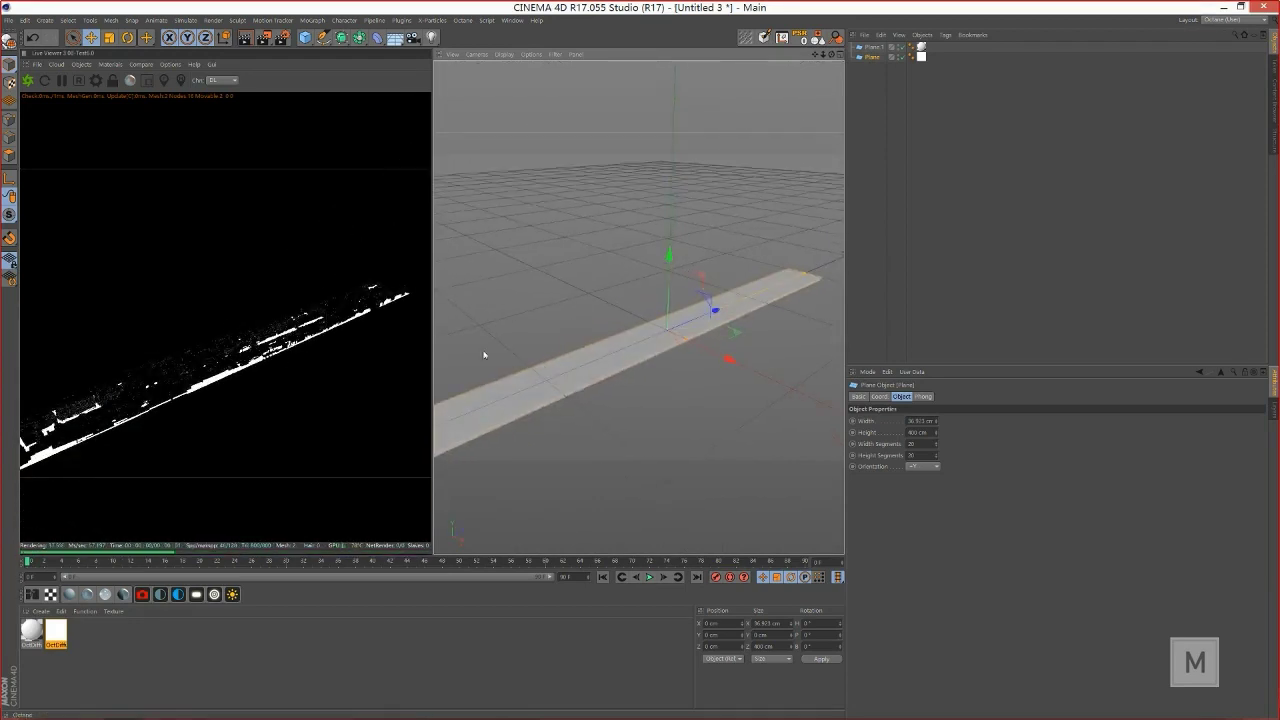
{"action": "left_click", "coordinate": [903, 48]}
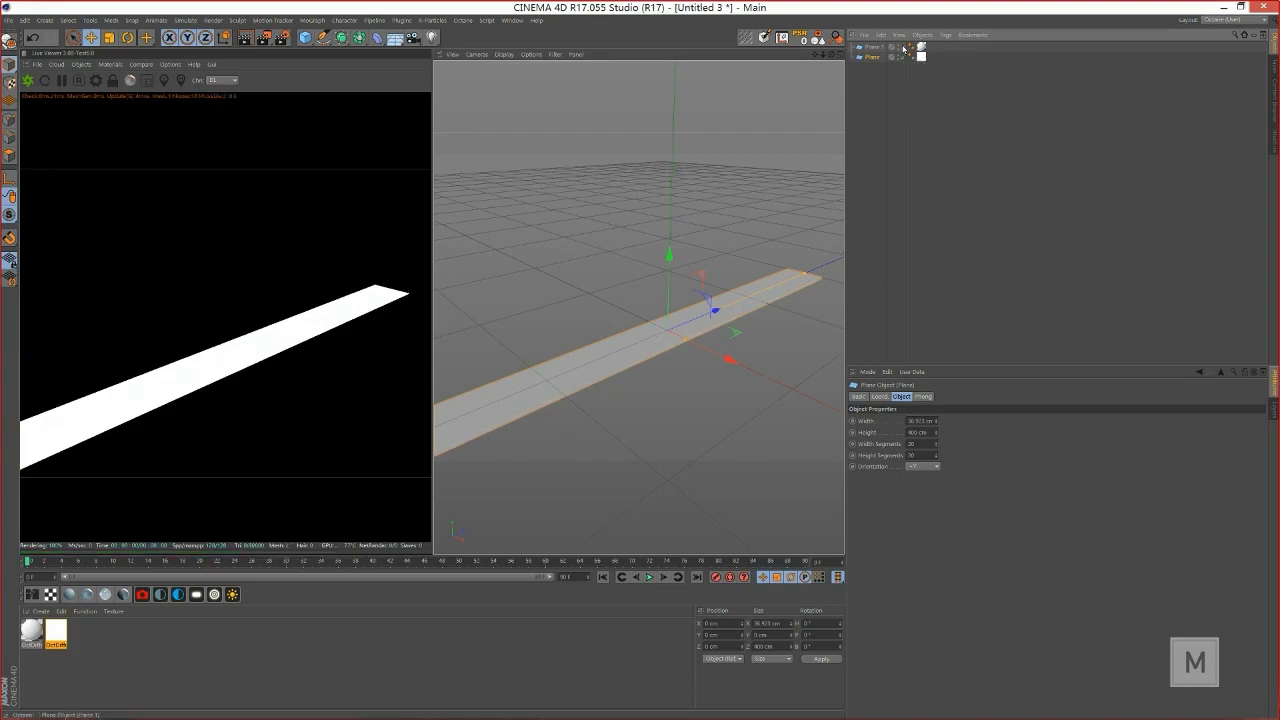
Step: Raise the emissive plane along Y until it sits clearly above the displaced plane, checking the overlap in the render
{"action": "mouse_move", "coordinate": [671, 262]}
{"action": "left_mouse_down"}
{"action": "mouse_move", "coordinate": [671, 205]}
{"action": "mouse_move", "coordinate": [681, 272]}
{"action": "left_mouse_up"}
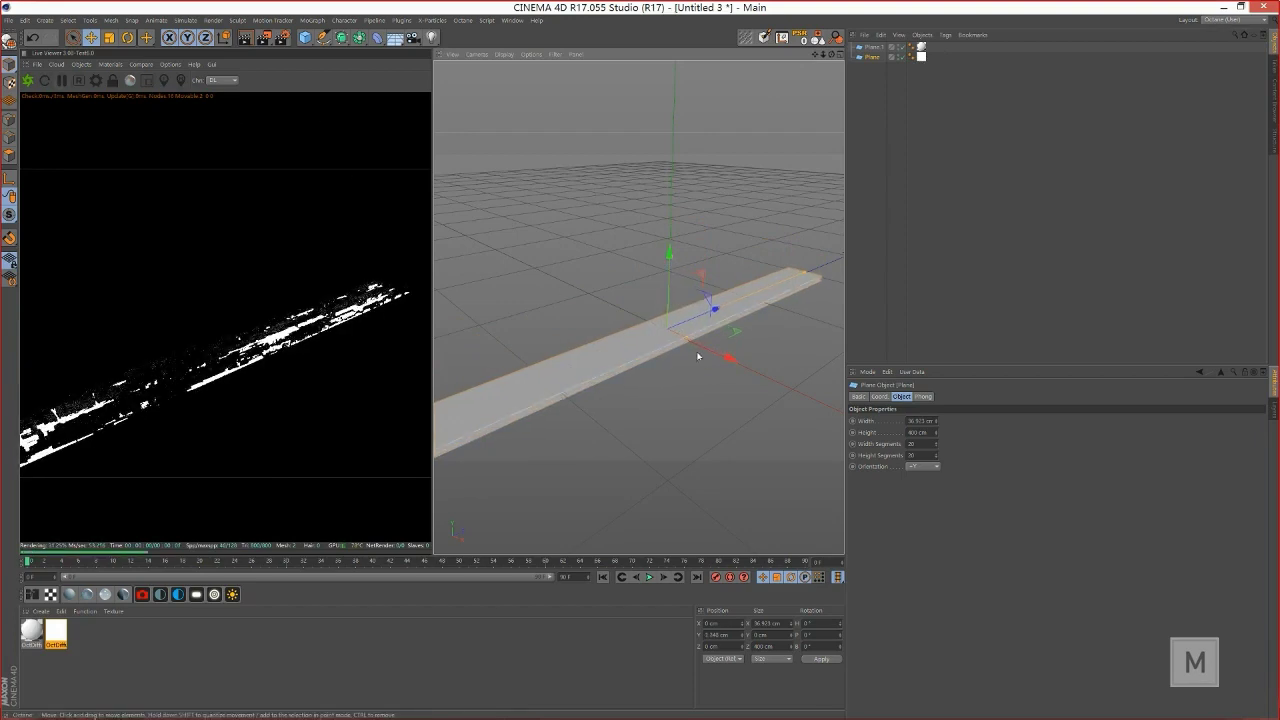
{"action": "left_click_drag", "start_coordinate": [609, 360], "coordinate": [604, 369], "text": "alt"}
{"action": "middle_click_drag", "start_coordinate": [604, 369], "coordinate": [660, 340], "text": "alt"}
{"action": "scroll", "coordinate": [655, 342], "scroll_direction": "up", "scroll_amount": 2}
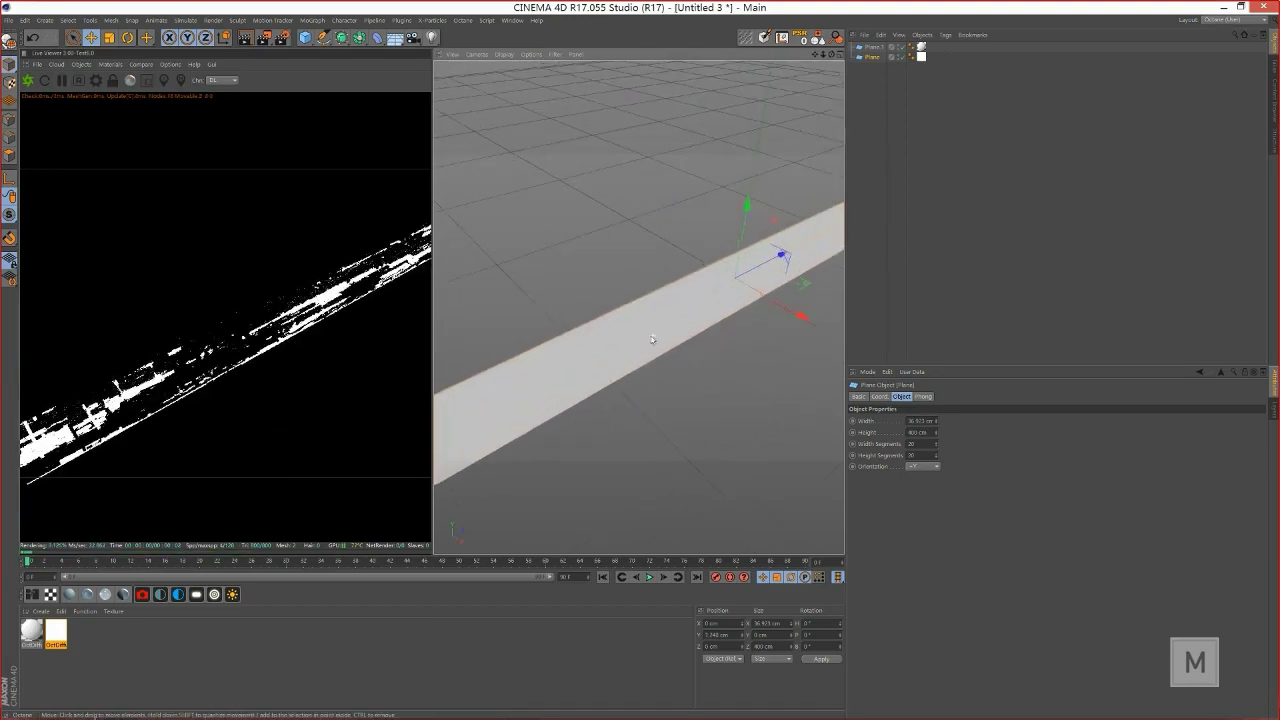
{"action": "left_click_drag", "start_coordinate": [651, 343], "coordinate": [640, 334], "text": "alt"}
{"action": "left_click_drag", "start_coordinate": [741, 246], "coordinate": [745, 204]}
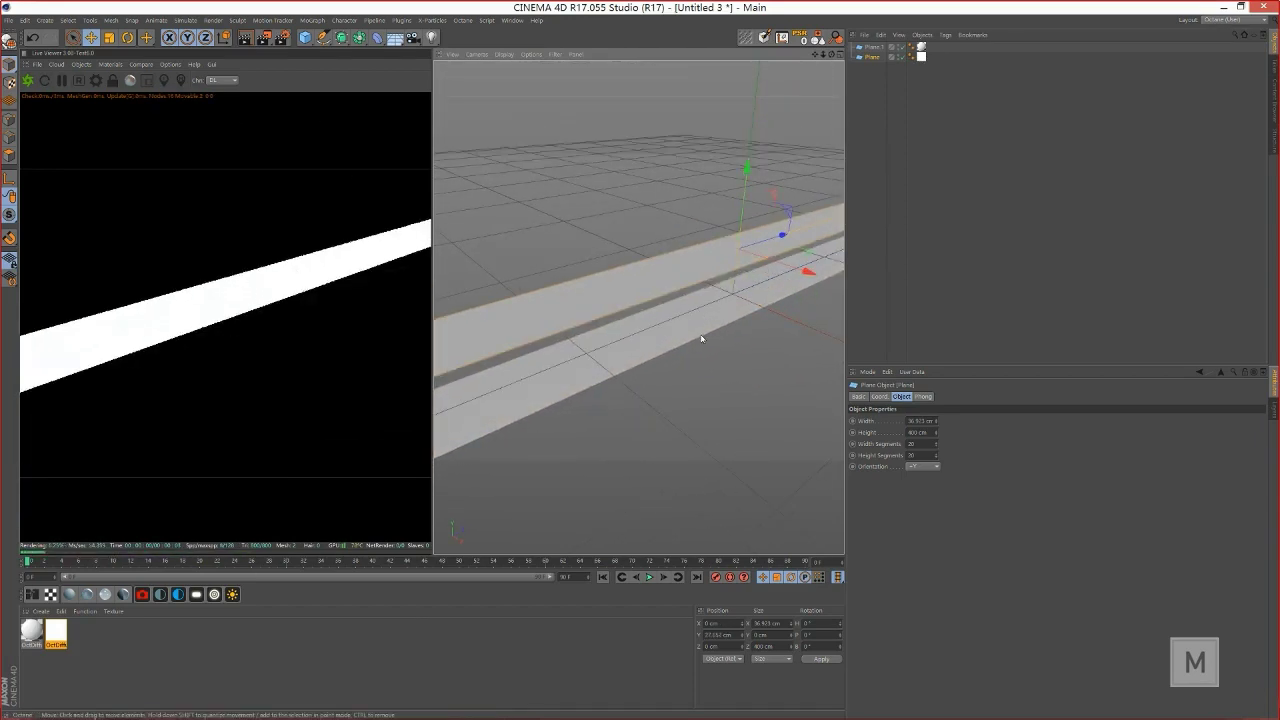
Step: Examine the displacement texture in the displaced plane's Octane material, checking which plane it belongs to, and close the Material Editor
{"action": "left_click", "coordinate": [702, 330]}
{"action": "double_click", "coordinate": [32, 631]}
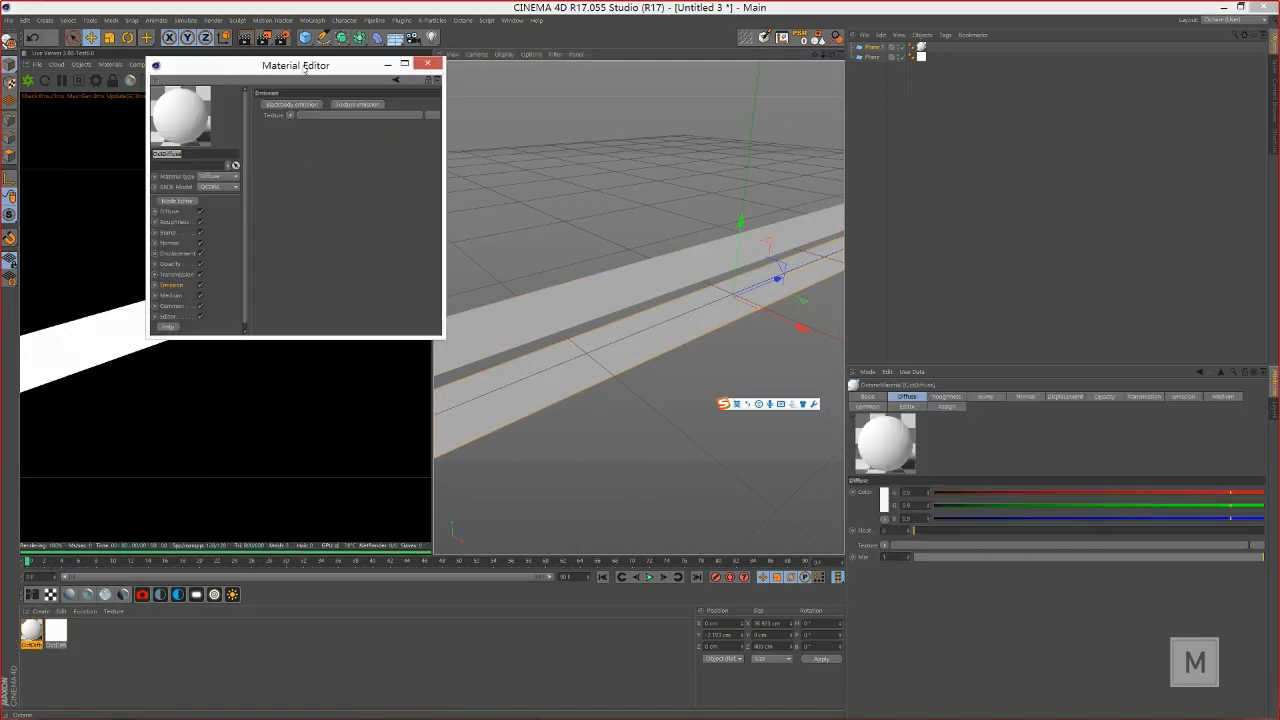
{"action": "left_click_drag", "start_coordinate": [305, 69], "coordinate": [363, 121]}
{"action": "left_click", "coordinate": [485, 115]}
{"action": "left_click", "coordinate": [586, 311]}
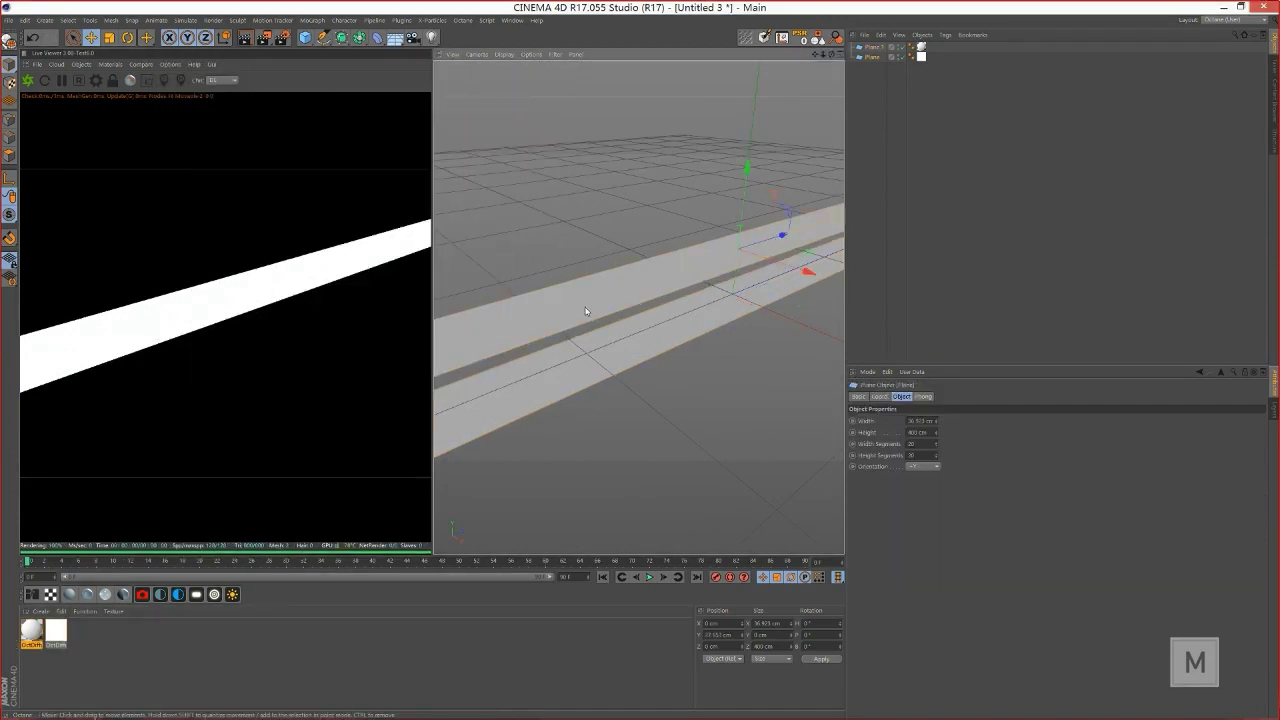
{"action": "double_click", "coordinate": [40, 629]}
{"action": "left_click", "coordinate": [170, 253]}
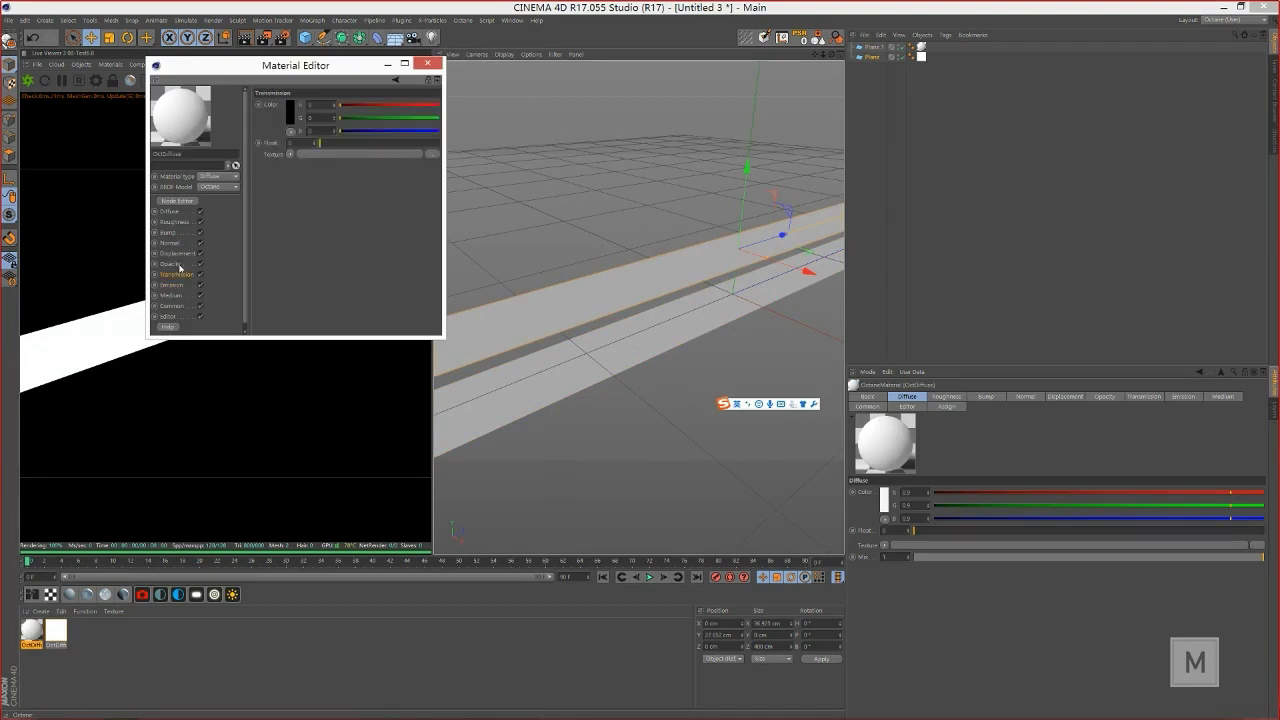
{"action": "left_click", "coordinate": [283, 140]}
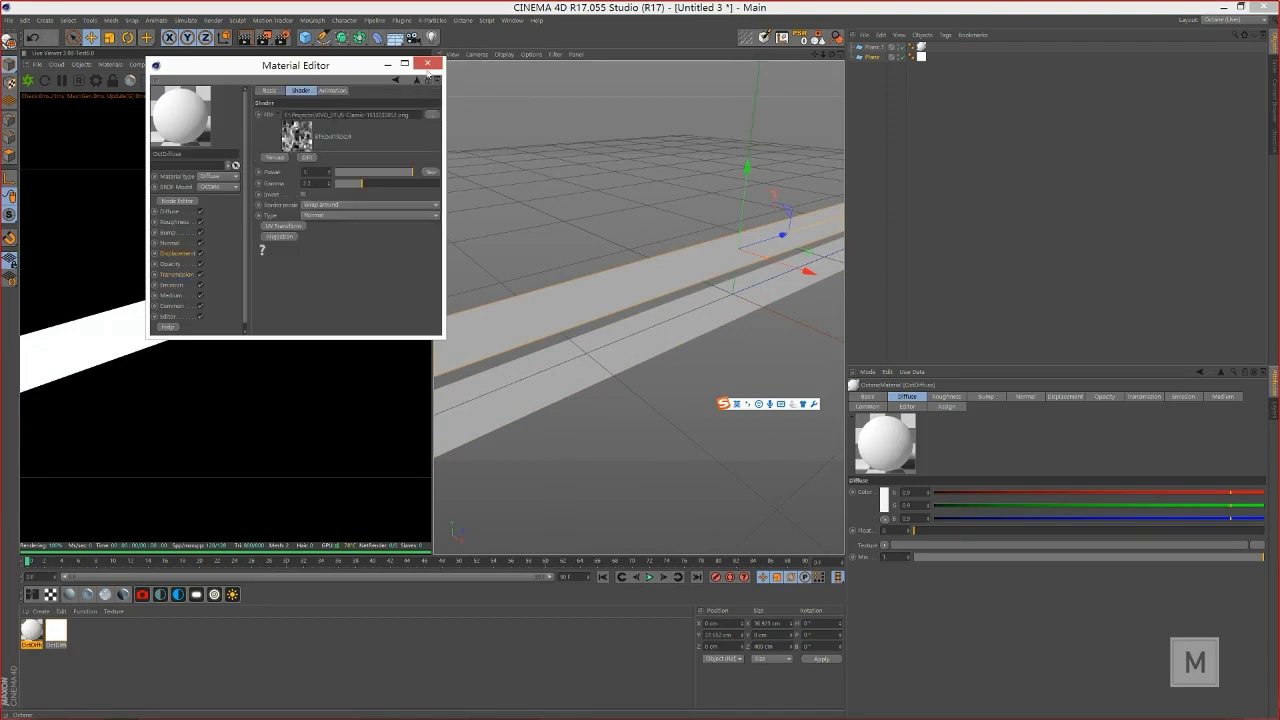
{"action": "left_click", "coordinate": [427, 64]}
Step: Add an Octane Daylight and lower the emissive plane to about Y 4 cm so it intersects the displaced plane
{"action": "left_click", "coordinate": [81, 64]}
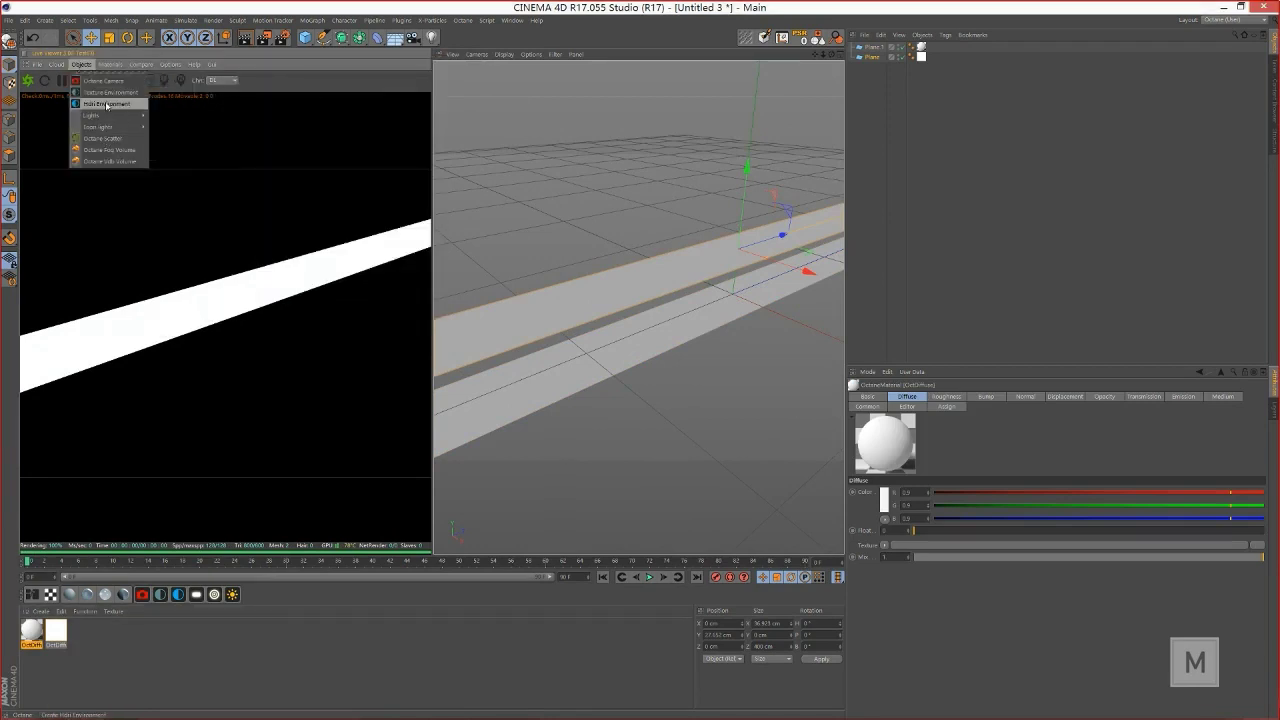
{"action": "mouse_move", "coordinate": [98, 115]}
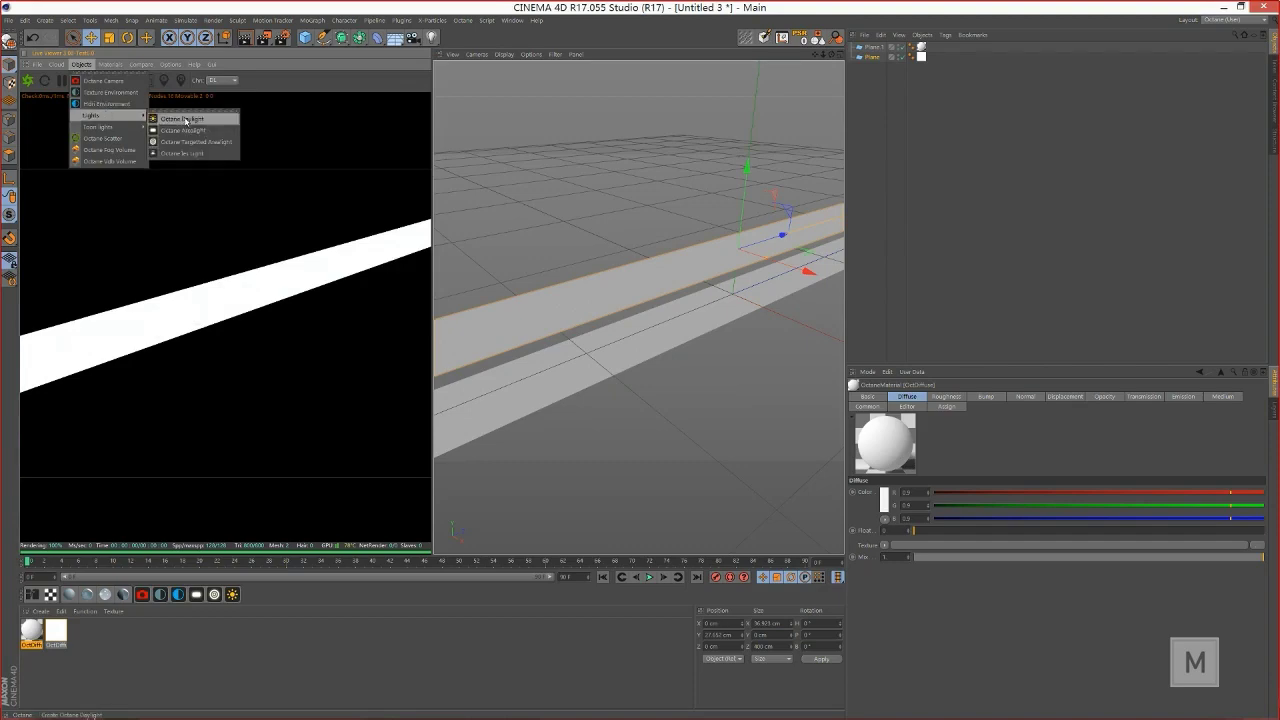
{"action": "left_click", "coordinate": [184, 119]}
{"action": "left_click", "coordinate": [641, 265]}
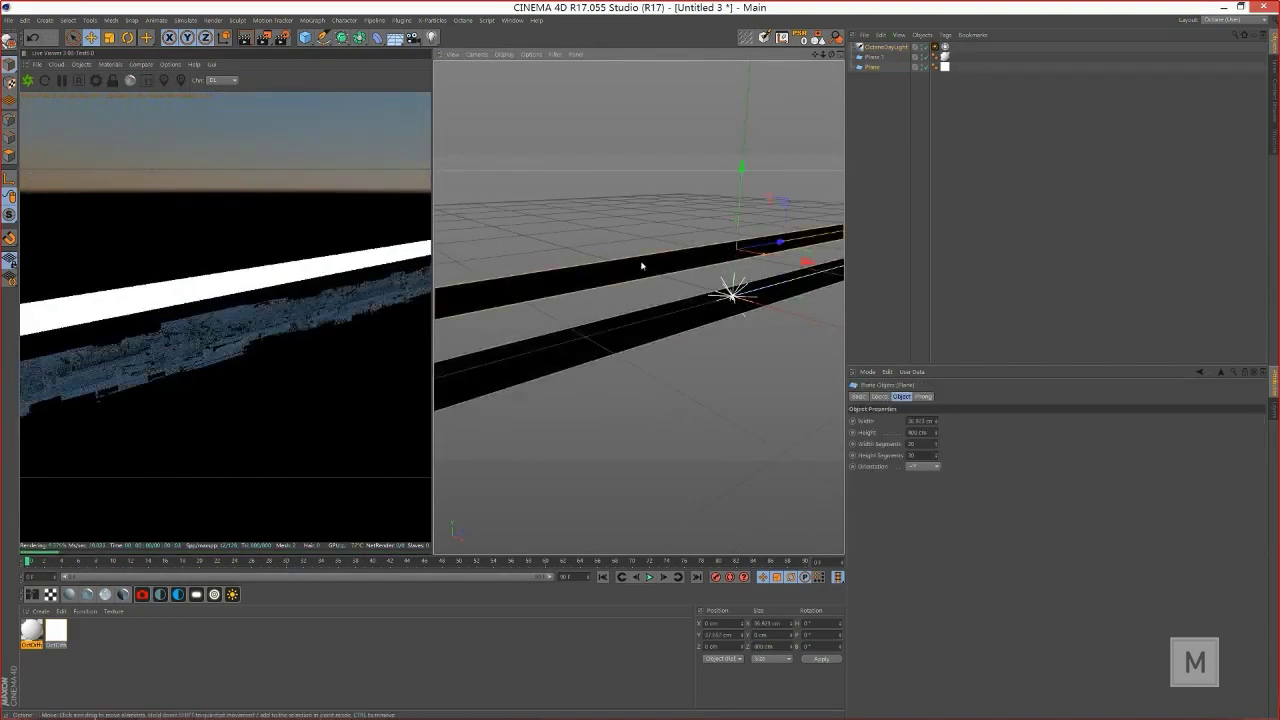
{"action": "left_click_drag", "start_coordinate": [742, 172], "coordinate": [749, 240]}
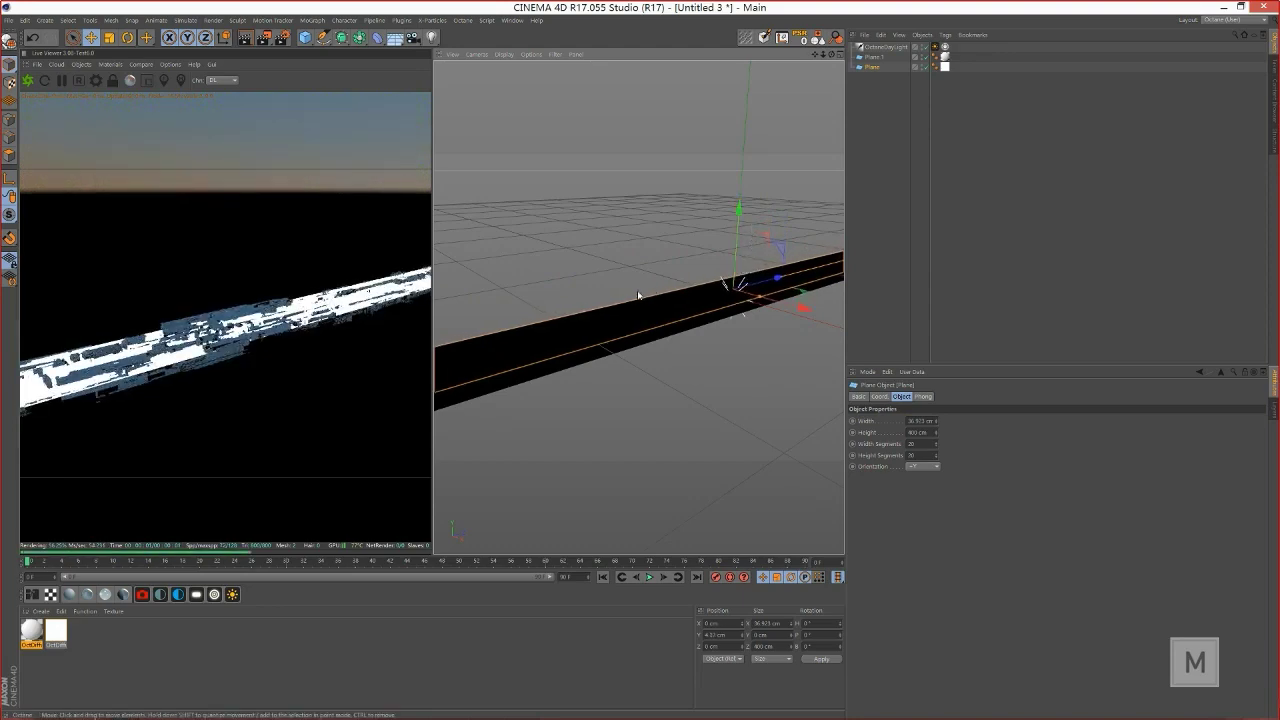
{"action": "mouse_move", "coordinate": [638, 301]}
{"action": "left_mouse_down", "text": "alt"}
{"action": "mouse_move", "coordinate": [631, 354]}
{"action": "mouse_move", "coordinate": [665, 356]}
{"action": "mouse_move", "coordinate": [663, 376]}
{"action": "mouse_move", "coordinate": [612, 326]}
{"action": "mouse_move", "coordinate": [620, 284]}
{"action": "left_mouse_up", "text": "alt"}
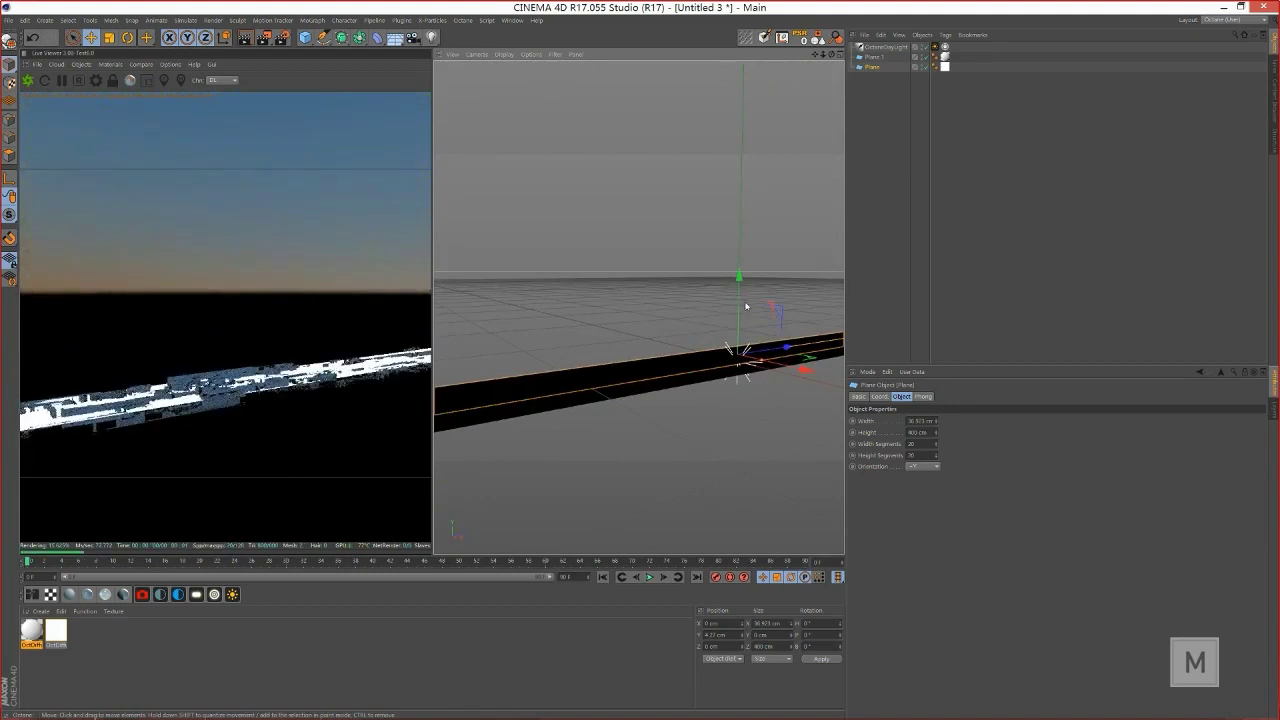
{"action": "left_click_drag", "start_coordinate": [589, 371], "coordinate": [580, 366], "text": "alt"}
Step: Switch to the Hitech_02.c4d project and examine the layout of the city blocks and streets from above
{"action": "key", "text": "v"}
{"action": "mouse_move", "coordinate": [626, 270]}
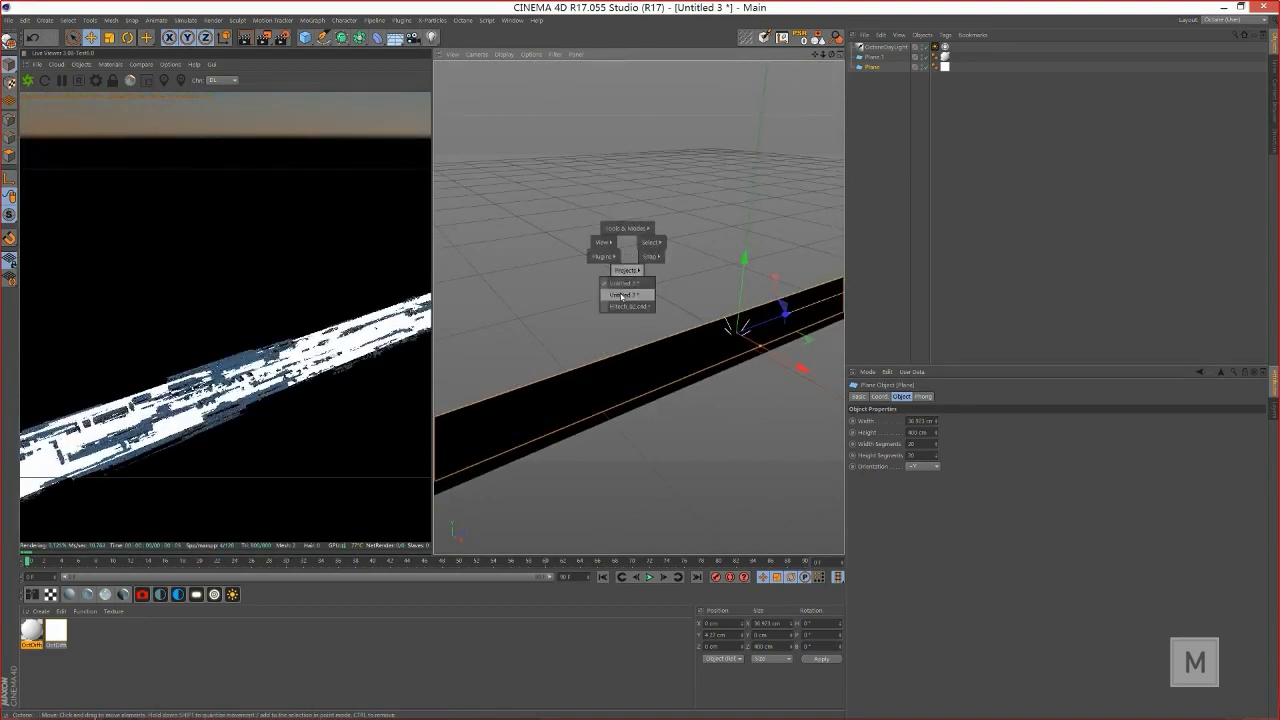
{"action": "left_click", "coordinate": [631, 306]}
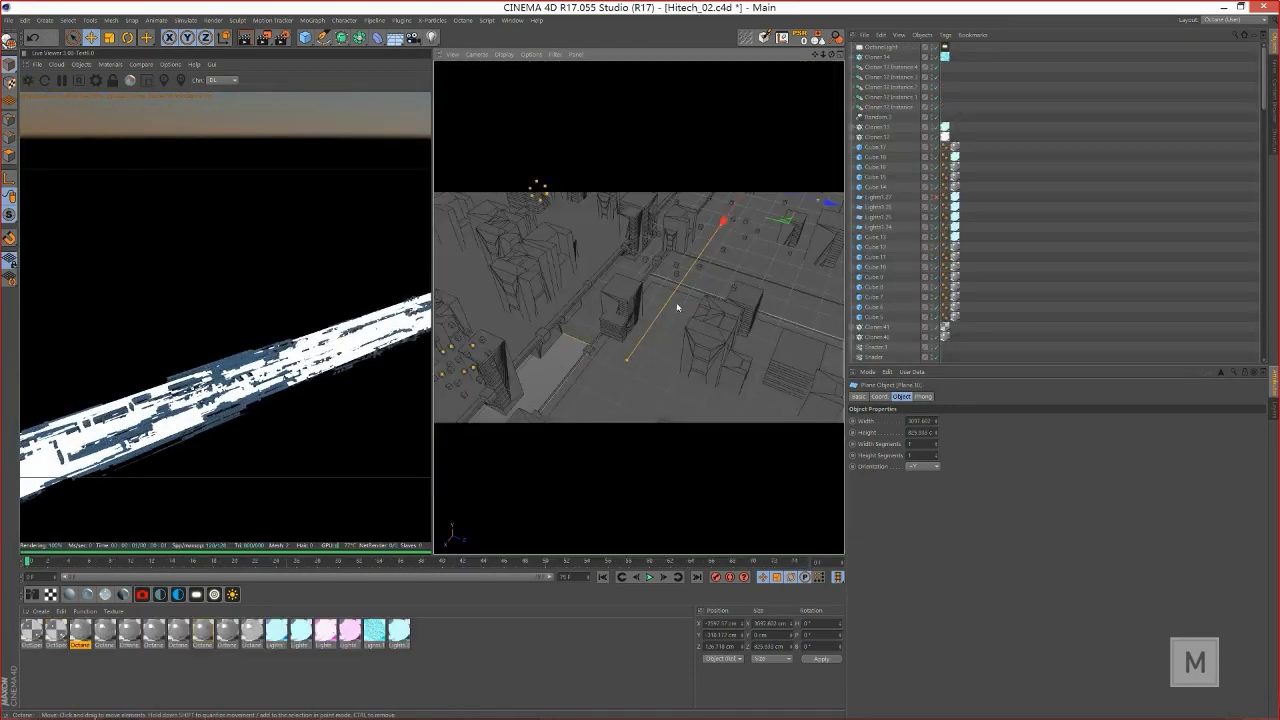
{"action": "left_click_drag", "start_coordinate": [610, 319], "coordinate": [638, 313], "text": "alt"}
{"action": "right_click_drag", "start_coordinate": [638, 312], "coordinate": [648, 336], "text": "alt"}
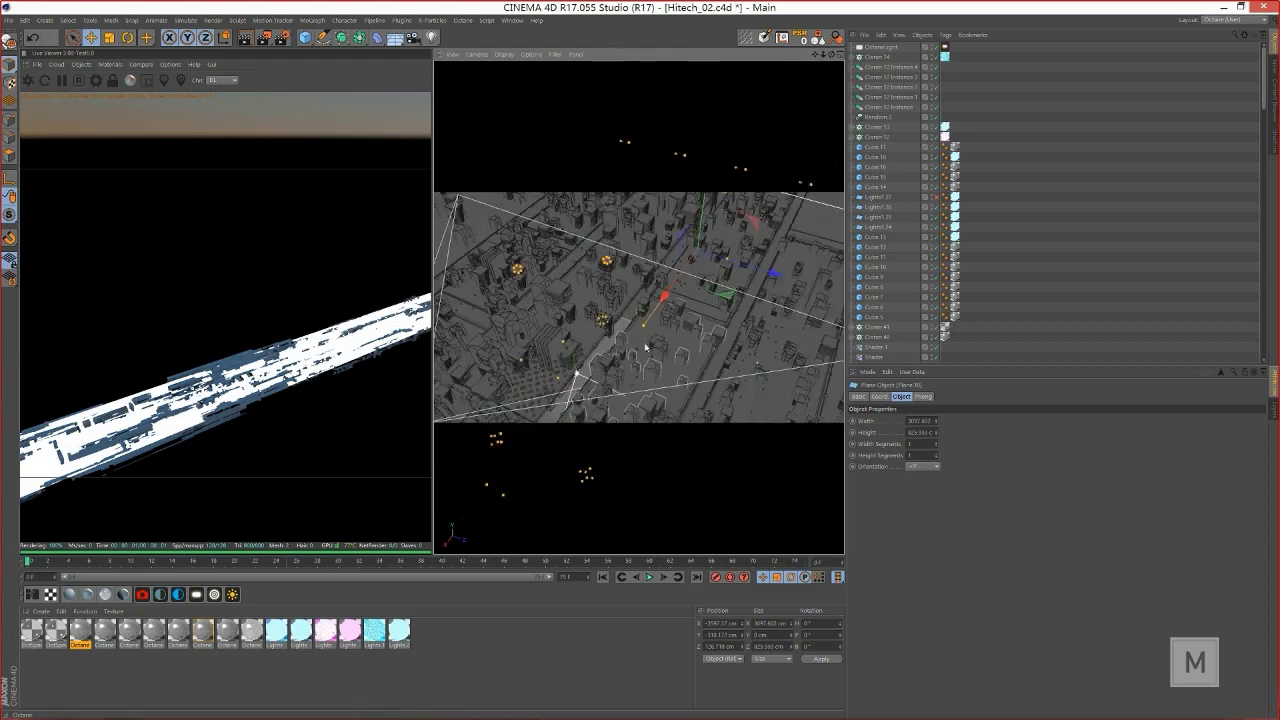
{"action": "left_click_drag", "start_coordinate": [645, 347], "coordinate": [668, 354], "text": "alt"}
Step: Compare the finished Hitech_03 (00000).jpg render in Windows Photo Viewer with the displacement settings of the city's first glossy Octane Material
{"action": "mouse_move", "coordinate": [447, 707]}
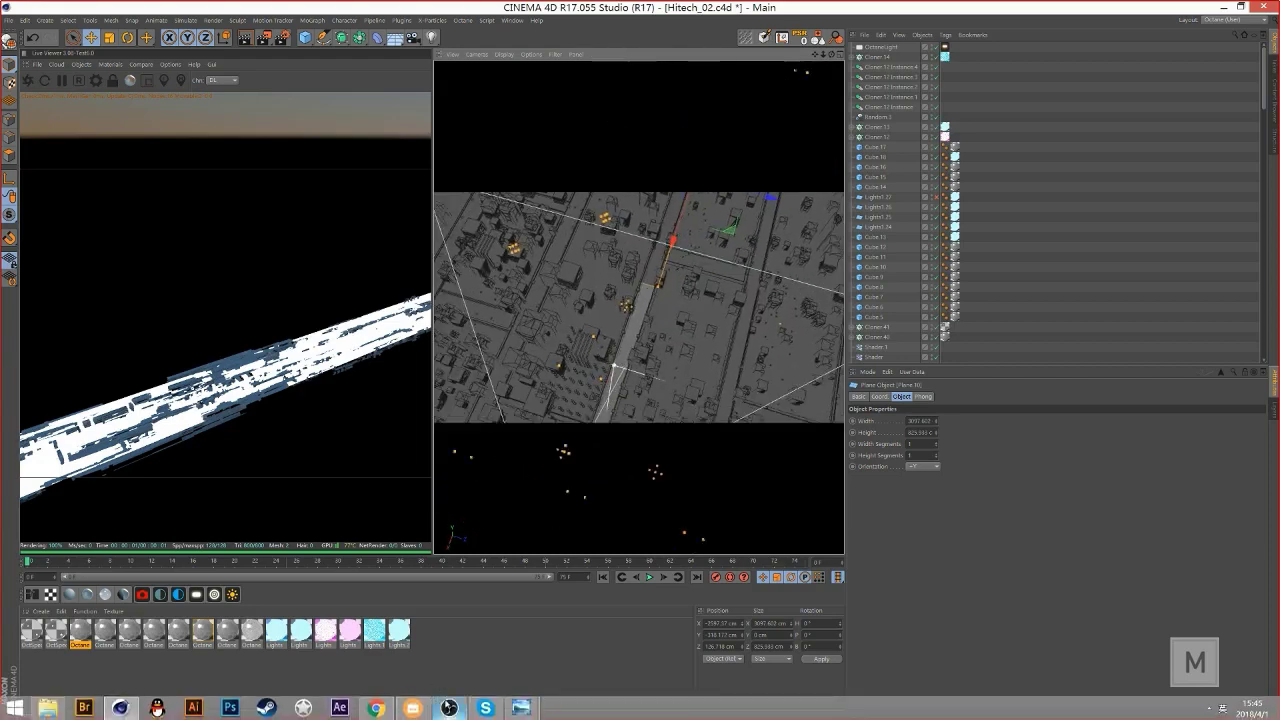
{"action": "mouse_move", "coordinate": [520, 707]}
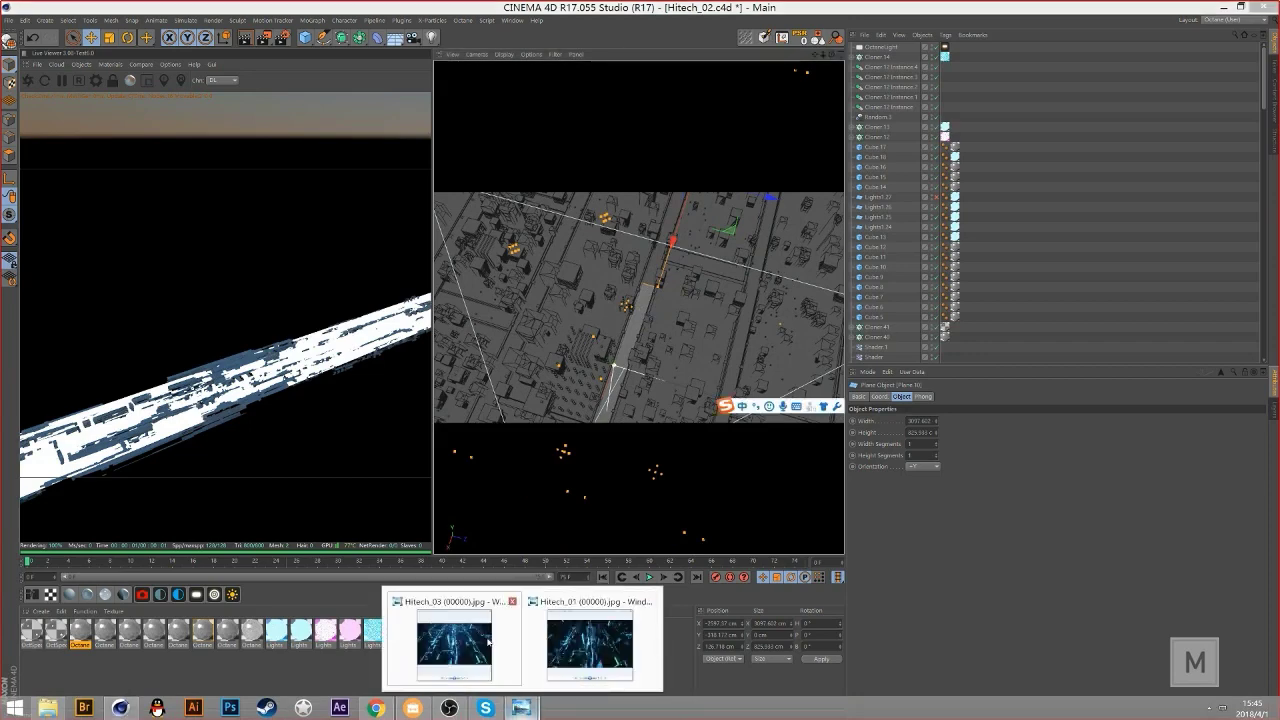
{"action": "left_click", "coordinate": [489, 643]}
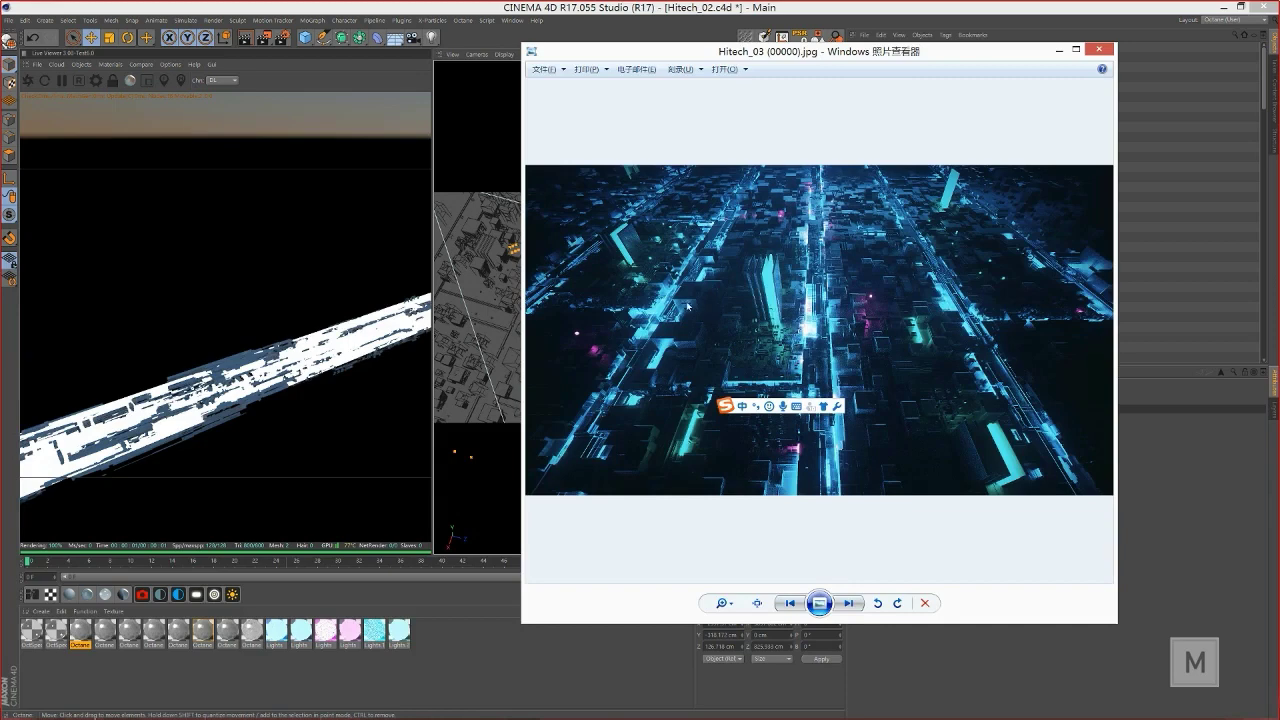
{"action": "double_click", "coordinate": [88, 628]}
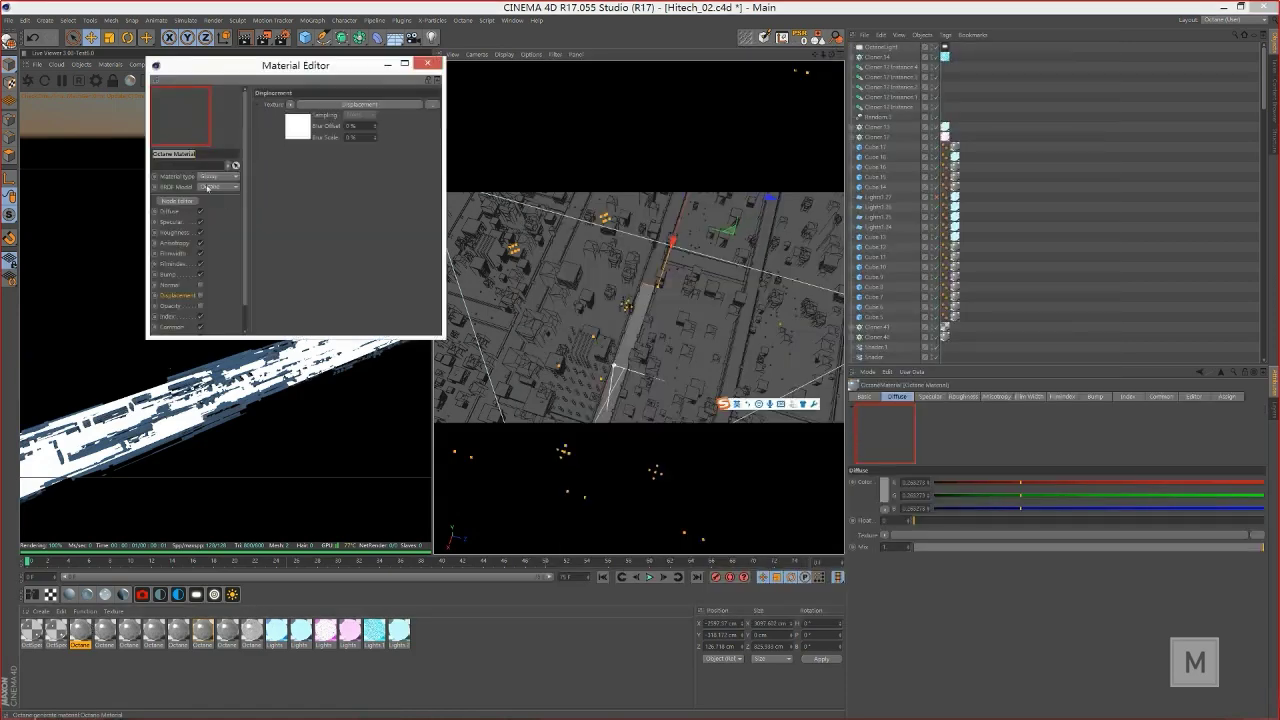
{"action": "left_click_drag", "start_coordinate": [248, 71], "coordinate": [357, 93]}
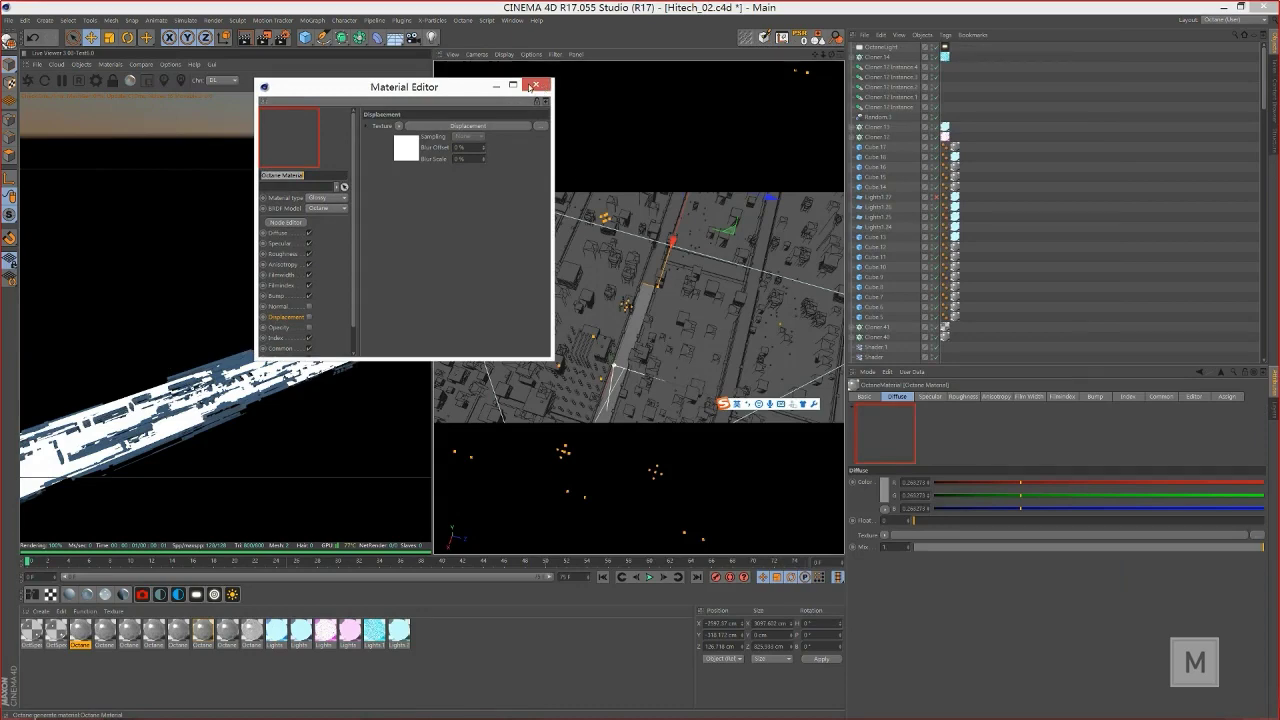
{"action": "left_click", "coordinate": [531, 87]}
{"action": "left_click", "coordinate": [520, 708]}
{"action": "left_click", "coordinate": [592, 630]}
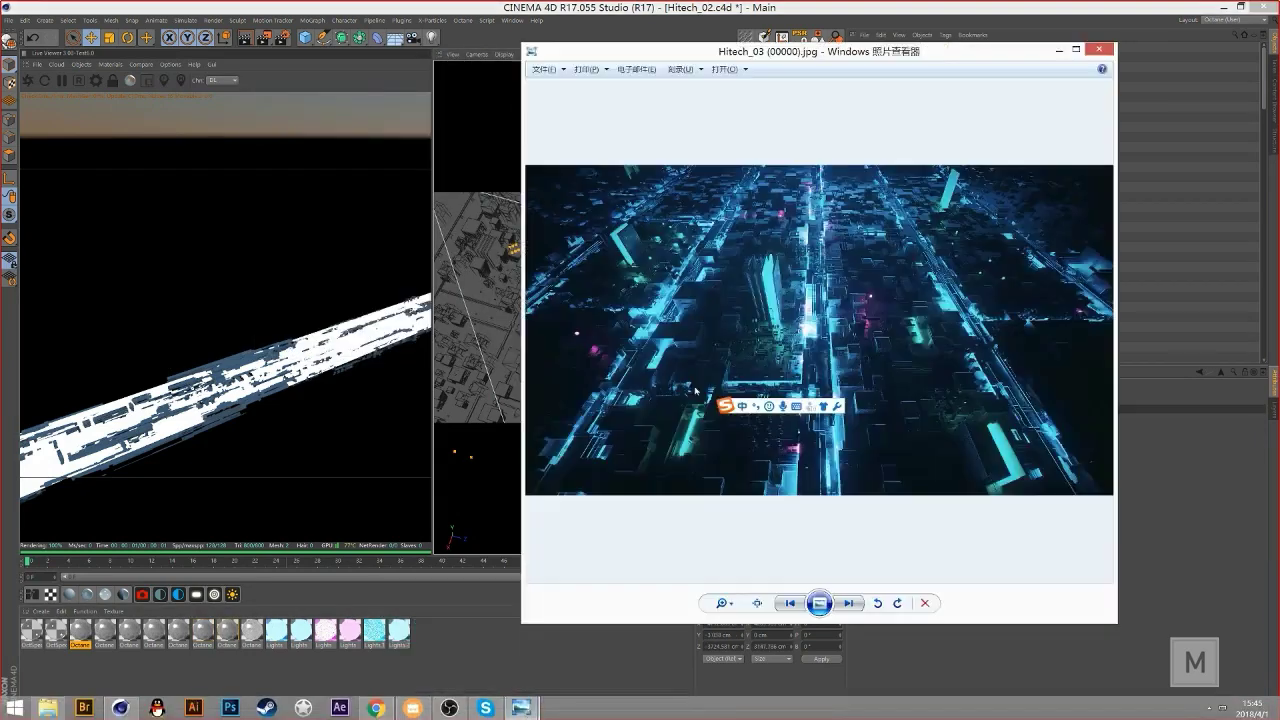
{"action": "left_click", "coordinate": [1097, 50]}
Step: Return from the Hitech city project to the Untitled 3 demo project
{"action": "left_click", "coordinate": [84, 626]}
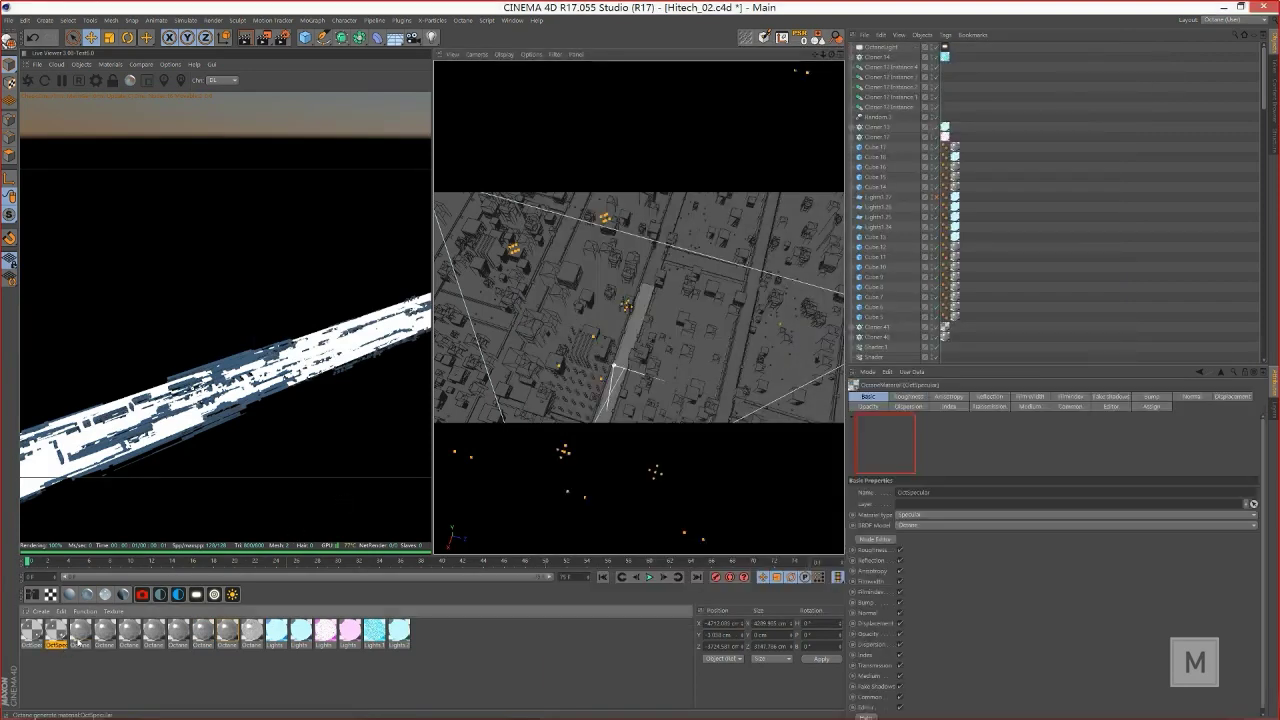
{"action": "key", "text": "v"}
{"action": "mouse_move", "coordinate": [616, 244]}
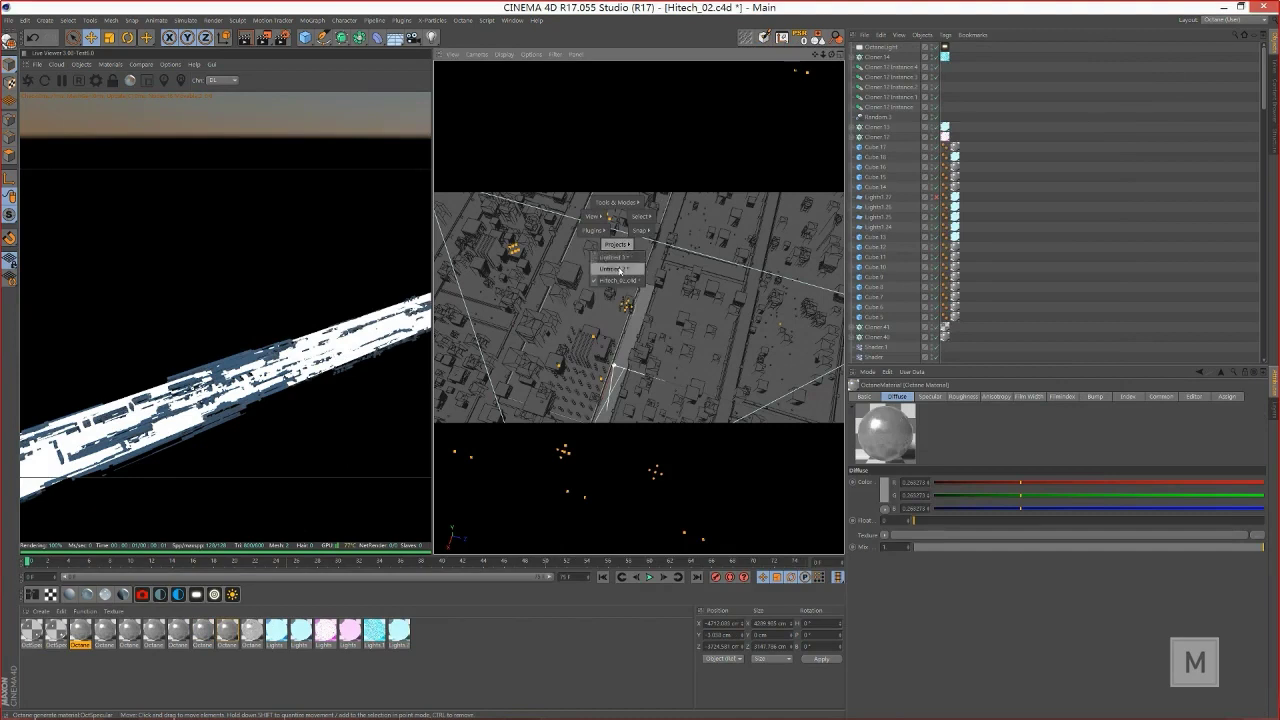
{"action": "left_click", "coordinate": [619, 269]}
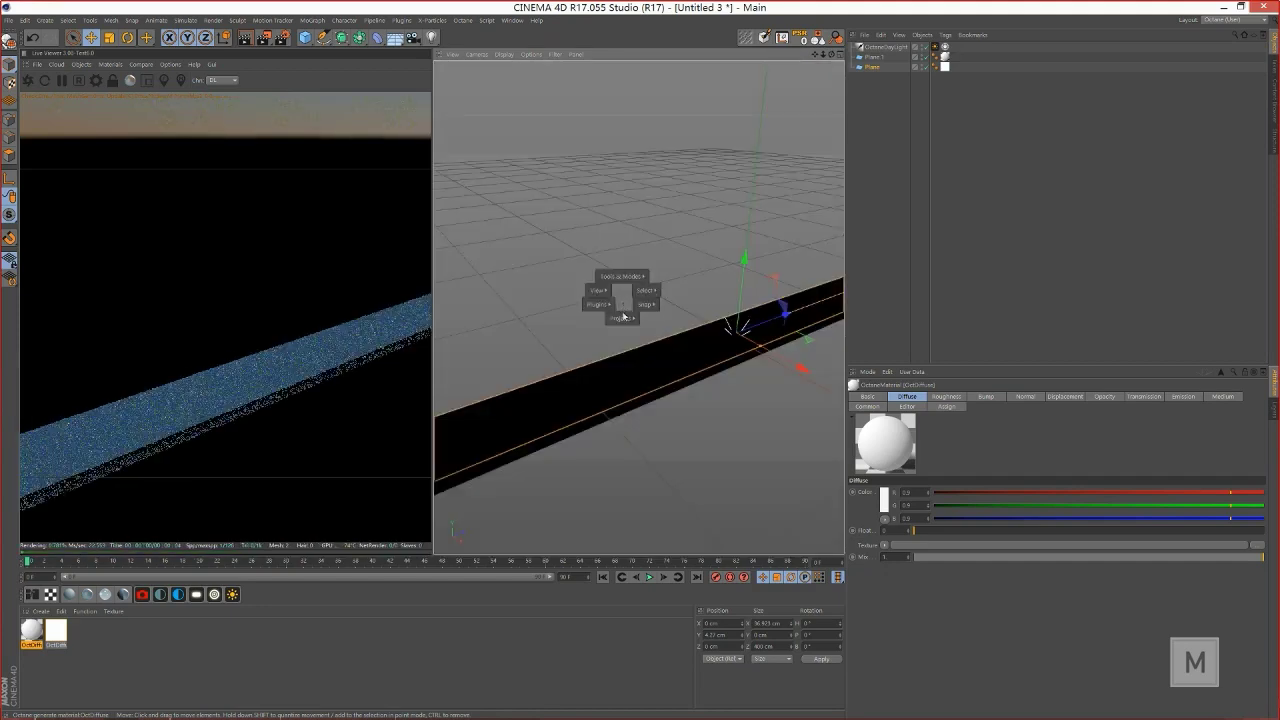
{"action": "left_click", "coordinate": [640, 380]}
Step: Narrow the emissive plane to about 14.8 cm, shift it sideways along X, and lower it slightly into the displaced plane
{"action": "left_click_drag", "start_coordinate": [744, 262], "coordinate": [741, 282]}
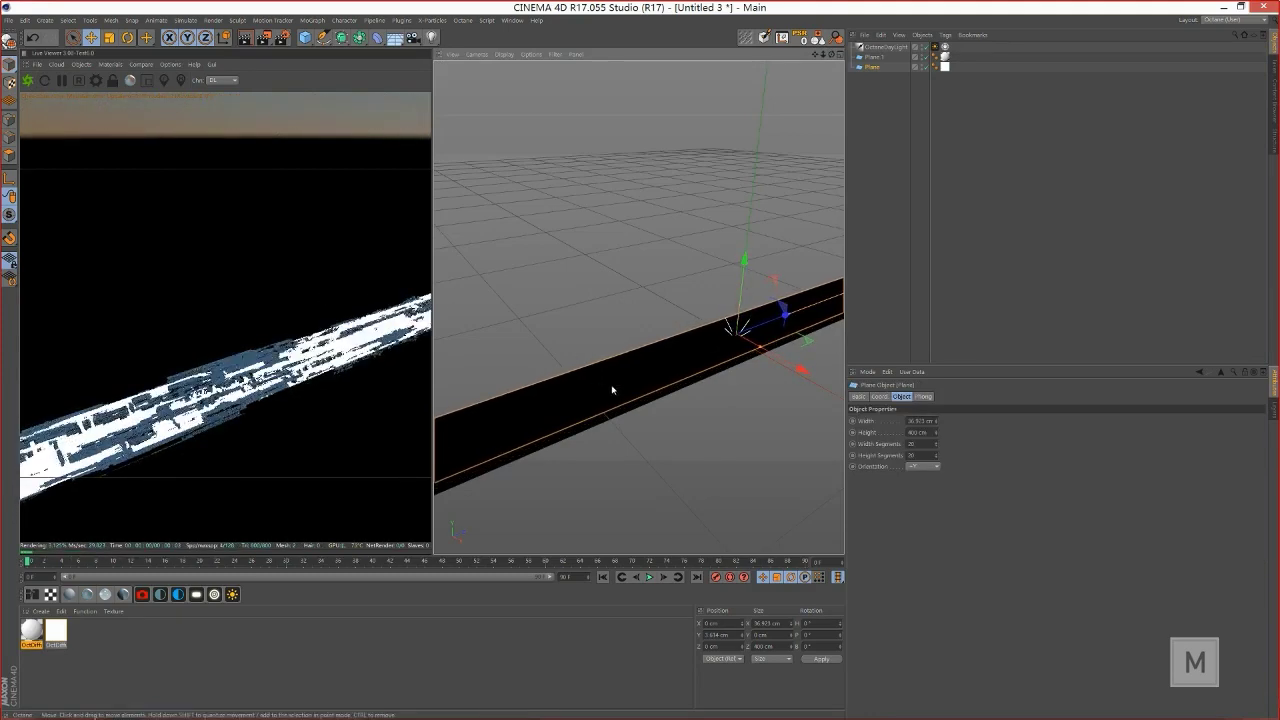
{"action": "scroll", "coordinate": [611, 391], "scroll_direction": "up", "scroll_amount": 3}
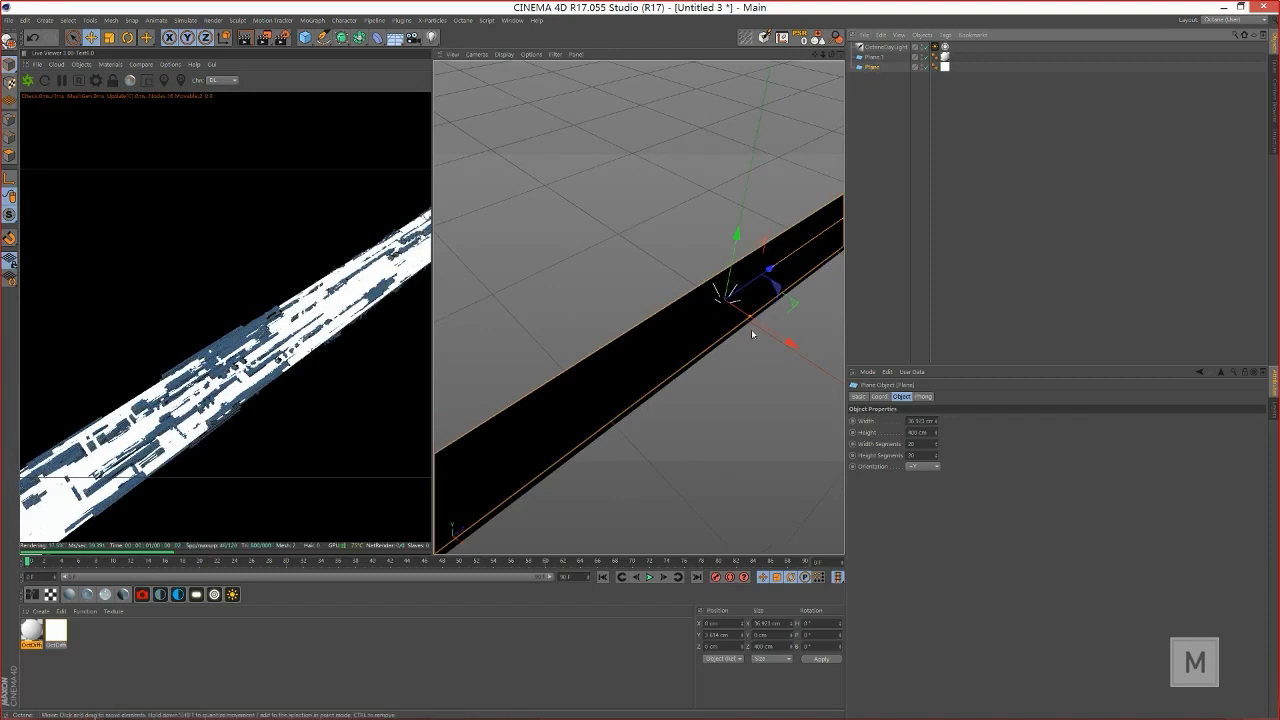
{"action": "left_click_drag", "start_coordinate": [750, 316], "coordinate": [727, 276]}
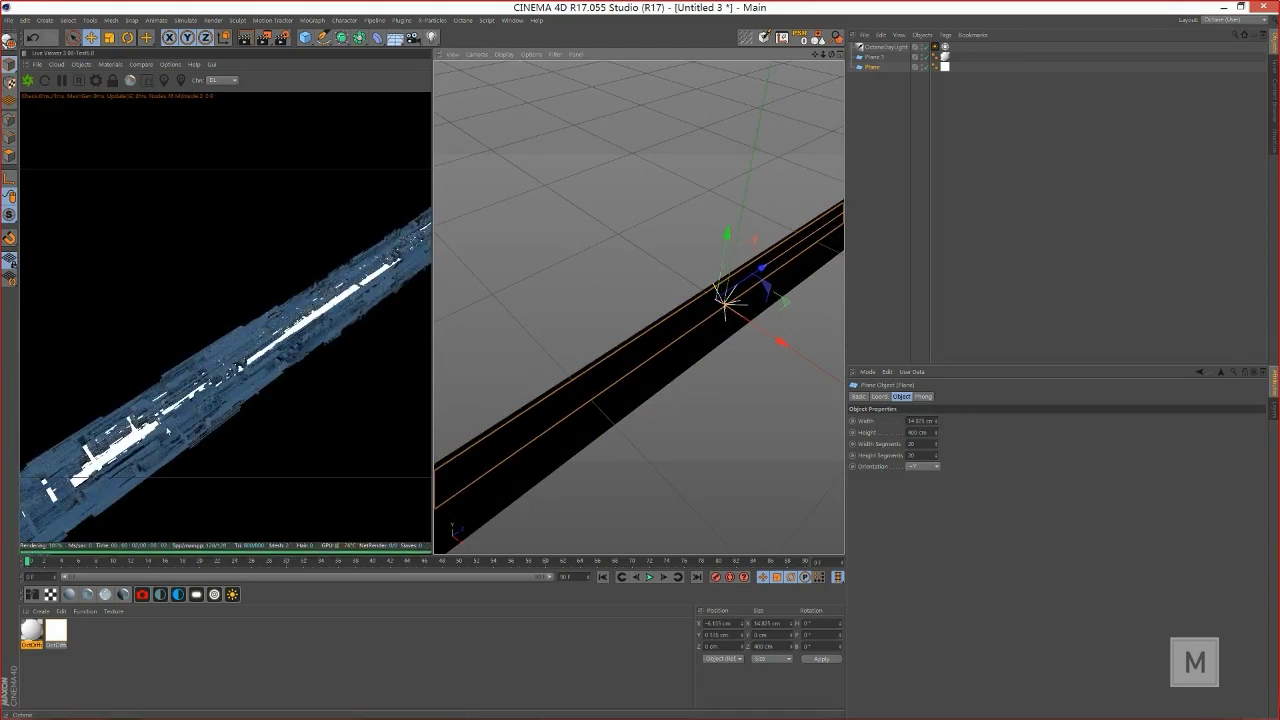
Step: Duplicate the narrow emissive plane along X and give the duplicate its own copy of the emissive material
{"action": "left_click_drag", "start_coordinate": [766, 337], "coordinate": [780, 348]}
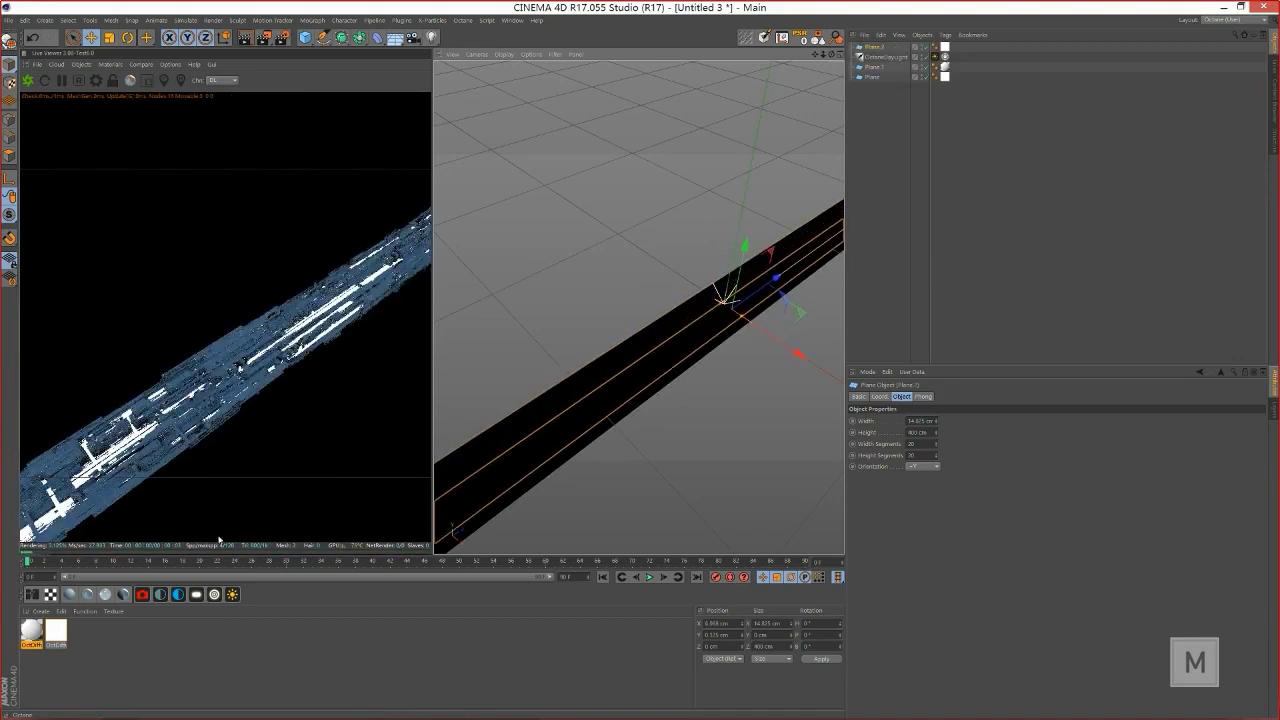
{"action": "left_click_drag", "start_coordinate": [57, 634], "coordinate": [944, 50], "text": "ctrl"}
Step: Load an Octane RgbSpectrum as the texture of the copied material's Blackbody Emission
{"action": "double_click", "coordinate": [80, 635]}
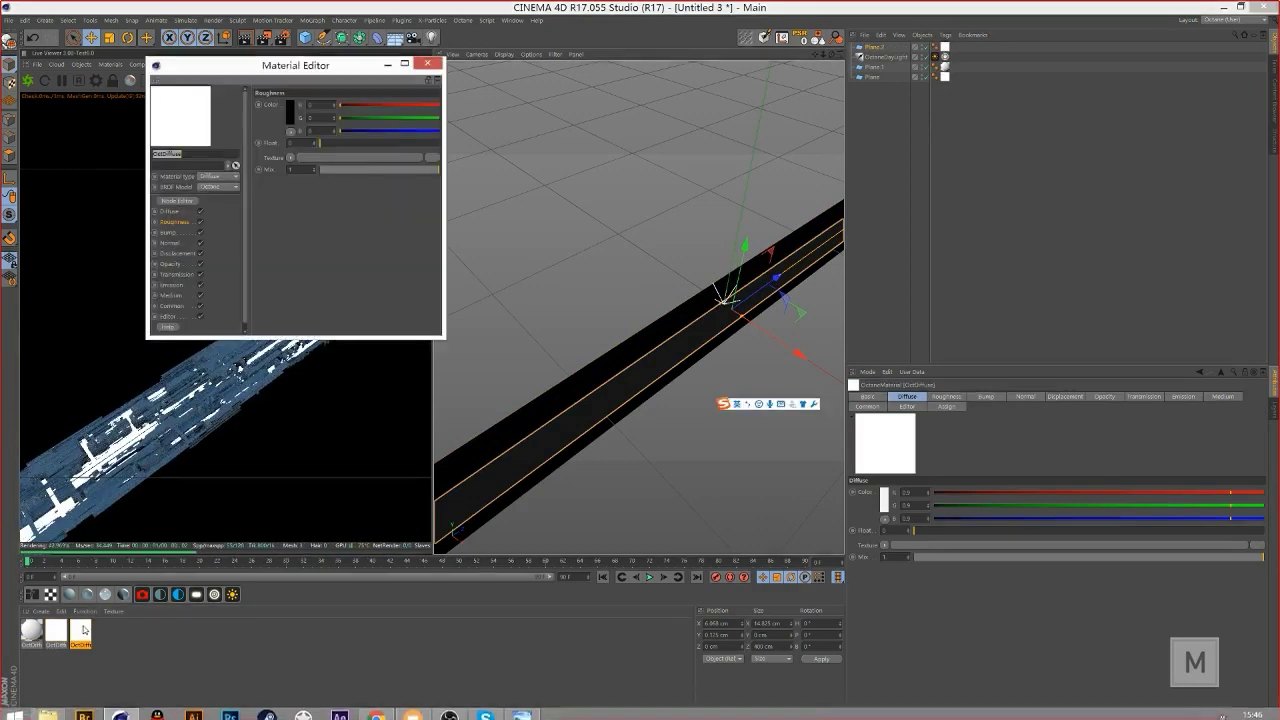
{"action": "left_click", "coordinate": [168, 285]}
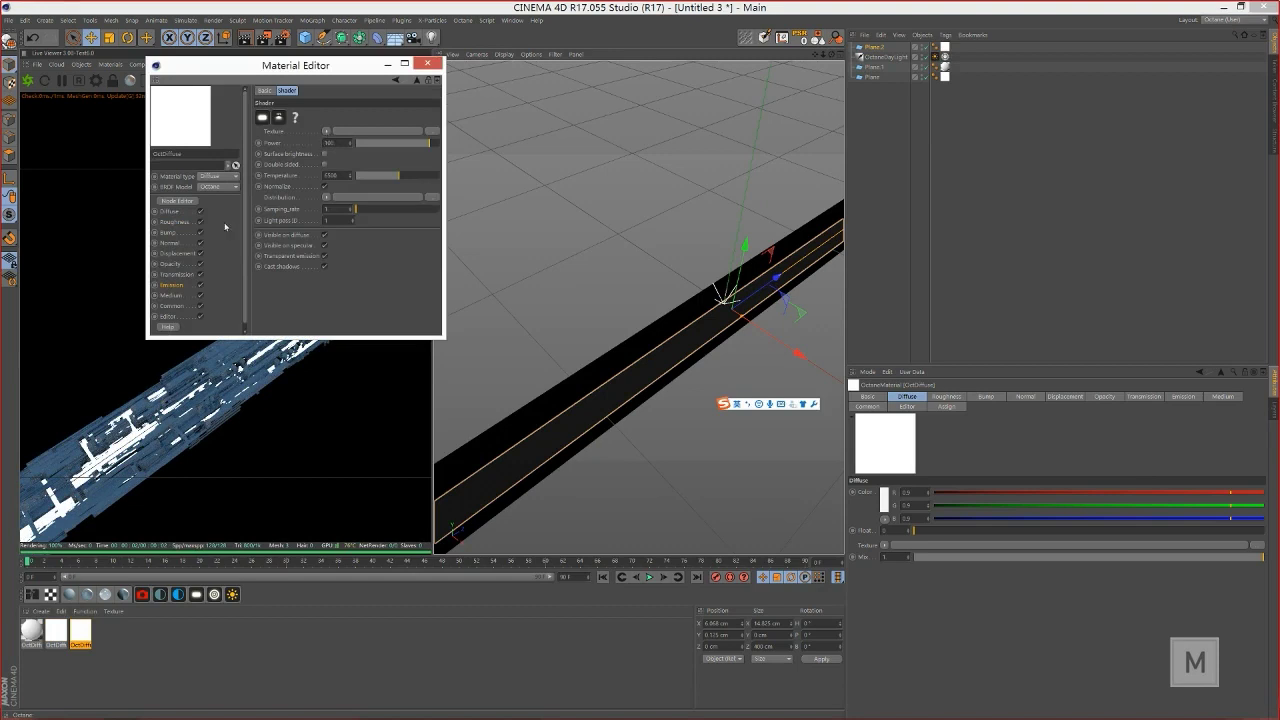
{"action": "left_click", "coordinate": [326, 132]}
{"action": "mouse_move", "coordinate": [350, 344]}
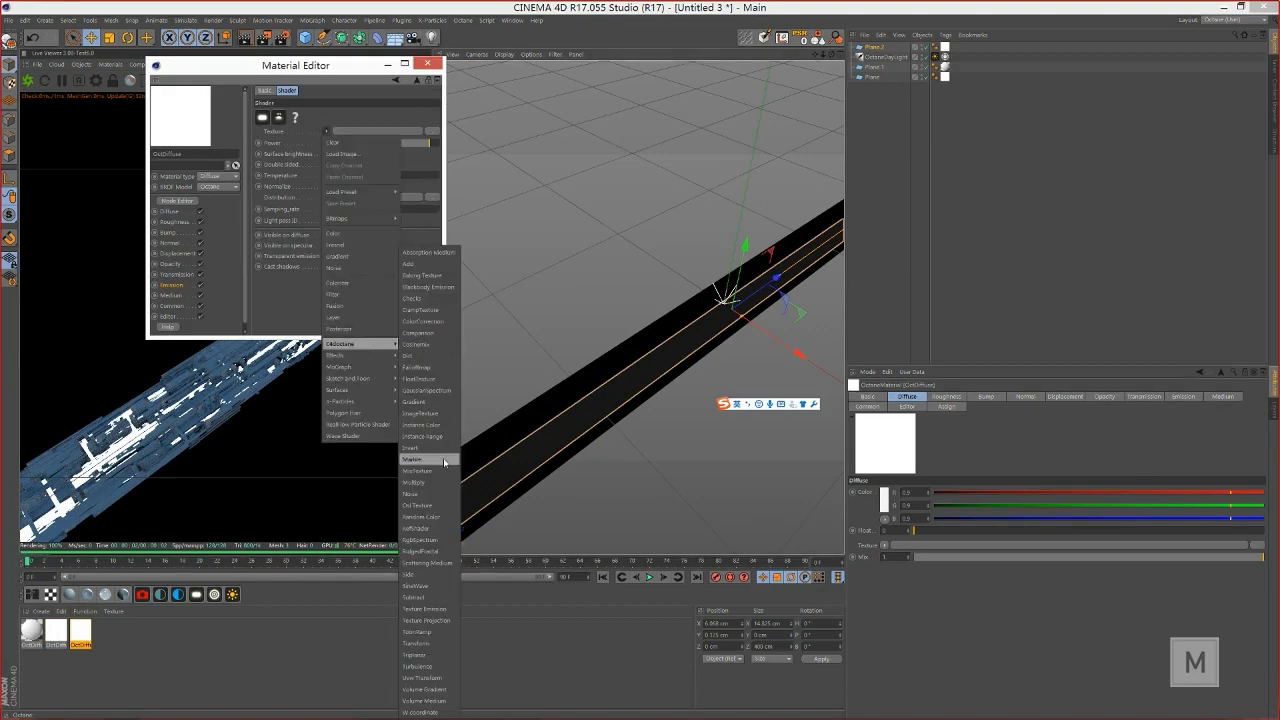
{"action": "left_click", "coordinate": [439, 540]}
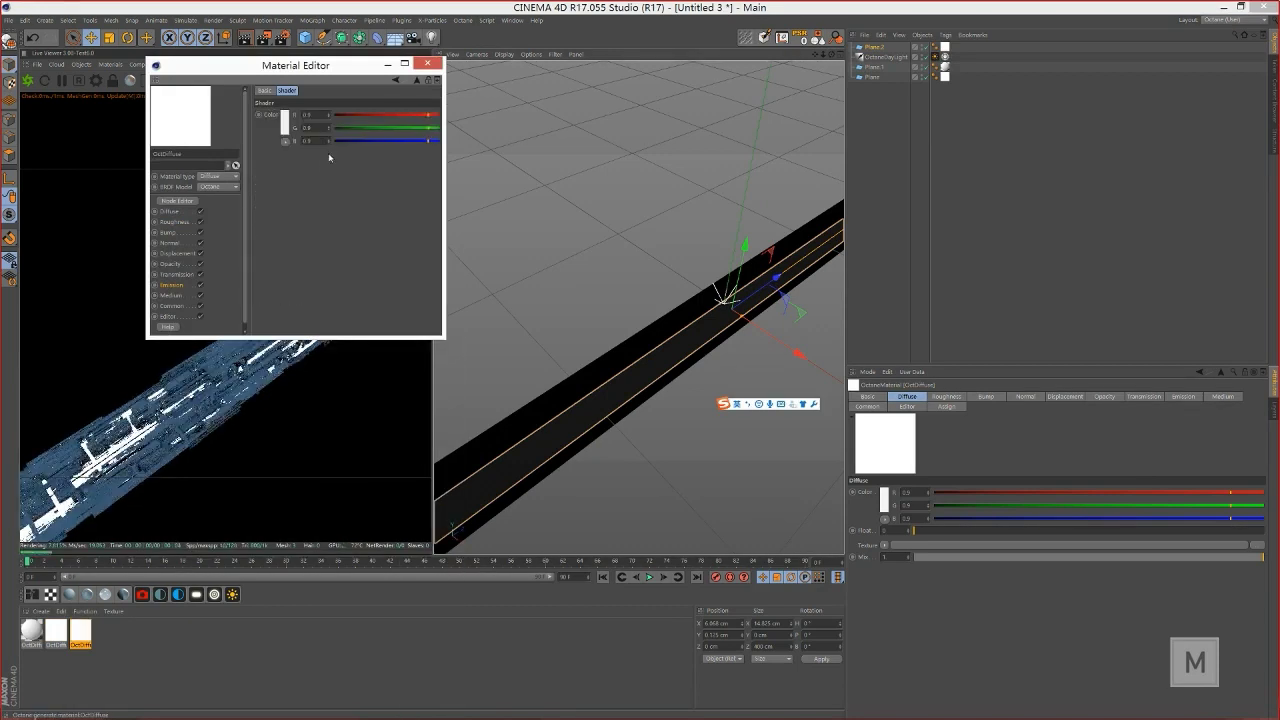
Step: Set the RgbSpectrum emission colour to a saturated pinkish red and close the Material Editor
{"action": "left_click", "coordinate": [330, 132]}
{"action": "left_click", "coordinate": [331, 130]}
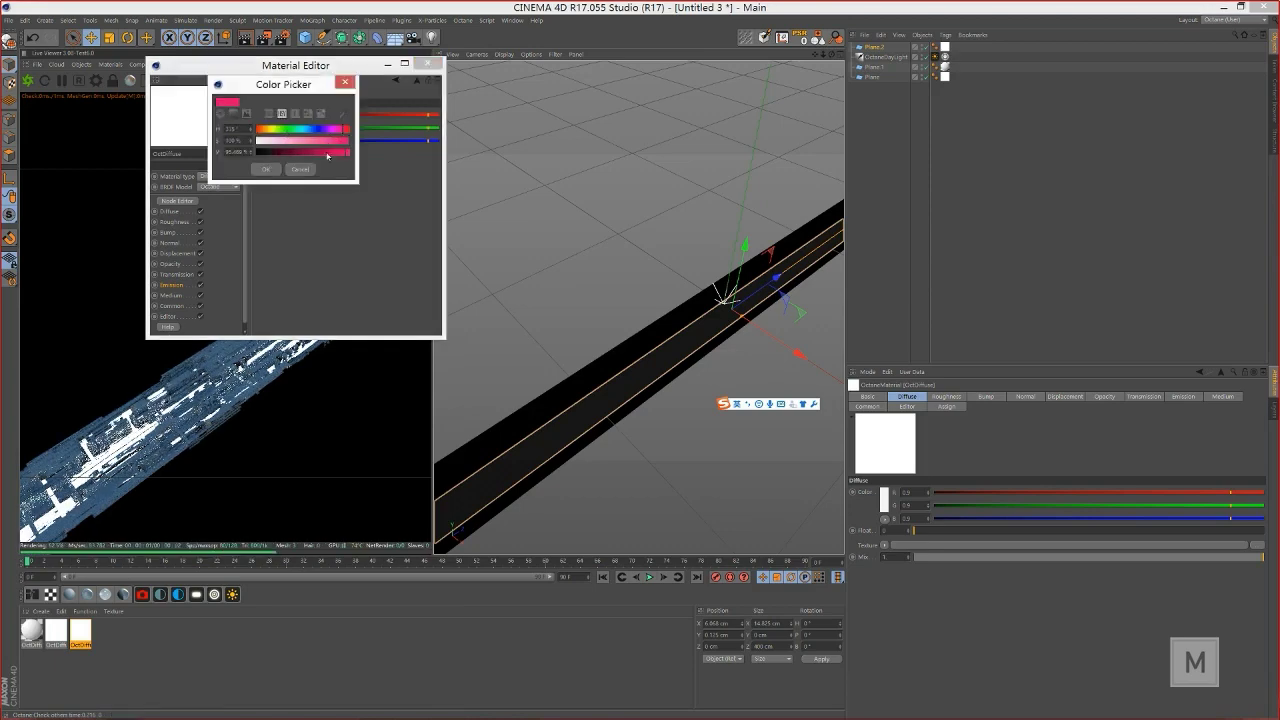
{"action": "left_click", "coordinate": [266, 169]}
{"action": "left_click_drag", "start_coordinate": [300, 65], "coordinate": [416, 227]}
{"action": "left_click", "coordinate": [537, 228]}
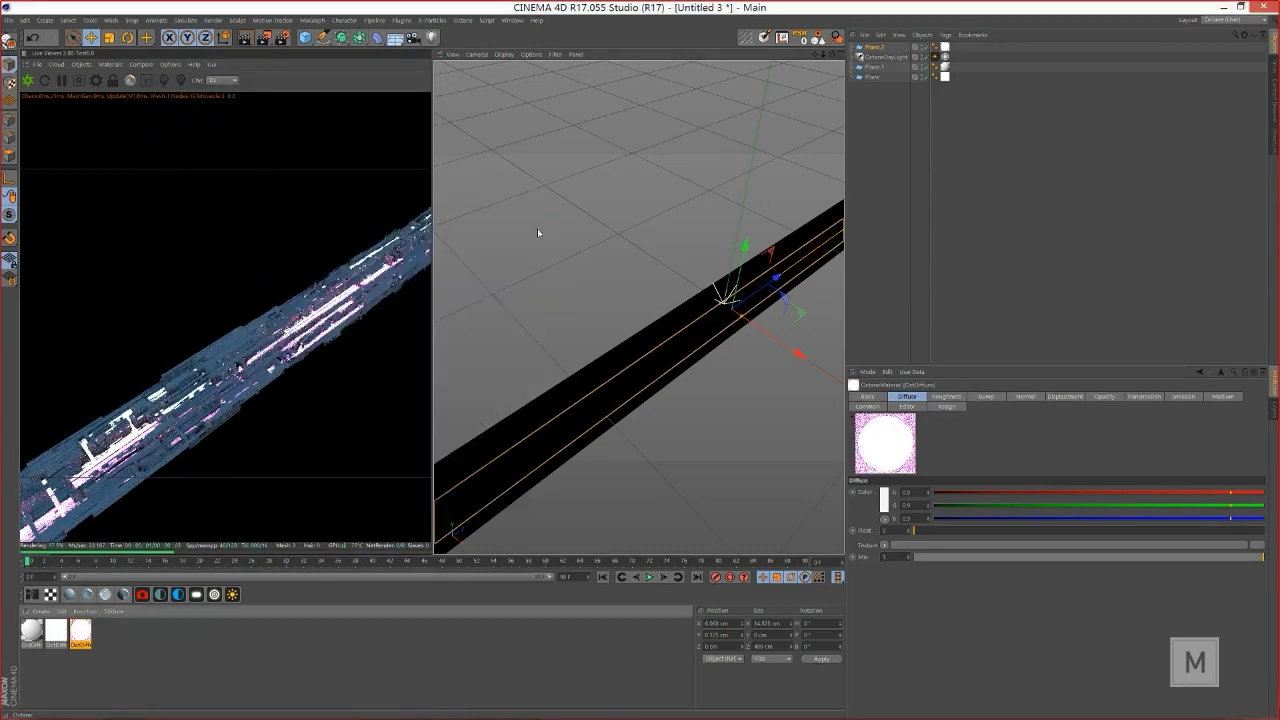
Step: Shrink the pink emissive plane to a patch about 38 cm long and place a duplicate at about Z 82 cm
{"action": "left_click_drag", "start_coordinate": [537, 228], "coordinate": [674, 316], "text": "alt"}
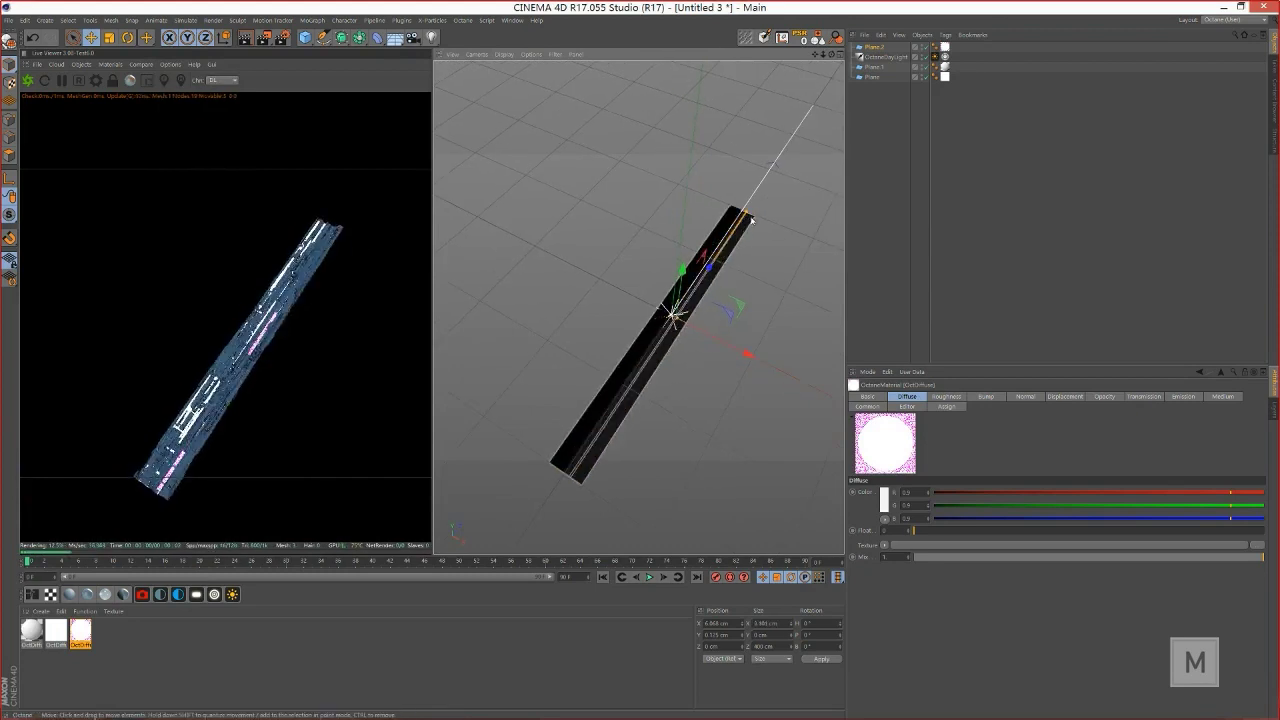
{"action": "left_click_drag", "start_coordinate": [752, 219], "coordinate": [707, 287]}
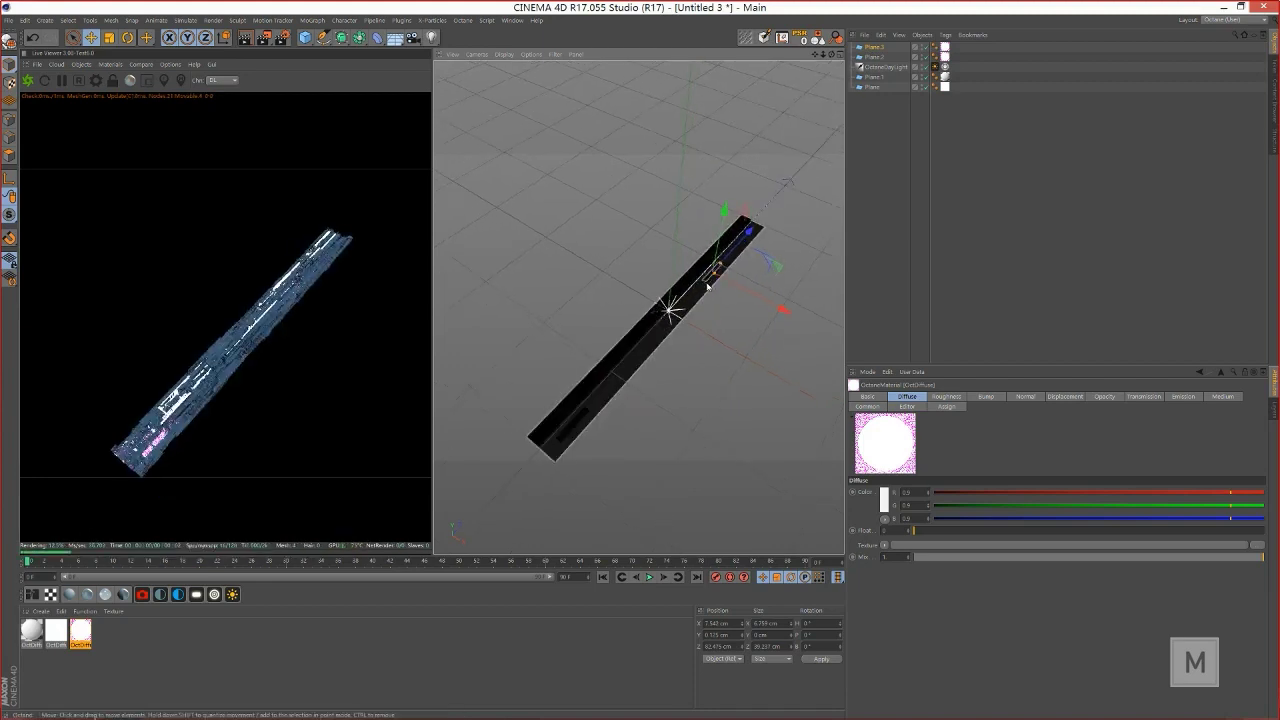
Step: Duplicate the pink emissive material for the second small patch and set the copy's RgbSpectrum emission colour to a saturated blue
{"action": "left_click_drag", "start_coordinate": [80, 632], "coordinate": [107, 634], "text": "ctrl"}
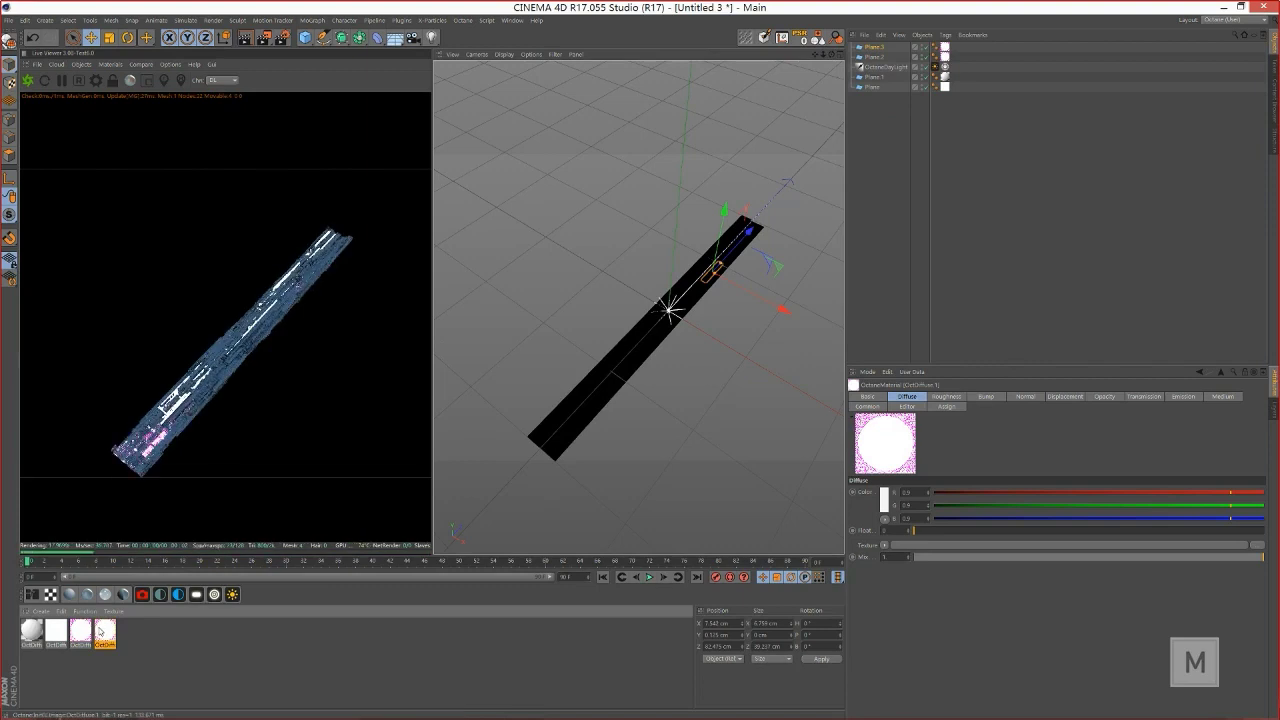
{"action": "double_click", "coordinate": [105, 632]}
{"action": "left_click", "coordinate": [297, 147]}
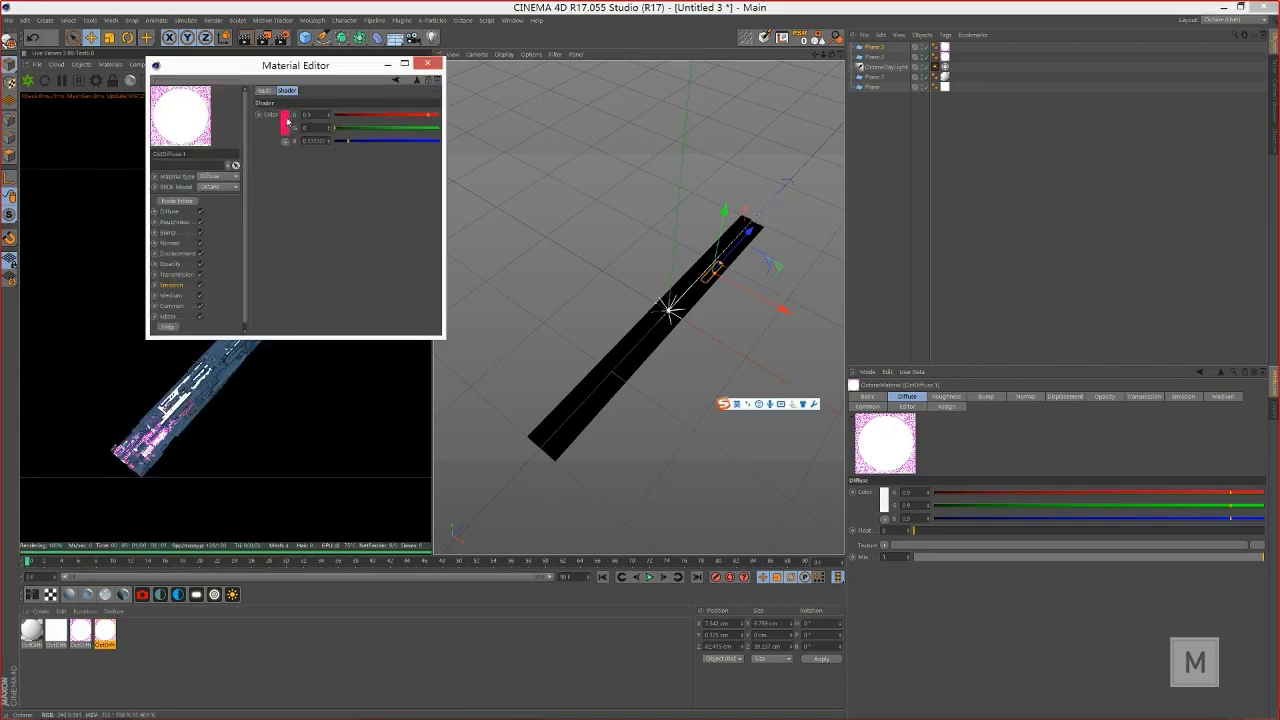
{"action": "left_click", "coordinate": [288, 128]}
{"action": "left_click", "coordinate": [268, 161]}
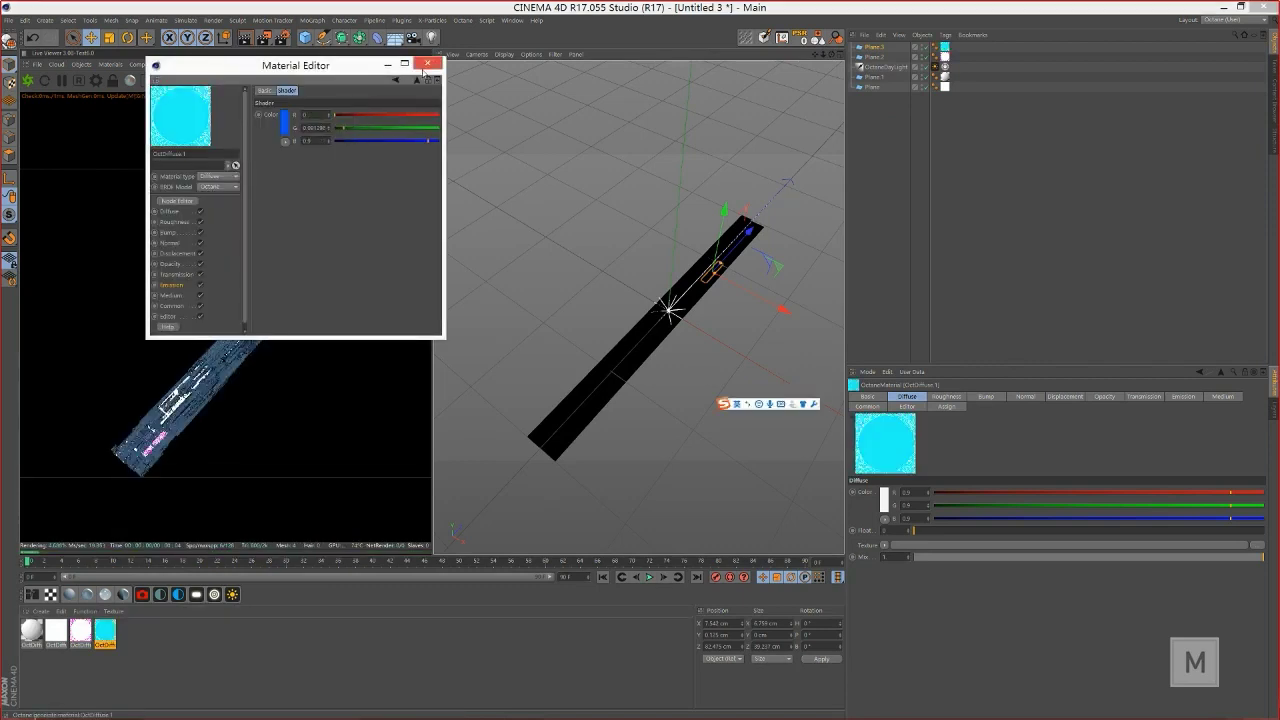
{"action": "left_click", "coordinate": [428, 63]}
Step: Add a MoGraph Cloner and a cube primitive to the scene
{"action": "left_click_drag", "start_coordinate": [653, 310], "coordinate": [514, 417], "text": "alt"}
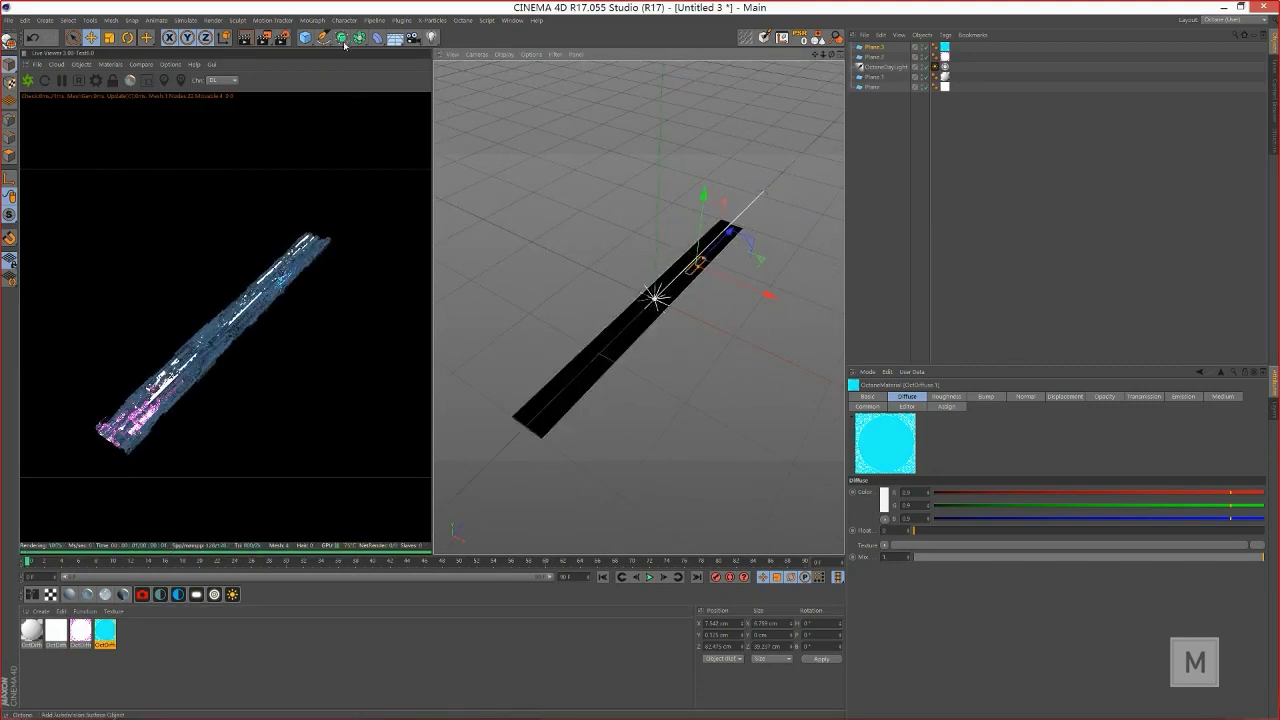
{"action": "left_click_drag", "start_coordinate": [323, 38], "coordinate": [358, 38]}
{"action": "left_click", "coordinate": [548, 424]}
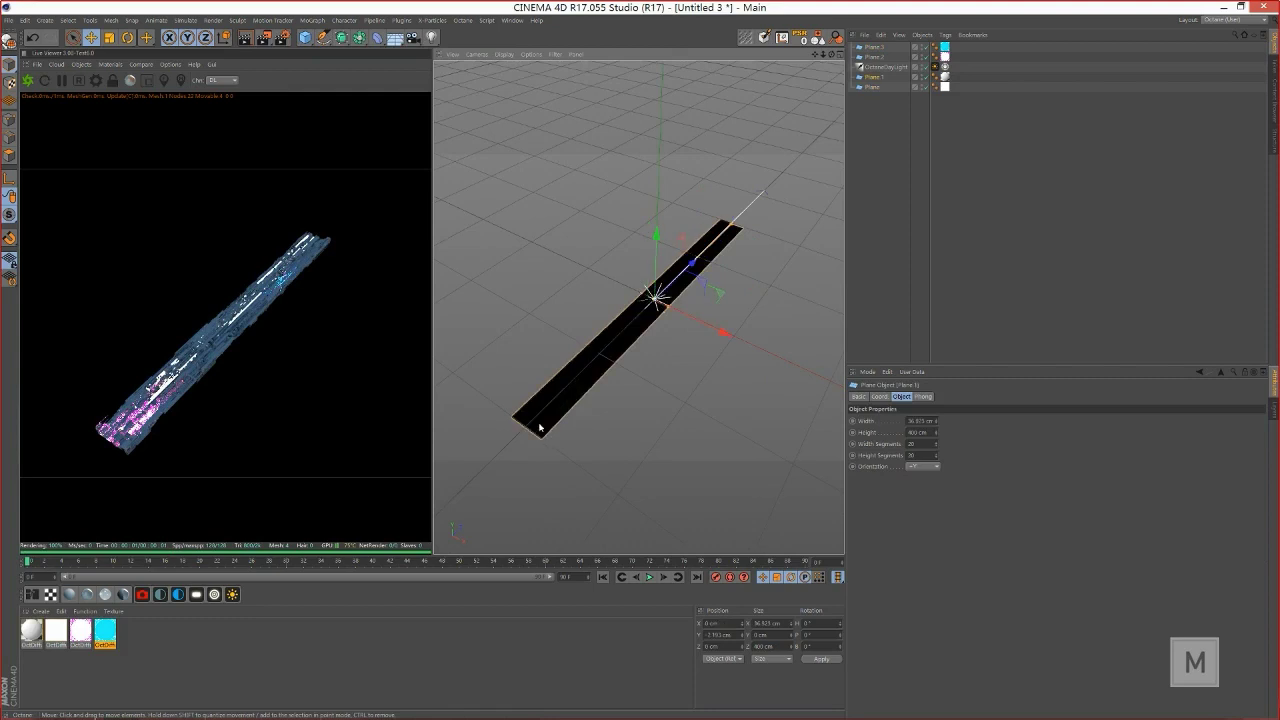
{"action": "left_click_drag", "start_coordinate": [537, 424], "coordinate": [570, 348], "text": "alt"}
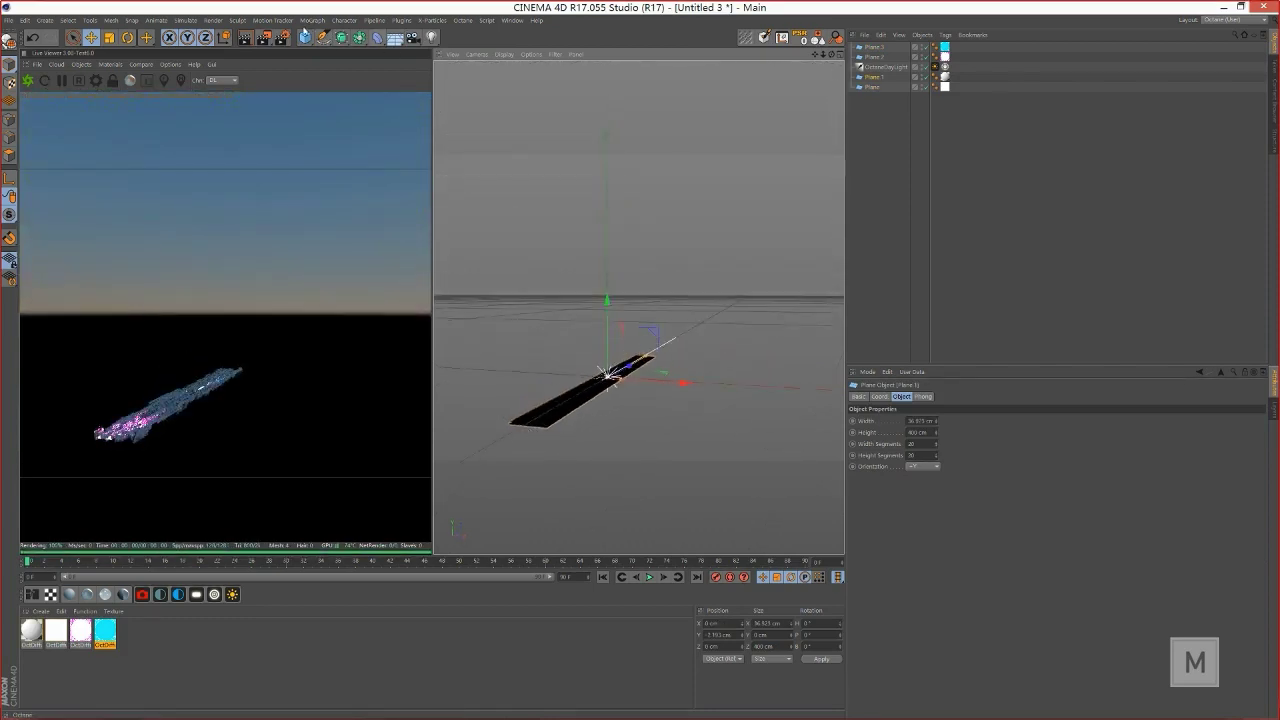
{"action": "left_click", "coordinate": [313, 20]}
{"action": "left_click", "coordinate": [330, 108]}
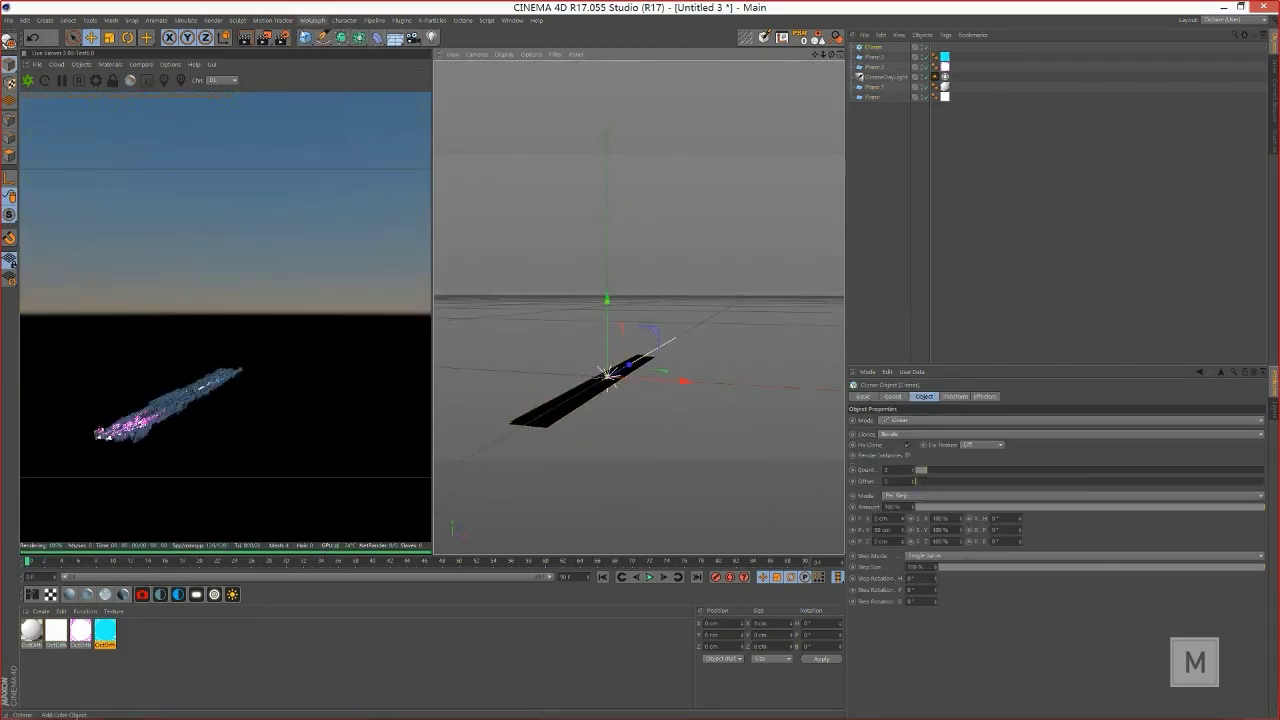
{"action": "left_click", "coordinate": [305, 38]}
{"action": "left_click", "coordinate": [394, 51]}
Step: Set the cube's size to 1 cm in X, Y and Z
{"action": "left_click_drag", "start_coordinate": [550, 400], "coordinate": [516, 506], "text": "alt"}
{"action": "double_click", "coordinate": [892, 421]}
{"action": "type", "text": "1"}
{"action": "key", "text": "Tab"}
{"action": "type", "text": "1"}
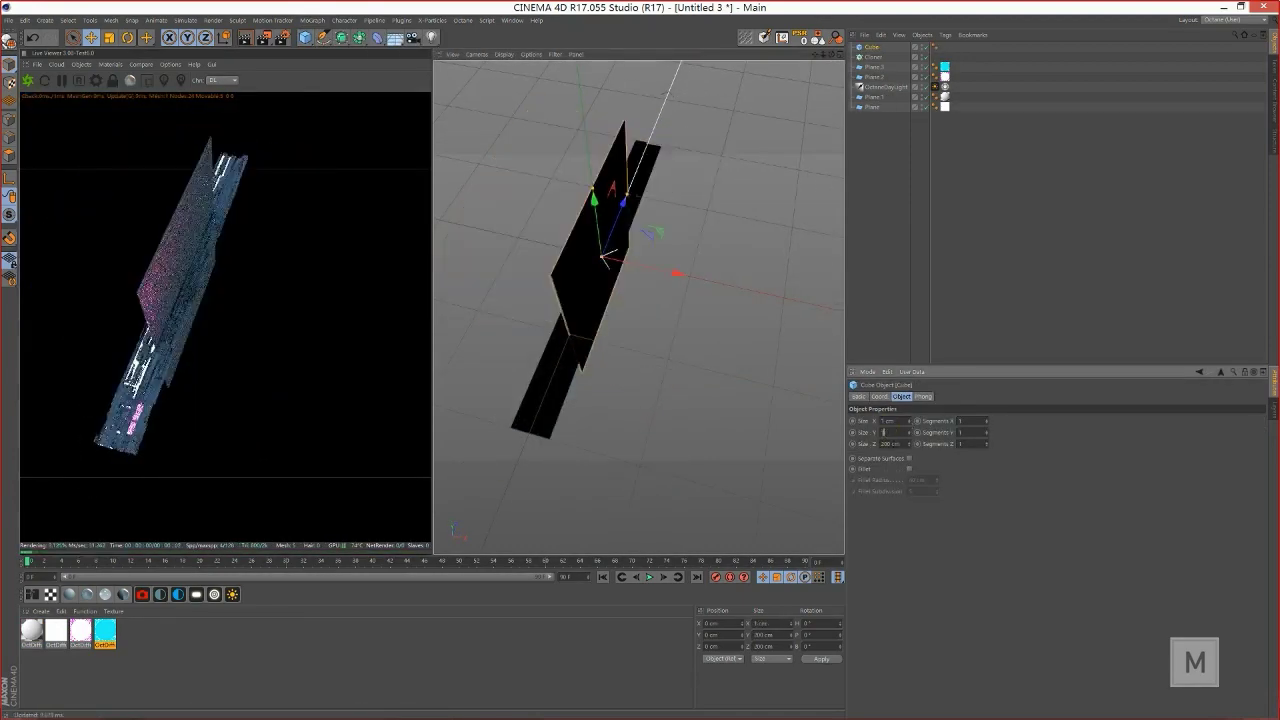
{"action": "key", "text": "Tab"}
{"action": "type", "text": "1"}
{"action": "key", "text": "Return"}
Step: Make the 1 cm cube a child of the Cloner
{"action": "left_click_drag", "start_coordinate": [873, 51], "coordinate": [874, 58]}
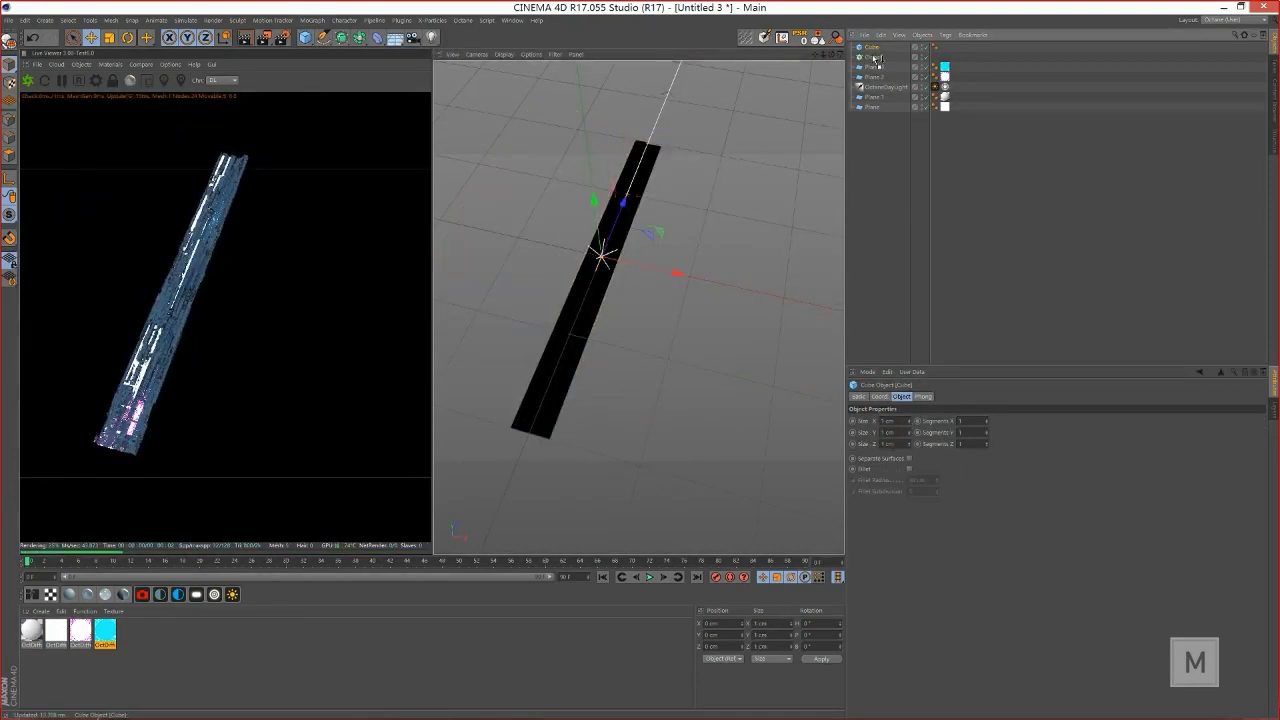
{"action": "left_click", "coordinate": [873, 48]}
{"action": "left_click_drag", "start_coordinate": [543, 418], "coordinate": [558, 348], "text": "alt"}
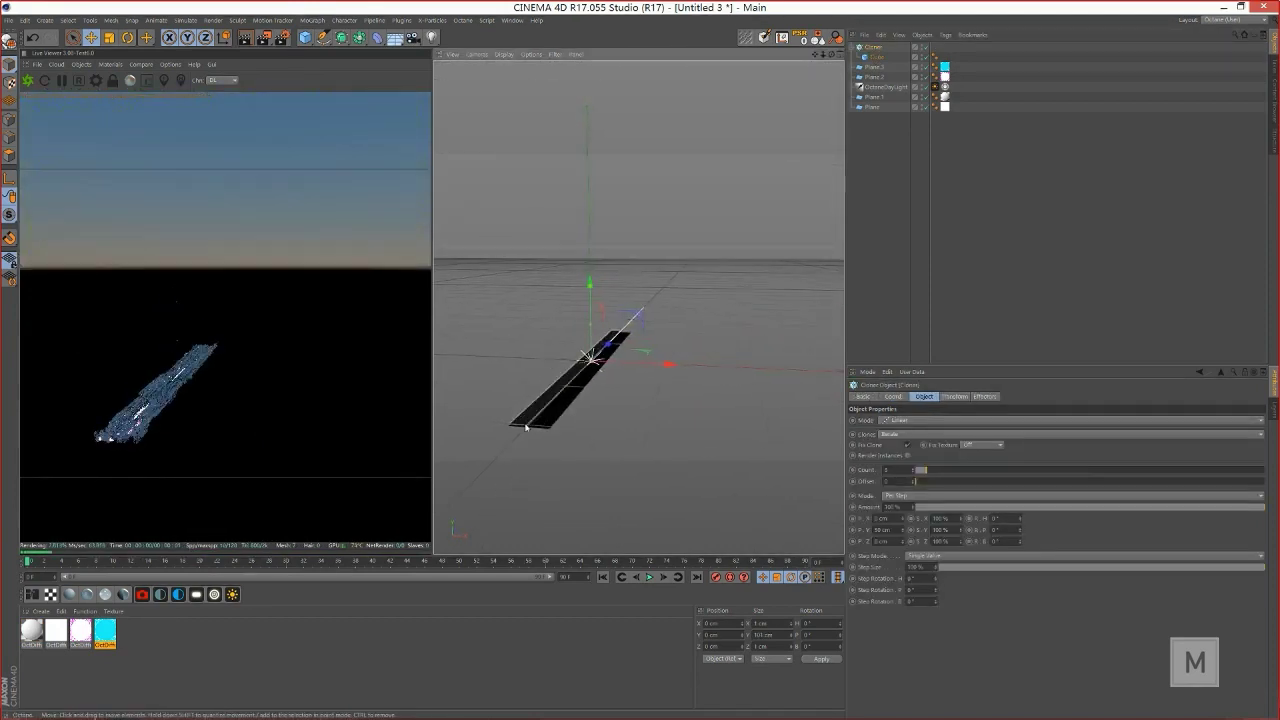
{"action": "left_click", "coordinate": [527, 427]}
{"action": "left_click", "coordinate": [864, 49]}
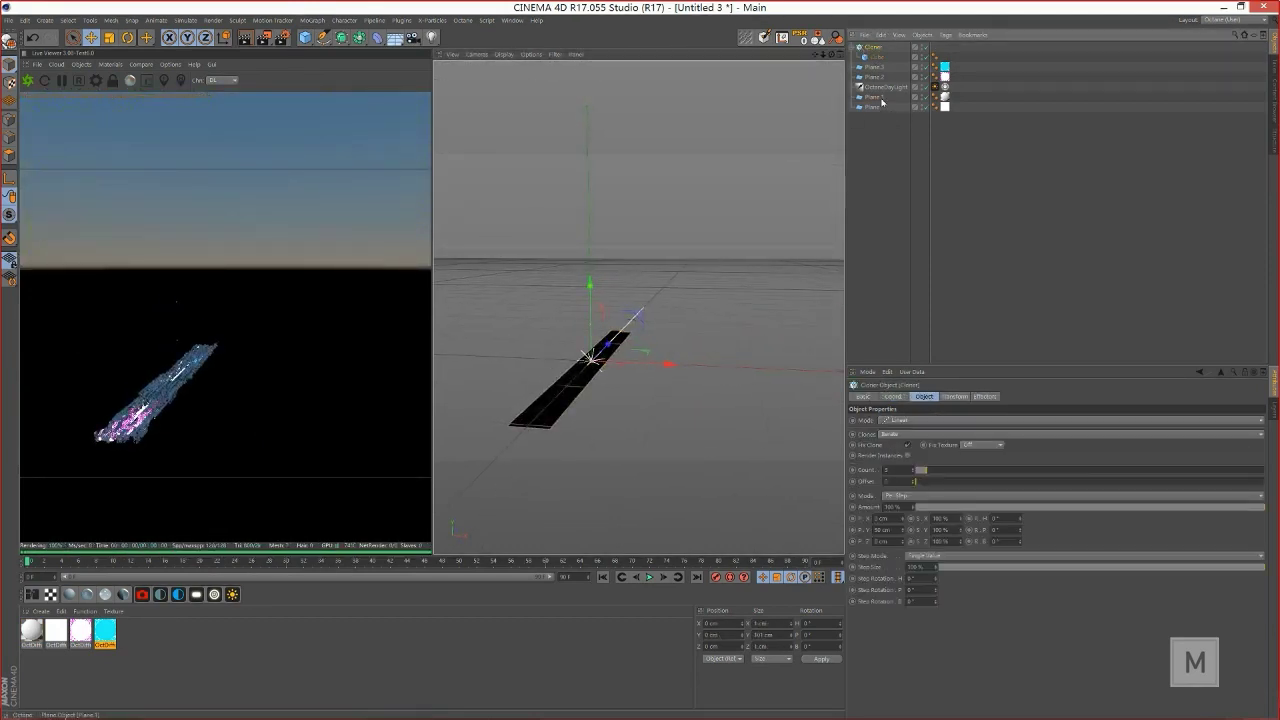
{"action": "left_click", "coordinate": [877, 67]}
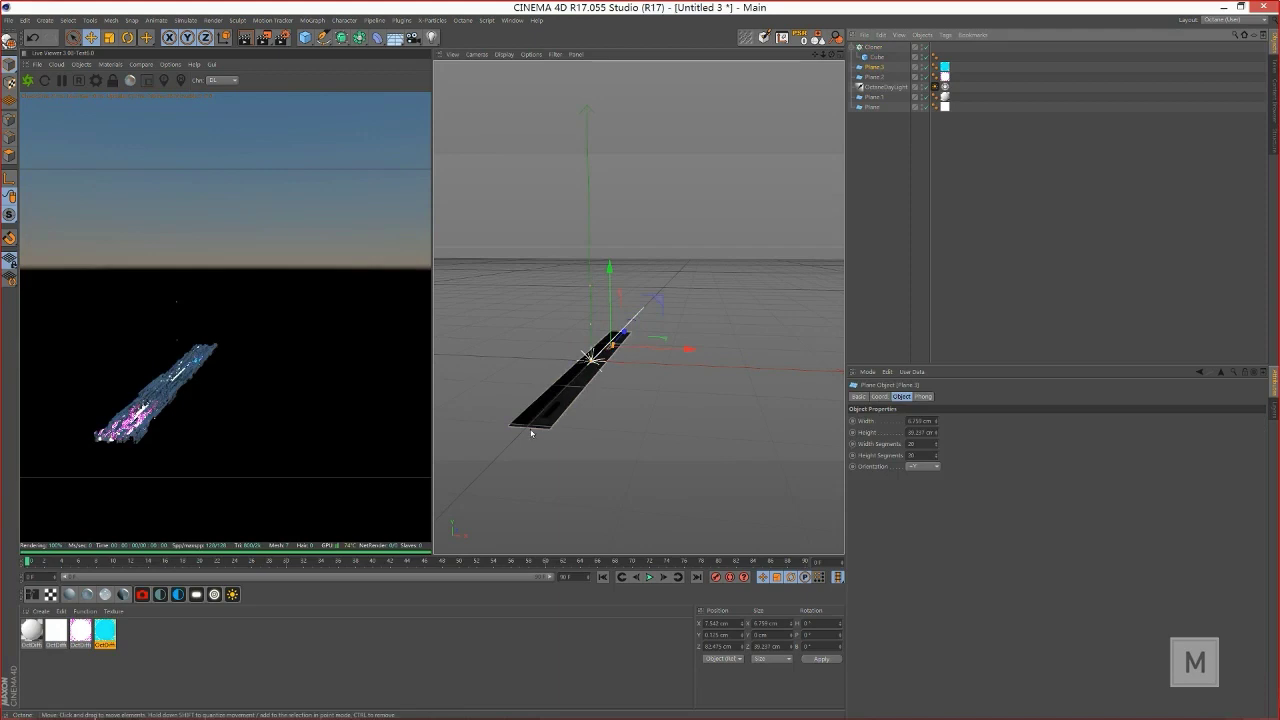
{"action": "left_click", "coordinate": [876, 56]}
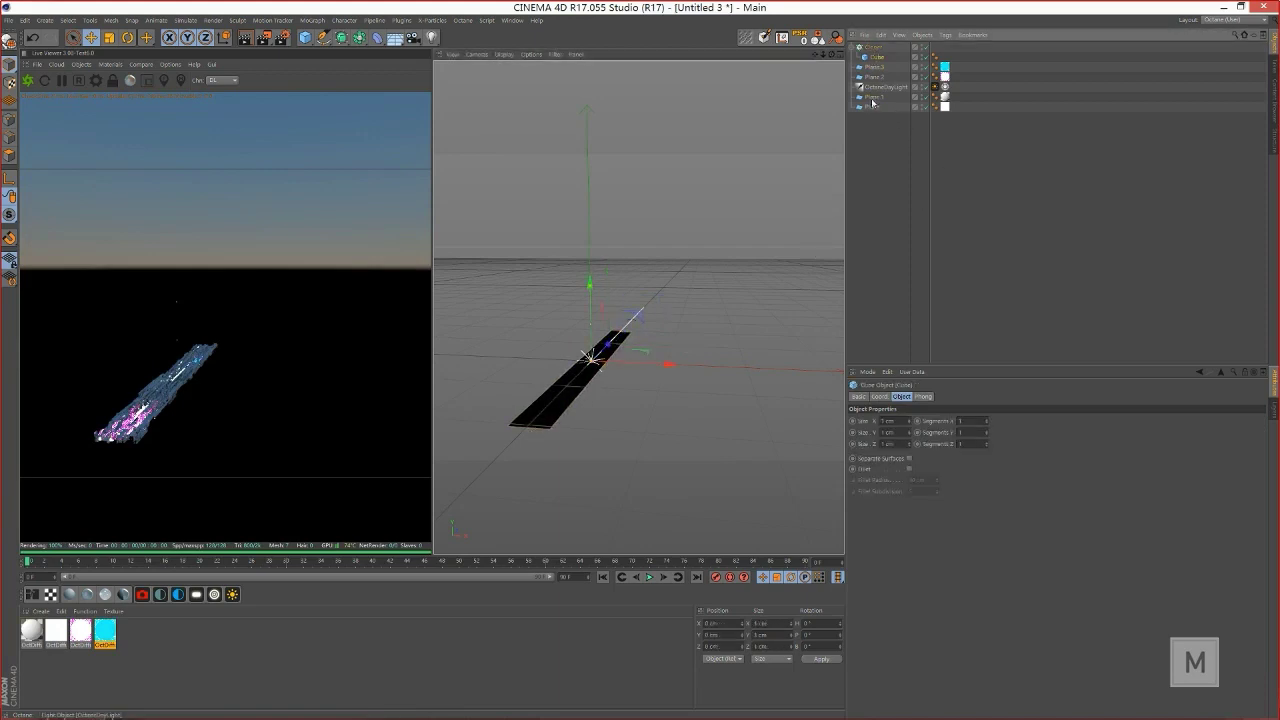
{"action": "left_click", "coordinate": [880, 397]}
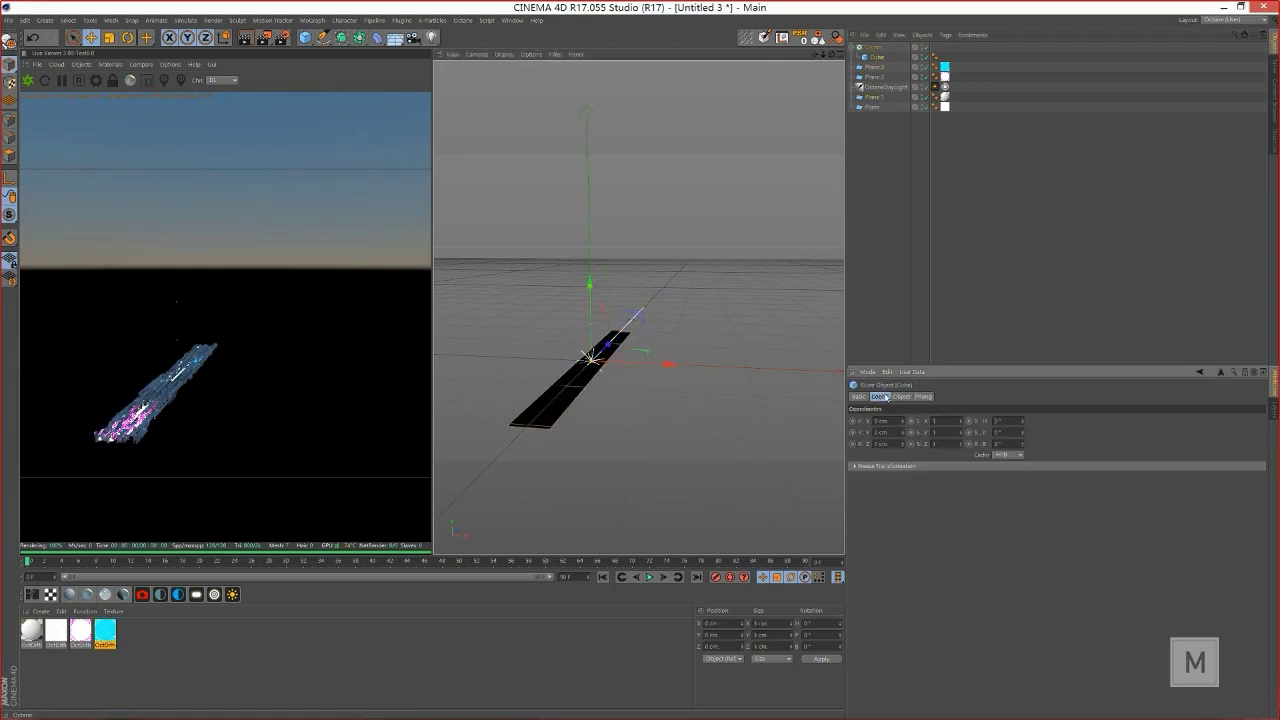
Step: Set the Cloner to Object mode and distribute the cubes over the narrow white emissive plane named Plane
{"action": "left_click", "coordinate": [872, 47]}
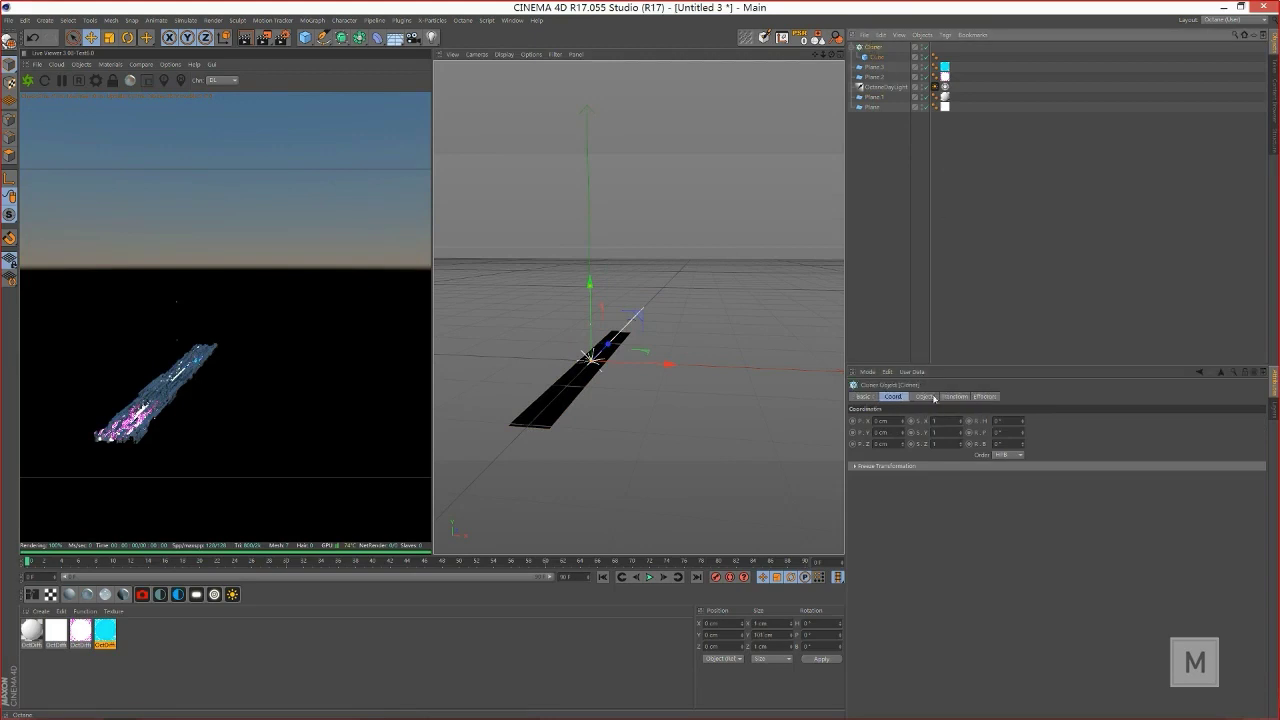
{"action": "left_click", "coordinate": [924, 397]}
{"action": "left_click", "coordinate": [930, 420]}
{"action": "left_click", "coordinate": [929, 437]}
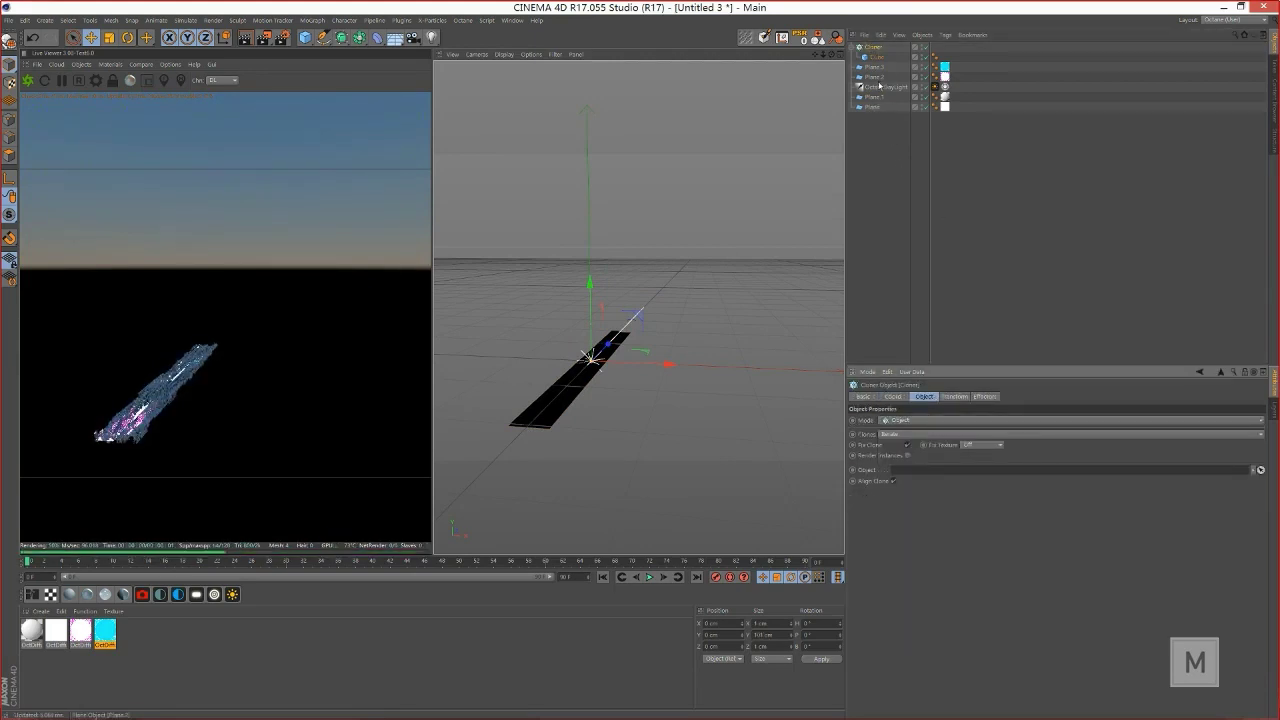
{"action": "left_click_drag", "start_coordinate": [875, 111], "coordinate": [890, 222]}
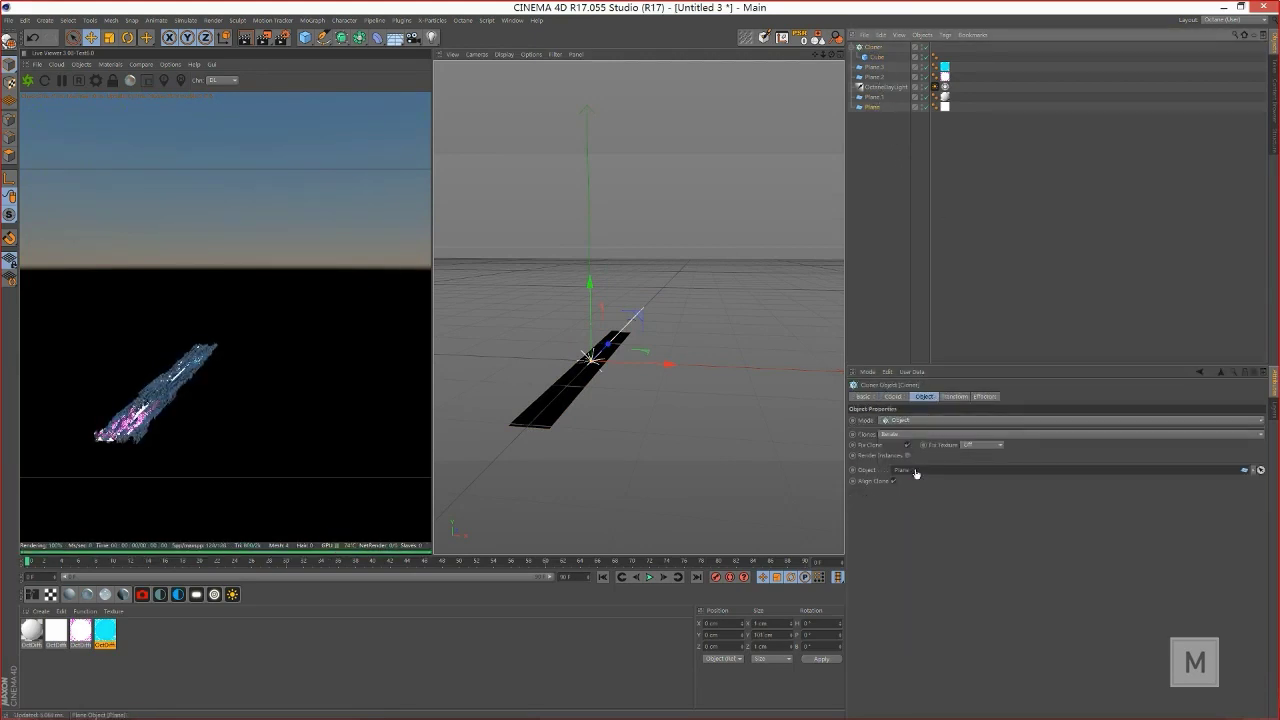
{"action": "left_click_drag", "start_coordinate": [915, 468], "coordinate": [915, 470]}
{"action": "left_click_drag", "start_coordinate": [541, 460], "coordinate": [623, 355], "text": "alt"}
{"action": "scroll", "coordinate": [594, 395], "scroll_direction": "up", "scroll_amount": 5}
{"action": "scroll", "coordinate": [594, 395], "scroll_direction": "down", "scroll_amount": 3}
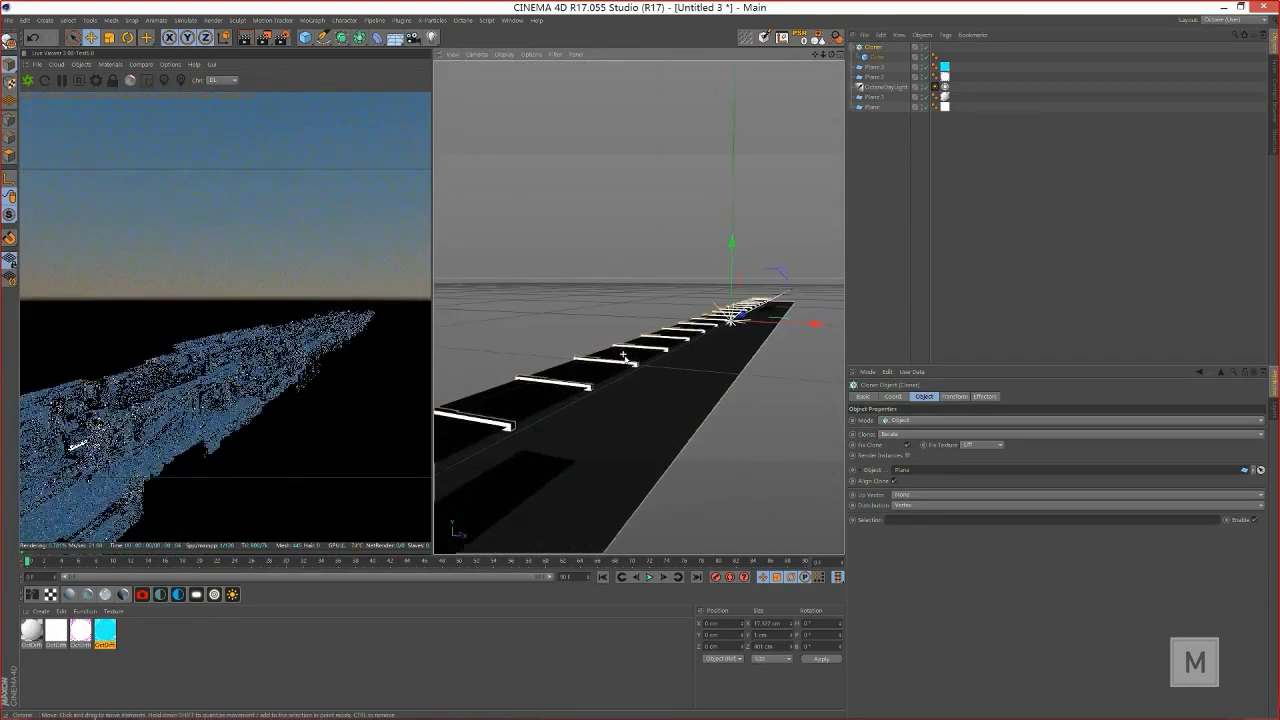
{"action": "scroll", "coordinate": [623, 355], "scroll_direction": "down", "scroll_amount": 3}
Step: Copy the blue patch's emissive material onto the cloned cube
{"action": "left_click", "coordinate": [877, 57]}
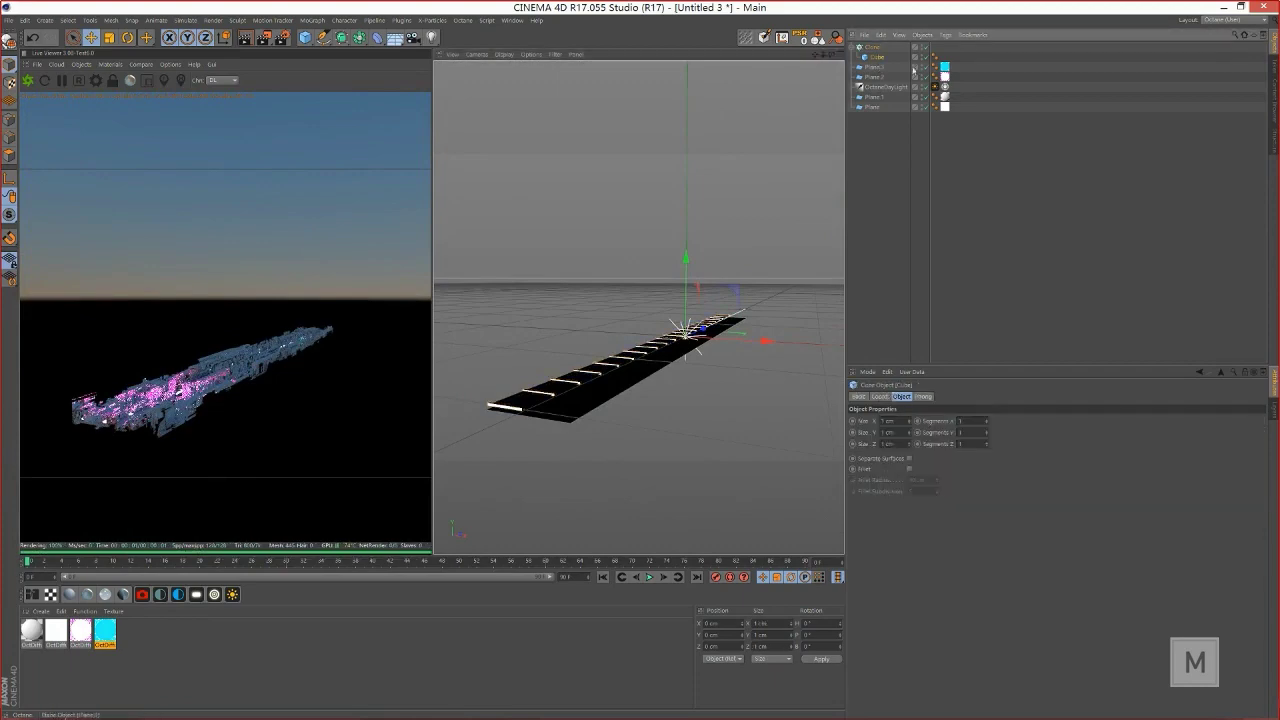
{"action": "left_click_drag", "start_coordinate": [947, 68], "coordinate": [947, 58], "text": "ctrl"}
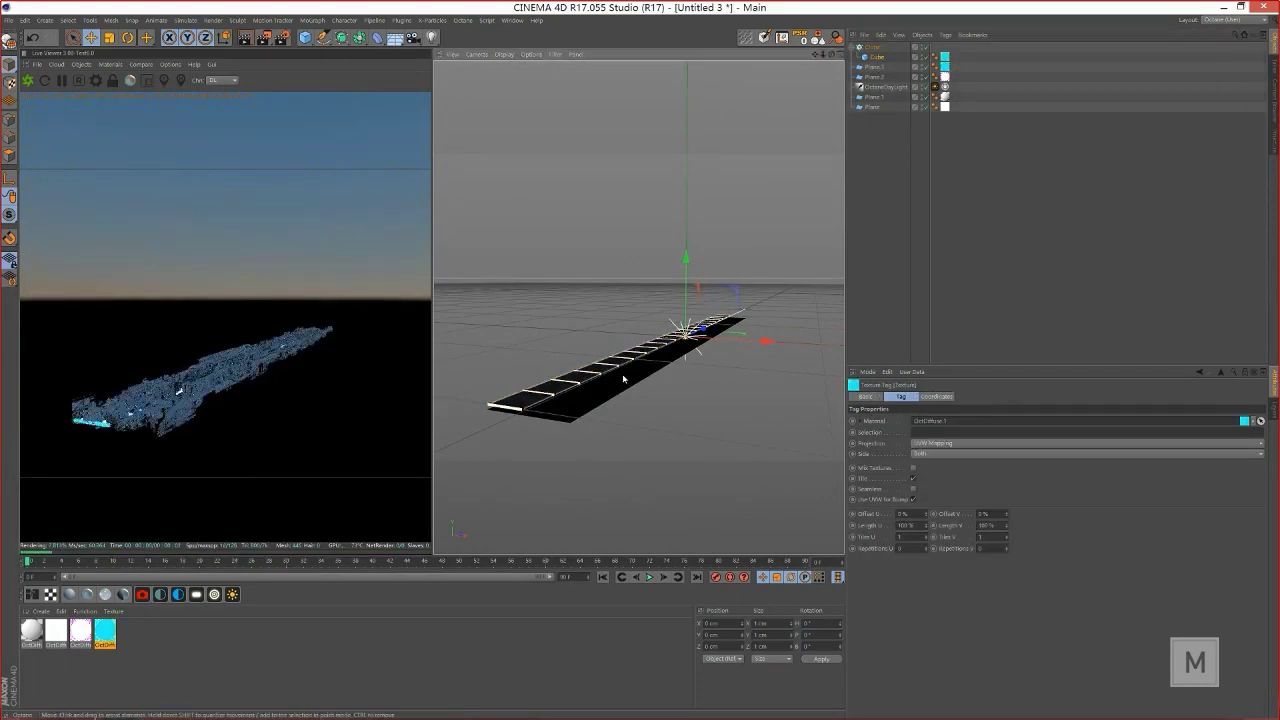
{"action": "mouse_move", "coordinate": [626, 374]}
{"action": "left_mouse_down", "text": "alt"}
{"action": "mouse_move", "coordinate": [596, 435]}
{"action": "mouse_move", "coordinate": [652, 396]}
{"action": "mouse_move", "coordinate": [626, 423]}
{"action": "mouse_move", "coordinate": [651, 343]}
{"action": "left_mouse_up", "text": "alt"}
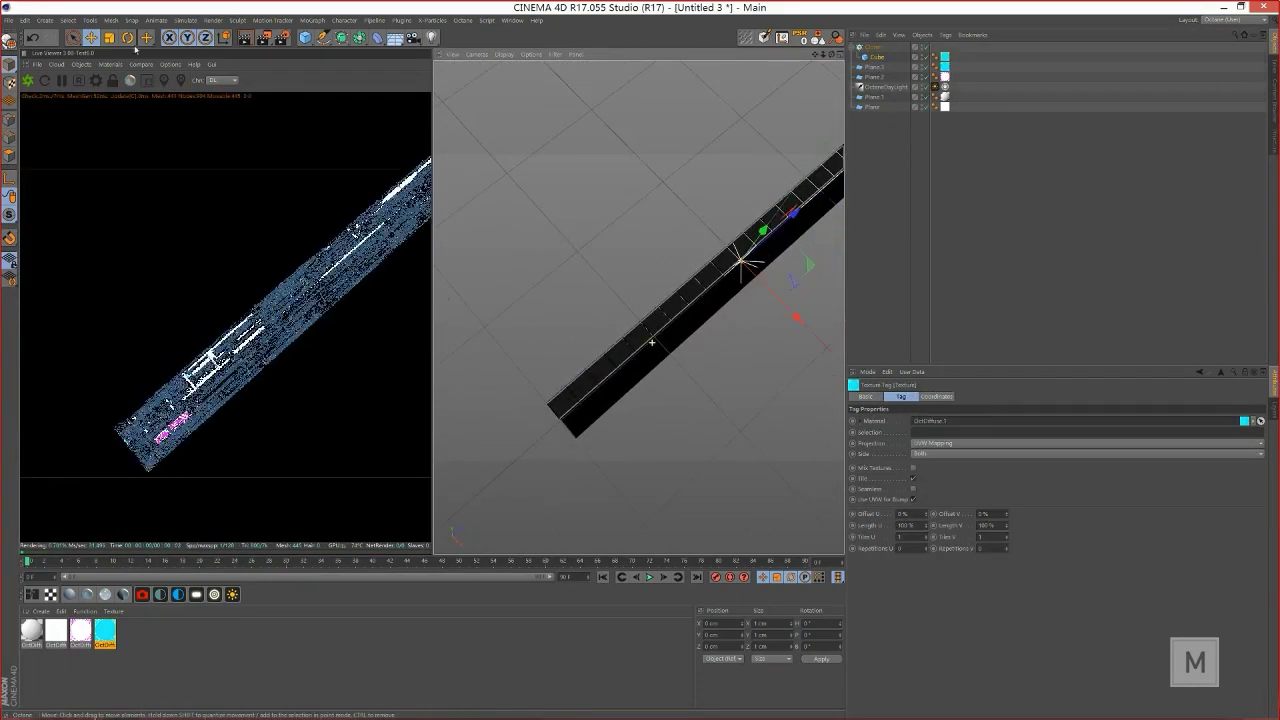
Step: Disable the OctaneDayLight so that only the emissive objects light the scene
{"action": "left_click", "coordinate": [926, 88]}
{"action": "left_click", "coordinate": [1026, 77]}
{"action": "left_click", "coordinate": [926, 88]}
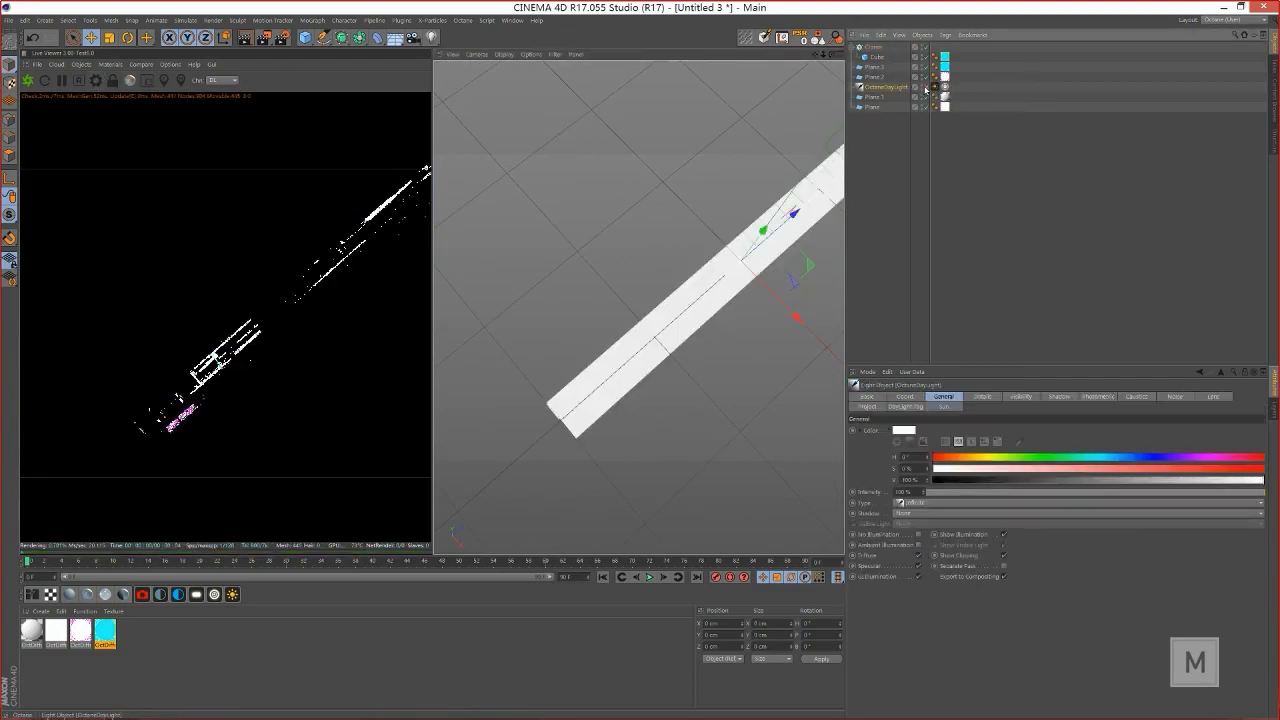
{"action": "middle_click_drag", "start_coordinate": [705, 310], "coordinate": [597, 361], "text": "alt"}
{"action": "left_click_drag", "start_coordinate": [597, 361], "coordinate": [610, 355], "text": "alt"}
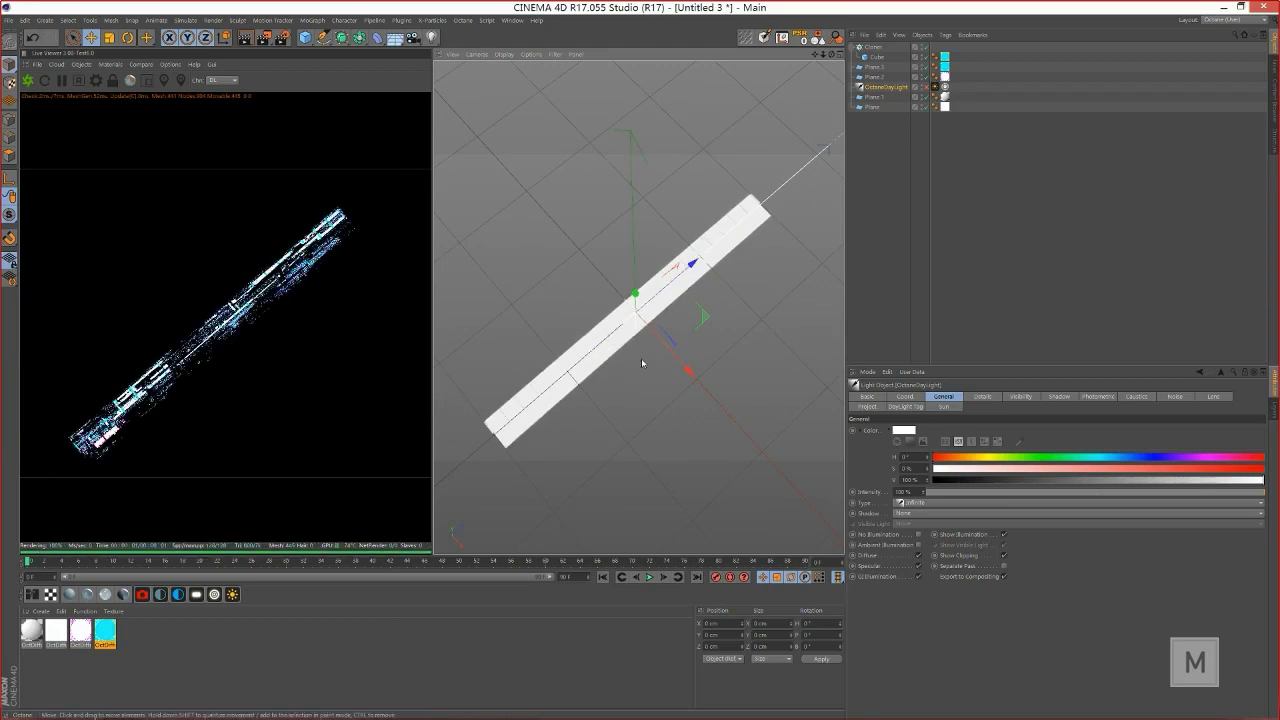
{"action": "left_click_drag", "start_coordinate": [645, 334], "coordinate": [652, 259], "text": "alt"}
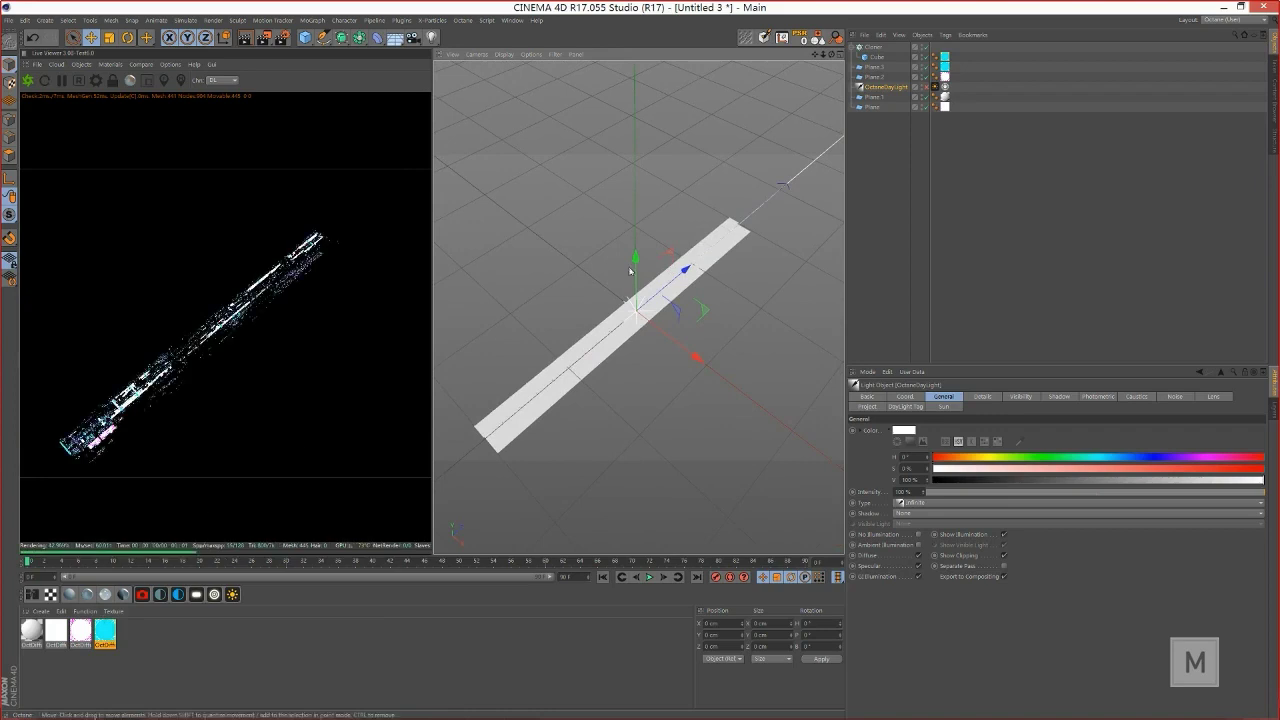
Step: Duplicate the wide displaced plane upward along Y and place the copy at about Y 16.7 cm
{"action": "left_click", "coordinate": [870, 106]}
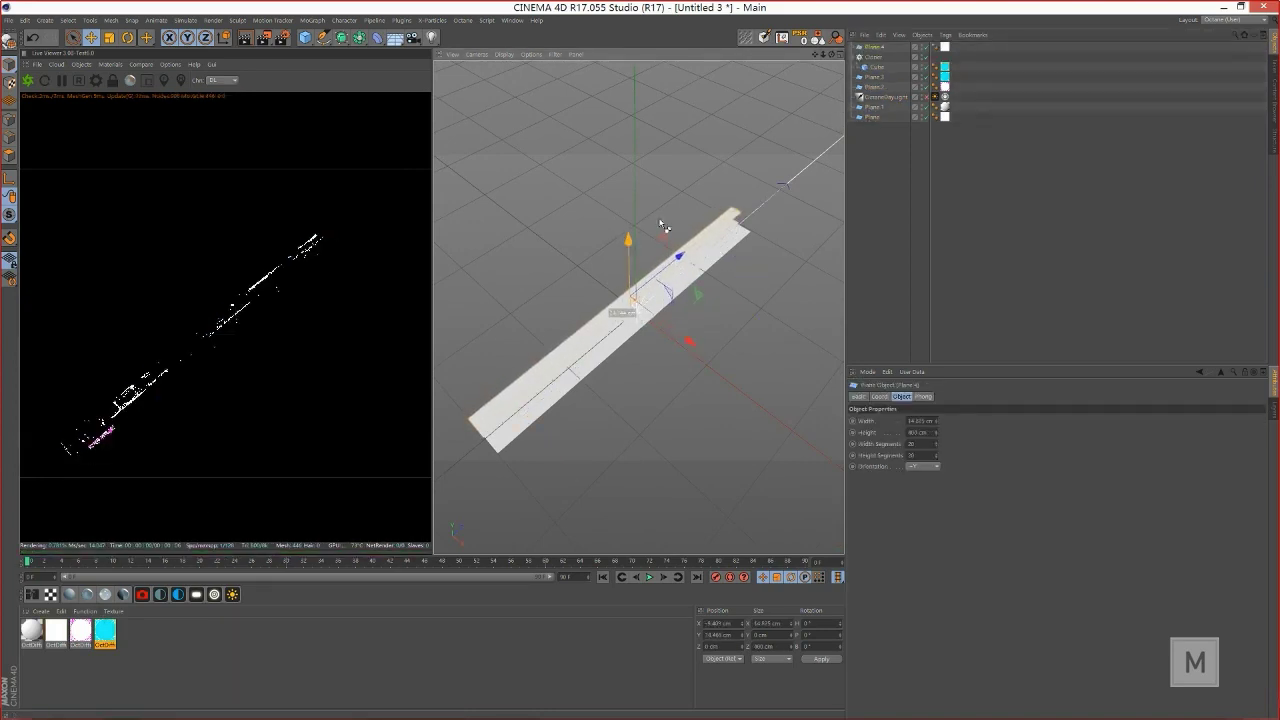
{"action": "left_click", "coordinate": [877, 98]}
{"action": "left_click_drag", "start_coordinate": [635, 263], "coordinate": [634, 250], "text": "ctrl"}
{"action": "left_click_drag", "start_coordinate": [634, 312], "coordinate": [633, 284], "text": "alt"}
{"action": "scroll", "coordinate": [633, 312], "scroll_direction": "up", "scroll_amount": 2}
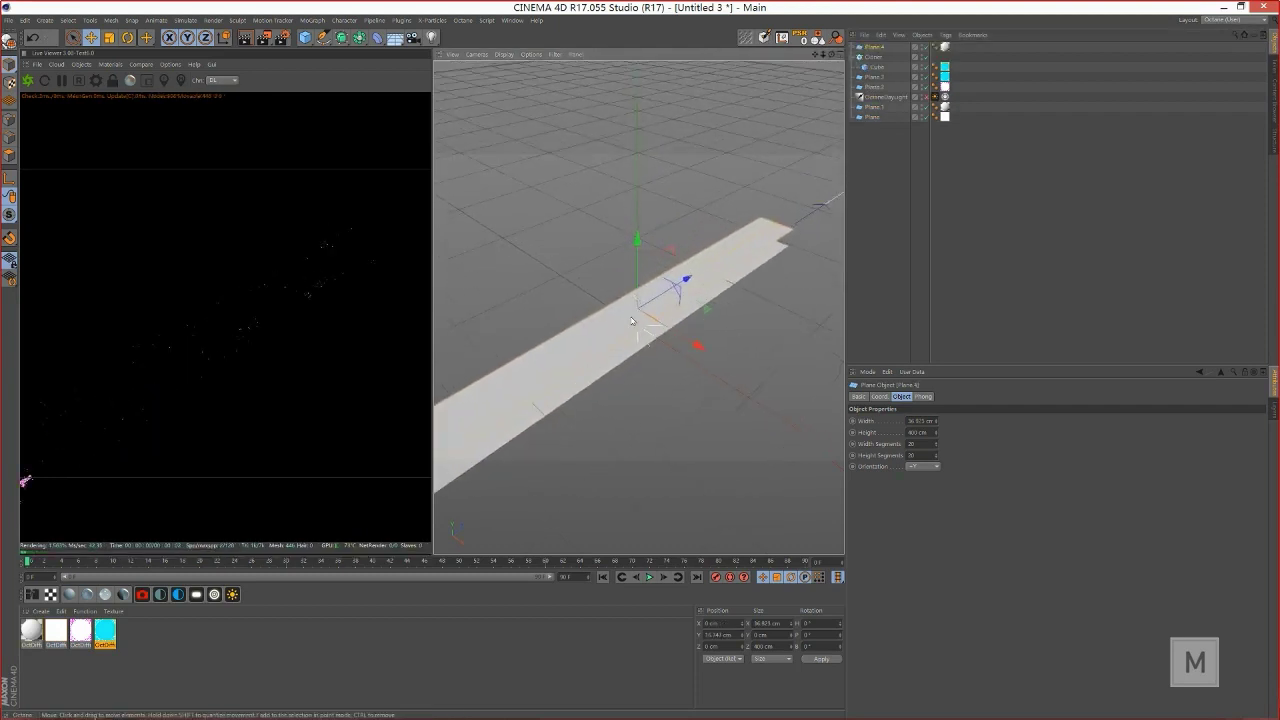
{"action": "left_click_drag", "start_coordinate": [633, 335], "coordinate": [652, 289], "text": "alt"}
{"action": "scroll", "coordinate": [652, 289], "scroll_direction": "down", "scroll_amount": 3}
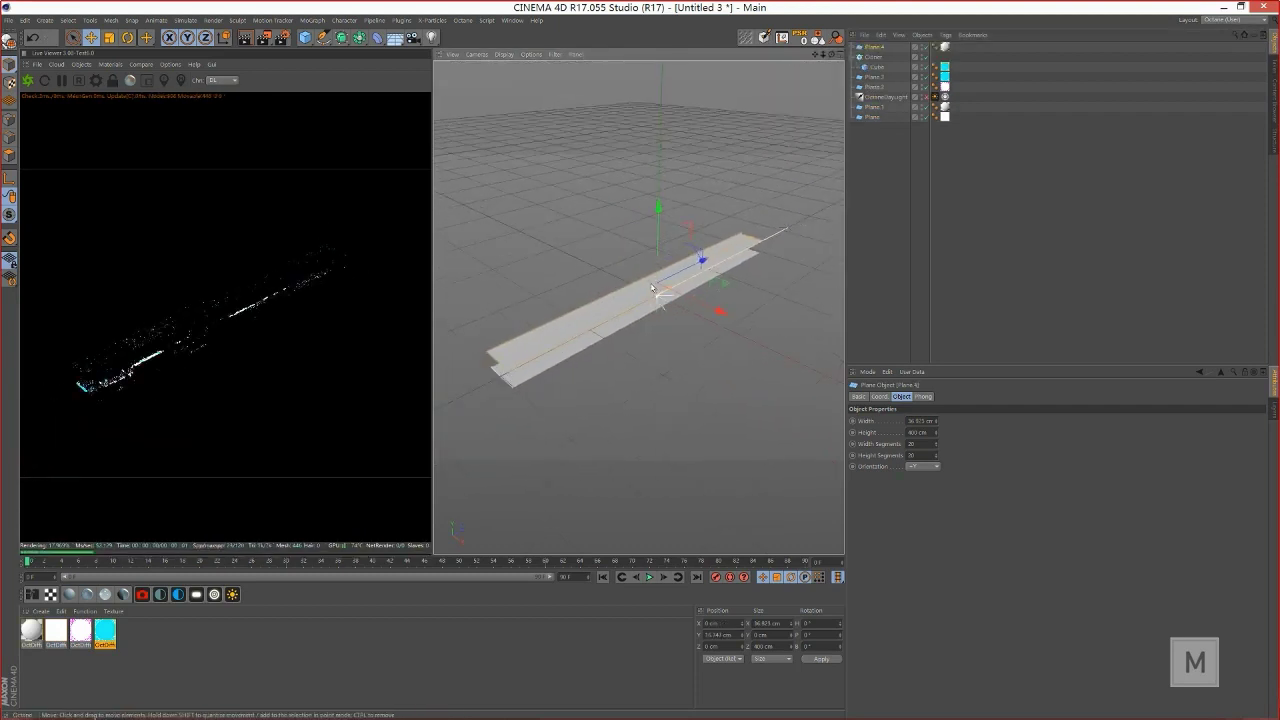
{"action": "scroll", "coordinate": [652, 289], "scroll_direction": "up", "scroll_amount": 3}
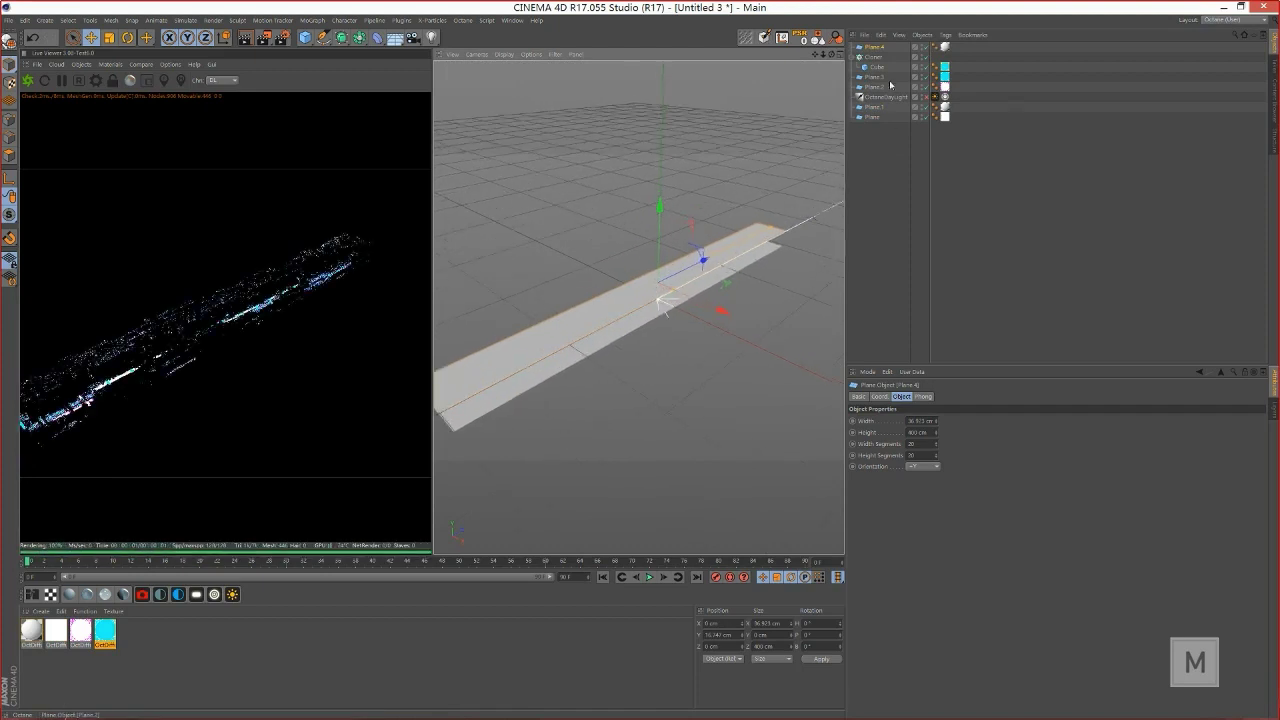
Step: Wrap the raised plane in a Cloth Surface with 0 subdivisions and a thickness of 5 cm
{"action": "left_click", "coordinate": [877, 51]}
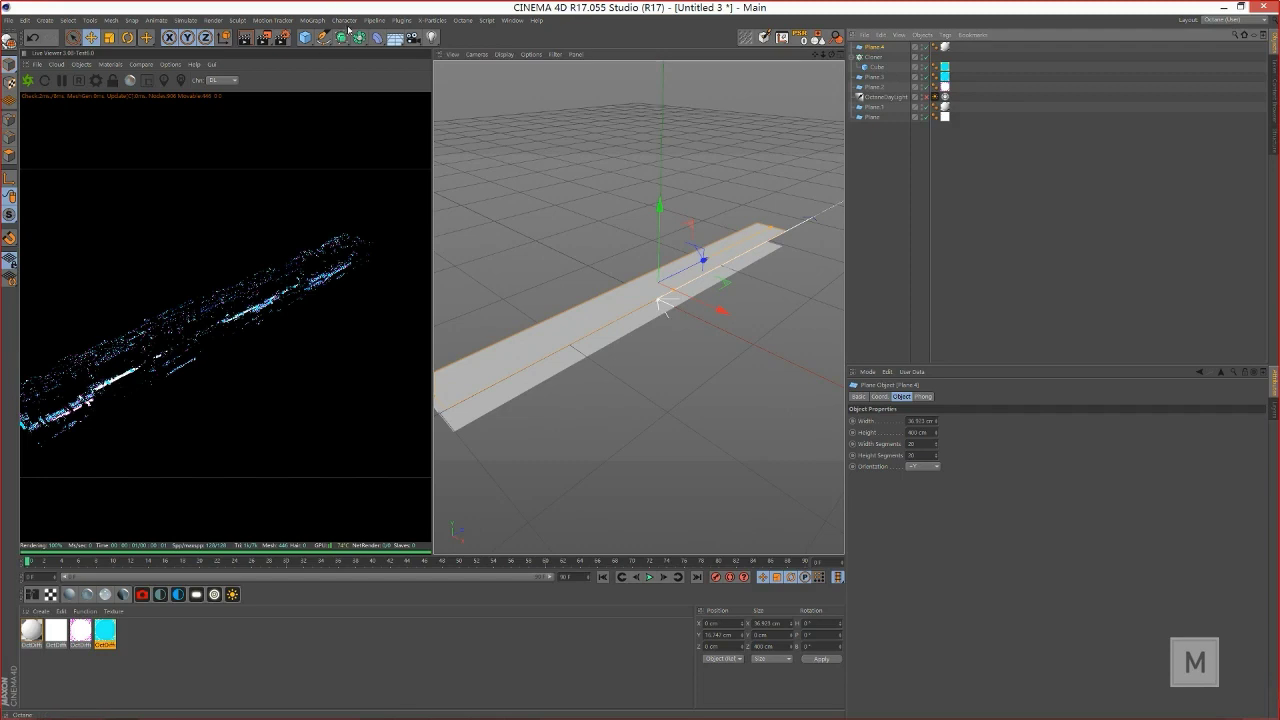
{"action": "left_click", "coordinate": [344, 21]}
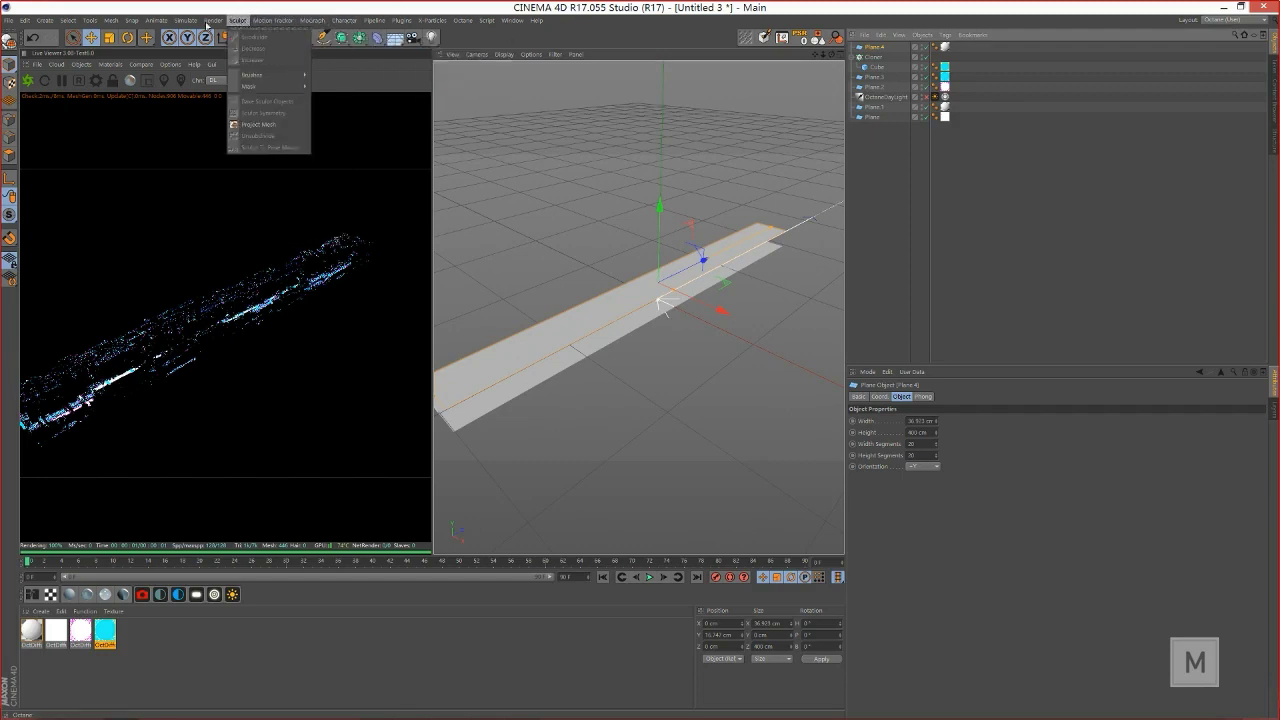
{"action": "mouse_move", "coordinate": [213, 21]}
{"action": "left_click", "coordinate": [270, 45], "text": "alt"}
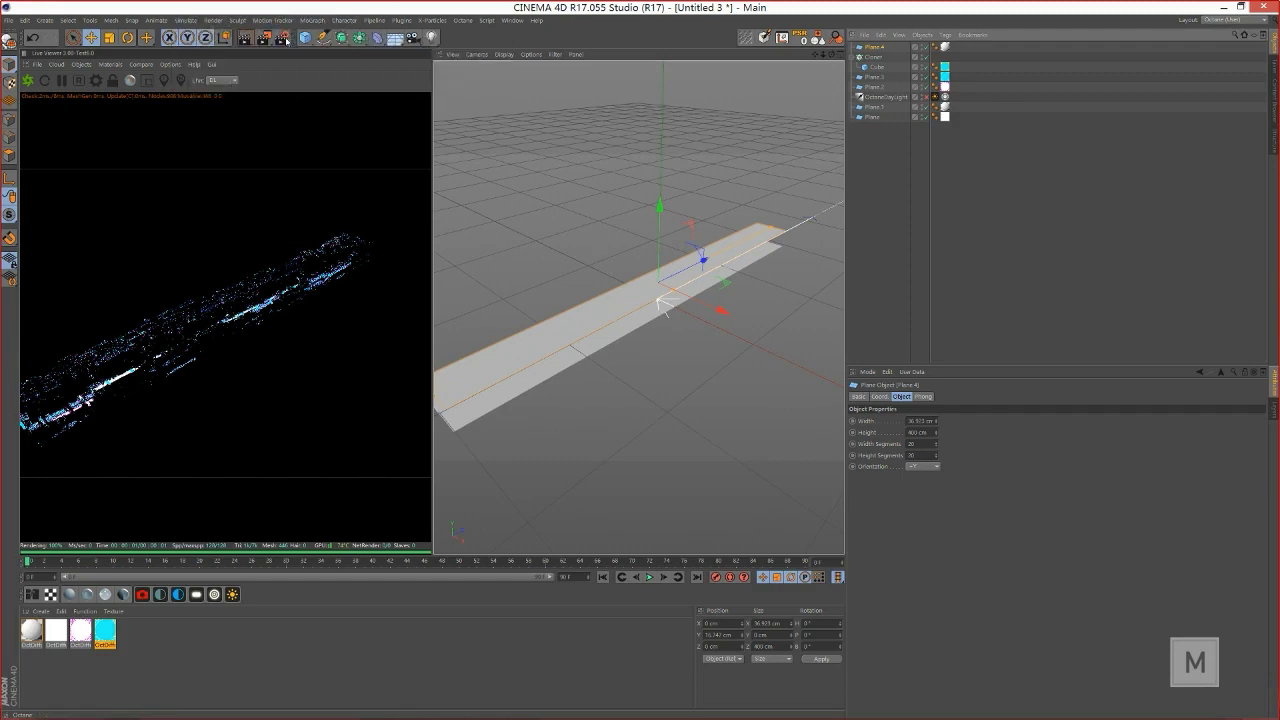
{"action": "double_click", "coordinate": [899, 421]}
{"action": "type", "text": "0"}
{"action": "key", "text": "Tab"}
{"action": "key", "text": "Tab"}
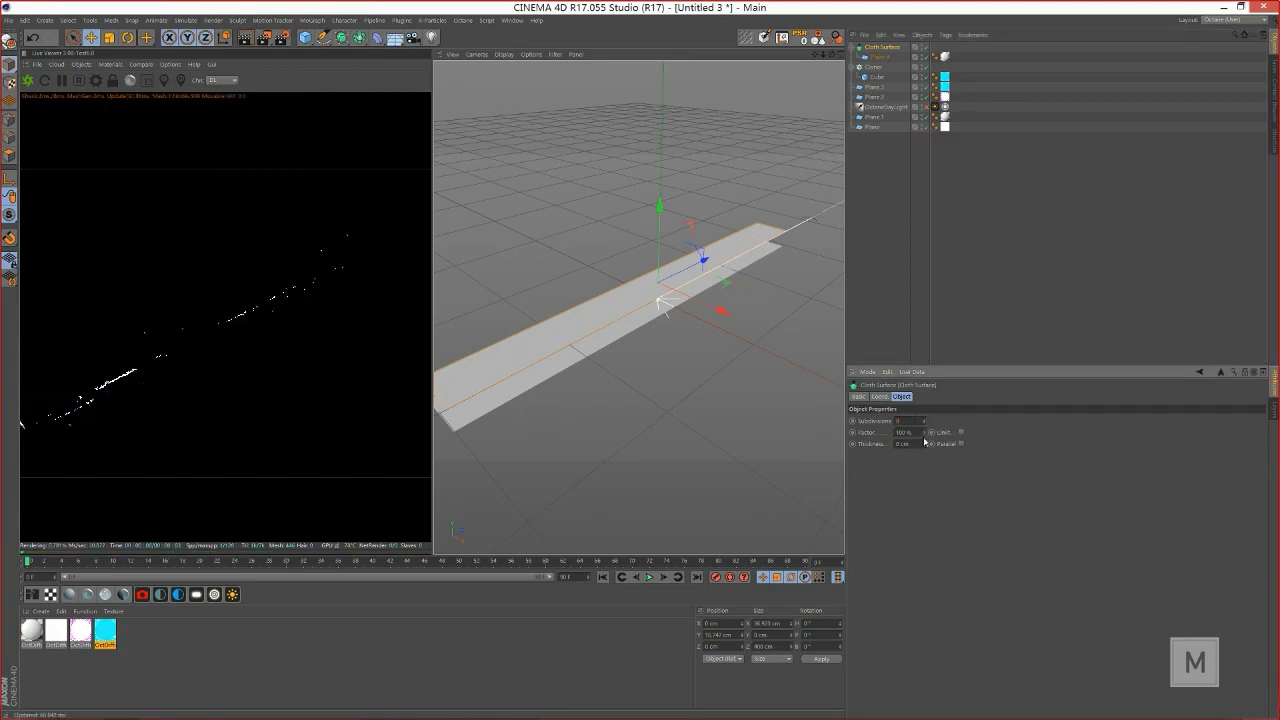
{"action": "type", "text": "3"}
{"action": "key", "text": "Tab"}
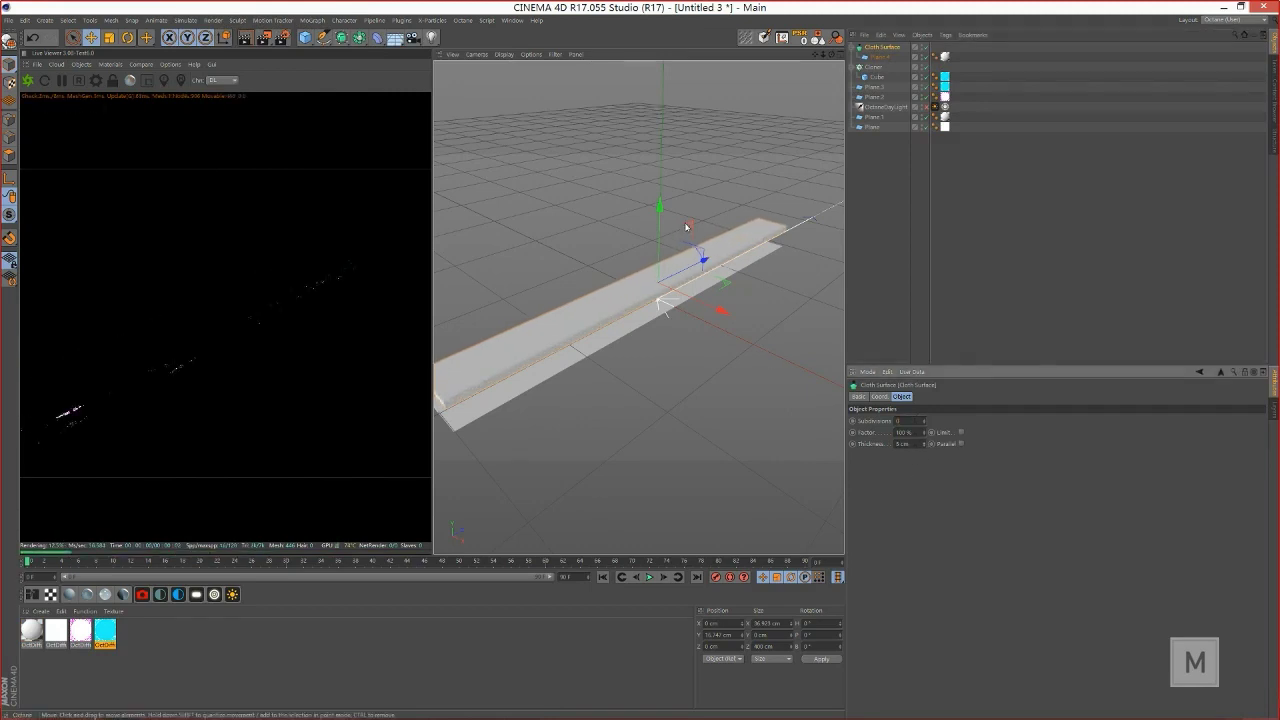
Step: Lower the cloth-wrapped slab onto the wide displaced plane and apply a new Octane Specular material to it
{"action": "left_click_drag", "start_coordinate": [659, 205], "coordinate": [668, 231]}
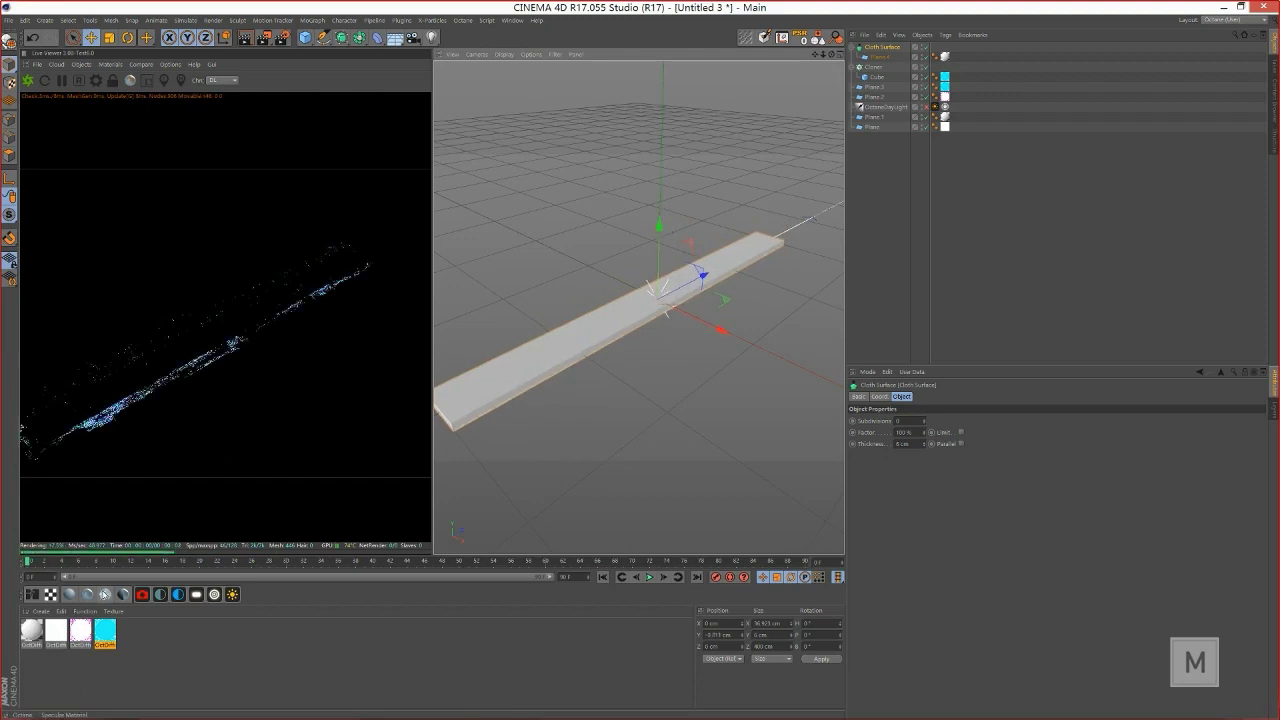
{"action": "left_click", "coordinate": [106, 594]}
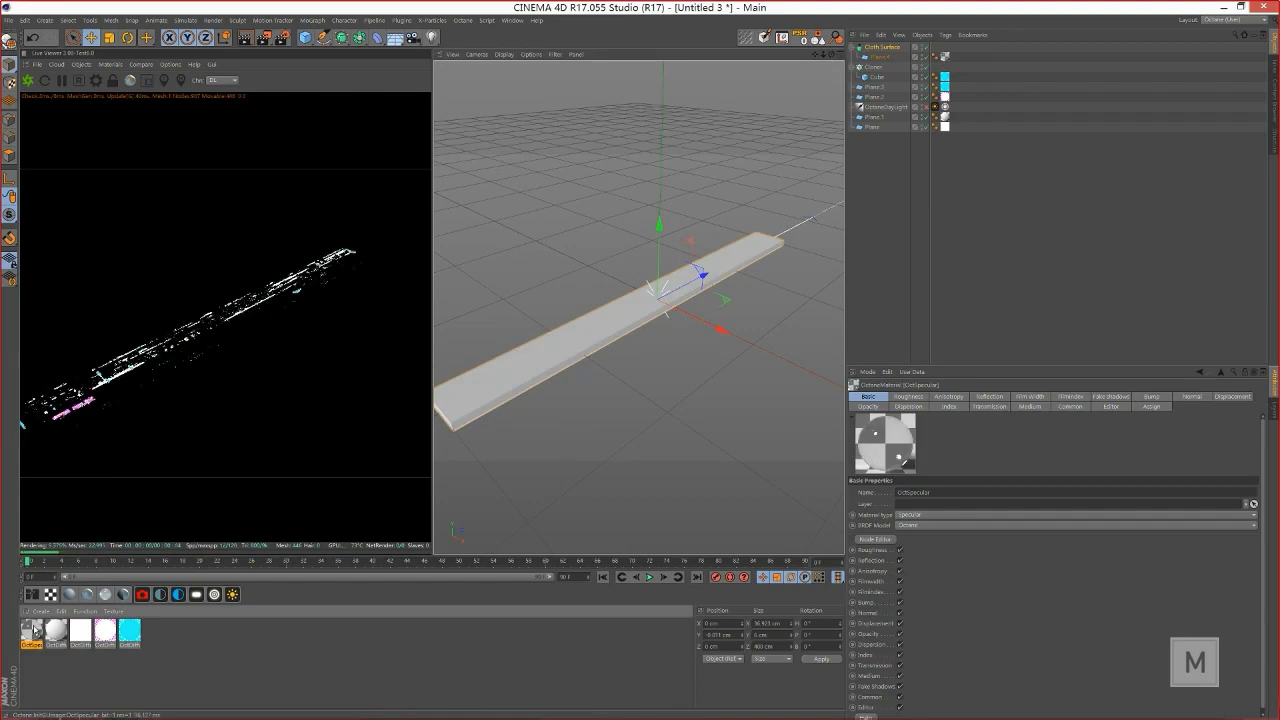
Step: Add an Octane ImageTexture to the Roughness channel of the slab's specular material
{"action": "double_click", "coordinate": [944, 57]}
{"action": "left_click_drag", "start_coordinate": [234, 66], "coordinate": [539, 117]}
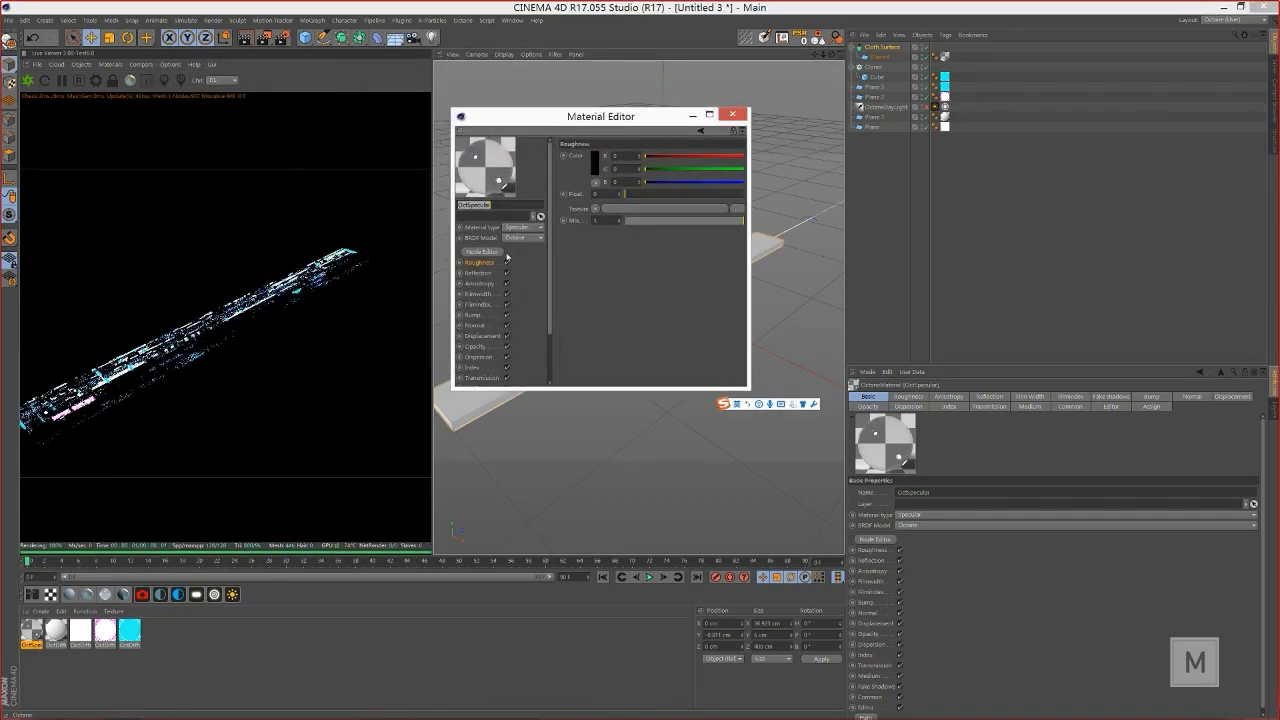
{"action": "left_click", "coordinate": [593, 212]}
{"action": "mouse_move", "coordinate": [615, 432]}
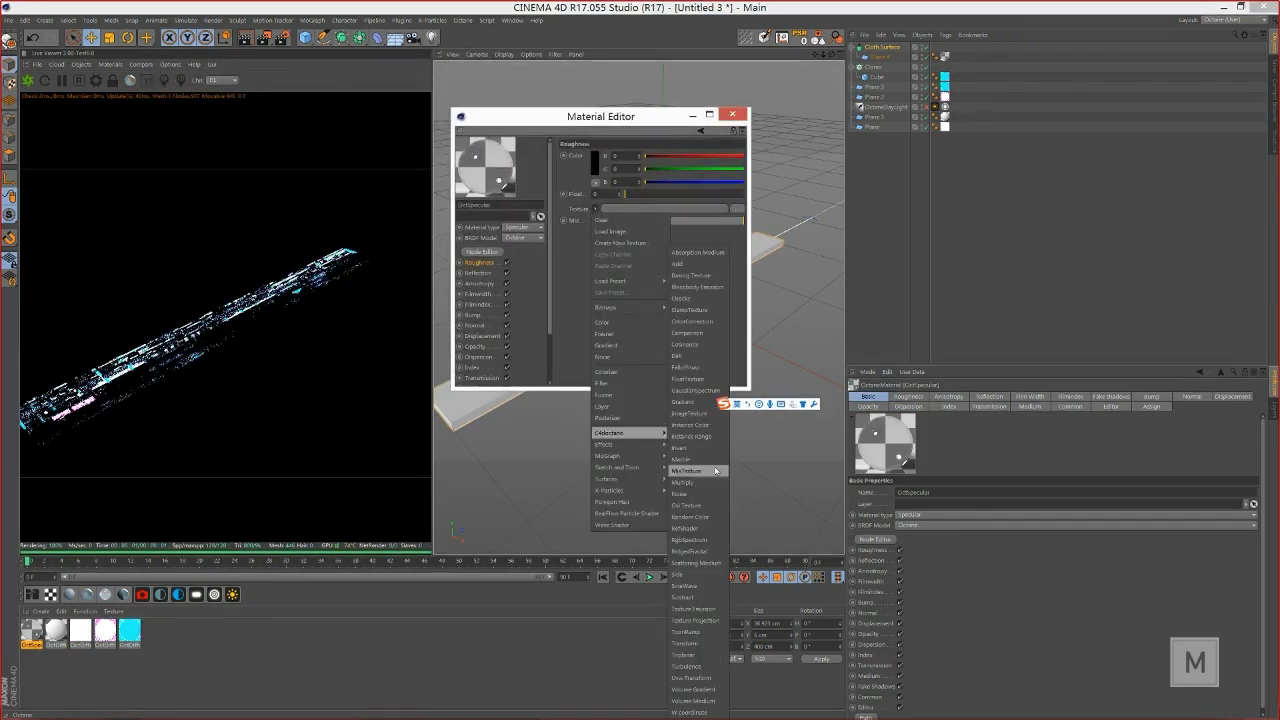
{"action": "left_click", "coordinate": [706, 415]}
{"action": "left_click", "coordinate": [683, 210]}
Step: Load a GSG_GM_Scratches image from the Dropbox TEXTURES folder as the roughness texture
{"action": "left_click", "coordinate": [735, 166]}
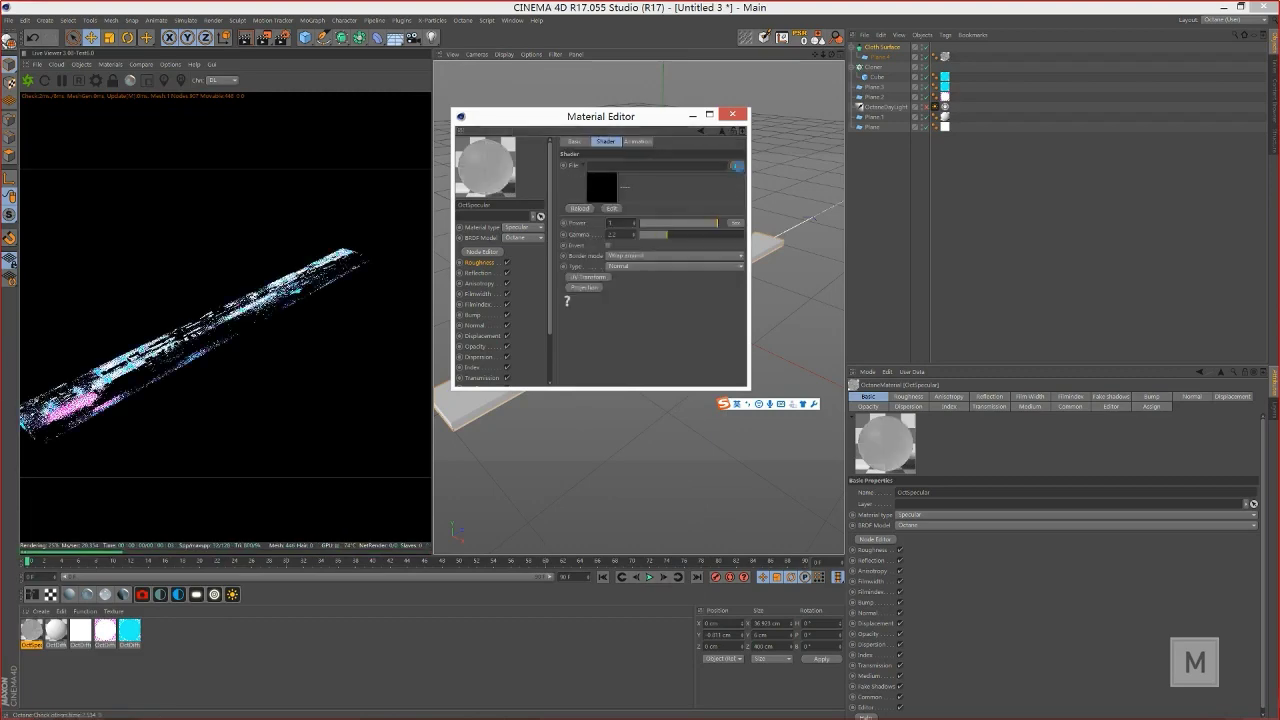
{"action": "left_click", "coordinate": [488, 212]}
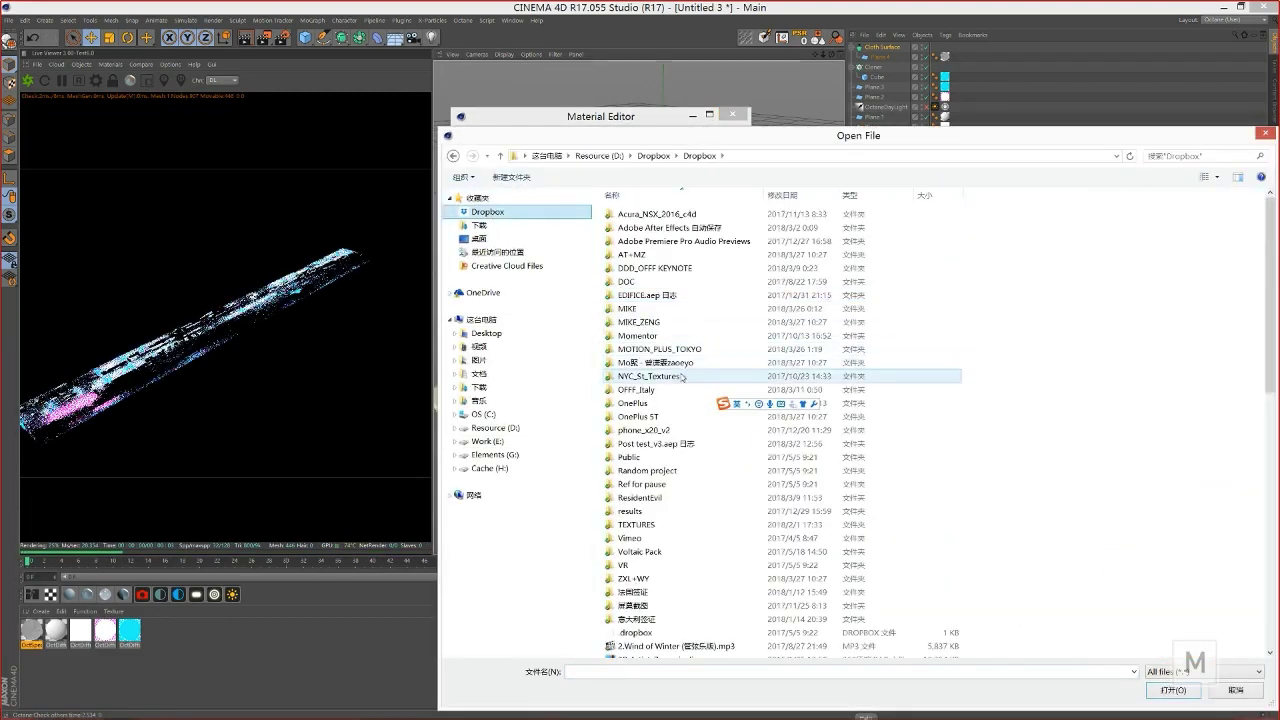
{"action": "scroll", "coordinate": [663, 405], "scroll_direction": "down", "scroll_amount": 5}
{"action": "double_click", "coordinate": [663, 407]}
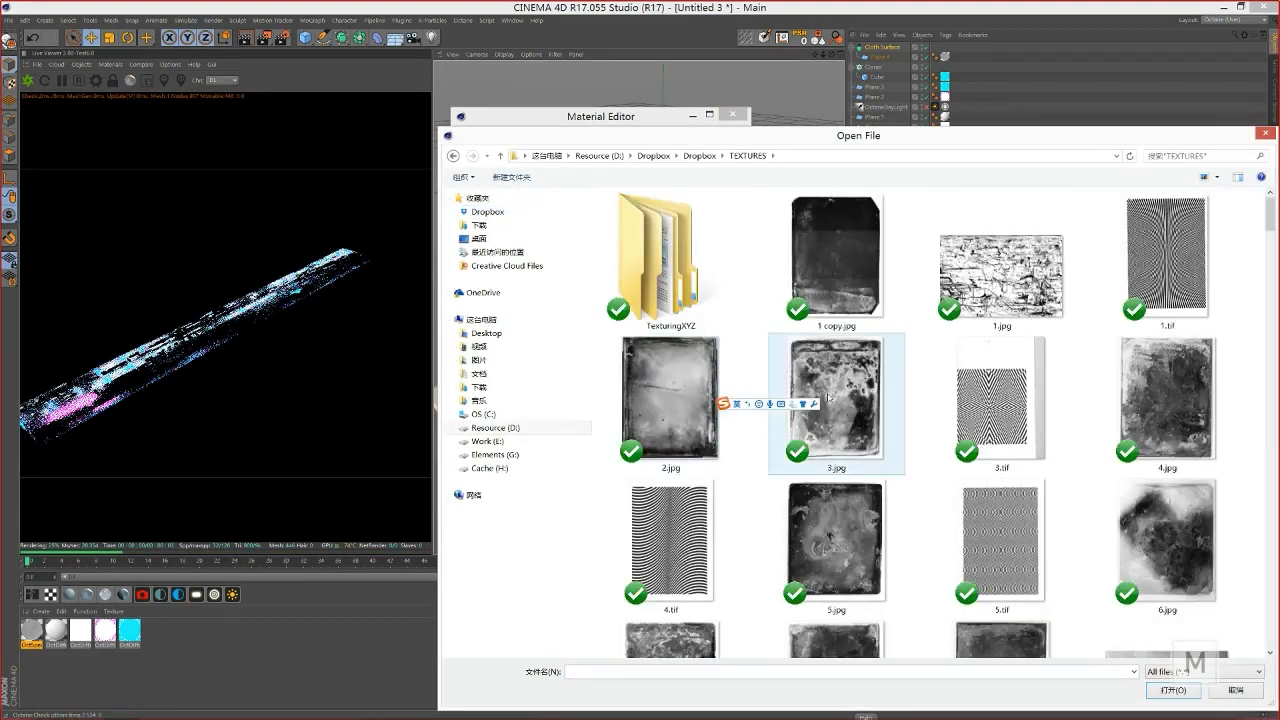
{"action": "scroll", "coordinate": [1008, 423], "scroll_direction": "down", "scroll_amount": 5}
{"action": "scroll", "coordinate": [1008, 423], "scroll_direction": "down", "scroll_amount": 5}
{"action": "scroll", "coordinate": [1000, 420], "scroll_direction": "up", "scroll_amount": 3}
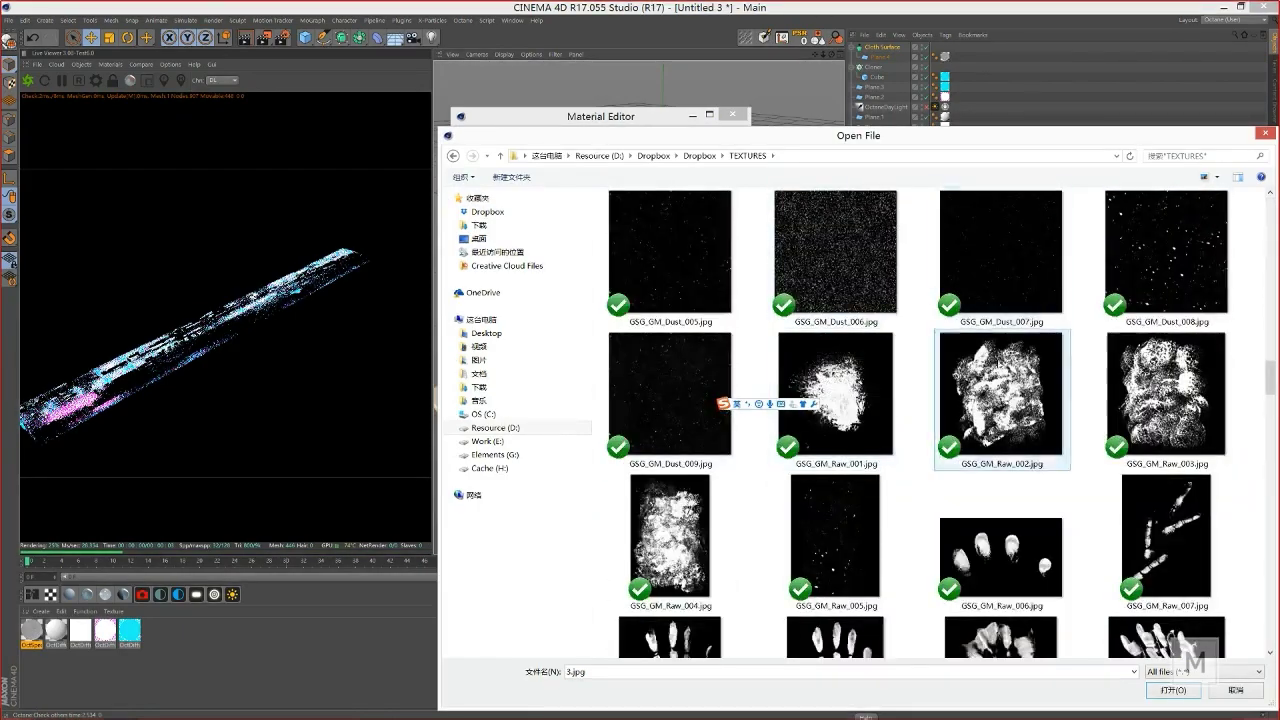
{"action": "left_click", "coordinate": [1165, 395]}
{"action": "scroll", "coordinate": [1141, 416], "scroll_direction": "up", "scroll_amount": 5}
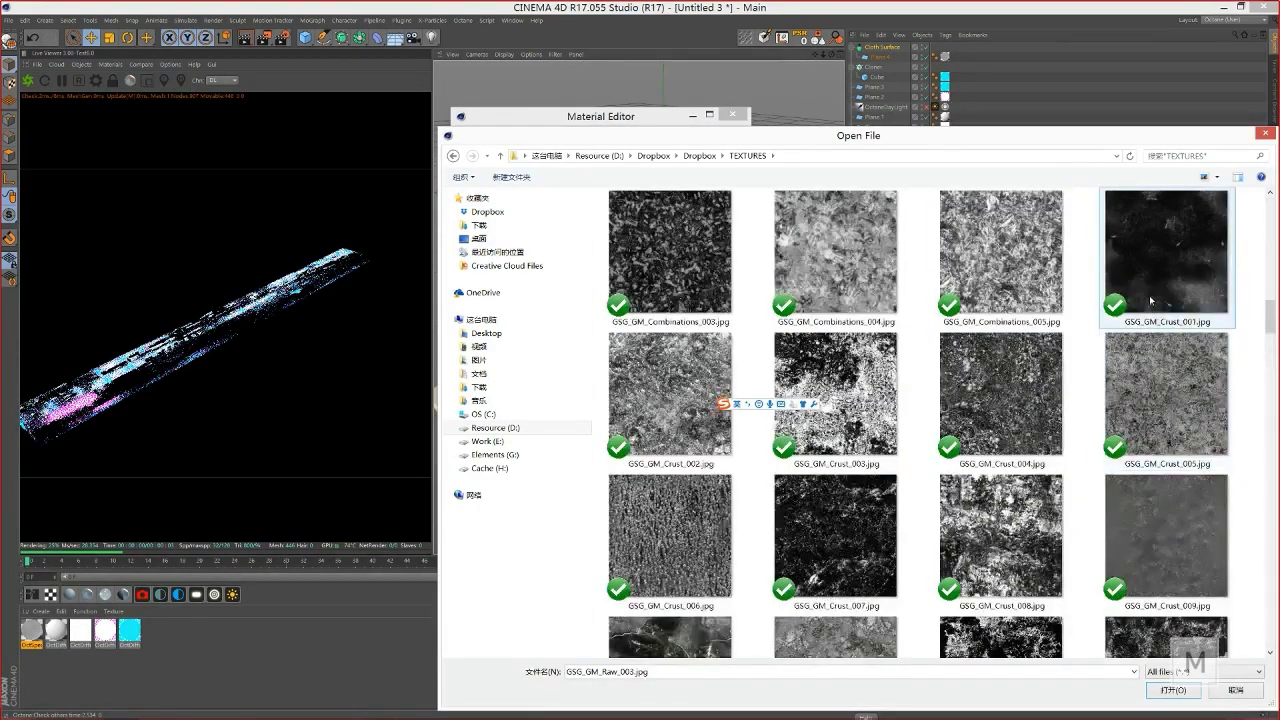
{"action": "scroll", "coordinate": [1146, 410], "scroll_direction": "down", "scroll_amount": 10}
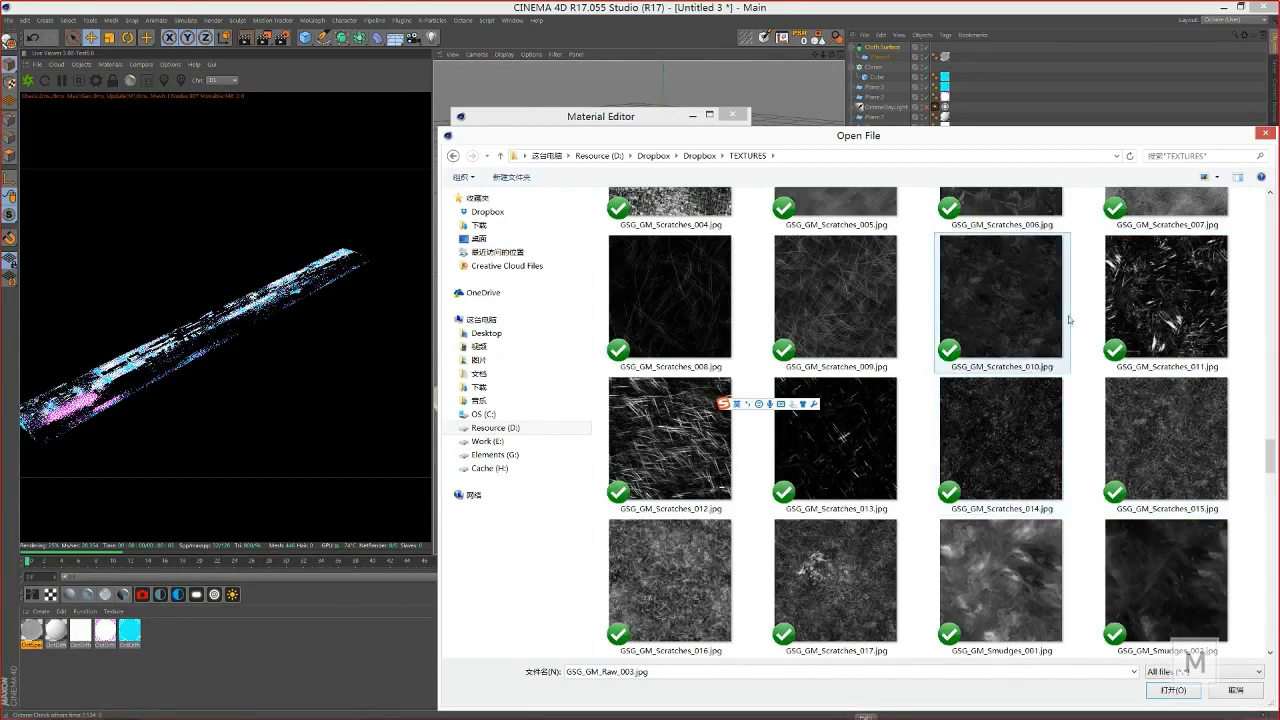
{"action": "scroll", "coordinate": [1100, 380], "scroll_direction": "up", "scroll_amount": 3}
{"action": "double_click", "coordinate": [1164, 300]}
{"action": "left_click", "coordinate": [725, 414]}
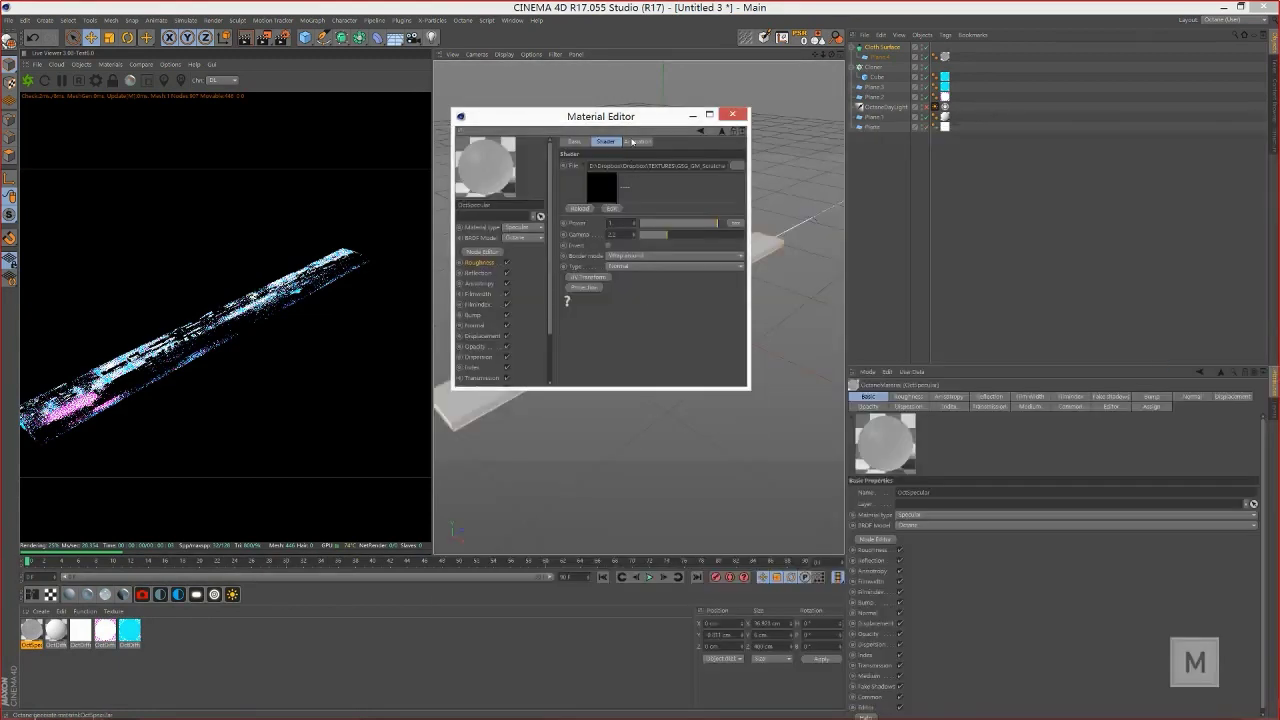
Step: Raise the roughness texture's gamma to about 4.8 and check the slab's glow up close in the live render
{"action": "left_click_drag", "start_coordinate": [644, 122], "coordinate": [754, 248]}
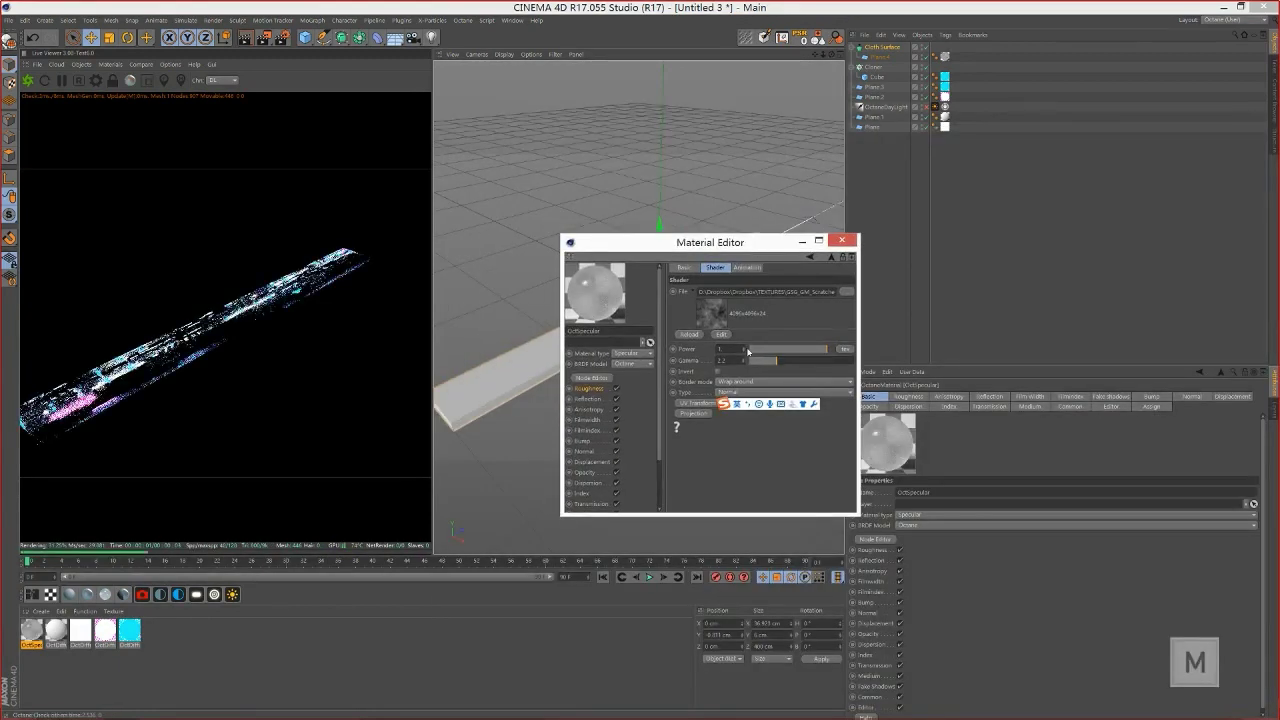
{"action": "left_click_drag", "start_coordinate": [780, 361], "coordinate": [810, 362]}
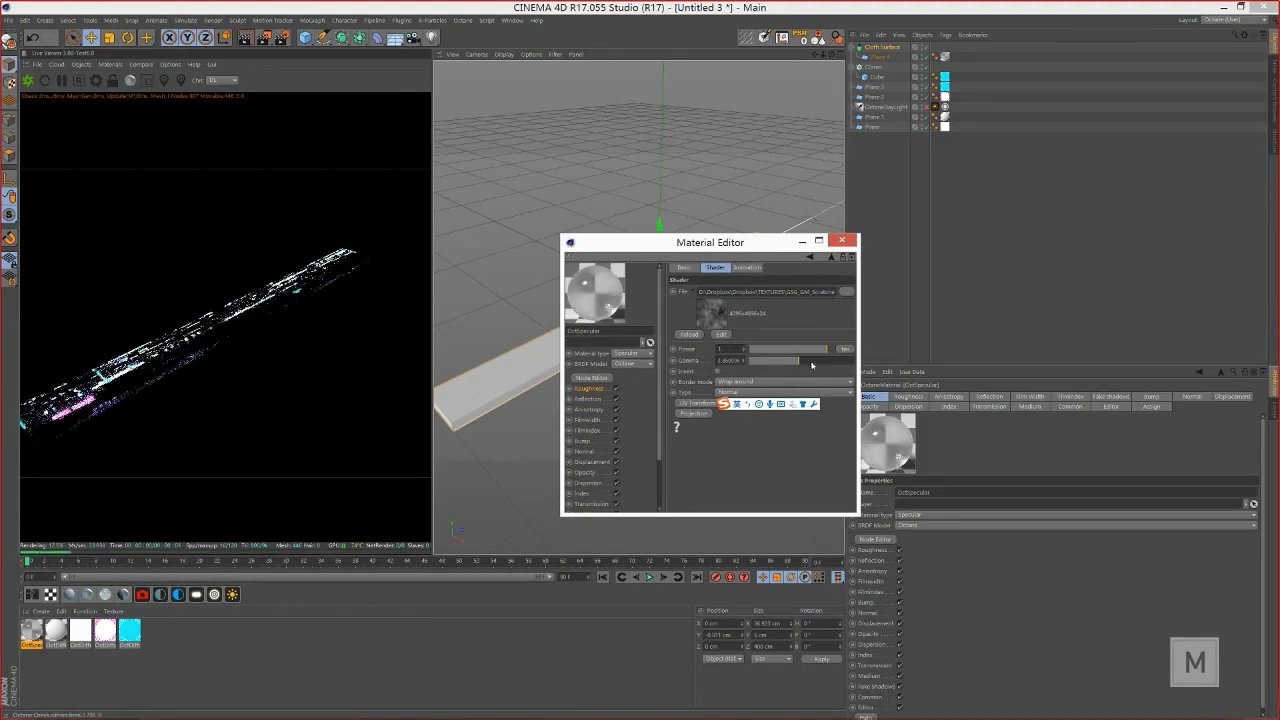
{"action": "left_click_drag", "start_coordinate": [678, 245], "coordinate": [696, 402]}
{"action": "mouse_move", "coordinate": [637, 283]}
{"action": "left_mouse_down", "text": "alt"}
{"action": "mouse_move", "coordinate": [637, 318]}
{"action": "mouse_move", "coordinate": [645, 262]}
{"action": "left_mouse_up", "text": "alt"}
{"action": "right_click_drag", "start_coordinate": [645, 262], "coordinate": [637, 350], "text": "alt"}
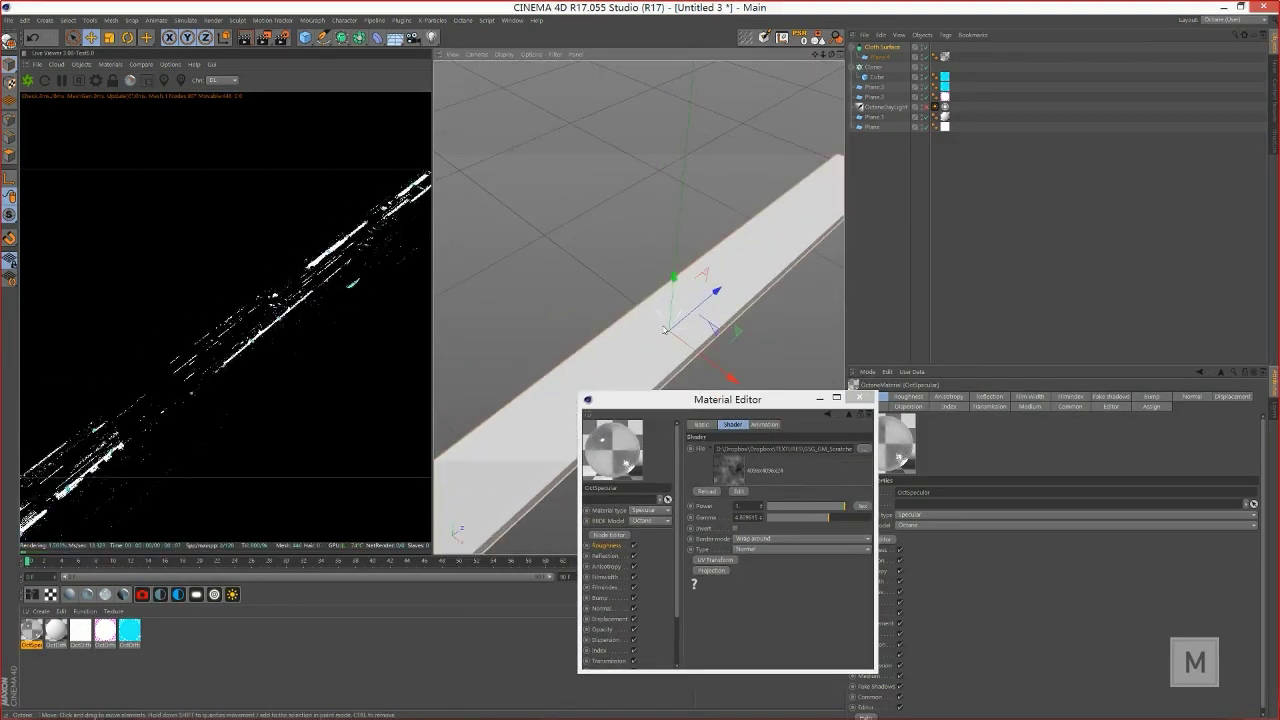
{"action": "middle_click_drag", "start_coordinate": [637, 350], "coordinate": [680, 297], "text": "alt"}
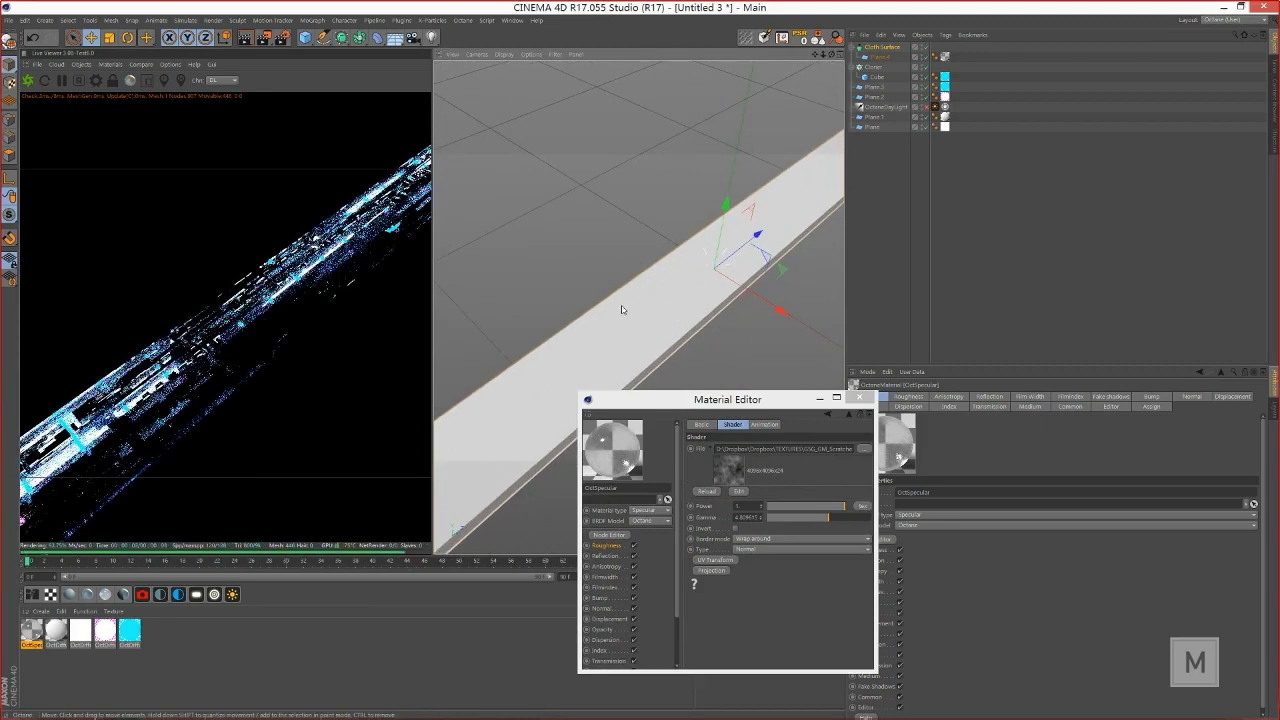
{"action": "scroll", "coordinate": [634, 302], "scroll_direction": "down", "scroll_amount": 3}
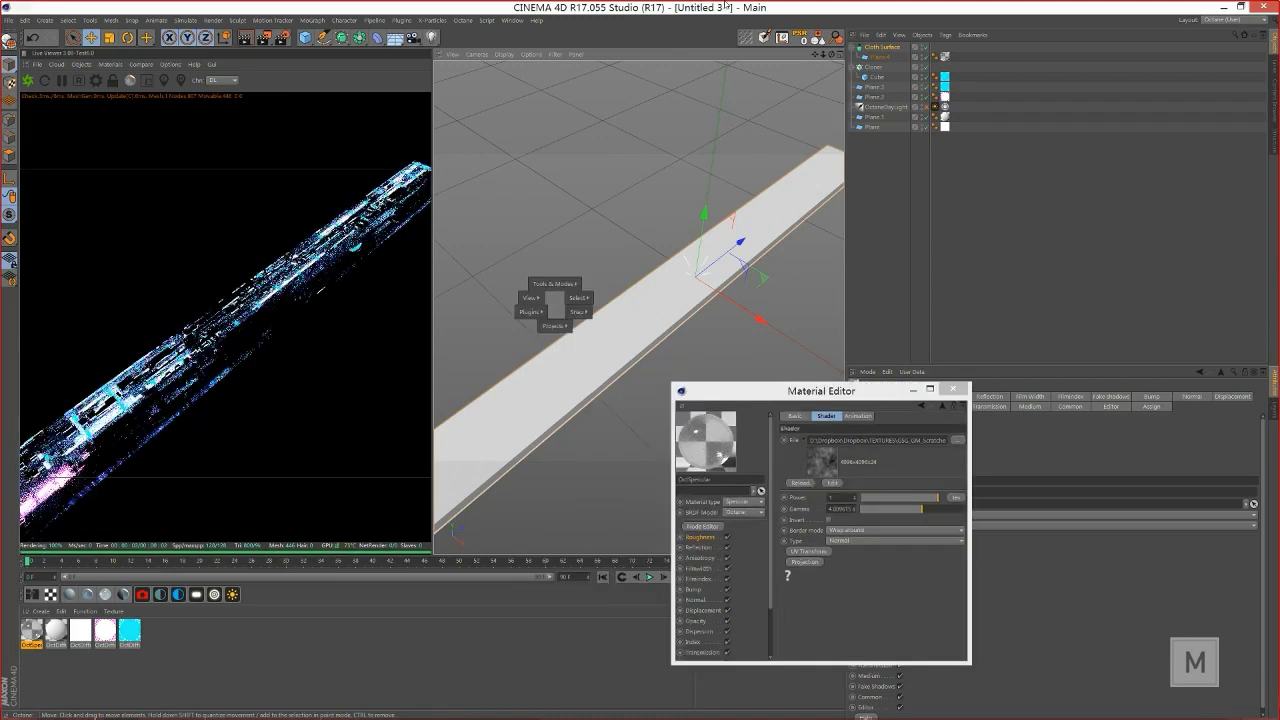
Step: Compare the slab's render with the finished reference image Hitech_01 (00000).jpg
{"action": "left_click", "coordinate": [521, 707]}
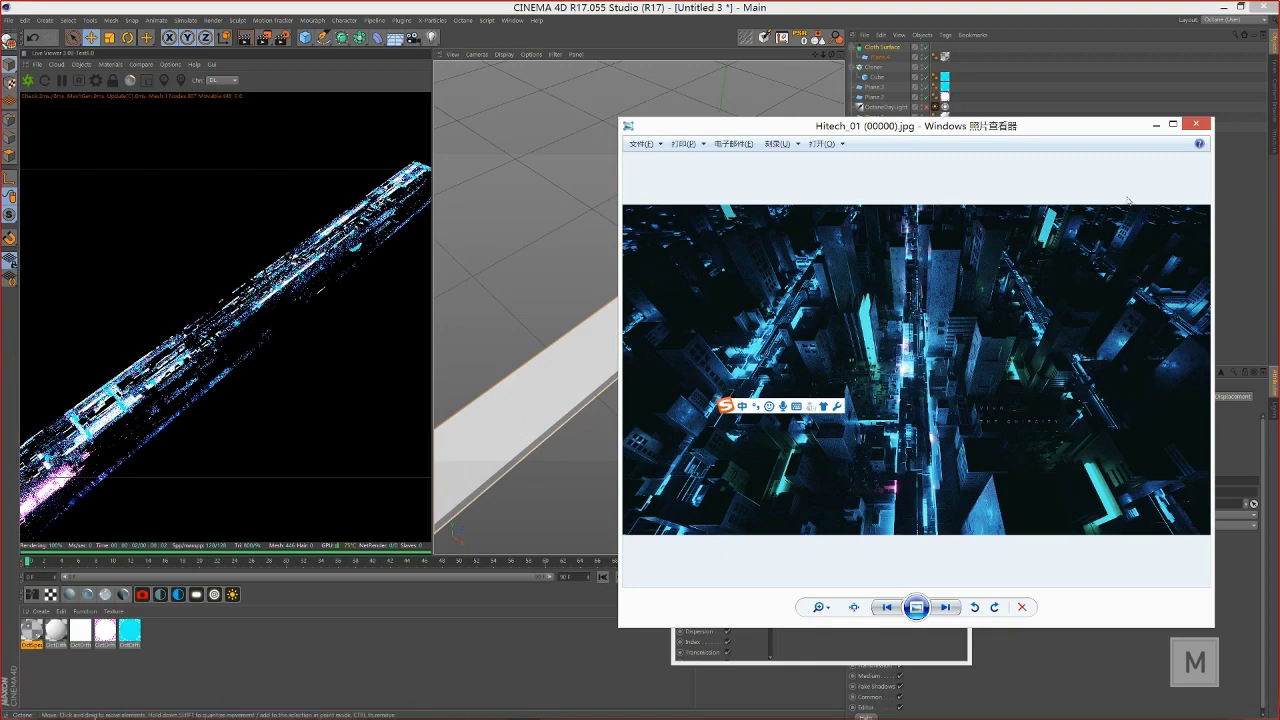
{"action": "left_click_drag", "start_coordinate": [769, 118], "coordinate": [766, 129]}
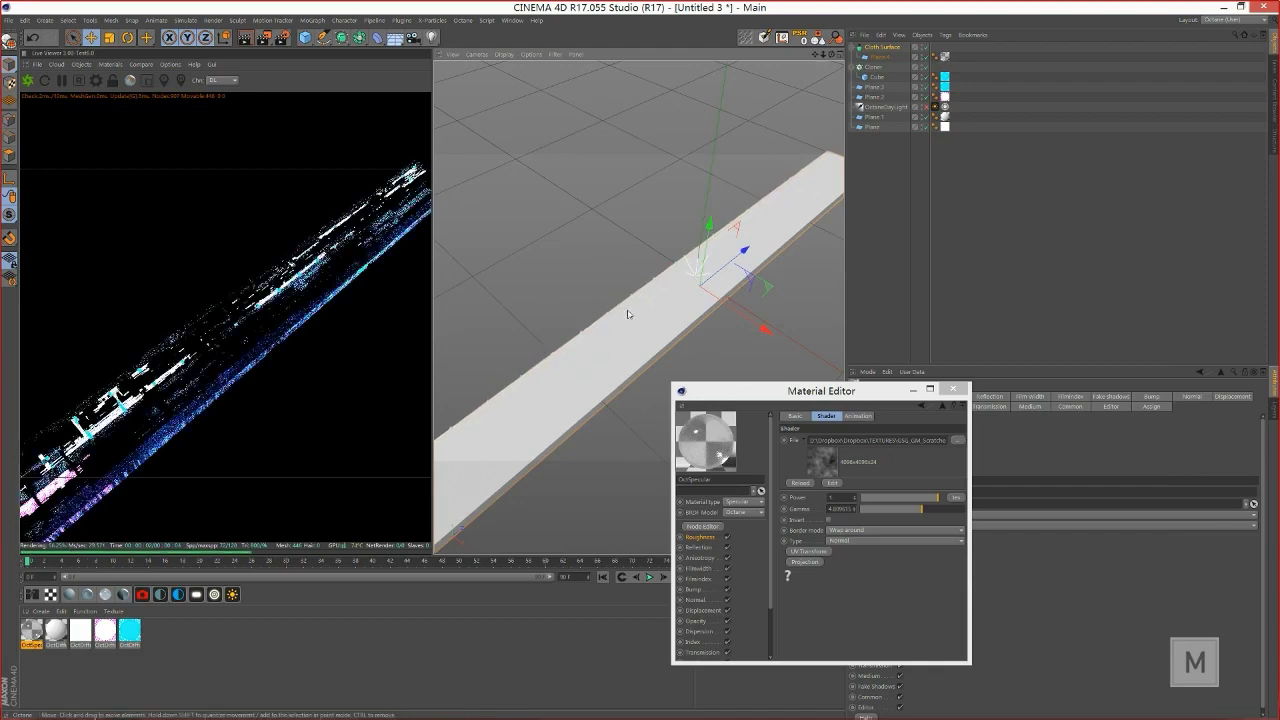
{"action": "key", "text": "alt+Tab"}
{"action": "left_click_drag", "start_coordinate": [927, 117], "coordinate": [948, 75]}
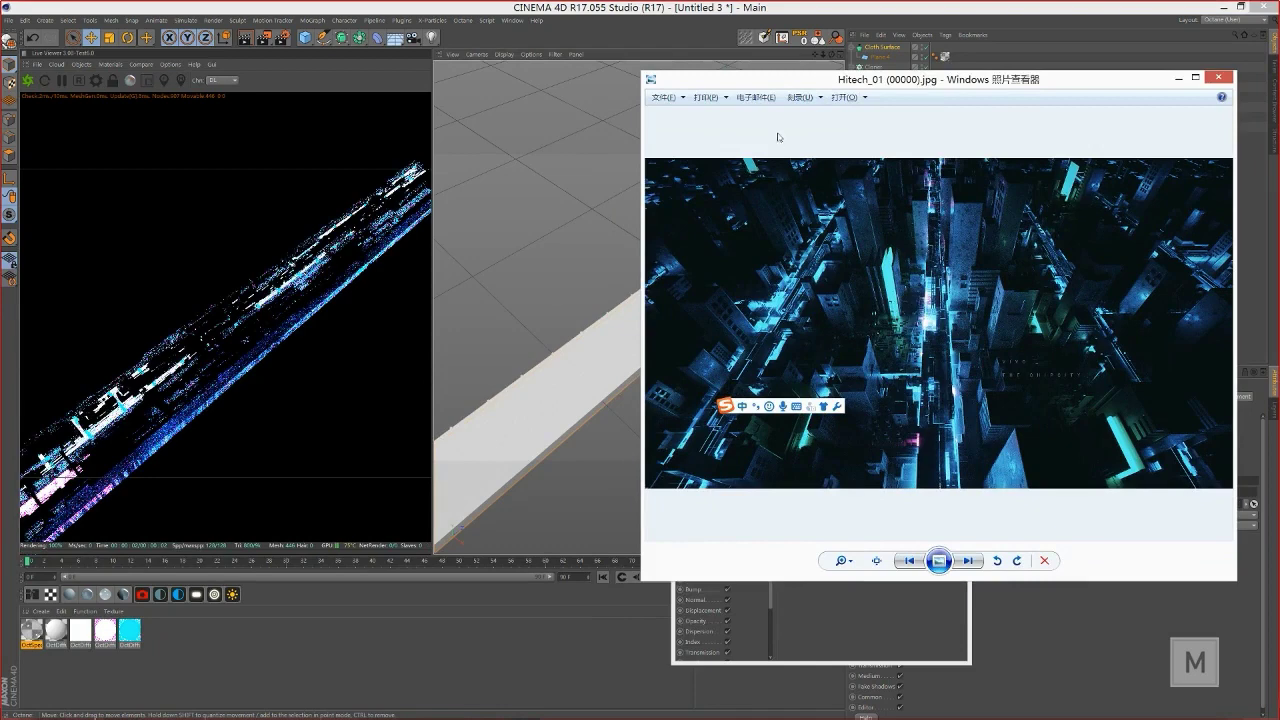
{"action": "left_click_drag", "start_coordinate": [997, 84], "coordinate": [893, 104]}
{"action": "left_click", "coordinate": [1108, 98]}
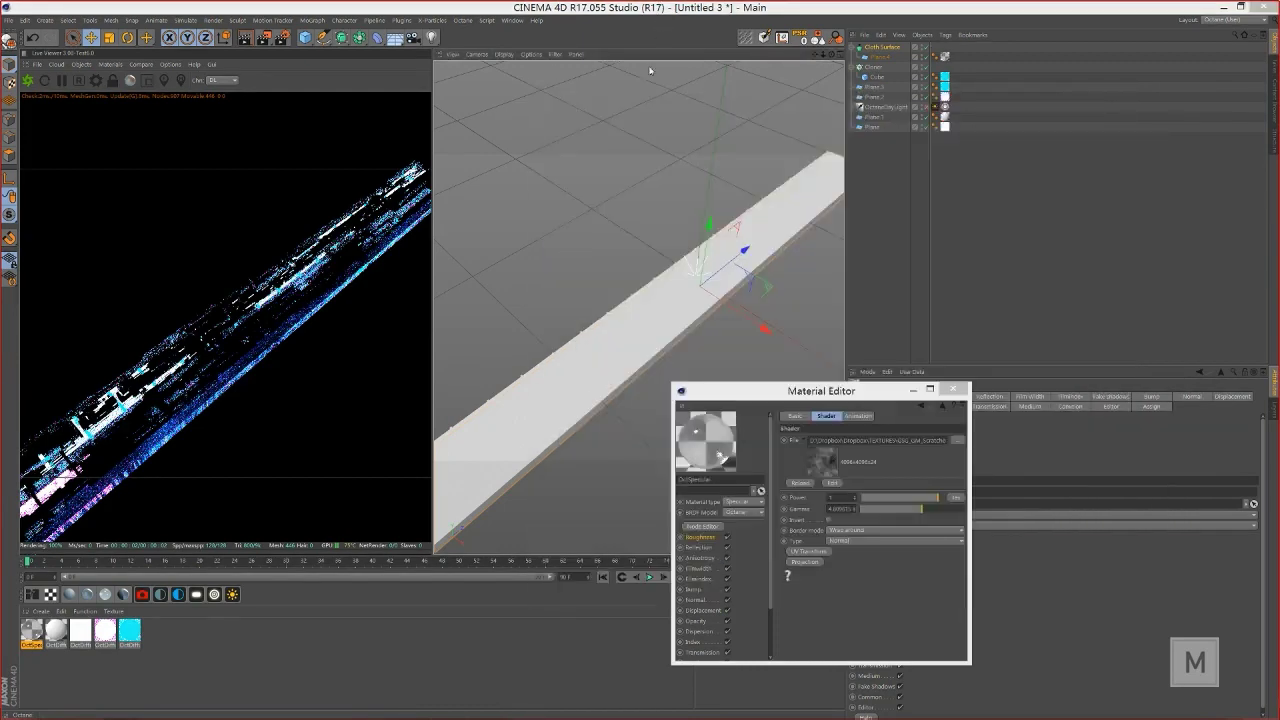
Step: Switch to Chrome to show the Poliigon texture site, and return to Cinema 4D to examine the whole slab
{"action": "scroll", "coordinate": [638, 333], "scroll_direction": "down", "scroll_amount": 5}
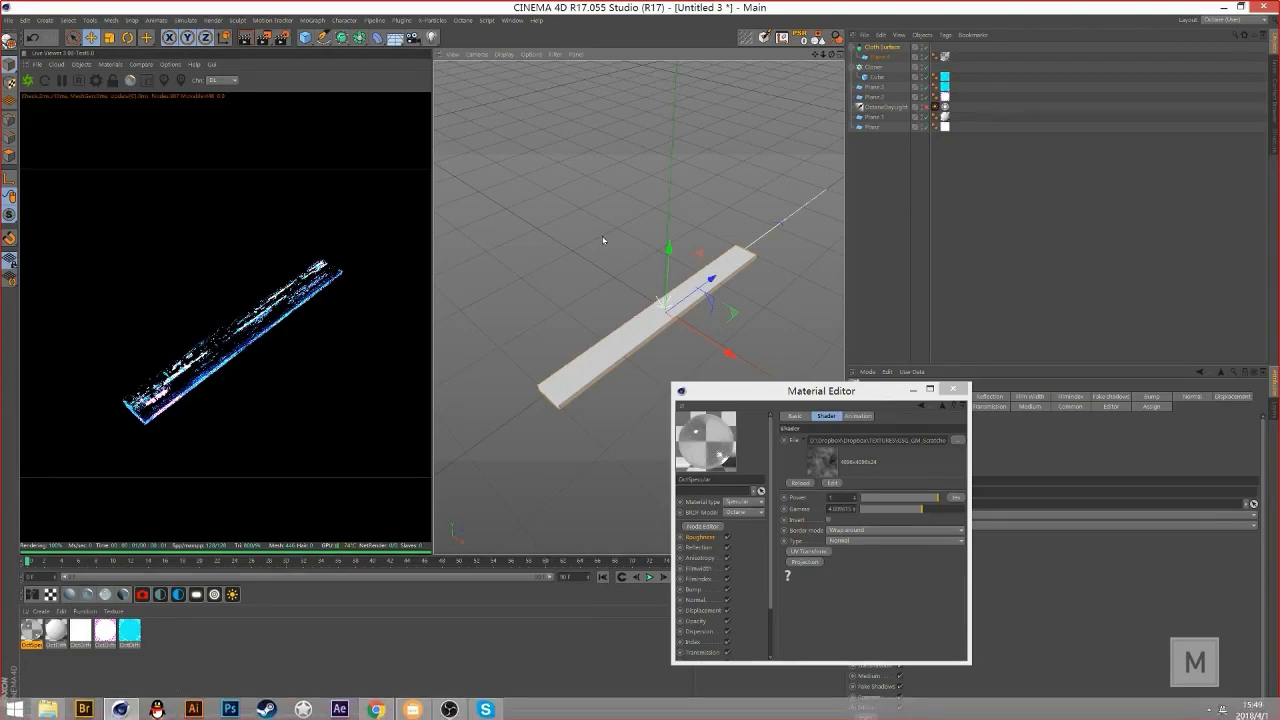
{"action": "key", "text": "alt+Tab"}
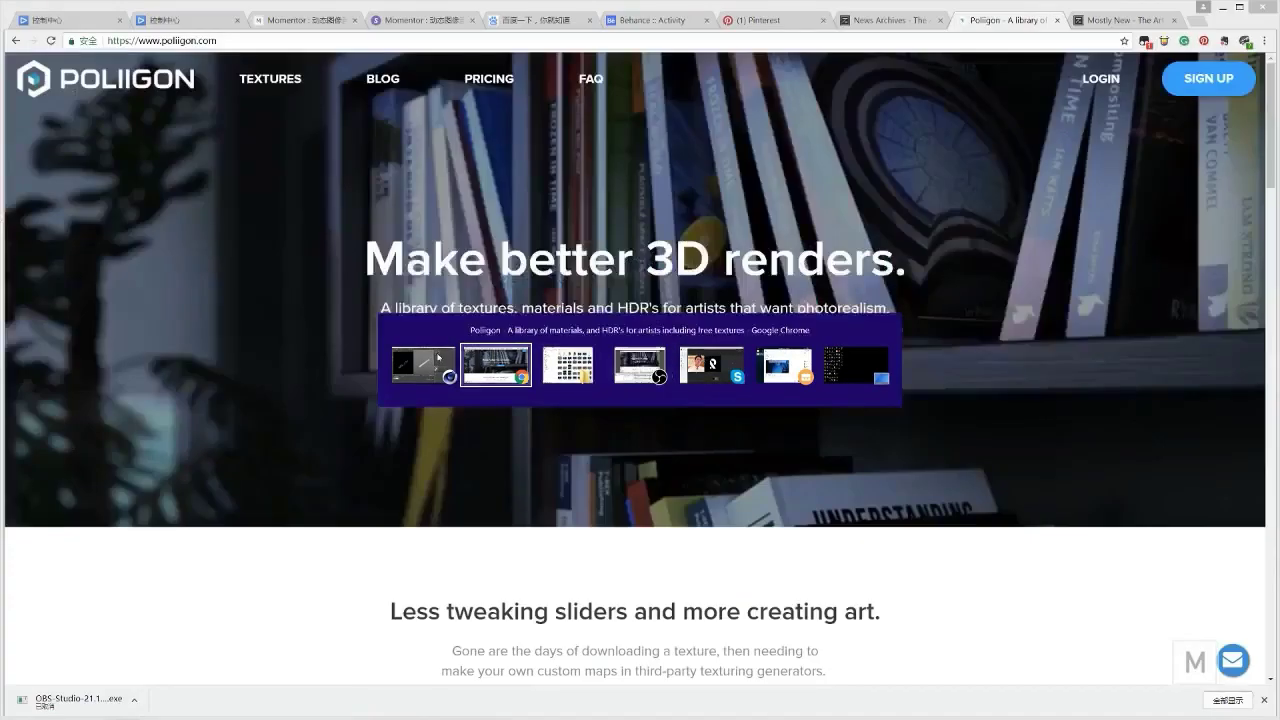
{"action": "key", "text": "alt+Tab"}
{"action": "scroll", "coordinate": [648, 348], "scroll_direction": "up", "scroll_amount": 2}
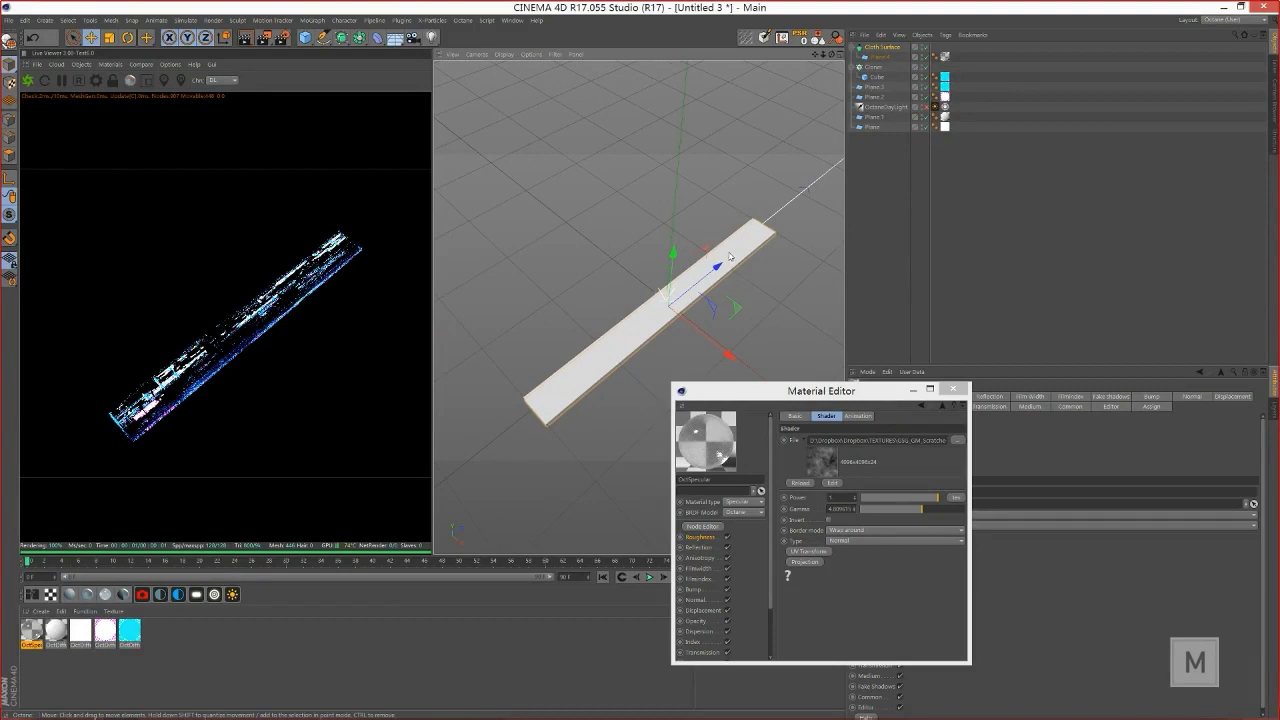
{"action": "left_click_drag", "start_coordinate": [677, 312], "coordinate": [659, 316]}
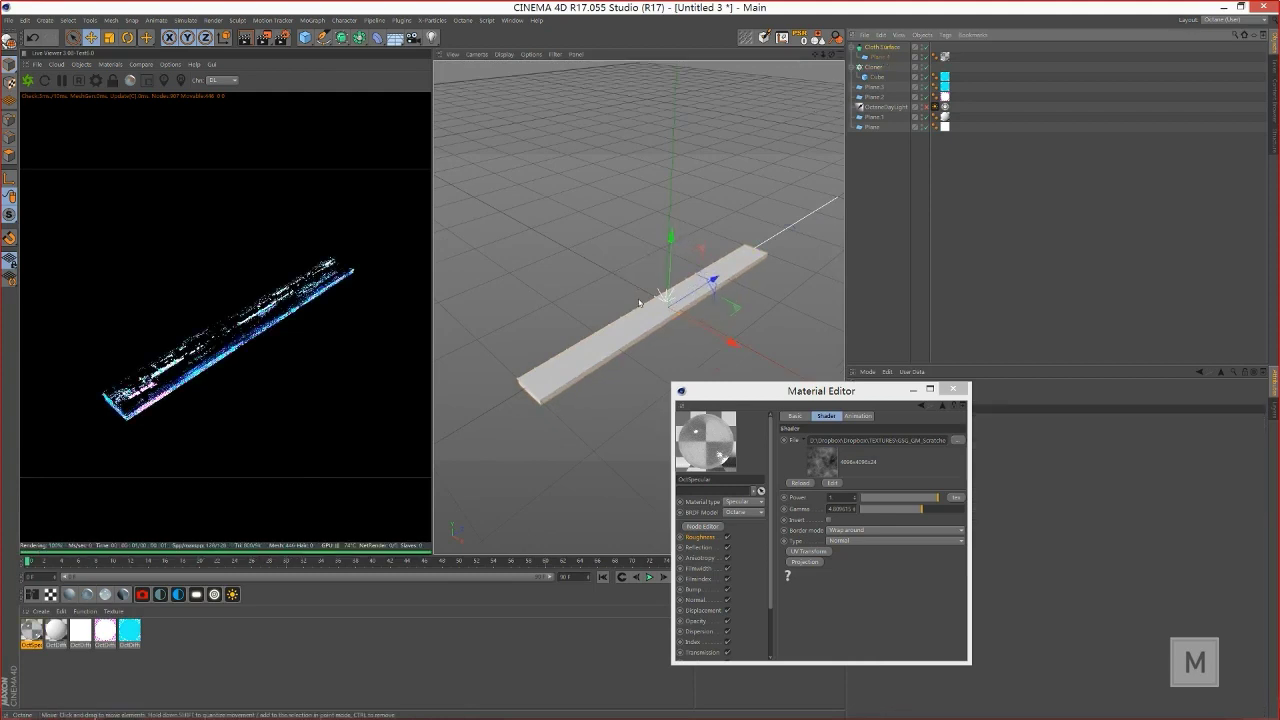
{"action": "left_click_drag", "start_coordinate": [639, 302], "coordinate": [607, 240], "text": "alt"}
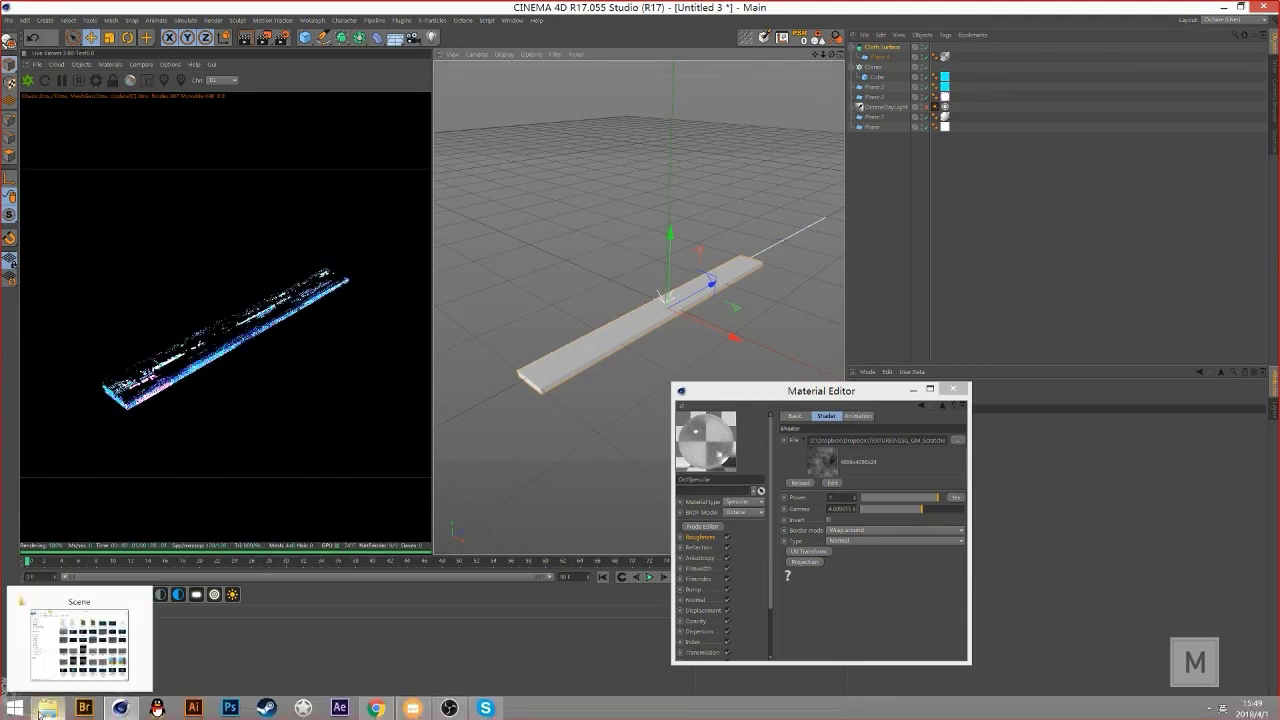
Step: Open the VIVO_01 Scene folder and view the chip circuit screenshot 微信截图_20180110163117.png
{"action": "left_click", "coordinate": [40, 712]}
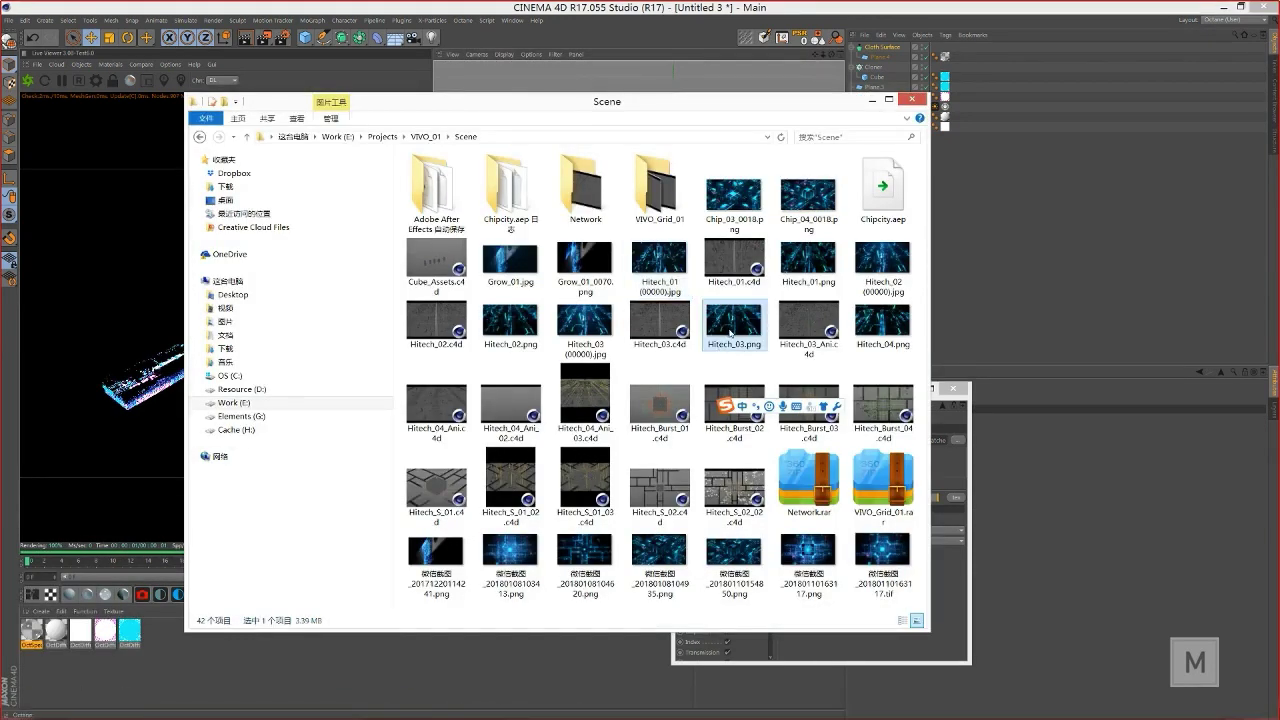
{"action": "left_click", "coordinate": [817, 550]}
{"action": "right_click", "coordinate": [815, 555]}
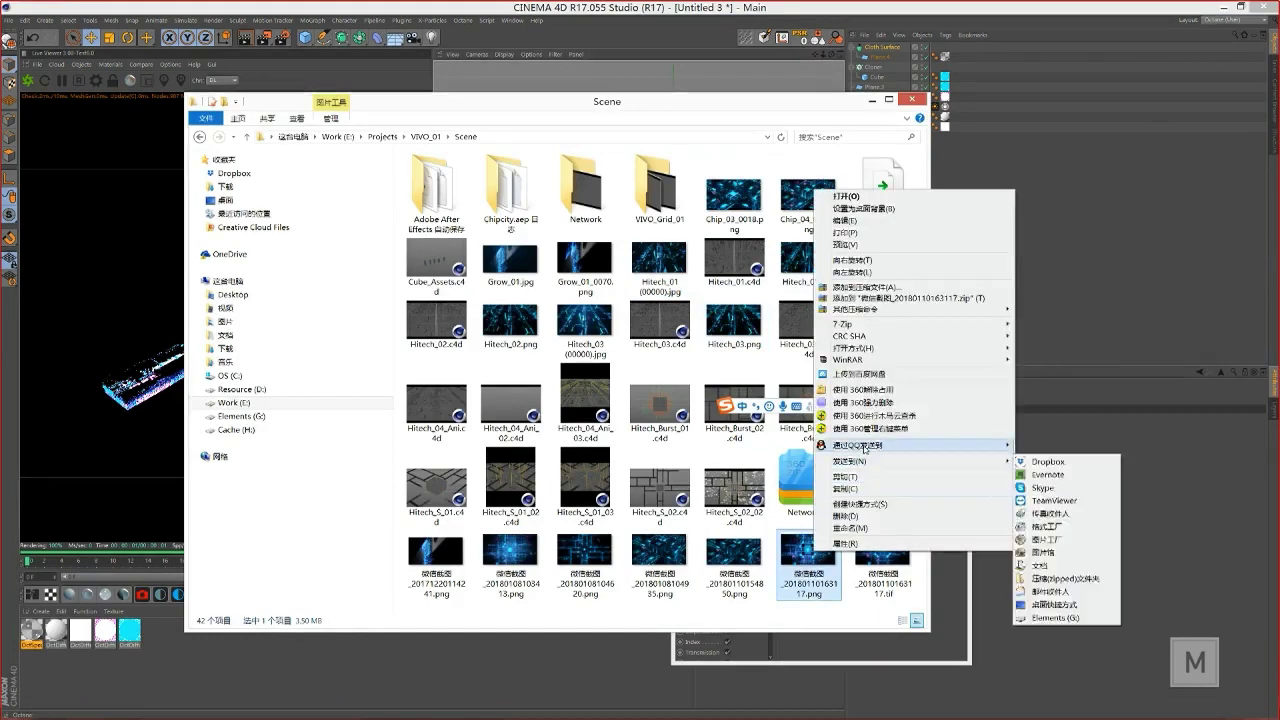
{"action": "left_click", "coordinate": [885, 190]}
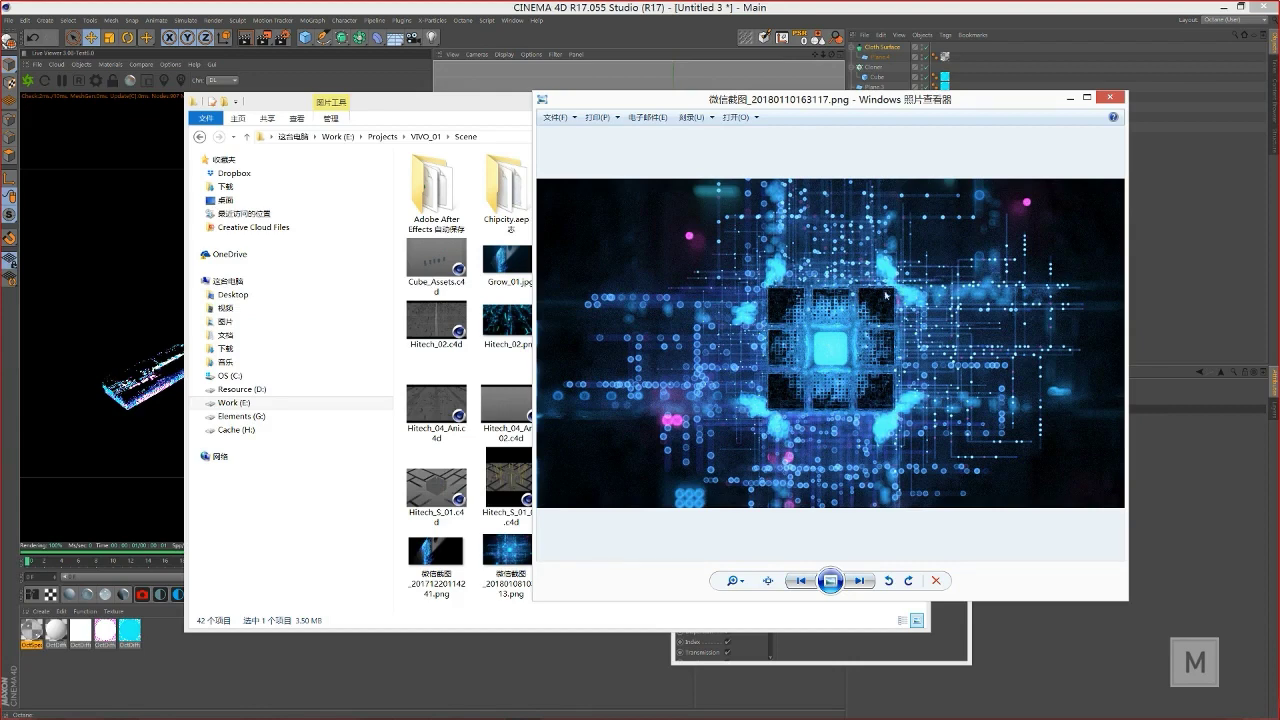
{"action": "left_click_drag", "start_coordinate": [884, 103], "coordinate": [800, 103]}
{"action": "left_click", "coordinate": [1020, 99]}
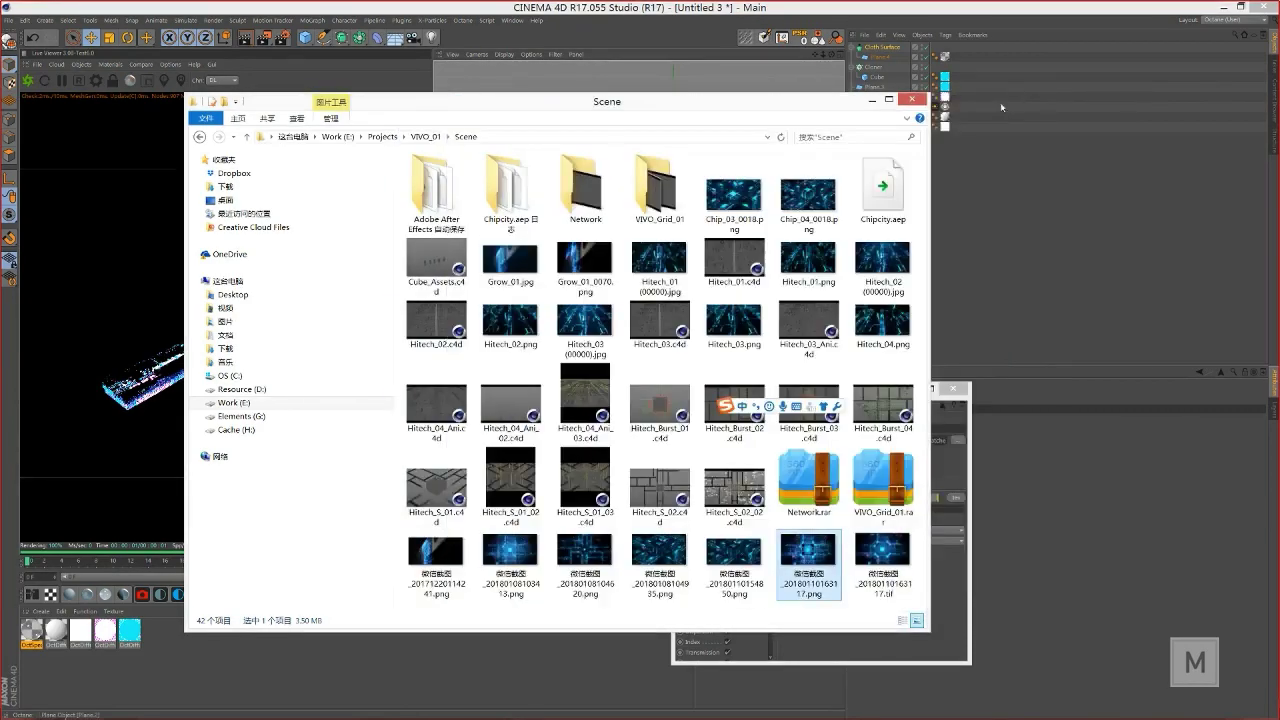
Step: Leave the Scene folder and switch to Chrome to show the Momentor cloud rendering page
{"action": "left_click", "coordinate": [815, 227]}
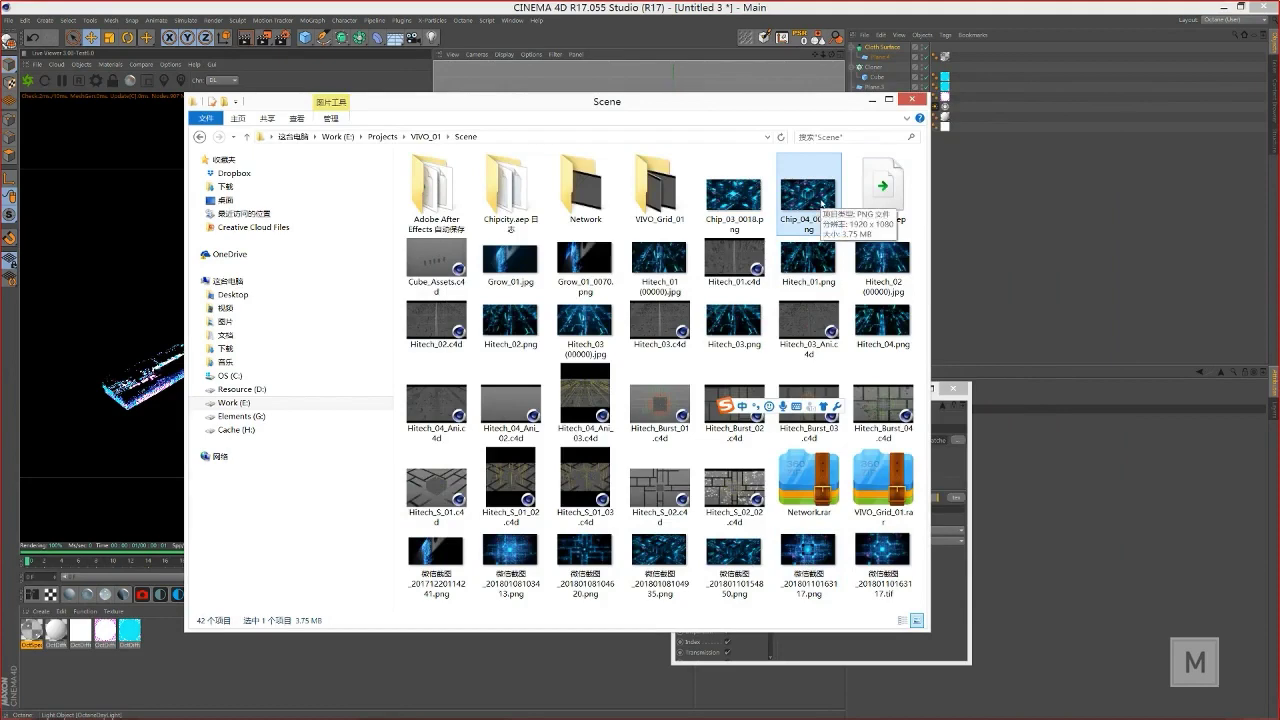
{"action": "left_click_drag", "start_coordinate": [776, 104], "coordinate": [795, 105]}
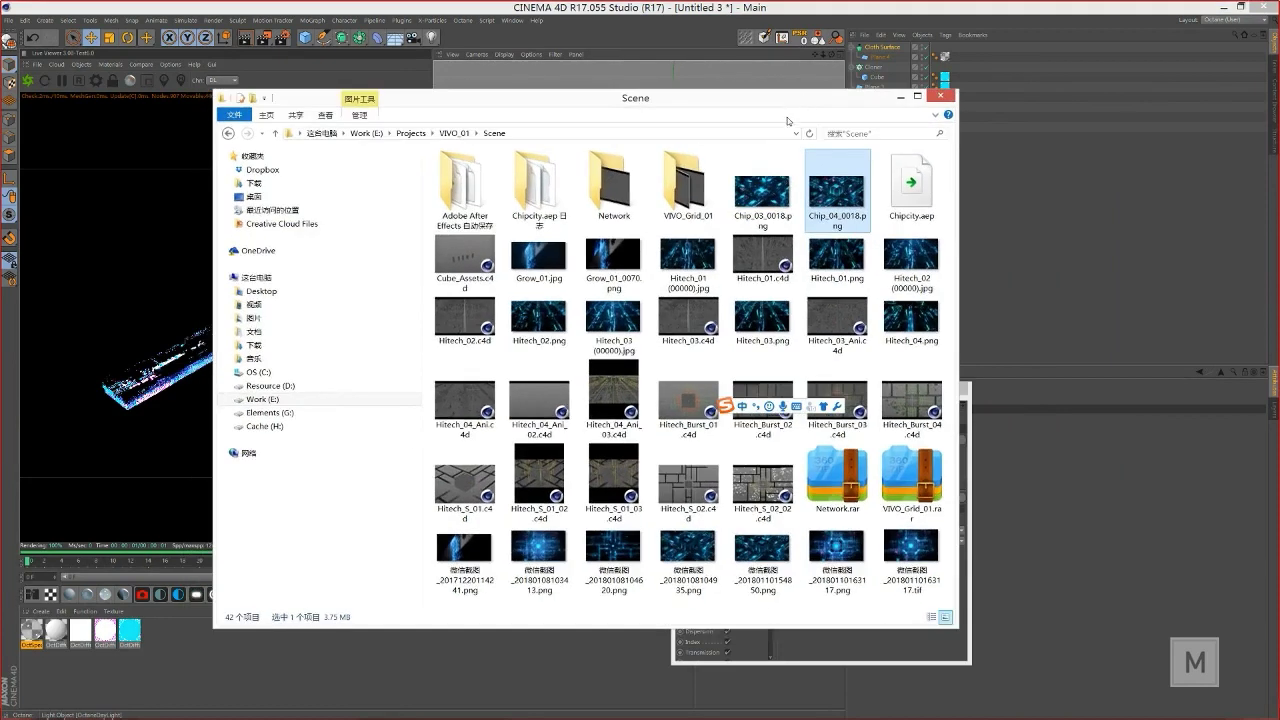
{"action": "left_click_drag", "start_coordinate": [888, 104], "coordinate": [925, 101]}
{"action": "left_click", "coordinate": [925, 99]}
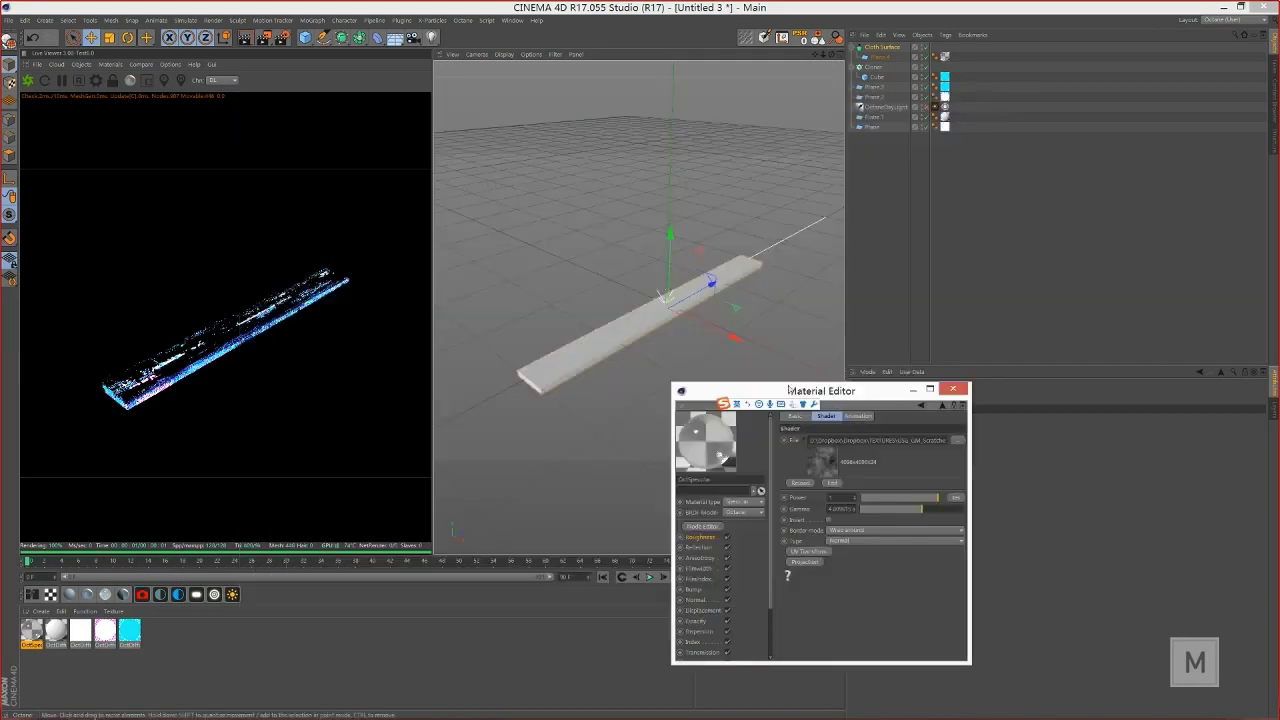
{"action": "left_click_drag", "start_coordinate": [792, 392], "coordinate": [818, 316]}
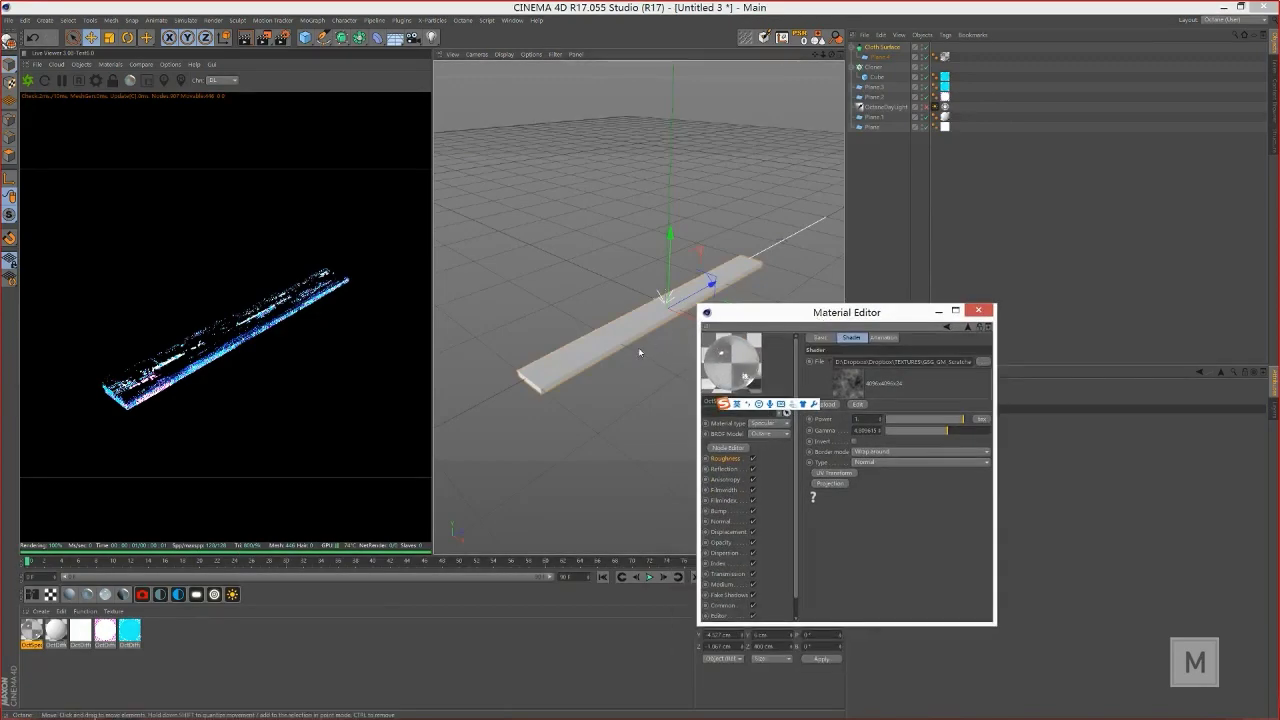
{"action": "key", "text": "alt+Tab"}
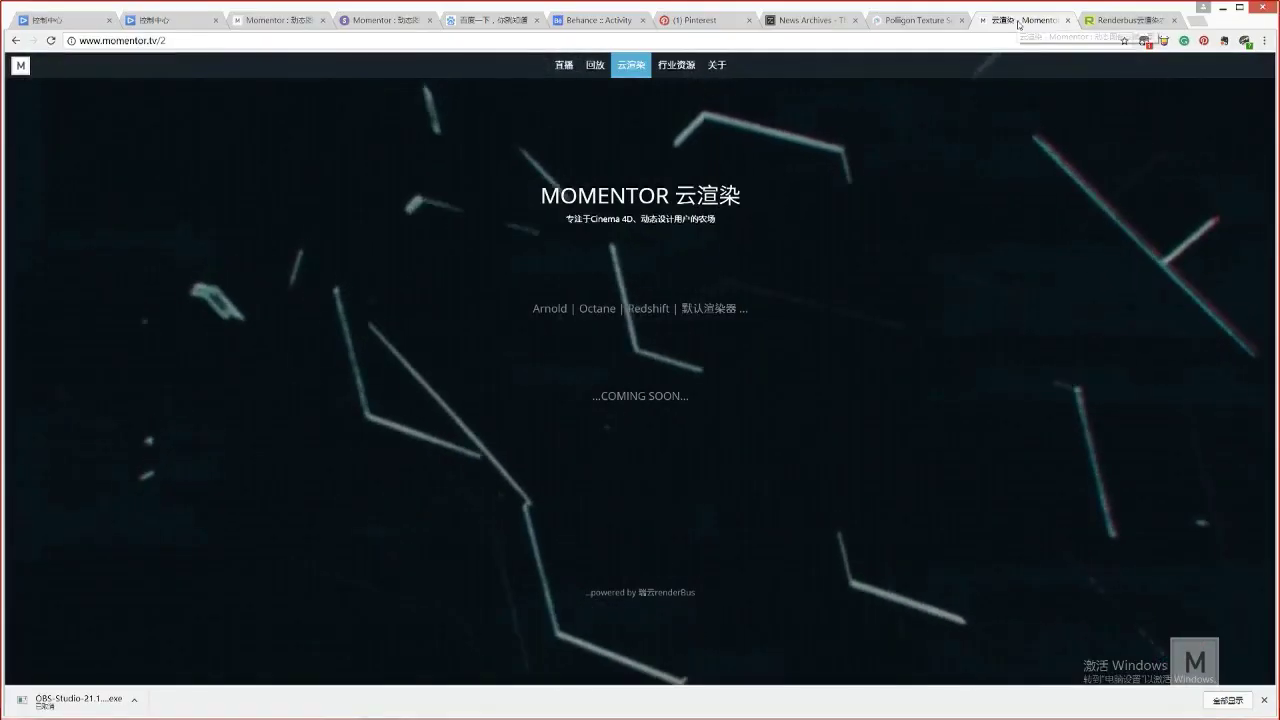